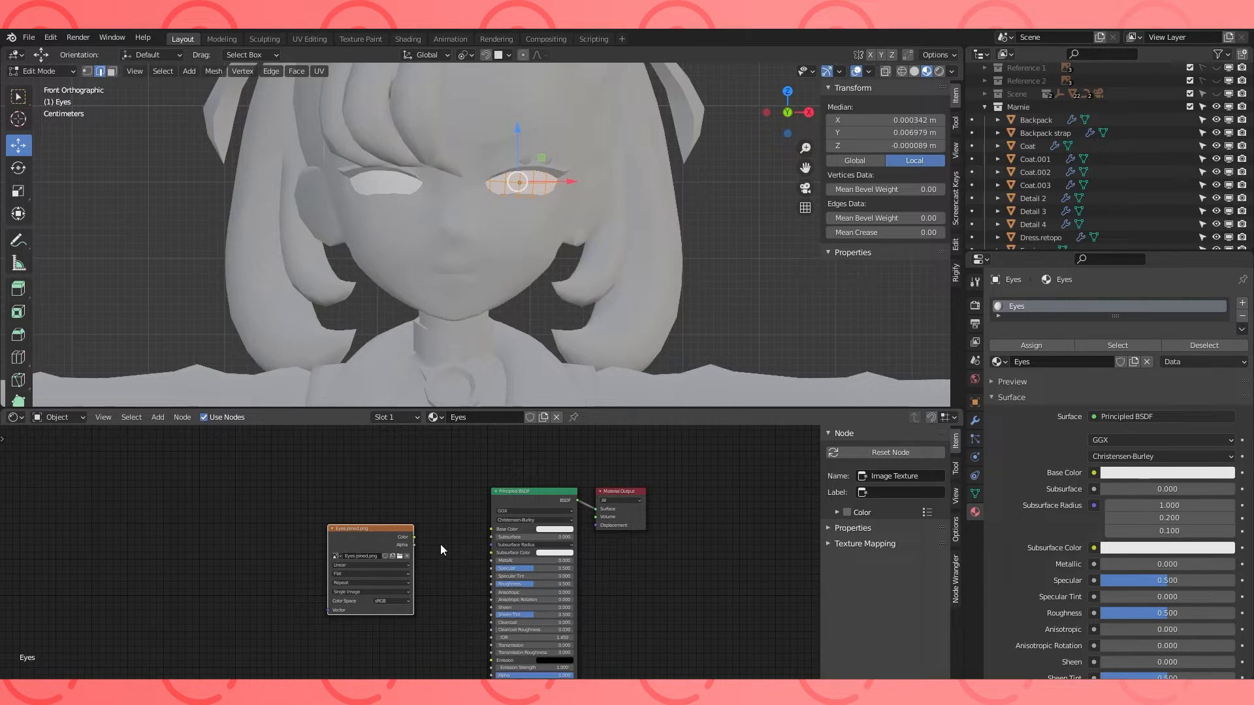
# Connect the Eyes joined.png texture's Color output to the shader's Base Color and set the texture's extension to Clip.
pyautogui.scroll(2, 441, 548)
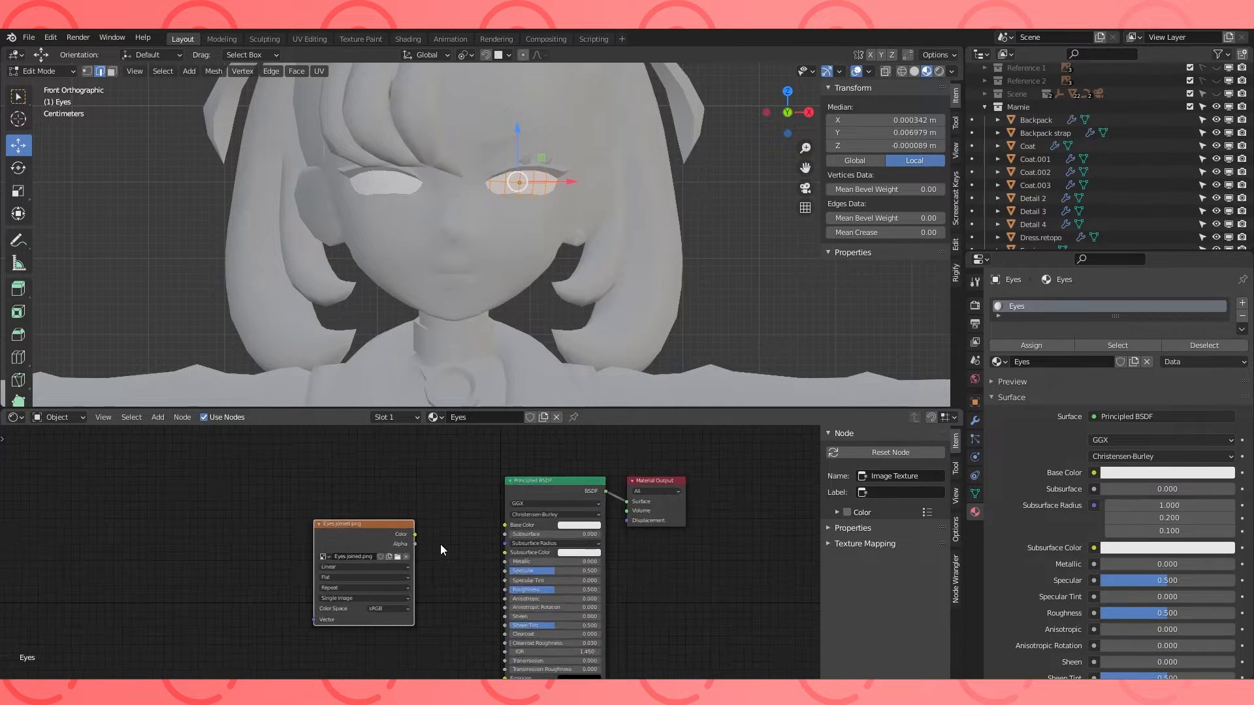
pyautogui.moveTo(416, 531); pyautogui.dragTo(524, 520)
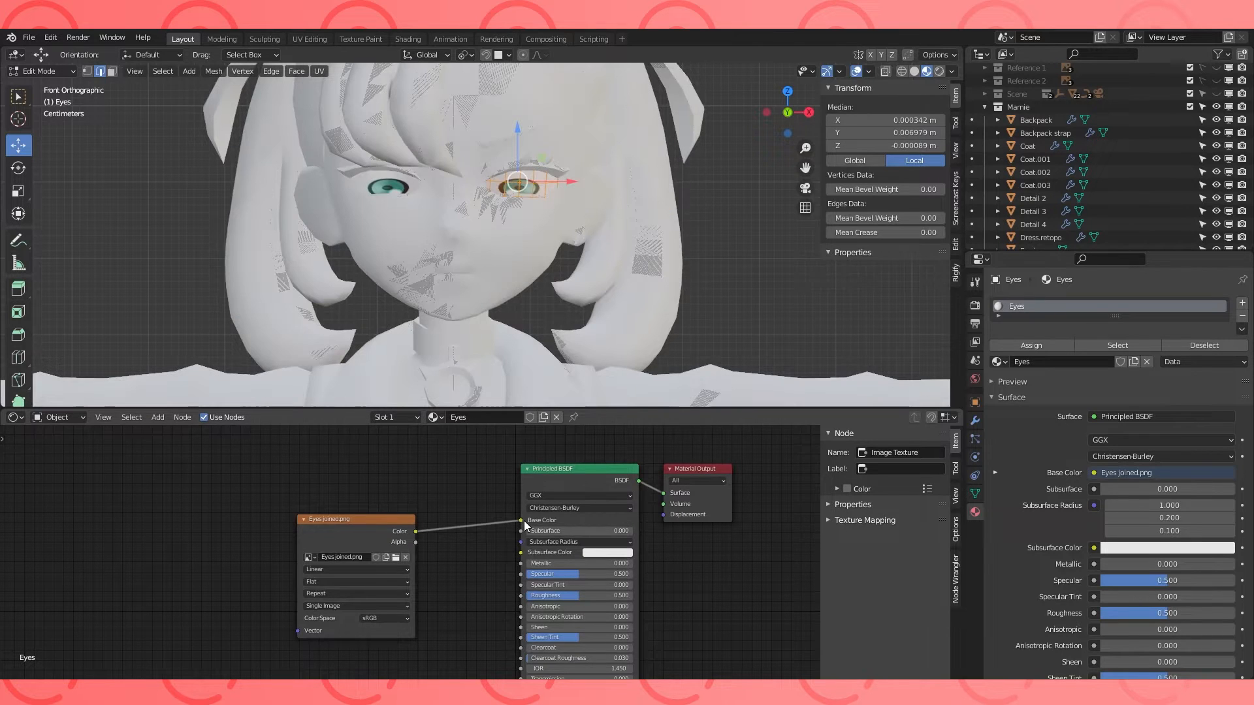
pyautogui.moveTo(353, 519); pyautogui.dragTo(326, 497)
pyautogui.click(378, 572)
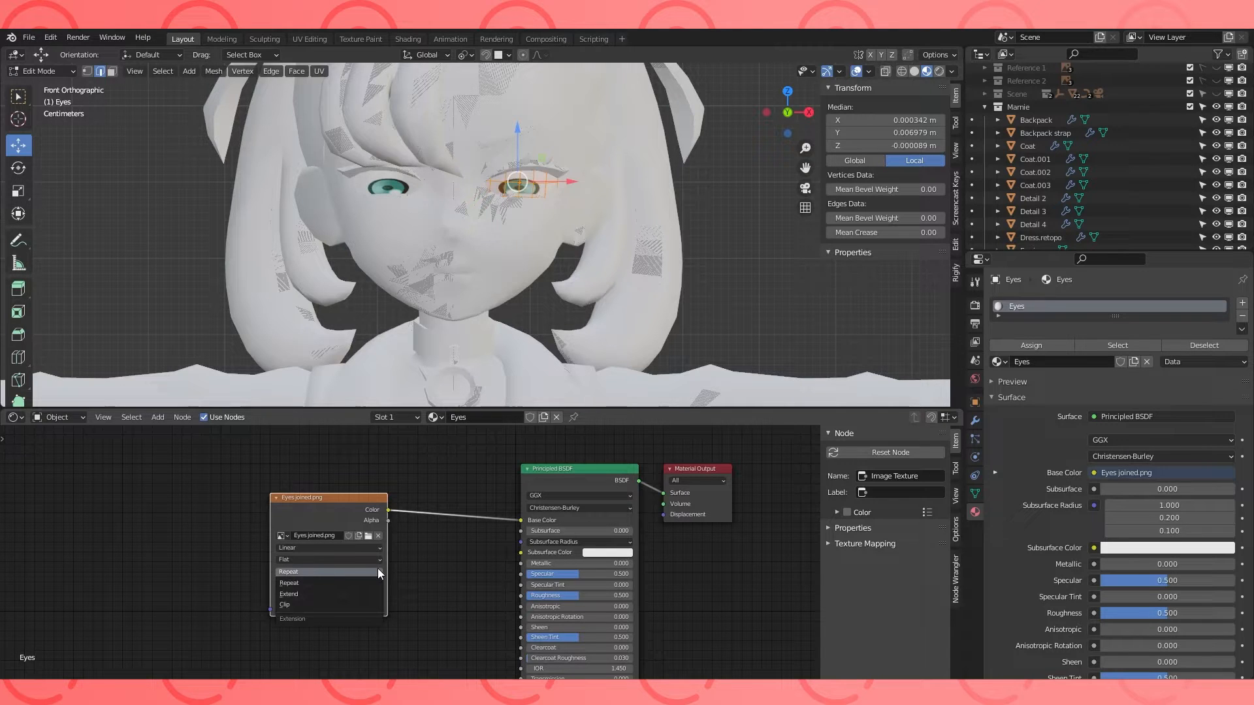
pyautogui.click(284, 604)
# Switch the node editor area to the UV Editor to show the eye's UV island over Eyes joined.png.
pyautogui.click(16, 417)
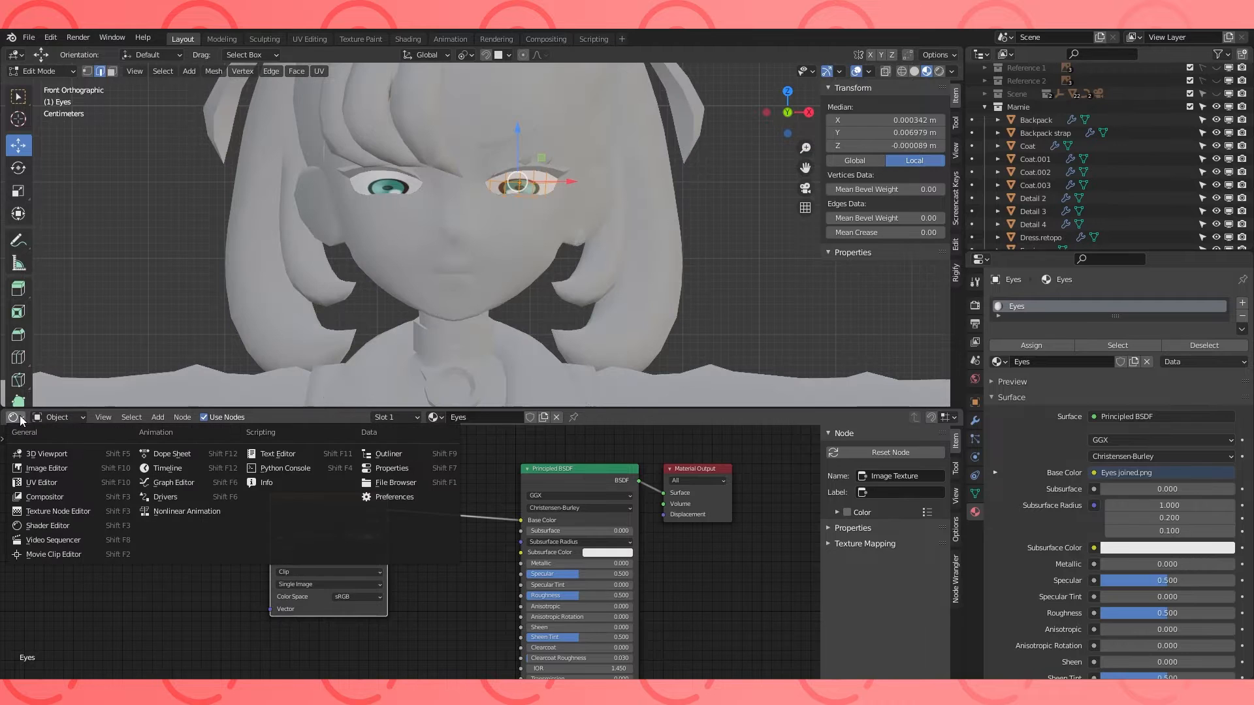
pyautogui.click(41, 482)
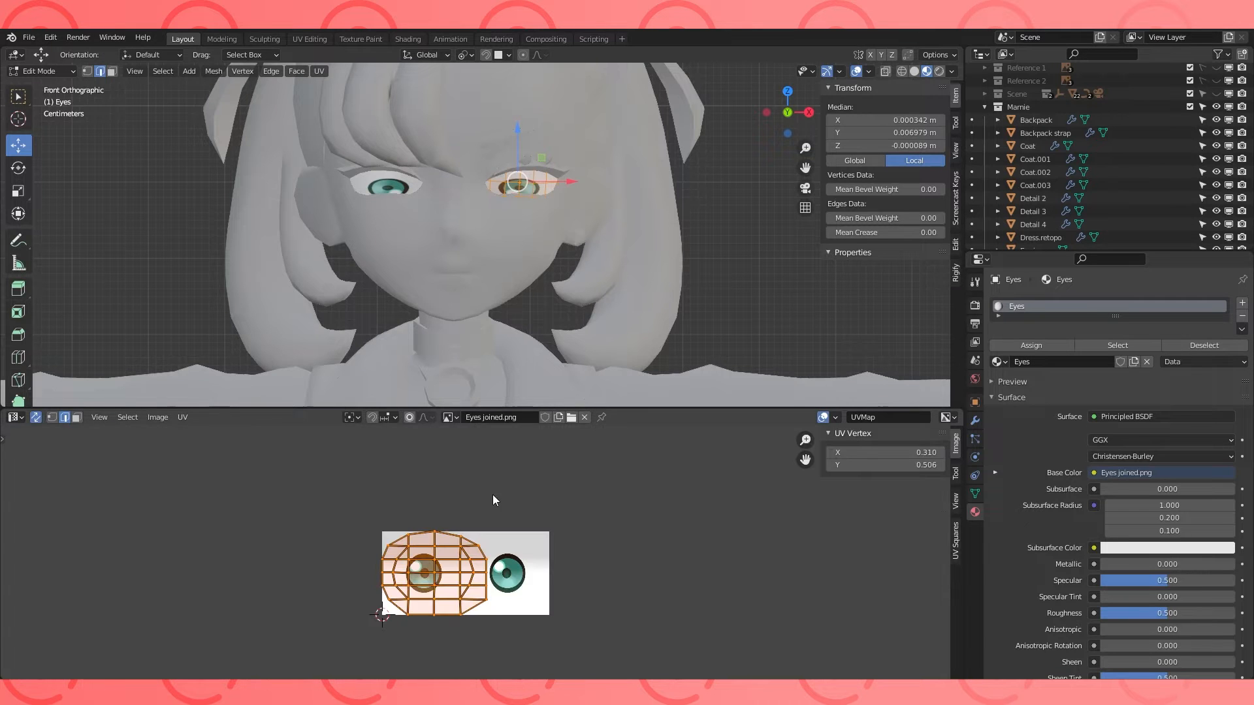
pyautogui.scroll(2, 491, 522)
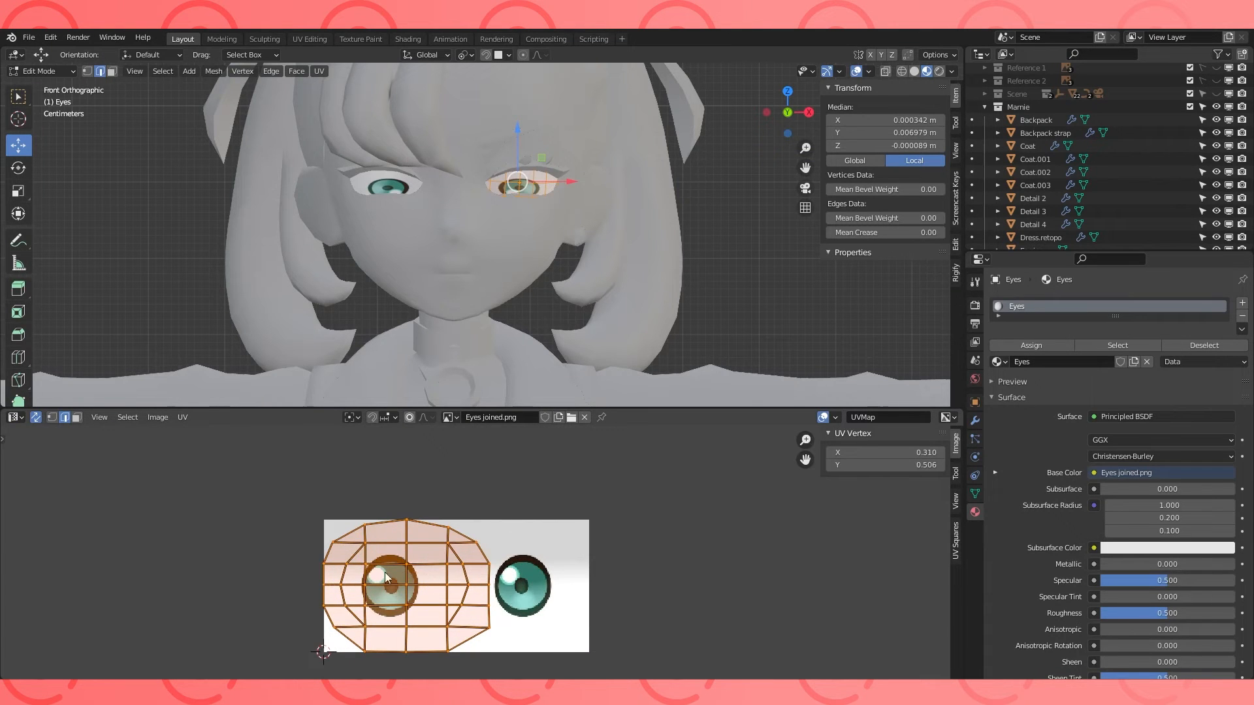
# Try to fit the eye's UV island over the texture's right-hand iris by moving, rotating and scaling, with Mirror V enabled in the Mirror modifier.
pyautogui.press('g')
pyautogui.click(496, 567)
pyautogui.scroll(4, 483, 242)
pyautogui.press('r')
pyautogui.click(654, 516)
pyautogui.scroll(-2, 630, 516)
pyautogui.press('s')
pyautogui.press('r')
pyautogui.click(619, 519)
pyautogui.click(976, 421)
pyautogui.click(1093, 474)
# Project the eye's UVs from the front view, then scale and move the island over the texture's right-hand iris.
pyautogui.scroll(-3, 588, 275)
pyautogui.scroll(2, 625, 550)
pyautogui.moveTo(625, 550); pyautogui.dragTo(598, 553, button='middle')
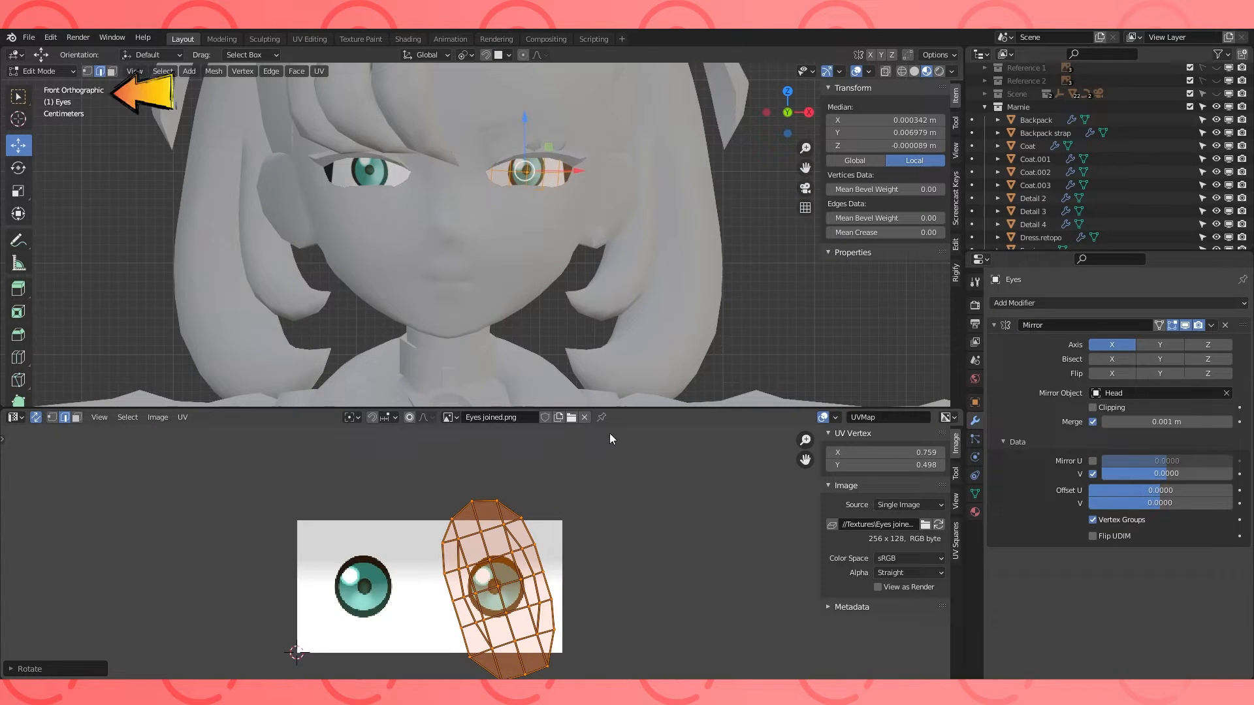
pyautogui.press('u')
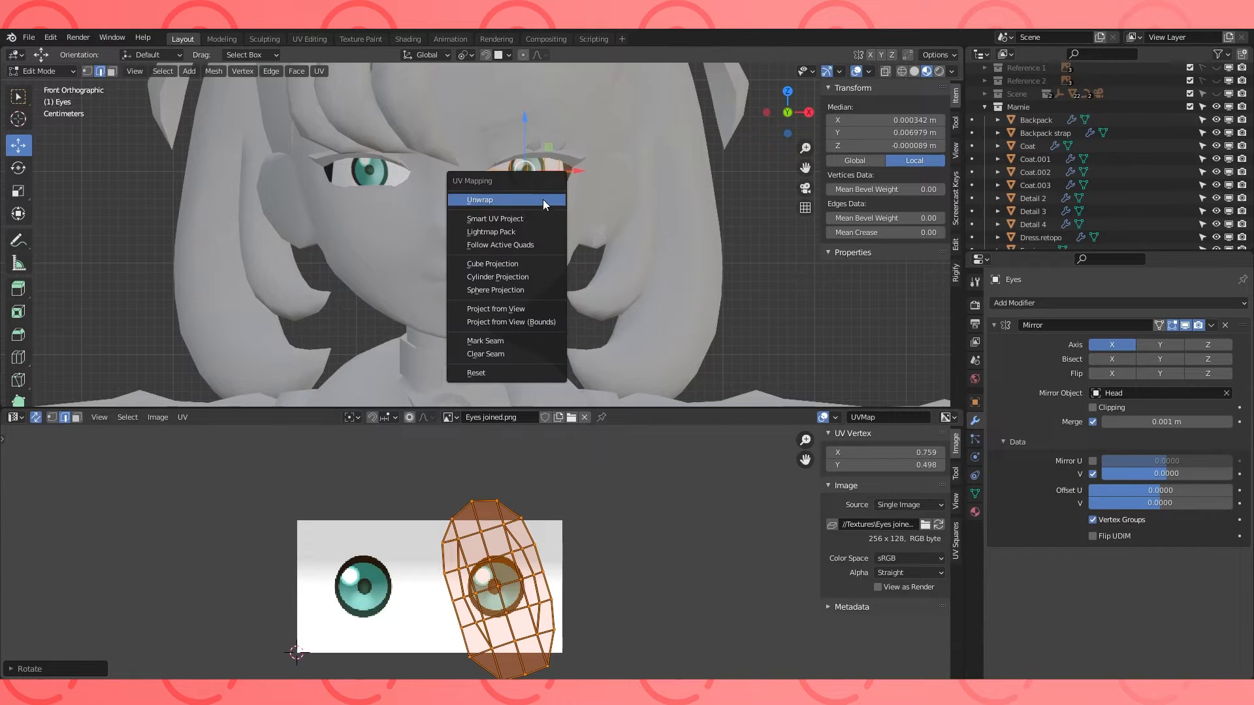
pyautogui.click(517, 307)
pyautogui.press('s')
pyautogui.click(595, 486)
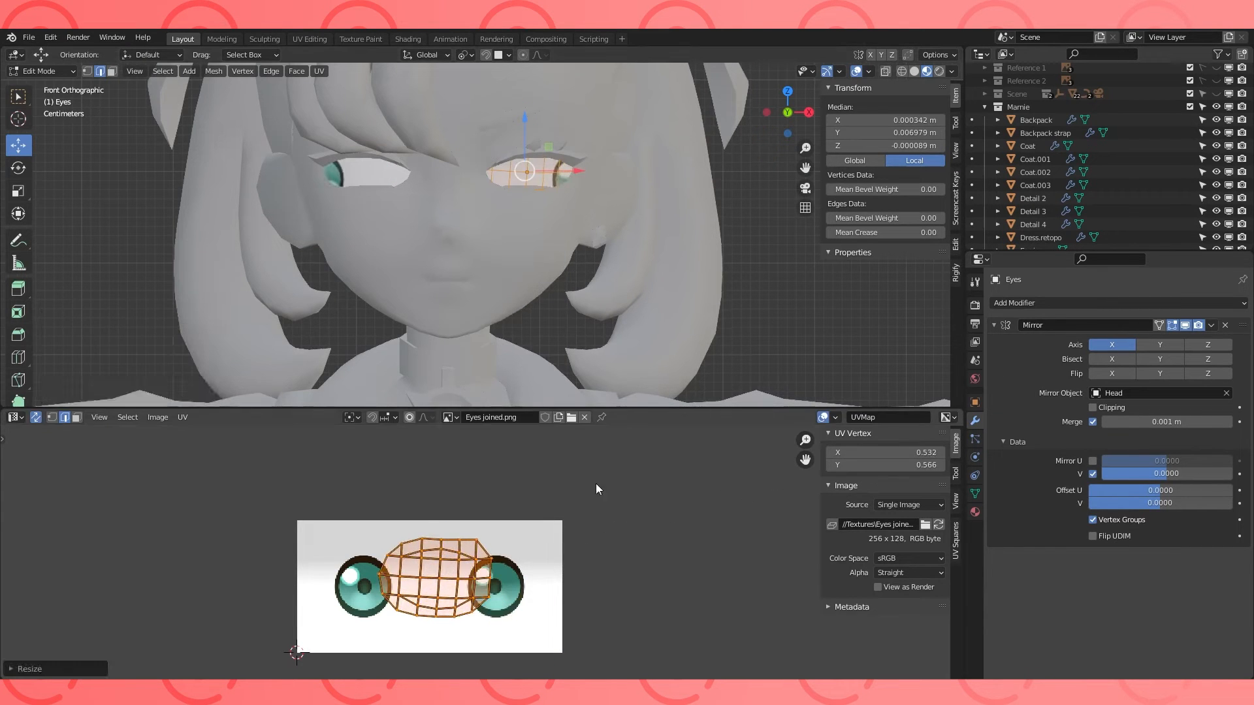
pyautogui.press('g')
pyautogui.click(513, 560)
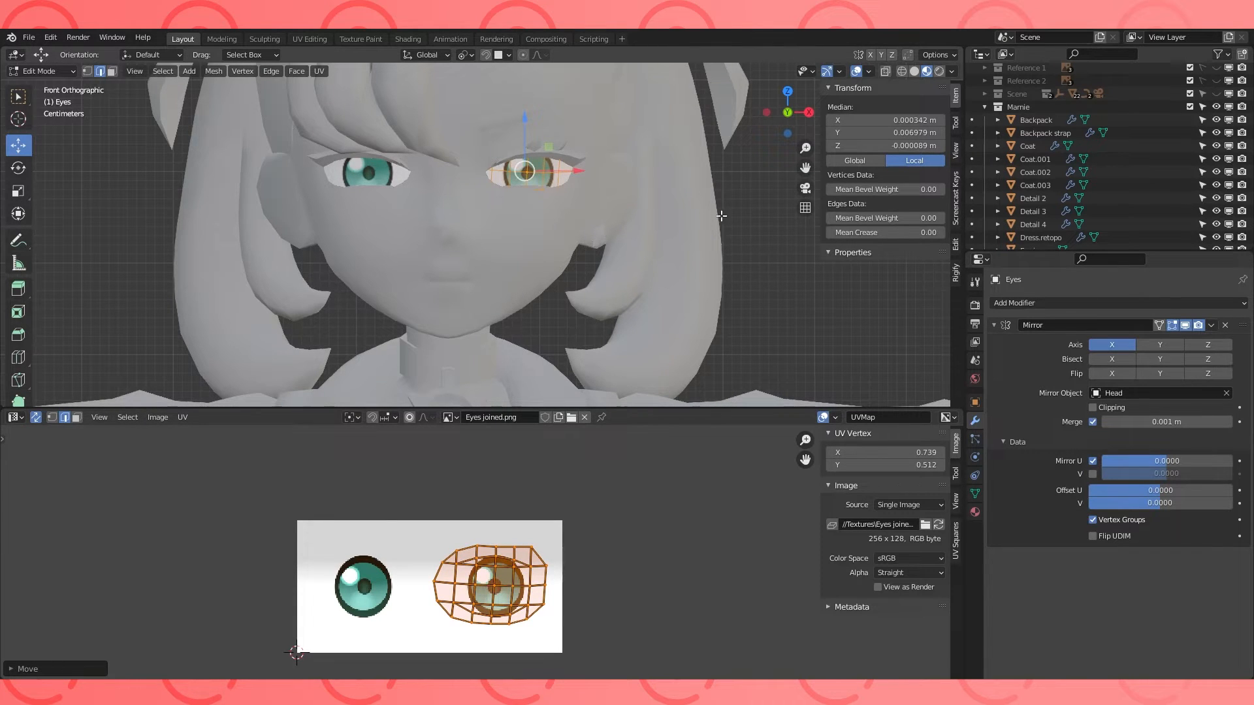
# Leave Edit Mode and name the material on the upper eyelash Black.
pyautogui.press('Tab')
pyautogui.moveTo(728, 202); pyautogui.dragTo(686, 196, button='middle')
pyautogui.click(976, 512)
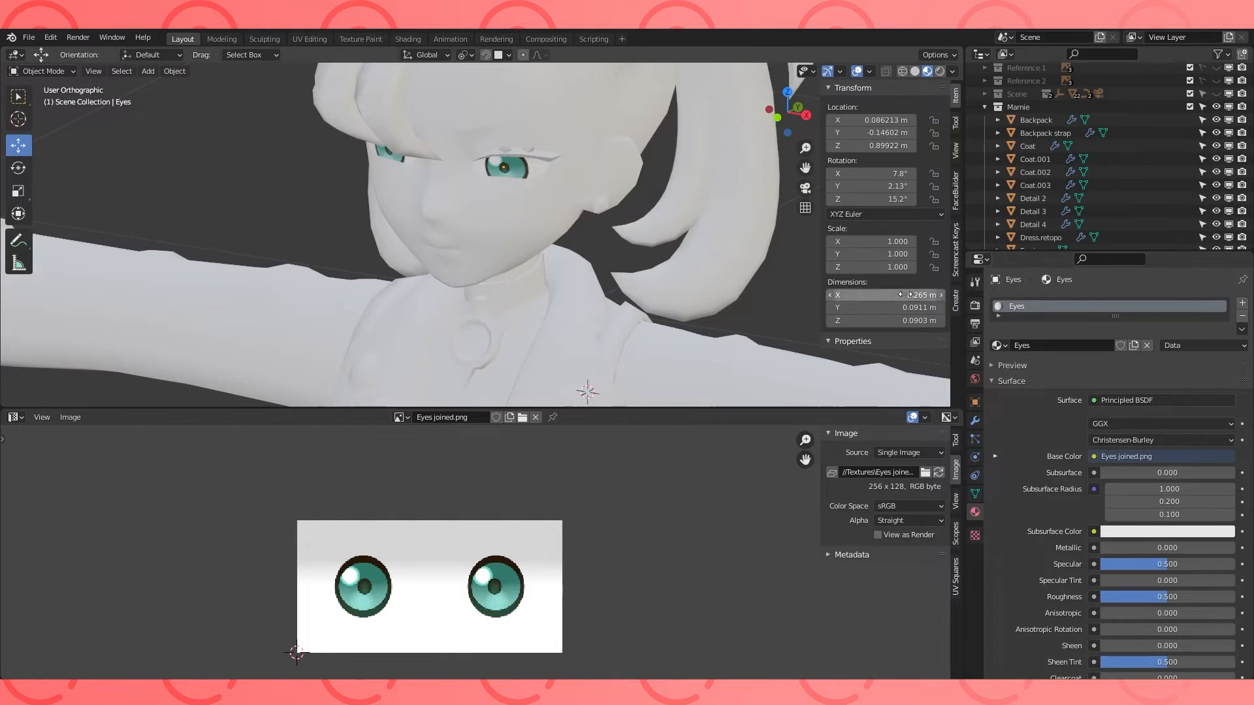
pyautogui.click(541, 157)
pyautogui.click(1083, 346)
pyautogui.click(1067, 342)
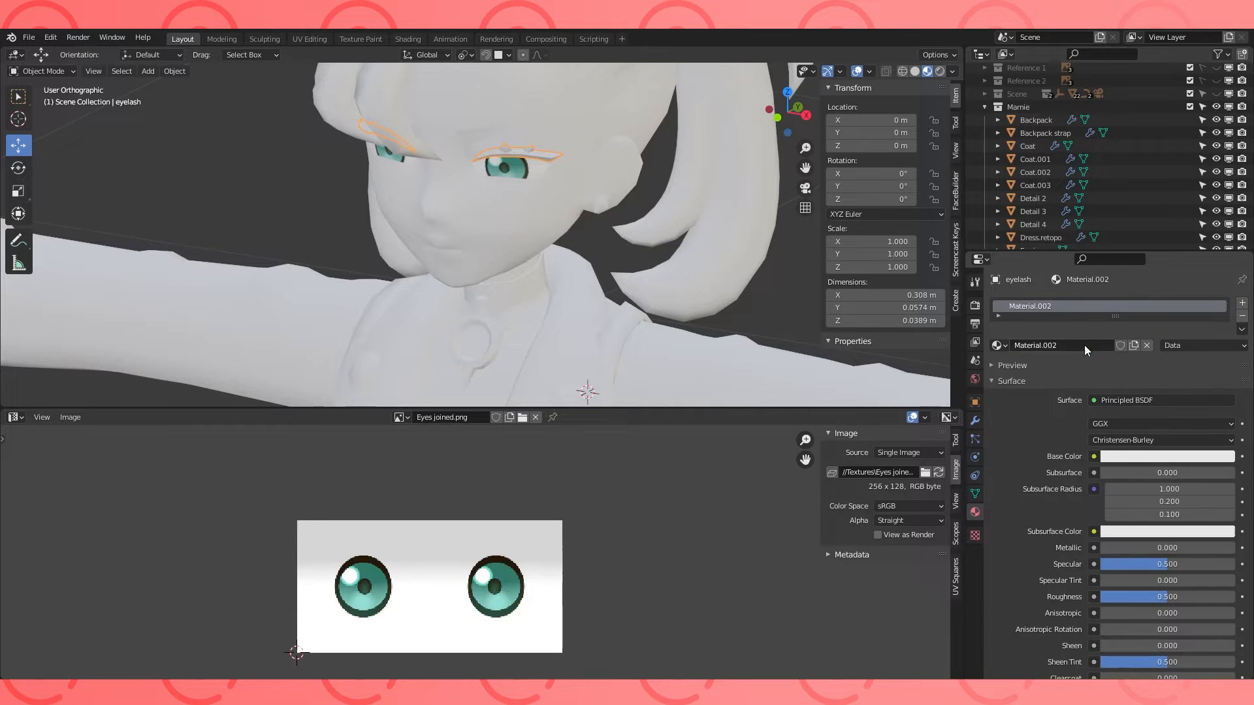
pyautogui.write('Black')
pyautogui.press('Return')
# Set the Black material's base color to hex 393736.
pyautogui.click(1205, 457)
pyautogui.click(1217, 383)
pyautogui.write('393736')
pyautogui.press('Return')
# Give the lower eyelash the existing Black material.
pyautogui.moveTo(539, 208); pyautogui.dragTo(529, 160, button='middle')
pyautogui.scroll(1, 593, 173)
pyautogui.click(518, 160)
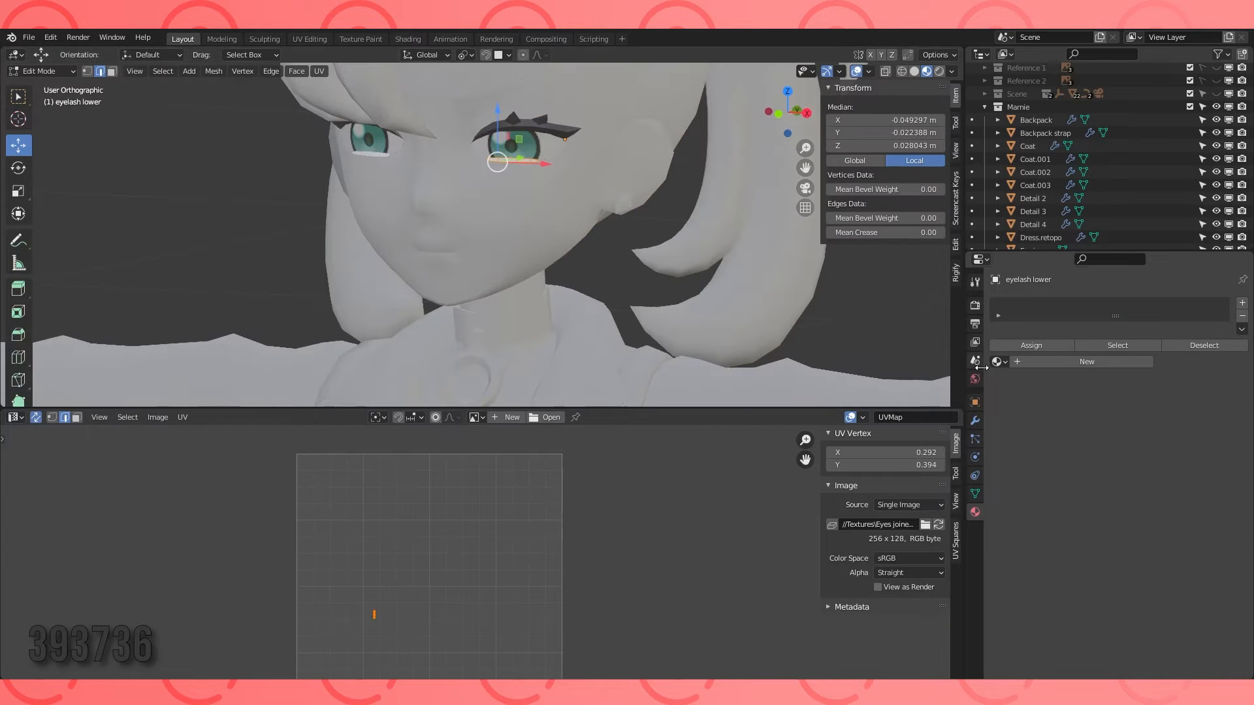
pyautogui.click(997, 346)
pyautogui.click(1019, 394)
# Give the eyebrow the existing Black material.
pyautogui.scroll(2, 531, 191)
pyautogui.scroll(-3, 658, 186)
pyautogui.click(502, 171)
pyautogui.click(1001, 346)
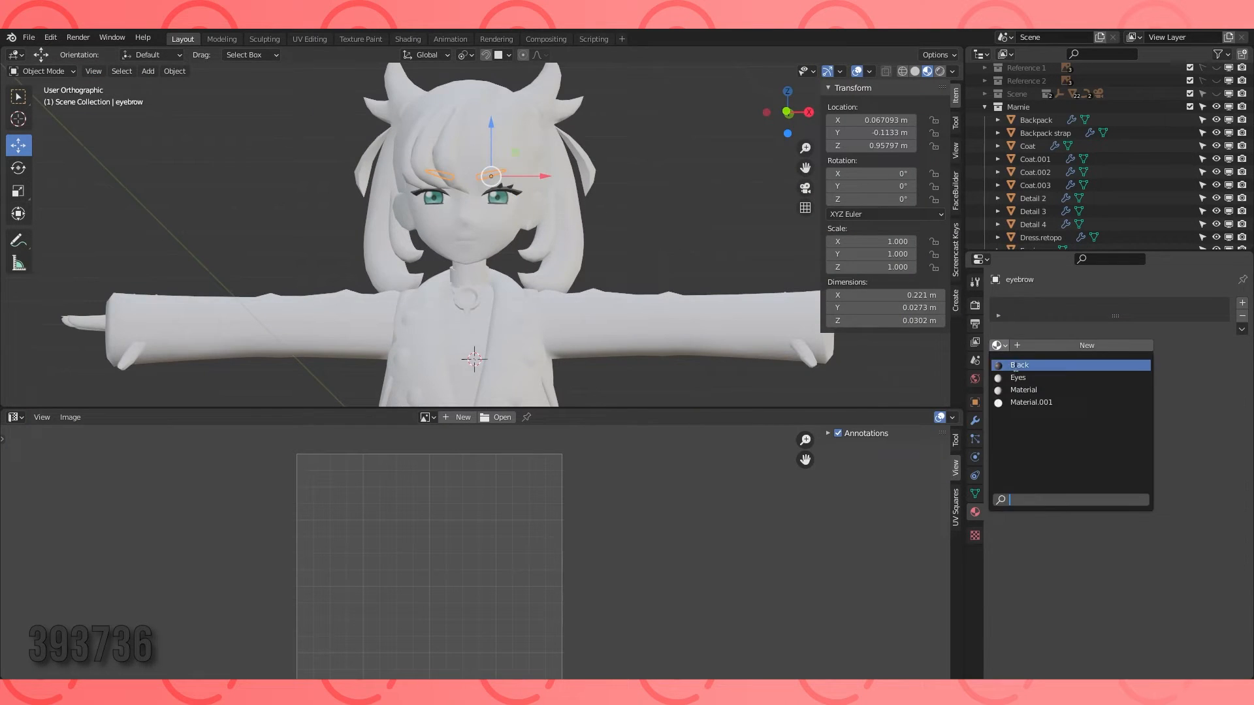
pyautogui.click(1022, 365)
# Scale the eye's UV island along X by about 1.05 around the iris.
pyautogui.moveTo(451, 188); pyautogui.dragTo(509, 123, button='middle')
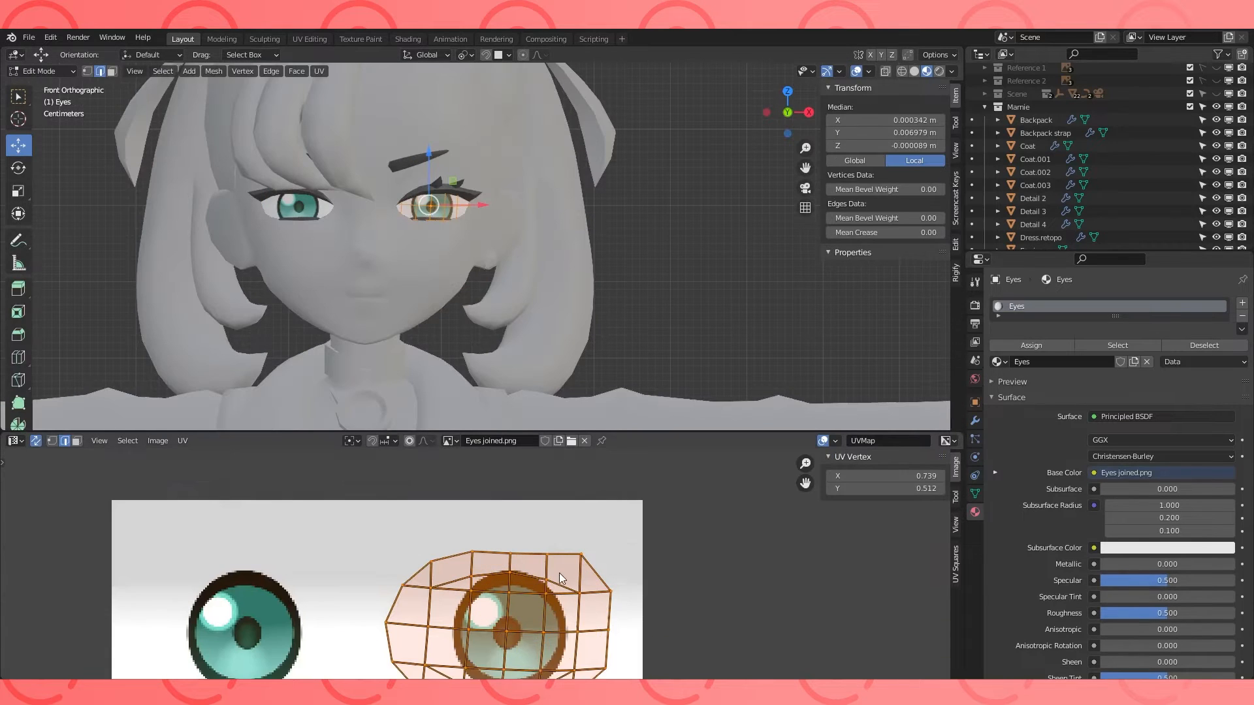
pyautogui.press('s')
pyautogui.press('x')
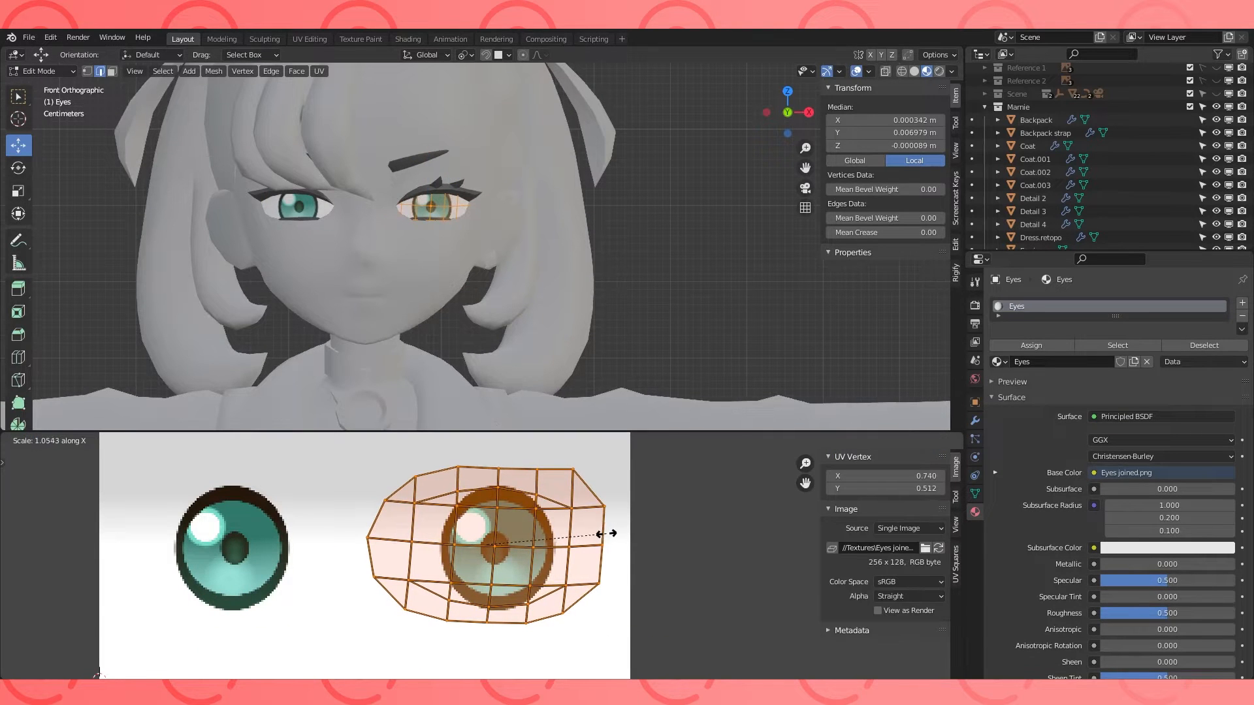
pyautogui.click(608, 533)
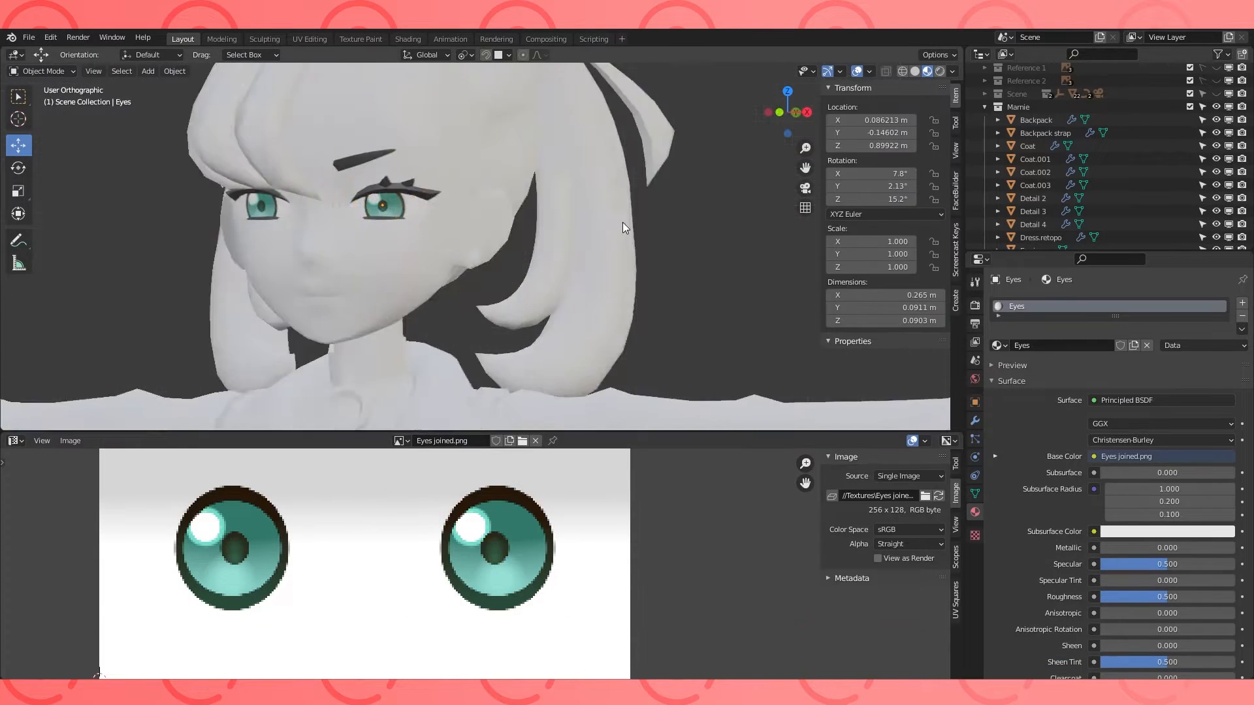
# Give the hair.pony object the existing Black material.
pyautogui.moveTo(622, 222); pyautogui.dragTo(771, 246, button='middle')
pyautogui.scroll(-5, 550, 222)
pyautogui.moveTo(550, 222); pyautogui.dragTo(639, 180, button='middle')
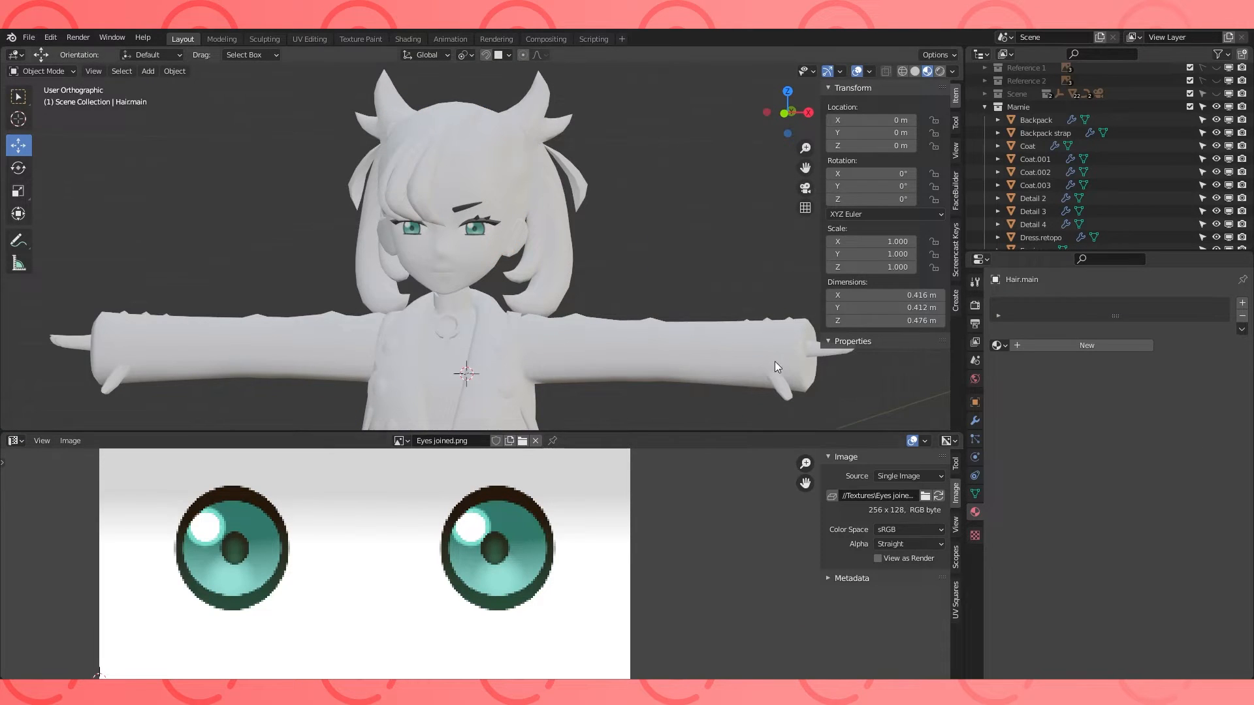
pyautogui.scroll(-4, 731, 327)
pyautogui.keyDown('shift'); pyautogui.moveTo(558, 261); pyautogui.dragTo(589, 229, button='middle'); pyautogui.keyUp('shift')
pyautogui.scroll(3, 575, 232)
pyautogui.click(582, 200)
pyautogui.click(999, 345)
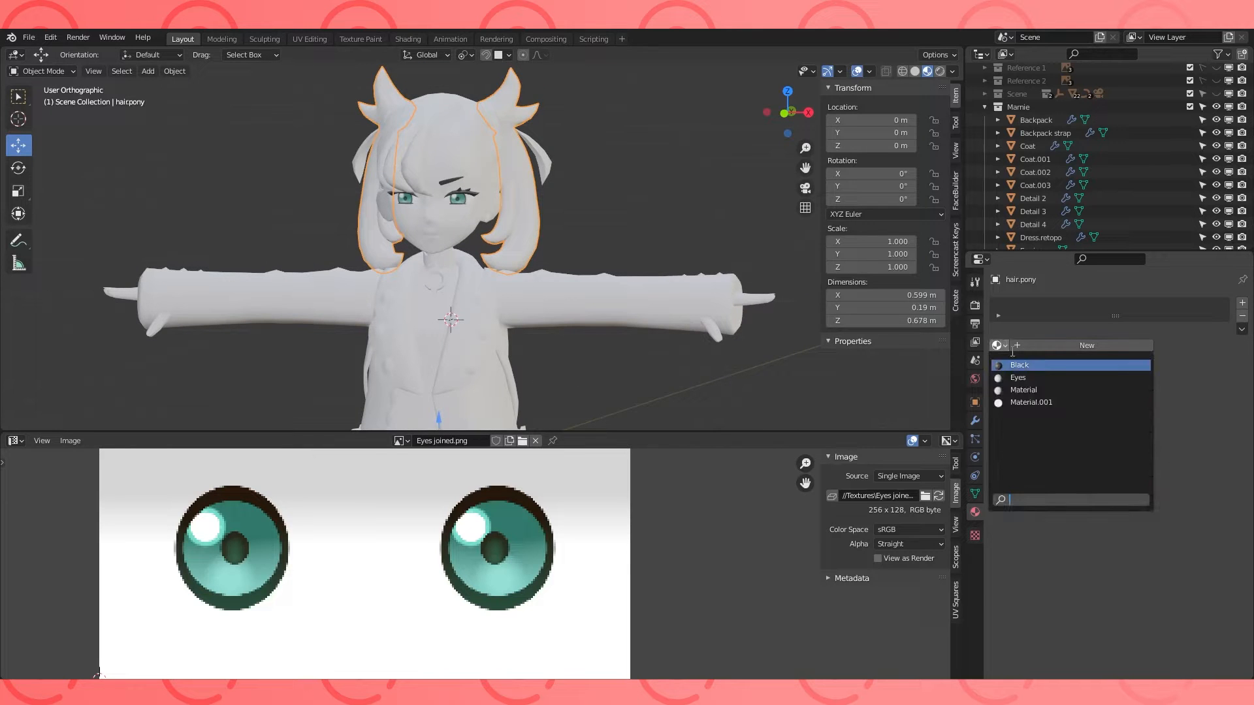
pyautogui.click(1023, 367)
# Give the Hair.bangs object the existing Black material.
pyautogui.click(441, 124)
pyautogui.keyDown('shift'); pyautogui.moveTo(440, 123); pyautogui.dragTo(525, 194, button='middle'); pyautogui.keyUp('shift')
pyautogui.click(361, 201)
pyautogui.click(1000, 345)
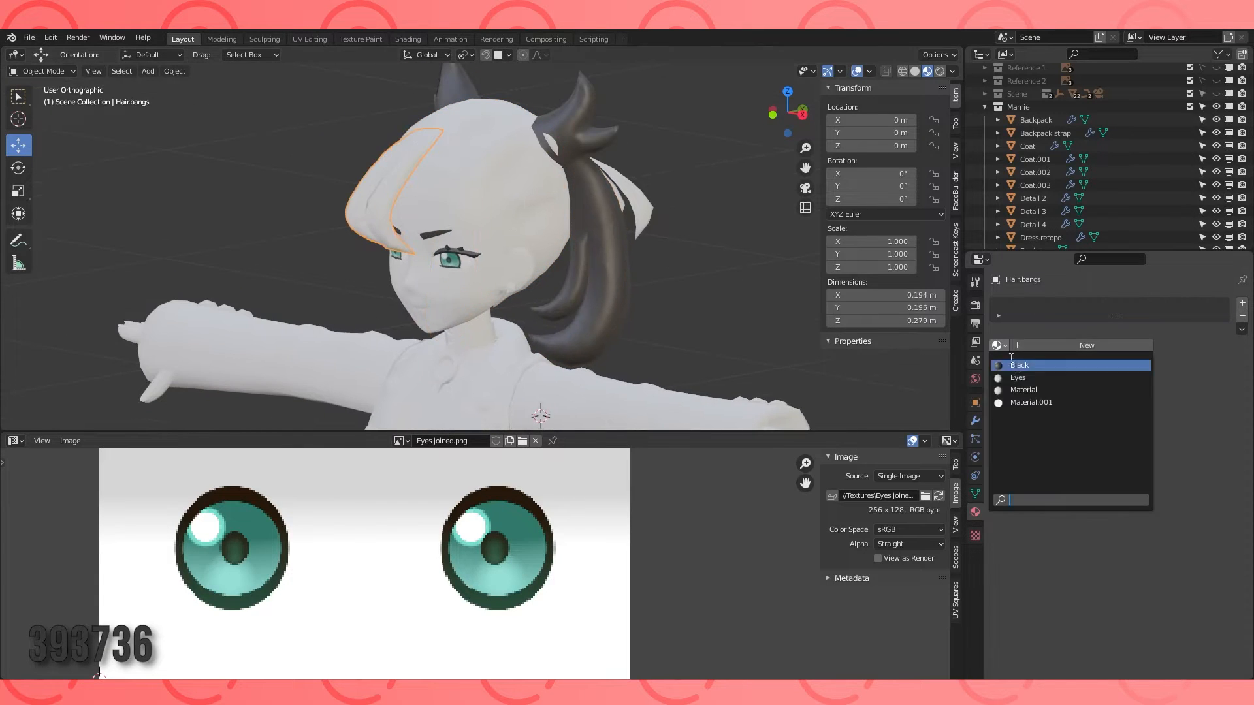
pyautogui.click(1020, 366)
# Give the Hair.main object the existing Black material.
pyautogui.click(499, 134)
pyautogui.press('Tab')
pyautogui.press('Tab')
pyautogui.click(999, 346)
pyautogui.click(1020, 366)
# In Edit Mode on Hair.main, add a second material slot with a new material named purple and base color hex 998D99.
pyautogui.press('Tab')
pyautogui.moveTo(627, 148); pyautogui.dragTo(581, 193, button='middle')
pyautogui.scroll(4, 582, 192)
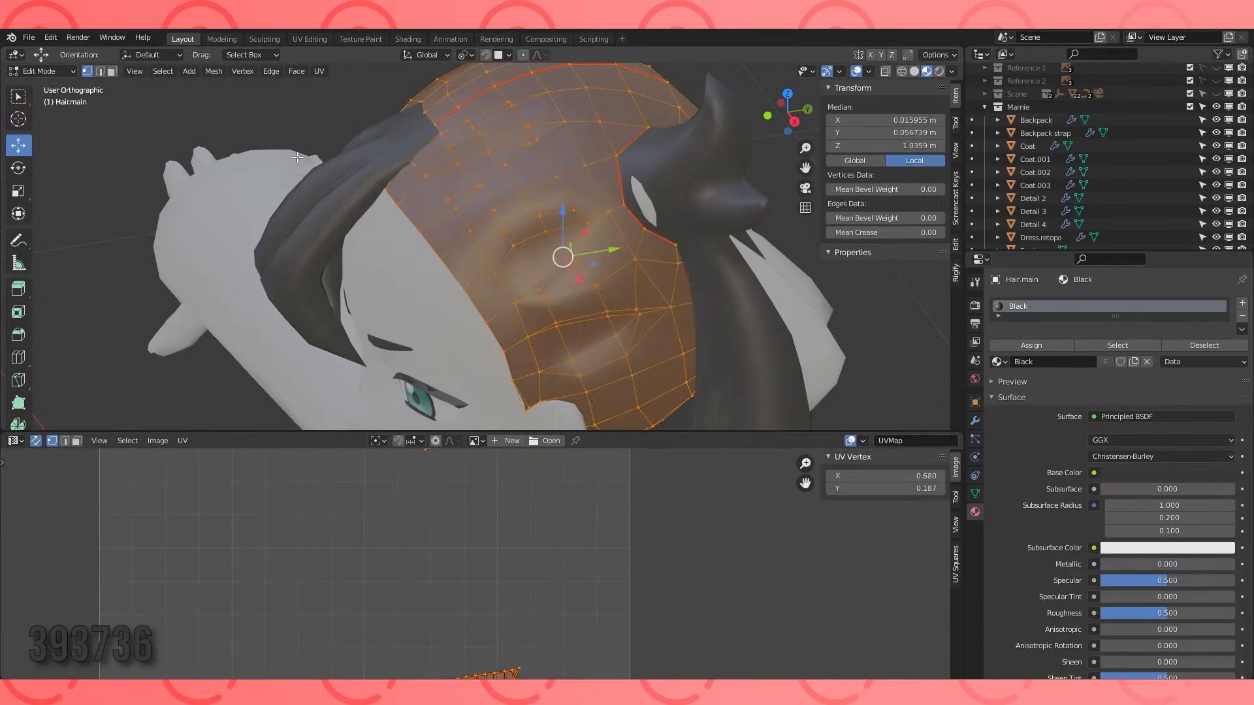
pyautogui.press('1')
pyautogui.click(510, 246)
pyautogui.moveTo(545, 278); pyautogui.dragTo(512, 216, button='middle')
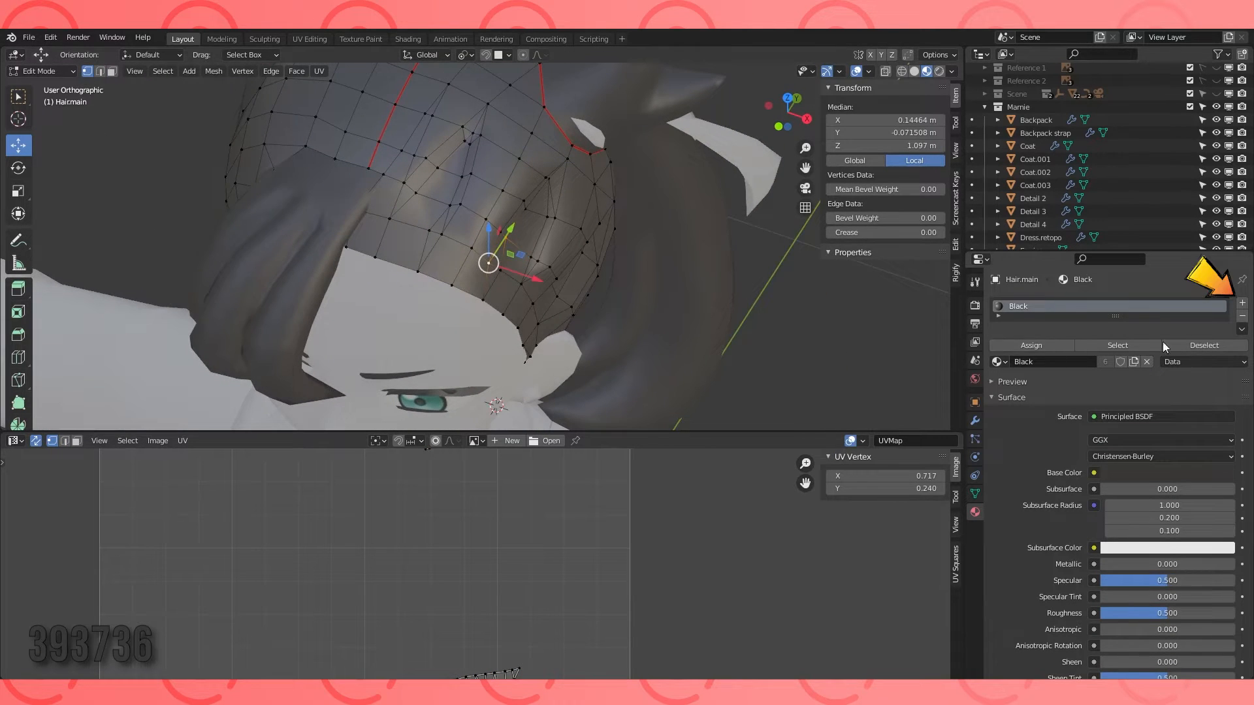
pyautogui.click(1243, 302)
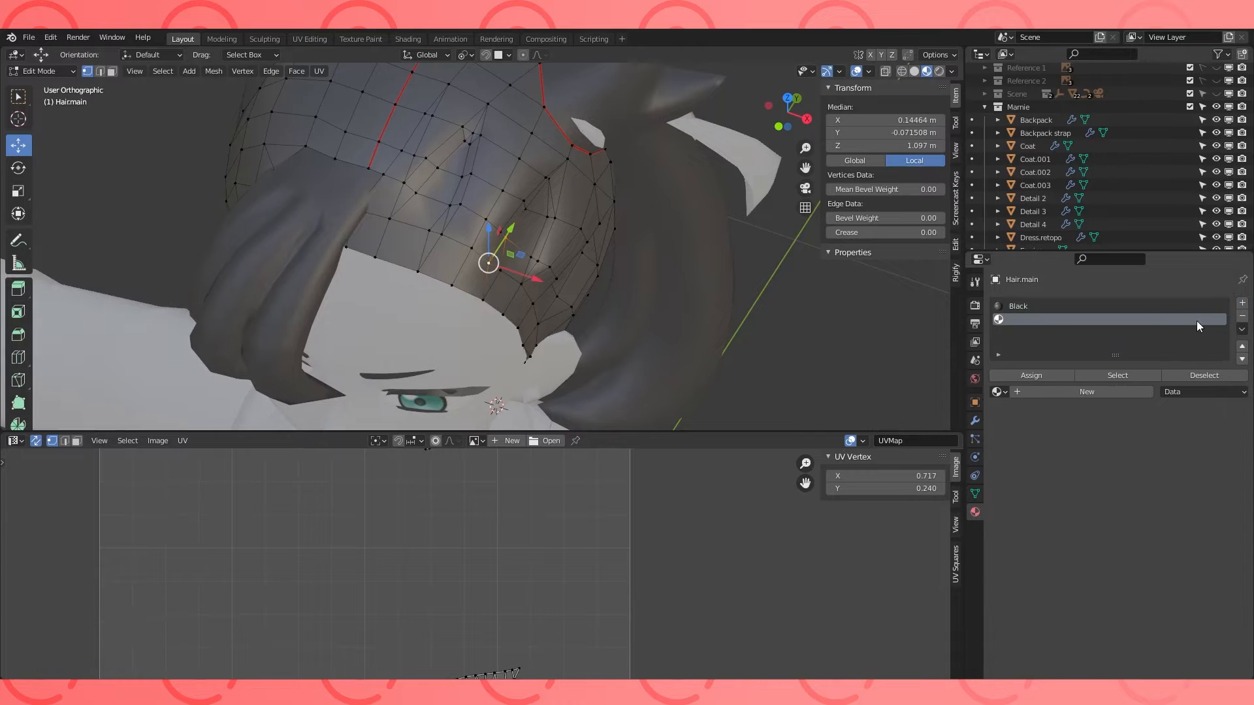
pyautogui.click(1060, 391)
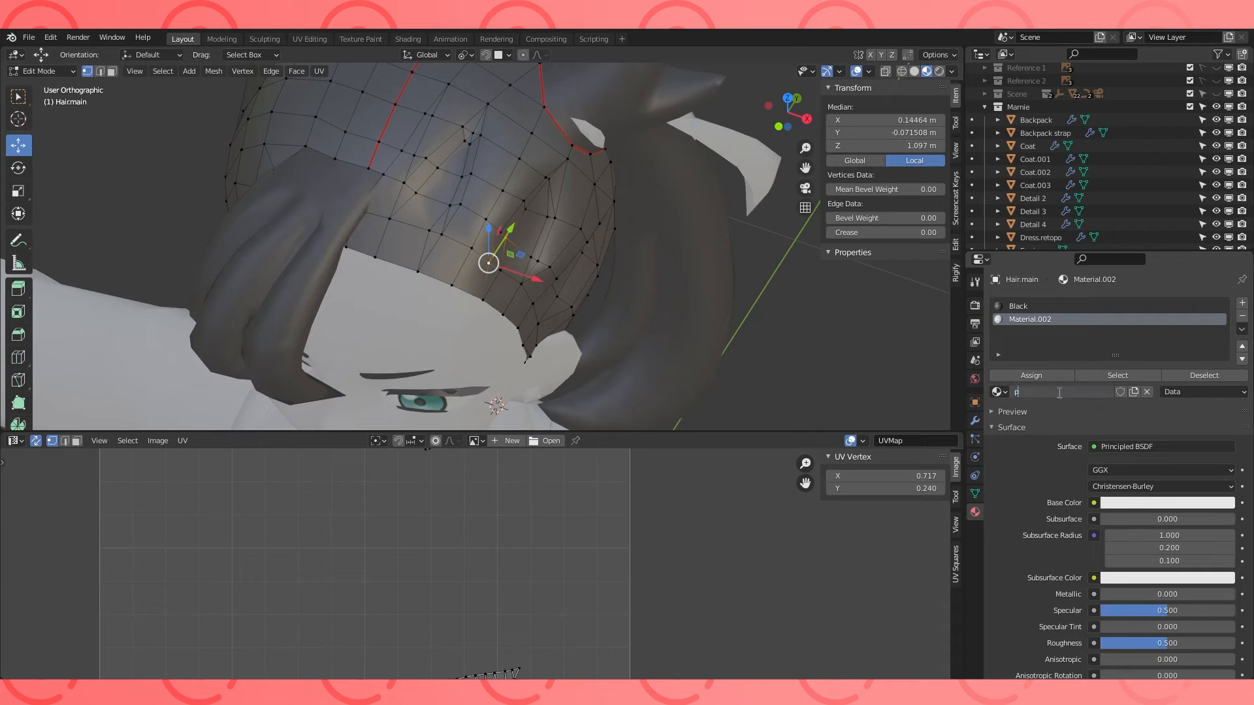
pyautogui.click(1167, 503)
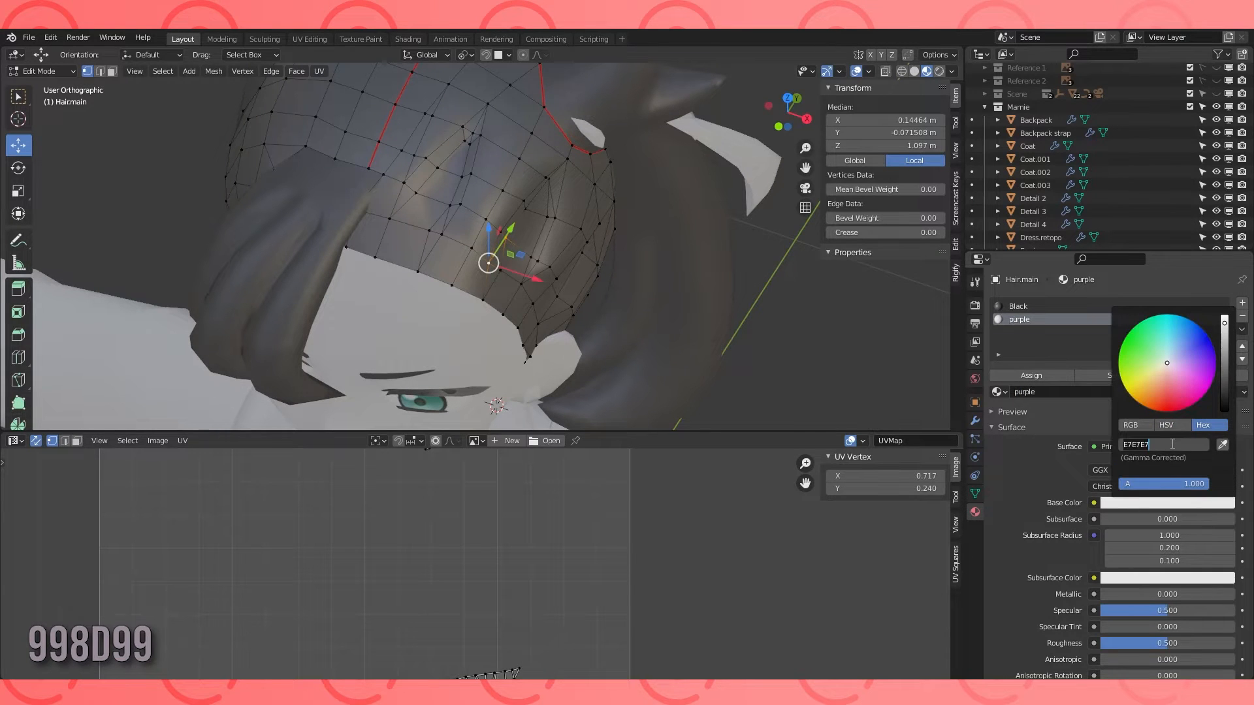
pyautogui.write('998d99')
pyautogui.press('Return')
# Leave Edit Mode and hide the Hair.bangs object in the viewport.
pyautogui.moveTo(496, 261); pyautogui.dragTo(477, 260, button='middle')
pyautogui.press('Tab')
pyautogui.click(307, 222)
pyautogui.scroll(-4, 1089, 197)
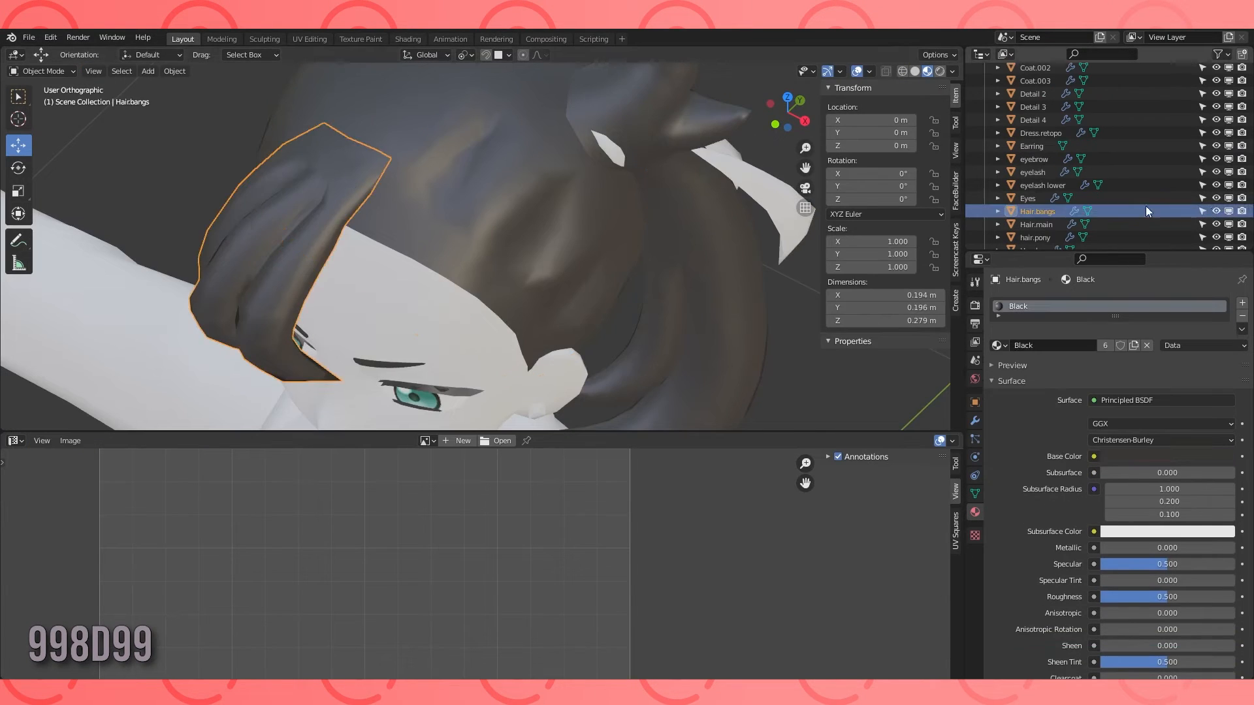
pyautogui.click(1215, 211)
# Select the row of Hair.main faces along the forehead hairline in face mode and assign them the purple material.
pyautogui.click(1194, 224)
pyautogui.press('Tab')
pyautogui.keyDown('shift'); pyautogui.moveTo(422, 210); pyautogui.dragTo(434, 232, button='middle'); pyautogui.keyUp('shift')
pyautogui.click(112, 72)
pyautogui.click(353, 229)
pyautogui.keyDown('shift'); pyautogui.click(381, 239); pyautogui.keyUp('shift')
pyautogui.keyDown('shift'); pyautogui.click(414, 255); pyautogui.keyUp('shift')
pyautogui.keyDown('shift'); pyautogui.click(452, 276); pyautogui.keyUp('shift')
pyautogui.keyDown('shift'); pyautogui.click(483, 296); pyautogui.keyUp('shift')
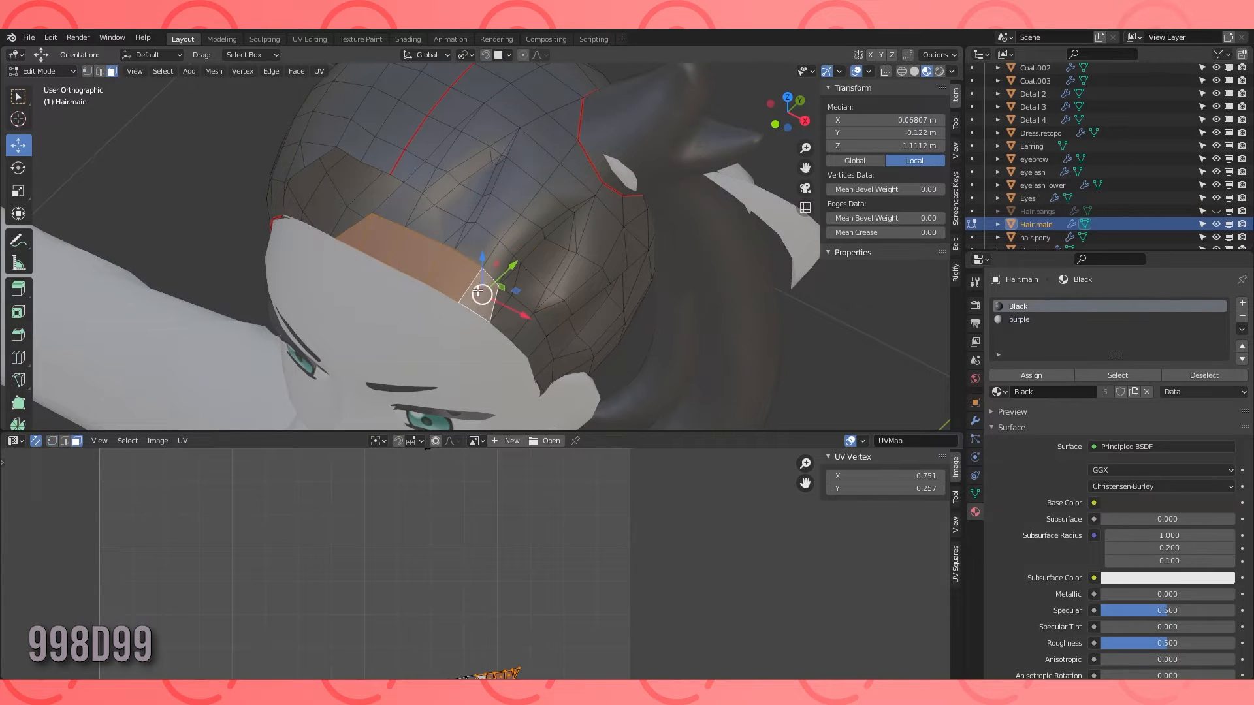
pyautogui.moveTo(511, 298); pyautogui.dragTo(477, 266, button='middle')
pyautogui.keyDown('shift'); pyautogui.click(478, 266); pyautogui.keyUp('shift')
pyautogui.keyDown('shift'); pyautogui.click(503, 303); pyautogui.keyUp('shift')
pyautogui.scroll(3, 504, 306)
pyautogui.keyDown('shift'); pyautogui.click(499, 352); pyautogui.keyUp('shift')
pyautogui.moveTo(521, 329); pyautogui.dragTo(492, 332, button='middle')
pyautogui.keyDown('shift'); pyautogui.click(506, 350); pyautogui.keyUp('shift')
pyautogui.click(1032, 321)
pyautogui.click(1038, 376)
# Assign the purple material to Hair.main faces forming spikes that run back from the hairline.
pyautogui.moveTo(520, 256); pyautogui.dragTo(588, 313, button='middle')
pyautogui.scroll(-1, 555, 294)
pyautogui.click(424, 236)
pyautogui.keyDown('shift'); pyautogui.click(450, 209); pyautogui.keyUp('shift')
pyautogui.keyDown('shift'); pyautogui.click(475, 183); pyautogui.keyUp('shift')
pyautogui.keyDown('shift'); pyautogui.click(491, 156); pyautogui.keyUp('shift')
pyautogui.moveTo(506, 230); pyautogui.dragTo(537, 246, button='middle')
pyautogui.scroll(-5, 601, 324)
pyautogui.click(1020, 319)
pyautogui.click(1032, 375)
pyautogui.press('Tab')
# Slide the vertex at the front edge of the middle purple spike to reshape where it meets the hairline.
pyautogui.moveTo(487, 229); pyautogui.dragTo(671, 216, button='middle')
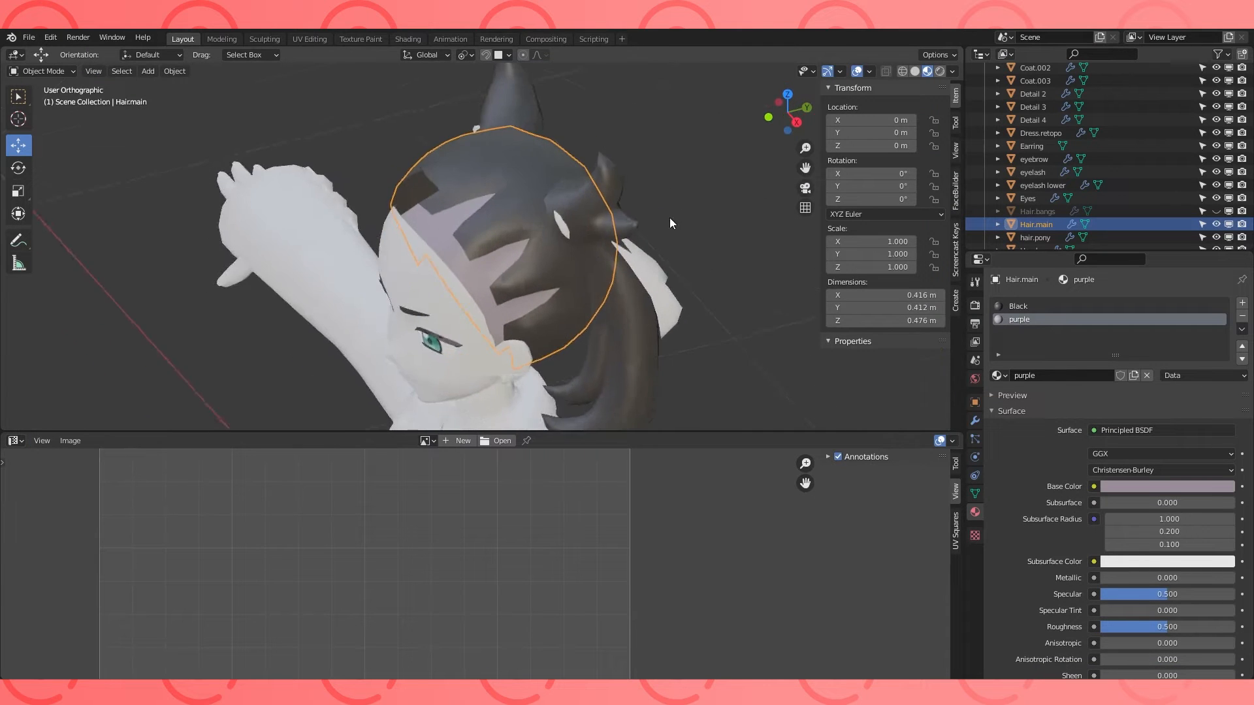
pyautogui.scroll(3, 516, 225)
pyautogui.press('Tab')
pyautogui.scroll(5, 512, 248)
pyautogui.moveTo(511, 248); pyautogui.dragTo(526, 261, button='middle')
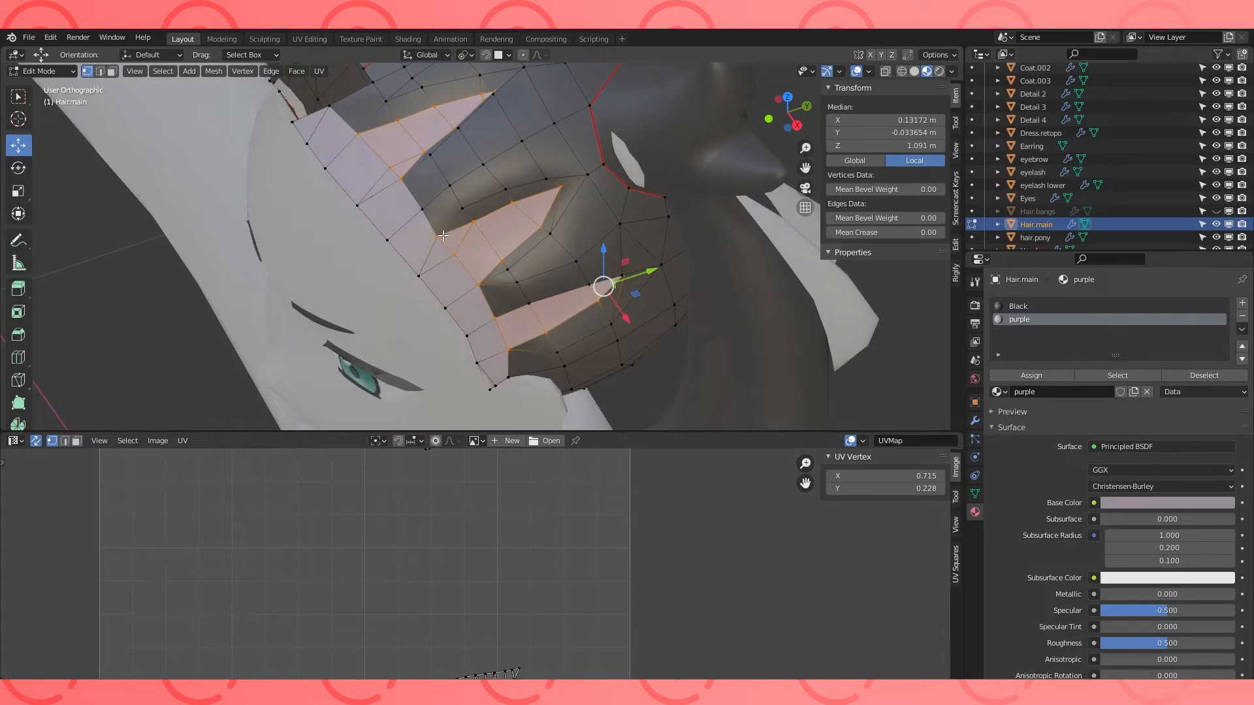
pyautogui.click(444, 236)
pyautogui.keyDown('shift'); pyautogui.moveTo(443, 235); pyautogui.dragTo(440, 268, button='middle'); pyautogui.keyUp('shift')
pyautogui.scroll(2, 439, 269)
pyautogui.press('g')
pyautogui.press('g')
pyautogui.click(481, 235)
pyautogui.scroll(-3, 487, 239)
pyautogui.press('Tab')
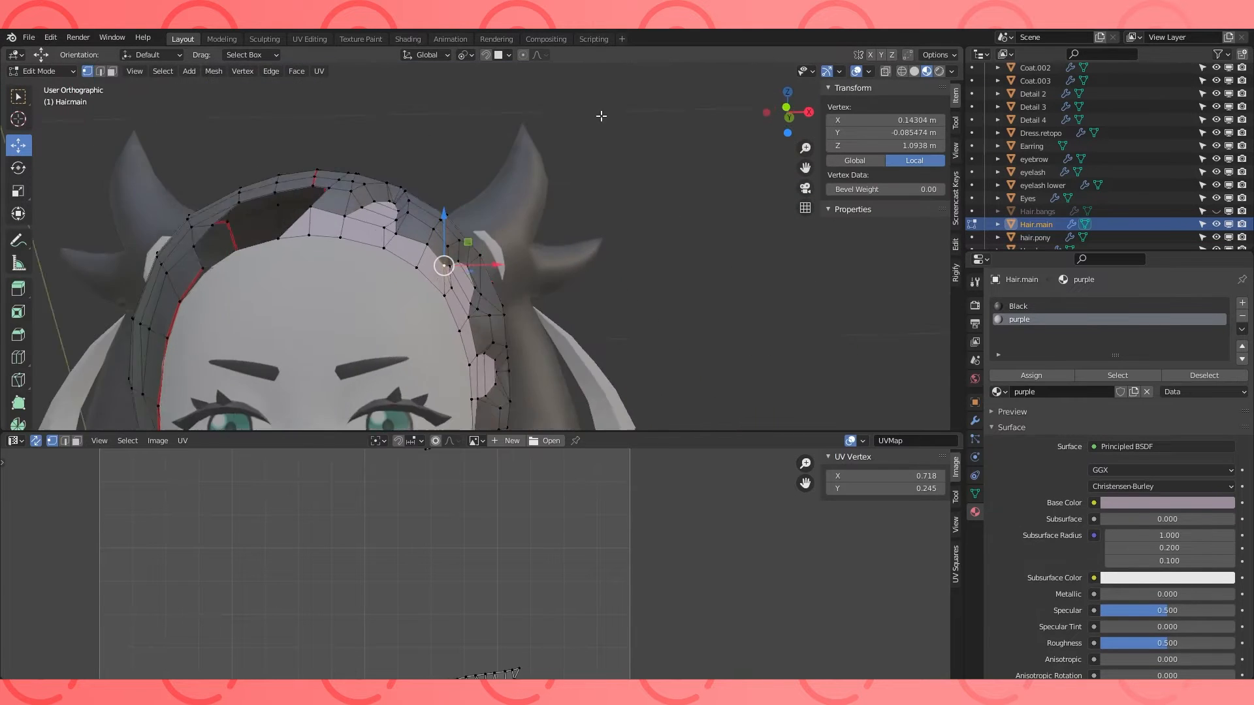
# Move and slide several vertices bordering the purple spikes to sharpen their outlines.
pyautogui.scroll(3, 437, 262)
pyautogui.scroll(2, 438, 261)
pyautogui.scroll(2, 433, 267)
pyautogui.moveTo(432, 266); pyautogui.dragTo(466, 293, button='middle')
pyautogui.click(347, 282)
pyautogui.press('g')
pyautogui.press('g')
pyautogui.click(392, 276)
pyautogui.click(384, 272)
pyautogui.press('g')
pyautogui.click(399, 272)
pyautogui.click(457, 284)
pyautogui.press('g')
pyautogui.click(493, 260)
# Slide the vertices along the middle purple spike's edges to taper it, then return to Object Mode.
pyautogui.scroll(-4, 471, 298)
pyautogui.scroll(4, 470, 294)
pyautogui.click(443, 289)
pyautogui.press('g')
pyautogui.press('g')
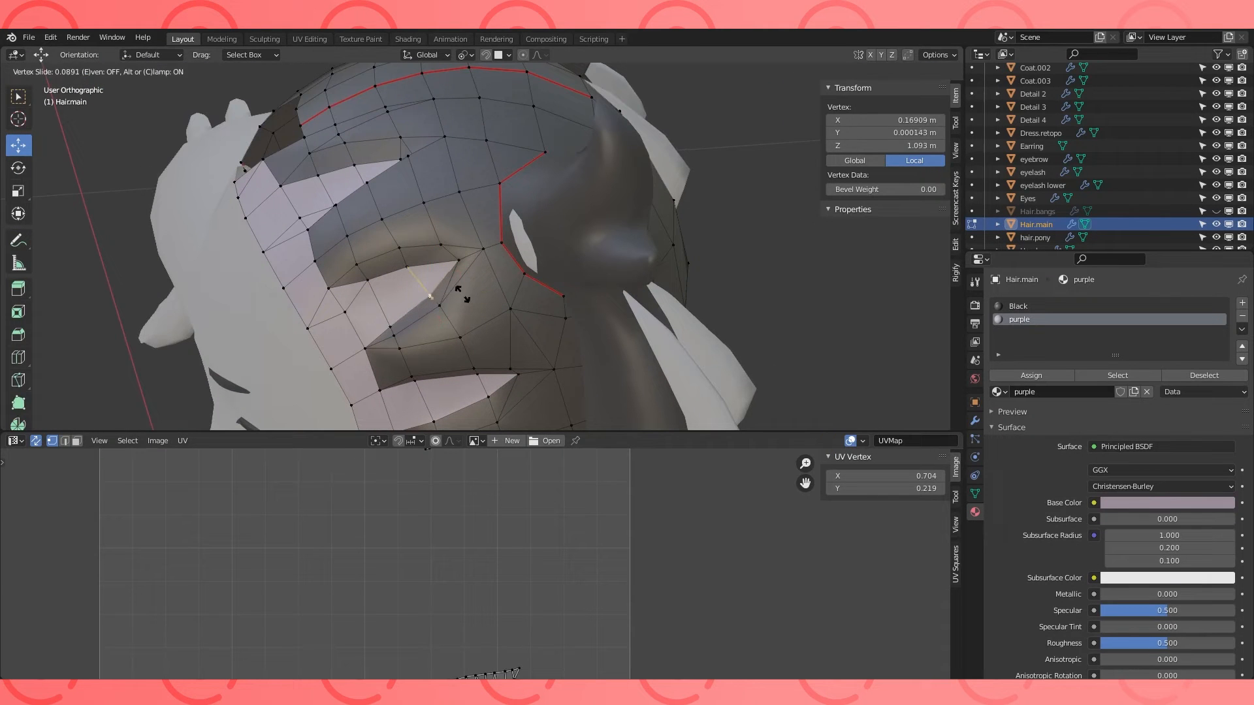
pyautogui.press('g')
pyautogui.press('g')
pyautogui.click(410, 271)
pyautogui.click(368, 280)
pyautogui.press('g')
pyautogui.press('g')
pyautogui.click(374, 274)
pyautogui.press('Tab')
pyautogui.moveTo(374, 274); pyautogui.dragTo(508, 304, button='middle')
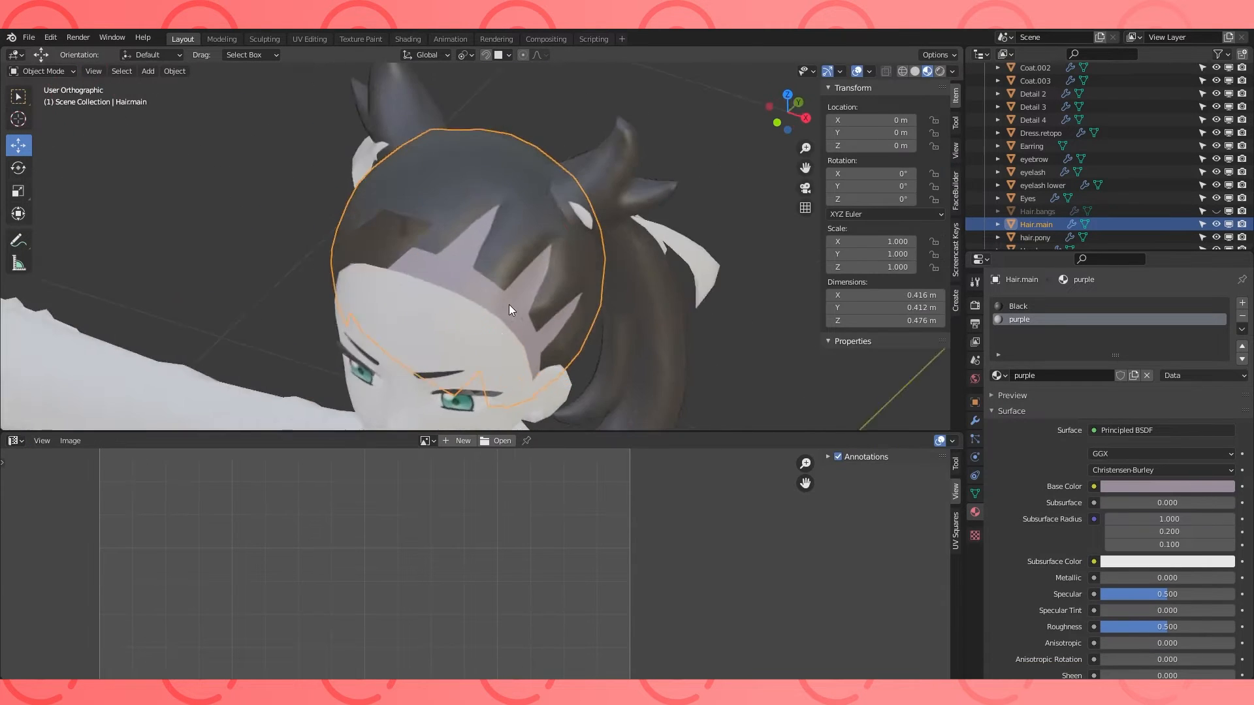
# Slide a vertex on the edge of Hair.main's middle purple spike to refine the spike's outline.
pyautogui.press('Tab')
pyautogui.click(516, 243)
pyautogui.moveTo(516, 243); pyautogui.dragTo(509, 291, button='middle')
pyautogui.press('g')
pyautogui.press('g')
pyautogui.click(533, 270)
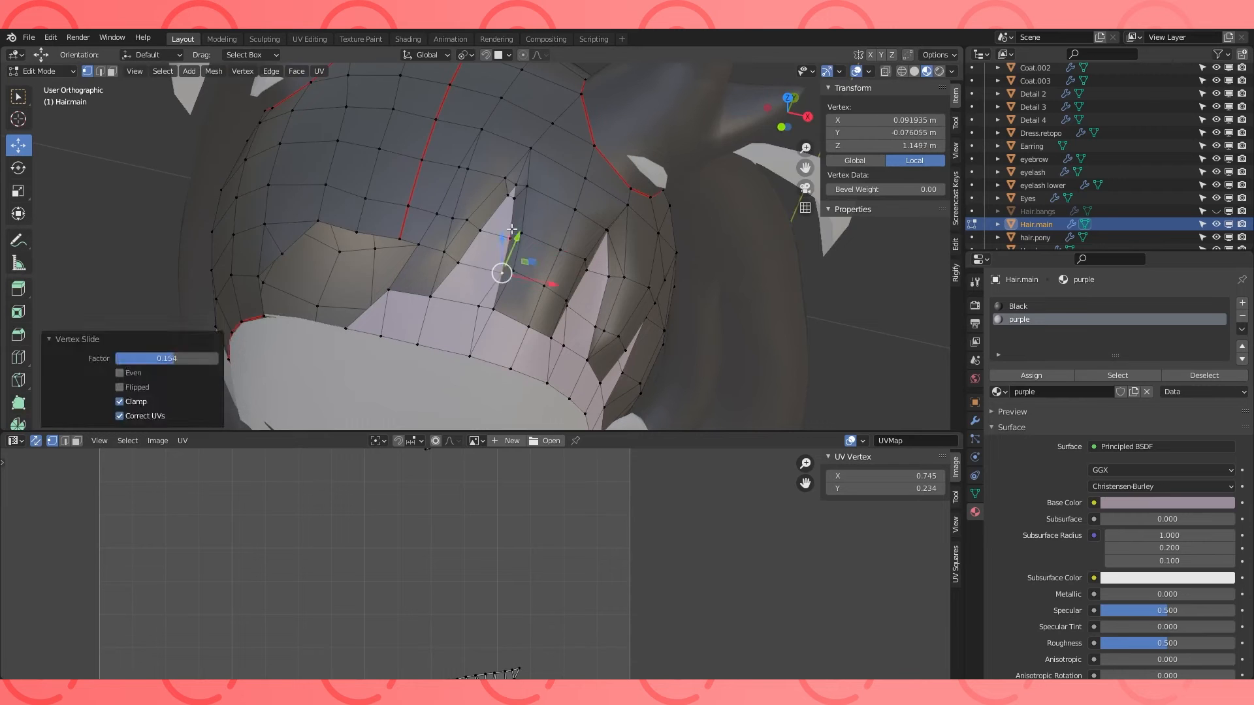
# Slide further vertices bordering the purple spikes on Hair.main to clean up their shape, then return to Object Mode.
pyautogui.click(515, 241)
pyautogui.press('g')
pyautogui.press('g')
pyautogui.click(462, 262)
pyautogui.press('g')
pyautogui.press('g')
pyautogui.press('Tab')
pyautogui.scroll(-1, 563, 261)
pyautogui.scroll(-5, 562, 260)
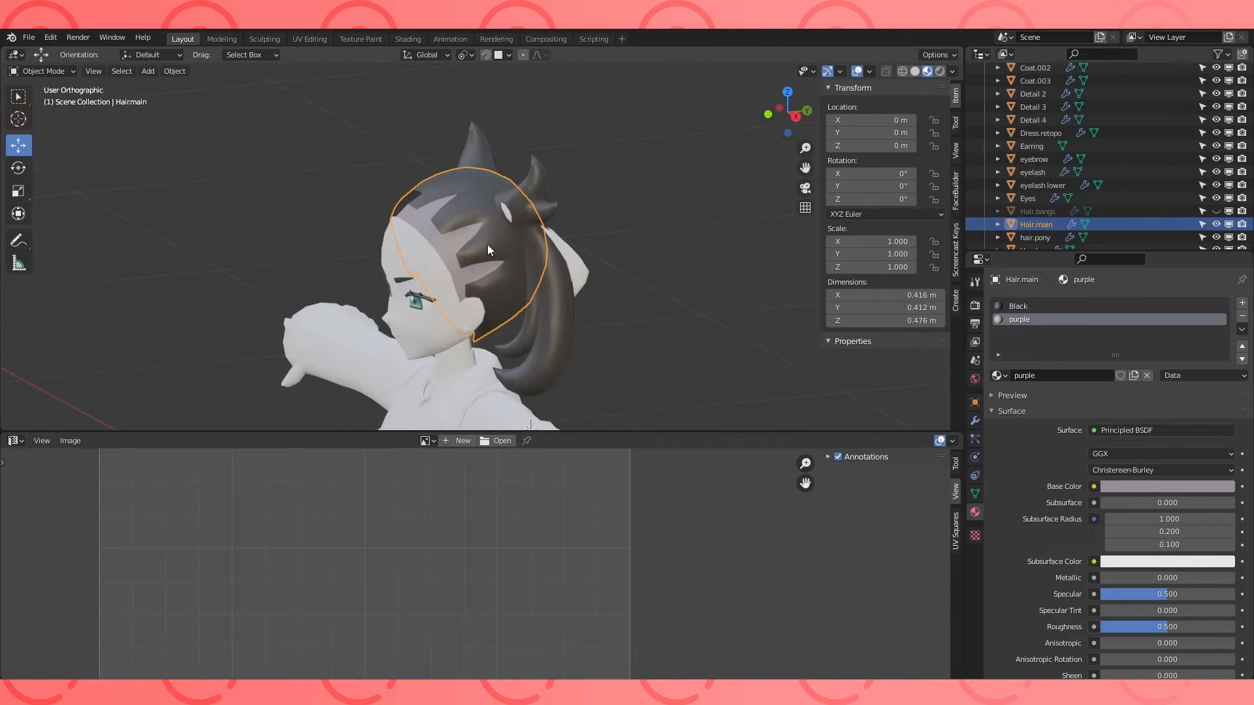
# Rename the hair ribbons' material as Ribbons and set its base color to hex A14052.
pyautogui.click(579, 256)
pyautogui.moveTo(579, 256); pyautogui.dragTo(712, 258, button='middle')
pyautogui.click(1101, 348)
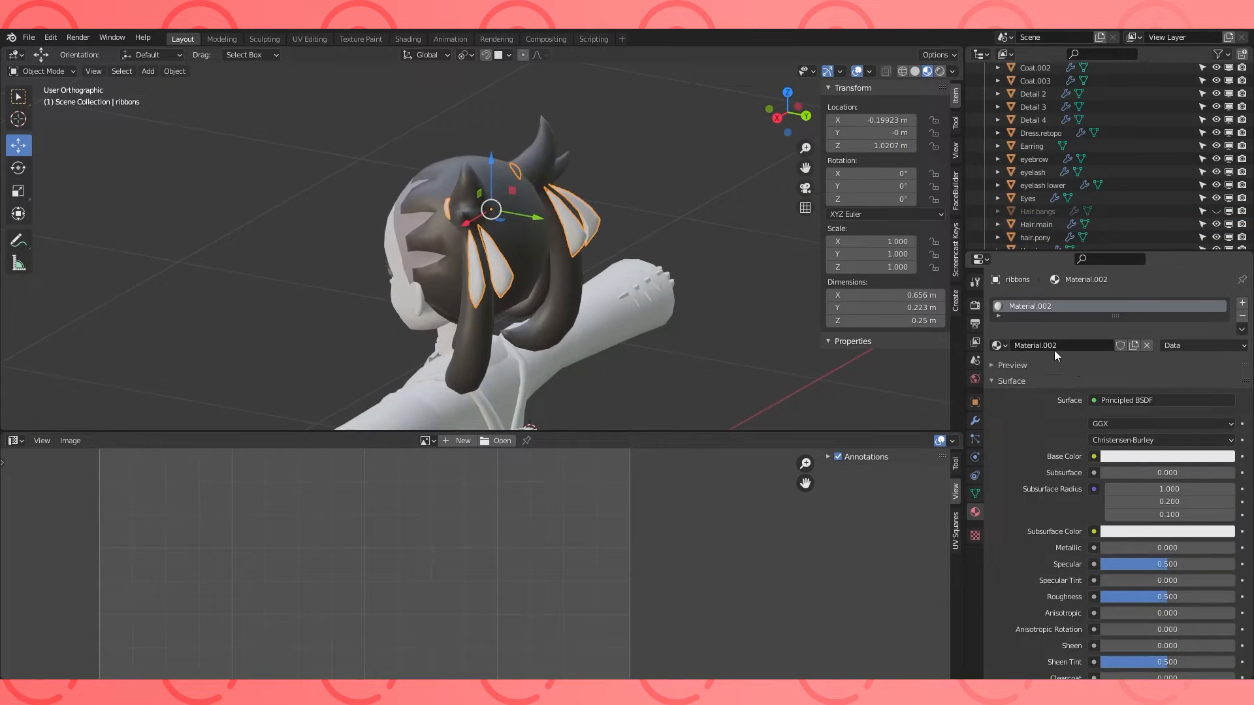
pyautogui.doubleClick(1058, 347)
pyautogui.write('Ribbons')
pyautogui.click(1142, 459)
pyautogui.doubleClick(1165, 398)
pyautogui.write('A14052')
pyautogui.press('Return')
# Reveal the hidden bangs, then create a Skin material on the head with base color hex FEF2E0.
pyautogui.moveTo(483, 288); pyautogui.dragTo(648, 223, button='middle')
pyautogui.hotkey('alt', 'h')
pyautogui.scroll(-3, 675, 193)
pyautogui.click(461, 196)
pyautogui.press('Tab')
pyautogui.click(1091, 348)
pyautogui.click(1167, 473)
pyautogui.doubleClick(1176, 416)
pyautogui.write('Fef2e0')
pyautogui.press('Return')
pyautogui.press('Tab')
pyautogui.scroll(3, 665, 220)
pyautogui.scroll(-5, 665, 222)
# Give the Hand object the existing Skin material.
pyautogui.click(659, 244)
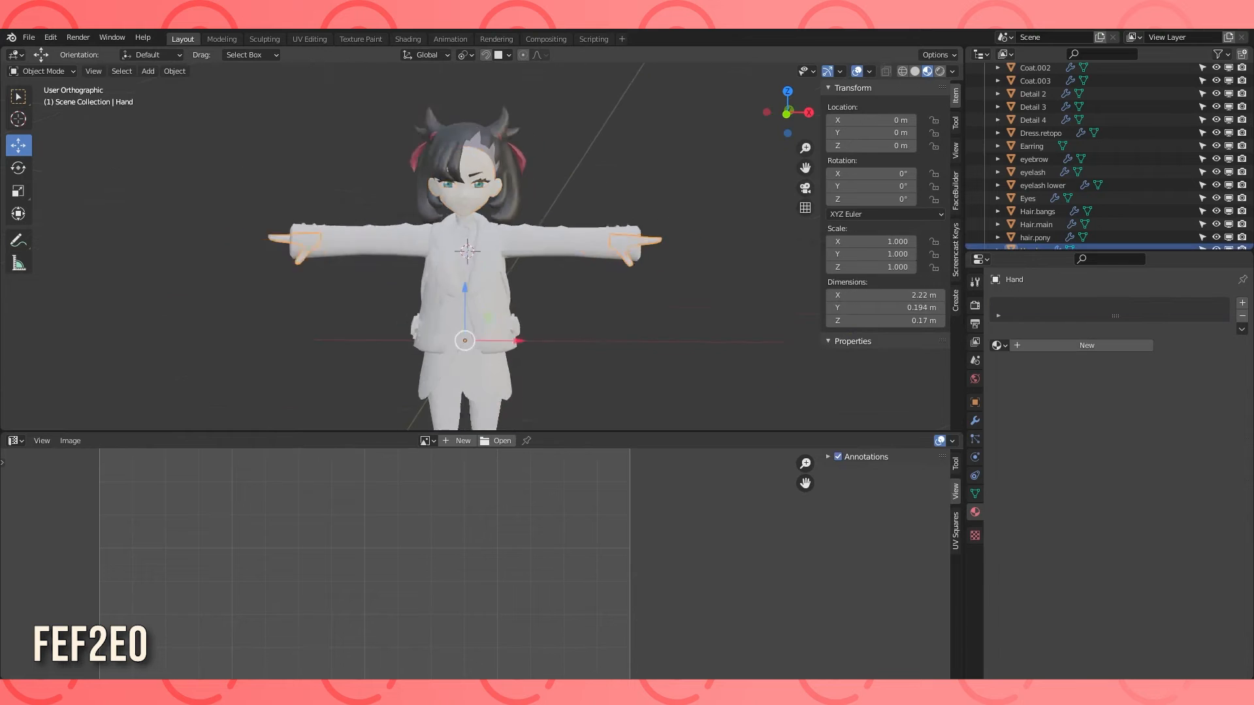
pyautogui.moveTo(553, 342); pyautogui.dragTo(527, 367, button='middle')
pyautogui.scroll(4, 553, 353)
pyautogui.click(1000, 346)
pyautogui.click(1023, 439)
pyautogui.scroll(-1, 685, 333)
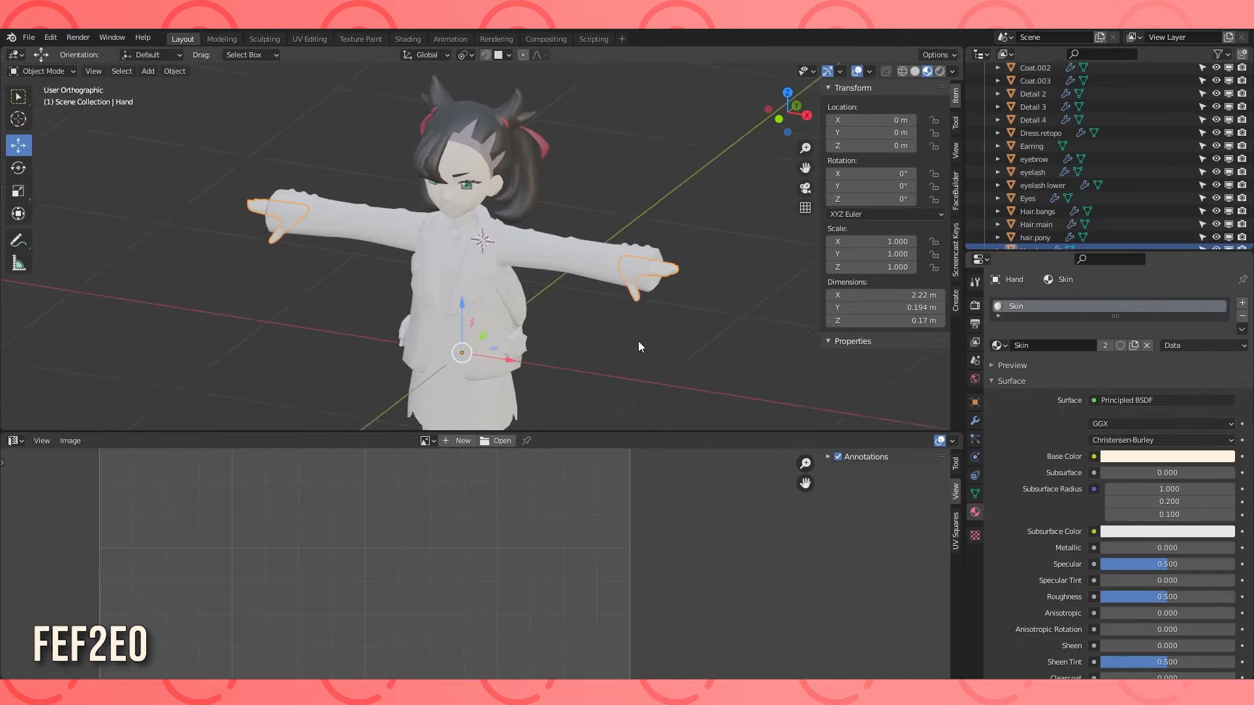
pyautogui.keyDown('shift'); pyautogui.moveTo(684, 333); pyautogui.dragTo(706, 142, button='middle'); pyautogui.keyUp('shift')
pyautogui.click(514, 287)
pyautogui.moveTo(688, 271); pyautogui.dragTo(751, 269, button='middle')
pyautogui.keyDown('shift'); pyautogui.moveTo(633, 143); pyautogui.dragTo(614, 258, button='middle'); pyautogui.keyUp('shift')
pyautogui.scroll(2, 651, 285)
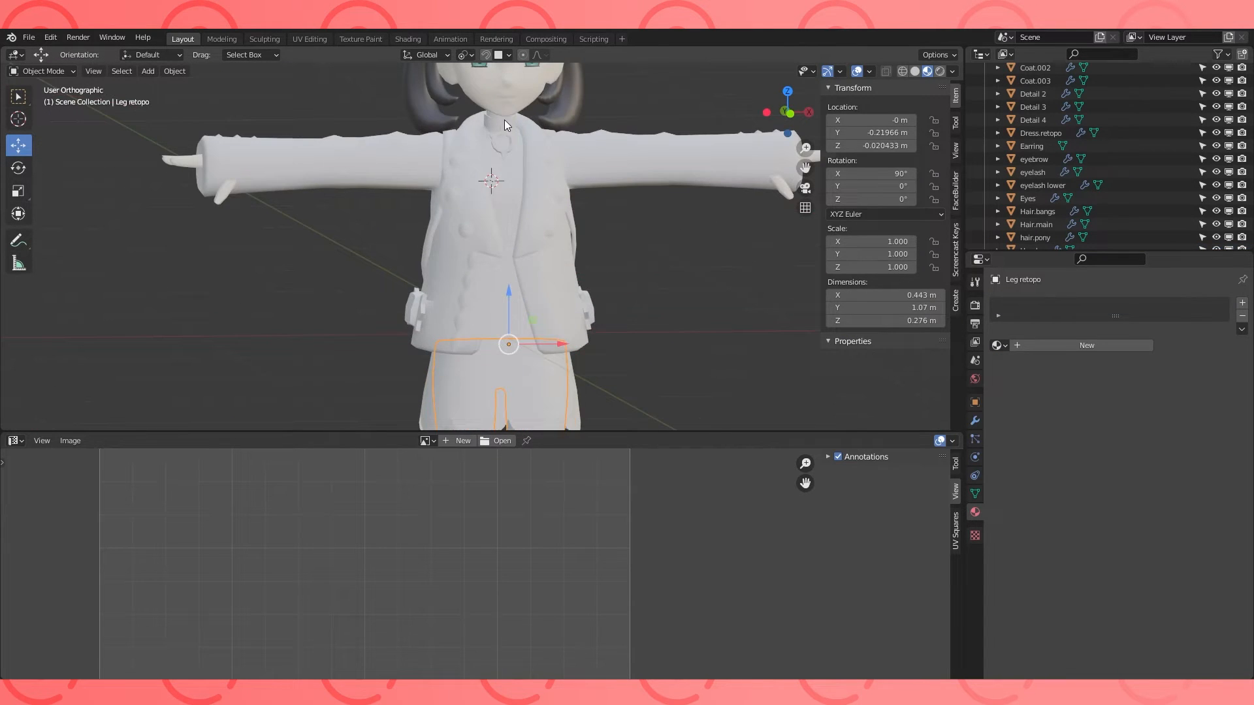
pyautogui.click(519, 188)
pyautogui.press('Tab')
pyautogui.moveTo(519, 188); pyautogui.dragTo(621, 202, button='middle')
pyautogui.scroll(1, 620, 236)
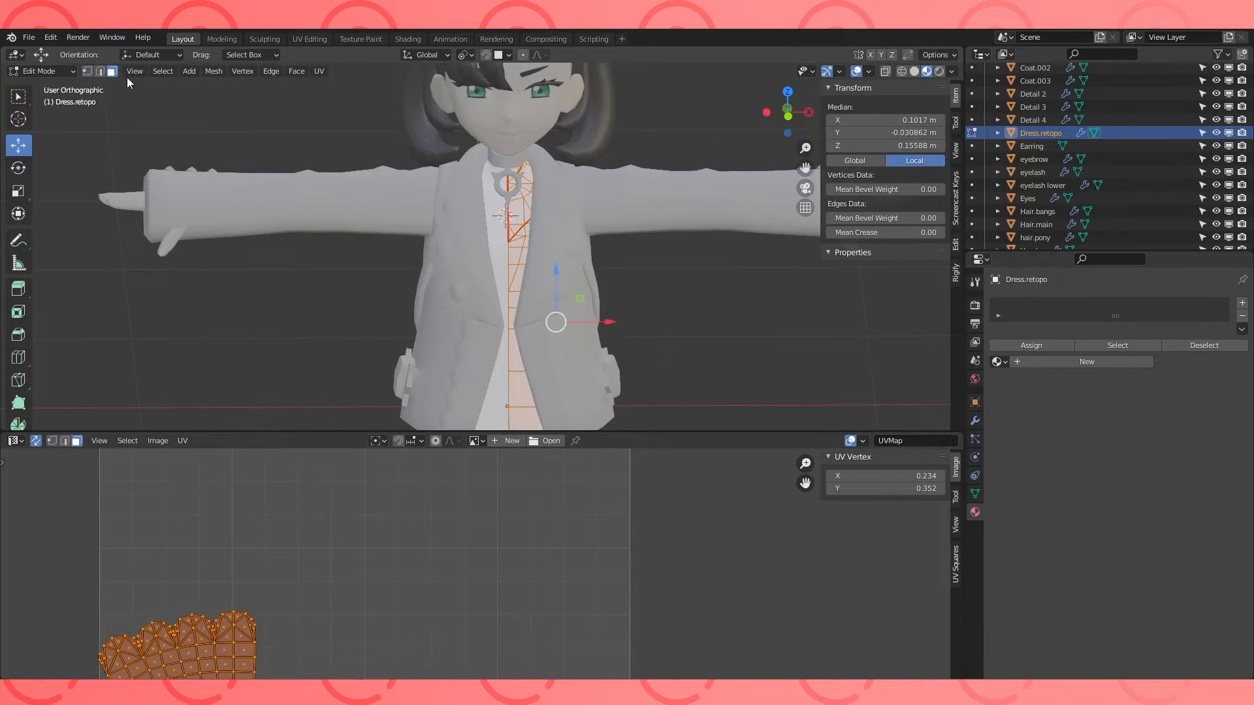
pyautogui.hotkey('ctrl', 'l')
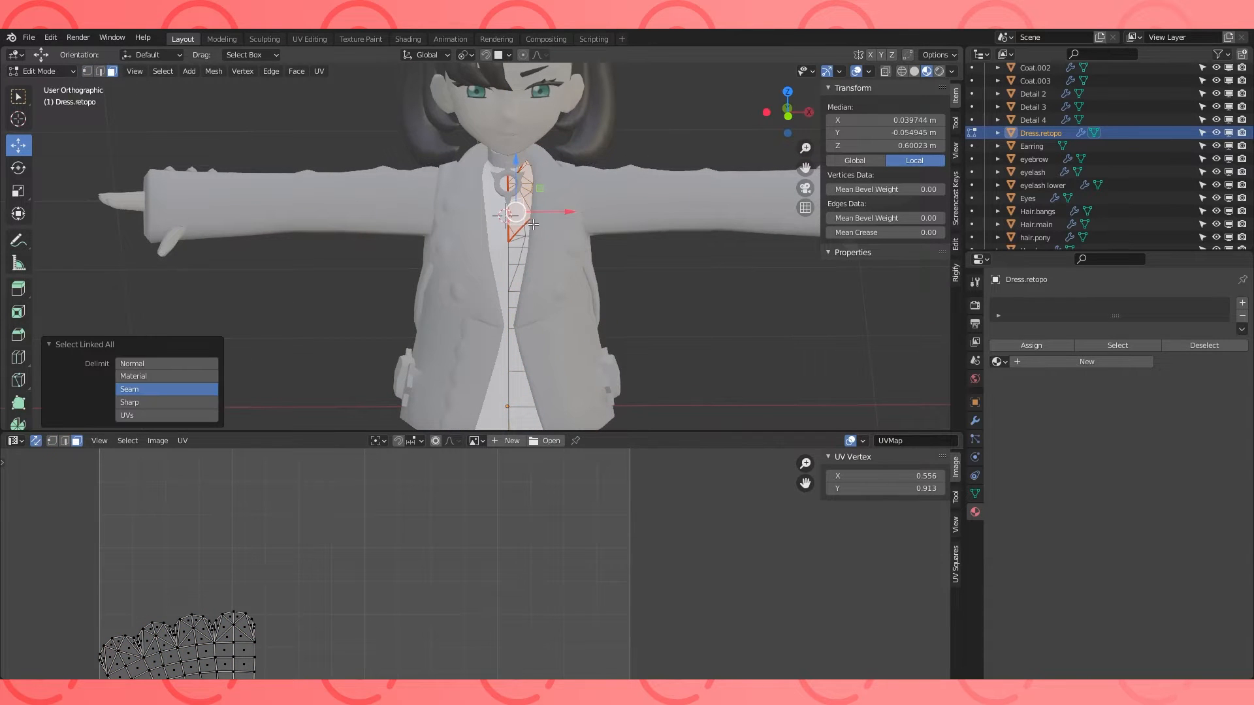
pyautogui.press('Tab')
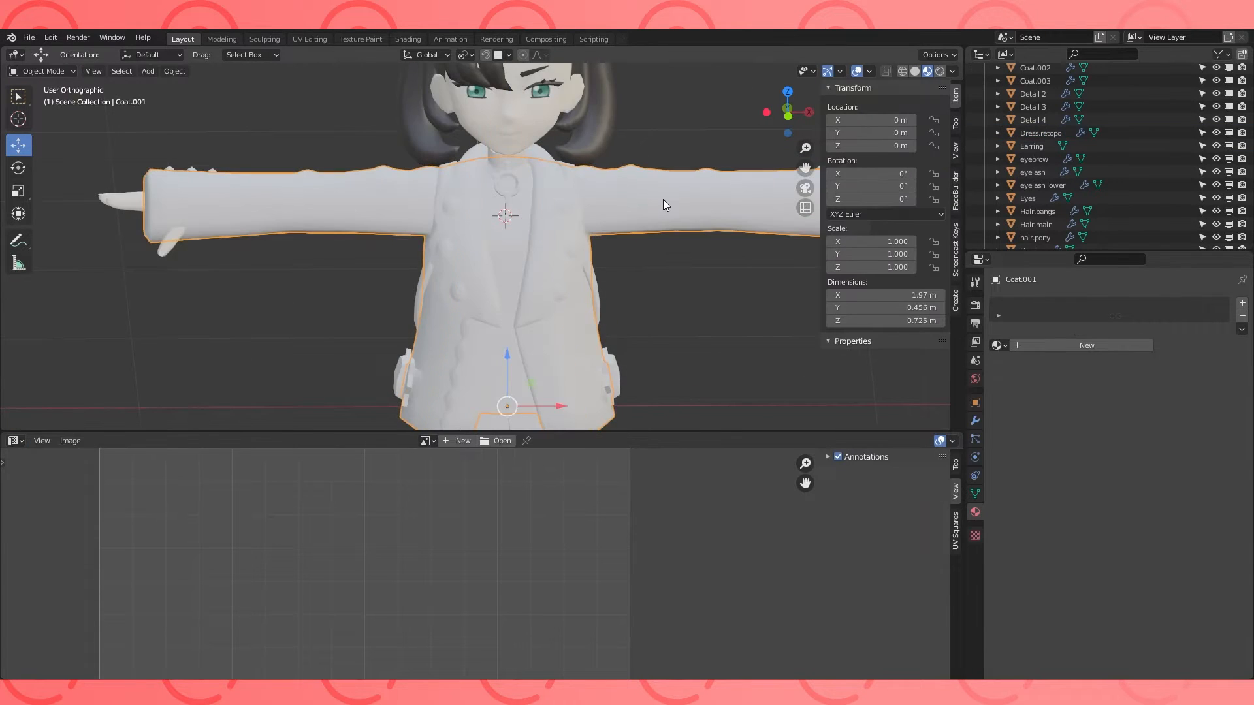
# Give the main coat body with sleeves, Coat.001, the existing Black material.
pyautogui.click(664, 199)
pyautogui.scroll(-3, 663, 199)
pyautogui.click(999, 345)
pyautogui.click(1019, 365)
pyautogui.moveTo(673, 275); pyautogui.dragTo(621, 274, button='middle')
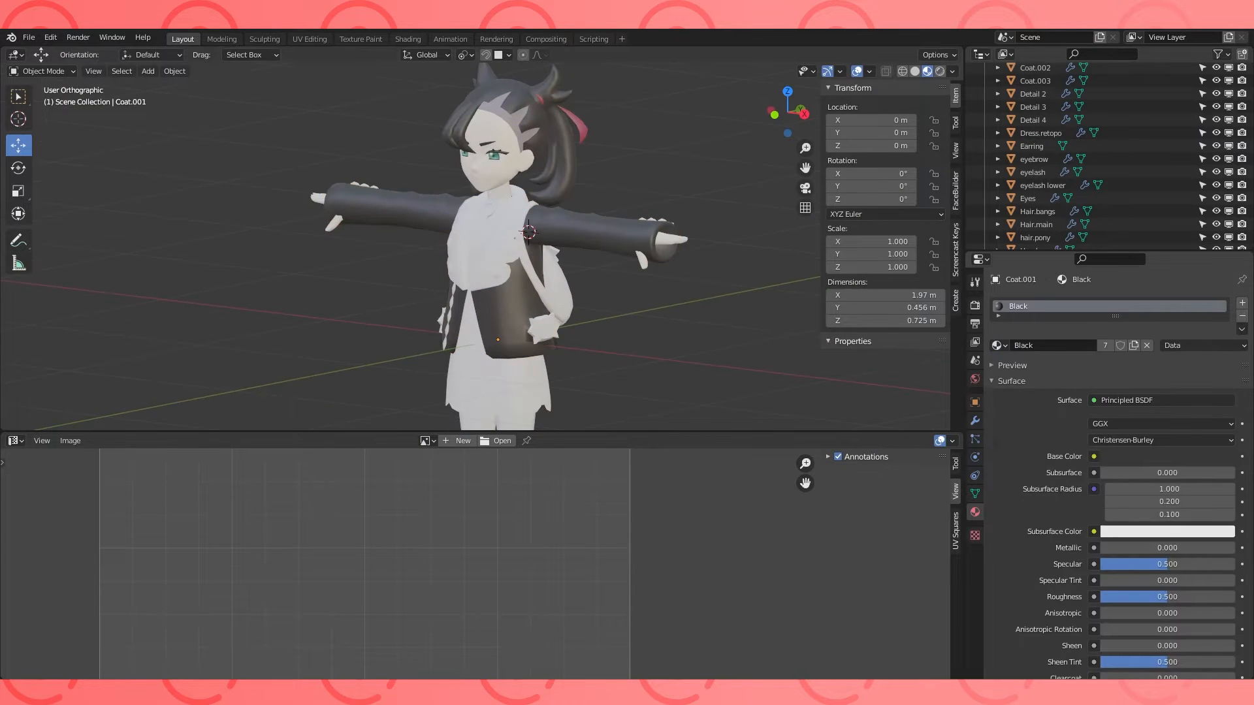
# Give the Shoe object the existing Black material.
pyautogui.keyDown('shift'); pyautogui.moveTo(692, 359); pyautogui.dragTo(717, 87, button='middle'); pyautogui.keyUp('shift')
pyautogui.click(561, 290)
pyautogui.click(1000, 345)
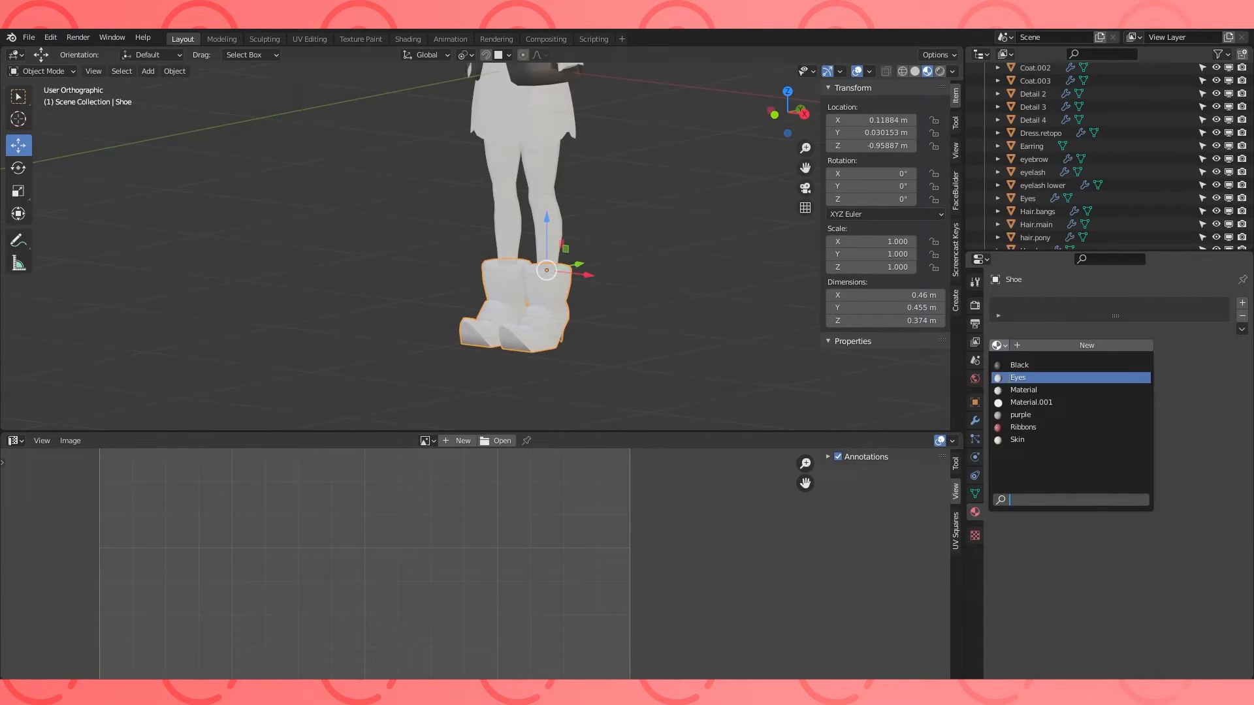
pyautogui.click(1011, 366)
# Give the upper chest piece, Coat, the existing Black material.
pyautogui.keyDown('shift'); pyautogui.moveTo(588, 111); pyautogui.dragTo(555, 352, button='middle'); pyautogui.keyUp('shift')
pyautogui.moveTo(431, 196); pyautogui.dragTo(509, 214, button='middle')
pyautogui.click(509, 215)
pyautogui.click(1000, 346)
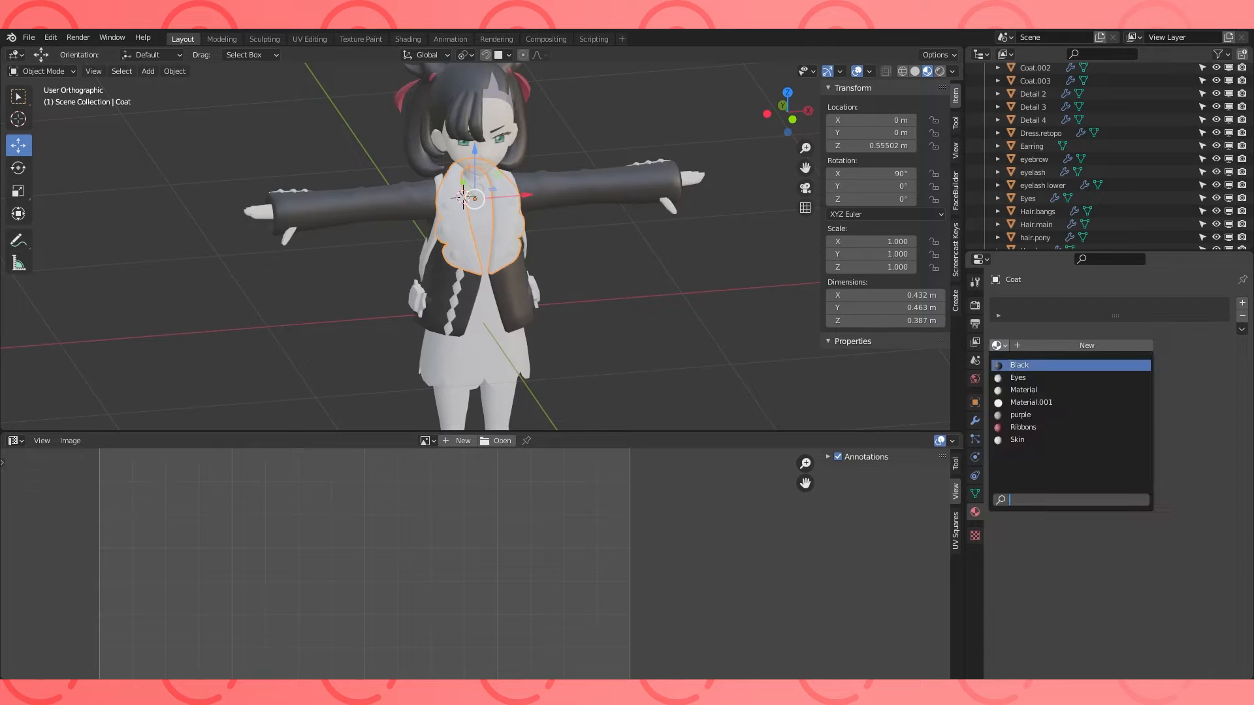
pyautogui.click(1019, 366)
# Give the coat's inner front piece, Coat.002, the existing Black material.
pyautogui.moveTo(653, 254); pyautogui.dragTo(557, 252, button='middle')
pyautogui.click(508, 285)
pyautogui.press('Tab')
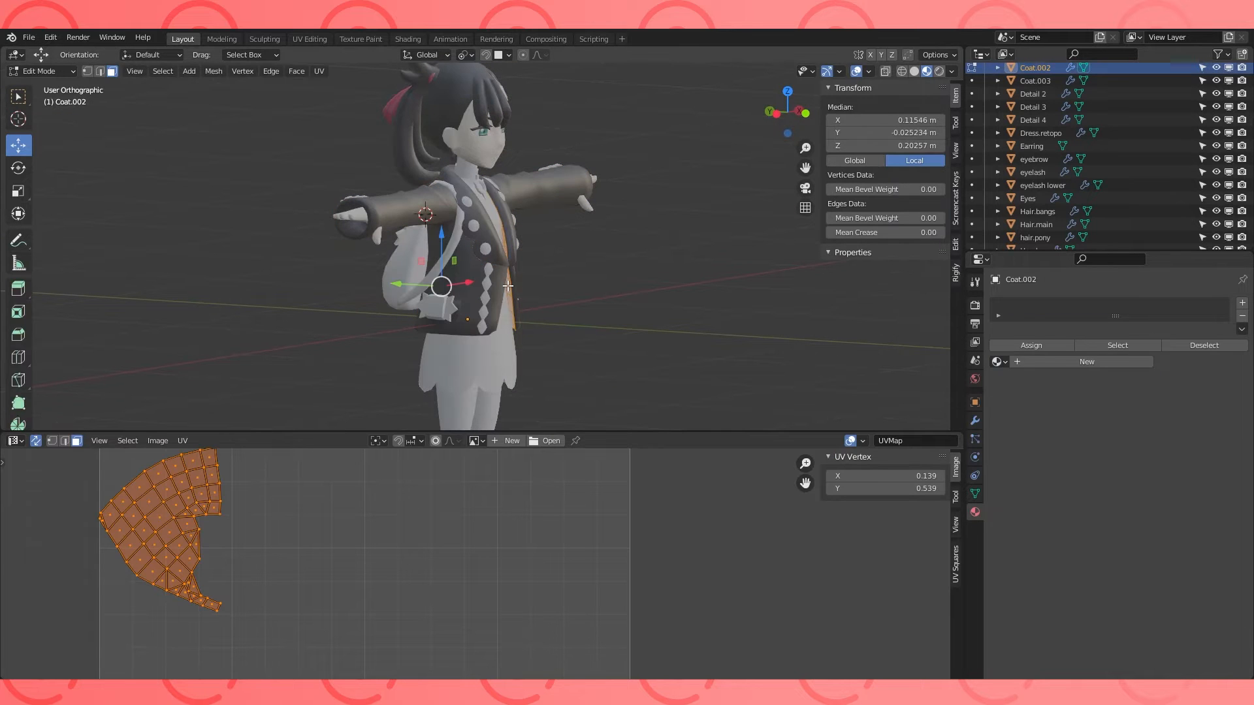
pyautogui.click(1004, 363)
pyautogui.click(1016, 382)
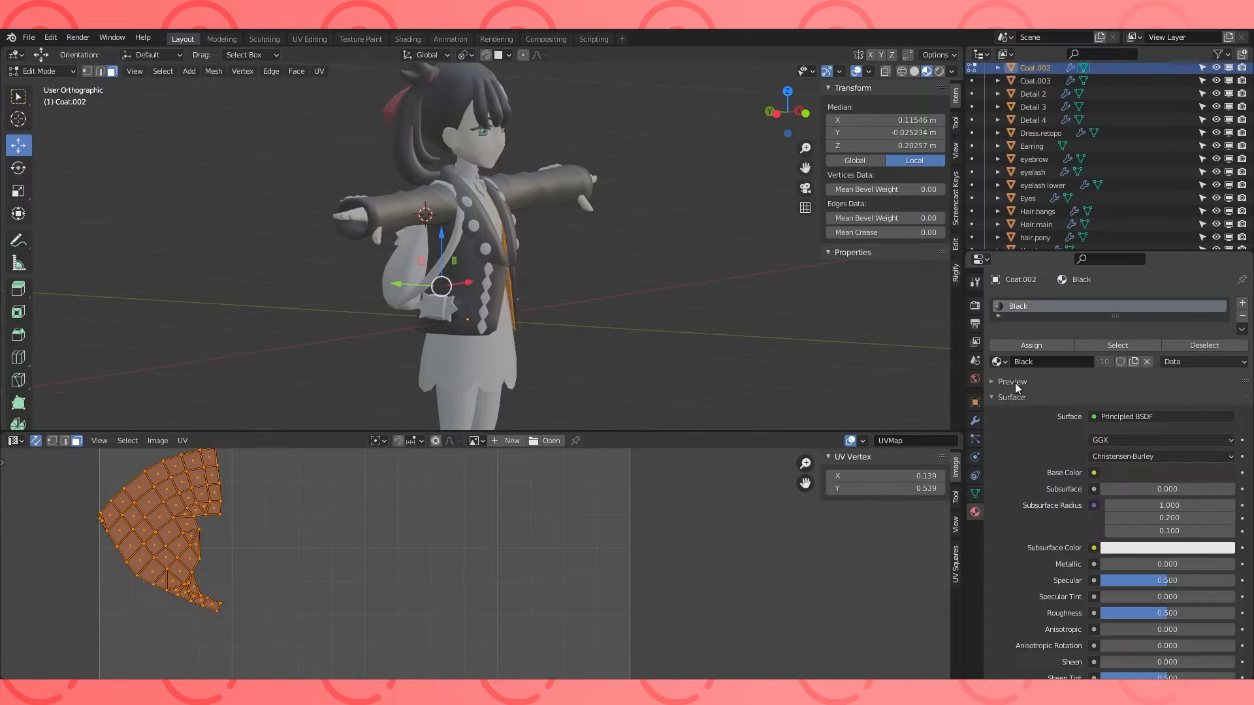
pyautogui.press('Tab')
# Pick out the scalloped front lapel, Coat.003, and give it the existing Black material in Material Preview shading.
pyautogui.scroll(3, 534, 228)
pyautogui.click(406, 202)
pyautogui.hotkey('shift', 'z')
pyautogui.moveTo(534, 228)
pyautogui.mouseDown(button='middle')
pyautogui.moveTo(418, 225)
pyautogui.moveTo(566, 146)
pyautogui.moveTo(436, 174)
pyautogui.moveTo(454, 198)
pyautogui.moveTo(497, 199)
pyautogui.mouseUp(button='middle')
pyautogui.hotkey('shift', 'z')
pyautogui.click(421, 197)
pyautogui.press('Tab')
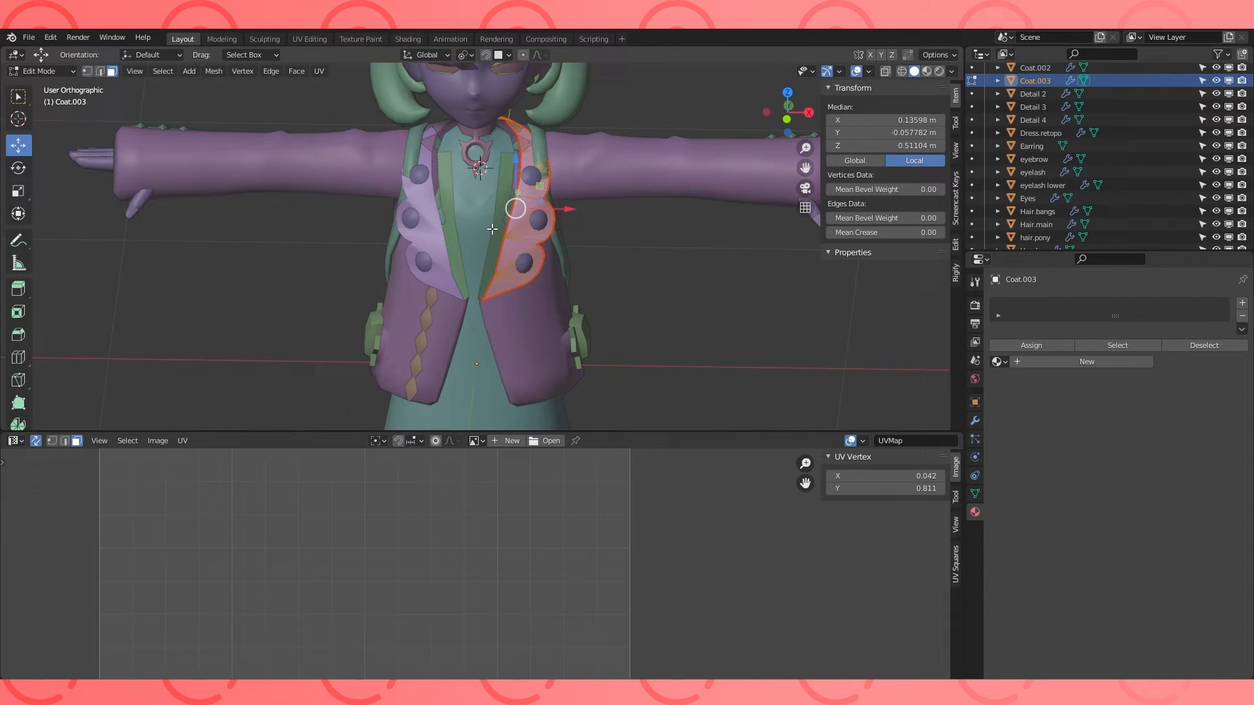
pyautogui.click(926, 71)
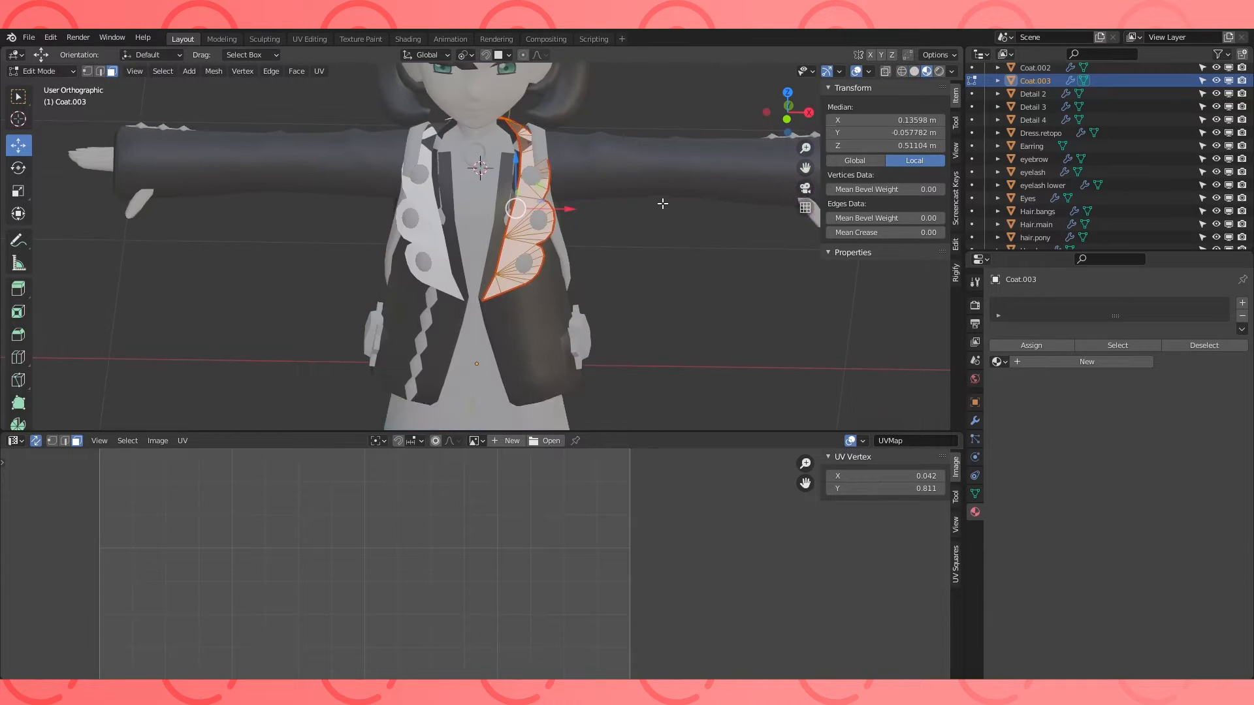
pyautogui.keyDown('shift'); pyautogui.moveTo(662, 203); pyautogui.dragTo(652, 255, button='middle'); pyautogui.keyUp('shift')
pyautogui.moveTo(653, 255); pyautogui.dragTo(644, 246, button='middle')
pyautogui.click(1003, 362)
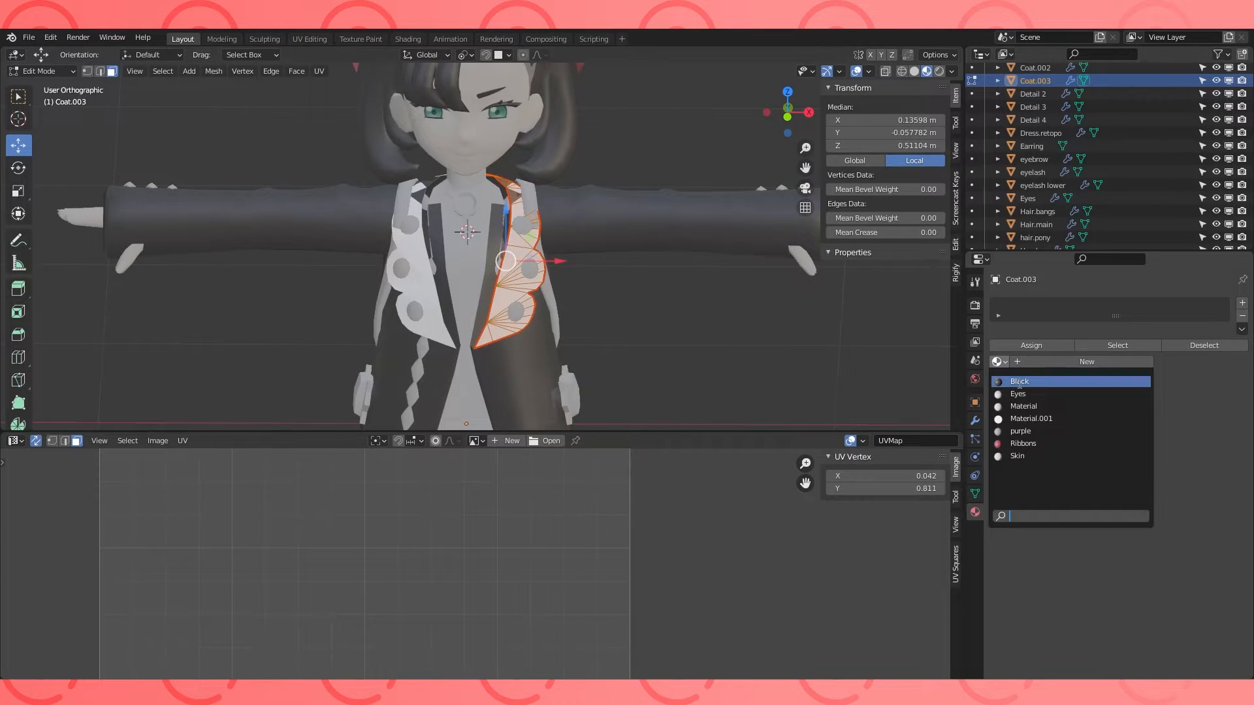
pyautogui.click(1020, 382)
pyautogui.press('Tab')
pyautogui.click(653, 311)
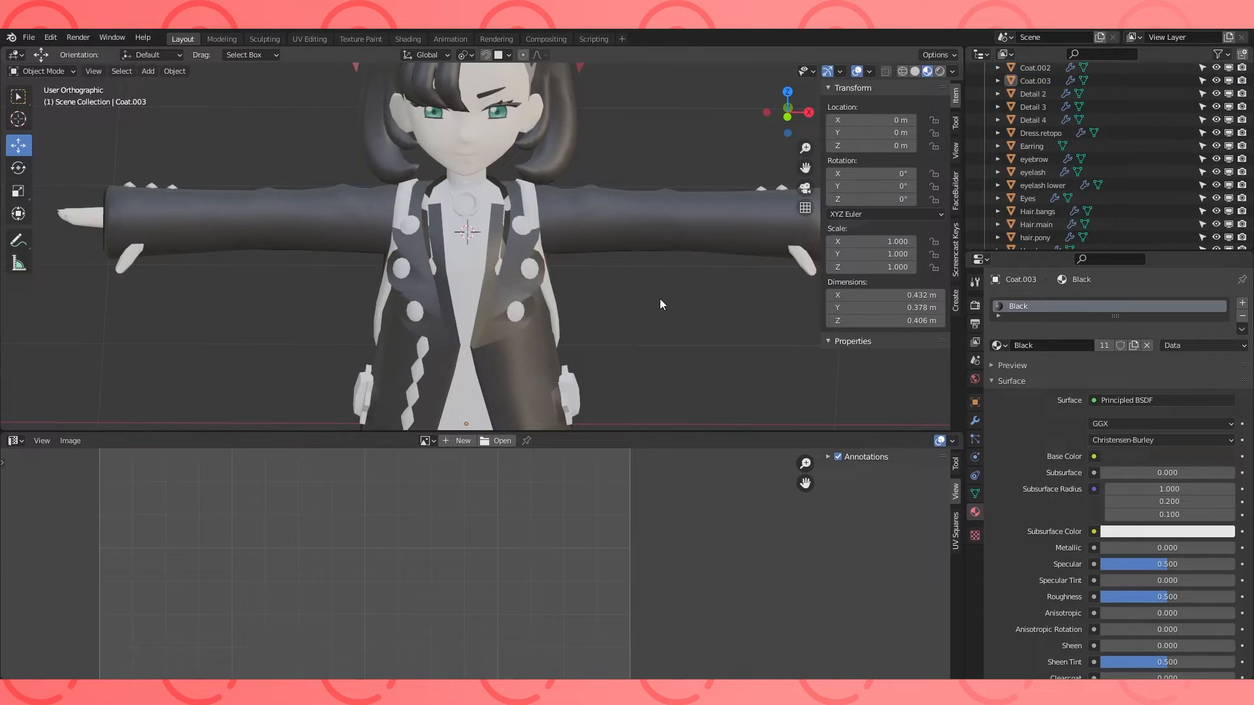
# Hide the sleeves, body and lapel pieces of the coat one by one to expose the dress.
pyautogui.hotkey('alt', 'h')
pyautogui.click(672, 201)
pyautogui.keyDown('shift'); pyautogui.moveTo(660, 280); pyautogui.dragTo(611, 226, button='middle'); pyautogui.keyUp('shift')
pyautogui.press('h')
pyautogui.click(523, 311)
pyautogui.press('h')
pyautogui.click(486, 278)
pyautogui.press('h')
pyautogui.click(465, 284)
pyautogui.press('h')
pyautogui.scroll(-2, 470, 281)
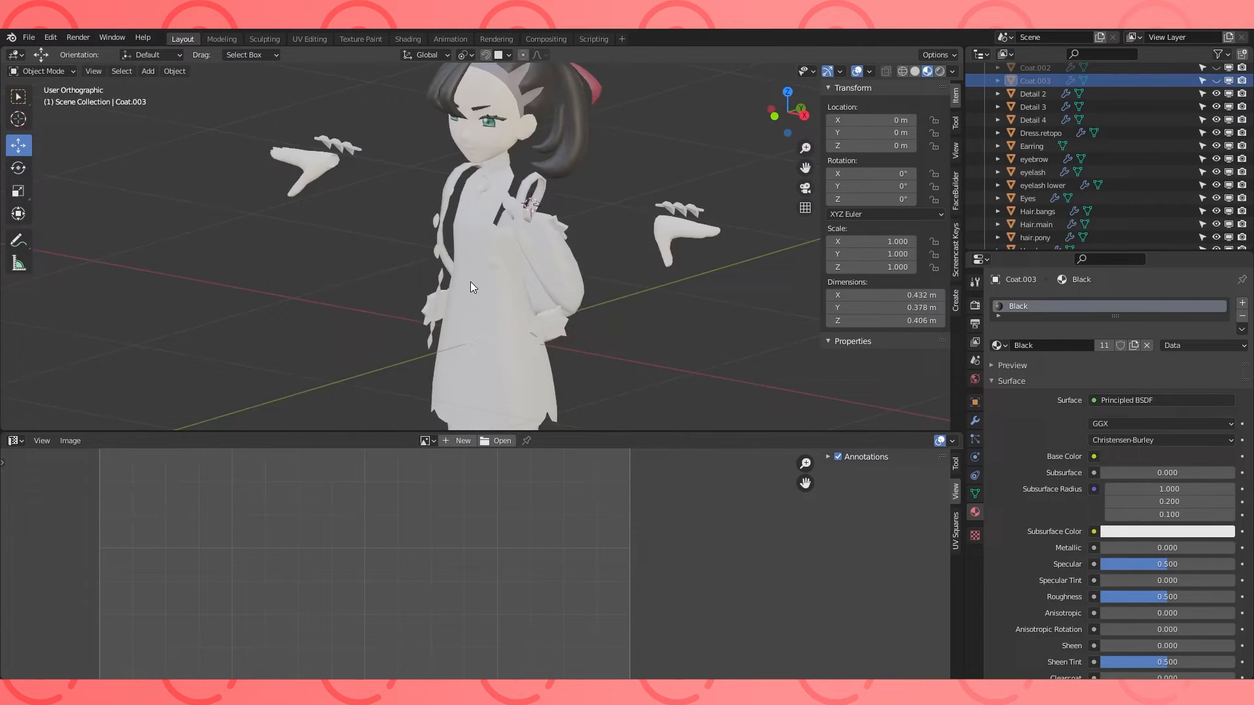
# Create a new material named Dress on Dress.retopo in Edit Mode.
pyautogui.click(516, 358)
pyautogui.keyDown('shift'); pyautogui.moveTo(553, 352); pyautogui.dragTo(578, 270, button='middle'); pyautogui.keyUp('shift')
pyautogui.press('Tab')
pyautogui.press('a')
pyautogui.scroll(2, 612, 266)
pyautogui.keyDown('shift'); pyautogui.moveTo(666, 177); pyautogui.dragTo(634, 246, button='middle'); pyautogui.keyUp('shift')
pyautogui.hotkey('ctrl', 'z')
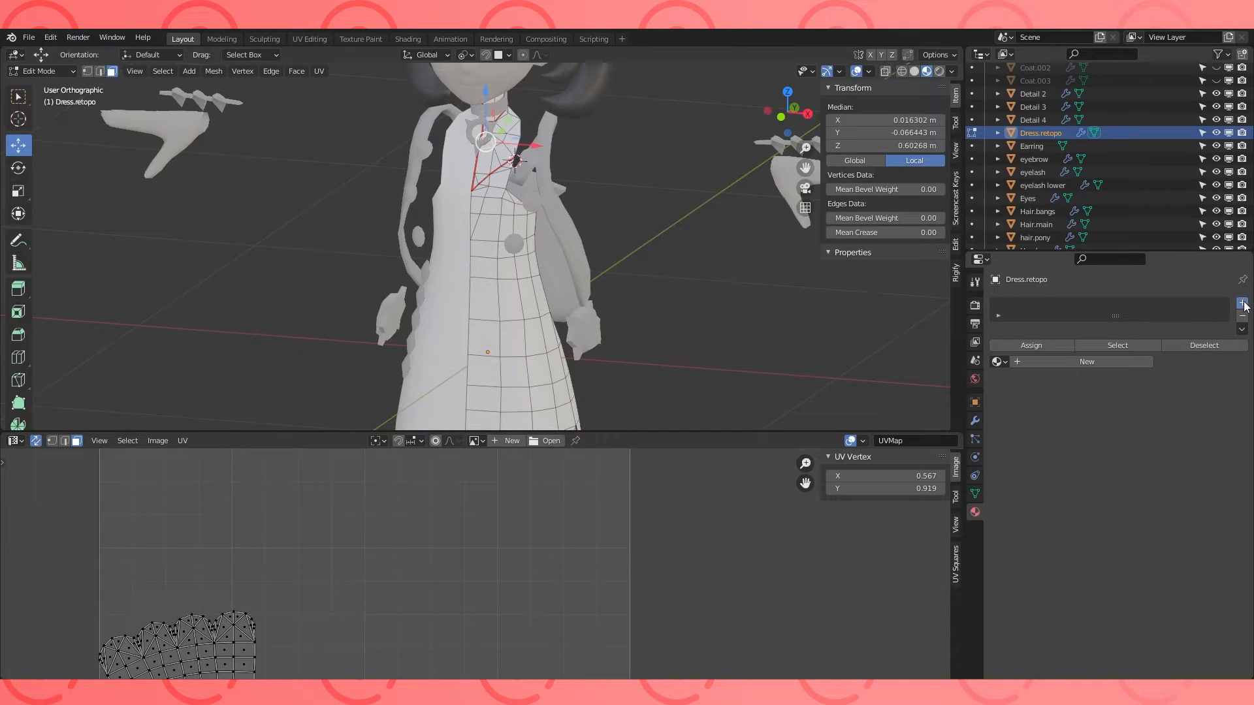
pyautogui.click(1056, 363)
pyautogui.doubleClick(1064, 361)
pyautogui.write('Dress')
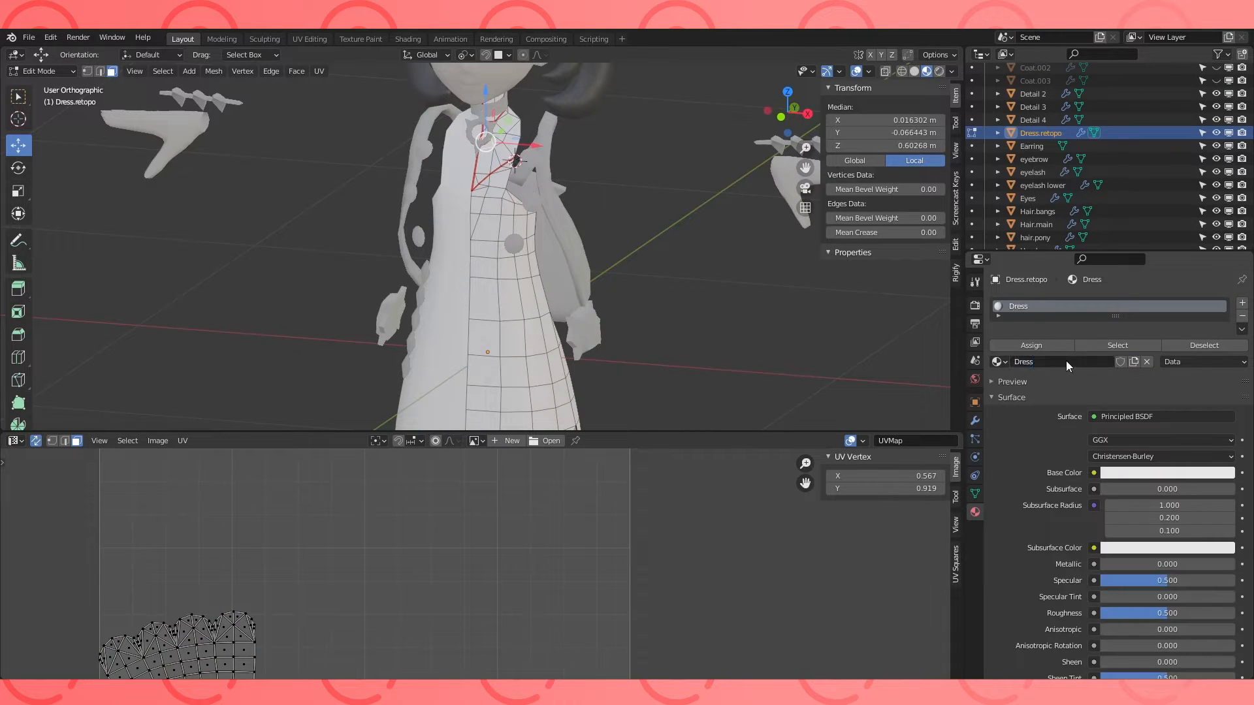
# Set the Dress material's base color to pink, hex EEA09C.
pyautogui.click(1168, 472)
pyautogui.click(1170, 415)
pyautogui.press('Return')
pyautogui.press('KP_1')
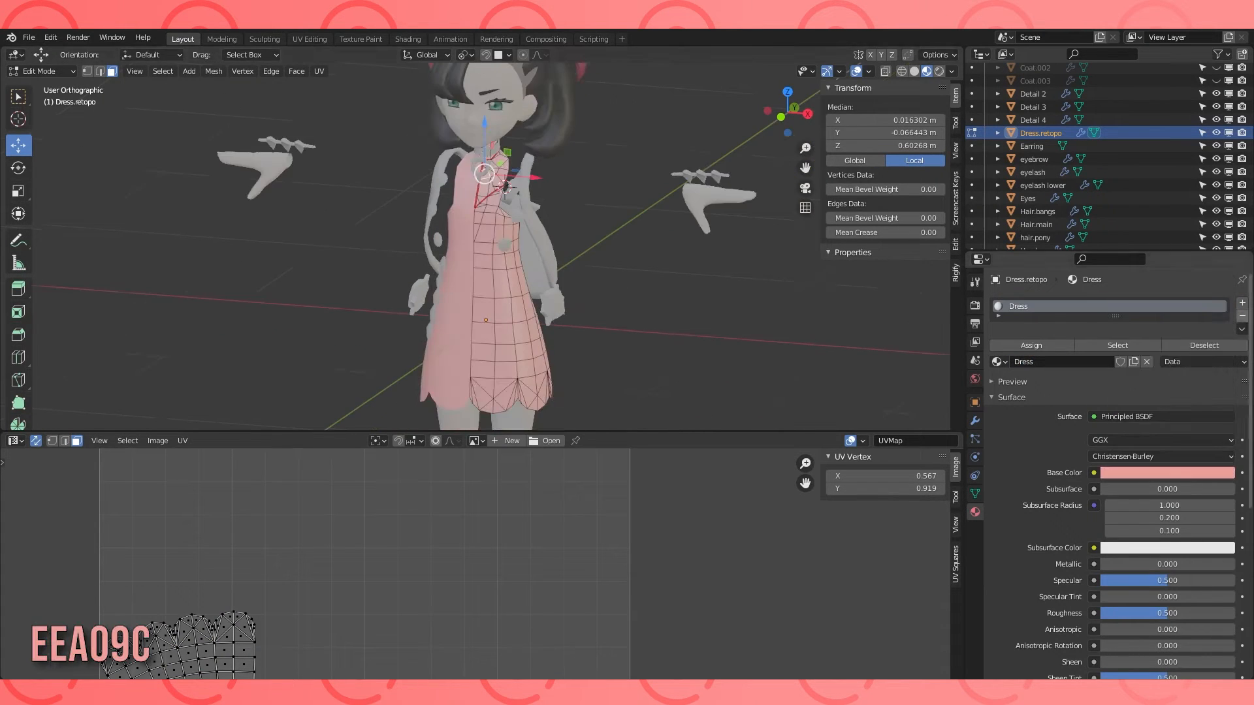
# Add a second slot with the Skin material to Dress.retopo and assign it to the seam-bounded upper chest faces.
pyautogui.press('Tab')
pyautogui.press('Tab')
pyautogui.moveTo(523, 266); pyautogui.dragTo(495, 287, button='middle')
pyautogui.scroll(4, 500, 216)
pyautogui.keyDown('shift'); pyautogui.moveTo(506, 139); pyautogui.dragTo(497, 212, button='middle'); pyautogui.keyUp('shift')
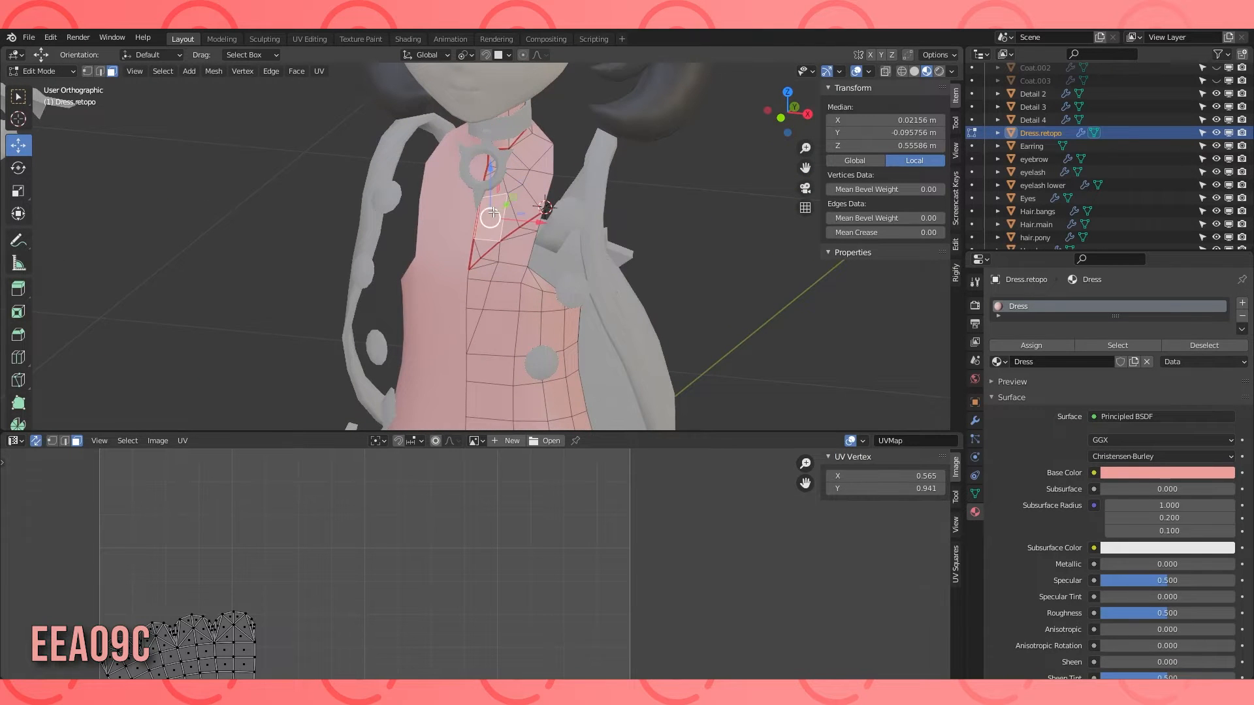
pyautogui.press('l')
pyautogui.click(1242, 302)
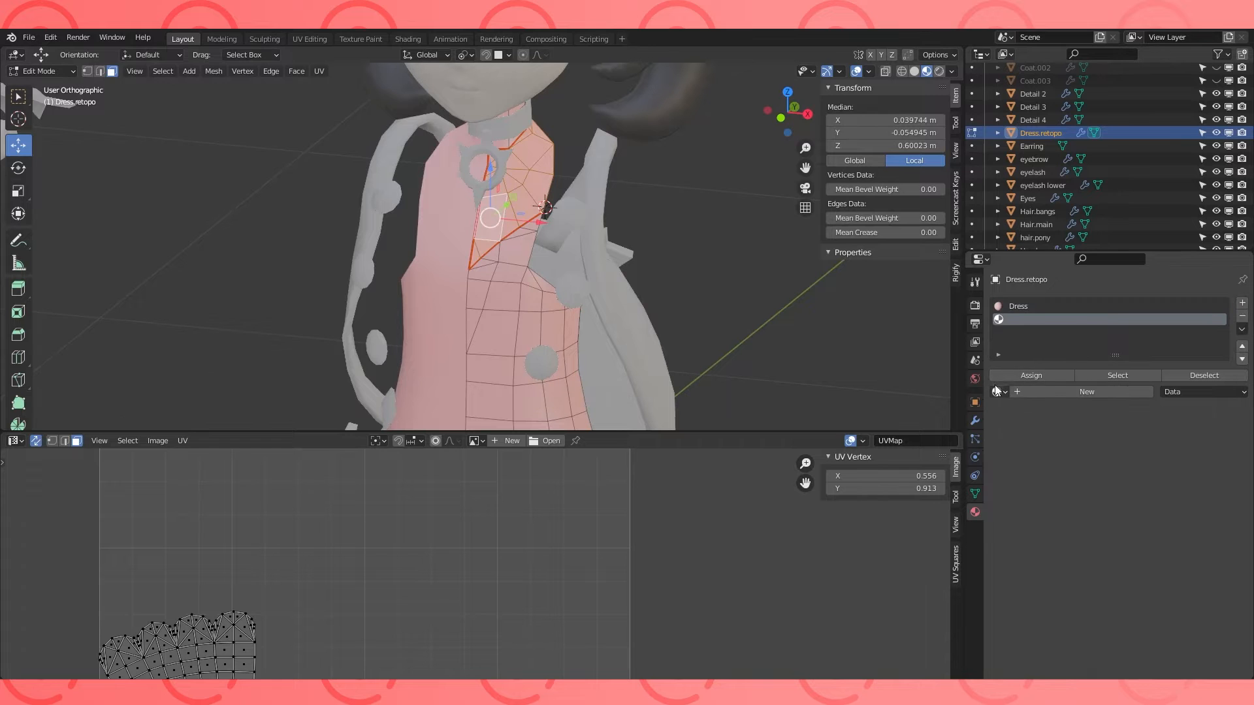
pyautogui.click(998, 391)
pyautogui.click(1017, 498)
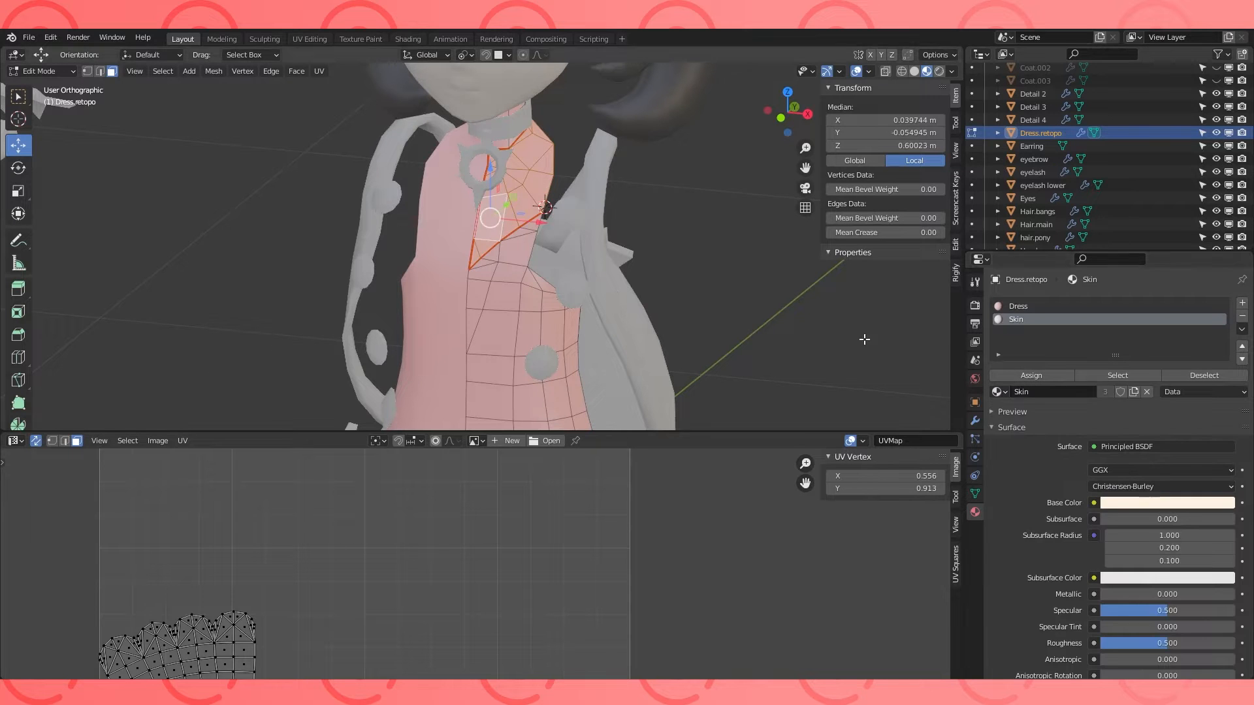
pyautogui.click(1025, 379)
# Assign the Skin material to Dress.retopo's linked neck faces above the choker, then return to Object Mode.
pyautogui.moveTo(607, 216); pyautogui.dragTo(568, 212, button='middle')
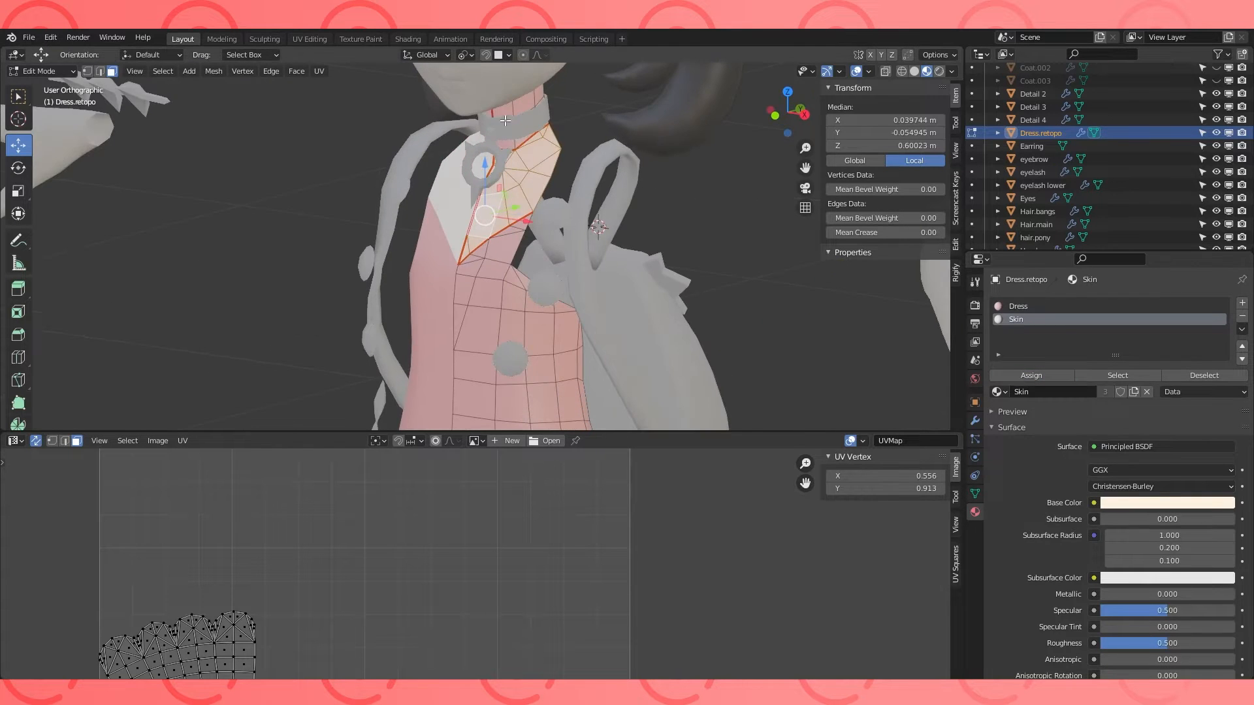
pyautogui.click(522, 107)
pyautogui.hotkey('ctrl', 'l')
pyautogui.click(1016, 319)
pyautogui.click(1030, 375)
pyautogui.moveTo(712, 228); pyautogui.dragTo(742, 182, button='middle')
pyautogui.press('Tab')
# Hide the dress and create a new material named Grey on Leg retopo.
pyautogui.click(742, 182)
pyautogui.scroll(-6, 718, 190)
pyautogui.moveTo(643, 209); pyautogui.dragTo(647, 294, button='middle')
pyautogui.scroll(3, 549, 242)
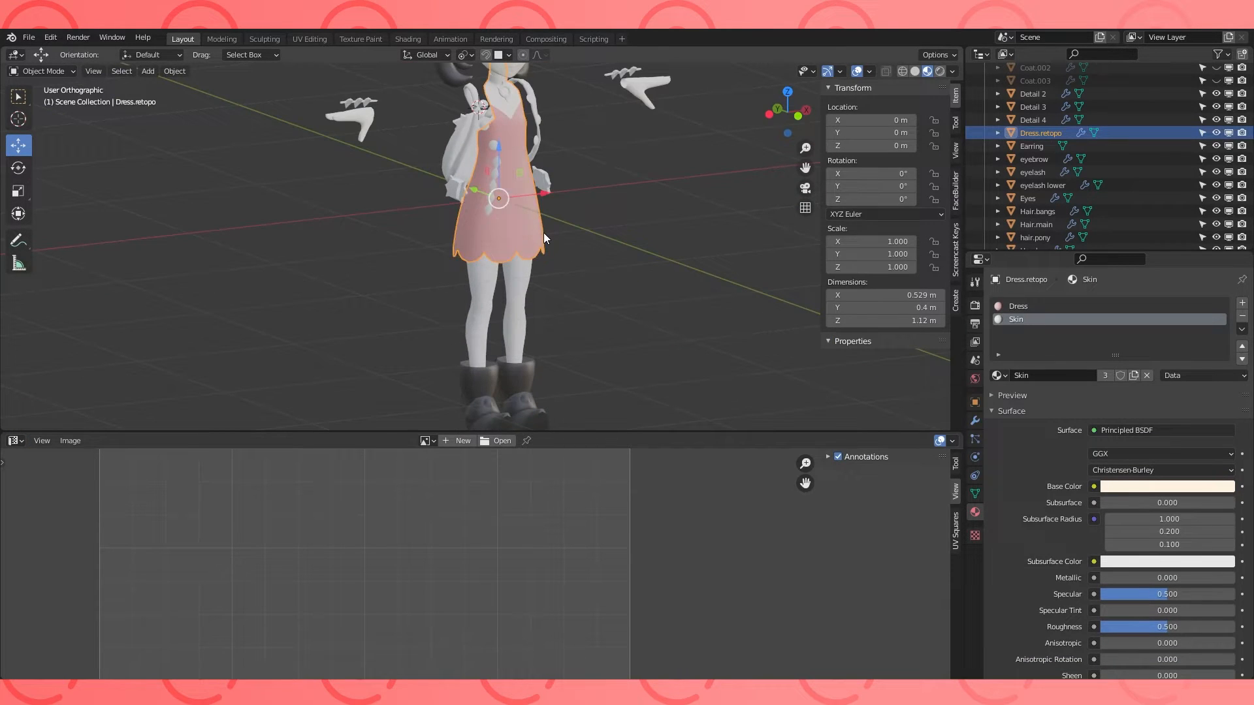
pyautogui.press('h')
pyautogui.click(513, 230)
pyautogui.press('Tab')
pyautogui.moveTo(679, 252); pyautogui.dragTo(580, 247, button='middle')
pyautogui.click(1007, 361)
pyautogui.click(1095, 362)
pyautogui.doubleClick(1096, 362)
pyautogui.write('Grey')
pyautogui.press('Return')
# Set the Grey material's base color to hex 313331 and reveal all hidden clothing pieces.
pyautogui.click(1146, 475)
pyautogui.click(1177, 414)
pyautogui.write('313331')
pyautogui.press('Return')
pyautogui.press('Tab')
pyautogui.scroll(-1, 618, 271)
pyautogui.moveTo(618, 271)
pyautogui.mouseDown(button='middle')
pyautogui.moveTo(602, 240)
pyautogui.moveTo(634, 264)
pyautogui.mouseUp(button='middle')
pyautogui.hotkey('alt', 'h')
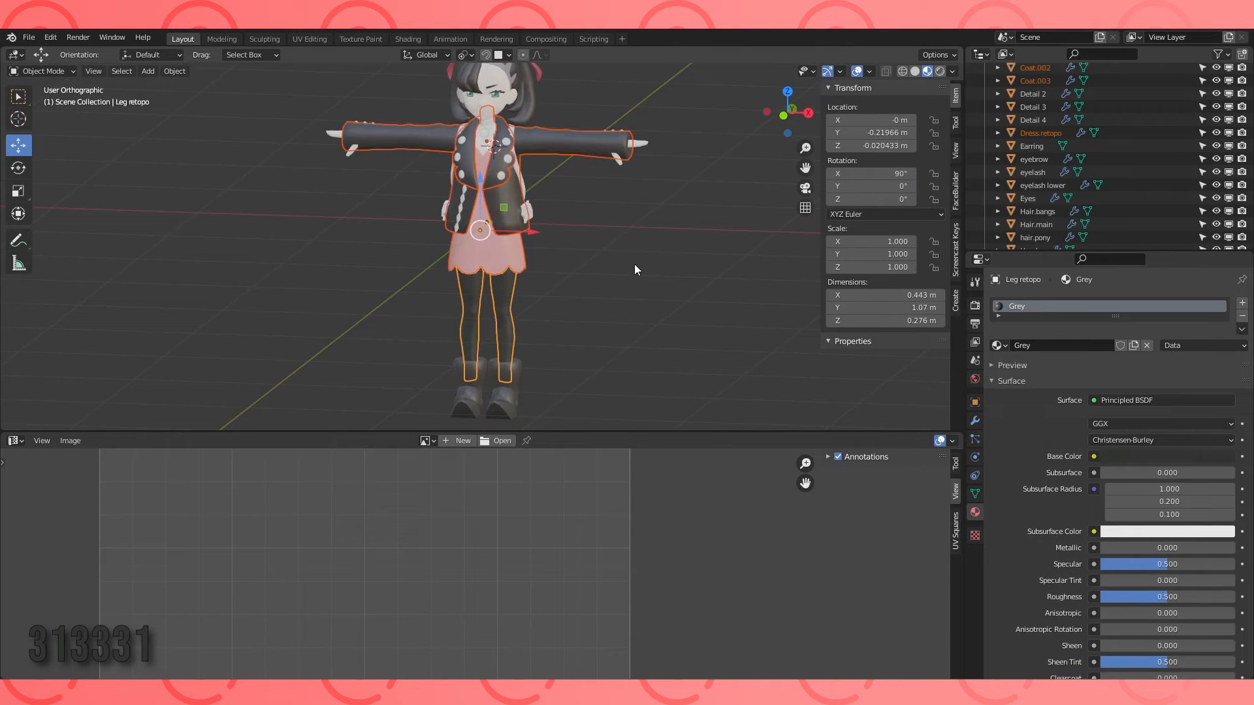
# Add the Skin material in a second slot on Leg retopo and assign it to the linked leg faces below the upper seam.
pyautogui.press('Tab')
pyautogui.scroll(4, 508, 258)
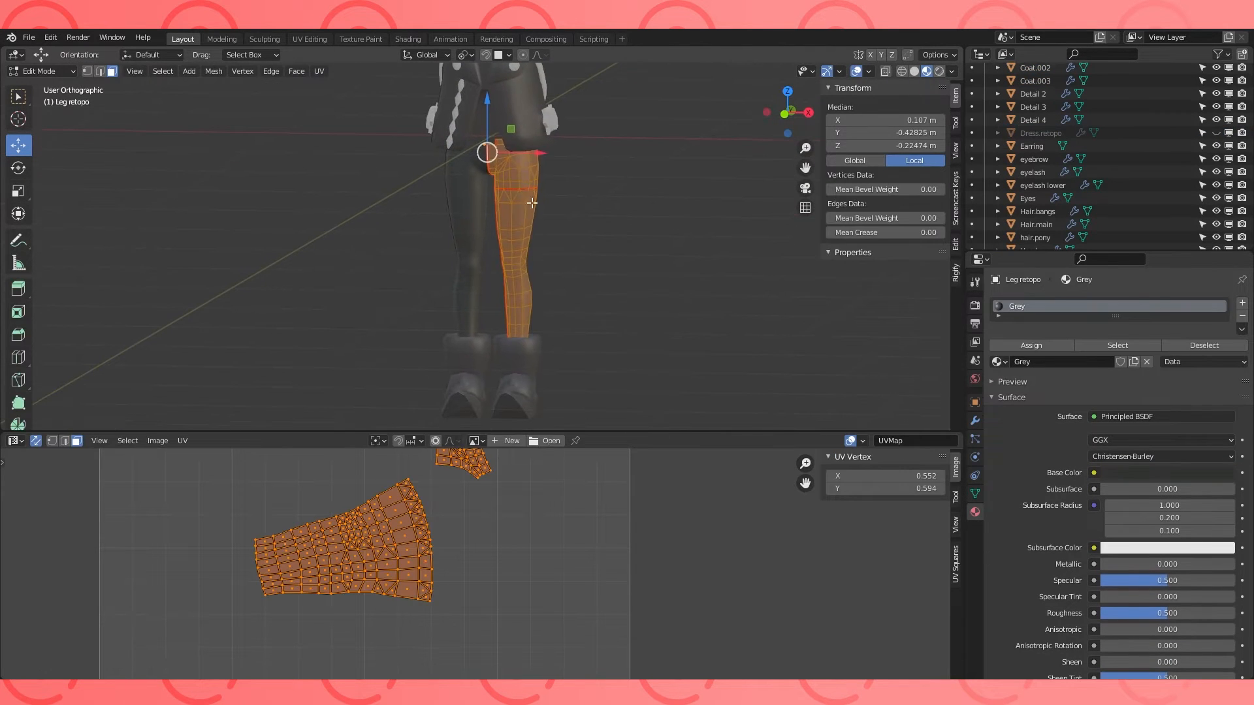
pyautogui.click(516, 223)
pyautogui.hotkey('ctrl', 'l')
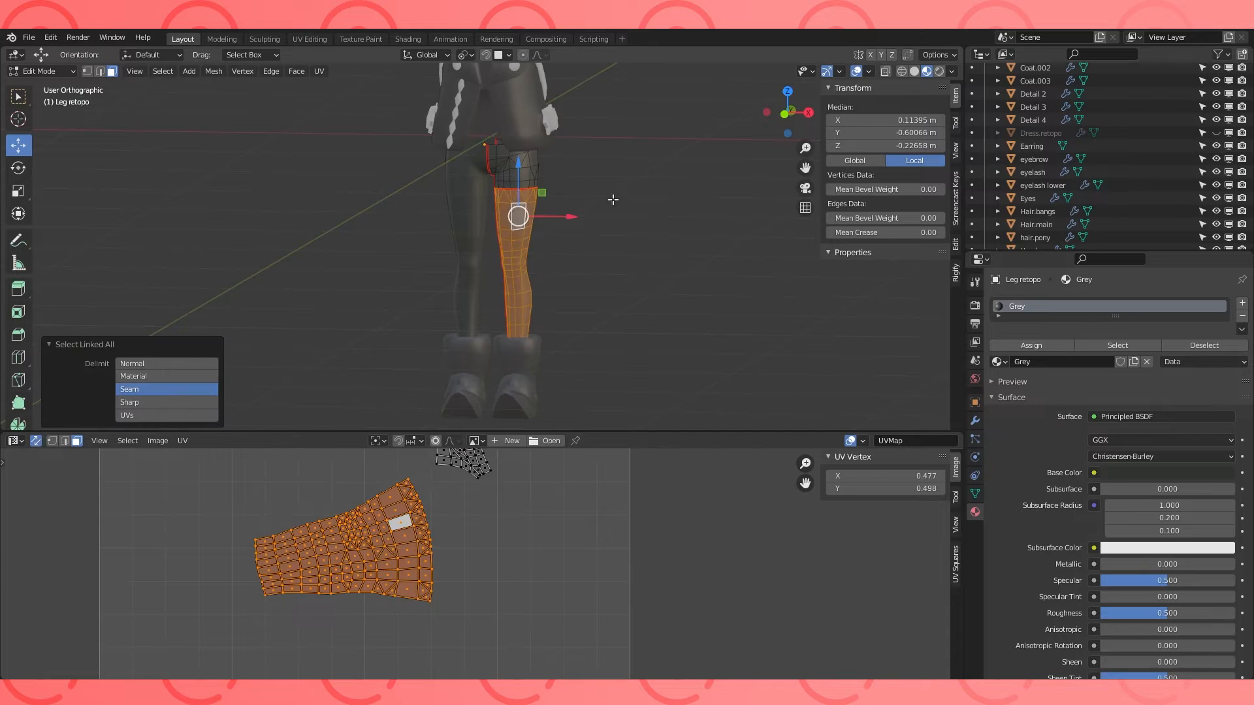
pyautogui.moveTo(613, 199); pyautogui.dragTo(614, 189, button='middle')
pyautogui.click(1000, 392)
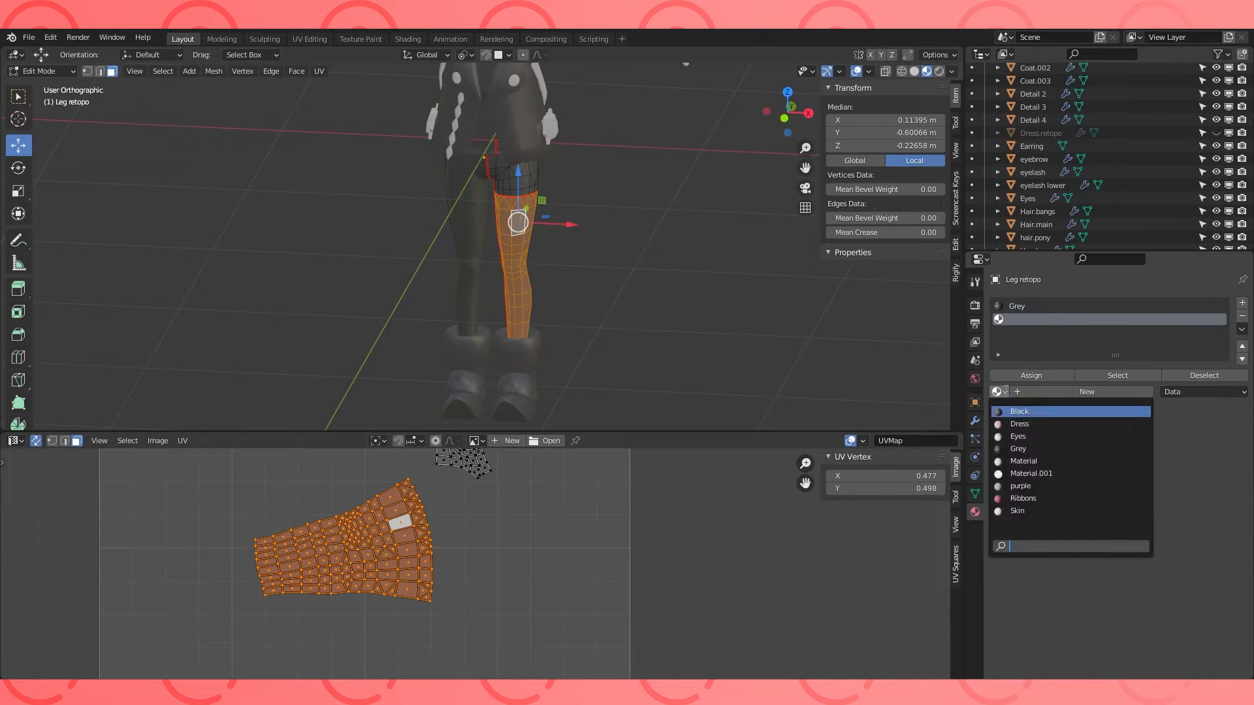
pyautogui.click(1019, 511)
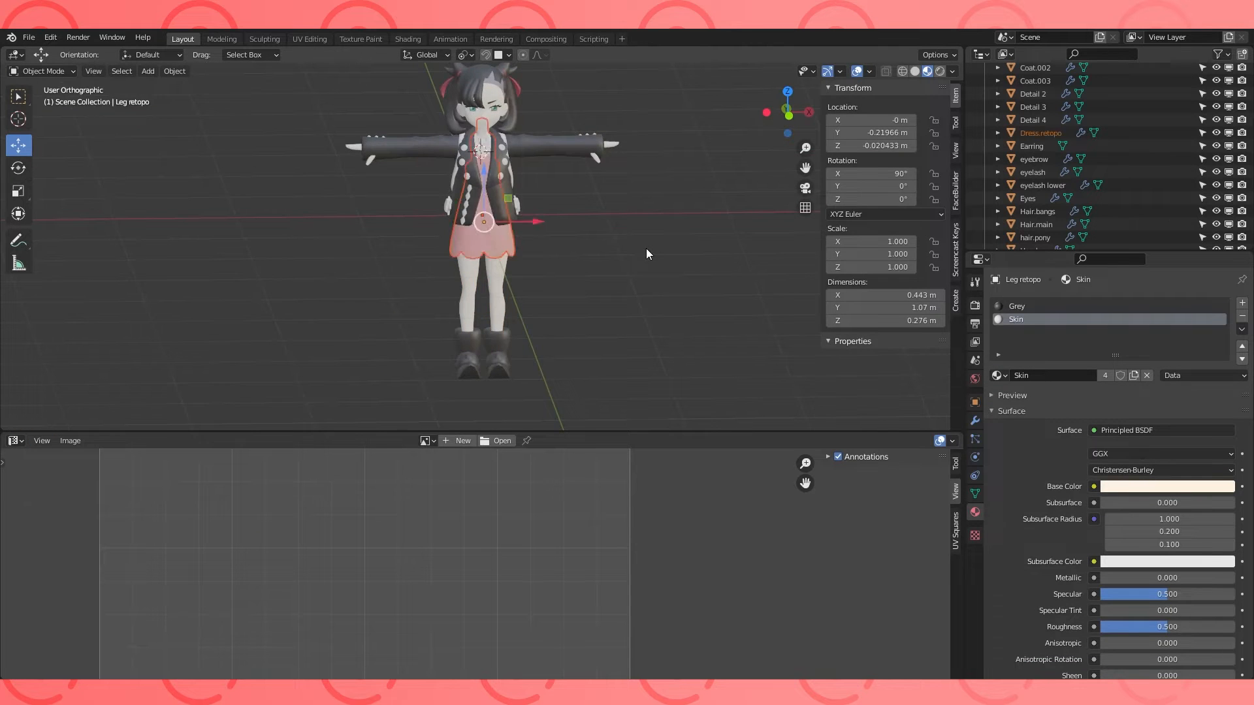
pyautogui.scroll(3, 730, 238)
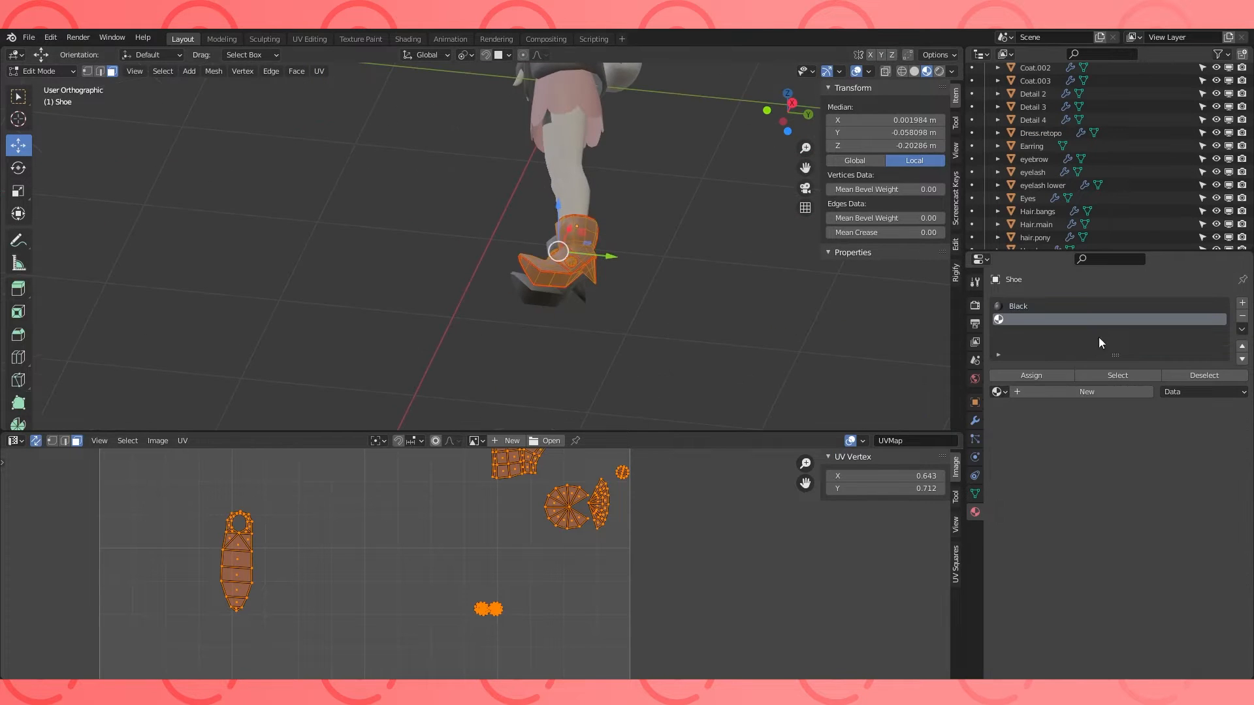
# Put the Ribbons material in Shoe's second slot, assign it to the linked sole faces, and return to Object Mode.
pyautogui.scroll(3, 621, 319)
pyautogui.click(454, 304)
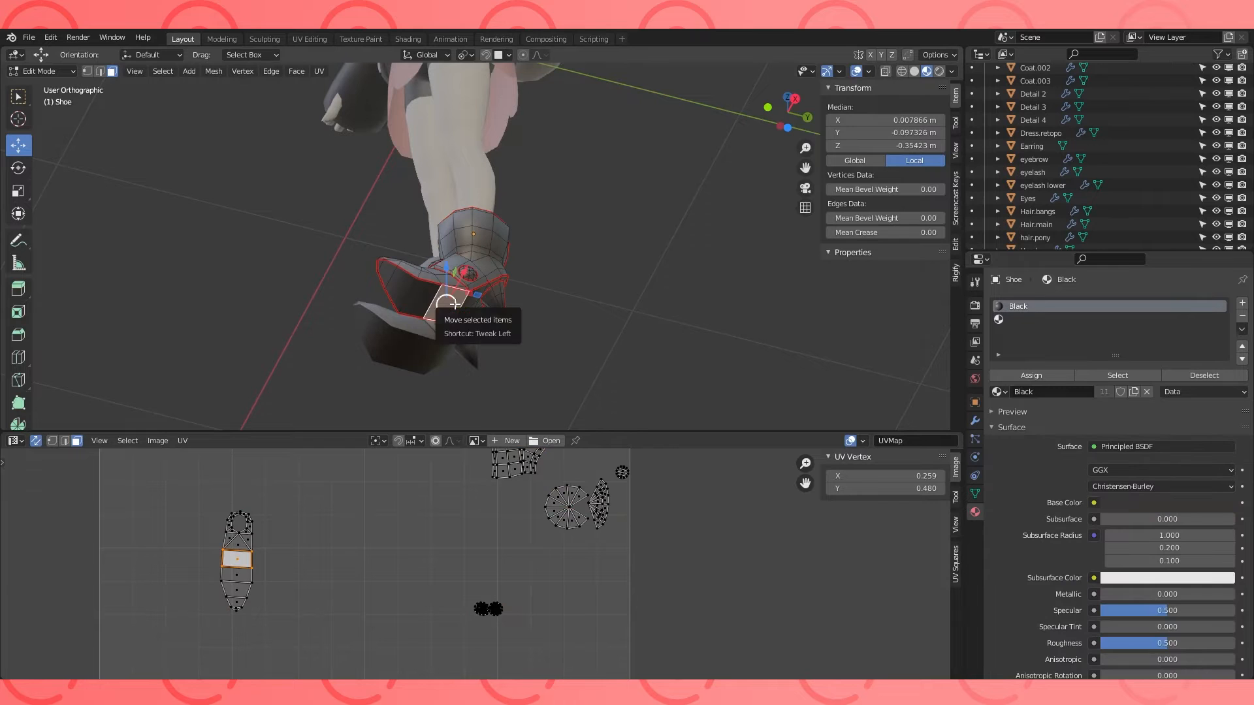
pyautogui.hotkey('ctrl', 'l')
pyautogui.click(1060, 379)
pyautogui.click(1012, 319)
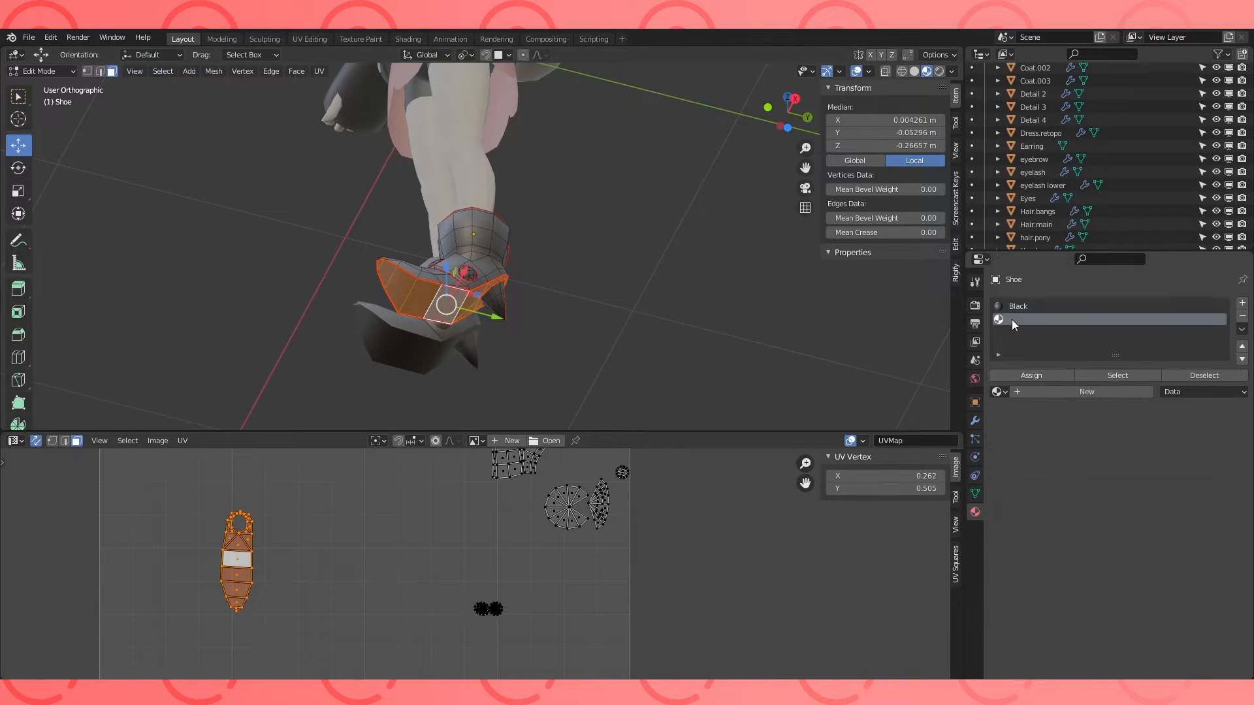
pyautogui.click(998, 392)
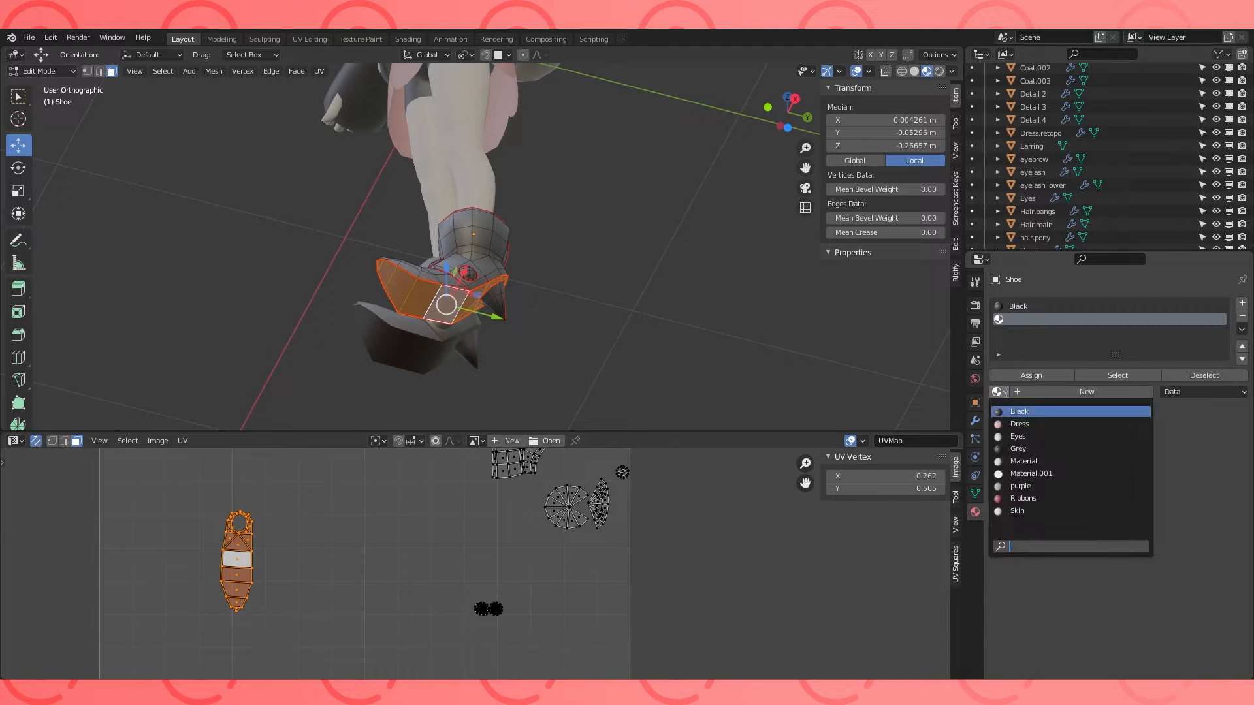
pyautogui.click(1023, 499)
pyautogui.click(1028, 375)
pyautogui.moveTo(621, 274); pyautogui.dragTo(679, 319, button='middle')
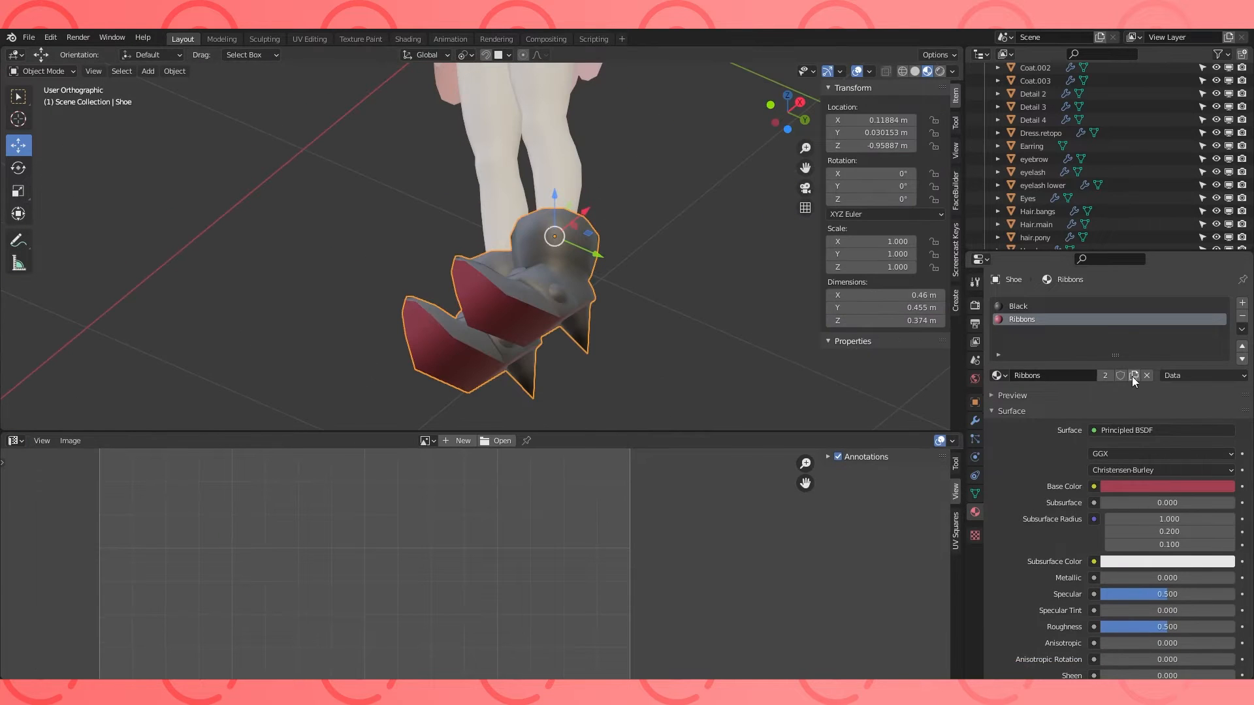
# Make a single-user copy of Shoe's Ribbons material and rename it Shoe pink.
pyautogui.click(1134, 377)
pyautogui.doubleClick(1055, 376)
pyautogui.write('Shoe')
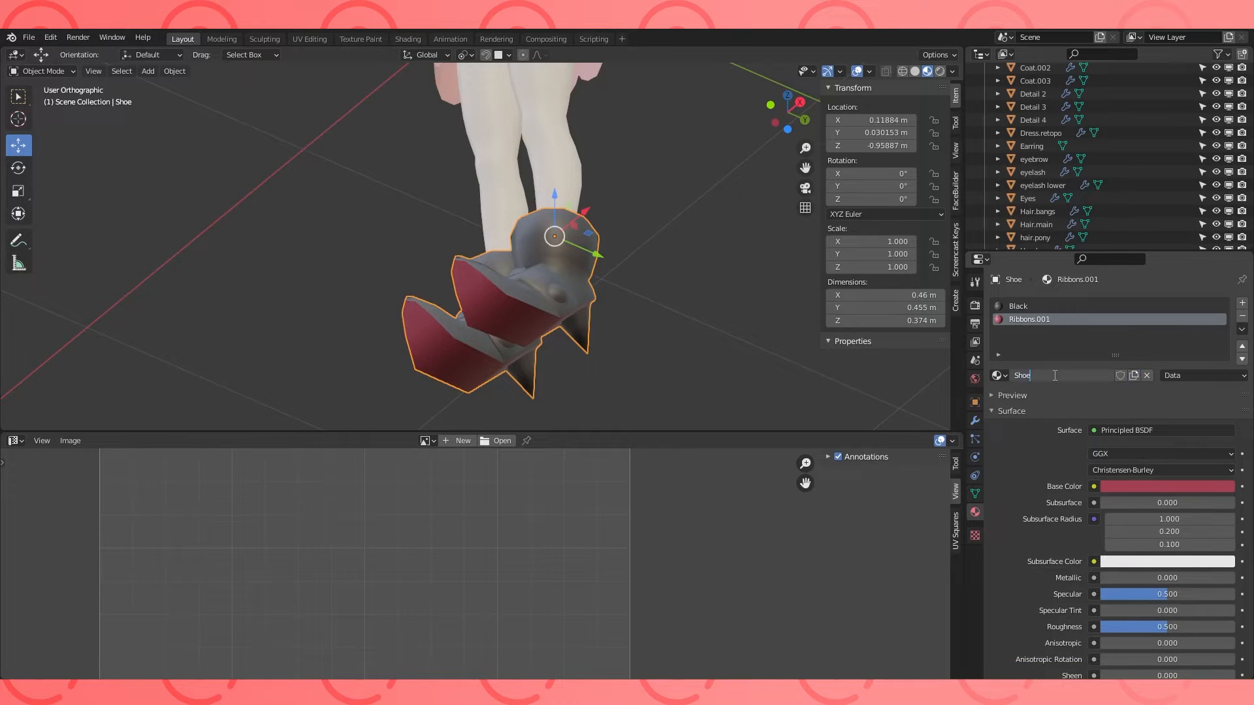
pyautogui.write(' pinke')
pyautogui.press('BackSpace')
pyautogui.press('Return')
# Set the Shoe pink material's base color to hex B25F5D and deselect the shoe.
pyautogui.click(1177, 488)
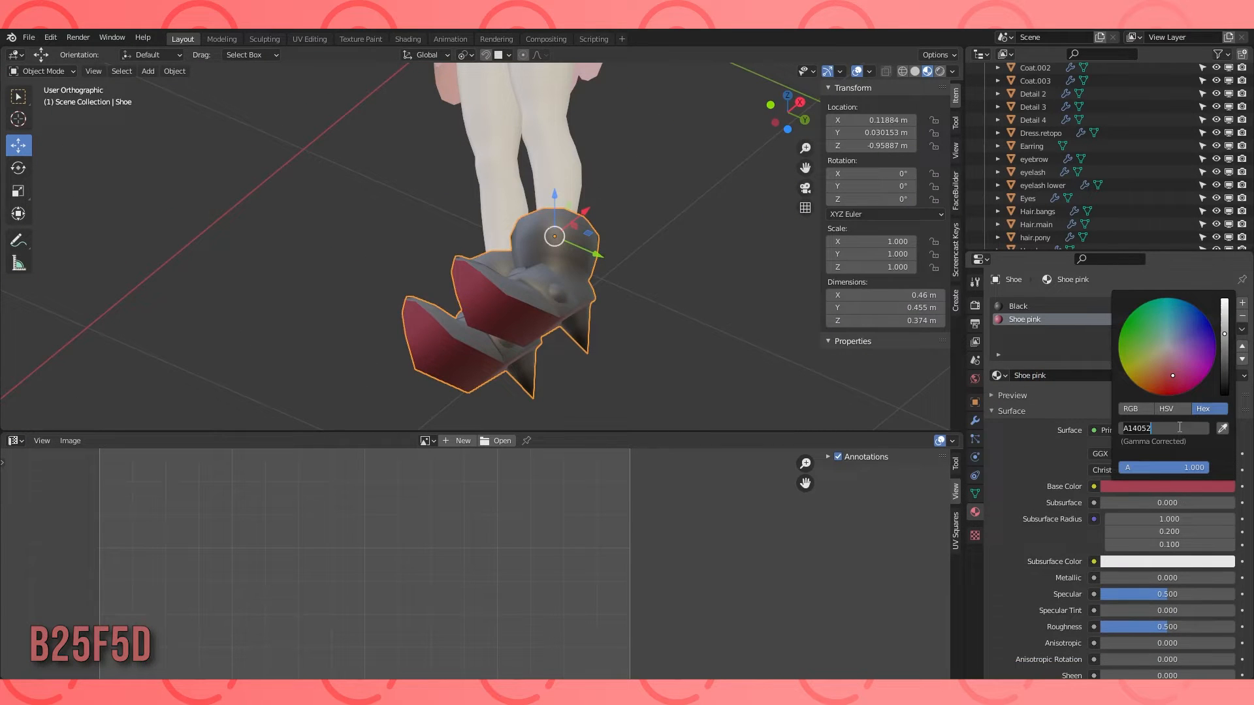
pyautogui.press('Return')
pyautogui.moveTo(408, 328); pyautogui.dragTo(696, 354, button='middle')
pyautogui.scroll(-4, 696, 354)
pyautogui.click(696, 354)
# Open Detail 4, the round coat buttons, in Edit Mode and create a new material named Detail Grey on it.
pyautogui.scroll(-2, 646, 288)
pyautogui.keyDown('shift'); pyautogui.moveTo(604, 140); pyautogui.dragTo(594, 287, button='middle'); pyautogui.keyUp('shift')
pyautogui.scroll(2, 661, 290)
pyautogui.scroll(4, 594, 288)
pyautogui.click(507, 237)
pyautogui.press('Tab')
pyautogui.scroll(-3, 555, 294)
pyautogui.scroll(-4, 591, 562)
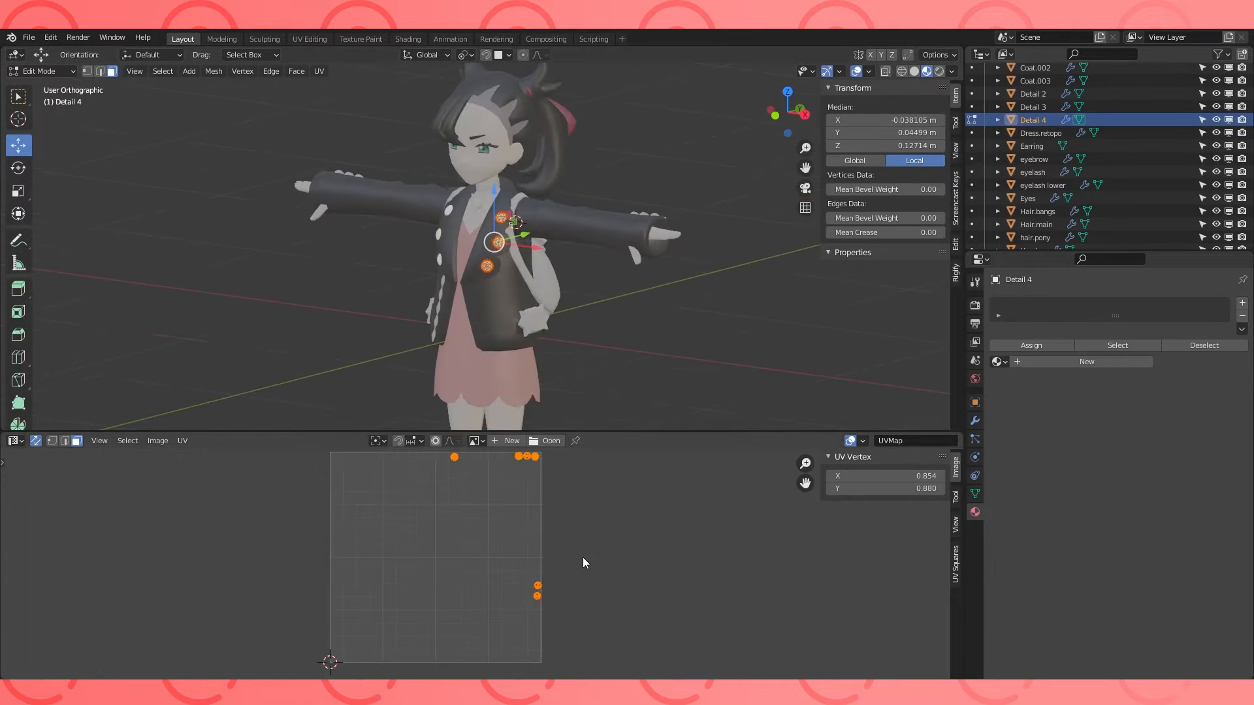
pyautogui.click(1063, 367)
pyautogui.doubleClick(1070, 364)
pyautogui.write('Detail Grey')
pyautogui.press('Return')
# Set the Detail Grey material's base color to hex B4B4B4, return to Object Mode and deselect Detail 4.
pyautogui.click(1169, 473)
pyautogui.click(1185, 416)
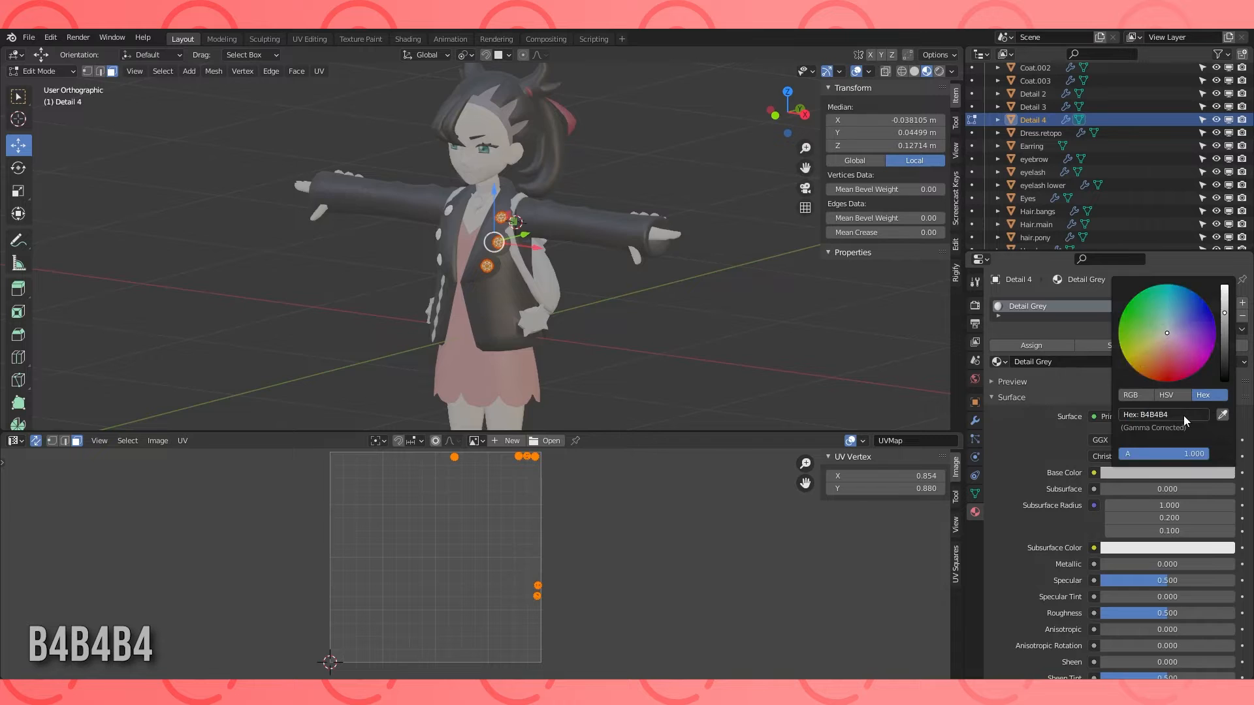
pyautogui.moveTo(608, 294); pyautogui.dragTo(703, 296, button='middle')
pyautogui.press('Tab')
pyautogui.moveTo(696, 348); pyautogui.dragTo(604, 196, button='middle')
pyautogui.click(675, 275)
# In Edit Mode on Shoe, select the linked faces of the round details on the foot's front and outer side.
pyautogui.click(604, 327)
pyautogui.press('Tab')
pyautogui.click(589, 349)
pyautogui.keyDown('shift'); pyautogui.click(553, 322); pyautogui.keyUp('shift')
pyautogui.moveTo(554, 322); pyautogui.dragTo(636, 339, button='middle')
pyautogui.scroll(4, 680, 366)
pyautogui.keyDown('shift'); pyautogui.moveTo(722, 403); pyautogui.dragTo(713, 349, button='middle'); pyautogui.keyUp('shift')
pyautogui.moveTo(618, 320); pyautogui.dragTo(684, 295, button='middle')
pyautogui.keyDown('shift'); pyautogui.click(496, 312); pyautogui.keyUp('shift')
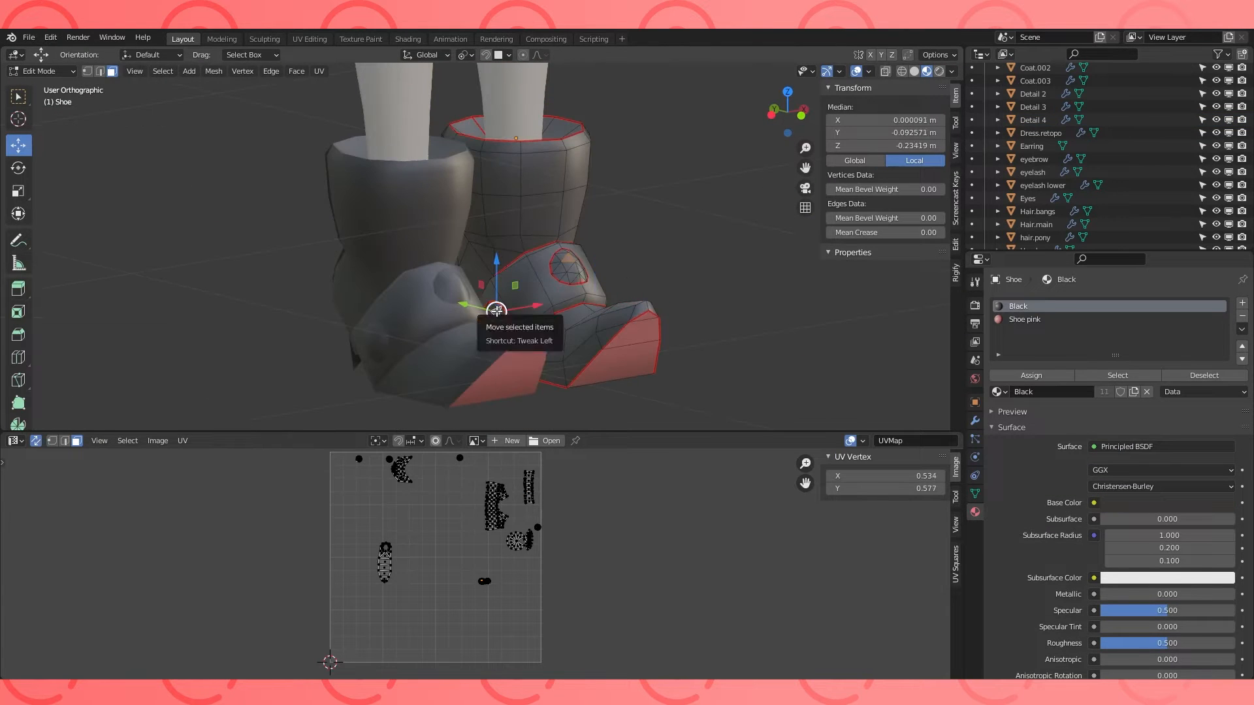
pyautogui.hotkey('ctrl', 'l')
pyautogui.moveTo(497, 312); pyautogui.dragTo(549, 307, button='middle')
# Add the Detail Grey material in Shoe's third slot and assign it to the selected round detail faces.
pyautogui.click(1242, 304)
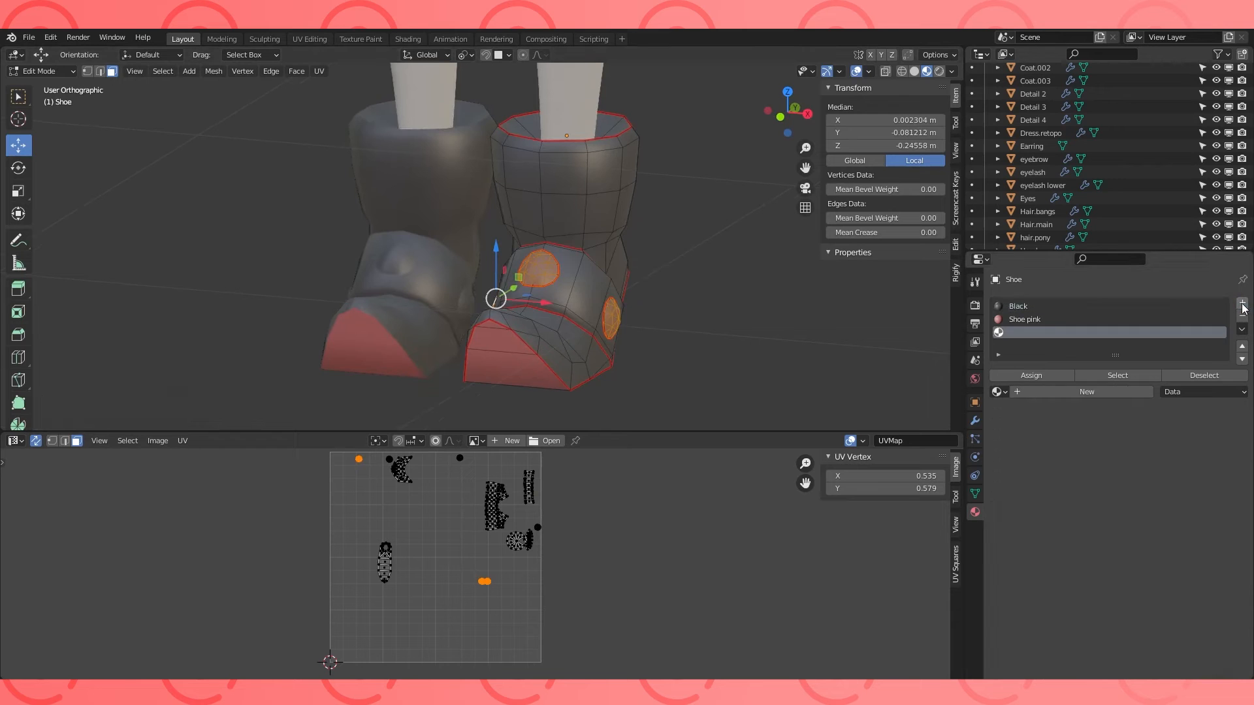
pyautogui.click(1000, 392)
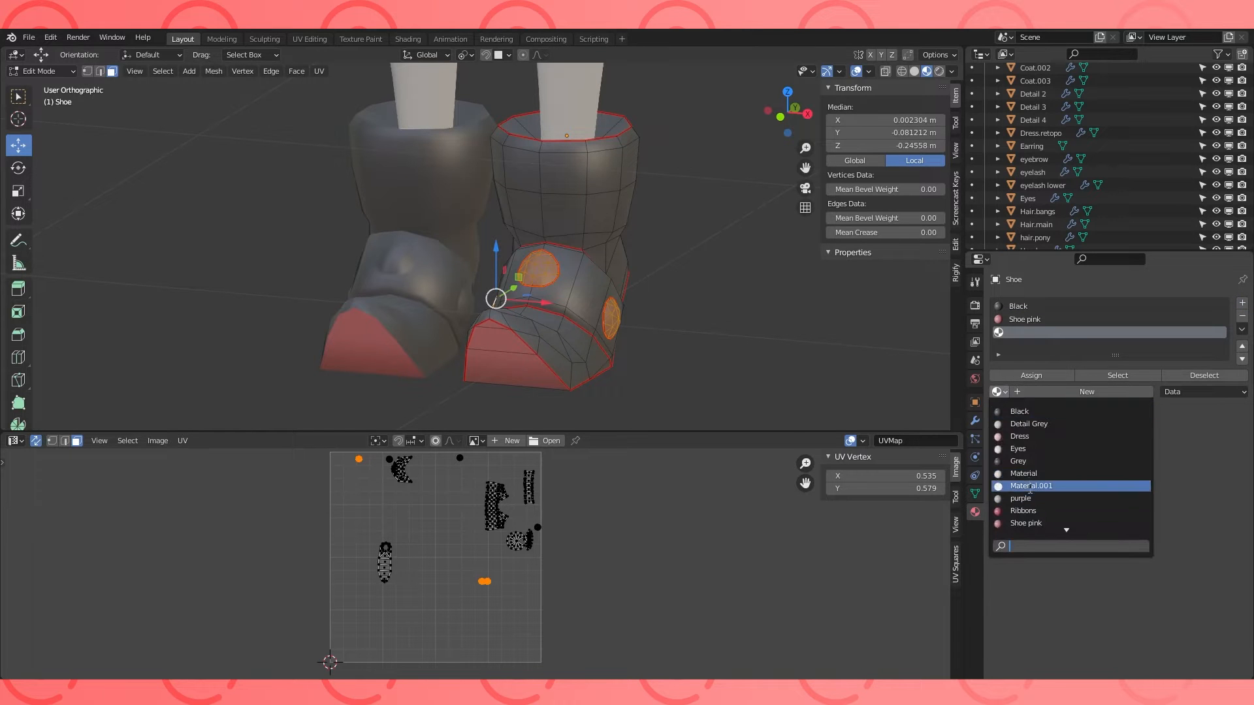
pyautogui.click(1031, 425)
pyautogui.scroll(-2, 695, 294)
pyautogui.moveTo(694, 294); pyautogui.dragTo(616, 286, button='middle')
# Select the remaining linked round-detail islands of the shoe in the UV layout and assign Detail Grey to them.
pyautogui.scroll(6, 570, 494)
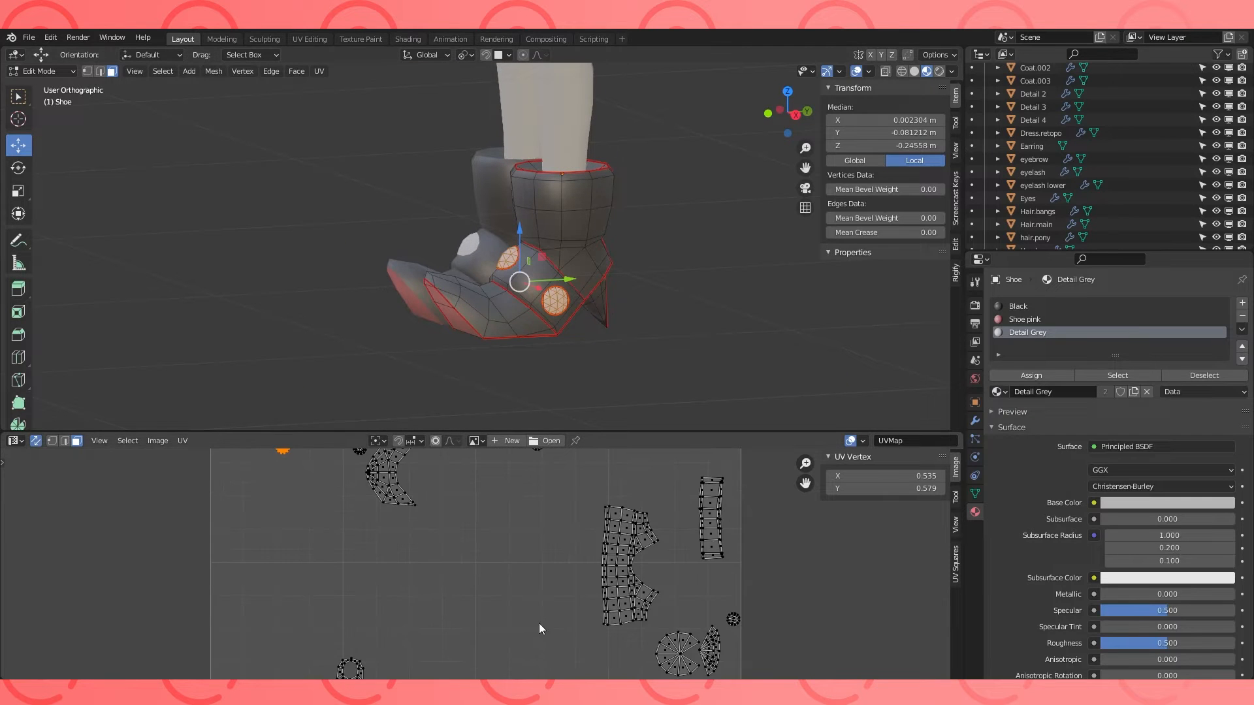
pyautogui.click(683, 508)
pyautogui.scroll(-2, 686, 578)
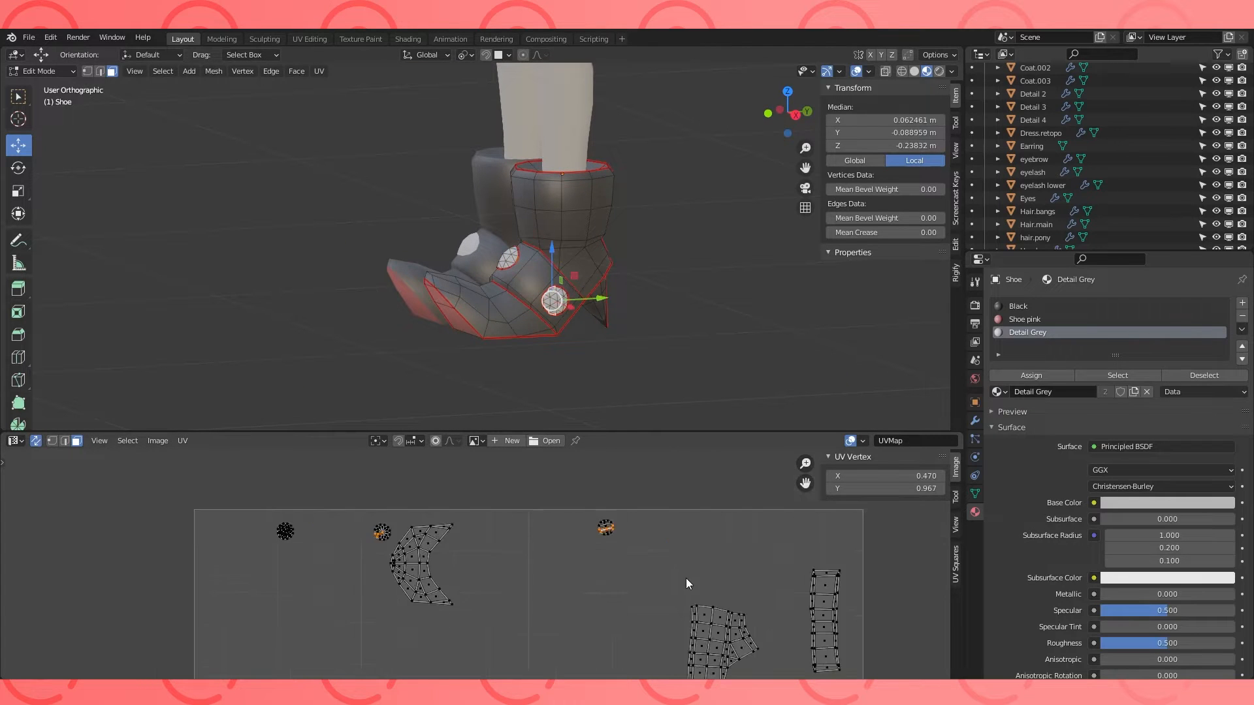
pyautogui.hotkey('ctrl', 'l')
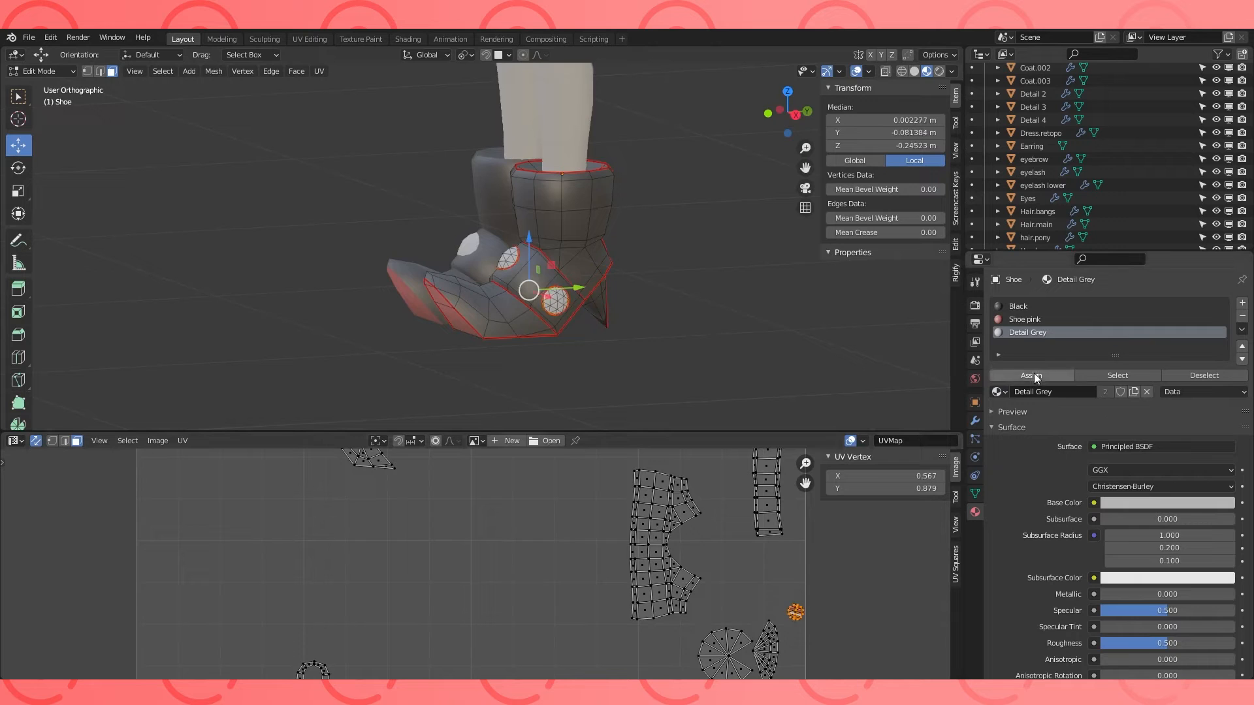
# Select Shoe's linked heel faces through their UV island, assign the active material slot to them, and return to Object Mode.
pyautogui.moveTo(619, 315); pyautogui.dragTo(592, 266, button='middle')
pyautogui.scroll(-3, 732, 328)
pyautogui.click(580, 274)
pyautogui.hotkey('ctrl', 'l')
pyautogui.scroll(-2, 643, 614)
pyautogui.moveTo(643, 616); pyautogui.dragTo(646, 575, button='middle')
pyautogui.keyDown('shift'); pyautogui.click(648, 574); pyautogui.keyUp('shift')
pyautogui.moveTo(605, 346); pyautogui.dragTo(614, 415, button='middle')
pyautogui.click(663, 580)
pyautogui.hotkey('ctrl', 'l')
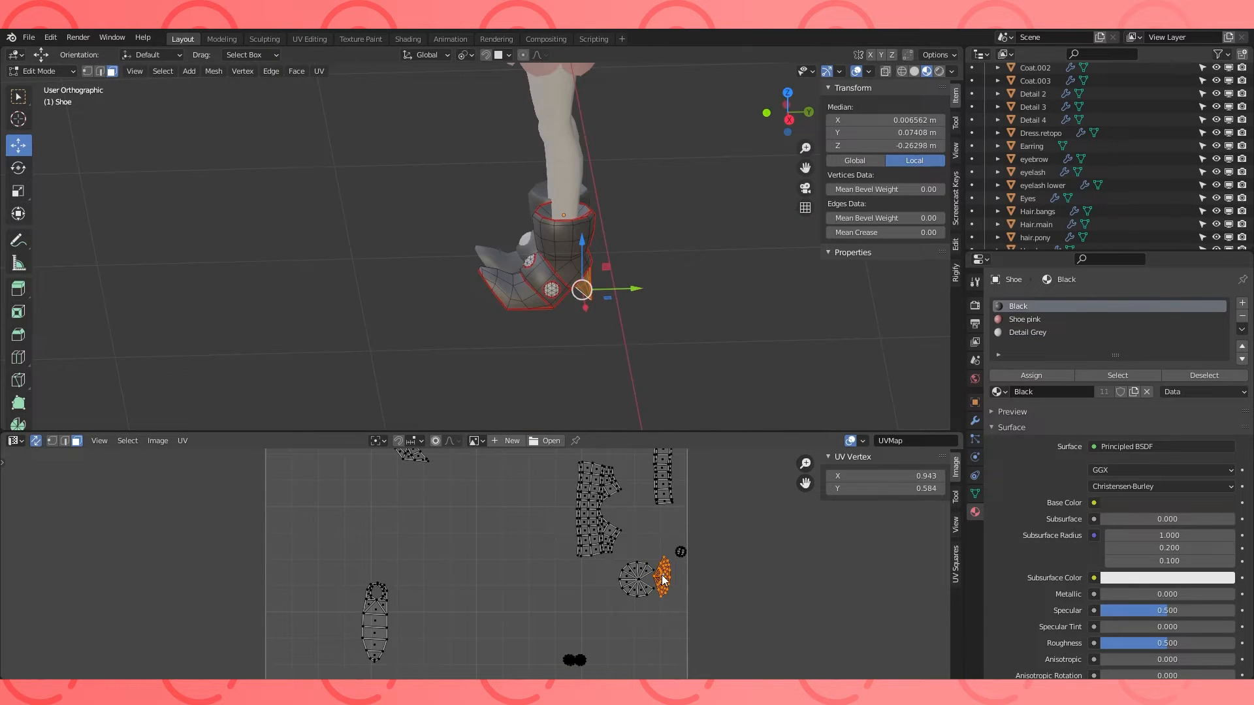
pyautogui.click(1026, 375)
pyautogui.press('Tab')
# Give Ribbon detial the Black material and add Detail Grey in a second slot.
pyautogui.moveTo(644, 313)
pyautogui.mouseDown(button='middle')
pyautogui.moveTo(782, 319)
pyautogui.moveTo(644, 307)
pyautogui.mouseUp(button='middle')
pyautogui.keyDown('shift'); pyautogui.moveTo(618, 175); pyautogui.dragTo(607, 326, button='middle'); pyautogui.keyUp('shift')
pyautogui.scroll(1, 601, 261)
pyautogui.click(594, 188)
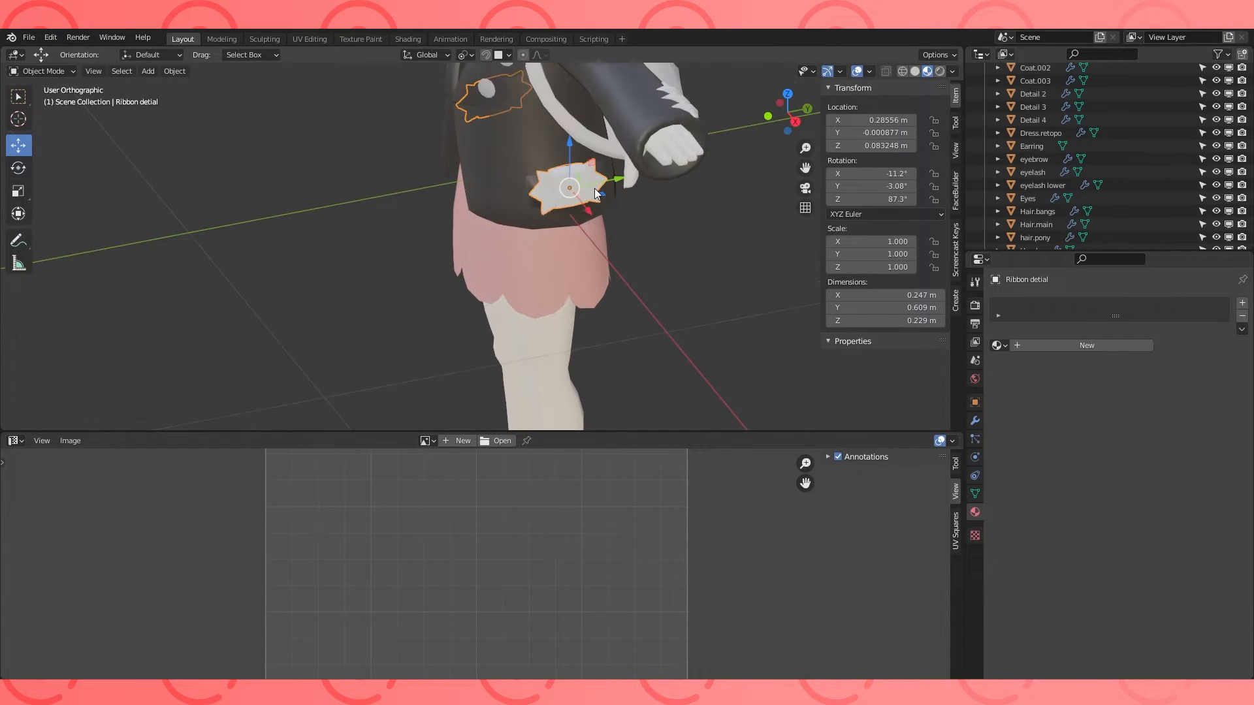
pyautogui.click(1000, 345)
pyautogui.click(1046, 378)
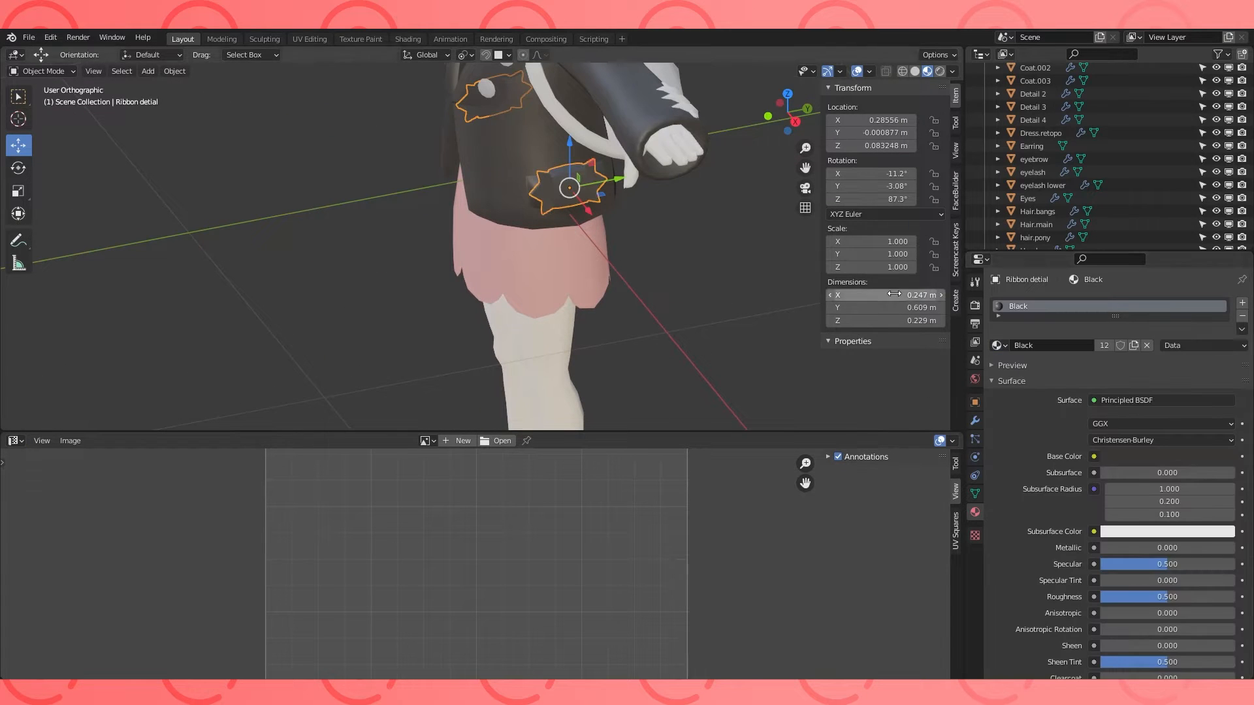
pyautogui.click(1244, 303)
pyautogui.click(1000, 375)
pyautogui.click(1015, 410)
# Assign Detail Grey to the linked spiky outer parts of Ribbon detial, then return to Object Mode and deselect it.
pyautogui.moveTo(771, 281); pyautogui.dragTo(722, 281, button='middle')
pyautogui.scroll(2, 653, 261)
pyautogui.press('Tab')
pyautogui.click(581, 232)
pyautogui.hotkey('ctrl', 'l')
pyautogui.moveTo(607, 233)
pyautogui.mouseDown(button='middle')
pyautogui.moveTo(755, 230)
pyautogui.moveTo(644, 243)
pyautogui.moveTo(758, 270)
pyautogui.mouseUp(button='middle')
pyautogui.hotkey('shift', 'z')
pyautogui.press('1')
pyautogui.hotkey('ctrl', 'l')
pyautogui.hotkey('shift', 'z')
pyautogui.click(1033, 373)
pyautogui.press('Tab')
pyautogui.press('z')
pyautogui.click(675, 269)
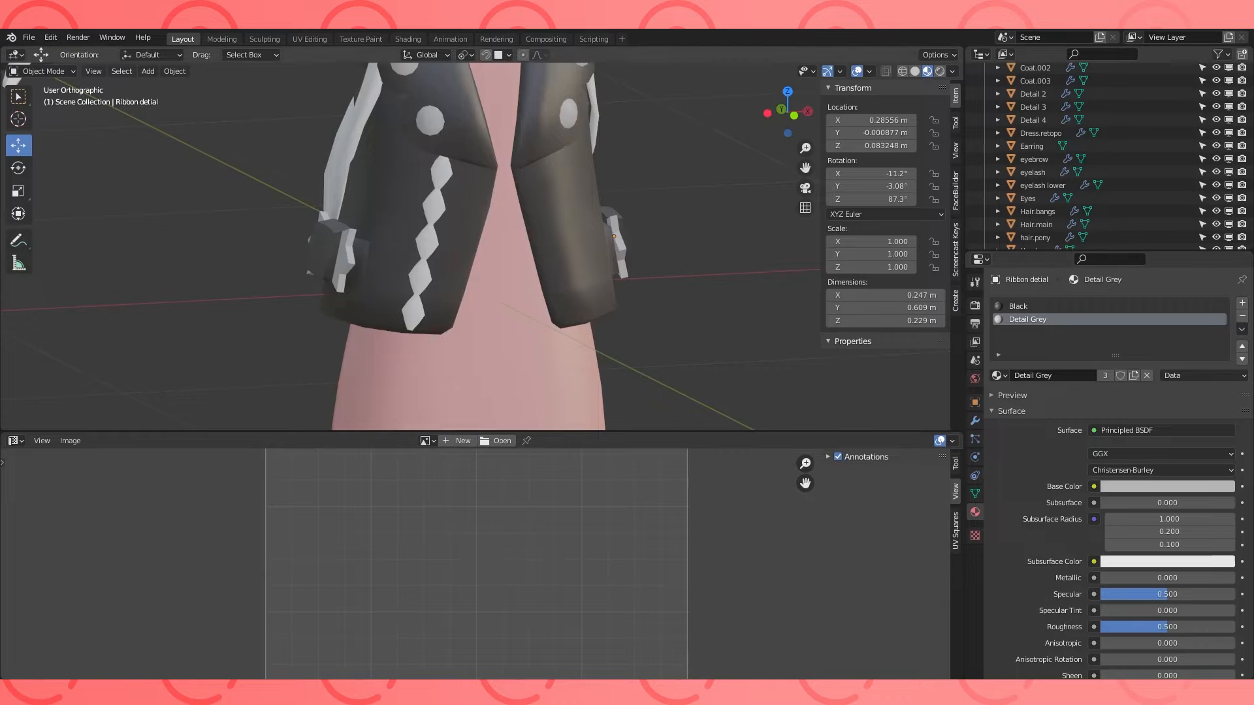
# Give Detail 2, the diamond strip on the coat front, the Detail Grey material and deselect it.
pyautogui.click(422, 246)
pyautogui.press('Tab')
pyautogui.click(1000, 362)
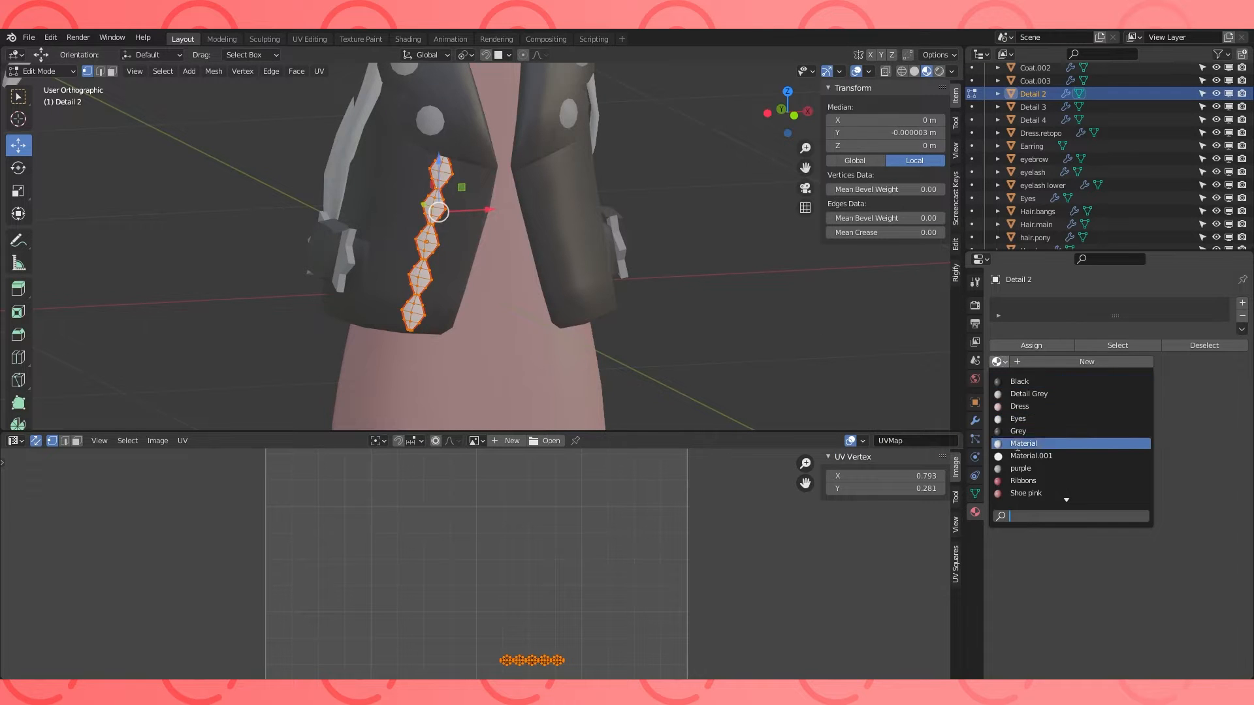
pyautogui.click(1024, 395)
pyautogui.press('Tab')
pyautogui.click(679, 239)
# Create a new material named Backpack on the Backpack object.
pyautogui.scroll(-4, 678, 239)
pyautogui.moveTo(849, 268); pyautogui.dragTo(660, 281, button='middle')
pyautogui.click(480, 281)
pyautogui.click(1070, 346)
pyautogui.click(1065, 346)
# Set the Backpack material's base color to hex A14052.
pyautogui.click(1167, 456)
pyautogui.click(1151, 398)
pyautogui.write('7E2F39')
pyautogui.press('Return')
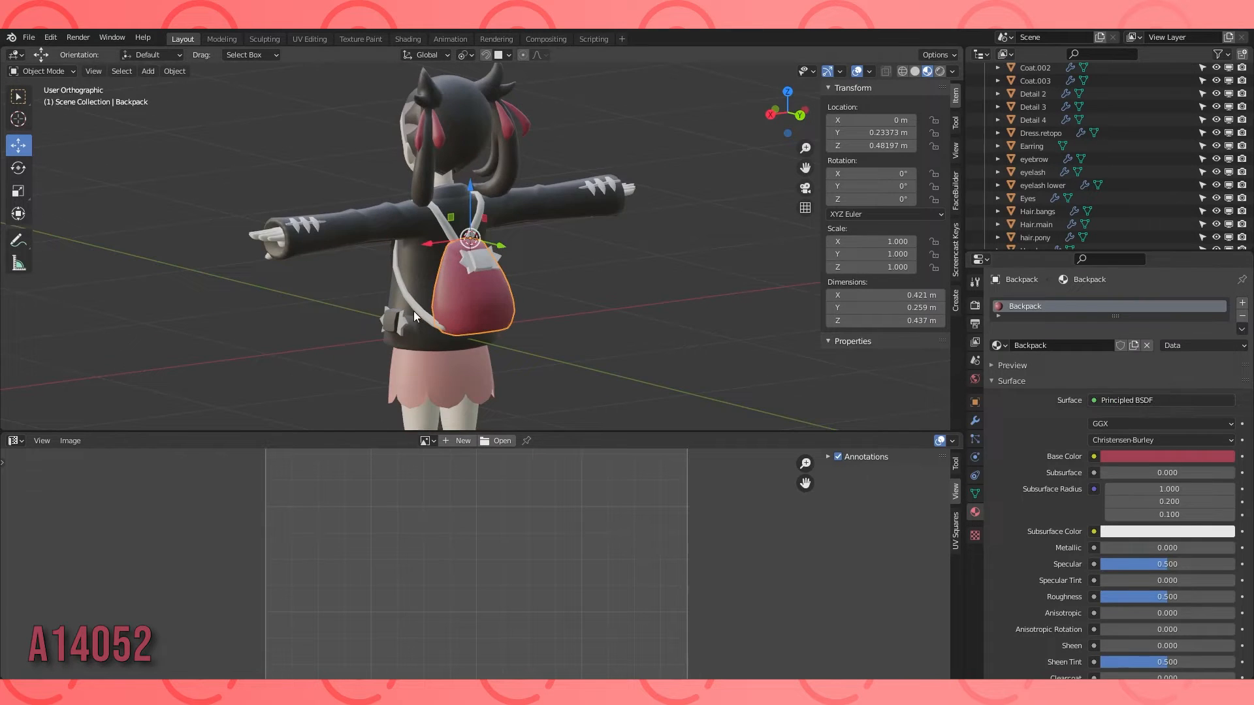
# Give Backpack strap the existing Backpack material and return to Object Mode.
pyautogui.click(419, 326)
pyautogui.press('Tab')
pyautogui.click(1002, 364)
pyautogui.click(1015, 383)
pyautogui.press('Tab')
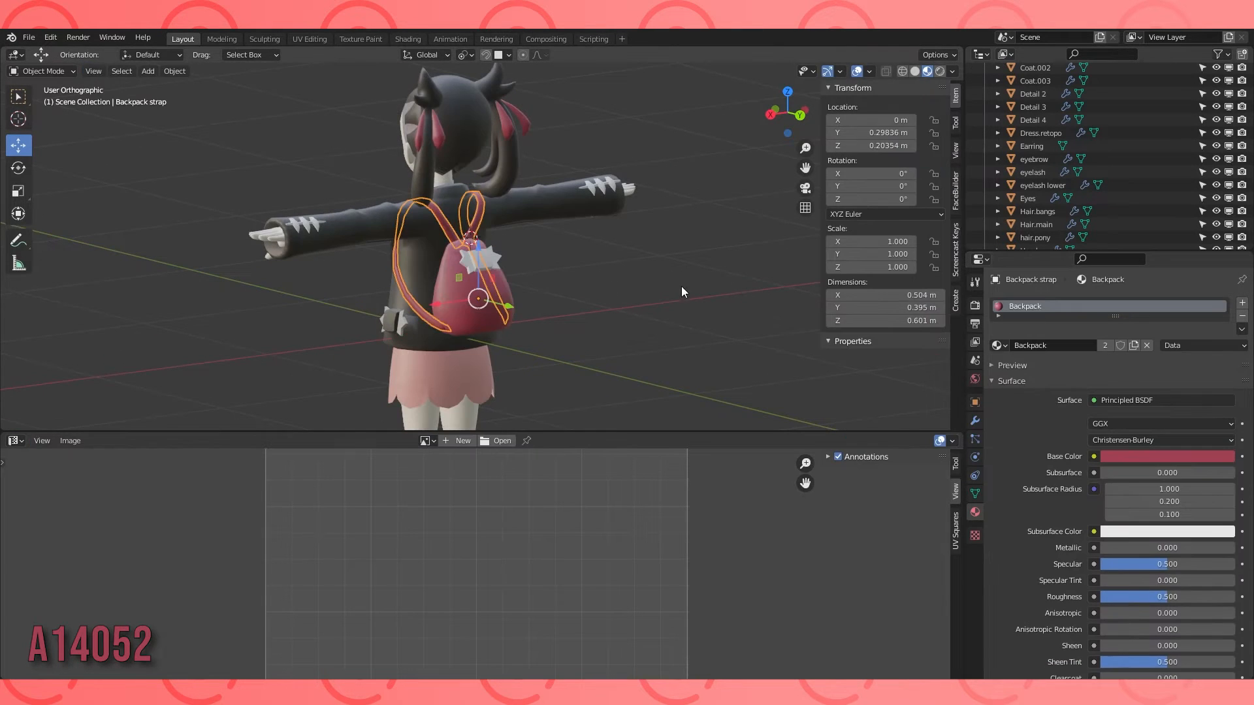
# Open Ribbon detial.001 on the backpack in Edit Mode and give it the Backpack material.
pyautogui.moveTo(634, 292); pyautogui.dragTo(578, 289, button='middle')
pyautogui.click(468, 273)
pyautogui.scroll(5, 476, 296)
pyautogui.press('Tab')
pyautogui.hotkey('ctrl', 'l')
pyautogui.click(1000, 362)
pyautogui.click(998, 378)
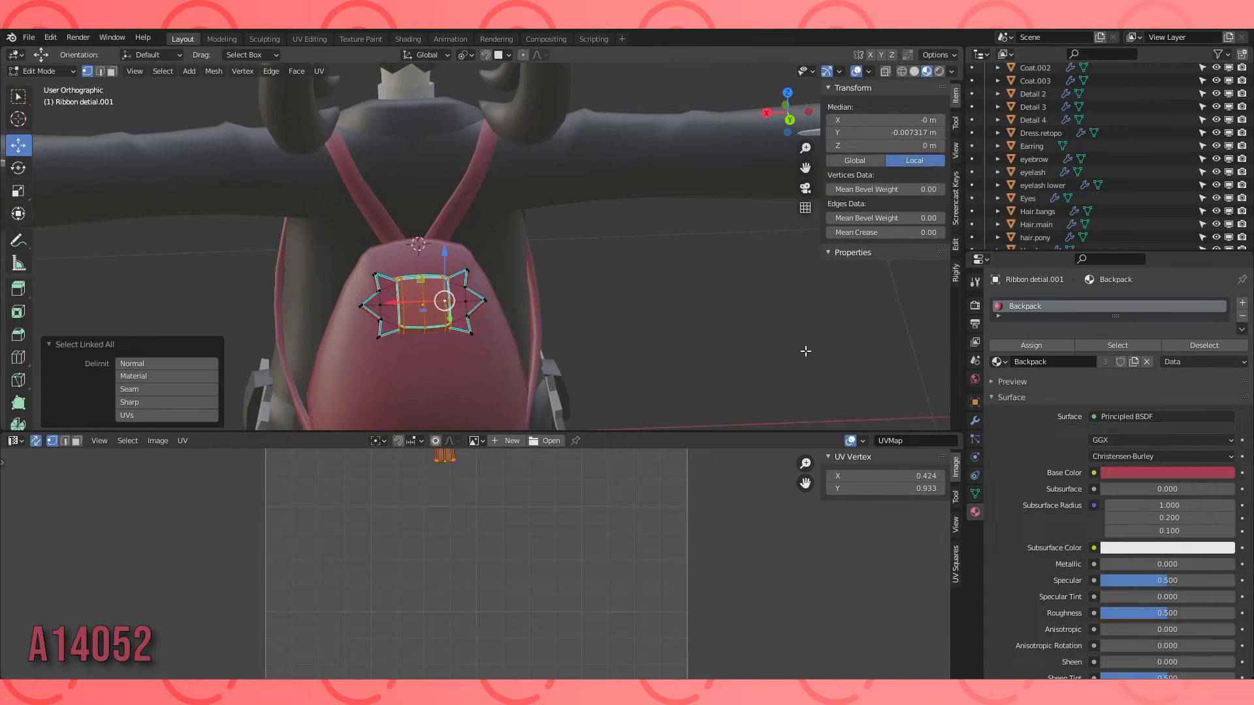
# Add Detail Grey in Ribbon detial.001's second slot, assign it to the spiky side parts, and return to Object Mode.
pyautogui.click(1243, 303)
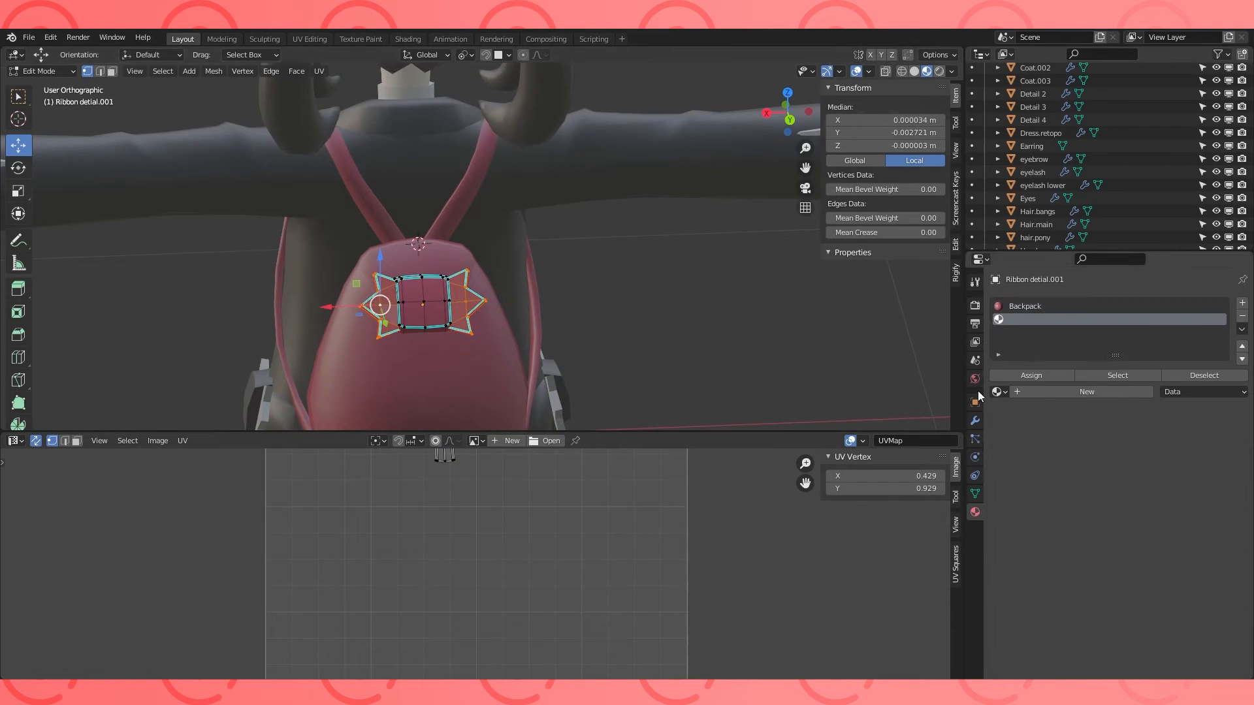
pyautogui.click(1005, 392)
pyautogui.click(1032, 437)
pyautogui.click(1040, 377)
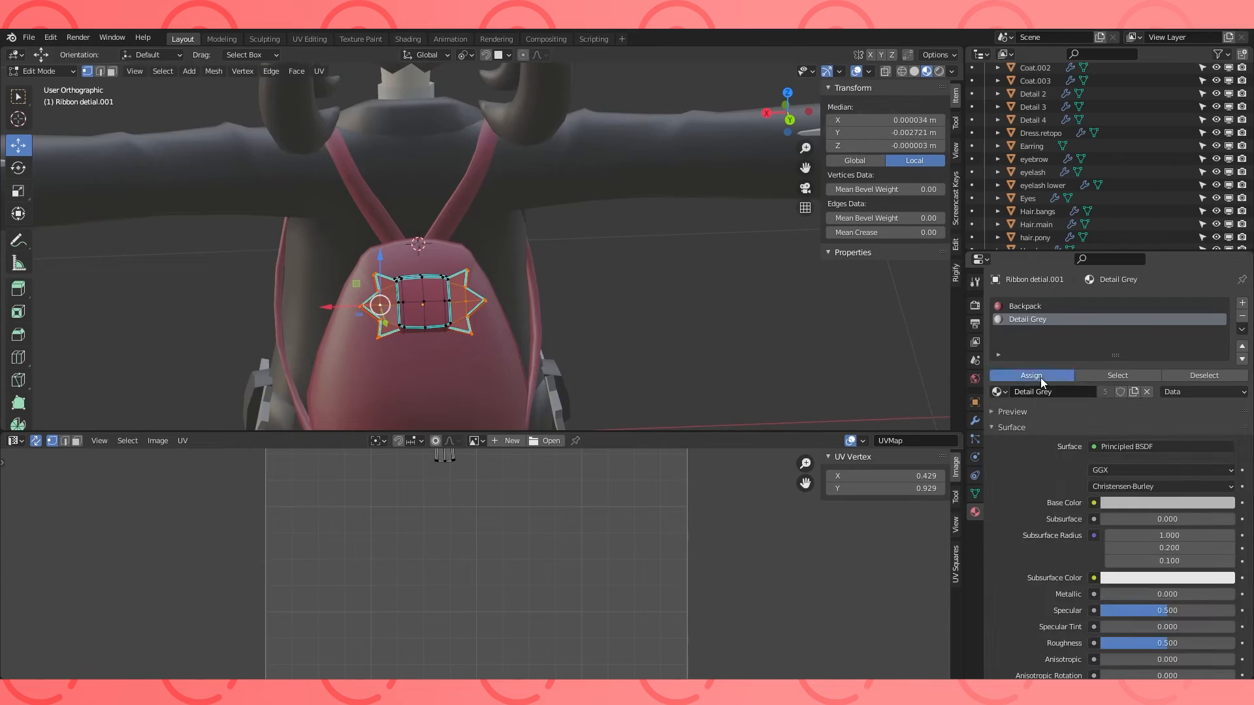
pyautogui.scroll(-2, 697, 334)
pyautogui.press('Tab')
pyautogui.click(697, 334)
# Open Backpack strap in Edit Mode, select a vertex at its lower end in wireframe, and turn on vertex snapping.
pyautogui.moveTo(494, 305); pyautogui.dragTo(547, 237, button='middle')
pyautogui.click(520, 304)
pyautogui.press('Tab')
pyautogui.press('Tab')
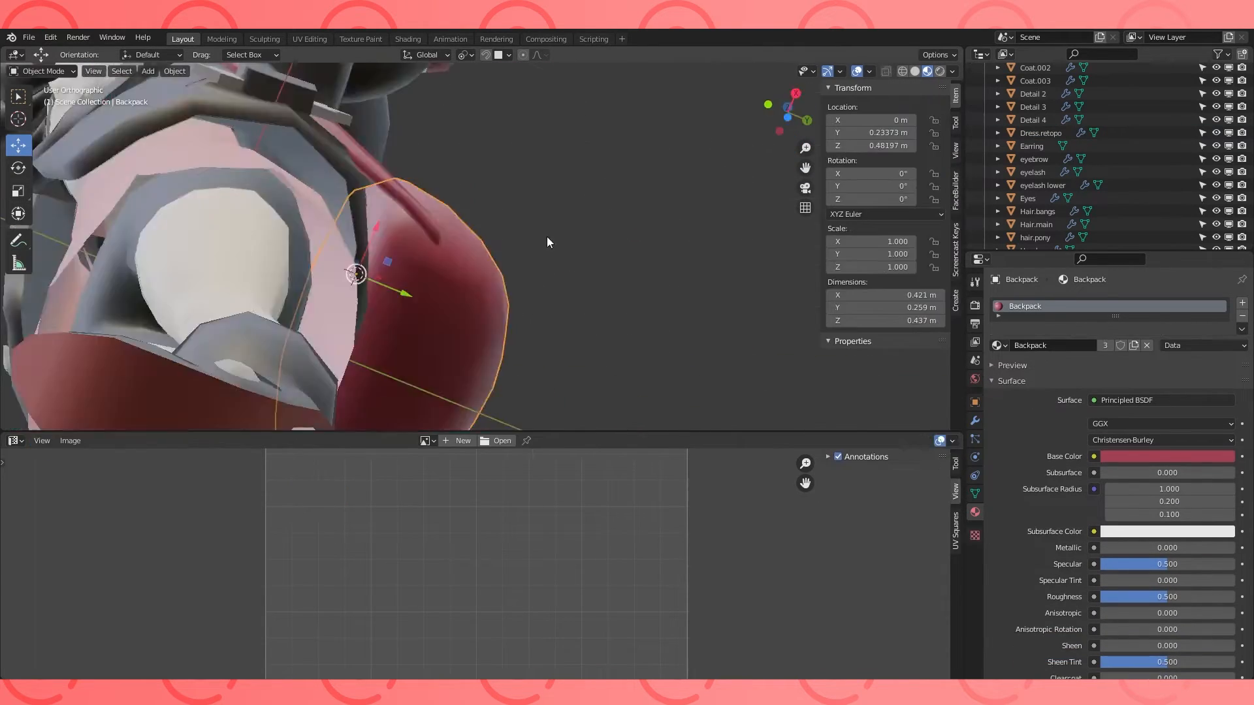
pyautogui.click(391, 196)
pyautogui.press('Tab')
pyautogui.hotkey('shift', 'z')
pyautogui.click(445, 257)
pyautogui.click(484, 55)
pyautogui.click(508, 55)
pyautogui.click(470, 106)
# Move the bottom vertex at the strap's lower end with vertex snapping.
pyautogui.moveTo(630, 180); pyautogui.dragTo(549, 281, button='middle')
pyautogui.click(472, 311)
pyautogui.press('g')
pyautogui.click(456, 304)
# Select the upper vertex at the strap's lower end, set snapping to Edge and switch to solid shading.
pyautogui.click(442, 258)
pyautogui.moveTo(457, 303); pyautogui.dragTo(483, 242, button='middle')
pyautogui.click(499, 56)
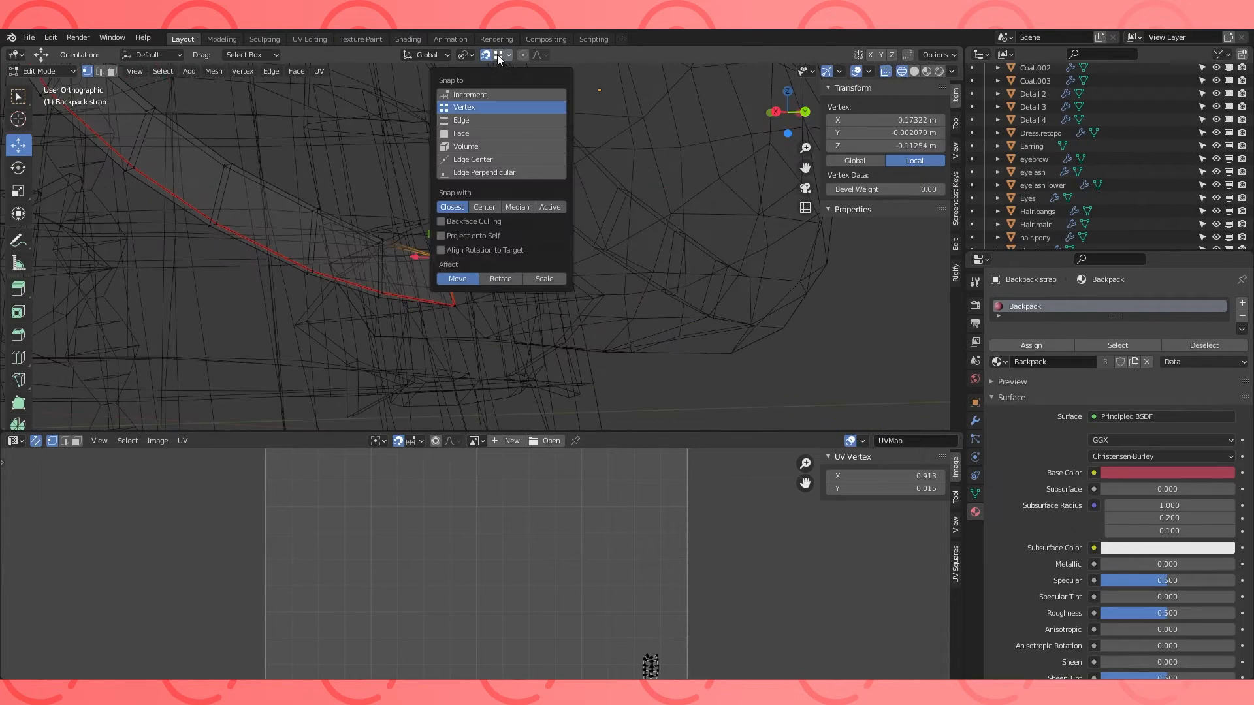
pyautogui.click(471, 120)
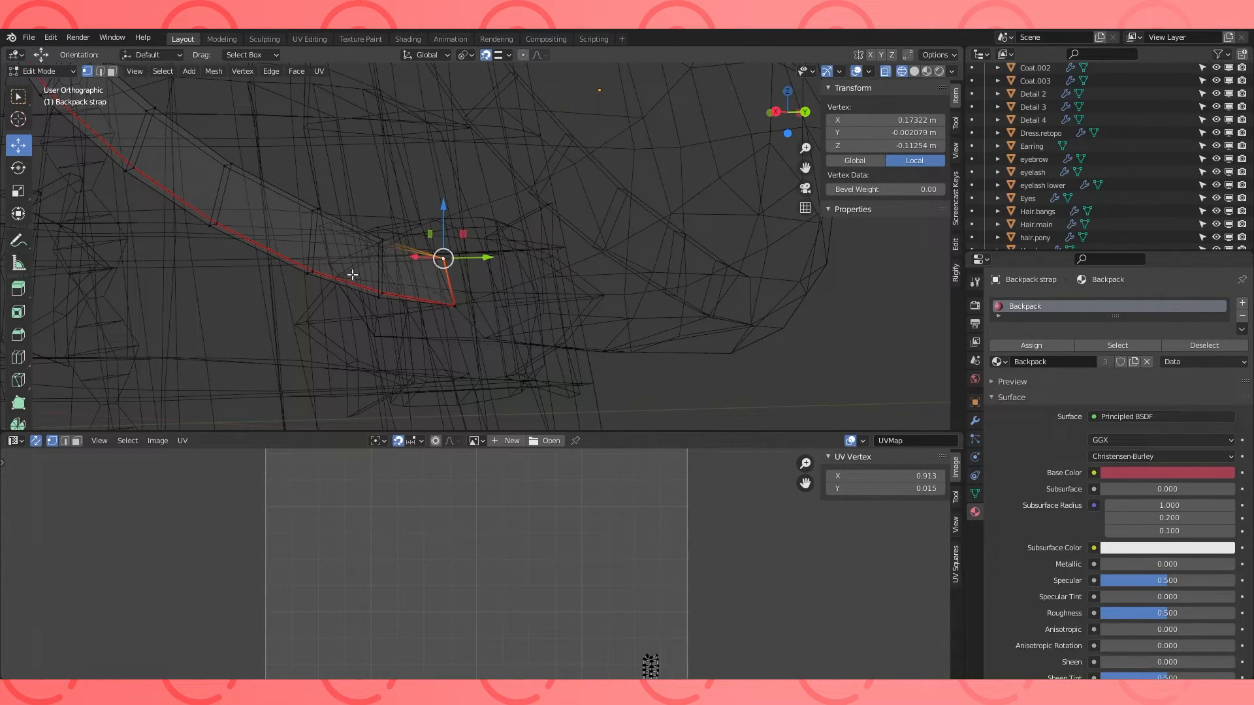
pyautogui.click(914, 70)
pyautogui.click(439, 258)
pyautogui.moveTo(438, 258); pyautogui.dragTo(483, 241, button='middle')
# Turn off snapping and move a vertex near the backpack strap's lower end along the X axis.
pyautogui.click(902, 72)
pyautogui.moveTo(658, 213); pyautogui.dragTo(503, 235, button='middle')
pyautogui.click(469, 255)
pyautogui.click(915, 71)
pyautogui.click(486, 55)
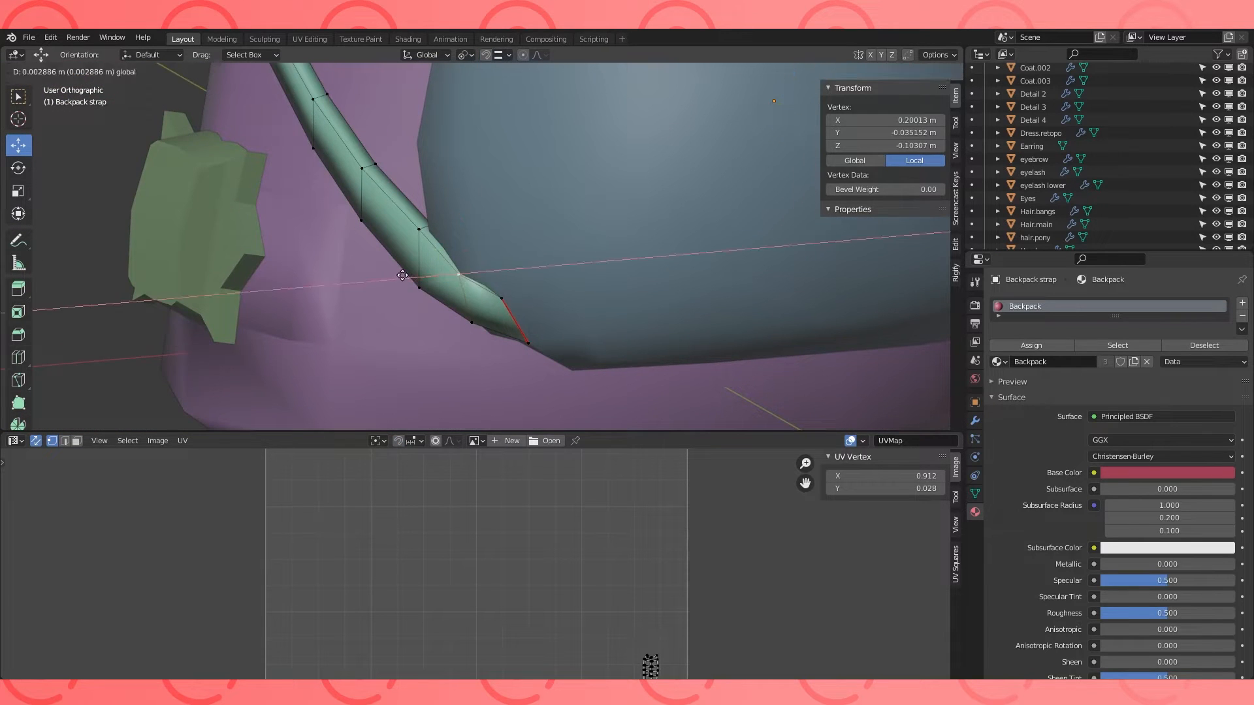
pyautogui.click(886, 72)
pyautogui.click(885, 72)
pyautogui.moveTo(385, 287); pyautogui.dragTo(381, 287)
# Slide the neighbouring lower-edge strap vertex along its edge, adjust its position, and return to Object Mode in solid shading.
pyautogui.click(471, 322)
pyautogui.click(902, 71)
pyautogui.press('g')
pyautogui.press('g')
pyautogui.click(495, 265)
pyautogui.moveTo(580, 215)
pyautogui.mouseDown(button='middle')
pyautogui.moveTo(555, 245)
pyautogui.moveTo(458, 301)
pyautogui.mouseUp(button='middle')
pyautogui.moveTo(426, 328); pyautogui.dragTo(420, 330)
pyautogui.click(915, 71)
pyautogui.press('Tab')
pyautogui.moveTo(660, 280); pyautogui.dragTo(769, 336, button='middle')
pyautogui.scroll(-4, 654, 275)
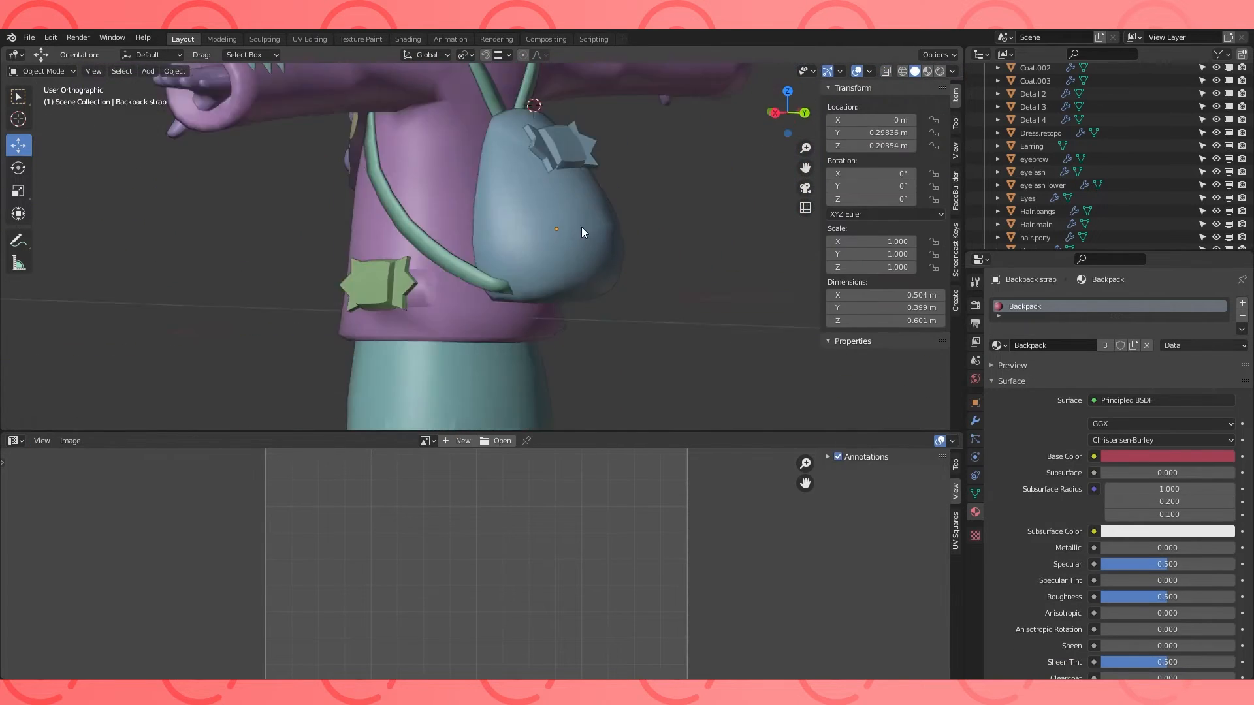
# Open Detail 3 in Edit Mode with material preview and give it the Detail Grey material.
pyautogui.click(927, 71)
pyautogui.moveTo(581, 226); pyautogui.dragTo(669, 264, button='middle')
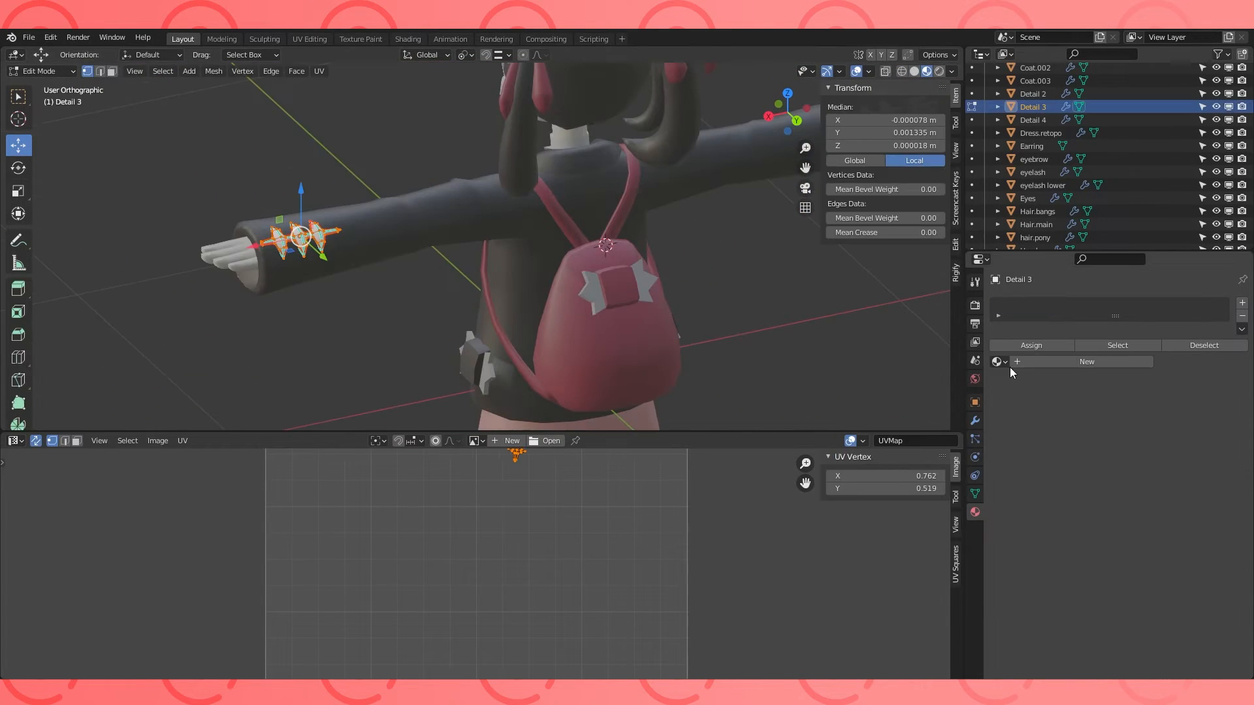
pyautogui.click(1000, 361)
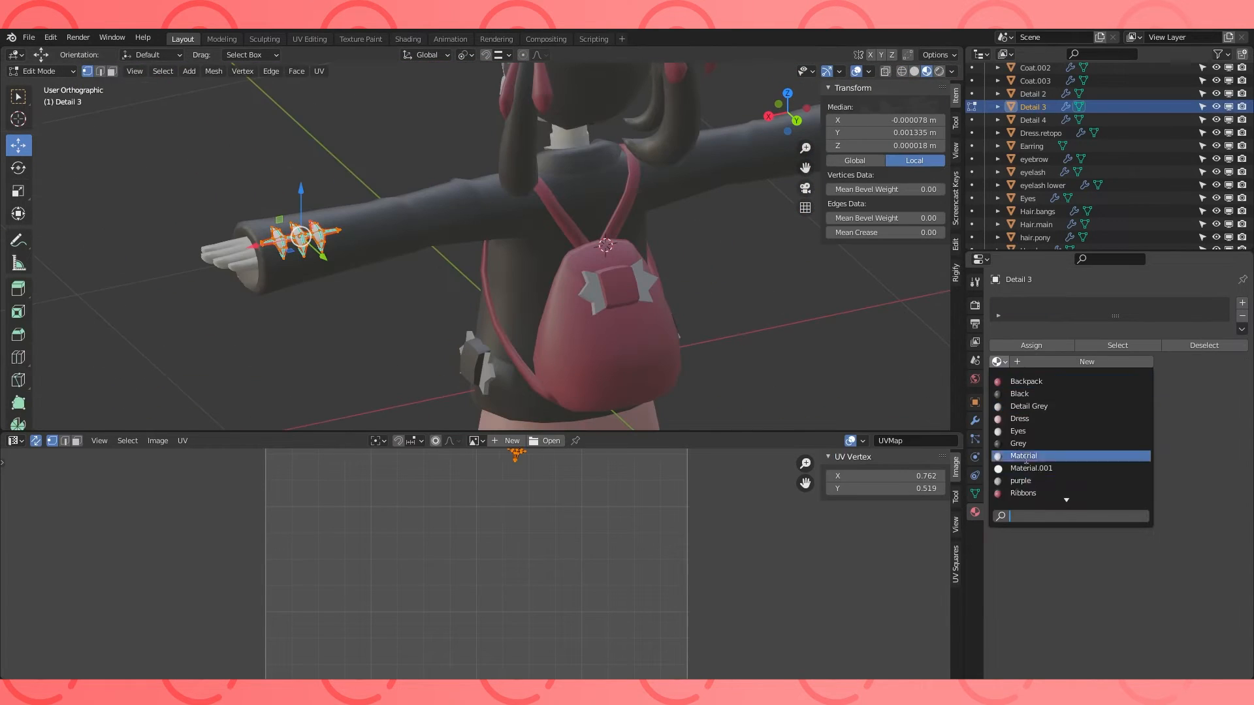
pyautogui.click(1029, 406)
# Give the Earring the Backpack material, return to Object Mode and deselect it.
pyautogui.moveTo(489, 234); pyautogui.dragTo(800, 237, button='middle')
pyautogui.scroll(3, 625, 256)
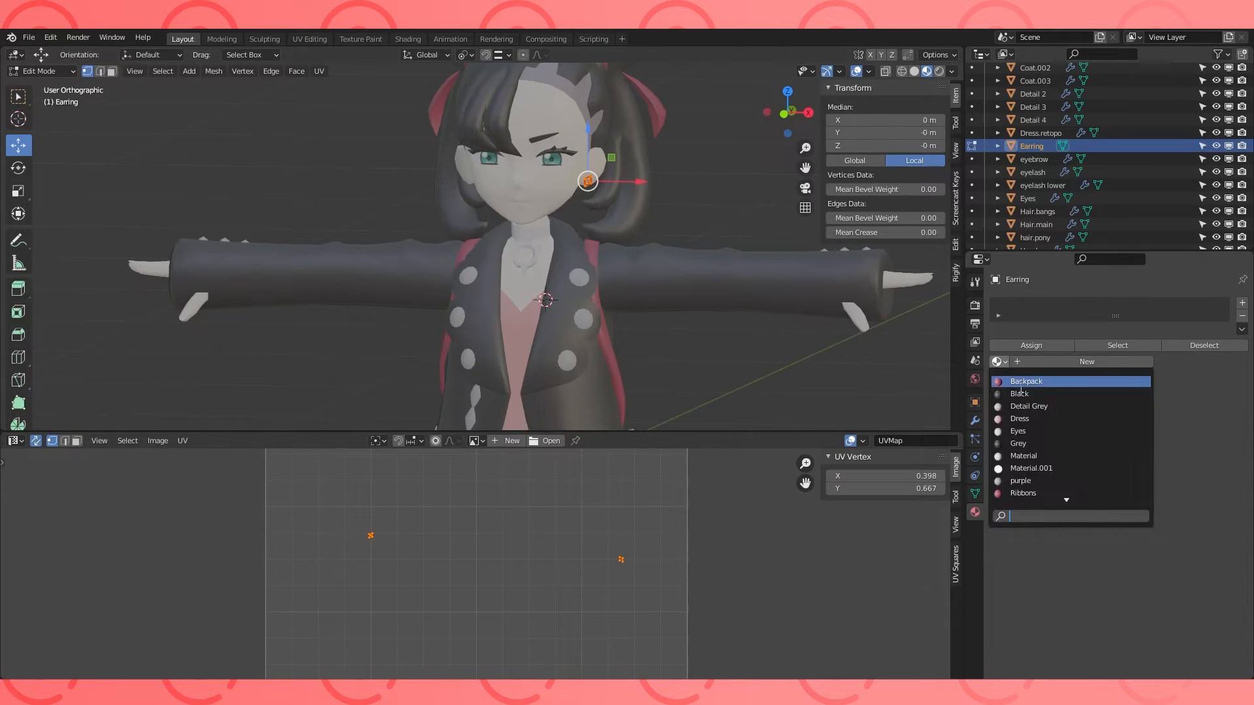
pyautogui.click(1026, 381)
pyautogui.press('Tab')
pyautogui.click(712, 196)
# Open the necklace in Edit Mode, give it the Black material and return to Object Mode.
pyautogui.scroll(5, 695, 222)
pyautogui.keyDown('shift'); pyautogui.moveTo(695, 242); pyautogui.dragTo(787, 256, button='middle'); pyautogui.keyUp('shift')
pyautogui.click(524, 209)
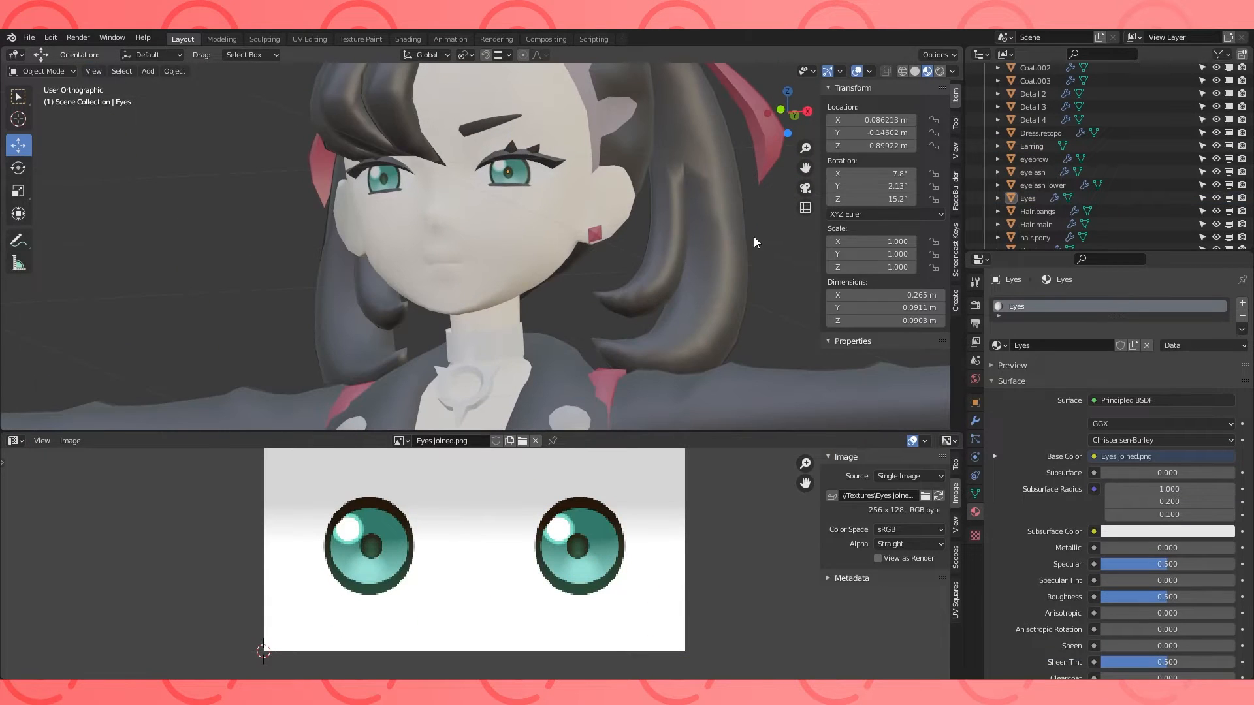
pyautogui.press('Tab')
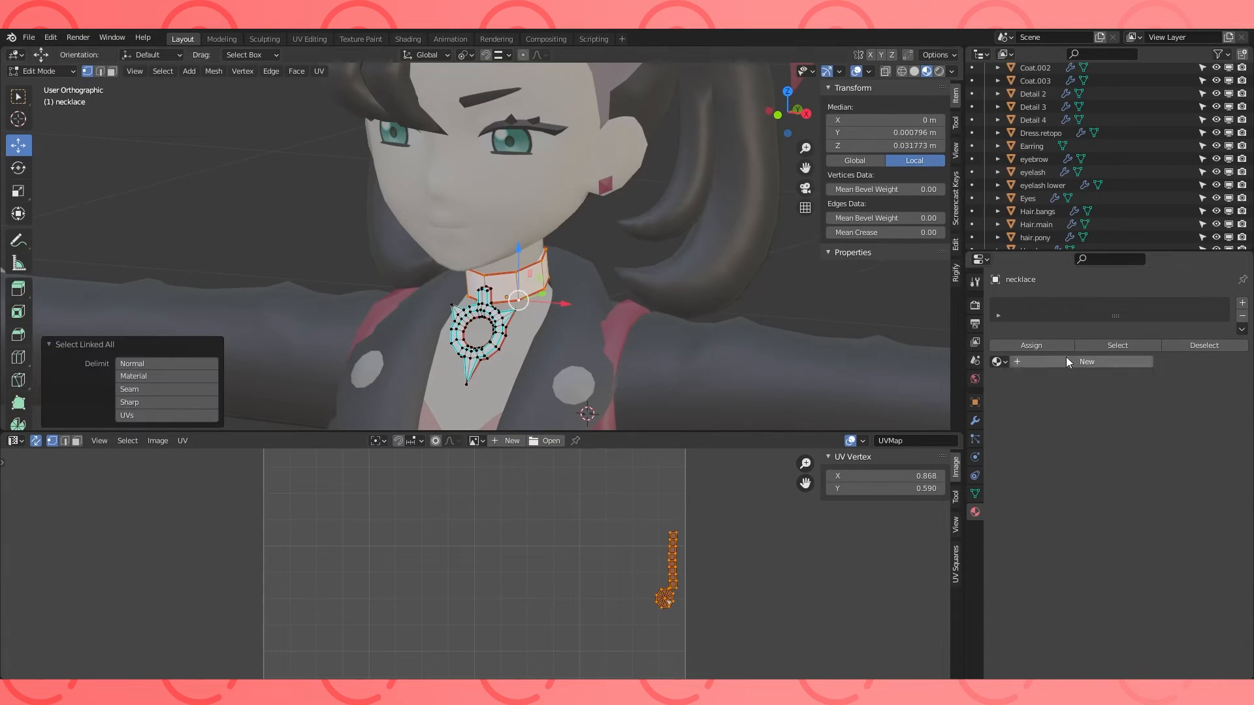
pyautogui.click(999, 361)
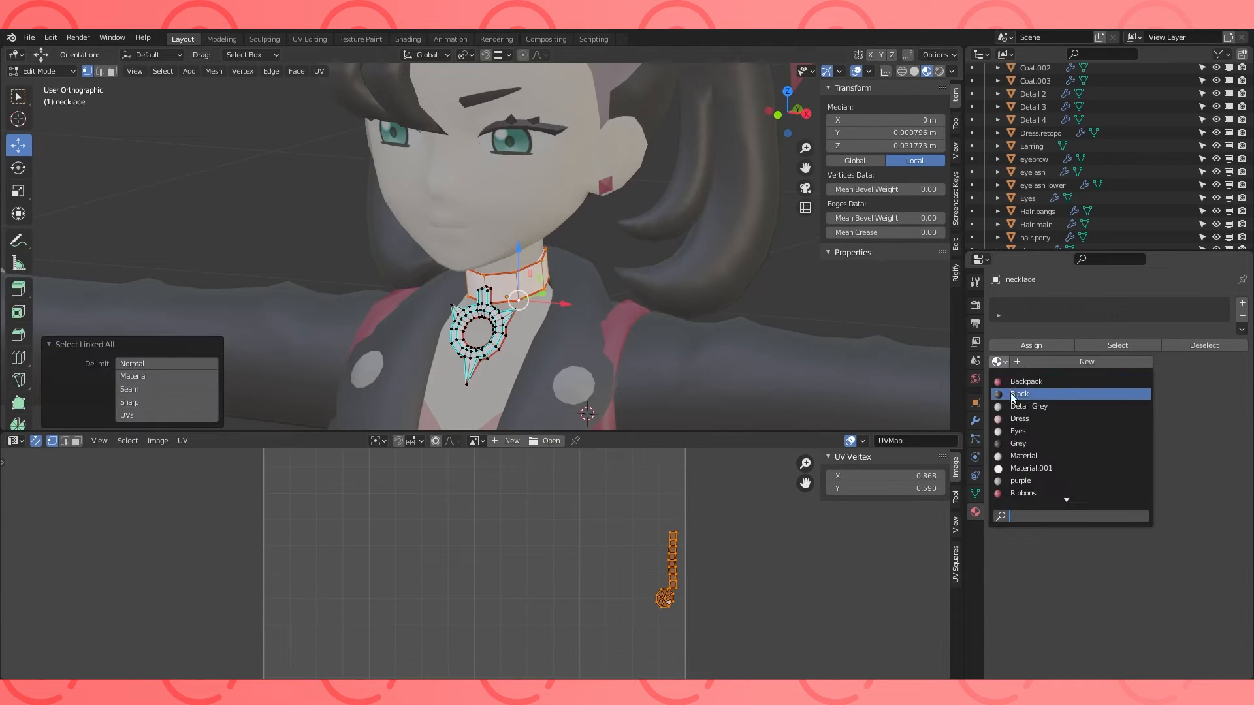
pyautogui.click(1012, 393)
pyautogui.press('Tab')
# Select the necklace's linked pendant geometry, add Detail Grey in a second material slot and assign it to the pendant.
pyautogui.keyDown('shift'); pyautogui.moveTo(542, 324); pyautogui.dragTo(570, 277, button='middle'); pyautogui.keyUp('shift')
pyautogui.press('Tab')
pyautogui.click(534, 289)
pyautogui.hotkey('ctrl', 'l')
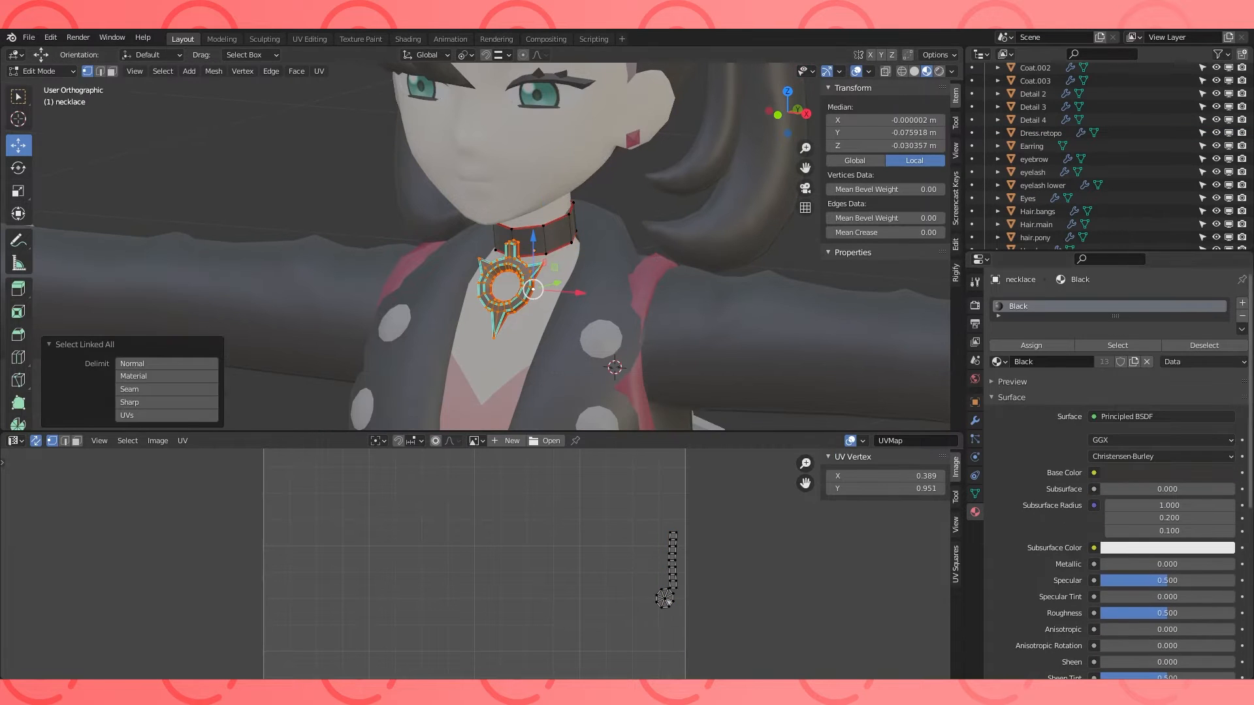
pyautogui.click(1242, 303)
pyautogui.click(1002, 391)
pyautogui.click(1013, 432)
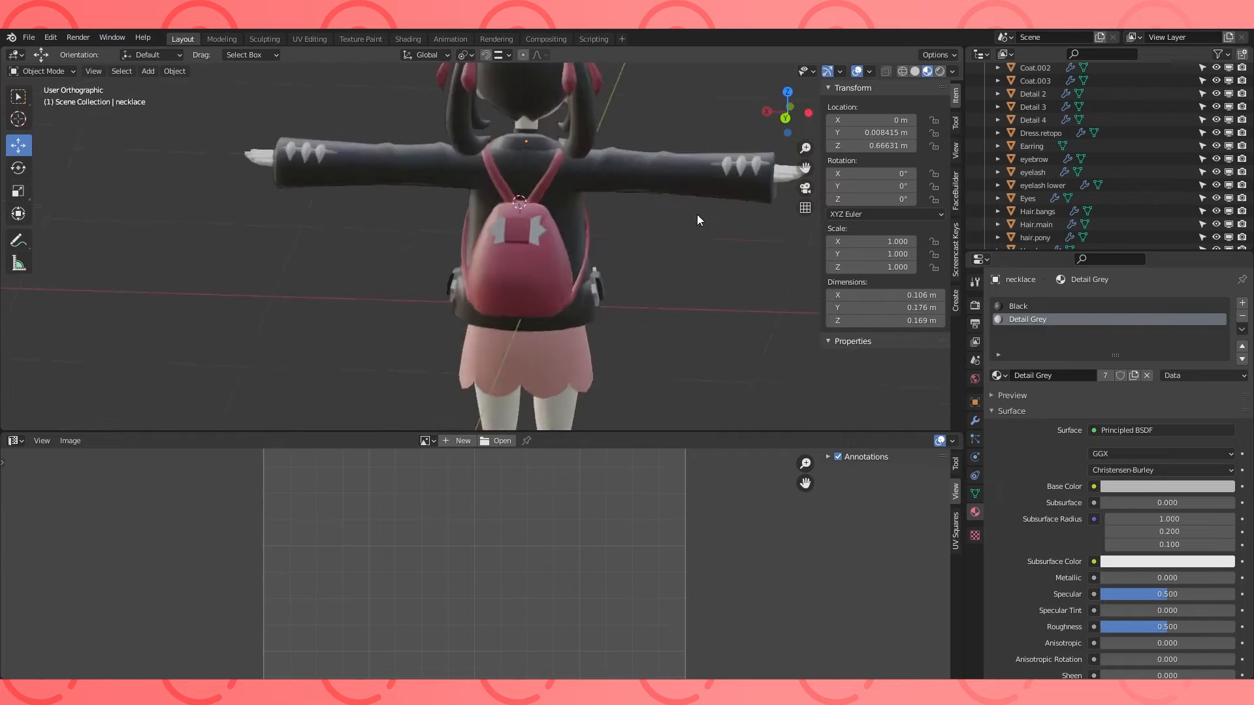
# Select the eyes and switch the lower editor to the Shader Editor.
pyautogui.moveTo(696, 214); pyautogui.dragTo(528, 113, button='middle')
pyautogui.click(527, 113)
pyautogui.click(16, 441)
pyautogui.click(49, 522)
# Add a Mix colour node between the eye texture and the Principled BSDF's Base Color, and space out the nodes.
pyautogui.hotkey('shift', 'a')
pyautogui.click(502, 505)
pyautogui.click(415, 550)
pyautogui.moveTo(294, 522); pyautogui.dragTo(149, 515)
pyautogui.moveTo(457, 550); pyautogui.dragTo(391, 498)
pyautogui.moveTo(352, 549); pyautogui.dragTo(363, 550)
# Add a ColorRamp node driven by the eye texture with stop 0 at 0.836, and link the texture to the Mix node's Color1.
pyautogui.hotkey('shift', 'a')
pyautogui.moveTo(472, 550)
pyautogui.click(582, 616)
pyautogui.click(459, 468)
pyautogui.moveTo(391, 495); pyautogui.dragTo(340, 562)
pyautogui.moveTo(205, 503); pyautogui.dragTo(497, 548)
pyautogui.moveTo(157, 493); pyautogui.dragTo(96, 498)
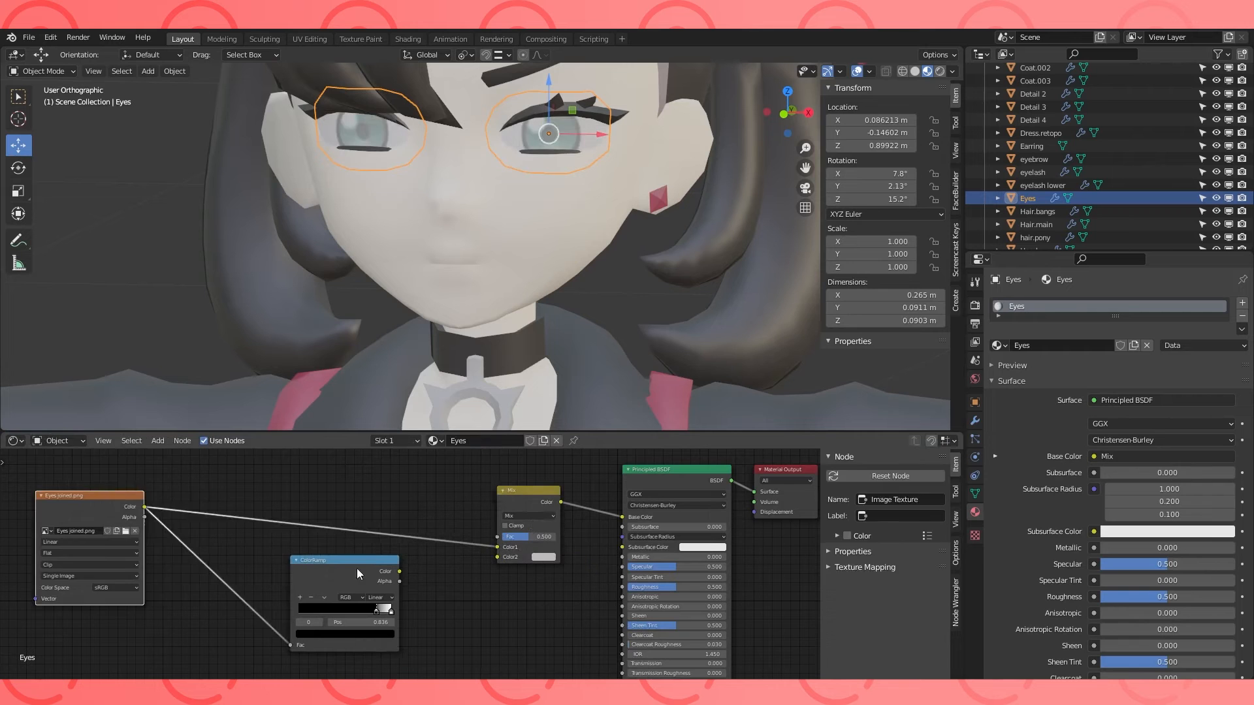
# Link the ColorRamp to the Mix node's Fac and the eye texture to Color2, with a reroute point on the texture's link.
pyautogui.moveTo(399, 572); pyautogui.dragTo(498, 537)
pyautogui.moveTo(343, 561); pyautogui.dragTo(354, 424)
pyautogui.moveTo(256, 592); pyautogui.dragTo(311, 593, button='middle')
pyautogui.moveTo(172, 498); pyautogui.dragTo(120, 506)
pyautogui.moveTo(187, 510); pyautogui.dragTo(593, 556)
pyautogui.keyDown('shift'); pyautogui.moveTo(233, 500); pyautogui.dragTo(231, 533, button='right'); pyautogui.keyUp('shift')
# Insert a Bright/Contrast node between the reroute point and the Mix node's Color2.
pyautogui.hotkey('shift', 'a')
pyautogui.moveTo(335, 640)
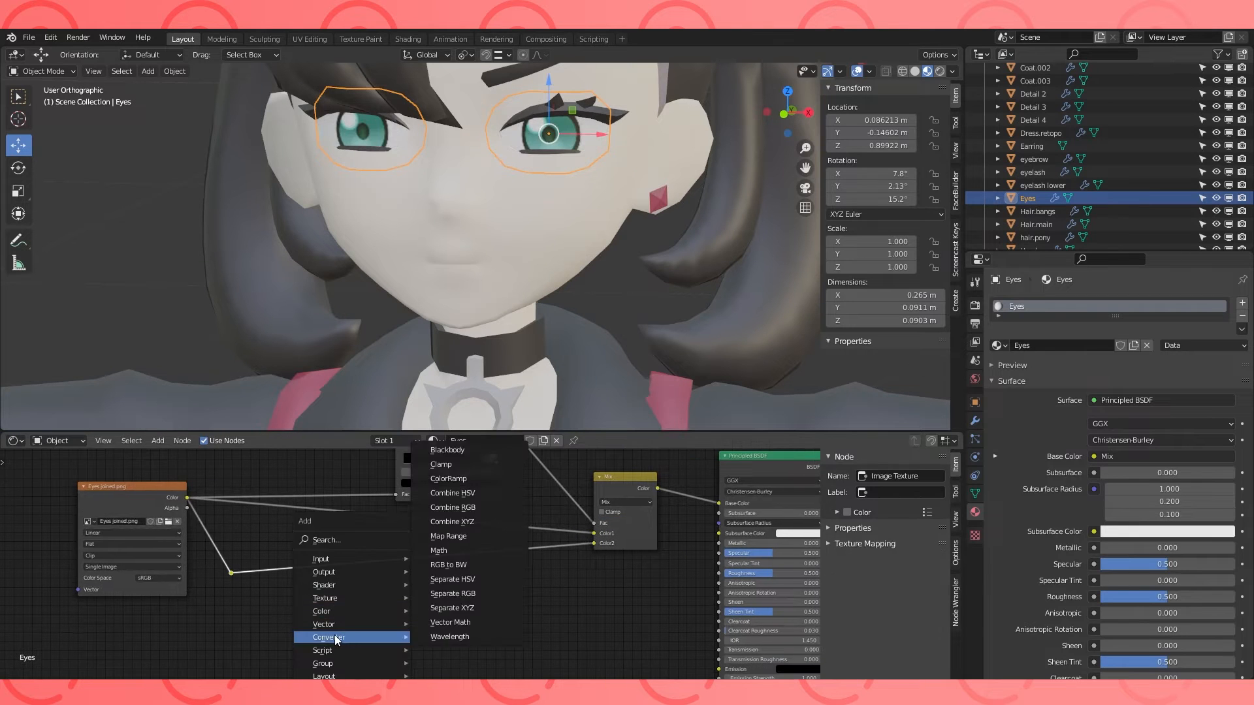
pyautogui.moveTo(336, 612)
pyautogui.click(451, 526)
pyautogui.click(366, 549)
pyautogui.moveTo(396, 585); pyautogui.dragTo(404, 585)
# Try the ColorRamp directly on Base Color, undo that link, and set the Bright/Contrast node's Bright to -0.200.
pyautogui.scroll(3, 395, 581)
pyautogui.moveTo(398, 580); pyautogui.dragTo(416, 652, button='middle')
pyautogui.moveTo(663, 581); pyautogui.dragTo(621, 574)
pyautogui.moveTo(621, 575); pyautogui.dragTo(497, 592, button='middle')
pyautogui.moveTo(428, 470); pyautogui.dragTo(699, 574)
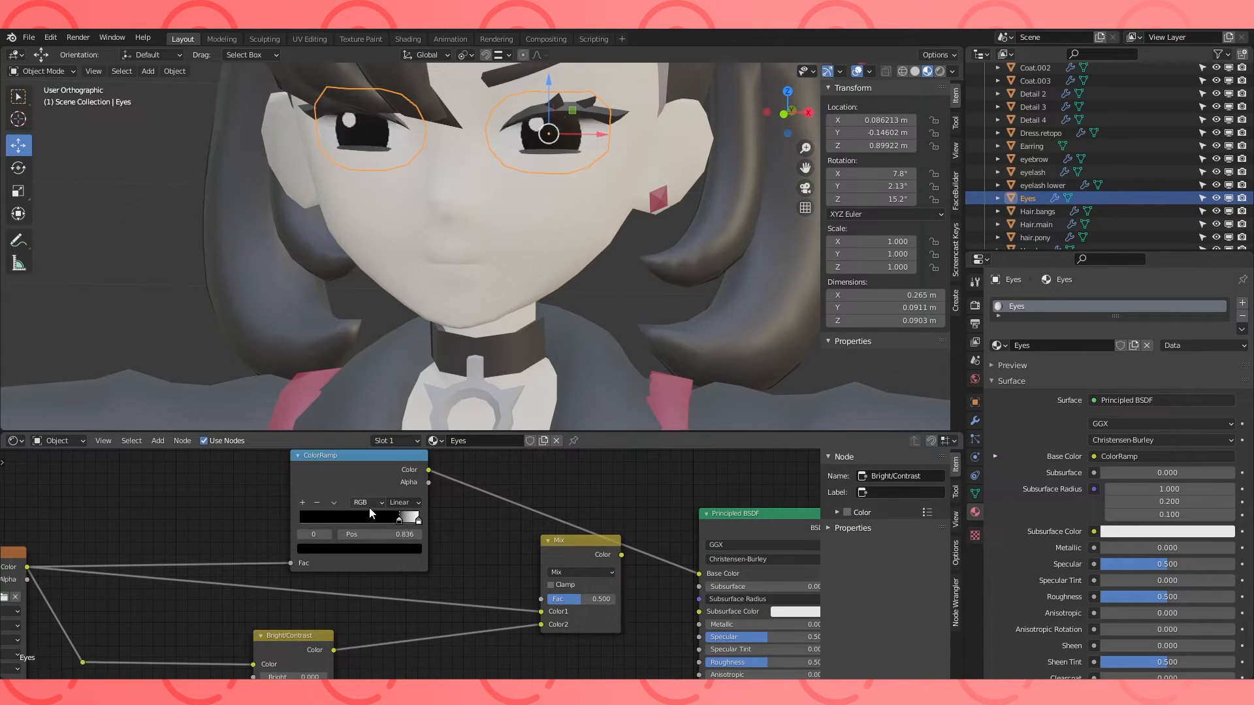
pyautogui.hotkey('ctrl', 'z')
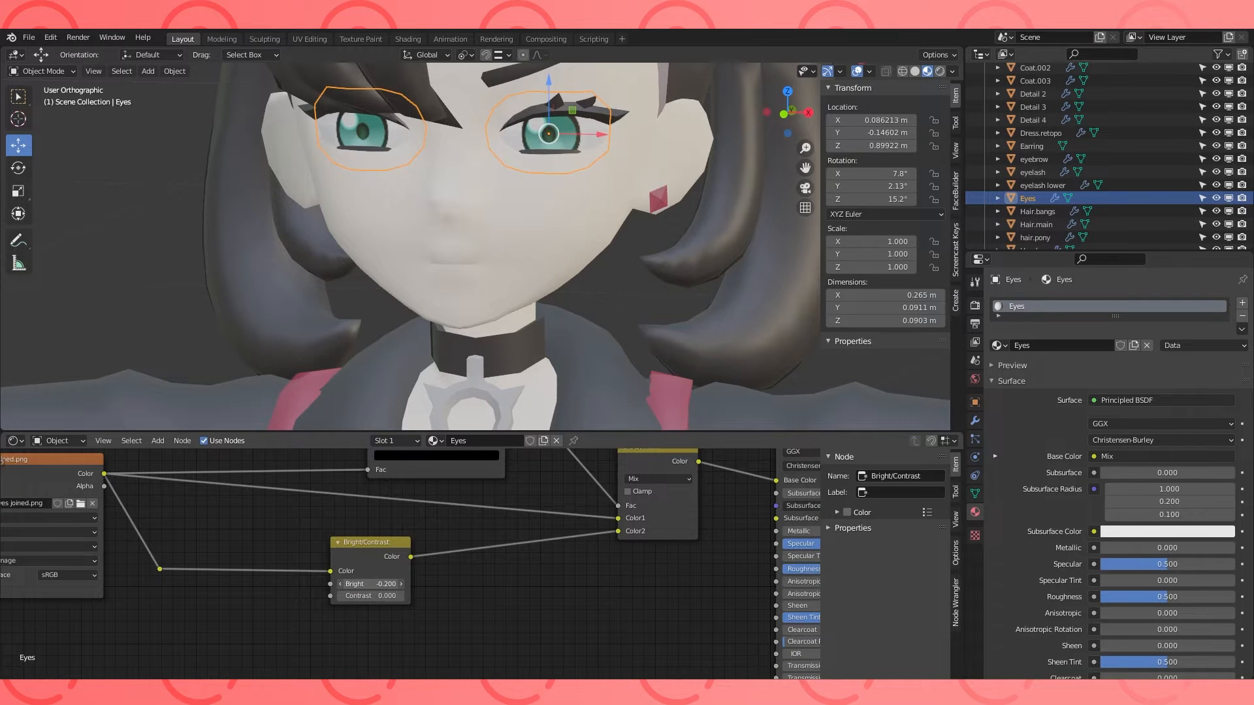
# Deselect the eyes, shrink the Shader Editor to enlarge the 3D viewport, and switch to the front view.
pyautogui.scroll(-6, 752, 219)
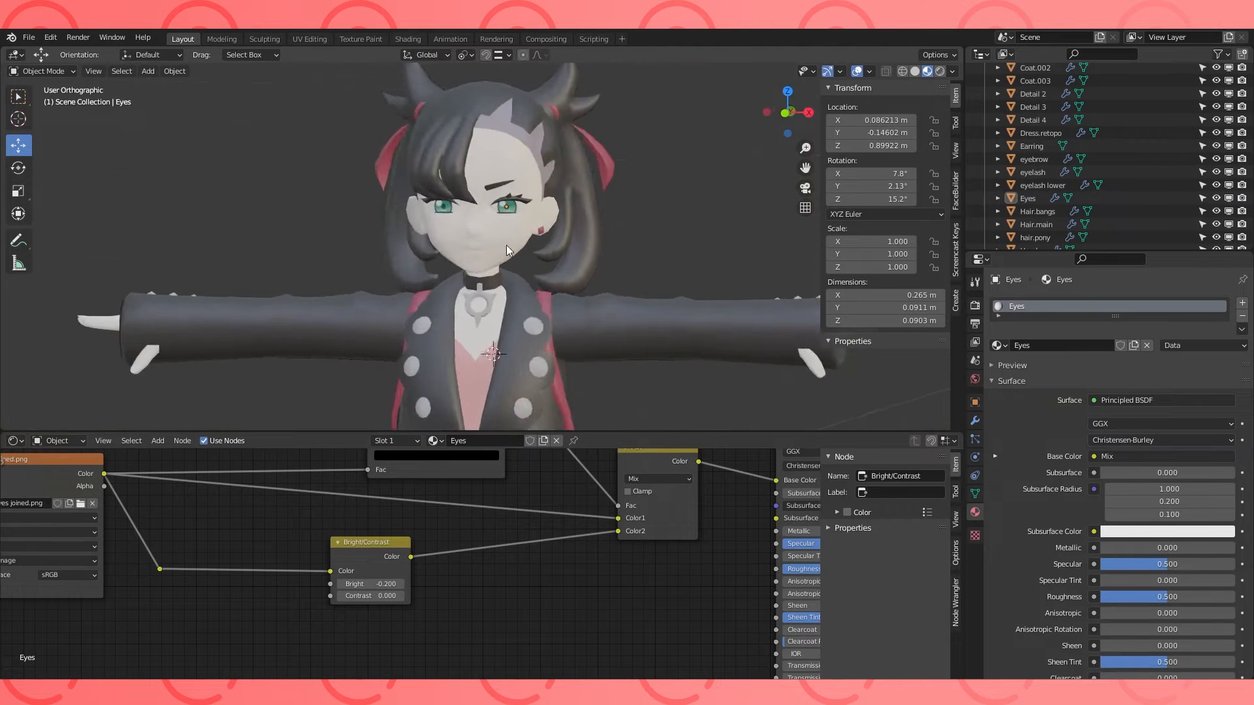
pyautogui.click(507, 245)
pyautogui.click(629, 209)
pyautogui.scroll(4, 629, 209)
pyautogui.scroll(-9, 597, 222)
pyautogui.moveTo(591, 431); pyautogui.dragTo(598, 583)
pyautogui.press('KP_1')
# Open Hair.main in Edit Mode, select all its geometry and switch to wireframe shading.
pyautogui.keyDown('shift'); pyautogui.moveTo(637, 480); pyautogui.dragTo(511, 398, button='middle'); pyautogui.keyUp('shift')
pyautogui.scroll(2, 556, 326)
pyautogui.click(558, 251)
pyautogui.scroll(2, 523, 211)
pyautogui.moveTo(512, 210); pyautogui.dragTo(591, 274, button='middle')
pyautogui.click(558, 284)
pyautogui.scroll(2, 569, 257)
pyautogui.press('Tab')
pyautogui.press('Tab')
pyautogui.click(591, 241)
pyautogui.press('Tab')
pyautogui.press('a')
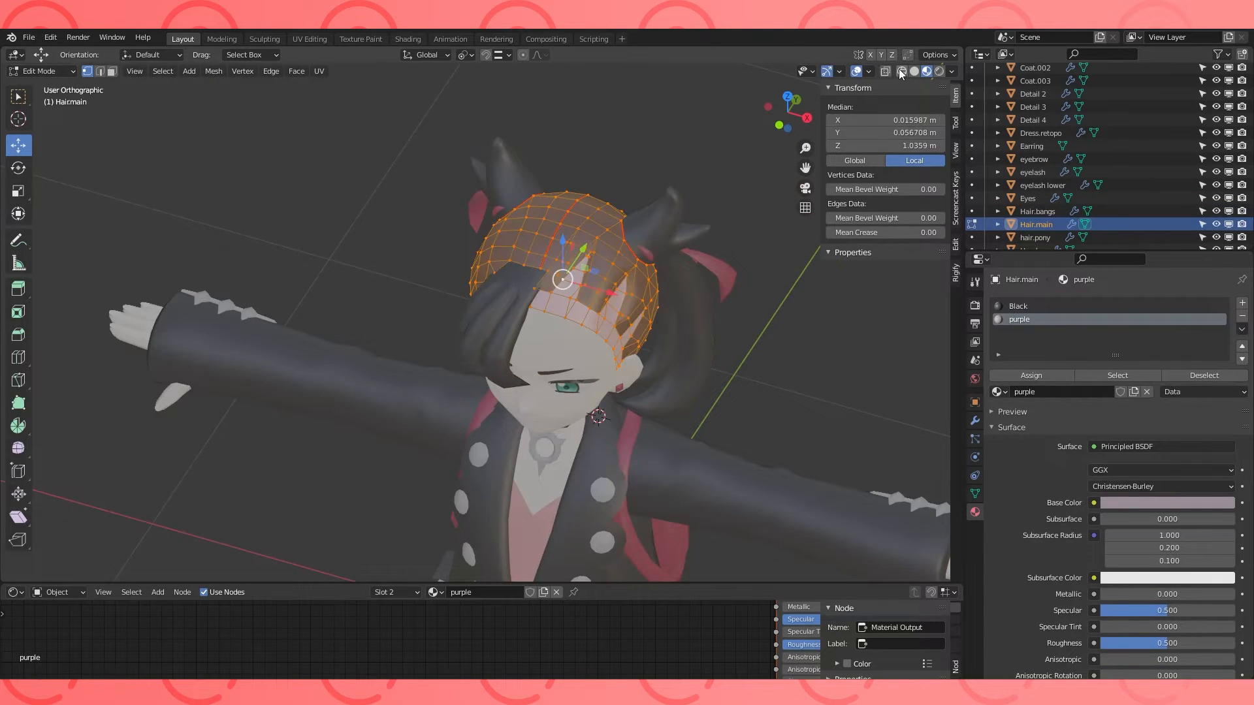
pyautogui.click(902, 69)
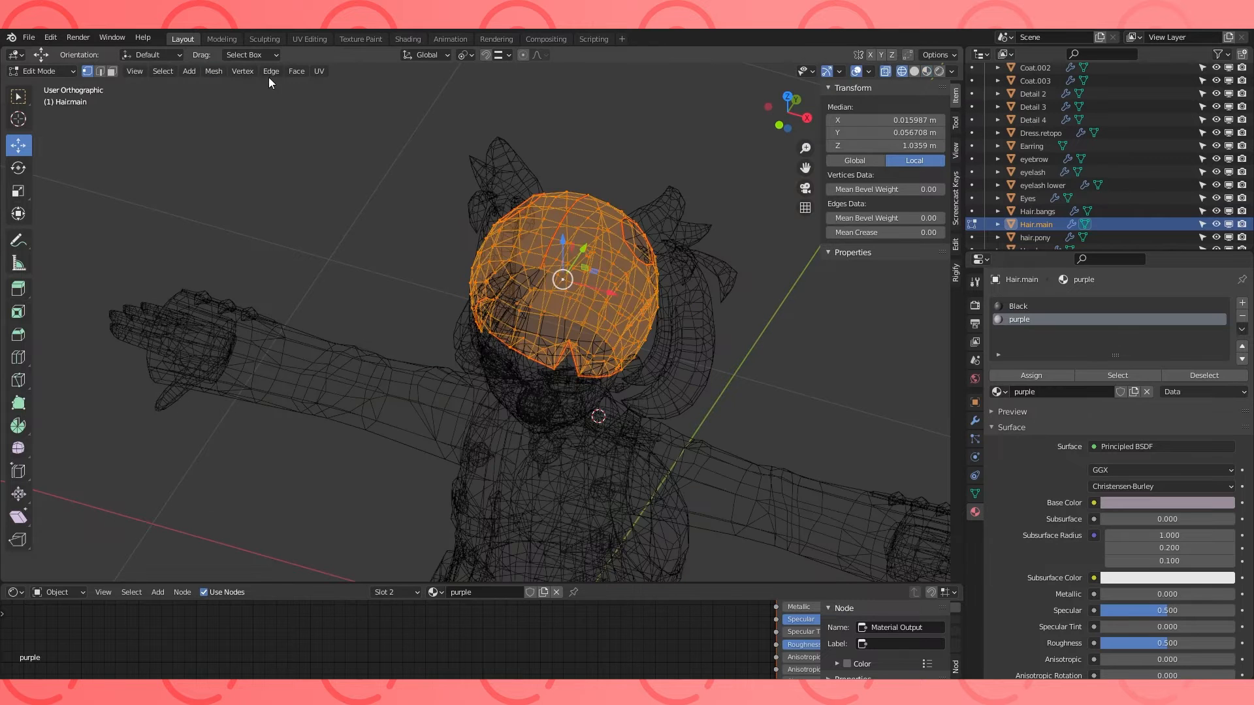
# Select Hair.main's boundary loop, mark those edges and return to Object Mode.
pyautogui.click(166, 73)
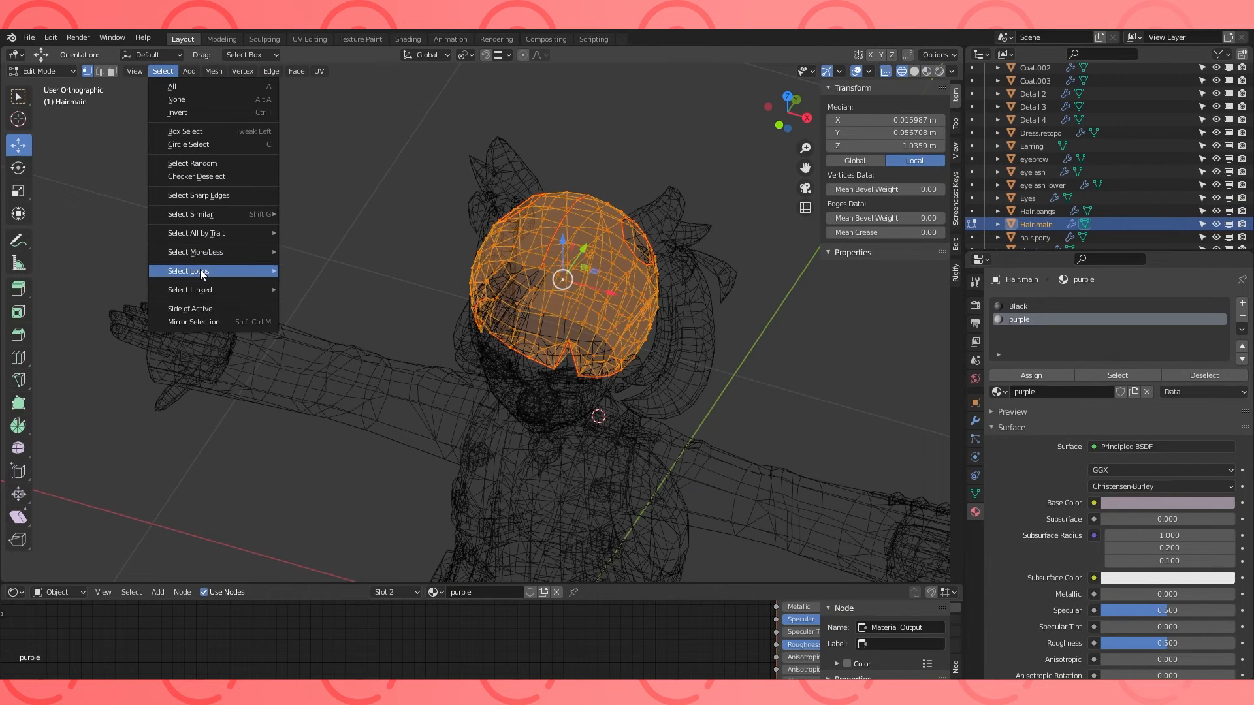
pyautogui.click(366, 318)
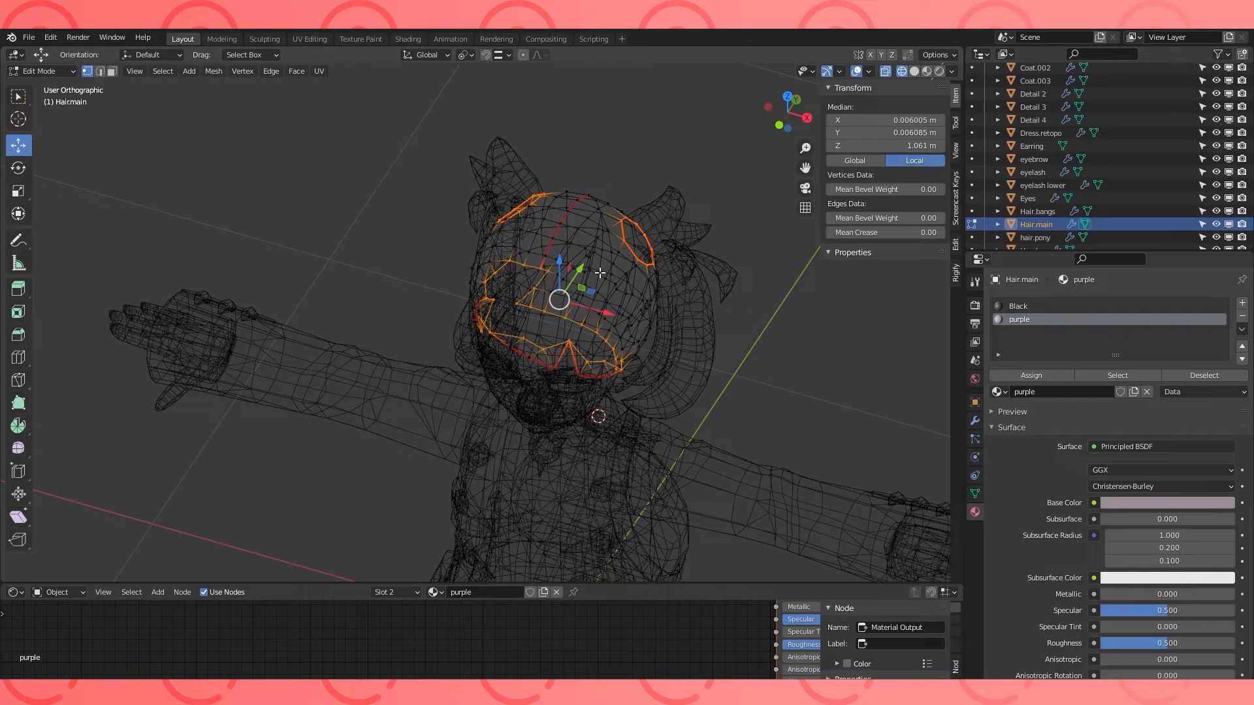
pyautogui.hotkey('ctrl', 'e')
pyautogui.click(579, 487)
pyautogui.moveTo(674, 300)
pyautogui.mouseDown(button='middle')
pyautogui.moveTo(762, 291)
pyautogui.moveTo(674, 294)
pyautogui.mouseUp(button='middle')
pyautogui.press('Tab')
# Open hair.pony in Edit Mode, select its boundary loop and mark those edges.
pyautogui.click(674, 218)
pyautogui.press('Tab')
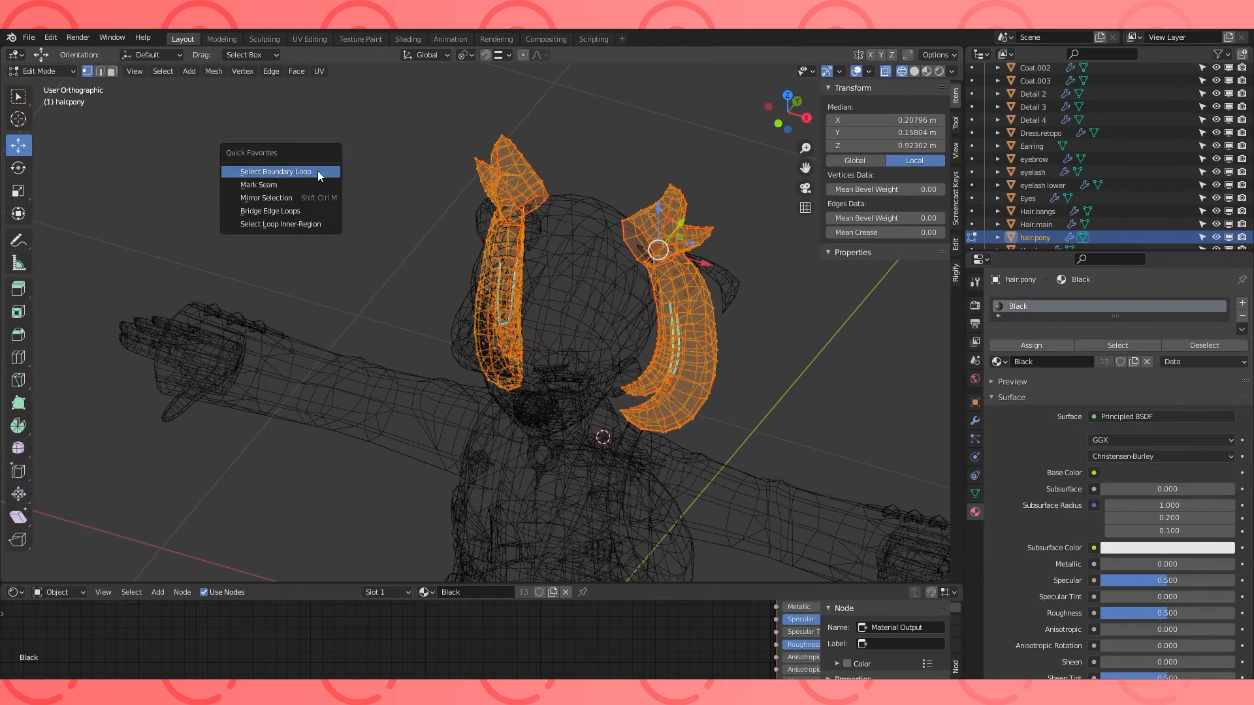
pyautogui.click(317, 171)
pyautogui.hotkey('ctrl', 'e')
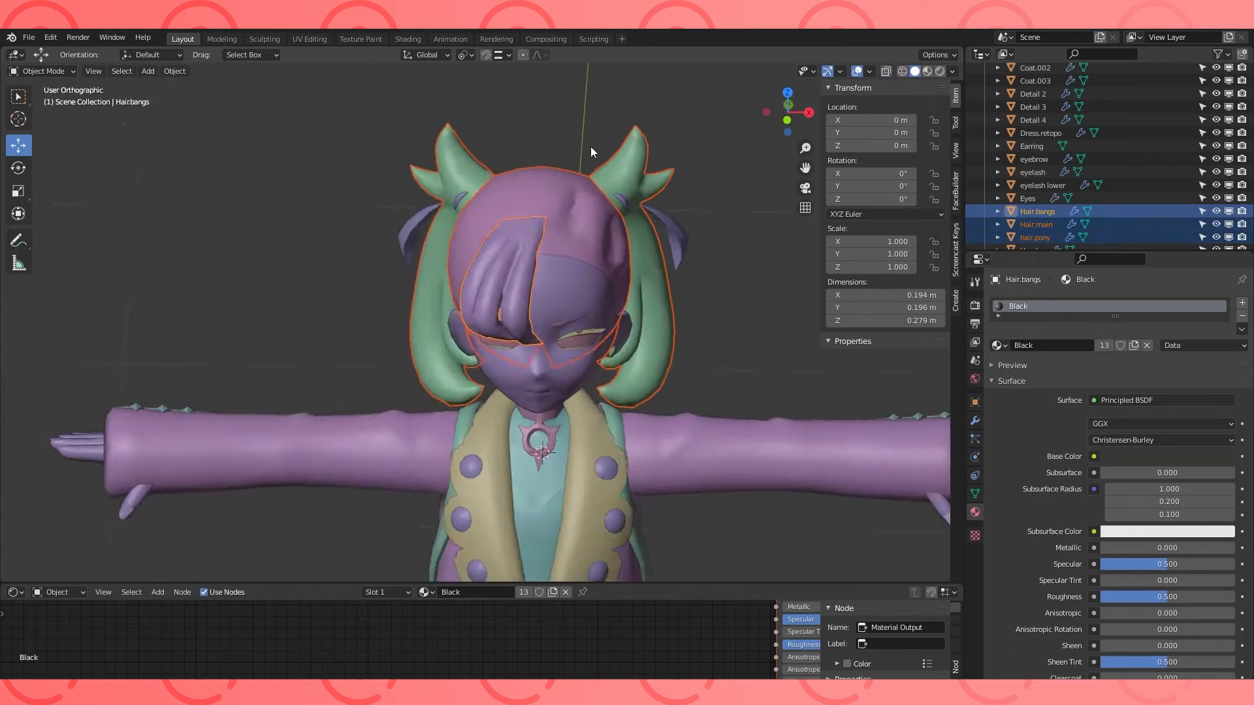
# Select the ribbons object and show its modifiers.
pyautogui.moveTo(589, 151); pyautogui.dragTo(498, 284, button='middle')
pyautogui.scroll(-4, 498, 285)
pyautogui.click(497, 284)
pyautogui.scroll(3, 522, 274)
pyautogui.click(622, 244)
pyautogui.moveTo(621, 243); pyautogui.dragTo(331, 93, button='middle')
pyautogui.click(975, 421)
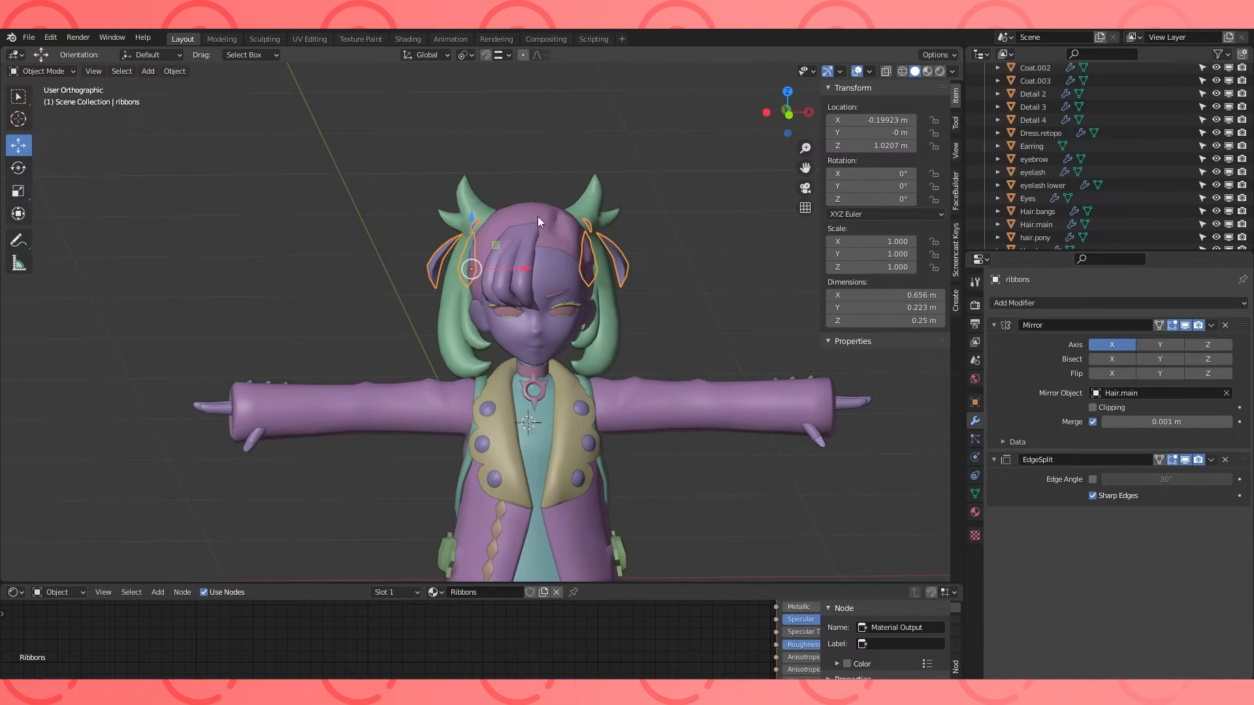
# Move the ribbons object's origin onto the ribbon geometry.
pyautogui.moveTo(511, 195); pyautogui.dragTo(497, 216, button='middle')
pyautogui.click(174, 71)
pyautogui.moveTo(204, 99)
pyautogui.click(349, 128)
# Apply the Mirror modifiers of hair.pony and the ribbons.
pyautogui.click(465, 219)
pyautogui.click(543, 274)
pyautogui.moveTo(544, 273); pyautogui.dragTo(539, 297, button='middle')
pyautogui.click(595, 217)
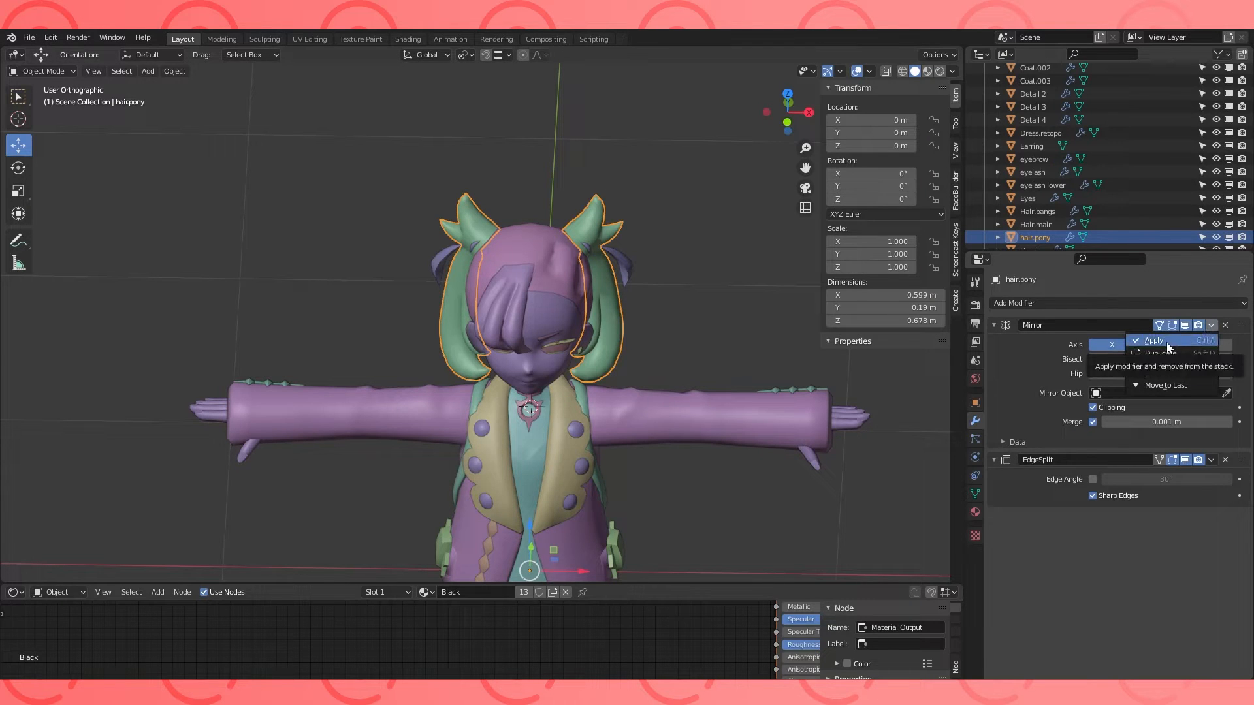
pyautogui.click(1152, 342)
pyautogui.click(627, 256)
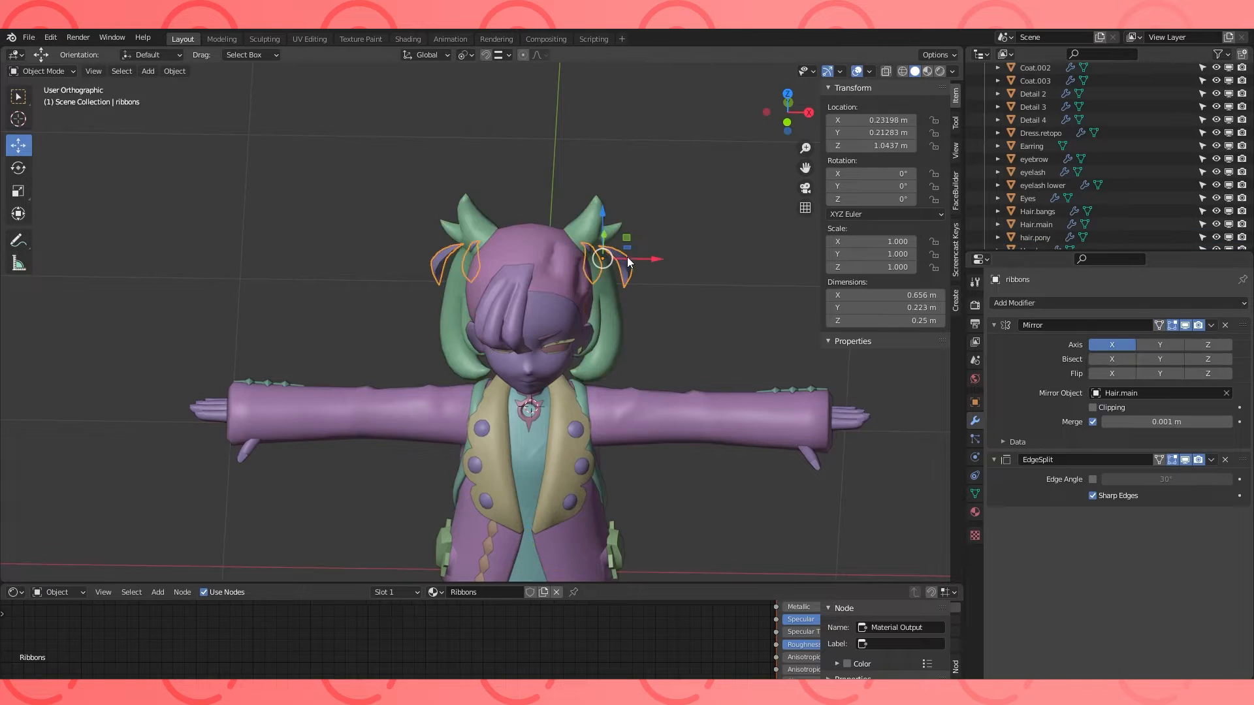
pyautogui.click(1167, 342)
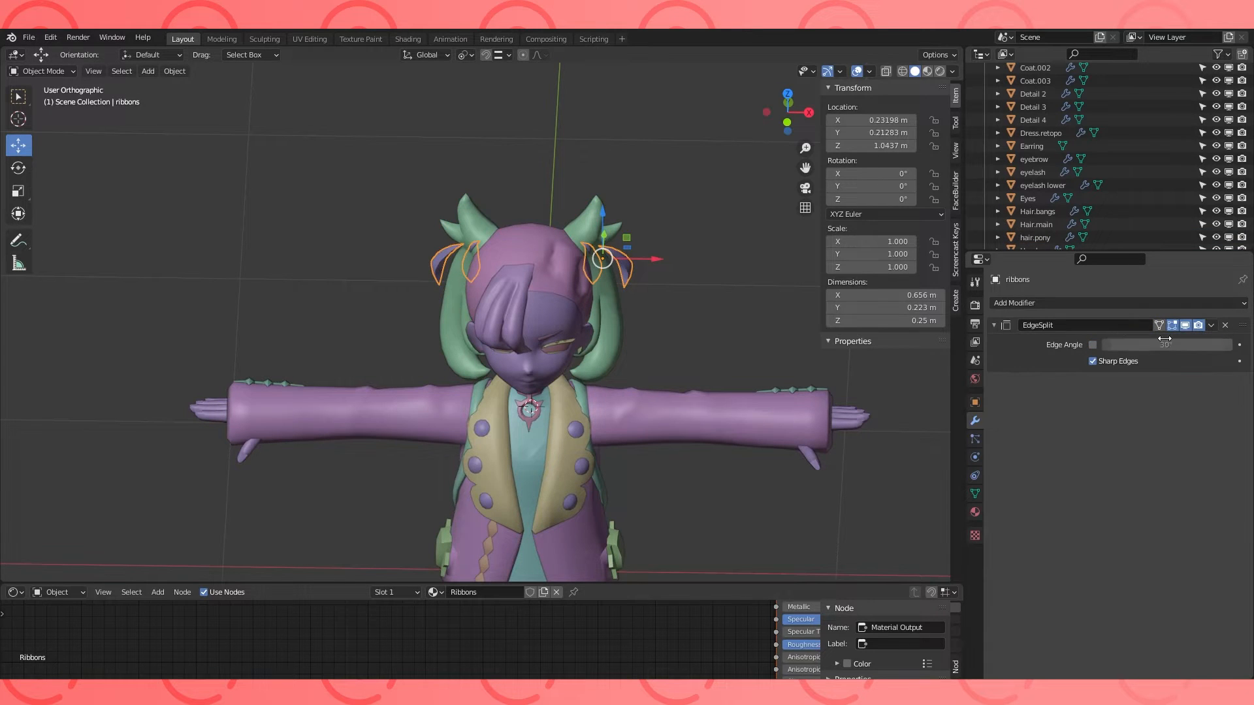
# Join Hair.main, hair.pony and the ribbons into Hair.bangs, and check the result in material preview.
pyautogui.click(595, 229)
pyautogui.click(518, 269)
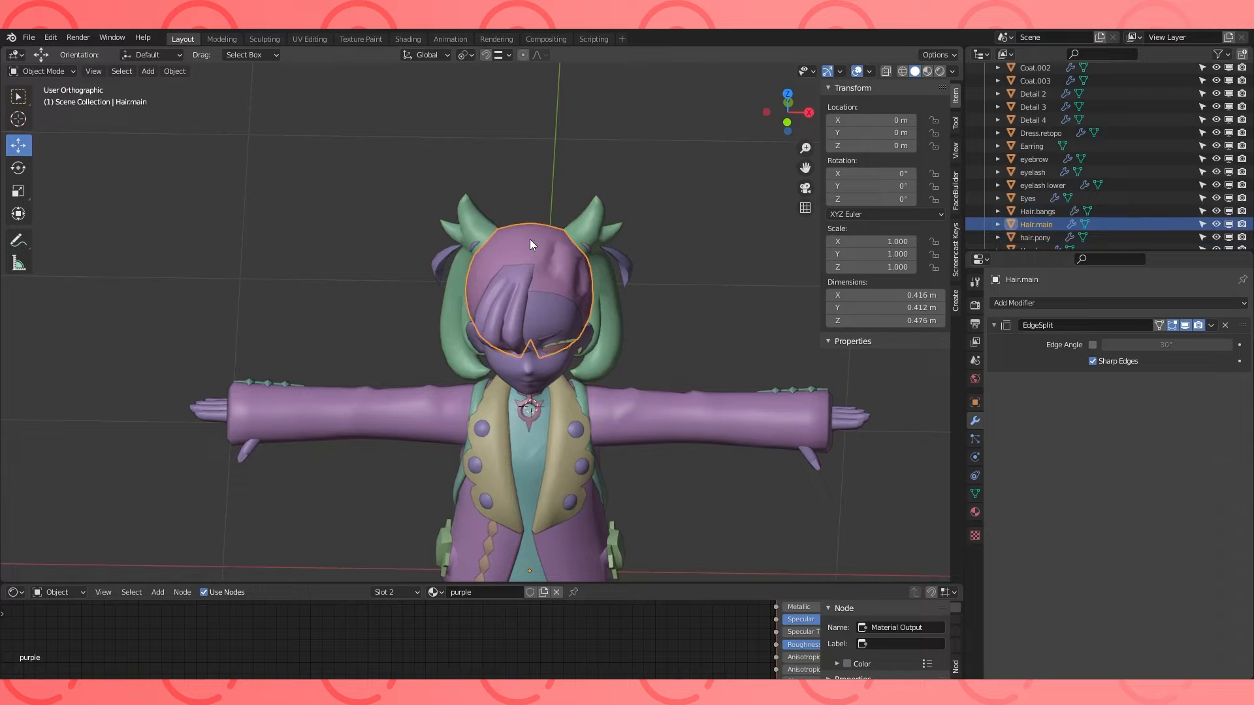
pyautogui.keyDown('shift'); pyautogui.click(619, 245); pyautogui.keyUp('shift')
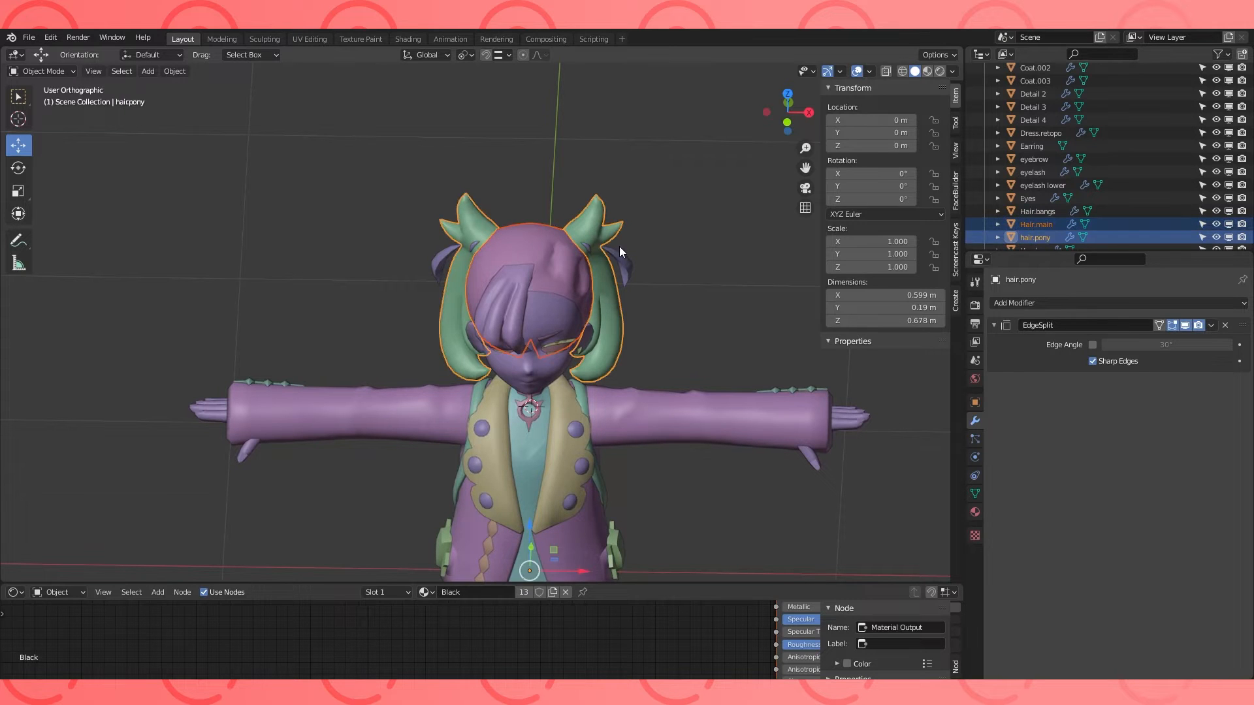
pyautogui.keyDown('shift'); pyautogui.click(515, 268); pyautogui.keyUp('shift')
pyautogui.hotkey('ctrl', 'j')
pyautogui.moveTo(611, 196)
pyautogui.mouseDown(button='middle')
pyautogui.moveTo(679, 177)
pyautogui.moveTo(656, 169)
pyautogui.moveTo(567, 238)
pyautogui.mouseUp(button='middle')
pyautogui.click(929, 72)
pyautogui.click(915, 71)
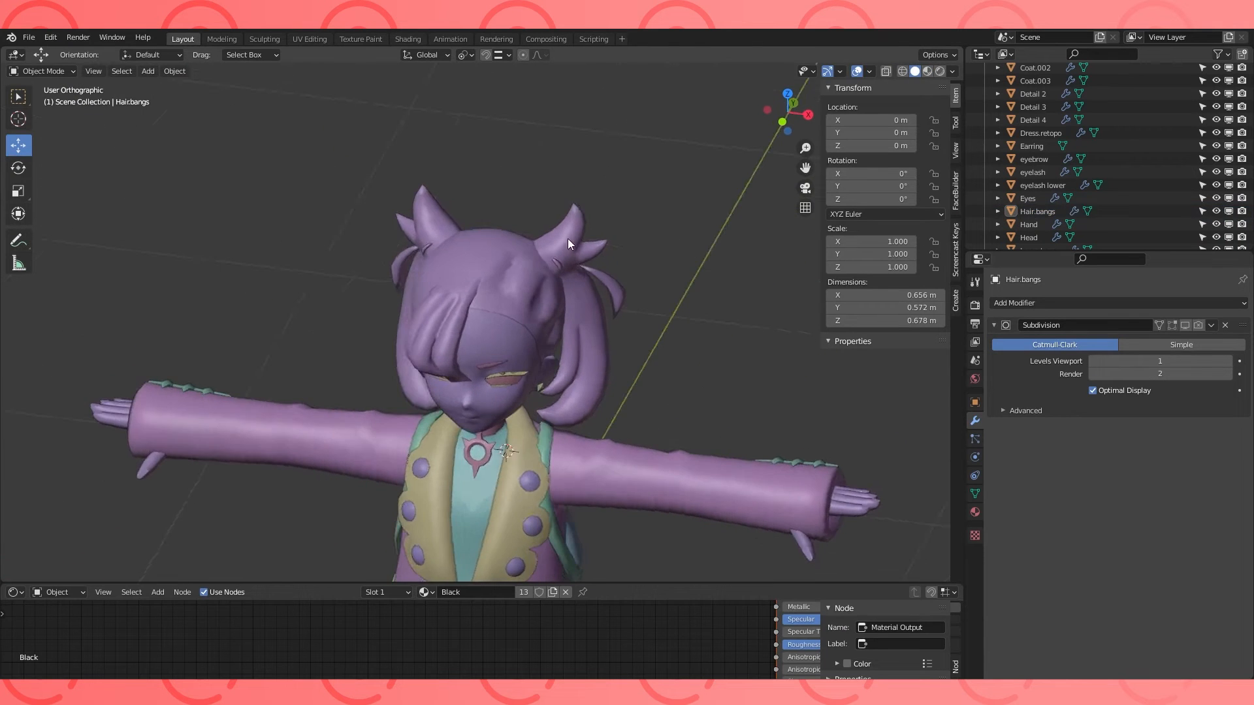
# In Edit Mode, select linked geometry of the joined hair and merge its vertices by distance.
pyautogui.press('Tab')
pyautogui.press('a')
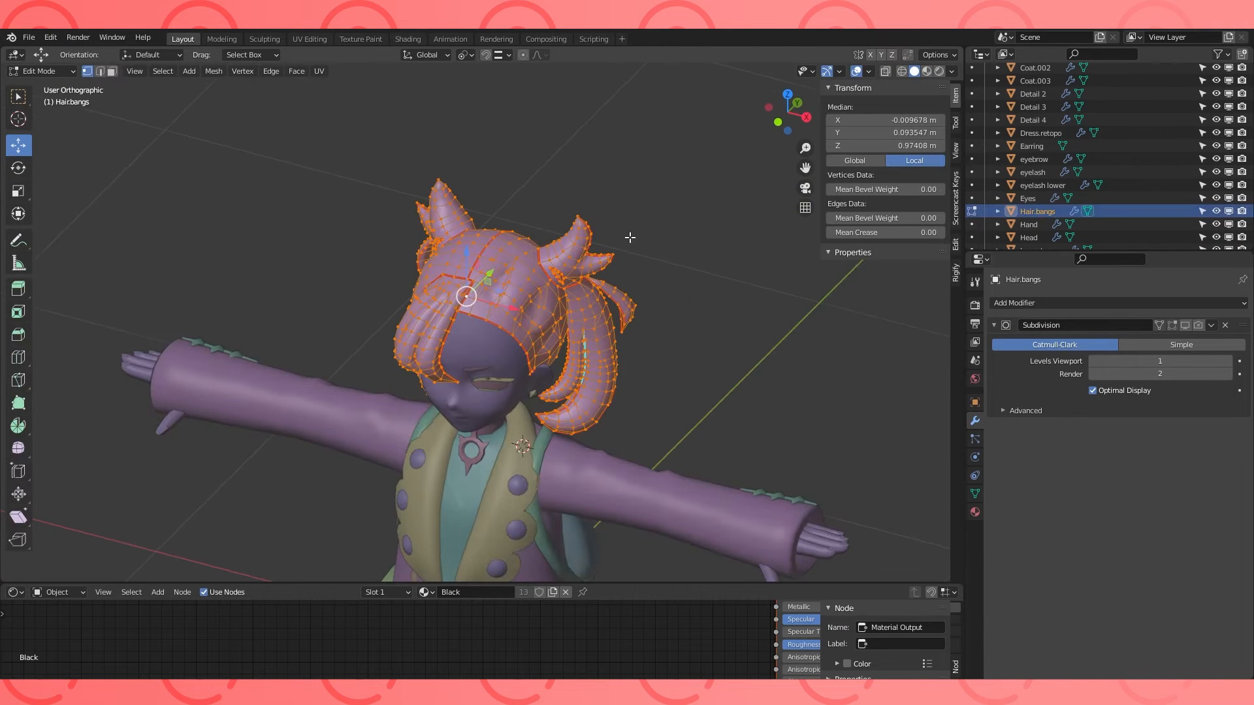
pyautogui.click(575, 243)
pyautogui.hotkey('ctrl', 'l')
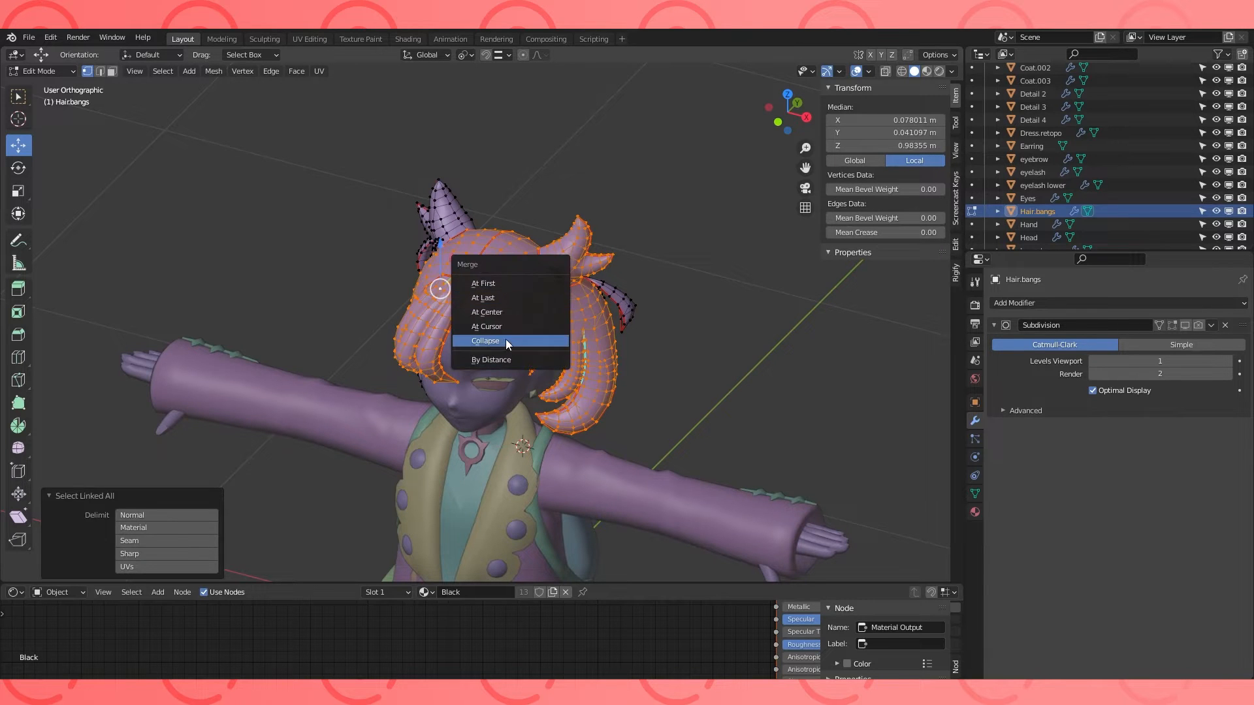
pyautogui.click(504, 359)
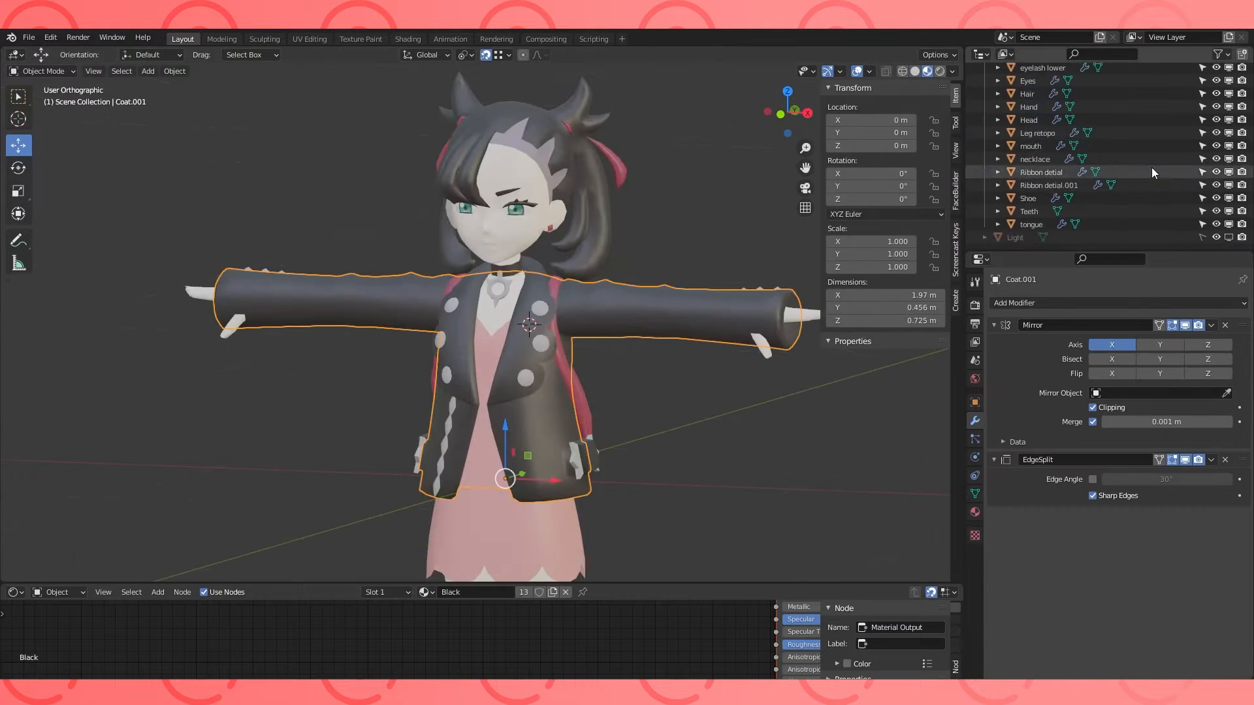
# Select the boundary loops of Coat.001 and Coat.002 in Edit Mode and mark those edges.
pyautogui.click(1041, 146)
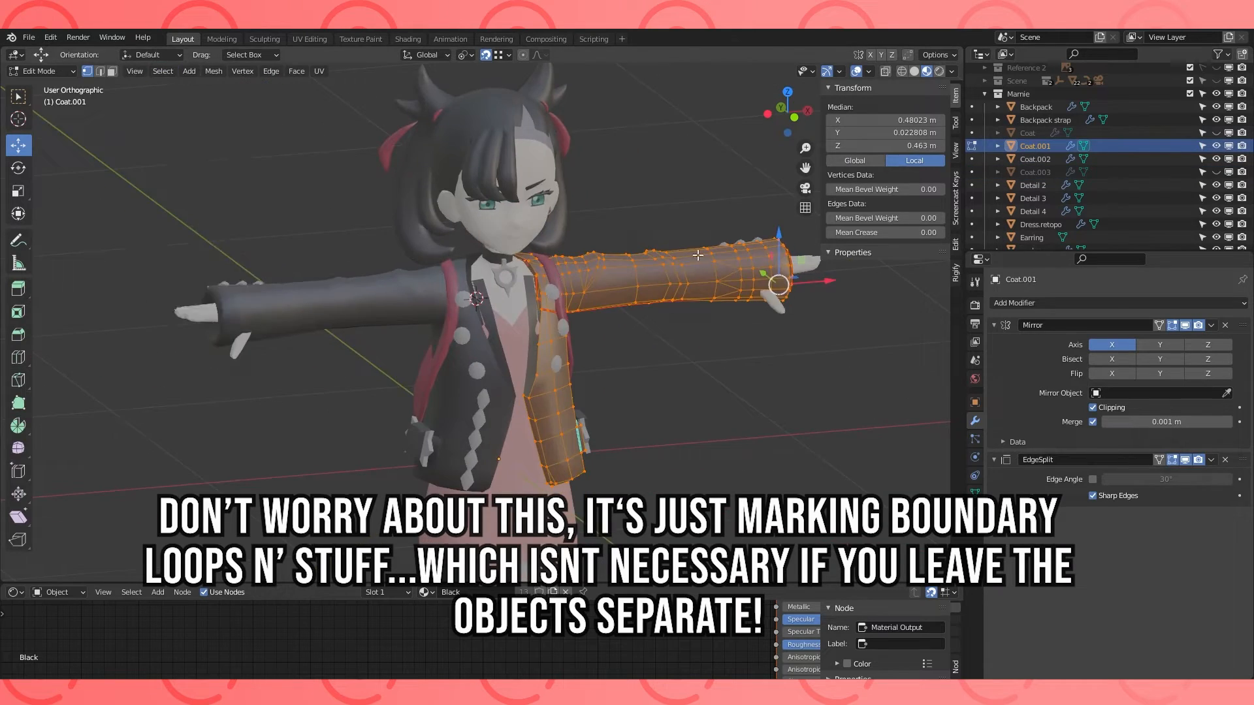
pyautogui.hotkey('ctrl', 'e')
pyautogui.click(627, 275)
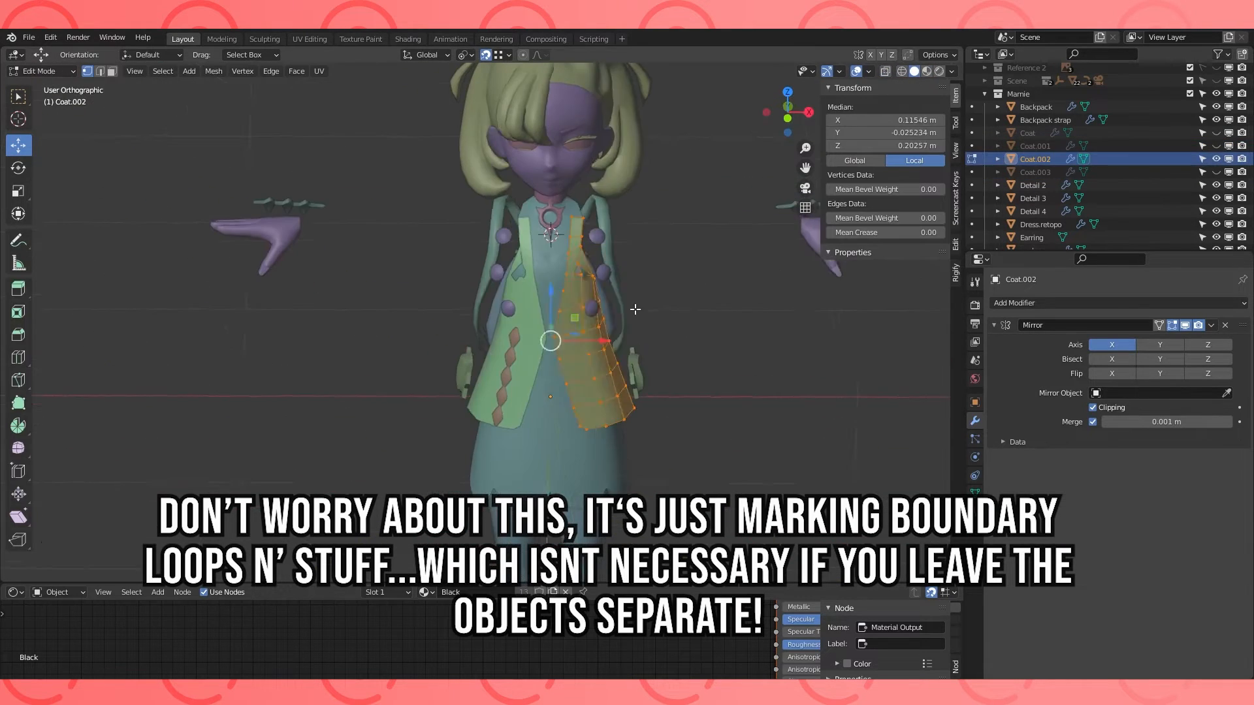
pyautogui.hotkey('ctrl', 'e')
pyautogui.click(685, 300)
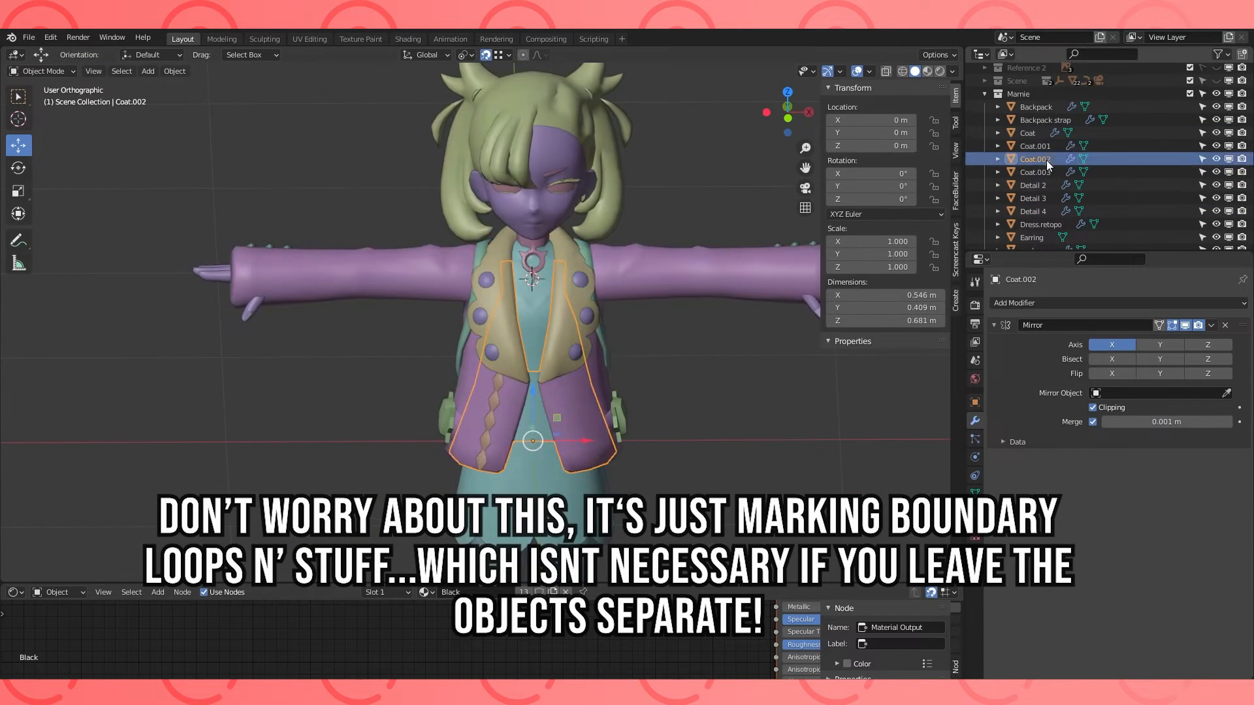
# Select the coat objects together and join them into Coat.003.
pyautogui.keyDown('shift'); pyautogui.click(1039, 146); pyautogui.keyUp('shift')
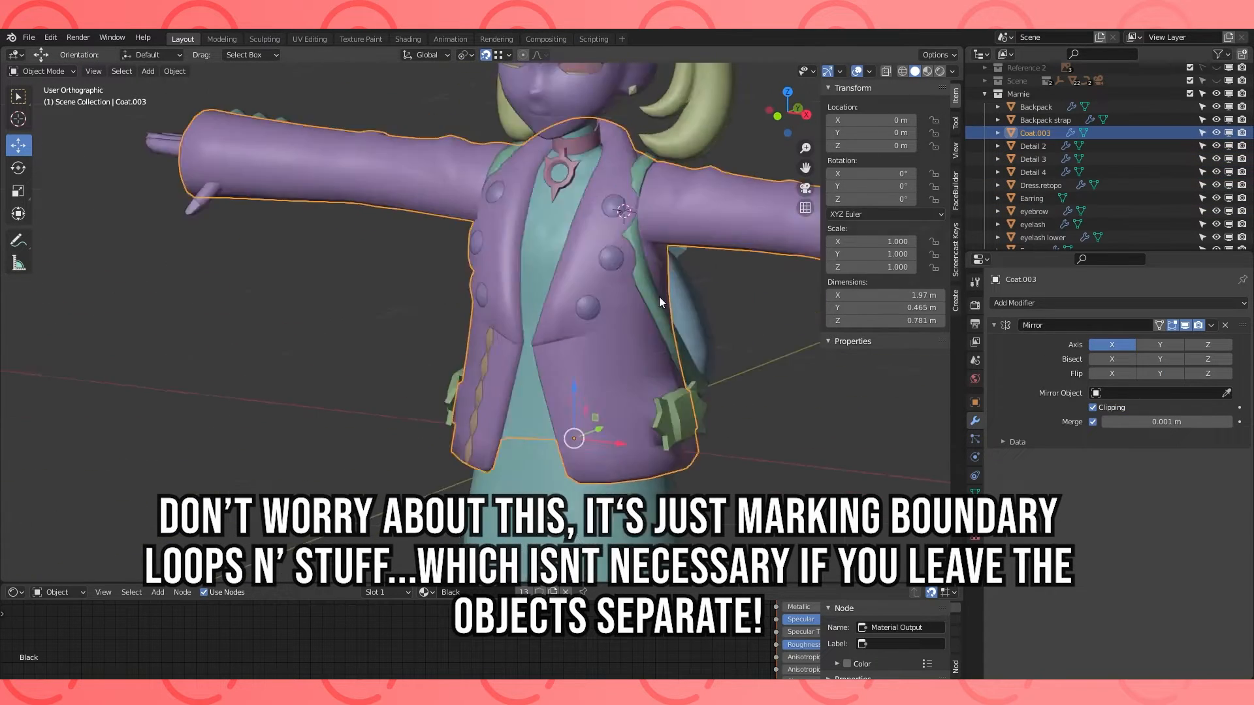
# Merge the vertices of Coat.003 by distance and add an Edge Split modifier that uses only sharp edges.
pyautogui.click(630, 269)
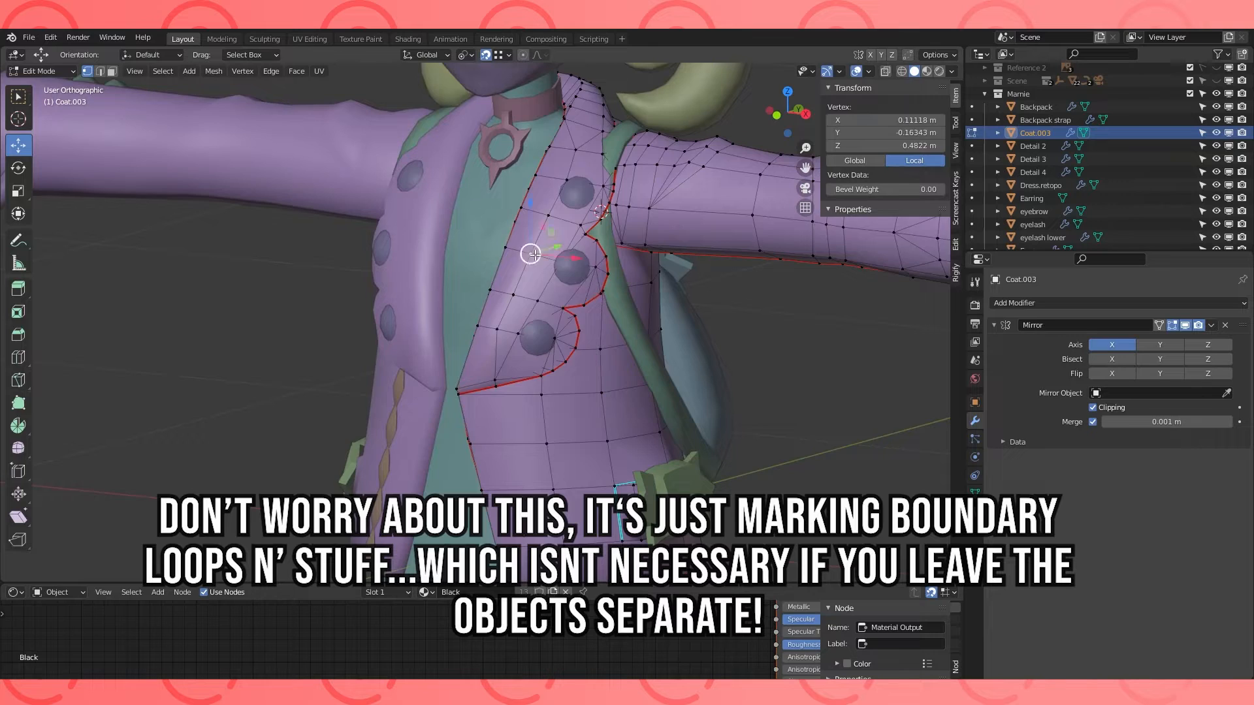
pyautogui.click(554, 259)
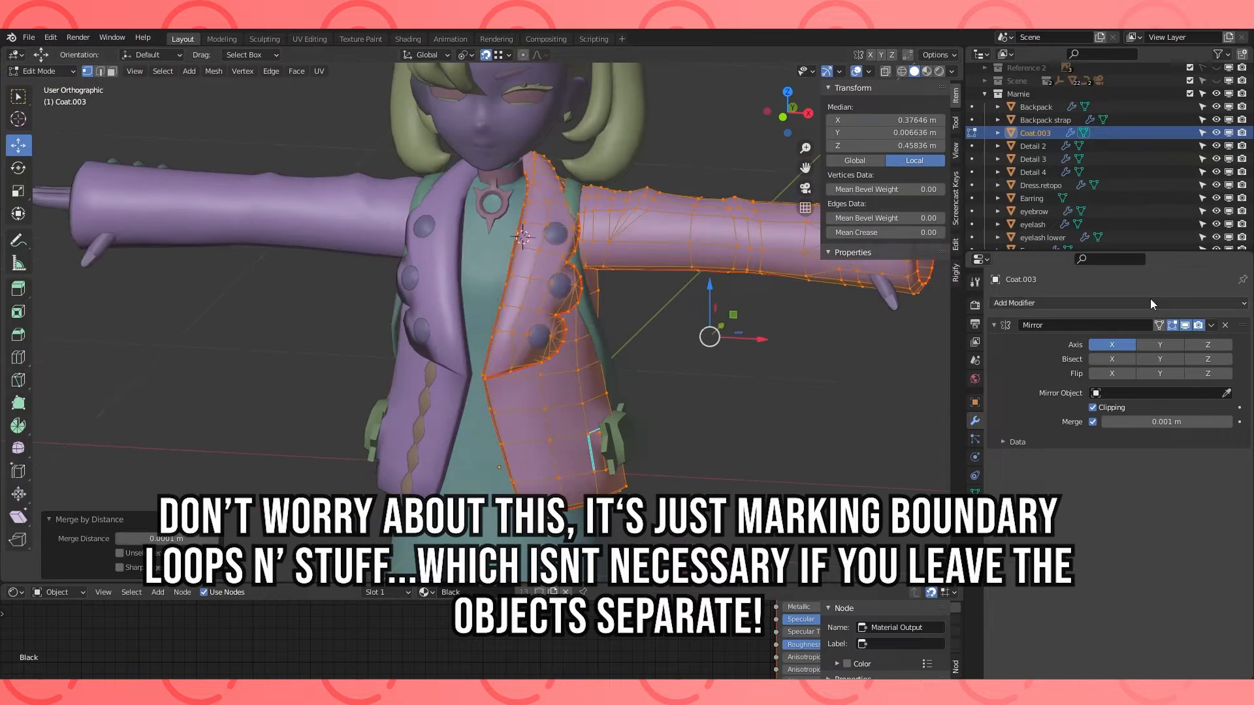
pyautogui.click(1119, 303)
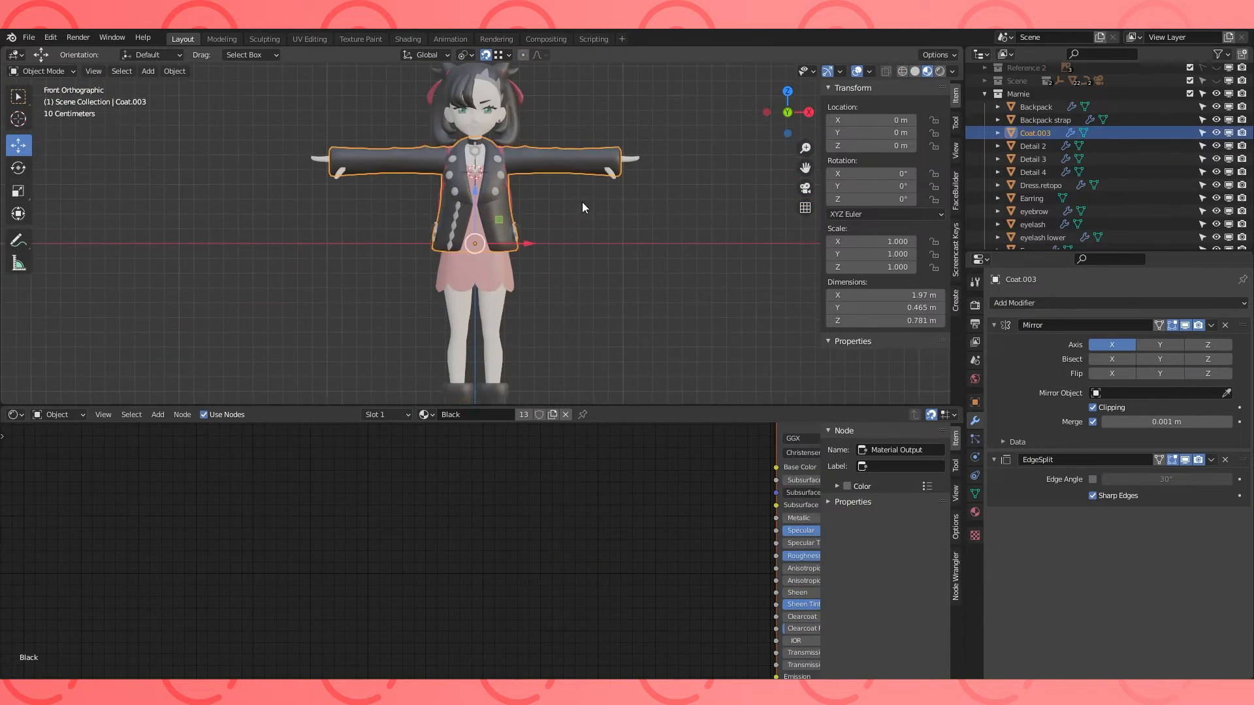
# Open the joined hair in Edit Mode and turn the node area into a UV Editor.
pyautogui.click(485, 130)
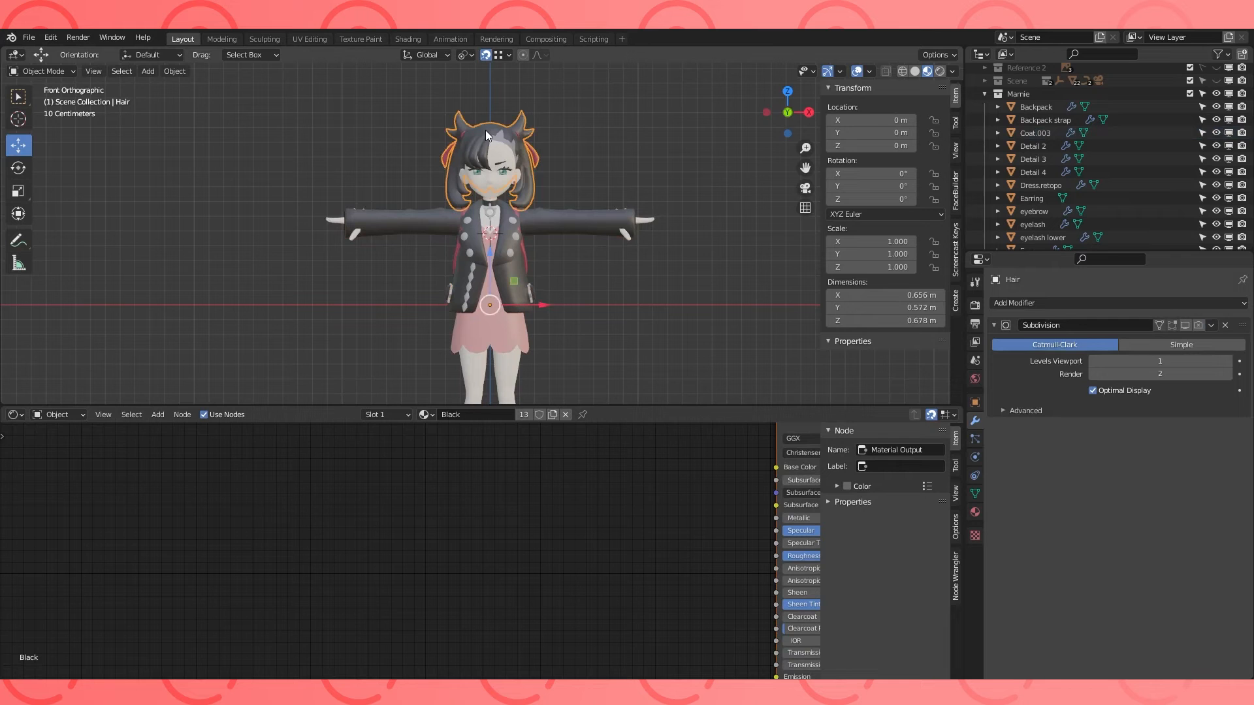
pyautogui.press('Tab')
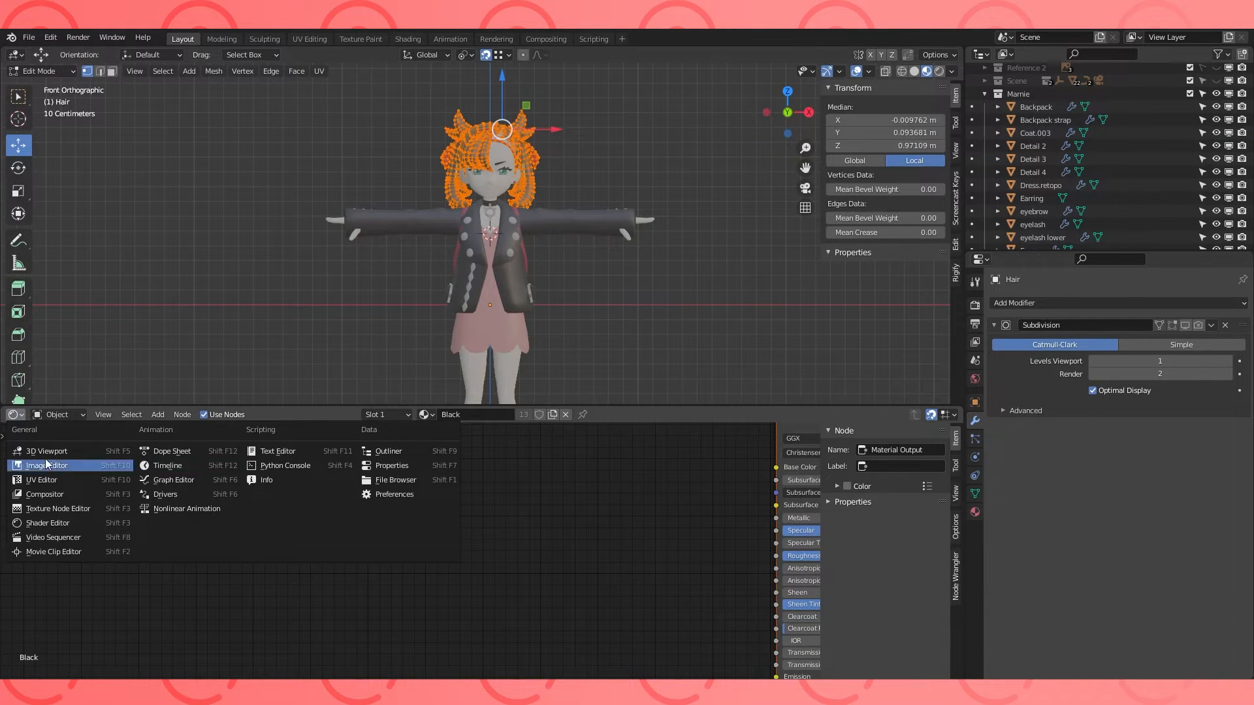
pyautogui.click(47, 482)
# Select the linked ribbon pieces in the hair mesh, separate them into their own object and name it Ribbons.
pyautogui.scroll(-3, 483, 532)
pyautogui.moveTo(617, 143); pyautogui.dragTo(550, 165, button='middle')
pyautogui.scroll(4, 503, 157)
pyautogui.moveTo(657, 156); pyautogui.dragTo(725, 245, button='middle')
pyautogui.click(431, 250)
pyautogui.keyDown('shift'); pyautogui.click(401, 245); pyautogui.keyUp('shift')
pyautogui.scroll(3, 419, 251)
pyautogui.keyDown('shift'); pyautogui.click(449, 150); pyautogui.keyUp('shift')
pyautogui.hotkey('ctrl', 'l')
pyautogui.keyDown('shift'); pyautogui.click(473, 241); pyautogui.keyUp('shift')
pyautogui.keyDown('shift'); pyautogui.click(733, 246); pyautogui.keyUp('shift')
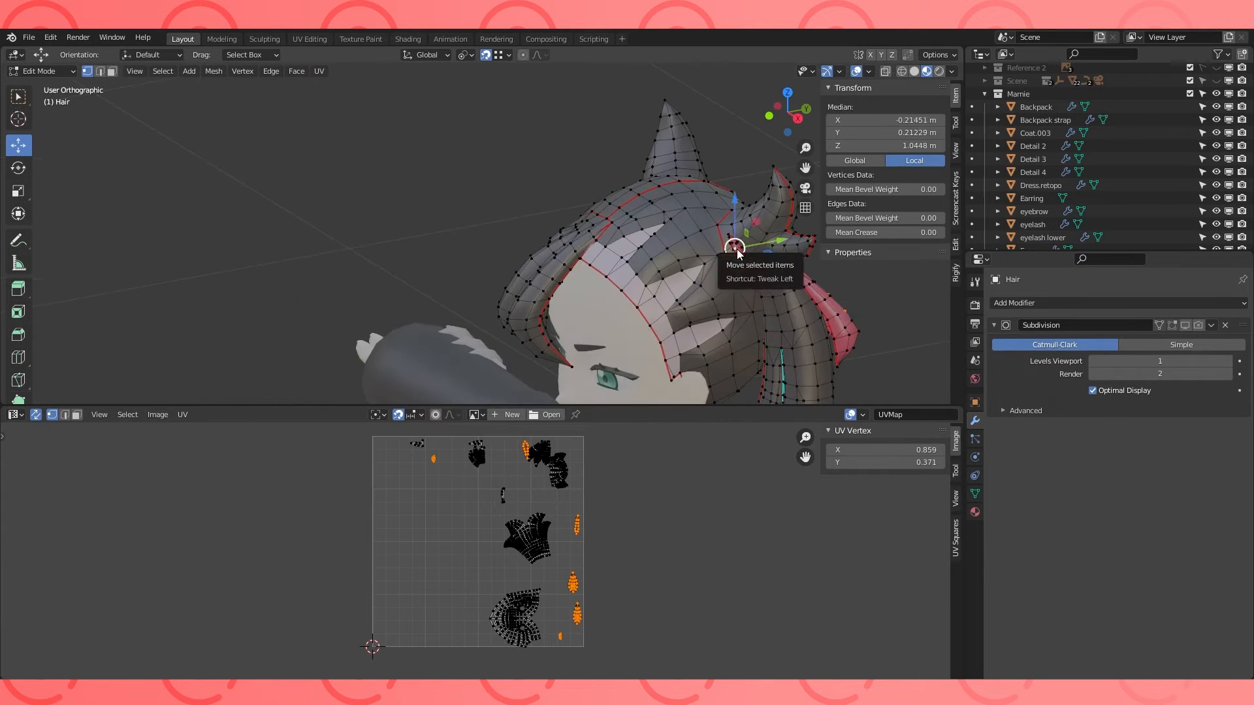
pyautogui.press('Tab')
pyautogui.scroll(-5, 1078, 195)
pyautogui.doubleClick(1034, 148)
# Select all of the remaining hair geometry in Edit Mode and unwrap it.
pyautogui.press('Tab')
pyautogui.moveTo(753, 263); pyautogui.dragTo(705, 297, button='middle')
pyautogui.press('Tab')
pyautogui.scroll(-3, 734, 305)
pyautogui.click(625, 188)
pyautogui.press('Tab')
pyautogui.press('a')
pyautogui.press('u')
pyautogui.click(508, 517)
pyautogui.scroll(1, 612, 530)
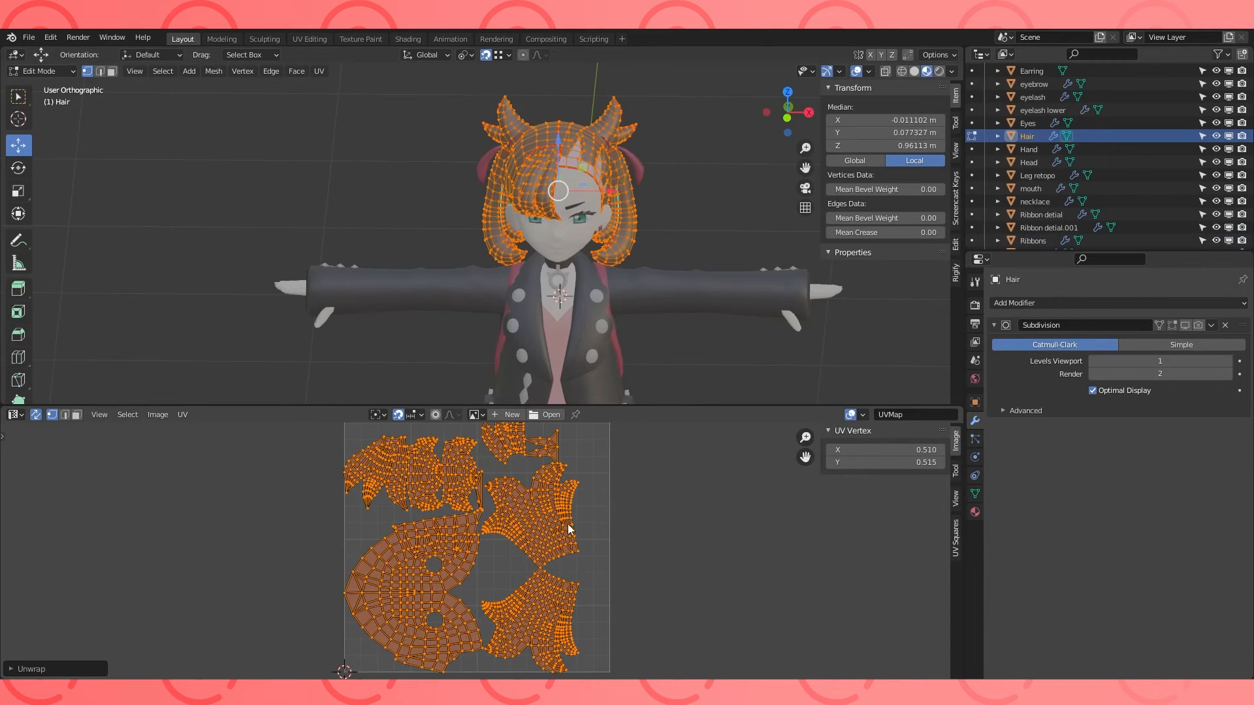
# Use face selection to pick the two ponytail UV islands and move them outside the UV square.
pyautogui.click(554, 519)
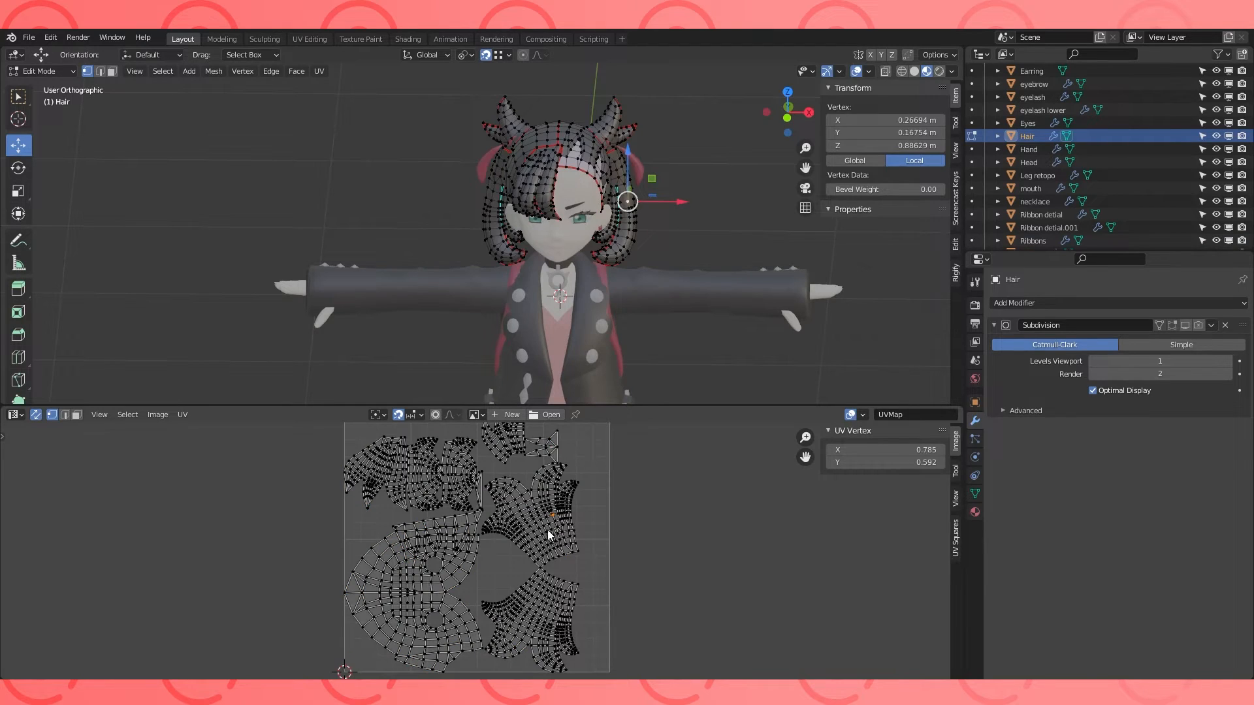
pyautogui.hotkey('ctrl', 'l')
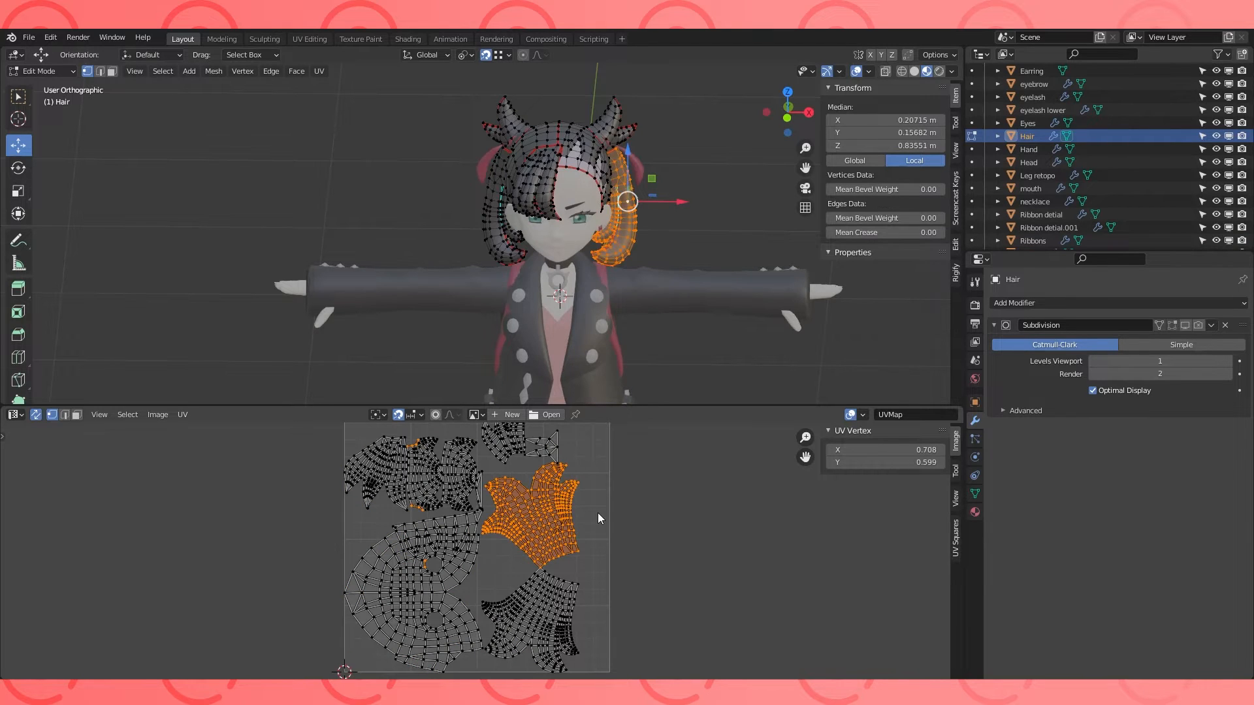
pyautogui.click(76, 415)
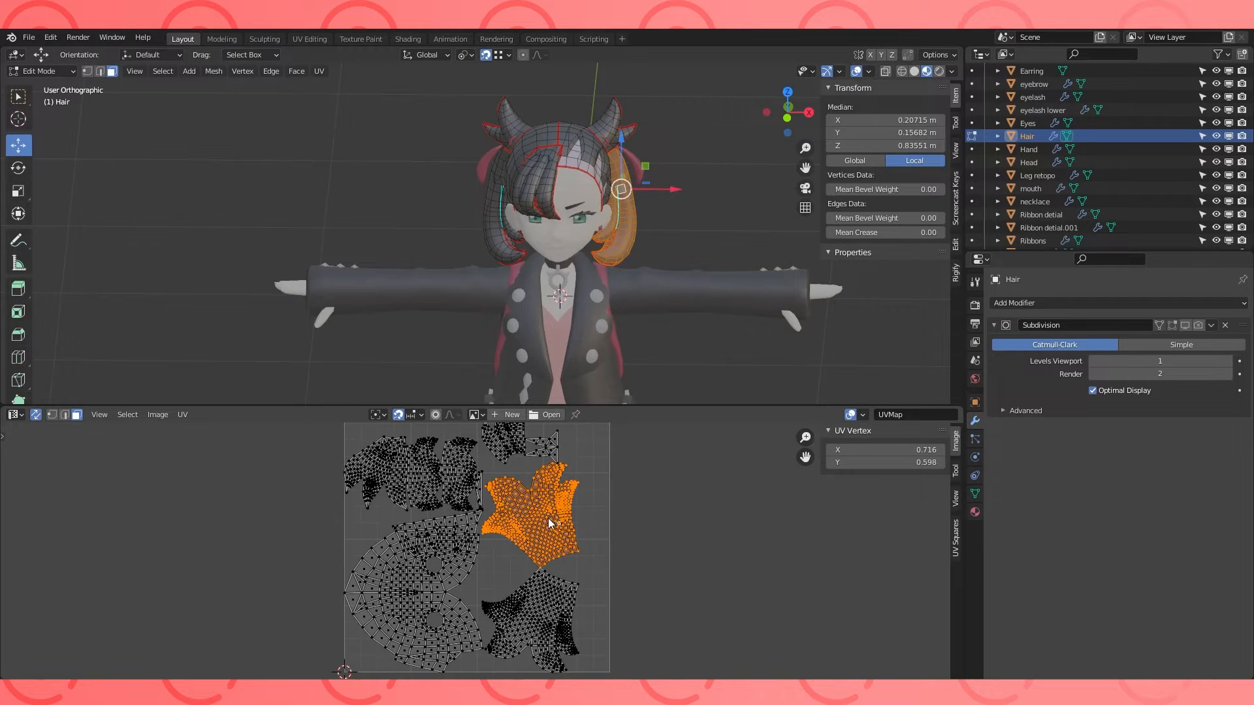
pyautogui.press('g')
pyautogui.click(697, 520)
pyautogui.click(555, 624)
pyautogui.hotkey('ctrl', 'l')
pyautogui.press('g')
pyautogui.click(836, 610)
# Move the two horn islands into the upper corners of the UV square and place the small islands below them.
pyautogui.click(418, 486)
pyautogui.hotkey('ctrl', 'l')
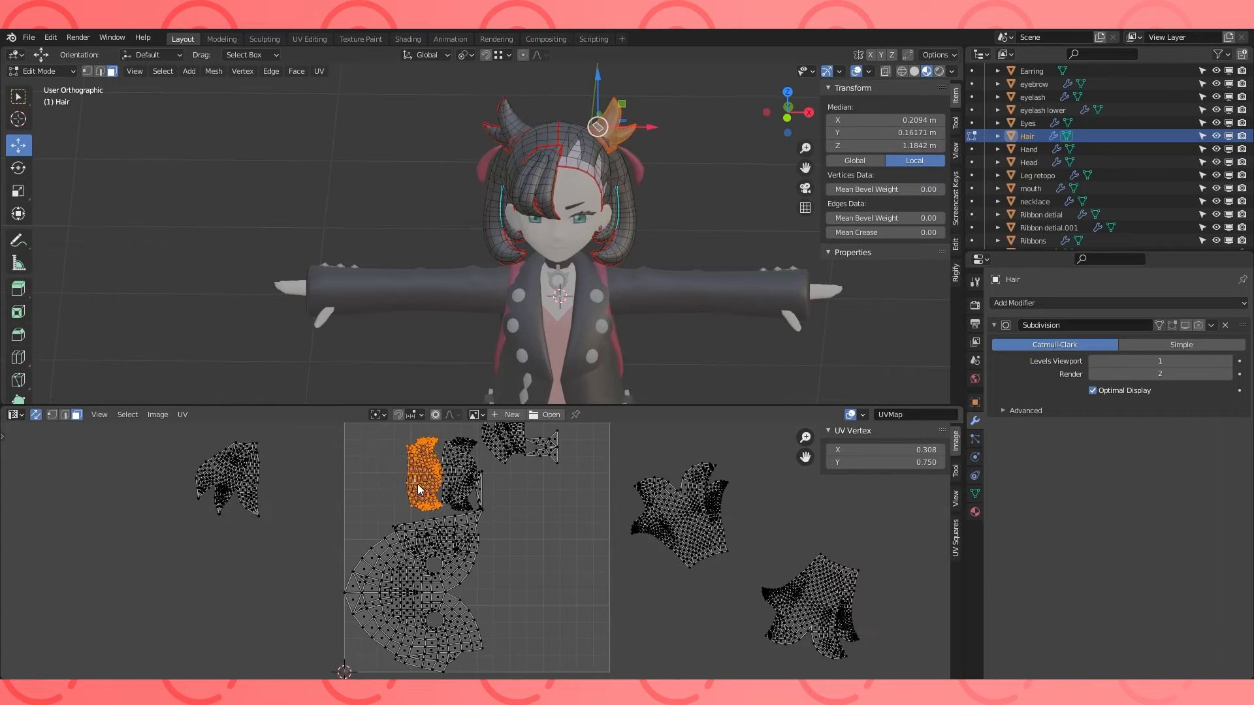
pyautogui.moveTo(418, 486); pyautogui.dragTo(421, 506, button='middle')
pyautogui.press('g')
pyautogui.click(363, 478)
pyautogui.click(456, 502)
pyautogui.hotkey('ctrl', 'l')
pyautogui.press('g')
pyautogui.click(588, 476)
pyautogui.click(502, 455)
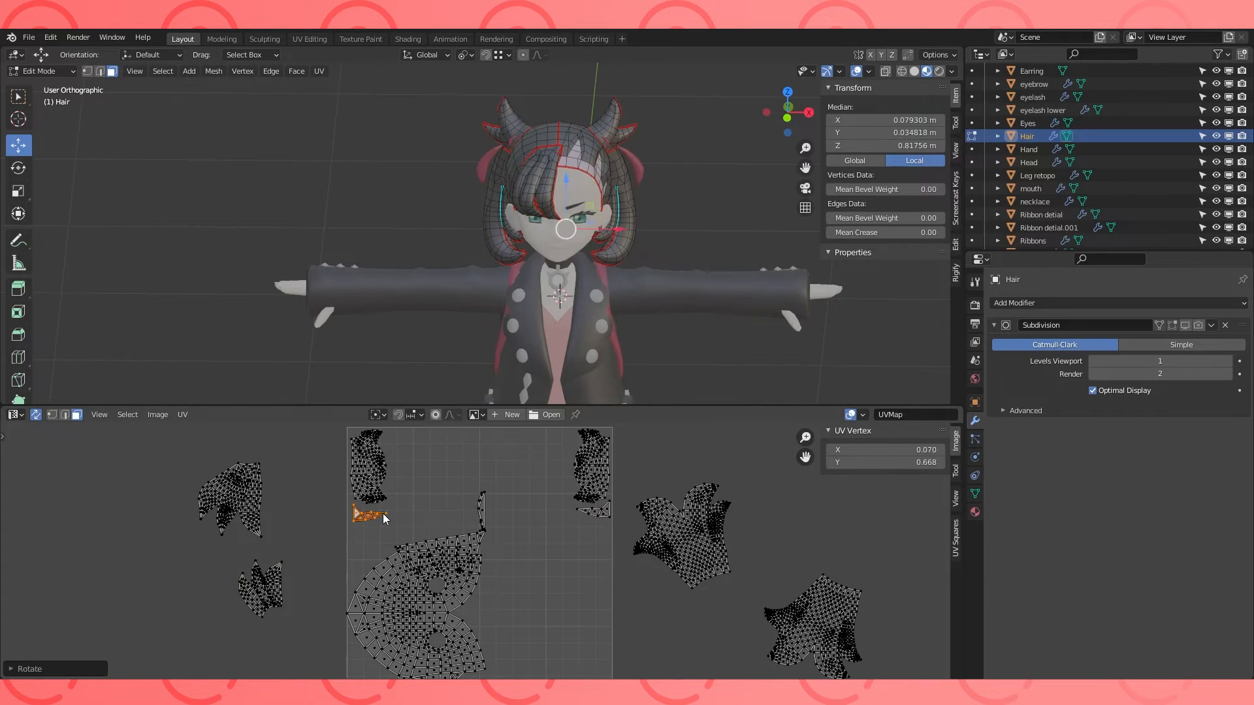
pyautogui.press('Return')
# Rotate the main hair island upright, centre it in the UV square, and scale the narrow strip island beside it.
pyautogui.moveTo(588, 228); pyautogui.dragTo(523, 232, button='middle')
pyautogui.click(482, 513)
pyautogui.scroll(-3, 468, 542)
pyautogui.click(467, 567)
pyautogui.hotkey('ctrl', 'l')
pyautogui.press('r')
pyautogui.press('g')
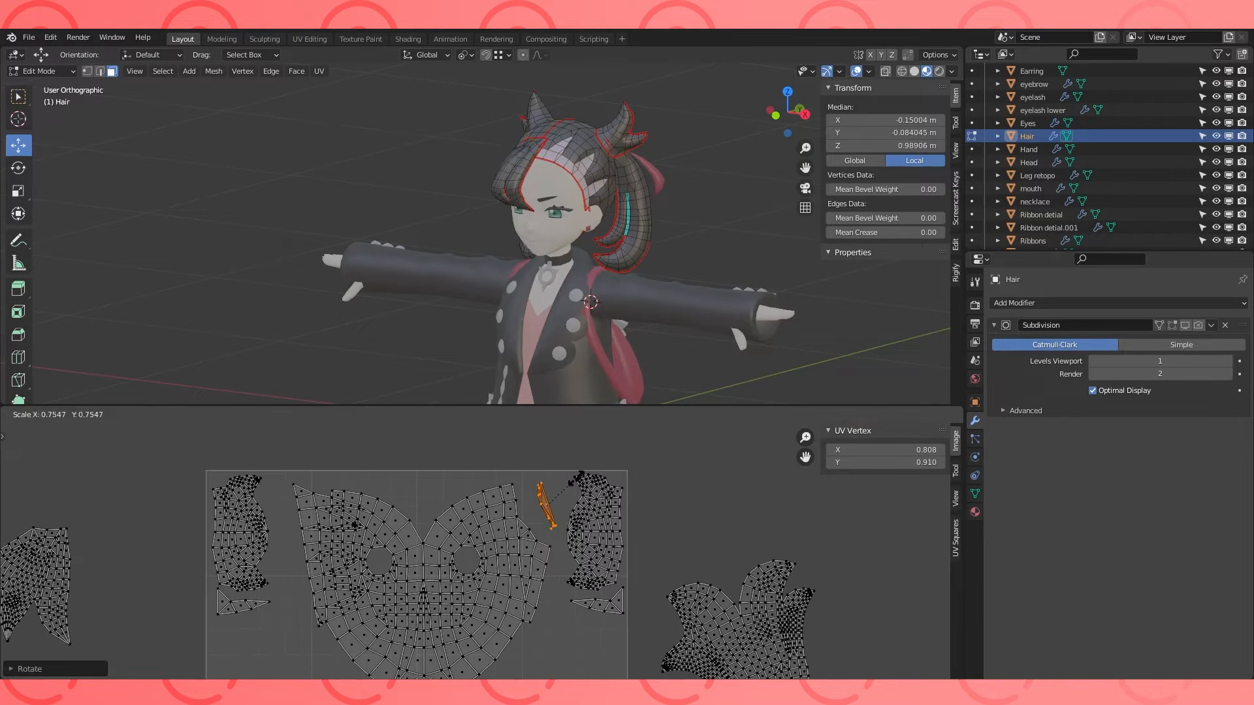
pyautogui.click(577, 479)
pyautogui.click(462, 518)
pyautogui.hotkey('ctrl', 'l')
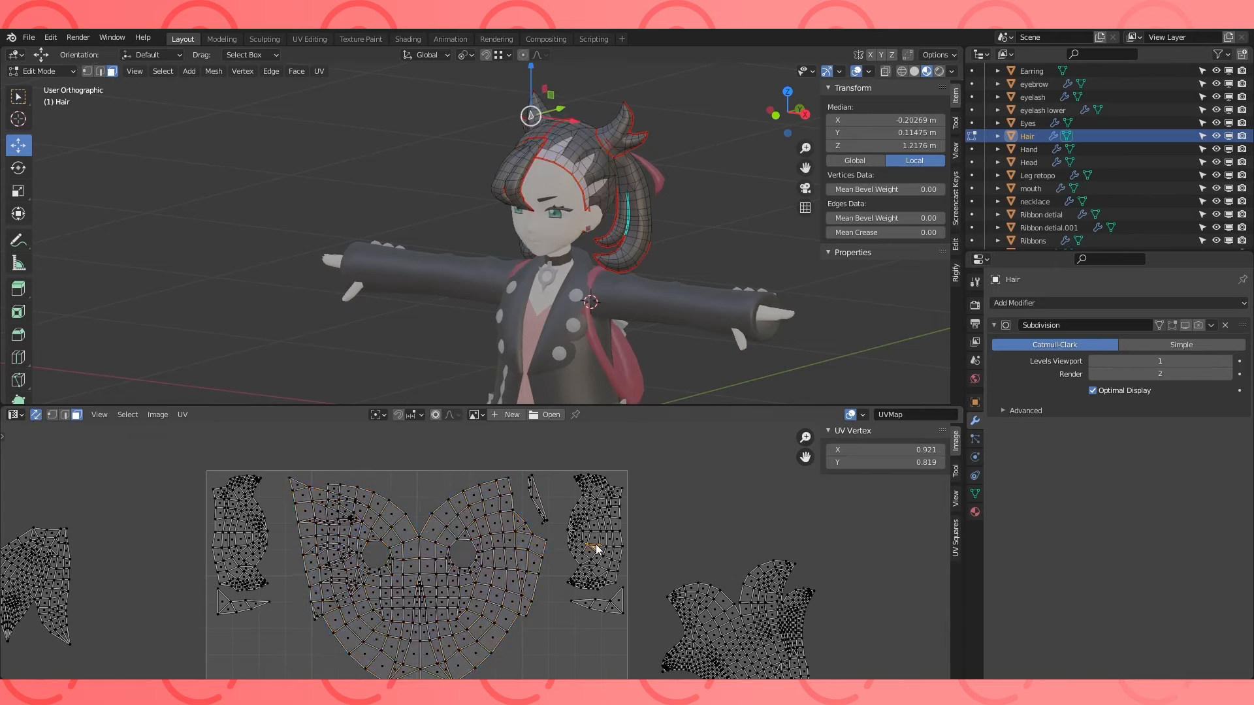
# Move both ponytail islands back into the lower half of the UV square, one on each side.
pyautogui.scroll(-2, 593, 457)
pyautogui.click(652, 476)
pyautogui.hotkey('ctrl', 'l')
pyautogui.press('g')
pyautogui.click(547, 597)
pyautogui.click(776, 590)
pyautogui.hotkey('ctrl', 'l')
pyautogui.press('g')
pyautogui.click(374, 589)
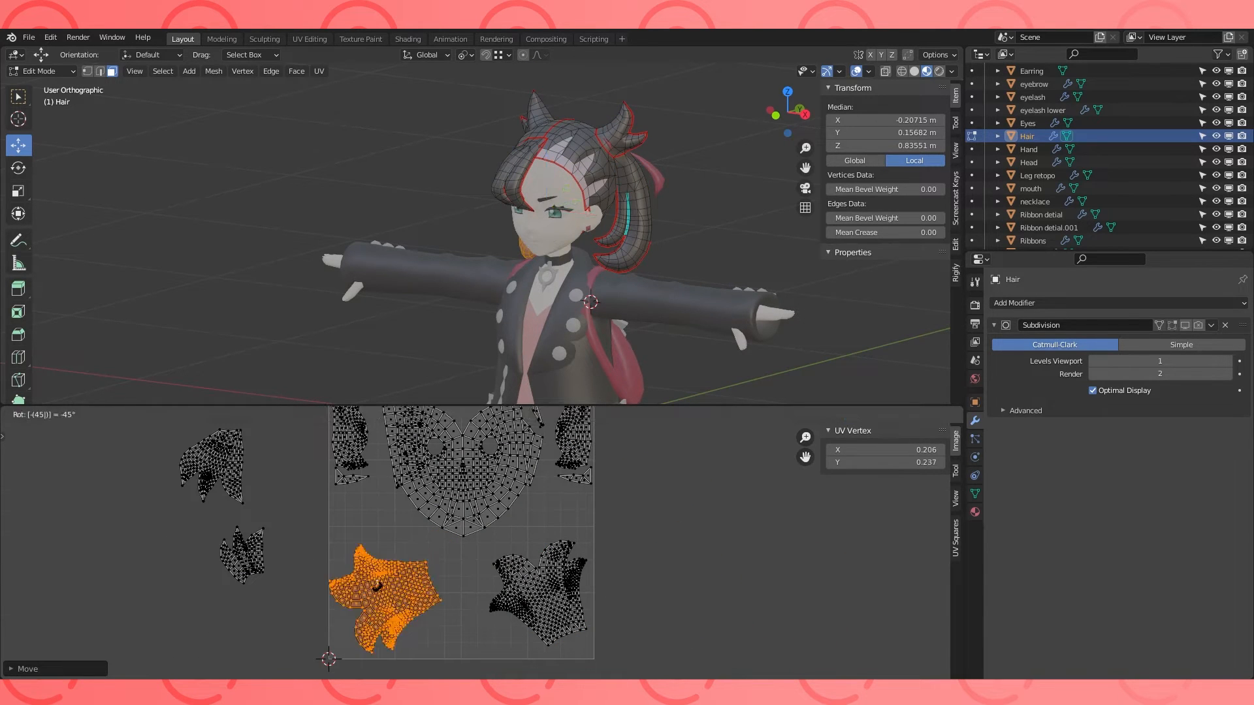
# Rotate the two ponytail islands upright and align them near the lower edge of the UV square.
pyautogui.press('r')
pyautogui.click(414, 594)
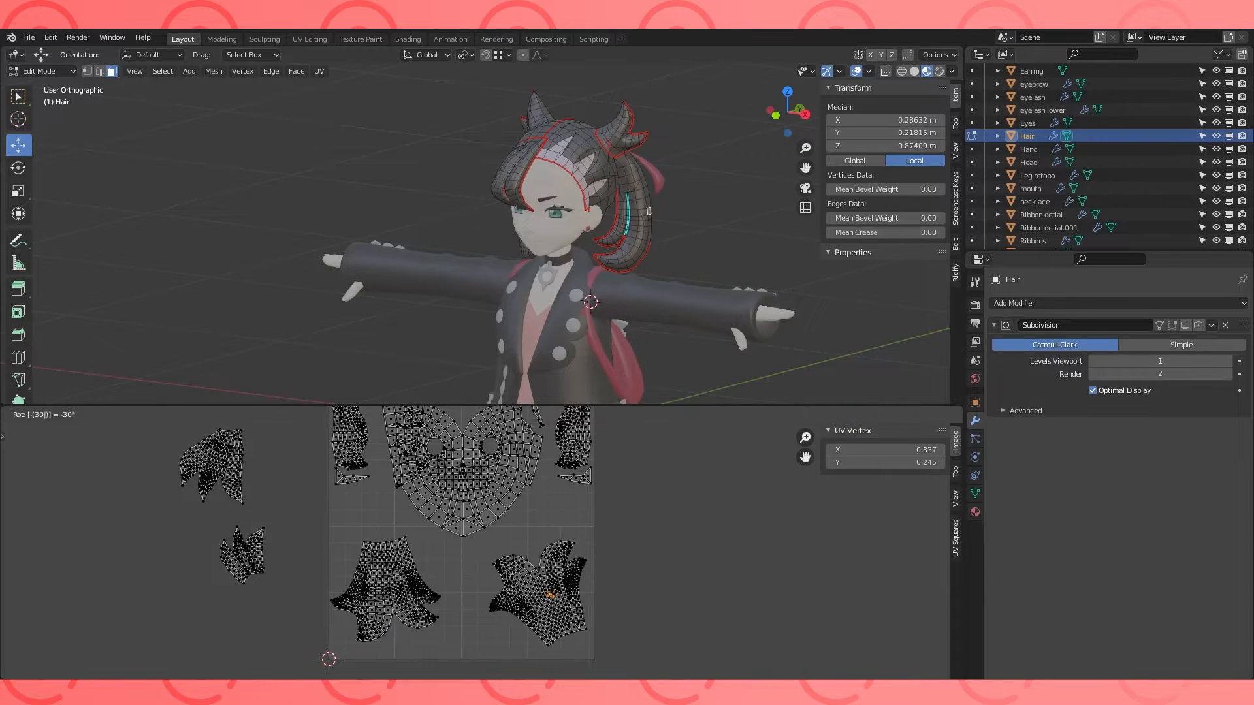
pyautogui.press('Return')
pyautogui.press('g')
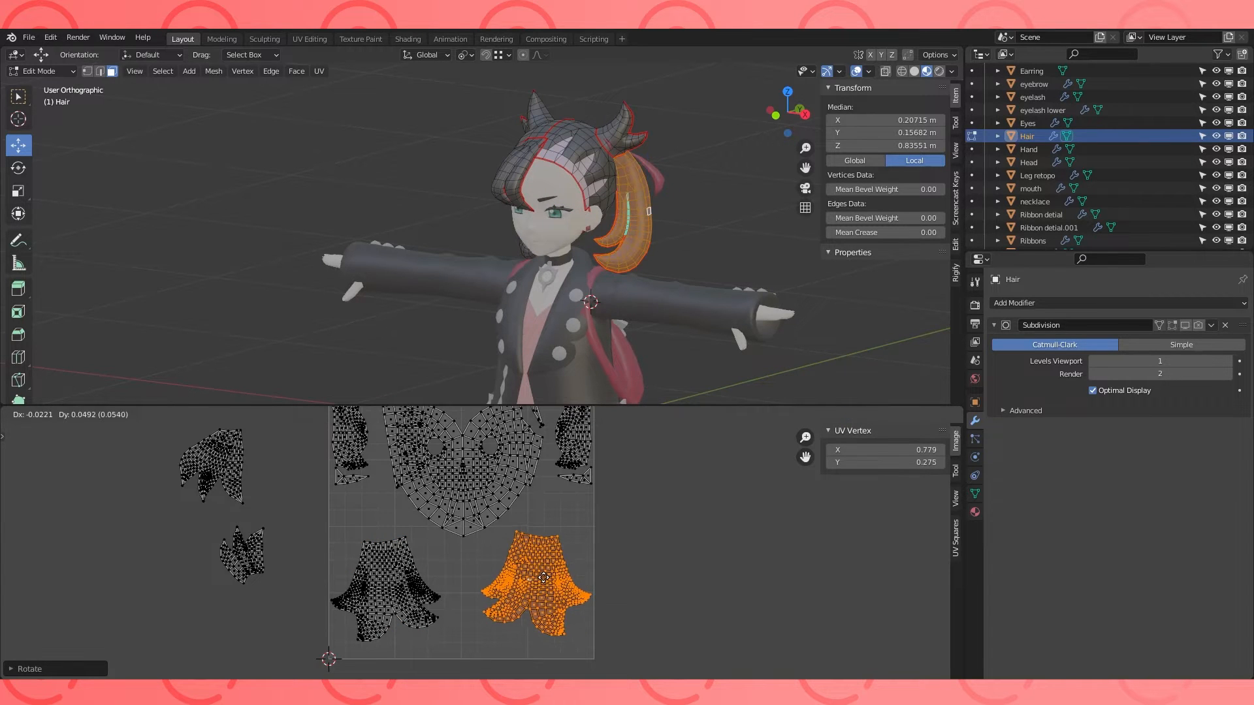
pyautogui.click(545, 595)
pyautogui.click(383, 560)
pyautogui.press('l')
pyautogui.press('g')
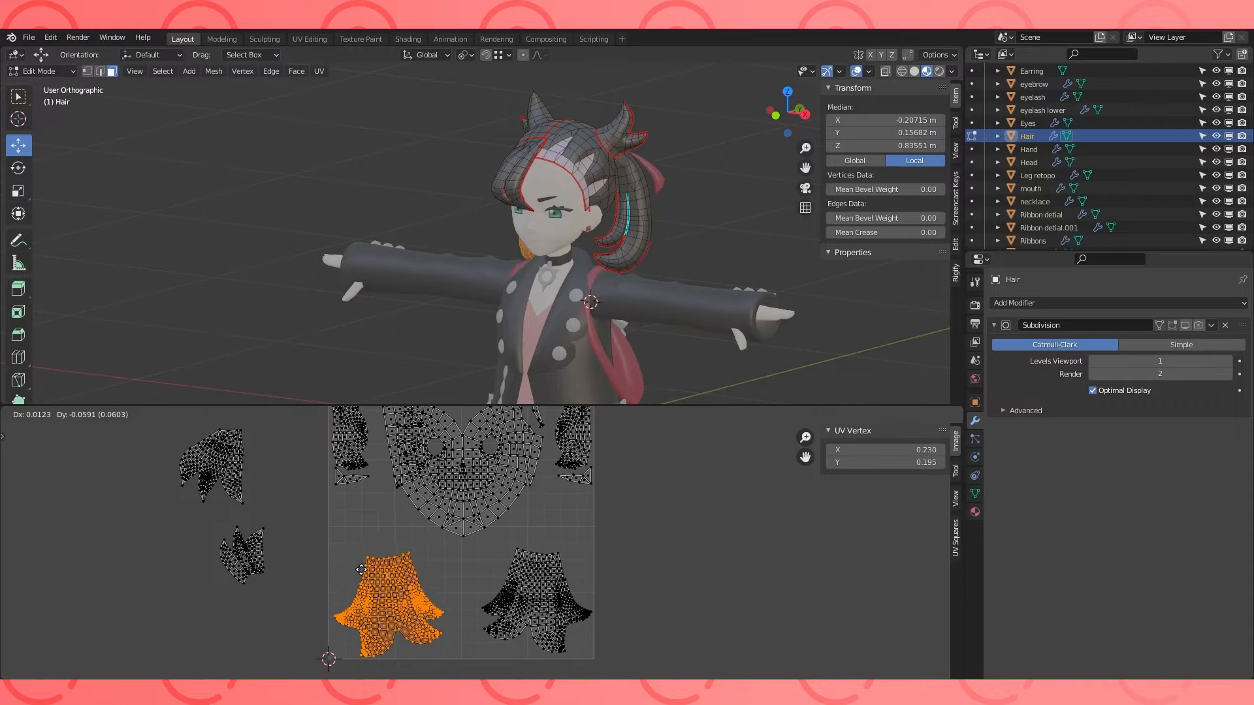
pyautogui.click(361, 567)
# Move the larger bangs island into the gap between the two ponytail islands.
pyautogui.click(223, 470)
pyautogui.press('g')
pyautogui.click(507, 573)
pyautogui.press('g')
pyautogui.click(507, 568)
# Rotate and scale down the smaller bangs island and place it below the larger one inside the UV square.
pyautogui.click(256, 557)
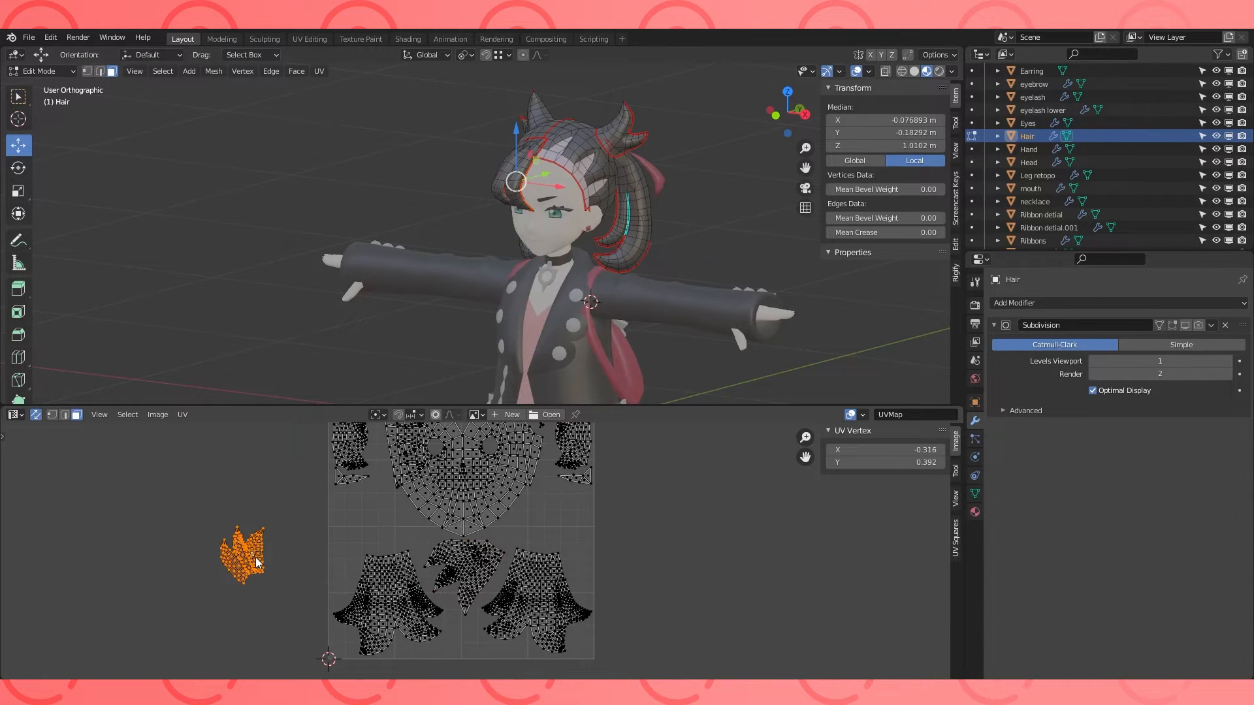
pyautogui.press('r')
pyautogui.click(513, 602)
pyautogui.press('s')
pyautogui.click(599, 587)
pyautogui.press('g')
pyautogui.click(599, 581)
pyautogui.click(392, 580)
pyautogui.scroll(-2, 566, 541)
pyautogui.scroll(1, 546, 549)
# Review the complete hair UV layout with everything selected and hide the hair object in Object Mode.
pyautogui.press('Tab')
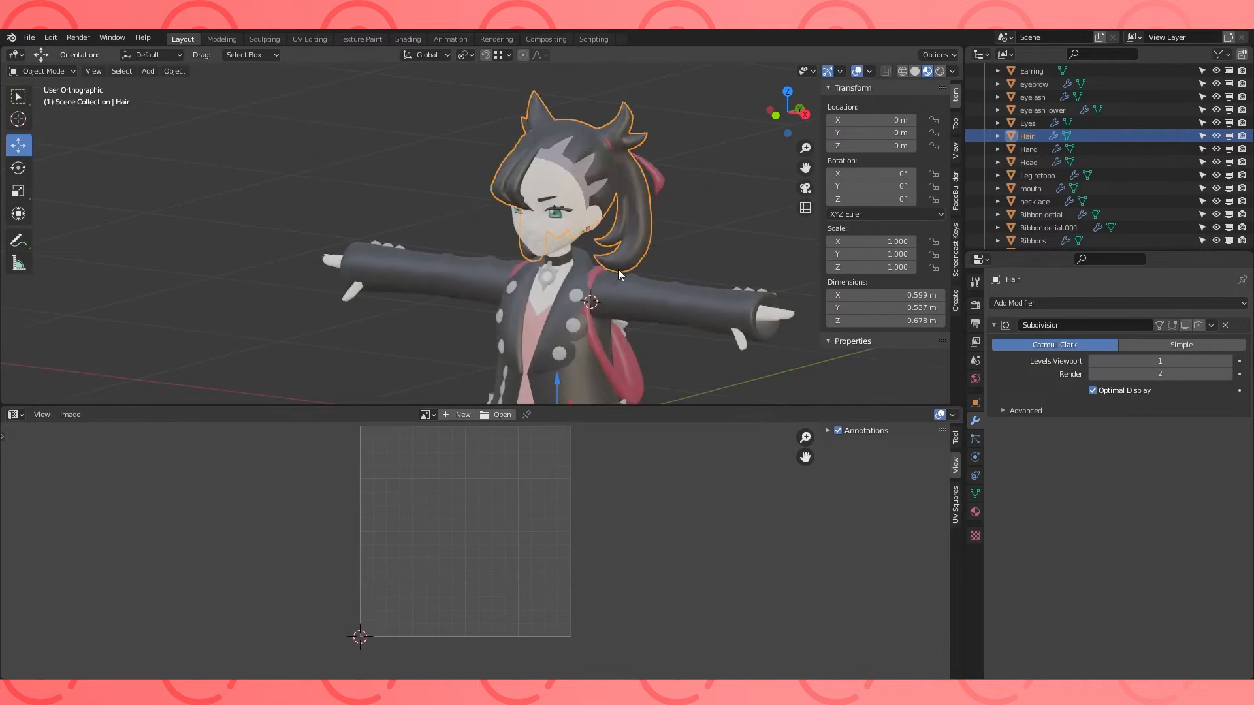
pyautogui.moveTo(612, 258); pyautogui.dragTo(666, 260, button='middle')
pyautogui.press('Tab')
pyautogui.press('a')
pyautogui.scroll(-2, 663, 257)
pyautogui.press('Tab')
pyautogui.press('Tab')
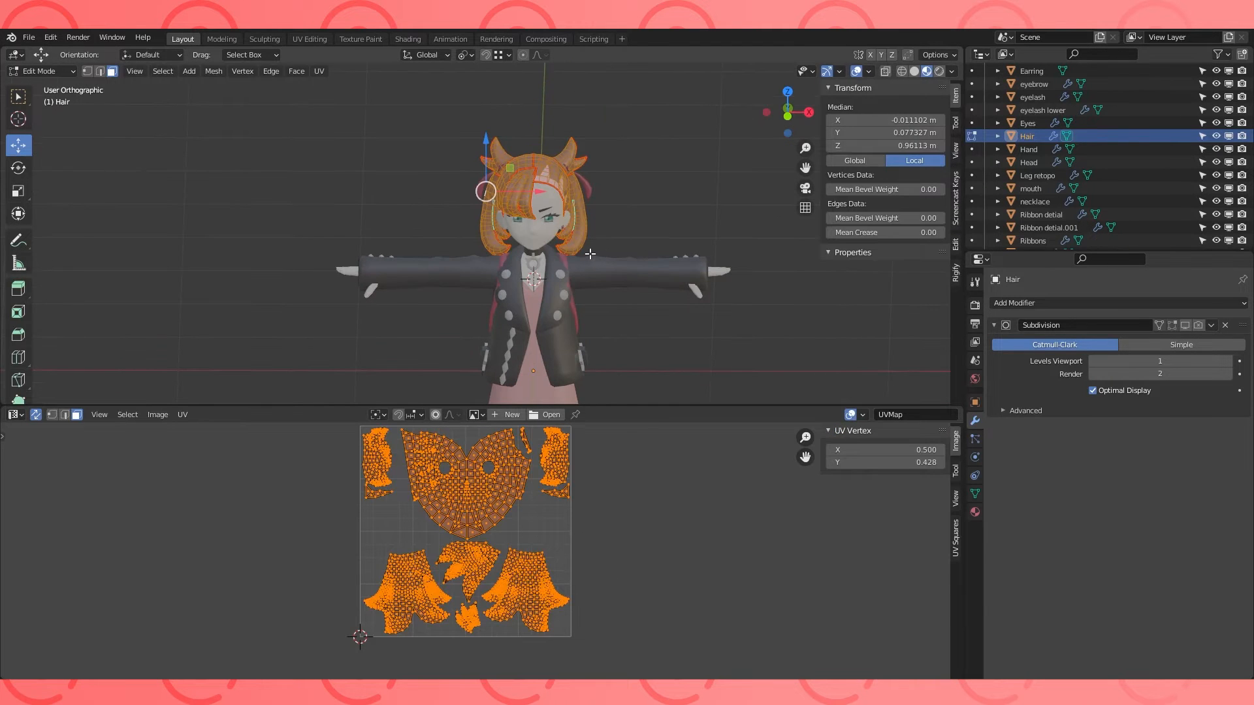
pyautogui.press('Tab')
pyautogui.press('h')
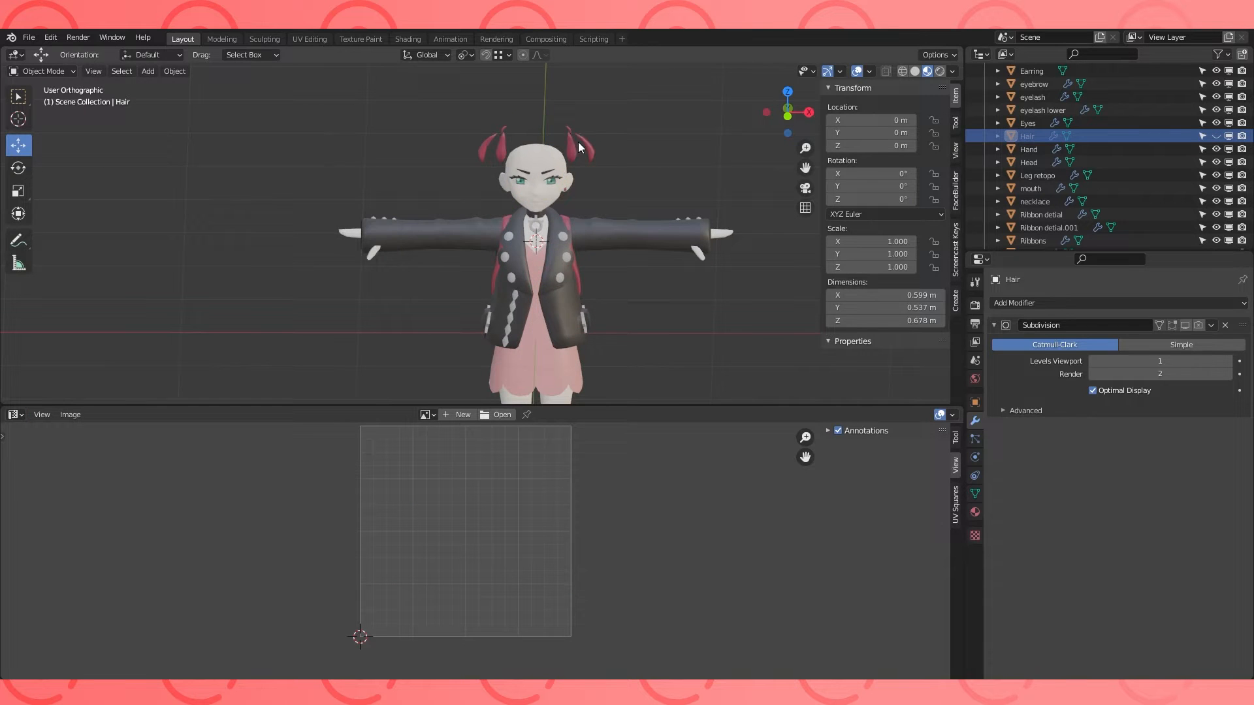
# Select the head together with the eyebrow, the eyelash and the lower eyelash objects.
pyautogui.moveTo(579, 142); pyautogui.dragTo(402, 230, button='middle')
pyautogui.scroll(3, 732, 211)
pyautogui.click(583, 138)
pyautogui.scroll(4, 402, 230)
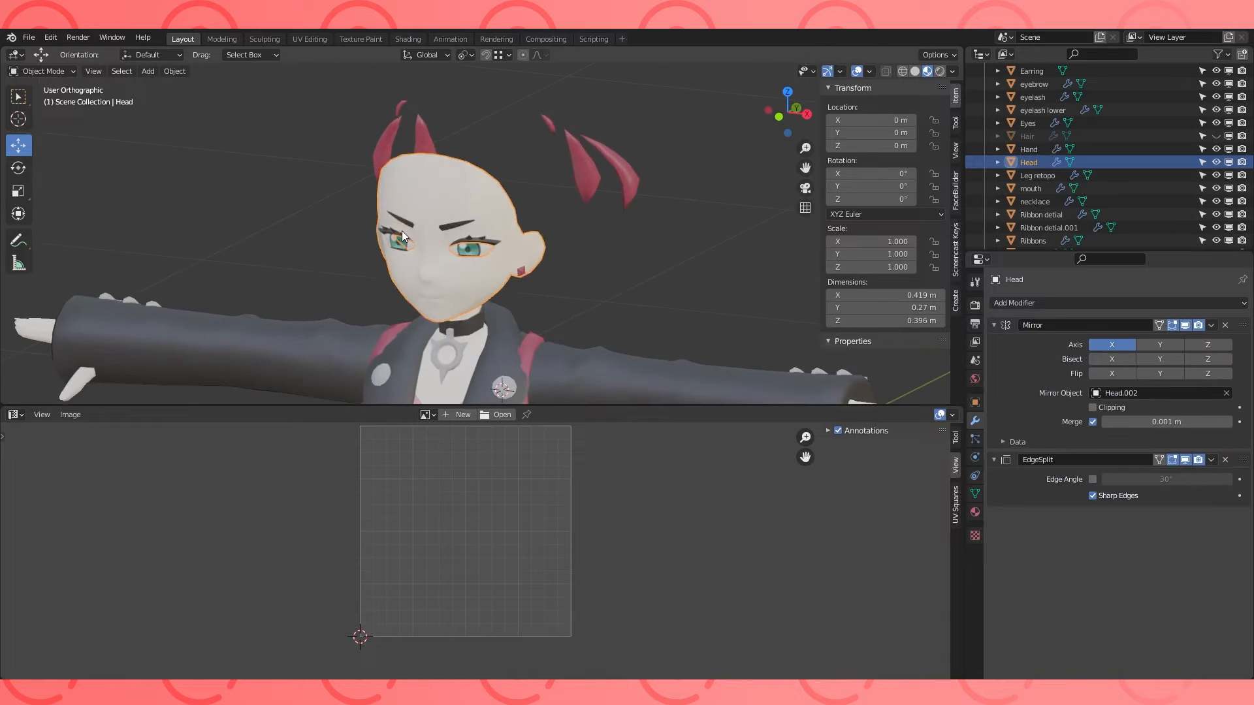
pyautogui.keyDown('shift'); pyautogui.click(480, 236); pyautogui.keyUp('shift')
pyautogui.keyDown('shift'); pyautogui.click(490, 243); pyautogui.keyUp('shift')
pyautogui.scroll(3, 564, 243)
pyautogui.moveTo(491, 243); pyautogui.dragTo(588, 243, button='middle')
pyautogui.scroll(3, 563, 242)
pyautogui.keyDown('shift'); pyautogui.click(421, 300); pyautogui.keyUp('shift')
pyautogui.scroll(-3, 421, 300)
pyautogui.moveTo(421, 301); pyautogui.dragTo(366, 353, button='middle')
pyautogui.scroll(1, 1040, 151)
pyautogui.scroll(4, 1040, 153)
pyautogui.scroll(-6, 1042, 156)
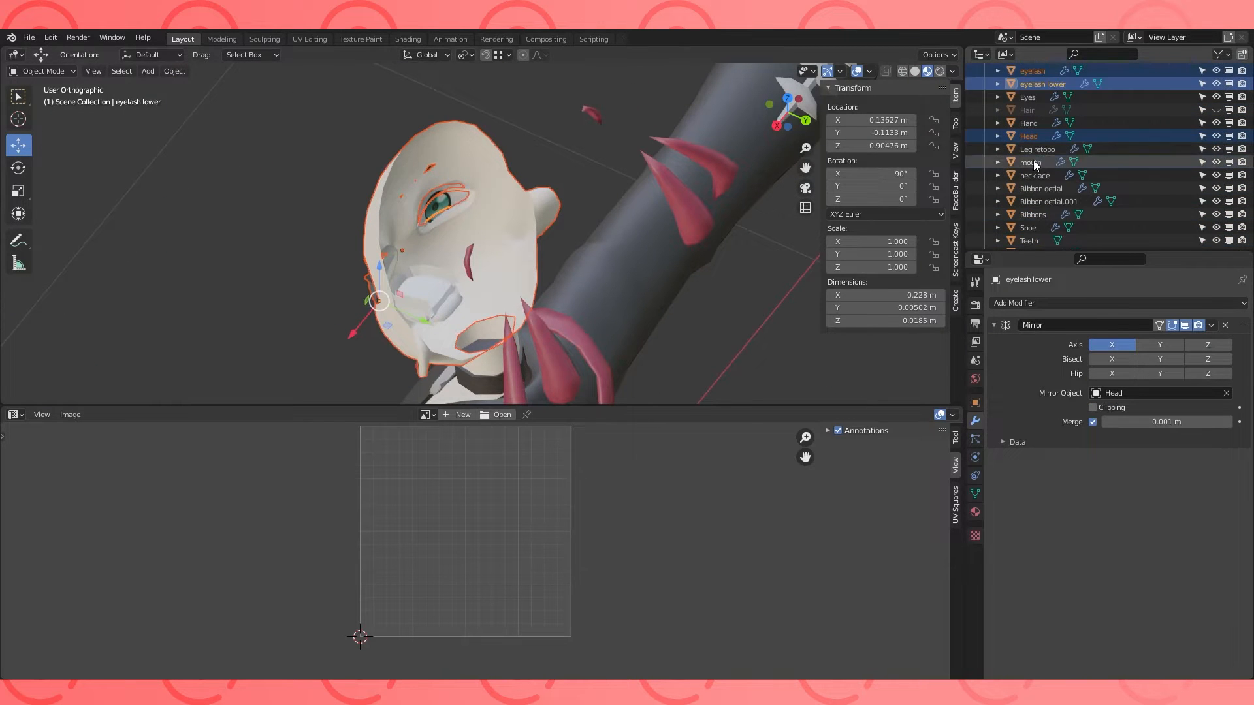
# Add the mouth, Teeth and tongue objects to the selection and unwrap all selected meshes together in Edit Mode.
pyautogui.keyDown('ctrl'); pyautogui.click(1033, 162); pyautogui.keyUp('ctrl')
pyautogui.scroll(-2, 1039, 162)
pyautogui.keyDown('ctrl'); pyautogui.click(1037, 212); pyautogui.keyUp('ctrl')
pyautogui.keyDown('ctrl'); pyautogui.click(1031, 224); pyautogui.keyUp('ctrl')
pyautogui.moveTo(718, 196); pyautogui.dragTo(468, 255, button='middle')
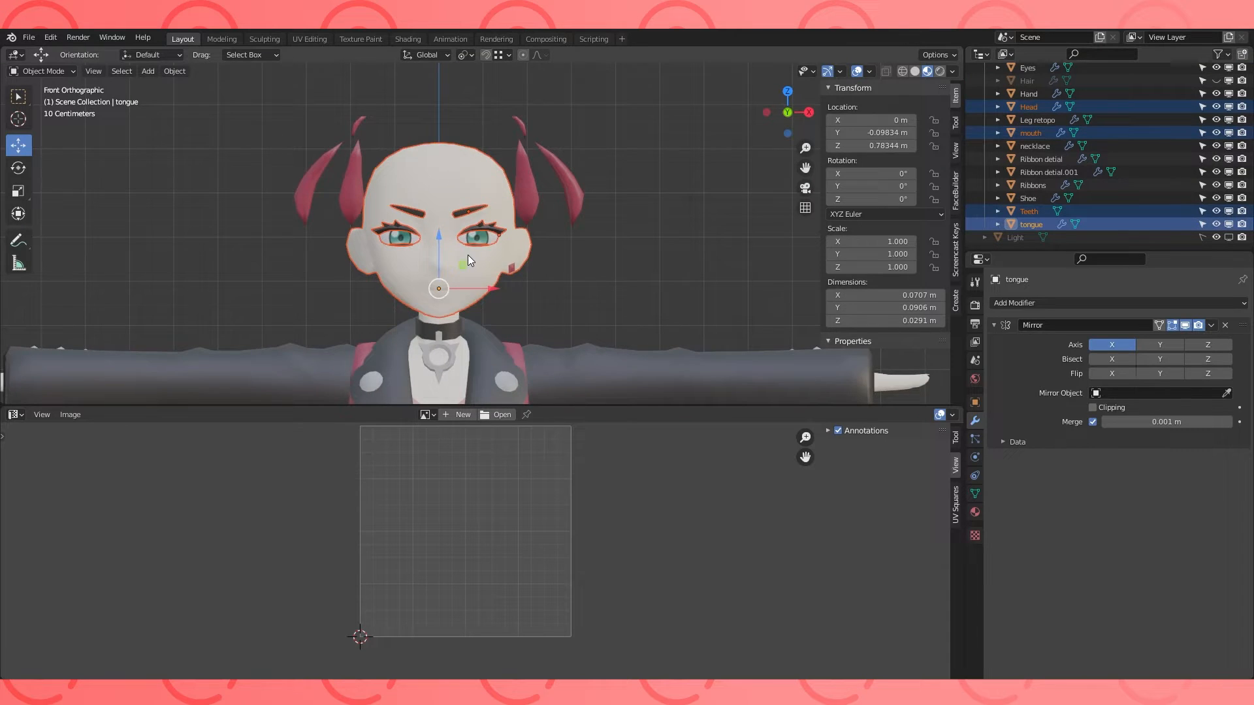
pyautogui.press('Tab')
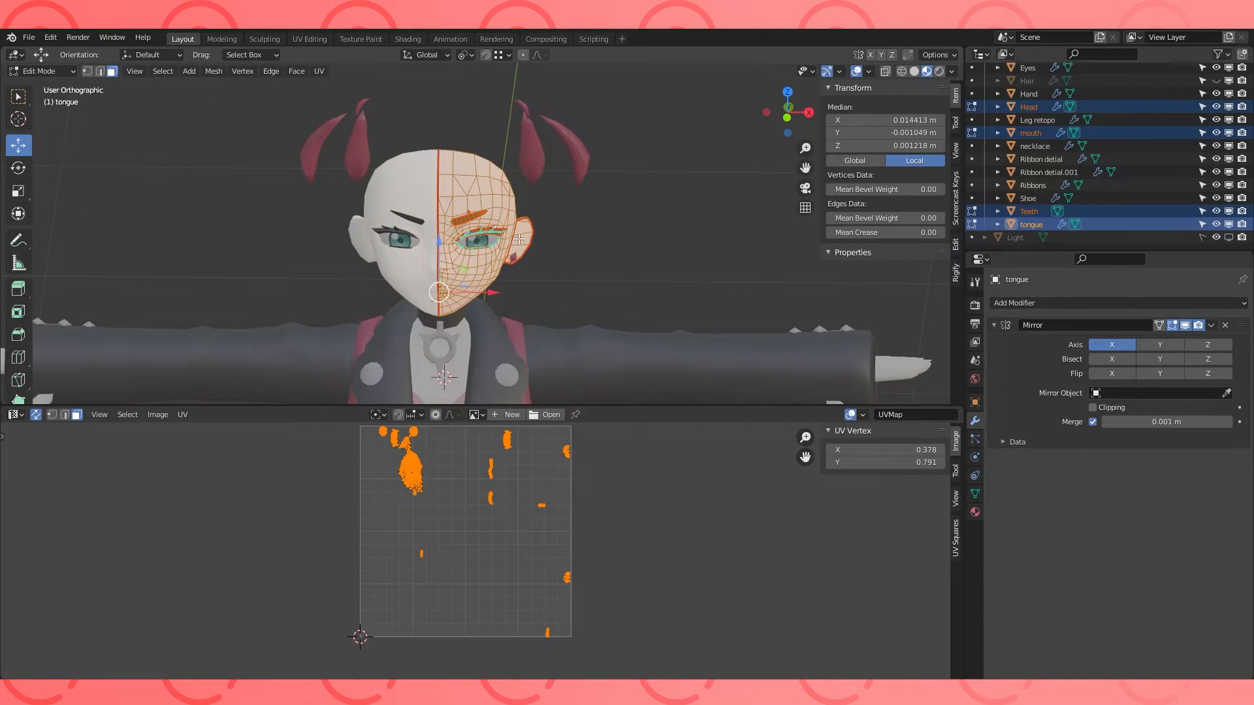
pyautogui.press('u')
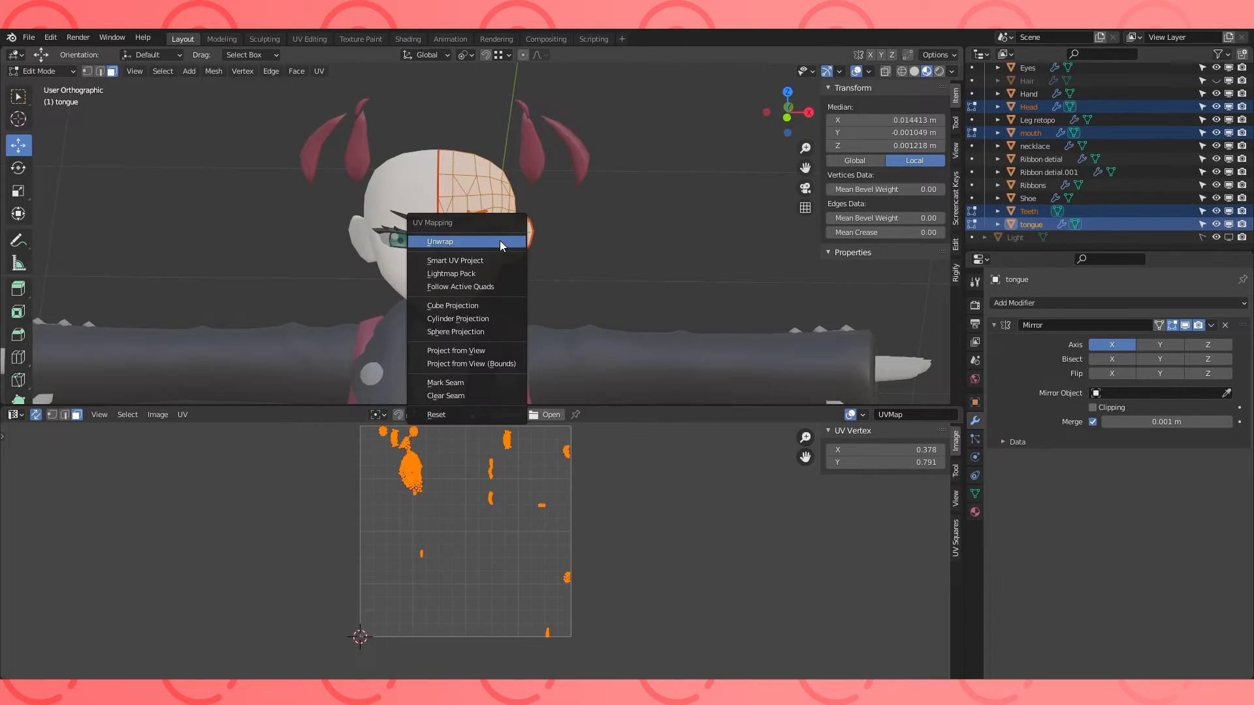
pyautogui.click(499, 242)
pyautogui.hotkey('alt', 'a')
# Rotate the linked face UV island by 180 degrees.
pyautogui.click(438, 523)
pyautogui.write('lr180')
pyautogui.press('Return')
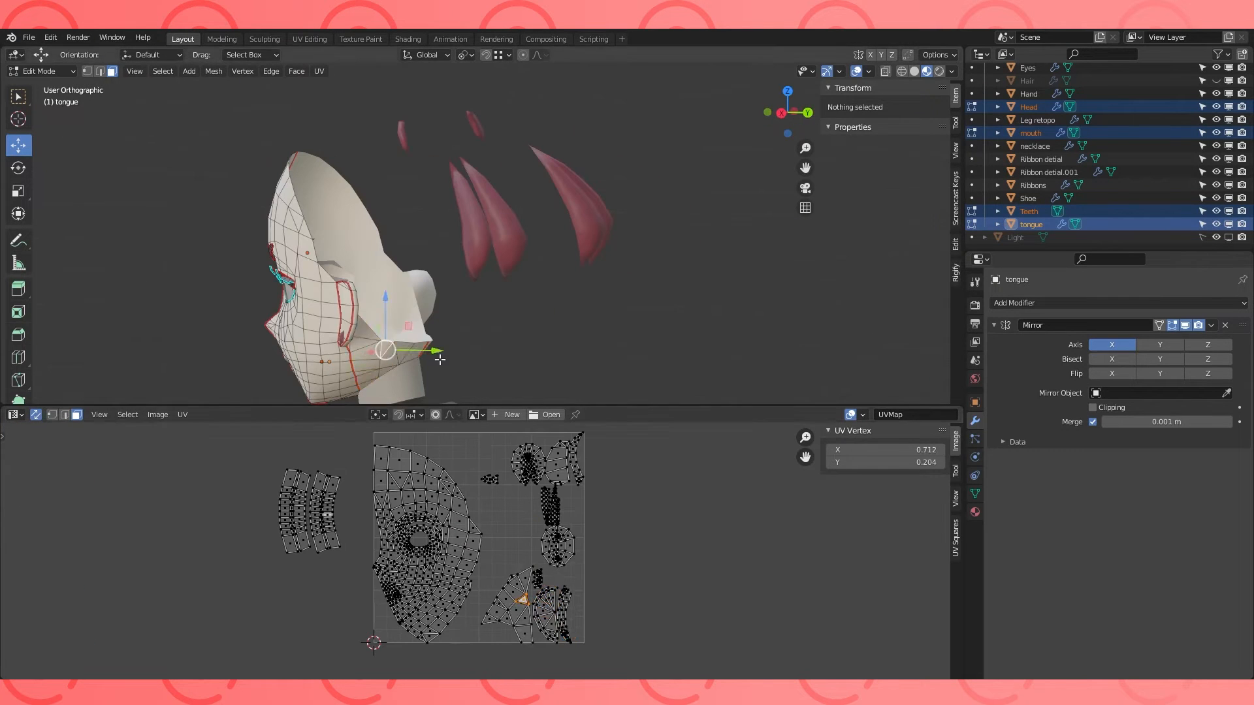
# Move the smaller head, mouth and eyelash islands outside the UV square, away from the face island.
pyautogui.press('l')
pyautogui.press('g')
pyautogui.click(695, 590)
pyautogui.moveTo(555, 457); pyautogui.dragTo(545, 578)
pyautogui.press('g')
pyautogui.click(218, 575)
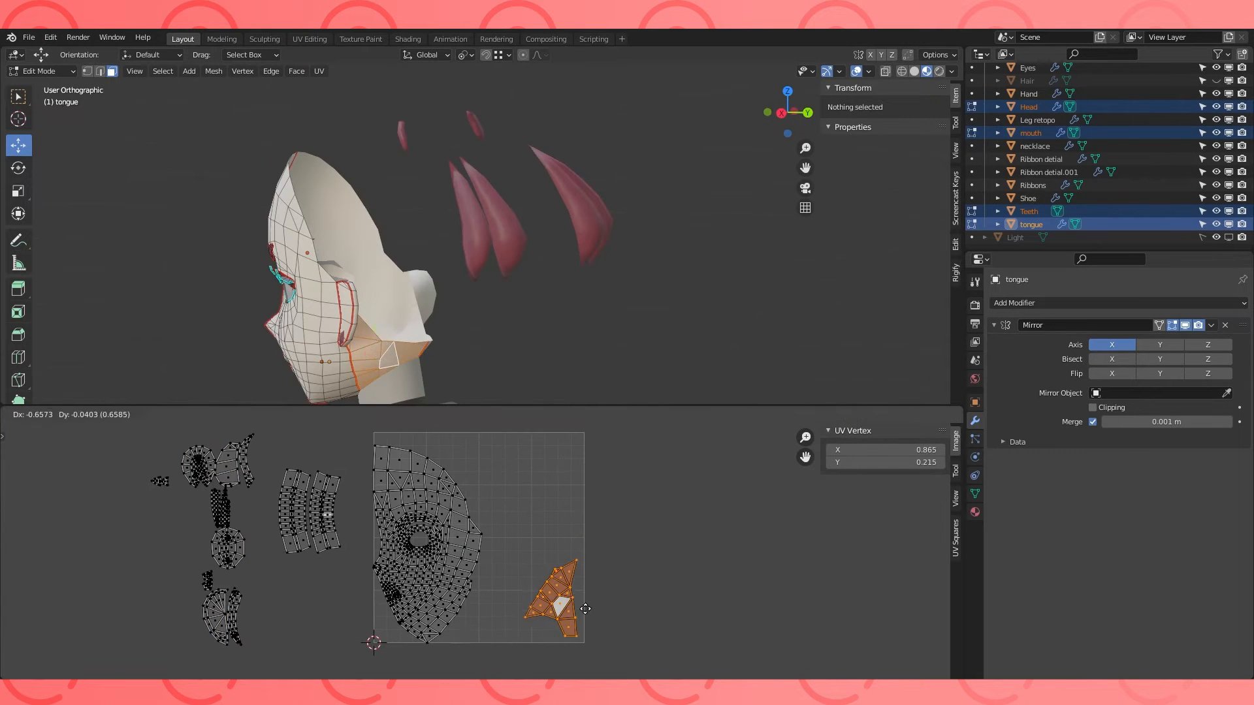
# Move the ear island into the upper part of the UV square, beside the face island.
pyautogui.click(457, 575)
pyautogui.press('g')
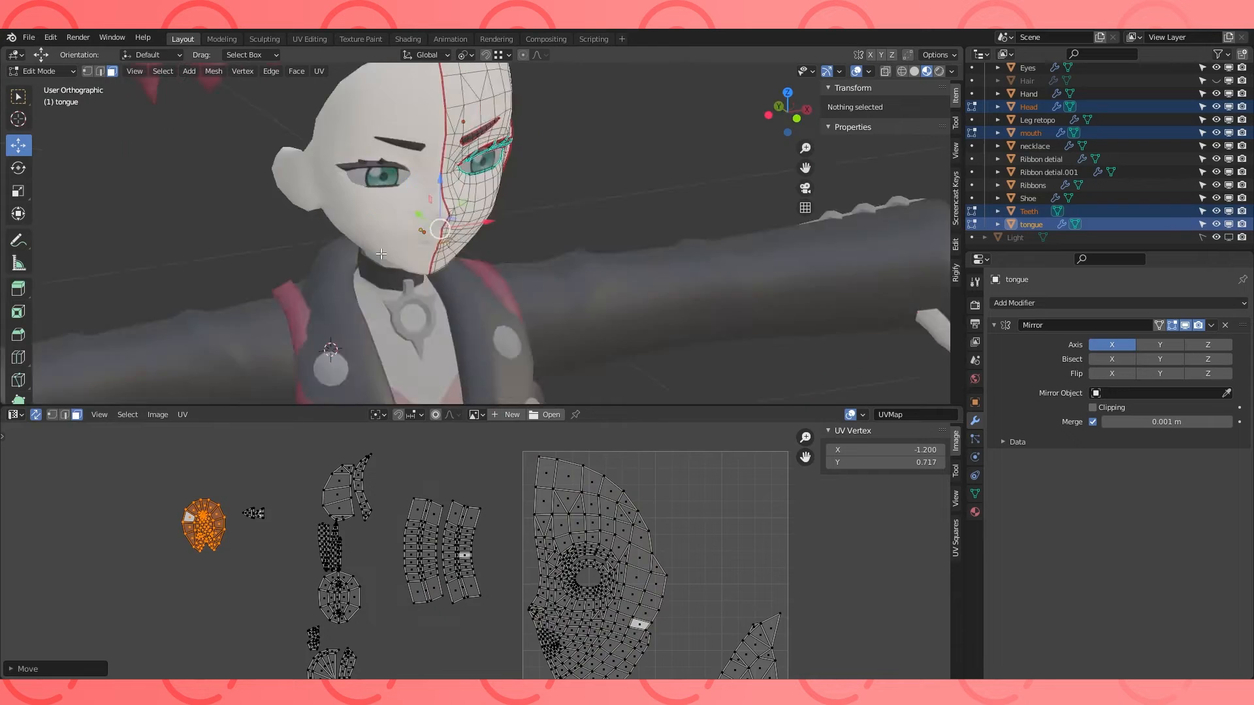
pyautogui.click(334, 511)
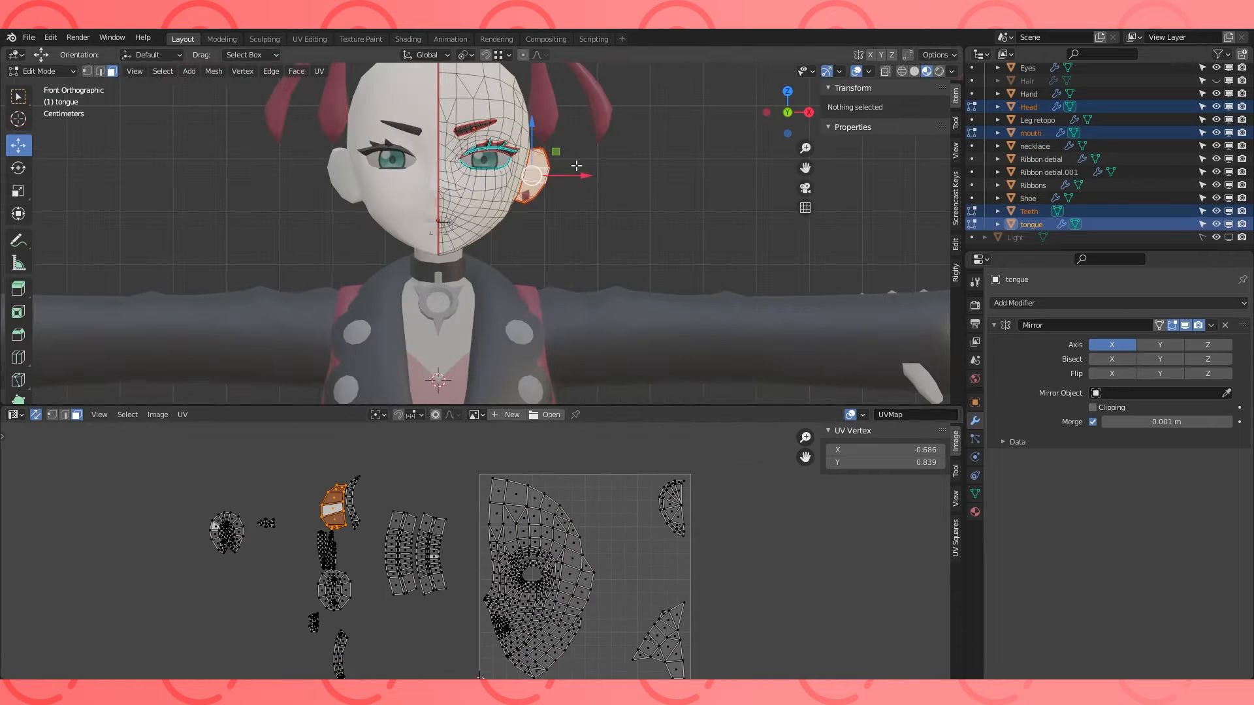
pyautogui.press('g')
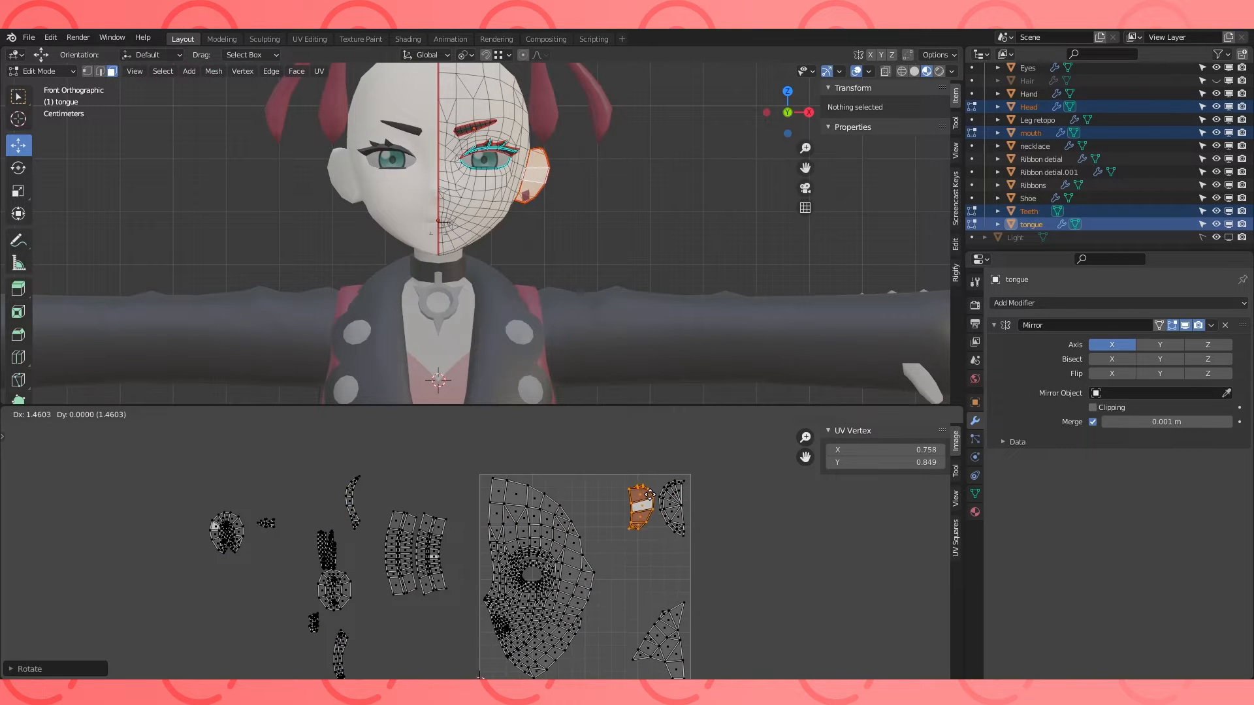
# Move the upper eyelash island to the lower edge of the UV square and rotate it -90 degrees.
pyautogui.moveTo(433, 467); pyautogui.dragTo(435, 412, button='middle')
pyautogui.press('l')
pyautogui.press('g')
pyautogui.click(587, 606)
pyautogui.press('r')
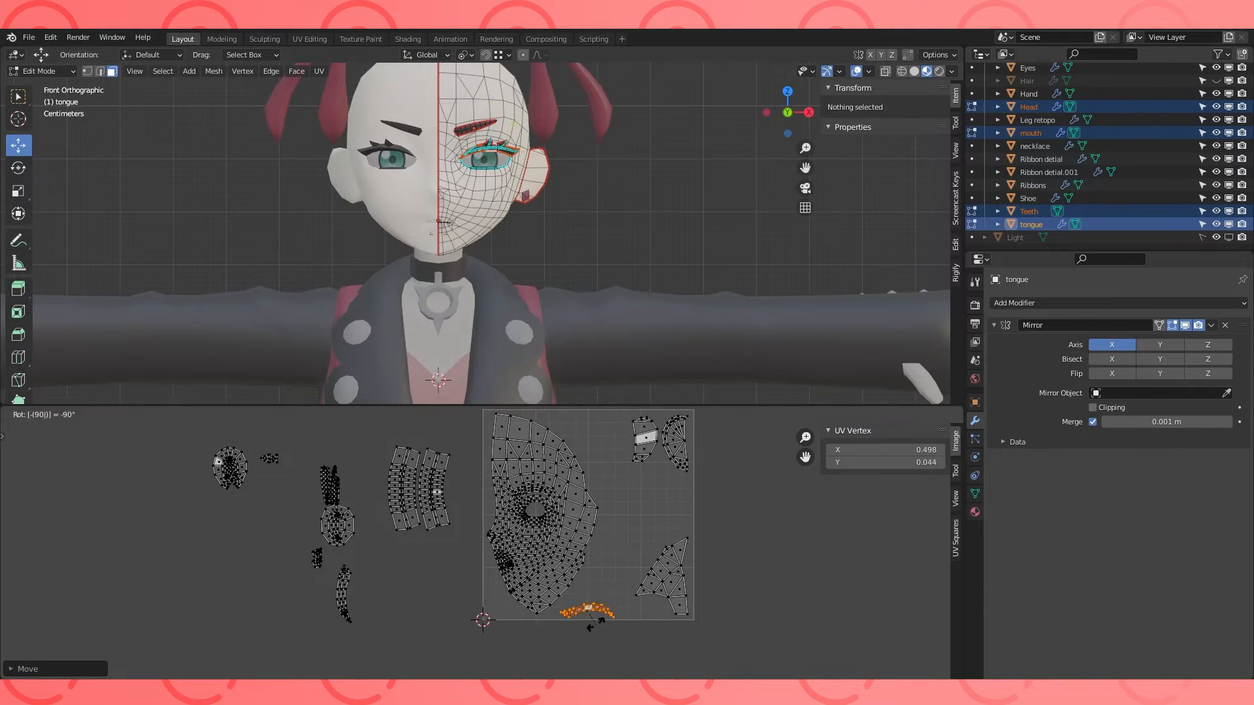
pyautogui.click(604, 619)
# Straighten the upper eyelash island with the UV Squares Snap to Axis (X or Y) operation.
pyautogui.scroll(3, 603, 621)
pyautogui.click(956, 537)
pyautogui.click(880, 465)
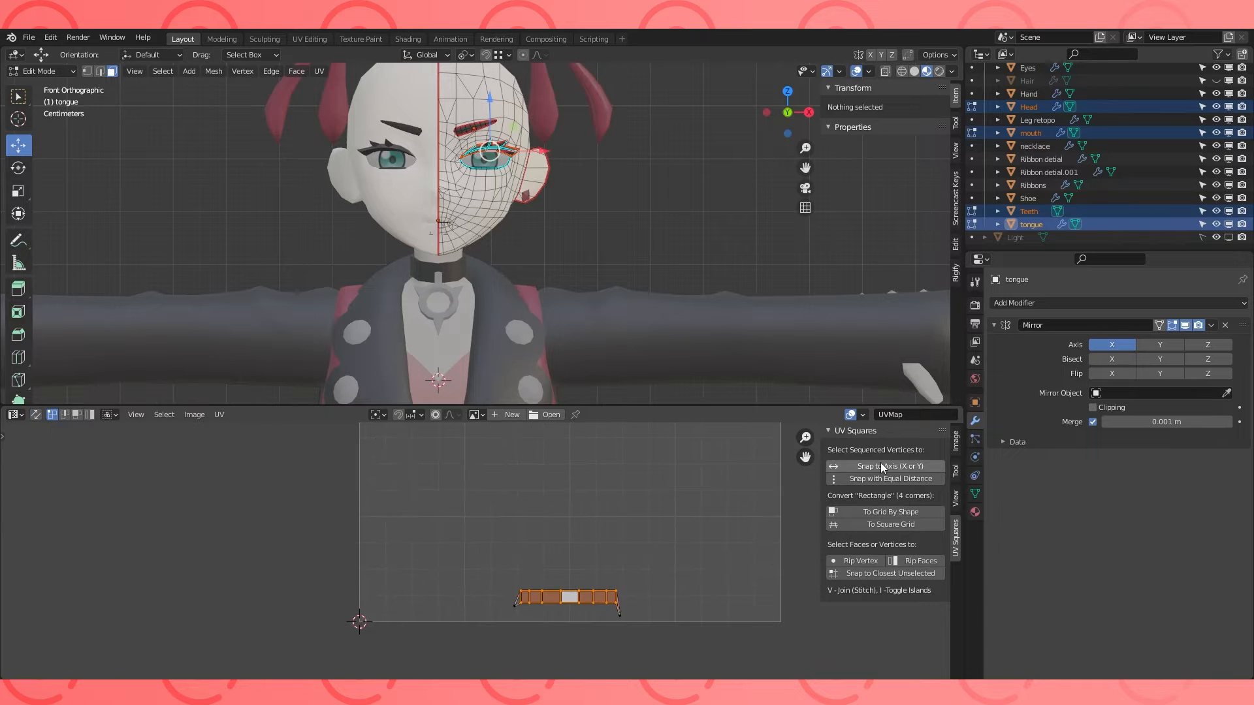
# Scale the straightened upper eyelash island, and rotate the lower eyelash island 90 degrees.
pyautogui.click(36, 415)
pyautogui.scroll(-1, 240, 449)
pyautogui.press('s')
pyautogui.click(450, 545)
pyautogui.click(111, 545)
pyautogui.press('l')
pyautogui.press('r')
pyautogui.press('9')
pyautogui.press('0')
pyautogui.press('Return')
# Try to straighten the lower eyelash island with Snap to Axis (X or Y), and undo it.
pyautogui.click(873, 469)
pyautogui.click(36, 415)
pyautogui.click(875, 467)
pyautogui.hotkey('ctrl', 'z')
pyautogui.click(36, 415)
pyautogui.scroll(-2, 483, 550)
# Rotate the selected eyelash island 90 degrees and stack it with the other eyelash strip outside the UV square.
pyautogui.click(500, 562)
pyautogui.press('l')
pyautogui.press('r')
pyautogui.press('9')
pyautogui.press('0')
pyautogui.press('Return')
pyautogui.press('g')
pyautogui.scroll(2, 310, 533)
pyautogui.click(526, 567)
# Move a small eyelash piece next to the two eyelash strips outside the UV square.
pyautogui.press('l')
pyautogui.press('g')
pyautogui.click(234, 547)
pyautogui.scroll(2, 319, 588)
pyautogui.click(223, 617)
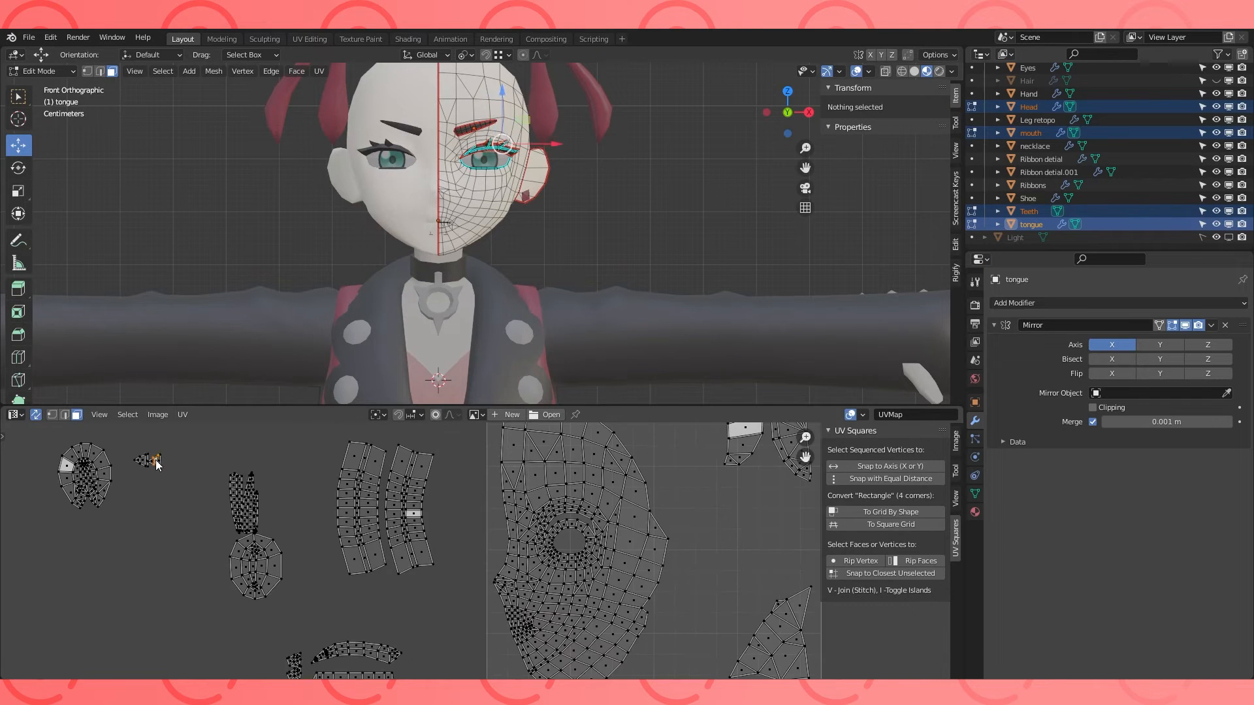
# Rotate the next small eyelash piece 90 degrees and move it beside the eyelash strips.
pyautogui.press('l')
pyautogui.scroll(-1, 228, 467)
pyautogui.press('r')
pyautogui.press('9')
pyautogui.press('0')
pyautogui.press('Return')
pyautogui.press('g')
pyautogui.click(319, 610)
# Move the eyebrow island down beneath the eyelash strips.
pyautogui.scroll(3, 298, 445)
pyautogui.press('l')
pyautogui.scroll(-3, 364, 457)
pyautogui.press('g')
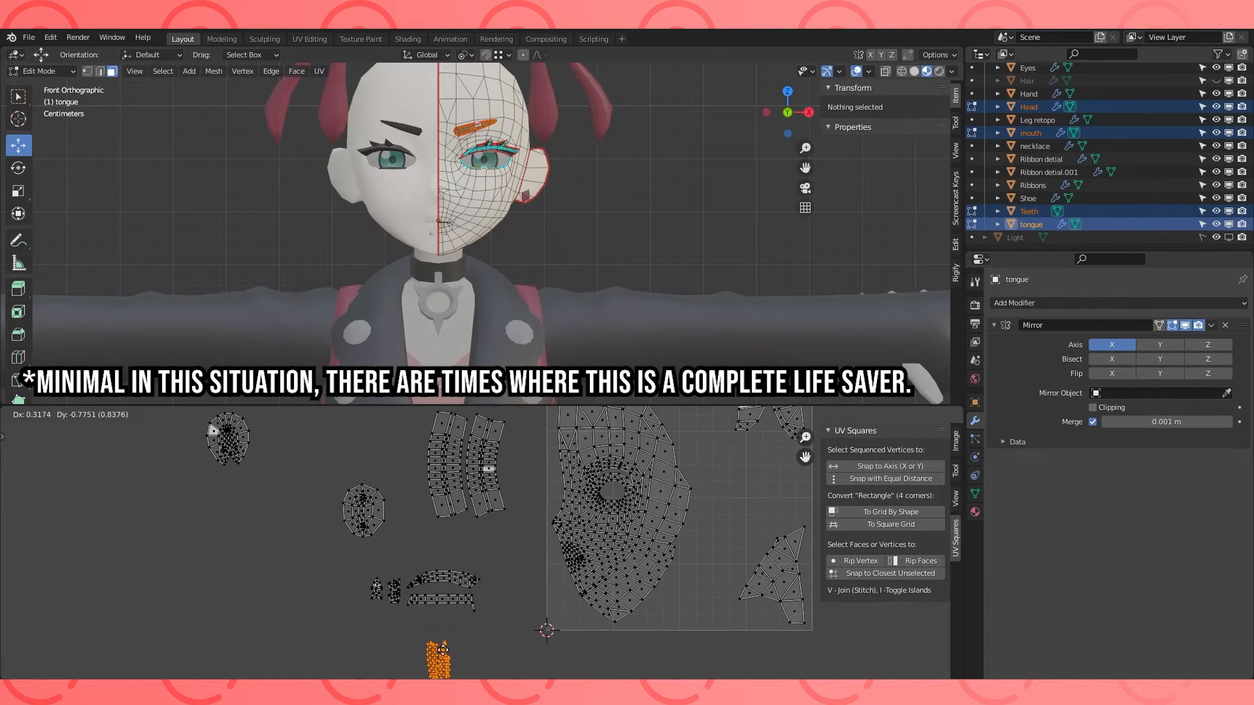
pyautogui.click(443, 605)
# Move the small eyelash pieces into the gap between the curved and straight eyelash strips.
pyautogui.scroll(2, 448, 607)
pyautogui.press('l')
pyautogui.press('g')
pyautogui.click(437, 548)
pyautogui.click(361, 570)
pyautogui.press('g')
pyautogui.click(407, 565)
# Rotate the remaining small eyelash piece 90 degrees and place it in the row with the others.
pyautogui.click(336, 566)
pyautogui.press('r')
pyautogui.press('9')
pyautogui.press('0')
pyautogui.press('Return')
pyautogui.press('g')
pyautogui.click(461, 567)
# Select all the eyelash and eyebrow islands and move them together into the UV square beside the face island.
pyautogui.press('l')
pyautogui.press('c')
pyautogui.moveTo(504, 556); pyautogui.dragTo(424, 614)
pyautogui.scroll(-3, 482, 551)
pyautogui.press('g')
pyautogui.click(672, 570)
# Scale the eyelash and eyebrow islands by 0.5 and position them near the lower edge of the UV square.
pyautogui.scroll(3, 603, 601)
pyautogui.moveTo(771, 506); pyautogui.dragTo(552, 569, button='middle')
pyautogui.write('s')
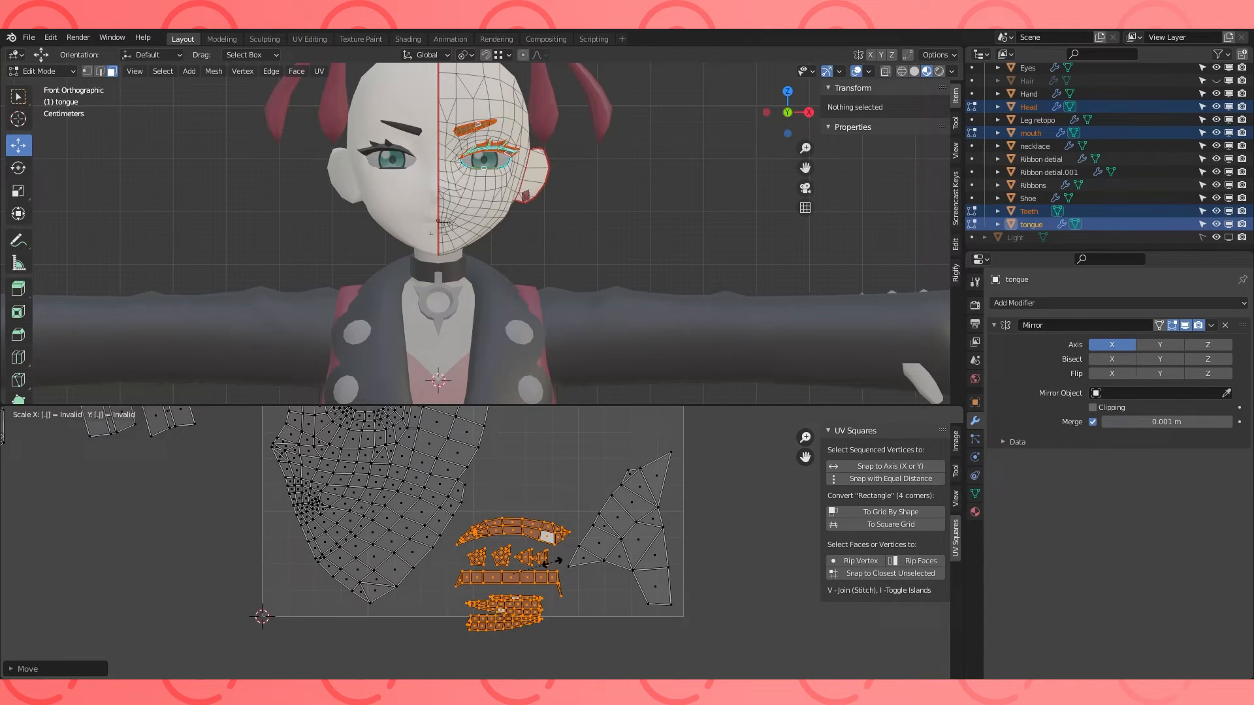
pyautogui.write('.5')
pyautogui.press('Return')
pyautogui.press('g')
pyautogui.click(544, 570)
pyautogui.scroll(-6, 524, 567)
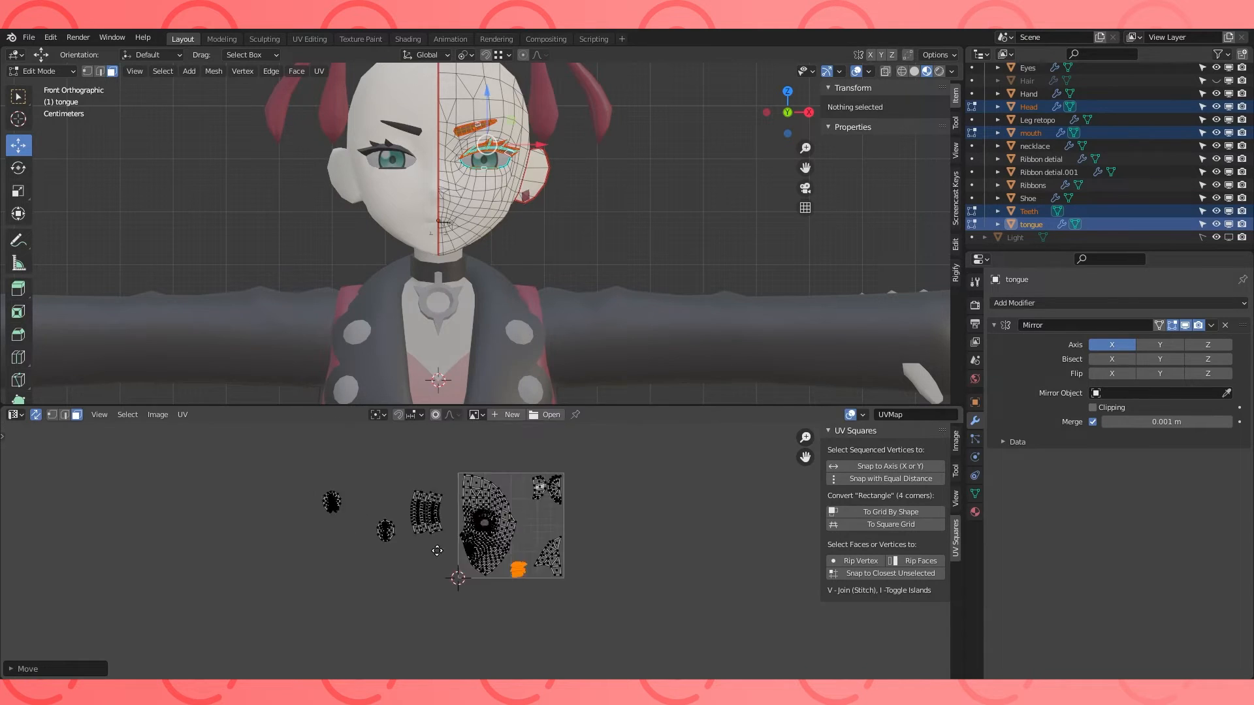
pyautogui.scroll(4, 468, 505)
# Leave Edit Mode, reveal the hidden objects and hide only the Head object to expose the inner mouth parts.
pyautogui.click(492, 217)
pyautogui.press('Tab')
pyautogui.press('h')
pyautogui.moveTo(494, 217); pyautogui.dragTo(510, 230, button='middle')
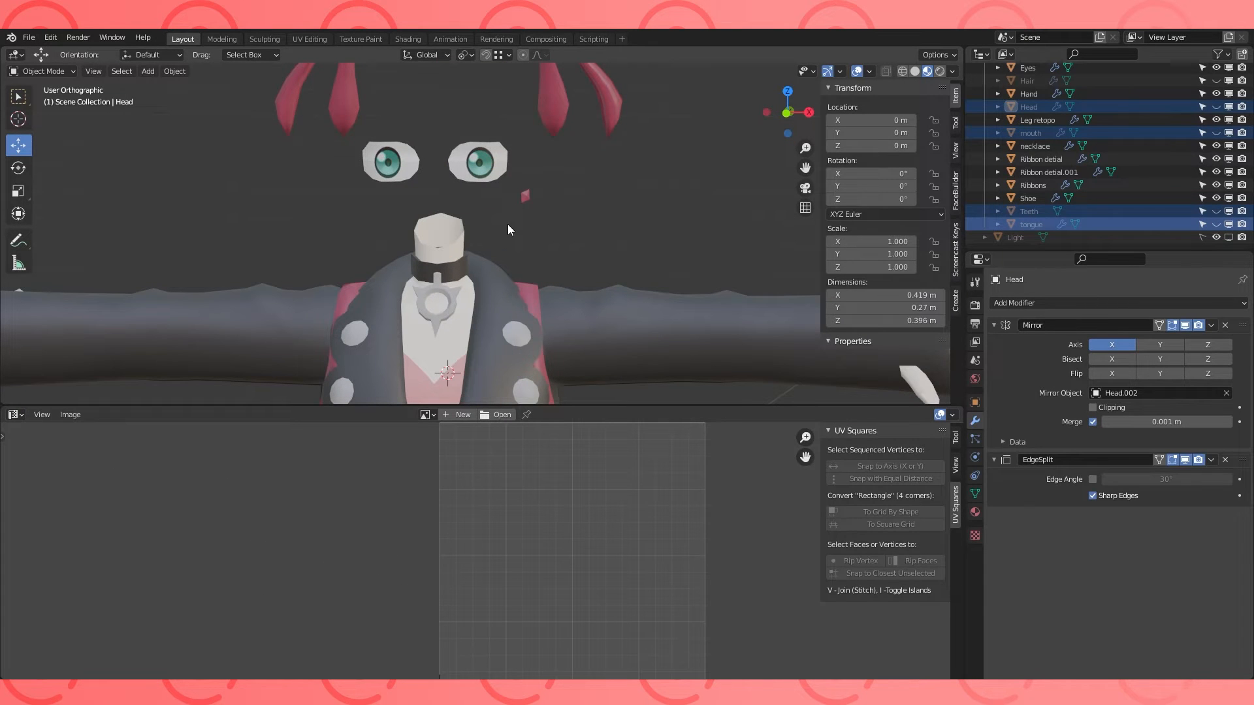
pyautogui.hotkey('alt', 'h')
pyautogui.click(464, 216)
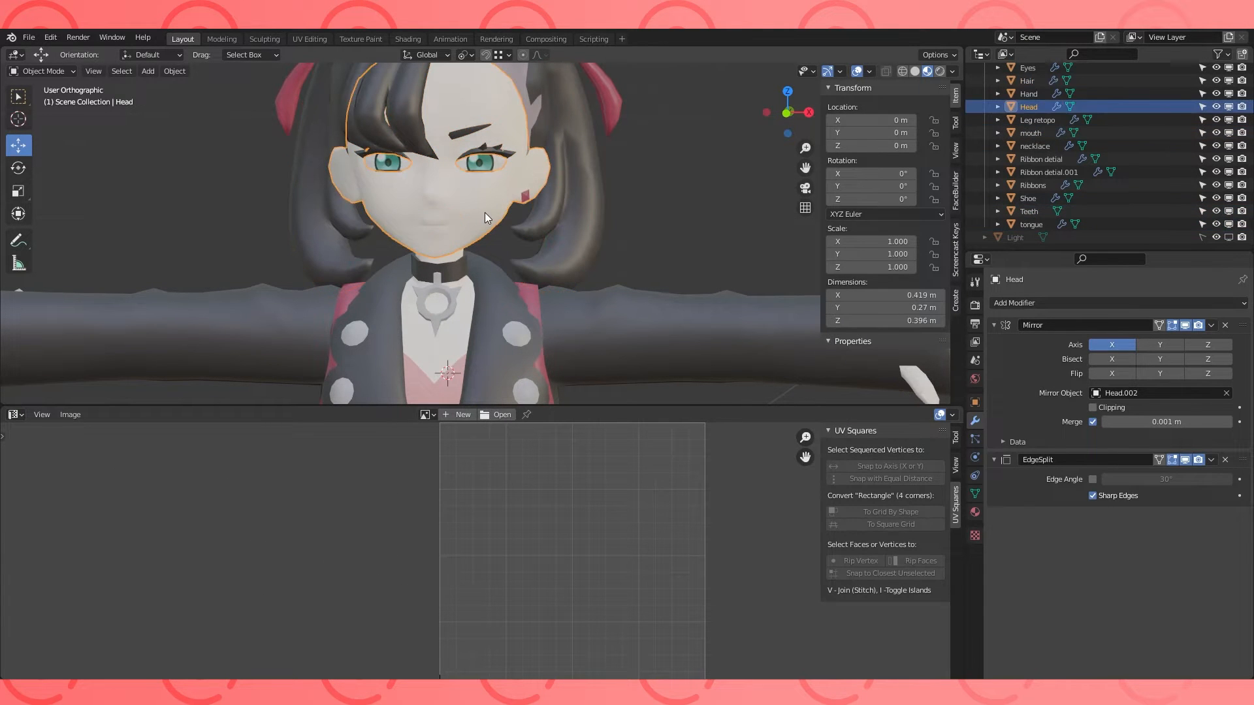
pyautogui.press('h')
# Unwrap the whole Teeth mesh with Project from View in the right orthographic view.
pyautogui.click(448, 225)
pyautogui.press('KP_3')
pyautogui.press('Tab')
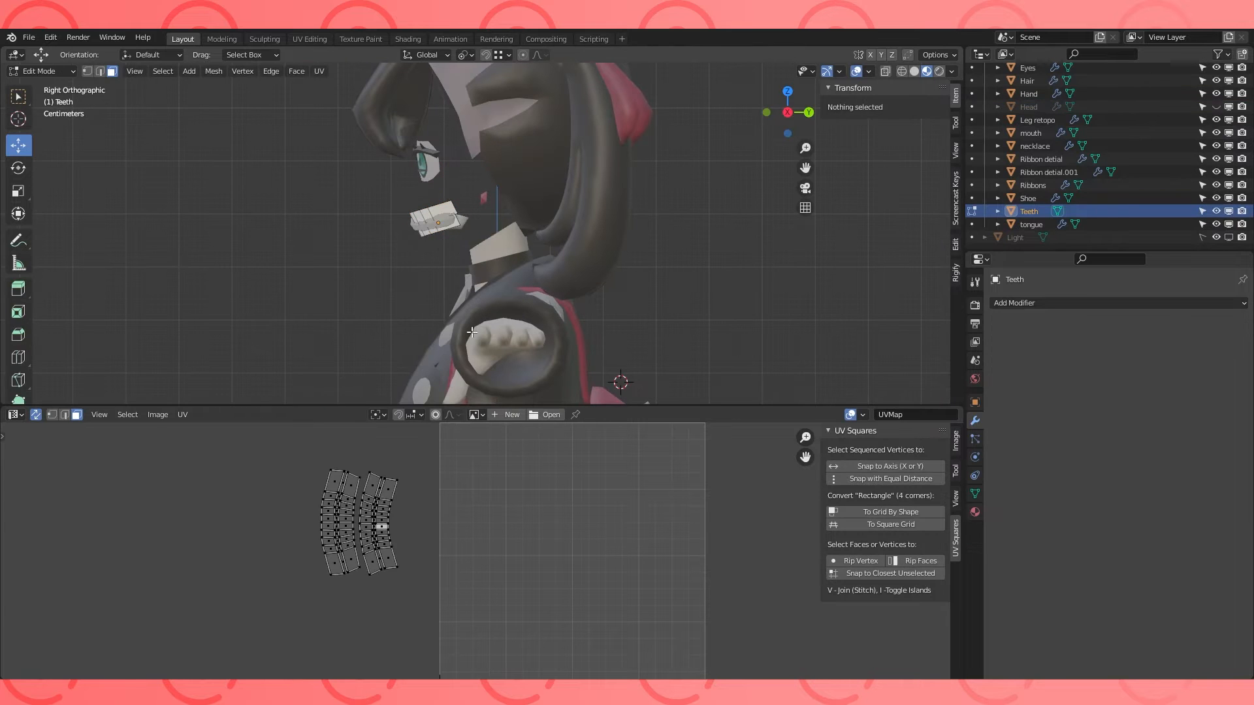
pyautogui.press('a')
pyautogui.press('u')
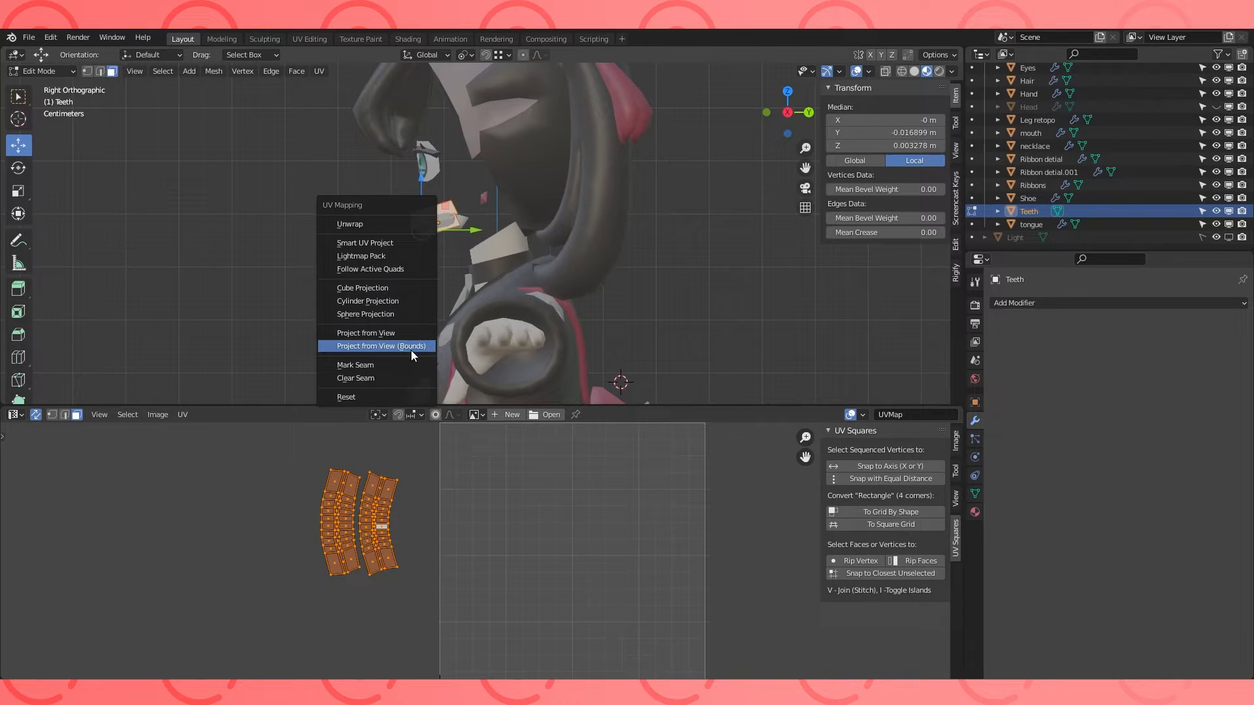
pyautogui.click(366, 332)
pyautogui.scroll(-2, 579, 566)
pyautogui.press('Tab')
# Unwrap the mouth and tongue together with Project from View in the top orthographic view.
pyautogui.click(449, 226)
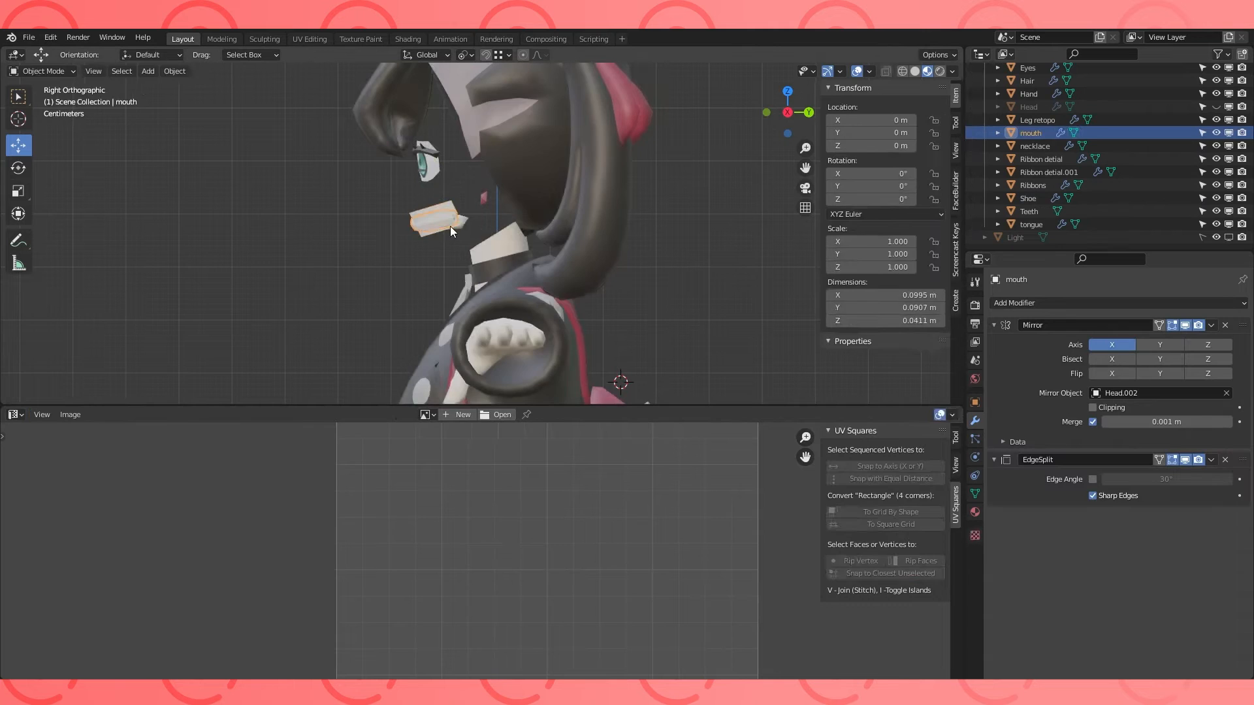
pyautogui.keyDown('shift'); pyautogui.click(462, 222); pyautogui.keyUp('shift')
pyautogui.press('Tab')
pyautogui.press('l')
pyautogui.press('l')
pyautogui.press('KP_7')
pyautogui.press('u')
pyautogui.click(439, 213)
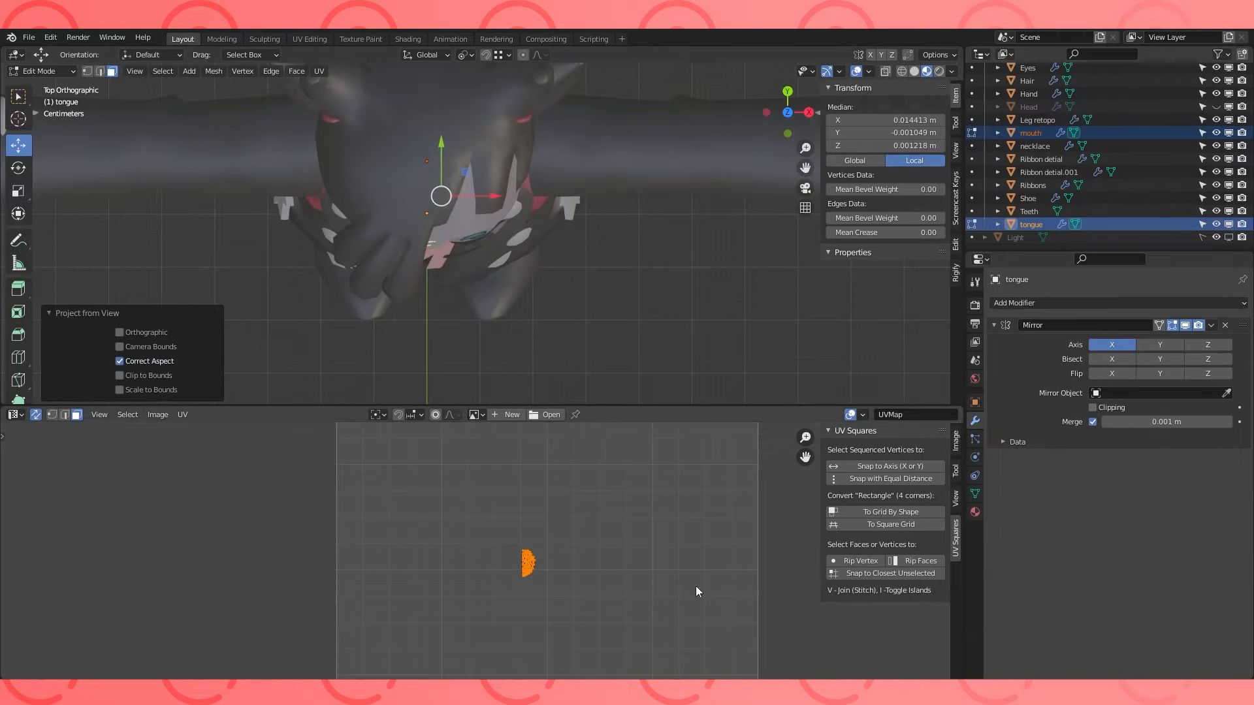
# Separate the overlapping mouth and tongue islands by moving one of them aside in the UV layout.
pyautogui.scroll(4, 621, 567)
pyautogui.hotkey('alt', 'a')
pyautogui.press('l')
pyautogui.press('g')
pyautogui.click(657, 591)
pyautogui.scroll(-6, 653, 575)
pyautogui.scroll(-2, 547, 309)
# Show the Head object and edit it together with the teeth, mouth, tongue, eyelashes and eyebrow.
pyautogui.moveTo(573, 389); pyautogui.dragTo(512, 303, button='middle')
pyautogui.scroll(-1, 548, 309)
pyautogui.press('Tab')
pyautogui.scroll(2, 512, 302)
pyautogui.click(1217, 107)
pyautogui.keyDown('ctrl'); pyautogui.click(1030, 212); pyautogui.keyUp('ctrl')
pyautogui.keyDown('ctrl'); pyautogui.click(1037, 134); pyautogui.keyUp('ctrl')
pyautogui.keyDown('ctrl'); pyautogui.click(1037, 107); pyautogui.keyUp('ctrl')
pyautogui.scroll(4, 1064, 187)
pyautogui.keyDown('ctrl'); pyautogui.click(1047, 160); pyautogui.keyUp('ctrl')
pyautogui.keyDown('ctrl'); pyautogui.click(1047, 147); pyautogui.keyUp('ctrl')
pyautogui.keyDown('ctrl'); pyautogui.click(1046, 133); pyautogui.keyUp('ctrl')
pyautogui.scroll(2, 1046, 133)
pyautogui.press('Tab')
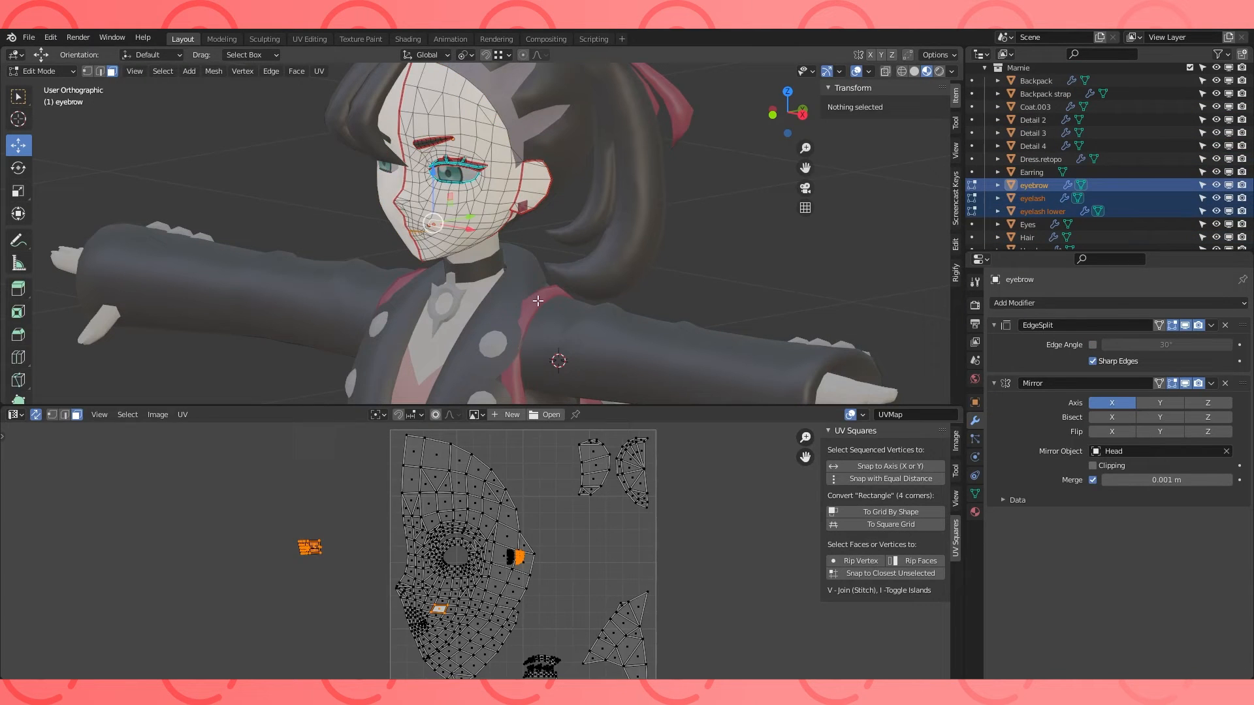
# Move the projected inner mouth islands off the face island into free space in the UV layout.
pyautogui.press('l')
pyautogui.press('g')
pyautogui.click(721, 508)
pyautogui.press('g')
pyautogui.click(640, 511)
pyautogui.scroll(-1, 634, 522)
pyautogui.scroll(2, 598, 569)
pyautogui.press('l')
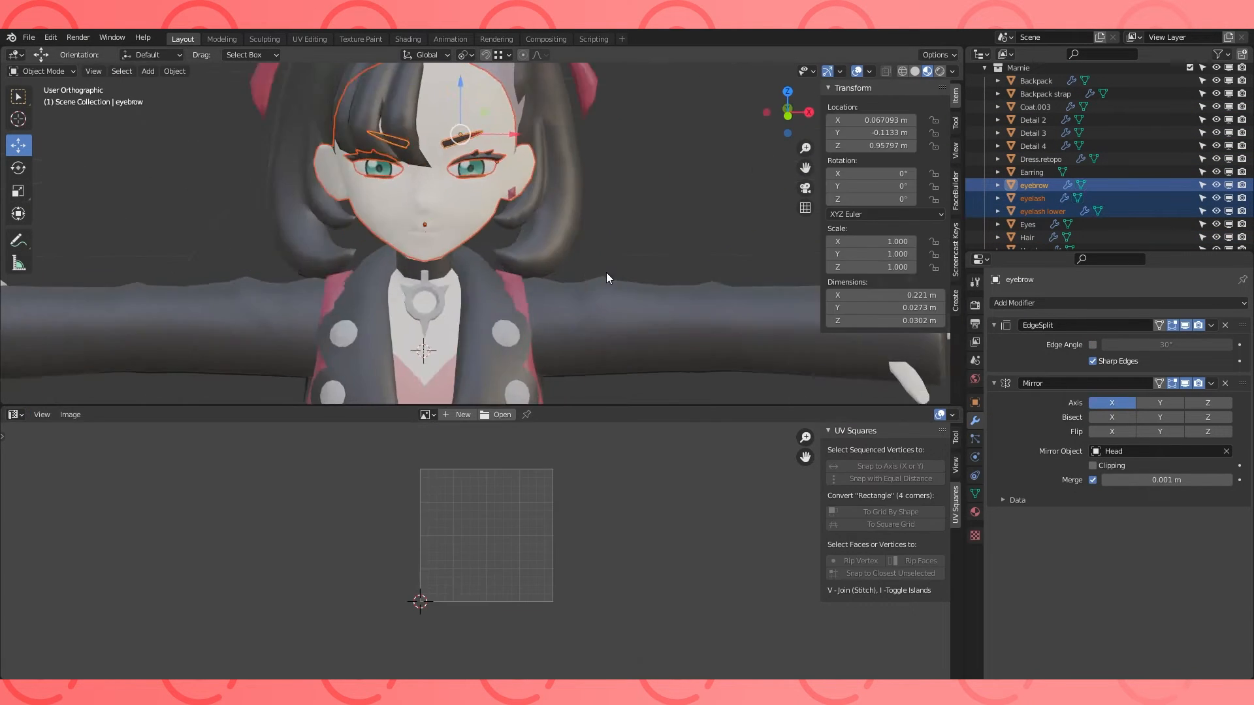
# Open the Hair object in Edit Mode and hide its geometry.
pyautogui.scroll(-4, 606, 273)
pyautogui.moveTo(606, 272); pyautogui.dragTo(556, 278, button='middle')
pyautogui.click(529, 179)
pyautogui.press('Tab')
pyautogui.press('l')
pyautogui.press('h')
pyautogui.scroll(2, 1038, 156)
# Create a new collection inside the Marnie collection and name it Face texture.
pyautogui.rightClick(995, 121)
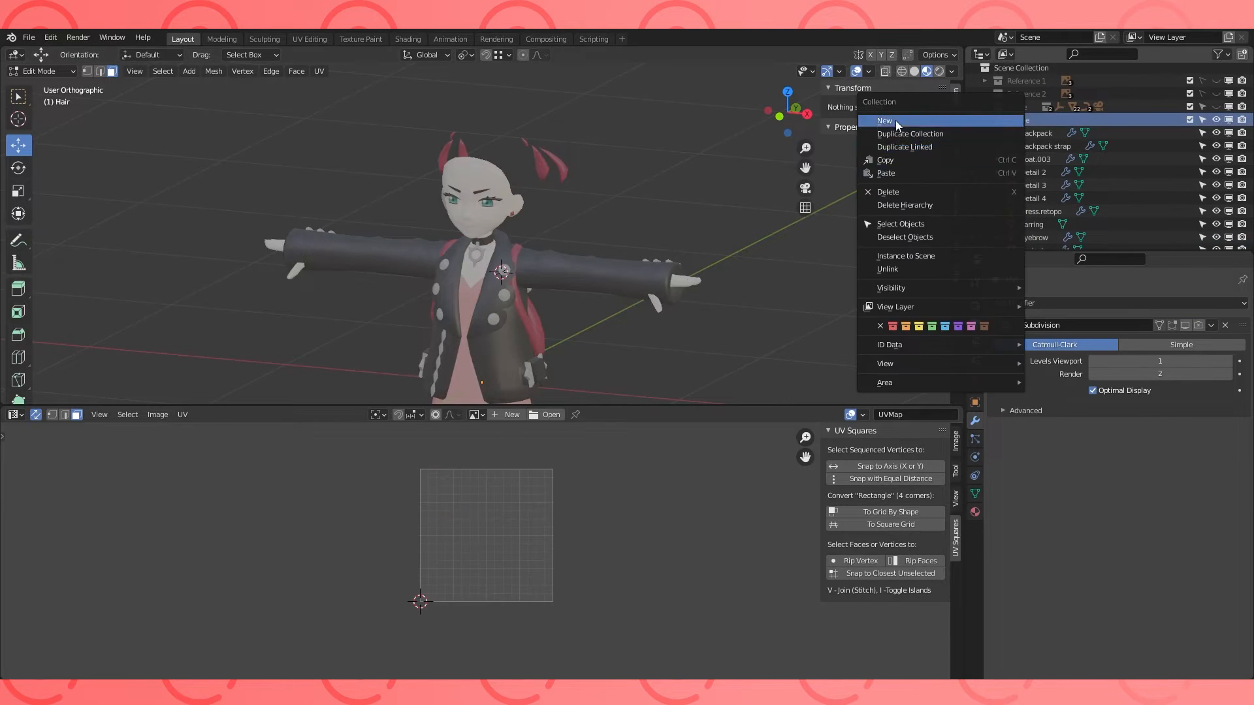
pyautogui.click(885, 121)
pyautogui.doubleClick(1039, 133)
# Move the eyebrow, eyelash, eyelash lower, Head, mouth, Teeth and tongue objects into the Face texture collection.
pyautogui.scroll(-2, 1038, 180)
pyautogui.moveTo(1038, 201); pyautogui.dragTo(1039, 82)
pyautogui.moveTo(1041, 214); pyautogui.dragTo(1038, 82)
pyautogui.scroll(-3, 1045, 195)
pyautogui.click(1051, 200)
pyautogui.scroll(-2, 1034, 229)
pyautogui.click(1036, 202)
pyautogui.keyDown('ctrl'); pyautogui.click(1039, 202); pyautogui.keyUp('ctrl')
pyautogui.moveTo(1038, 201); pyautogui.dragTo(1040, 110)
# Hide the Face texture collection and return to Object Mode.
pyautogui.click(1217, 109)
pyautogui.press('Tab')
pyautogui.scroll(-1, 573, 231)
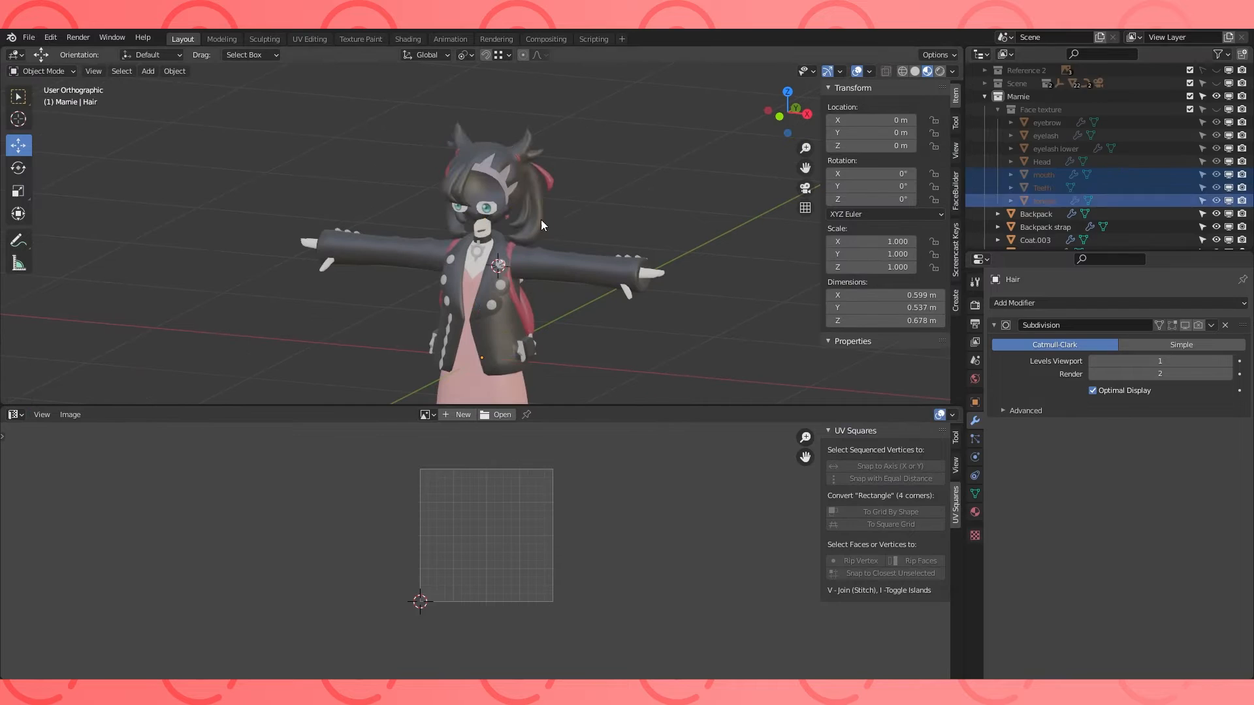
# Create a Hair Texture collection for the hair inside the Marnie collection and hide it.
pyautogui.rightClick(1019, 123)
pyautogui.click(1019, 127)
pyautogui.doubleClick(1050, 147)
pyautogui.write('Hair Texture')
pyautogui.press('Return')
pyautogui.click(997, 97)
pyautogui.click(1216, 111)
pyautogui.moveTo(575, 242); pyautogui.dragTo(620, 226, button='middle')
# Create an Eye Texture collection inside the Marnie collection, move the eye object into it and hide it.
pyautogui.rightClick(1019, 122)
pyautogui.doubleClick(1040, 161)
pyautogui.write('Eye Texture')
pyautogui.moveTo(1029, 200); pyautogui.dragTo(1039, 84)
pyautogui.click(1216, 84)
# Create a Body Texture collection inside the Marnie collection and hide accessory objects that do not belong to the body.
pyautogui.rightClick(1019, 97)
pyautogui.doubleClick(1045, 151)
pyautogui.write('Body Texture')
pyautogui.moveTo(653, 261); pyautogui.dragTo(686, 249, button='middle')
pyautogui.click(559, 310)
pyautogui.scroll(-5, 1181, 229)
pyautogui.click(548, 303)
pyautogui.click(1217, 199)
pyautogui.click(1216, 134)
# Select the coat, Detail 2 to 4, dress, hand, leg, Ribbon detial and shoe objects for Body Texture and hide the necklace.
pyautogui.click(1035, 94)
pyautogui.keyDown('ctrl'); pyautogui.click(1031, 109); pyautogui.keyUp('ctrl')
pyautogui.keyDown('ctrl'); pyautogui.click(1031, 122); pyautogui.keyUp('ctrl')
pyautogui.keyDown('ctrl'); pyautogui.click(1032, 134); pyautogui.keyUp('ctrl')
pyautogui.keyDown('ctrl'); pyautogui.click(1039, 147); pyautogui.keyUp('ctrl')
pyautogui.scroll(-2, 1044, 149)
pyautogui.keyDown('ctrl'); pyautogui.click(1044, 148); pyautogui.keyUp('ctrl')
pyautogui.keyDown('ctrl'); pyautogui.click(1045, 160); pyautogui.keyUp('ctrl')
pyautogui.click(1217, 173)
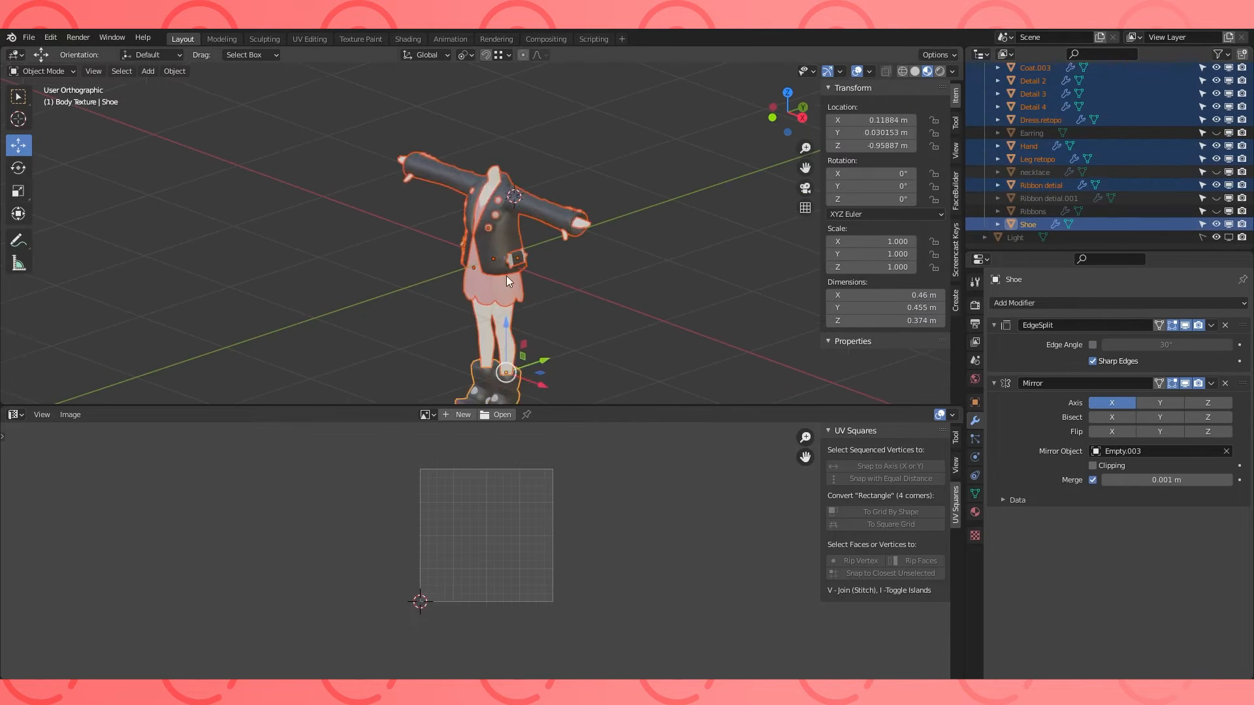
# Enter Edit Mode on the body objects together, select all geometry and unwrap it with the Angle Based method.
pyautogui.press('Tab')
pyautogui.press('a')
pyautogui.press('KP_1')
pyautogui.press('u')
pyautogui.click(518, 159)
pyautogui.scroll(3, 515, 521)
pyautogui.scroll(-2, 510, 521)
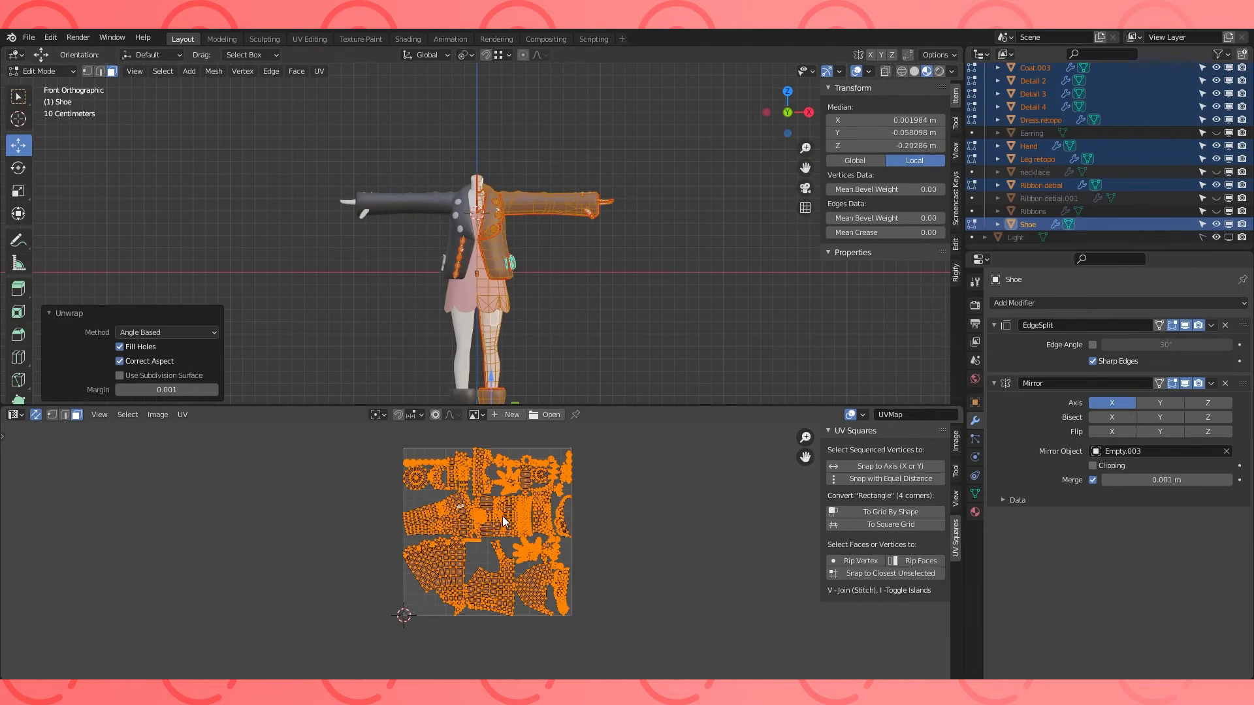
# Move all body islands beside the UV square and place the dress island back inside it.
pyautogui.press('g')
pyautogui.click(303, 519)
pyautogui.click(235, 575)
pyautogui.click(237, 519)
pyautogui.scroll(4, 523, 444)
pyautogui.click(99, 506)
pyautogui.hotkey('ctrl', 'l')
pyautogui.press('g')
pyautogui.click(522, 520)
# Place the large coat and sleeve islands inside the UV square around the dress island.
pyautogui.click(452, 590)
pyautogui.hotkey('ctrl', 'l')
pyautogui.press('g')
pyautogui.scroll(3, 425, 499)
pyautogui.press('g')
pyautogui.click(210, 460)
pyautogui.hotkey('ctrl', 'l')
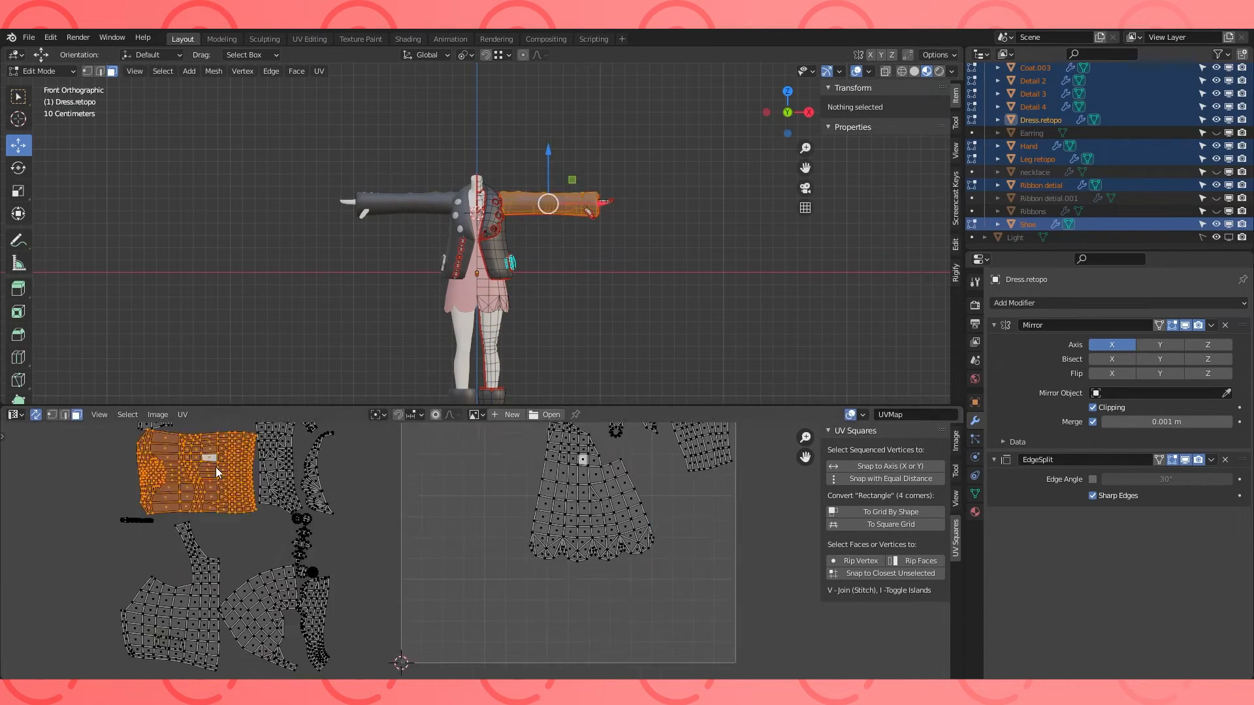
pyautogui.press('g')
pyautogui.click(324, 518)
pyautogui.hotkey('ctrl', 'l')
pyautogui.press('g')
pyautogui.click(451, 604)
# Place the smaller clothing islands and the hand islands into the free gaps of the UV square.
pyautogui.click(321, 621)
pyautogui.hotkey('ctrl', 'l')
pyautogui.press('g')
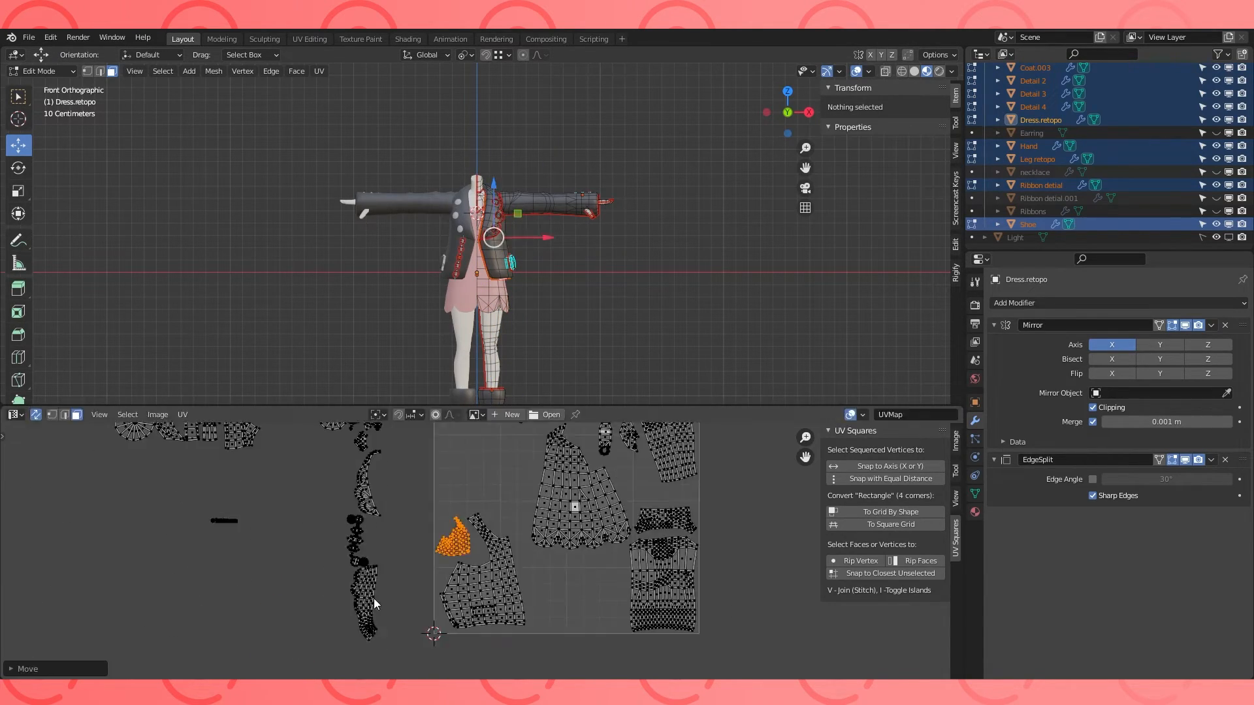
pyautogui.click(374, 598)
pyautogui.hotkey('ctrl', 'l')
pyautogui.press('g')
pyautogui.click(588, 553)
pyautogui.hotkey('ctrl', 'l')
pyautogui.press('g')
pyautogui.moveTo(500, 274); pyautogui.dragTo(557, 348, button='middle')
pyautogui.press('g')
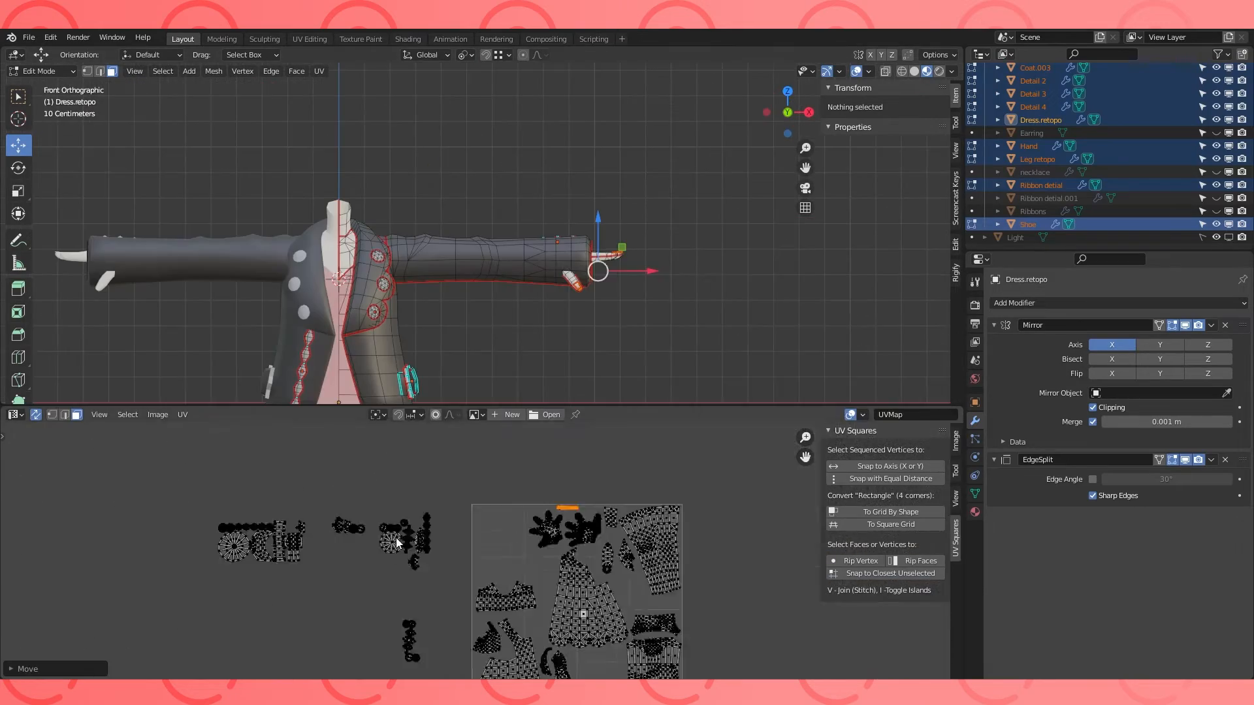
# Move the next detail islands into the UV square, rotating the sleeve spike island to fit beside the dress.
pyautogui.scroll(3, 396, 538)
pyautogui.click(174, 469)
pyautogui.hotkey('ctrl', 'l')
pyautogui.moveTo(287, 457); pyautogui.dragTo(530, 628)
pyautogui.moveTo(418, 215); pyautogui.dragTo(543, 261, button='middle')
pyautogui.scroll(-2, 444, 229)
pyautogui.click(376, 490)
pyautogui.hotkey('ctrl', 'l')
pyautogui.press('g')
pyautogui.click(311, 548)
pyautogui.hotkey('ctrl', 'l')
pyautogui.press('g')
pyautogui.click(364, 451)
pyautogui.press('g')
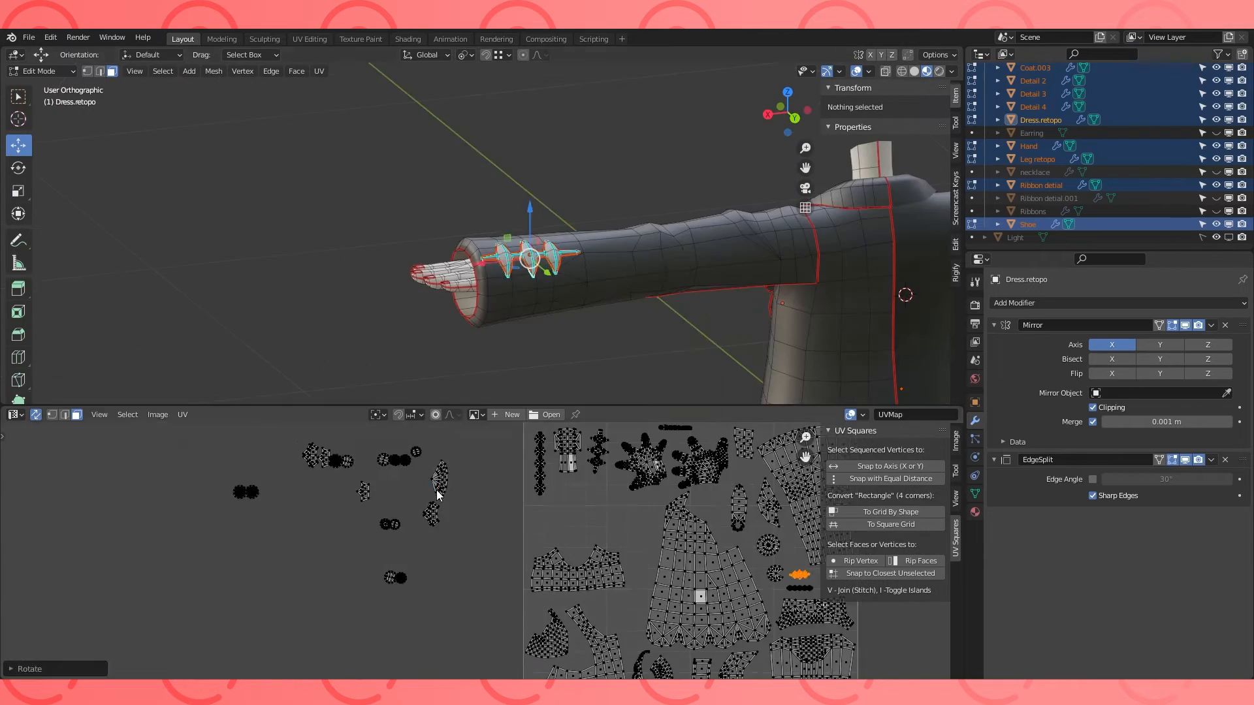
# Fit the remaining small body detail islands into the gaps of the UV square.
pyautogui.moveTo(457, 248); pyautogui.dragTo(549, 261, button='middle')
pyautogui.scroll(-6, 549, 262)
pyautogui.scroll(-3, 213, 508)
pyautogui.click(336, 476)
pyautogui.scroll(4, 337, 476)
pyautogui.press('g')
pyautogui.click(377, 533)
pyautogui.click(391, 472)
pyautogui.hotkey('ctrl', 'l')
pyautogui.press('g')
pyautogui.click(420, 503)
pyautogui.press('g')
pyautogui.click(562, 507)
pyautogui.scroll(-5, 522, 516)
pyautogui.click(490, 525)
pyautogui.hotkey('ctrl', 'l')
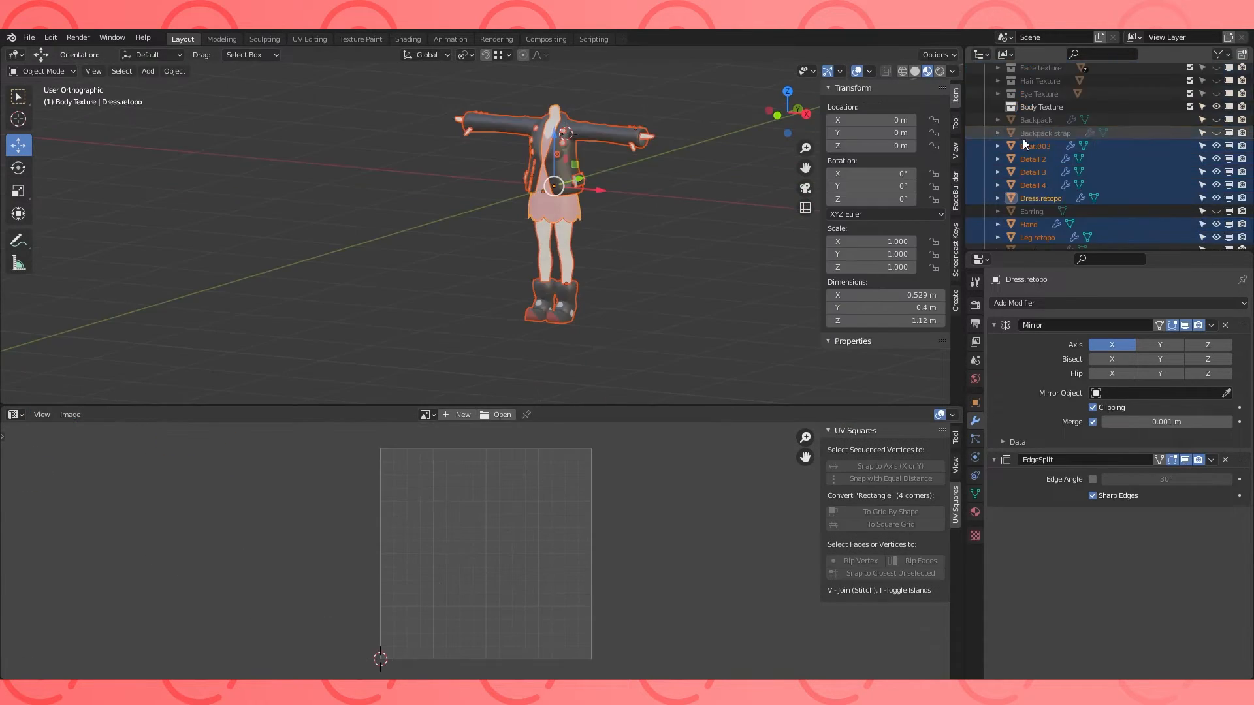
# Collapse and hide the Body Texture collection, and show the backpack, strap, earring, necklace, Ribbon detial.001 and Ribbons objects.
pyautogui.click(1000, 107)
pyautogui.click(1216, 147)
pyautogui.moveTo(1216, 159); pyautogui.dragTo(1218, 221)
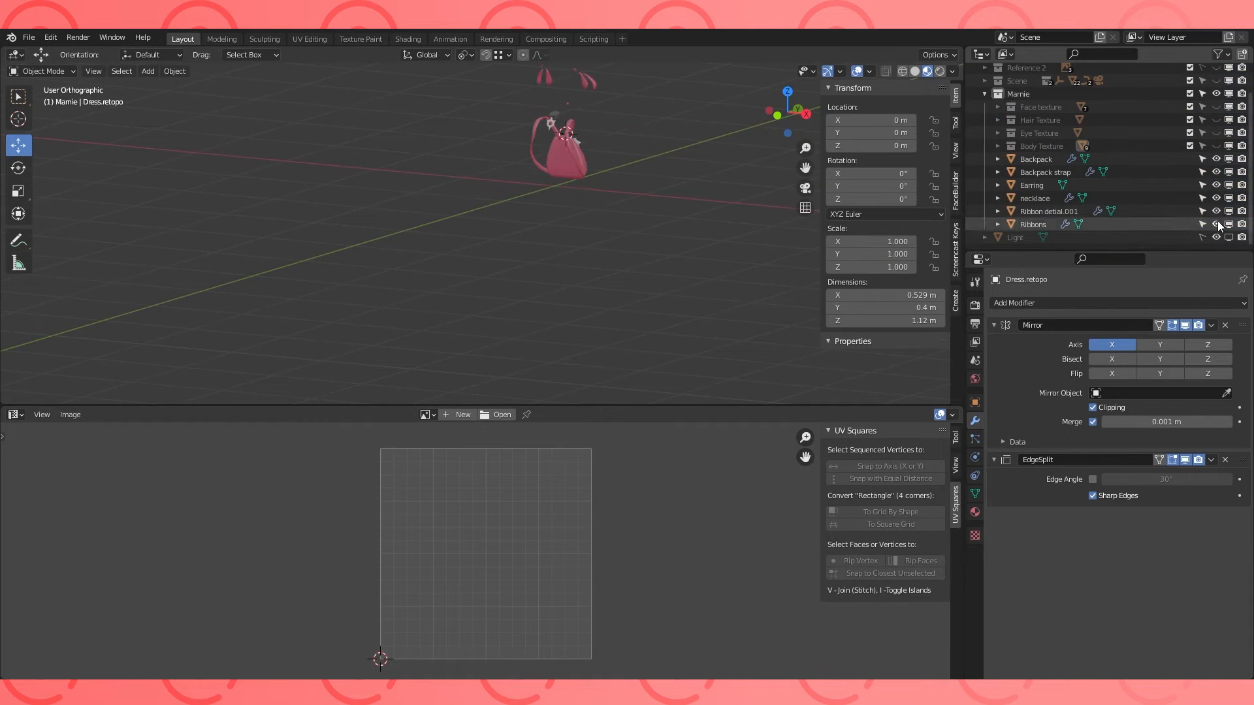
# Select all the backpack, strap, jewellery and ribbon objects, enter Edit Mode and unwrap them together.
pyautogui.moveTo(664, 194); pyautogui.dragTo(623, 279, button='middle')
pyautogui.moveTo(586, 242); pyautogui.dragTo(450, 281, button='middle')
pyautogui.scroll(1, 600, 241)
pyautogui.scroll(2, 603, 261)
pyautogui.click(603, 248)
pyautogui.keyDown('shift'); pyautogui.click(577, 286); pyautogui.keyUp('shift')
pyautogui.keyDown('shift'); pyautogui.click(548, 305); pyautogui.keyUp('shift')
pyautogui.keyDown('shift'); pyautogui.click(577, 277); pyautogui.keyUp('shift')
pyautogui.keyDown('shift'); pyautogui.click(588, 287); pyautogui.keyUp('shift')
pyautogui.keyDown('shift'); pyautogui.click(590, 288); pyautogui.keyUp('shift')
pyautogui.press('Tab')
pyautogui.press('u')
pyautogui.click(672, 290)
# Move the long strap island out of the UV square and straighten it with UV Squares while UV sync selection is off.
pyautogui.click(549, 530)
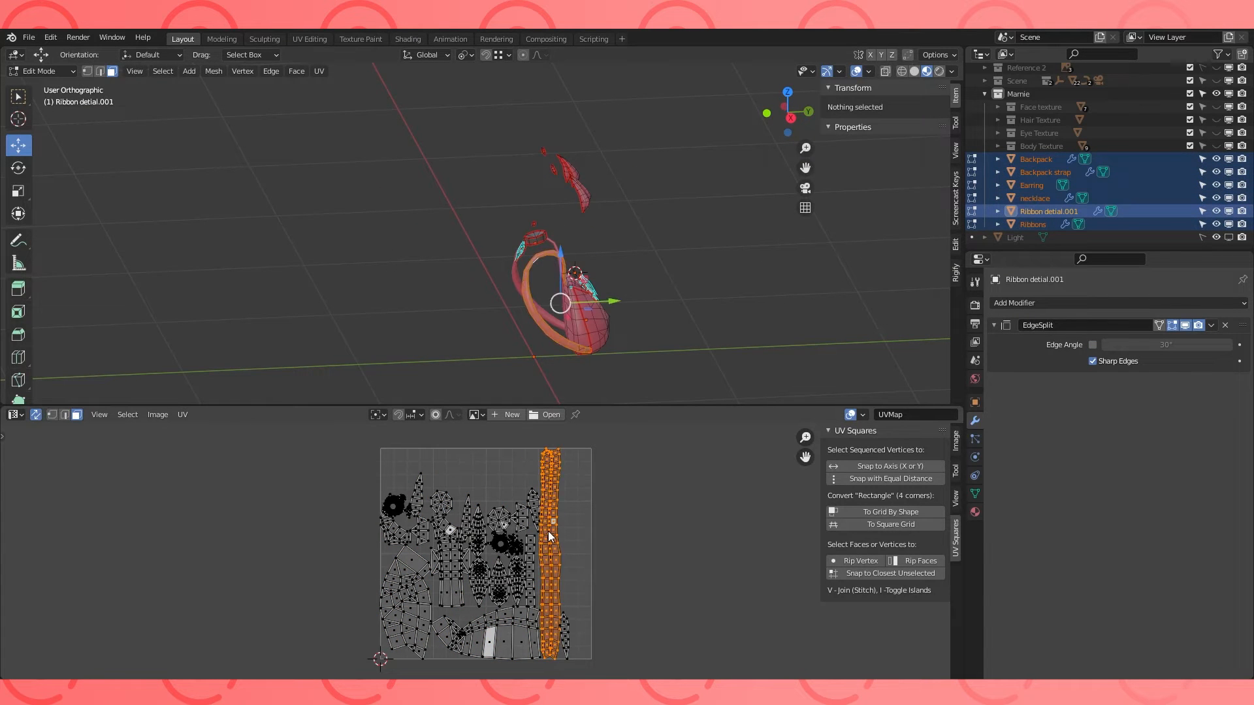
pyautogui.press('g')
pyautogui.click(701, 533)
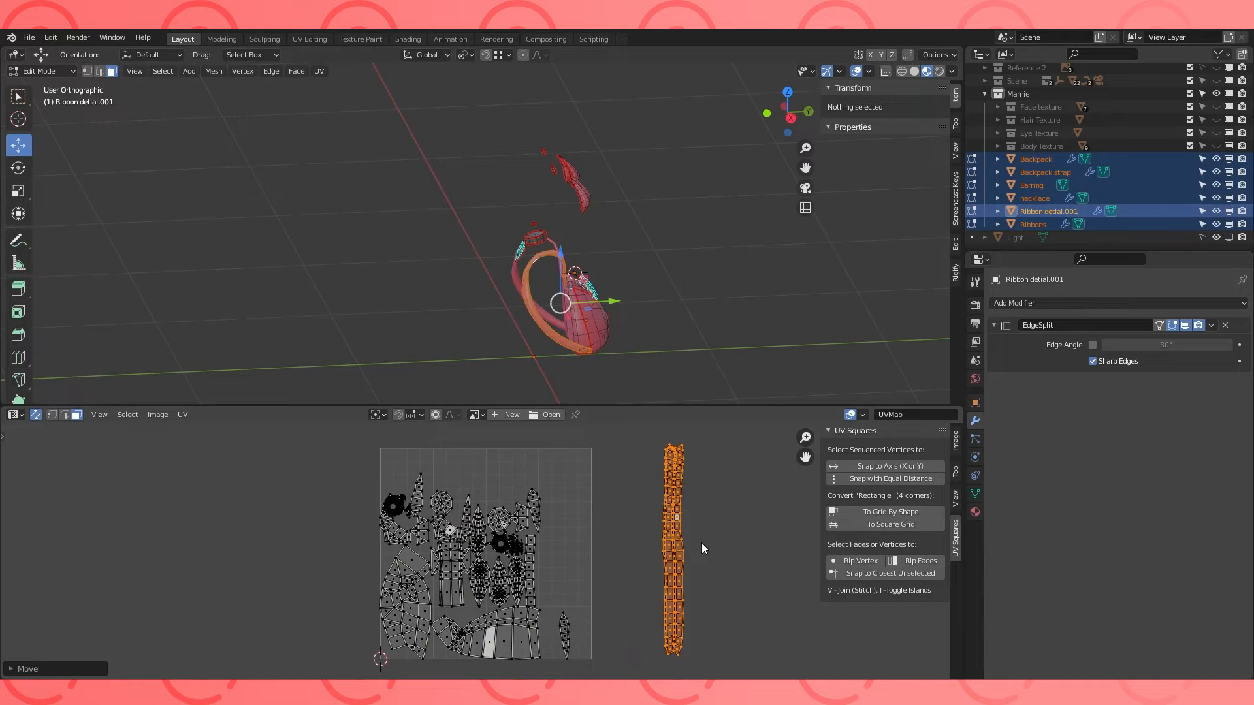
pyautogui.click(883, 474)
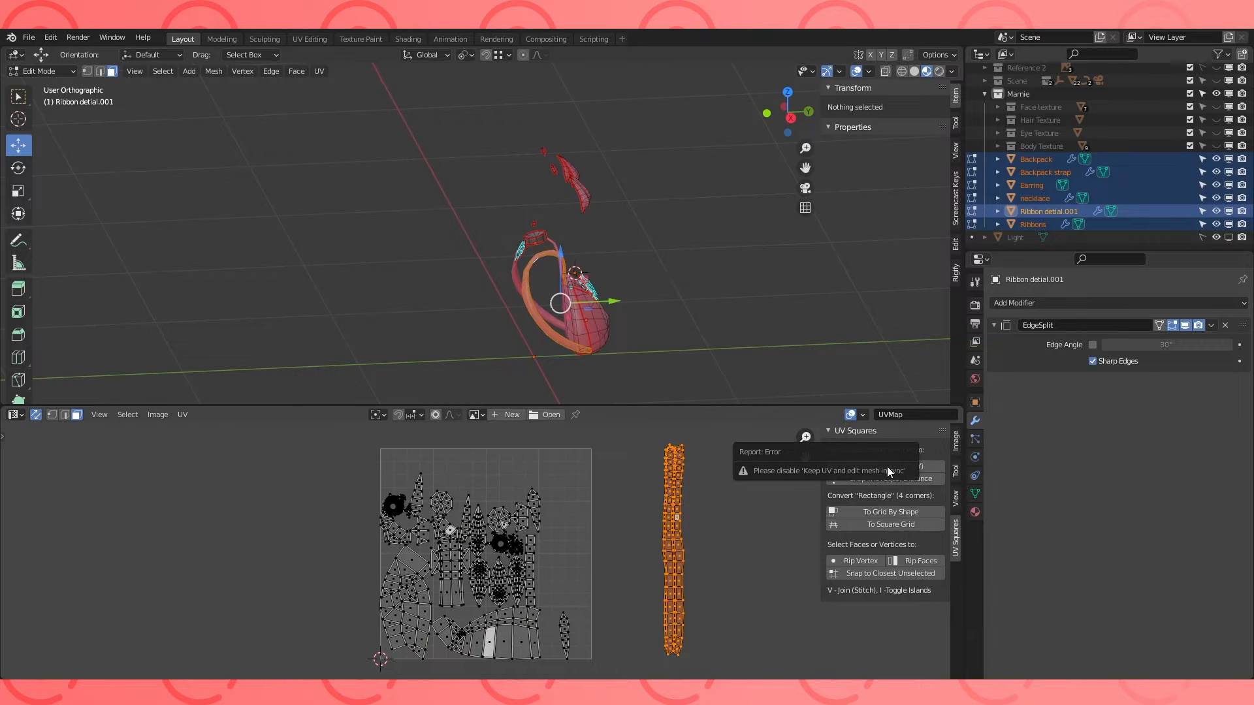
pyautogui.click(35, 418)
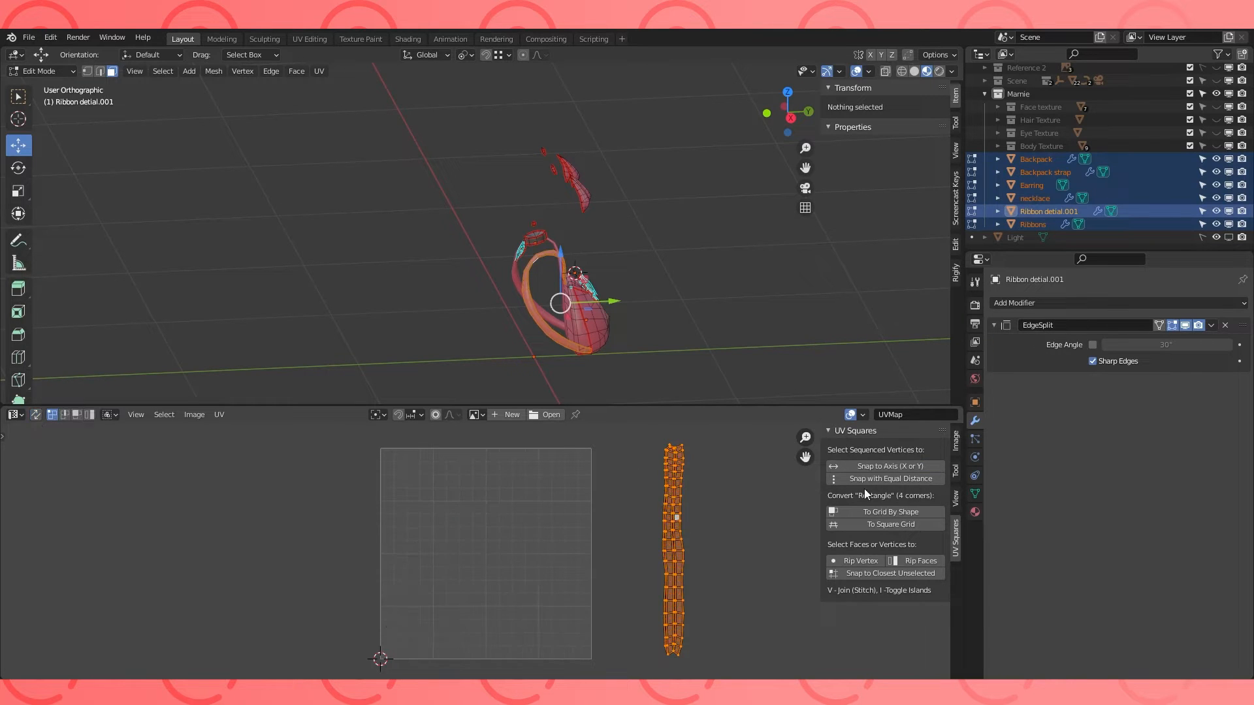
pyautogui.click(904, 468)
pyautogui.click(37, 417)
# Place the straightened strap island along the UV square's right edge and move all other accessory islands outside the square.
pyautogui.press('g')
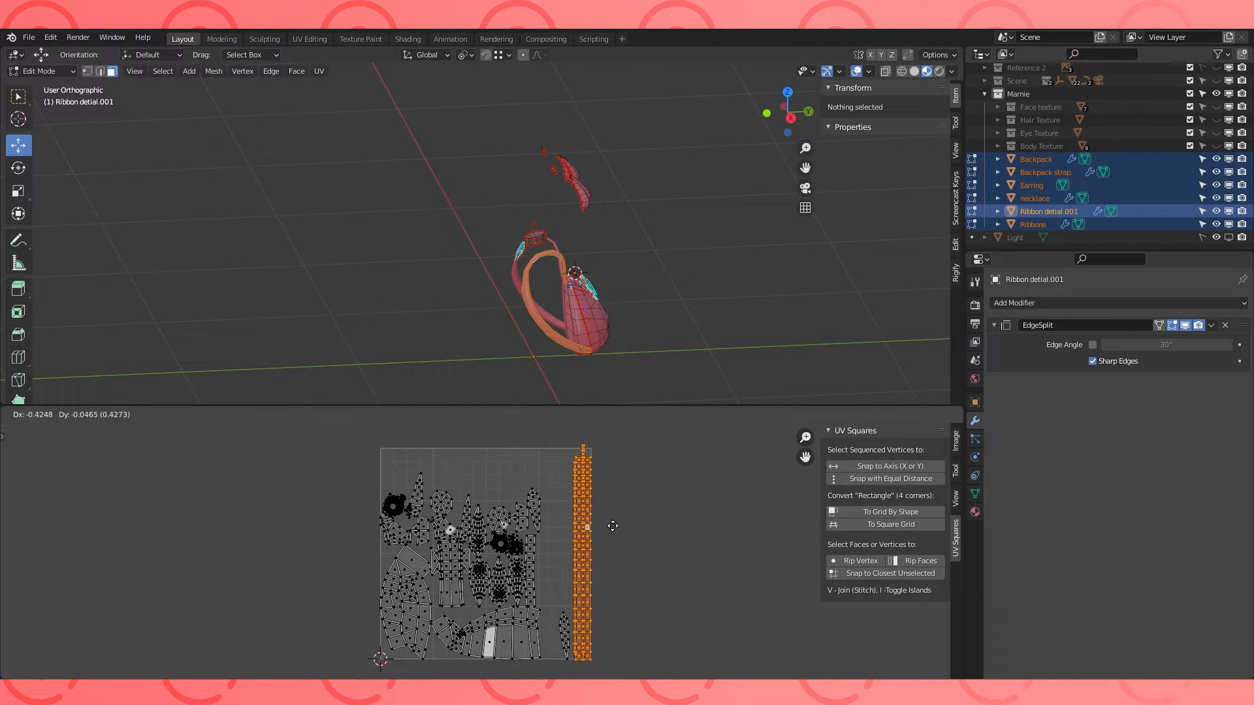
pyautogui.click(637, 528)
pyautogui.scroll(1, 725, 531)
pyautogui.moveTo(729, 531); pyautogui.dragTo(727, 495, button='middle')
pyautogui.press('g')
pyautogui.hotkey('ctrl', 'i')
pyautogui.press('g')
pyautogui.scroll(-1, 291, 531)
# Rotate and place the large backpack islands beside the strap island, with the small rectangular detail island above them.
pyautogui.press('g')
pyautogui.press('r')
pyautogui.click(196, 597)
pyautogui.press('g')
pyautogui.click(464, 592)
pyautogui.press('g')
pyautogui.click(584, 520)
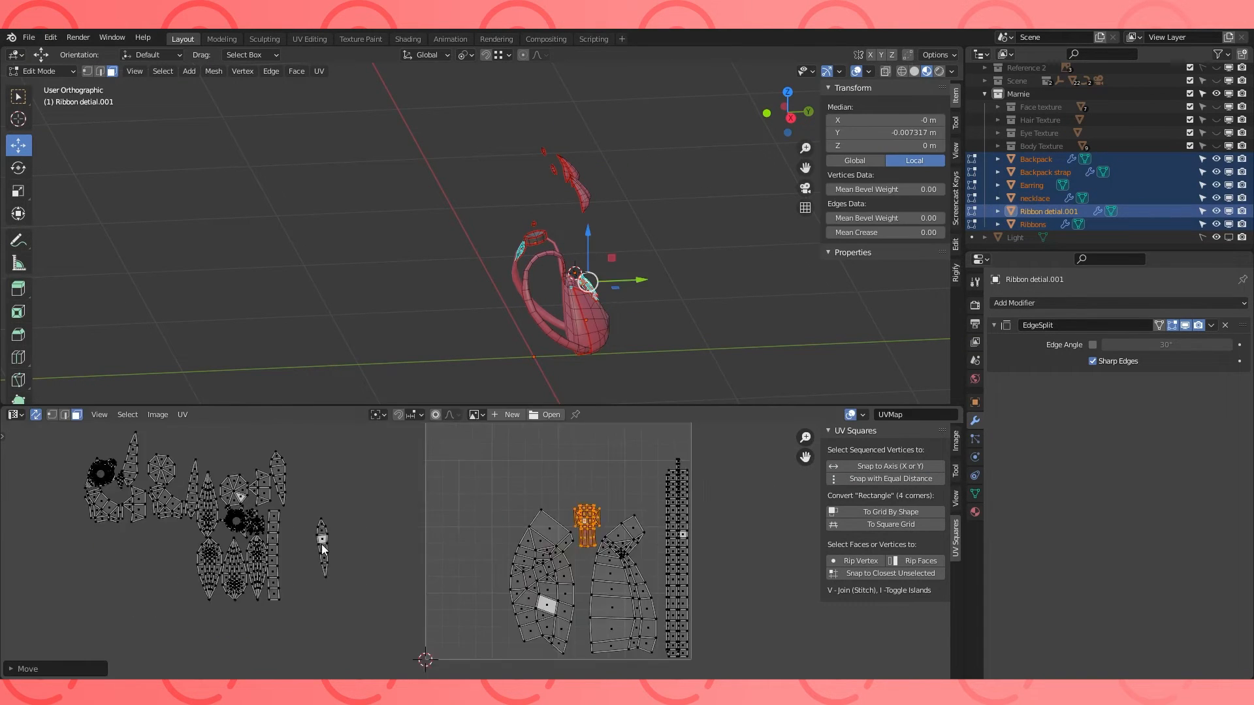
# Rotate and place the small backpack detail islands in the lower-left corner of the UV square.
pyautogui.scroll(4, 560, 498)
pyautogui.moveTo(560, 498); pyautogui.dragTo(294, 490, button='middle')
pyautogui.scroll(-5, 443, 451)
pyautogui.press('g')
pyautogui.press('r')
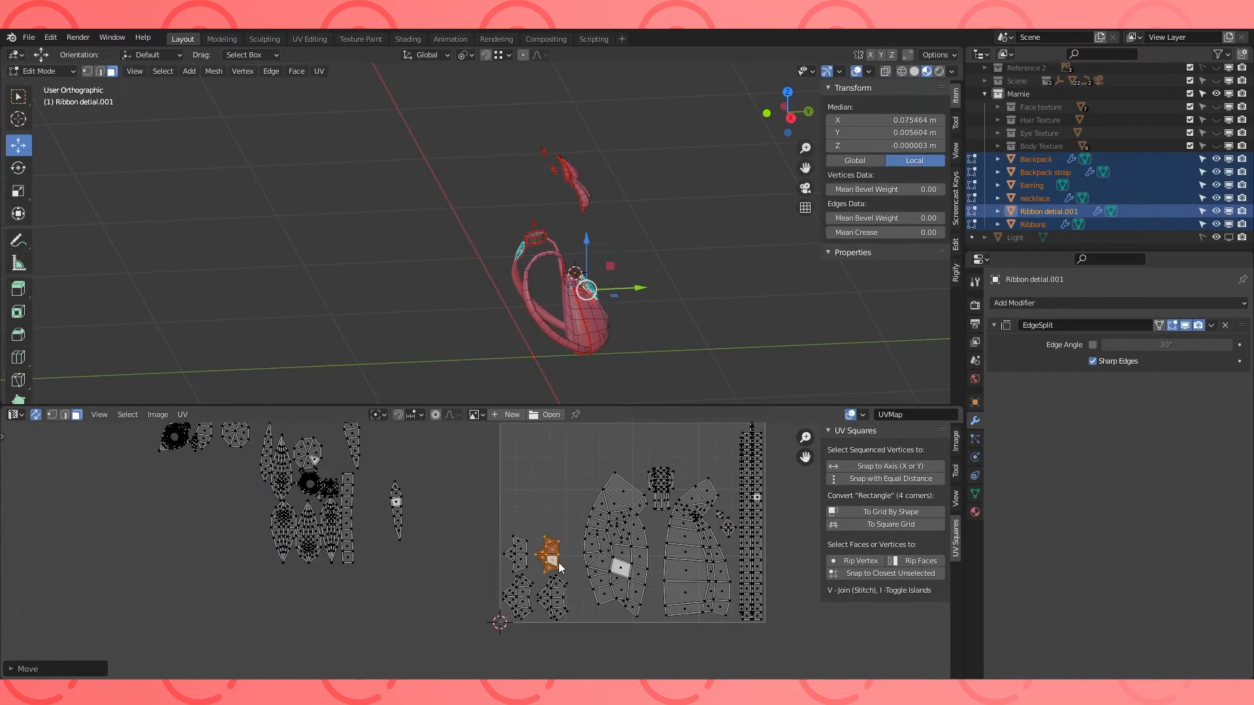
pyautogui.click(558, 557)
# Place the two ring-shaped islands above the small backpack detail islands in the UV square.
pyautogui.click(310, 484)
pyautogui.press('g')
pyautogui.click(157, 434)
pyautogui.press('g')
pyautogui.scroll(3, 247, 572)
pyautogui.scroll(-3, 349, 515)
# Scale down the narrow strip island and place it inside the UV square, with the ribbon islands near the top.
pyautogui.click(348, 515)
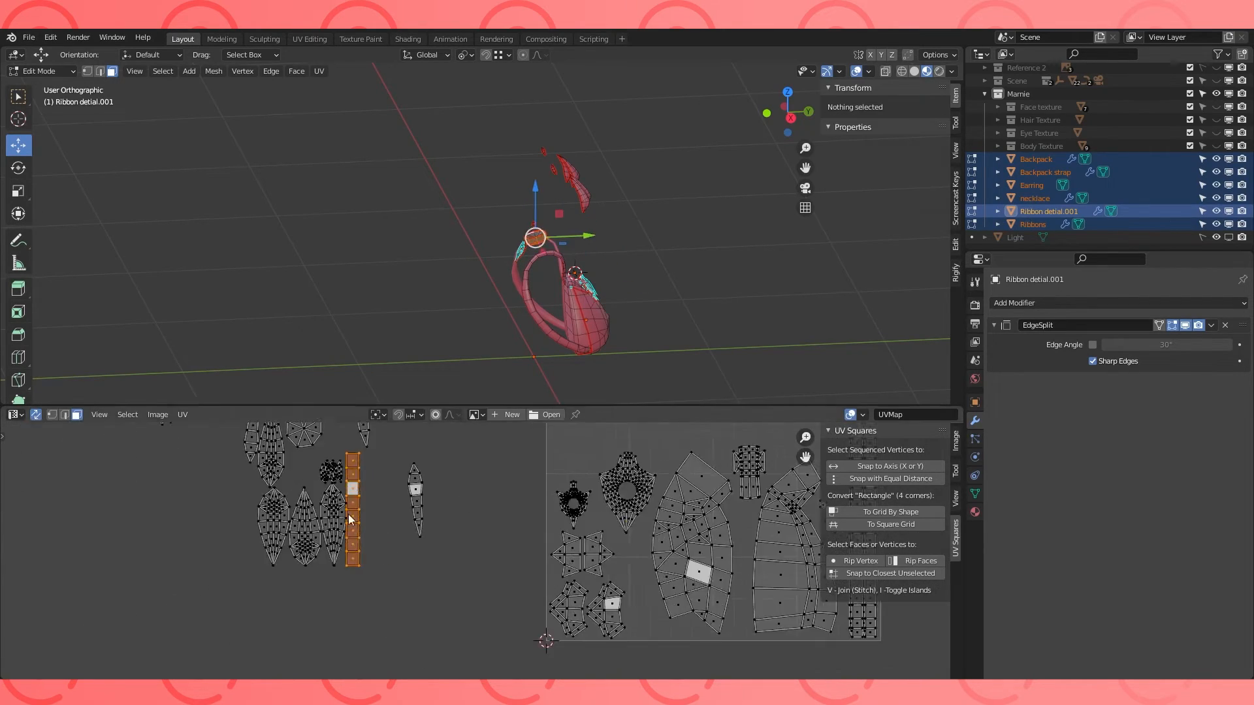
pyautogui.press('s')
pyautogui.click(504, 557)
pyautogui.press('g')
pyautogui.click(610, 462)
pyautogui.click(370, 515)
pyautogui.press('g')
pyautogui.click(672, 468)
pyautogui.scroll(2, 490, 542)
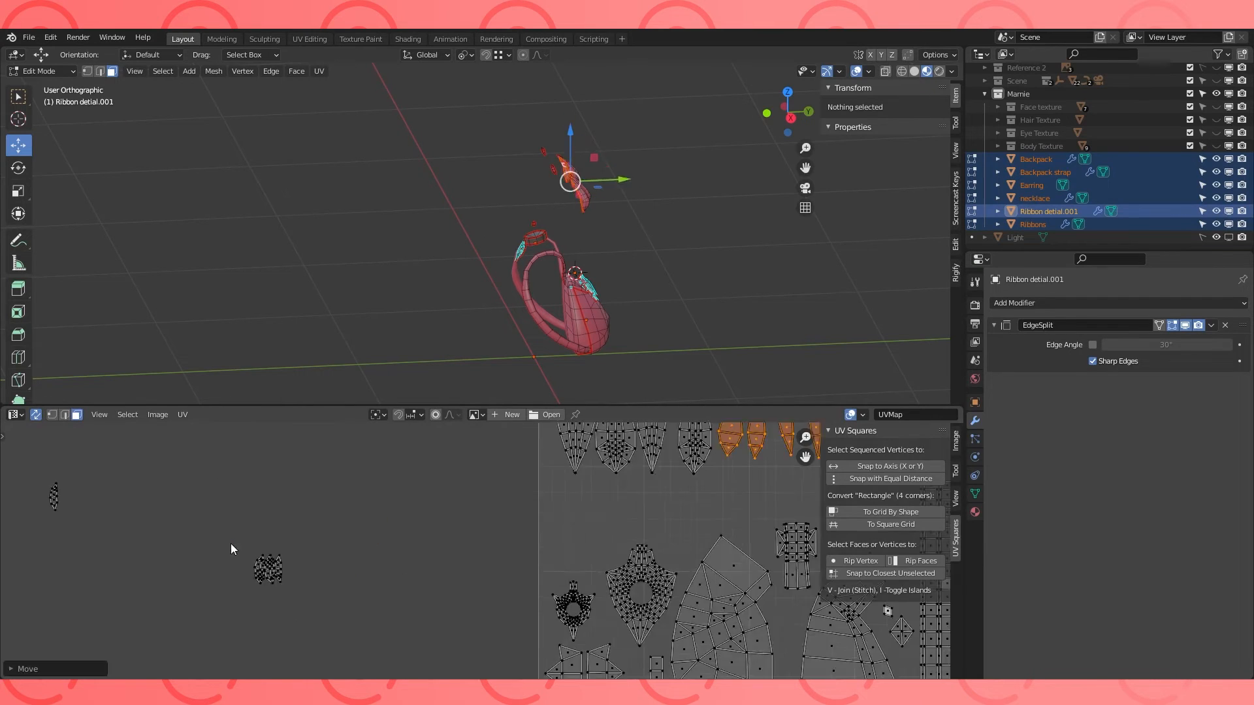
# Move the remaining small accessory islands from outside the UV square into free gaps among the other islands.
pyautogui.scroll(-4, 231, 550)
pyautogui.click(554, 568)
pyautogui.scroll(3, 484, 560)
pyautogui.click(484, 560)
pyautogui.press('g')
pyautogui.scroll(-3, 476, 664)
pyautogui.click(472, 553)
pyautogui.press('g')
pyautogui.click(486, 556)
# Select the two large linked backpack islands, shift them within the UV square and clear the selection.
pyautogui.click(573, 592)
pyautogui.keyDown('shift'); pyautogui.click(533, 591); pyautogui.keyUp('shift')
pyautogui.hotkey('ctrl', 'l')
pyautogui.press('g')
pyautogui.click(524, 593)
pyautogui.hotkey('alt', 'a')
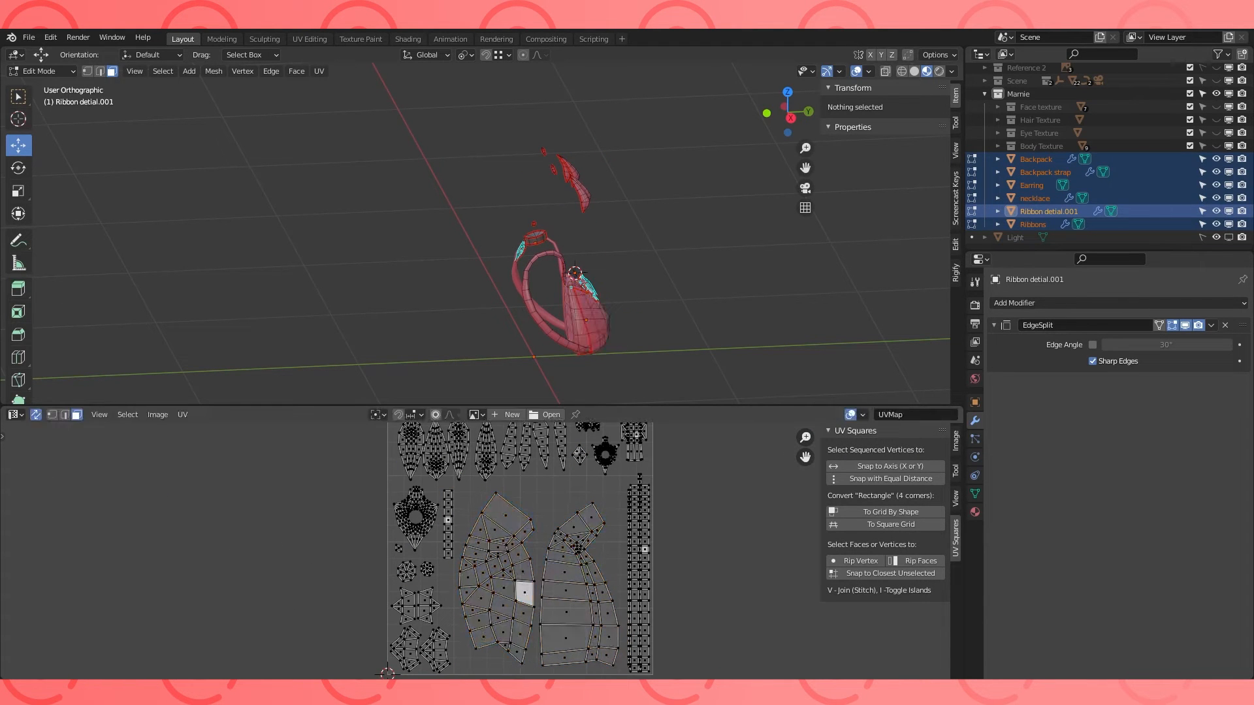
# Leave mesh editing and create a collection named Detail Texture inside the Marnie collection.
pyautogui.press('Tab')
pyautogui.rightClick(1039, 94)
pyautogui.click(1043, 94)
pyautogui.doubleClick(1057, 155)
pyautogui.press('Return')
# Place the backpack, strap, earring, necklace and ribbon objects in Detail Texture and show all texture collections.
pyautogui.click(1035, 167)
pyautogui.keyDown('shift'); pyautogui.click(1036, 230); pyautogui.keyUp('shift')
pyautogui.moveTo(1040, 204); pyautogui.dragTo(1044, 154)
pyautogui.click(984, 215)
pyautogui.moveTo(1216, 141); pyautogui.dragTo(1217, 101)
pyautogui.moveTo(615, 393); pyautogui.dragTo(673, 409, button='middle')
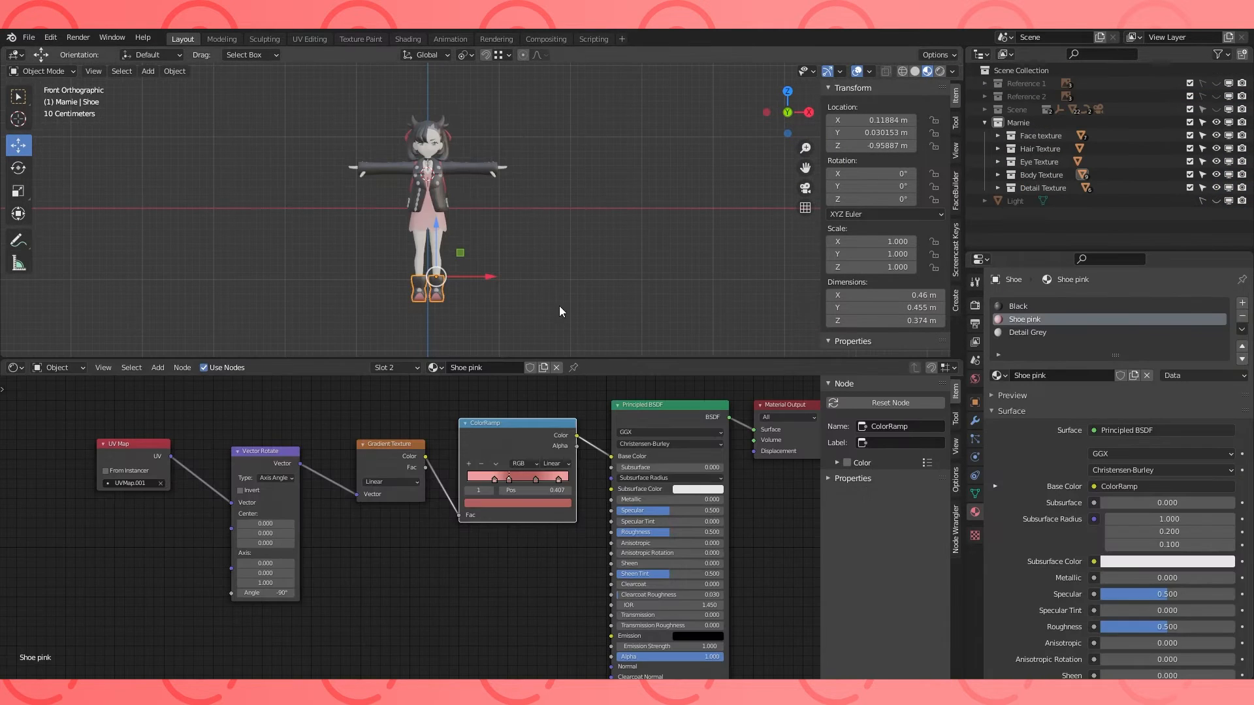
# Hide Marnie's jacket and select the dress underneath.
pyautogui.scroll(2, 561, 311)
pyautogui.moveTo(560, 311); pyautogui.dragTo(534, 273, button='middle')
pyautogui.scroll(3, 516, 275)
pyautogui.keyDown('shift'); pyautogui.moveTo(379, 274); pyautogui.dragTo(545, 228, button='middle'); pyautogui.keyUp('shift')
pyautogui.scroll(-1, 484, 120)
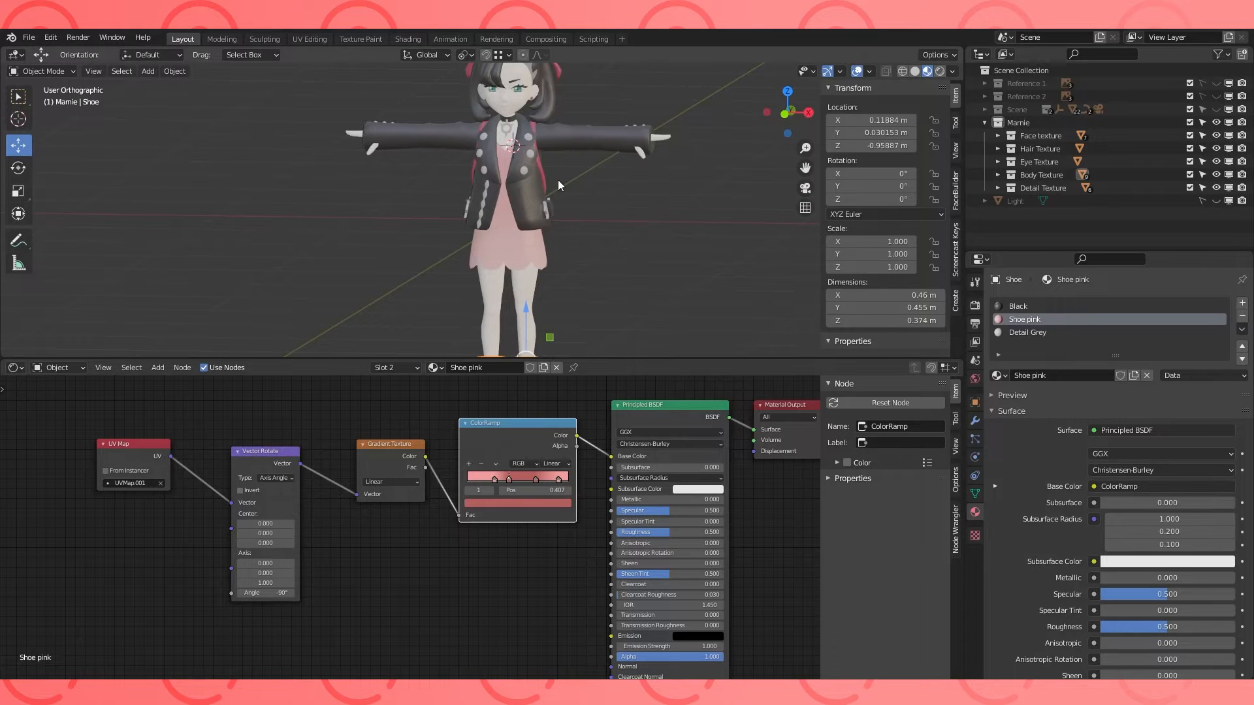
pyautogui.click(552, 181)
pyautogui.press('h')
pyautogui.click(520, 235)
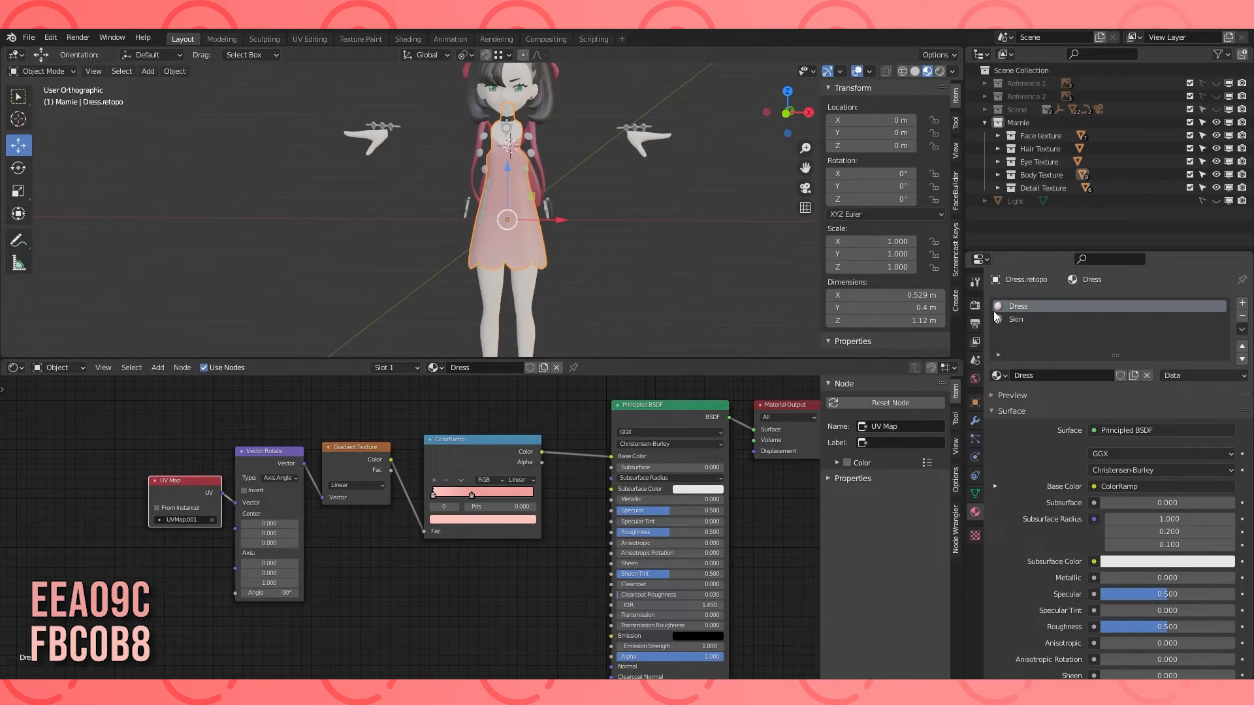
# Examine the dress's UVMap and UVMap.001 layouts in the UV editor.
pyautogui.click(975, 494)
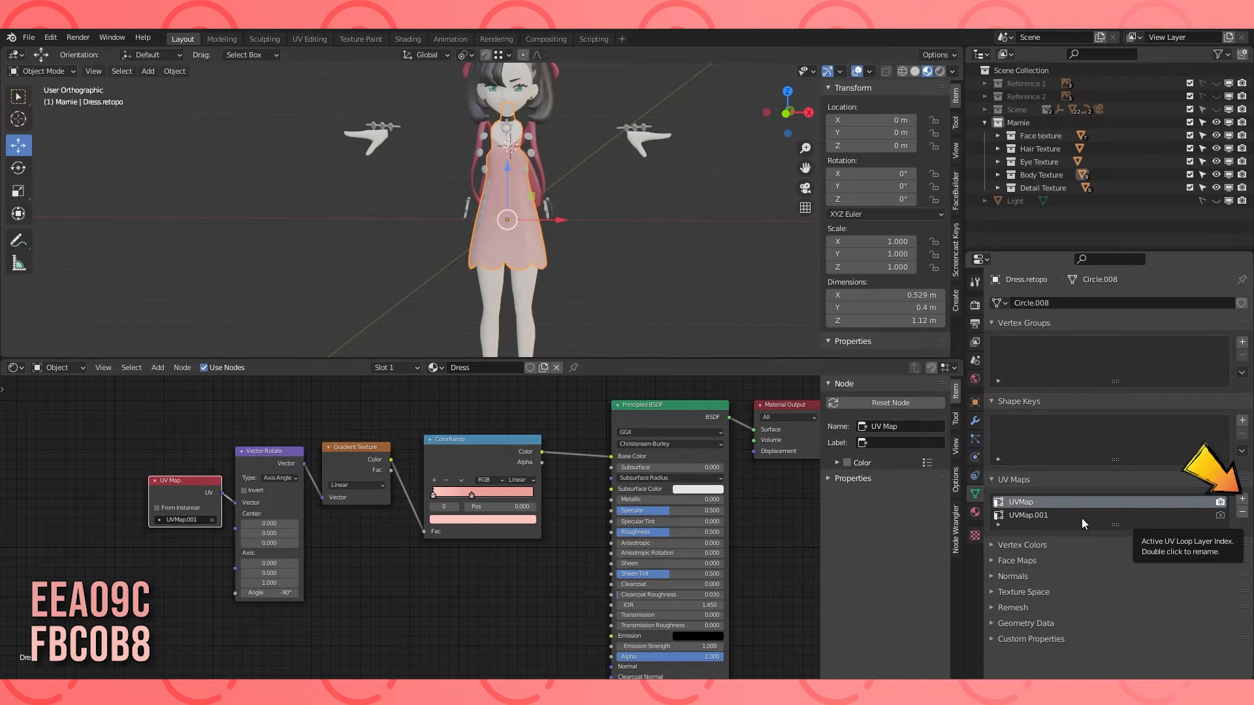
pyautogui.click(1062, 519)
pyautogui.click(15, 367)
pyautogui.click(34, 431)
pyautogui.press('Tab')
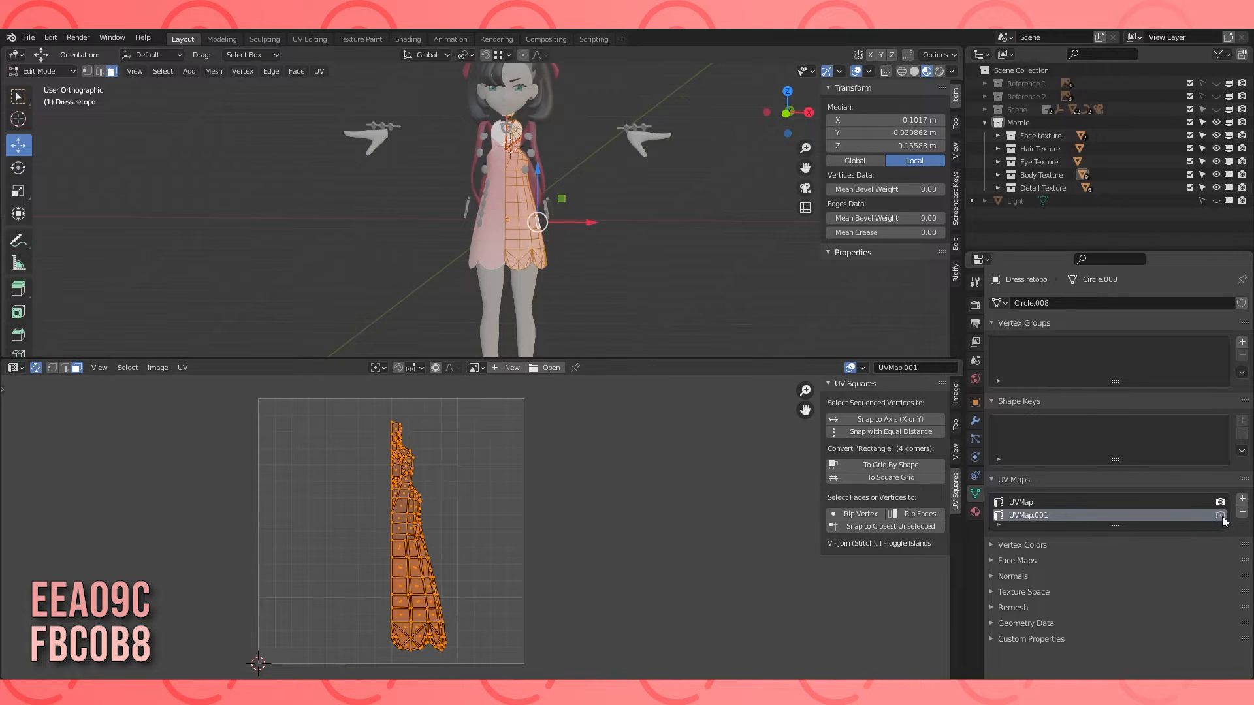
pyautogui.click(1160, 504)
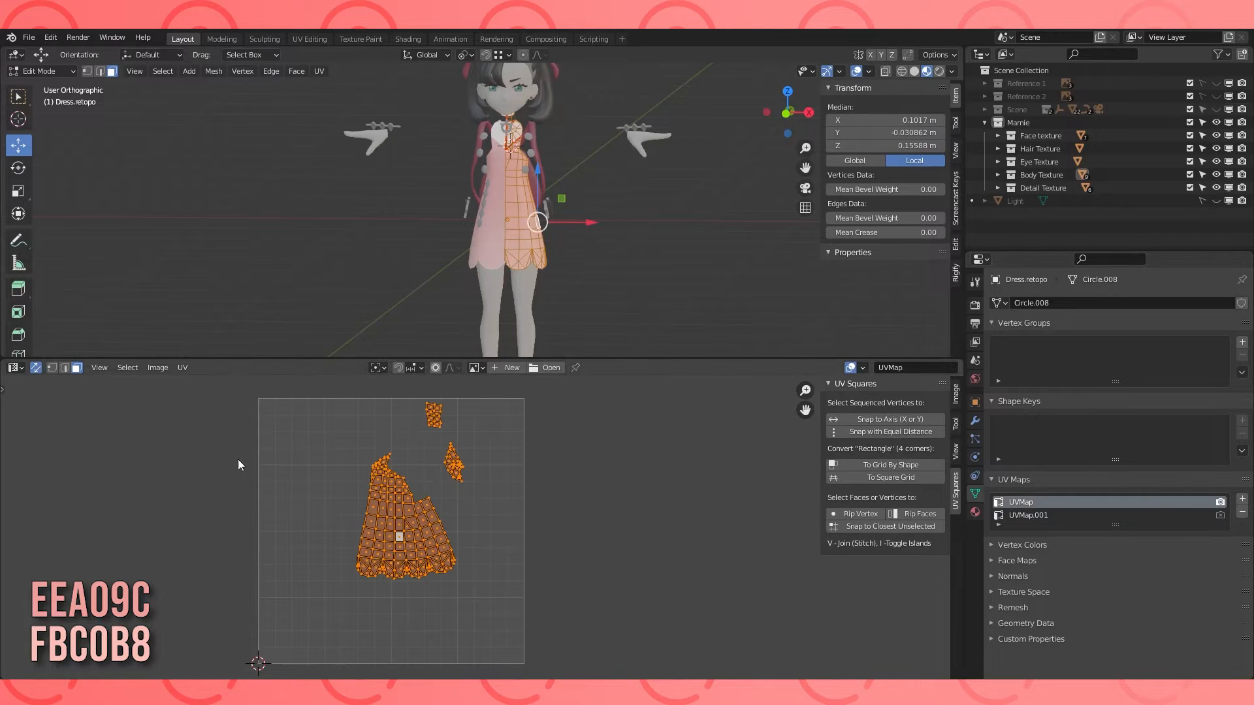
pyautogui.click(1023, 513)
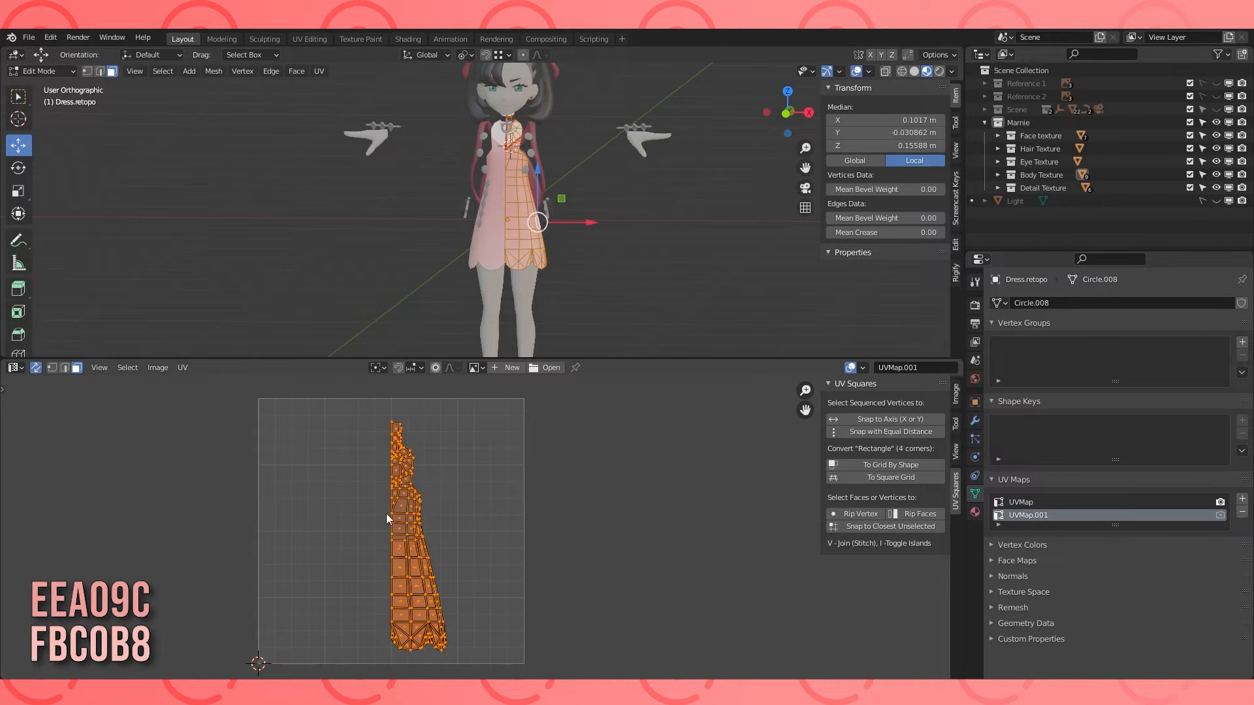
# Space out the gradient nodes of the Dress material in the Shader Editor and unhide all hidden objects.
pyautogui.click(15, 368)
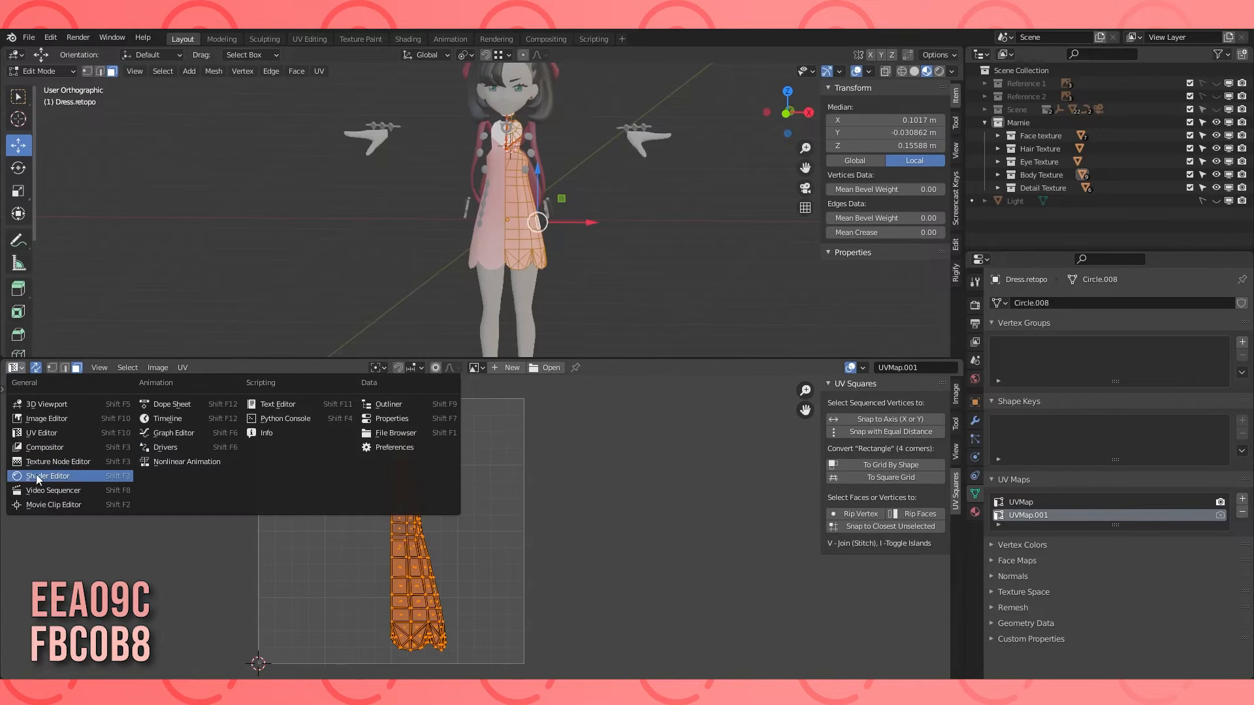
pyautogui.click(41, 475)
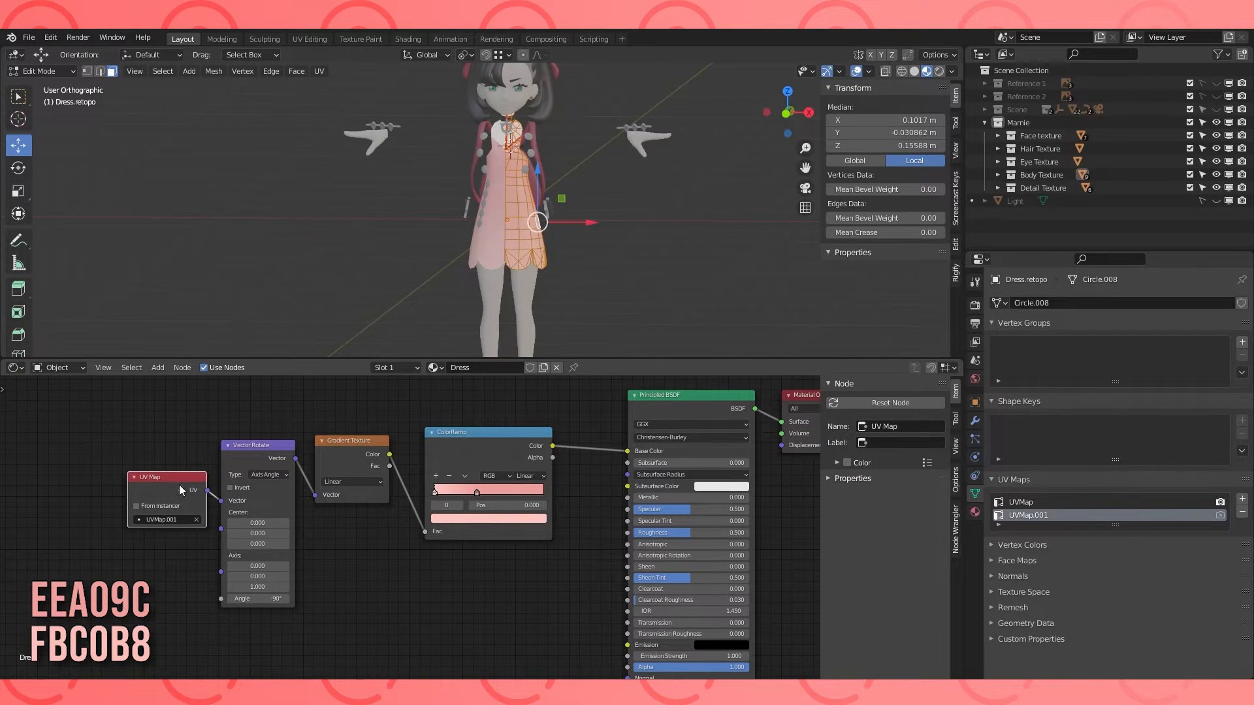
pyautogui.moveTo(183, 490); pyautogui.dragTo(117, 486)
pyautogui.moveTo(230, 452); pyautogui.dragTo(200, 454)
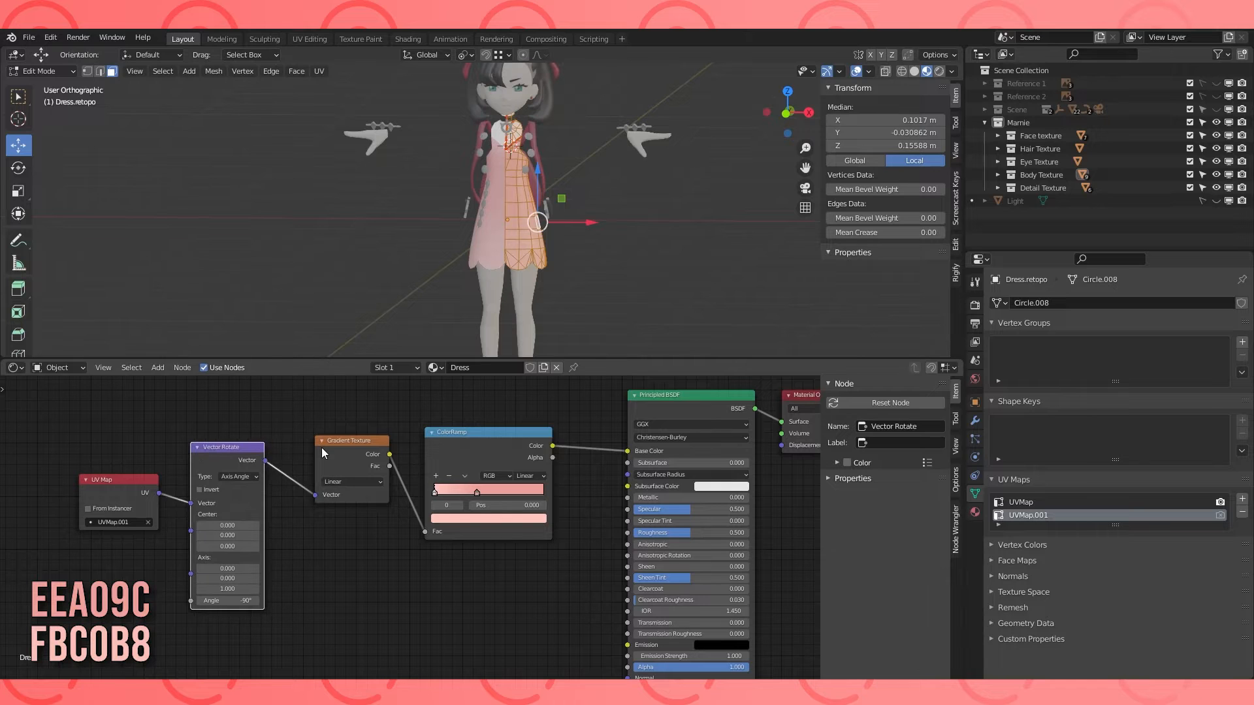
pyautogui.moveTo(320, 448); pyautogui.dragTo(298, 451)
pyautogui.moveTo(473, 445); pyautogui.dragTo(450, 448)
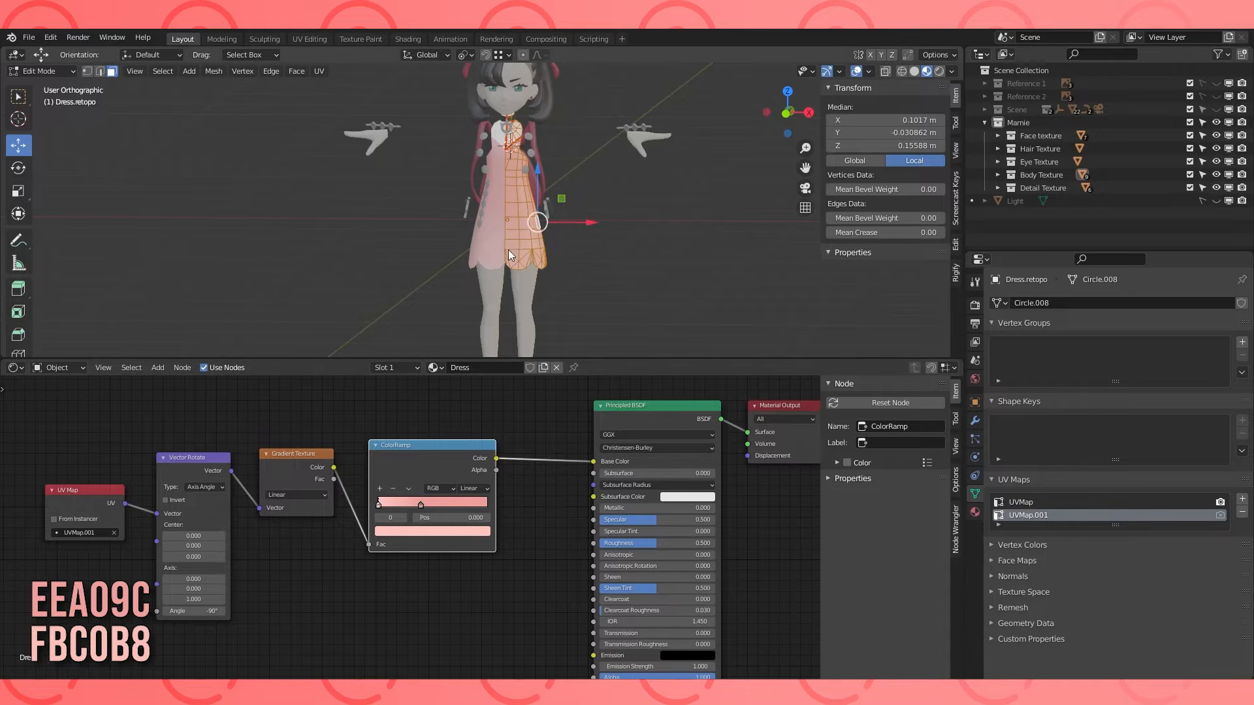
pyautogui.press('Tab')
pyautogui.hotkey('alt', 'h')
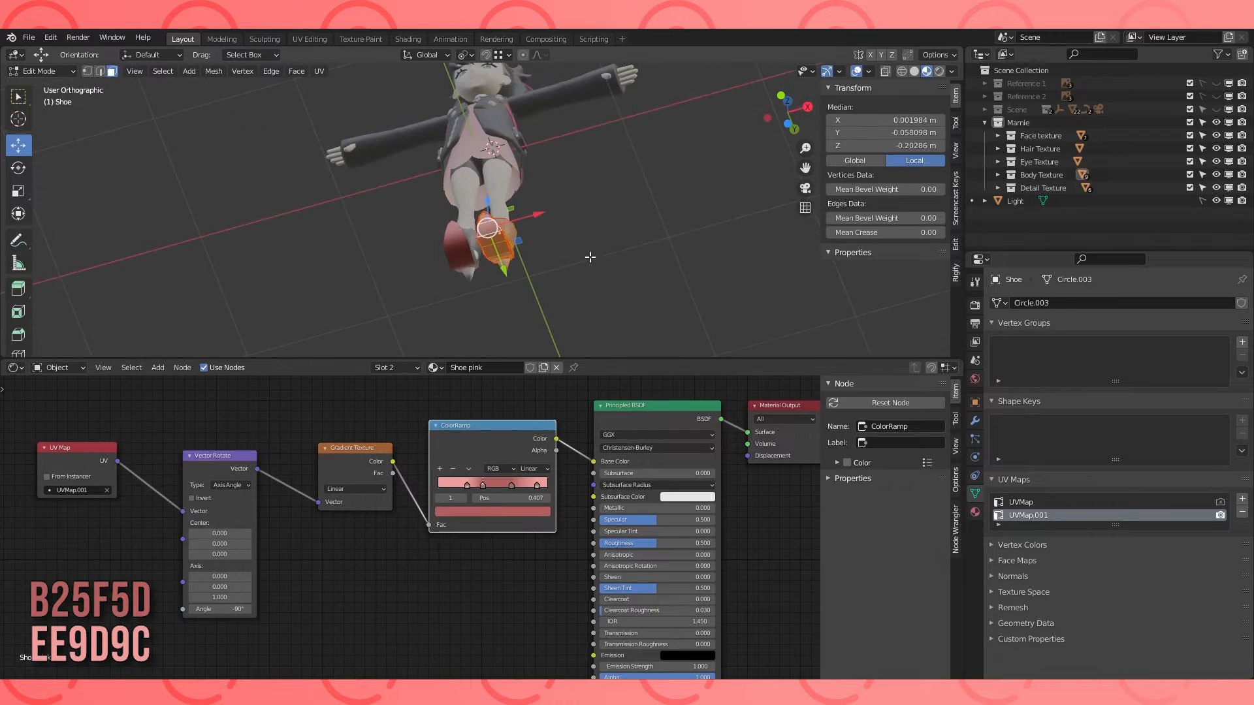
# Display the shoe's UV layout and switch the selected UV map to UVMap.
pyautogui.click(13, 367)
pyautogui.click(45, 423)
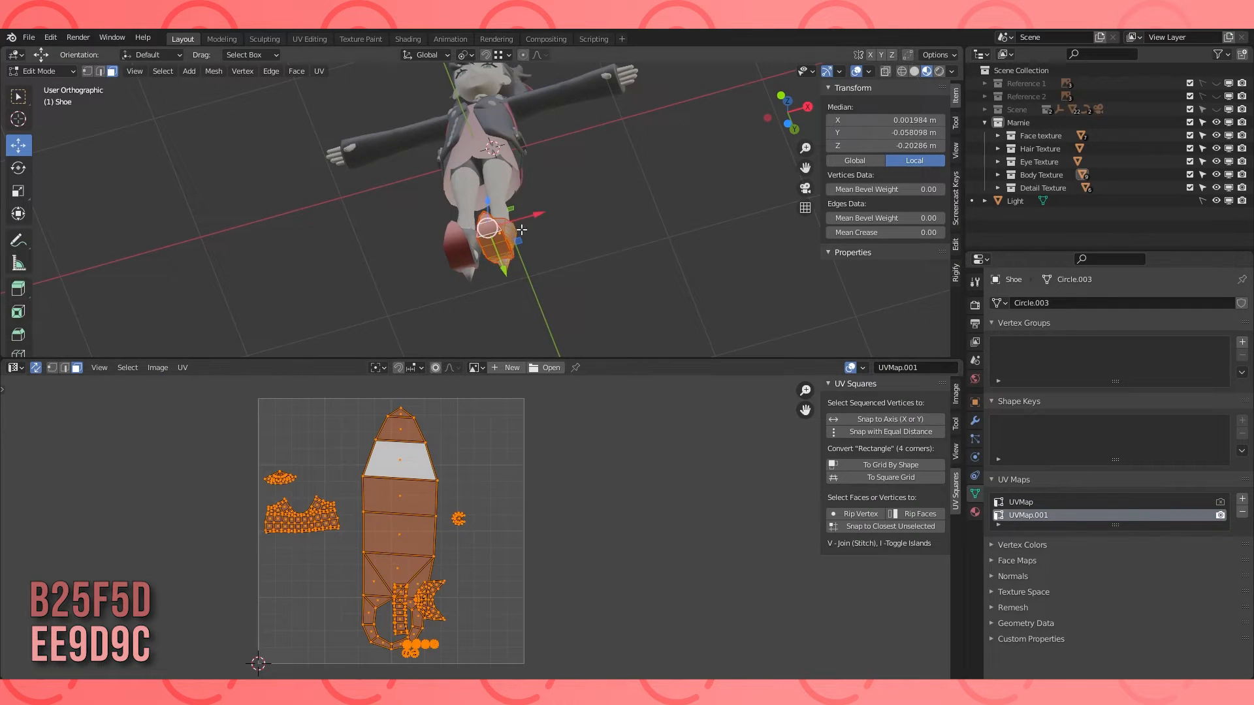
pyautogui.click(1024, 504)
# Rearrange the gradient nodes of the Shoe pink material in the Shader Editor and leave mesh editing.
pyautogui.click(15, 367)
pyautogui.click(41, 476)
pyautogui.moveTo(73, 452); pyautogui.dragTo(78, 482)
pyautogui.moveTo(222, 459); pyautogui.dragTo(209, 461)
pyautogui.moveTo(355, 455); pyautogui.dragTo(340, 458)
pyautogui.moveTo(488, 446); pyautogui.dragTo(456, 452)
pyautogui.press('Tab')
# Select the backpack strap and examine its Backpack.straps material settings.
pyautogui.moveTo(614, 216); pyautogui.dragTo(545, 350, button='middle')
pyautogui.scroll(-1, 458, 496)
pyautogui.click(480, 248)
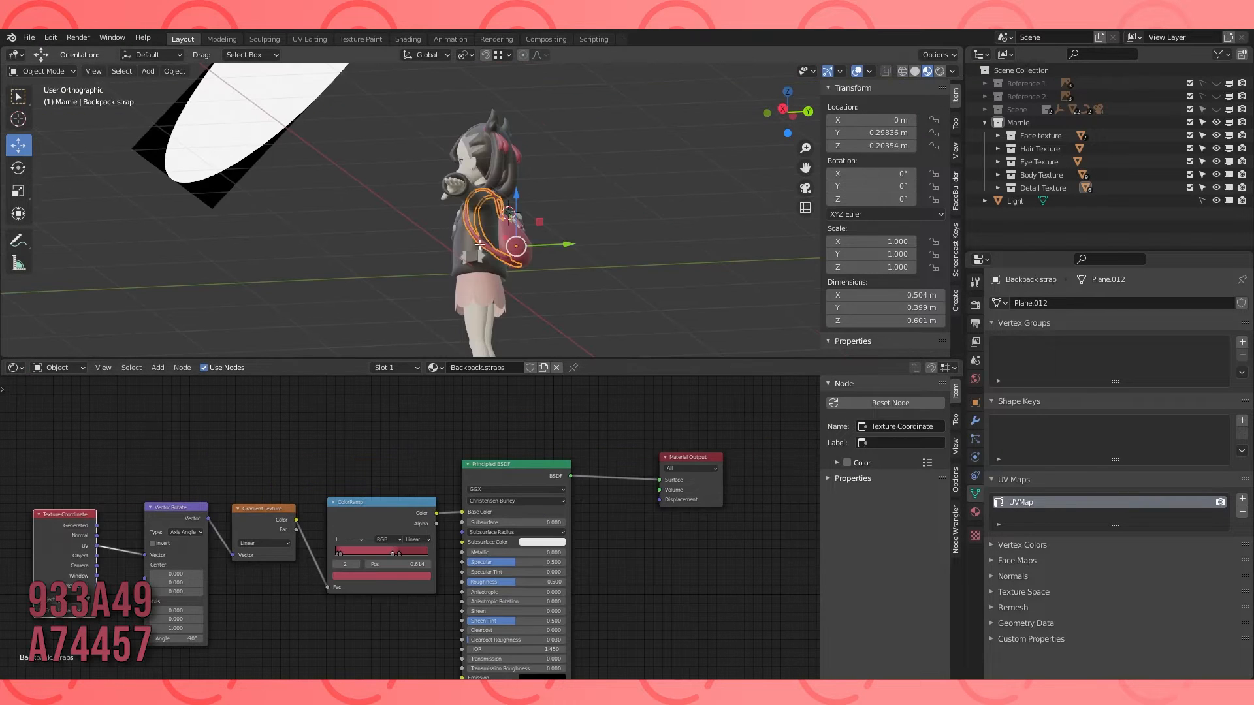
pyautogui.press('Tab')
pyautogui.click(975, 512)
pyautogui.click(999, 362)
pyautogui.click(1132, 362)
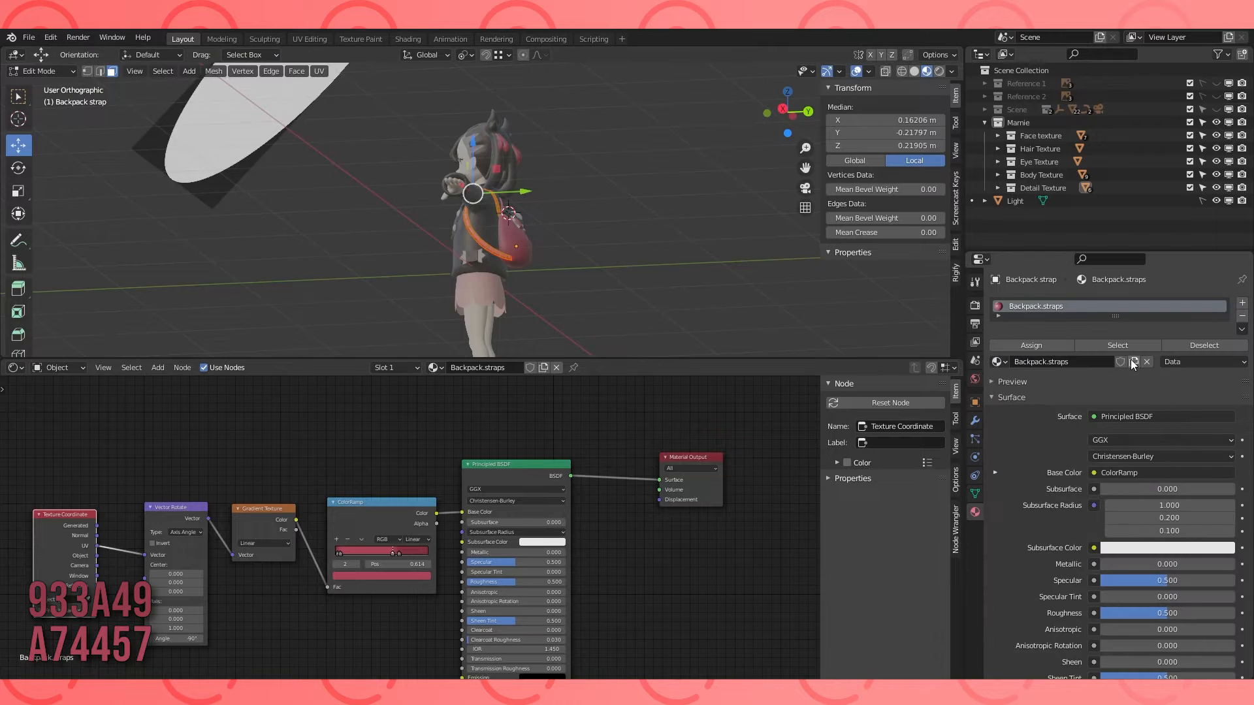
# Move the Material Output node of the Backpack.straps material close beside the Principled BSDF node.
pyautogui.moveTo(406, 511); pyautogui.dragTo(512, 468, button='middle')
pyautogui.scroll(3, 512, 468)
pyautogui.moveTo(607, 294); pyautogui.dragTo(557, 308, button='middle')
pyautogui.scroll(6, 557, 308)
pyautogui.press('Tab')
pyautogui.click(556, 308)
pyautogui.moveTo(561, 216); pyautogui.dragTo(531, 203, button='middle')
pyautogui.moveTo(314, 237); pyautogui.dragTo(517, 236, button='middle')
pyautogui.scroll(-1, 518, 236)
pyautogui.scroll(-5, 459, 582)
pyautogui.moveTo(460, 582); pyautogui.dragTo(369, 569, button='middle')
pyautogui.moveTo(657, 433); pyautogui.dragTo(590, 437)
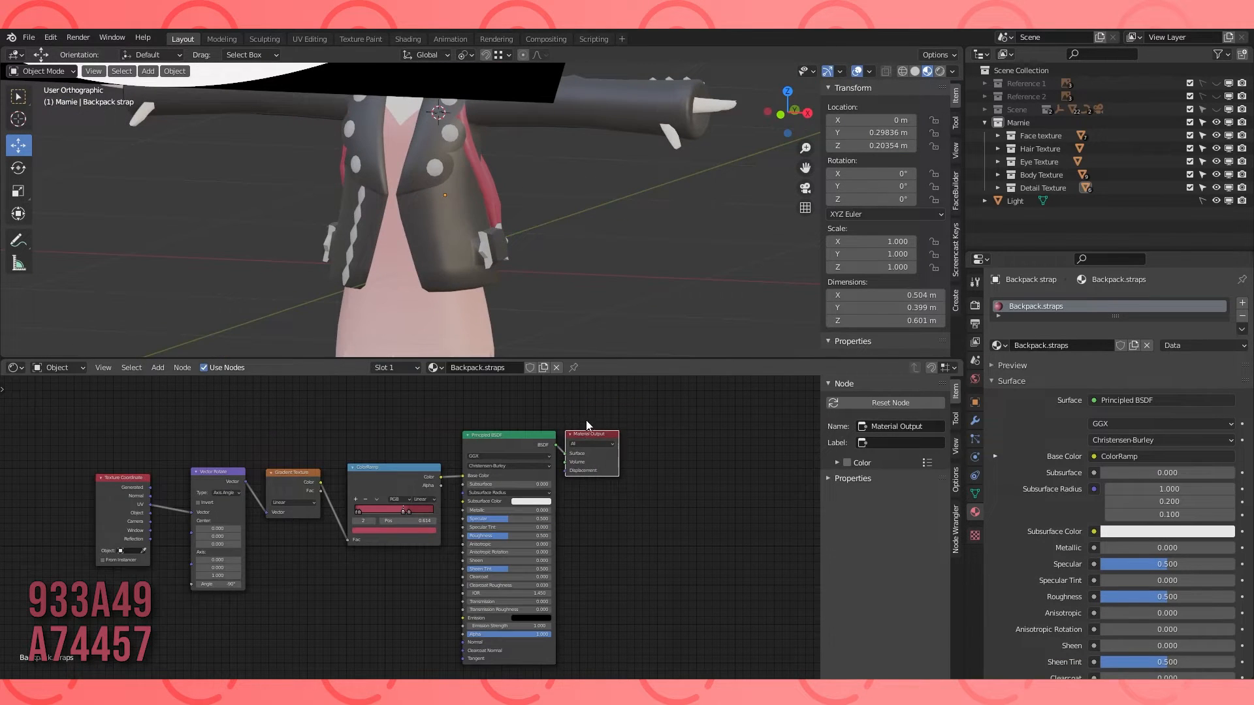
# Hide the light and every texture collection except Face texture, and select the eyebrow in front view.
pyautogui.scroll(-6, 660, 281)
pyautogui.press('KP_1')
pyautogui.click(1217, 201)
pyautogui.moveTo(516, 358); pyautogui.dragTo(516, 405)
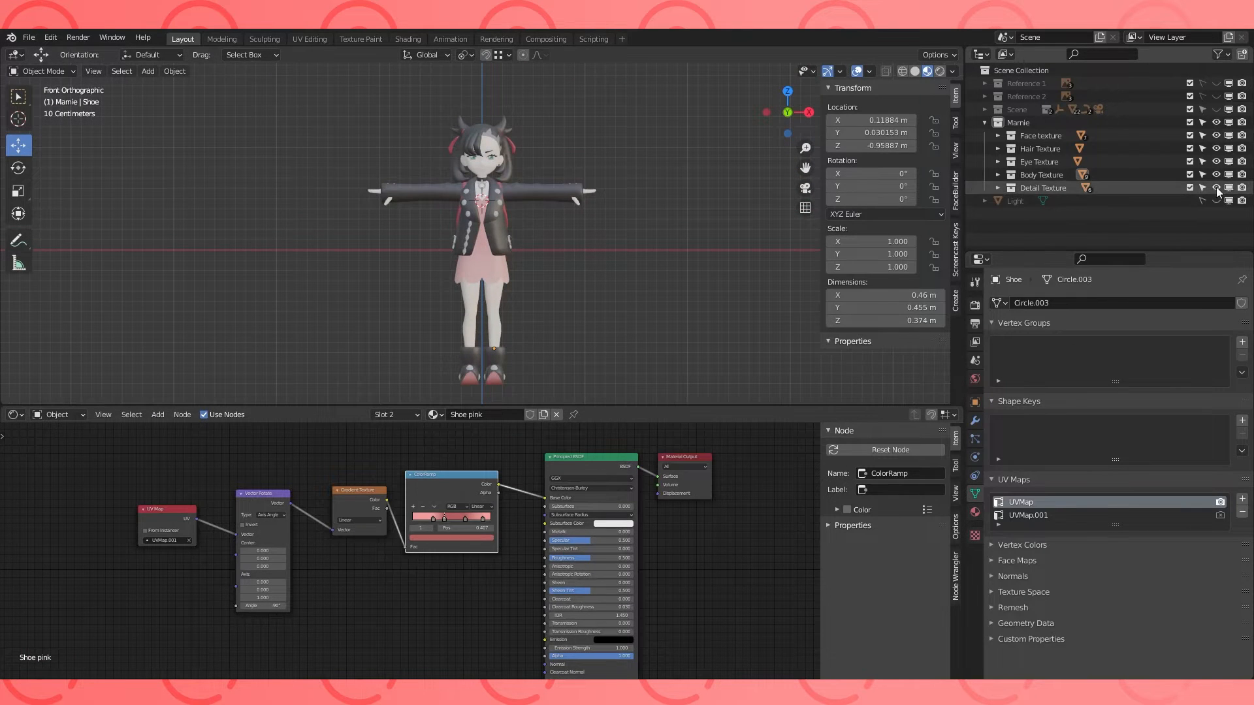
pyautogui.moveTo(1216, 188); pyautogui.dragTo(1217, 149)
pyautogui.click(998, 136)
pyautogui.click(1033, 149)
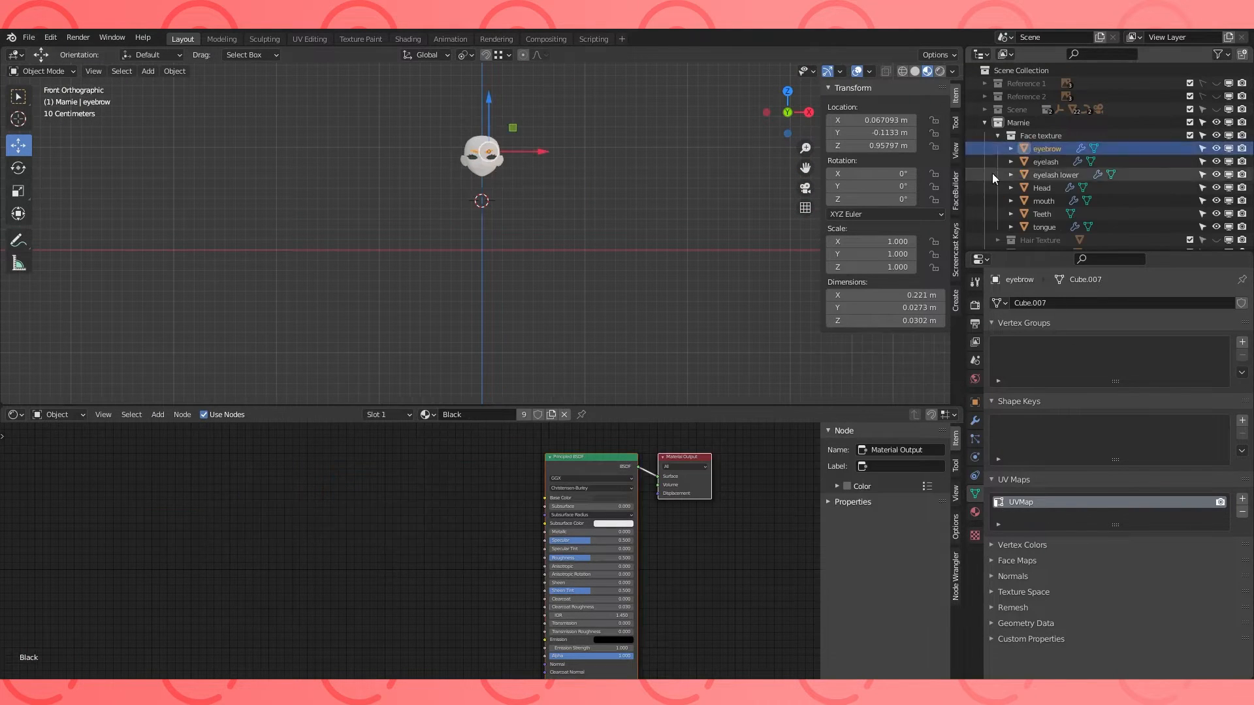
# Create a blank image named Marnie Face with alpha in the Image Editor.
pyautogui.scroll(-1, 431, 530)
pyautogui.click(16, 415)
pyautogui.click(39, 469)
pyautogui.click(452, 414)
pyautogui.click(471, 438)
pyautogui.press('BackSpace')
pyautogui.click(467, 455)
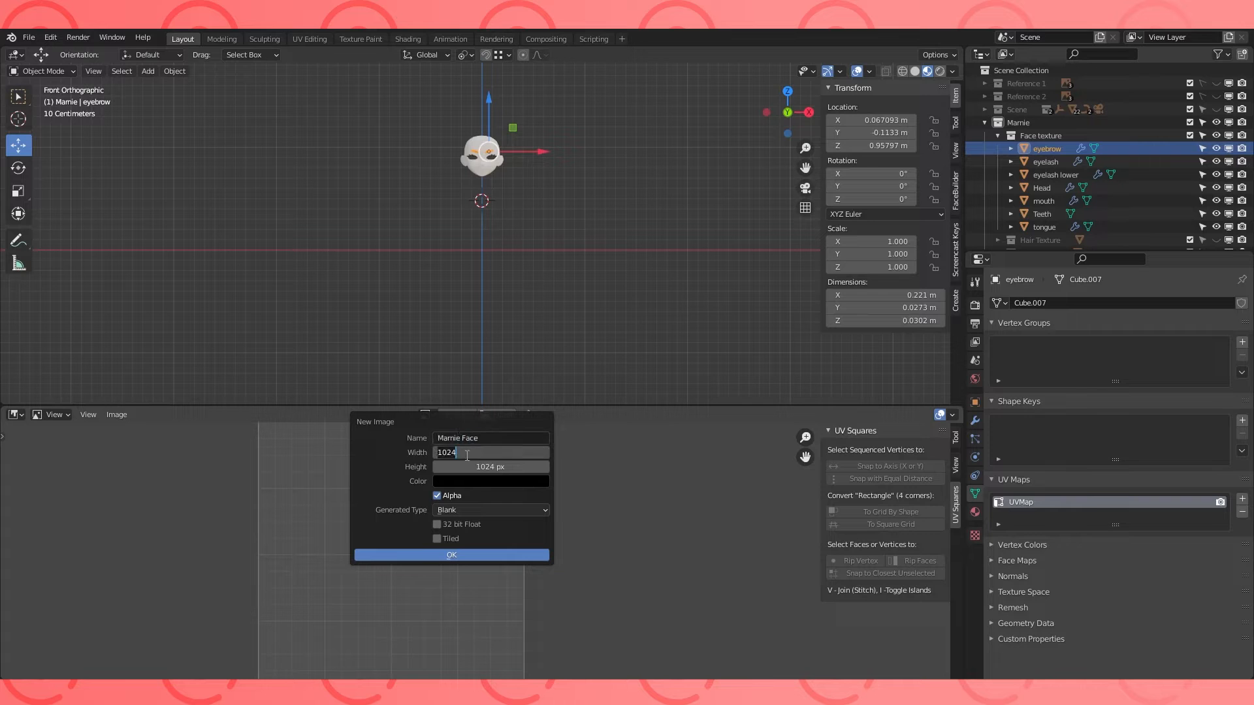
pyautogui.click(490, 559)
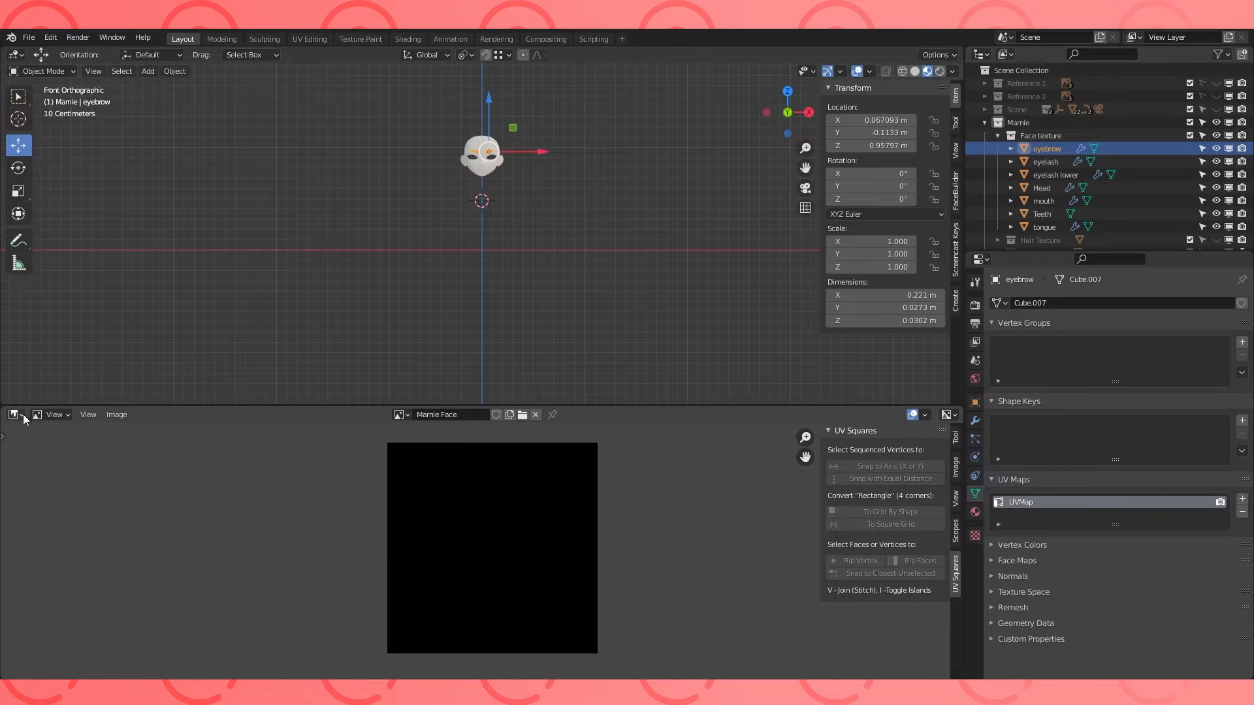
# Add an Image Texture node using the Marnie Face image to the eyebrow's Black material.
pyautogui.click(16, 415)
pyautogui.click(39, 494)
pyautogui.hotkey('shift', 'a')
pyautogui.moveTo(339, 513)
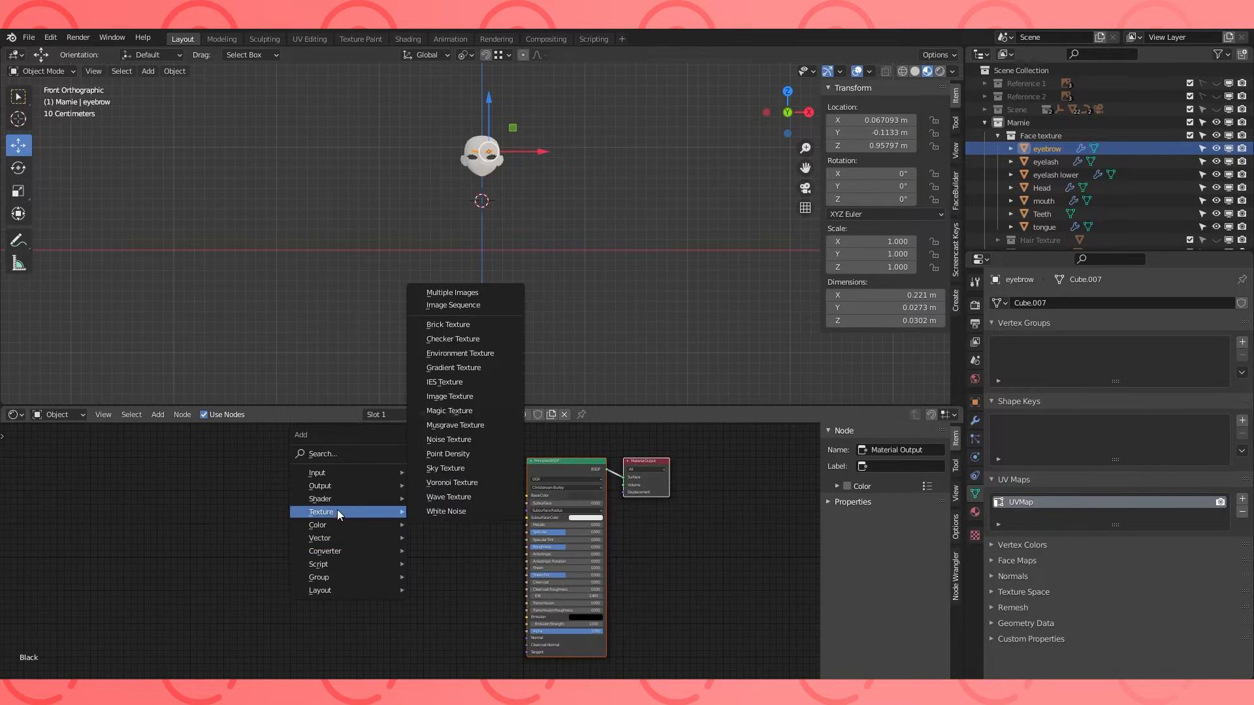
pyautogui.click(450, 397)
pyautogui.click(346, 510)
pyautogui.click(346, 510)
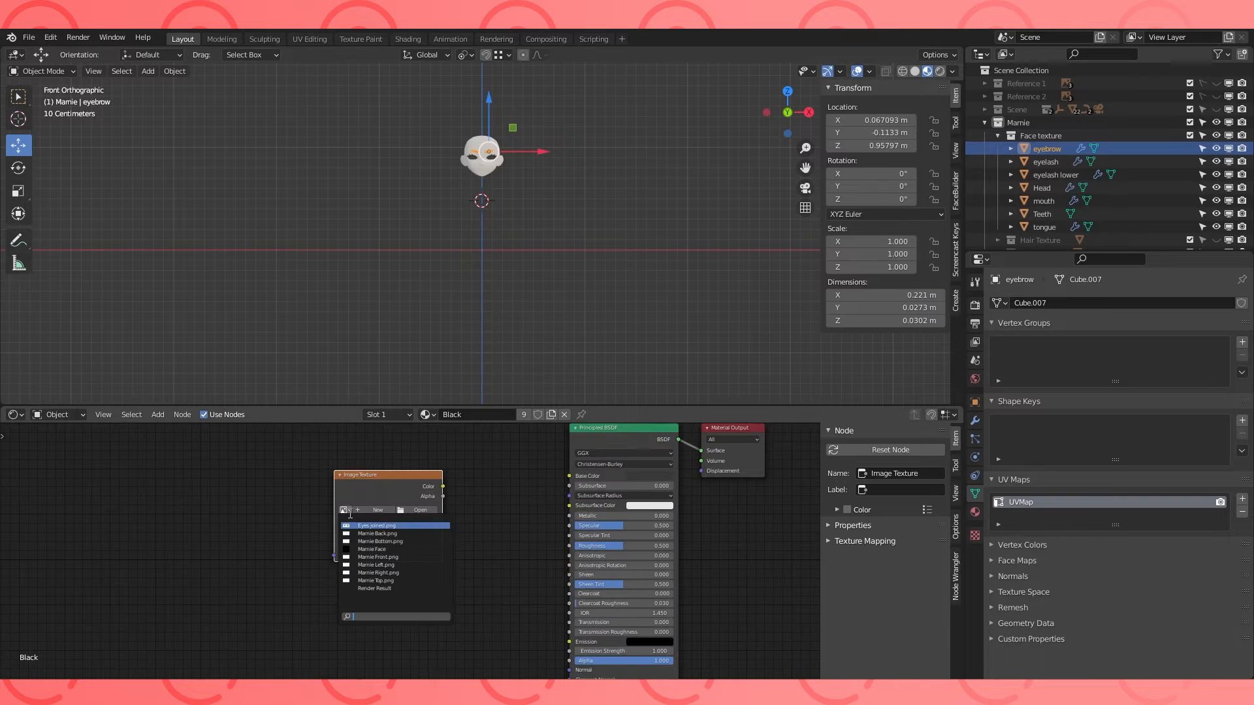
pyautogui.click(390, 550)
# Position the Marnie Face texture node beside the Principled BSDF in the Black material and copy it.
pyautogui.moveTo(528, 480); pyautogui.dragTo(414, 499, button='middle')
pyautogui.moveTo(281, 494); pyautogui.dragTo(243, 506)
pyautogui.scroll(2, 584, 222)
pyautogui.keyDown('shift'); pyautogui.moveTo(584, 222); pyautogui.dragTo(618, 313, button='middle'); pyautogui.keyUp('shift')
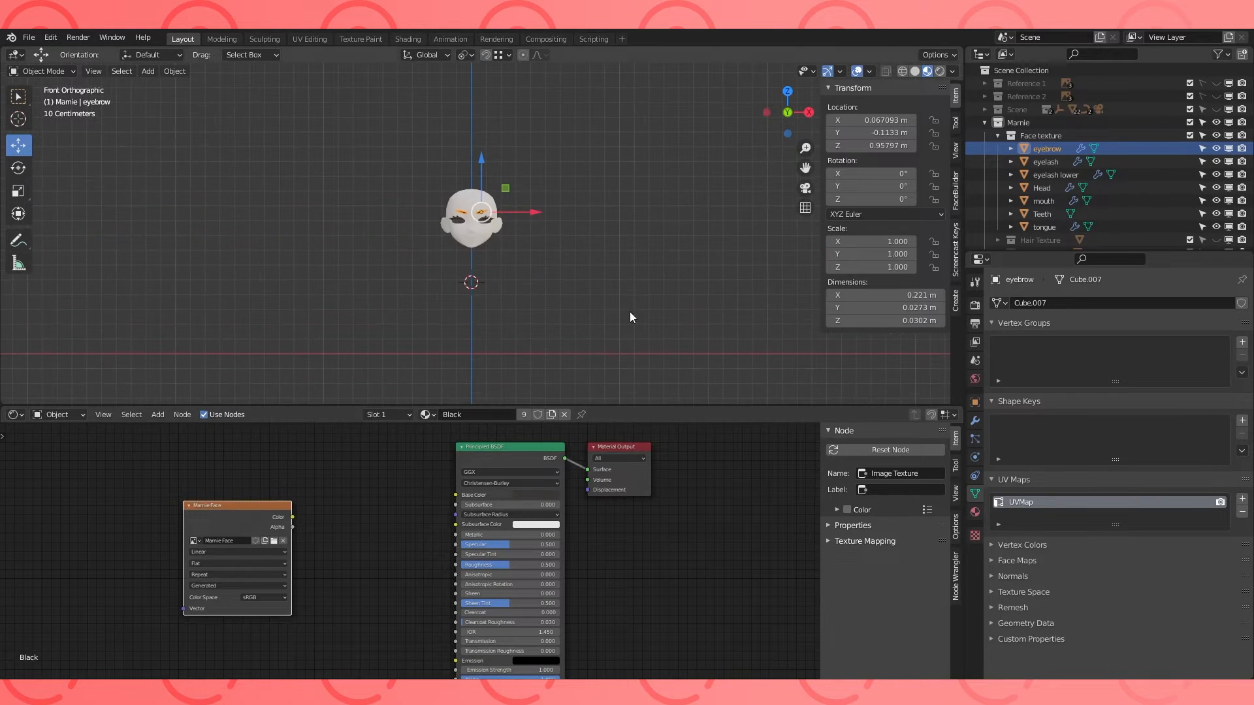
pyautogui.moveTo(232, 514); pyautogui.dragTo(235, 512)
pyautogui.hotkey('shift', 'c')
# Check the materials assigned to the eyebrow and the eyelash.
pyautogui.click(1045, 163)
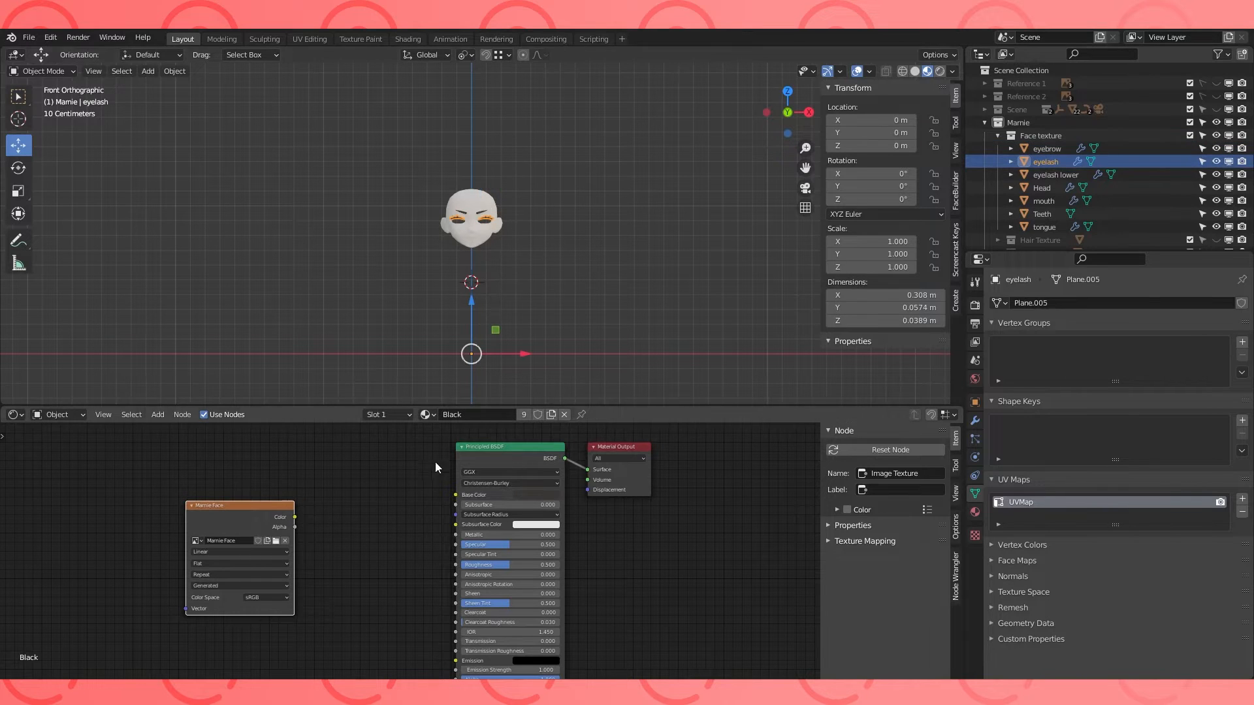
pyautogui.click(1048, 149)
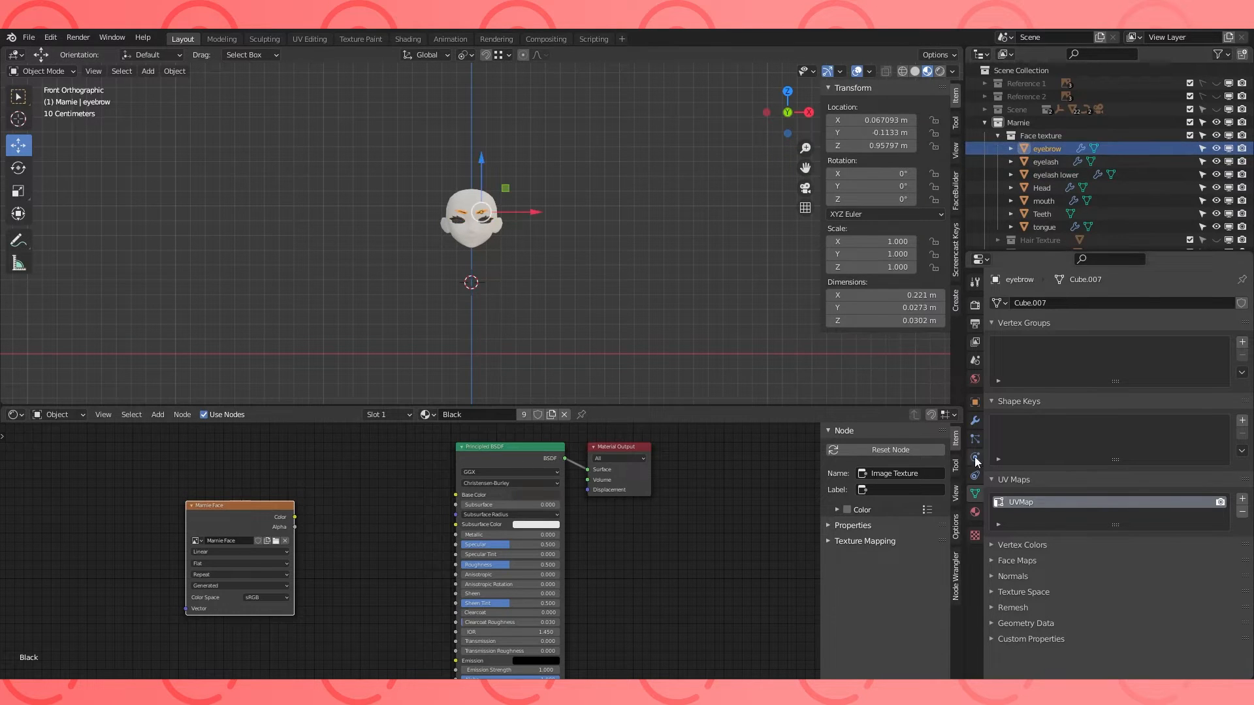
pyautogui.click(975, 512)
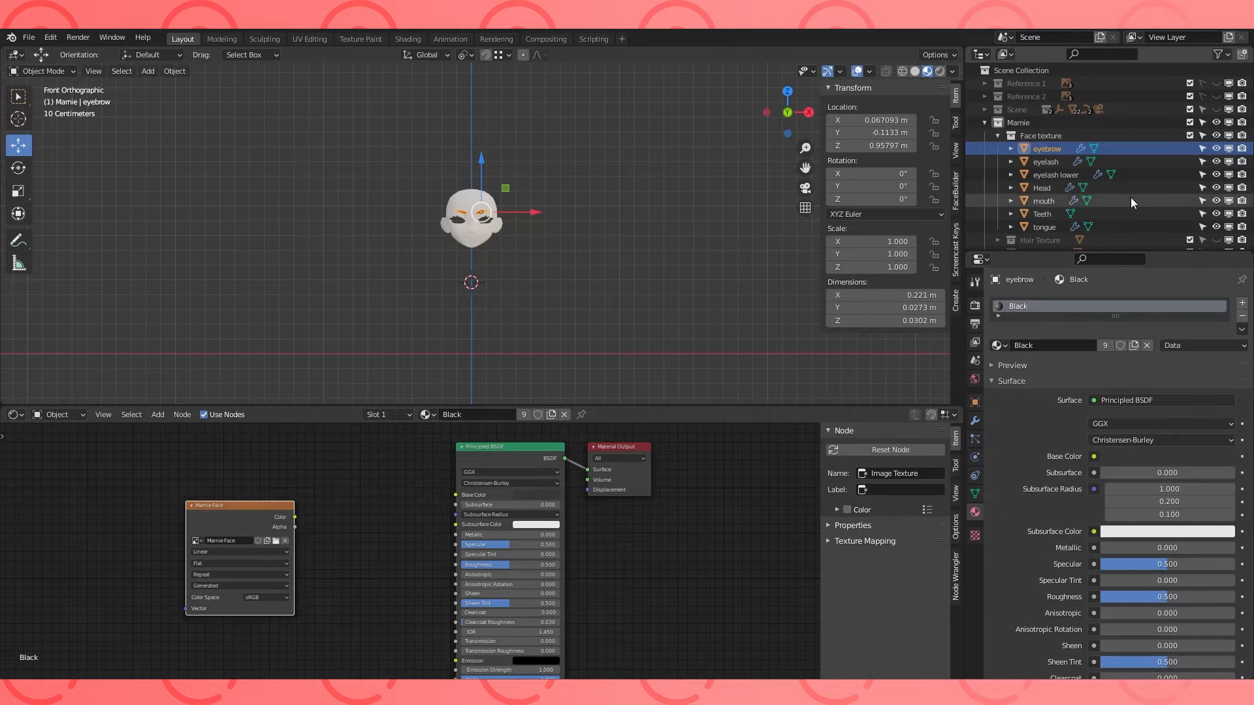
pyautogui.click(1037, 163)
# Paste the Marnie Face texture node into the Head's Skin material and position it beside the Principled BSDF.
pyautogui.click(1048, 188)
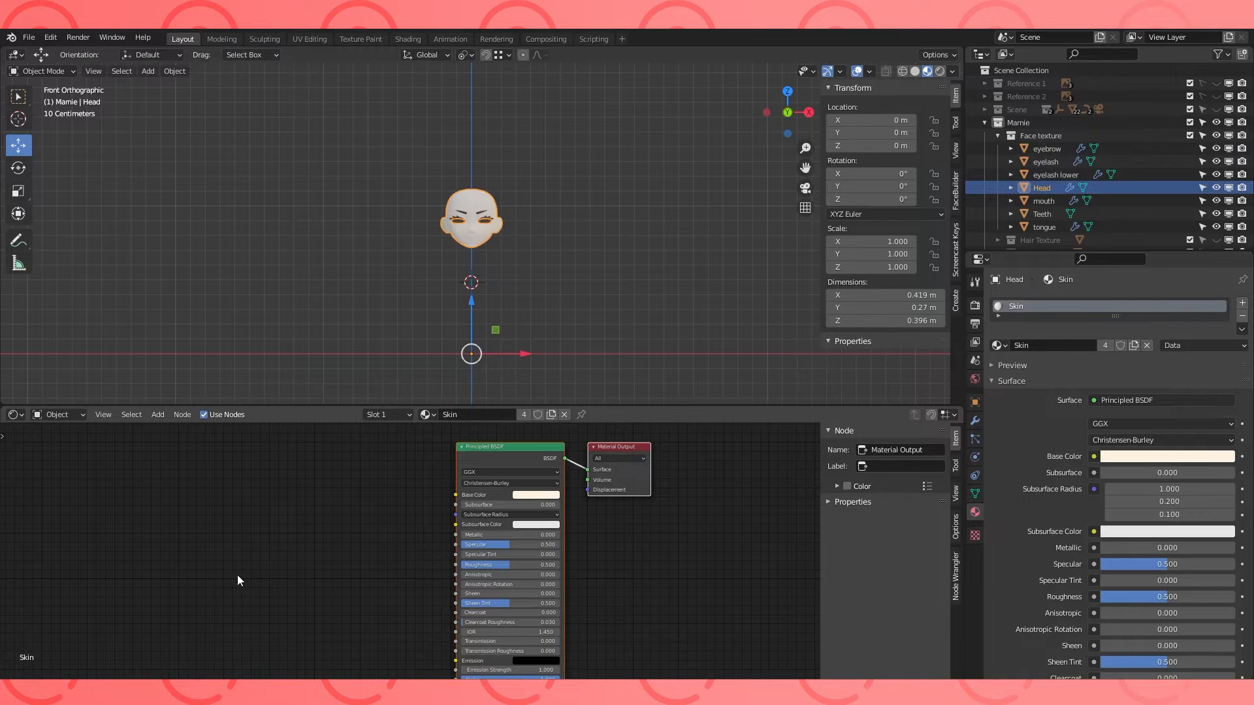
pyautogui.hotkey('ctrl', 'v')
pyautogui.moveTo(236, 506); pyautogui.dragTo(262, 518)
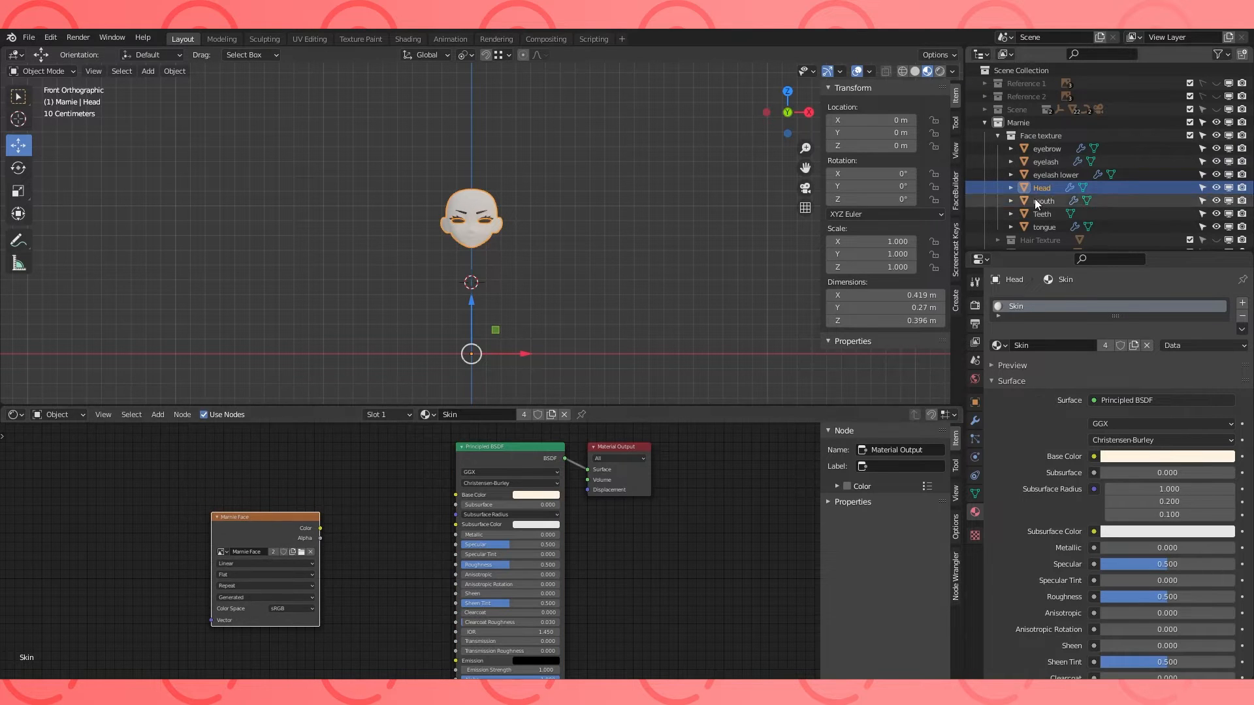
# Give the mouth object a new material named Mouth and paste the Marnie Face texture node into it.
pyautogui.click(1035, 199)
pyautogui.moveTo(731, 304); pyautogui.dragTo(640, 307, button='middle')
pyautogui.scroll(4, 547, 292)
pyautogui.click(1085, 346)
pyautogui.hotkey('ctrl', 'v')
pyautogui.moveTo(320, 494); pyautogui.dragTo(327, 502)
# Examine the mouth's UV island over the Marnie Face image in the UV editor.
pyautogui.click(15, 415)
pyautogui.click(43, 480)
pyautogui.press('Tab')
pyautogui.scroll(1, 644, 547)
pyautogui.moveTo(465, 281); pyautogui.dragTo(516, 287, button='middle')
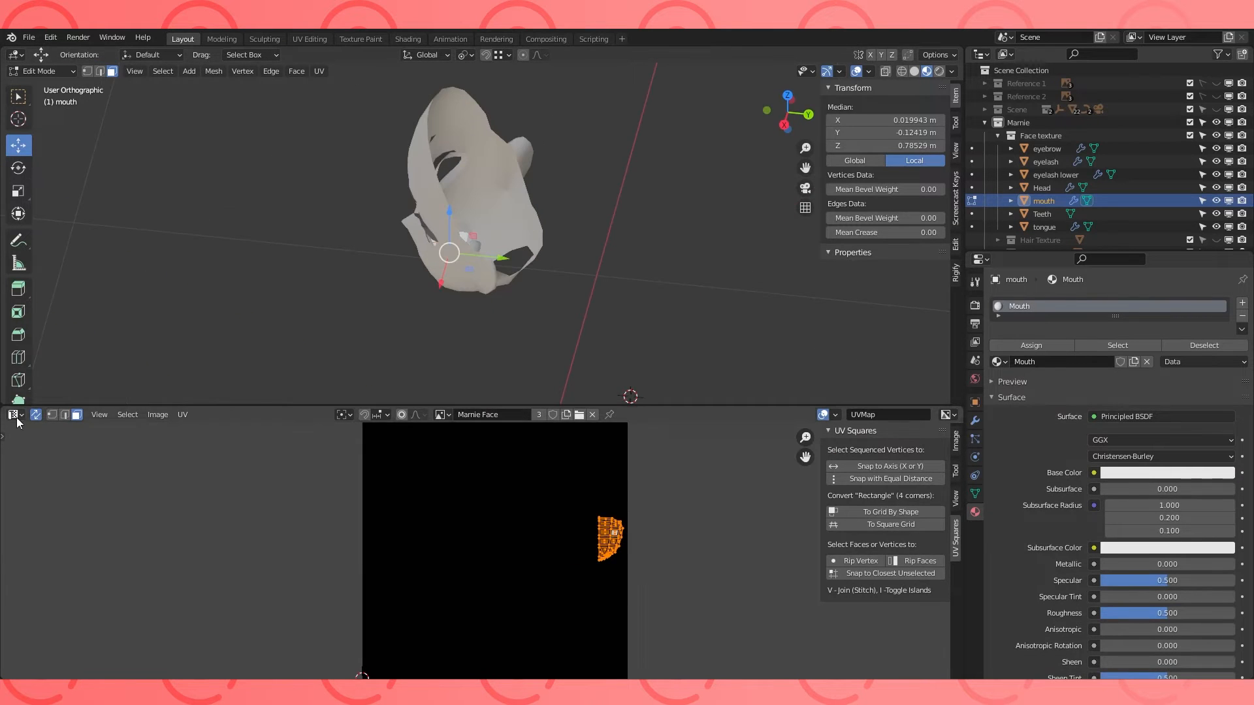
# Set the Mouth material's base color to dark red in the Shader Editor.
pyautogui.click(13, 414)
pyautogui.click(43, 491)
pyautogui.click(557, 485)
pyautogui.press('Return')
# Recalculate the mouth mesh's normals to face inside and return to Object Mode.
pyautogui.moveTo(597, 298); pyautogui.dragTo(535, 300, button='middle')
pyautogui.press('Tab')
pyautogui.press('Tab')
pyautogui.click(296, 72)
pyautogui.click(328, 312)
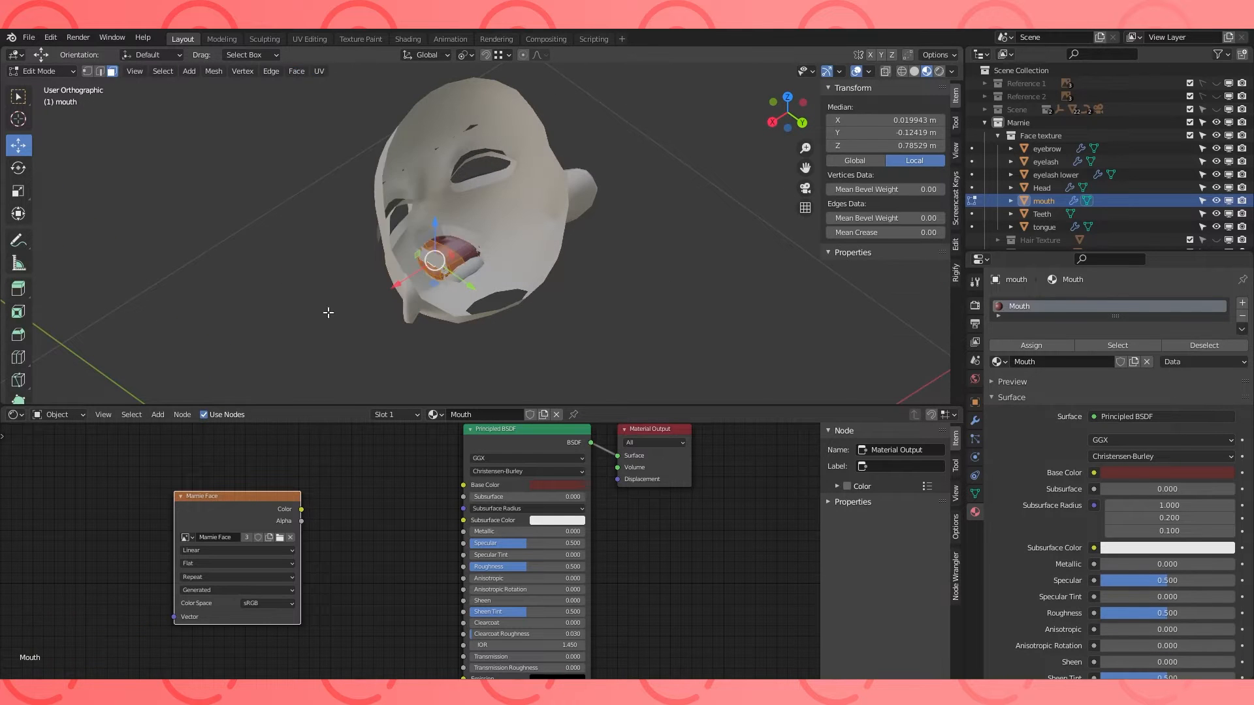
pyautogui.press('Tab')
pyautogui.moveTo(618, 275); pyautogui.dragTo(480, 242, button='middle')
pyautogui.scroll(2, 566, 309)
pyautogui.press('Tab')
pyautogui.hotkey('alt', 'n')
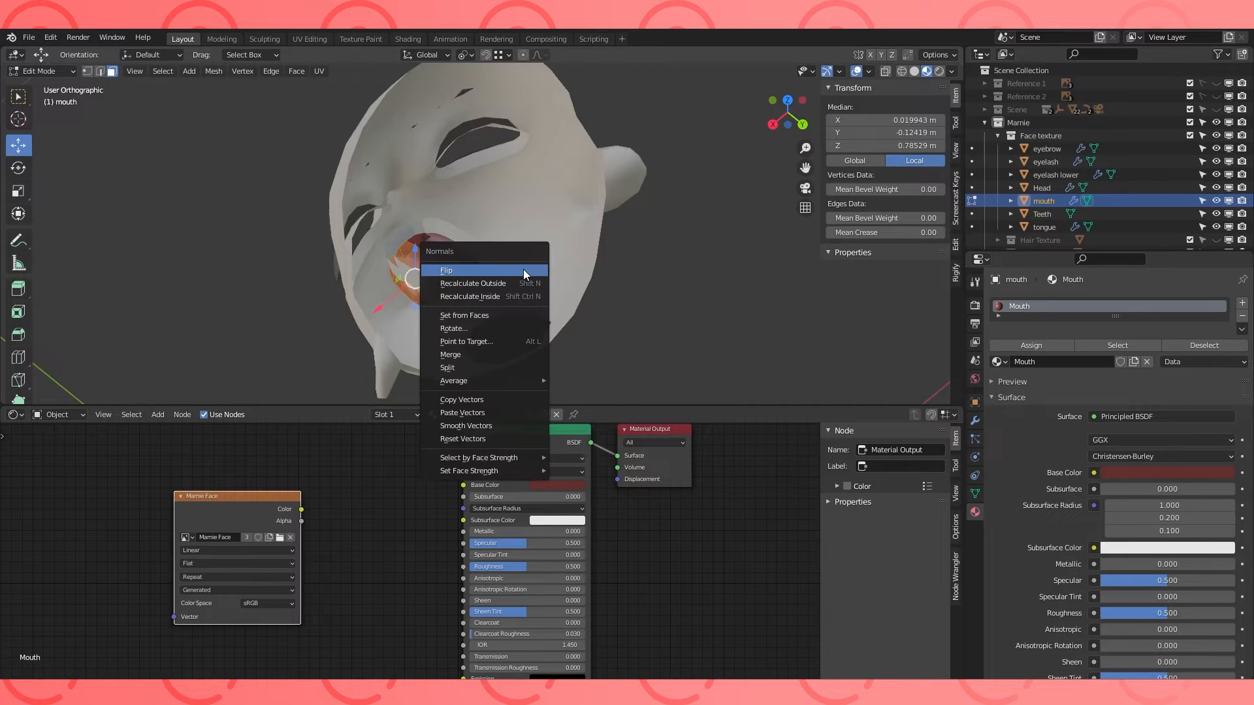
pyautogui.click(491, 297)
pyautogui.press('Tab')
pyautogui.moveTo(491, 297)
pyautogui.mouseDown(button='middle')
pyautogui.moveTo(547, 281)
pyautogui.moveTo(429, 264)
pyautogui.moveTo(496, 281)
pyautogui.mouseUp(button='middle')
# Select the tongue and display its UV island in the UV editor.
pyautogui.click(1044, 226)
pyautogui.click(16, 415)
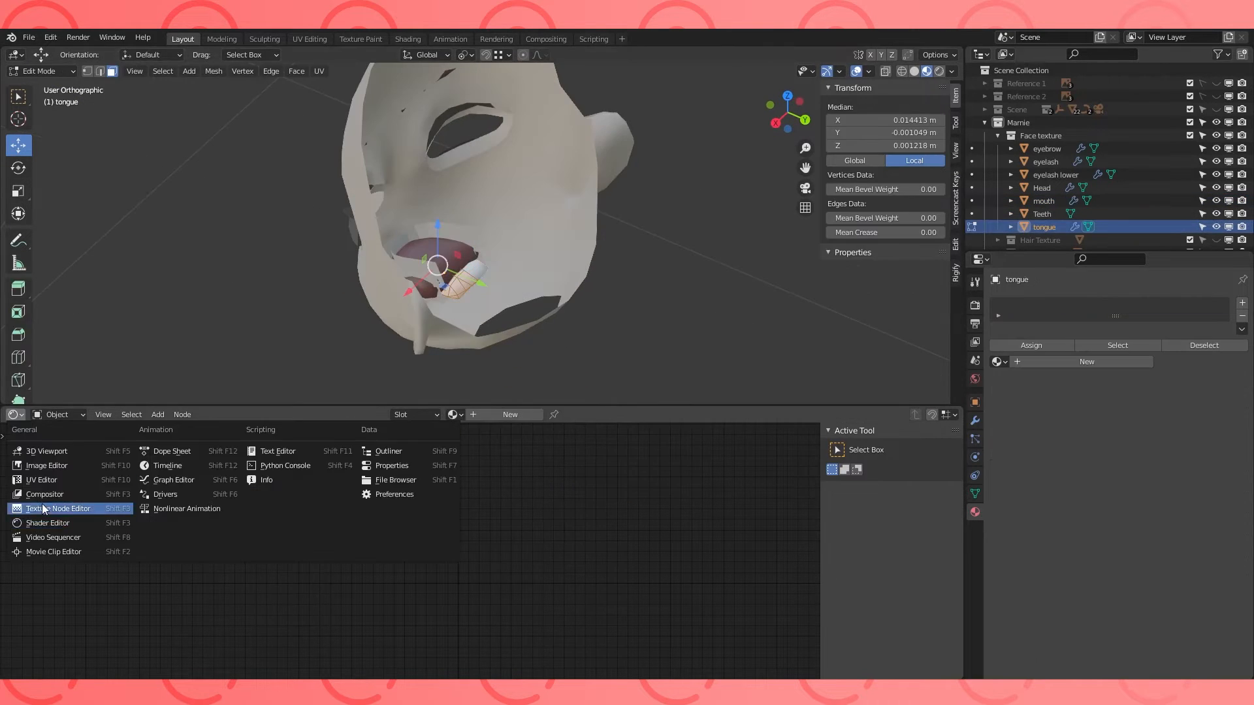
pyautogui.click(39, 523)
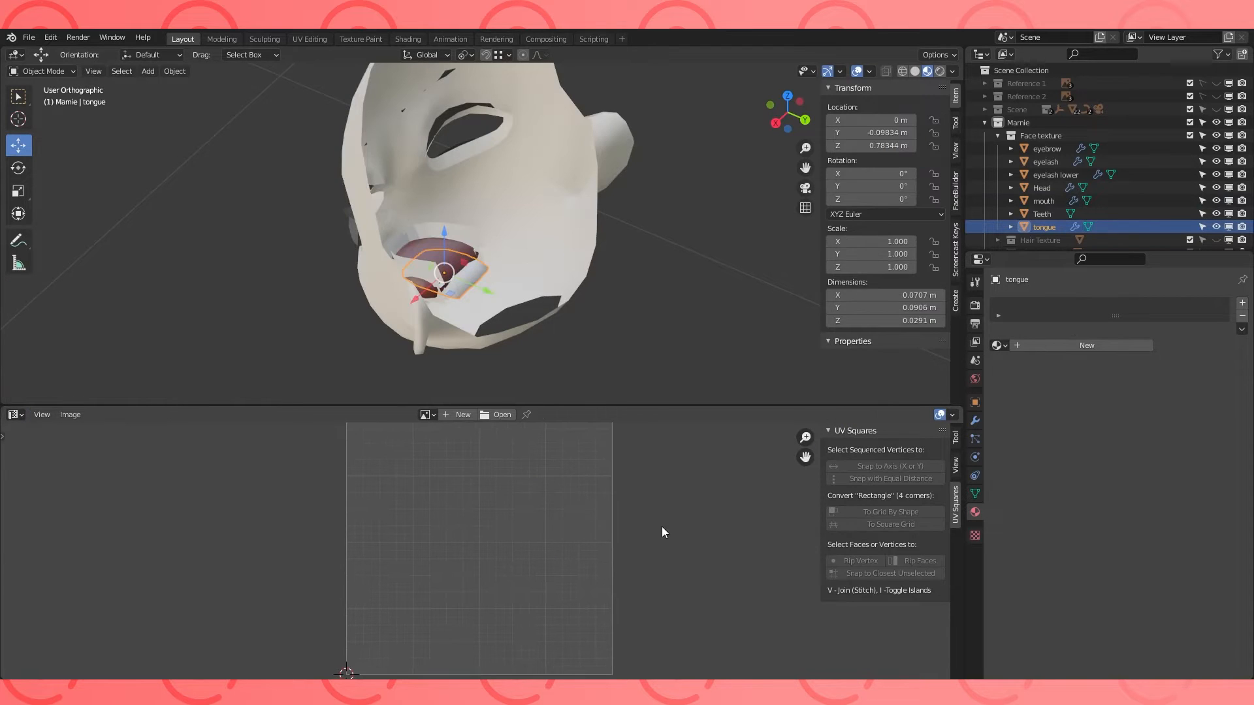
pyautogui.press('Tab')
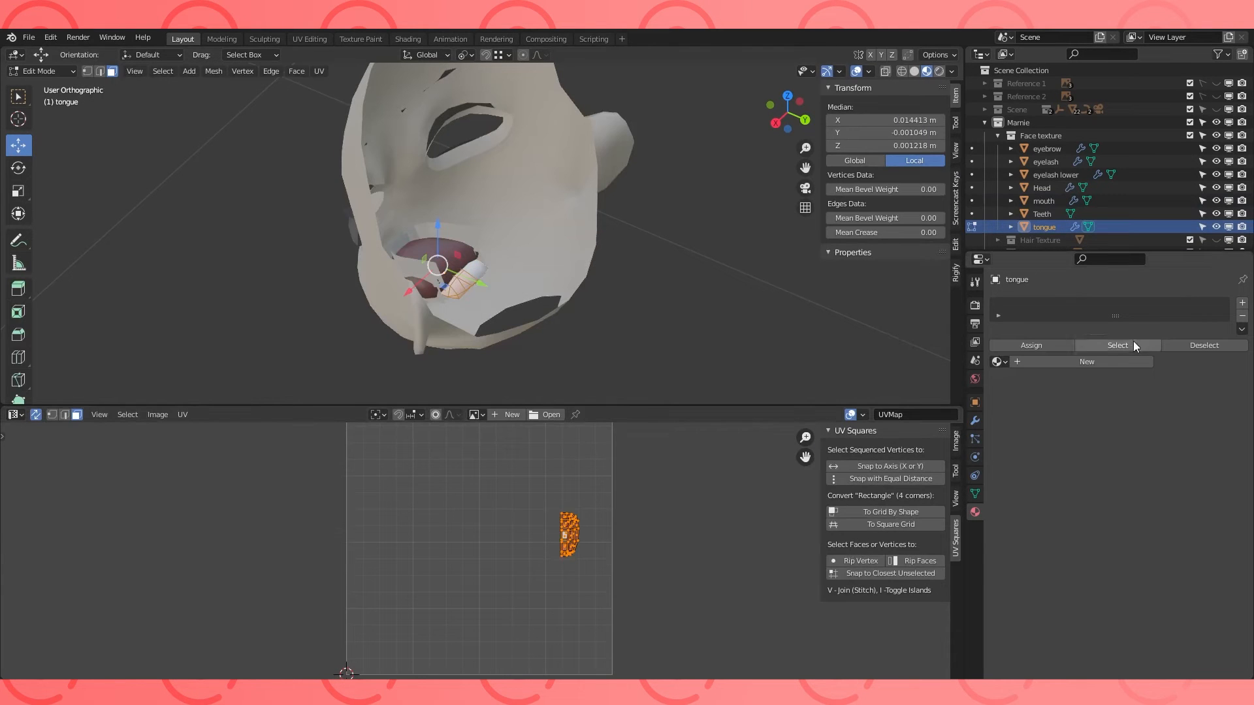
# Create a new material for the tongue and set its base color to 622F2E.
pyautogui.click(1077, 363)
pyautogui.click(1142, 477)
pyautogui.click(1174, 414)
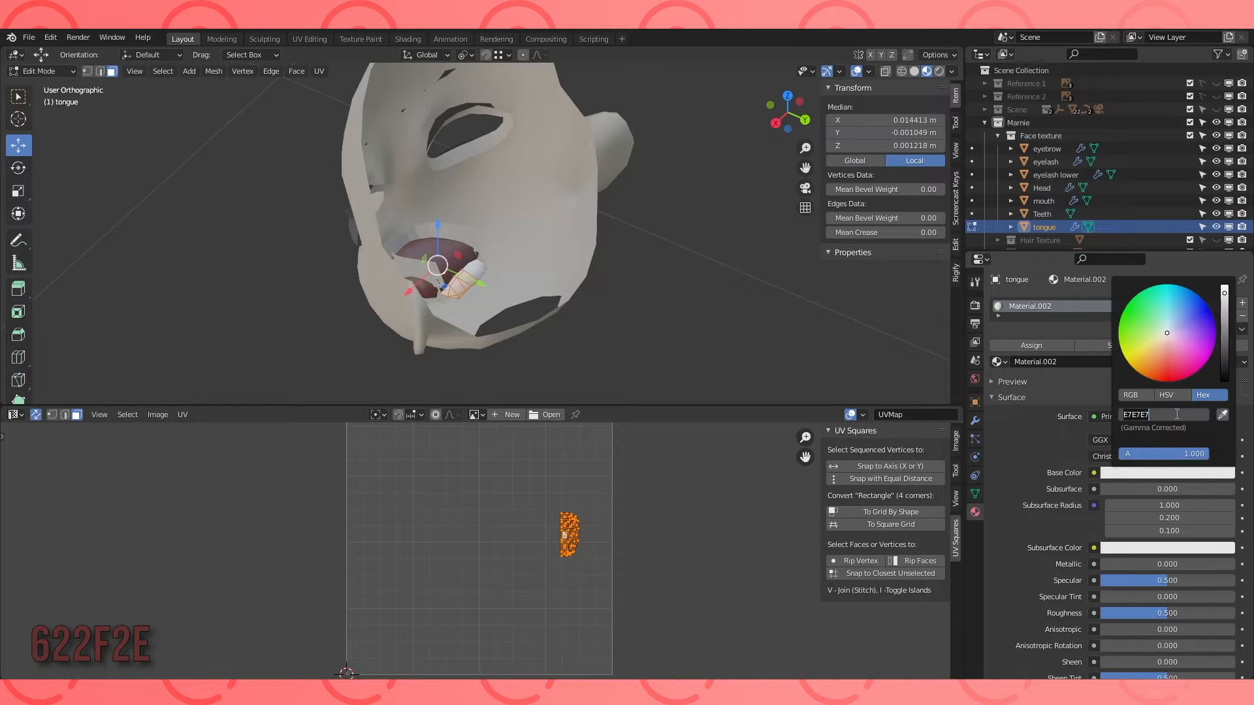
pyautogui.write('622F2E')
pyautogui.press('Return')
# Open the tongue material in the Shader Editor and add UV Map and ColorRamp nodes.
pyautogui.click(13, 415)
pyautogui.click(39, 523)
pyautogui.hotkey('shift', 'a')
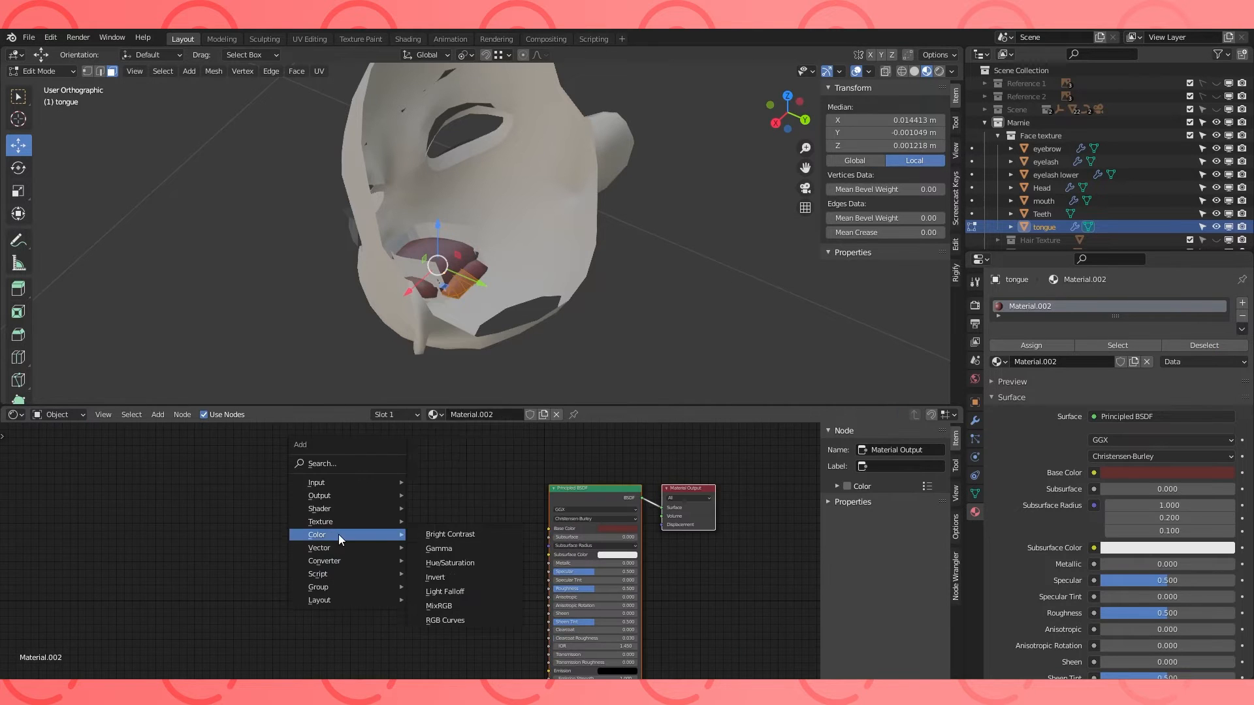
pyautogui.click(451, 422)
pyautogui.click(472, 590)
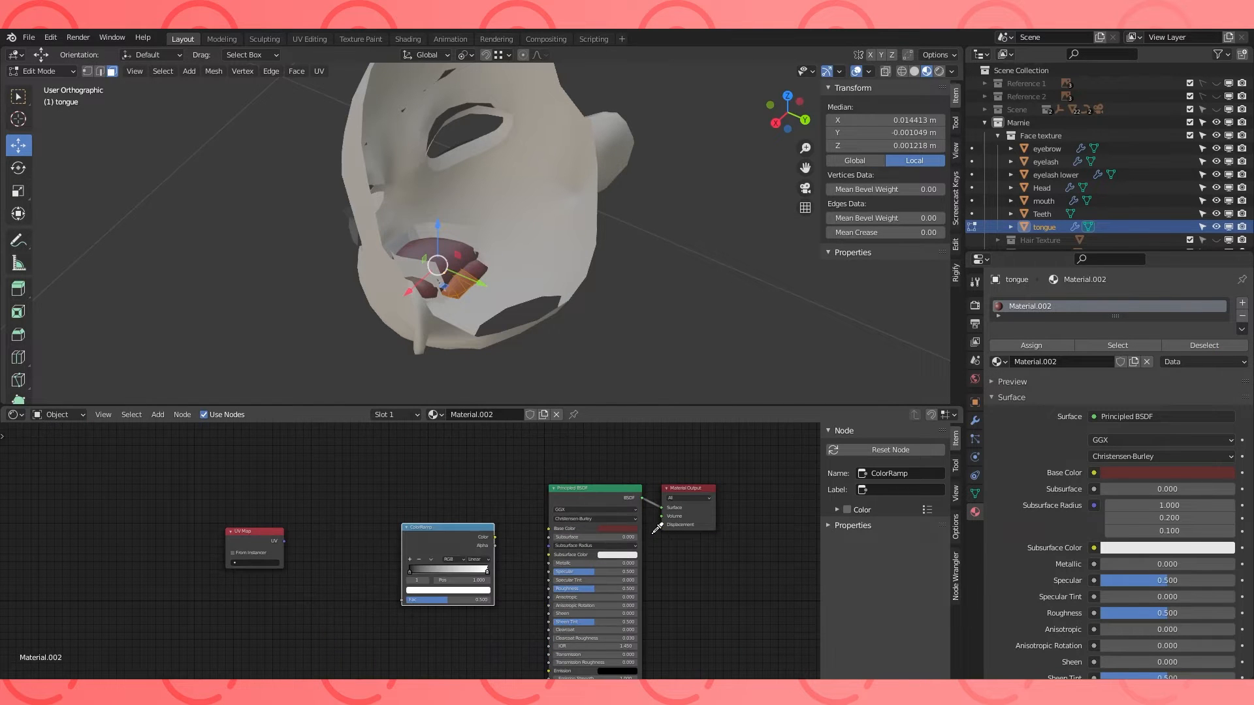
# Add a Gradient Texture and link UV Map through it and the ColorRamp to the tongue material's Base Color.
pyautogui.hotkey('shift', 'a')
pyautogui.click(320, 520)
pyautogui.moveTo(284, 541); pyautogui.dragTo(320, 562)
pyautogui.moveTo(376, 533); pyautogui.dragTo(402, 599)
pyautogui.click(255, 563)
pyautogui.click(261, 575)
pyautogui.moveTo(495, 537); pyautogui.dragTo(548, 529)
# View the tongue from above in Object Mode and move the ColorRamp's black stop to about 0.81.
pyautogui.press('KP_7')
pyautogui.press('Tab')
pyautogui.moveTo(410, 572); pyautogui.dragTo(473, 573)
# Insert a Vector Rotate node between UV Map and Gradient Texture with an angle of -90°.
pyautogui.moveTo(256, 533); pyautogui.dragTo(92, 534)
pyautogui.hotkey('shift', 'a')
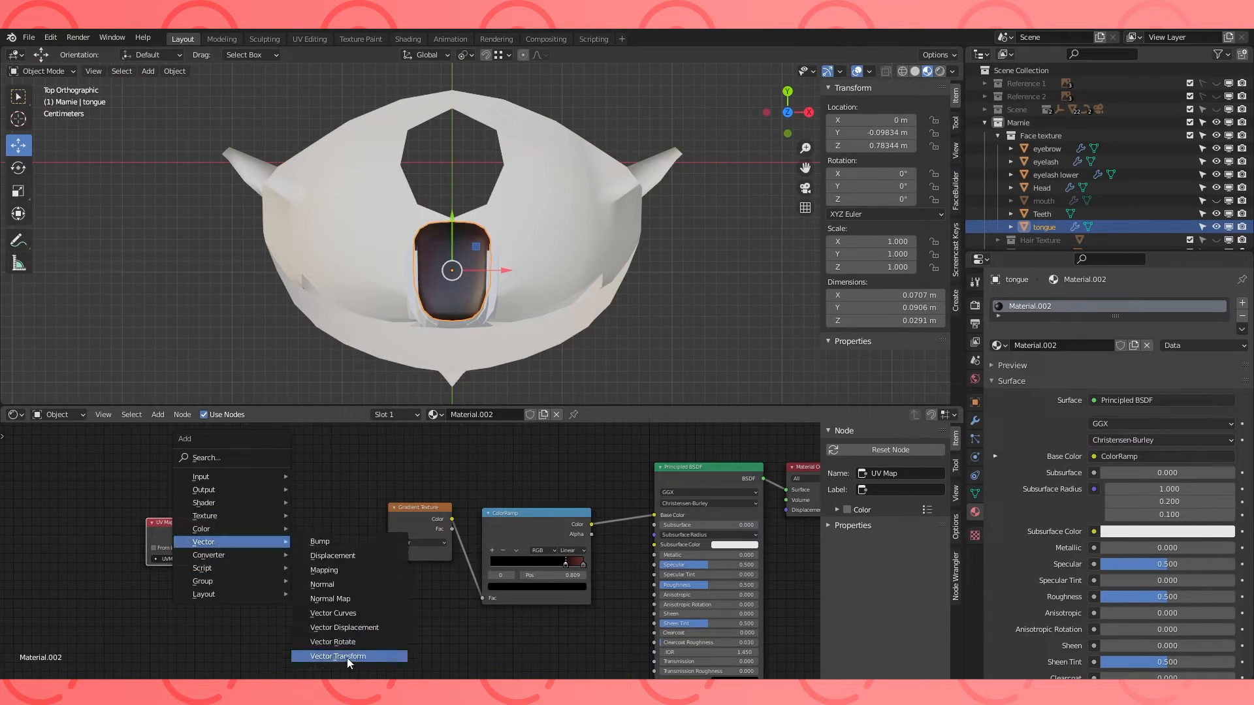
pyautogui.click(350, 645)
pyautogui.click(269, 512)
pyautogui.doubleClick(295, 638)
pyautogui.write('-90')
# Switch the tongue's ColorRamp to Constant interpolation and move the dark red stop to about the middle.
pyautogui.click(580, 551)
pyautogui.click(582, 600)
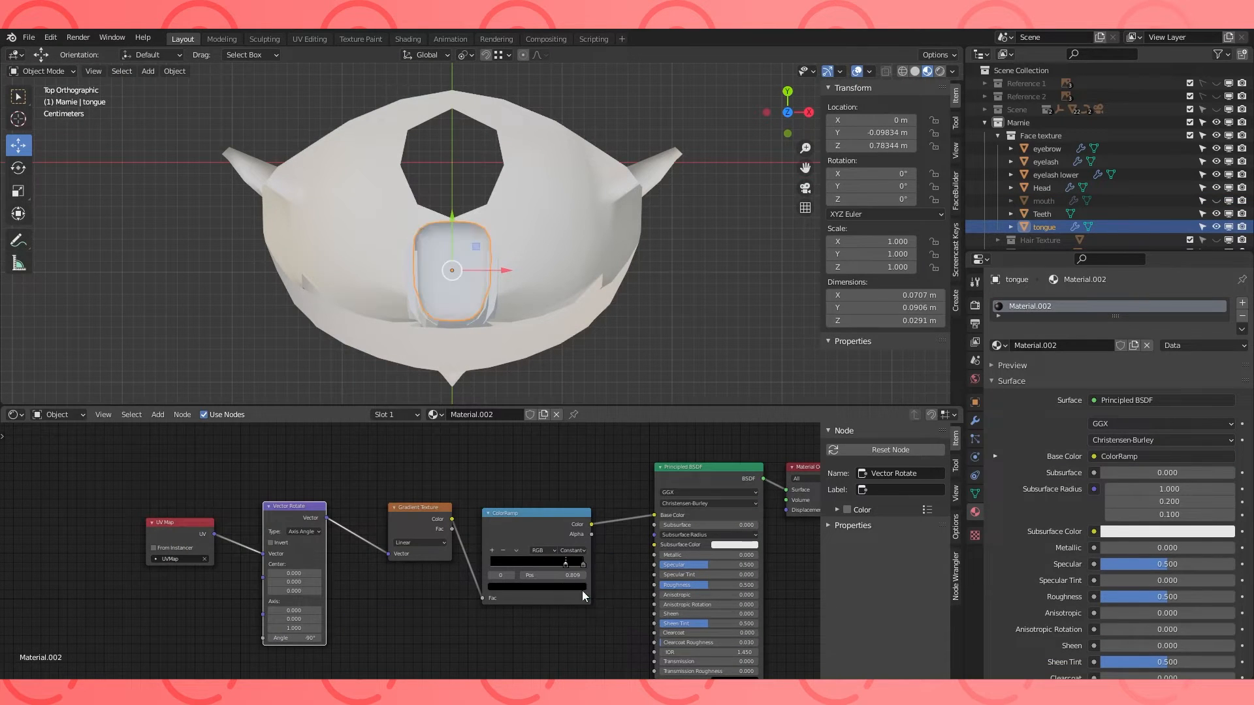
pyautogui.moveTo(574, 563); pyautogui.dragTo(535, 565)
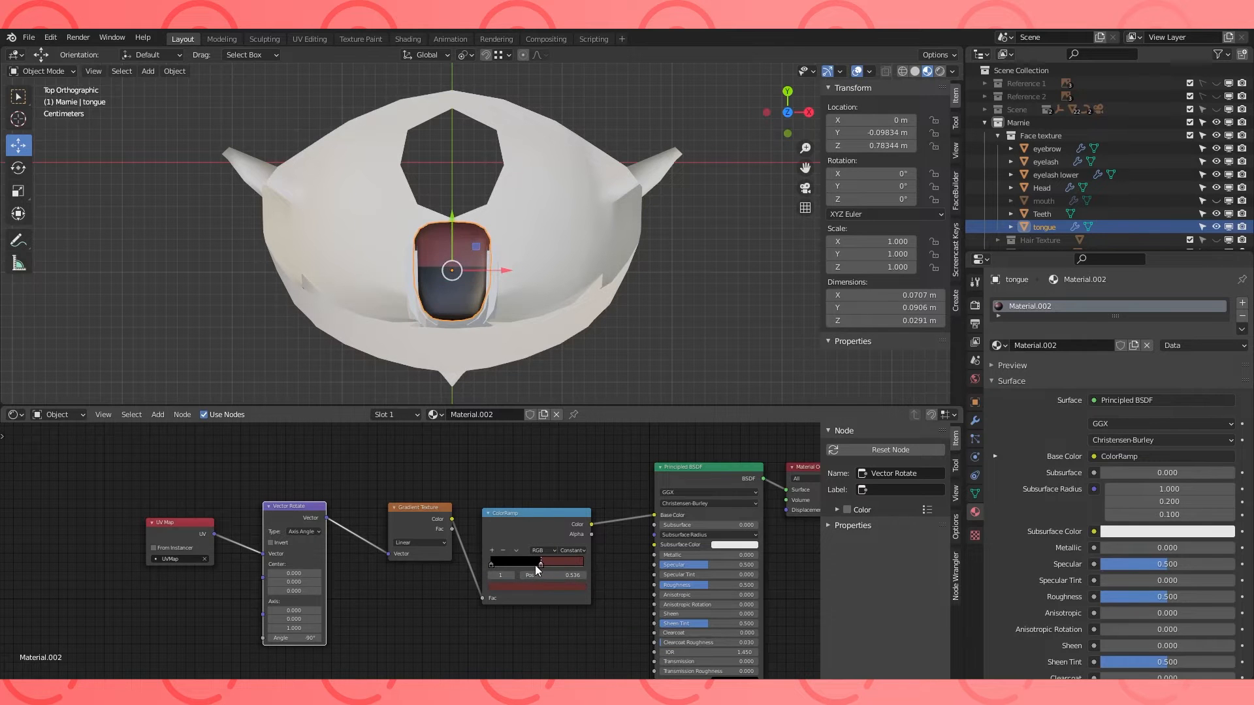
# Set the color of the tongue ColorRamp's first stop to A45052.
pyautogui.scroll(1, 497, 566)
pyautogui.click(502, 565)
pyautogui.click(533, 594)
pyautogui.click(550, 544)
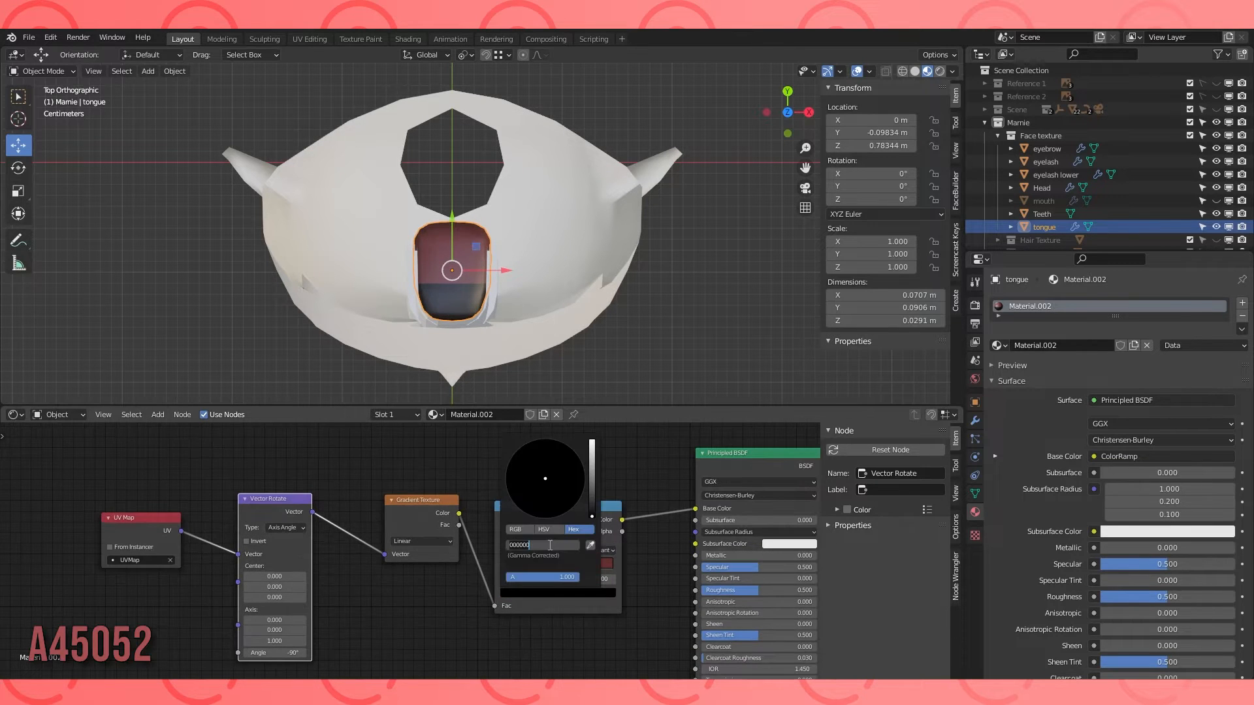
pyautogui.write('A45052')
pyautogui.press('Return')
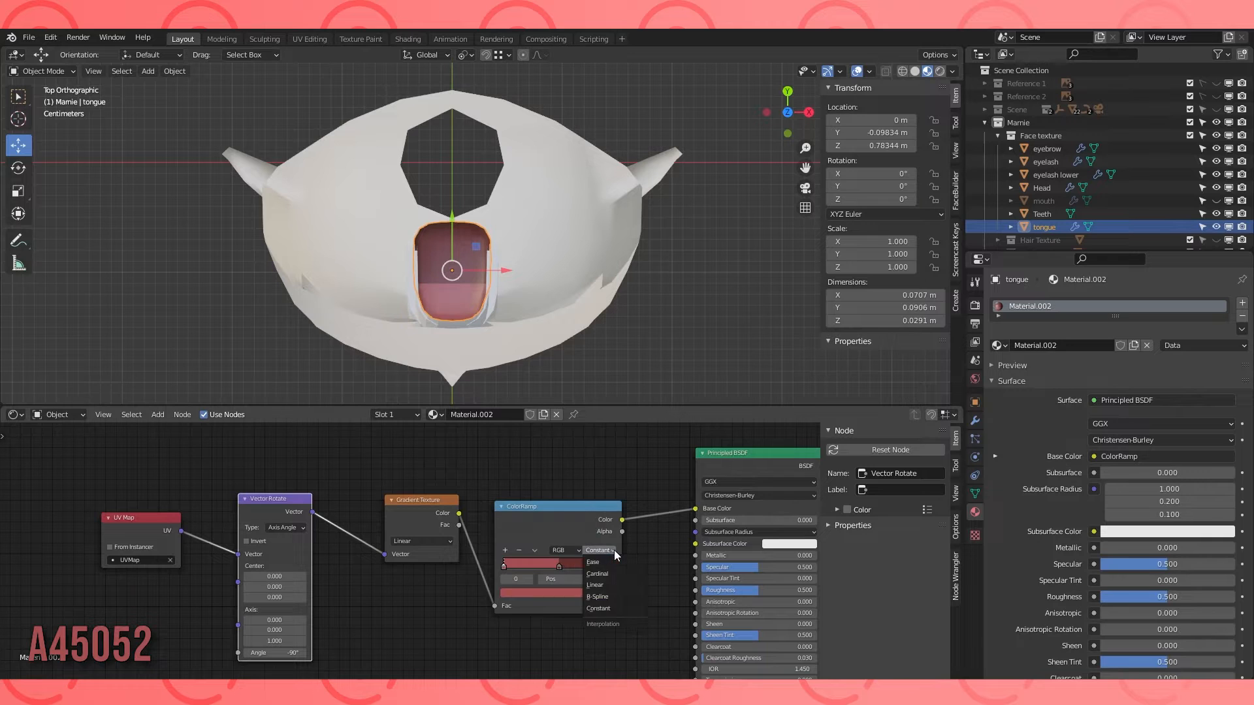
# Set the tongue's ColorRamp to Linear interpolation and bring its two stops close together near the middle.
pyautogui.click(613, 585)
pyautogui.moveTo(505, 566); pyautogui.dragTo(563, 566)
pyautogui.moveTo(554, 566); pyautogui.dragTo(540, 566)
# Set the color of the tongue ColorRamp's second stop to 733B39.
pyautogui.click(566, 566)
pyautogui.click(559, 593)
pyautogui.click(549, 545)
pyautogui.write('733B39')
pyautogui.press('Return')
# Deselect the tongue and move its material's texture nodes closer together in the node tree.
pyautogui.moveTo(654, 314); pyautogui.dragTo(562, 196, button='middle')
pyautogui.click(581, 285)
pyautogui.moveTo(547, 511); pyautogui.dragTo(577, 498)
pyautogui.moveTo(419, 502); pyautogui.dragTo(444, 506)
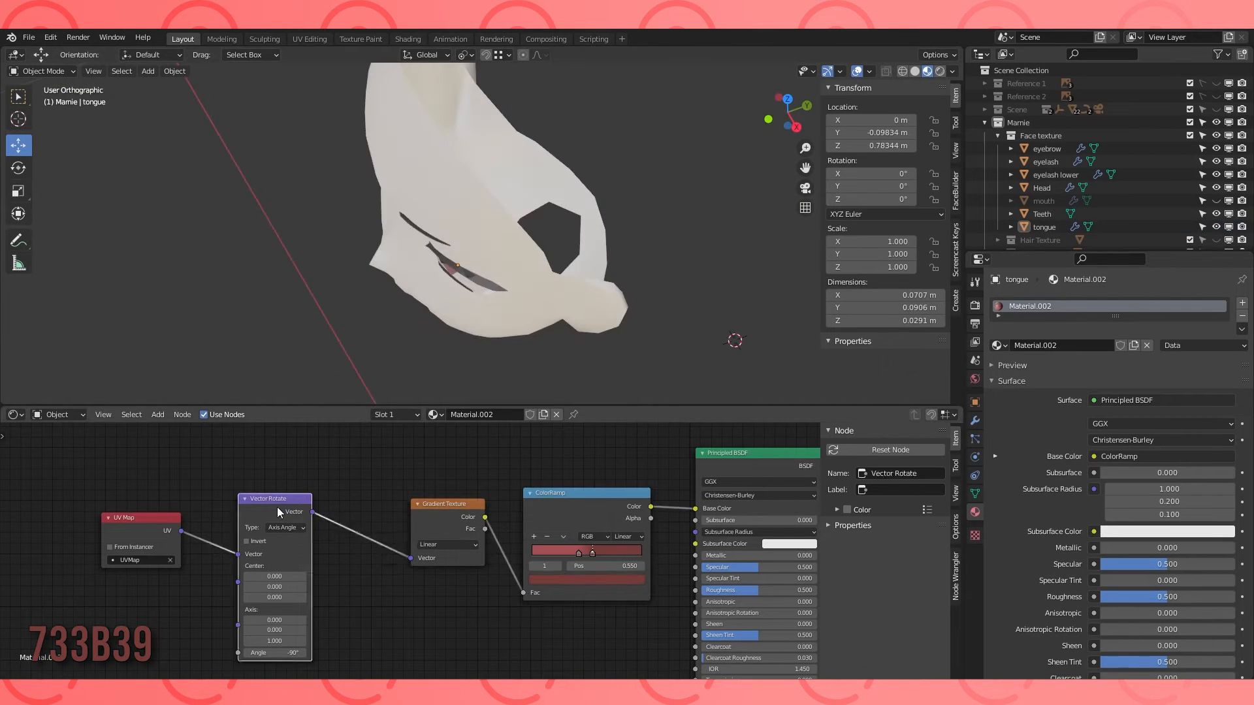
pyautogui.moveTo(276, 503); pyautogui.dragTo(341, 507)
pyautogui.moveTo(143, 518); pyautogui.dragTo(194, 520)
# Hide the tongue and the head to isolate the teeth, and edit the teeth mesh from the right side view.
pyautogui.moveTo(418, 262); pyautogui.dragTo(456, 385, button='middle')
pyautogui.click(477, 262)
pyautogui.press('h')
pyautogui.click(510, 236)
pyautogui.press('KP_3')
pyautogui.press('Tab')
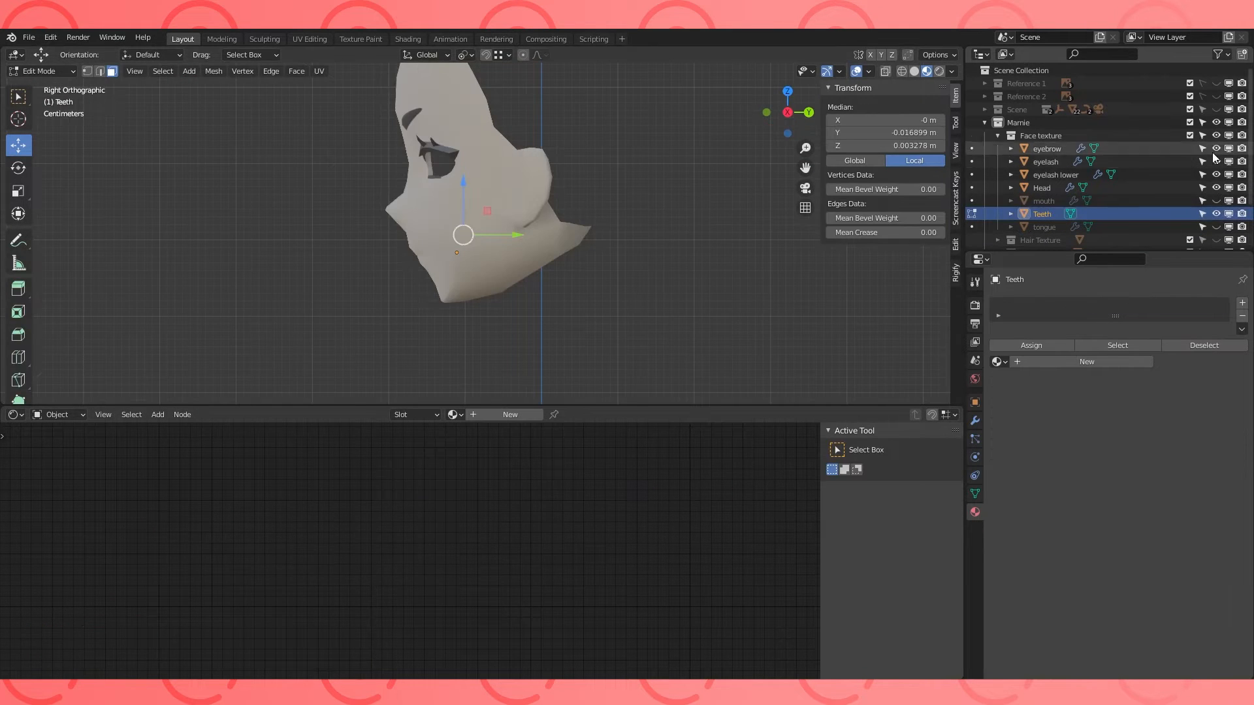
pyautogui.click(1216, 189)
pyautogui.press('Tab')
pyautogui.press('Tab')
pyautogui.click(296, 71)
pyautogui.click(355, 307)
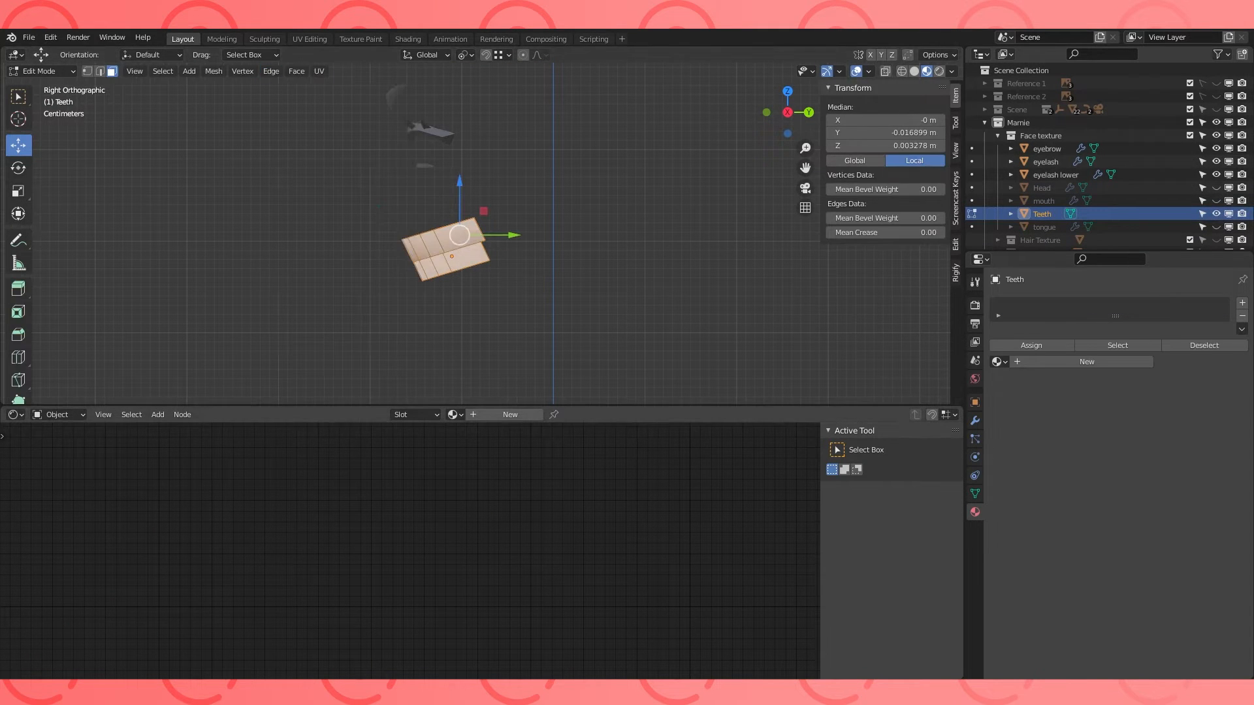
# Create a new material named teeth for the teeth mesh.
pyautogui.click(1103, 363)
pyautogui.click(1058, 363)
pyautogui.write('teeth')
pyautogui.press('Return')
pyautogui.click(1000, 362)
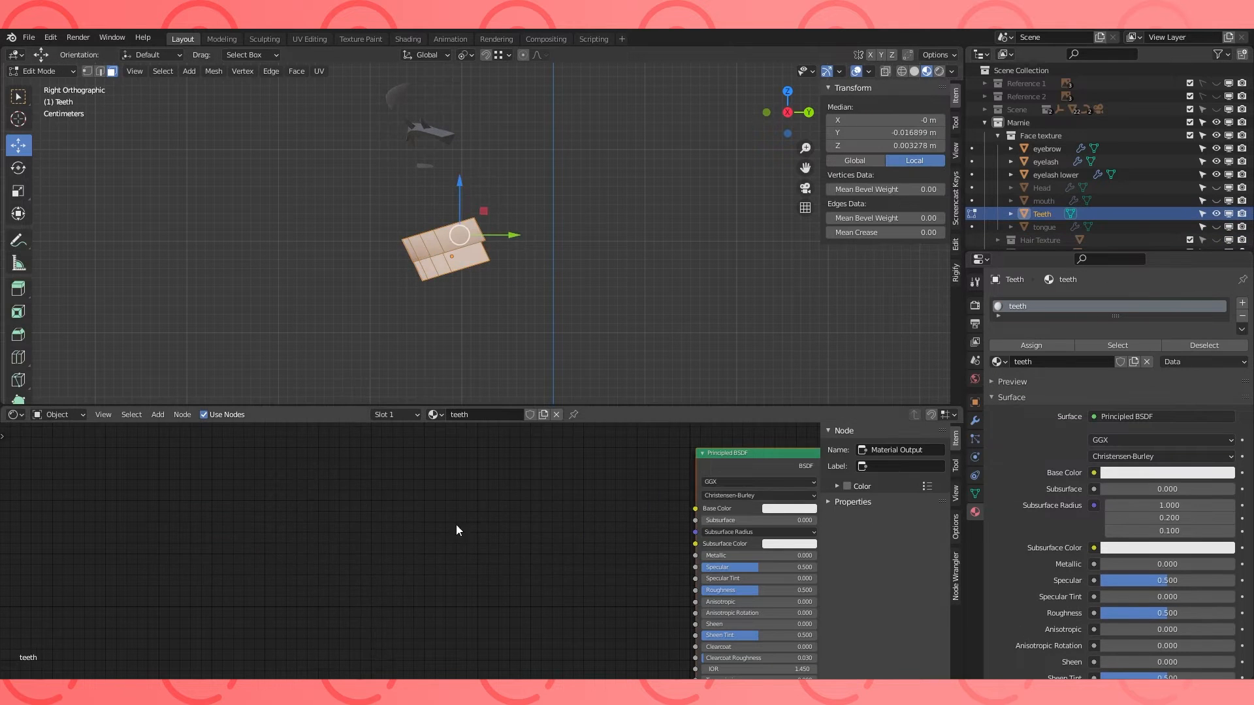
# Add Texture Coordinate, Gradient Texture and ColorRamp nodes to the teeth material.
pyautogui.hotkey('shift', 'a')
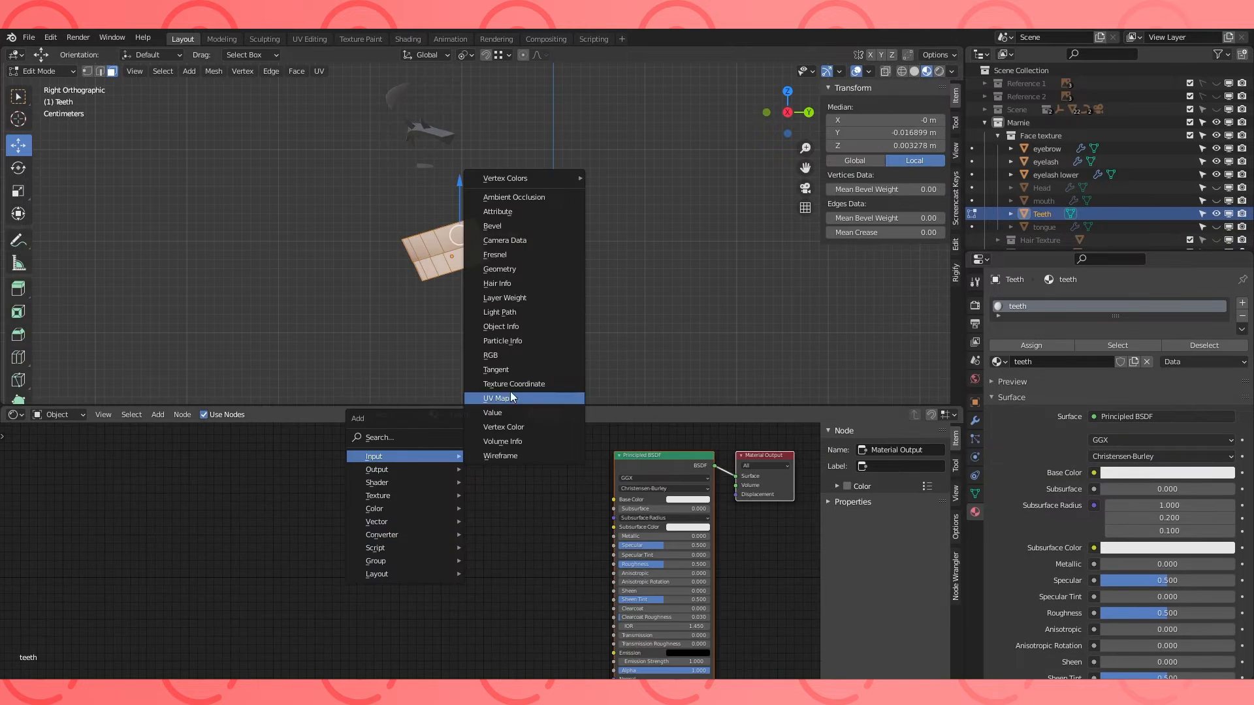
pyautogui.click(499, 384)
pyautogui.click(283, 490)
pyautogui.hotkey('shift', 'a')
pyautogui.click(530, 429)
pyautogui.click(409, 499)
pyautogui.hotkey('shift', 'a')
pyautogui.click(481, 379)
pyautogui.click(605, 510)
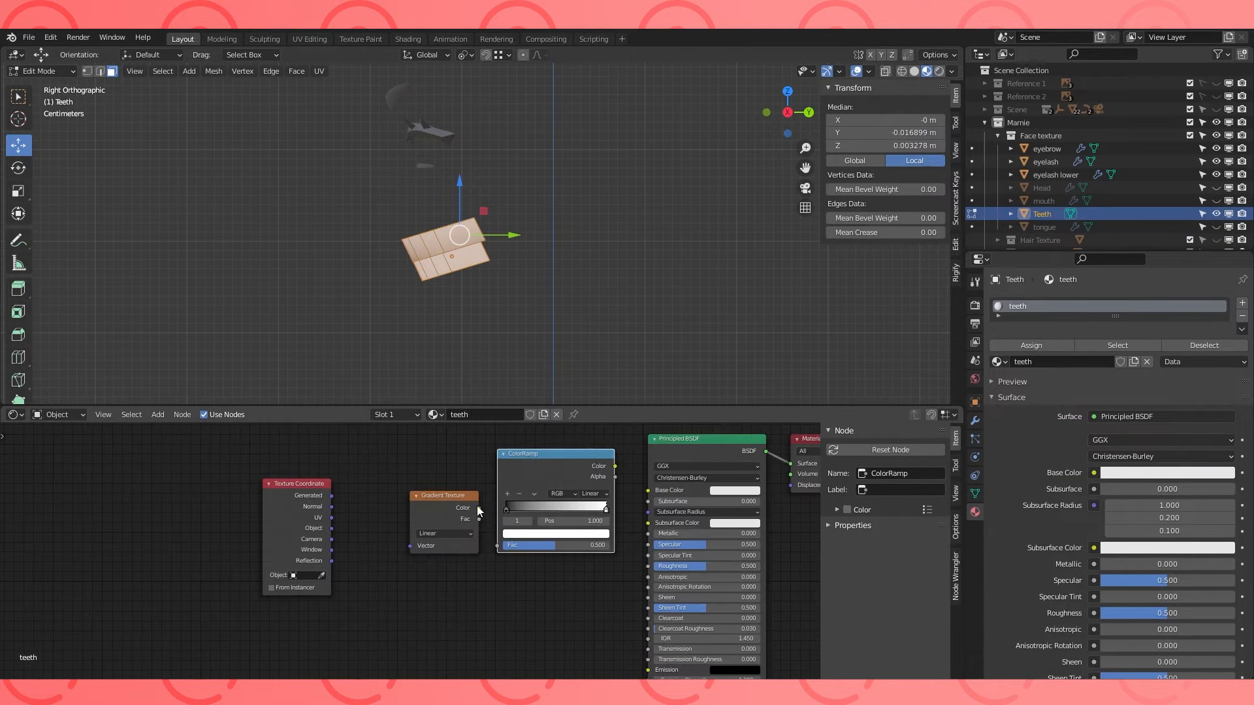
# Link the UV output through the gradient and ColorRamp to Base Color, with Constant interpolation and the white stop at 0.755.
pyautogui.moveTo(468, 511); pyautogui.dragTo(439, 508)
pyautogui.moveTo(450, 505); pyautogui.dragTo(497, 545)
pyautogui.moveTo(614, 466); pyautogui.dragTo(648, 491)
pyautogui.moveTo(332, 518); pyautogui.dragTo(382, 543)
pyautogui.click(595, 494)
pyautogui.click(600, 549)
pyautogui.moveTo(606, 510); pyautogui.dragTo(581, 510)
# Insert a Vector Rotate node between Texture Coordinate and Gradient Texture in the teeth material.
pyautogui.moveTo(298, 484); pyautogui.dragTo(189, 486)
pyautogui.hotkey('shift', 'a')
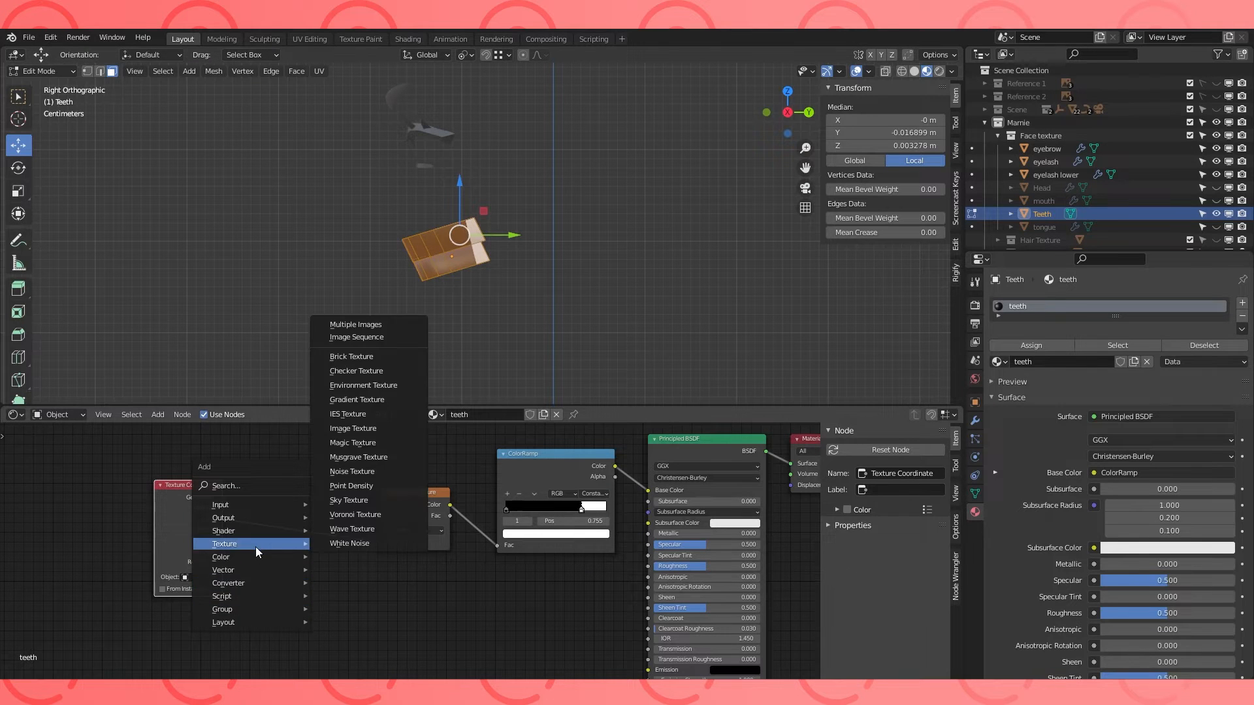
pyautogui.moveTo(268, 570)
pyautogui.click(383, 568)
pyautogui.click(282, 493)
# Check the teeth's UV island and set the Vector Rotate center to 0.5, 0.5, 0 with a -9.4° angle.
pyautogui.click(15, 415)
pyautogui.click(29, 481)
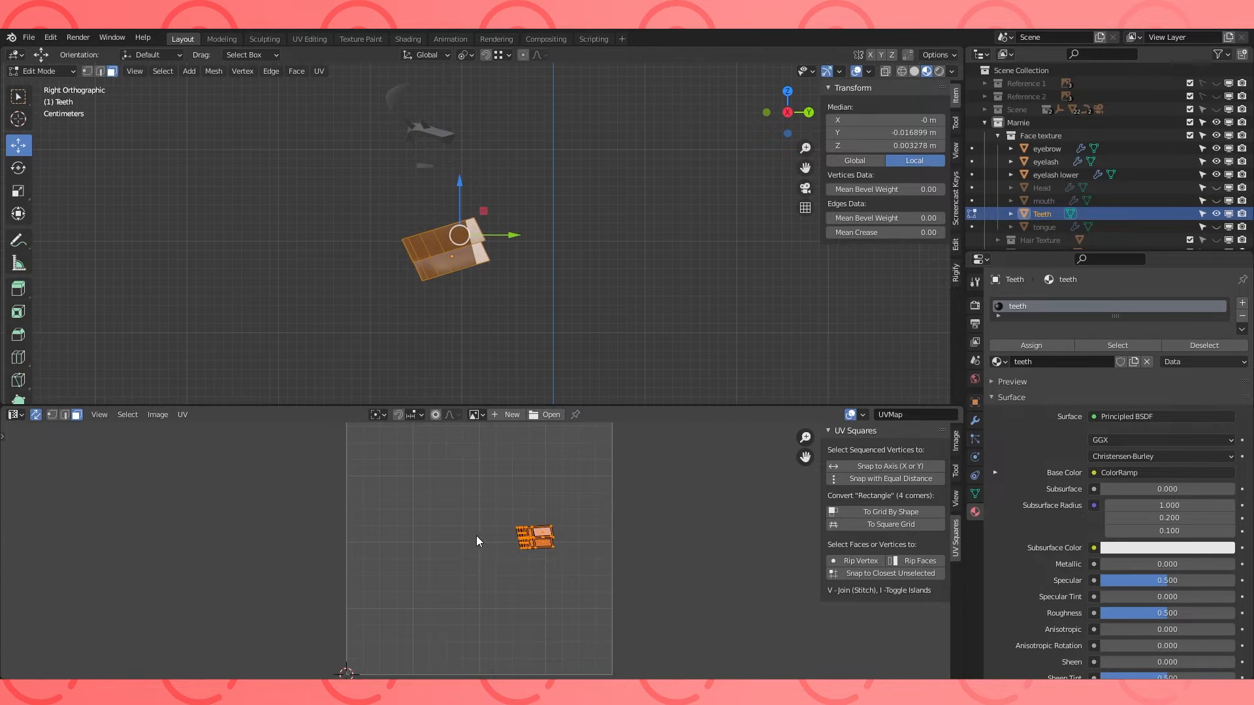
pyautogui.click(15, 415)
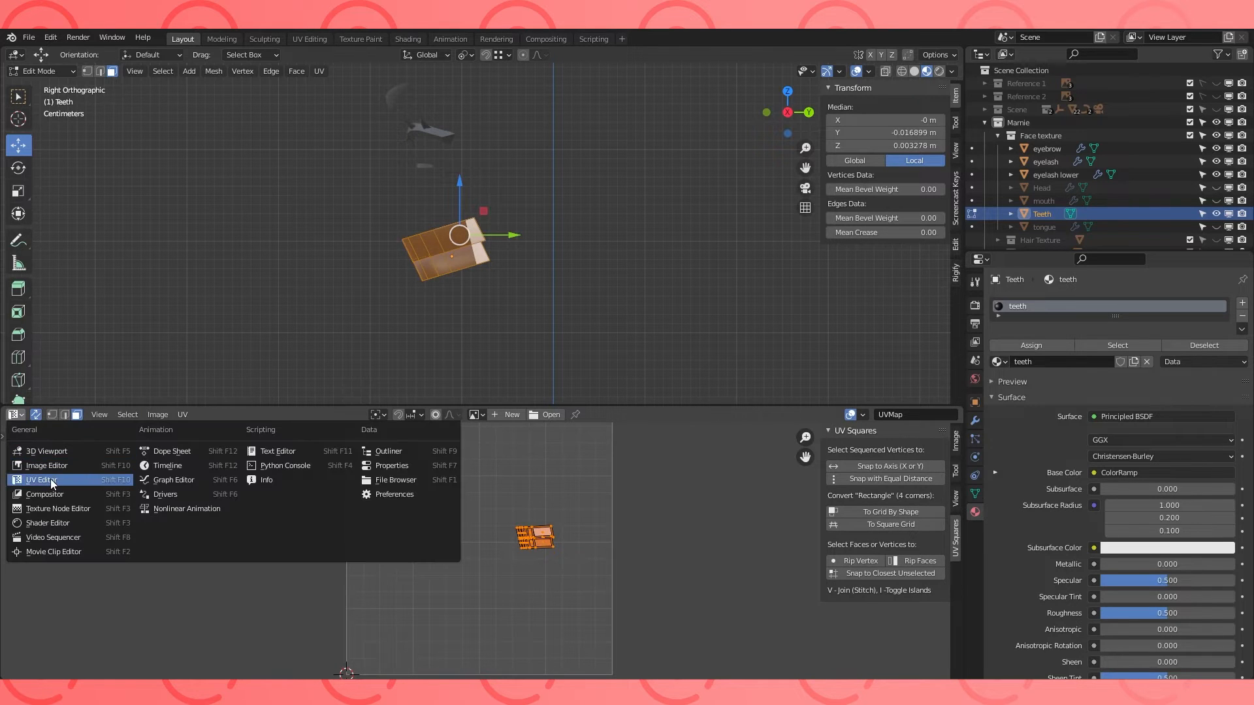
pyautogui.click(47, 524)
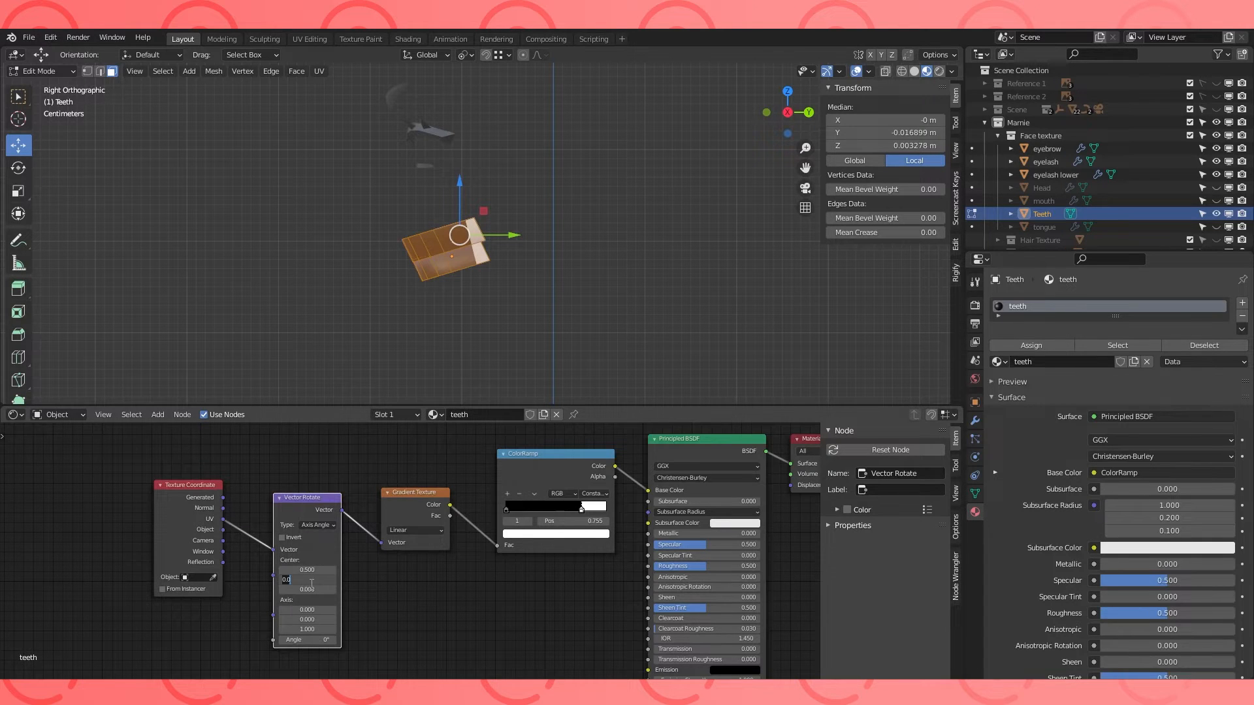
pyautogui.scroll(1, 296, 651)
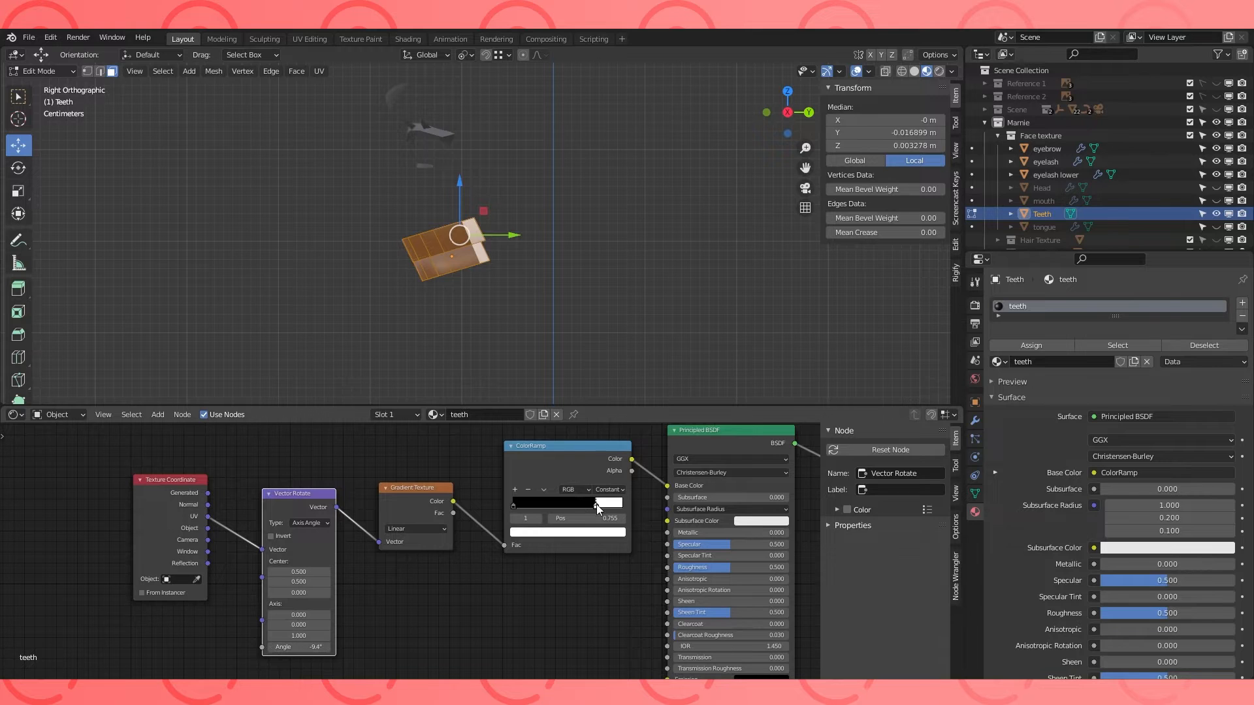
# Swap the teeth ColorRamp's stops so white comes first, and color the dark stop at 0.700 with 784E4F.
pyautogui.moveTo(593, 503); pyautogui.dragTo(581, 504)
pyautogui.moveTo(519, 506); pyautogui.dragTo(593, 507)
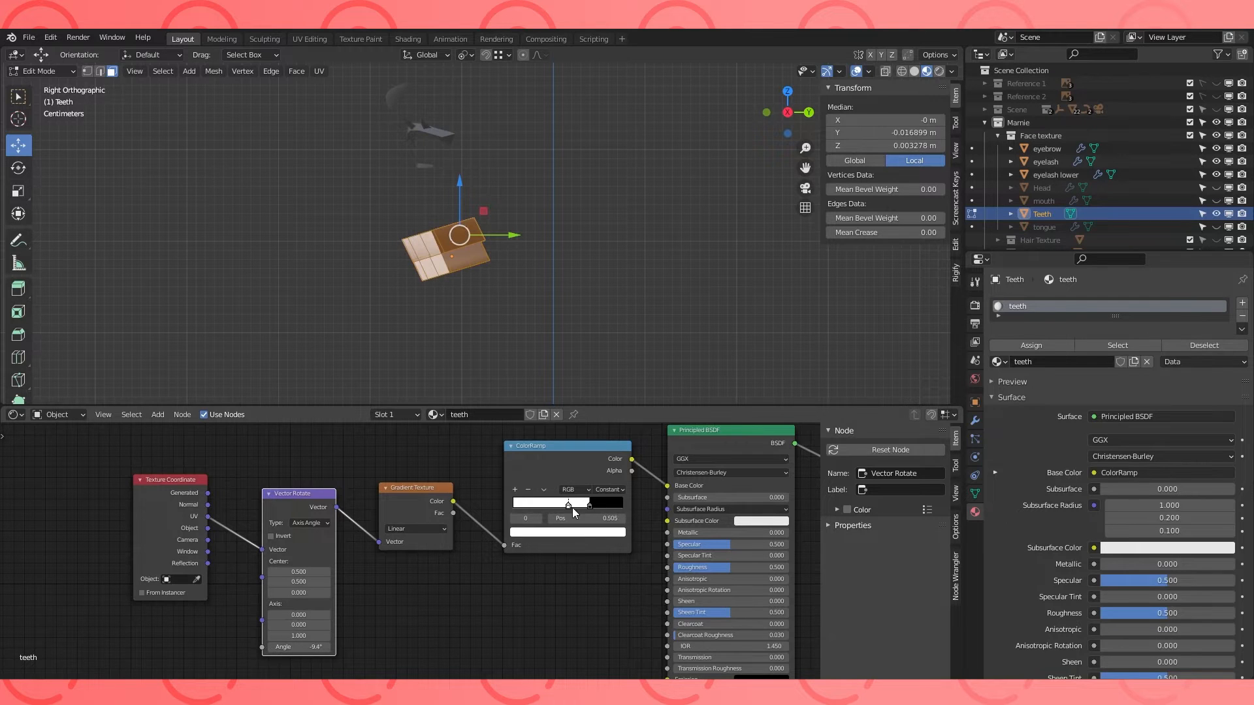
pyautogui.click(590, 506)
pyautogui.click(579, 532)
pyautogui.write('784E4F')
pyautogui.press('Return')
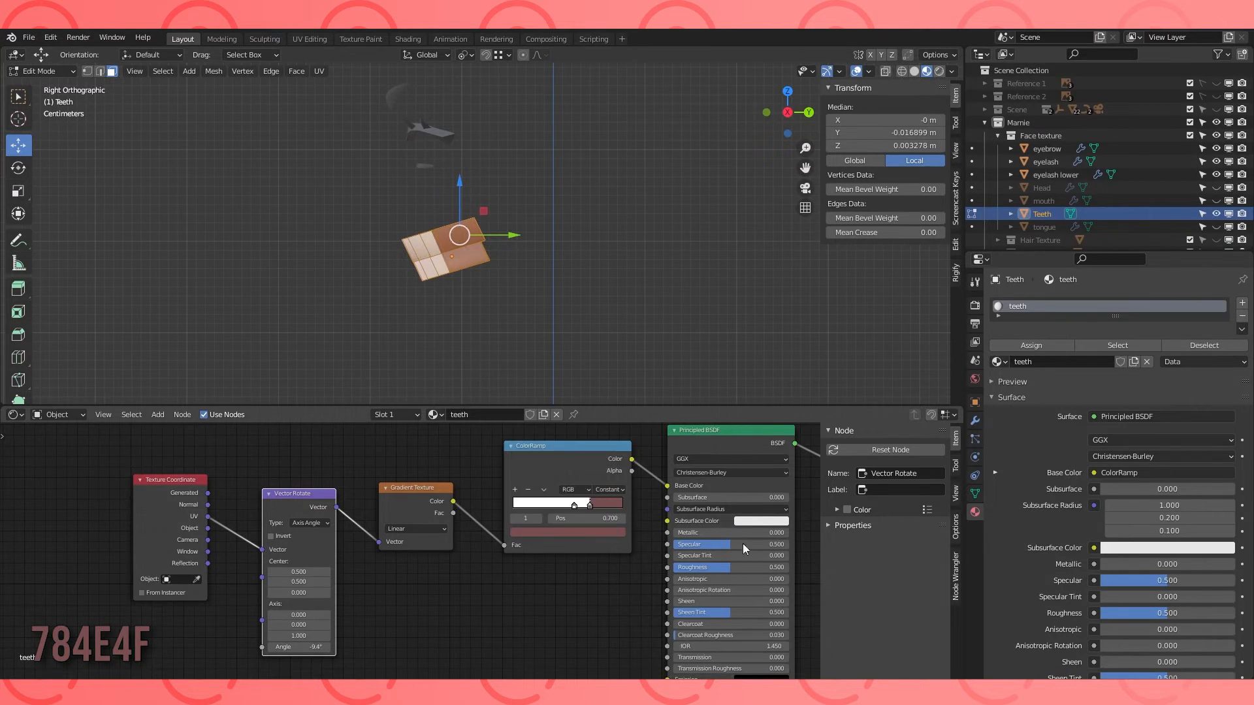
# Set the teeth's ColorRamp to Linear, return to Object Mode and move the white stop to about 0.63.
pyautogui.click(616, 490)
pyautogui.click(615, 537)
pyautogui.press('Tab')
pyautogui.scroll(3, 627, 288)
pyautogui.click(551, 364)
pyautogui.moveTo(590, 506); pyautogui.dragTo(578, 506)
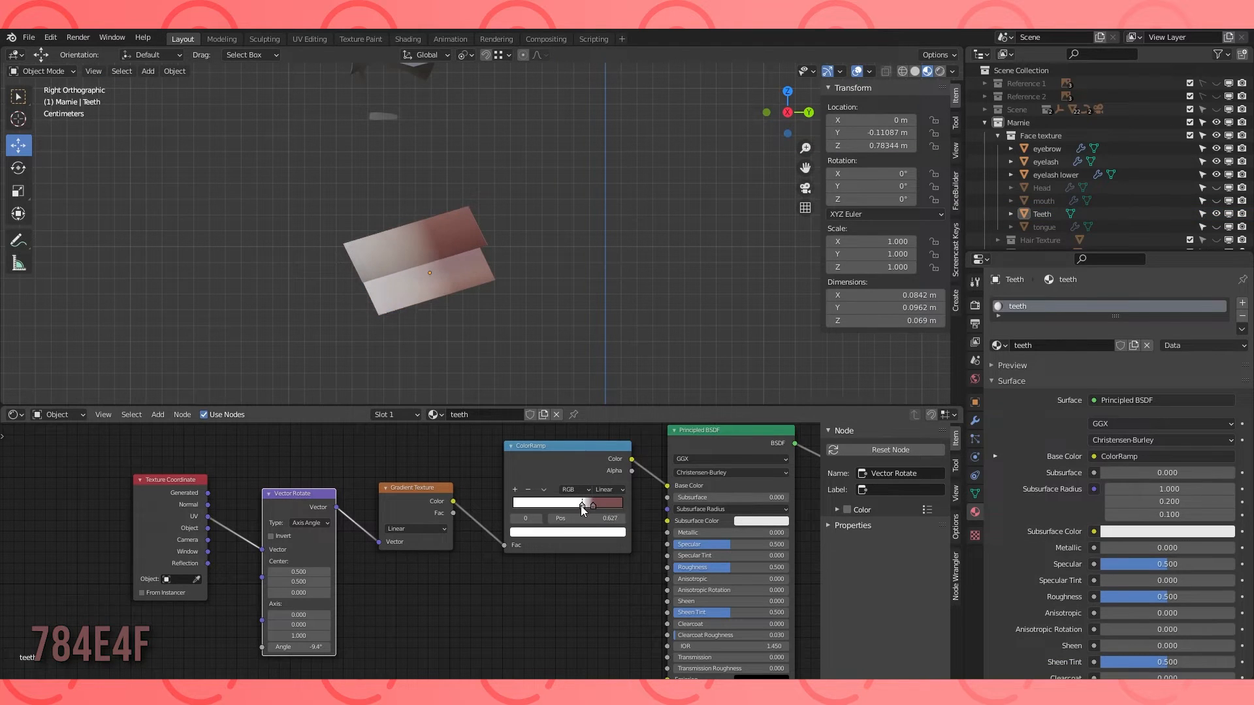
# Add a stop at about 0.66 between the white and dark stops of the teeth's ColorRamp and adjust its color.
pyautogui.click(515, 490)
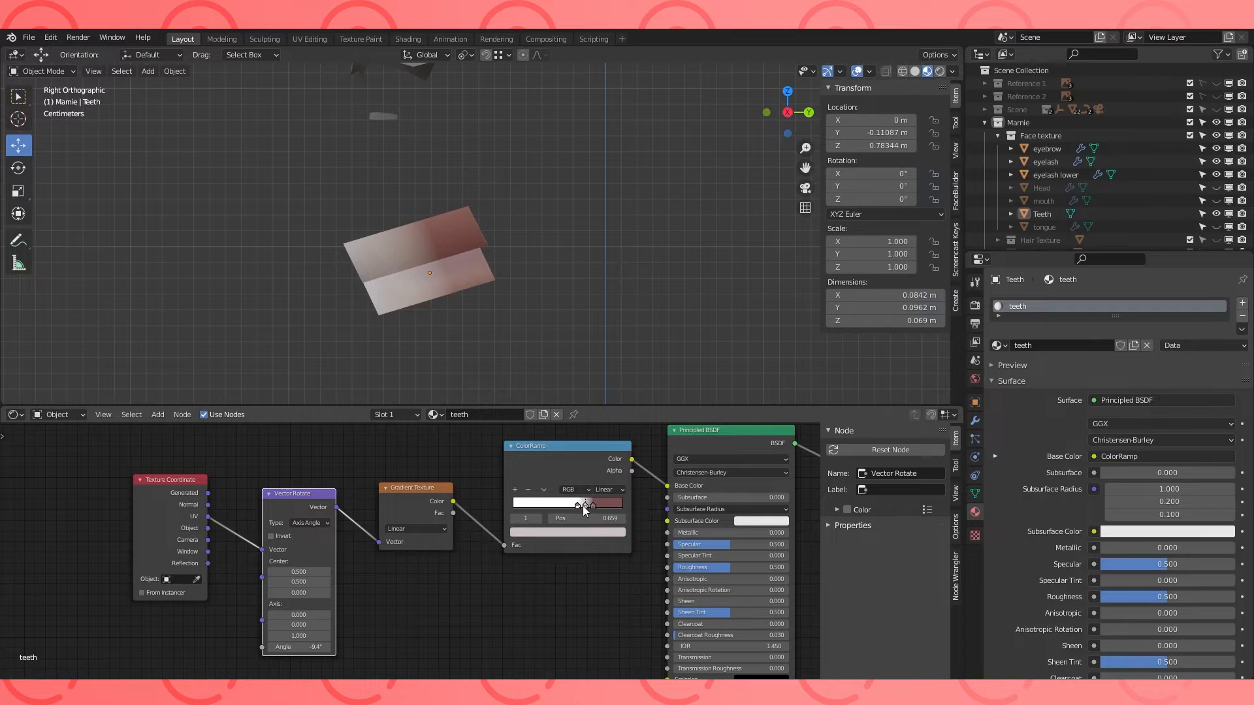
pyautogui.click(590, 533)
pyautogui.moveTo(601, 393); pyautogui.dragTo(602, 383)
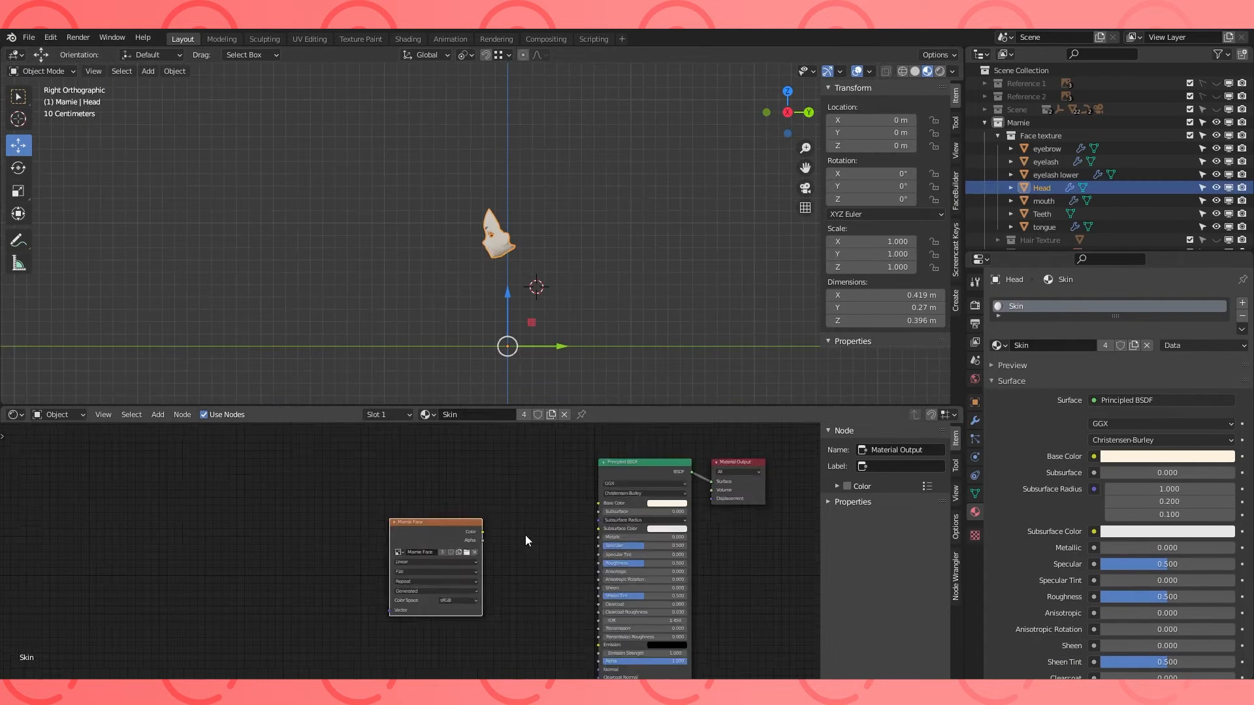
# Place the Marnie Face image node in the materials of the head, mouth, teeth and tongue.
pyautogui.moveTo(444, 529); pyautogui.dragTo(338, 540)
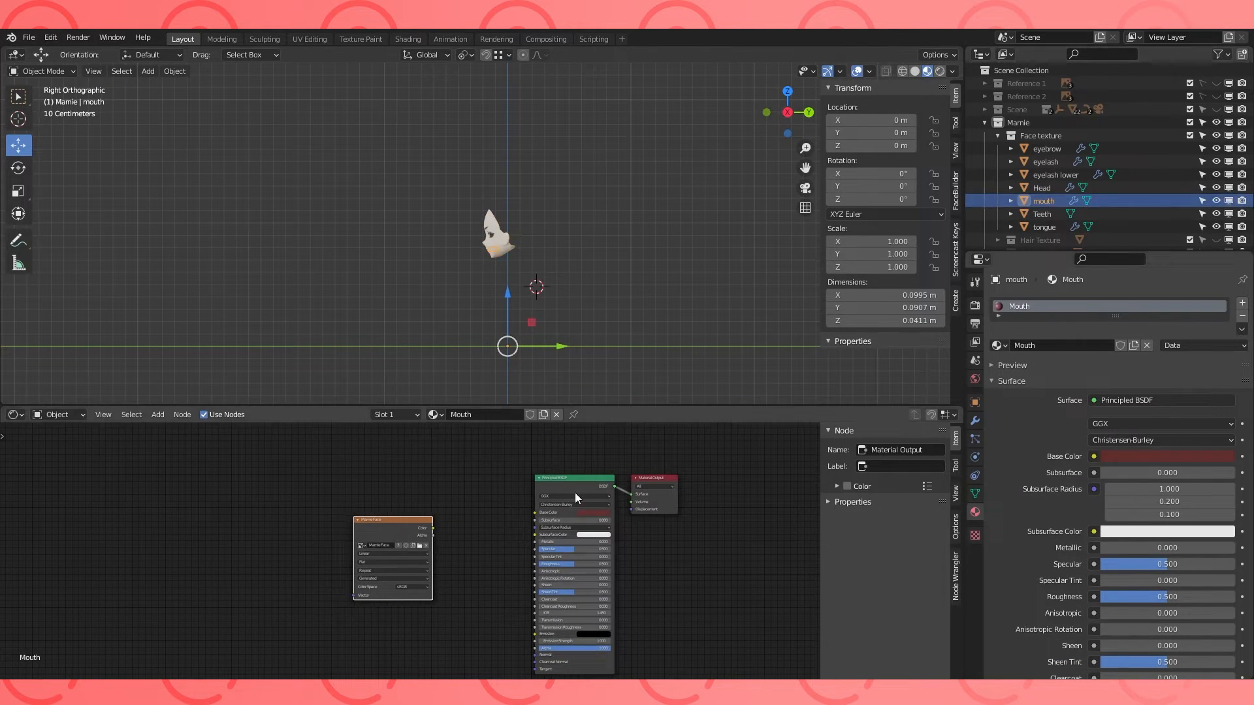
pyautogui.click(1044, 214)
pyautogui.click(1052, 228)
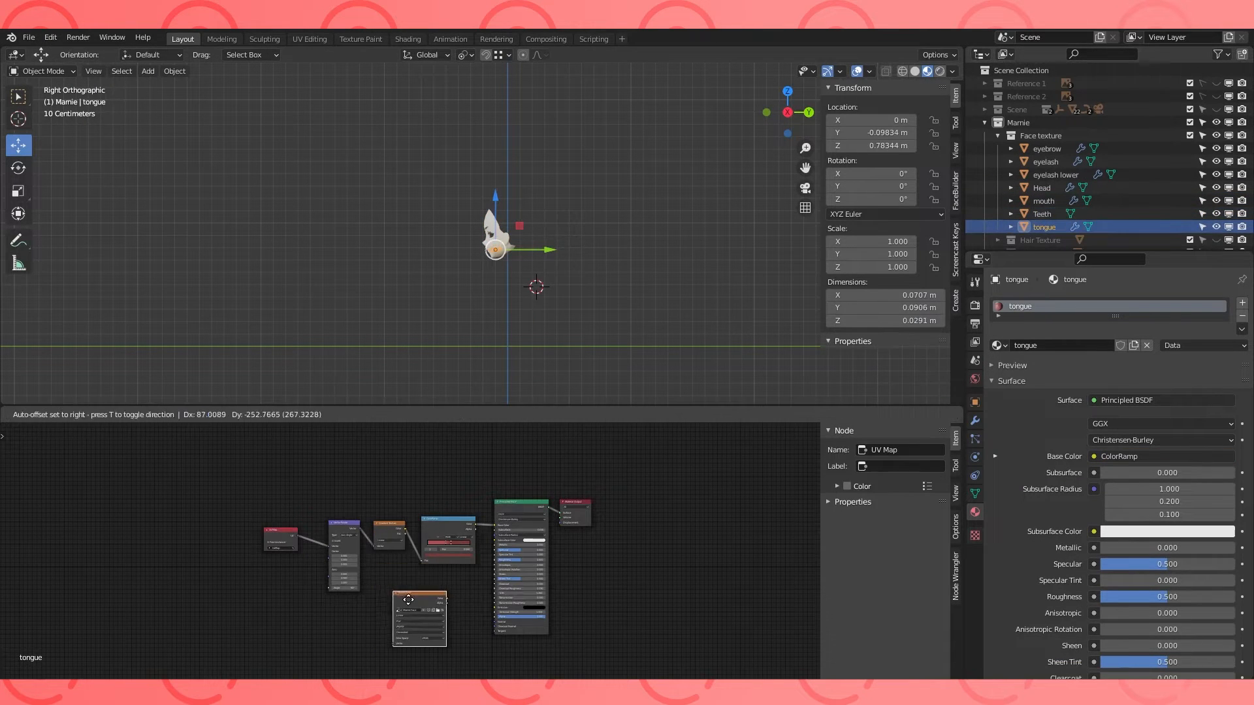
pyautogui.moveTo(409, 607); pyautogui.dragTo(222, 618)
# Show an enlarged UV Editor below the viewport and view the head from the front.
pyautogui.click(15, 414)
pyautogui.click(40, 482)
pyautogui.scroll(1, 483, 507)
pyautogui.moveTo(581, 405); pyautogui.dragTo(617, 266)
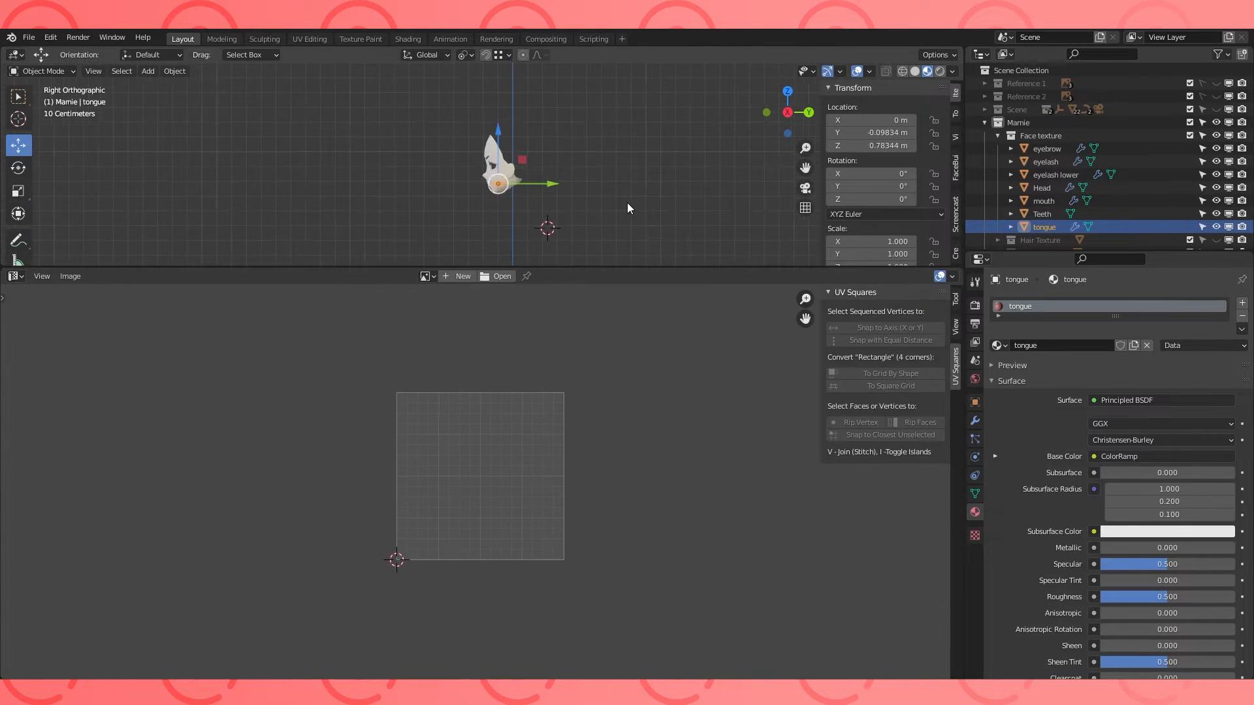
pyautogui.press('KP_1')
# Set the bake type to Diffuse with only the Color contribution, a 4 px margin and Clear Image off.
pyautogui.click(975, 324)
pyautogui.click(976, 305)
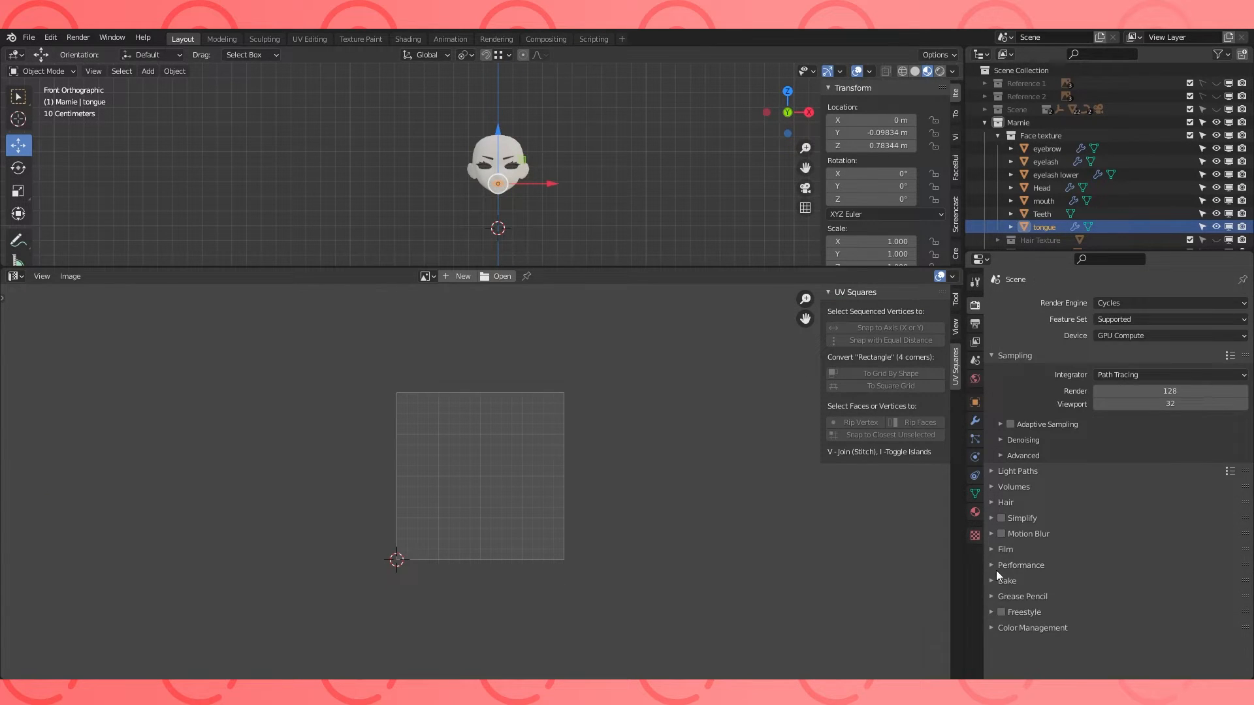
pyautogui.scroll(-15, 1152, 557)
pyautogui.click(1210, 472)
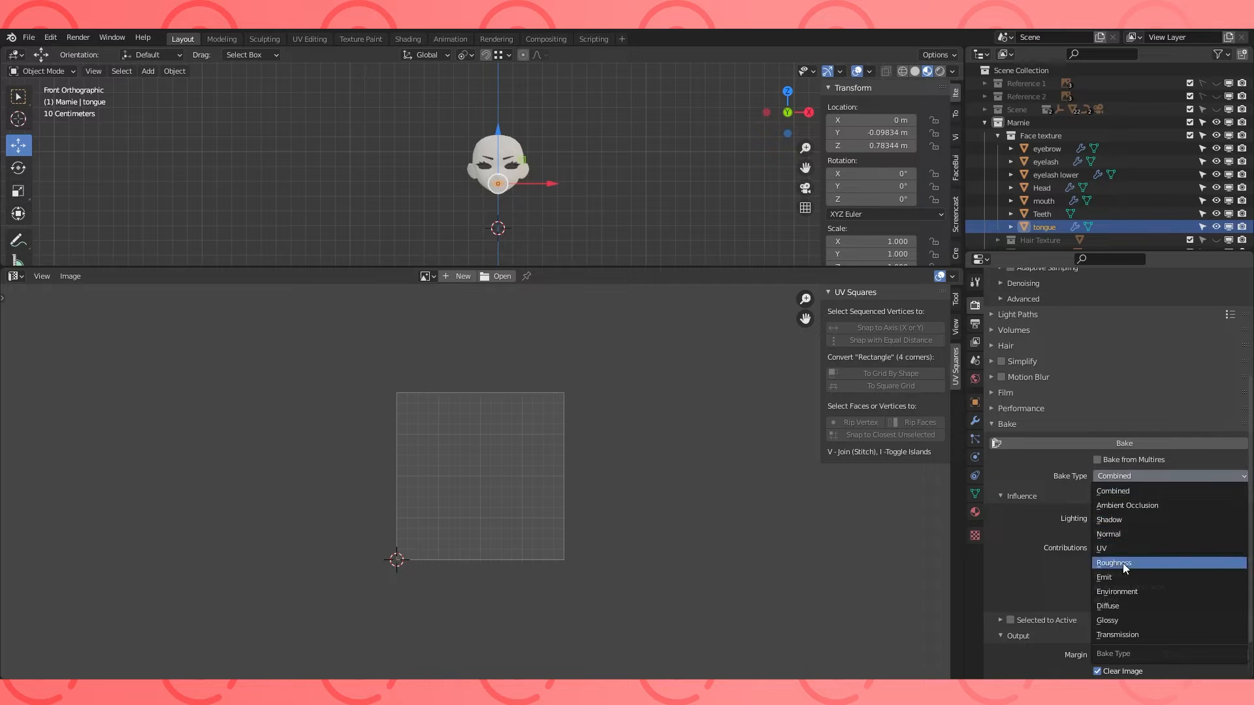
pyautogui.click(1118, 605)
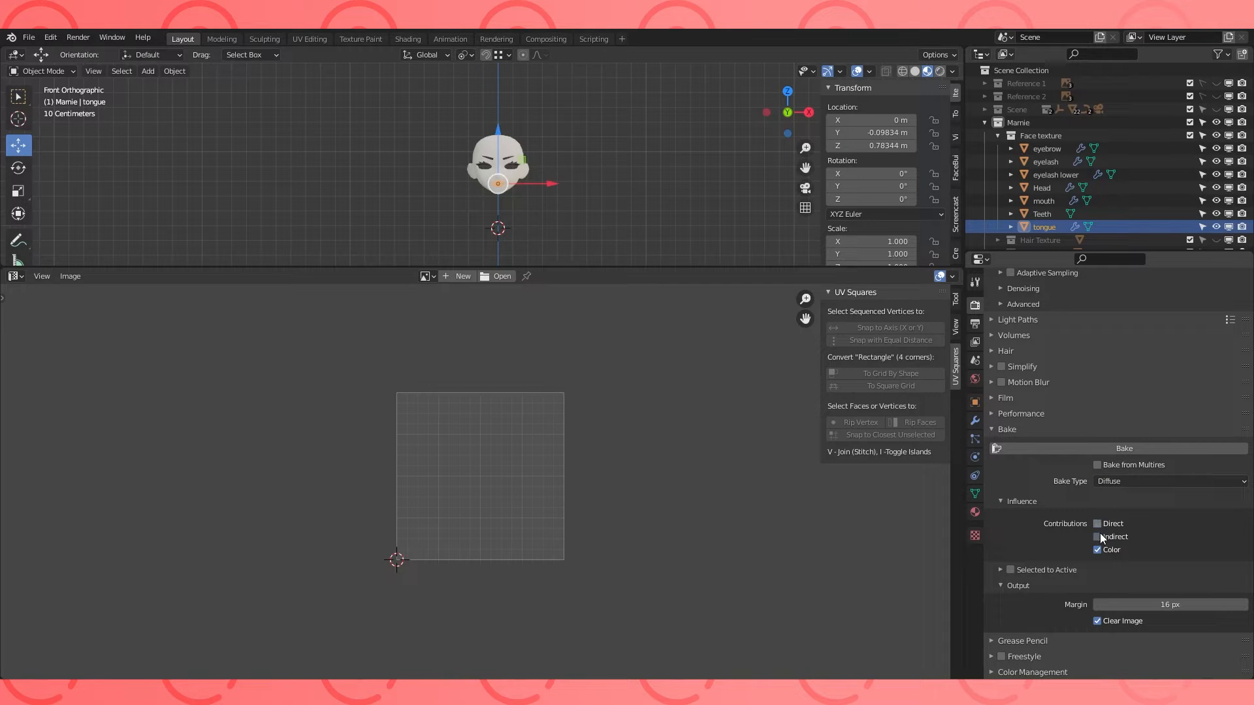
pyautogui.click(1123, 604)
pyautogui.press('Return')
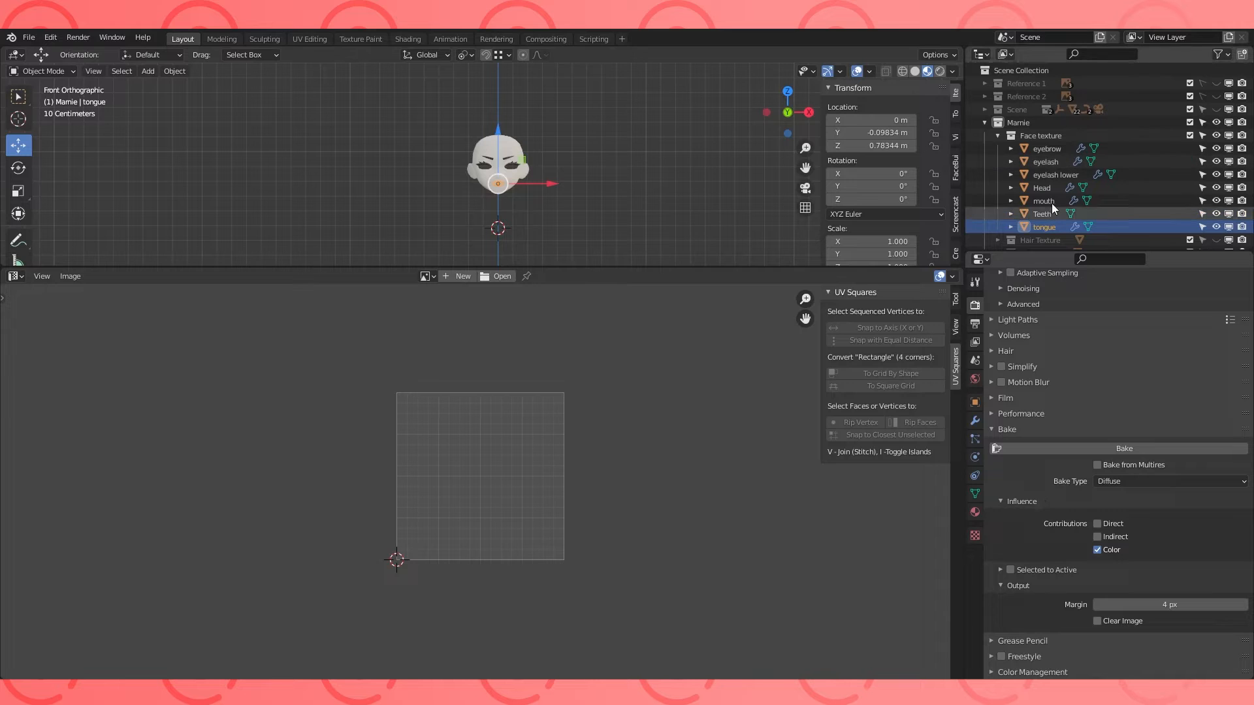
# Select all objects from eyebrow to tongue in the Face texture collection and bake them to the Marnie Face image.
pyautogui.keyDown('shift'); pyautogui.click(1047, 148); pyautogui.keyUp('shift')
pyautogui.click(1117, 448)
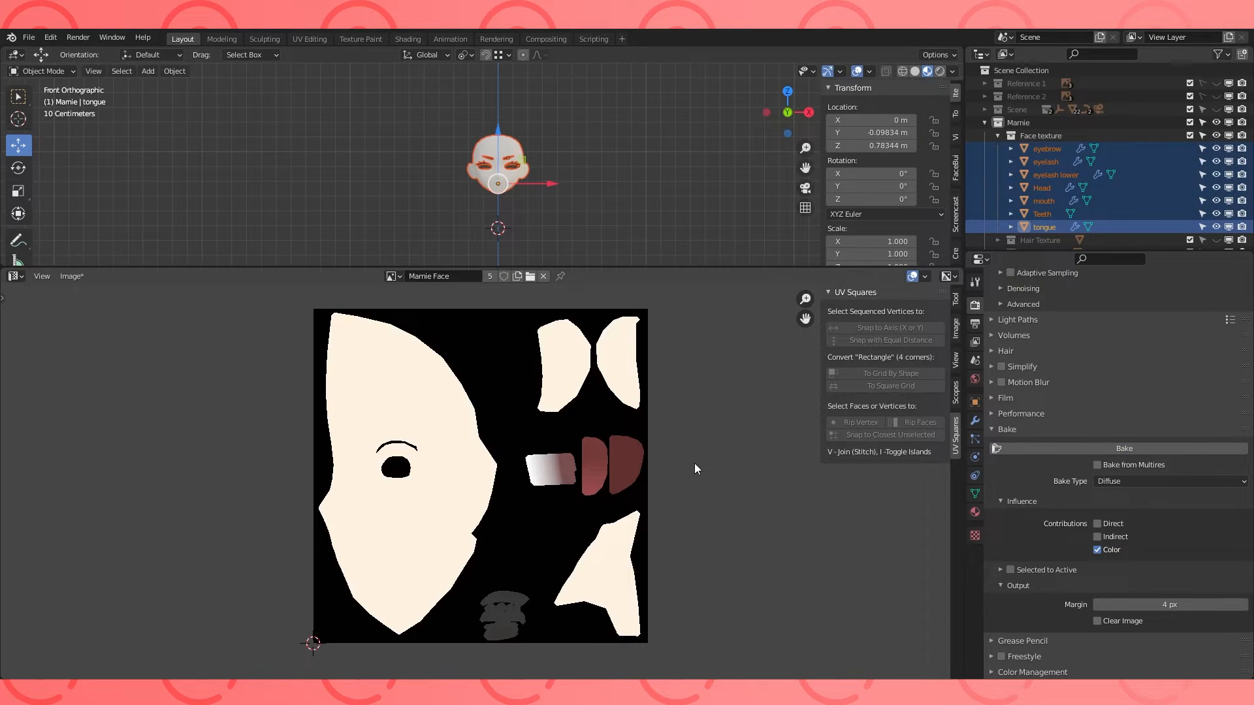
pyautogui.scroll(3, 648, 186)
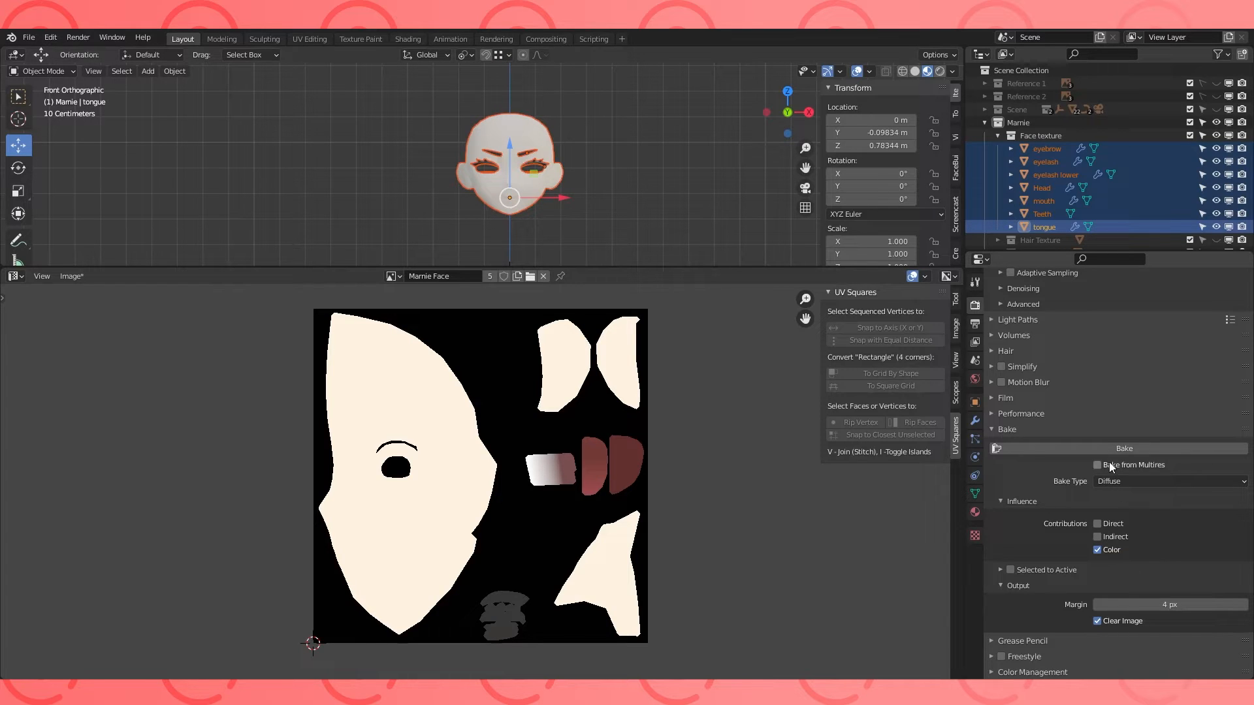
# Bake the face objects again with a 6 px margin and Clear Image on.
pyautogui.click(1146, 605)
pyautogui.write('6')
pyautogui.press('Return')
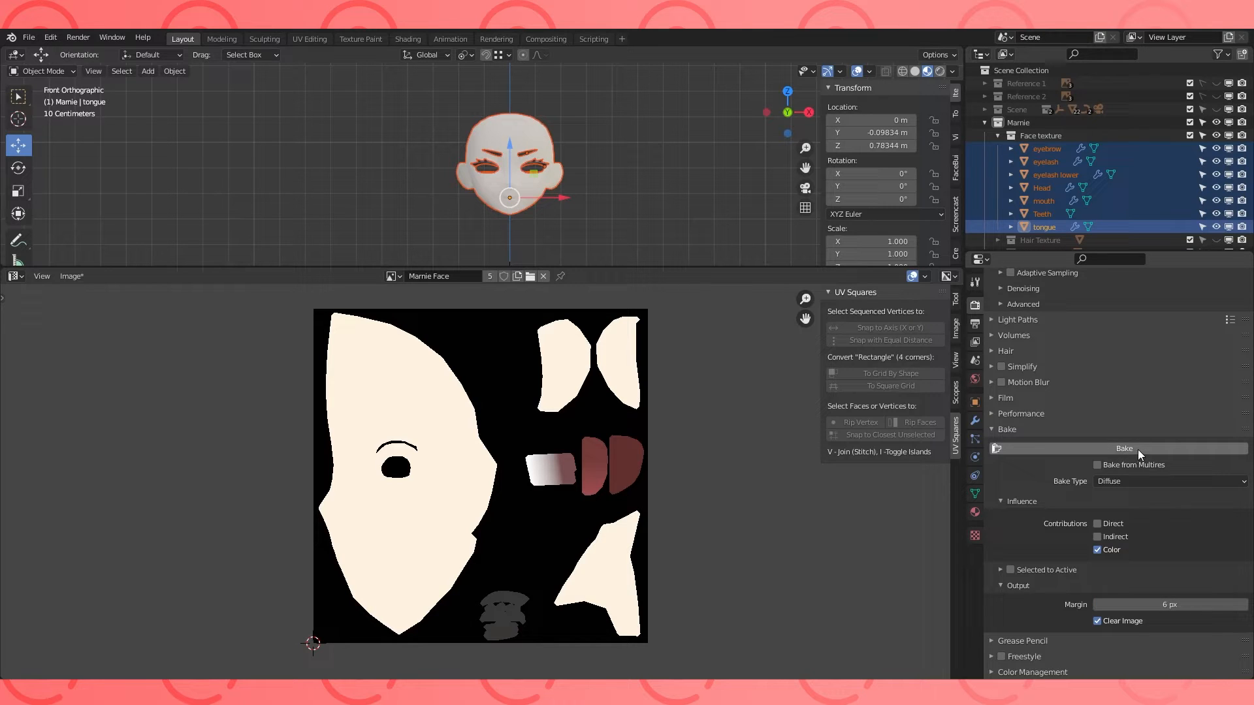
pyautogui.click(1108, 448)
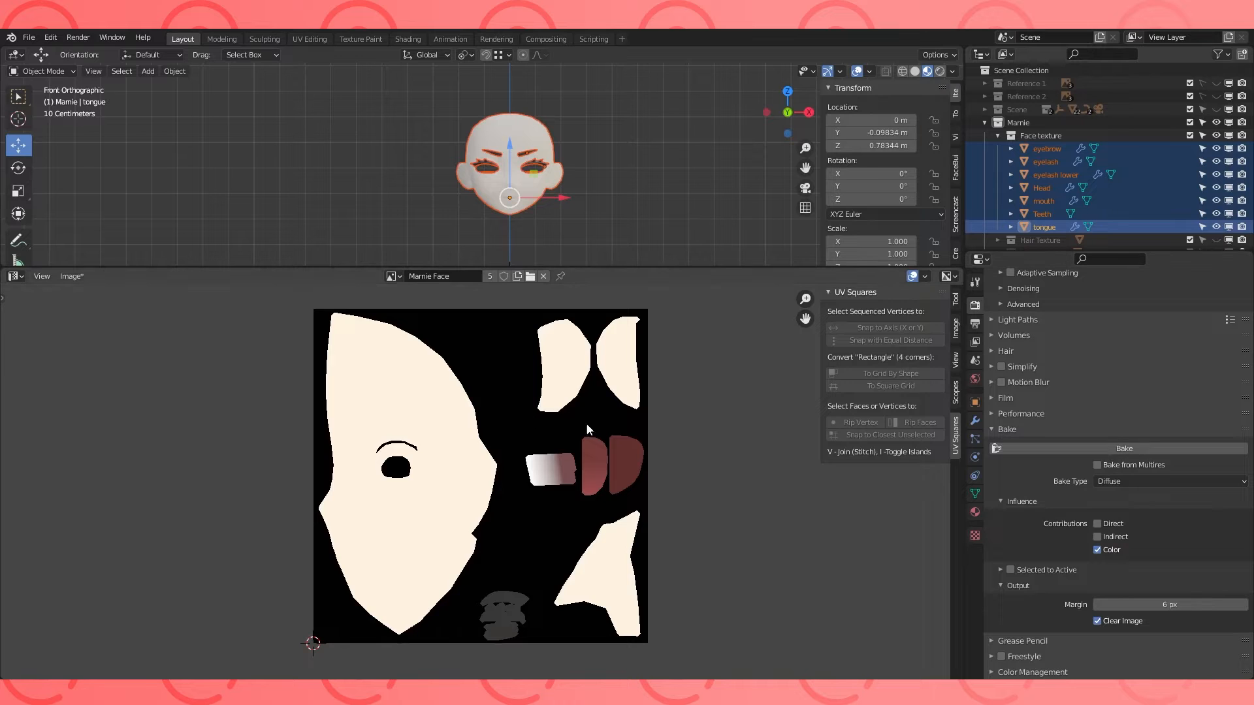
# Save the baked Marnie Face image.
pyautogui.moveTo(627, 209); pyautogui.dragTo(562, 196, button='middle')
pyautogui.scroll(-3, 417, 463)
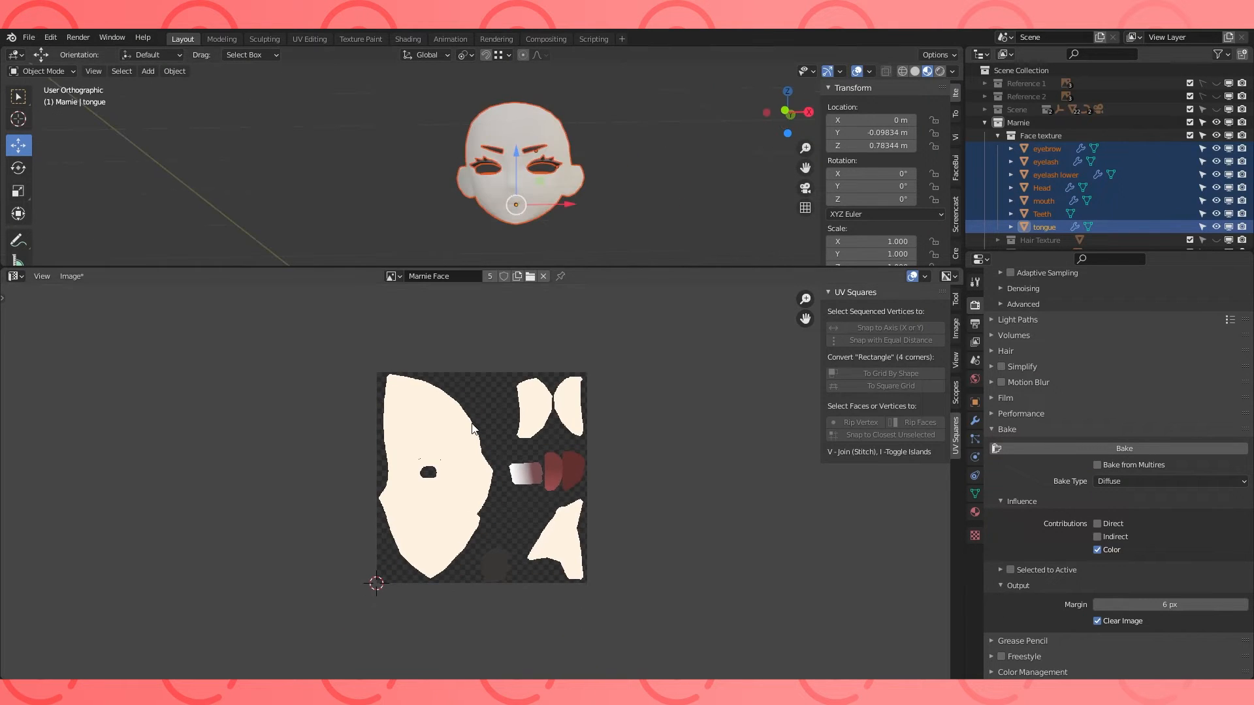
pyautogui.click(71, 276)
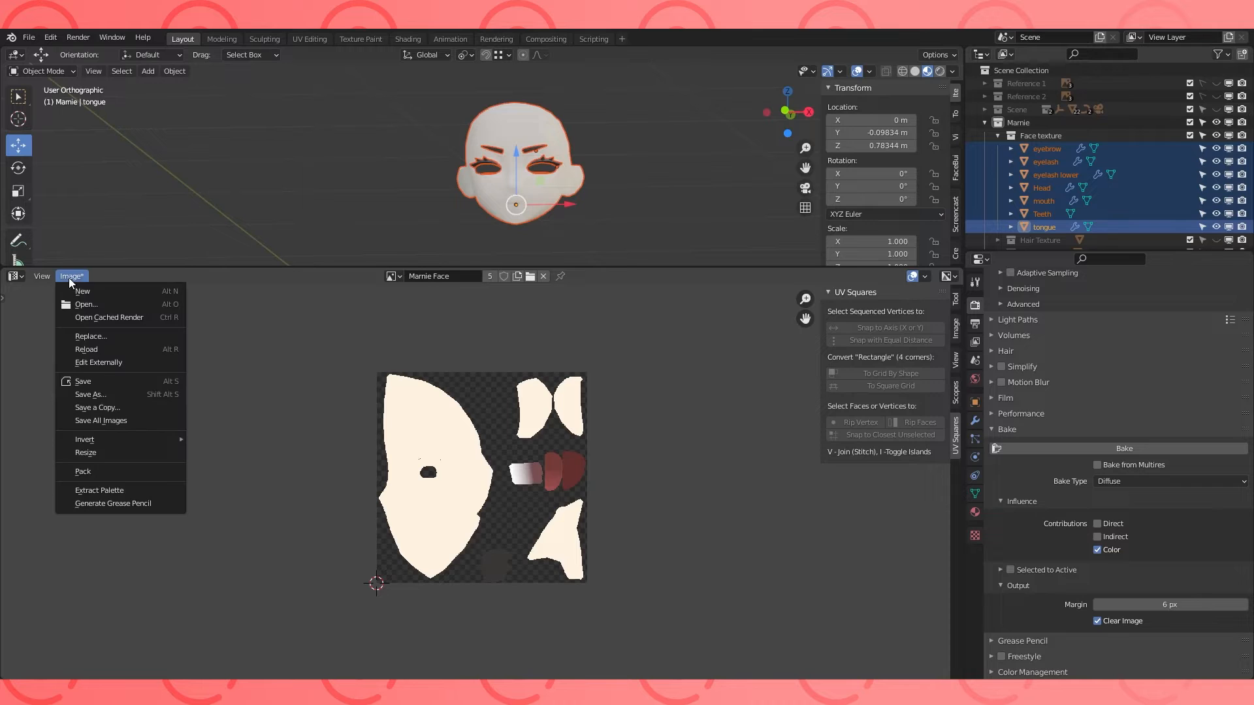
pyautogui.click(98, 392)
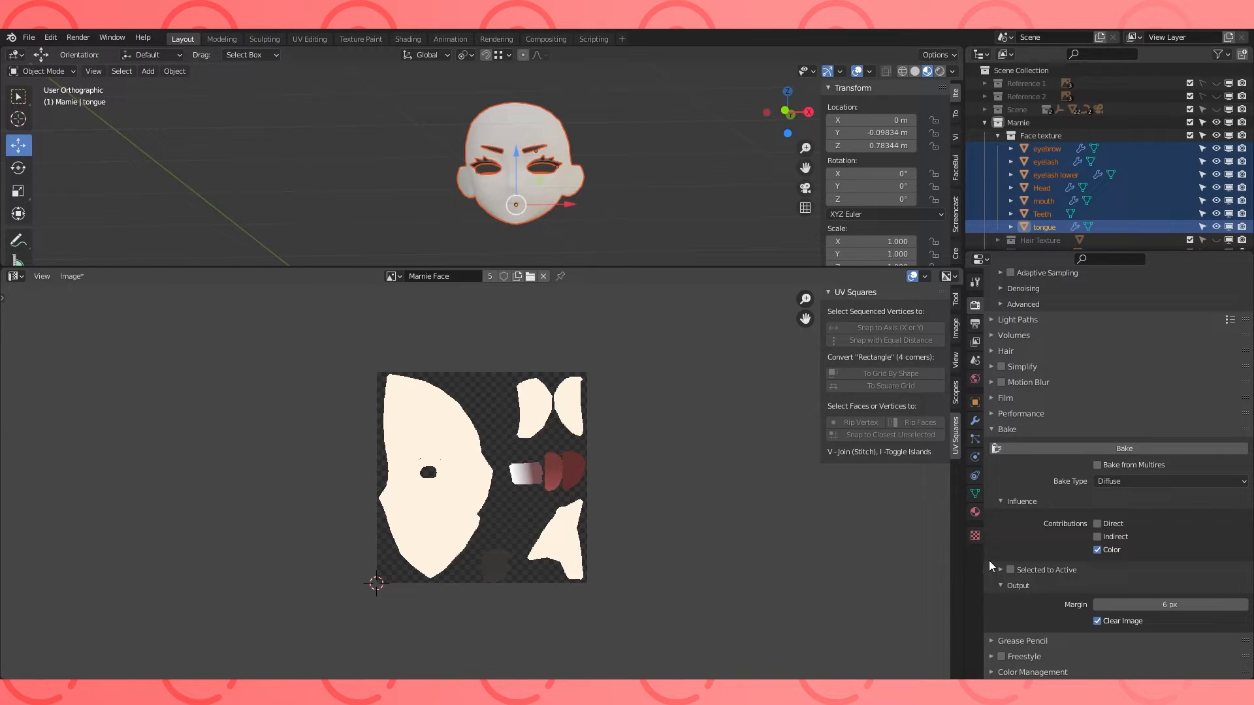
pyautogui.hotkey('alt', 's')
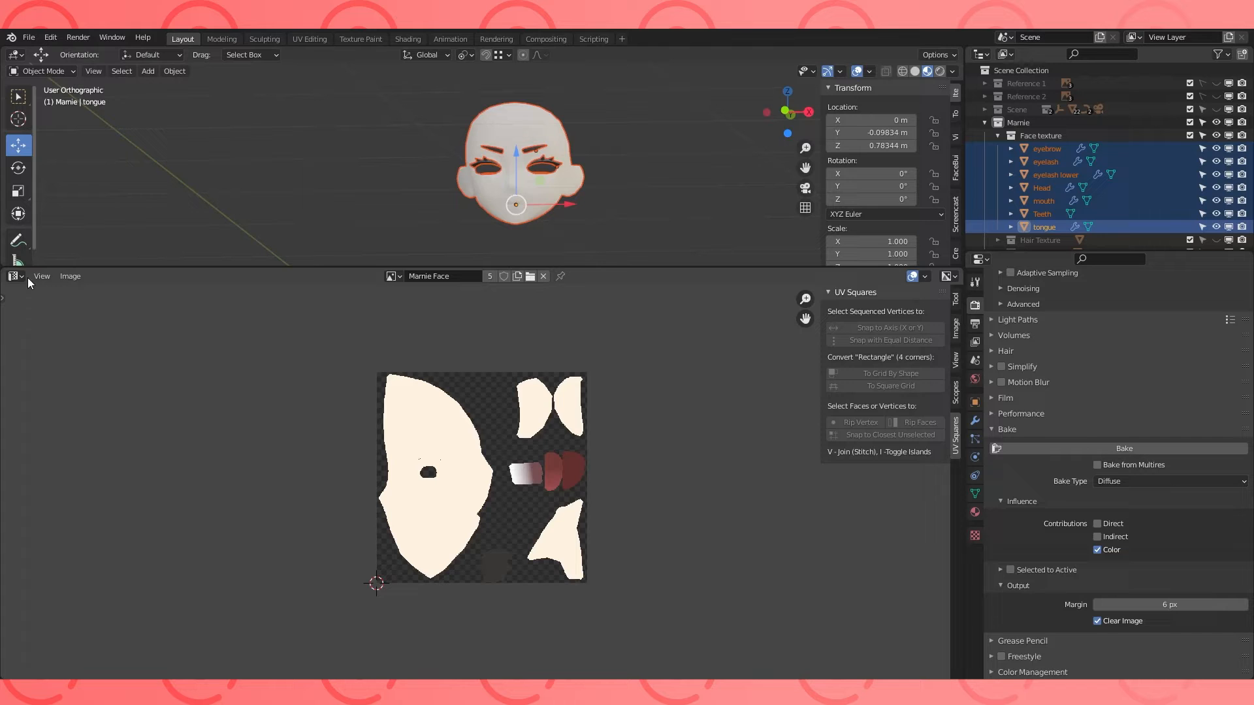
# Show the Shader Editor below the viewport and add a new material named Face in a second slot of the Head.
pyautogui.click(22, 277)
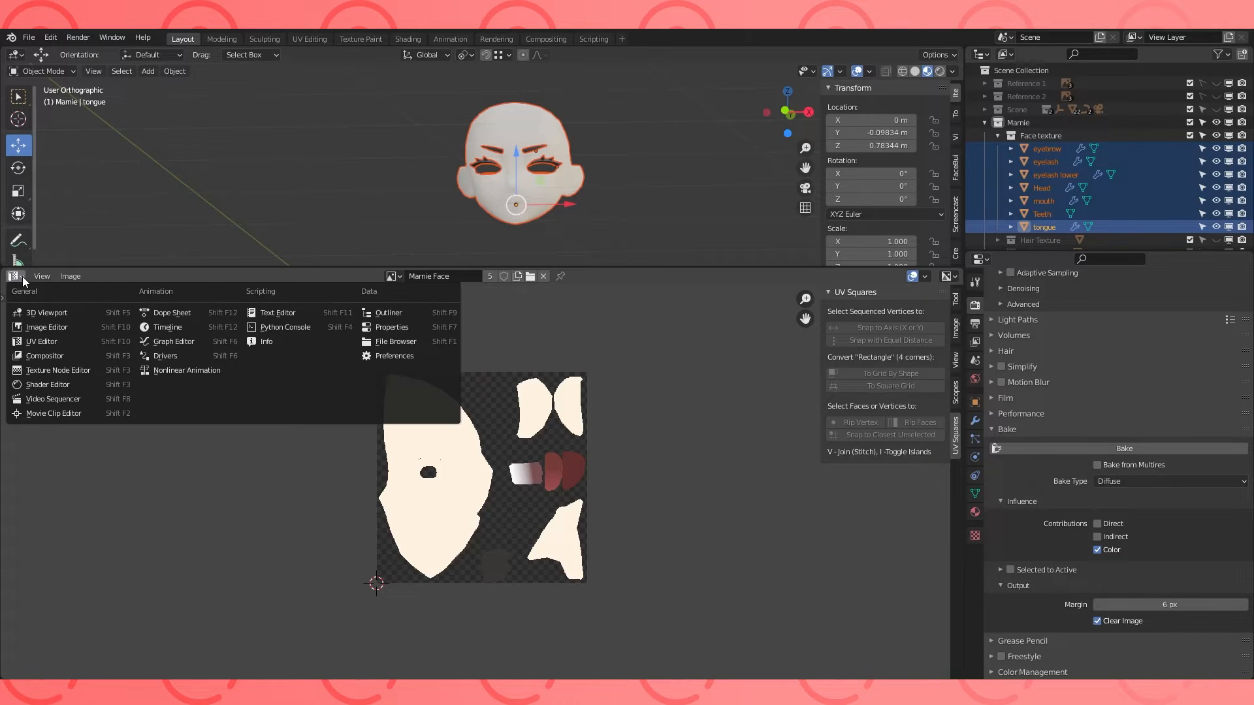
pyautogui.click(67, 387)
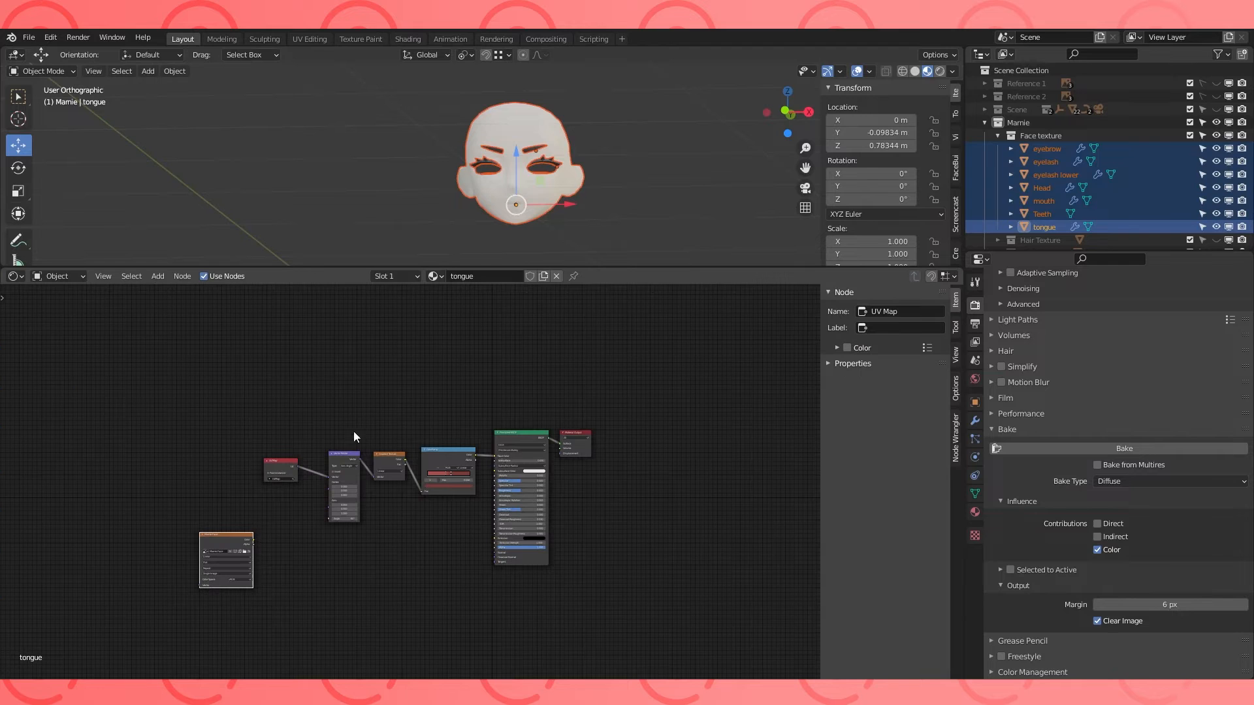
pyautogui.click(976, 511)
pyautogui.scroll(6, 1033, 383)
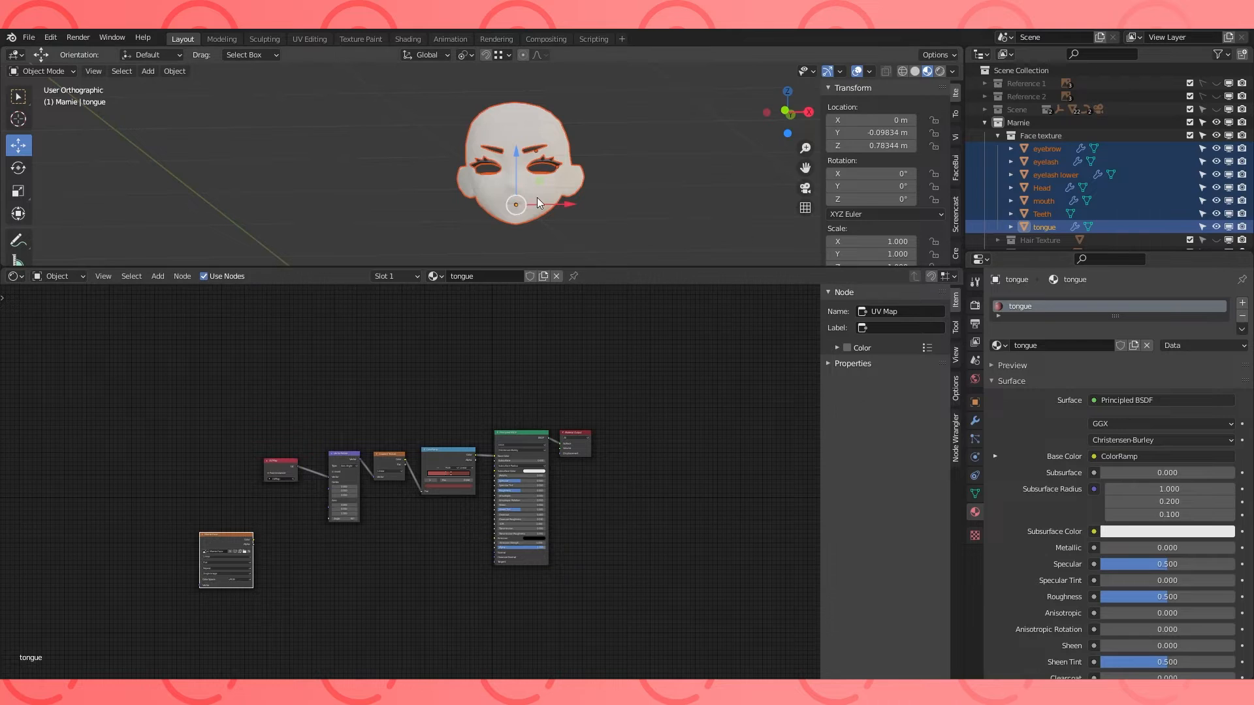
pyautogui.click(534, 119)
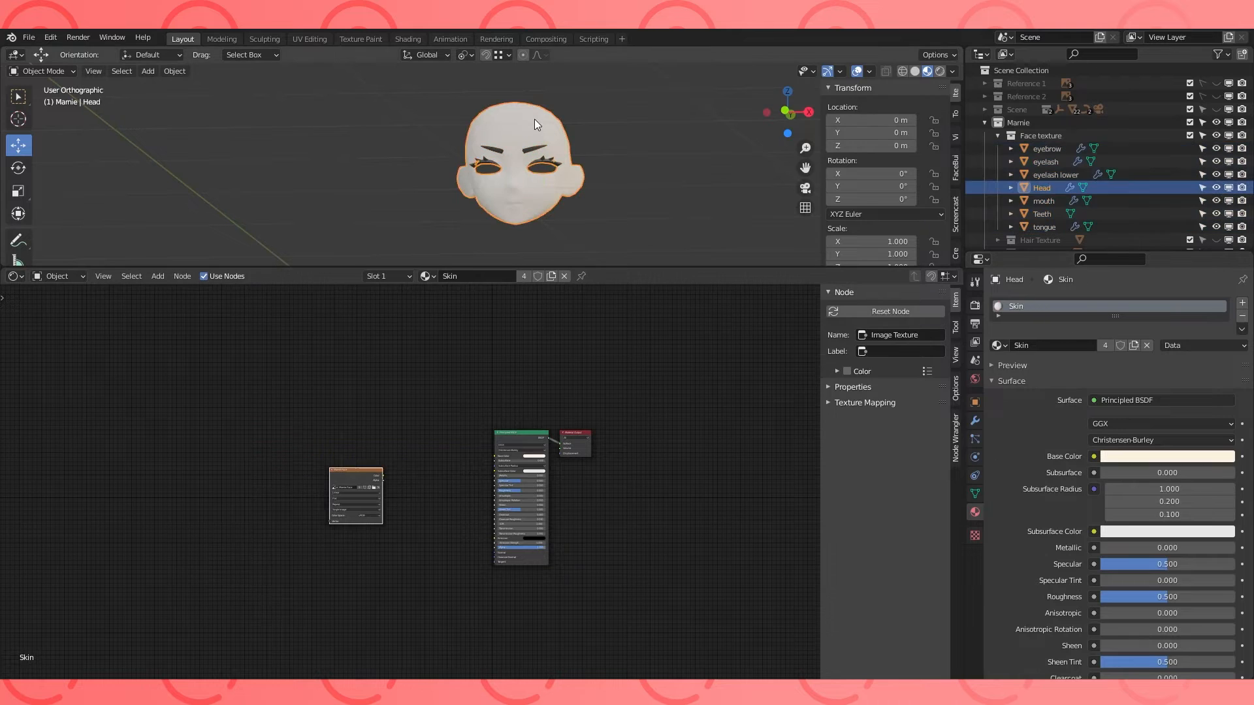
pyautogui.click(1243, 303)
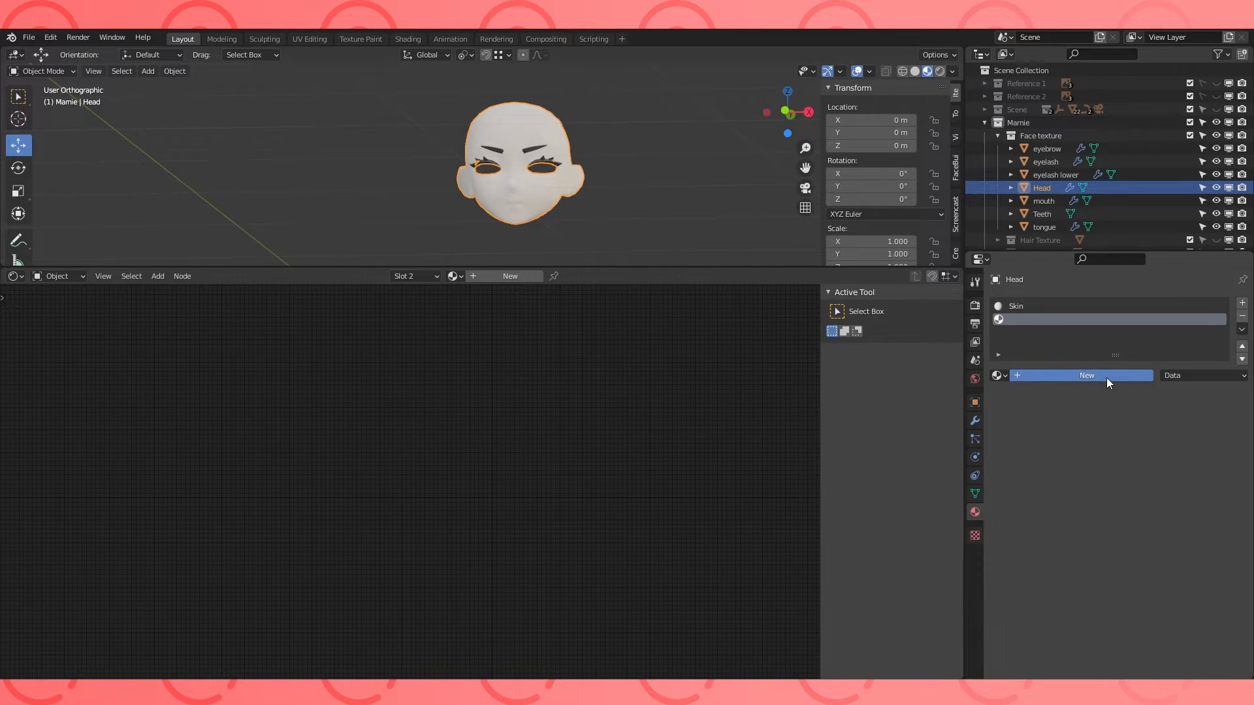
pyautogui.click(1107, 376)
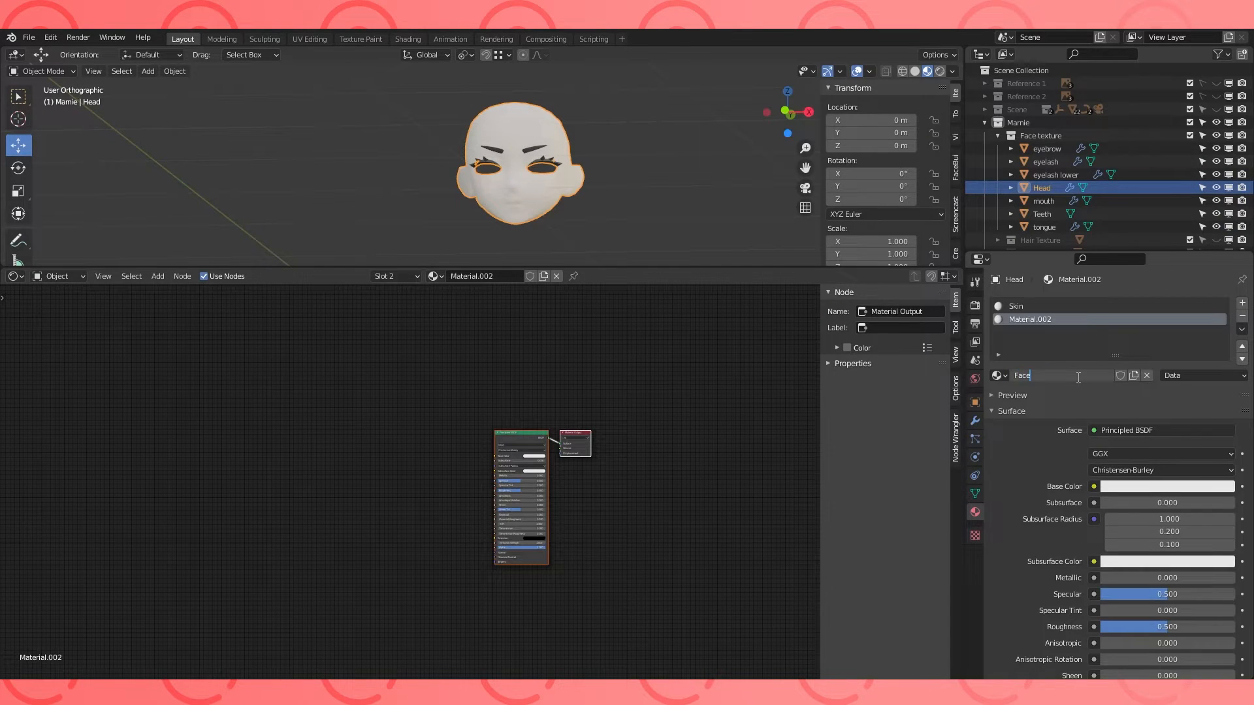
pyautogui.press('Return')
# Add an Image Texture node with the Marnie Face image to the Face material and connect its Color to the Base Color.
pyautogui.scroll(1, 421, 467)
pyautogui.hotkey('shift', 'a')
pyautogui.moveTo(339, 429)
pyautogui.click(454, 528)
pyautogui.click(402, 463)
pyautogui.scroll(1, 403, 462)
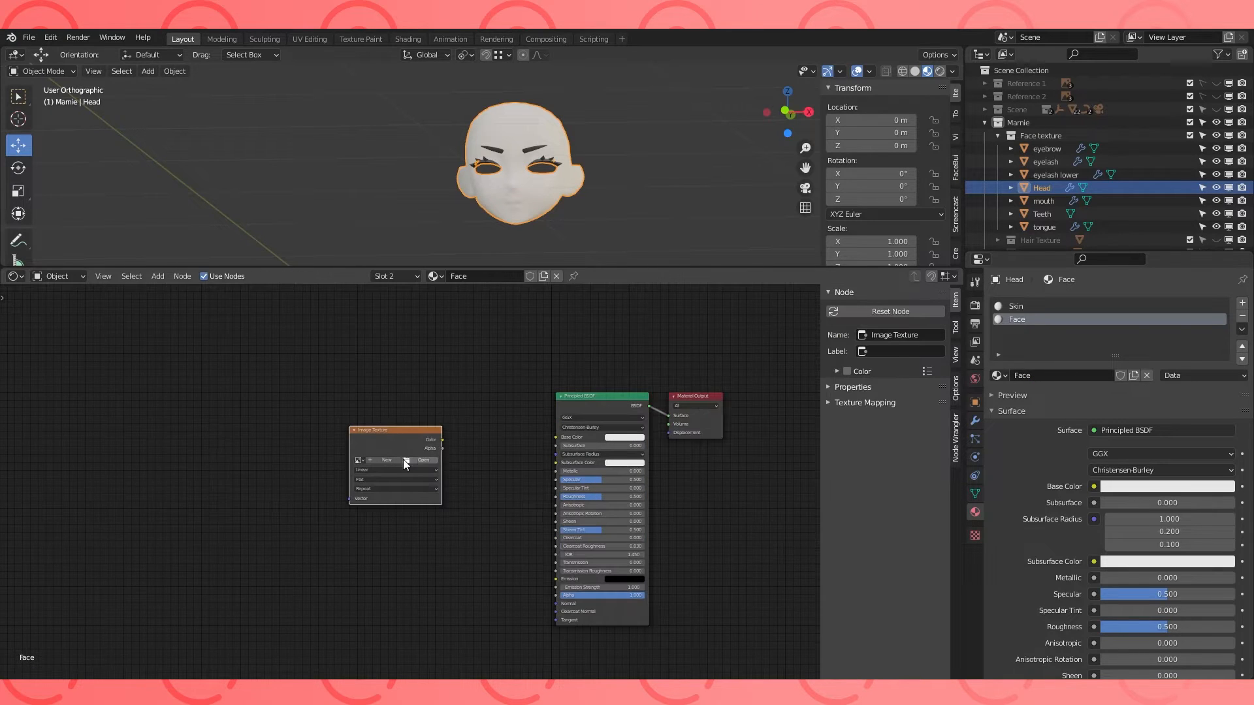
pyautogui.moveTo(442, 439); pyautogui.dragTo(515, 441)
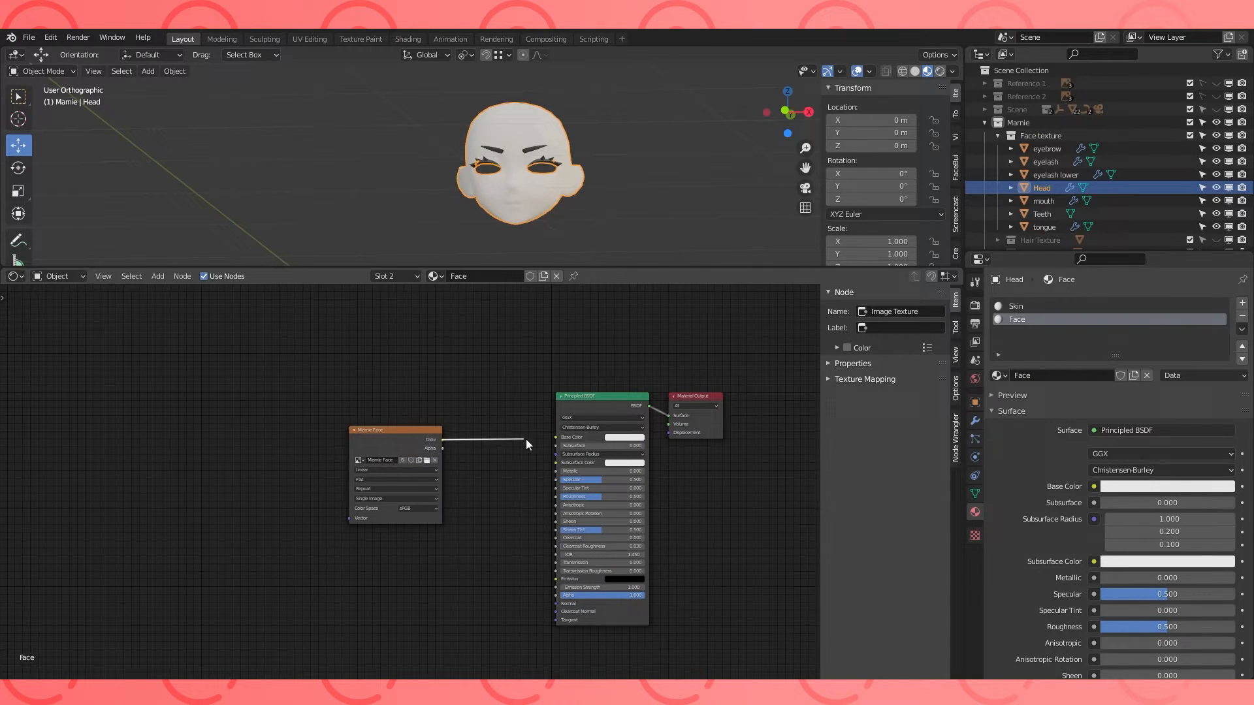
# Assign the Face material to all of the Head's faces and remove the Skin material slot.
pyautogui.moveTo(575, 240); pyautogui.dragTo(523, 239, button='middle')
pyautogui.press('Tab')
pyautogui.press('Tab')
pyautogui.press('Tab')
pyautogui.press('a')
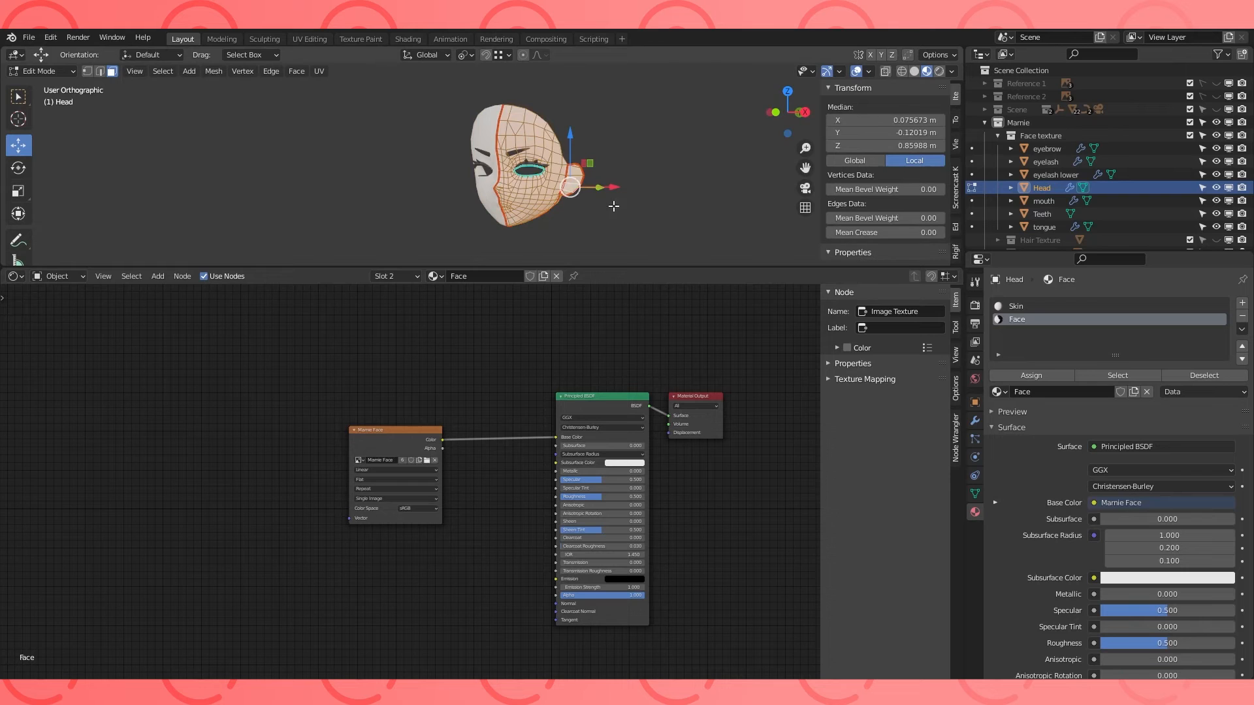
pyautogui.click(1037, 375)
pyautogui.press('Tab')
pyautogui.moveTo(637, 186); pyautogui.dragTo(663, 196, button='middle')
pyautogui.click(1014, 307)
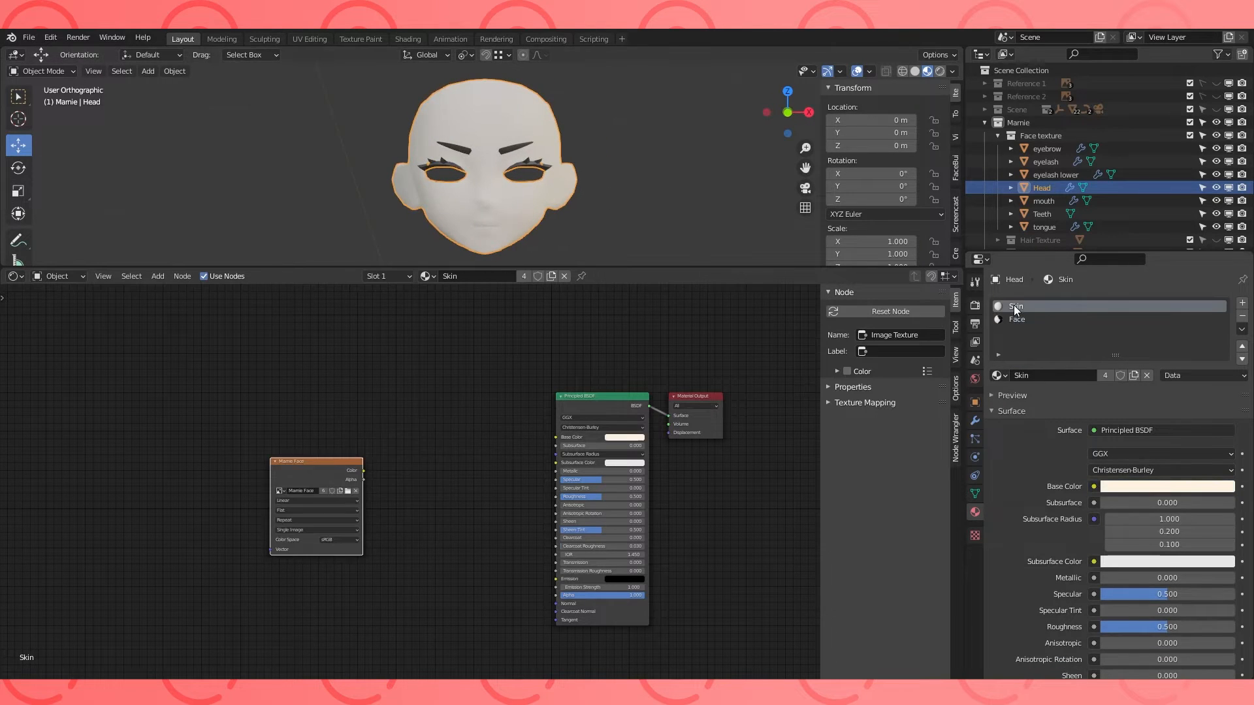
pyautogui.click(1243, 319)
# Replace the existing materials of the eyelash and eyebrow objects with the Face material.
pyautogui.click(533, 166)
pyautogui.click(1242, 317)
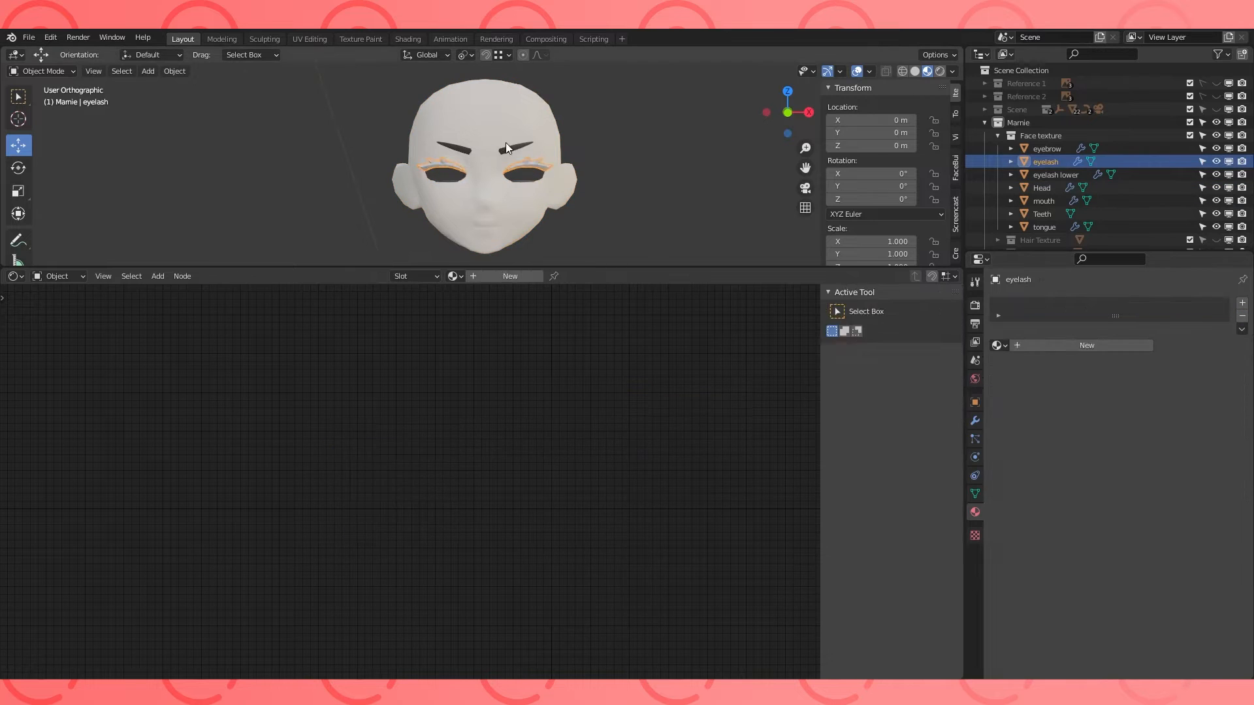
pyautogui.click(506, 148)
pyautogui.click(1243, 318)
pyautogui.click(998, 345)
pyautogui.click(1038, 440)
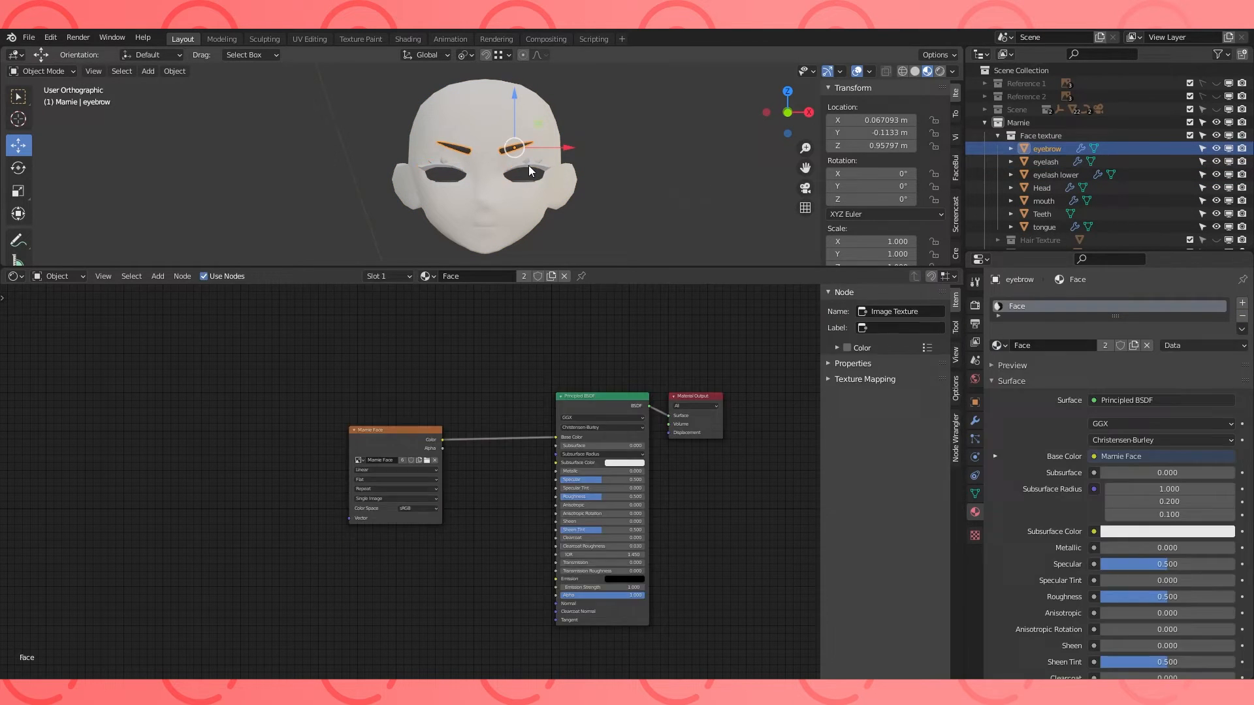
pyautogui.click(530, 168)
pyautogui.click(997, 345)
pyautogui.click(1038, 439)
# Replace the lower eyelash's material with the Face material.
pyautogui.click(524, 181)
pyautogui.click(522, 182)
pyautogui.click(1242, 317)
pyautogui.click(1002, 344)
pyautogui.click(1039, 439)
# Replace the Teeth object's material with the Face material, reaching it from behind the head.
pyautogui.moveTo(700, 173); pyautogui.dragTo(532, 135, button='middle')
pyautogui.click(532, 135)
pyautogui.click(1243, 318)
pyautogui.click(997, 345)
pyautogui.click(1021, 440)
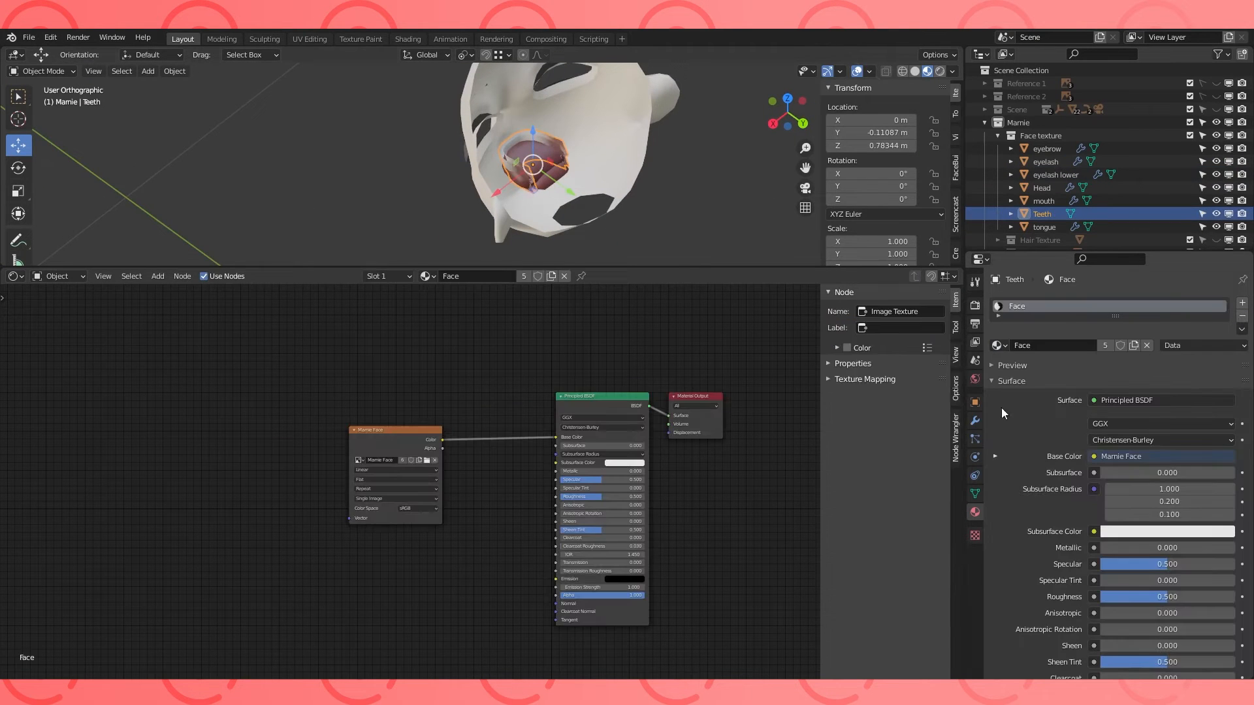
# Replace the materials of the mouth and tongue objects with the Face material.
pyautogui.click(532, 156)
pyautogui.click(1242, 317)
pyautogui.click(998, 346)
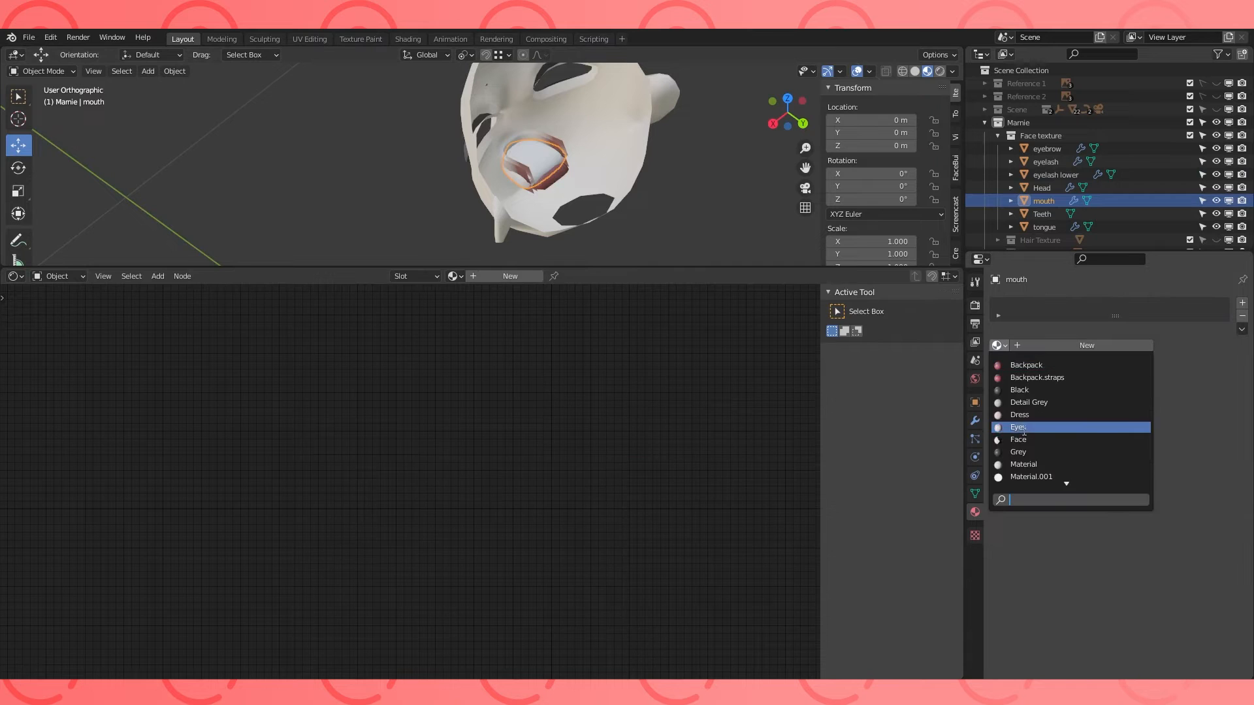
pyautogui.click(1023, 439)
pyautogui.click(552, 171)
pyautogui.click(1243, 319)
pyautogui.click(998, 346)
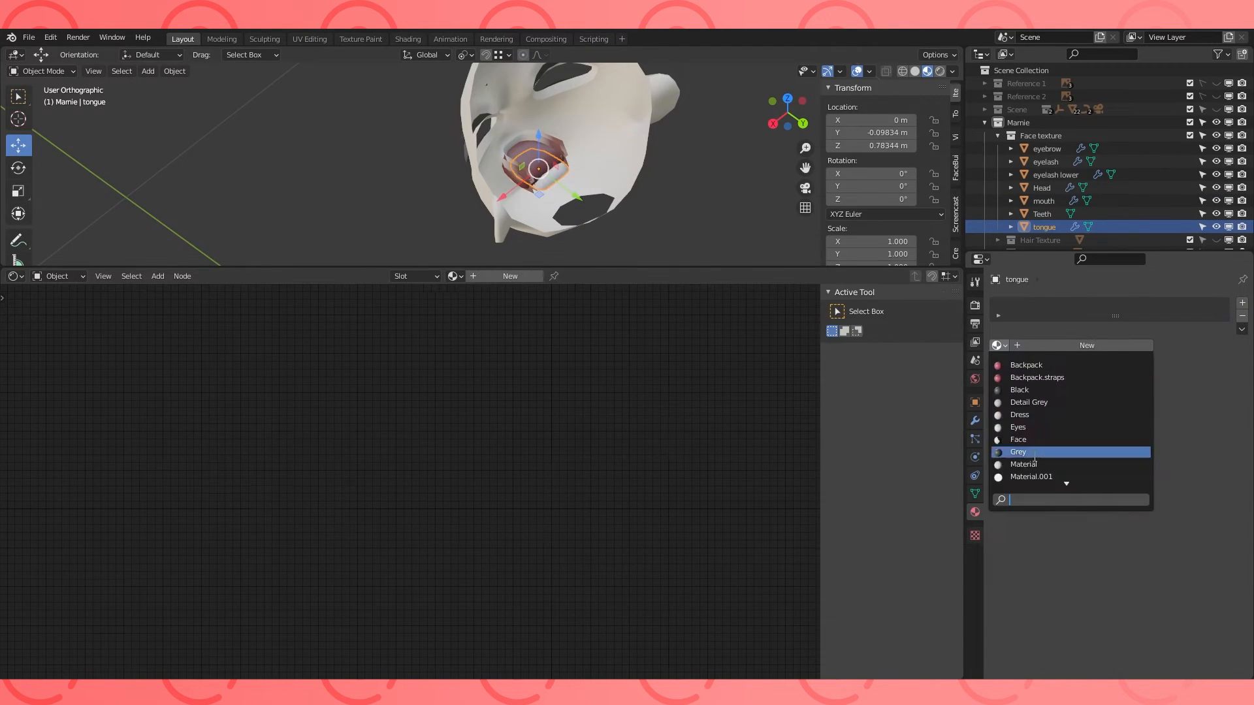
pyautogui.click(1039, 447)
# Deselect the tongue, enlarge the 3D viewport and move the Marnie Face image node closer to the Principled BSDF.
pyautogui.click(742, 170)
pyautogui.moveTo(742, 171); pyautogui.dragTo(704, 174, button='middle')
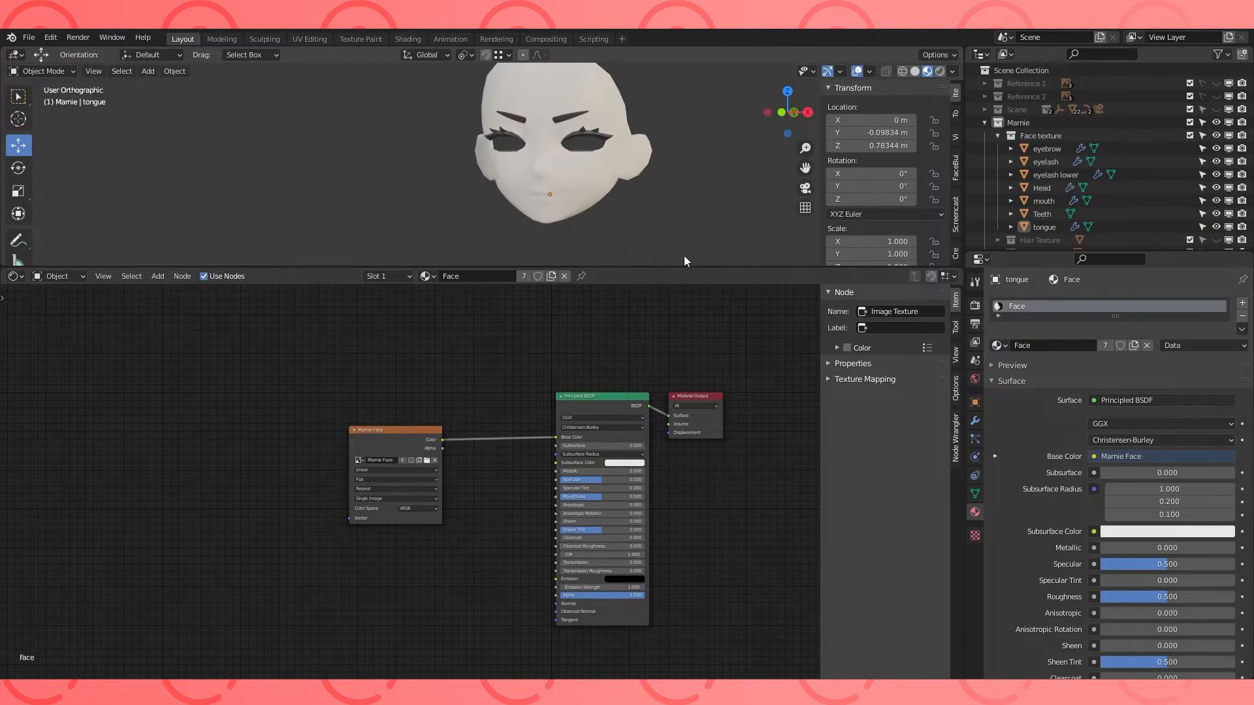
pyautogui.moveTo(682, 267); pyautogui.dragTo(656, 387)
pyautogui.moveTo(412, 496); pyautogui.dragTo(492, 482)
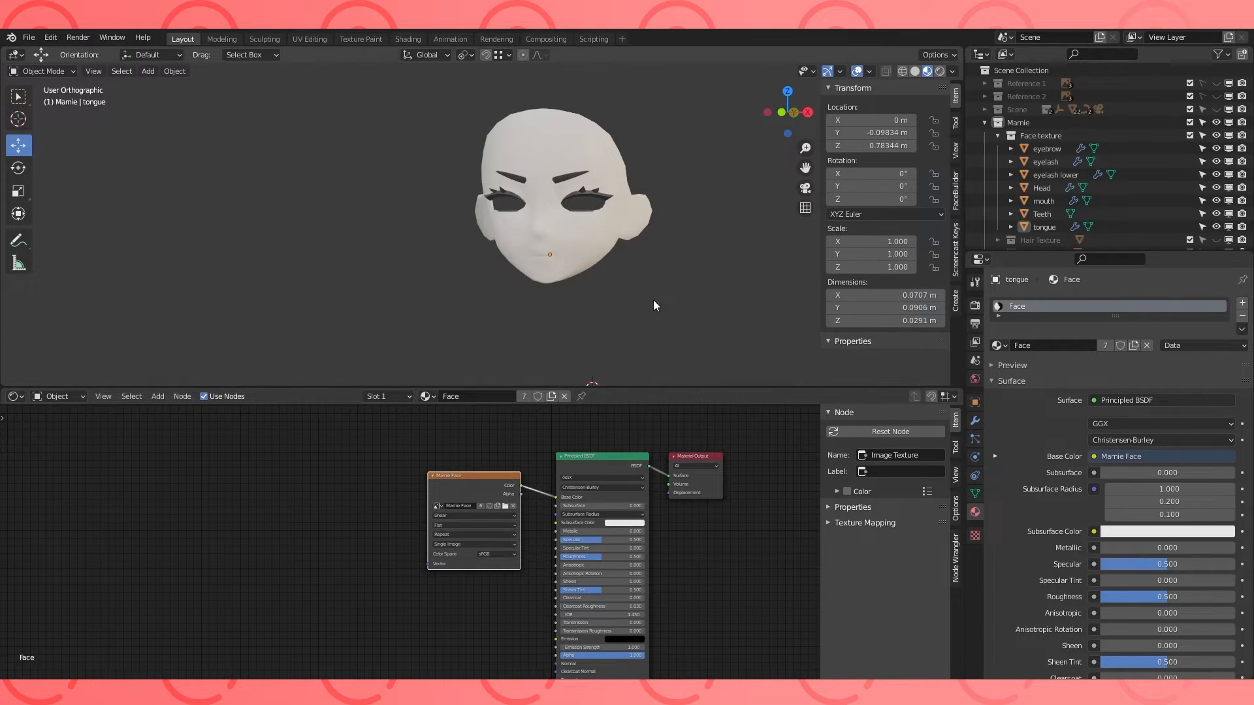
# Show the Eye Texture collection to check the textured face together with its eyes.
pyautogui.moveTo(653, 299); pyautogui.dragTo(661, 298, button='middle')
pyautogui.scroll(-2, 1106, 159)
pyautogui.click(1216, 201)
pyautogui.moveTo(594, 196); pyautogui.dragTo(616, 194, button='middle')
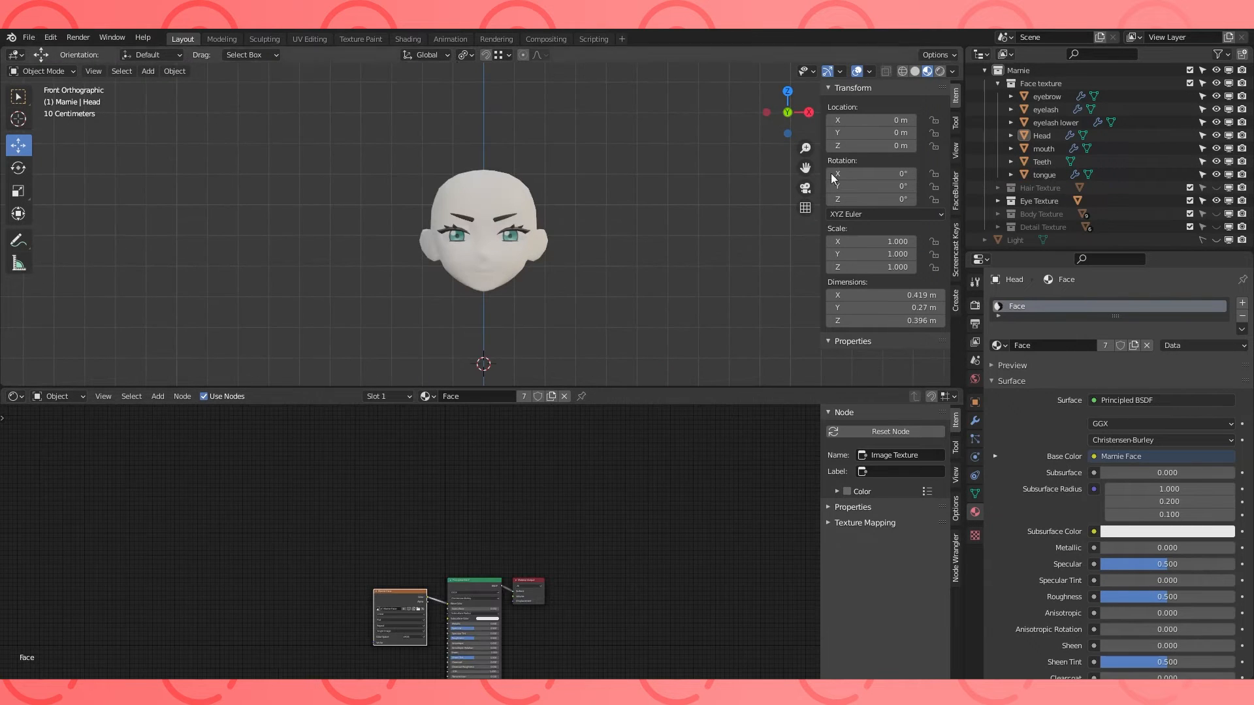
# Hide the Face texture and Eye Texture collections, show the Hair Texture collection and select the Hair object.
pyautogui.click(999, 84)
pyautogui.click(1213, 135)
pyautogui.click(1216, 149)
pyautogui.click(1216, 162)
pyautogui.click(559, 211)
pyautogui.moveTo(559, 210); pyautogui.dragTo(575, 222, button='middle')
pyautogui.scroll(2, 434, 516)
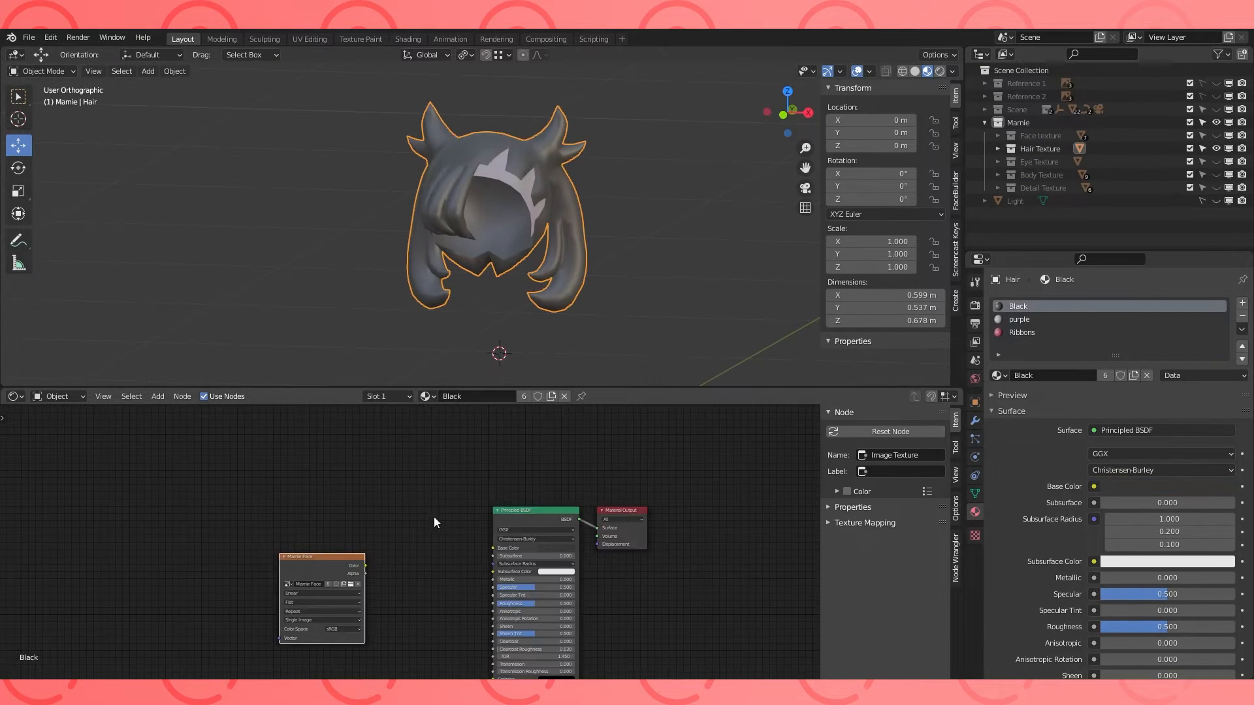
# Create a new blank image named Marnie Hair with a width of 256 px in the UV Editor.
pyautogui.click(16, 397)
pyautogui.click(71, 452)
pyautogui.scroll(-3, 445, 473)
pyautogui.click(72, 397)
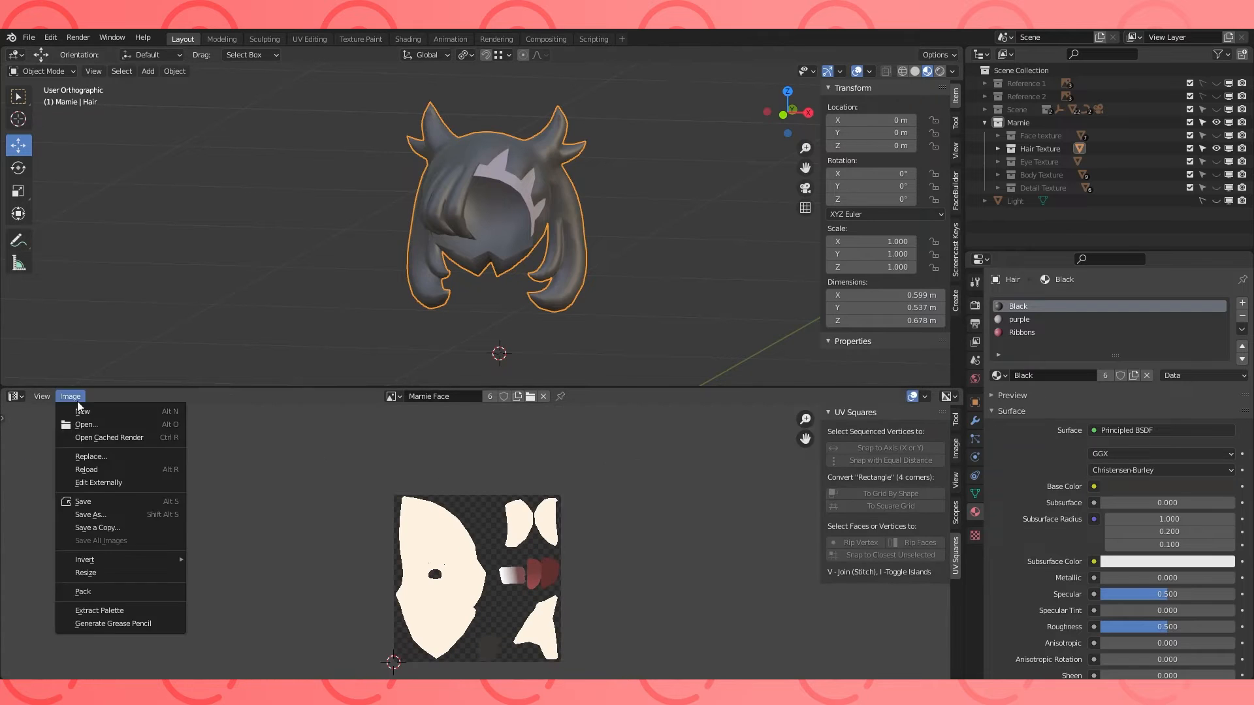
pyautogui.click(78, 409)
pyautogui.click(134, 434)
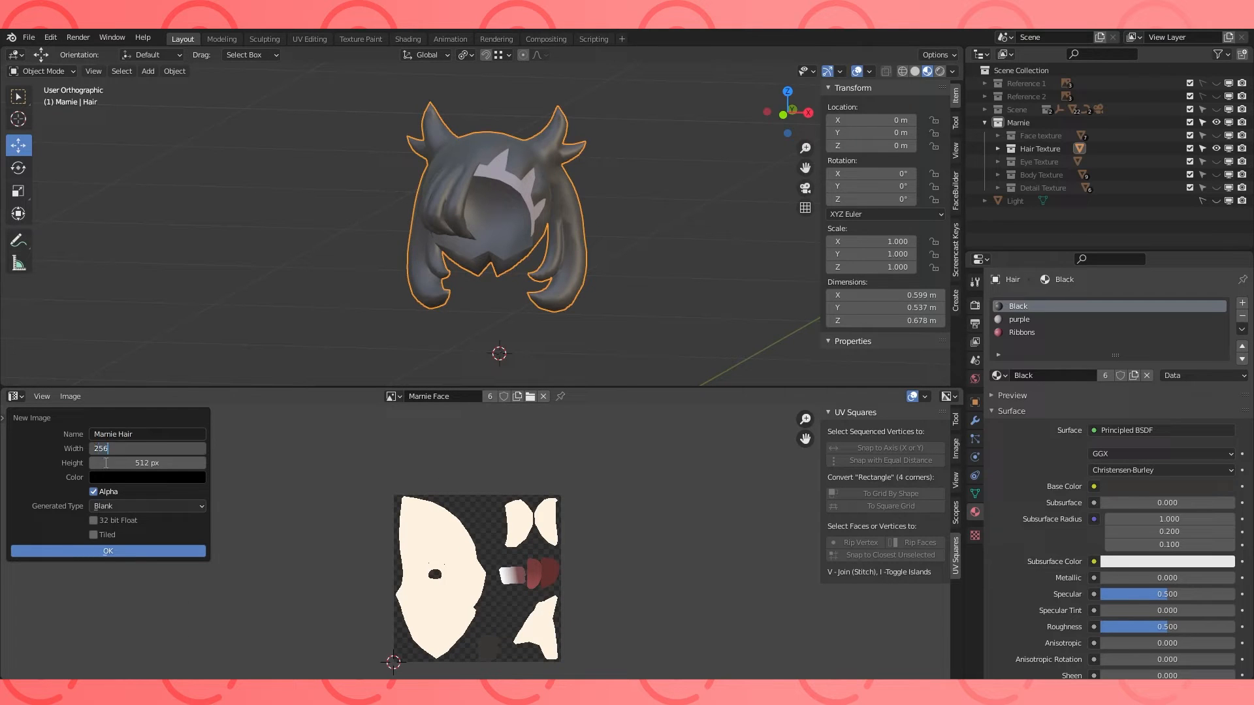
pyautogui.click(142, 551)
pyautogui.scroll(3, 581, 561)
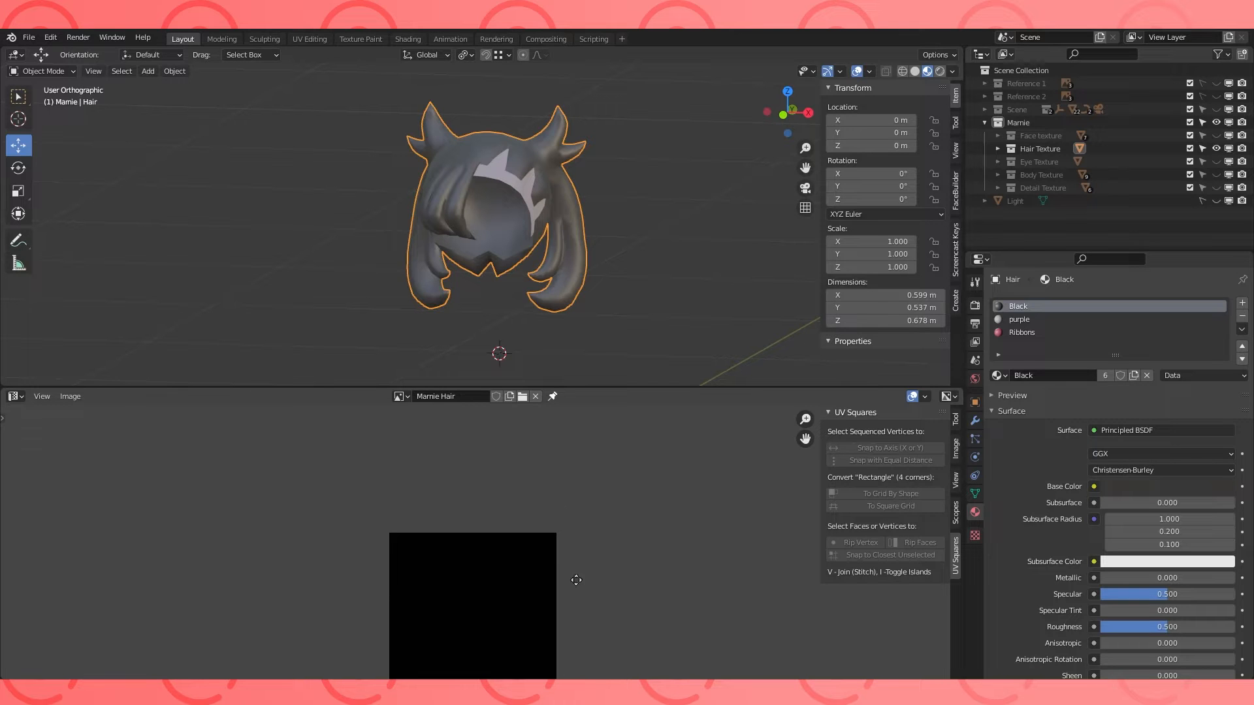
# Return to the Shader Editor and set the Black material's Image Texture node to the Marnie Hair image.
pyautogui.click(16, 396)
pyautogui.click(57, 505)
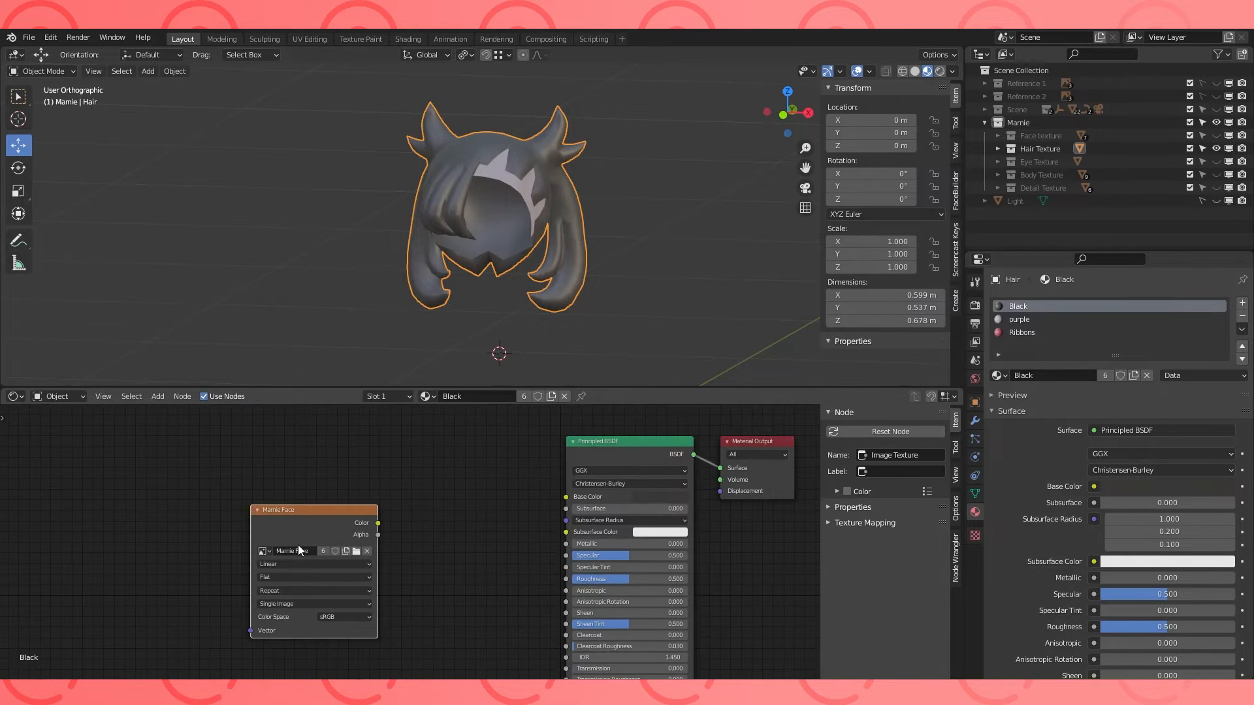
pyautogui.click(267, 550)
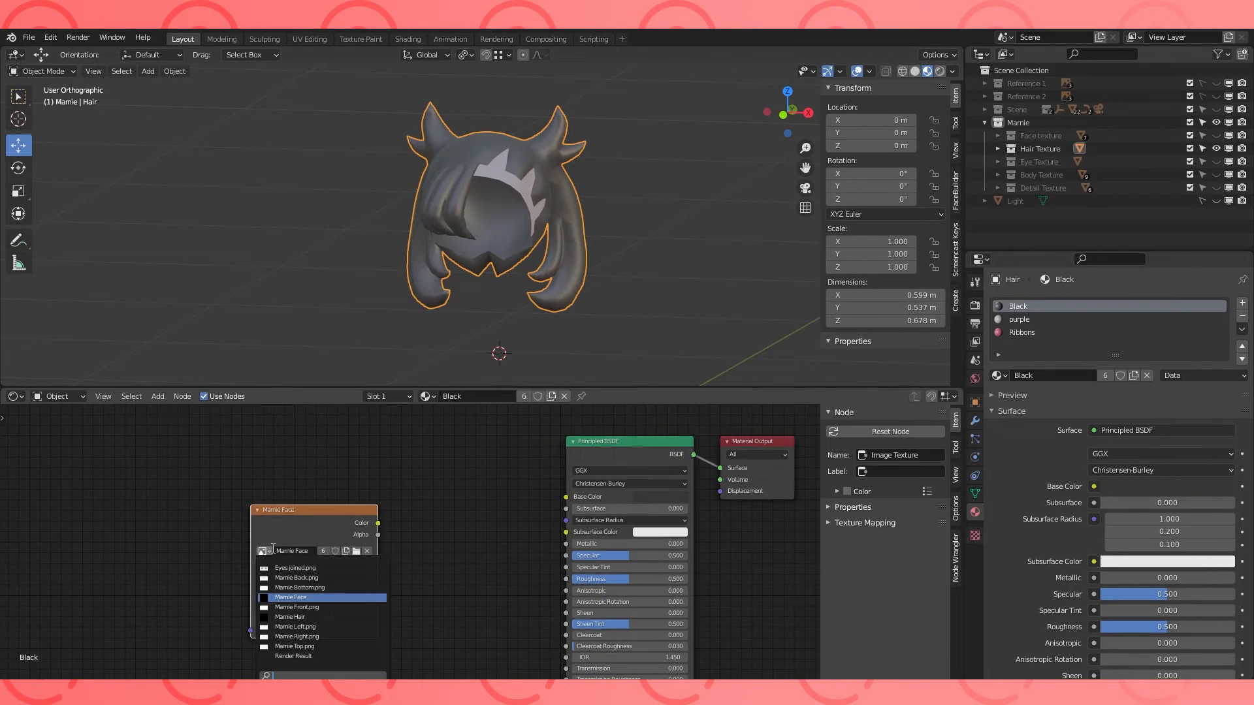
pyautogui.click(301, 616)
pyautogui.scroll(-1, 567, 471)
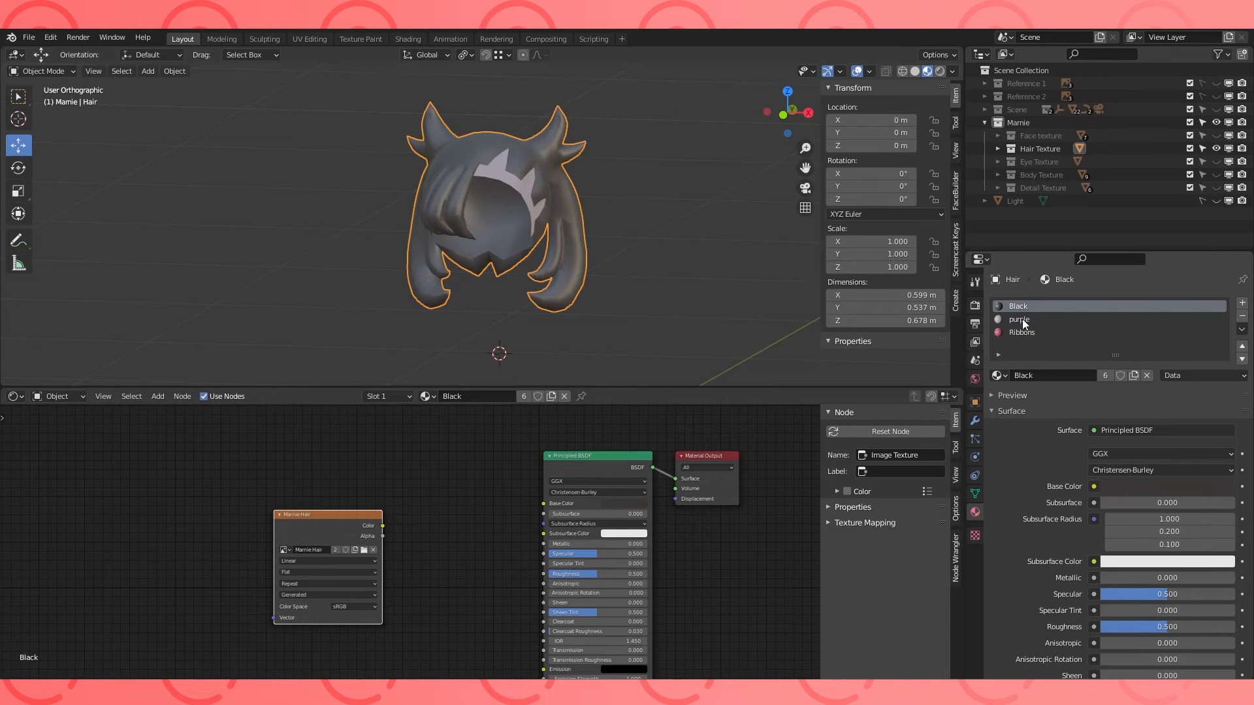
# Copy the Marnie Hair image node from the Black material into the Hair's purple material and place it beside the shader.
pyautogui.click(999, 148)
pyautogui.click(1038, 161)
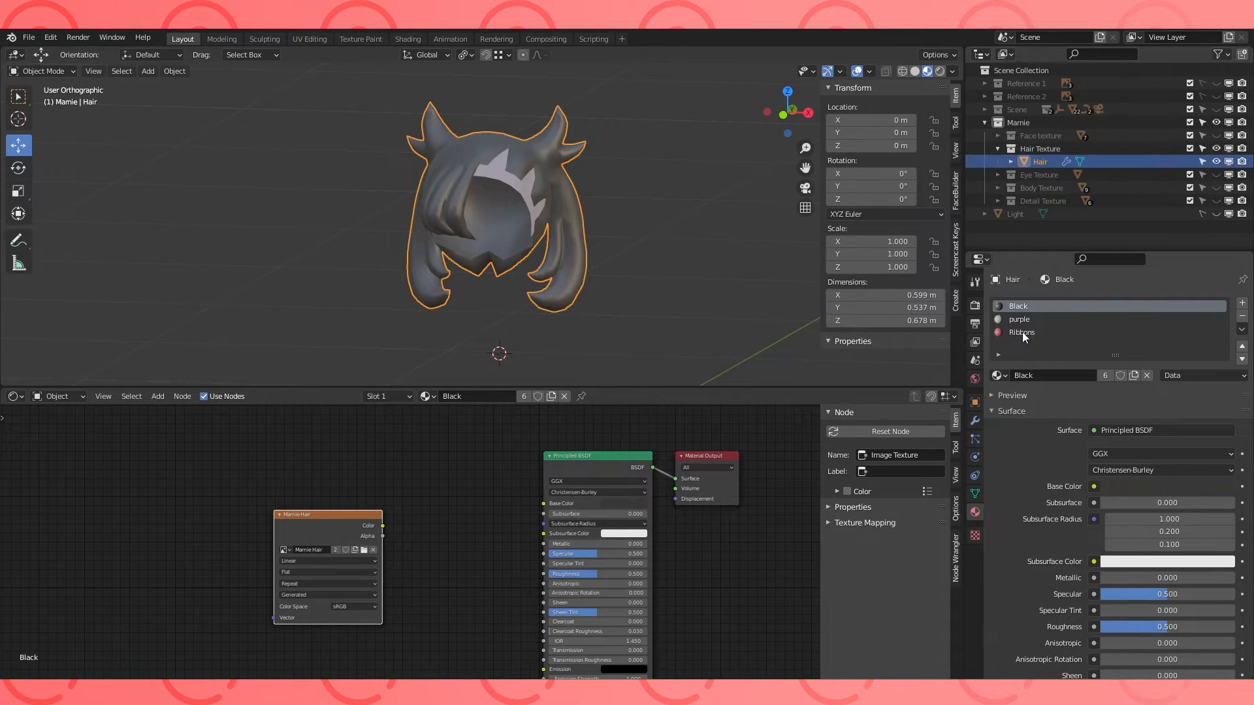
pyautogui.click(1019, 319)
pyautogui.click(1018, 306)
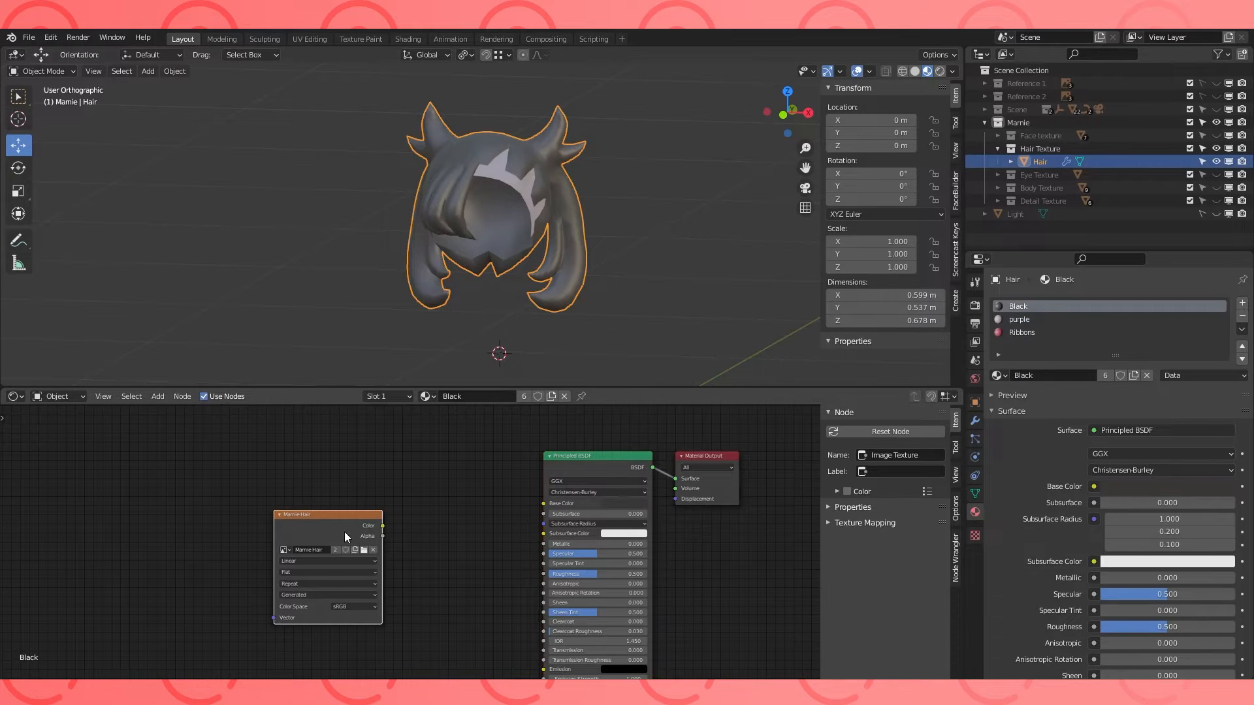
pyautogui.hotkey('ctrl', 'c')
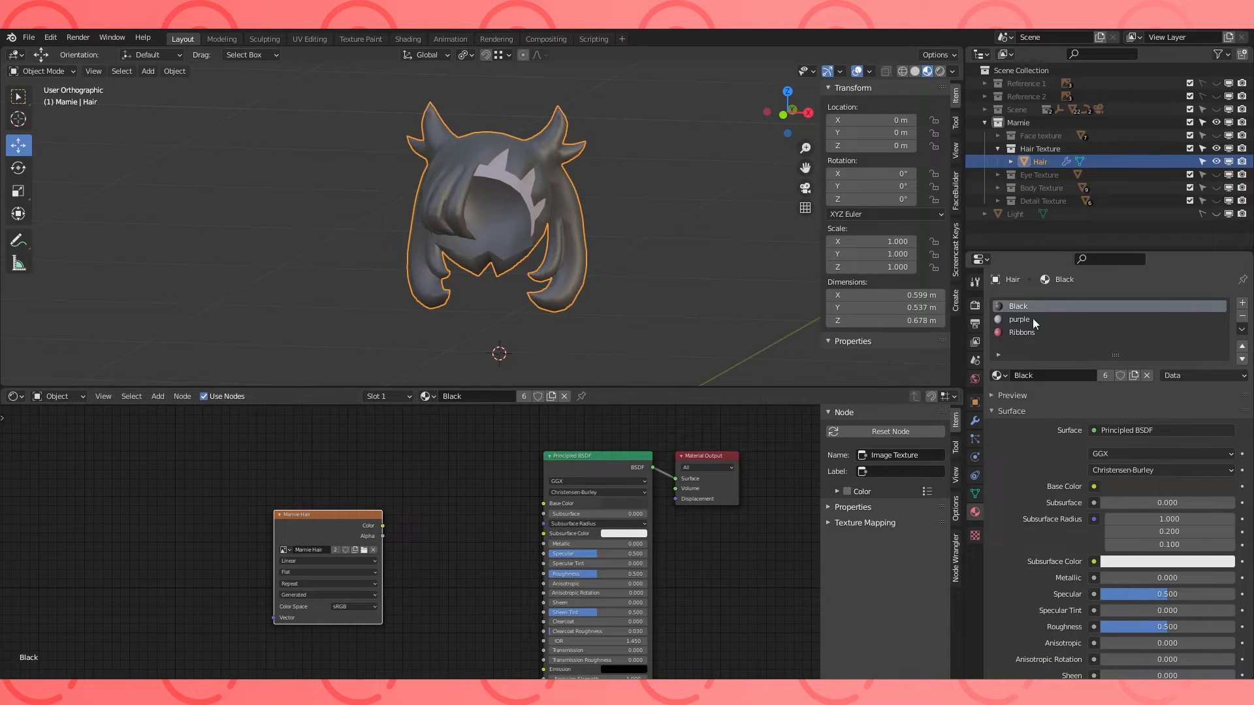
pyautogui.click(1041, 320)
pyautogui.hotkey('ctrl', 'v')
pyautogui.moveTo(338, 520); pyautogui.dragTo(303, 522)
pyautogui.click(304, 522)
# Remove the Ribbons material slot from the Hair object.
pyautogui.click(1022, 332)
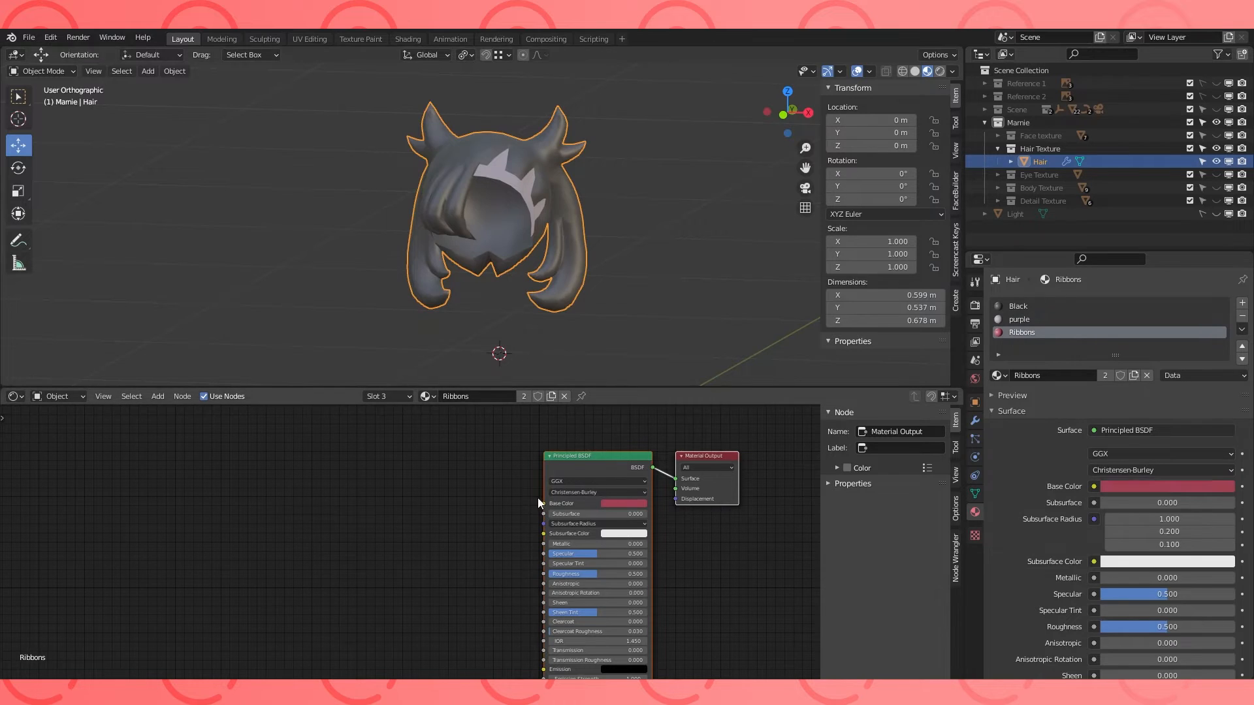
pyautogui.moveTo(679, 260); pyautogui.dragTo(637, 251, button='middle')
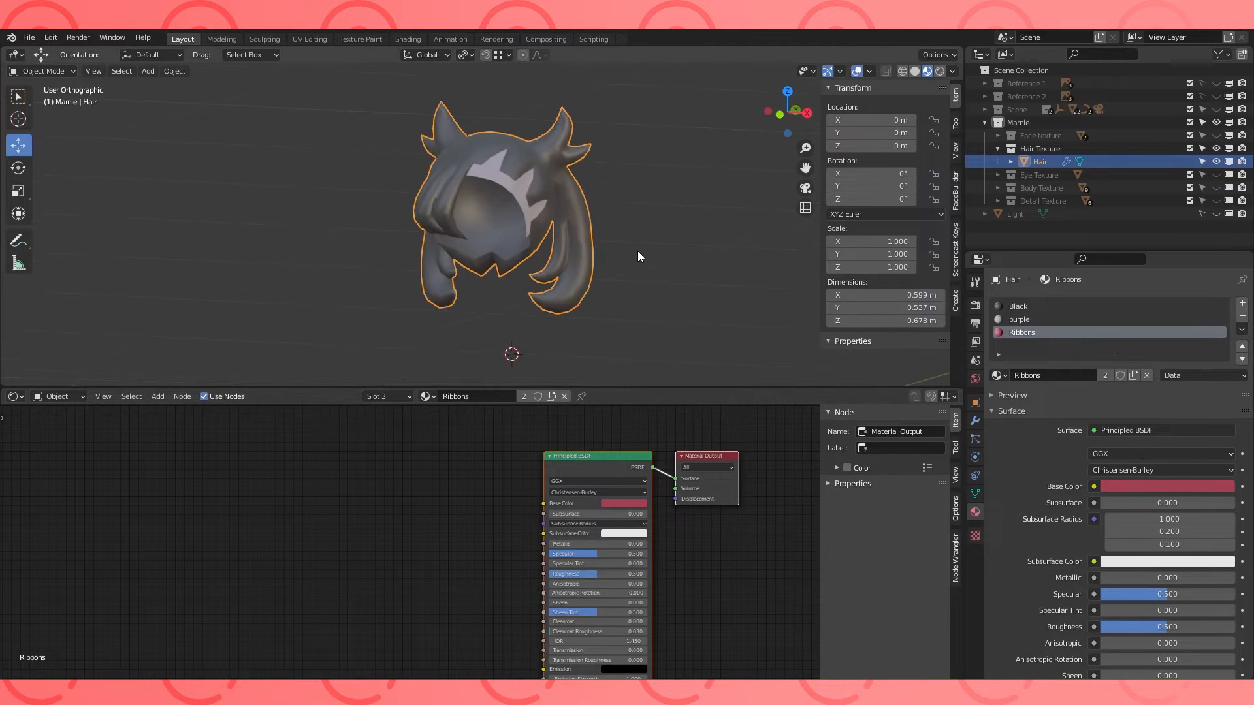
pyautogui.click(1242, 316)
pyautogui.moveTo(586, 383); pyautogui.dragTo(562, 379, button='middle')
# Open the Marnie Hair image in the UV Editor and bake the hair's Diffuse color into it.
pyautogui.click(16, 397)
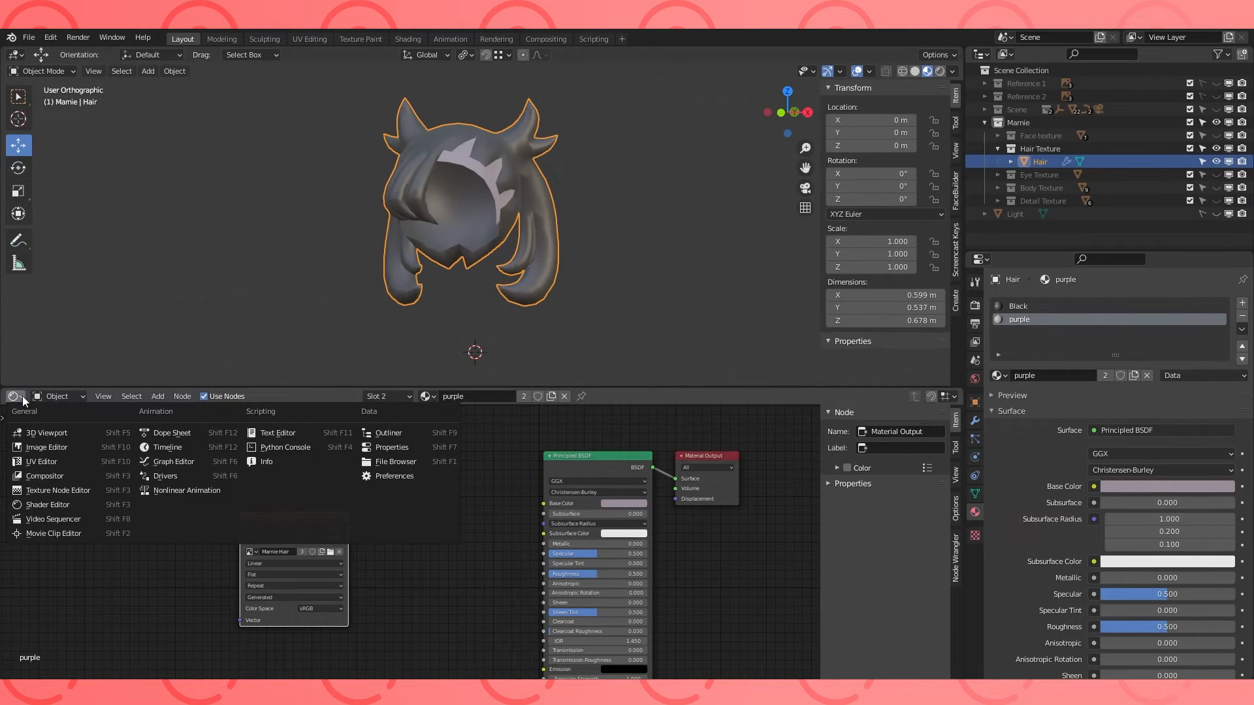
pyautogui.click(40, 455)
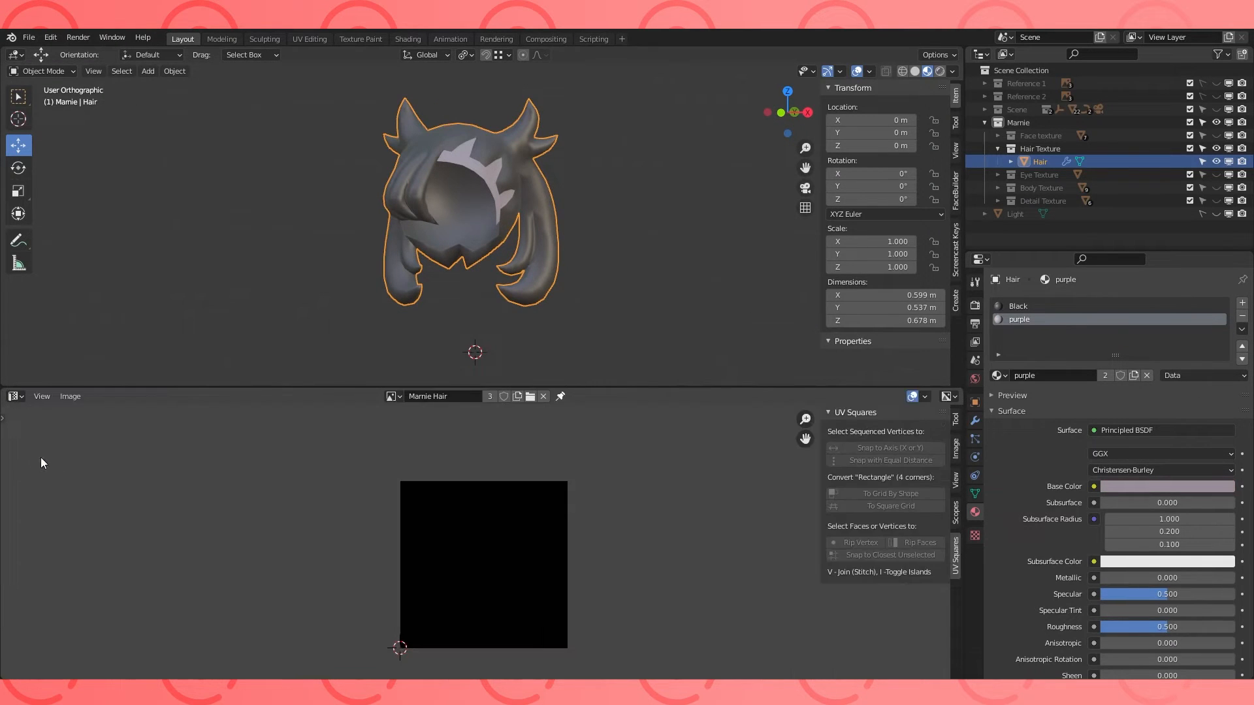
pyautogui.click(975, 305)
pyautogui.scroll(-5, 1110, 496)
pyautogui.click(1107, 451)
pyautogui.scroll(5, 418, 505)
pyautogui.moveTo(360, 487); pyautogui.dragTo(460, 521, button='middle')
pyautogui.scroll(-4, 406, 543)
# Create a new blank image named Marnie Hair 2 with a width of 512 px.
pyautogui.click(71, 397)
pyautogui.click(82, 412)
pyautogui.click(127, 445)
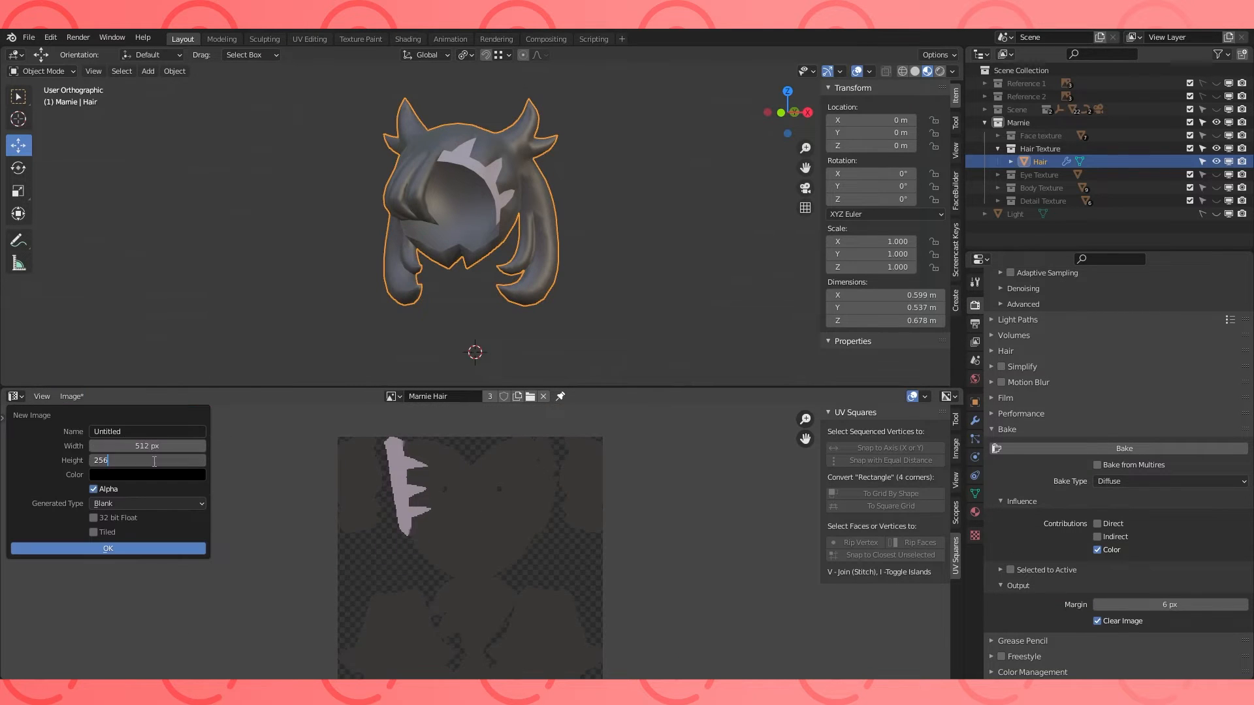
pyautogui.click(127, 547)
# In the Shader Editor, set the Image Texture nodes of the hair's purple and Black materials to Marnie Hair 2.
pyautogui.click(16, 396)
pyautogui.click(62, 471)
pyautogui.click(256, 552)
pyautogui.click(281, 575)
pyautogui.click(976, 513)
pyautogui.click(1019, 306)
pyautogui.click(288, 550)
pyautogui.click(312, 575)
pyautogui.click(1019, 319)
# Return to the UV Editor and bake the hair's Diffuse color into the Marnie Hair 2 image.
pyautogui.click(16, 396)
pyautogui.click(62, 443)
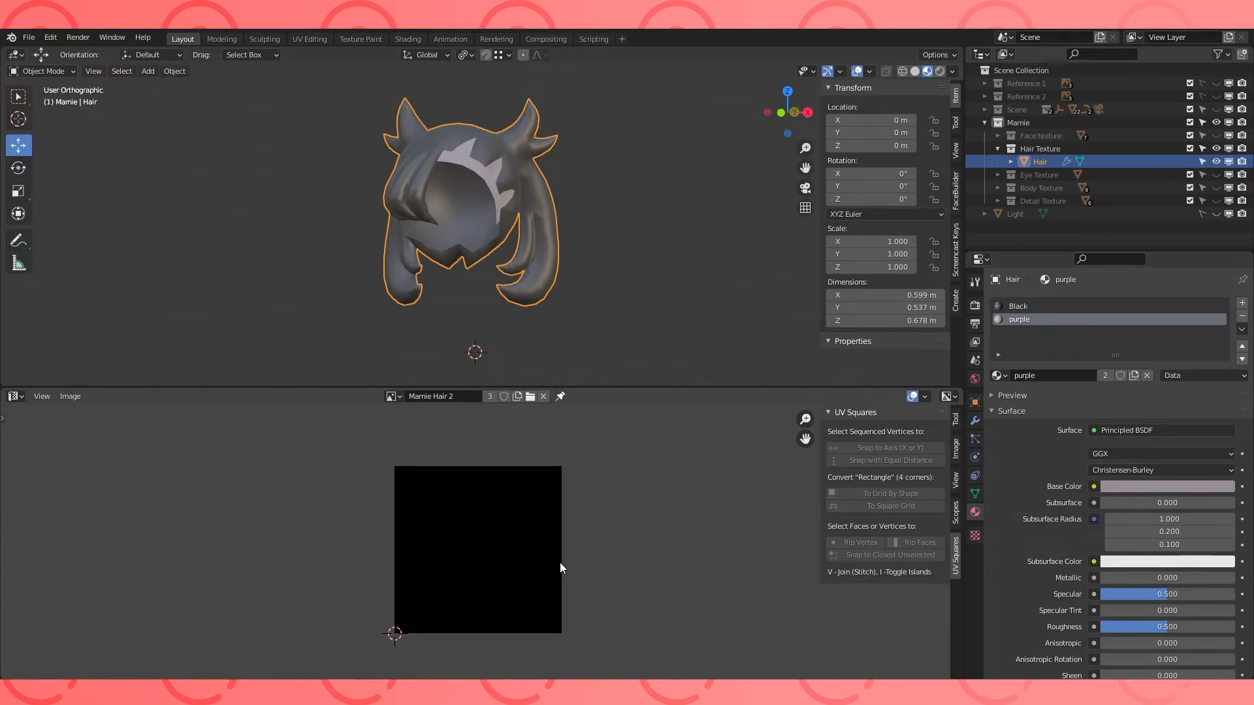
pyautogui.click(976, 306)
pyautogui.click(1124, 601)
pyautogui.scroll(4, 486, 513)
pyautogui.scroll(-3, 504, 569)
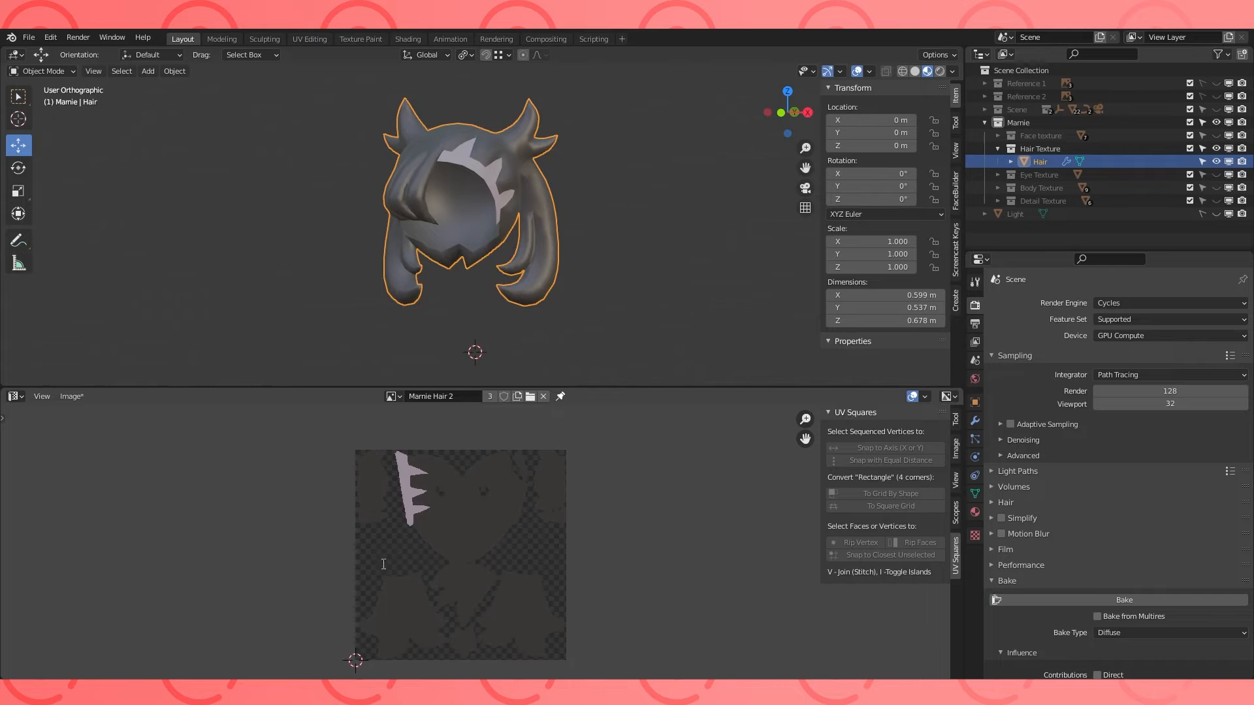
# Switch to the Shader Editor and remove the purple and Black material slots from the Hair object.
pyautogui.click(17, 396)
pyautogui.click(63, 471)
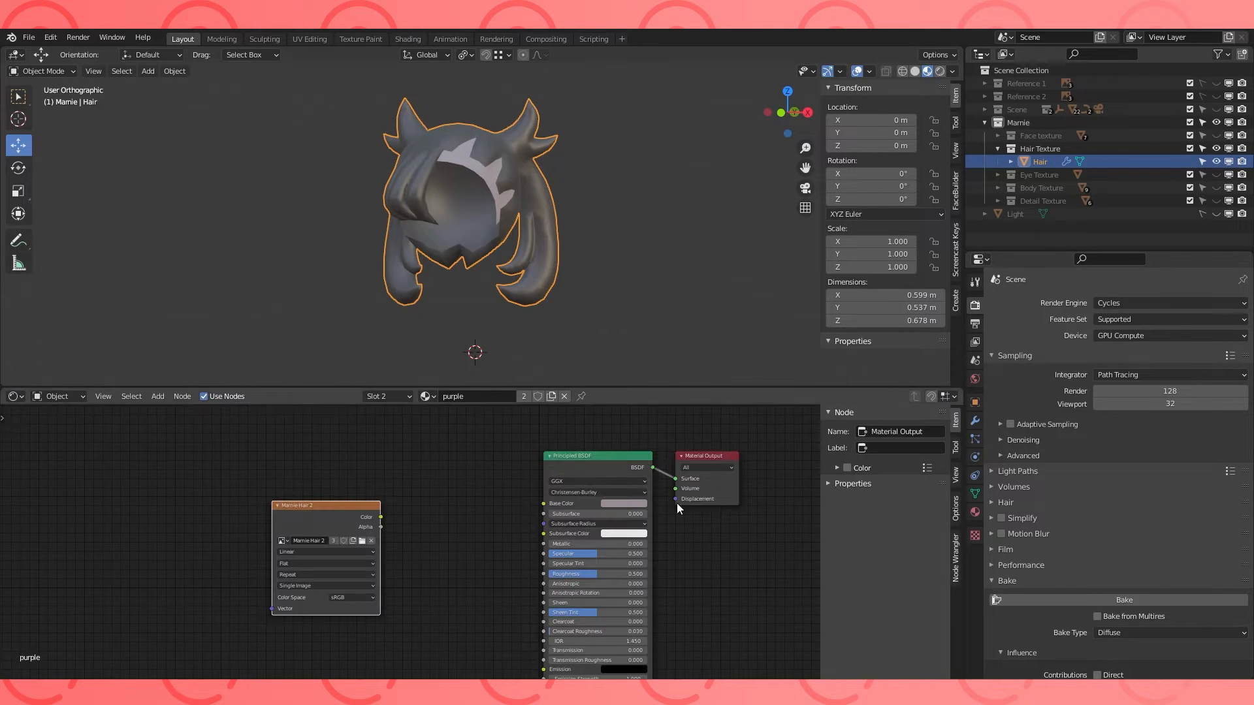
pyautogui.click(976, 512)
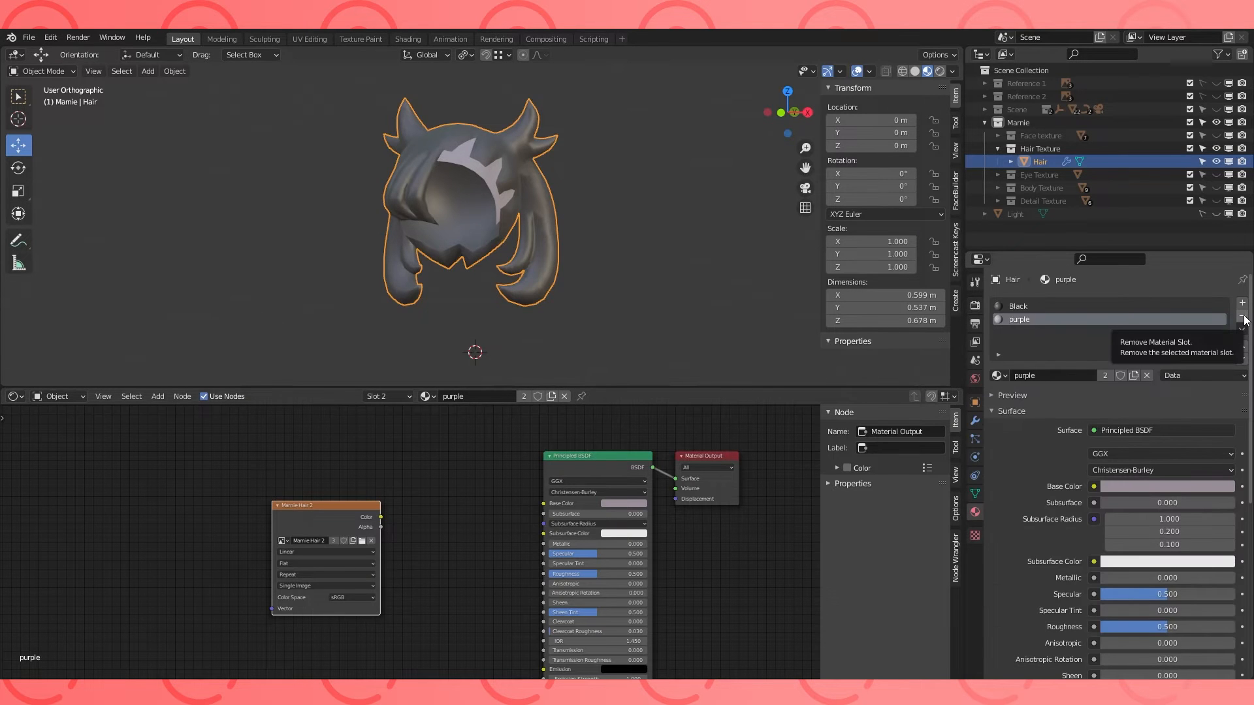
pyautogui.click(1243, 318)
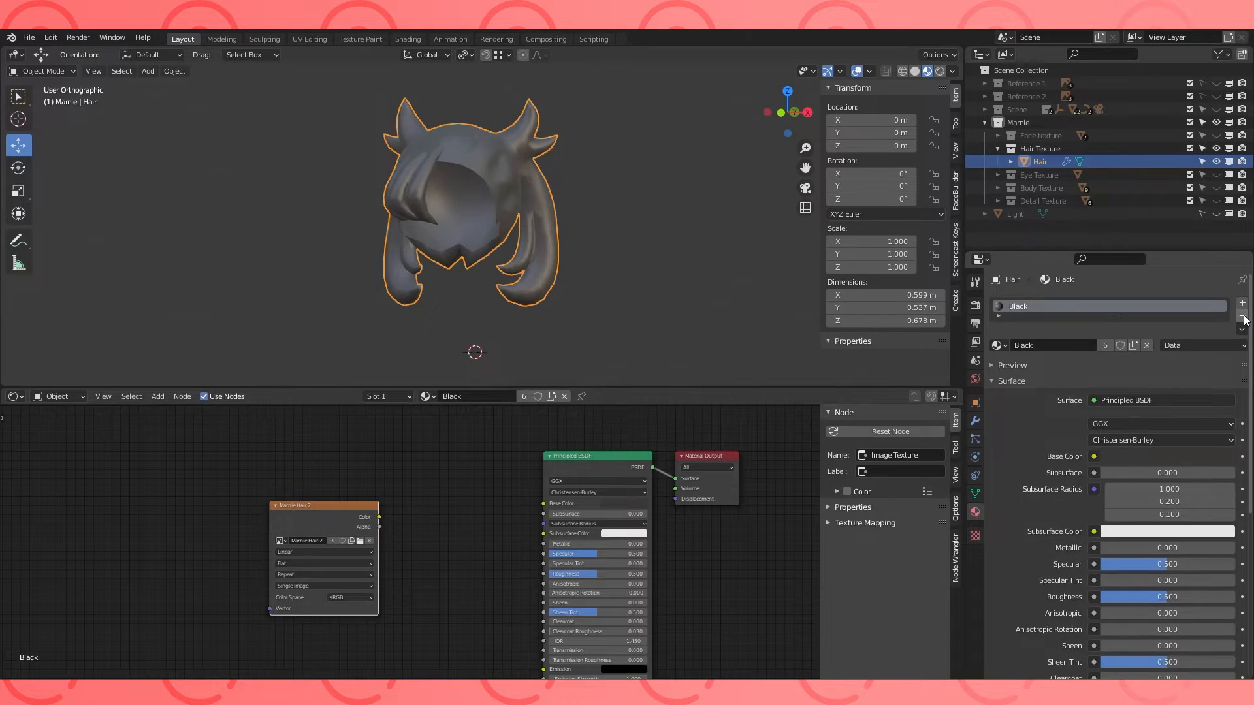
pyautogui.click(1243, 318)
# Give the Hair object a new material named Marnie Hair.
pyautogui.click(1072, 346)
pyautogui.click(1075, 345)
pyautogui.write('Mamie Hair')
pyautogui.press('Return')
# Add an Image Texture node with the Marnie Hair 2 image and connect its Color to the Principled BSDF's Base Color.
pyautogui.hotkey('shift', 'a')
pyautogui.moveTo(344, 551)
pyautogui.click(422, 438)
pyautogui.click(407, 509)
pyautogui.click(447, 573)
pyautogui.moveTo(500, 485); pyautogui.dragTo(546, 503)
pyautogui.moveTo(458, 474); pyautogui.dragTo(436, 493)
# Hide the Hair Texture collection, show and expand the Body Texture collection, and select Coat.003.
pyautogui.moveTo(697, 308); pyautogui.dragTo(653, 311, button='middle')
pyautogui.scroll(1, 653, 311)
pyautogui.click(998, 149)
pyautogui.click(1217, 149)
pyautogui.click(1216, 175)
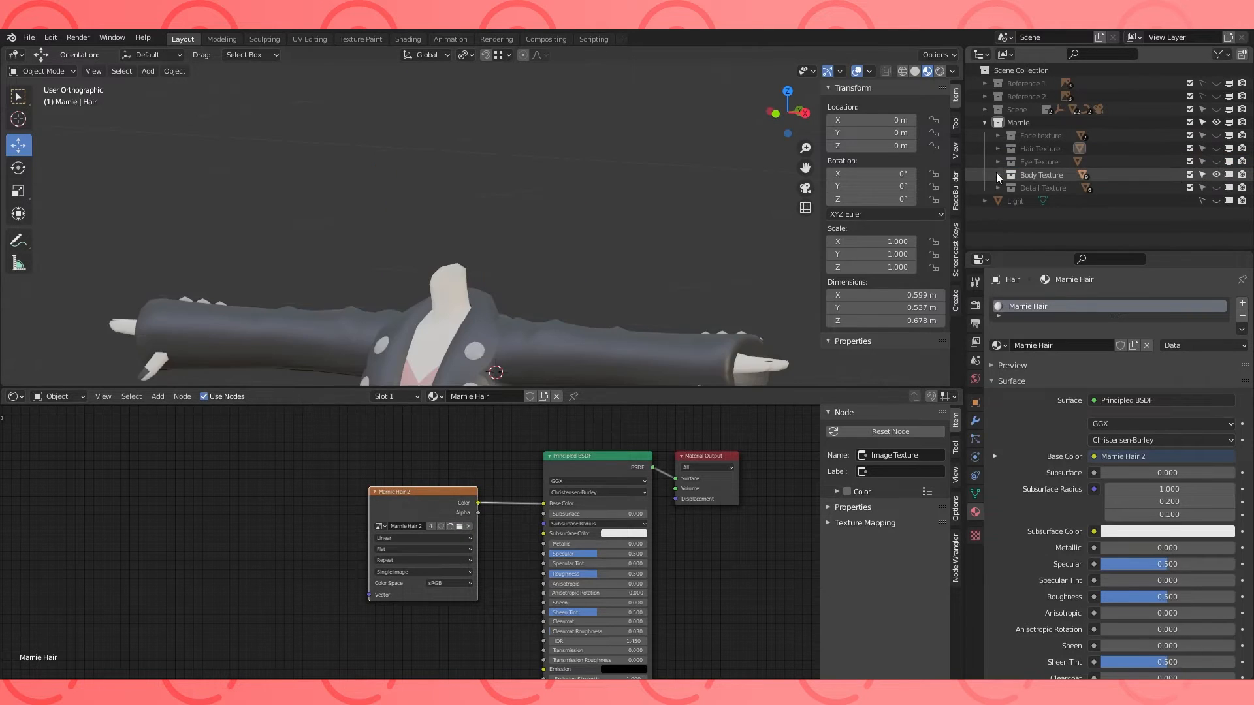
pyautogui.click(998, 174)
pyautogui.click(1047, 188)
# Create a new blank image named Marnie Body with a width of 1024 px in the Image Editor.
pyautogui.scroll(-1, 653, 294)
pyautogui.scroll(-3, 441, 481)
pyautogui.click(16, 396)
pyautogui.click(52, 447)
pyautogui.click(116, 397)
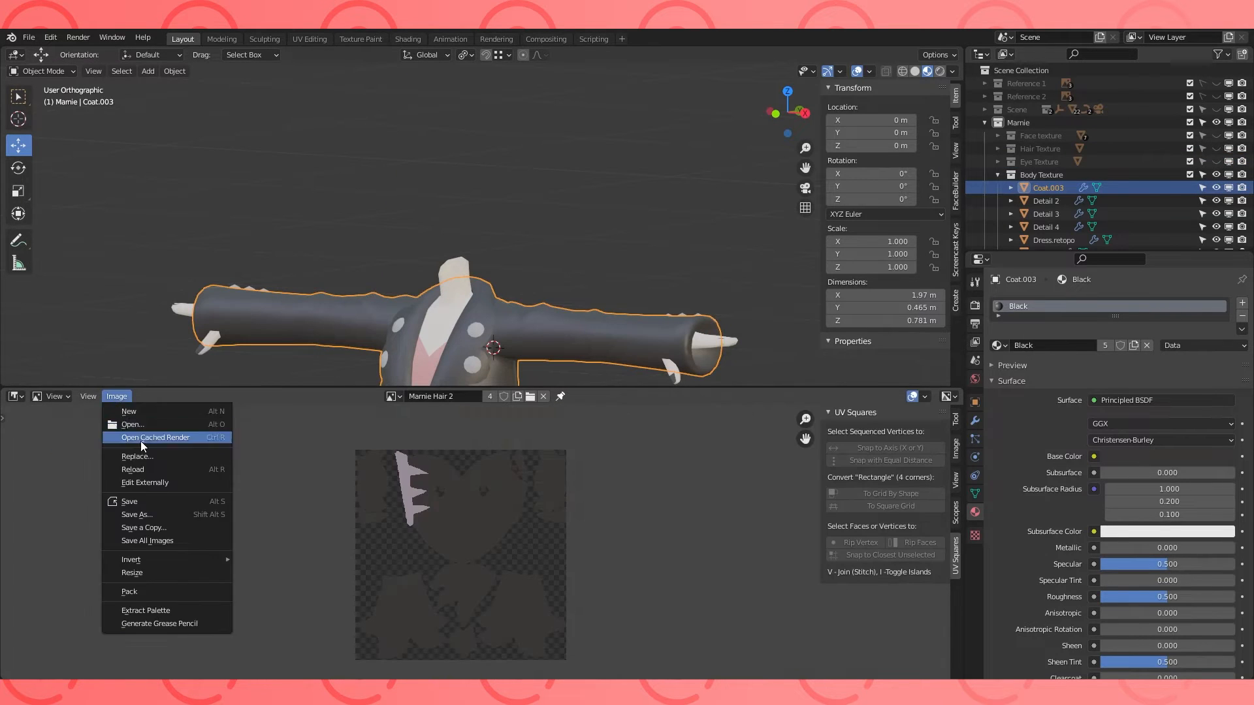
pyautogui.click(139, 434)
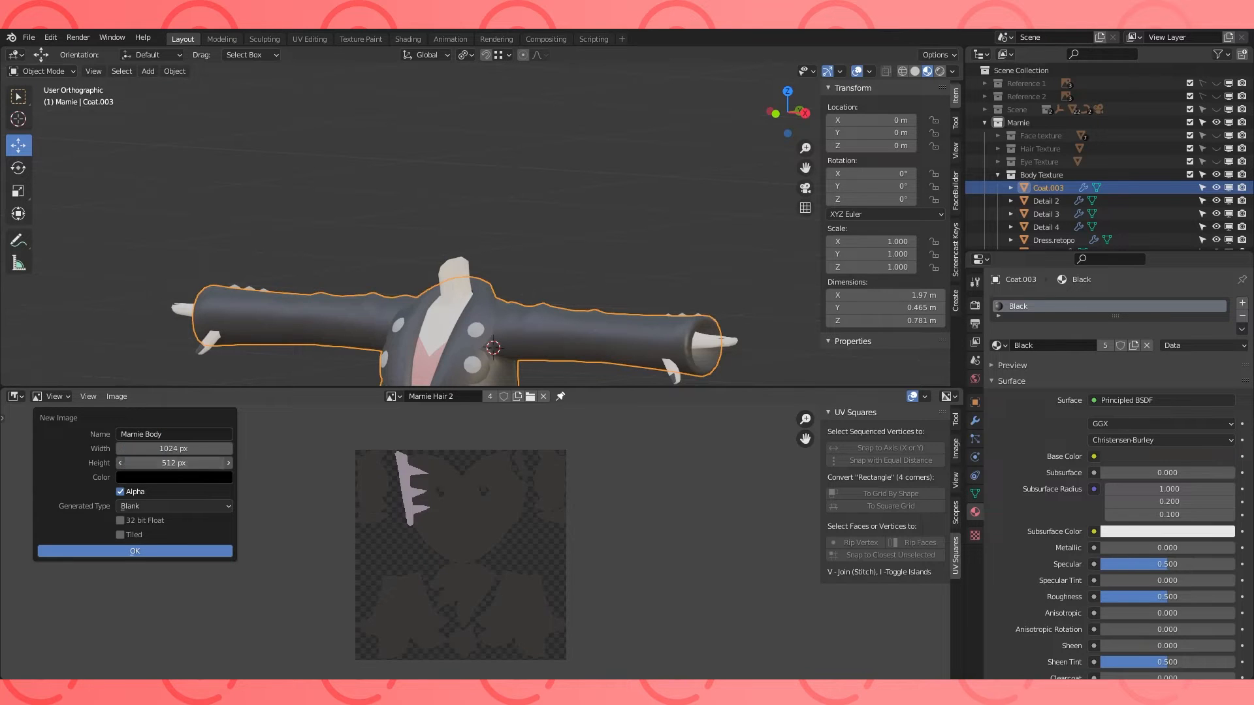
pyautogui.click(138, 552)
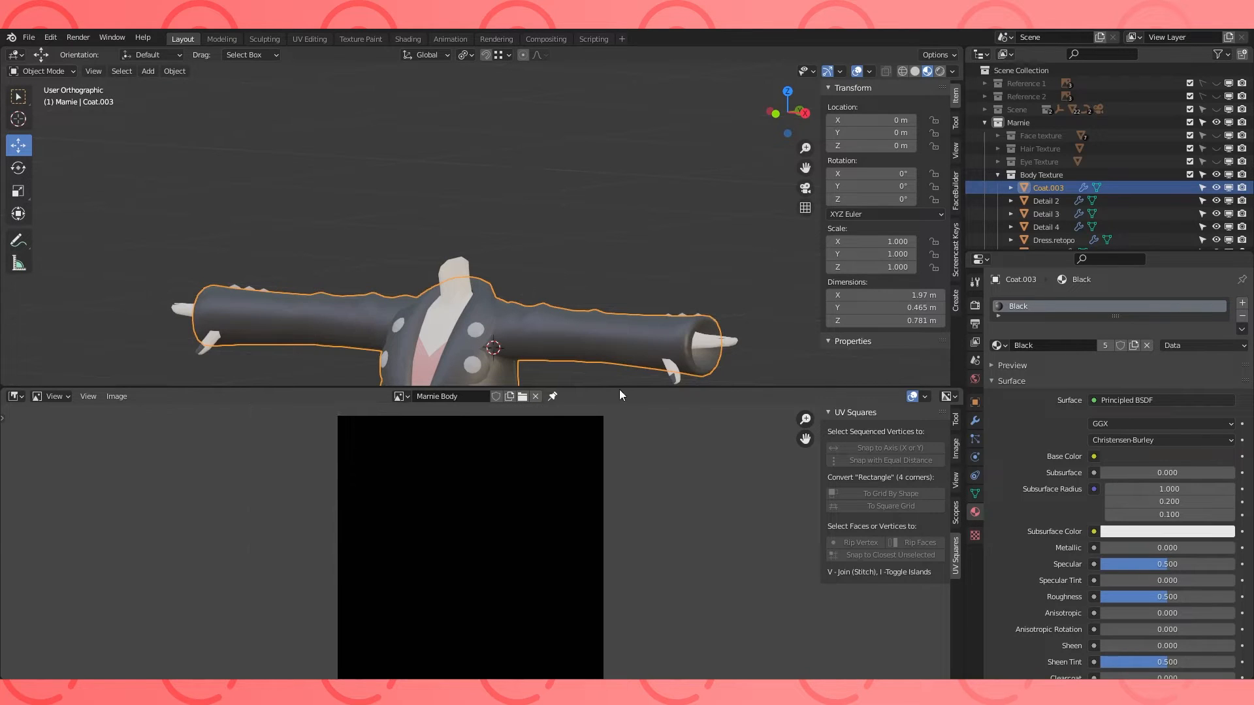
# Return to the Shader Editor, set the coat's Black material image node to Marnie Body, and reposition the node.
pyautogui.click(17, 397)
pyautogui.click(46, 473)
pyautogui.scroll(1, 434, 495)
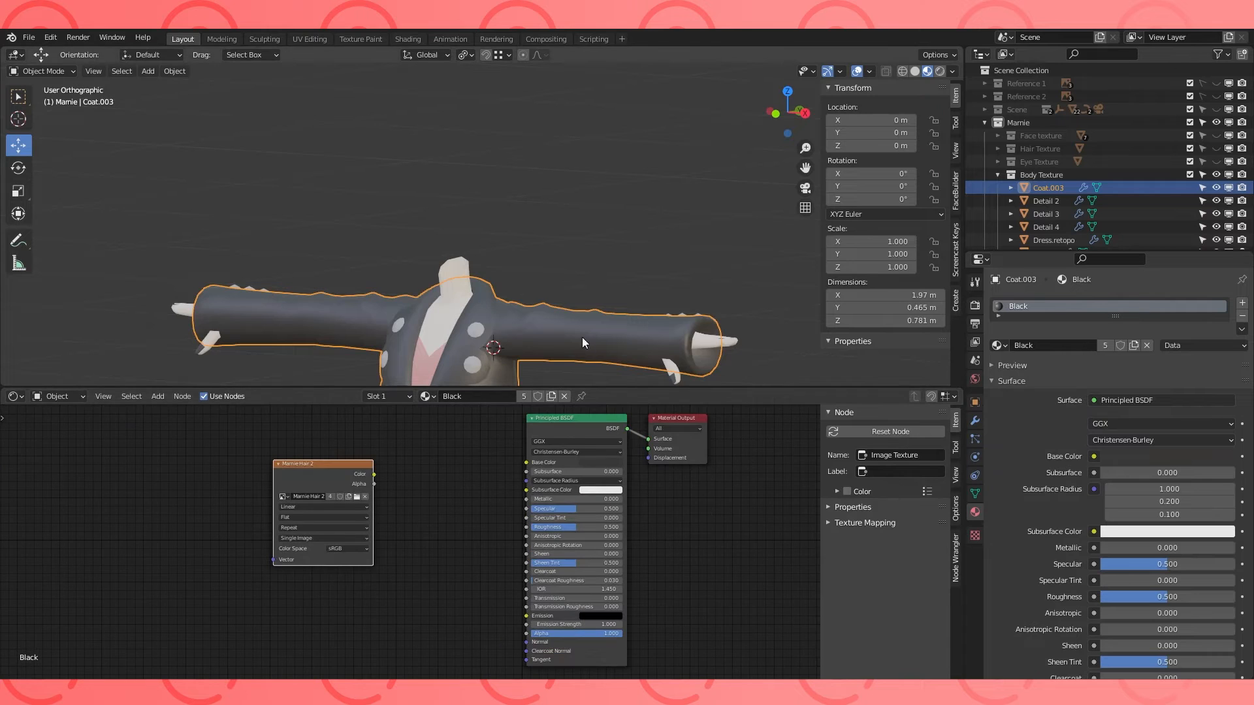
pyautogui.scroll(-3, 581, 301)
pyautogui.click(284, 496)
pyautogui.click(332, 526)
pyautogui.moveTo(321, 464); pyautogui.dragTo(317, 499)
# Copy the Marnie Body image node from the coat's Black material into the materials of the detail pieces and the dress.
pyautogui.click(1045, 202)
pyautogui.click(1045, 189)
pyautogui.hotkey('ctrl', 'c')
pyautogui.click(1046, 201)
pyautogui.hotkey('ctrl', 'v')
pyautogui.click(1047, 215)
pyautogui.scroll(-2, 1047, 226)
pyautogui.click(1050, 189)
pyautogui.scroll(-1, 366, 536)
pyautogui.hotkey('ctrl', 'v')
# Set the image node in the dress's Skin material to Marnie Body and reposition the node.
pyautogui.click(1016, 319)
pyautogui.click(320, 464)
pyautogui.click(346, 491)
pyautogui.moveTo(346, 446); pyautogui.dragTo(331, 474)
# Paste the Marnie Body image node into the hand's Nails material.
pyautogui.click(1045, 202)
pyautogui.click(1017, 319)
pyautogui.hotkey('ctrl', 'v')
# Examine the hand's nail faces in Edit Mode and the hand's UV layout over the Marnie Body image.
pyautogui.scroll(3, 608, 226)
pyautogui.moveTo(663, 223); pyautogui.dragTo(620, 277, button='middle')
pyautogui.scroll(3, 549, 228)
pyautogui.scroll(6, 547, 227)
pyautogui.press('Tab')
pyautogui.moveTo(693, 322)
pyautogui.mouseDown(button='middle')
pyautogui.moveTo(686, 166)
pyautogui.moveTo(677, 325)
pyautogui.mouseUp(button='middle')
pyautogui.click(665, 330)
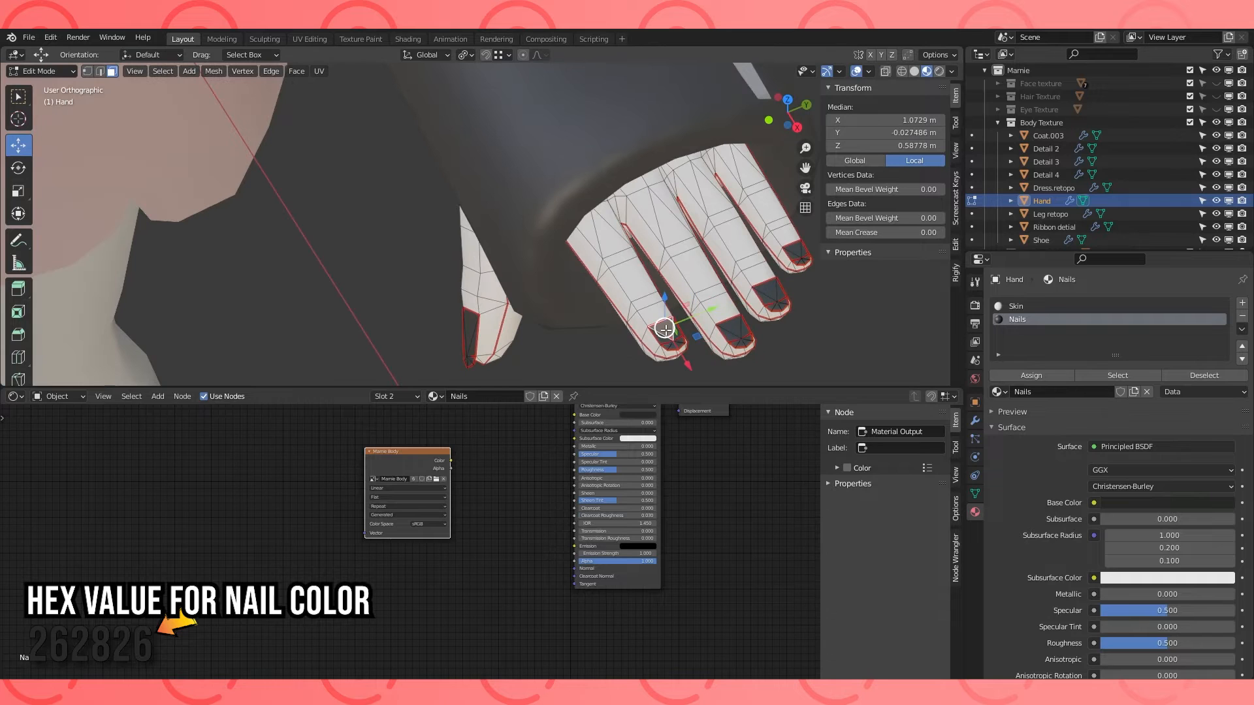
pyautogui.click(17, 397)
pyautogui.click(59, 461)
pyautogui.scroll(10, 497, 502)
pyautogui.press('a')
pyautogui.moveTo(499, 529); pyautogui.dragTo(518, 644, button='middle')
pyautogui.scroll(-4, 457, 327)
pyautogui.scroll(-7, 493, 545)
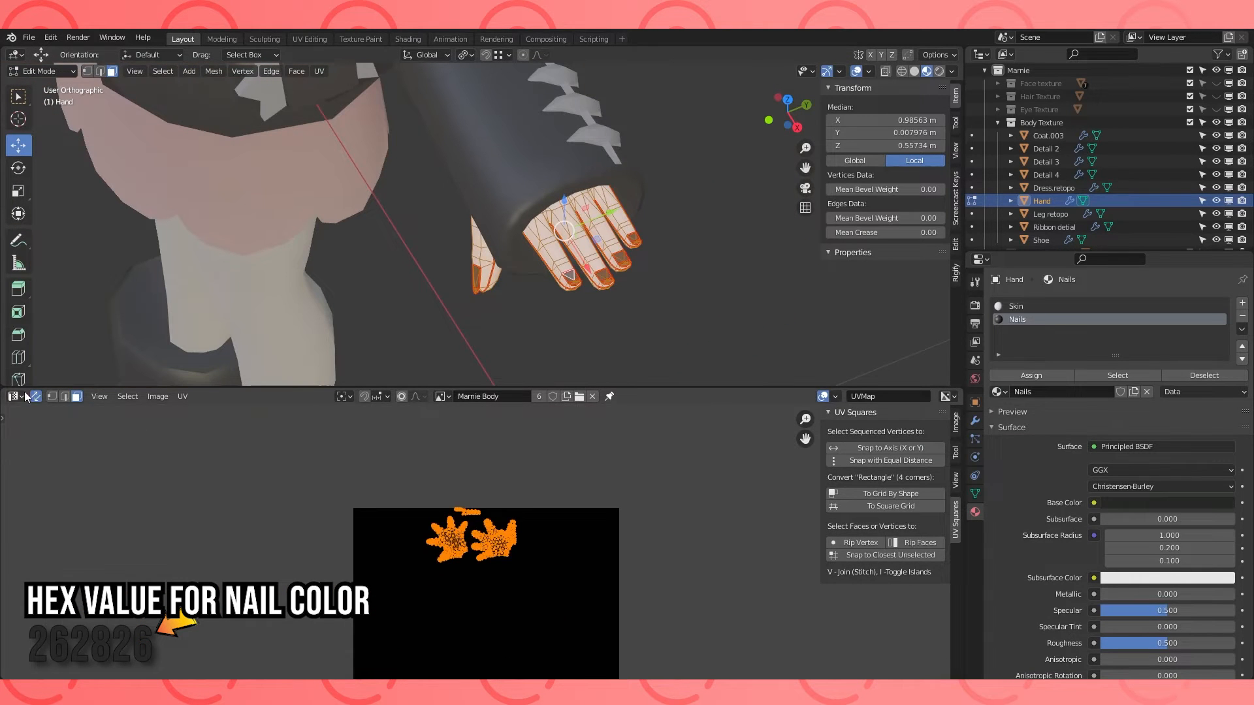
# Return to the Shader Editor and check the hand's Skin and Nails materials for the Marnie Body node.
pyautogui.click(15, 396)
pyautogui.click(54, 507)
pyautogui.scroll(3, 479, 550)
pyautogui.scroll(-4, 562, 288)
pyautogui.moveTo(561, 287); pyautogui.dragTo(621, 272, button='middle')
pyautogui.scroll(-3, 621, 271)
pyautogui.click(1025, 307)
pyautogui.click(1025, 318)
# Leave Edit Mode, paste the Marnie Body image node into the leg's material, and check the ribbon detail's materials.
pyautogui.click(1050, 214)
pyautogui.press('Tab')
pyautogui.click(1017, 217)
pyautogui.click(1015, 306)
pyautogui.hotkey('ctrl', 'v')
pyautogui.press('g')
pyautogui.click(383, 528)
pyautogui.click(1017, 318)
pyautogui.click(1015, 306)
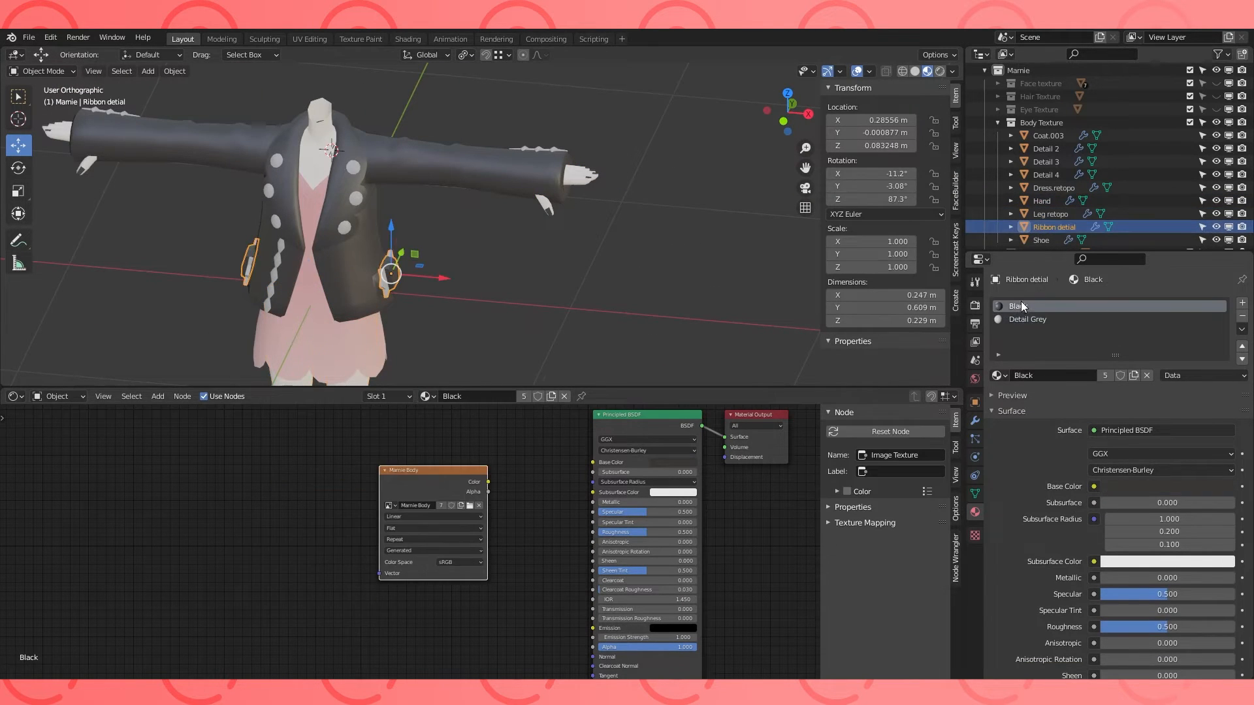
# Paste the Marnie Body image node into the shoe's material and check the material slots of the shoe and dress.
pyautogui.scroll(-2, 1038, 241)
pyautogui.click(1045, 211)
pyautogui.scroll(-2, 382, 582)
pyautogui.hotkey('ctrl', 'v')
pyautogui.click(1026, 306)
pyautogui.click(1025, 319)
pyautogui.click(1027, 334)
pyautogui.click(1052, 160)
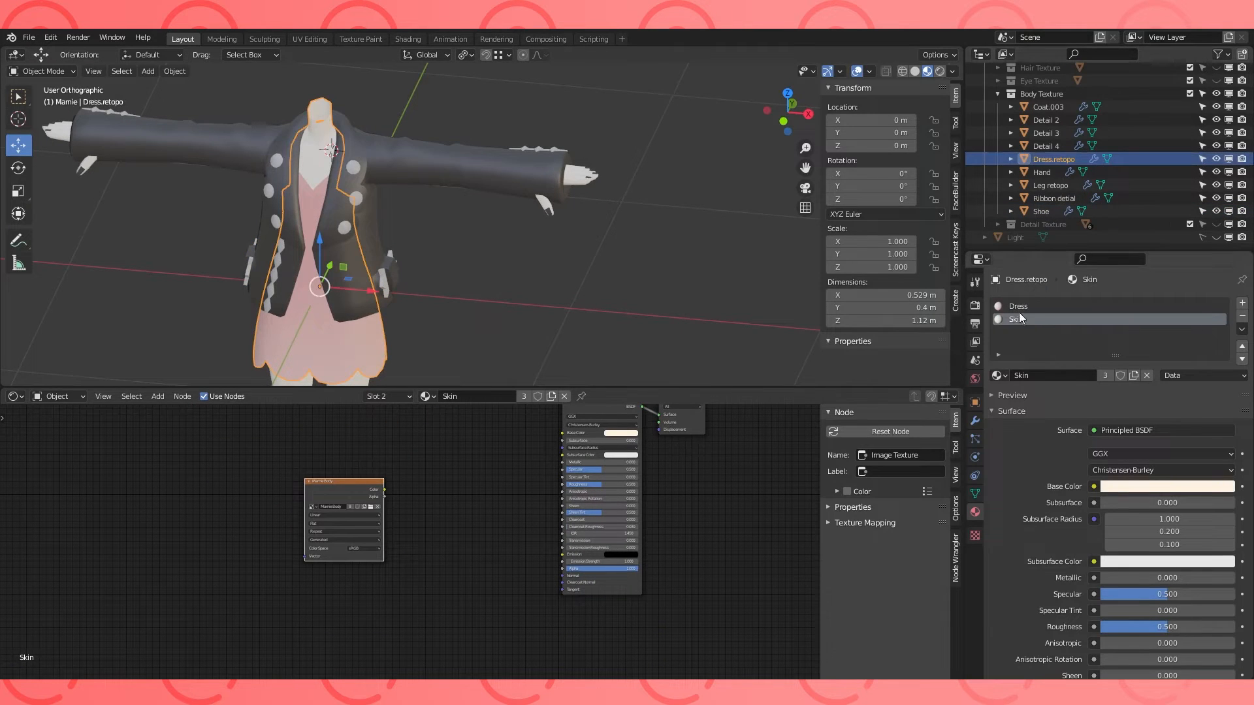
# Select all Body Texture objects with the coat active and show their combined UVs in the UV Editor in Edit Mode.
pyautogui.click(1049, 107)
pyautogui.click(14, 397)
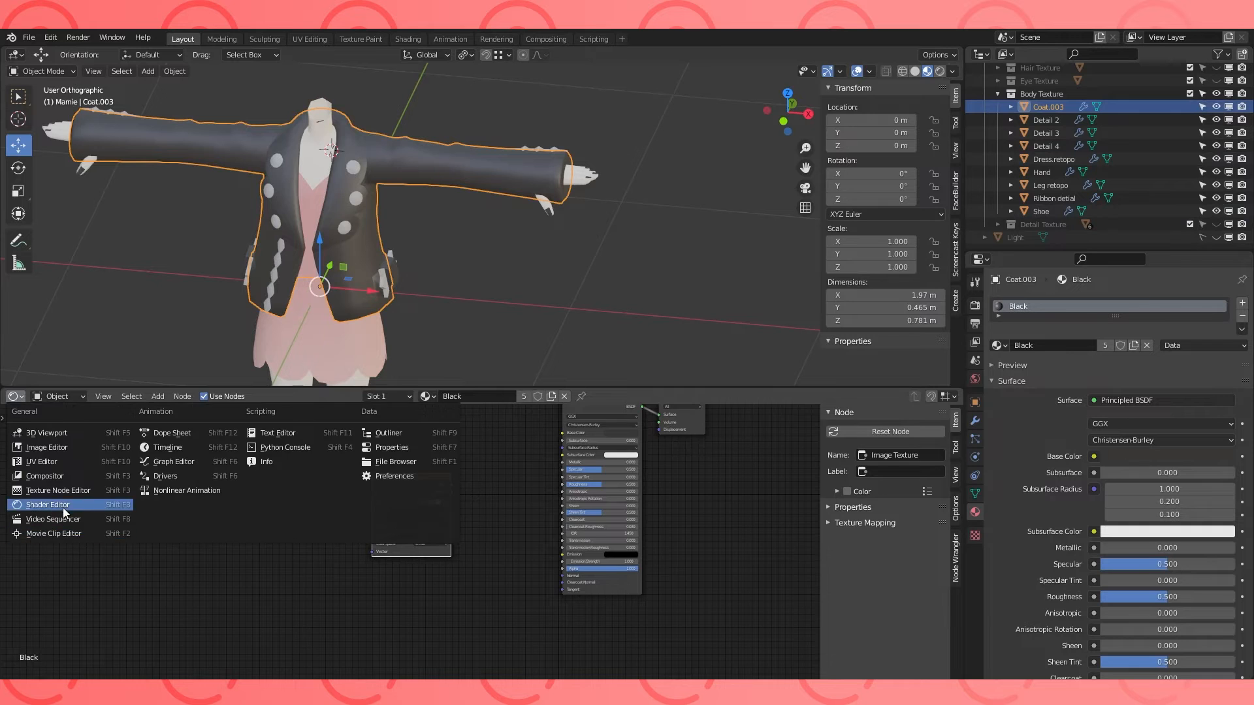
pyautogui.click(39, 461)
pyautogui.scroll(-4, 418, 457)
pyautogui.scroll(-2, 428, 301)
pyautogui.keyDown('shift'); pyautogui.moveTo(427, 300); pyautogui.dragTo(433, 235, button='middle'); pyautogui.keyUp('shift')
pyautogui.click(14, 396)
pyautogui.click(42, 461)
pyautogui.press('a')
pyautogui.press('Tab')
pyautogui.press('a')
pyautogui.scroll(5, 483, 541)
pyautogui.scroll(-3, 483, 540)
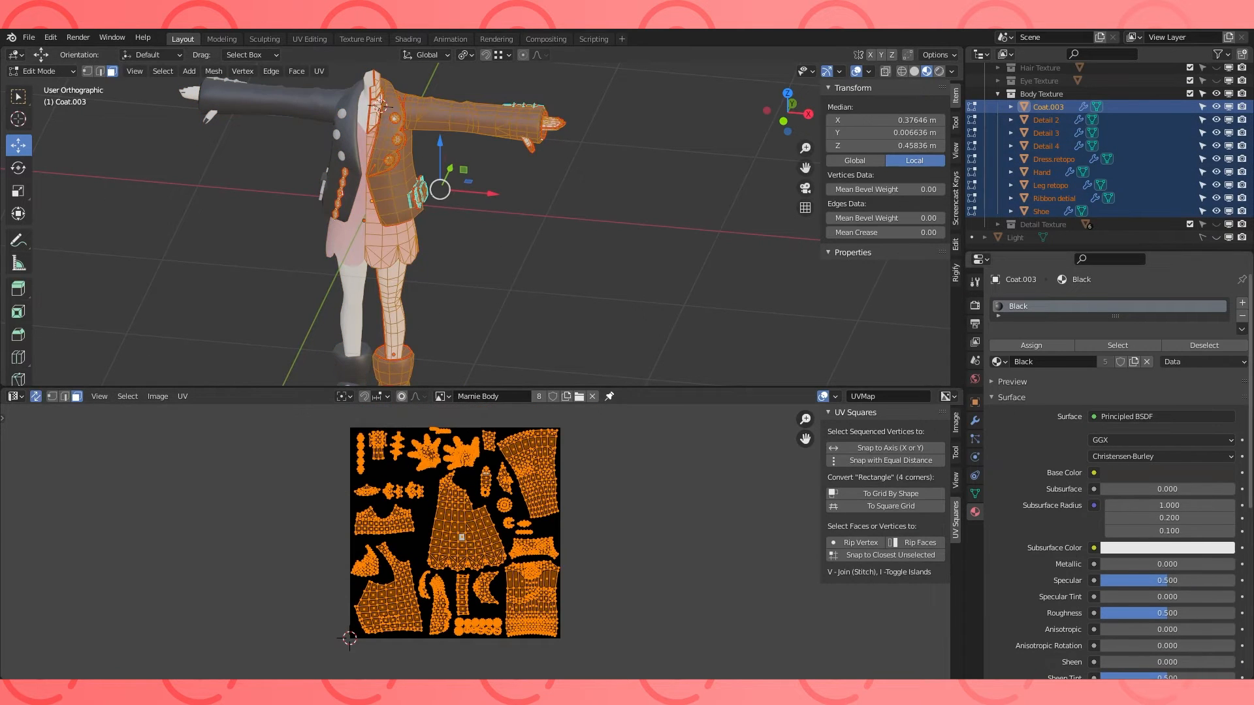
# Bake the Diffuse color of all selected body objects into the Marnie Body image and enlarge the image view.
pyautogui.click(976, 305)
pyautogui.scroll(-8, 1034, 569)
pyautogui.click(1123, 493)
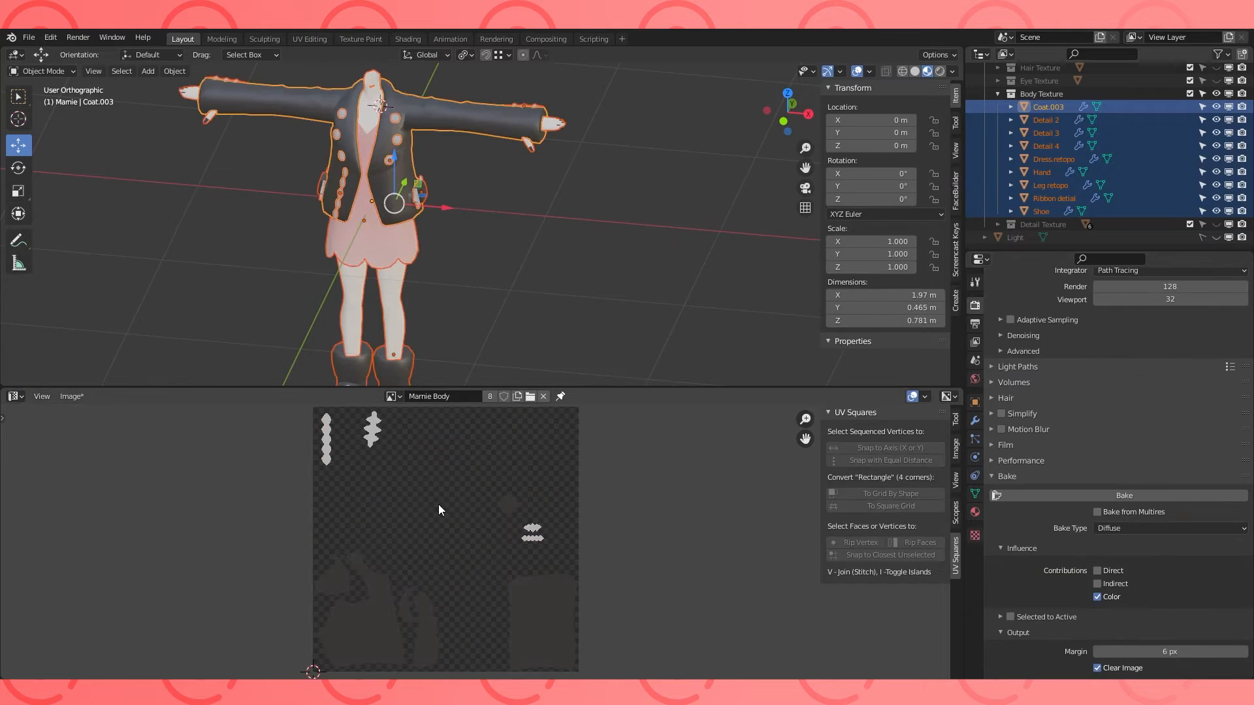
pyautogui.moveTo(443, 503); pyautogui.dragTo(457, 457, button='middle')
pyautogui.scroll(2, 458, 457)
pyautogui.moveTo(562, 387); pyautogui.dragTo(562, 267)
pyautogui.scroll(-1, 562, 418)
pyautogui.moveTo(665, 405); pyautogui.dragTo(683, 406, button='middle')
# Save the baked Marnie Body image and return to the Shader Editor.
pyautogui.click(71, 276)
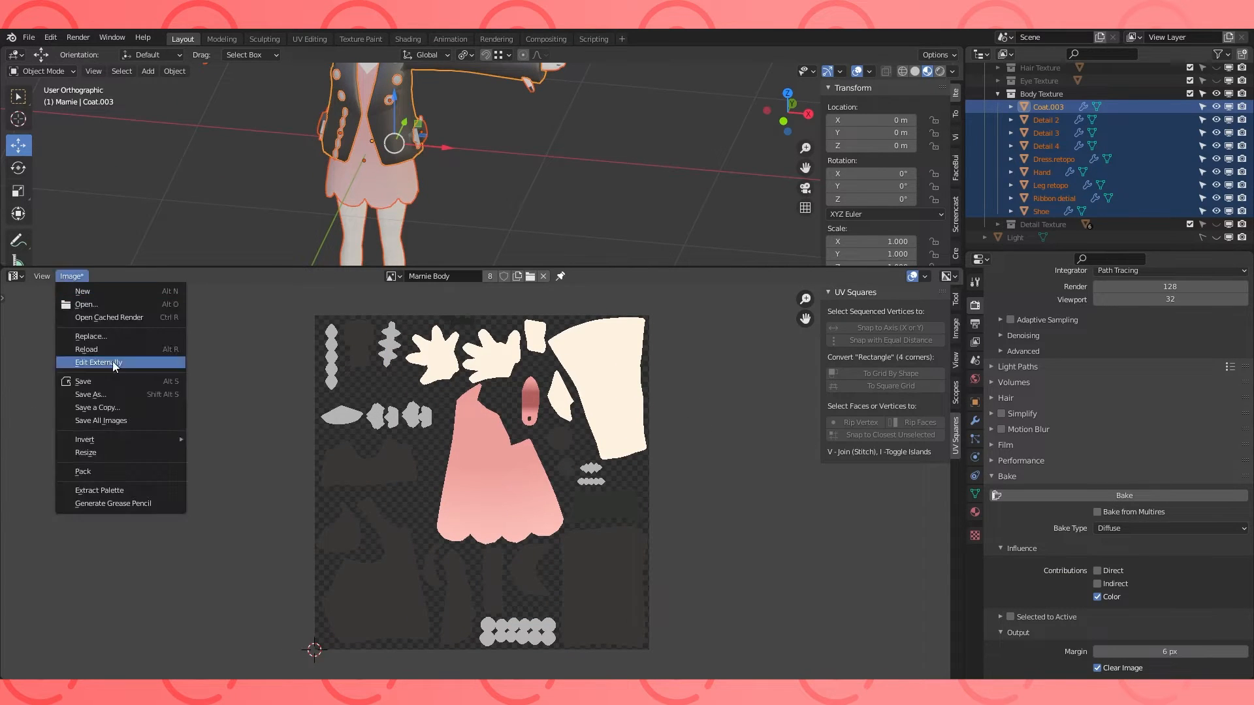
pyautogui.click(16, 276)
pyautogui.click(60, 388)
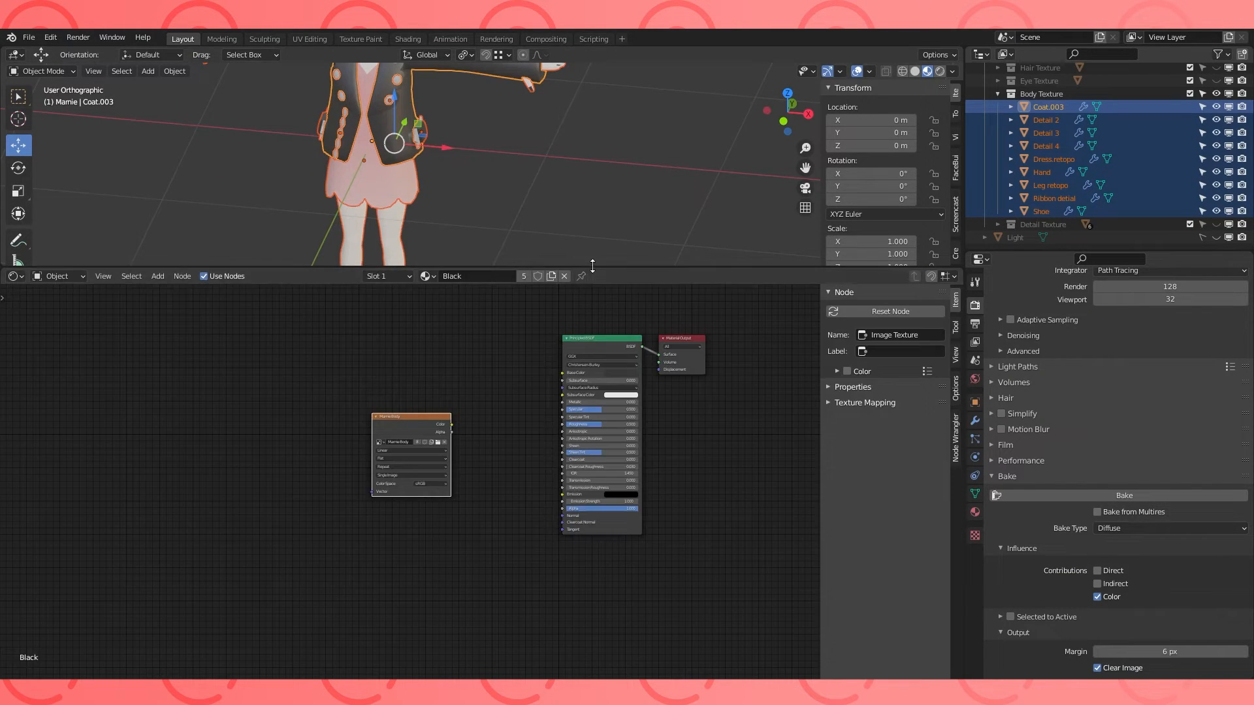
# Select only the coat in front view and add a second material slot with a new material named Marnie Body.
pyautogui.moveTo(591, 267); pyautogui.dragTo(591, 497)
pyautogui.moveTo(581, 366); pyautogui.dragTo(600, 327, button='middle')
pyautogui.press('KP_1')
pyautogui.click(1054, 108)
pyautogui.click(975, 513)
pyautogui.scroll(4, 1072, 451)
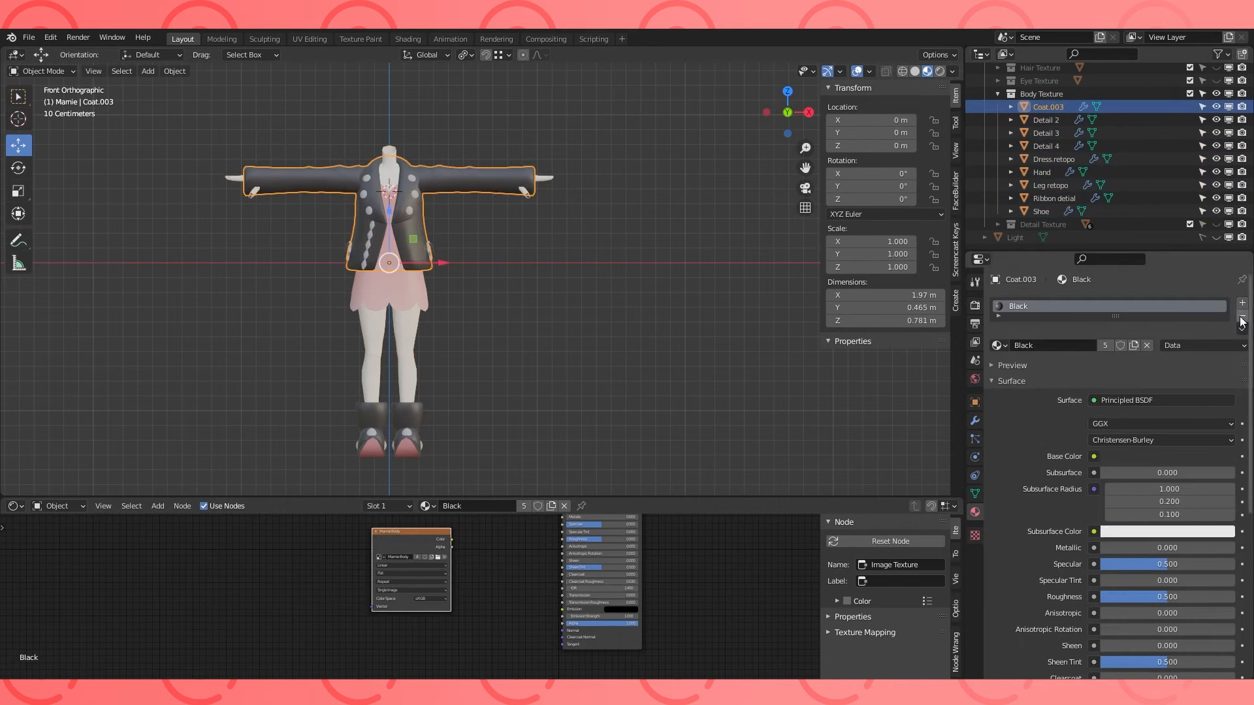
pyautogui.click(1242, 303)
pyautogui.click(1061, 376)
pyautogui.doubleClick(1059, 375)
pyautogui.write('Marnie')
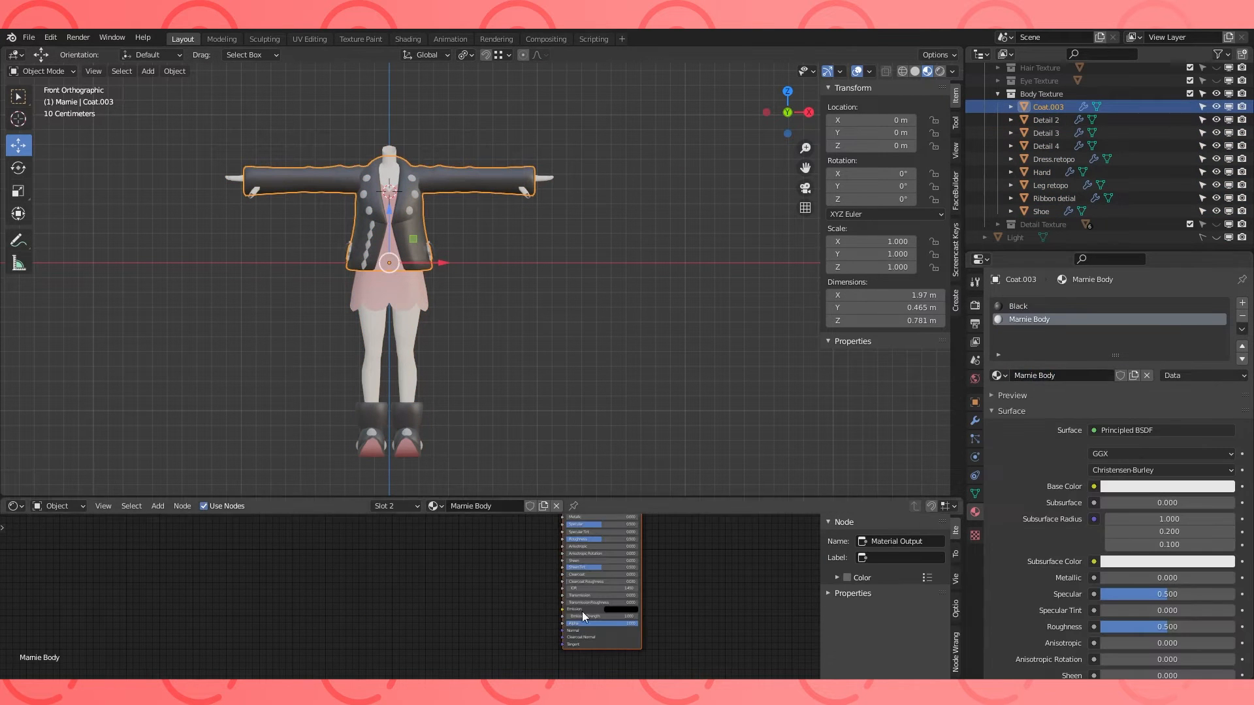
# Connect an Image Texture node with the Marnie Body image to the coat material's Base Color and remove the coat's Black slot.
pyautogui.moveTo(687, 498); pyautogui.dragTo(685, 324)
pyautogui.hotkey('shift', 'a')
pyautogui.click(533, 371)
pyautogui.click(425, 395)
pyautogui.scroll(5, 431, 394)
pyautogui.click(438, 377)
pyautogui.click(487, 412)
pyautogui.moveTo(556, 391); pyautogui.dragTo(533, 452, button='middle')
pyautogui.moveTo(522, 412); pyautogui.dragTo(612, 410)
pyautogui.moveTo(732, 324); pyautogui.dragTo(732, 399)
pyautogui.click(1046, 309)
pyautogui.click(1242, 316)
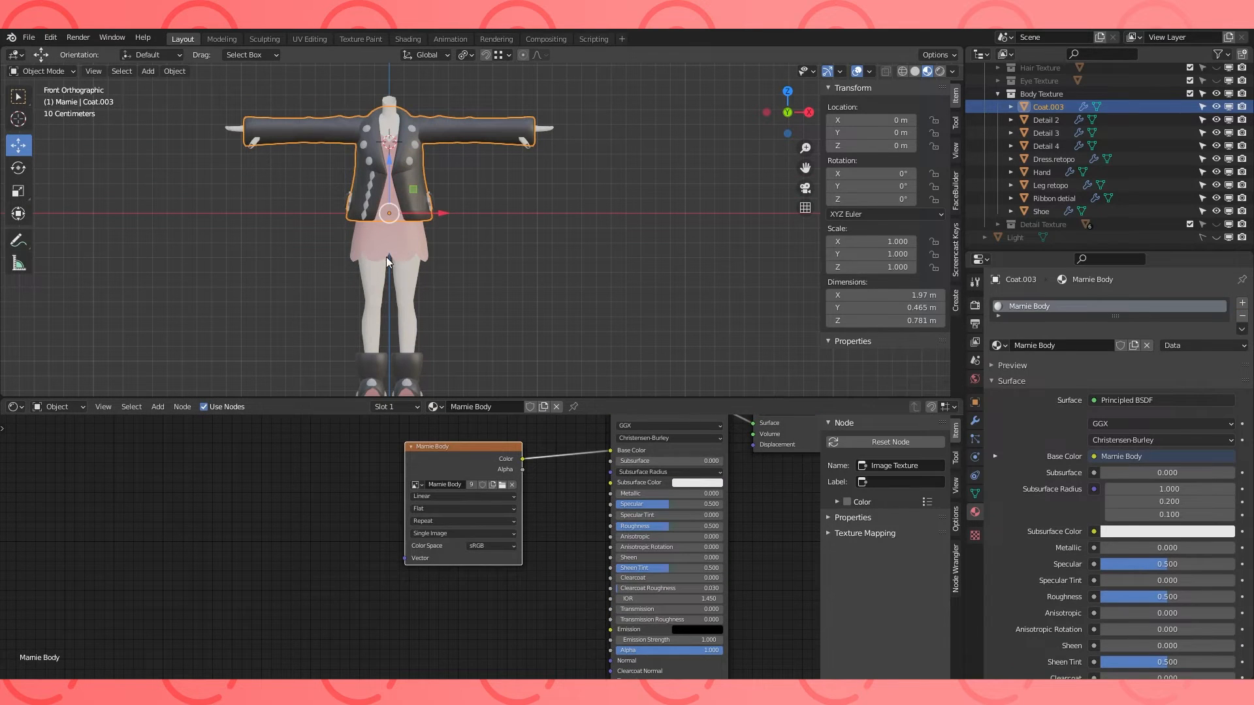
# Replace the existing material on Detail 2 and Detail 3 with the Marnie Body material.
pyautogui.click(1048, 120)
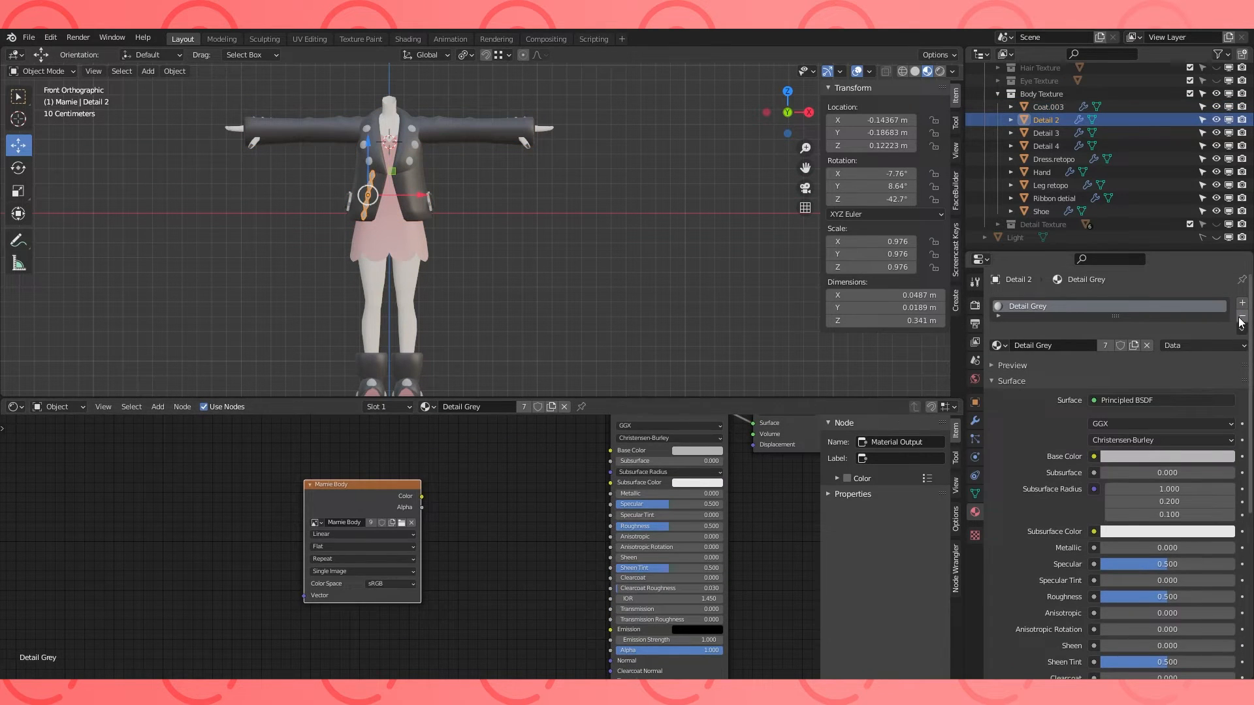
pyautogui.click(1242, 316)
pyautogui.click(999, 346)
pyautogui.click(1028, 463)
pyautogui.click(1046, 132)
pyautogui.click(1242, 316)
pyautogui.click(999, 345)
pyautogui.click(1031, 464)
# Replace the materials of Detail 4 and Dress.retopo with the Marnie Body material.
pyautogui.click(1048, 145)
pyautogui.click(1243, 316)
pyautogui.click(999, 345)
pyautogui.click(999, 345)
pyautogui.click(1030, 464)
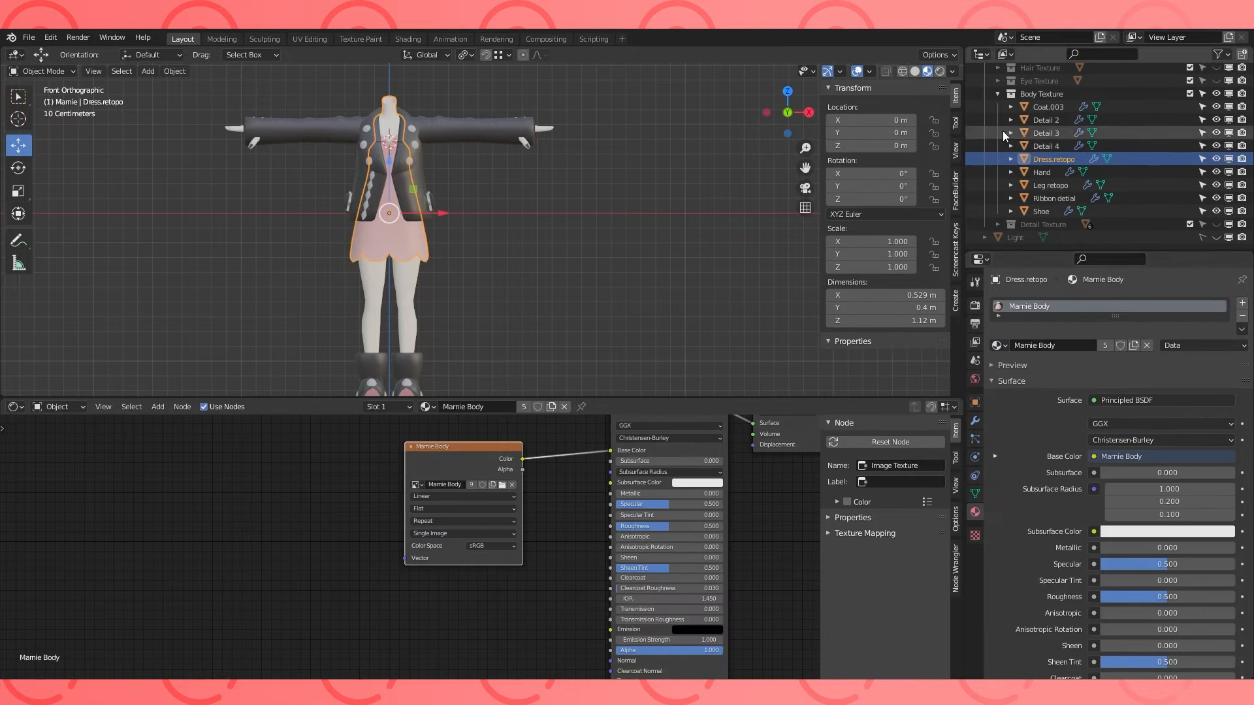
# Replace the materials of Hand and Leg retopo with the Marnie Body material.
pyautogui.click(1043, 172)
pyautogui.click(1243, 316)
pyautogui.click(999, 345)
pyautogui.click(1031, 465)
pyautogui.click(1050, 186)
pyautogui.click(1243, 316)
# Replace the materials of Ribbon detial and Shoe with the Marnie Body material.
pyautogui.click(1054, 198)
pyautogui.click(1243, 316)
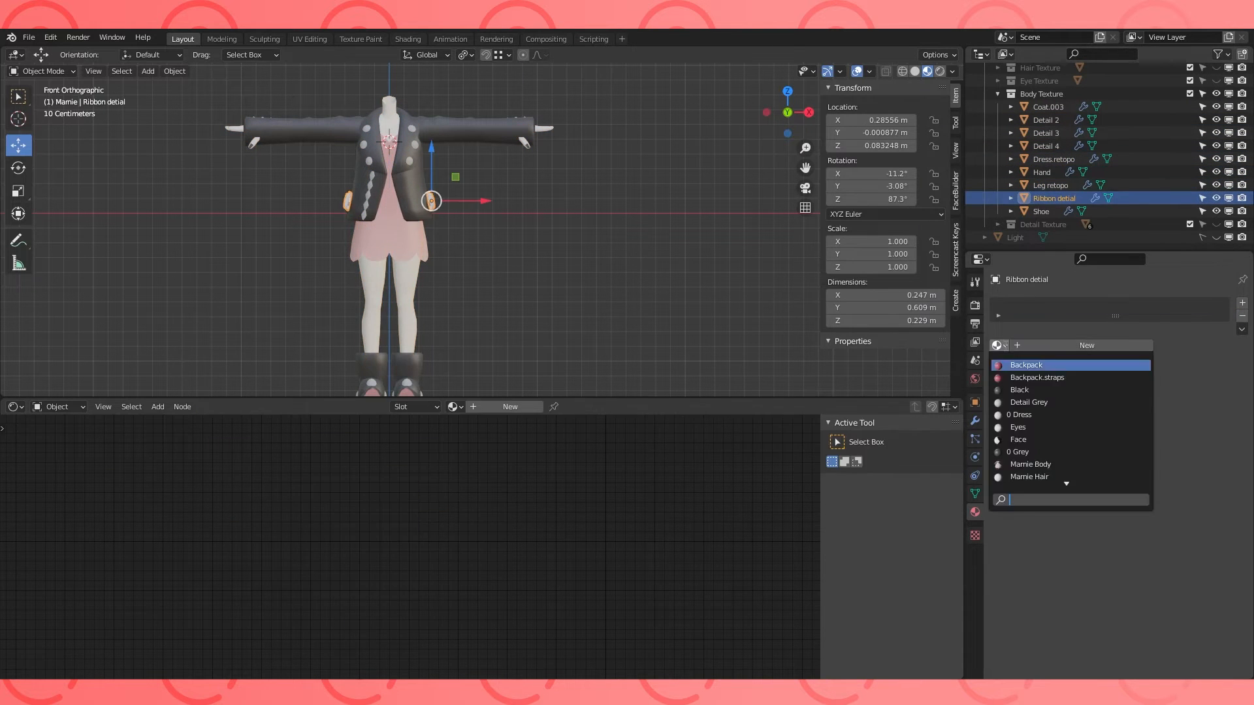
pyautogui.click(1000, 346)
pyautogui.click(1031, 465)
pyautogui.click(1041, 211)
pyautogui.click(1243, 316)
pyautogui.click(999, 346)
pyautogui.click(1030, 465)
# Hide the Body Texture collection and list the visible objects of the Detail Texture collection.
pyautogui.moveTo(546, 259); pyautogui.dragTo(625, 252, button='middle')
pyautogui.scroll(-4, 550, 501)
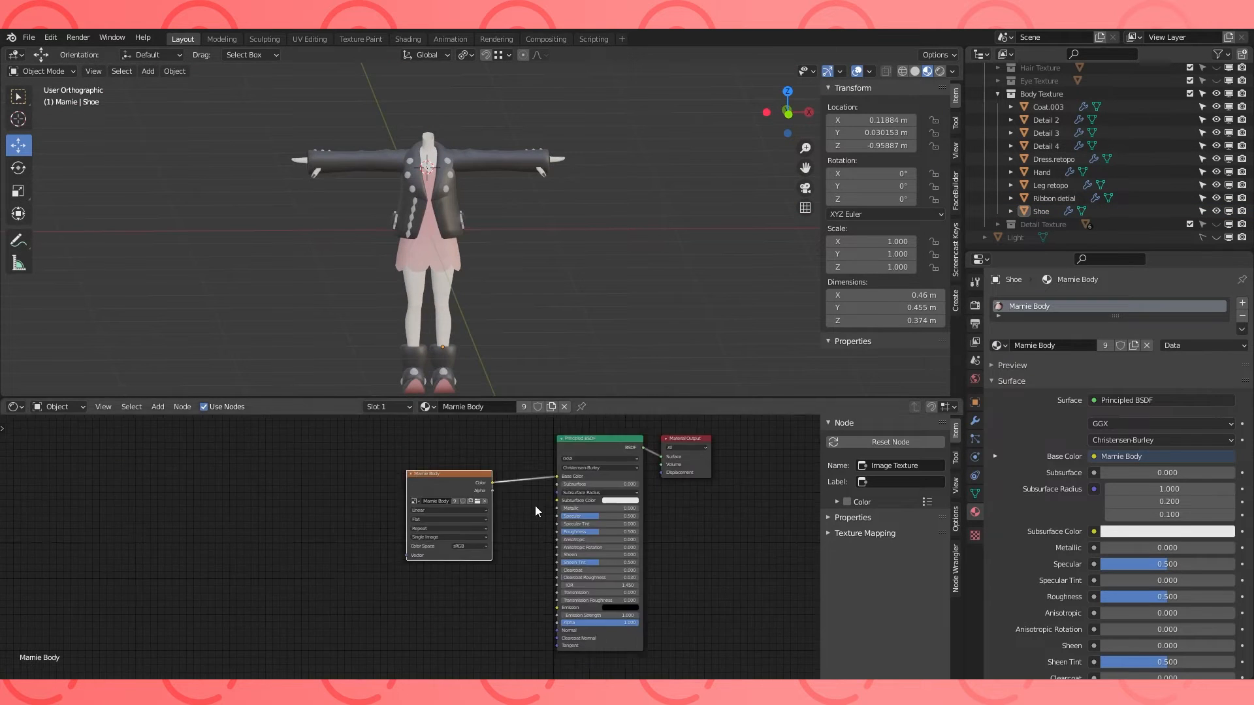
pyautogui.moveTo(549, 502); pyautogui.dragTo(486, 538, button='middle')
pyautogui.moveTo(395, 510); pyautogui.dragTo(414, 494)
pyautogui.moveTo(556, 226)
pyautogui.mouseDown(button='middle')
pyautogui.moveTo(656, 223)
pyautogui.moveTo(555, 226)
pyautogui.mouseUp(button='middle')
pyautogui.click(998, 94)
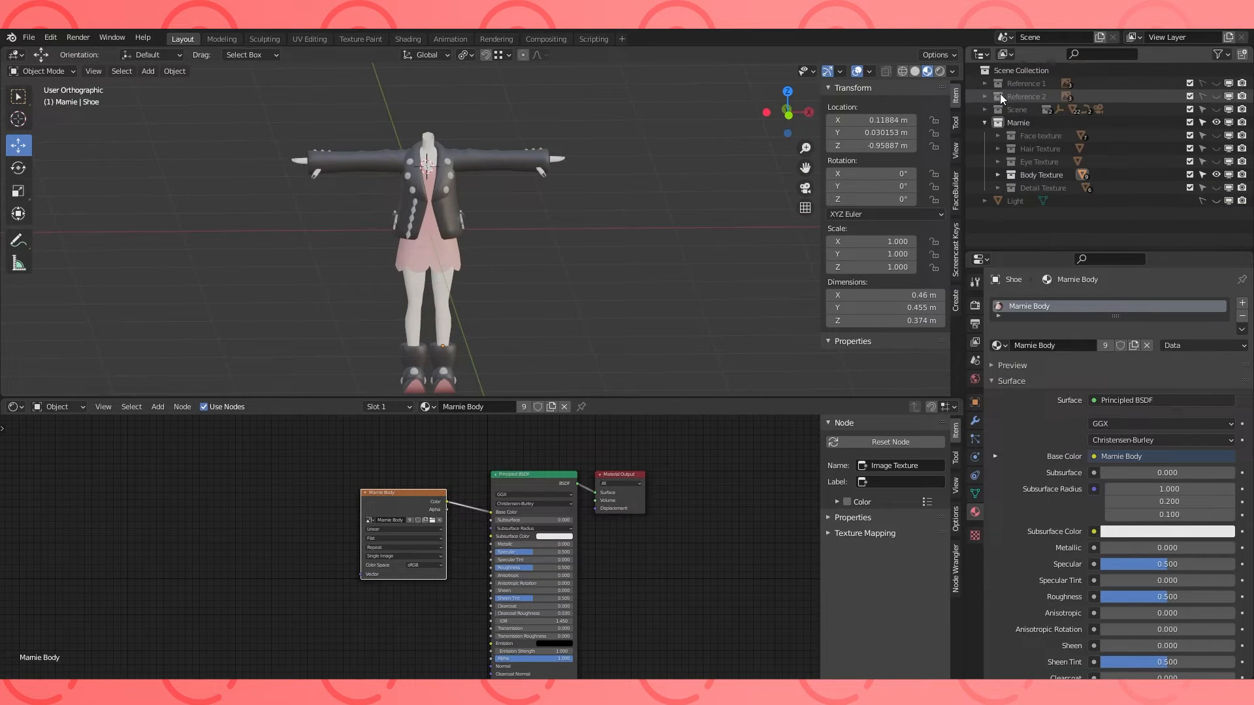
pyautogui.click(1215, 175)
pyautogui.click(997, 188)
pyautogui.scroll(-2, 1075, 196)
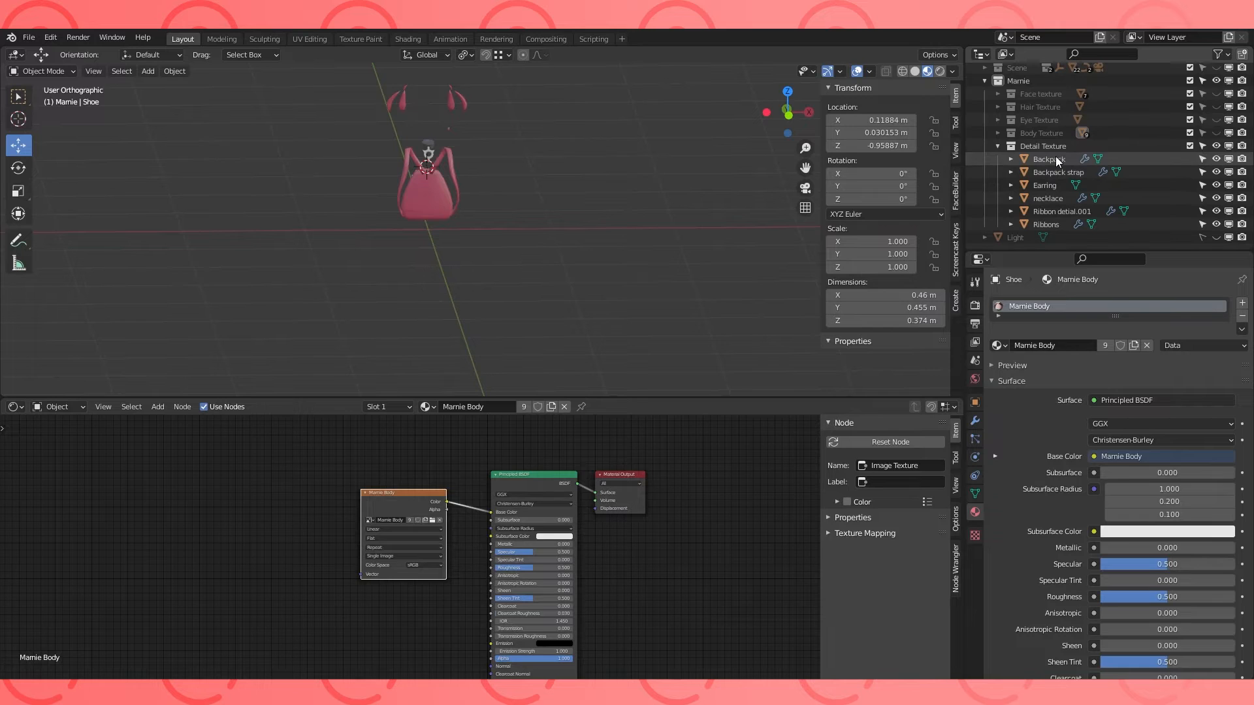
# Open the Image Editor and select all geometry of the Detail Texture objects in Edit Mode with the backpack active.
pyautogui.click(1055, 157)
pyautogui.click(16, 407)
pyautogui.click(45, 454)
pyautogui.press('a')
pyautogui.press('Tab')
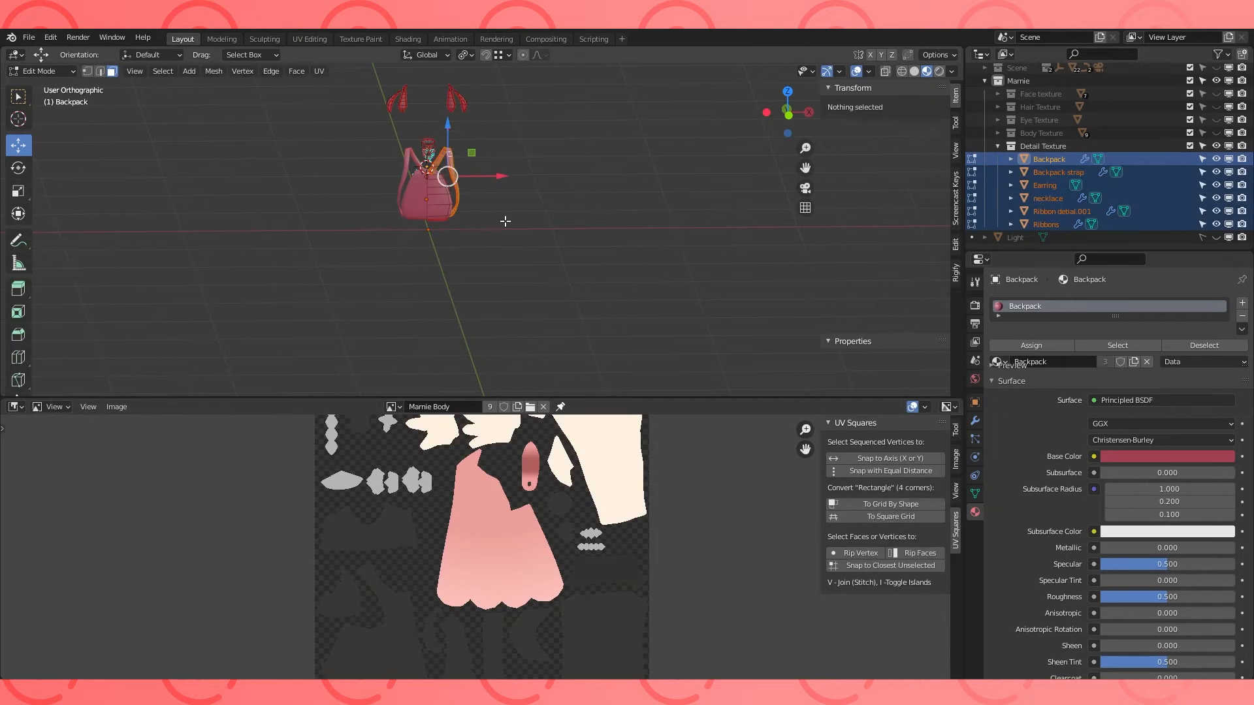
pyautogui.press('a')
pyautogui.scroll(-2, 261, 458)
# Create a new blank 512 x 512 px image named Marnie Detail.
pyautogui.click(117, 408)
pyautogui.click(121, 424)
pyautogui.click(132, 444)
pyautogui.write('Marnie Detail')
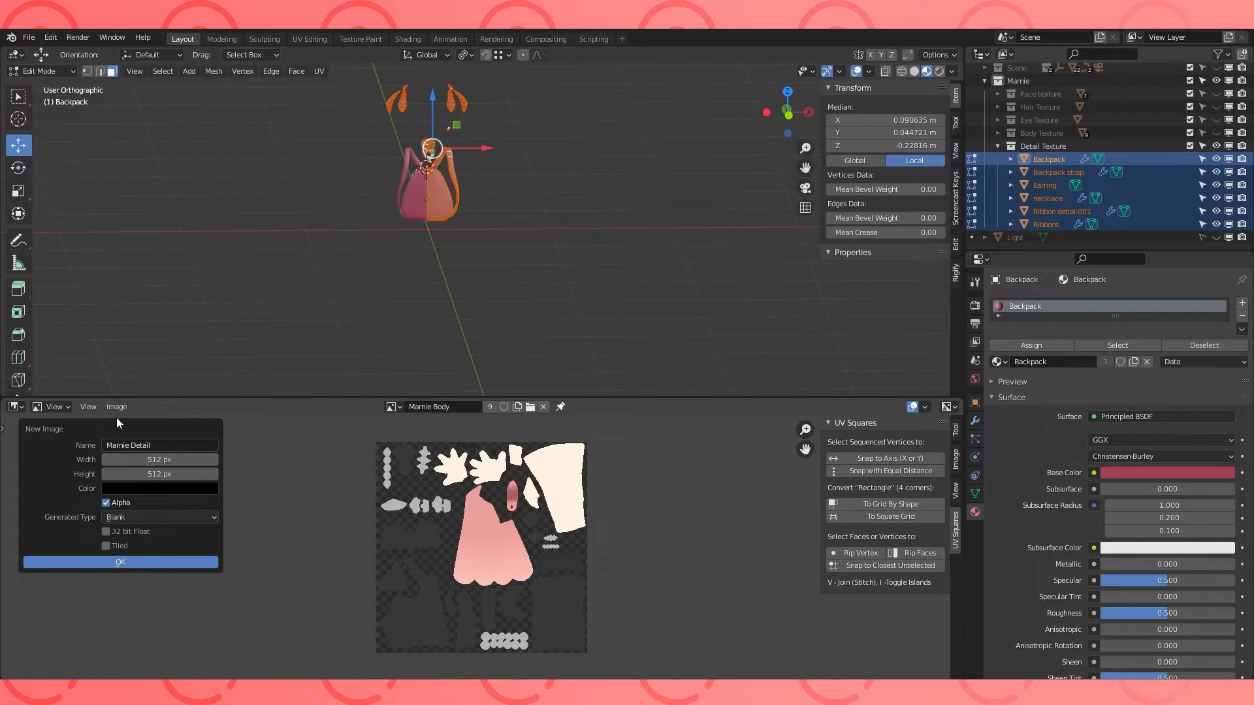
pyautogui.click(120, 562)
# Add an Image Texture node with the Marnie Detail image to the Backpack material in the Shader Editor and copy it.
pyautogui.click(16, 407)
pyautogui.click(52, 513)
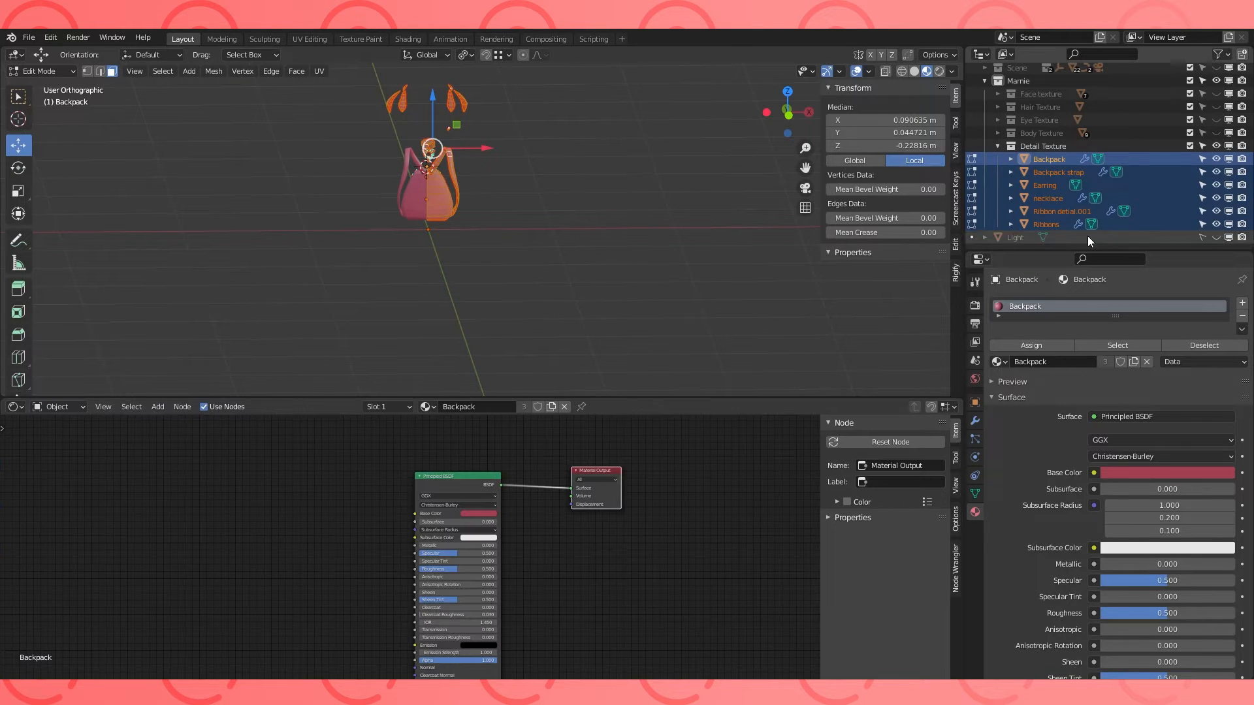
pyautogui.click(1054, 160)
pyautogui.press('Tab')
pyautogui.scroll(2, 270, 530)
pyautogui.hotkey('shift', 'a')
pyautogui.moveTo(271, 531)
pyautogui.click(327, 487)
pyautogui.click(229, 504)
pyautogui.click(234, 534)
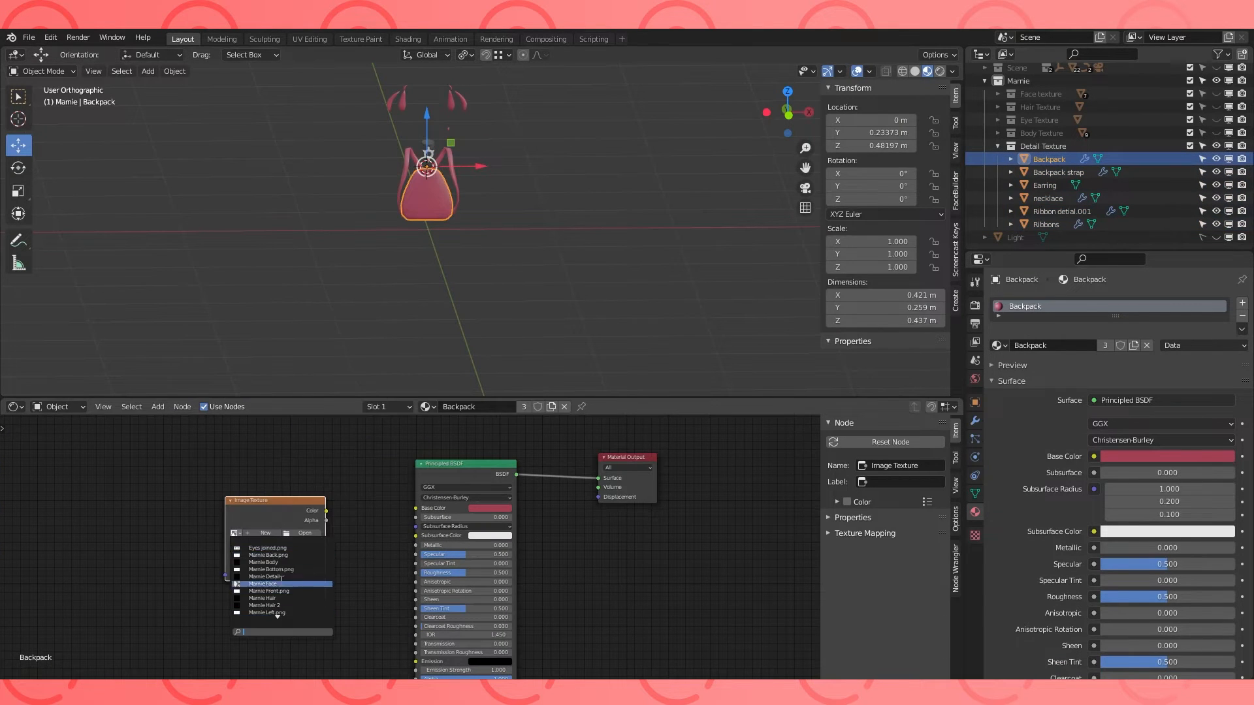
pyautogui.click(273, 583)
pyautogui.hotkey('ctrl', 'c')
# Paste the copied Marnie Detail image node into the Backpack strap's material.
pyautogui.click(1055, 172)
pyautogui.scroll(-2, 284, 628)
pyautogui.hotkey('ctrl', 'v')
pyautogui.click(1049, 186)
# Replace the old image node with the copied Marnie Detail node in the necklace's Black and Detail Grey materials.
pyautogui.click(1048, 199)
pyautogui.click(1029, 308)
pyautogui.scroll(3, 418, 461)
pyautogui.press('x')
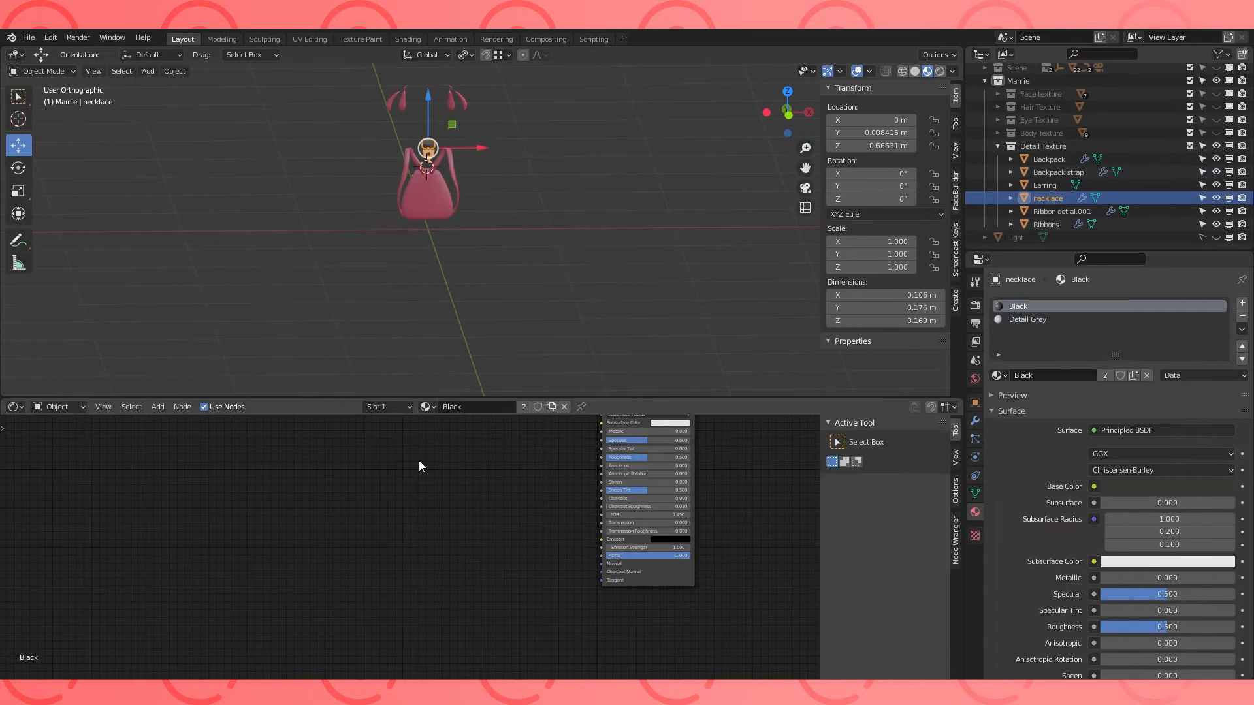
pyautogui.hotkey('ctrl', 'v')
pyautogui.click(1040, 318)
pyautogui.press('x')
pyautogui.hotkey('ctrl', 'v')
# Check the node setups of Ribbon detial.001's Detail Grey material and the Ribbons object for the Marnie Detail image node.
pyautogui.click(1061, 211)
pyautogui.click(1028, 320)
pyautogui.scroll(1, 417, 524)
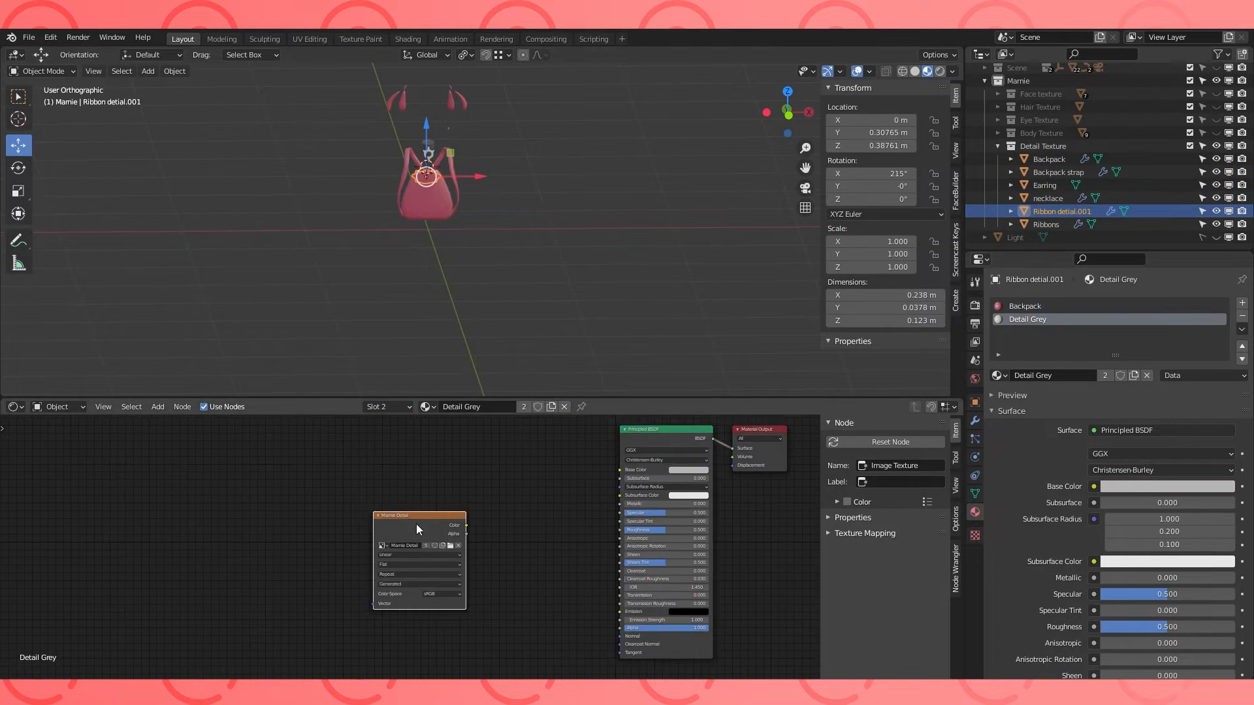
pyautogui.click(1046, 225)
pyautogui.scroll(-2, 638, 294)
# Select all Detail Texture objects in Edit Mode and display their UVs over the Marnie Detail image in the UV Editor.
pyautogui.press('a')
pyautogui.press('Tab')
pyautogui.moveTo(569, 291); pyautogui.dragTo(535, 292, button='middle')
pyautogui.click(16, 407)
pyautogui.click(68, 470)
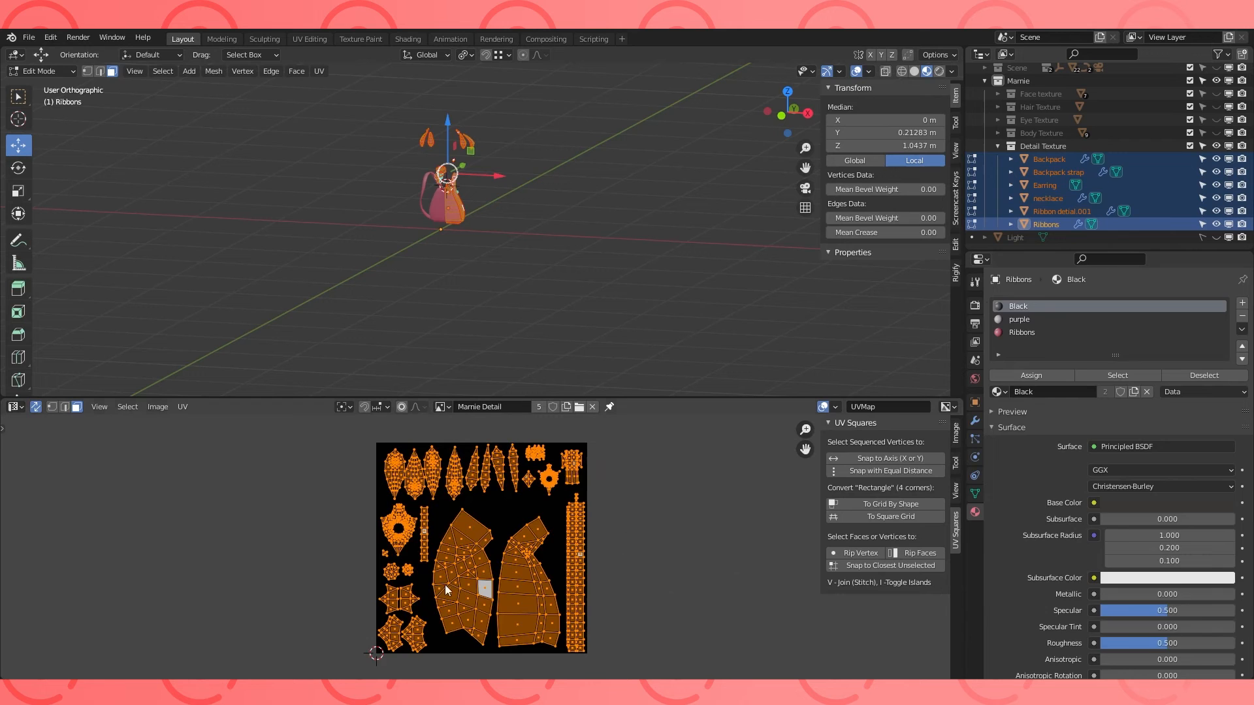
# Bake the Diffuse color of all detail objects into the Marnie Detail image and save the image.
pyautogui.click(975, 305)
pyautogui.press('Tab')
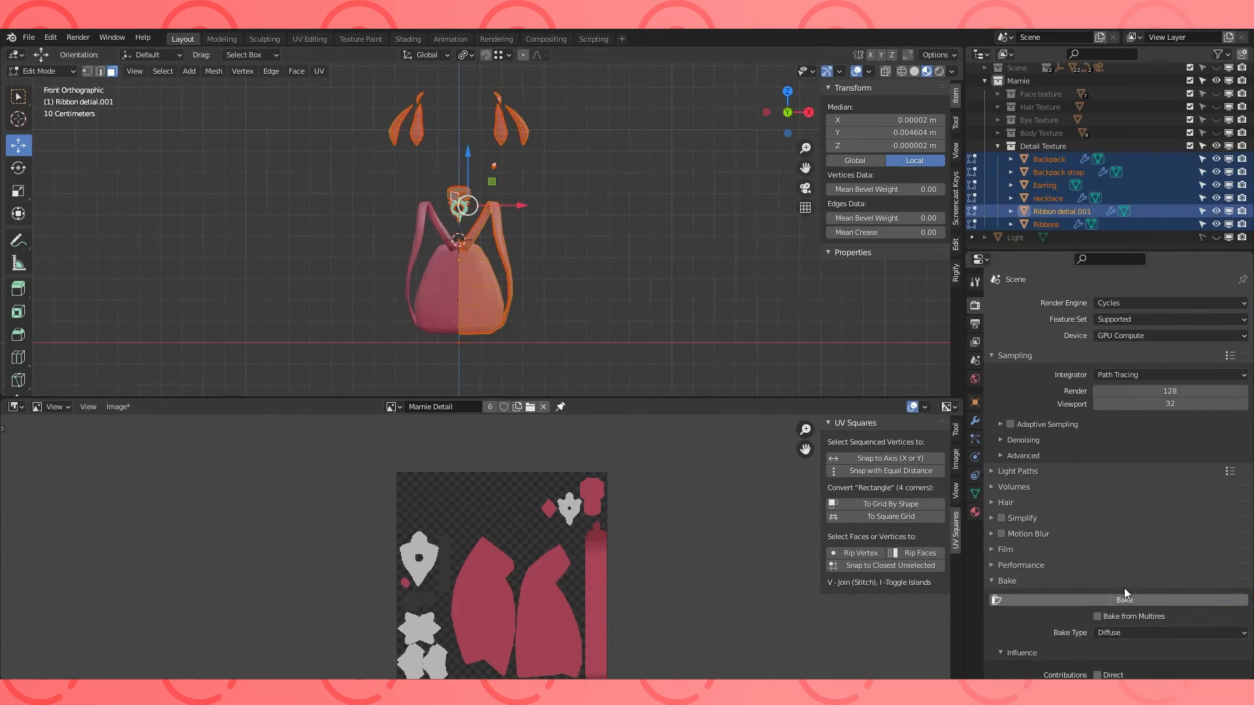
pyautogui.scroll(-1, 727, 564)
pyautogui.click(117, 406)
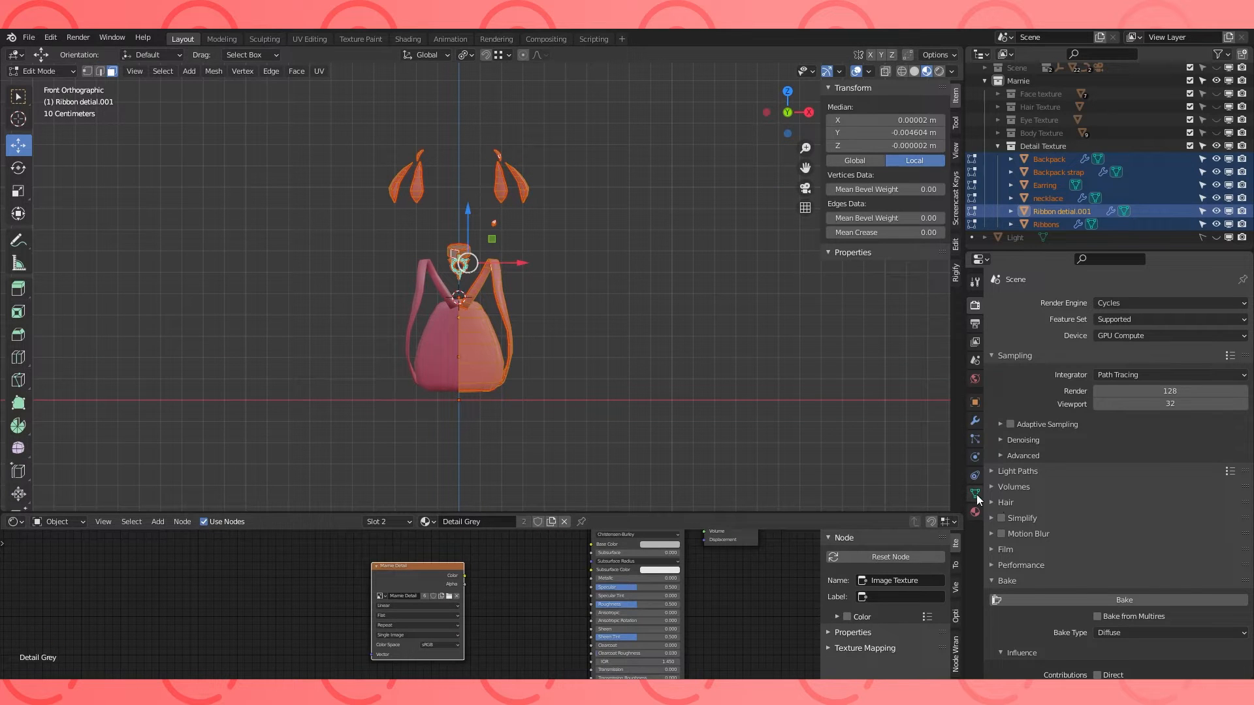
# Return to Object Mode and remove the material slots from the Backpack, Backpack strap and other small detail objects.
pyautogui.click(975, 512)
pyautogui.press('Tab')
pyautogui.click(601, 281)
pyautogui.click(1060, 159)
pyautogui.click(1242, 316)
pyautogui.click(1062, 173)
pyautogui.click(1243, 316)
pyautogui.click(1053, 186)
# Give the Ribbons object a single new material named Marnie Detial.
pyautogui.click(1047, 225)
pyautogui.click(1067, 346)
pyautogui.write('Marnie')
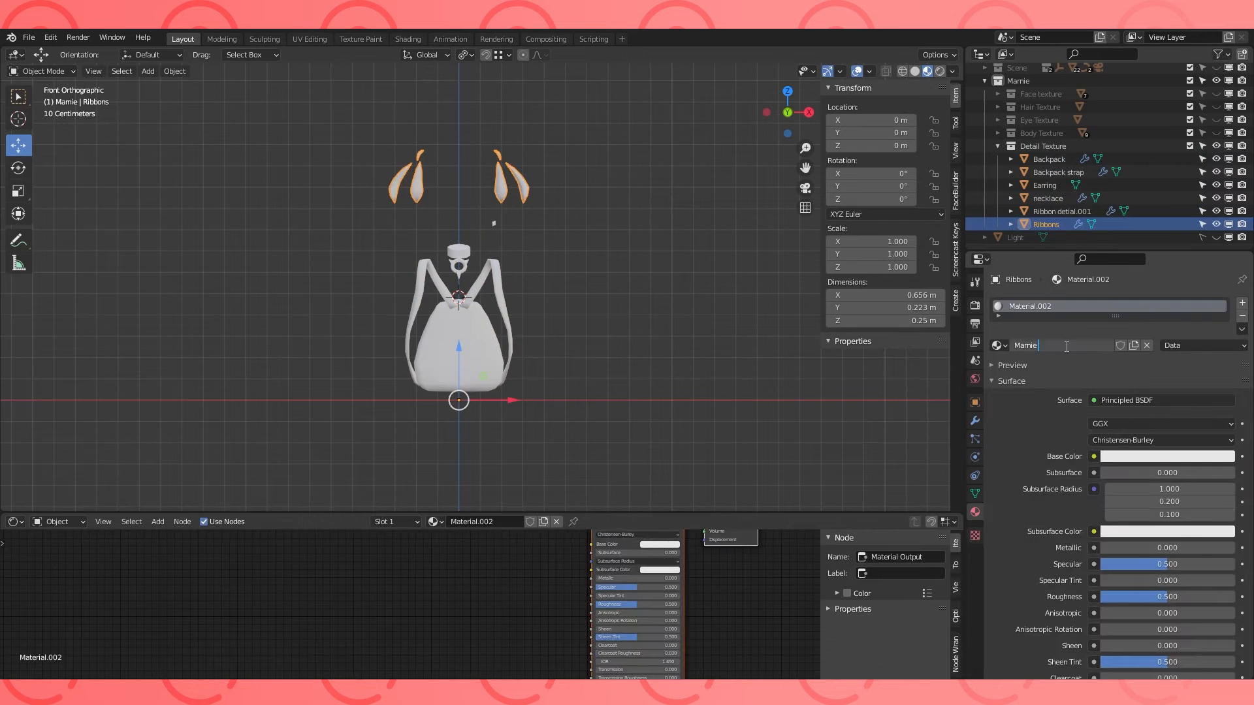
pyautogui.write(' Detial')
pyautogui.press('Return')
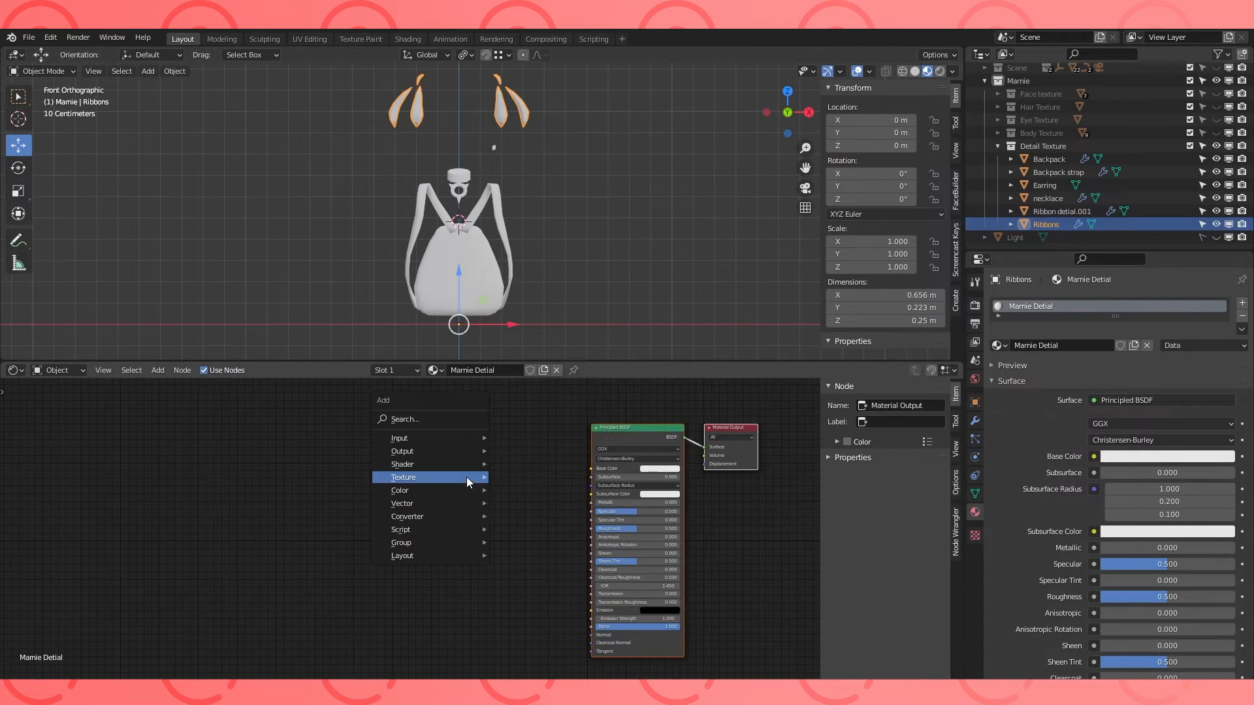
# Add an Image Texture node with the Marnie Detail image and connect its Color to the Ribbons material's Base Color.
pyautogui.click(466, 477)
pyautogui.click(430, 510)
pyautogui.click(456, 550)
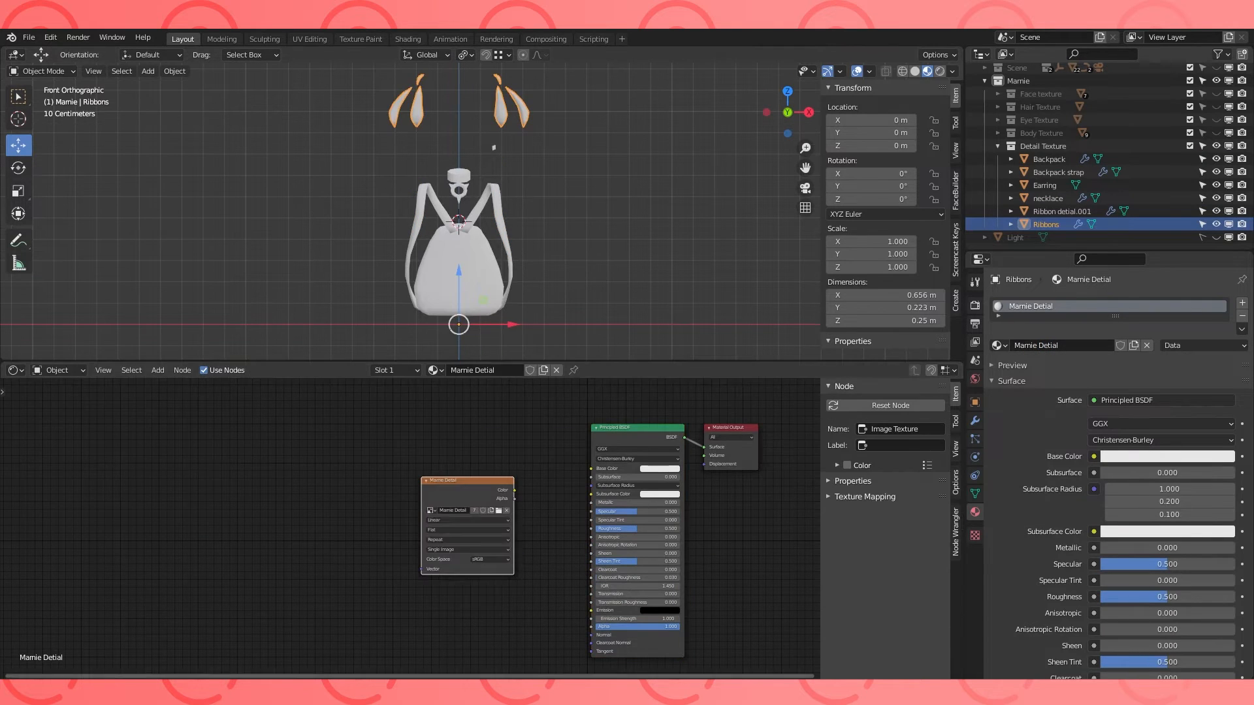
pyautogui.moveTo(456, 555); pyautogui.dragTo(395, 538)
pyautogui.scroll(2, 413, 537)
pyautogui.moveTo(463, 458); pyautogui.dragTo(621, 457)
# Assign the Marnie Detial material to the Backpack, Backpack strap and Earring.
pyautogui.click(1056, 157)
pyautogui.click(1001, 348)
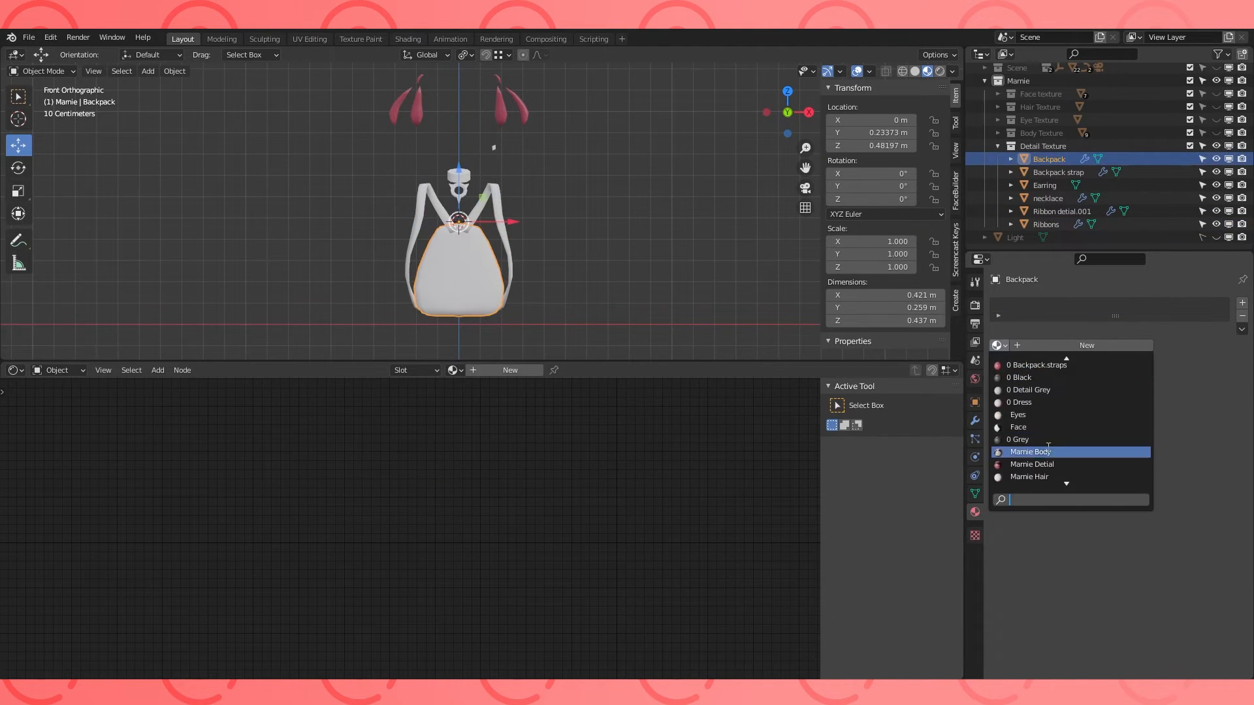
pyautogui.click(1047, 464)
pyautogui.click(1058, 173)
pyautogui.click(1000, 345)
pyautogui.click(1039, 464)
pyautogui.click(1045, 186)
pyautogui.click(1000, 345)
pyautogui.click(1038, 465)
# Assign the Marnie Detial material to the necklace and Ribbon detial.001, and clear the selection.
pyautogui.click(1047, 198)
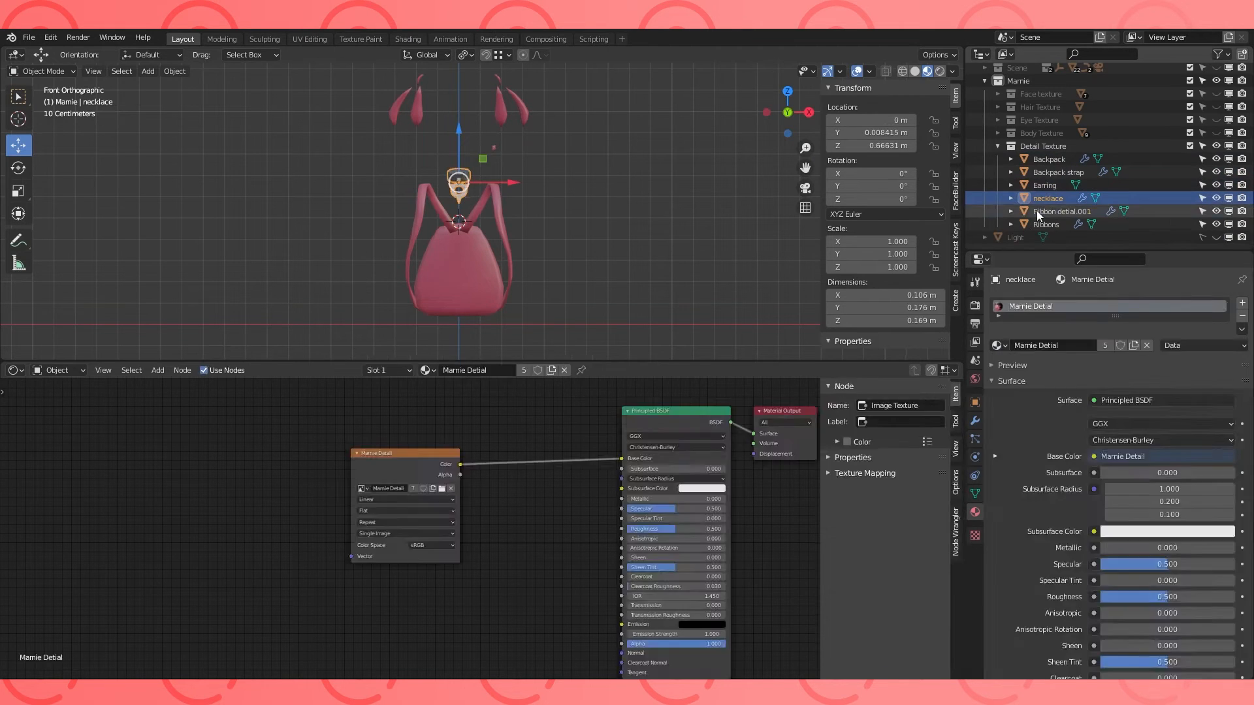
pyautogui.click(1036, 211)
pyautogui.click(1000, 346)
pyautogui.click(1039, 464)
pyautogui.click(1042, 225)
pyautogui.click(614, 227)
# Make the Body, Eye, Hair and Face texture collections visible again.
pyautogui.moveTo(614, 227); pyautogui.dragTo(563, 247, button='middle')
pyautogui.click(1216, 133)
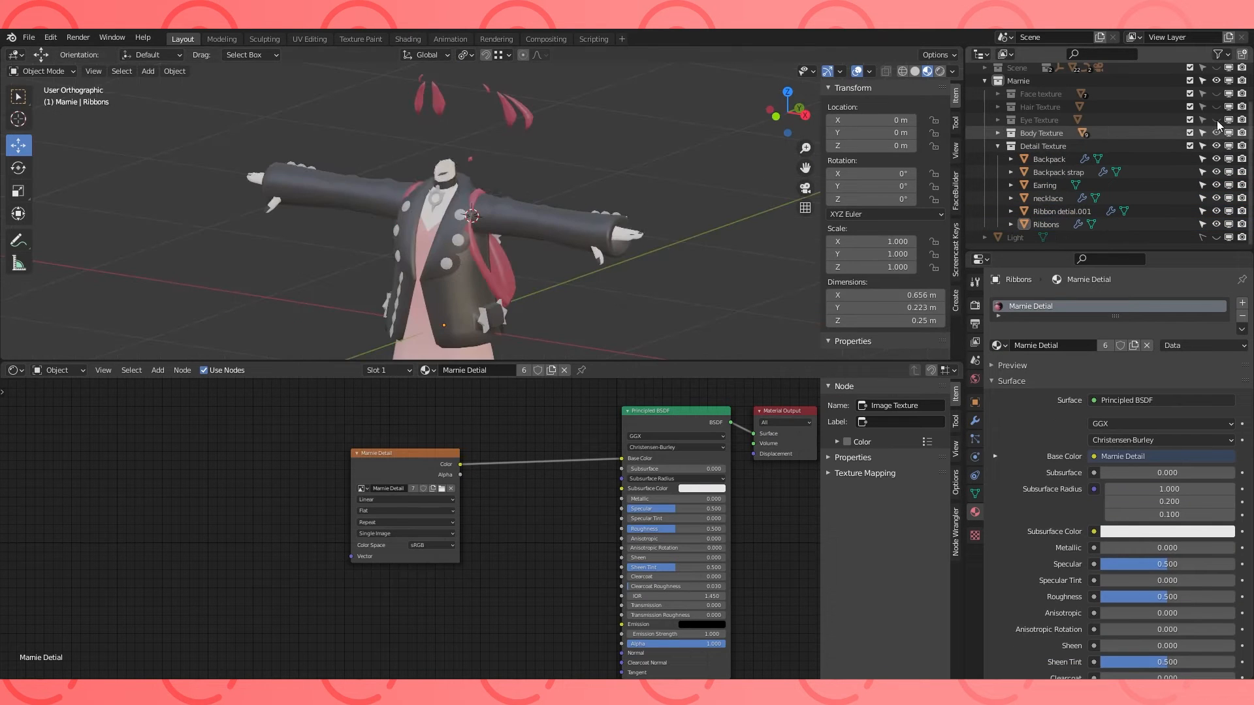
pyautogui.moveTo(1217, 120); pyautogui.dragTo(1216, 93)
pyautogui.moveTo(653, 166); pyautogui.dragTo(695, 234, button='middle')
# Select the hair and disconnect its Marnie Hair 2 image texture from the Base Color.
pyautogui.click(499, 210)
pyautogui.click(691, 215)
pyautogui.click(464, 162)
pyautogui.press('Tab')
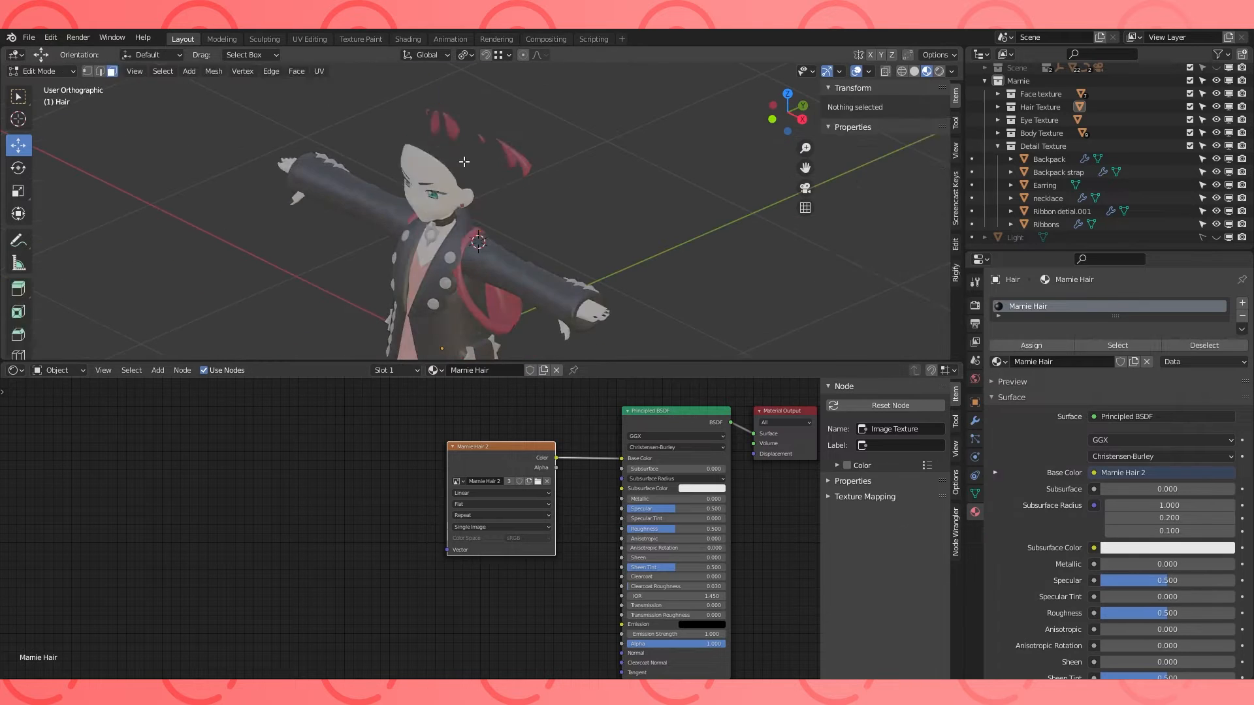
pyautogui.press('Tab')
pyautogui.scroll(2, 409, 531)
pyautogui.click(469, 469)
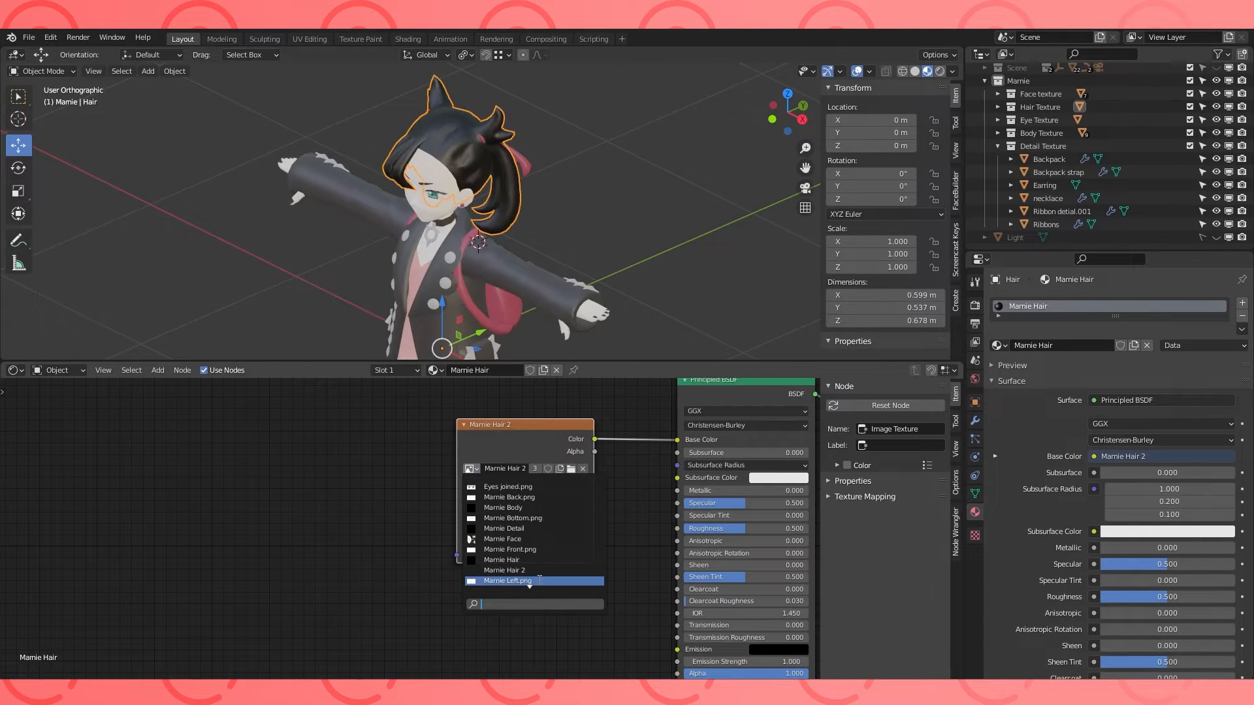
pyautogui.moveTo(584, 447); pyautogui.dragTo(516, 456)
pyautogui.moveTo(670, 440); pyautogui.dragTo(648, 452)
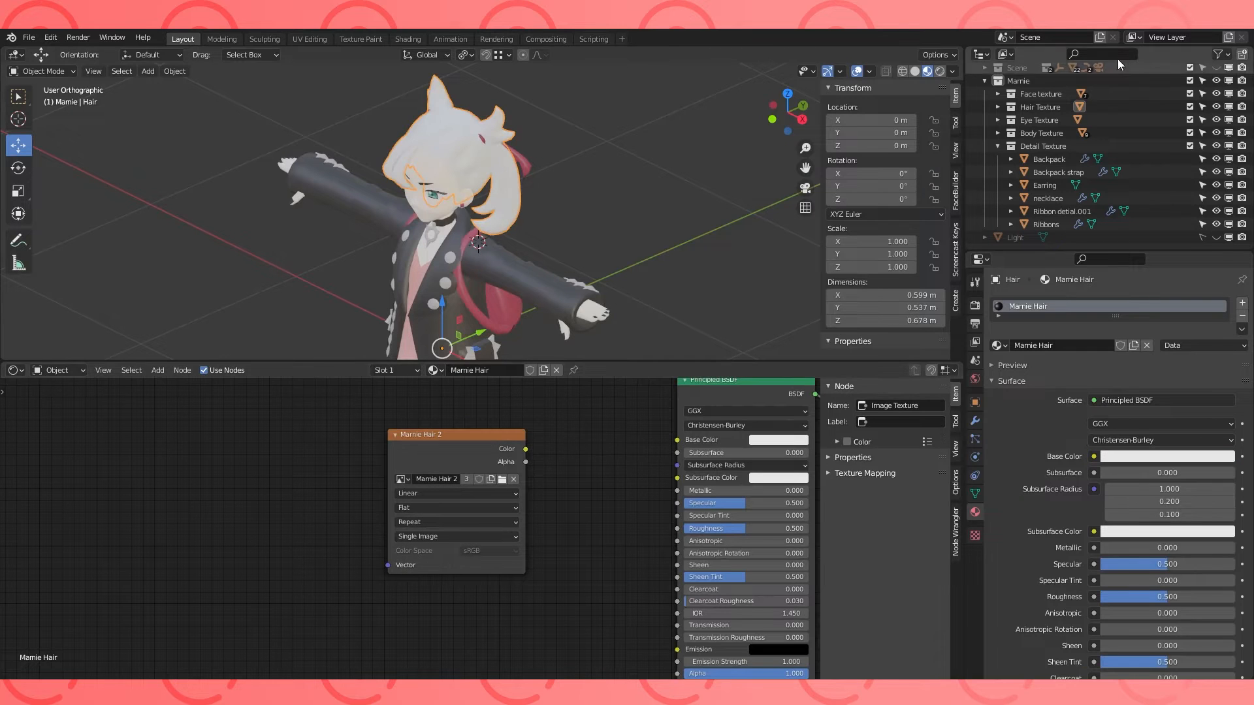
# List the Blender File's images in the Outliner and delete the leftover Marnie Hair image.
pyautogui.click(1006, 54)
pyautogui.click(1033, 112)
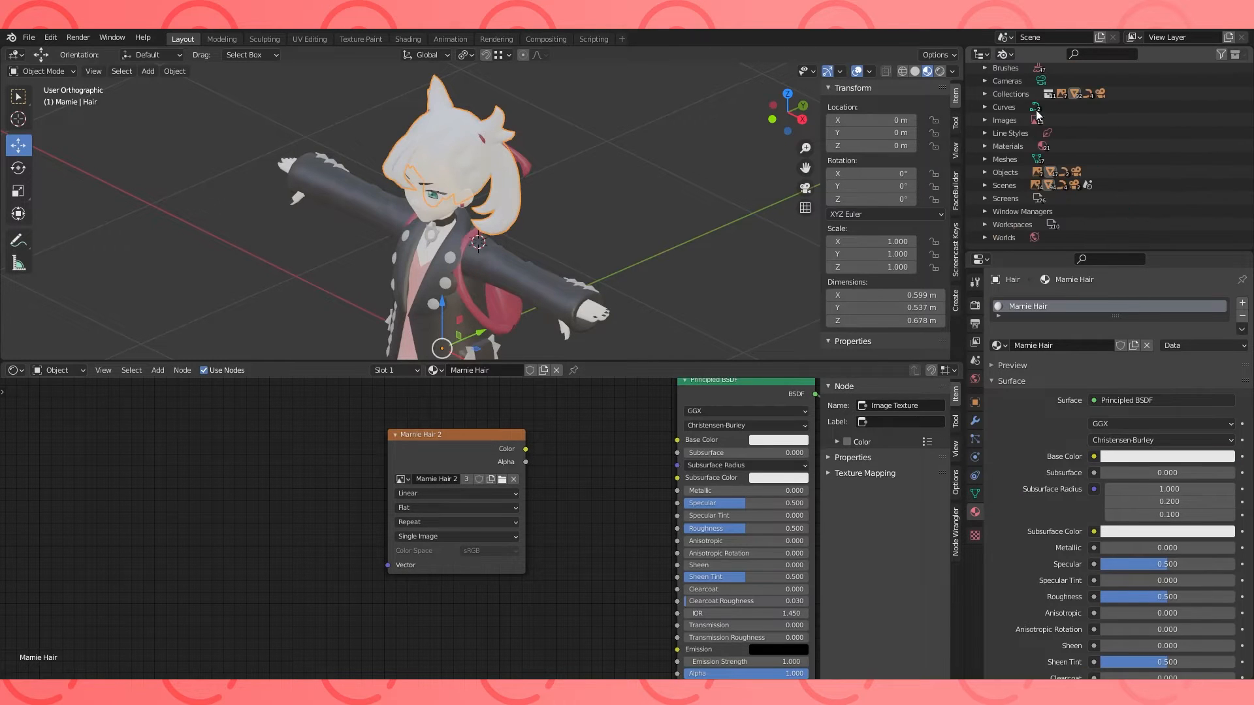
pyautogui.click(985, 120)
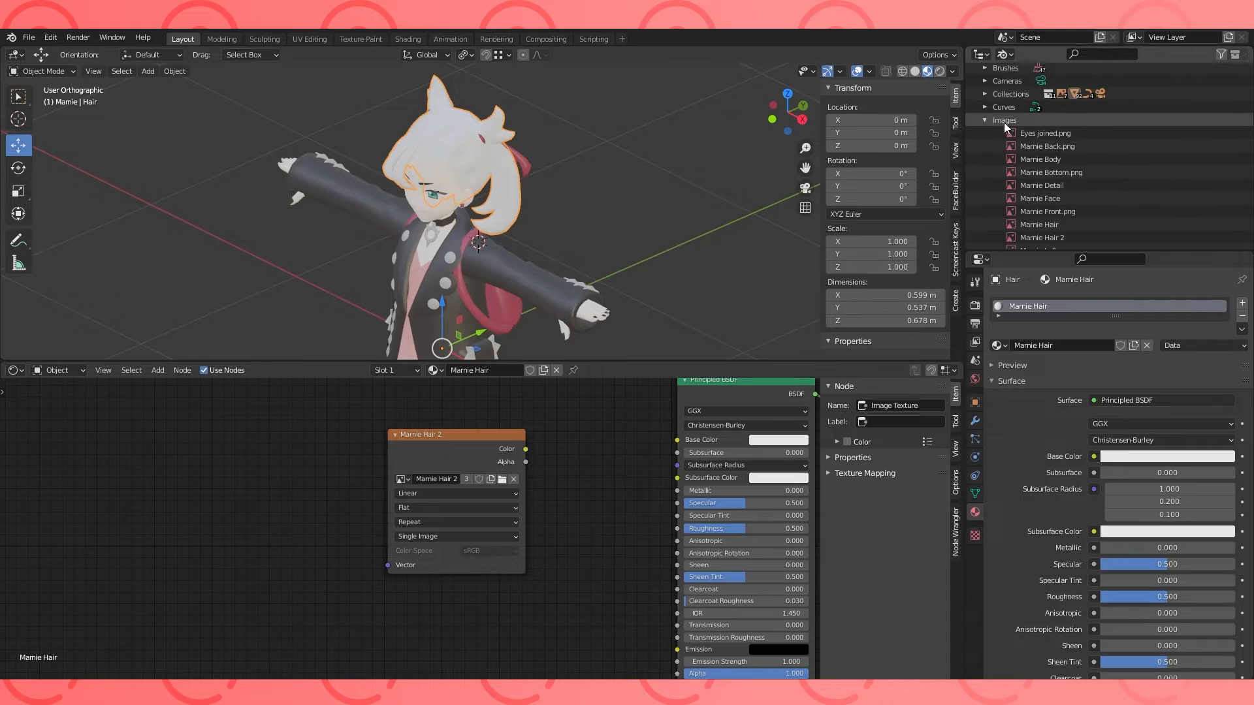
pyautogui.click(1052, 224)
pyautogui.scroll(-2, 1060, 216)
pyautogui.rightClick(1056, 202)
pyautogui.click(1045, 243)
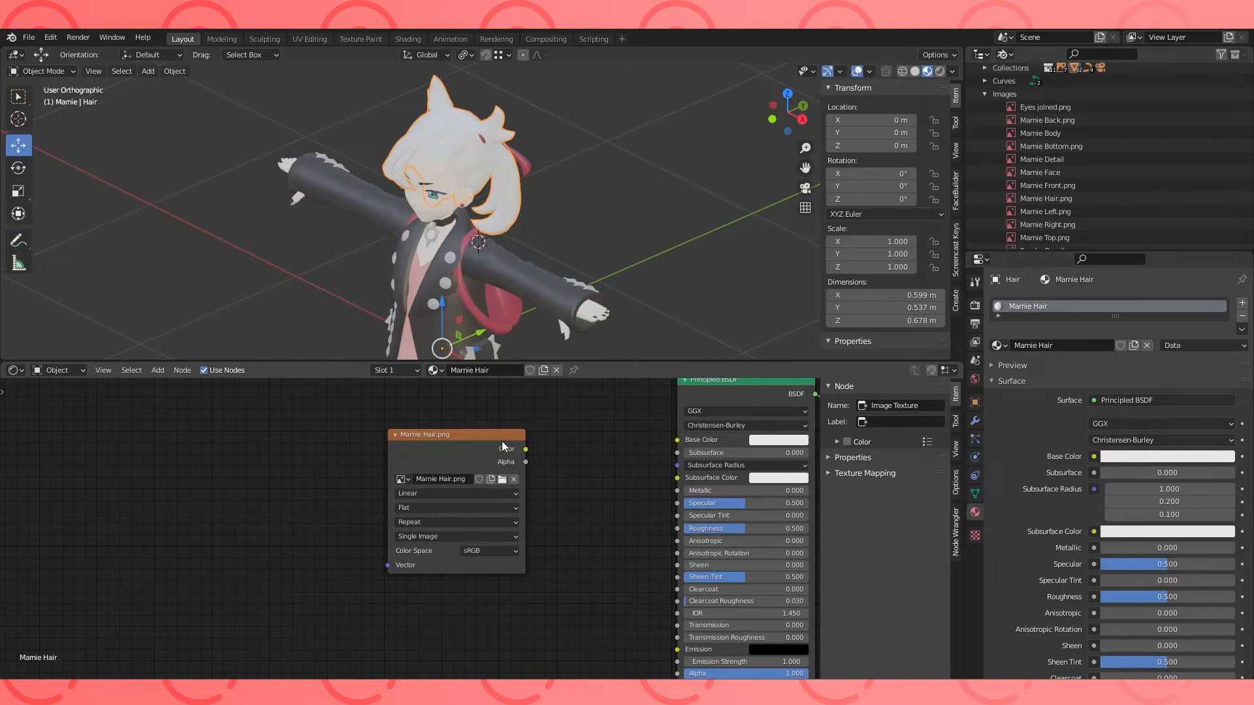
# Connect the Marnie Hair.png texture's Color to the hair's Base Color and return the Outliner to the View Layer display.
pyautogui.moveTo(525, 450); pyautogui.dragTo(683, 444)
pyautogui.moveTo(683, 444); pyautogui.dragTo(680, 442)
pyautogui.click(1011, 53)
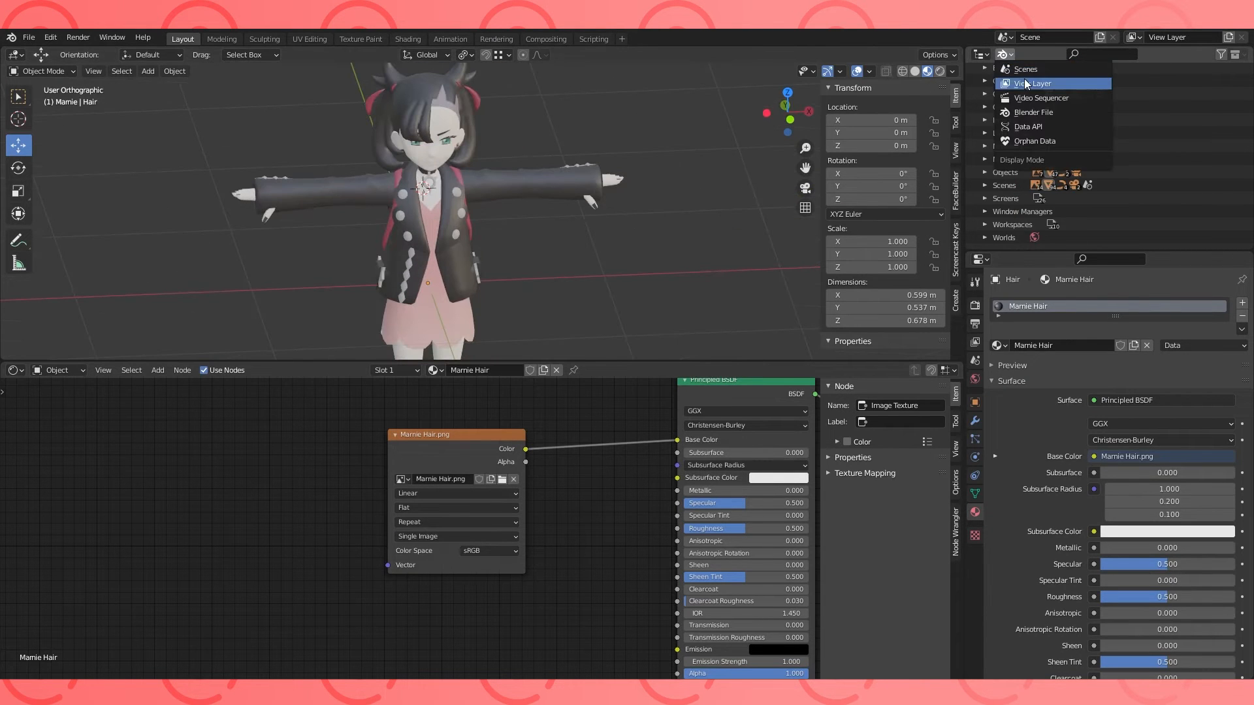
pyautogui.click(1032, 84)
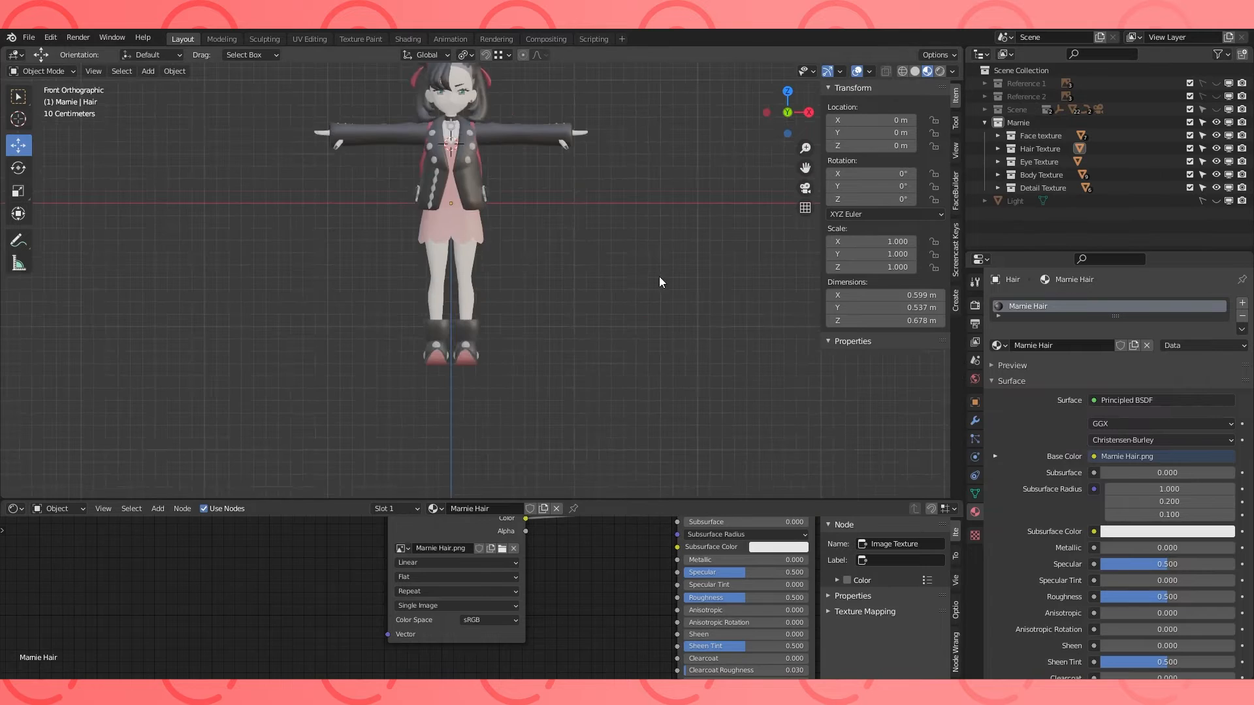
# Select the head and show the Marnie Face image with its UV layout in the lower editor.
pyautogui.scroll(2, 346, 132)
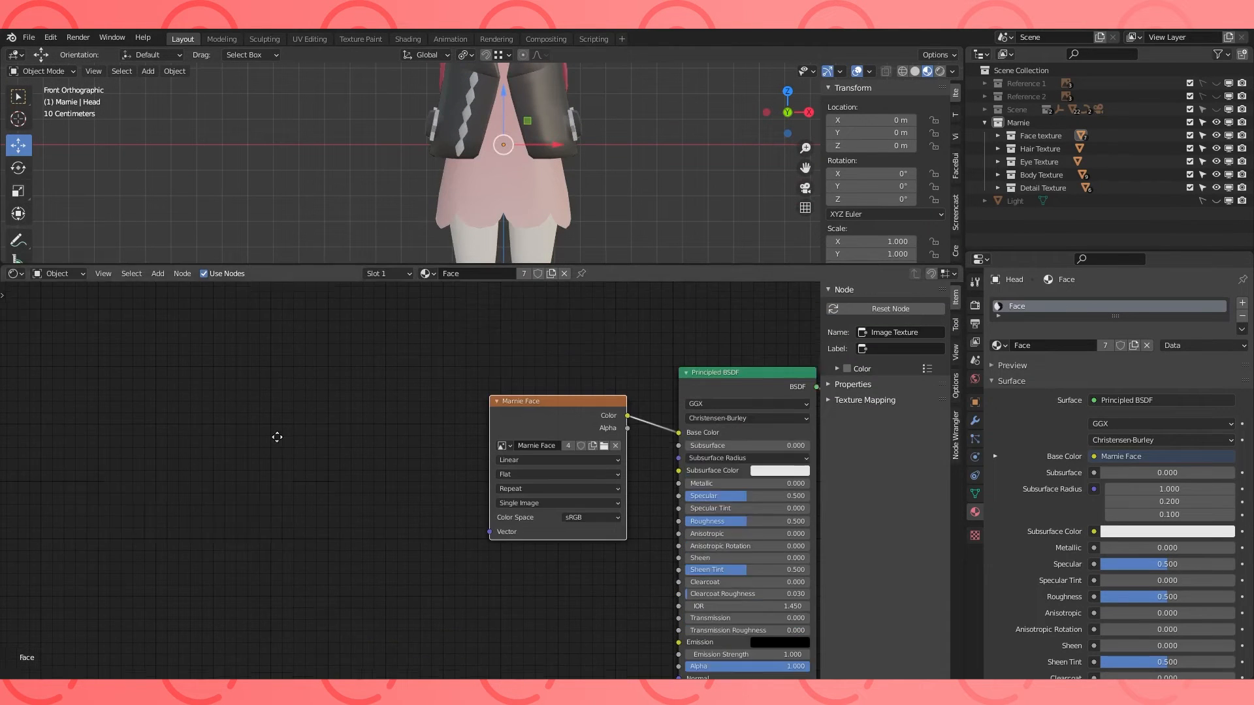
pyautogui.click(14, 274)
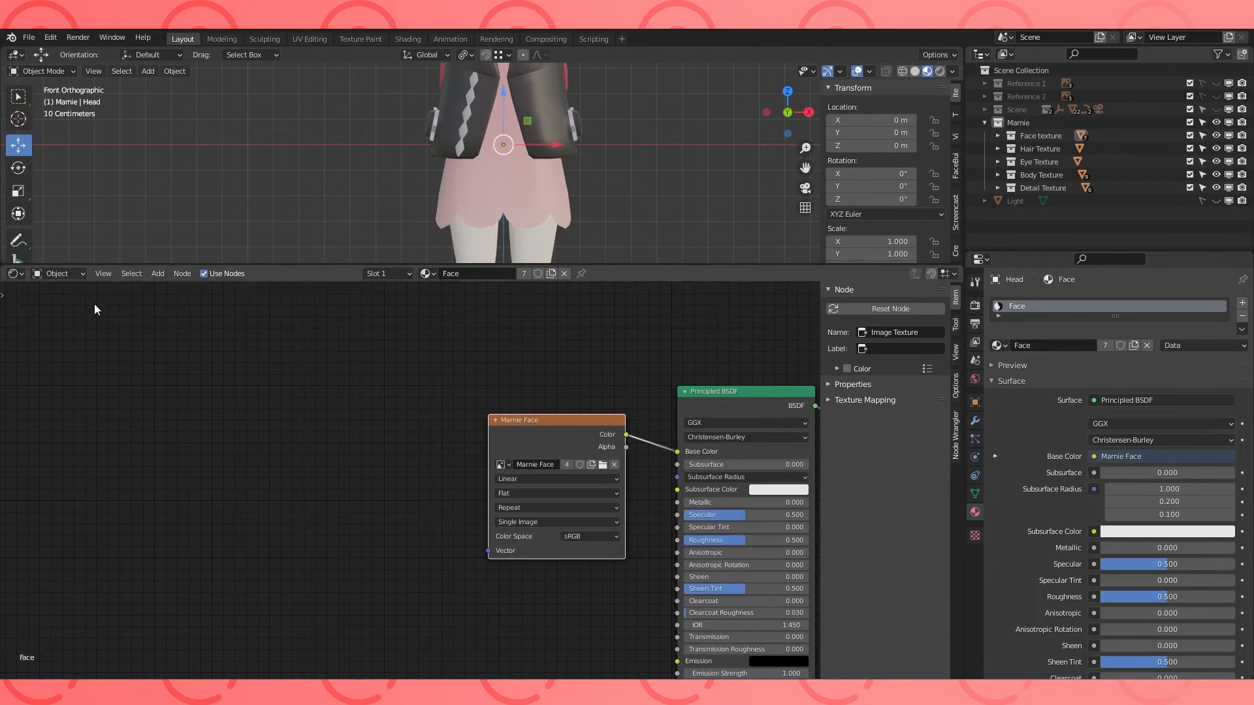
pyautogui.click(75, 318)
pyautogui.moveTo(523, 170); pyautogui.dragTo(554, 194, button='middle')
pyautogui.press('Tab')
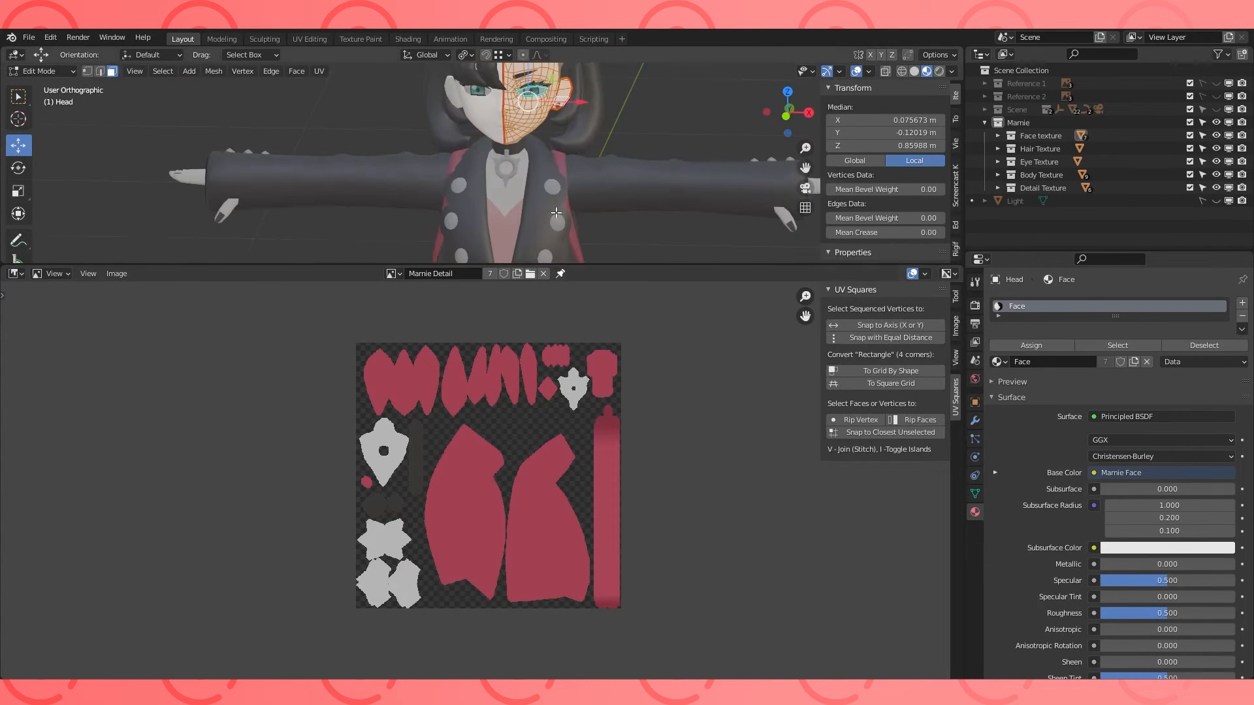
pyautogui.click(395, 273)
pyautogui.click(477, 354)
pyautogui.scroll(-1, 498, 375)
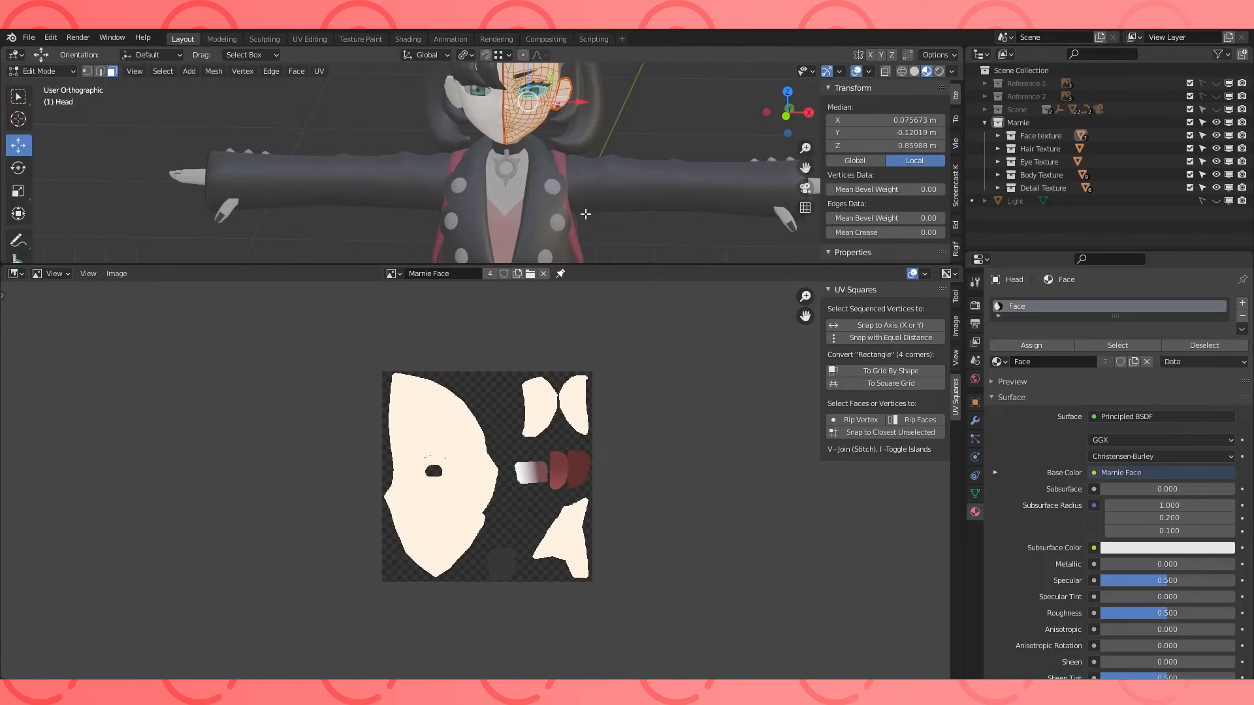
# Put the head into Texture Paint mode and display the active brush settings.
pyautogui.scroll(5, 552, 160)
pyautogui.press('Tab')
pyautogui.scroll(2, 552, 159)
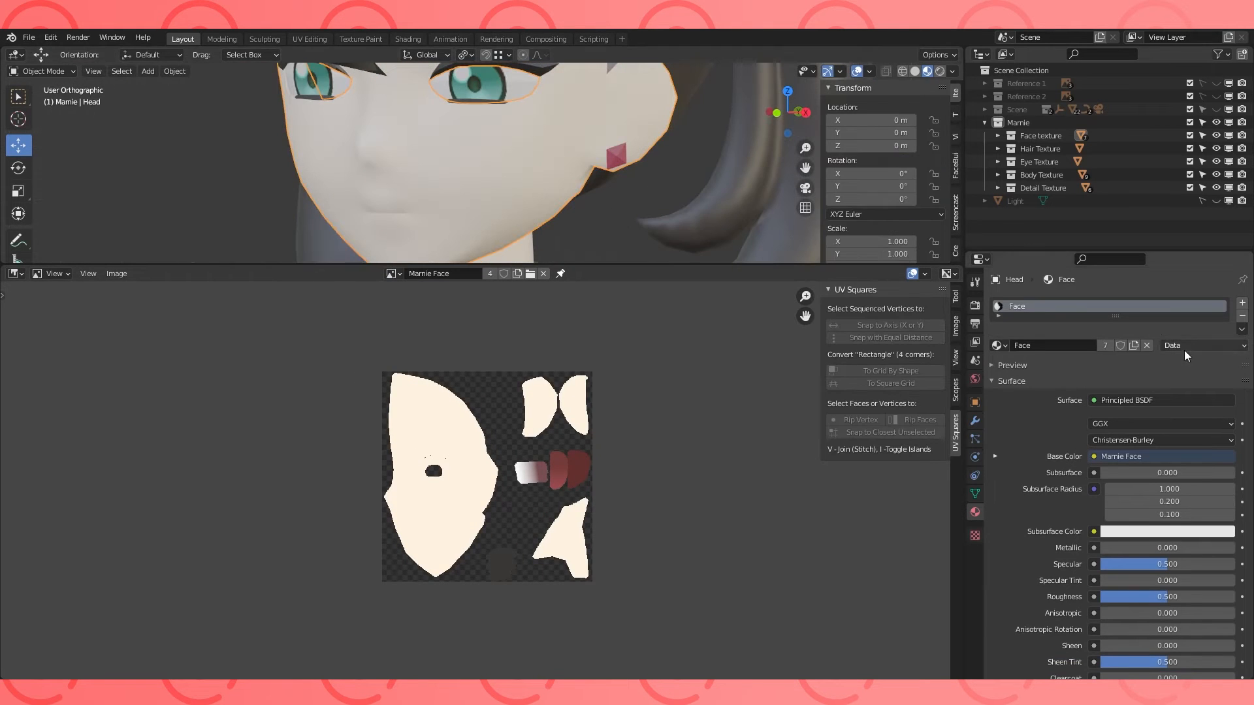
pyautogui.click(66, 74)
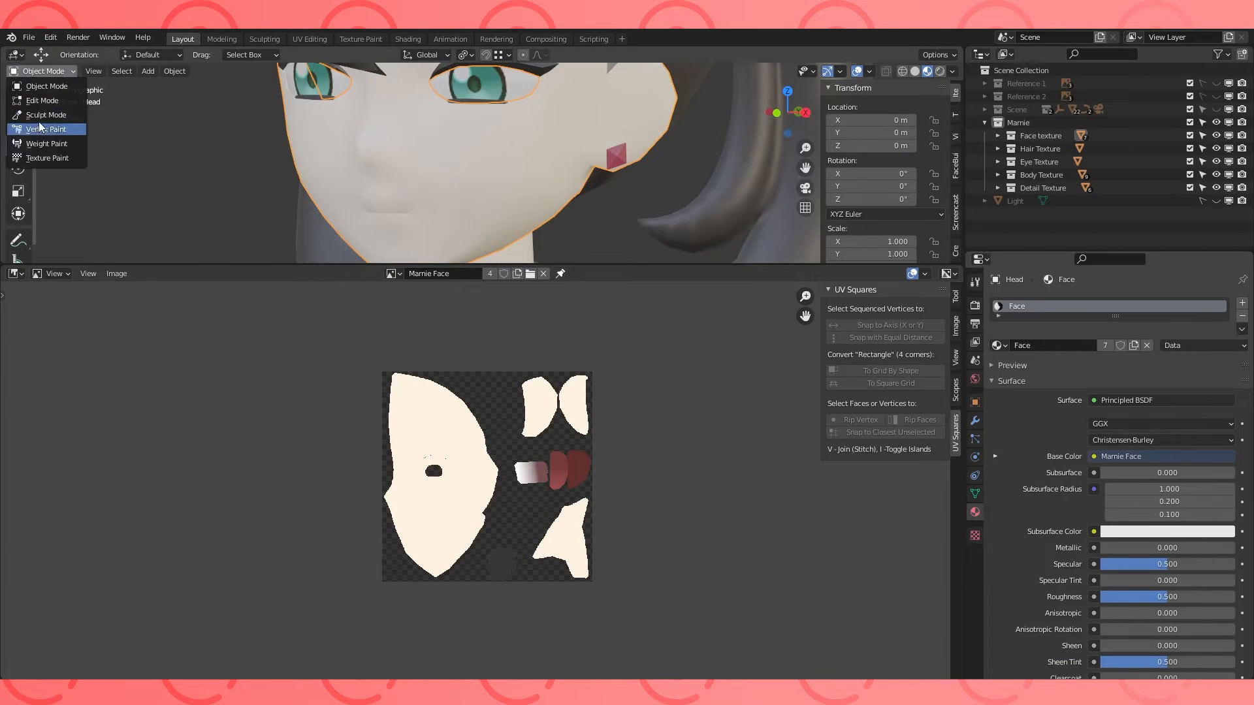
pyautogui.click(45, 157)
pyautogui.click(976, 282)
# Set the TexDraw brush color to FEE5D1 for the cheek blush.
pyautogui.scroll(-5, 1116, 422)
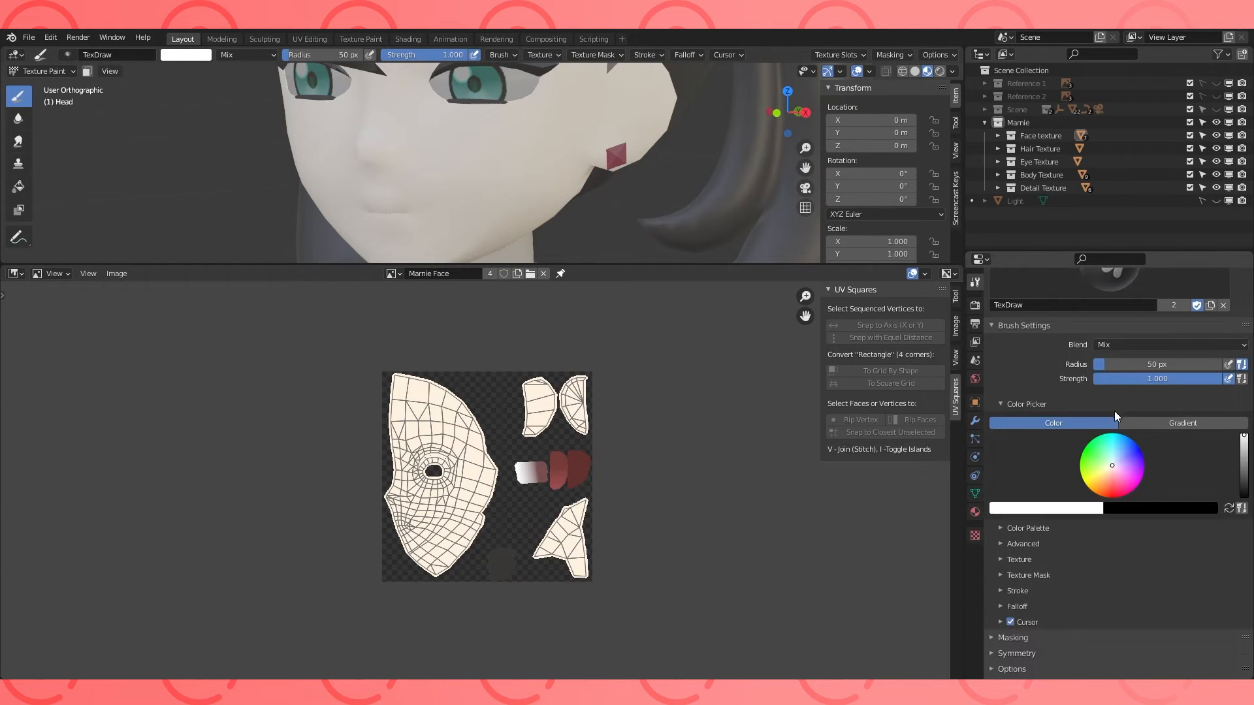
pyautogui.click(1000, 606)
pyautogui.scroll(-3, 1078, 595)
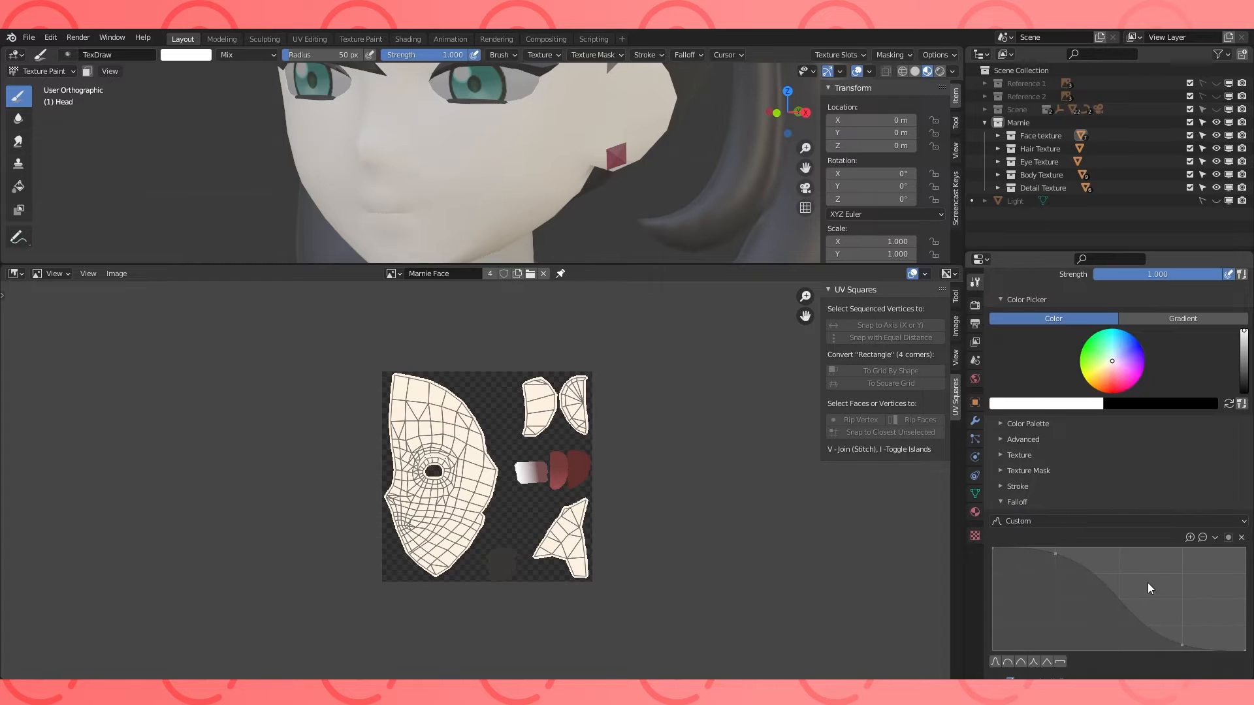
pyautogui.click(999, 502)
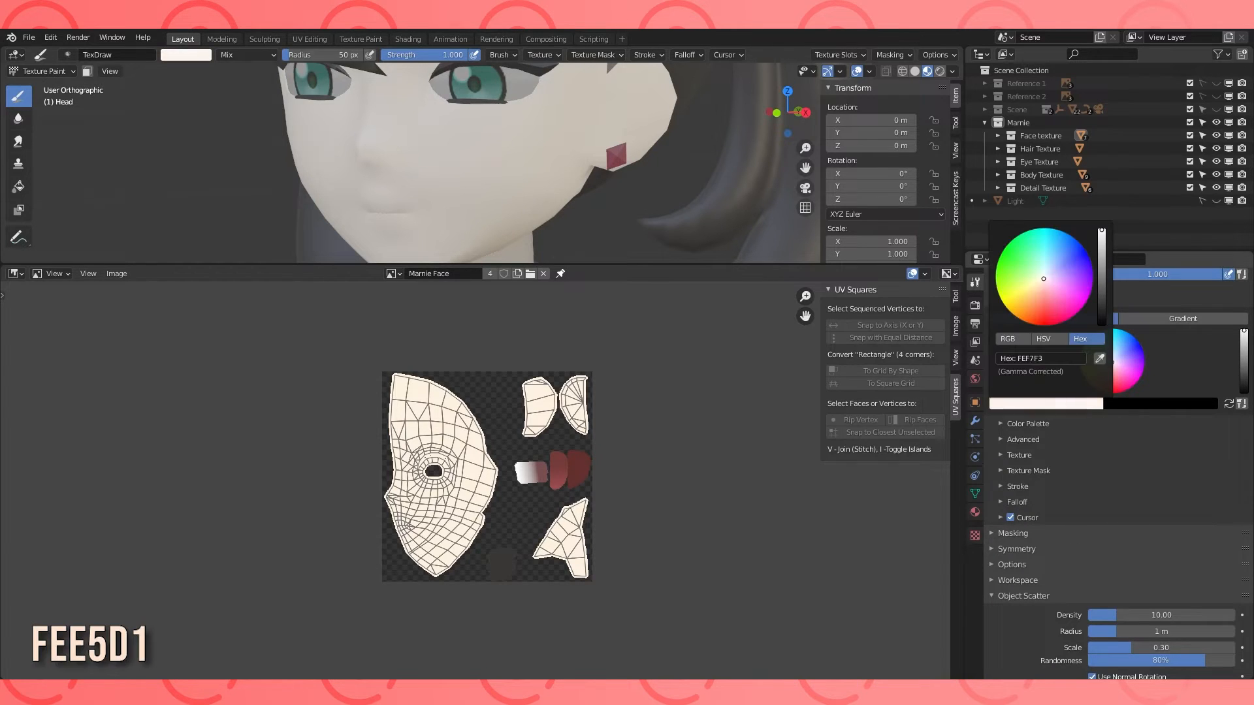
pyautogui.moveTo(1045, 278); pyautogui.dragTo(1039, 283)
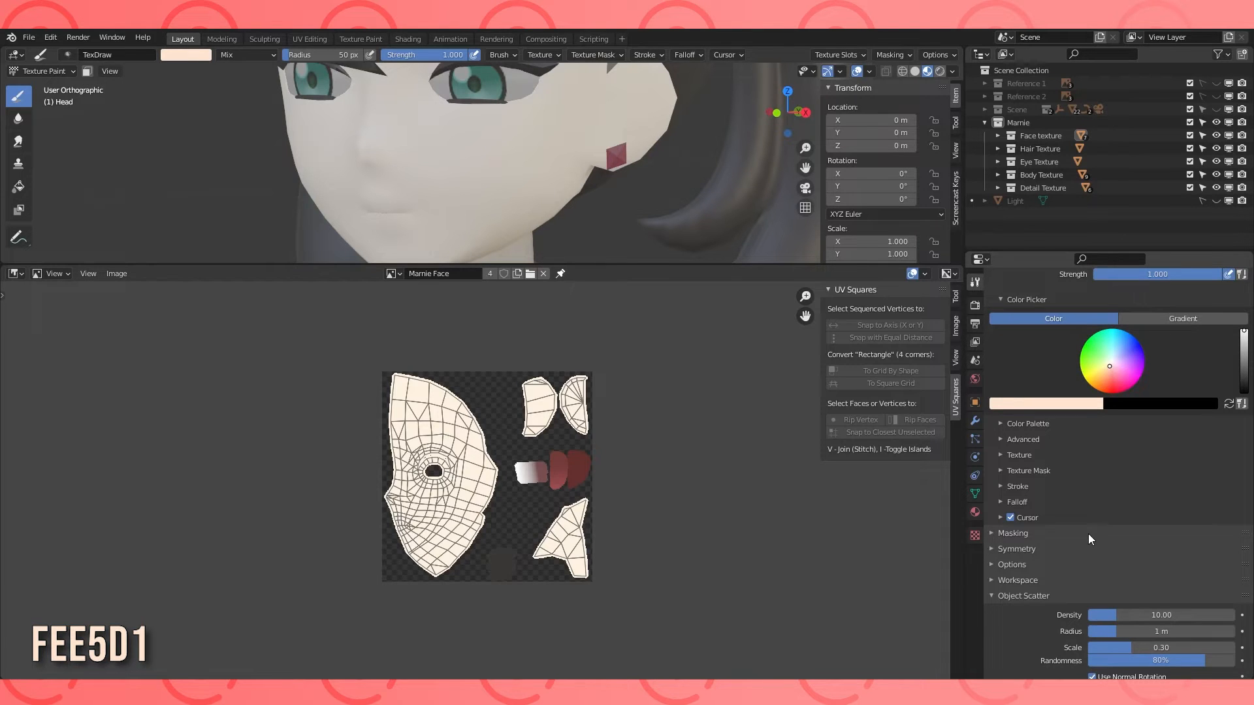
# Set the image editor to Paint mode and paint blush on the cheek below the eye with a 28 px brush.
pyautogui.scroll(3, 487, 487)
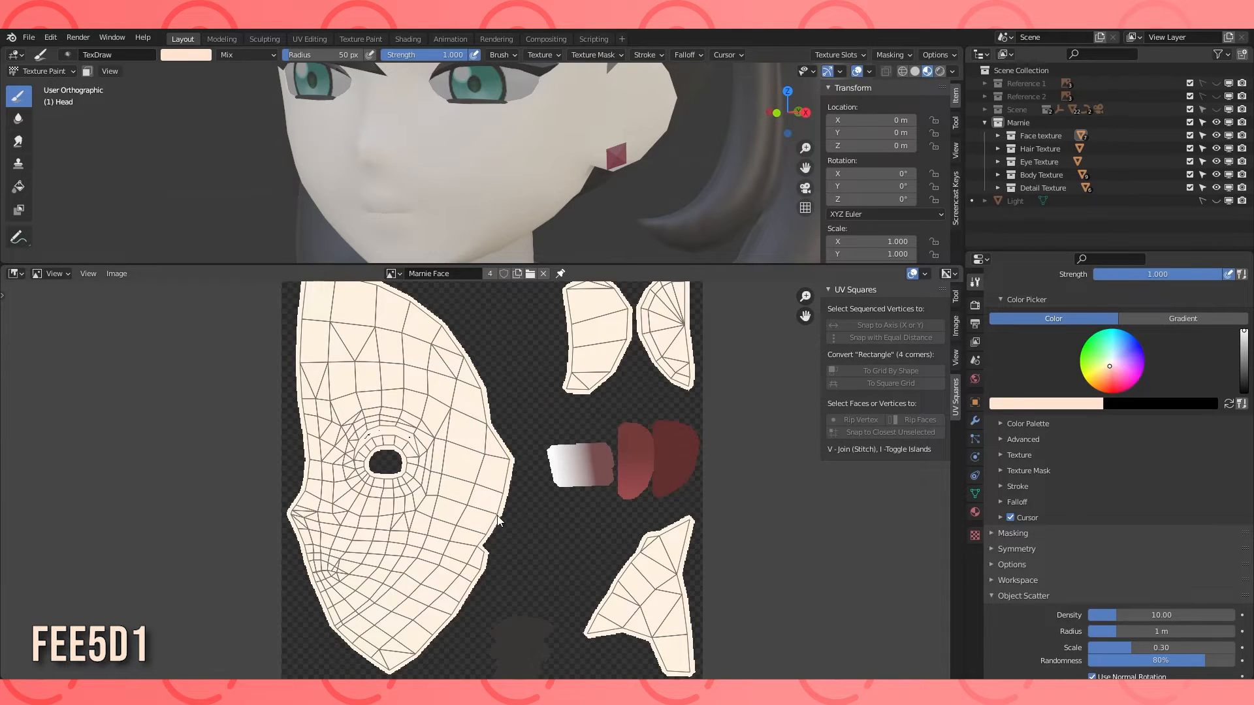
pyautogui.click(60, 273)
pyautogui.click(68, 319)
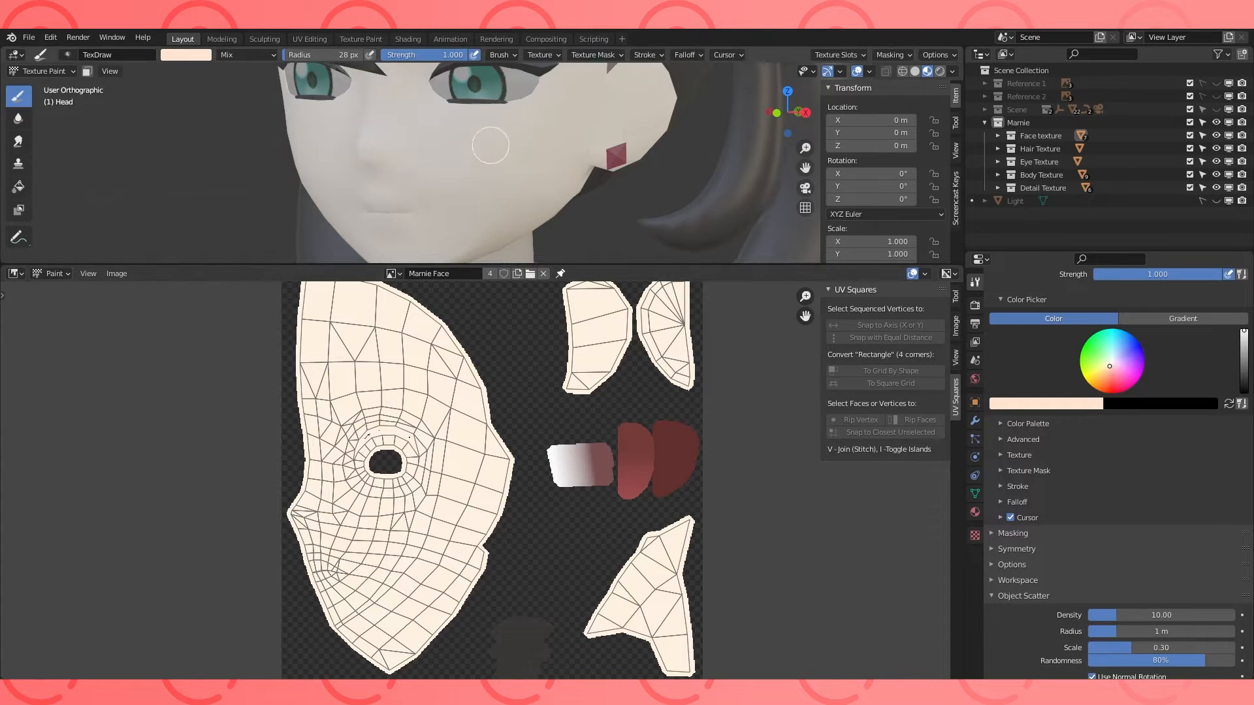
pyautogui.moveTo(490, 140); pyautogui.dragTo(565, 146, button='middle')
pyautogui.moveTo(563, 151)
pyautogui.mouseDown()
pyautogui.moveTo(588, 142)
pyautogui.moveTo(586, 184)
pyautogui.mouseUp()
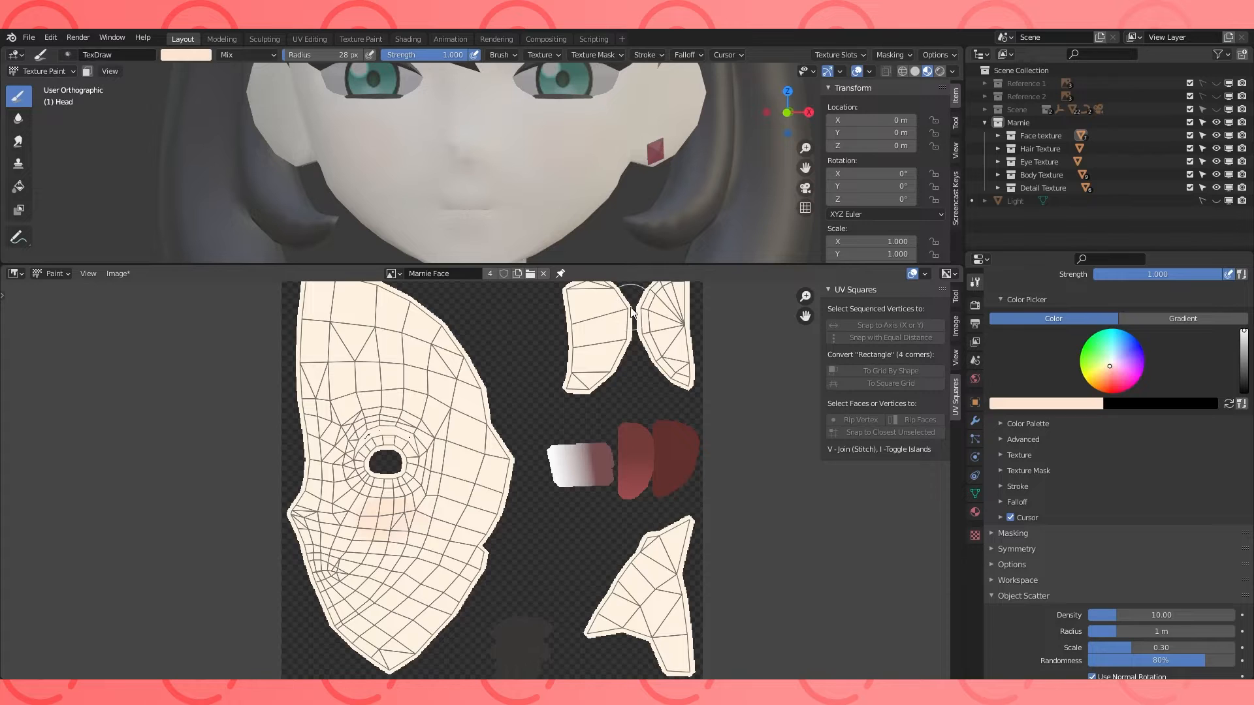
pyautogui.scroll(2, 275, 496)
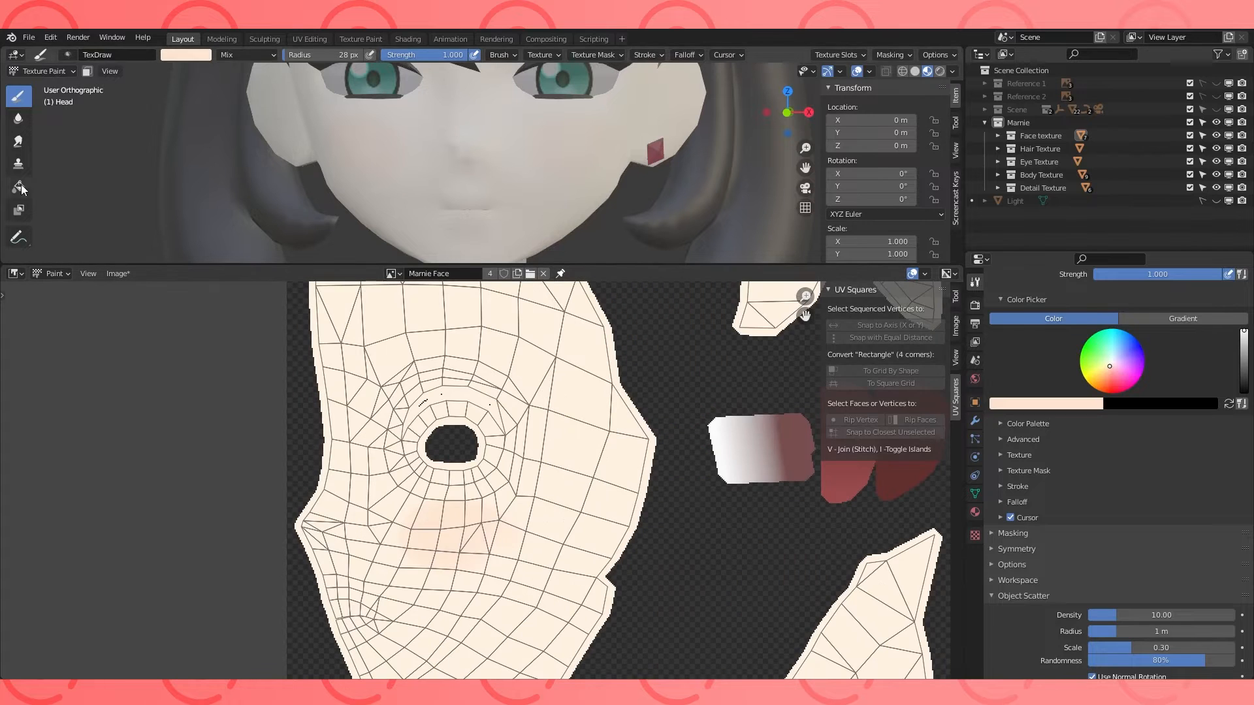
# Soften the edges of the cheek blush and display the Tool settings in the image editor's sidebar.
pyautogui.click(19, 118)
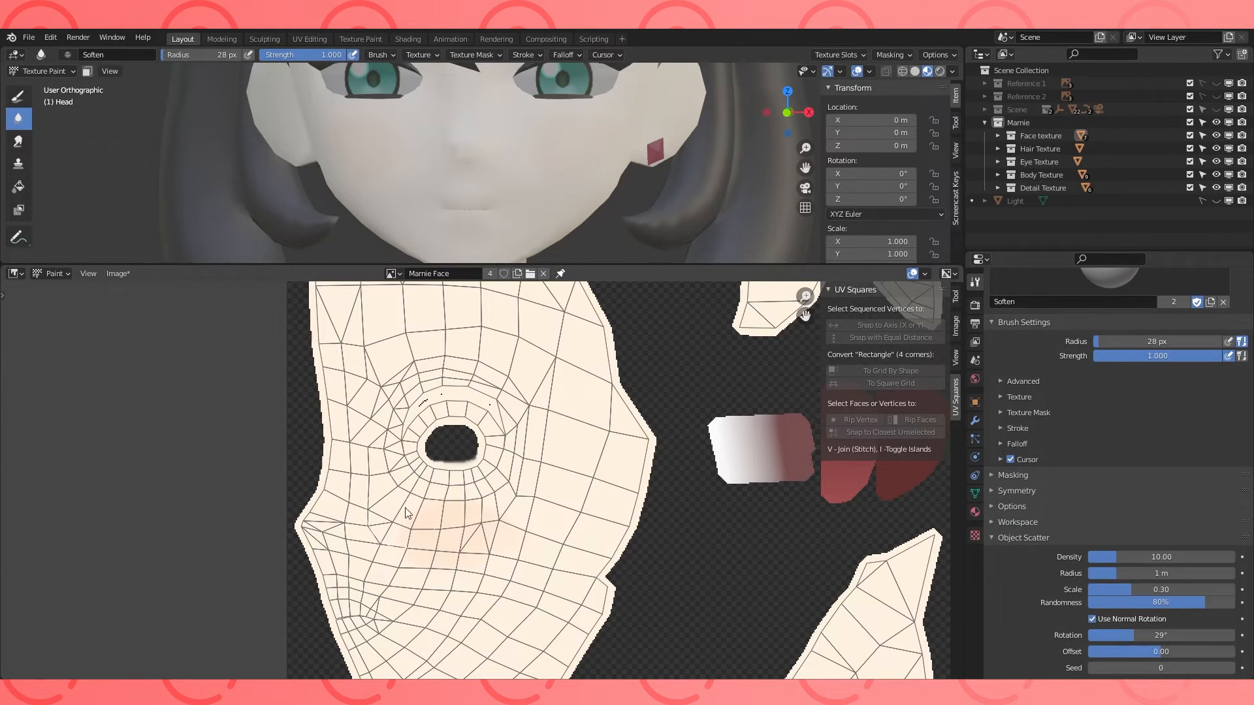
pyautogui.moveTo(485, 195); pyautogui.dragTo(507, 195, button='middle')
pyautogui.scroll(2, 483, 480)
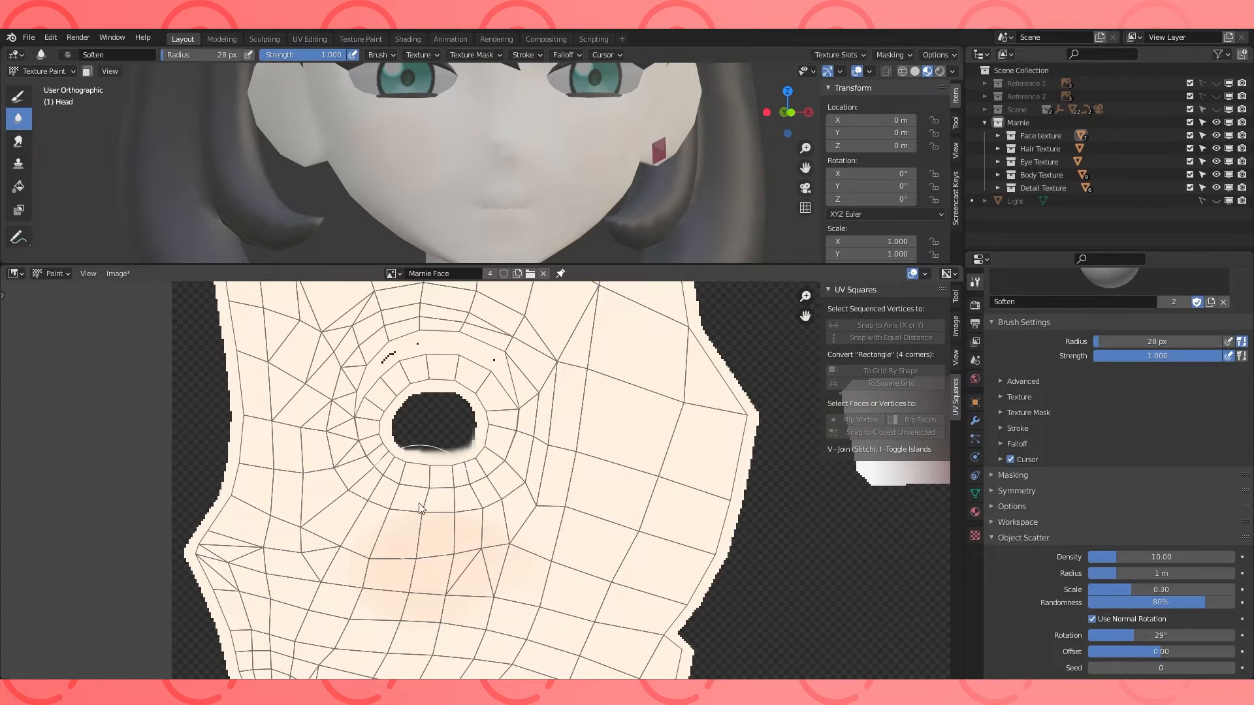
pyautogui.scroll(8, 1110, 457)
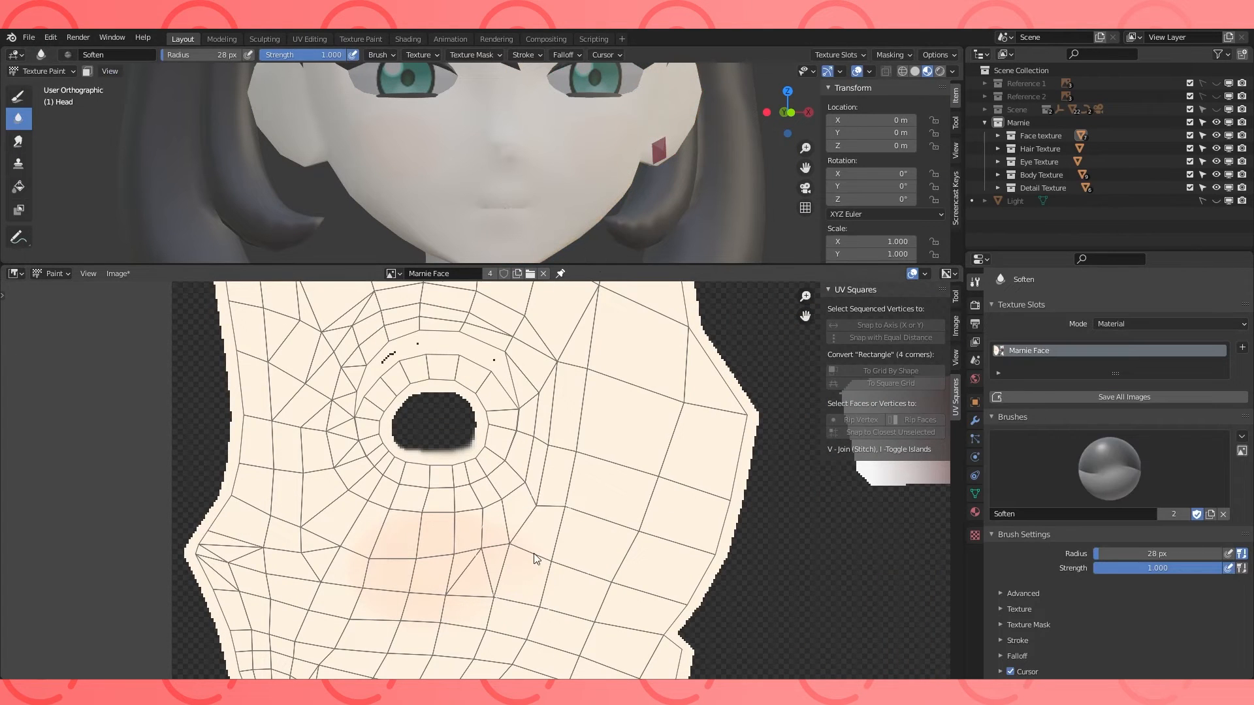
pyautogui.scroll(-1, 538, 566)
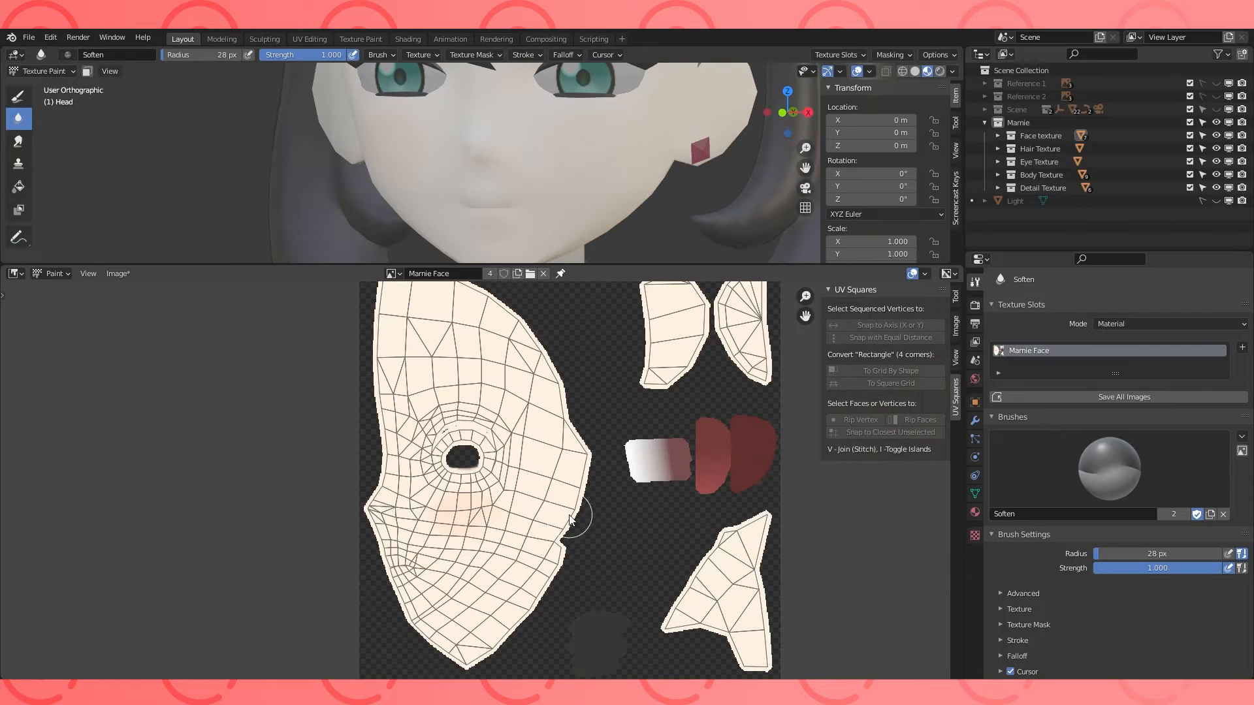
pyautogui.click(955, 297)
pyautogui.click(858, 306)
# Return to the TexDraw brush and set its color to B76954 for the mouth.
pyautogui.scroll(3, 521, 255)
pyautogui.moveTo(521, 251)
pyautogui.mouseDown(button='middle')
pyautogui.moveTo(554, 213)
pyautogui.moveTo(544, 244)
pyautogui.mouseUp(button='middle')
pyautogui.scroll(-1, 1110, 474)
pyautogui.scroll(1, 1111, 474)
pyautogui.scroll(-2, 1137, 549)
pyautogui.scroll(2, 1136, 548)
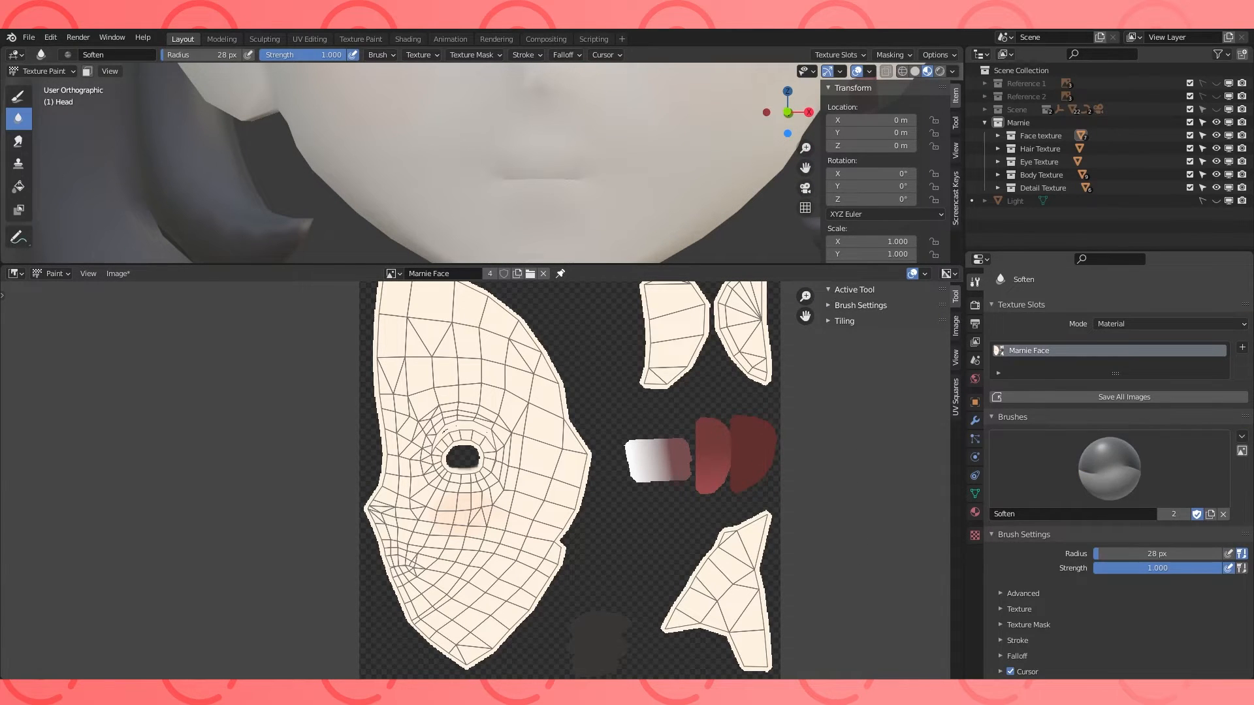
pyautogui.click(18, 96)
pyautogui.scroll(-2, 1223, 579)
pyautogui.scroll(-5, 1223, 579)
pyautogui.click(1053, 534)
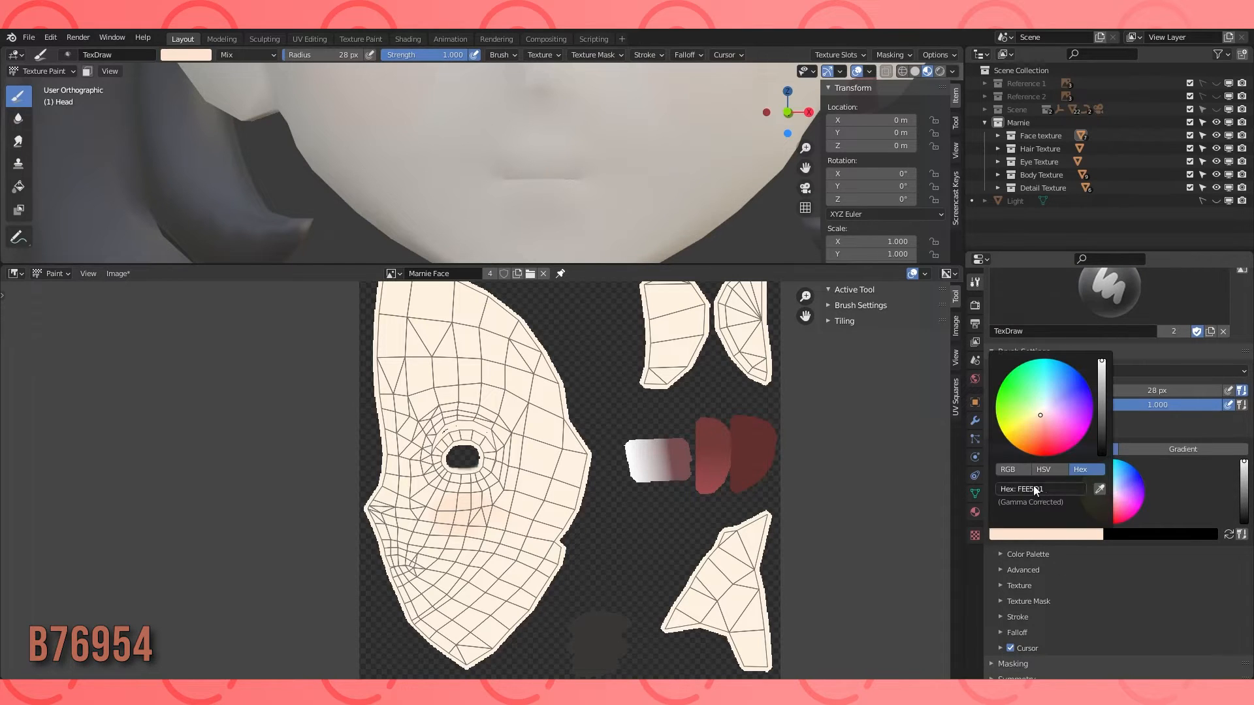
pyautogui.write('B76954')
pyautogui.press('Return')
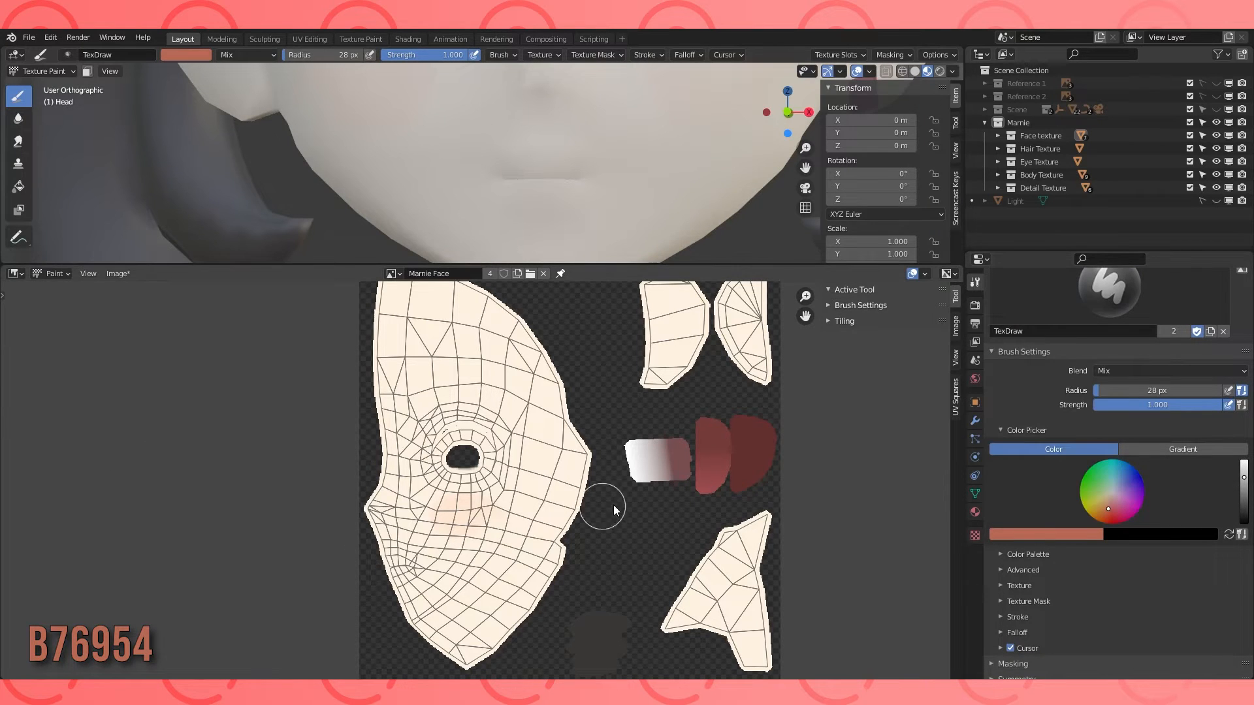
# Reduce the brush radius to a few pixels and paint a line along the mouth crease on the head.
pyautogui.press('[')
pyautogui.scroll(2, 574, 177)
pyautogui.scroll(2, 607, 194)
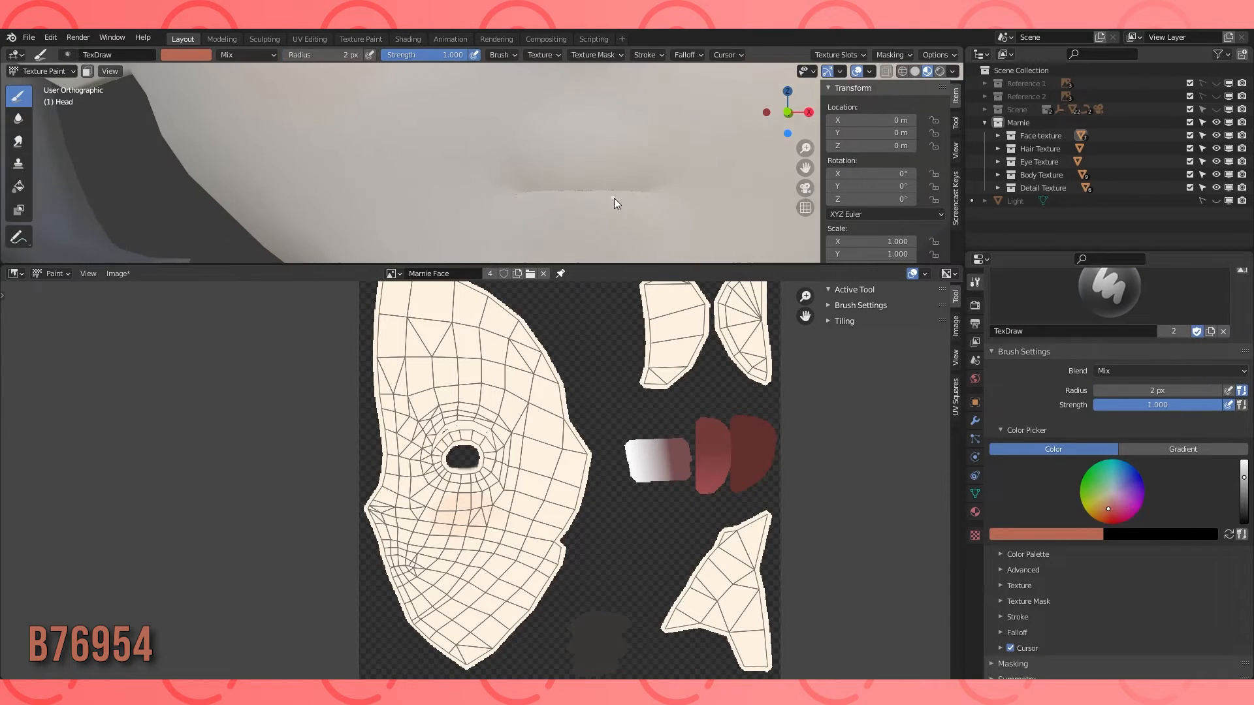
pyautogui.scroll(2, 653, 194)
pyautogui.keyDown('shift'); pyautogui.moveTo(678, 202); pyautogui.dragTo(523, 201, button='middle'); pyautogui.keyUp('shift')
pyautogui.moveTo(469, 203); pyautogui.dragTo(539, 200)
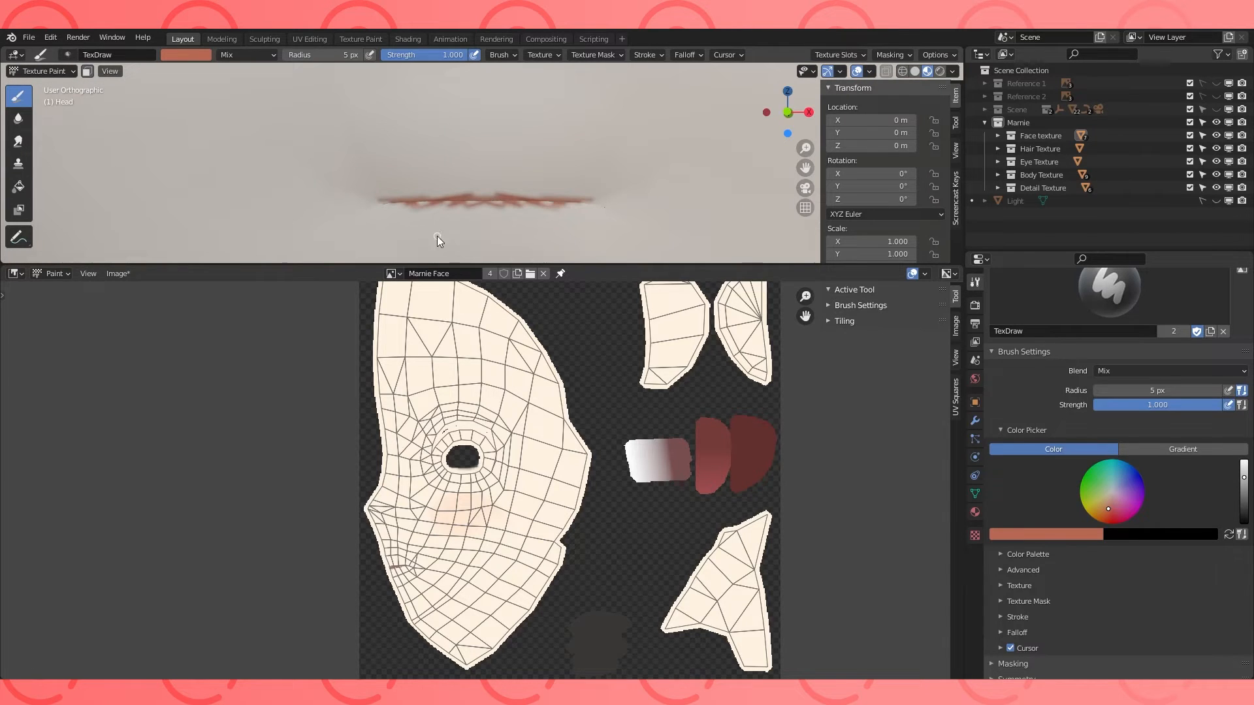
# Fill the gaps in the mouth line on the Marnie Face image with a 3 px brush and soften it.
pyautogui.scroll(6, 562, 471)
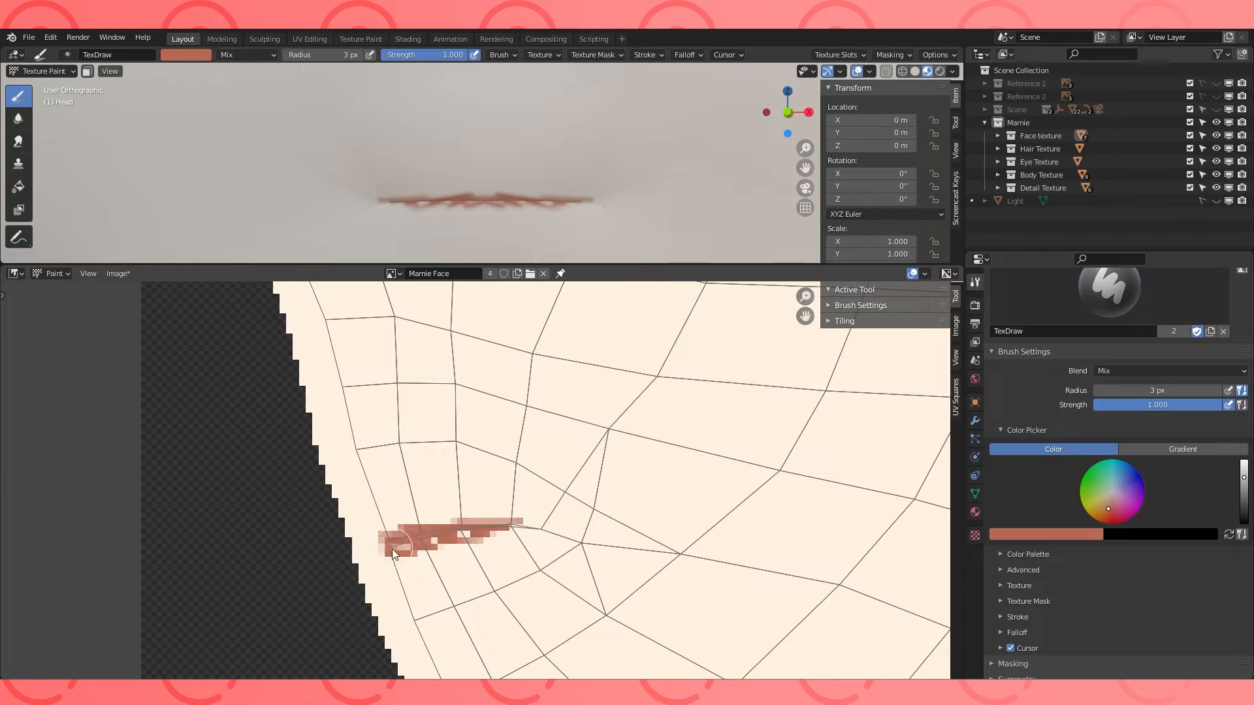
pyautogui.moveTo(392, 548); pyautogui.dragTo(516, 531)
pyautogui.click(18, 118)
pyautogui.moveTo(404, 516)
pyautogui.mouseDown()
pyautogui.moveTo(439, 548)
pyautogui.moveTo(492, 524)
pyautogui.mouseUp()
pyautogui.click(18, 98)
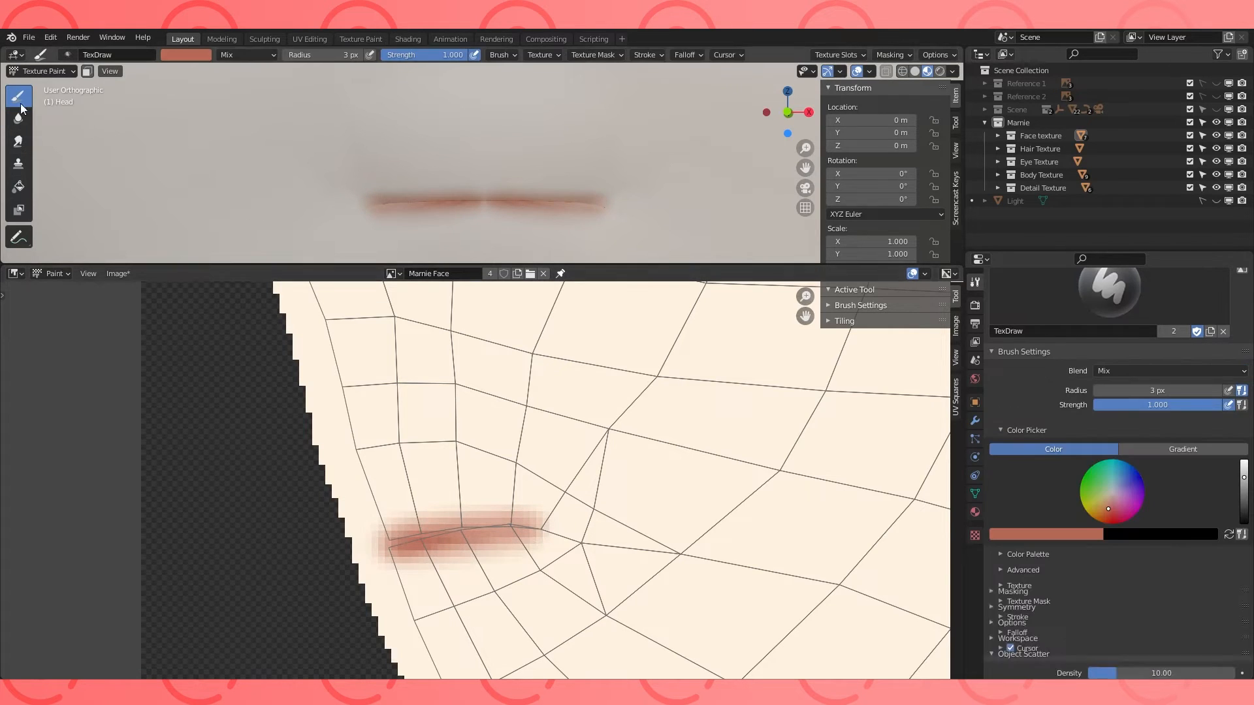
pyautogui.click(19, 118)
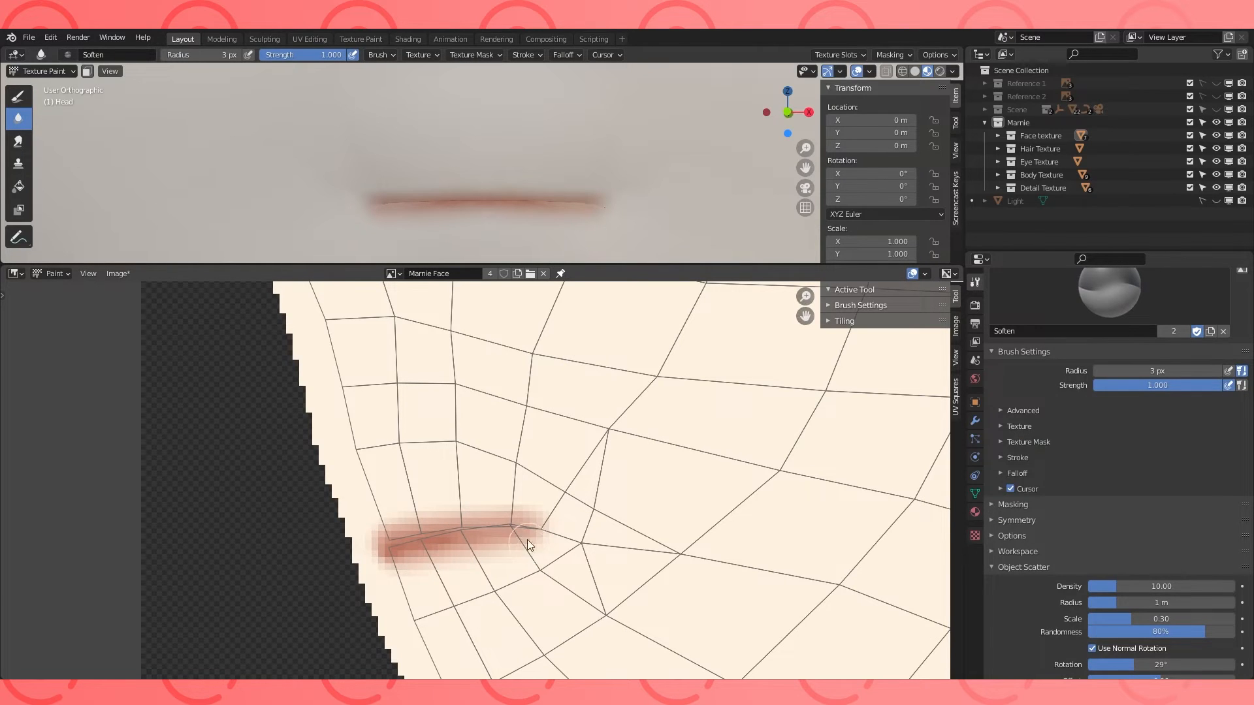
# Sample the cheek blush color FEE8D4 from the face texture for the TexDraw brush.
pyautogui.scroll(-11, 521, 153)
pyautogui.moveTo(522, 153); pyautogui.dragTo(563, 159, button='middle')
pyautogui.scroll(-3, 543, 392)
pyautogui.moveTo(578, 356); pyautogui.dragTo(500, 437, button='middle')
pyautogui.scroll(-2, 500, 437)
pyautogui.moveTo(616, 437); pyautogui.dragTo(581, 487, button='middle')
pyautogui.scroll(4, 1087, 464)
pyautogui.click(18, 97)
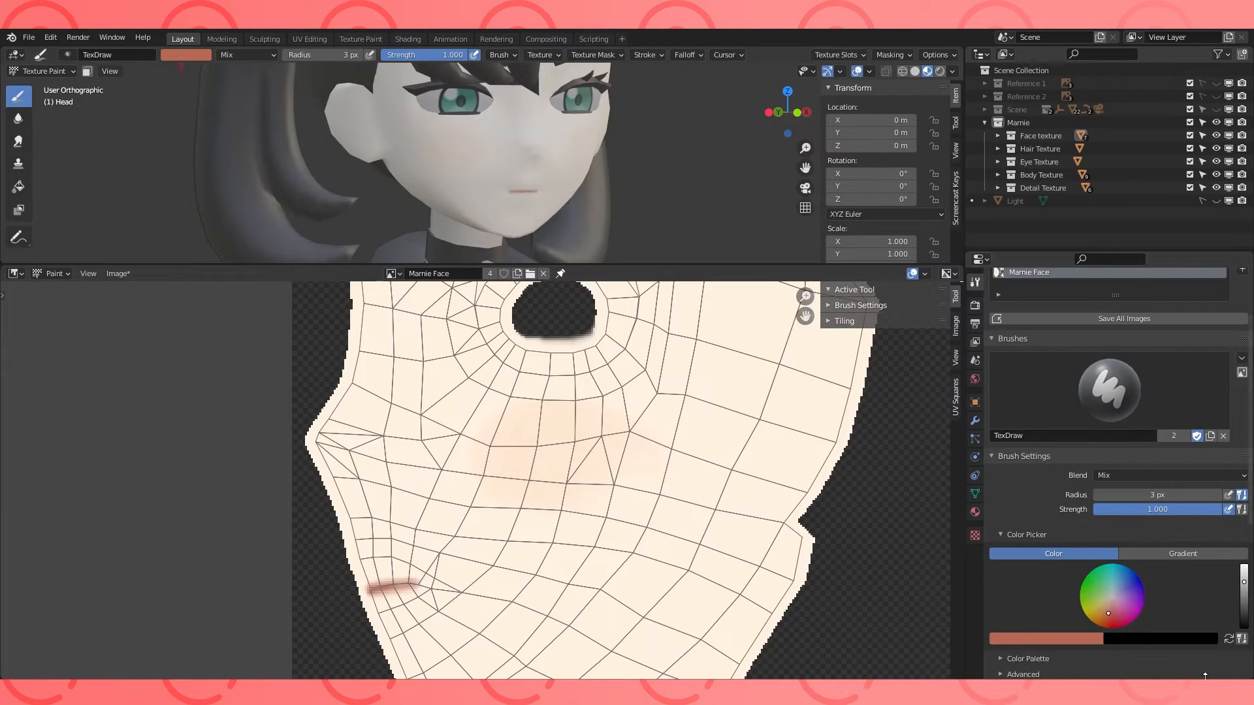
pyautogui.click(1067, 640)
pyautogui.click(1098, 602)
pyautogui.click(575, 456)
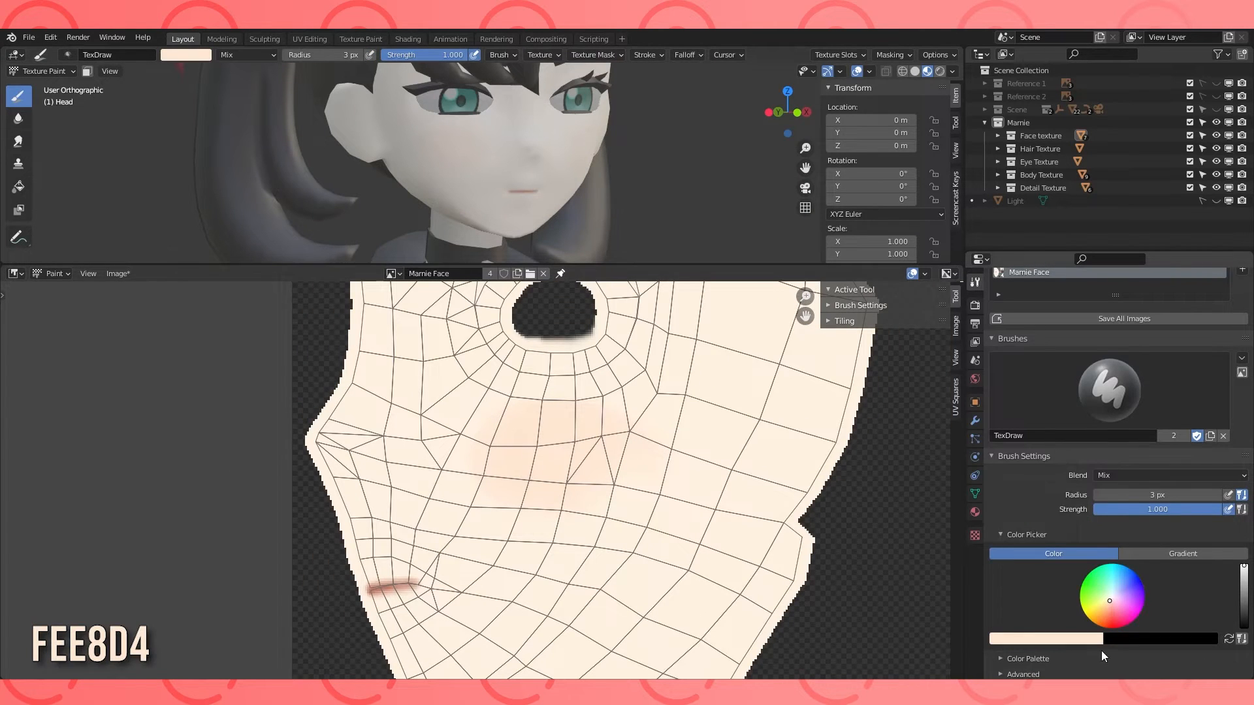
# Paint a faint blush around the nose with a 12 px brush and soften it.
pyautogui.press('f')
pyautogui.click(353, 419)
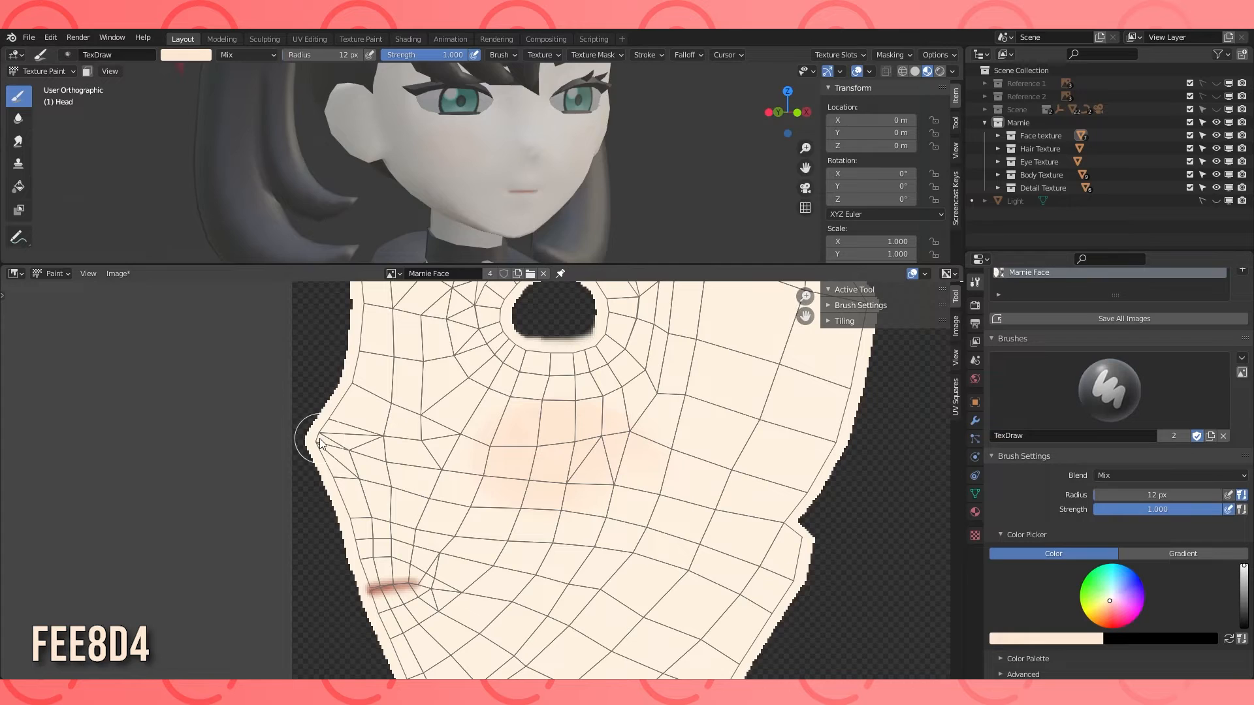
pyautogui.scroll(3, 452, 174)
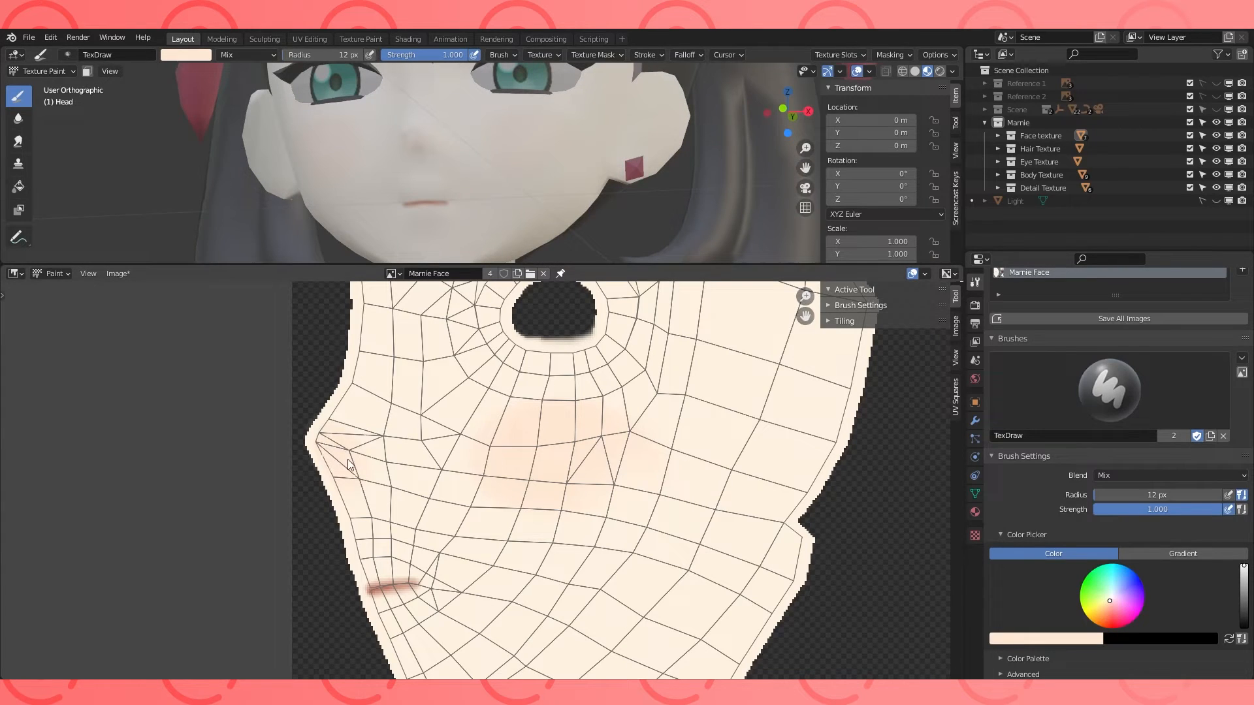
pyautogui.click(17, 119)
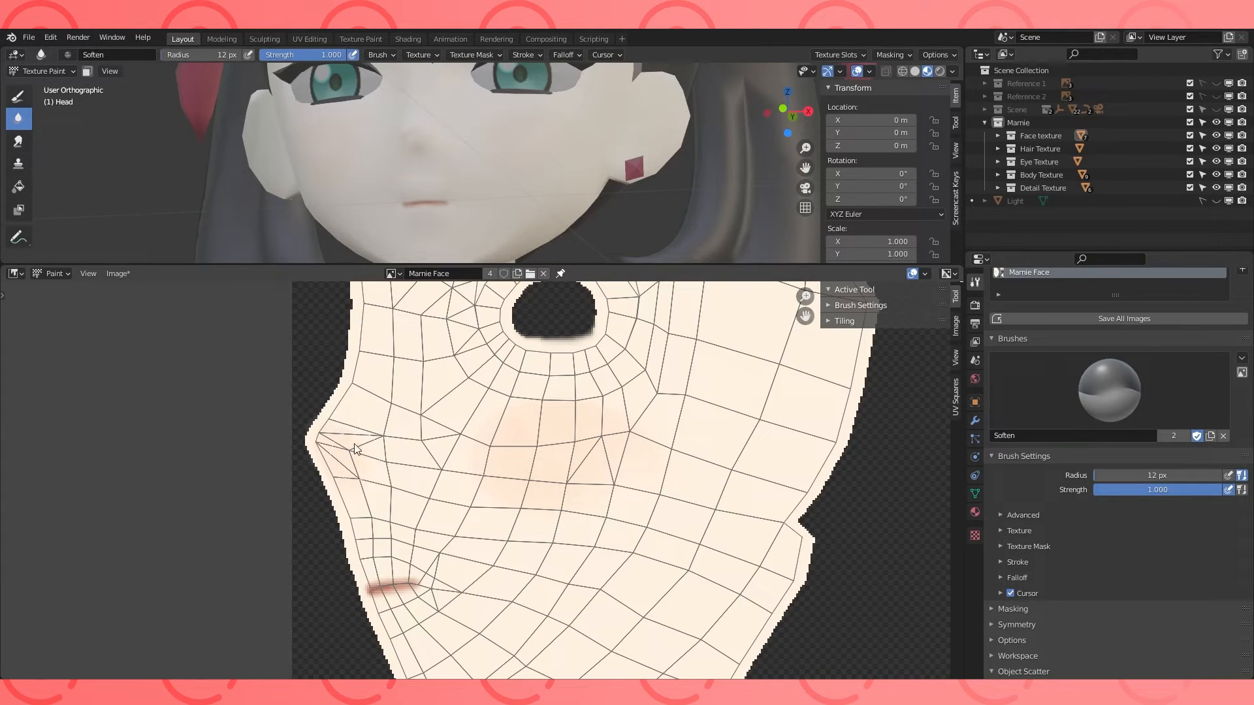
# Switch back to the TexDraw brush and set its color to F6D2BD for the nose shading.
pyautogui.click(18, 96)
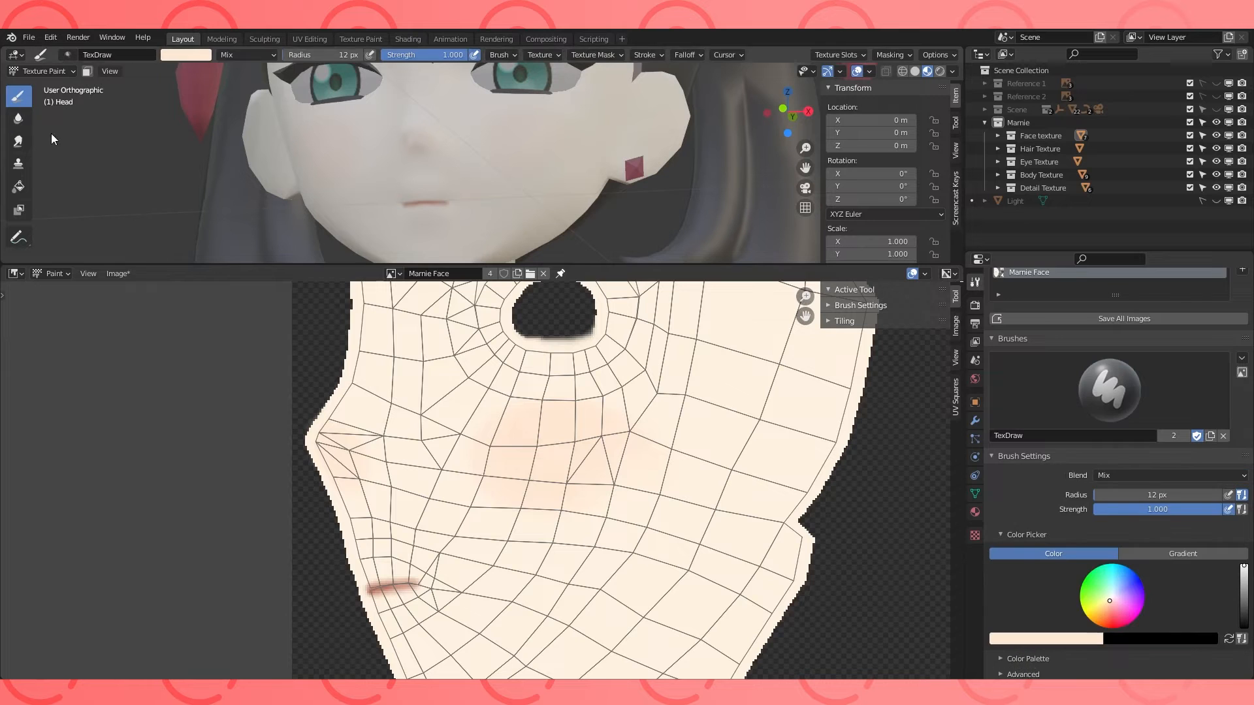
pyautogui.click(1078, 640)
pyautogui.click(1043, 591)
pyautogui.press('Return')
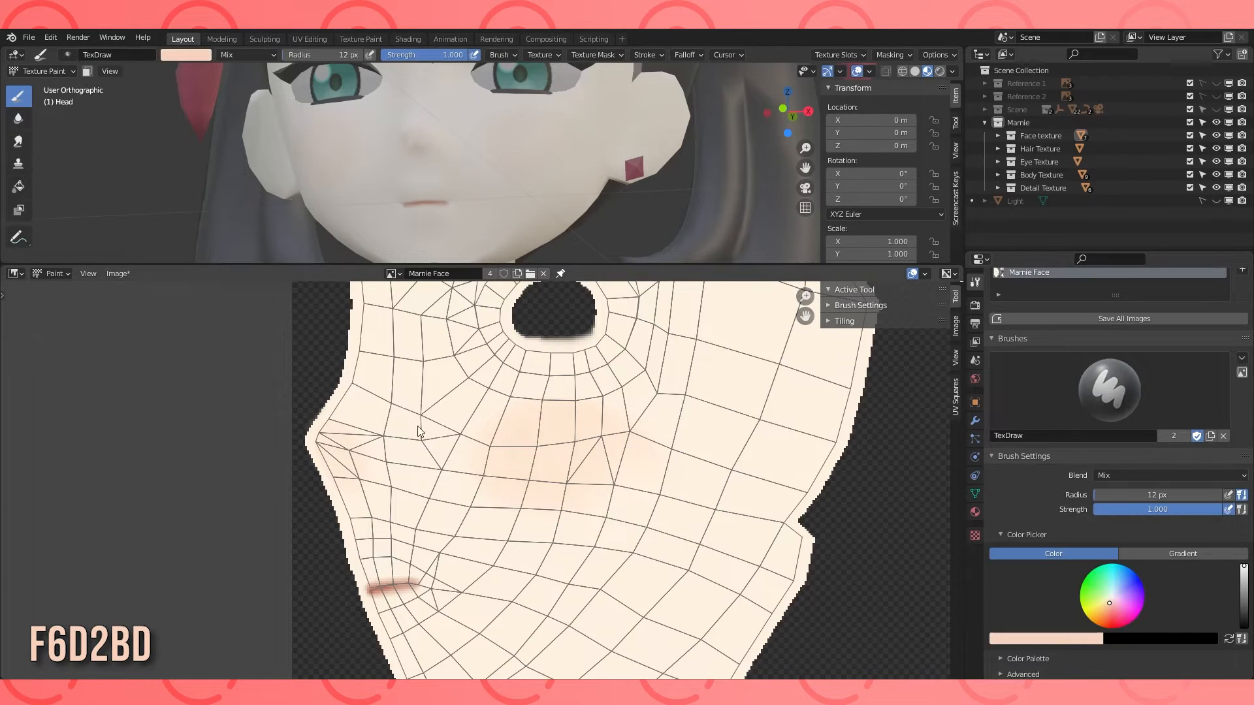
# Paint darker shading beneath the nose tip with a small brush and soften it into the skin.
pyautogui.scroll(2, 338, 452)
pyautogui.scroll(3, 444, 181)
pyautogui.moveTo(414, 174); pyautogui.dragTo(428, 138, button='middle')
pyautogui.scroll(2, 364, 462)
pyautogui.moveTo(331, 314); pyautogui.dragTo(464, 297, button='middle')
pyautogui.moveTo(420, 418); pyautogui.dragTo(454, 510)
pyautogui.click(18, 118)
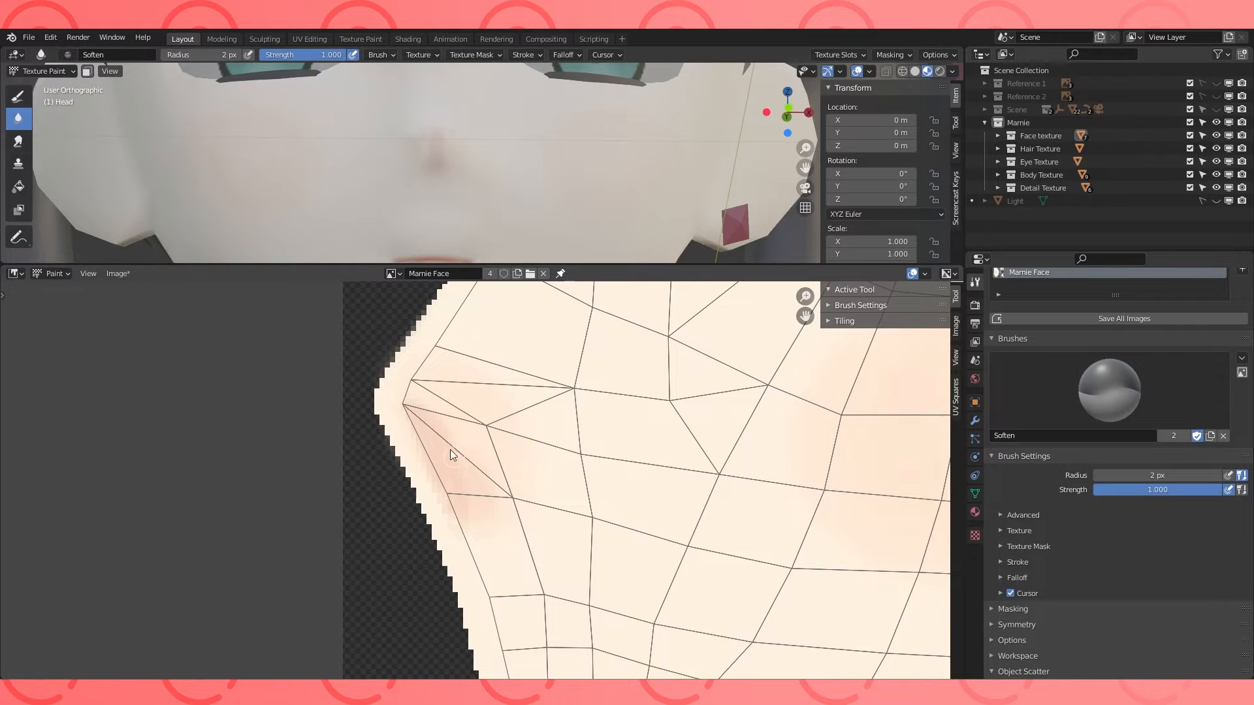
# Switch back to the TexDraw brush and set its color to B76954 for the fine facial lines.
pyautogui.scroll(-2, 523, 490)
pyautogui.moveTo(588, 516); pyautogui.dragTo(693, 366, button='middle')
pyautogui.scroll(3, 692, 365)
pyautogui.click(18, 96)
pyautogui.click(1046, 639)
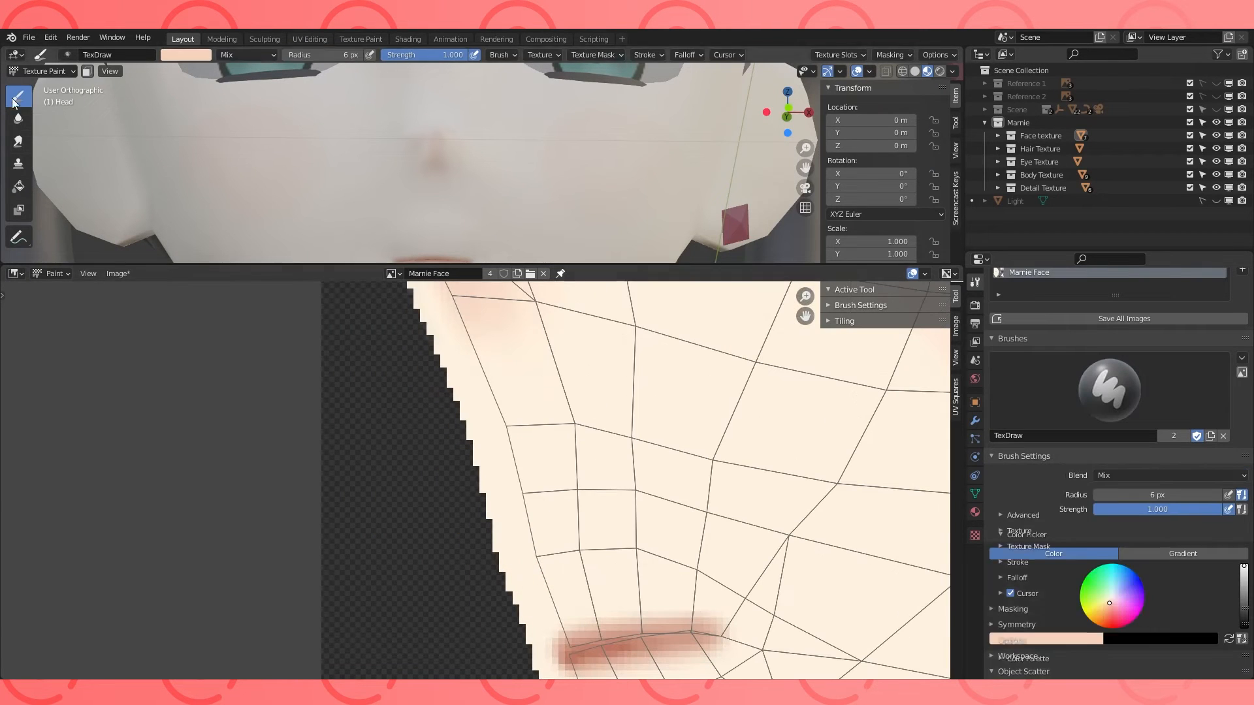
pyautogui.click(1045, 593)
pyautogui.write('B76954')
pyautogui.press('Return')
# Paint a thin 1 px line from the nose tip down along the underside of the nose and soften it.
pyautogui.moveTo(636, 447); pyautogui.dragTo(701, 616, button='middle')
pyautogui.moveTo(547, 437); pyautogui.dragTo(528, 460, button='middle')
pyautogui.press('f')
pyautogui.click(443, 415)
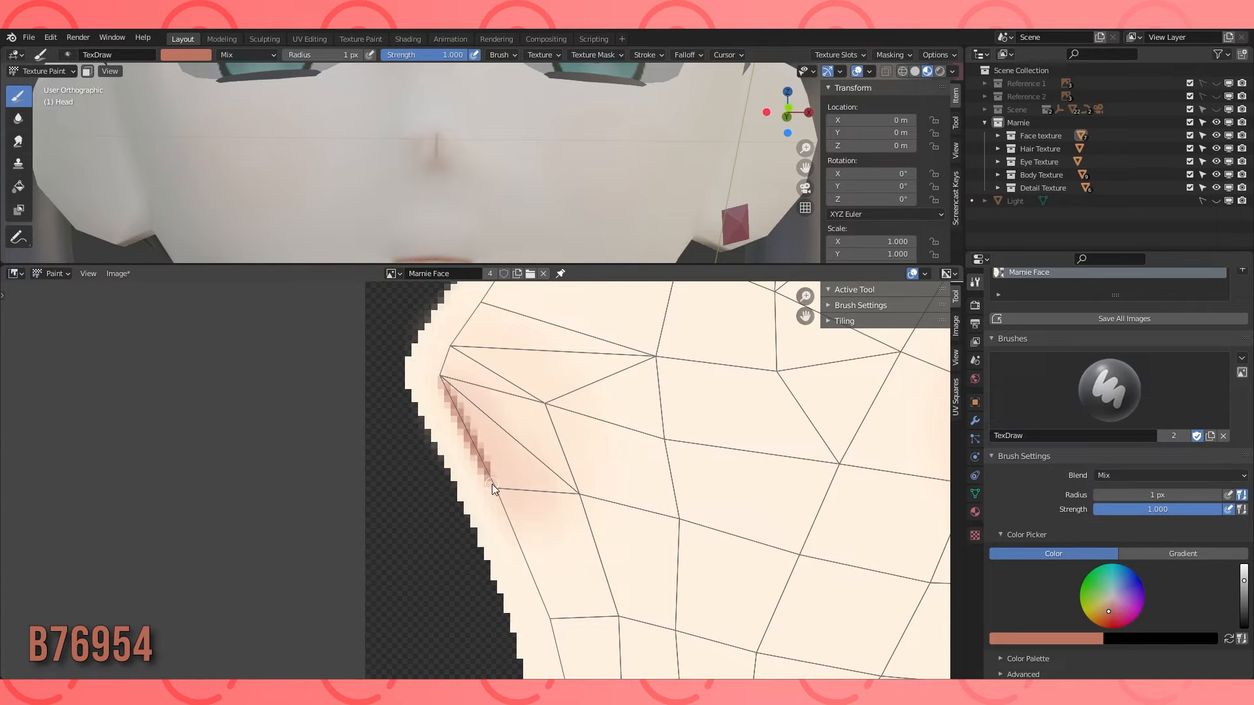
pyautogui.click(19, 118)
pyautogui.moveTo(448, 382); pyautogui.dragTo(496, 499)
# Return to the TexDraw brush and display the model in solid shading with a close view of the eye.
pyautogui.scroll(-5, 542, 169)
pyautogui.moveTo(542, 169)
pyautogui.mouseDown(button='middle')
pyautogui.moveTo(477, 167)
pyautogui.moveTo(641, 168)
pyautogui.moveTo(530, 175)
pyautogui.mouseUp(button='middle')
pyautogui.scroll(-7, 468, 545)
pyautogui.click(19, 97)
pyautogui.press('KP_1')
pyautogui.scroll(5, 523, 132)
pyautogui.moveTo(524, 132)
pyautogui.keyDown('shift'); pyautogui.mouseDown(button='middle')
pyautogui.moveTo(483, 163)
pyautogui.moveTo(453, 141)
pyautogui.moveTo(471, 130)
pyautogui.mouseUp(button='middle'); pyautogui.keyUp('shift')
pyautogui.scroll(2, 484, 163)
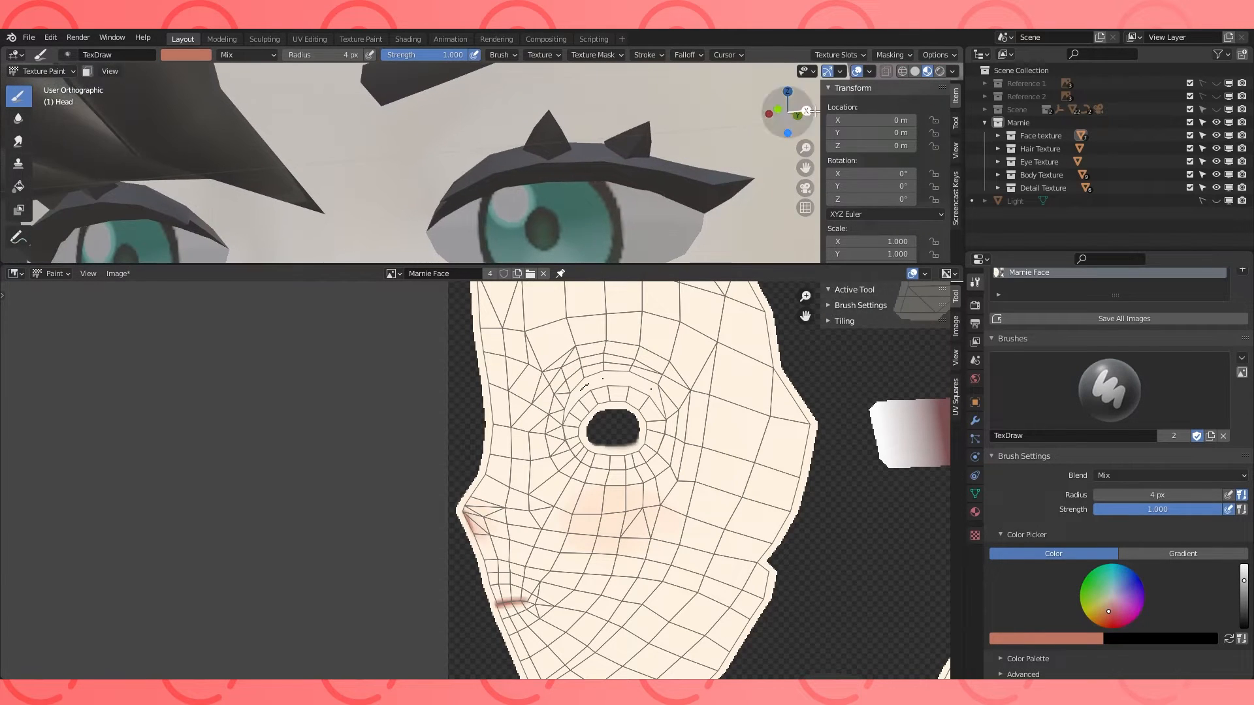
pyautogui.click(915, 71)
pyautogui.moveTo(503, 189); pyautogui.dragTo(519, 201, button='middle')
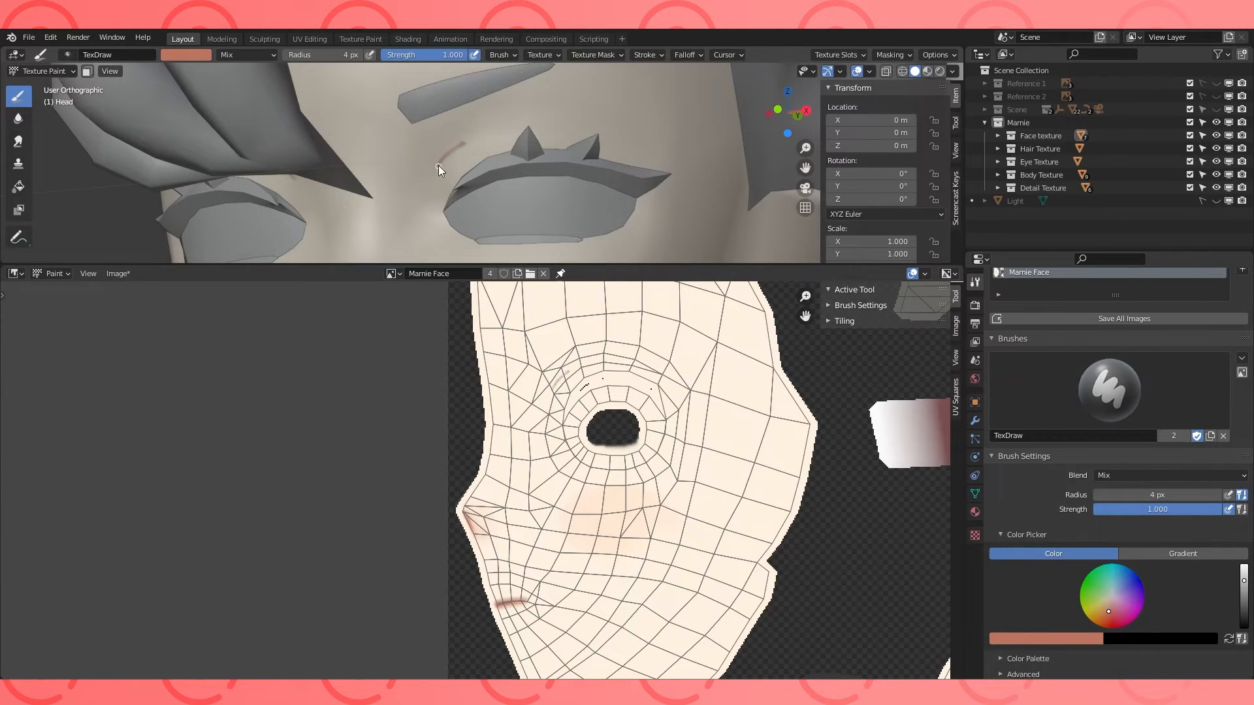
# Paint a short curved eyelid crease above the inner eye corner with a 1 px TexDraw brush, blending it with a 4 px Soften brush.
pyautogui.scroll(5, 608, 353)
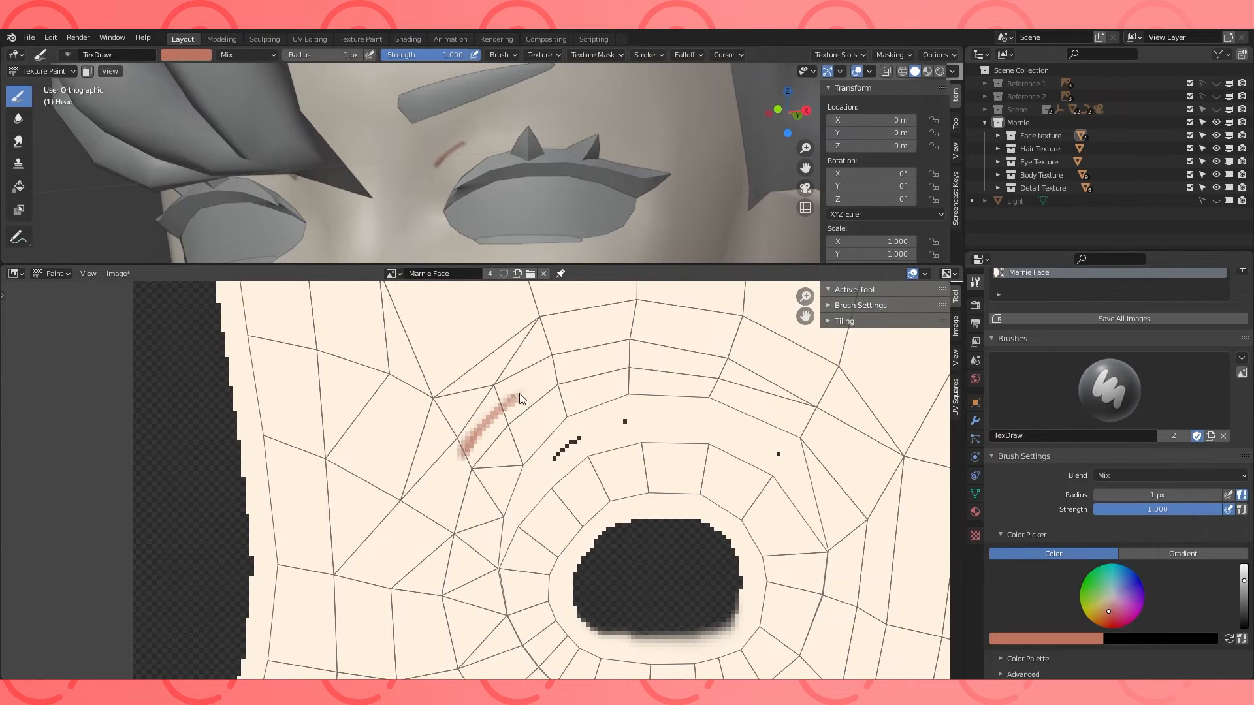
pyautogui.moveTo(466, 450); pyautogui.dragTo(534, 391)
pyautogui.click(19, 119)
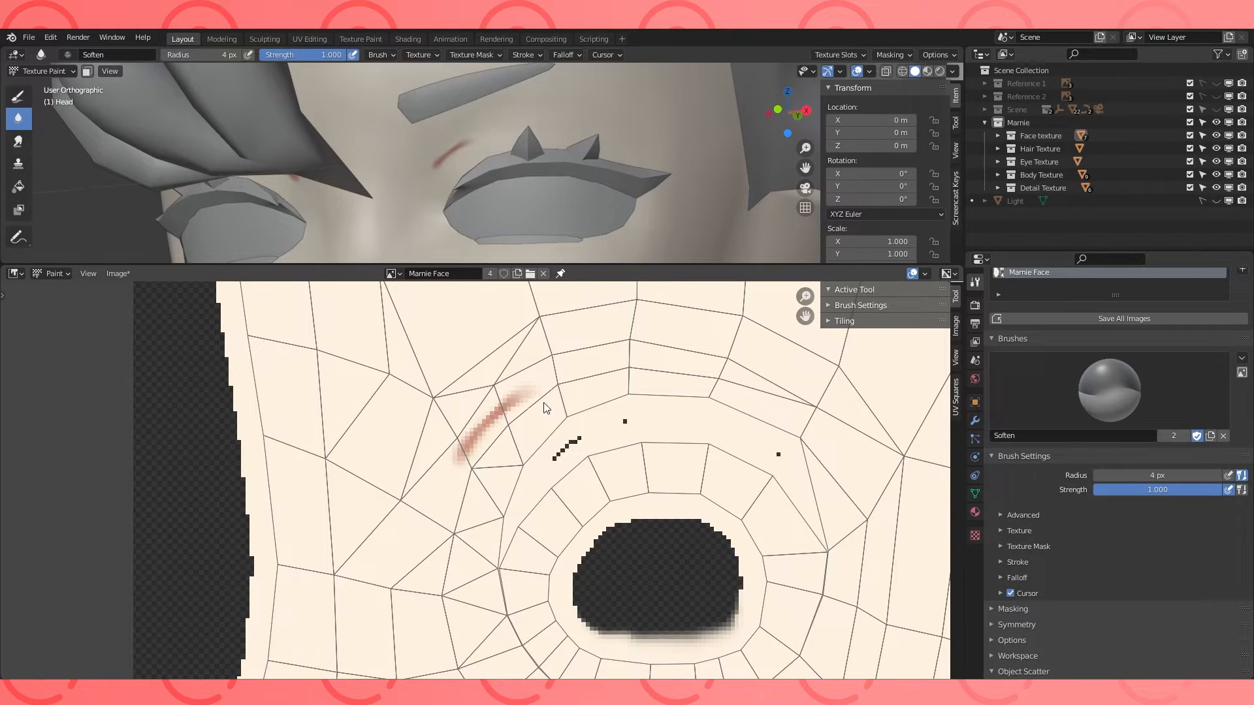
pyautogui.moveTo(514, 406)
pyautogui.mouseDown()
pyautogui.moveTo(492, 416)
pyautogui.moveTo(512, 407)
pyautogui.mouseUp()
pyautogui.click(18, 96)
pyautogui.press('[')
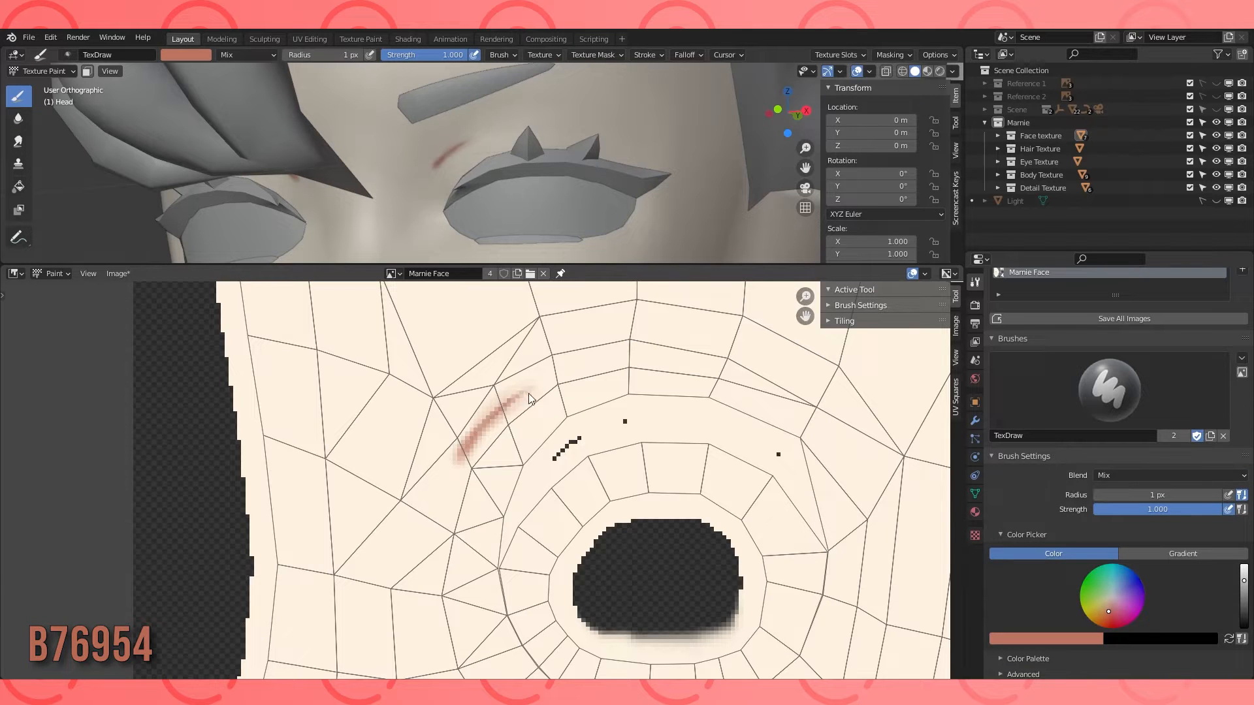
# Blend the blush on the cheek of the face texture with the Soften brush at a 25 px radius.
pyautogui.scroll(-4, 528, 393)
pyautogui.scroll(-6, 550, 166)
pyautogui.moveTo(550, 166); pyautogui.dragTo(647, 196, button='middle')
pyautogui.scroll(3, 551, 205)
pyautogui.scroll(4, 513, 627)
pyautogui.scroll(-2, 509, 588)
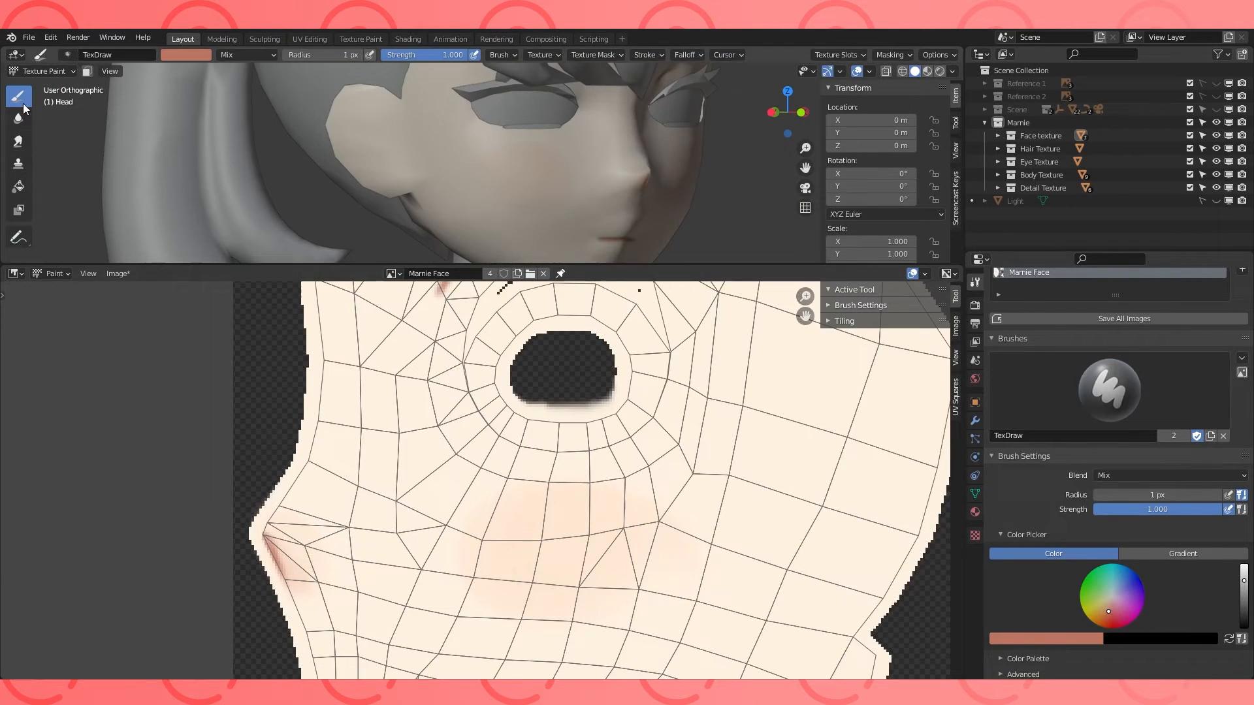
pyautogui.click(19, 118)
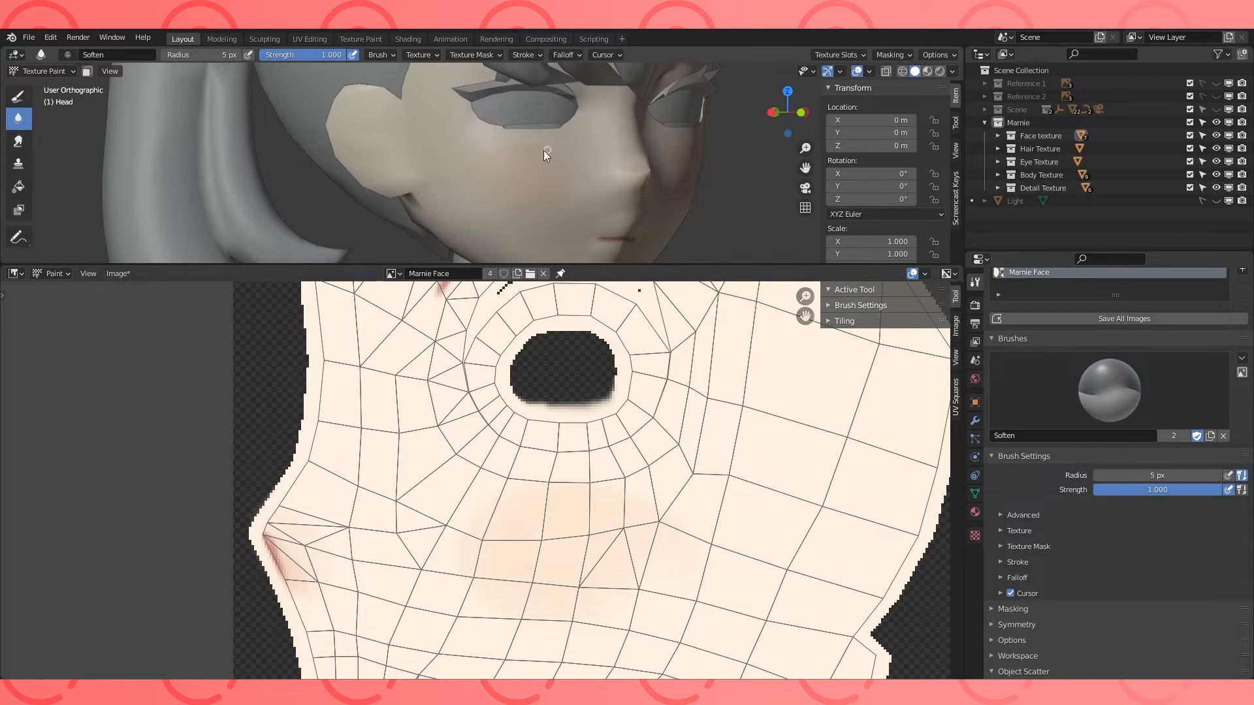
pyautogui.moveTo(566, 157); pyautogui.dragTo(717, 198, button='middle')
pyautogui.scroll(2, 717, 198)
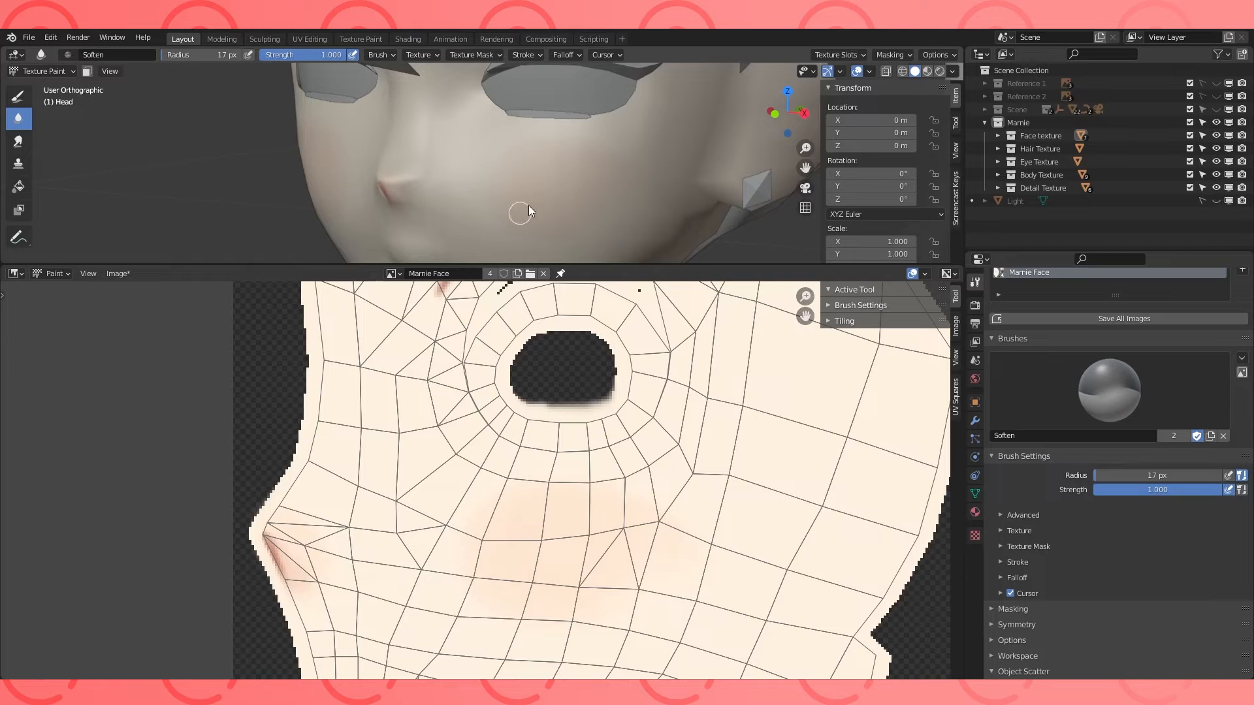
pyautogui.press('f')
pyautogui.click(18, 141)
pyautogui.click(18, 119)
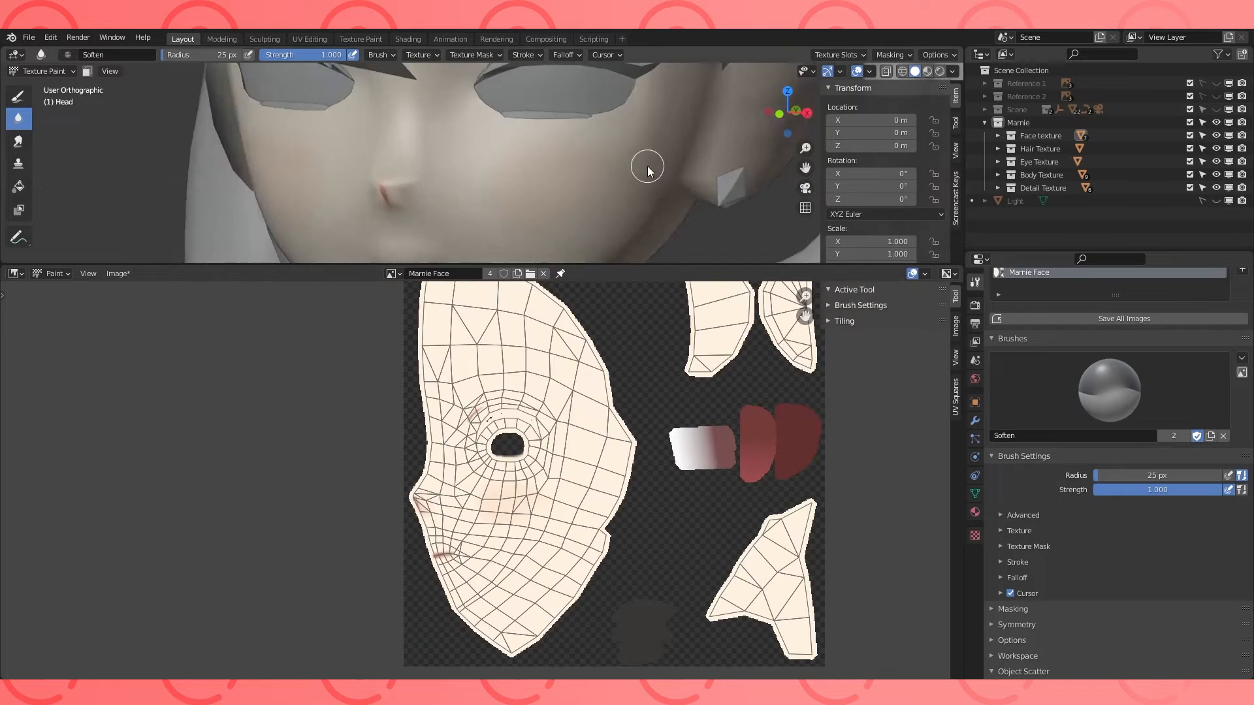
pyautogui.moveTo(648, 166); pyautogui.dragTo(535, 172, button='middle')
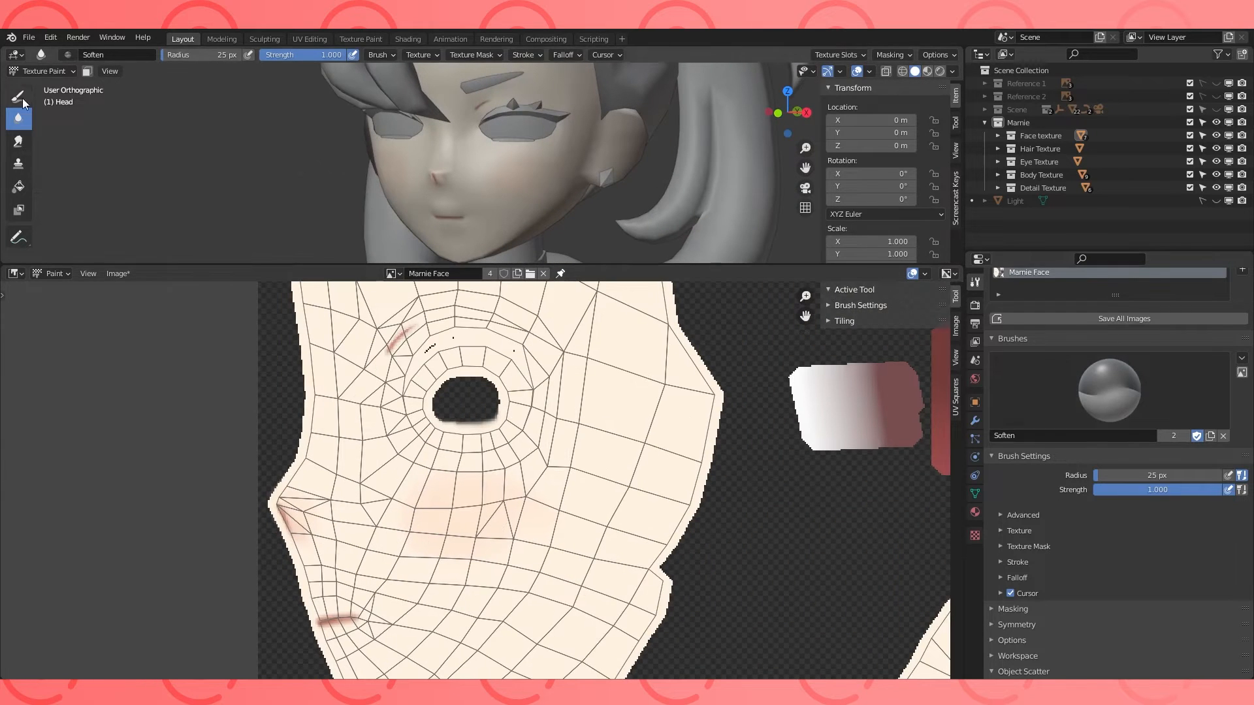
# Sample skin colour FEF2E0, set the Draw brush strength to 0.415, and paint over the lower edge of the cheek blush.
pyautogui.click(22, 99)
pyautogui.click(1046, 639)
pyautogui.click(1096, 594)
pyautogui.click(937, 647)
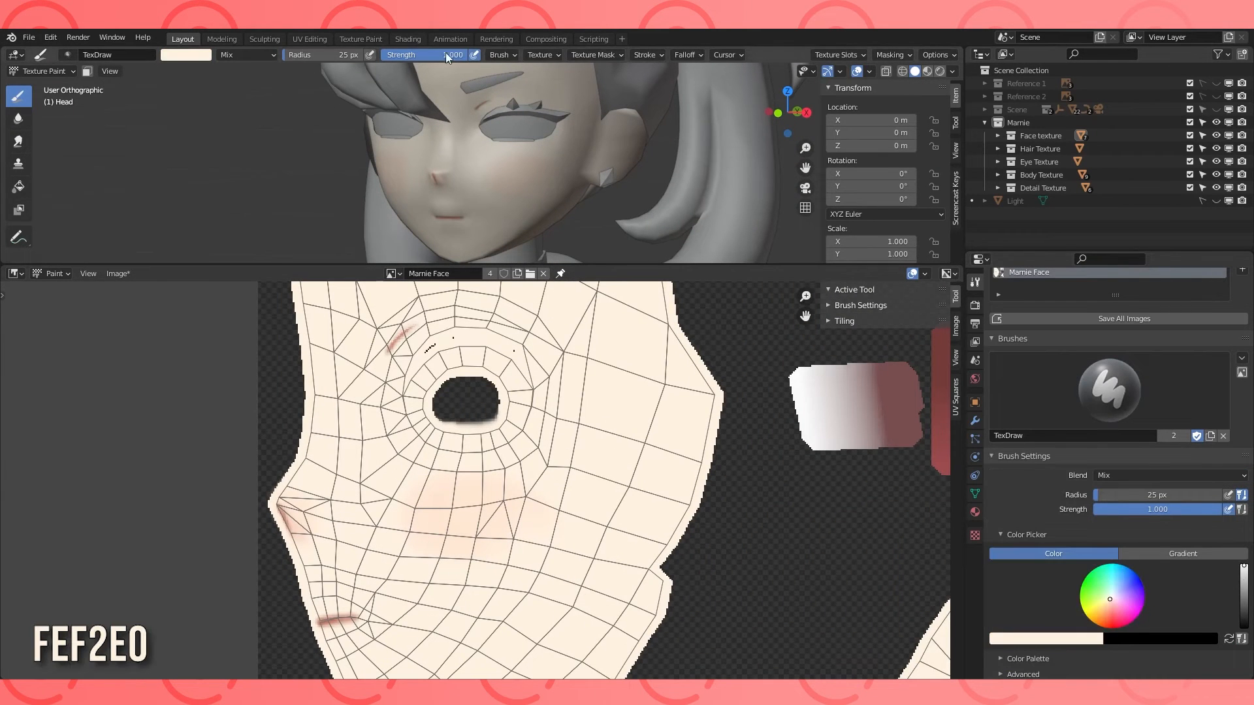
pyautogui.moveTo(462, 55); pyautogui.dragTo(406, 55)
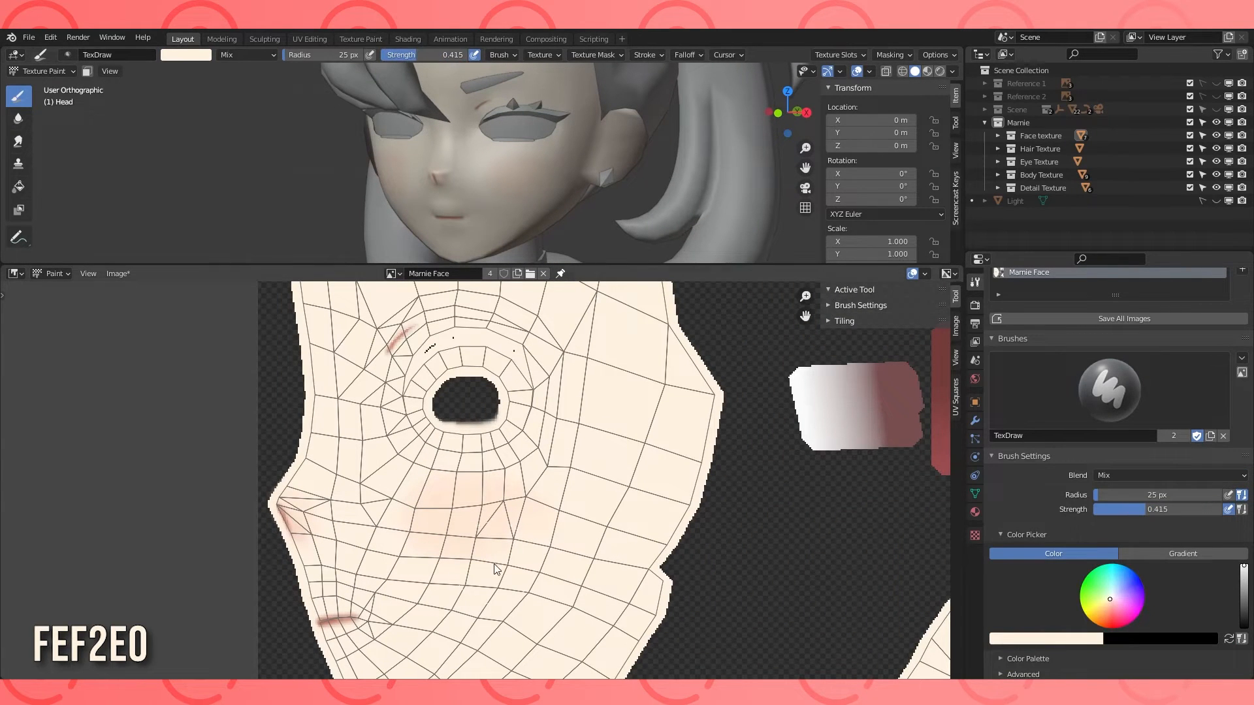
pyautogui.scroll(2, 469, 531)
pyautogui.moveTo(535, 570)
pyautogui.mouseDown()
pyautogui.moveTo(467, 576)
pyautogui.moveTo(455, 551)
pyautogui.mouseUp()
# Adjust the Soften brush radius and smooth the repainted lower edge of the cheek blush.
pyautogui.click(18, 119)
pyautogui.press('f')
pyautogui.click(479, 591)
pyautogui.scroll(-1, 507, 165)
# Switch the 3D viewport to Material Preview and hide the Hair Texture collection to expose the ears.
pyautogui.click(927, 72)
pyautogui.moveTo(604, 154)
pyautogui.mouseDown(button='middle')
pyautogui.moveTo(655, 148)
pyautogui.moveTo(617, 150)
pyautogui.mouseUp(button='middle')
pyautogui.scroll(-6, 430, 519)
pyautogui.moveTo(644, 203); pyautogui.dragTo(471, 169, button='middle')
pyautogui.click(1216, 149)
pyautogui.scroll(2, 634, 340)
# Set the Draw brush to colour E6C3B2, radius 13 px and strength 0.511, and paint the whole back-of-ear piece.
pyautogui.click(18, 98)
pyautogui.click(1044, 639)
pyautogui.click(1046, 594)
pyautogui.write('E6C3B2')
pyautogui.press('Return')
pyautogui.moveTo(420, 56); pyautogui.dragTo(488, 55)
pyautogui.moveTo(732, 403)
pyautogui.mouseDown()
pyautogui.moveTo(734, 436)
pyautogui.moveTo(684, 396)
pyautogui.moveTo(707, 397)
pyautogui.moveTo(681, 404)
pyautogui.mouseUp()
pyautogui.moveTo(409, 55); pyautogui.dragTo(406, 54)
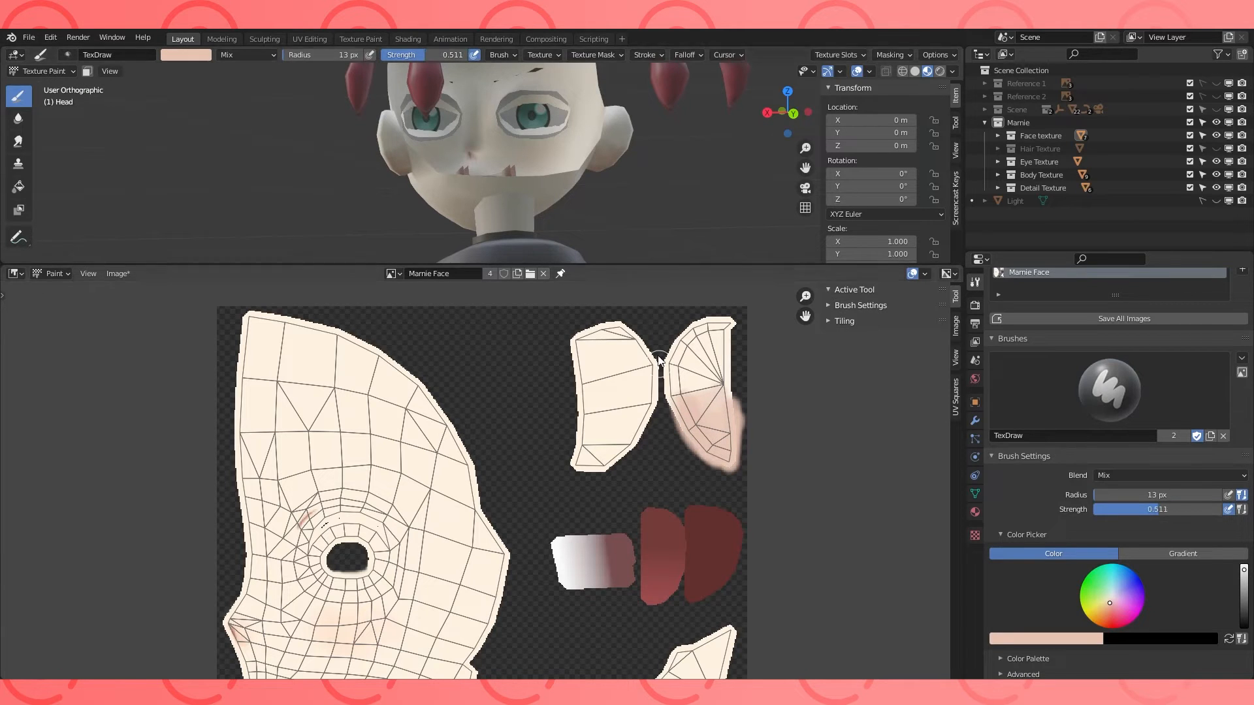
pyautogui.moveTo(695, 327); pyautogui.dragTo(717, 340)
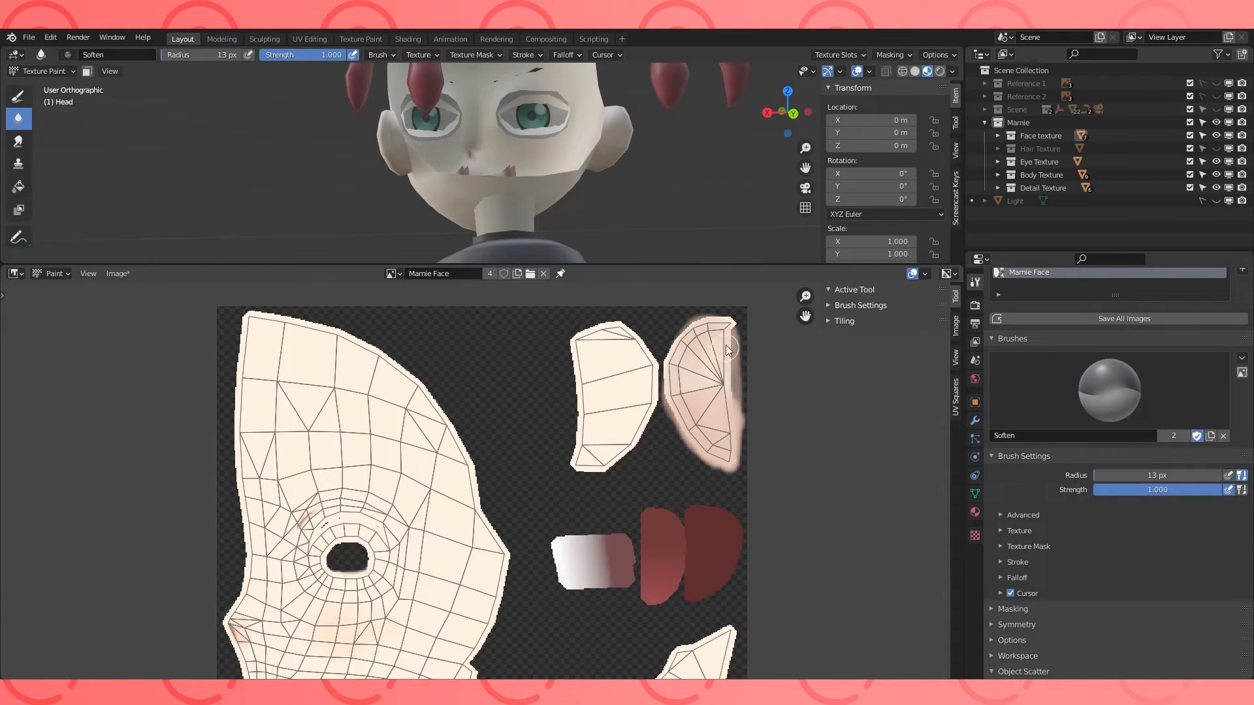
# Soften the shading on the back-of-ear piece at 13 px and save the Marnie Face image.
pyautogui.scroll(2, 365, 150)
pyautogui.moveTo(353, 149); pyautogui.dragTo(569, 157, button='middle')
pyautogui.scroll(4, 755, 364)
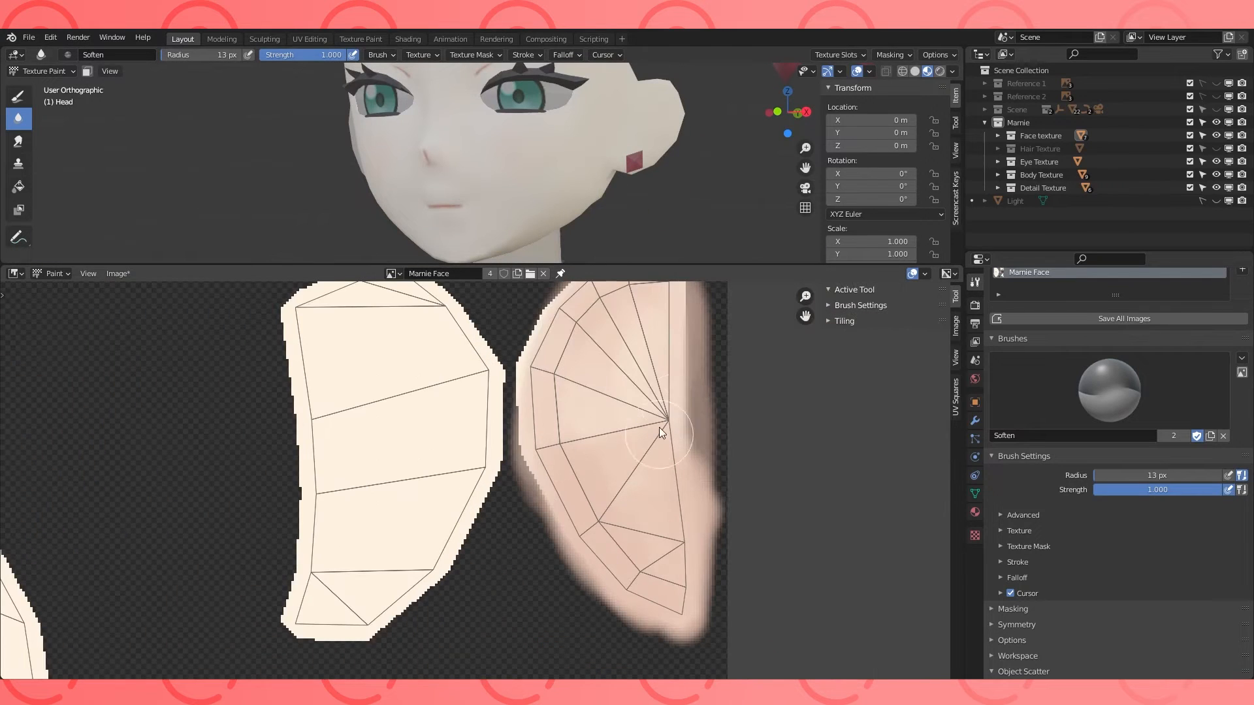
pyautogui.click(117, 273)
pyautogui.click(121, 390)
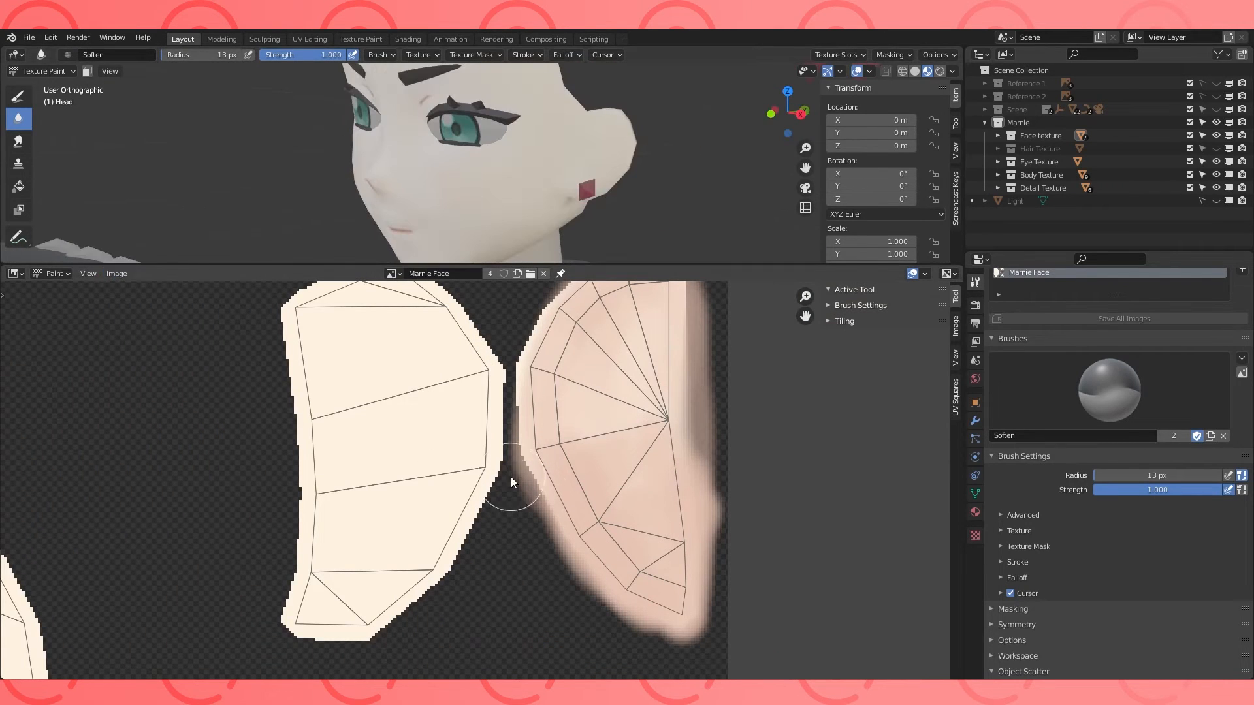
# Paint a soft pinkish curved shadow inside the front of the ear at 13 px and blend it with the Soften brush.
pyautogui.scroll(2, 653, 175)
pyautogui.keyDown('shift'); pyautogui.moveTo(653, 175); pyautogui.dragTo(603, 212, button='middle'); pyautogui.keyUp('shift')
pyautogui.click(18, 97)
pyautogui.moveTo(589, 196); pyautogui.dragTo(603, 138)
pyautogui.moveTo(611, 145); pyautogui.dragTo(605, 176)
pyautogui.click(18, 119)
pyautogui.moveTo(365, 372); pyautogui.dragTo(428, 415)
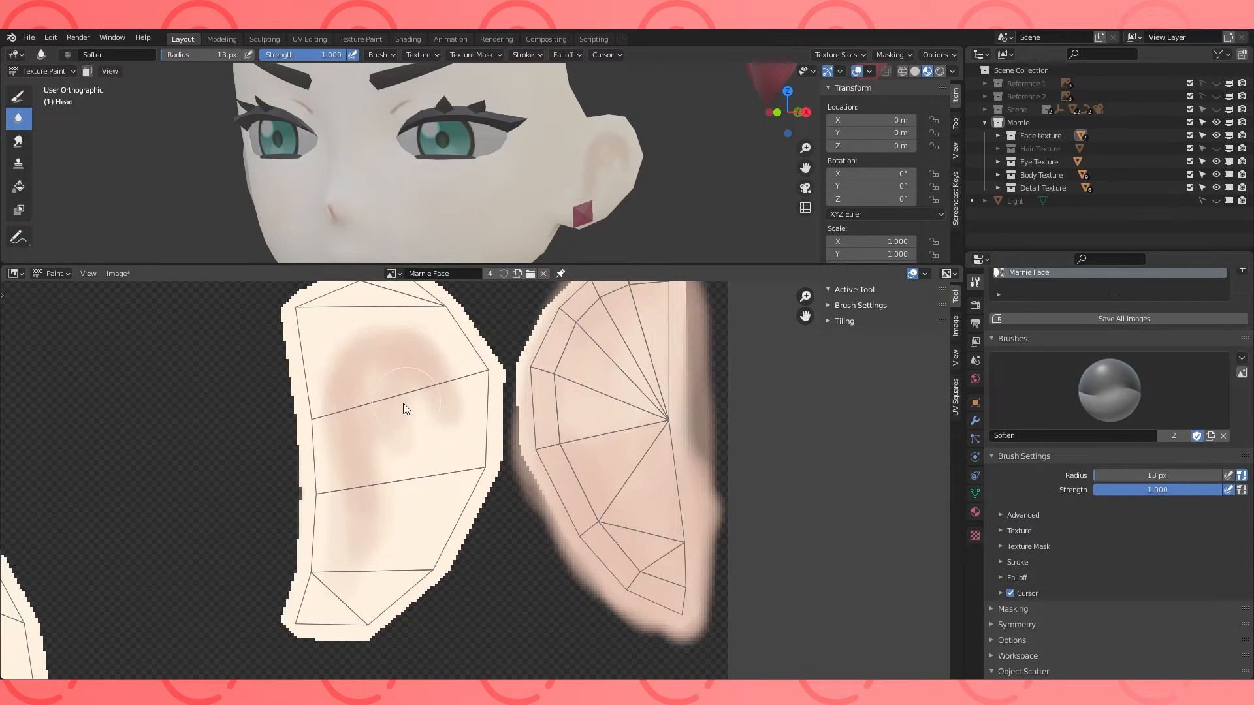
# Sample colour CD9480 from the eyelid crease and draw the ear's outer and inner fold lines at a 7 px radius.
pyautogui.click(18, 97)
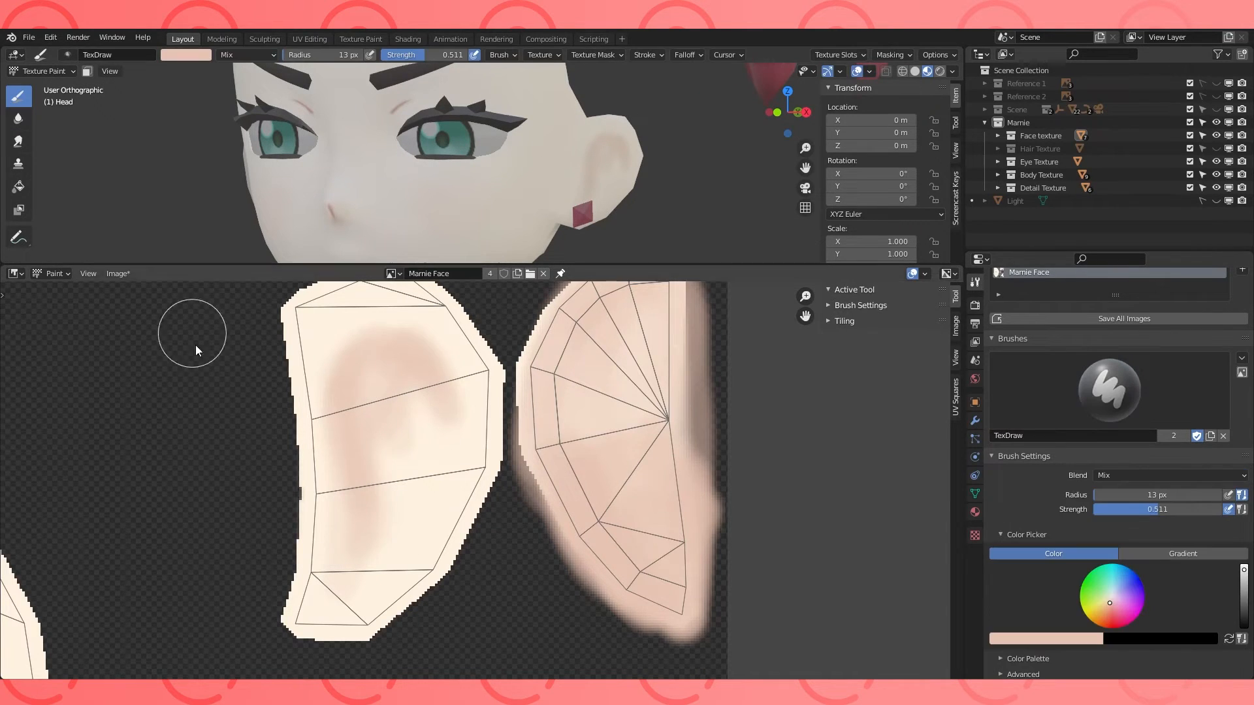
pyautogui.moveTo(189, 405); pyautogui.dragTo(588, 365, button='middle')
pyautogui.scroll(3, 523, 418)
pyautogui.click(1023, 641)
pyautogui.click(1099, 593)
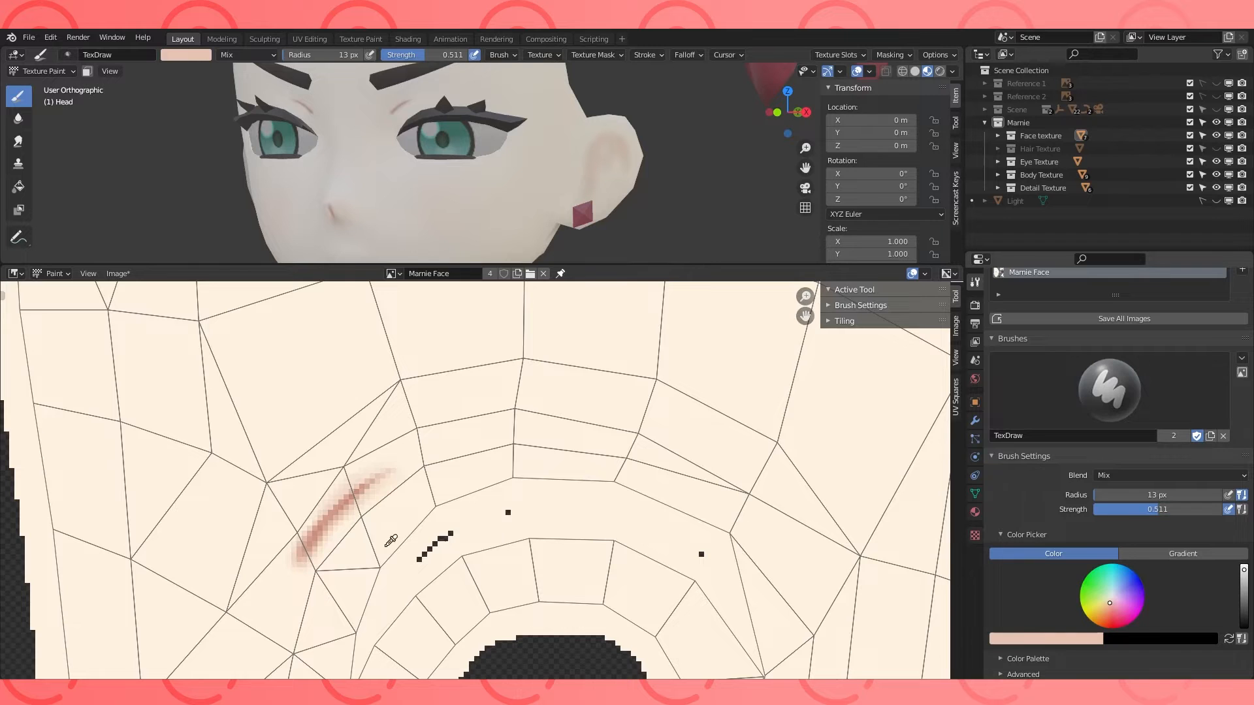
pyautogui.click(317, 537)
pyautogui.scroll(-5, 318, 537)
pyautogui.scroll(4, 680, 179)
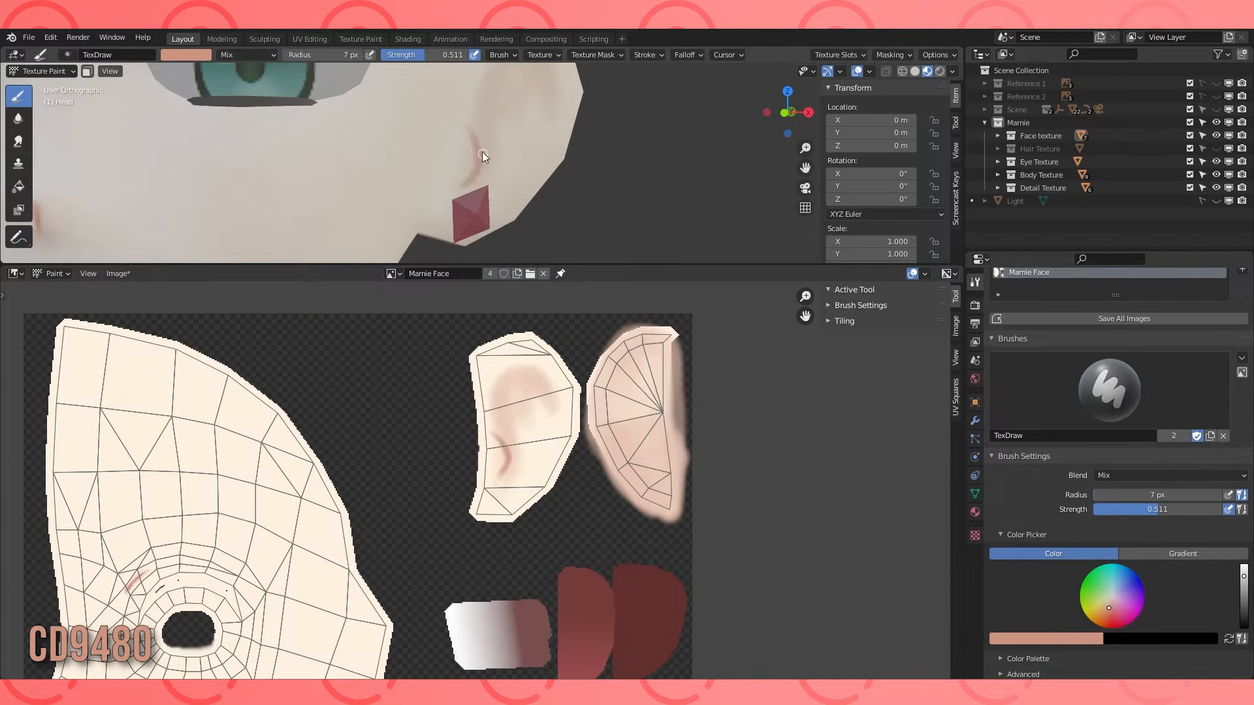
pyautogui.keyDown('shift'); pyautogui.moveTo(541, 102); pyautogui.dragTo(508, 184, button='middle'); pyautogui.keyUp('shift')
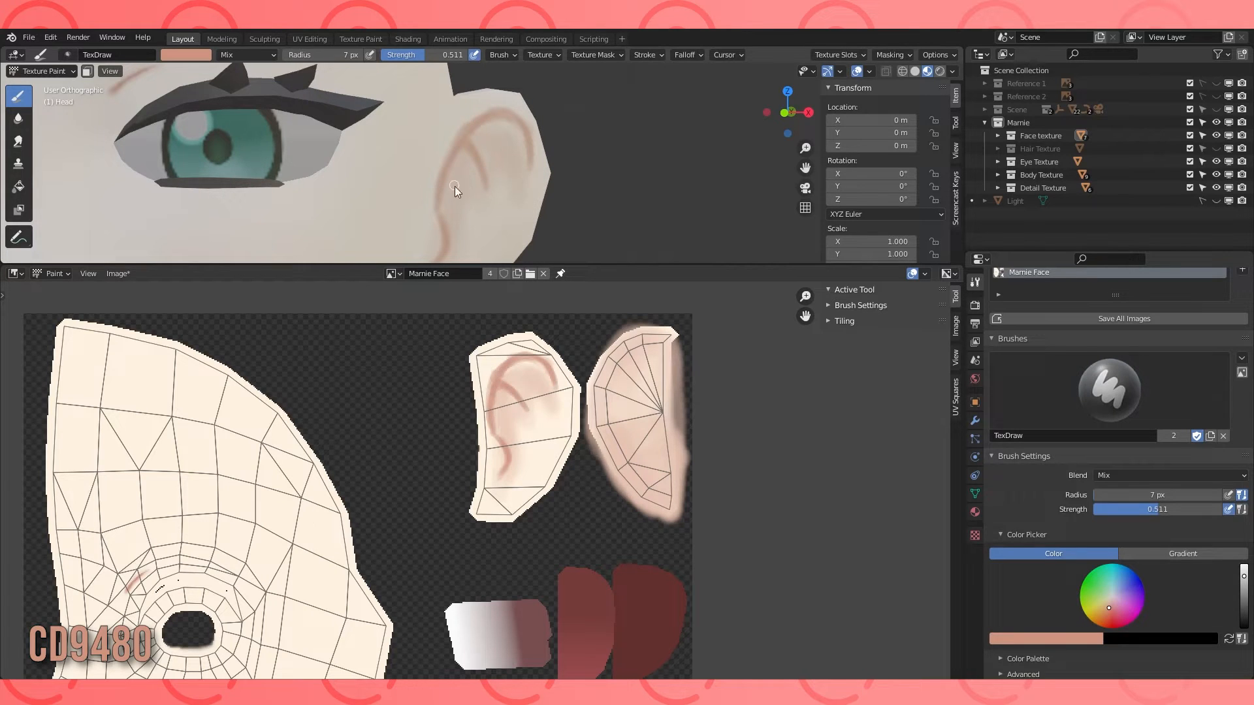
# Blend the ear's fold lines with the Soften brush at a 7 px radius.
pyautogui.click(18, 141)
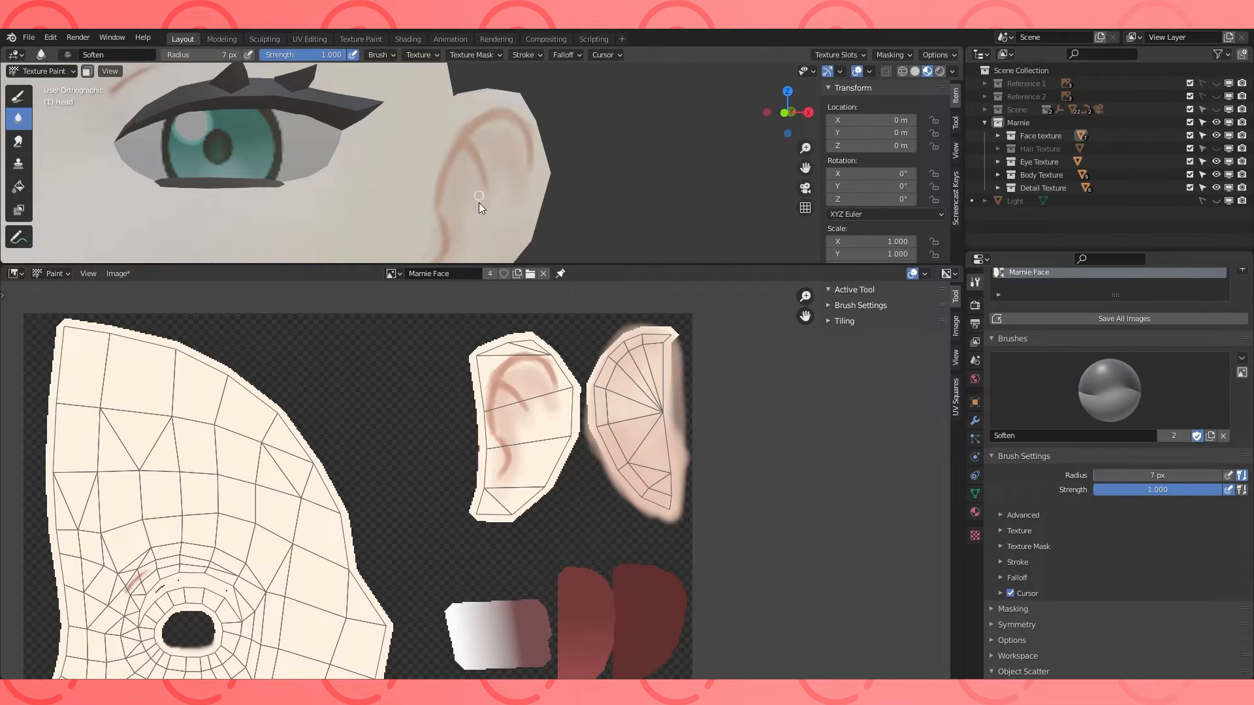
pyautogui.scroll(-5, 498, 178)
pyautogui.scroll(6, 508, 153)
pyautogui.scroll(3, 501, 467)
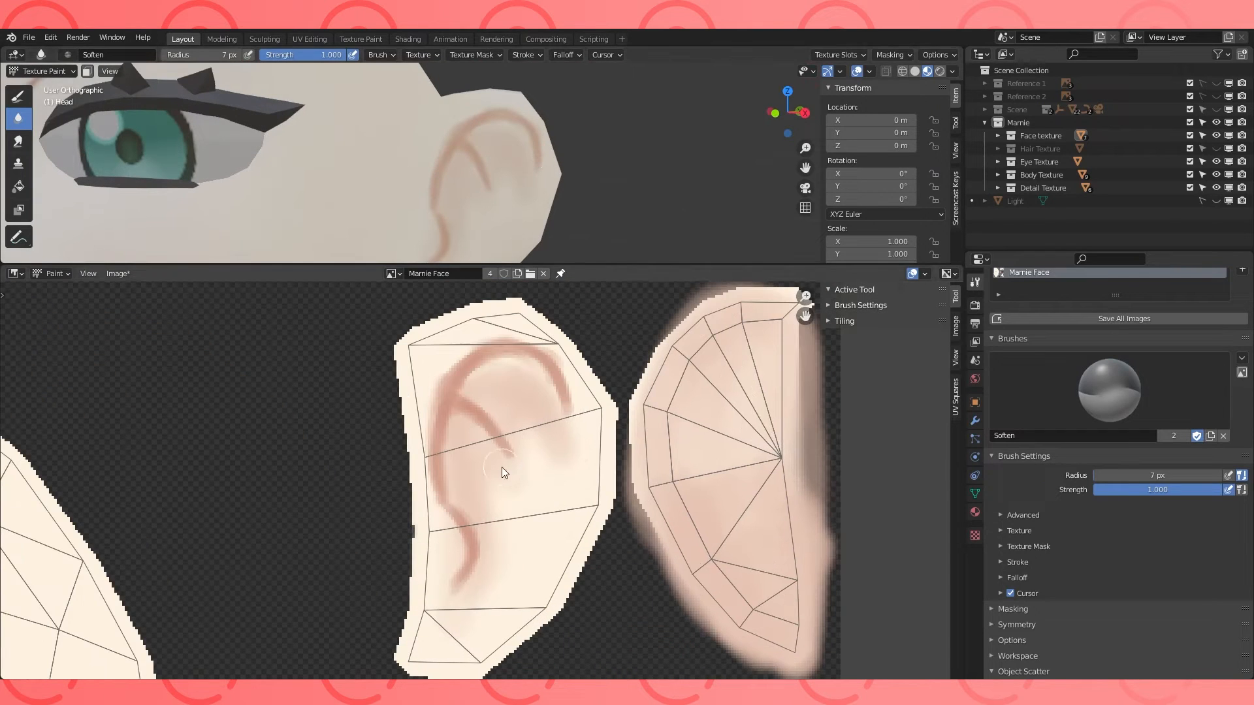
# Sample shading tones including ECCDBC with the Draw brush, reduce its radius to 2 px, and refine the shading around the ear folds.
pyautogui.click(18, 96)
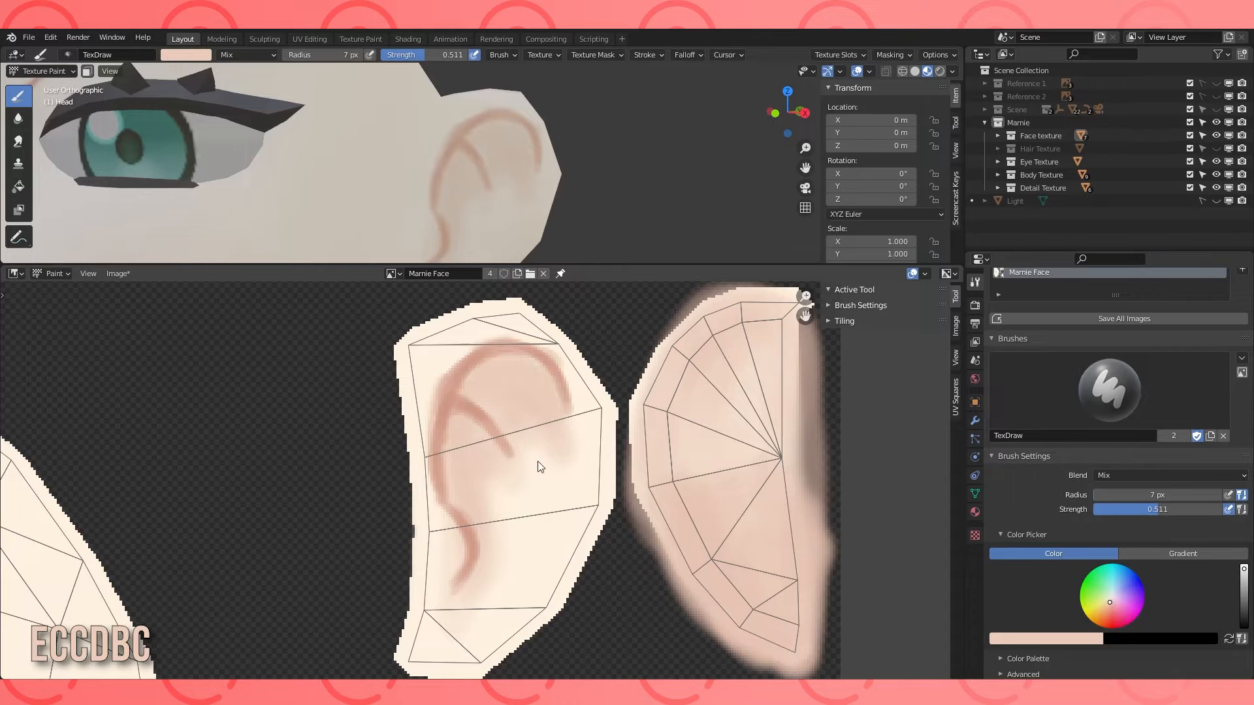
pyautogui.press('s')
pyautogui.press('s')
pyautogui.press('f')
pyautogui.click(472, 413)
pyautogui.press('s')
pyautogui.press('s')
pyautogui.press('s')
pyautogui.press('s')
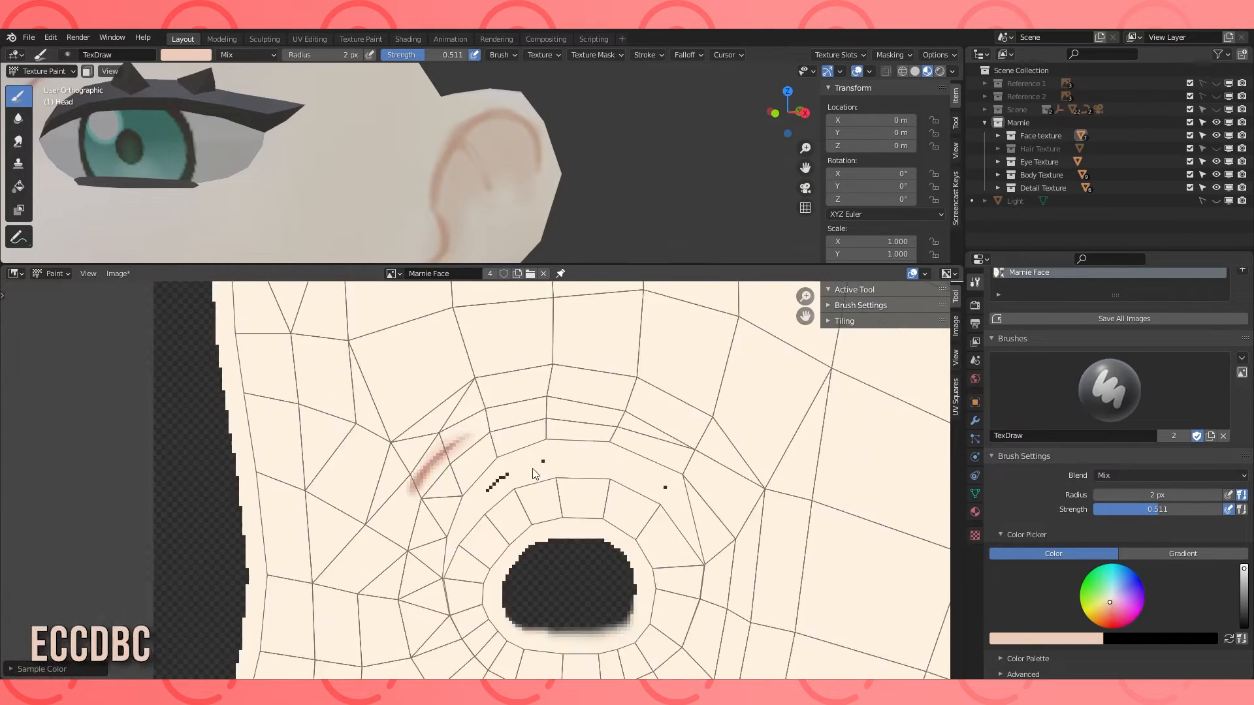
# Redefine the ear's fold lines with CD9480 at a 2 px radius and sample the pale skin colour near the earlobe.
pyautogui.scroll(2, 601, 440)
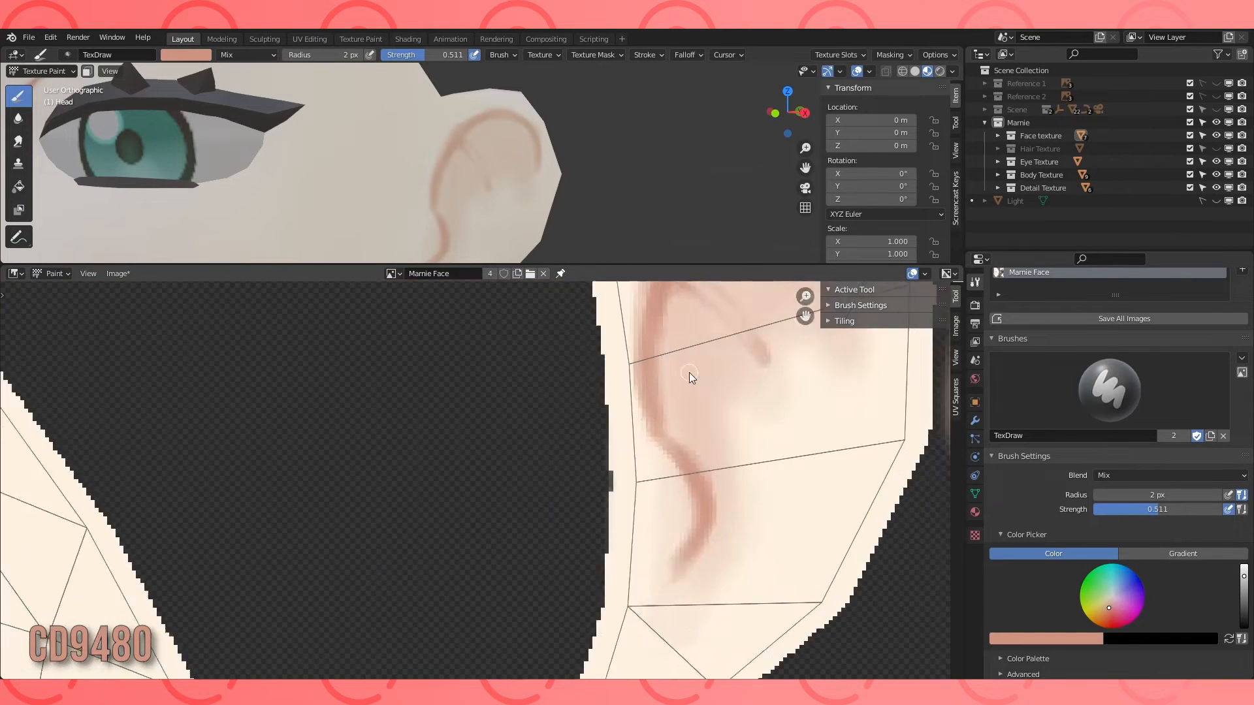
pyautogui.scroll(2, 689, 372)
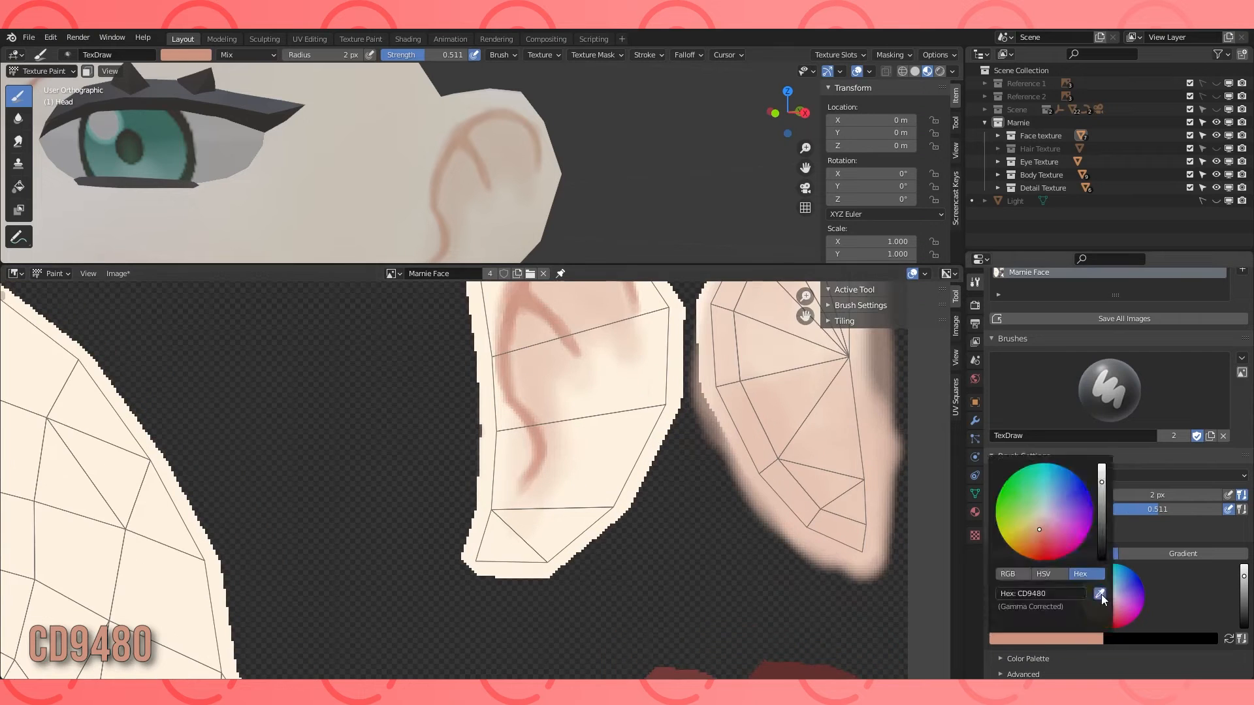
pyautogui.click(1100, 595)
pyautogui.click(574, 542)
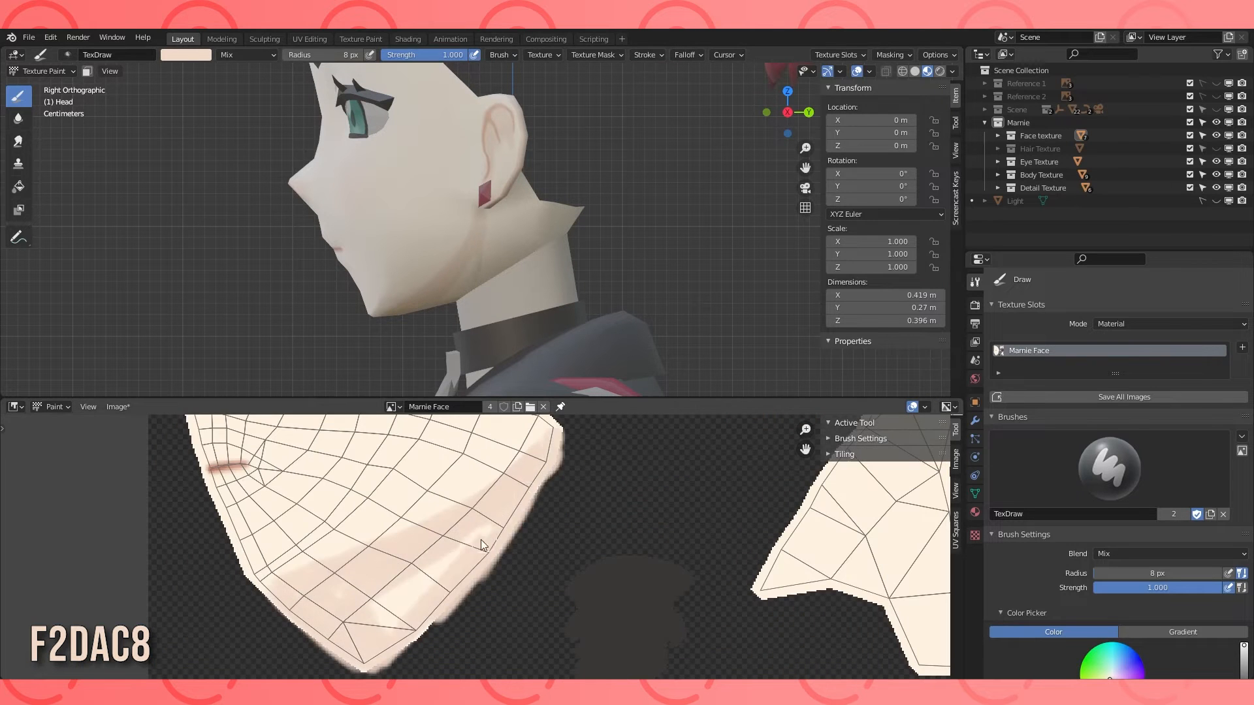
# Paint the separate under-jaw piece of the face texture with colour F2DAC8 at 8 px and full strength.
pyautogui.scroll(-3, 575, 532)
pyautogui.moveTo(583, 631); pyautogui.dragTo(573, 543)
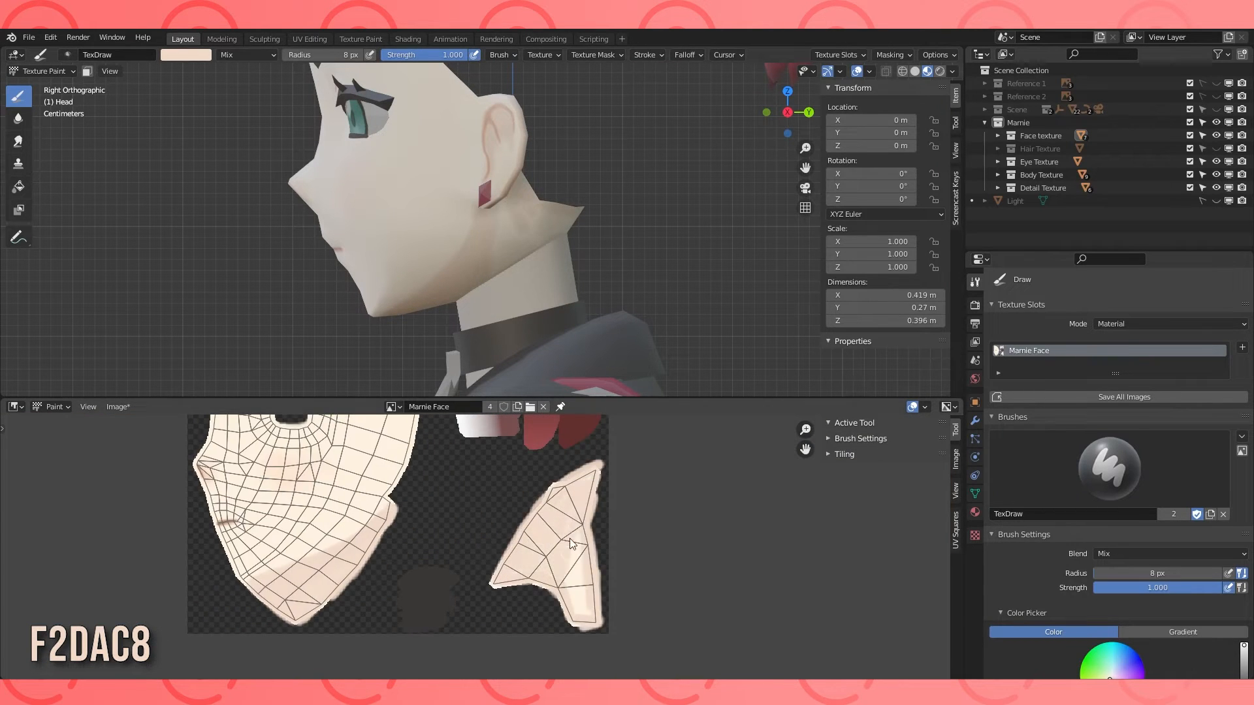
# Set the brush colour to E6C6B4 and paint darker shading along the back edge of the under-jaw piece.
pyautogui.scroll(-5, 1046, 587)
pyautogui.click(1046, 587)
pyautogui.click(1053, 541)
pyautogui.write('E6C6B4')
pyautogui.press('Return')
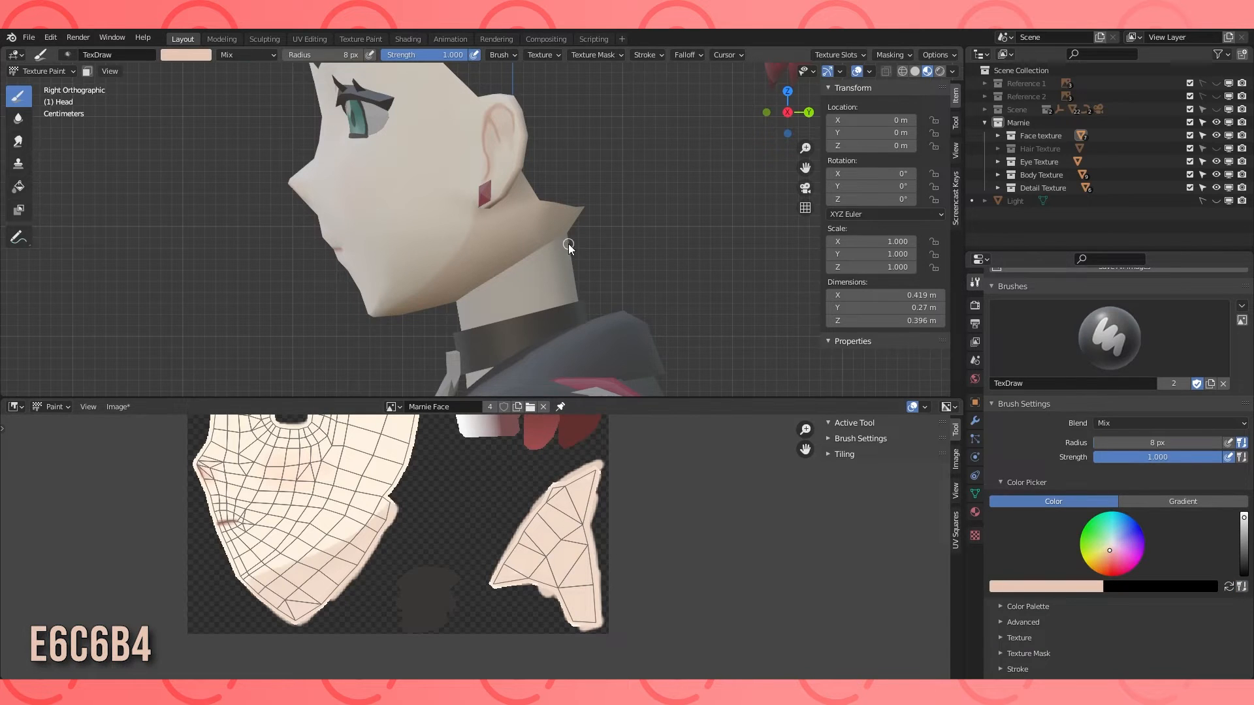
pyautogui.scroll(2, 575, 241)
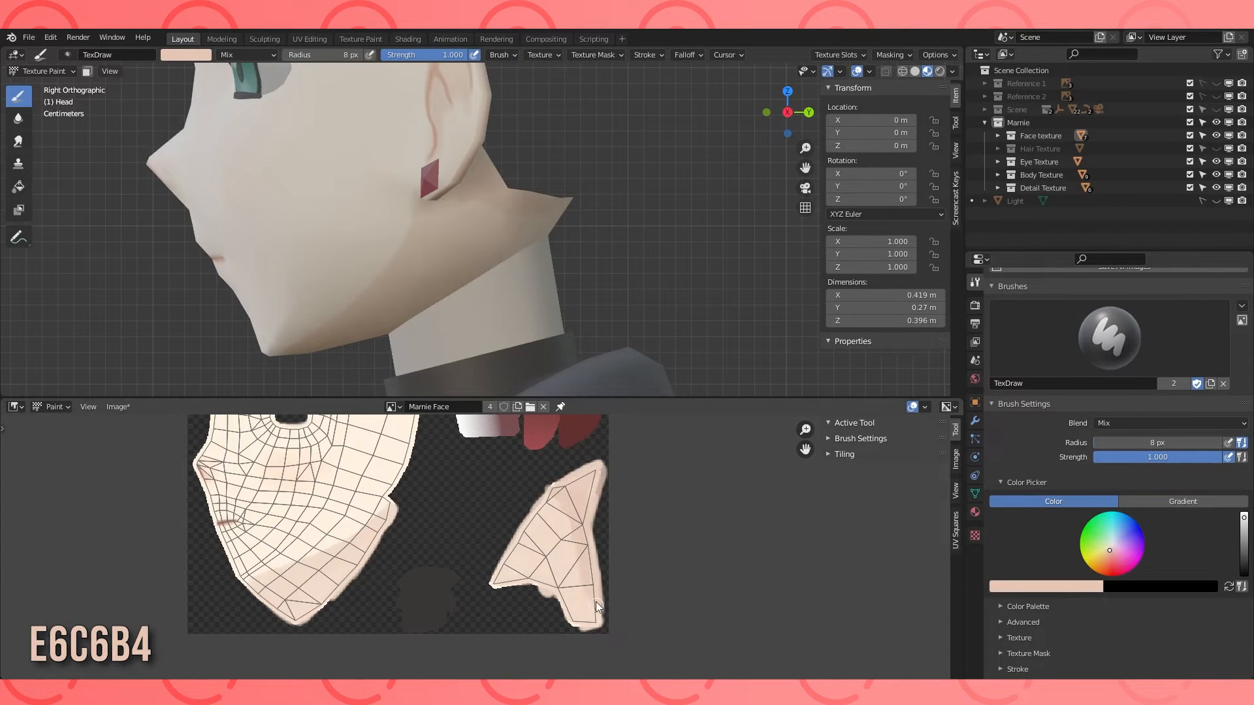
# Blend the shading under the jaw with the Soften brush, starting at a 9 px radius.
pyautogui.click(18, 141)
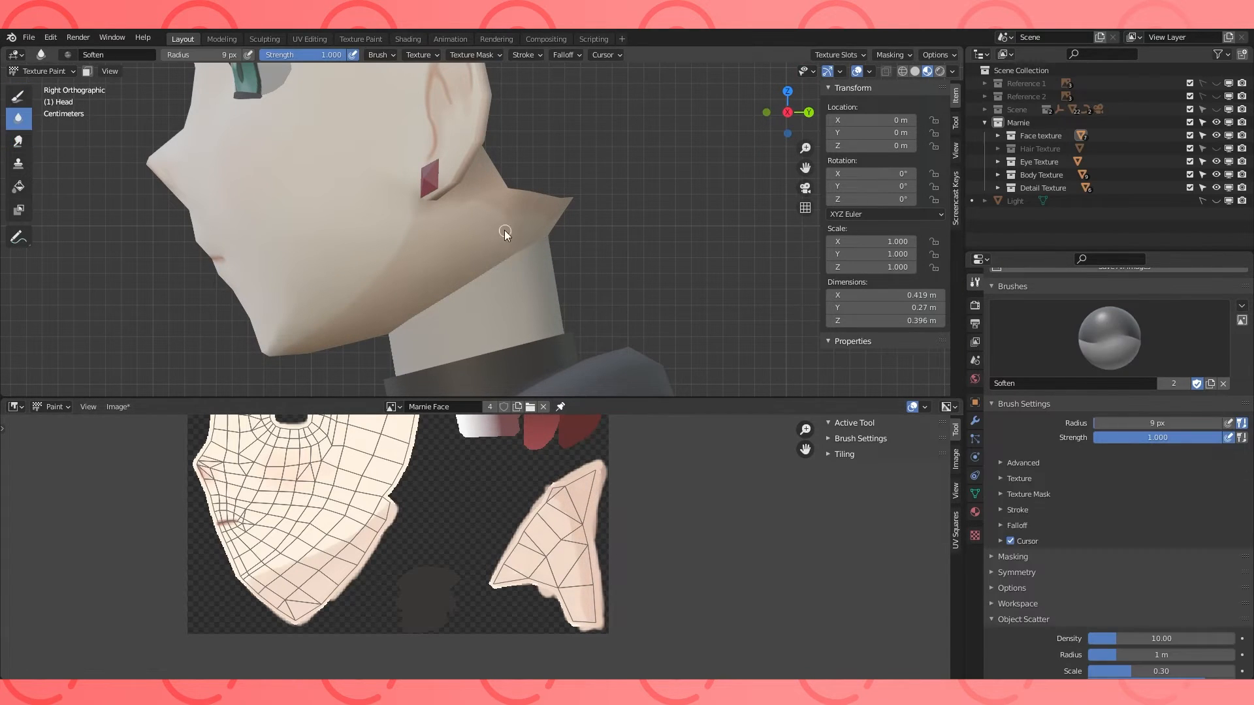
pyautogui.moveTo(562, 216); pyautogui.dragTo(656, 195, button='middle')
pyautogui.scroll(-8, 366, 170)
pyautogui.moveTo(367, 171); pyautogui.dragTo(509, 221, button='middle')
pyautogui.moveTo(451, 490); pyautogui.dragTo(435, 645, button='middle')
pyautogui.moveTo(643, 261); pyautogui.dragTo(676, 247, button='middle')
# Show the Hair Texture collection again and save the Marnie Face image.
pyautogui.click(1217, 149)
pyautogui.moveTo(588, 252); pyautogui.dragTo(512, 253, button='middle')
pyautogui.scroll(3, 512, 253)
pyautogui.click(131, 408)
pyautogui.click(196, 512)
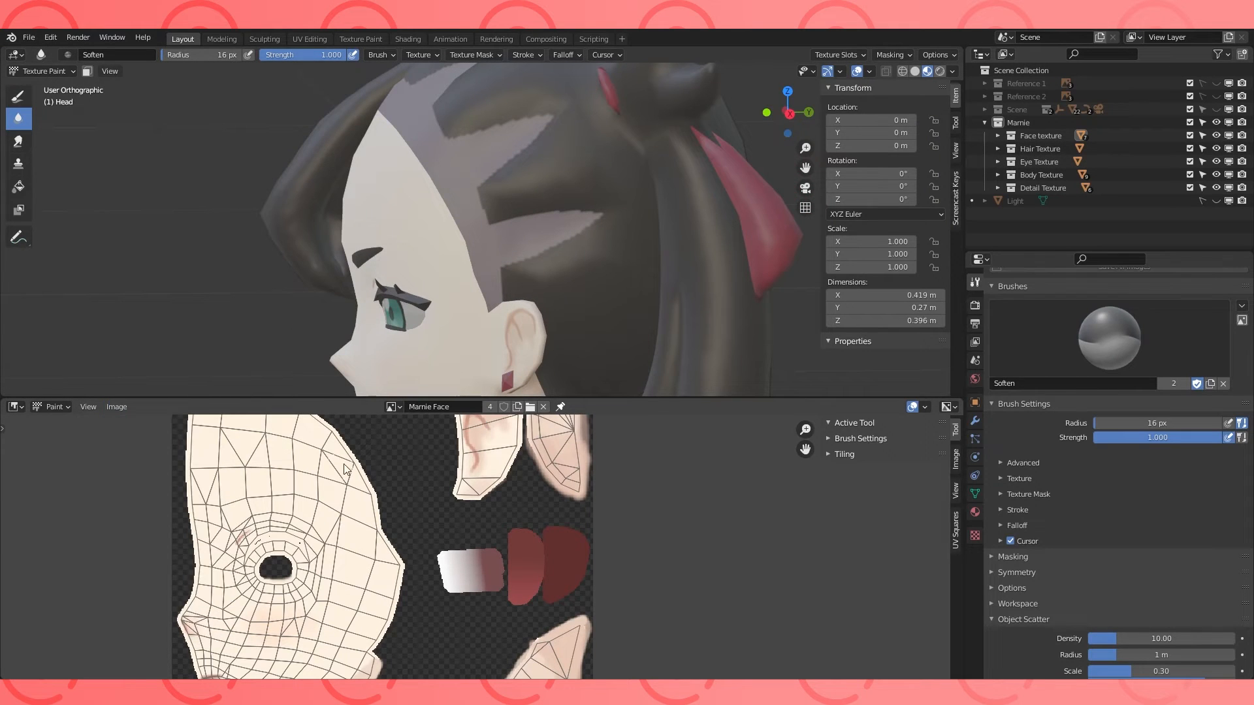
# Open Marnie Hair.png, sample the grey-purple colour 998D99 for the Draw brush, and return to the Marnie Face image.
pyautogui.click(394, 407)
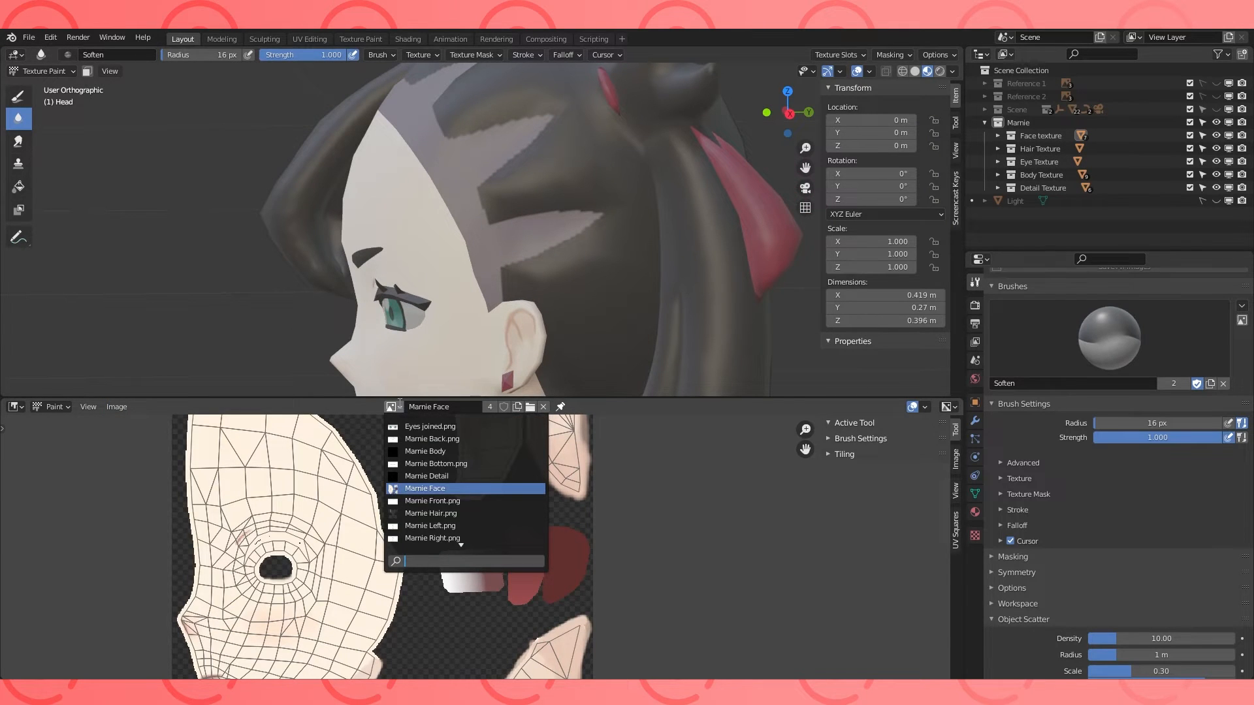
pyautogui.click(432, 513)
pyautogui.click(17, 96)
pyautogui.click(1045, 586)
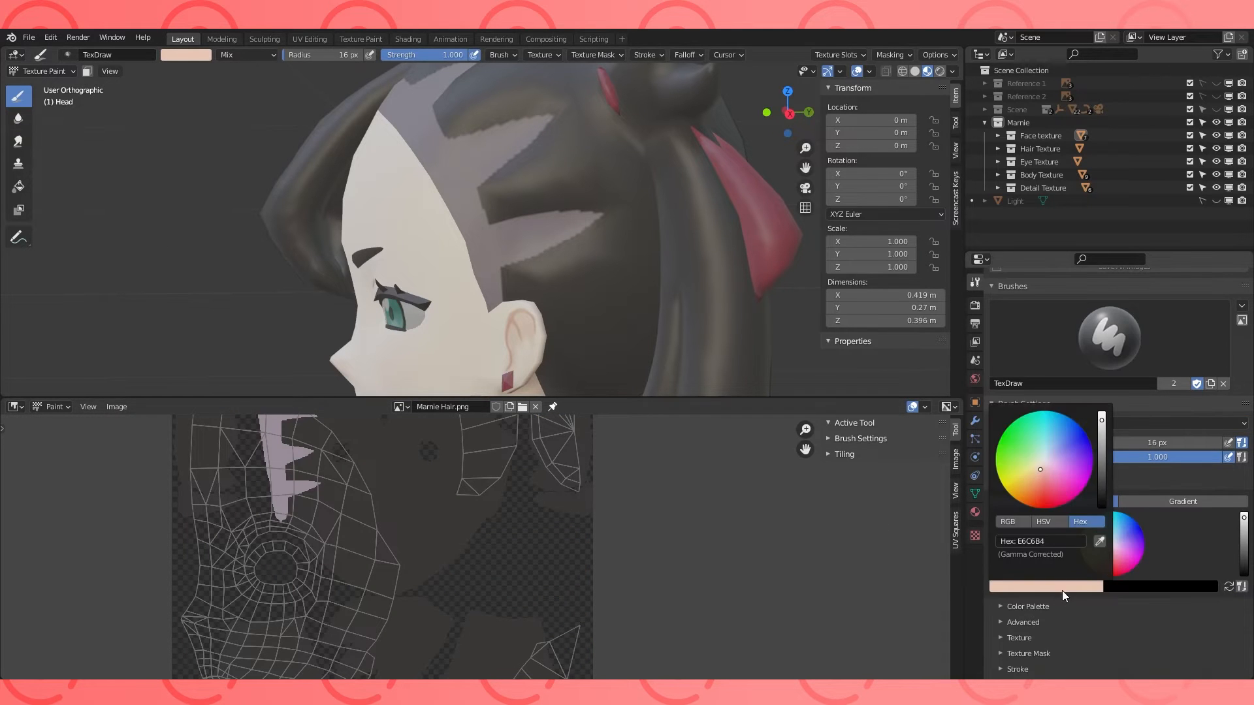
pyautogui.click(56, 406)
pyautogui.click(13, 406)
pyautogui.click(41, 471)
pyautogui.click(398, 407)
pyautogui.click(452, 489)
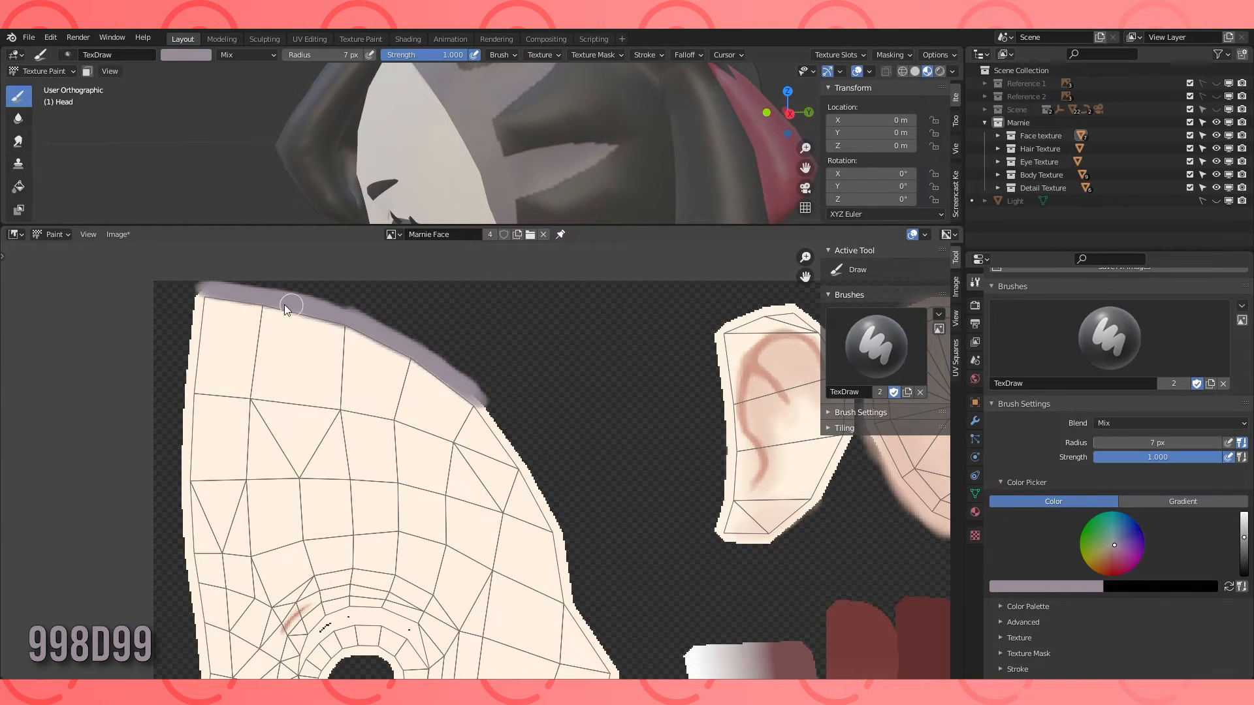
# Paint a 998D99 band along the curved hairline edge of the face at a 7 px radius.
pyautogui.scroll(-2, 556, 189)
pyautogui.moveTo(584, 576); pyautogui.dragTo(575, 500, button='middle')
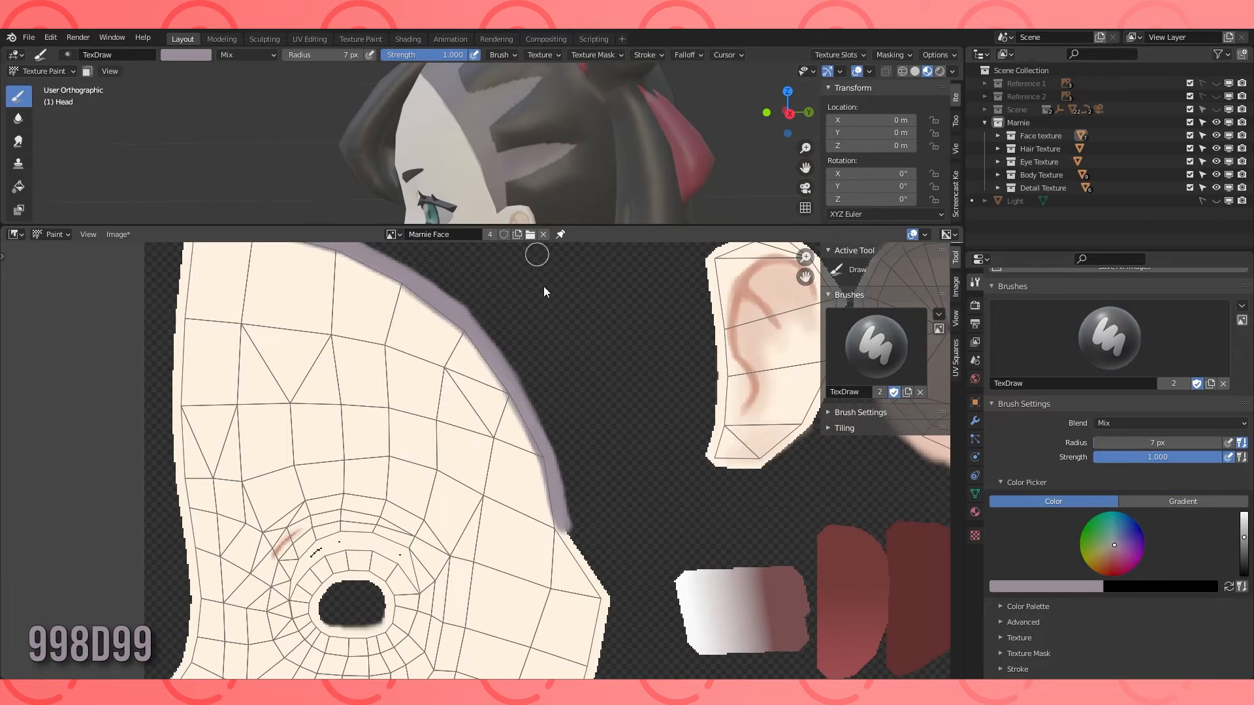
pyautogui.scroll(-2, 392, 282)
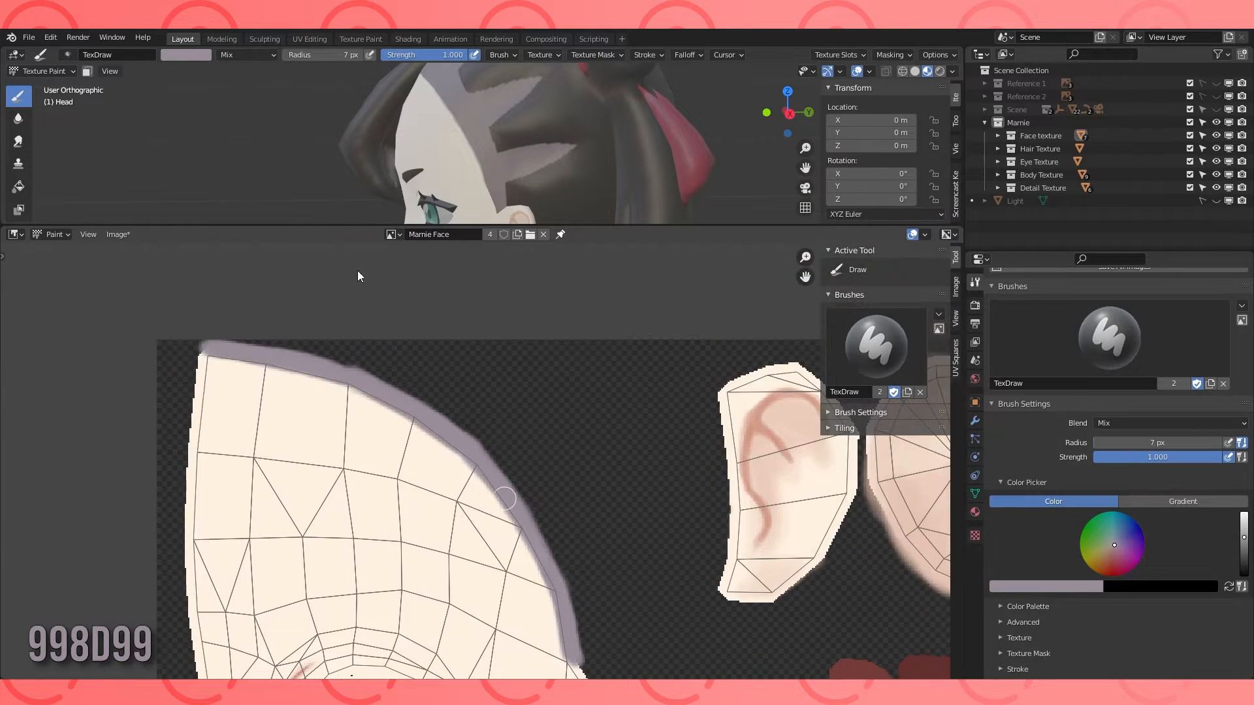
# Blend the inner edge of the grey-purple hairline band into the skin with the Soften brush at 7 px.
pyautogui.click(18, 119)
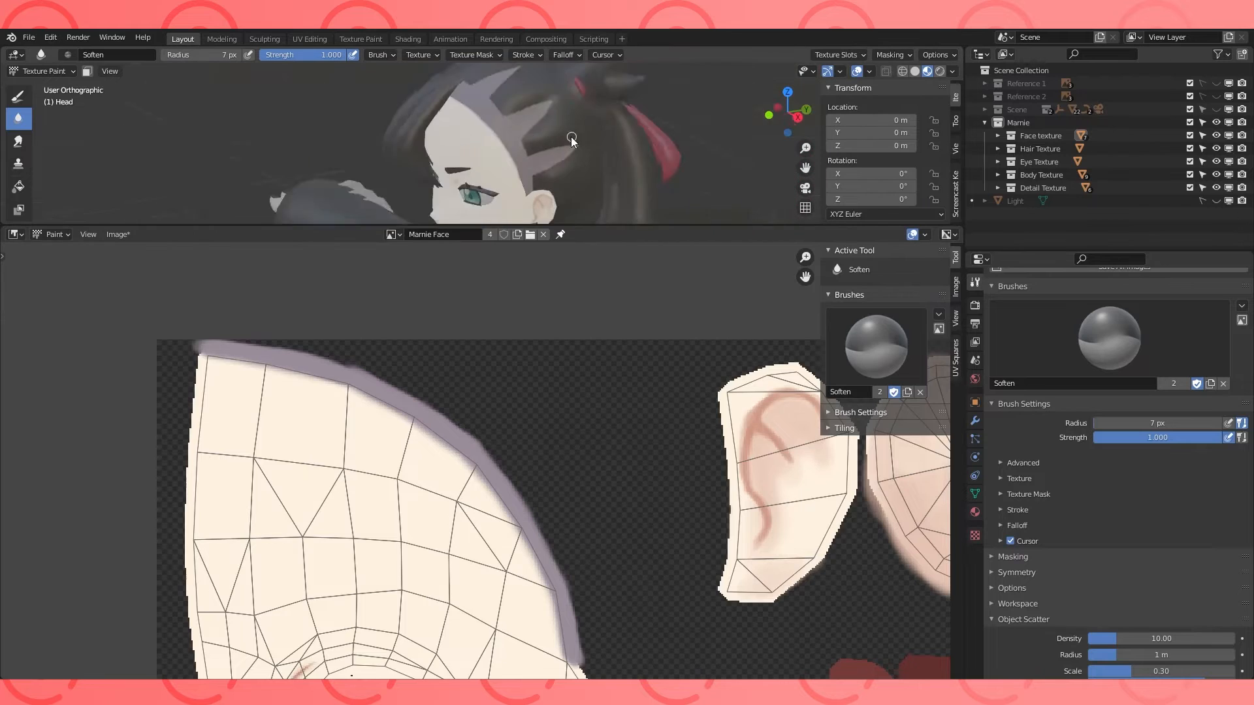
pyautogui.scroll(3, 379, 429)
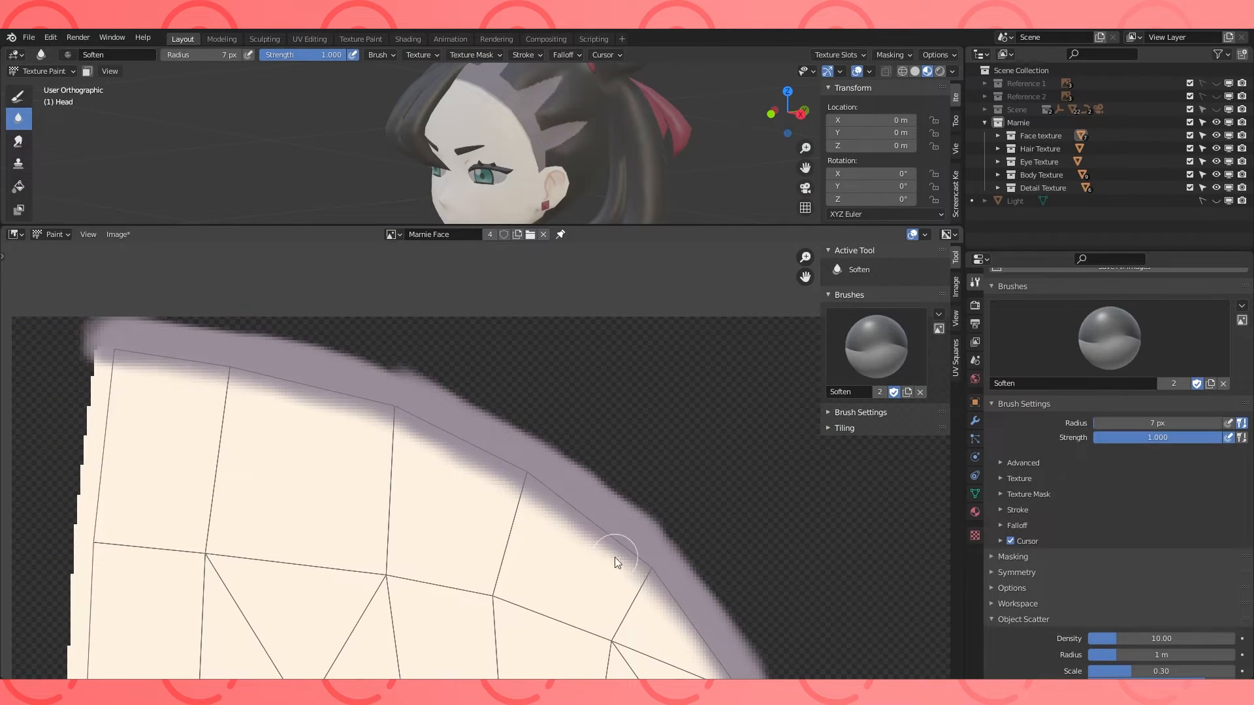
pyautogui.scroll(1, 607, 143)
pyautogui.moveTo(588, 144)
pyautogui.mouseDown(button='middle')
pyautogui.moveTo(609, 77)
pyautogui.moveTo(611, 131)
pyautogui.mouseUp(button='middle')
# Preview the model with rendered shading and save the Marnie Face image.
pyautogui.click(940, 71)
pyautogui.click(928, 71)
pyautogui.click(118, 235)
pyautogui.click(209, 339)
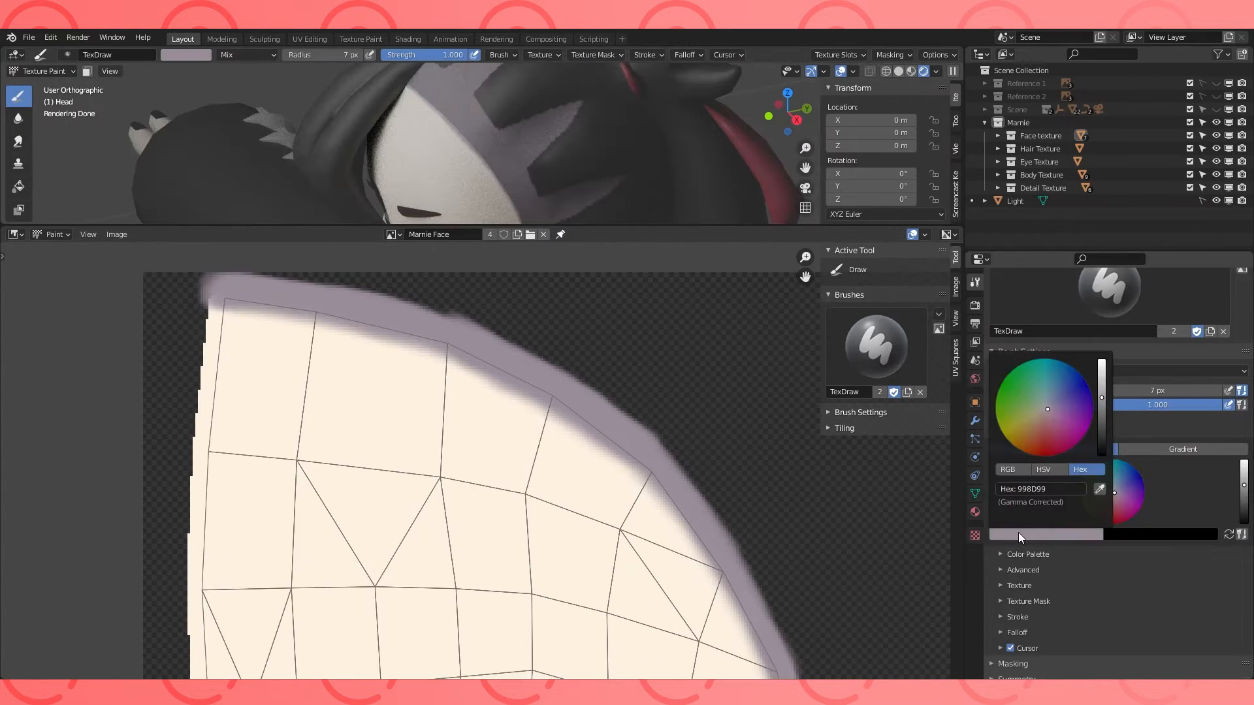
# Enlarge the 3D view, use Material Preview, and paint 998D99 along the hairline on the model down to the ear.
pyautogui.moveTo(595, 225); pyautogui.dragTo(596, 424)
pyautogui.scroll(-8, 588, 229)
pyautogui.click(927, 71)
pyautogui.scroll(10, 478, 189)
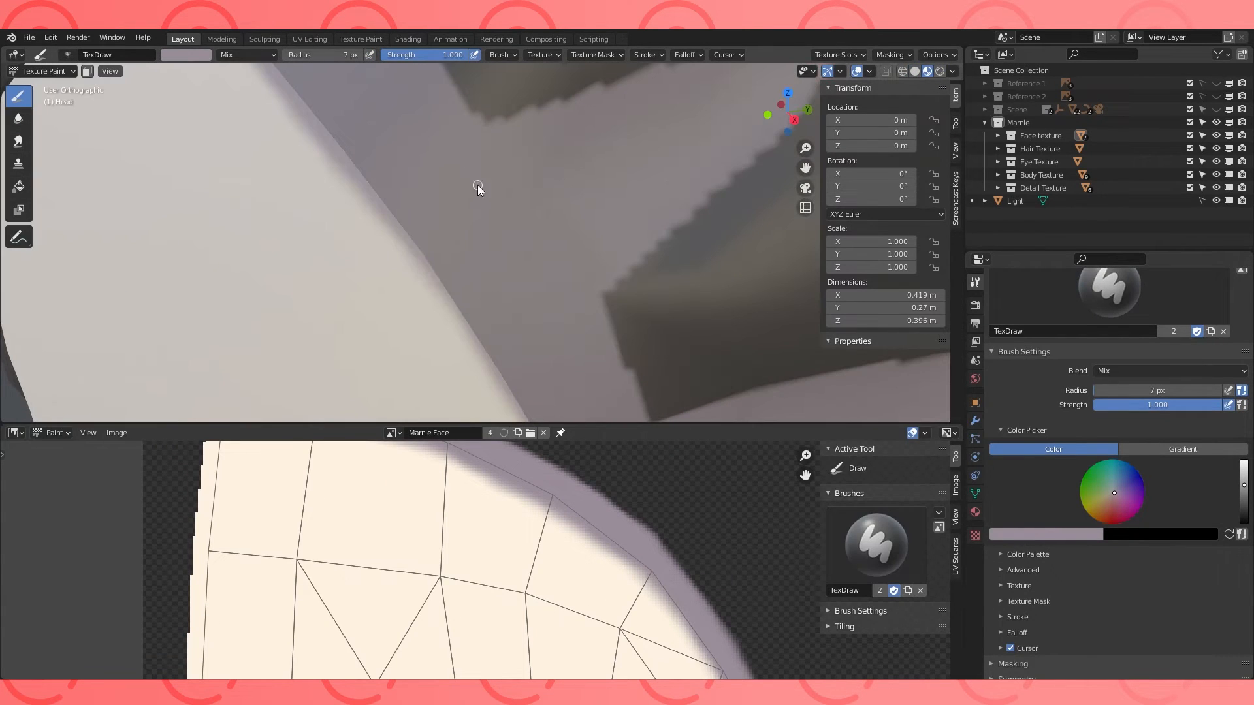
pyautogui.scroll(-2, 424, 172)
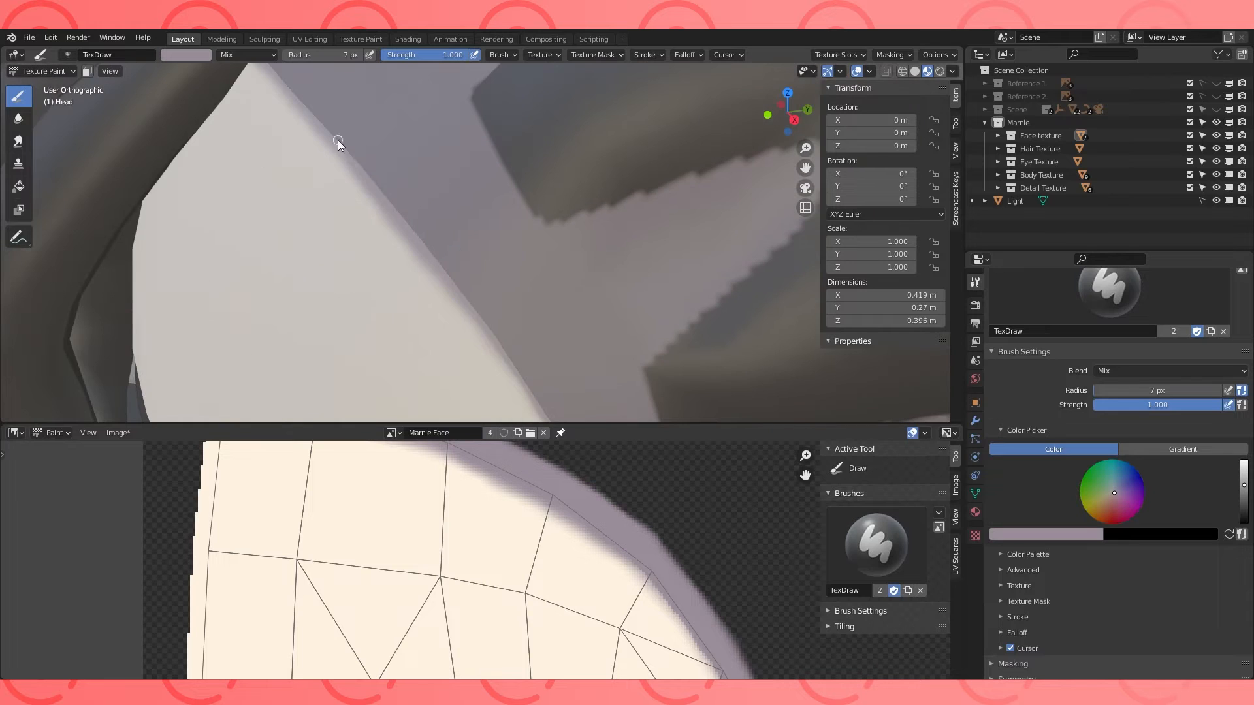
pyautogui.scroll(-4, 641, 358)
pyautogui.moveTo(457, 262); pyautogui.dragTo(516, 160, button='middle')
pyautogui.moveTo(630, 370)
pyautogui.keyDown('shift'); pyautogui.mouseDown(button='middle')
pyautogui.moveTo(607, 294)
pyautogui.moveTo(516, 281)
pyautogui.mouseUp(button='middle'); pyautogui.keyUp('shift')
pyautogui.keyDown('shift'); pyautogui.moveTo(627, 274); pyautogui.dragTo(633, 101, button='middle'); pyautogui.keyUp('shift')
pyautogui.moveTo(560, 153); pyautogui.dragTo(577, 187)
# Soften the hairline edge in front of the ear directly on the model.
pyautogui.click(18, 141)
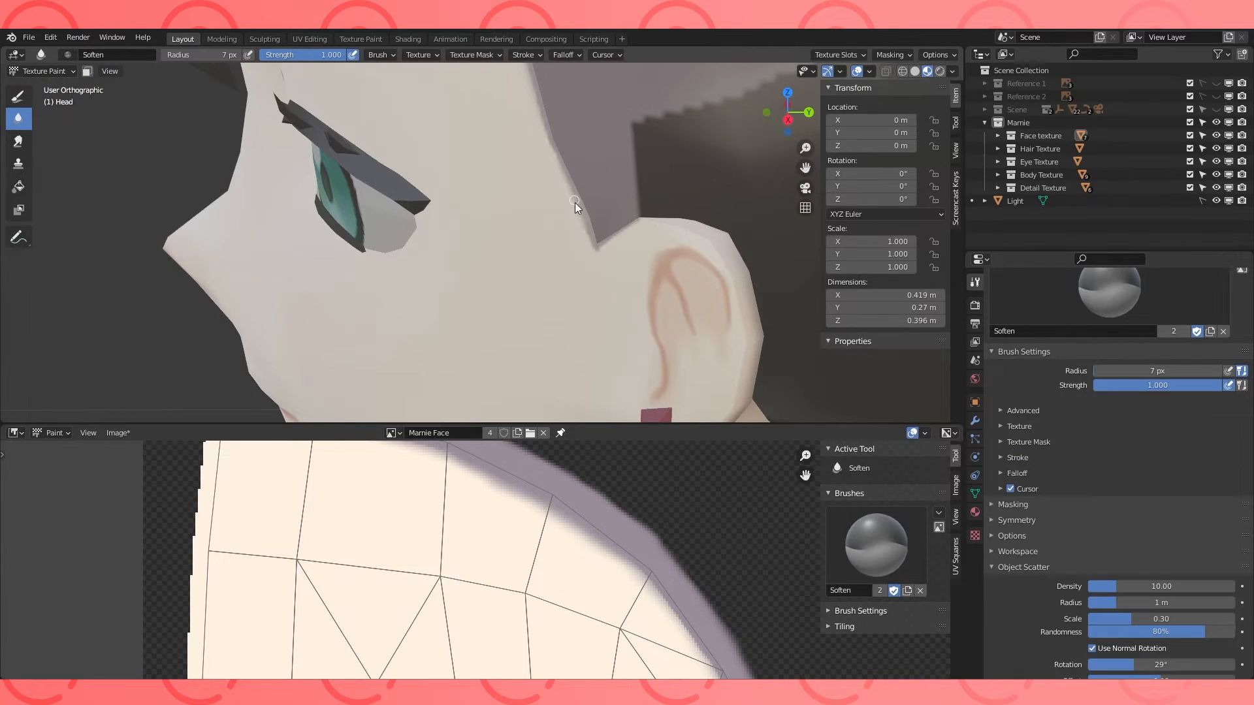
pyautogui.keyDown('shift'); pyautogui.moveTo(542, 121); pyautogui.dragTo(606, 399, button='middle'); pyautogui.keyUp('shift')
pyautogui.moveTo(540, 295); pyautogui.dragTo(483, 120, button='middle')
pyautogui.scroll(-7, 542, 216)
pyautogui.moveTo(580, 314); pyautogui.dragTo(624, 283, button='middle')
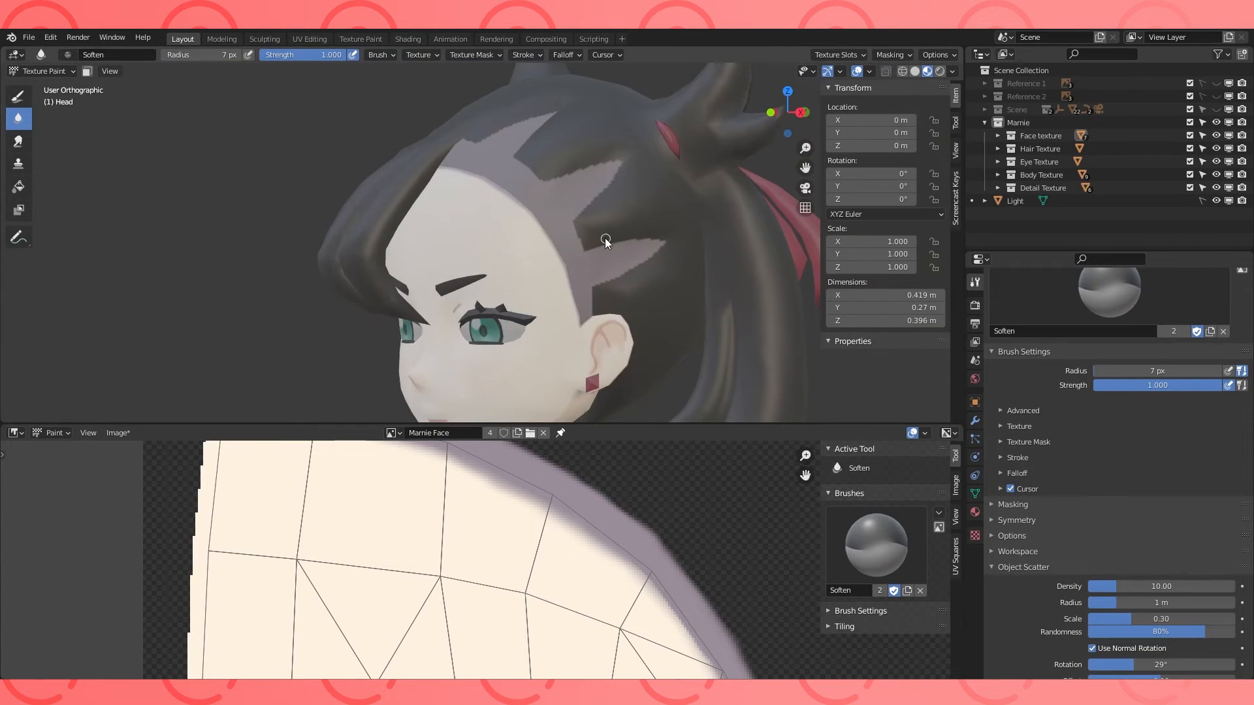
# Inspect the blended hairline from several angles in Object Mode and return to Texture Paint mode.
pyautogui.click(48, 71)
pyautogui.click(50, 85)
pyautogui.moveTo(531, 236); pyautogui.dragTo(496, 228, button='middle')
pyautogui.keyDown('shift'); pyautogui.moveTo(520, 269); pyautogui.dragTo(496, 211, button='middle'); pyautogui.keyUp('shift')
pyautogui.moveTo(513, 213); pyautogui.dragTo(559, 214, button='middle')
pyautogui.click(47, 71)
pyautogui.click(57, 160)
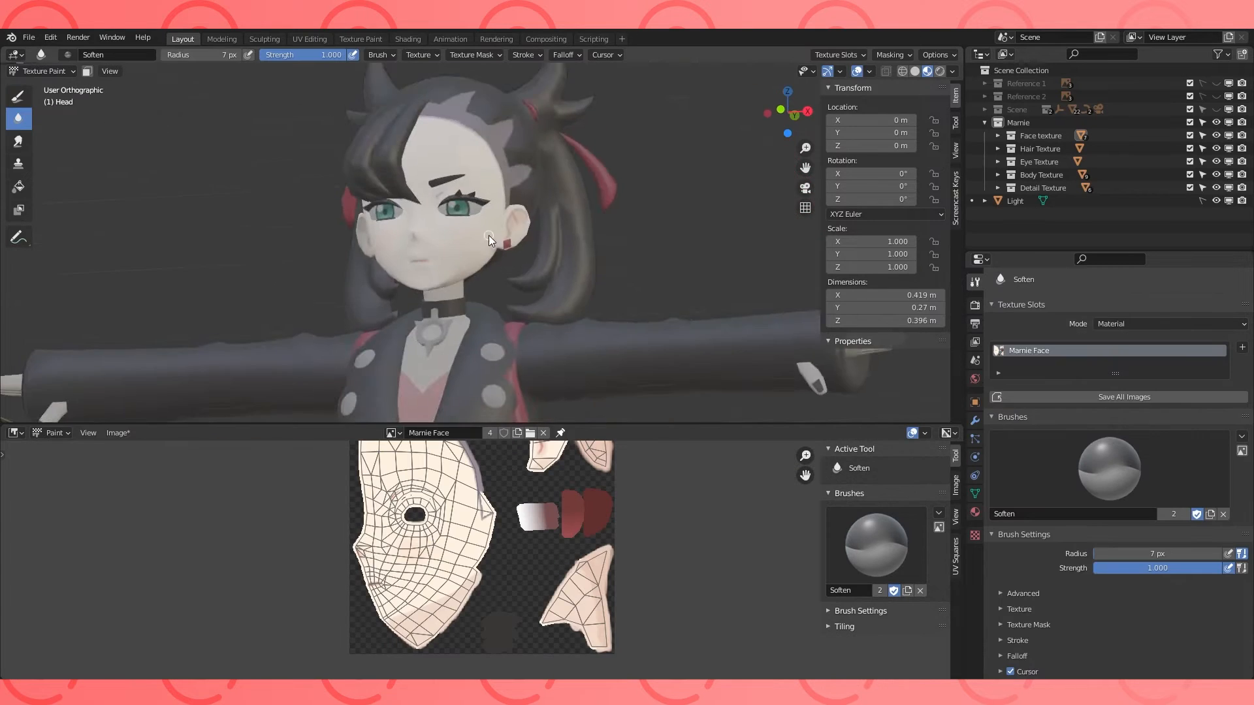
# Select the lower eyelash object and bring it into Texture Paint mode with its UV layout displayed.
pyautogui.scroll(12, 486, 230)
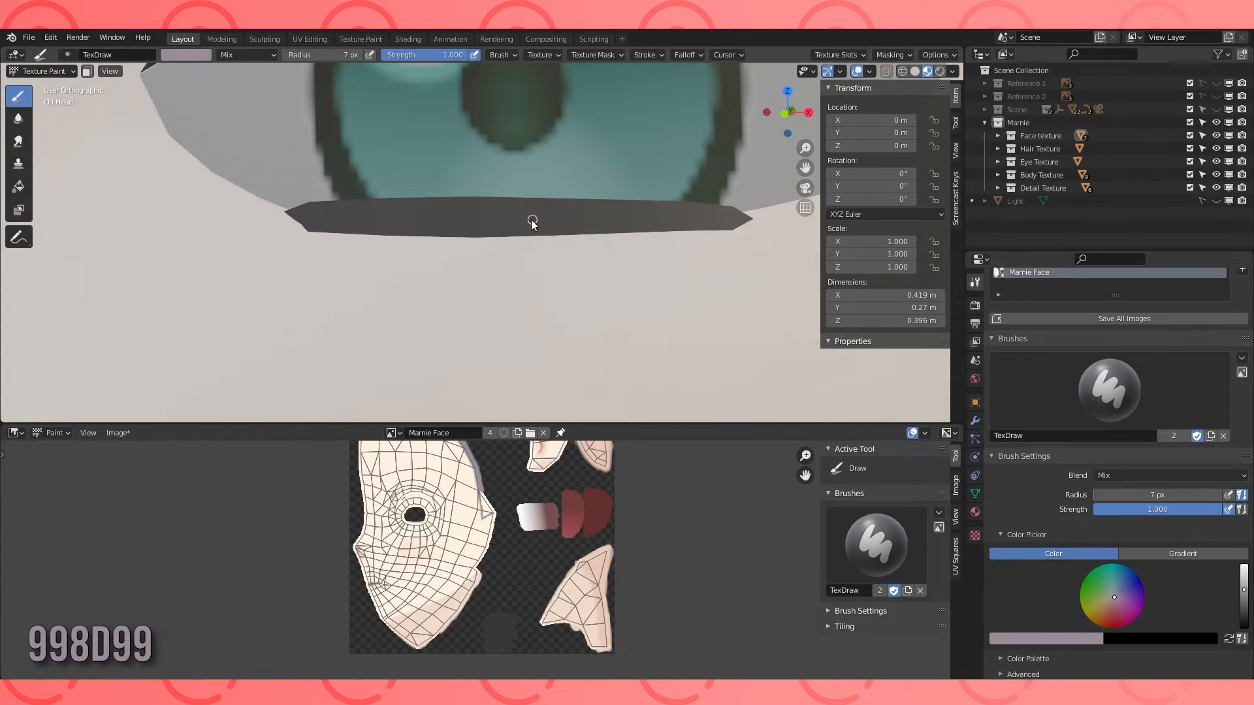
pyautogui.press('Tab')
pyautogui.press('Tab')
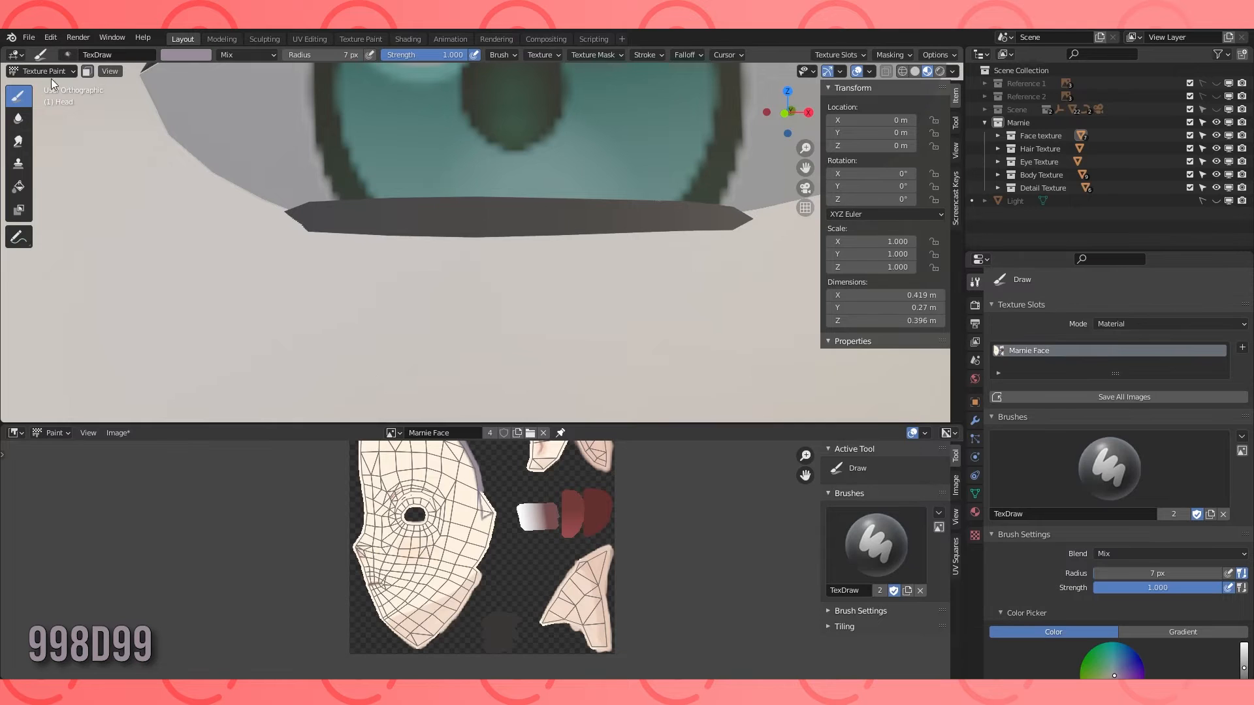
pyautogui.click(43, 72)
pyautogui.click(46, 86)
pyautogui.click(436, 212)
pyautogui.press('Tab')
pyautogui.click(53, 72)
pyautogui.click(55, 158)
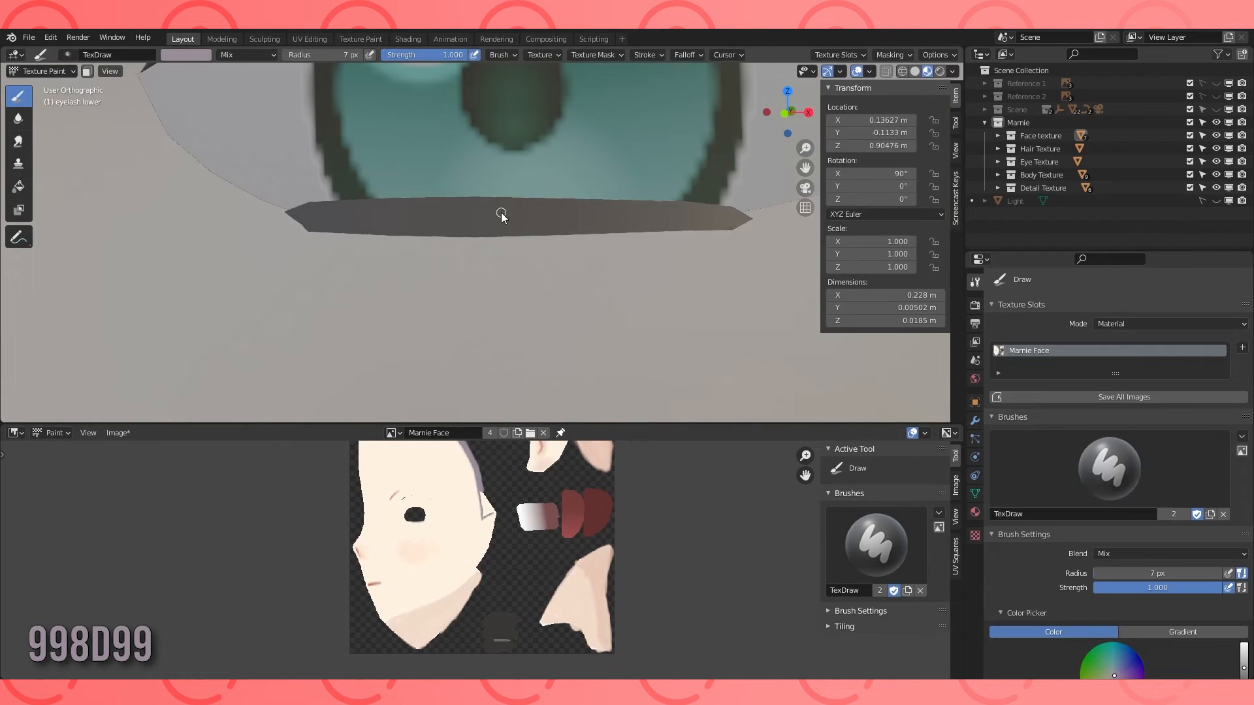
# Paint a 998D99 highlight across the middle of the lower eyelash, refining it at a 1 px radius.
pyautogui.moveTo(507, 199)
pyautogui.mouseDown()
pyautogui.moveTo(503, 222)
pyautogui.moveTo(548, 200)
pyautogui.mouseUp()
pyautogui.scroll(5, 544, 556)
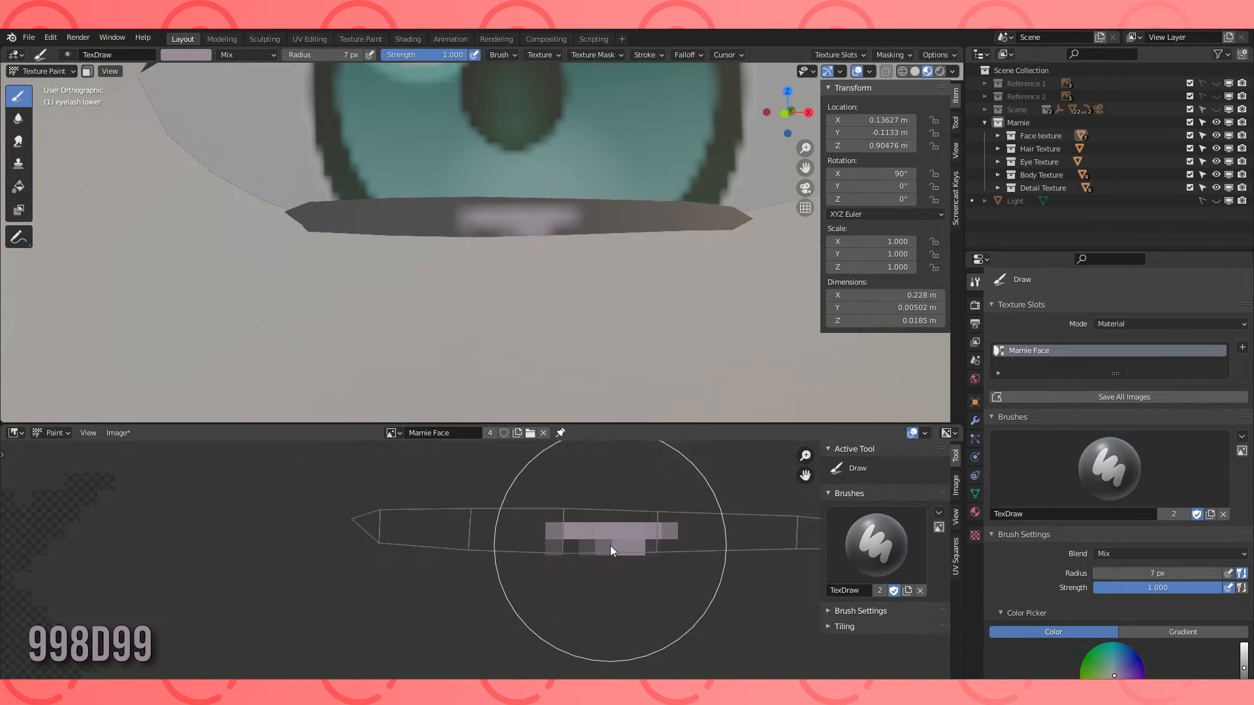
pyautogui.moveTo(613, 543); pyautogui.dragTo(572, 555, button='middle')
pyautogui.press('[')
pyautogui.press('[')
pyautogui.press('[')
pyautogui.press('[')
pyautogui.press('[')
pyautogui.moveTo(575, 561); pyautogui.dragTo(638, 527)
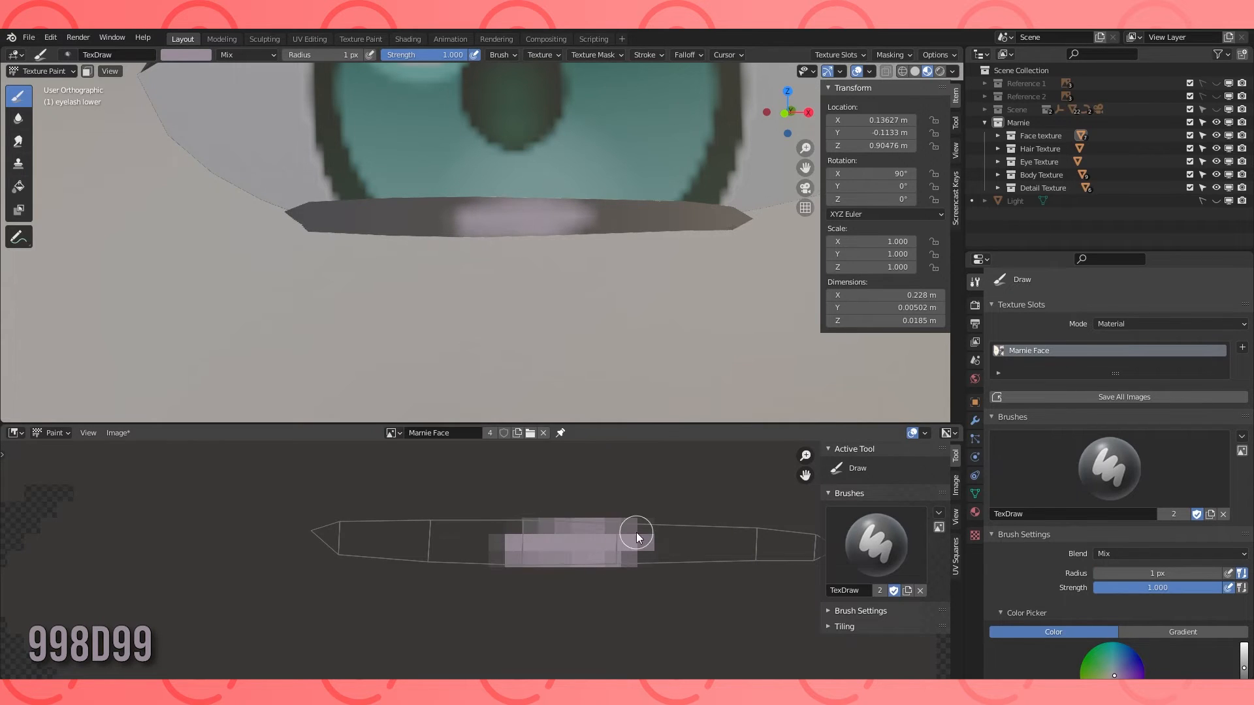
# Dab colour 998B88 into the centre of the lower eyelash highlight and blend it outward with Soften at 2 px.
pyautogui.scroll(-4, 1071, 566)
pyautogui.click(1046, 612)
pyautogui.write('998B88')
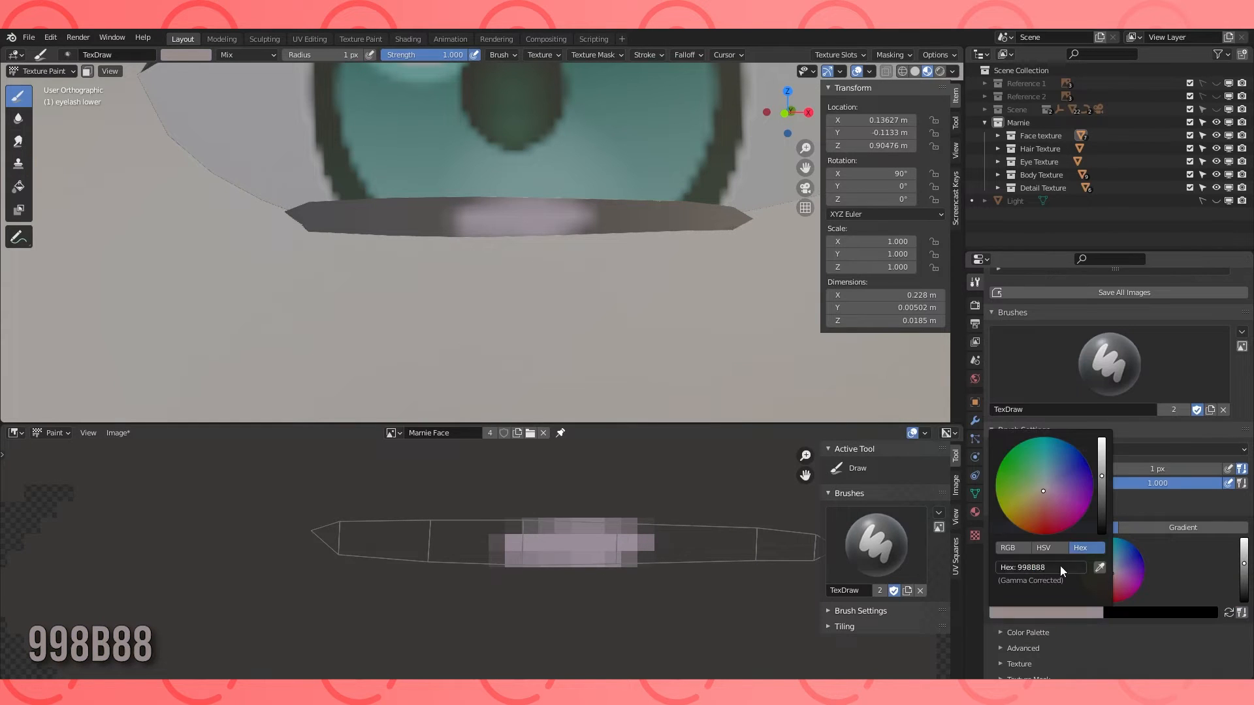
pyautogui.click(19, 118)
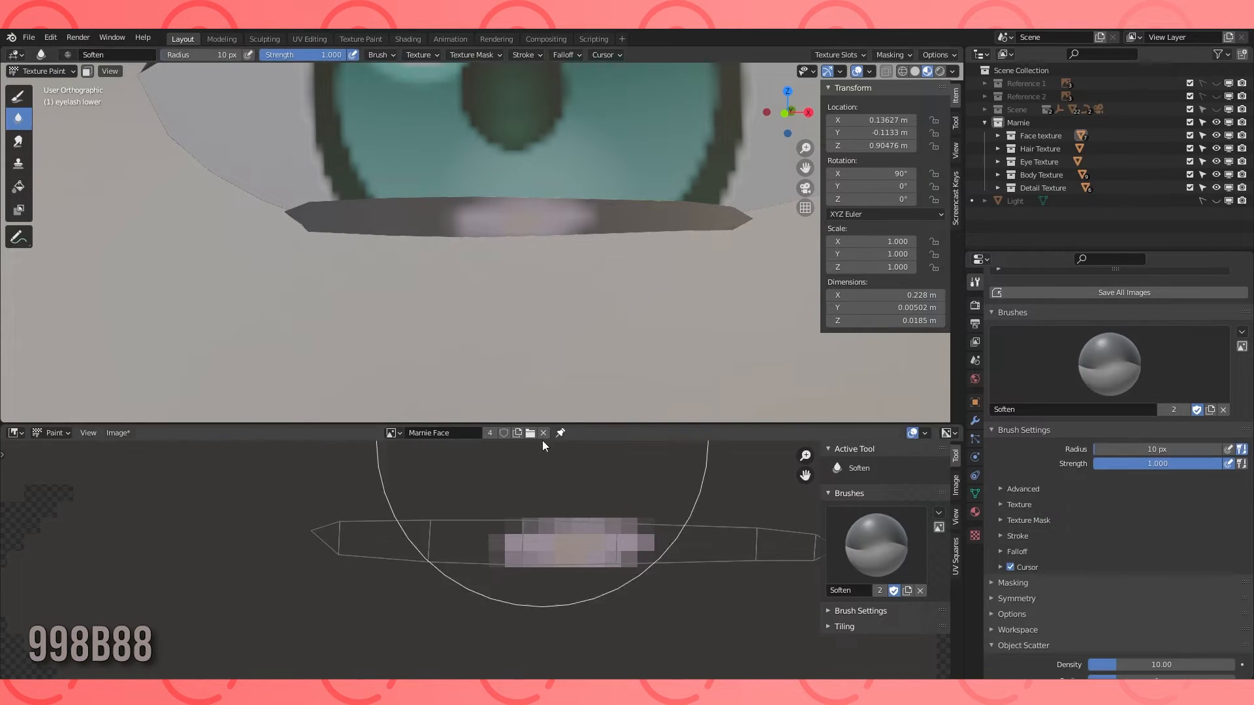
pyautogui.moveTo(558, 546)
pyautogui.mouseDown()
pyautogui.moveTo(637, 543)
pyautogui.moveTo(586, 516)
pyautogui.moveTo(641, 550)
pyautogui.moveTo(522, 545)
pyautogui.mouseUp()
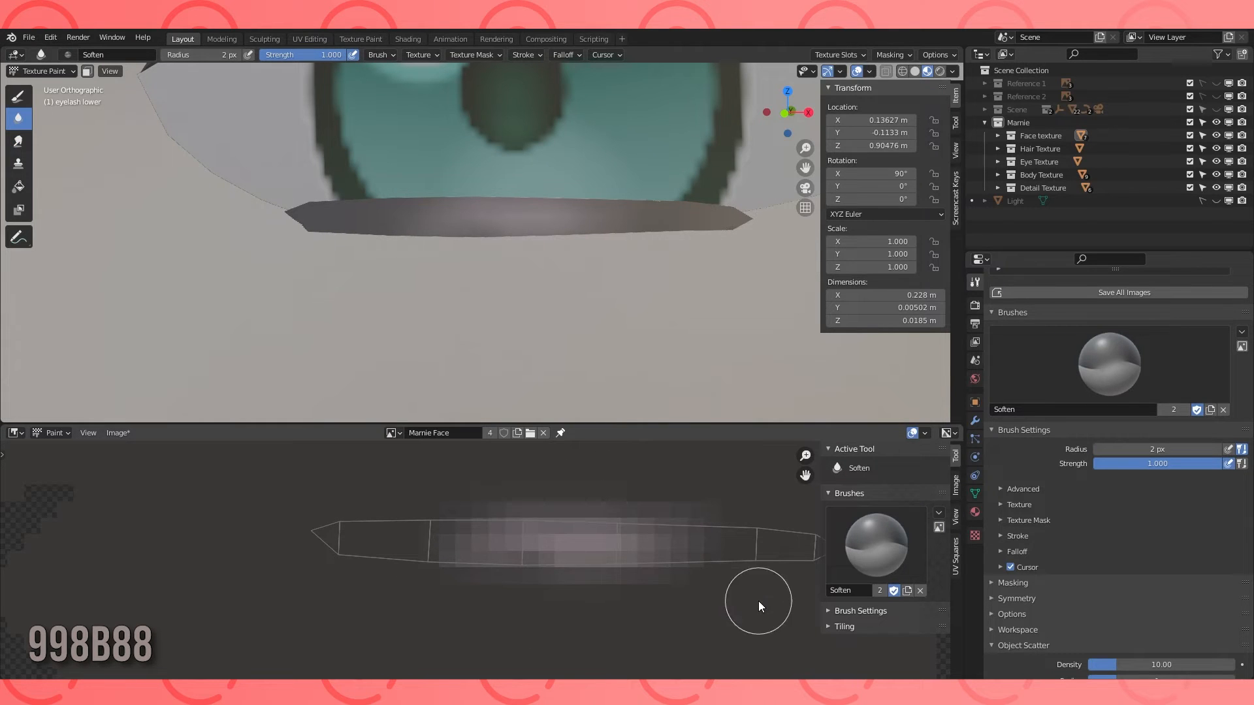
pyautogui.scroll(-12, 595, 213)
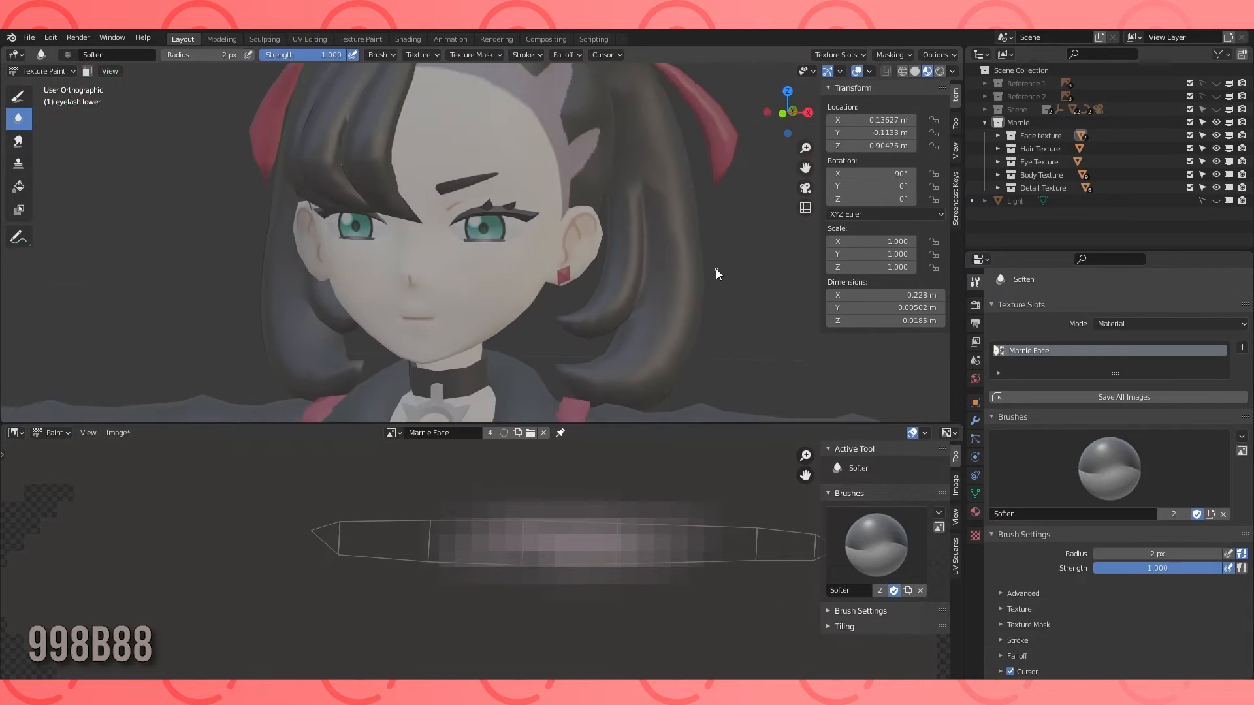
pyautogui.moveTo(716, 269); pyautogui.dragTo(640, 239, button='middle')
# Select the hair object for Texture Paint and open Marnie Hair.png in the image editor.
pyautogui.click(54, 71)
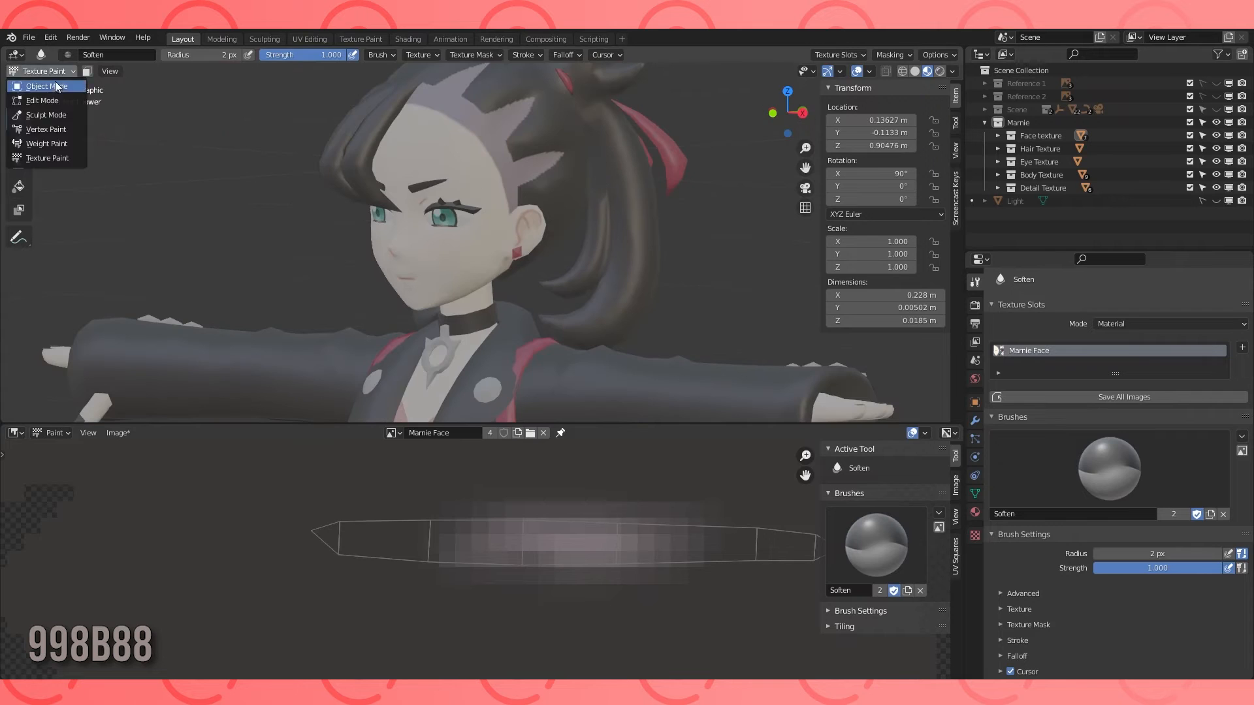
pyautogui.click(57, 85)
pyautogui.click(633, 157)
pyautogui.click(73, 72)
pyautogui.click(55, 152)
pyautogui.scroll(-2, 561, 196)
pyautogui.moveTo(568, 196)
pyautogui.mouseDown(button='middle')
pyautogui.moveTo(514, 201)
pyautogui.moveTo(542, 319)
pyautogui.mouseUp(button='middle')
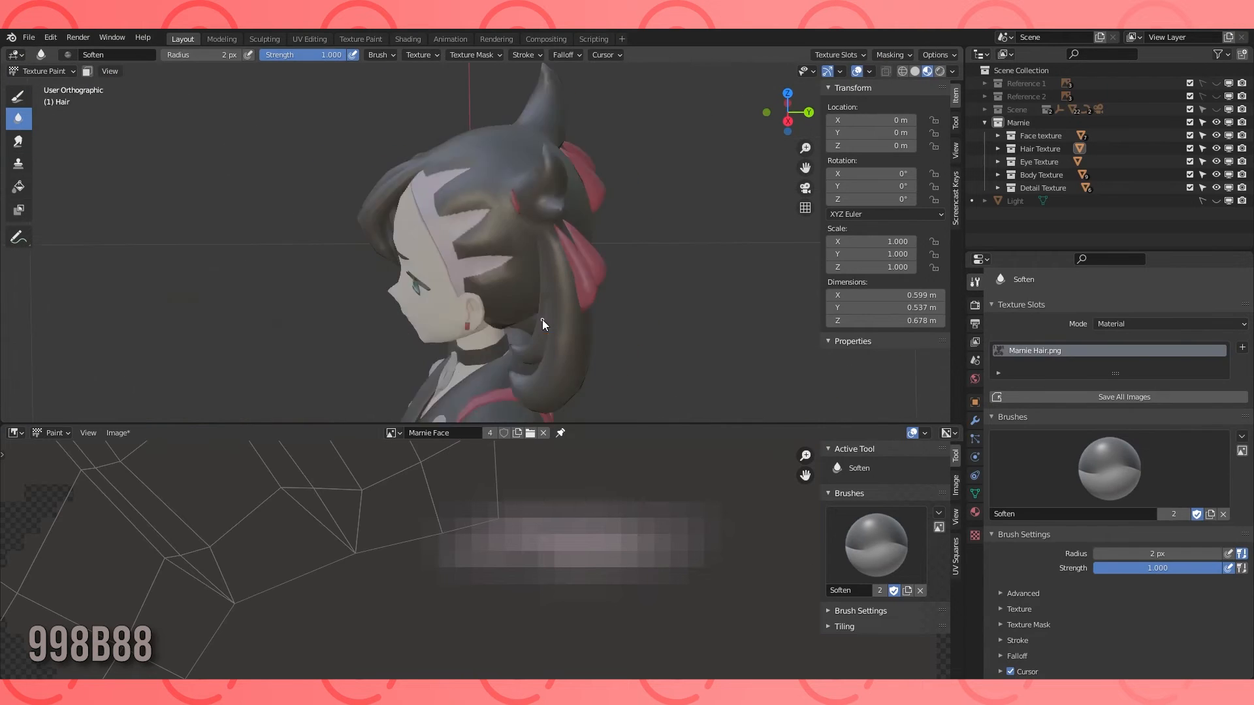
pyautogui.scroll(-6, 542, 320)
pyautogui.scroll(-10, 497, 530)
pyautogui.click(398, 433)
pyautogui.click(457, 552)
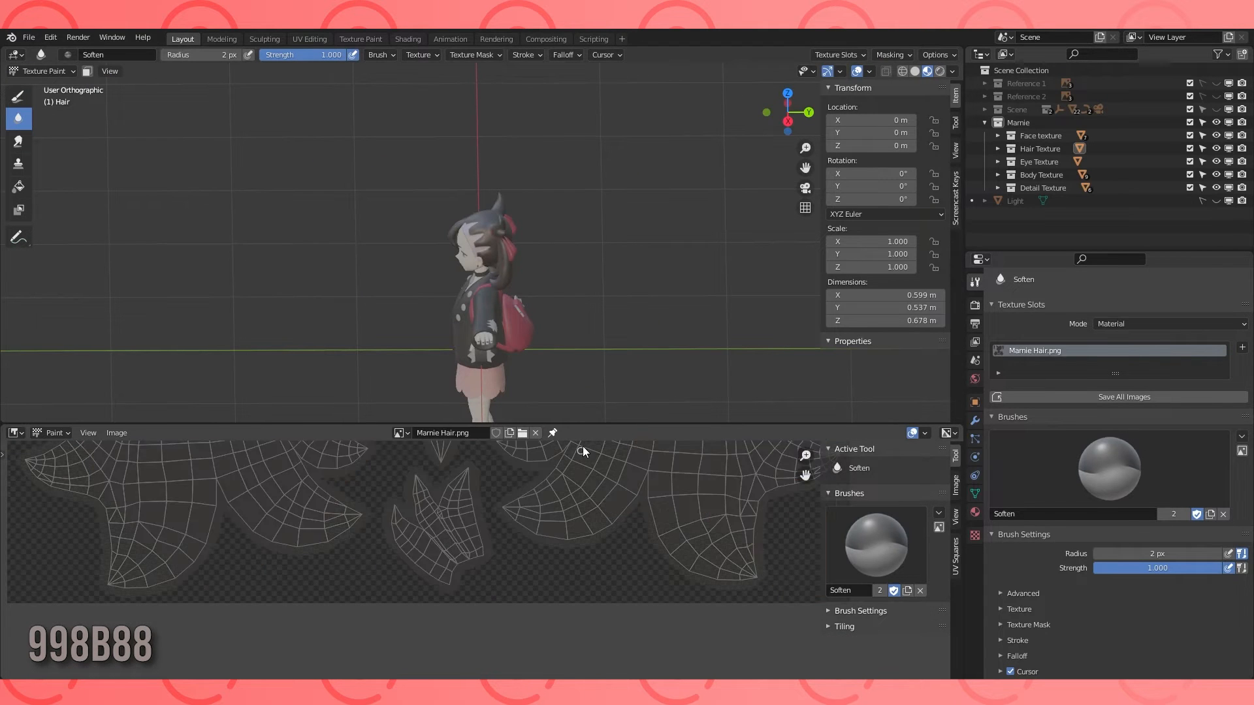
# Sample the dark hair colour with the Draw brush and adjust it to the lighter grey-green 444744.
pyautogui.scroll(-3, 555, 483)
pyautogui.scroll(6, 522, 480)
pyautogui.moveTo(520, 475); pyautogui.dragTo(526, 534, button='middle')
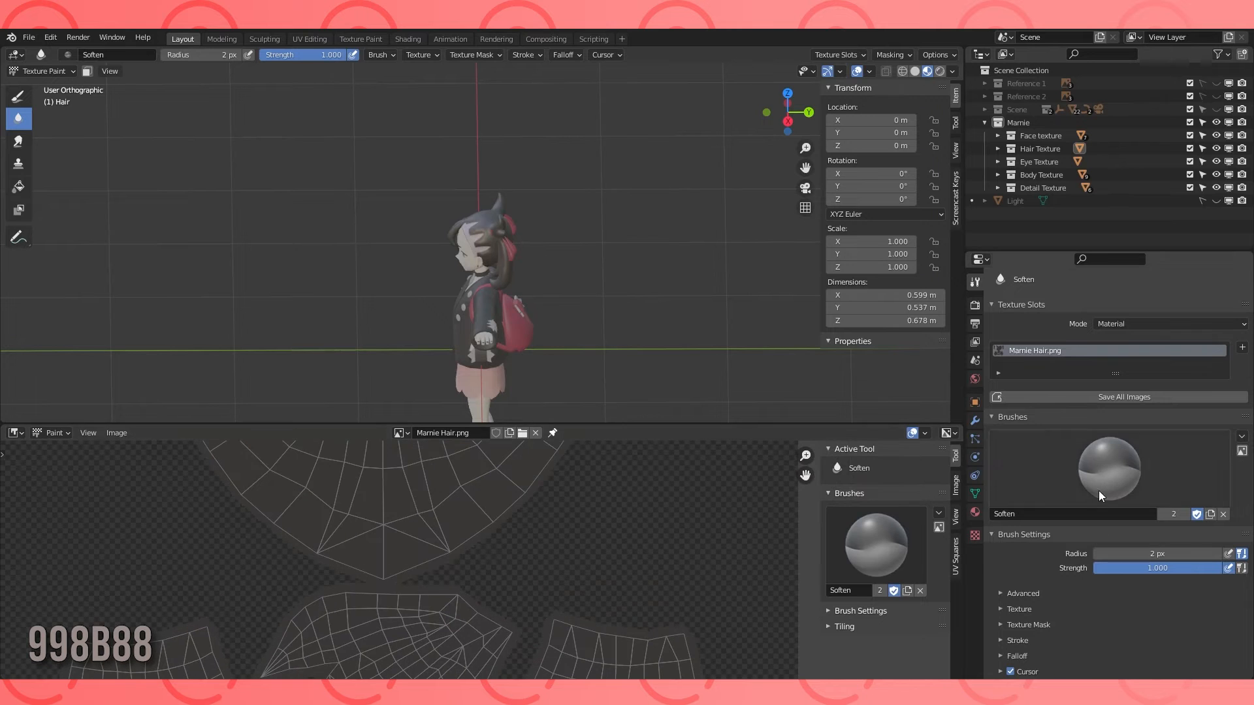
pyautogui.click(17, 98)
pyautogui.scroll(-4, 1065, 555)
pyautogui.click(1057, 612)
pyautogui.click(1099, 568)
pyautogui.click(444, 512)
pyautogui.click(1095, 611)
pyautogui.click(1066, 568)
pyautogui.write('444744')
pyautogui.press('Return')
# Paint thin 444744 strokes along the dark hair edges around the purple spikes at a 2 px radius.
pyautogui.scroll(-2, 495, 483)
pyautogui.moveTo(495, 457); pyautogui.dragTo(498, 566, button='middle')
pyautogui.moveTo(506, 423); pyautogui.dragTo(513, 180)
pyautogui.moveTo(517, 421); pyautogui.dragTo(523, 482, button='middle')
pyautogui.scroll(-1, 367, 171)
pyautogui.scroll(6, 314, 430)
pyautogui.moveTo(249, 421); pyautogui.dragTo(320, 457)
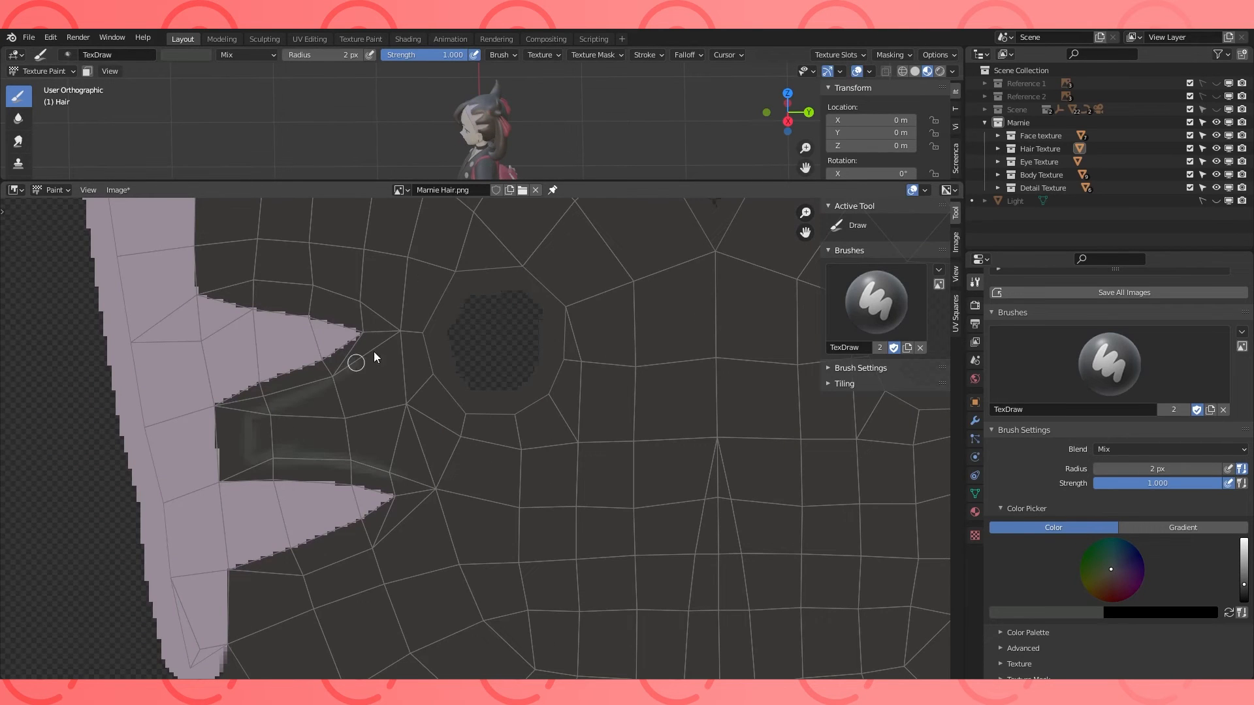
pyautogui.moveTo(261, 273); pyautogui.dragTo(356, 325)
pyautogui.moveTo(351, 304); pyautogui.dragTo(388, 428, button='middle')
pyautogui.scroll(-1, 449, 292)
pyautogui.moveTo(449, 292); pyautogui.dragTo(468, 414, button='middle')
pyautogui.moveTo(361, 336); pyautogui.dragTo(474, 415)
# Add thin 444744 strokes near the opposite outer edge of the scalp island and on the small strand beside it.
pyautogui.scroll(6, 562, 134)
pyautogui.moveTo(562, 134); pyautogui.dragTo(607, 140, button='middle')
pyautogui.scroll(-2, 582, 516)
pyautogui.moveTo(581, 516); pyautogui.dragTo(499, 403, button='middle')
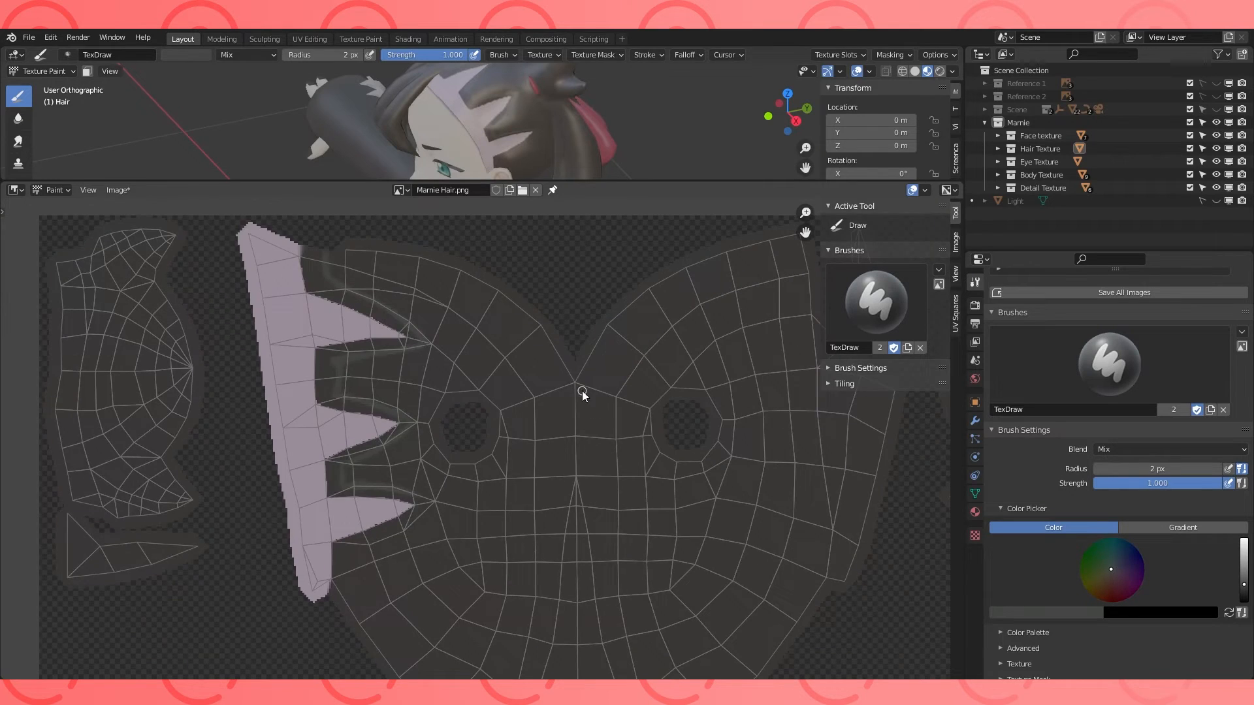
pyautogui.scroll(-1, 783, 396)
pyautogui.moveTo(783, 395); pyautogui.dragTo(587, 382, button='middle')
pyautogui.moveTo(605, 495); pyautogui.dragTo(608, 434, button='middle')
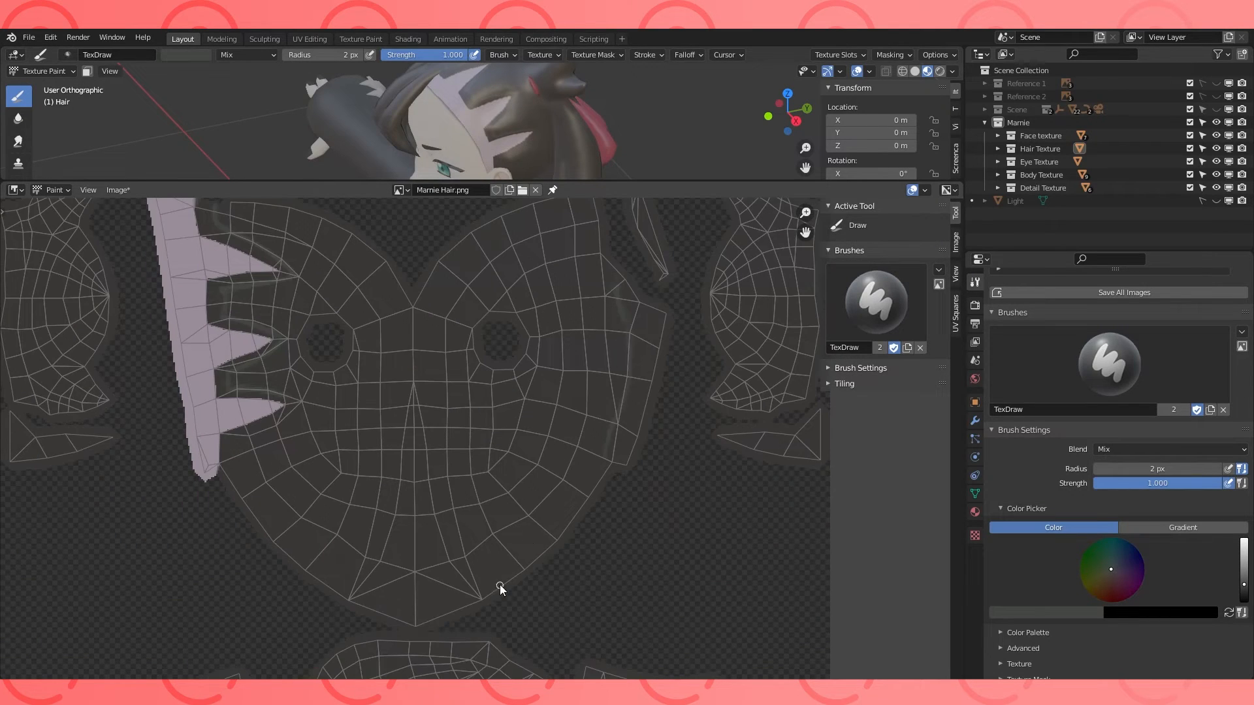
pyautogui.scroll(-2, 559, 502)
pyautogui.moveTo(606, 556); pyautogui.dragTo(595, 476, button='middle')
pyautogui.moveTo(614, 154); pyautogui.dragTo(509, 42, button='middle')
# Edit the hair mesh in wireframe and mark the lower edges at the back of the head as sharp.
pyautogui.click(43, 70)
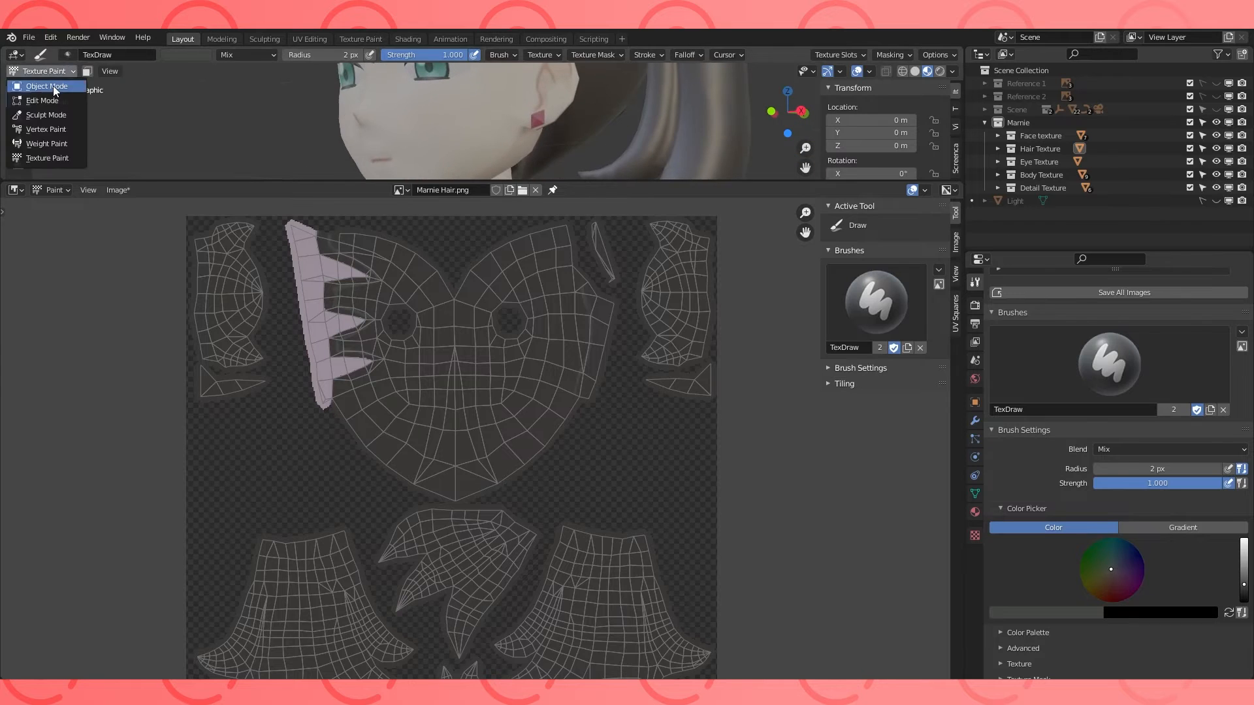
pyautogui.click(39, 91)
pyautogui.hotkey('shift', 'z')
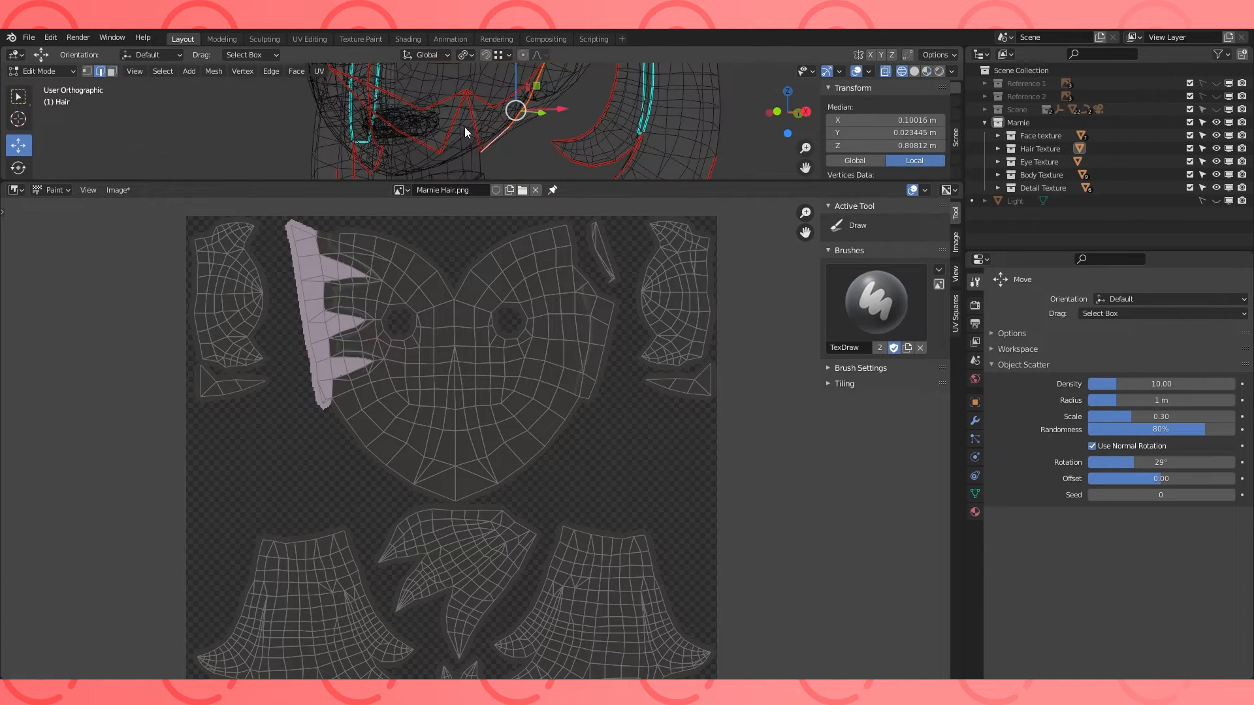
pyautogui.hotkey('ctrl', 'z')
pyautogui.moveTo(445, 137); pyautogui.dragTo(274, 122, button='middle')
pyautogui.keyDown('alt'); pyautogui.keyDown('shift'); pyautogui.click(614, 131); pyautogui.keyUp('shift'); pyautogui.keyUp('alt')
pyautogui.keyDown('alt'); pyautogui.keyDown('shift'); pyautogui.click(579, 133); pyautogui.keyUp('shift'); pyautogui.keyUp('alt')
pyautogui.rightClick(580, 134)
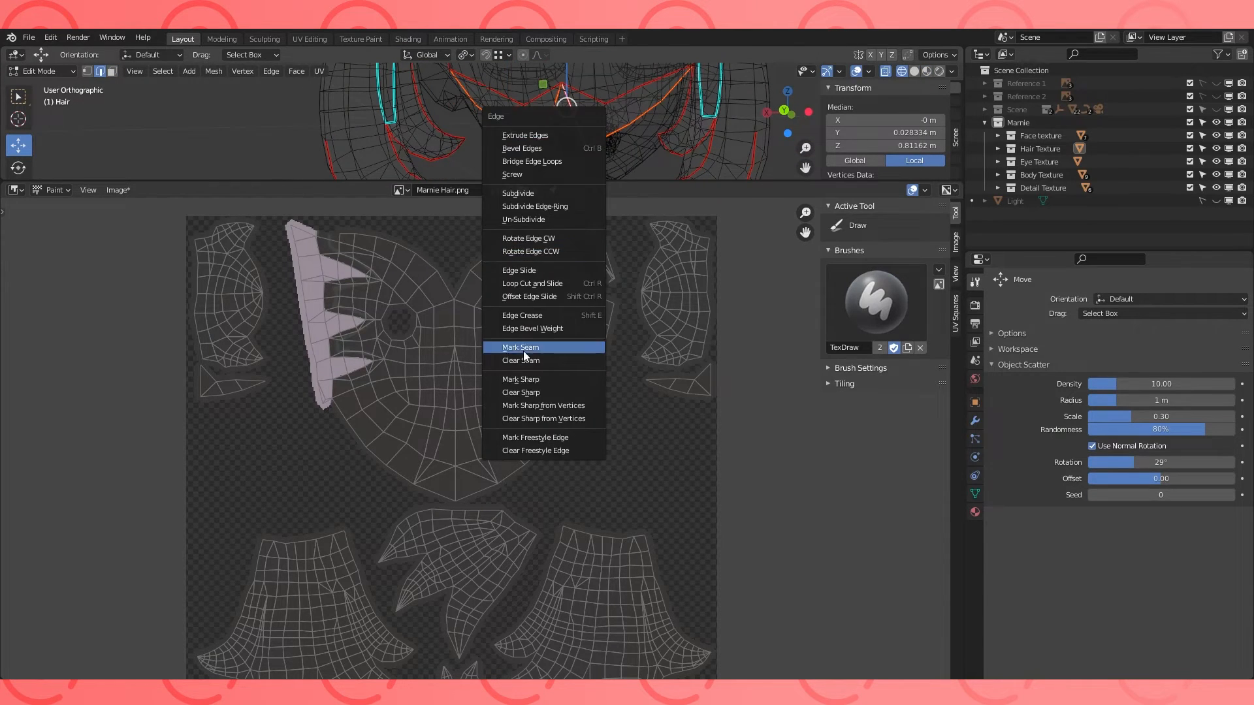
pyautogui.click(542, 381)
# Add an Edge Split modifier to the hair with Edge Angle turned off and Sharp Edges kept on.
pyautogui.click(976, 420)
pyautogui.click(1120, 302)
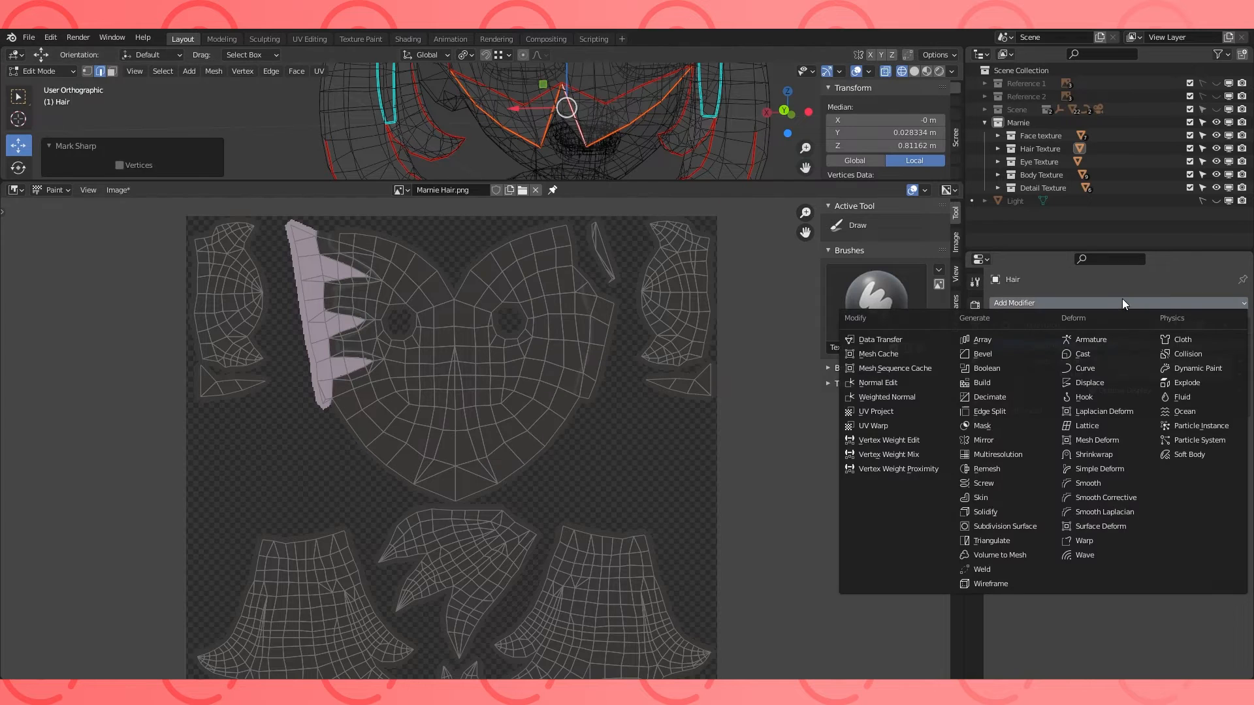
pyautogui.click(997, 412)
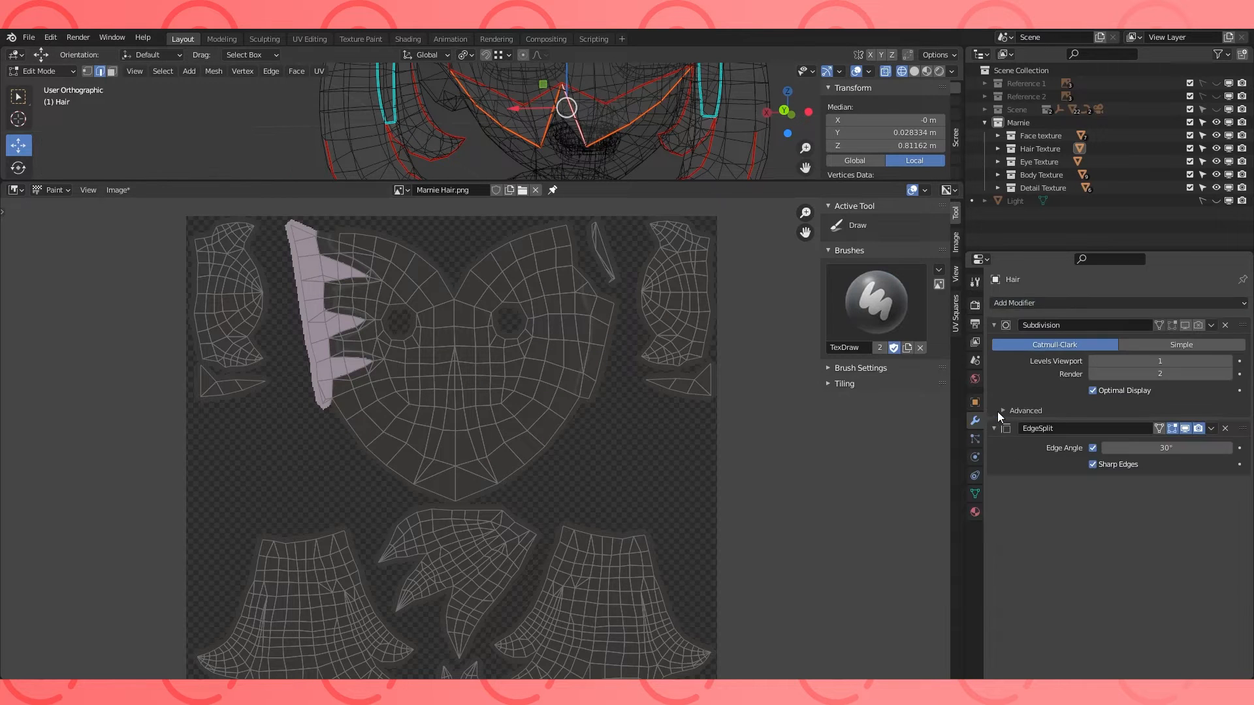
pyautogui.click(1092, 449)
# Return to Material Preview, bring the back of the neck into view, and put the hair back in Texture Paint mode.
pyautogui.hotkey('shift', 'z')
pyautogui.scroll(-1, 327, 117)
pyautogui.moveTo(326, 116); pyautogui.dragTo(340, 124, button='middle')
pyautogui.click(927, 72)
pyautogui.moveTo(575, 125)
pyautogui.mouseDown(button='middle')
pyautogui.moveTo(523, 123)
pyautogui.moveTo(554, 104)
pyautogui.mouseUp(button='middle')
pyautogui.scroll(3, 481, 437)
pyautogui.scroll(3, 549, 130)
pyautogui.click(47, 72)
pyautogui.click(49, 150)
# Paint a thin 444744 outline along the pointed lower edge of the back hair on the scalp island.
pyautogui.moveTo(580, 181); pyautogui.dragTo(580, 379)
pyautogui.scroll(2, 443, 268)
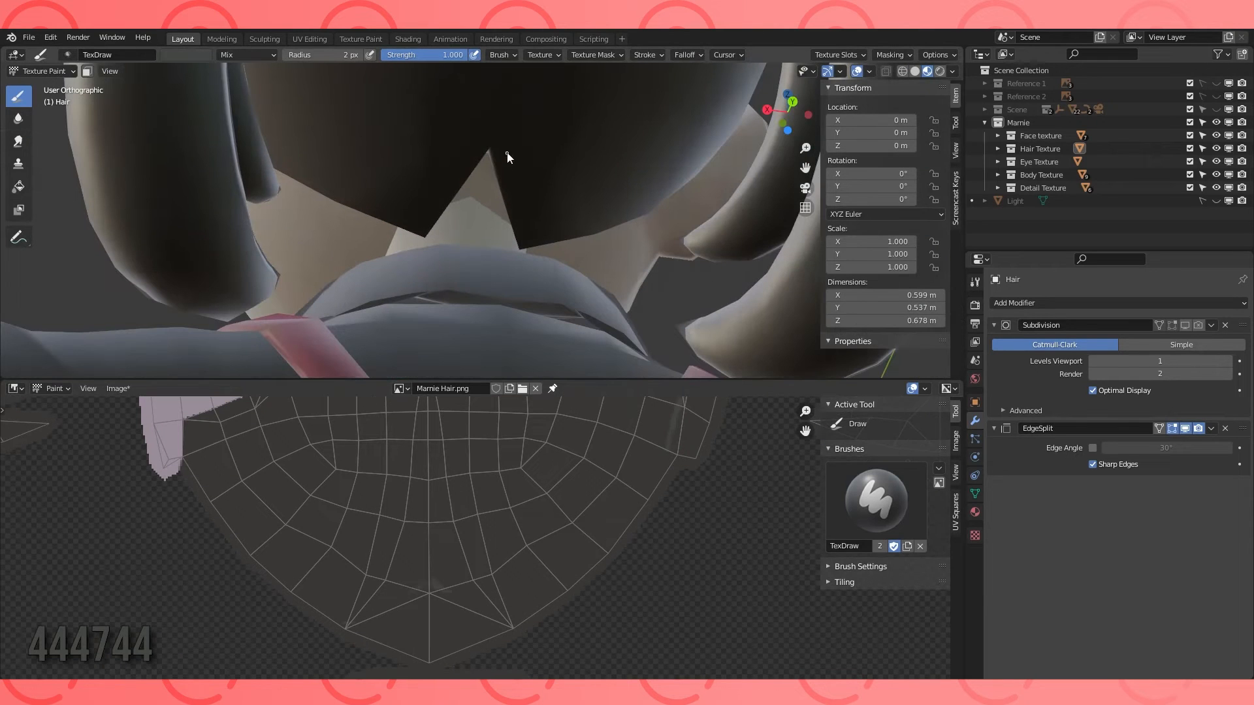
pyautogui.scroll(3, 208, 561)
pyautogui.scroll(-4, 561, 550)
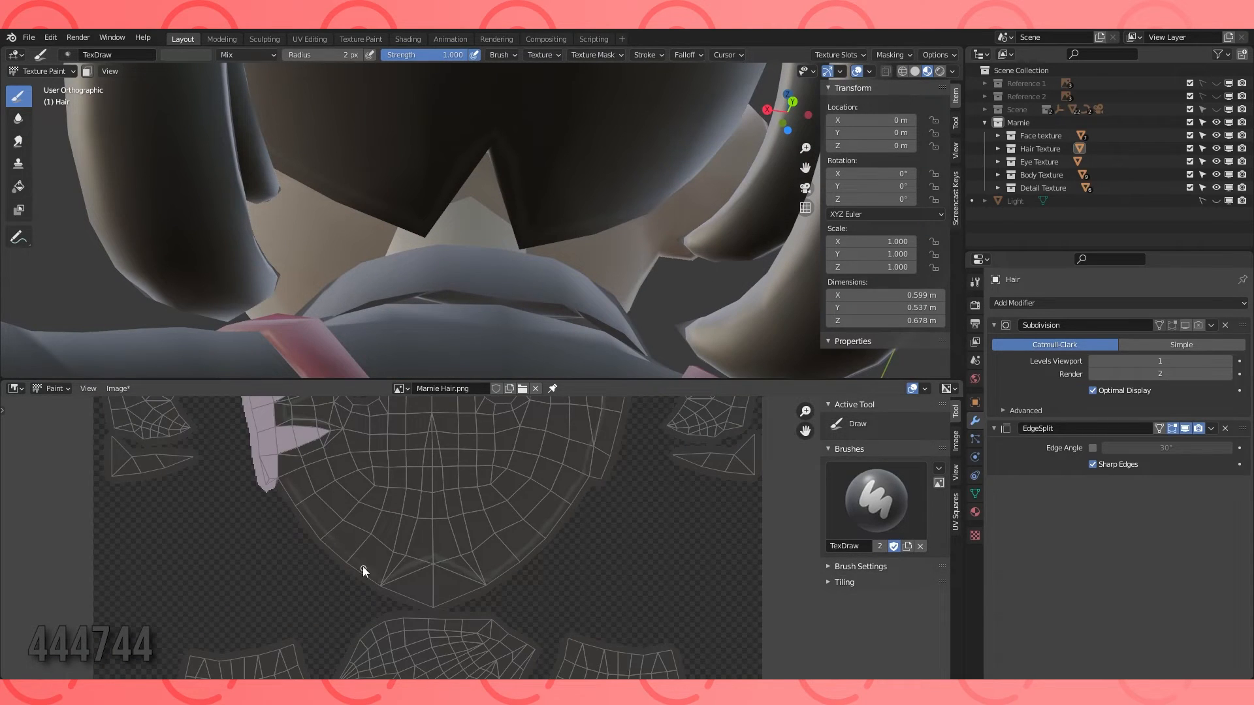
pyautogui.scroll(5, 330, 448)
pyautogui.scroll(-7, 405, 519)
pyautogui.scroll(-5, 457, 228)
# Resize the Draw brush and paint broader 444744 strokes on the dark hair beside the purple spikes.
pyautogui.moveTo(366, 177); pyautogui.dragTo(561, 262, button='middle')
pyautogui.scroll(6, 434, 470)
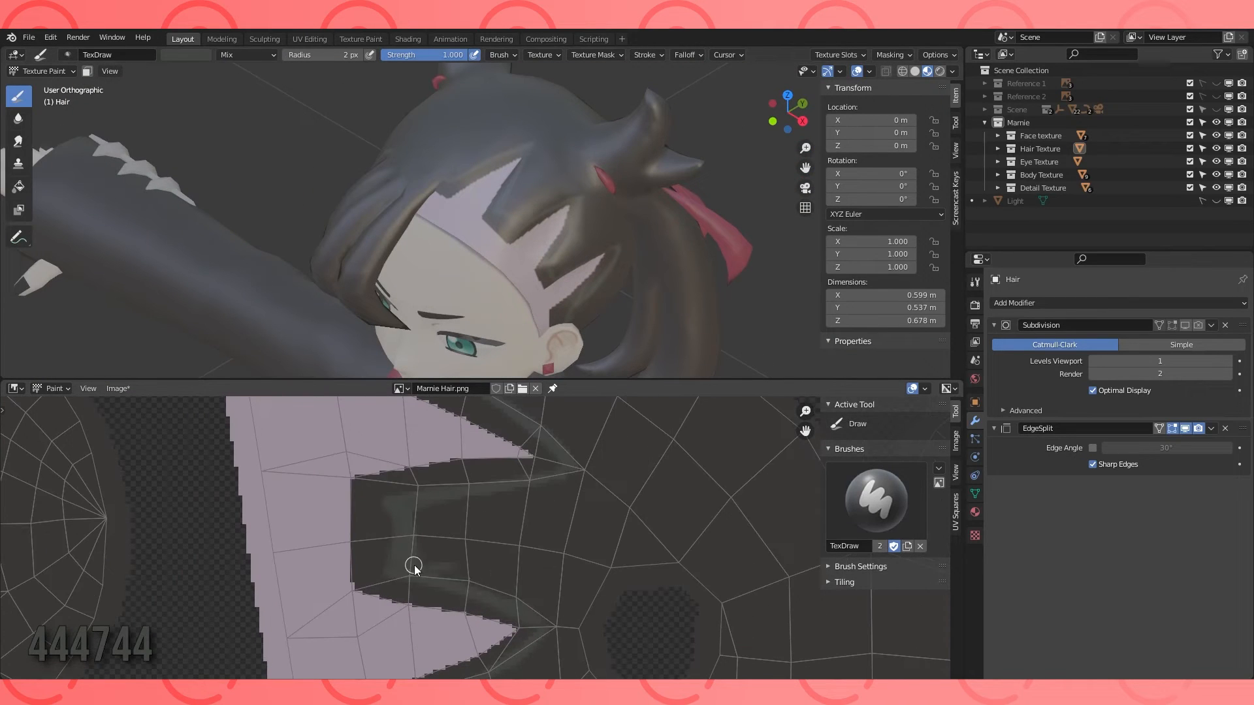
pyautogui.press('f')
pyautogui.click(572, 496)
pyautogui.moveTo(555, 507); pyautogui.dragTo(566, 625)
pyautogui.moveTo(706, 379); pyautogui.dragTo(706, 110)
pyautogui.moveTo(581, 336); pyautogui.dragTo(546, 272)
pyautogui.moveTo(483, 189); pyautogui.dragTo(466, 319, button='middle')
pyautogui.moveTo(389, 304)
pyautogui.mouseDown()
pyautogui.moveTo(492, 295)
pyautogui.moveTo(685, 503)
pyautogui.mouseUp()
pyautogui.moveTo(555, 617); pyautogui.dragTo(542, 369, button='middle')
pyautogui.scroll(2, 523, 392)
pyautogui.moveTo(513, 409); pyautogui.dragTo(777, 405)
# Set the Draw brush to a 4 px radius and paint a long 444744 band around the scalp island, inside its outer edge.
pyautogui.press('f')
pyautogui.click(405, 480)
pyautogui.moveTo(399, 480)
pyautogui.mouseDown()
pyautogui.moveTo(314, 505)
pyautogui.moveTo(606, 556)
pyautogui.mouseUp()
pyautogui.moveTo(603, 556); pyautogui.dragTo(681, 196, button='middle')
pyautogui.moveTo(670, 235)
pyautogui.mouseDown()
pyautogui.moveTo(459, 442)
pyautogui.moveTo(432, 555)
pyautogui.mouseUp()
pyautogui.scroll(-2, 444, 542)
pyautogui.moveTo(506, 555); pyautogui.dragTo(326, 330, button='middle')
pyautogui.moveTo(278, 320); pyautogui.dragTo(845, 591)
pyautogui.moveTo(914, 431); pyautogui.dragTo(523, 460, button='middle')
pyautogui.moveTo(439, 602); pyautogui.dragTo(758, 189)
pyautogui.moveTo(747, 215); pyautogui.dragTo(472, 520, button='middle')
pyautogui.moveTo(485, 485); pyautogui.dragTo(459, 177)
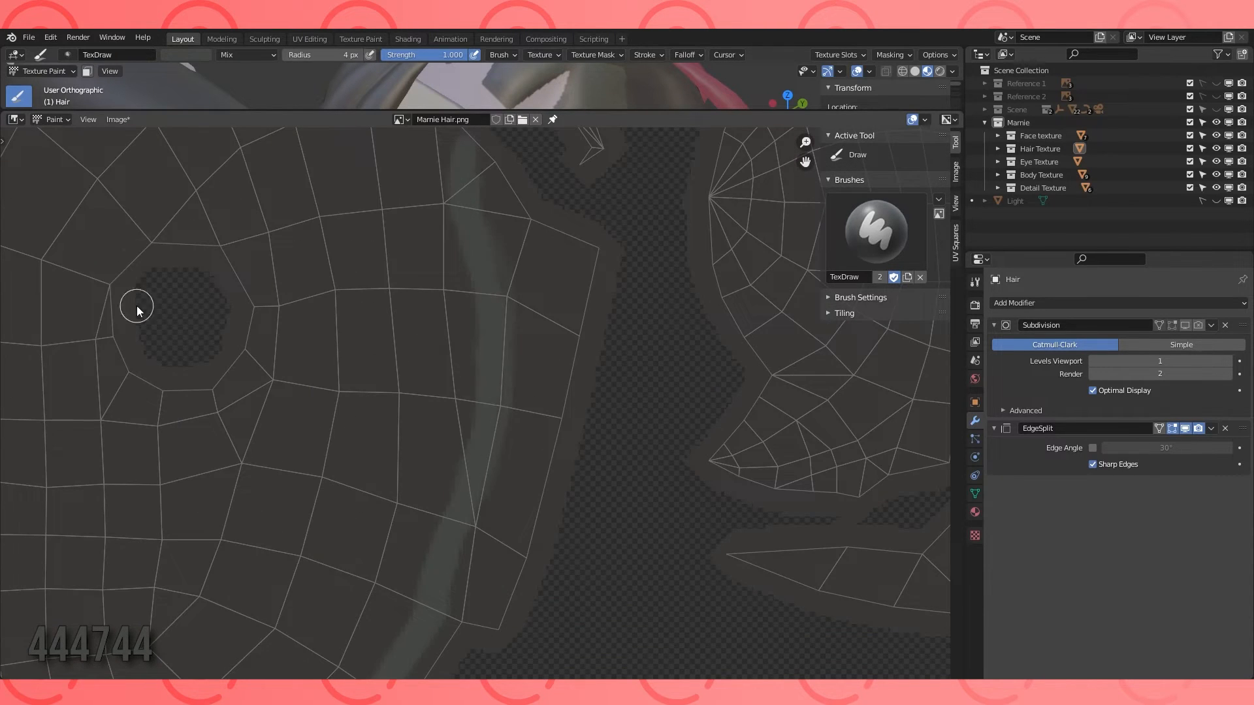
# Enlarge the Draw brush to a 9 px radius and fill the scalp island inside the band with 444744.
pyautogui.moveTo(135, 306); pyautogui.dragTo(150, 280)
pyautogui.moveTo(352, 310); pyautogui.dragTo(493, 557, button='middle')
pyautogui.moveTo(597, 399); pyautogui.dragTo(541, 200)
pyautogui.moveTo(101, 502)
pyautogui.mouseDown()
pyautogui.moveTo(387, 241)
pyautogui.moveTo(516, 204)
pyautogui.mouseUp()
pyautogui.press('f')
pyautogui.moveTo(545, 242); pyautogui.dragTo(568, 503)
pyautogui.moveTo(183, 490)
pyautogui.mouseDown()
pyautogui.moveTo(431, 578)
pyautogui.moveTo(516, 327)
pyautogui.mouseUp()
pyautogui.moveTo(305, 642)
pyautogui.mouseDown(button='middle')
pyautogui.moveTo(608, 527)
pyautogui.moveTo(732, 373)
pyautogui.mouseUp(button='middle')
pyautogui.moveTo(539, 432)
pyautogui.mouseDown()
pyautogui.moveTo(271, 421)
pyautogui.moveTo(729, 474)
pyautogui.mouseUp()
pyautogui.scroll(-1, 778, 470)
pyautogui.moveTo(780, 471); pyautogui.dragTo(447, 438, button='middle')
pyautogui.moveTo(529, 457); pyautogui.dragTo(316, 524)
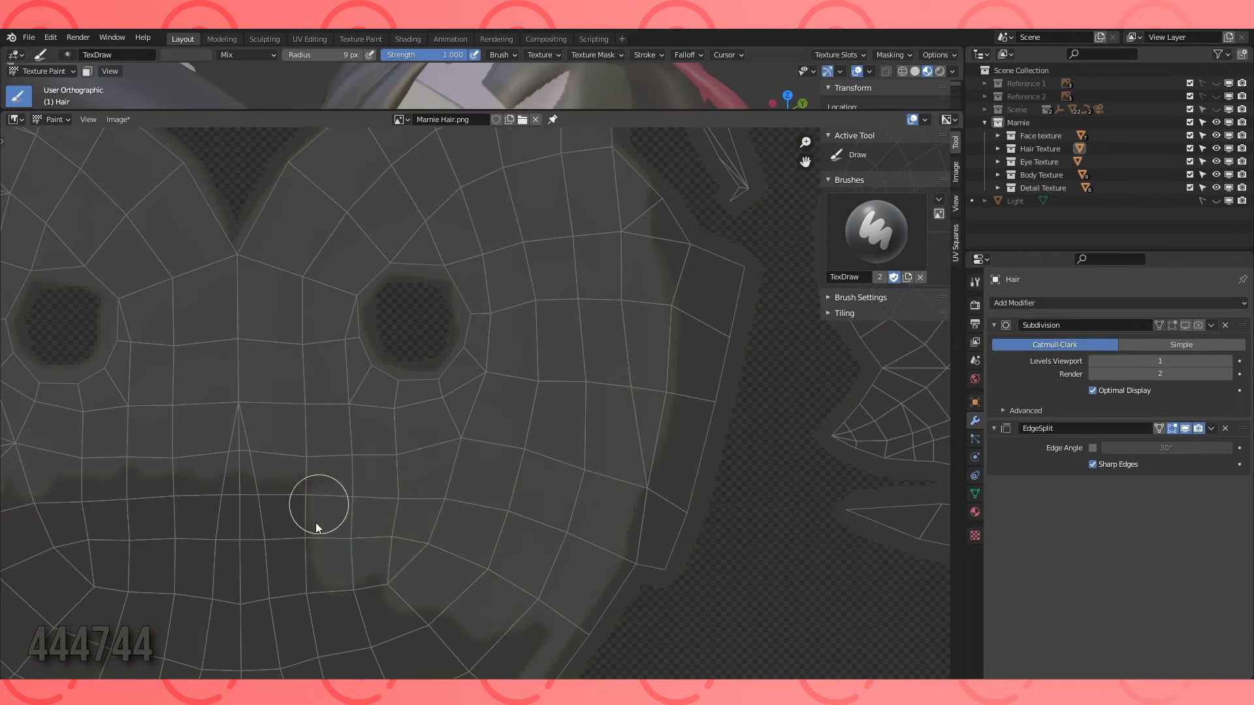
pyautogui.moveTo(261, 513); pyautogui.dragTo(583, 452, button='middle')
pyautogui.moveTo(271, 431); pyautogui.dragTo(569, 492)
pyautogui.moveTo(615, 551); pyautogui.dragTo(523, 334, button='middle')
pyautogui.moveTo(314, 446)
pyautogui.mouseDown()
pyautogui.moveTo(258, 277)
pyautogui.moveTo(684, 355)
pyautogui.moveTo(672, 552)
pyautogui.mouseUp()
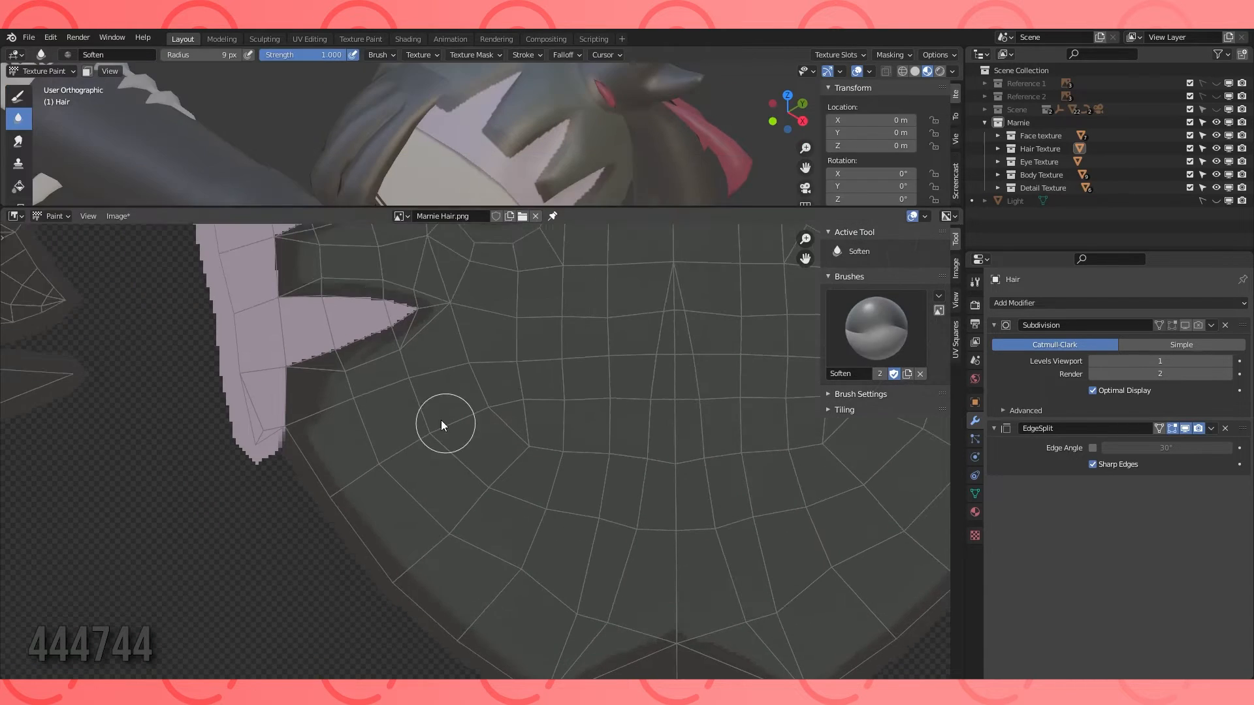
# Soften the border between the 444744 fill and the dark rim along the scalp island's lower edge, resizing the brush to 5 px.
pyautogui.scroll(2, 281, 272)
pyautogui.scroll(-1, 493, 307)
pyautogui.moveTo(534, 511); pyautogui.dragTo(491, 364, button='middle')
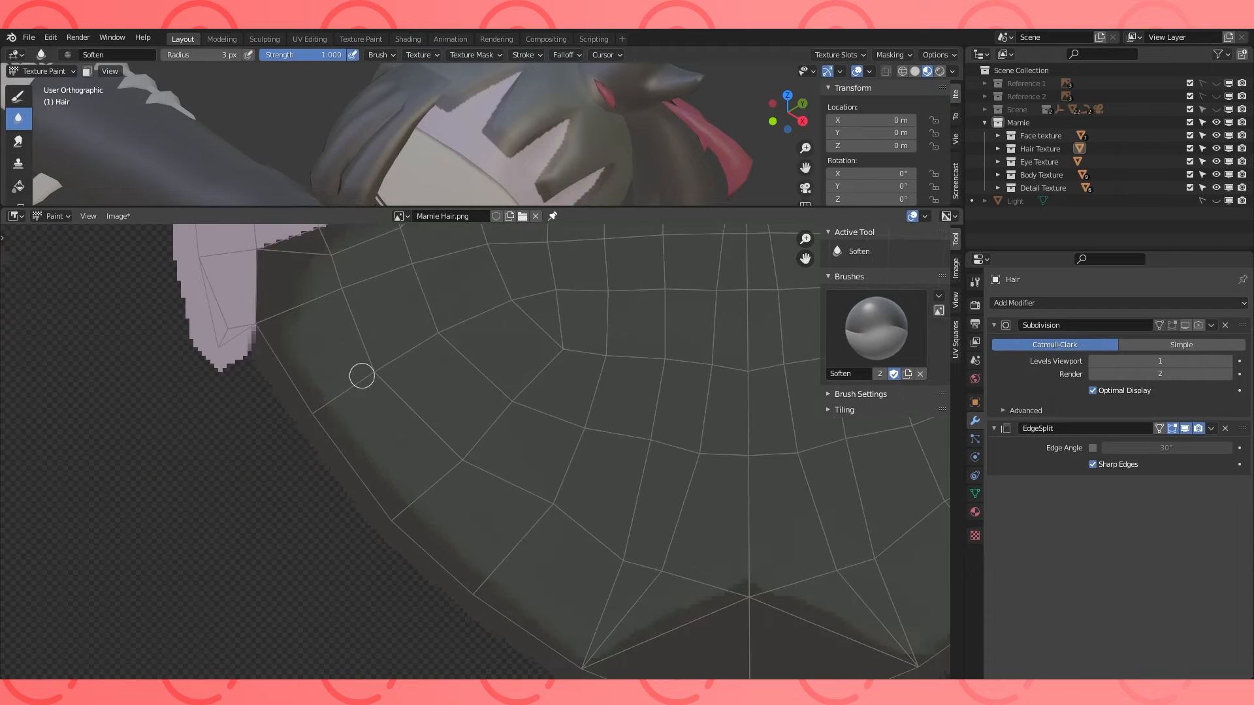
pyautogui.moveTo(900, 655); pyautogui.dragTo(324, 596, button='middle')
pyautogui.press('f')
pyautogui.click(253, 597)
# Smear the side border of the 444744 fill with a 5 px brush into fine streaks between fill and dark rim.
pyautogui.moveTo(686, 274); pyautogui.dragTo(482, 548, button='middle')
pyautogui.click(18, 141)
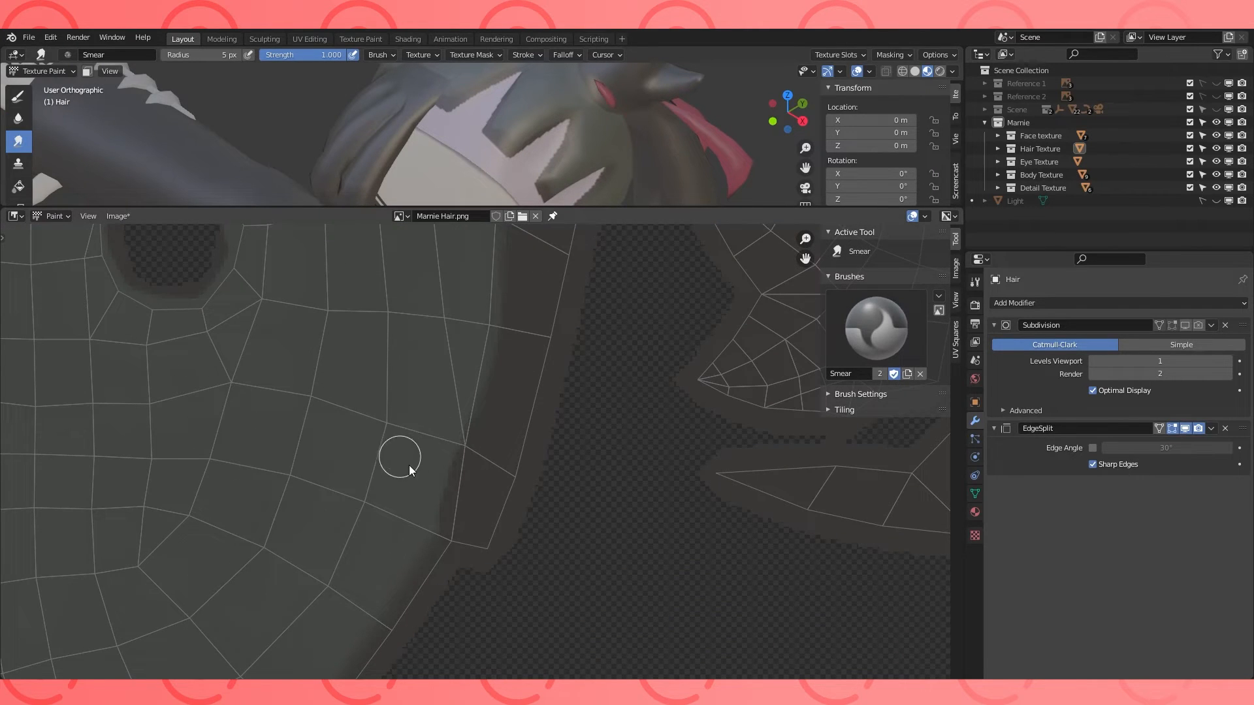
pyautogui.moveTo(468, 428); pyautogui.dragTo(394, 387)
pyautogui.moveTo(472, 289)
pyautogui.mouseDown(button='middle')
pyautogui.moveTo(487, 325)
pyautogui.moveTo(469, 439)
pyautogui.mouseUp(button='middle')
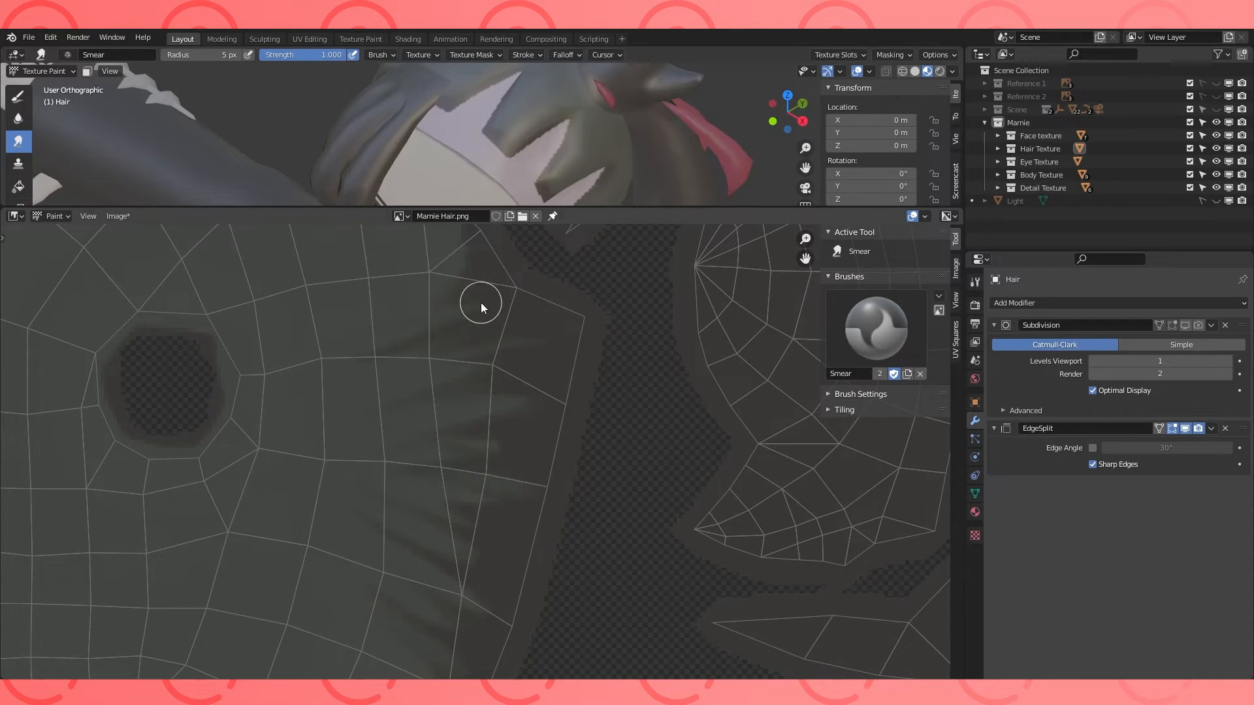
pyautogui.moveTo(405, 144); pyautogui.dragTo(588, 145, button='middle')
pyautogui.scroll(-2, 554, 429)
pyautogui.moveTo(554, 428); pyautogui.dragTo(557, 590, button='middle')
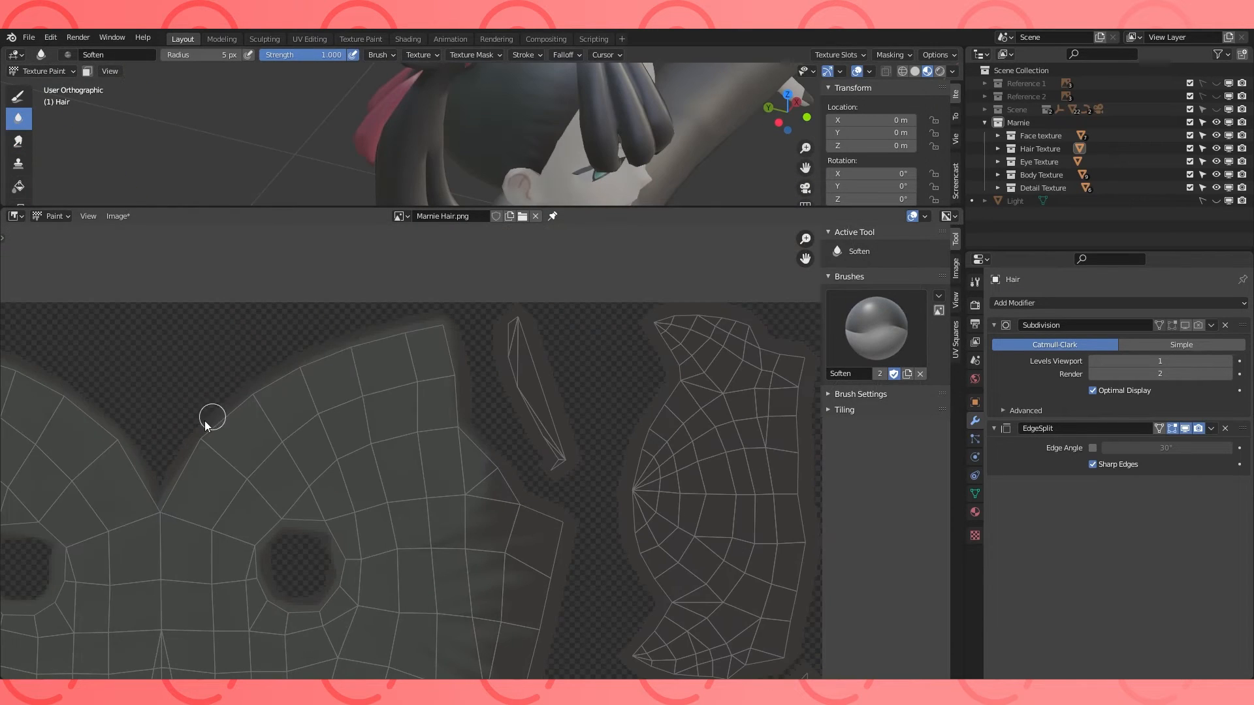
# Soften the paint along the scalp island's upper edge, and show the Draw brush's full settings with its colour picker.
pyautogui.moveTo(249, 403); pyautogui.dragTo(549, 441, button='middle')
pyautogui.moveTo(298, 612); pyautogui.dragTo(442, 481, button='middle')
pyautogui.scroll(3, 443, 481)
pyautogui.click(18, 96)
pyautogui.click(976, 282)
pyautogui.moveTo(348, 418); pyautogui.dragTo(488, 505, button='middle')
pyautogui.scroll(3, 488, 504)
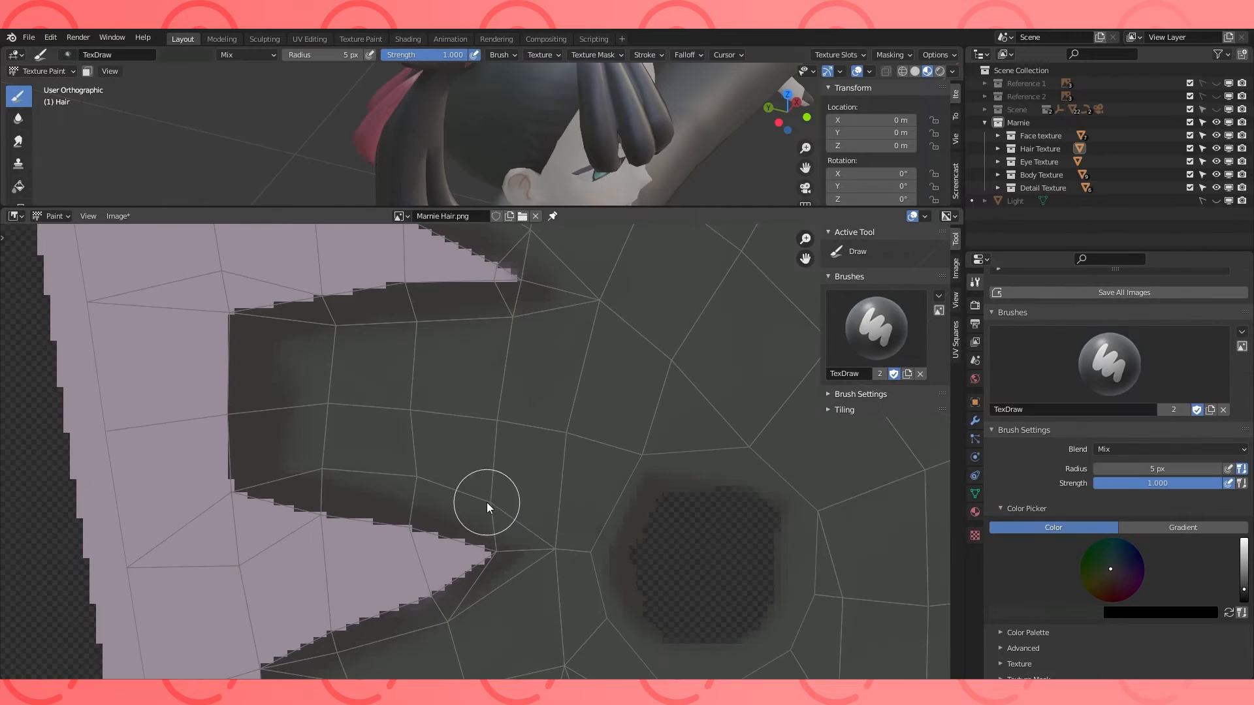
# Enlarge the 3D viewport and smear the dark shading beside the purple spikes with a 2 px brush.
pyautogui.scroll(-2, 340, 430)
pyautogui.moveTo(340, 430); pyautogui.dragTo(445, 461, button='middle')
pyautogui.moveTo(69, 206); pyautogui.dragTo(63, 270)
pyautogui.click(18, 141)
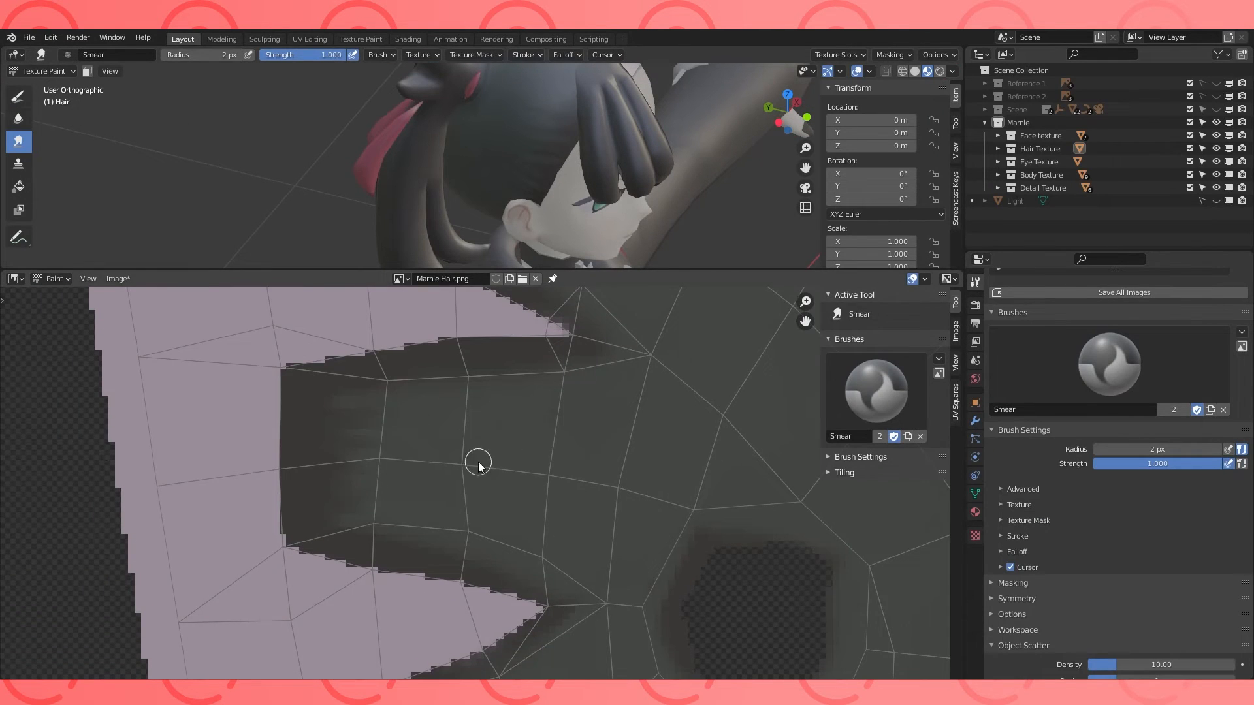
pyautogui.moveTo(174, 647); pyautogui.dragTo(287, 305, button='middle')
pyautogui.moveTo(461, 643); pyautogui.dragTo(483, 451, button='middle')
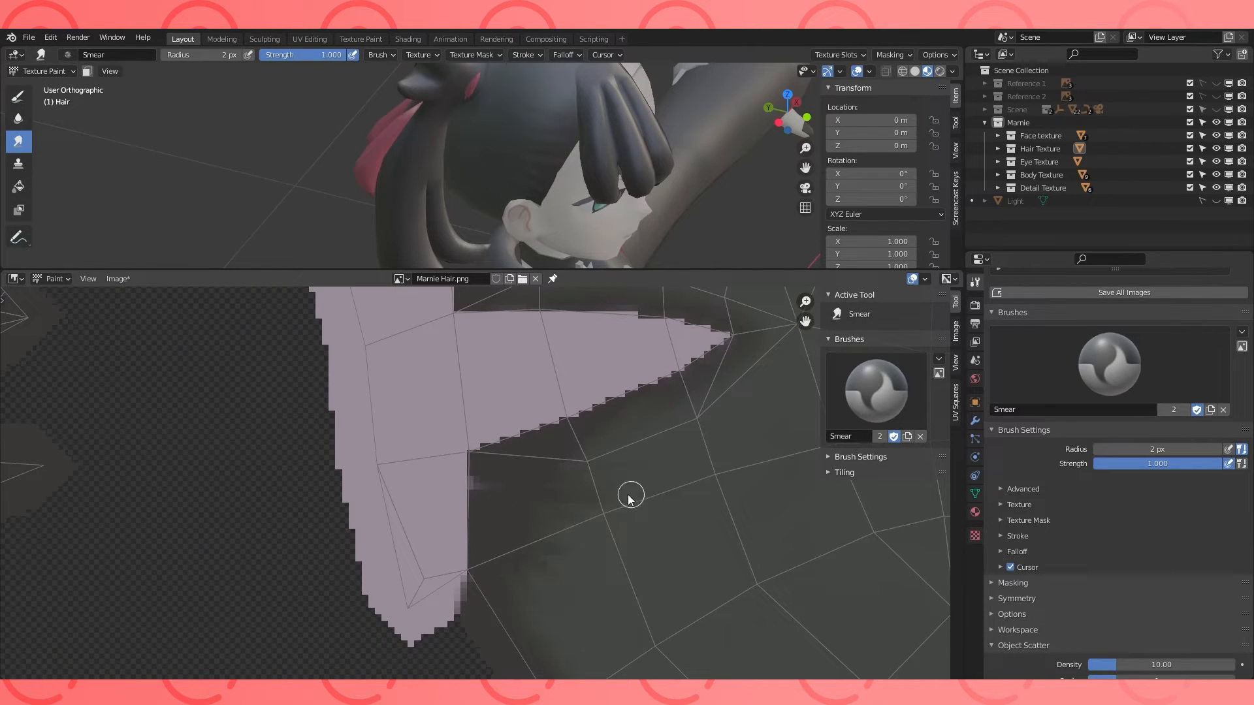
# Touch up the shading beside the lowest purple spike with the Draw brush, using colours sampled from the hair.
pyautogui.click(19, 96)
pyautogui.press('s')
pyautogui.press('s')
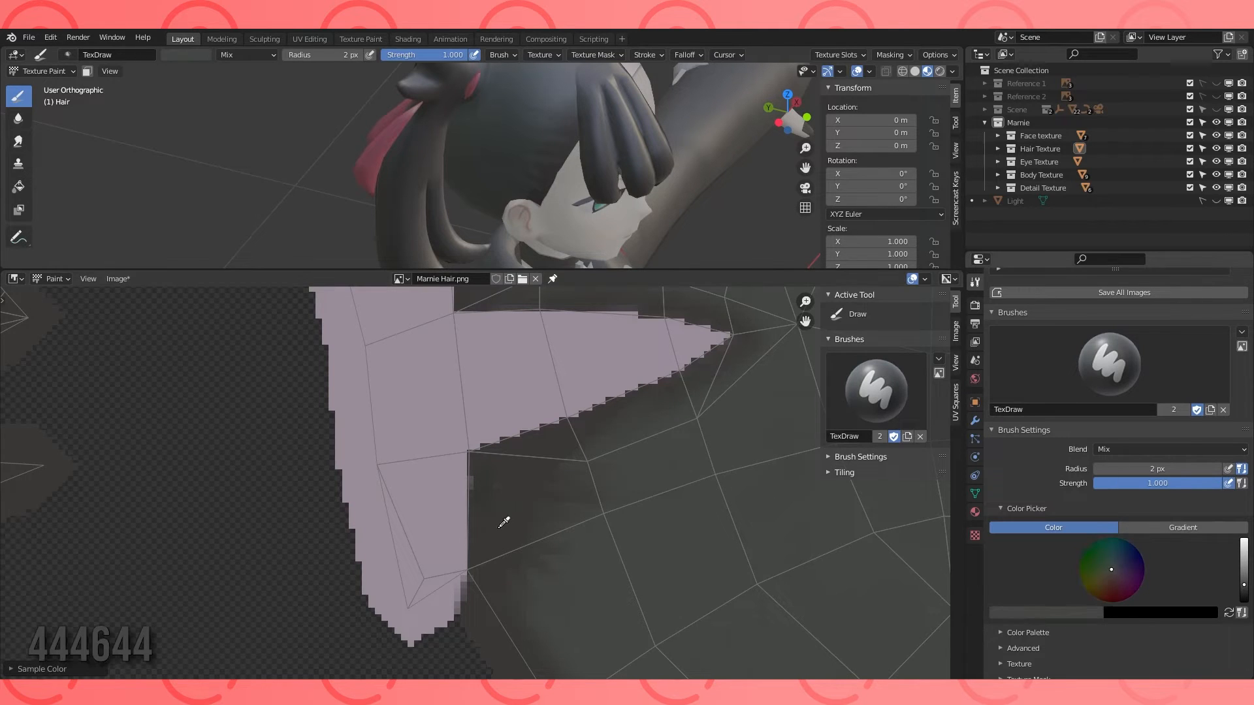
# Paint a vertical 3F403F band down the scalp island's lower centre with a 6 px Draw brush and soften it.
pyautogui.scroll(-4, 500, 487)
pyautogui.scroll(-3, 643, 480)
pyautogui.moveTo(685, 473); pyautogui.dragTo(589, 484, button='middle')
pyautogui.click(1050, 612)
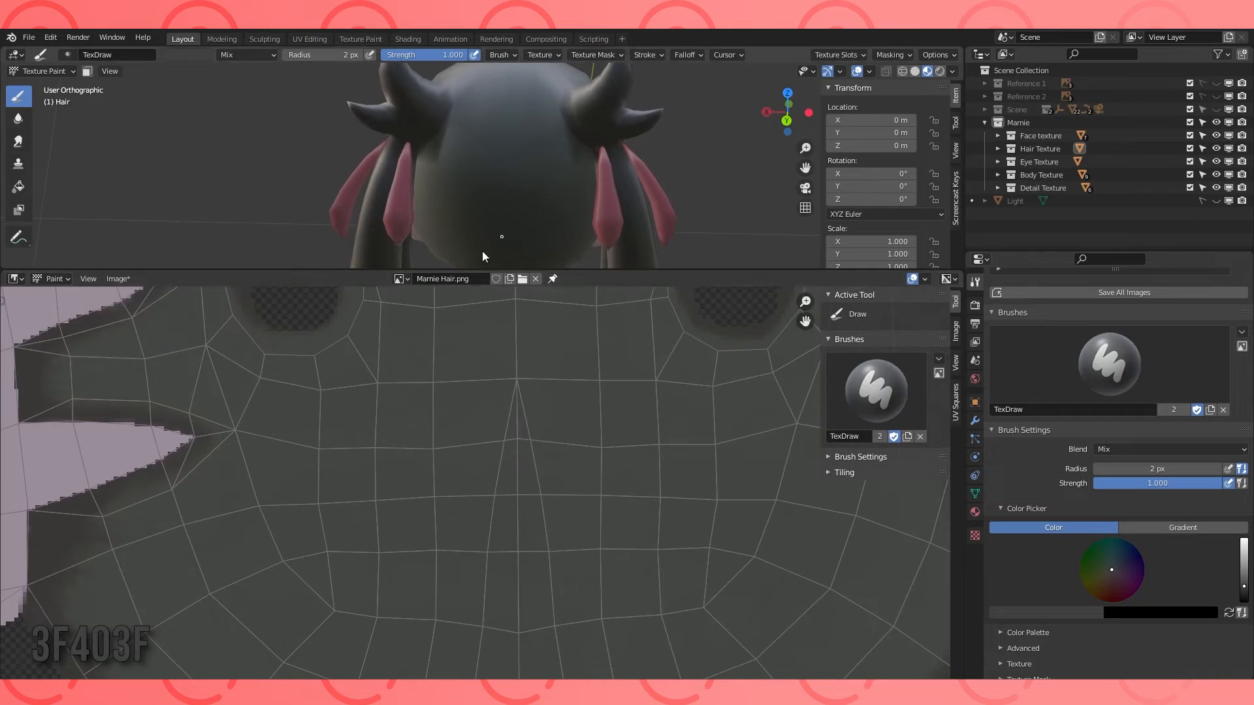
pyautogui.scroll(-3, 511, 533)
pyautogui.scroll(2, 484, 509)
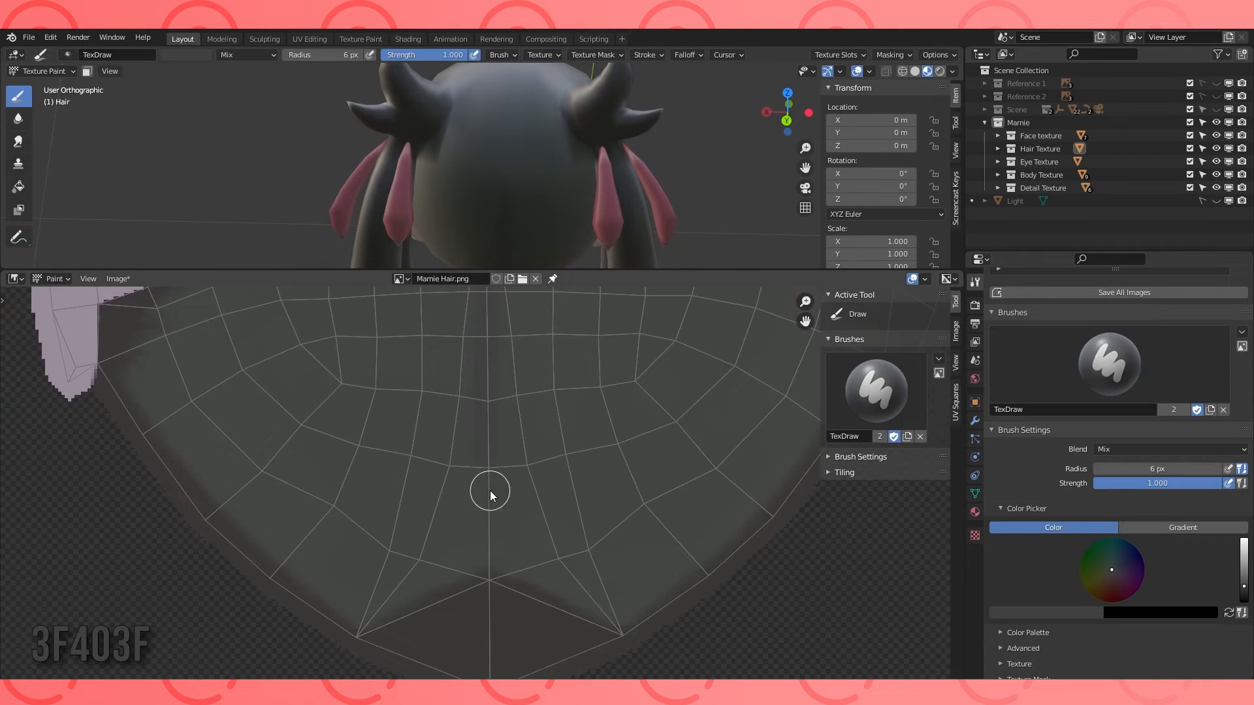
pyautogui.press('2')
pyautogui.moveTo(492, 469); pyautogui.dragTo(487, 593, button='middle')
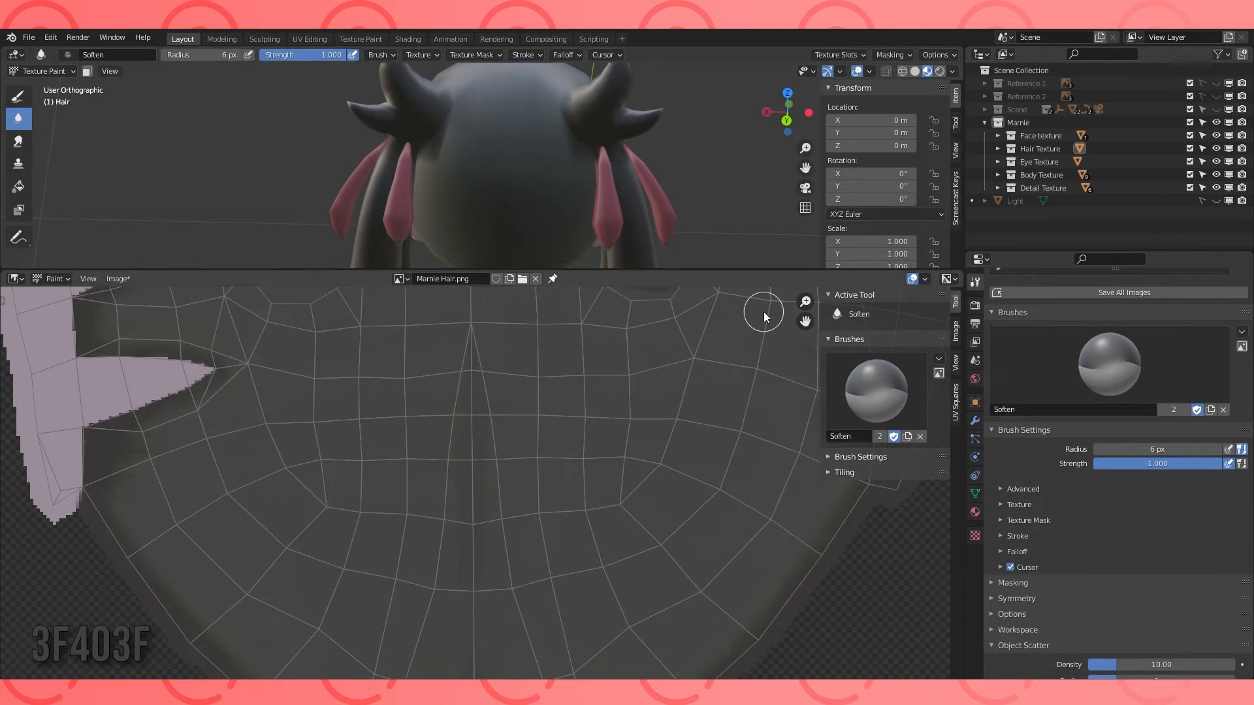
pyautogui.scroll(-1, 1045, 458)
# Paint a thin 202320 parting line along the centre seam with a 1 px Draw brush and soften its edges.
pyautogui.press('1')
pyautogui.click(1045, 587)
pyautogui.click(1041, 543)
pyautogui.write('202320')
pyautogui.press('Return')
pyautogui.scroll(2, 500, 313)
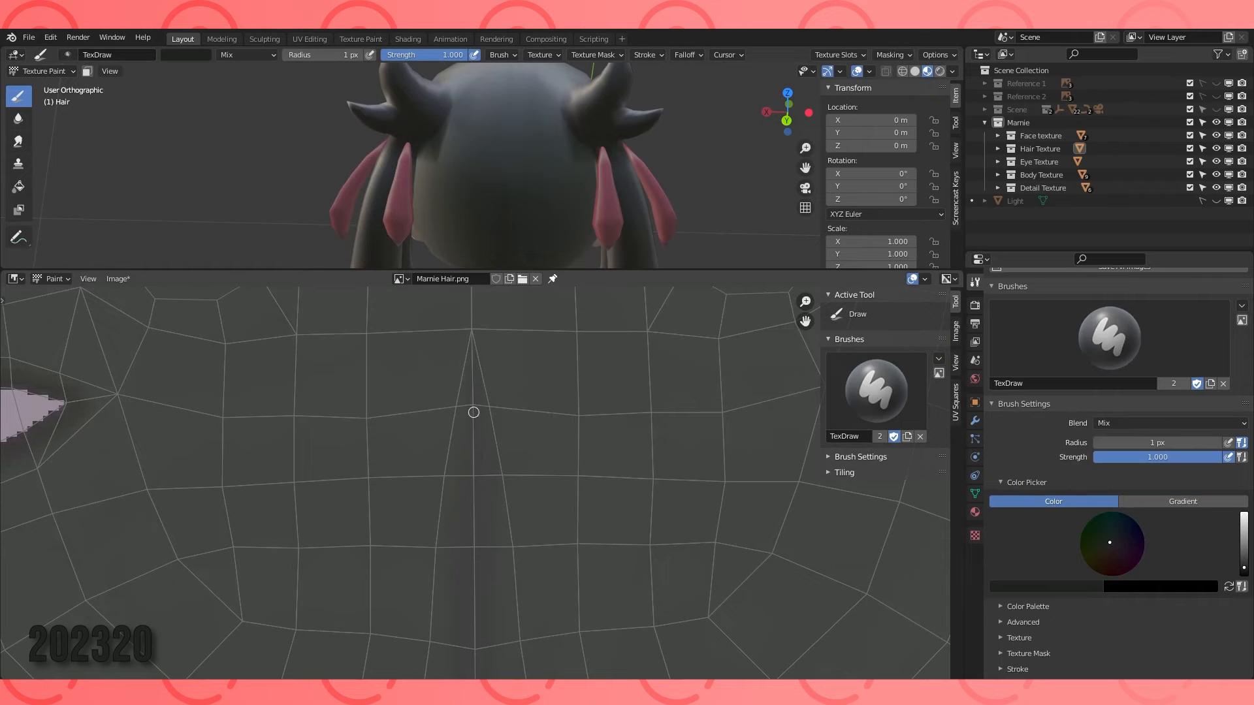
pyautogui.scroll(2, 489, 480)
pyautogui.press('2')
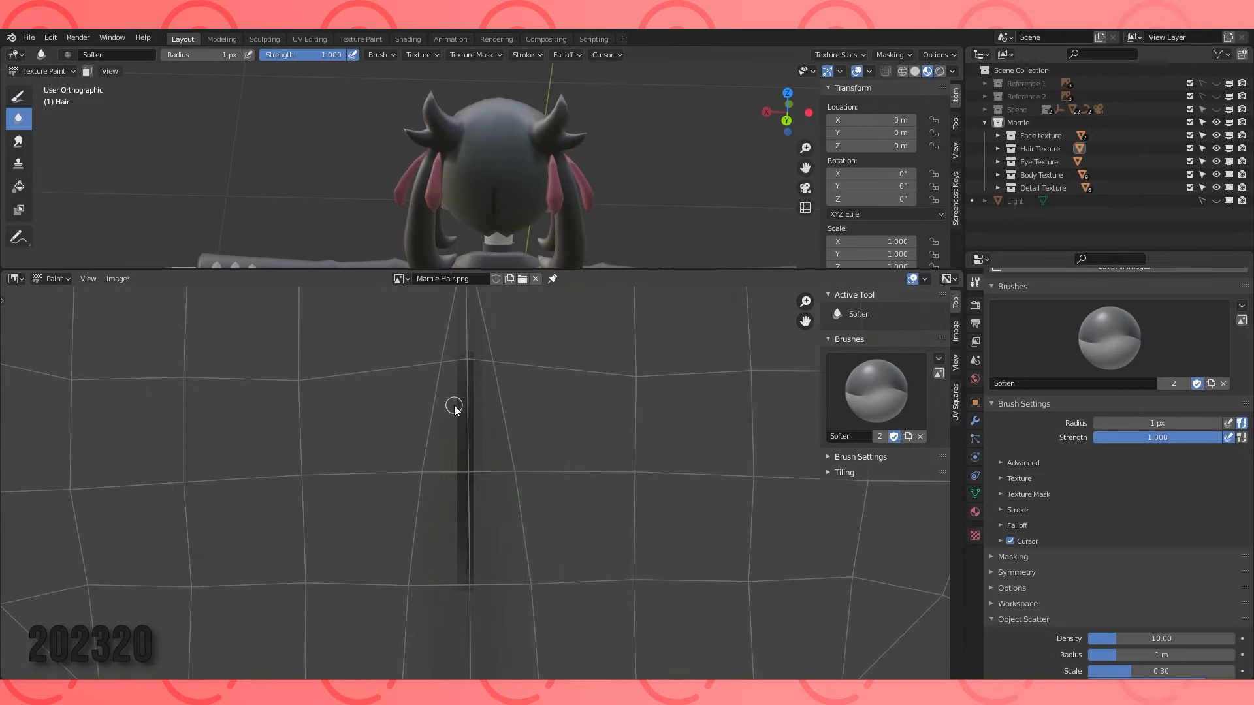
pyautogui.press('1')
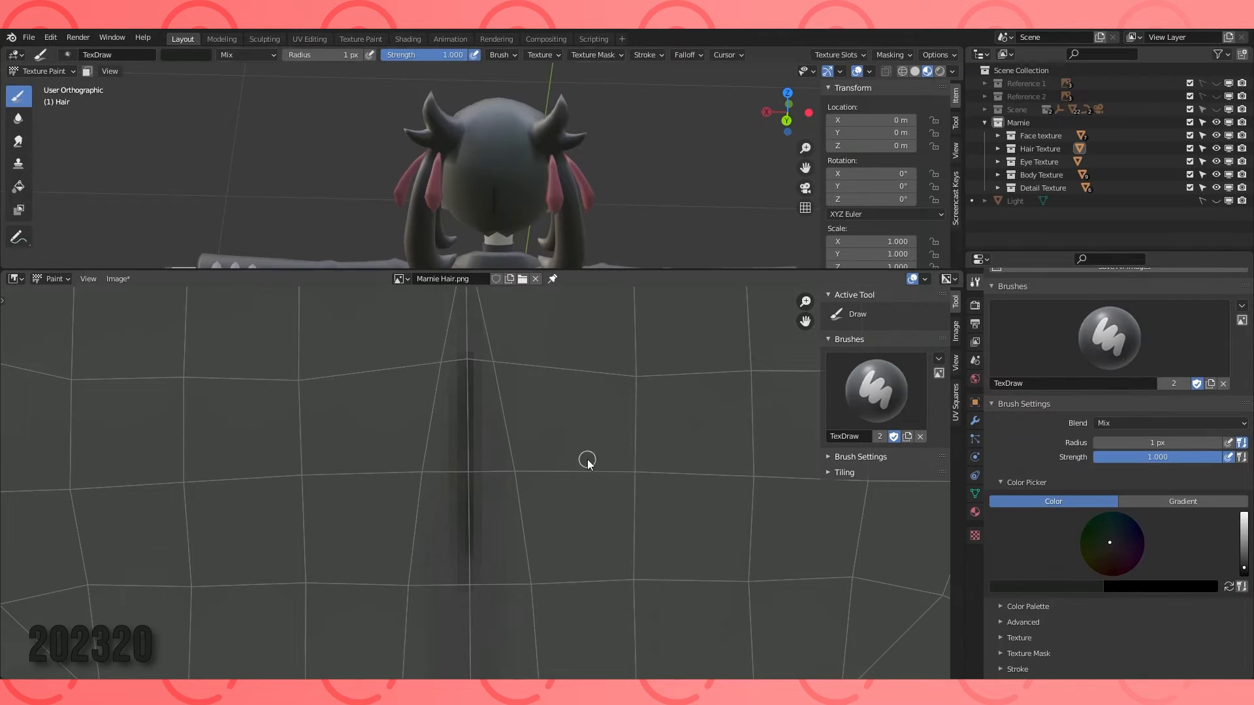
# Pick up the purple 998D99 from the spikes as brush colour and turn on X mirror symmetry for painting.
pyautogui.scroll(-3, 558, 484)
pyautogui.click(1045, 587)
pyautogui.click(1100, 542)
pyautogui.click(89, 432)
pyautogui.moveTo(508, 215); pyautogui.dragTo(508, 198, button='middle')
pyautogui.scroll(3, 496, 200)
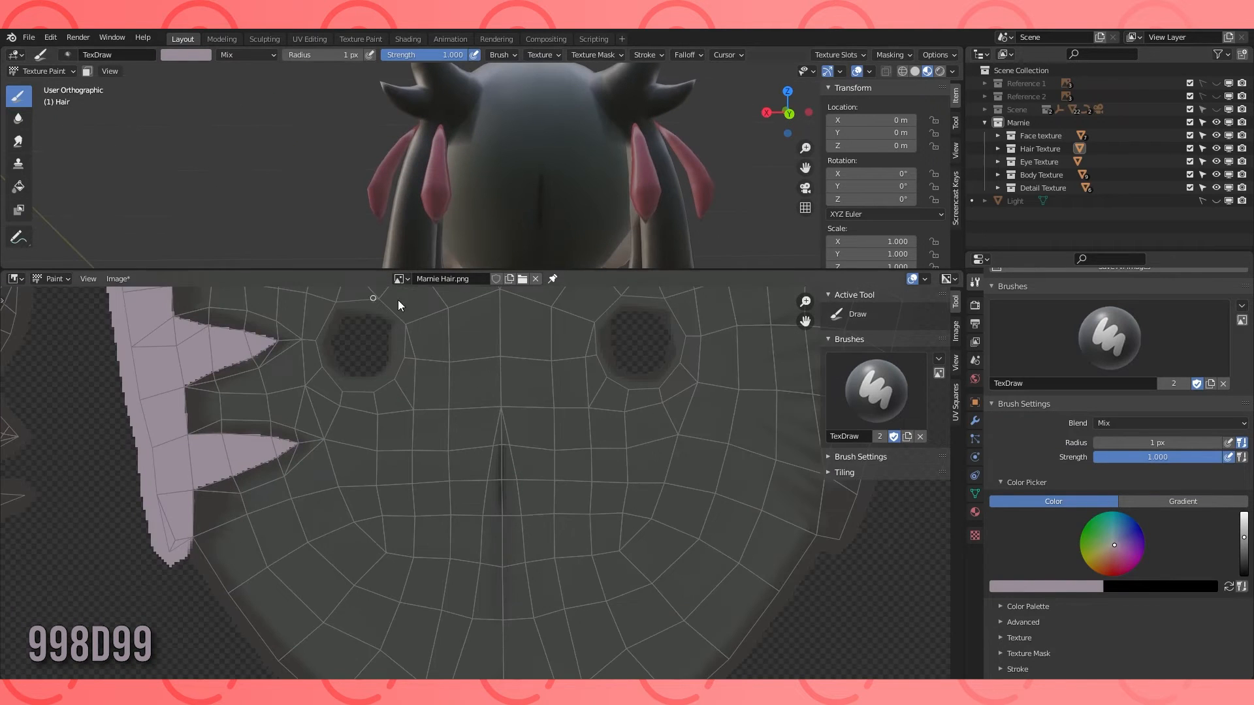
pyautogui.scroll(-8, 987, 521)
pyautogui.click(990, 522)
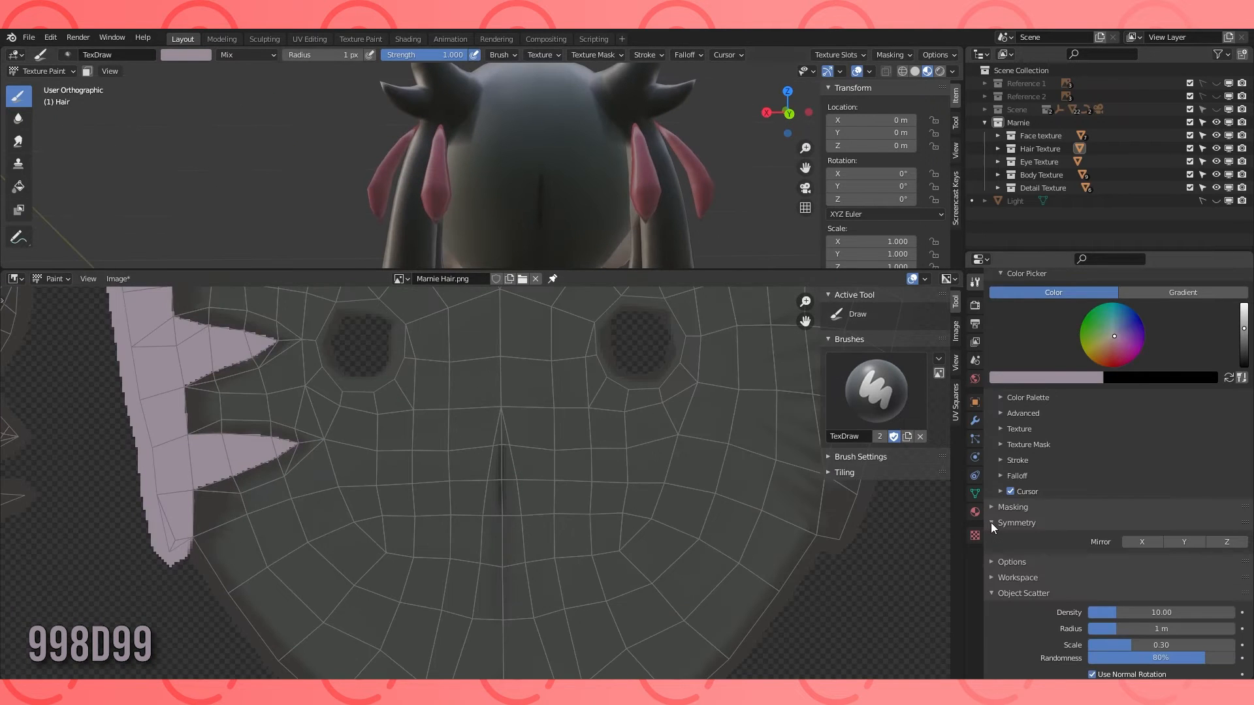
pyautogui.click(1143, 542)
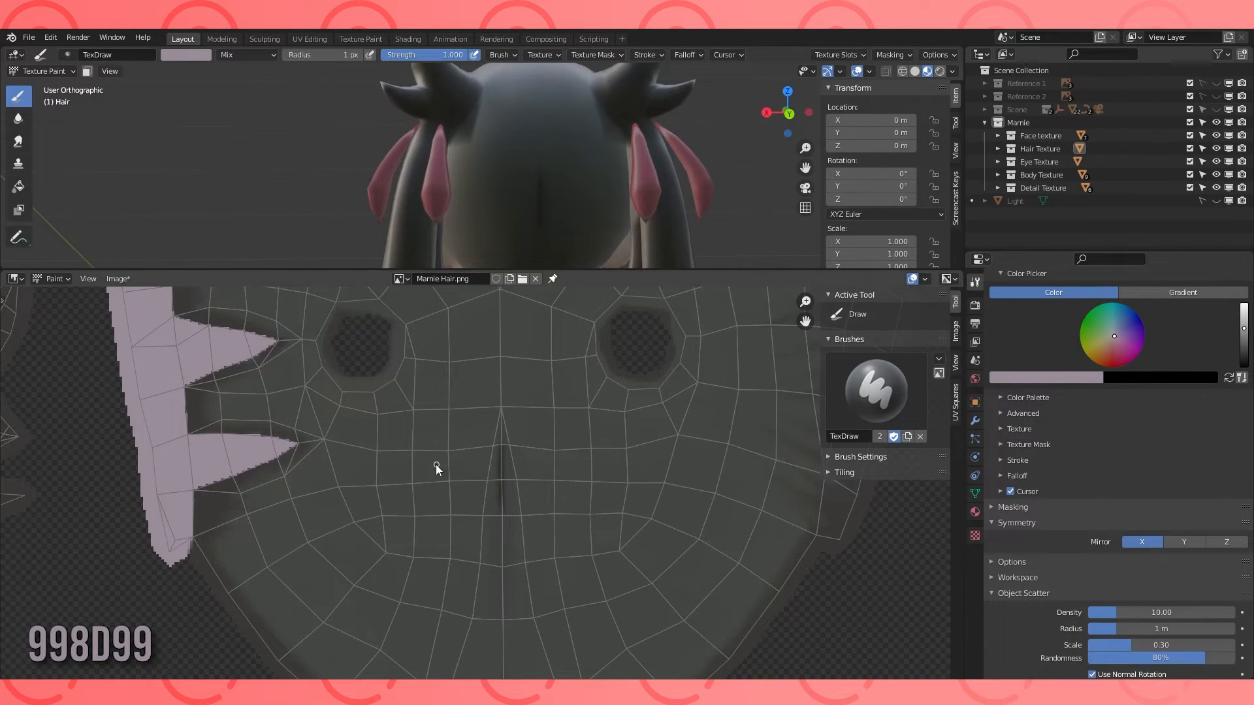
# Resize the Draw brush to 5 px and place mirrored 998D99 marker dots beside the parting on the back of the head.
pyautogui.scroll(1, 408, 477)
pyautogui.scroll(6, 548, 176)
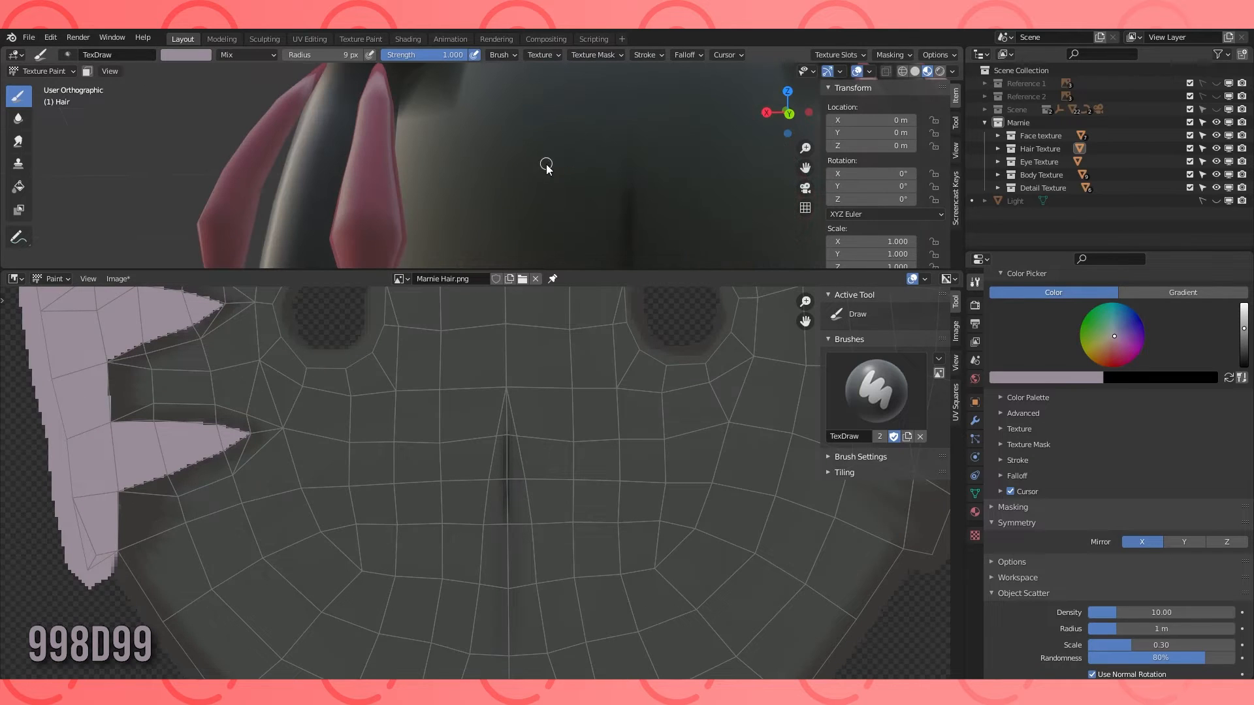
pyautogui.moveTo(546, 164); pyautogui.dragTo(540, 165, button='middle')
pyautogui.scroll(-1, 539, 165)
pyautogui.press('f')
pyautogui.click(532, 154)
pyautogui.scroll(-3, 554, 171)
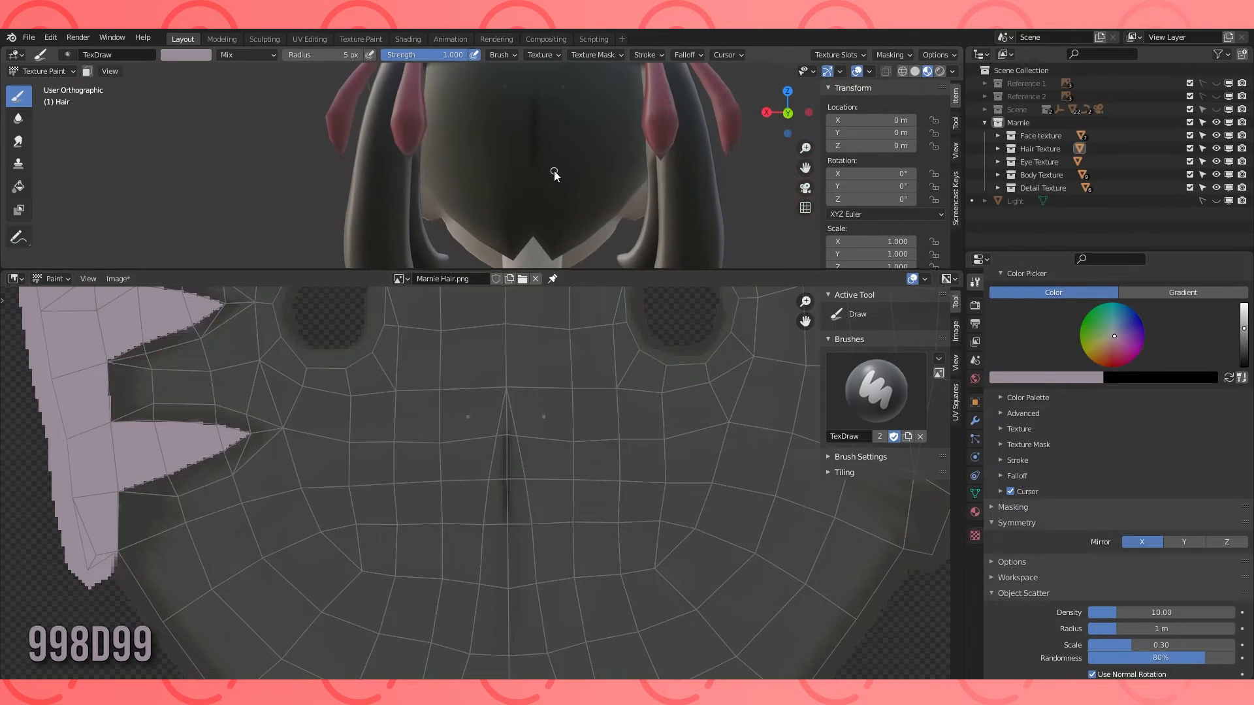
# Mark the outer ends and paint two tapered 998D99 streaks on each side of the parting, with the brush at 2 px.
pyautogui.click(432, 143)
pyautogui.press('f')
pyautogui.click(429, 98)
pyautogui.click(428, 96)
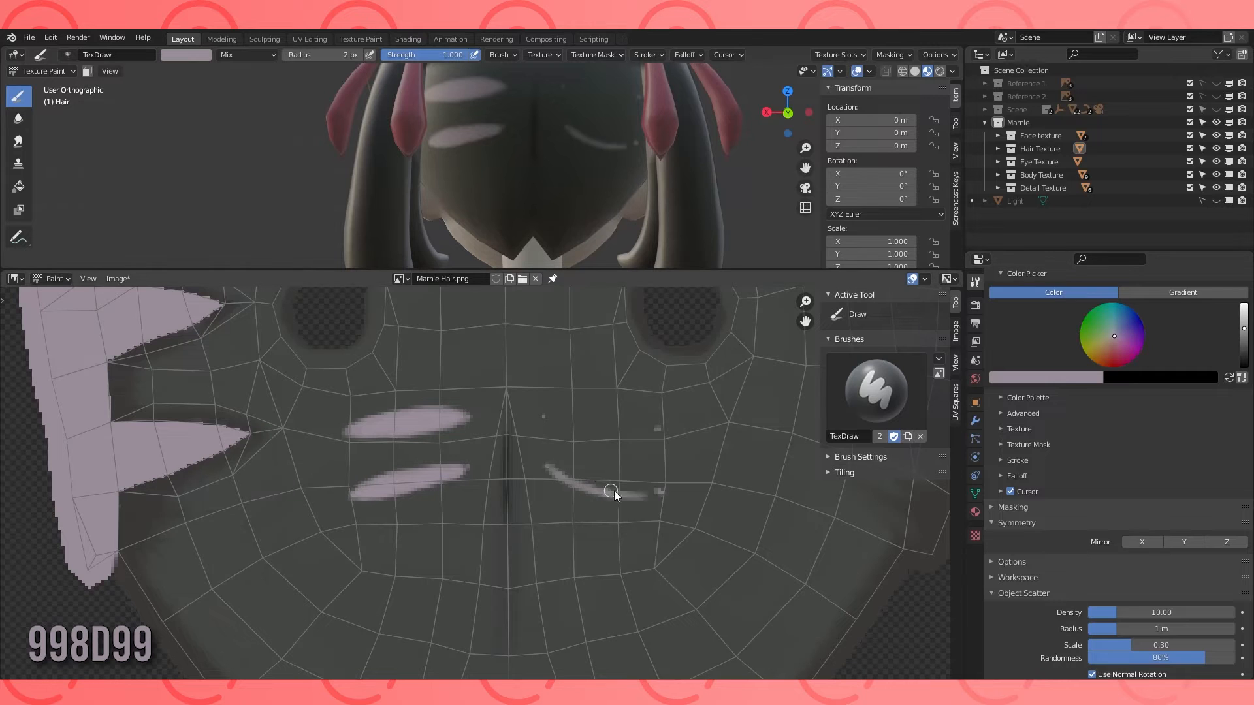
pyautogui.moveTo(574, 425)
pyautogui.mouseDown()
pyautogui.moveTo(562, 412)
pyautogui.moveTo(626, 426)
pyautogui.mouseUp()
# Clean up the edges and tips of the purple streaks using the sampled 444643 and 998D99 colours.
pyautogui.press('s')
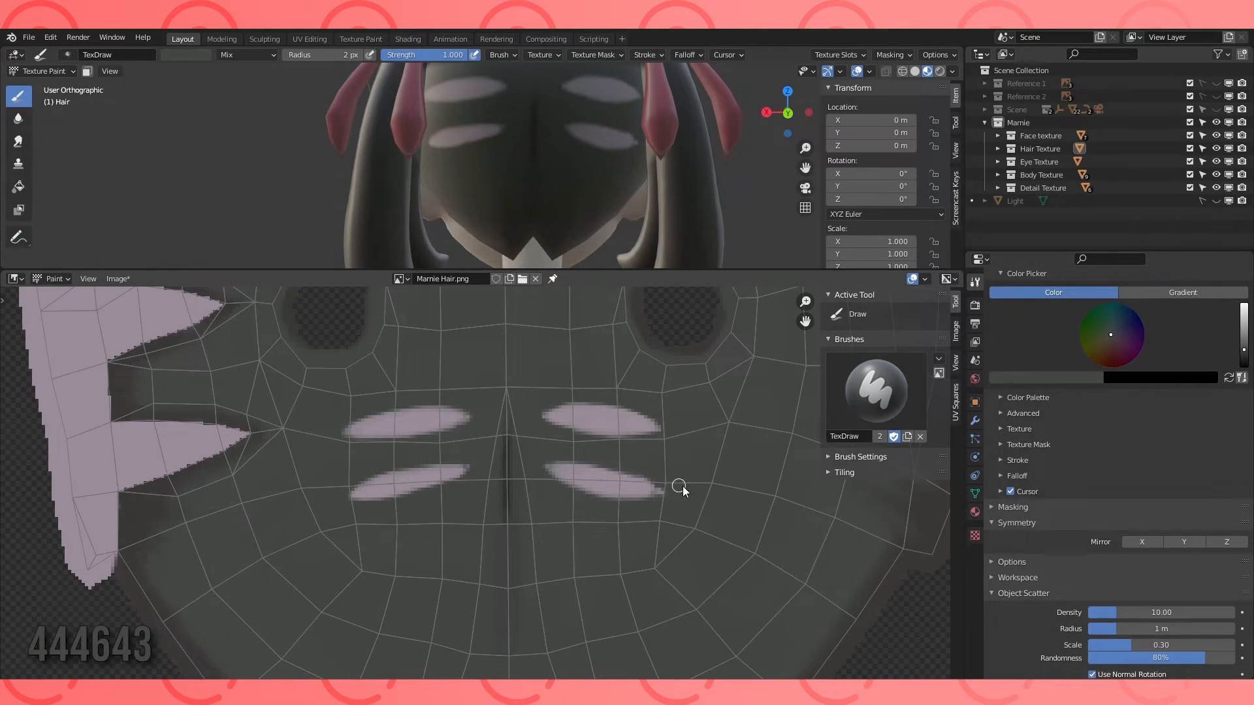
pyautogui.scroll(-4, 556, 177)
pyautogui.scroll(2, 556, 405)
pyautogui.moveTo(552, 171)
pyautogui.mouseDown(button='middle')
pyautogui.moveTo(593, 174)
pyautogui.moveTo(554, 178)
pyautogui.mouseUp(button='middle')
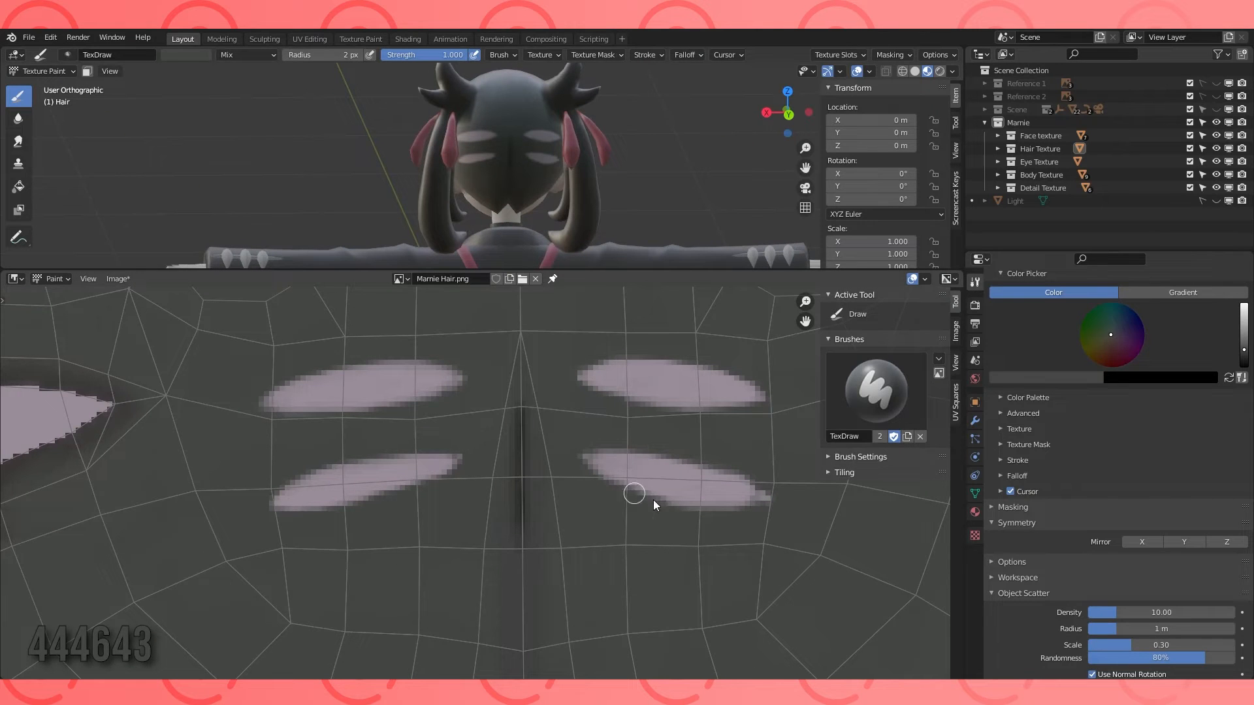
pyautogui.press('s')
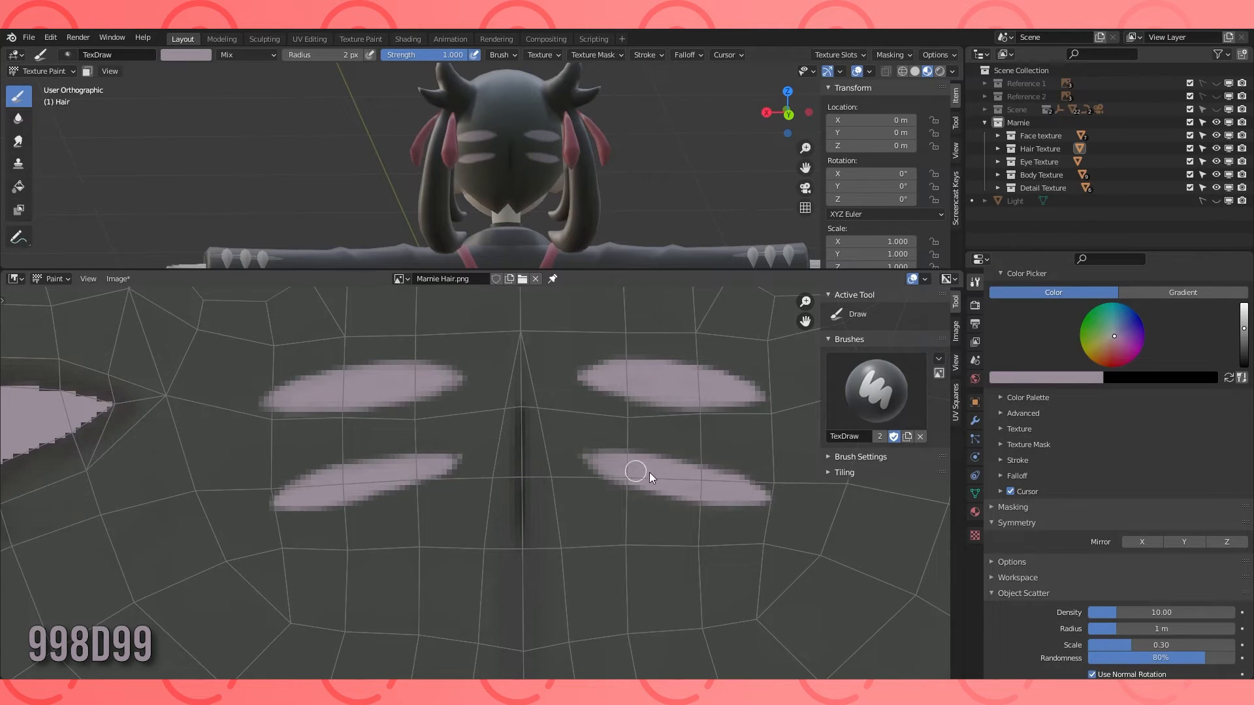
# Set the brush colour to 7B717B and shade the edges of the purple streaks with a 1 px radius.
pyautogui.scroll(-1, 322, 453)
pyautogui.click(1053, 378)
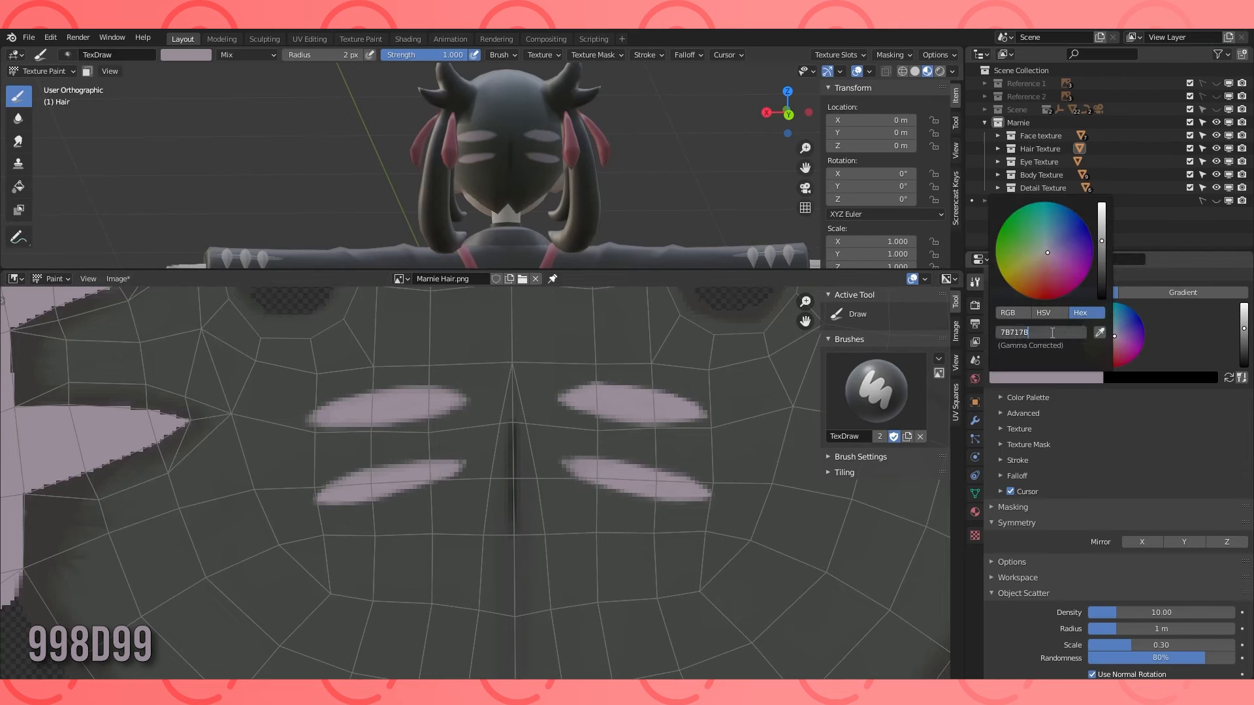
pyautogui.press('Return')
pyautogui.moveTo(446, 453); pyautogui.dragTo(457, 483, button='middle')
pyautogui.scroll(2, 458, 482)
pyautogui.press('f')
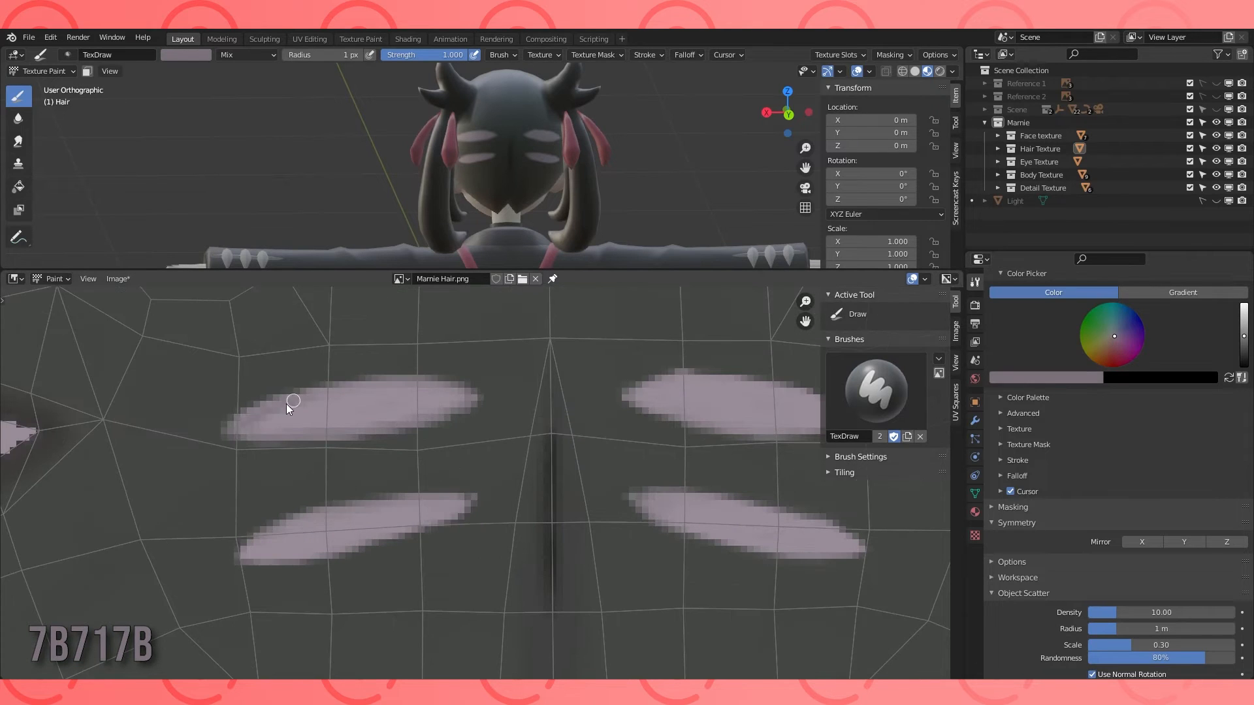
pyautogui.moveTo(806, 552); pyautogui.dragTo(579, 591, button='middle')
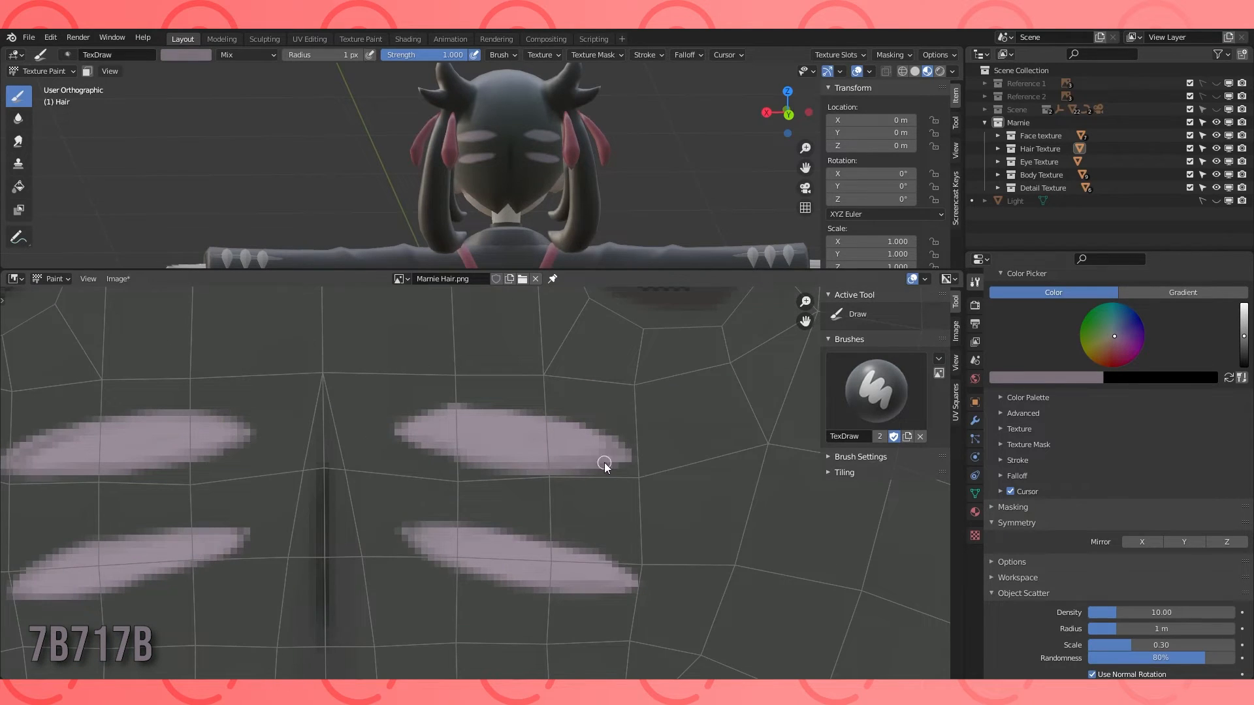
# Sample 444643 and trim the edge of an upper purple streak on the 3D head with a 5 px brush.
pyautogui.scroll(4, 605, 196)
pyautogui.moveTo(638, 91)
pyautogui.keyDown('shift'); pyautogui.mouseDown(button='middle')
pyautogui.moveTo(593, 167)
pyautogui.moveTo(588, 210)
pyautogui.mouseUp(button='middle'); pyautogui.keyUp('shift')
pyautogui.press('s')
pyautogui.press('f')
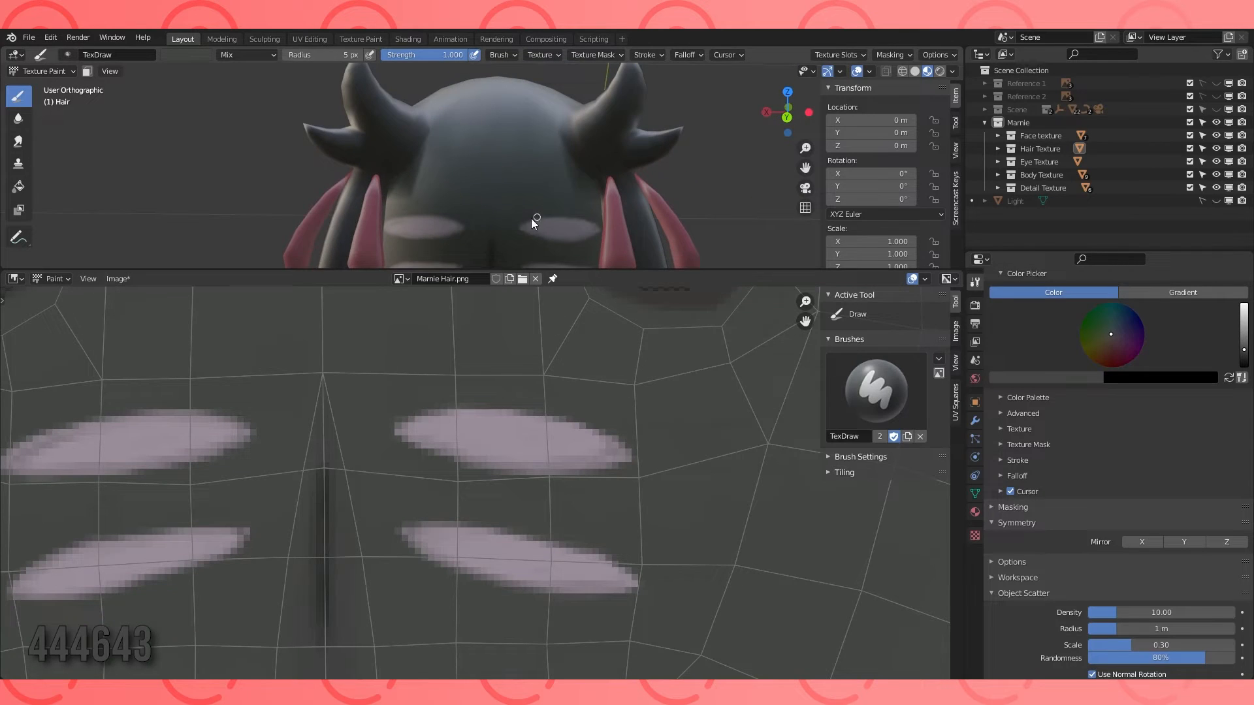
pyautogui.moveTo(531, 218); pyautogui.dragTo(571, 221)
pyautogui.scroll(-3, 562, 249)
pyautogui.moveTo(562, 250); pyautogui.dragTo(521, 228, button='middle')
pyautogui.scroll(3, 522, 229)
pyautogui.scroll(2, 482, 483)
pyautogui.scroll(5, 581, 237)
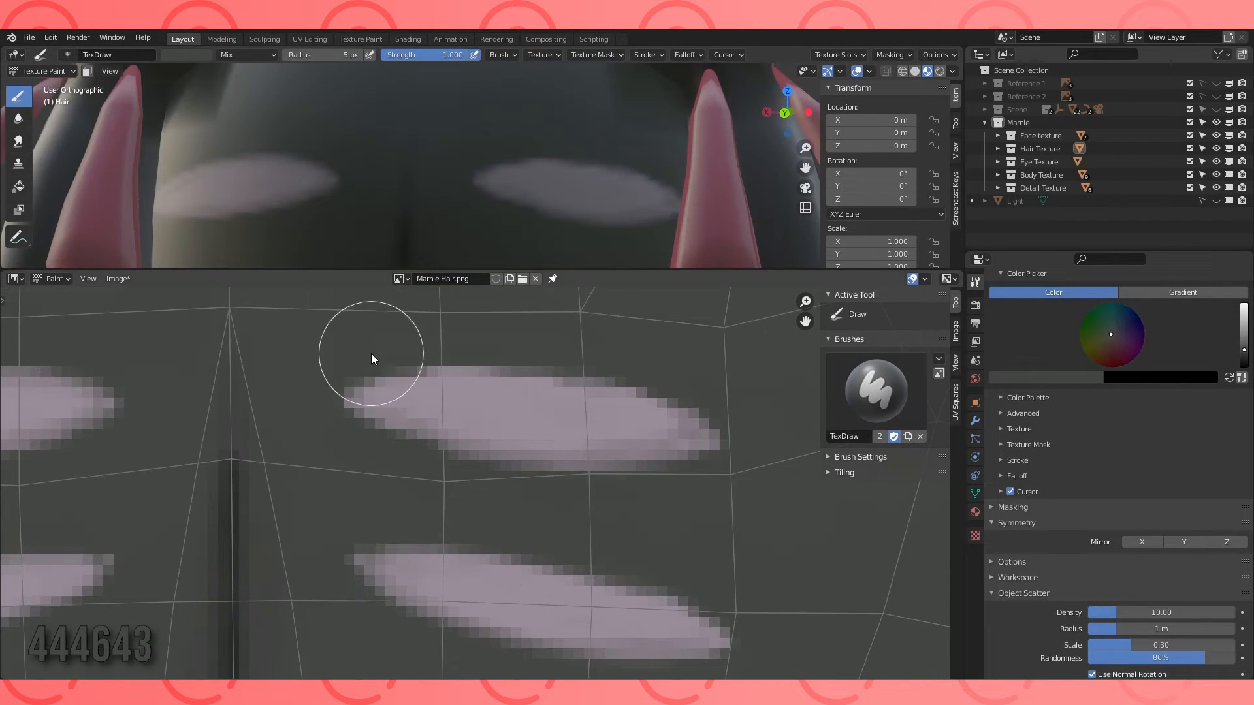
# Extend the inner tips of both upper streaks toward the parting with sampled purple, and resample the brush colour.
pyautogui.press('s')
pyautogui.moveTo(342, 179); pyautogui.dragTo(324, 174)
pyautogui.moveTo(466, 175)
pyautogui.mouseDown()
pyautogui.moveTo(507, 194)
pyautogui.moveTo(511, 162)
pyautogui.mouseUp()
pyautogui.press('s')
pyautogui.press('f')
# Resize the Soften brush to 11 px and soften the inner tips of the upper streaks on the 3D head.
pyautogui.press('2')
pyautogui.press('f')
pyautogui.press('f')
pyautogui.moveTo(310, 162); pyautogui.dragTo(333, 176)
pyautogui.press('f')
pyautogui.scroll(-5, 492, 154)
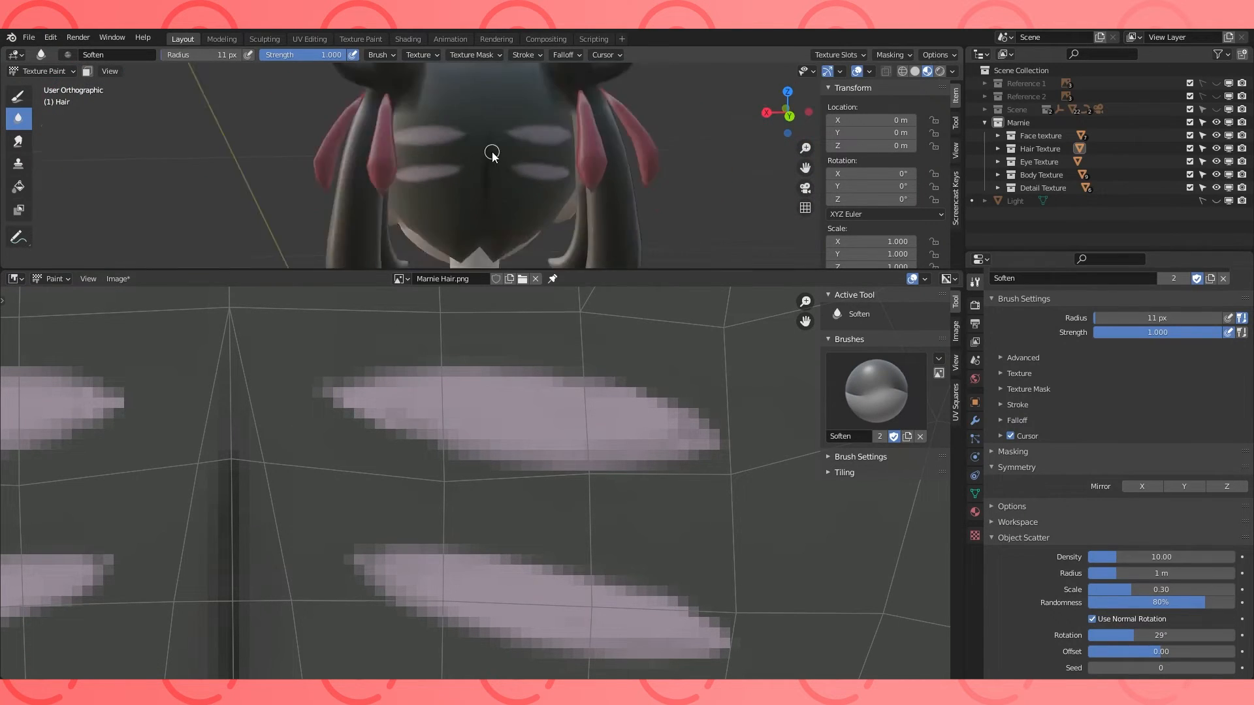
# Sample a dark hair colour, resize the Draw brush, and paint dark outlines along the upper edges of the four purple streaks.
pyautogui.moveTo(492, 154); pyautogui.dragTo(569, 157, button='middle')
pyautogui.scroll(-2, 532, 484)
pyautogui.press('1')
pyautogui.press('s')
pyautogui.press('f')
pyautogui.moveTo(165, 460)
pyautogui.mouseDown()
pyautogui.moveTo(270, 419)
pyautogui.moveTo(447, 407)
pyautogui.moveTo(605, 459)
pyautogui.mouseUp()
pyautogui.scroll(-3, 241, 483)
pyautogui.scroll(1, 550, 493)
pyautogui.moveTo(436, 522); pyautogui.dragTo(475, 518)
# Soften the dark outlines around the purple streaks with a 3 px brush.
pyautogui.press('2')
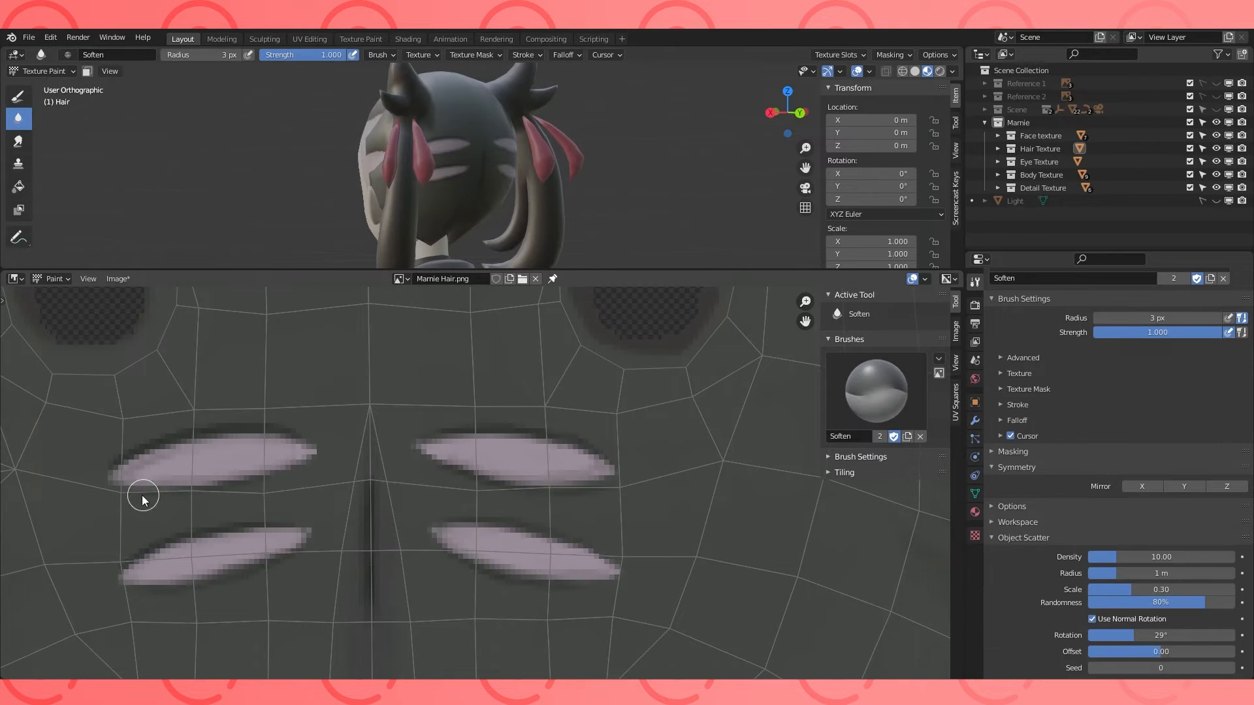
pyautogui.moveTo(458, 183)
pyautogui.mouseDown(button='middle')
pyautogui.moveTo(386, 205)
pyautogui.moveTo(556, 196)
pyautogui.mouseUp(button='middle')
pyautogui.scroll(2, 182, 499)
pyautogui.moveTo(182, 499); pyautogui.dragTo(516, 479, button='middle')
# Refine the jagged borders of the purple spikes with fine Draw brush strokes along their edges.
pyautogui.press('1')
pyautogui.scroll(3, 369, 520)
pyautogui.scroll(-2, 369, 520)
pyautogui.moveTo(281, 369)
pyautogui.mouseDown()
pyautogui.moveTo(278, 554)
pyautogui.moveTo(282, 372)
pyautogui.mouseUp()
pyautogui.scroll(-1, 294, 372)
pyautogui.moveTo(314, 369); pyautogui.dragTo(314, 520, button='middle')
pyautogui.moveTo(313, 520)
pyautogui.mouseDown()
pyautogui.moveTo(599, 395)
pyautogui.moveTo(281, 522)
pyautogui.mouseUp()
pyautogui.moveTo(274, 360)
pyautogui.mouseDown(button='middle')
pyautogui.moveTo(275, 541)
pyautogui.moveTo(252, 556)
pyautogui.mouseUp(button='middle')
pyautogui.moveTo(252, 552); pyautogui.dragTo(536, 418)
pyautogui.moveTo(255, 361); pyautogui.dragTo(529, 413)
pyautogui.scroll(-2, 372, 370)
pyautogui.moveTo(313, 333); pyautogui.dragTo(392, 516, button='middle')
pyautogui.moveTo(389, 409); pyautogui.dragTo(596, 375)
pyautogui.moveTo(392, 346); pyautogui.dragTo(348, 457, button='middle')
pyautogui.moveTo(313, 379); pyautogui.dragTo(546, 480)
pyautogui.moveTo(291, 294); pyautogui.dragTo(299, 456, button='middle')
# Touch up the dark hair along the purple spikes' edges with a 1 px Draw brush and save the hair image.
pyautogui.press('s')
pyautogui.moveTo(546, 633); pyautogui.dragTo(640, 405, button='middle')
pyautogui.scroll(3, 640, 405)
pyautogui.moveTo(262, 483); pyautogui.dragTo(693, 429)
pyautogui.scroll(-2, 641, 457)
pyautogui.moveTo(588, 574); pyautogui.dragTo(516, 385, button='middle')
pyautogui.moveTo(312, 461); pyautogui.dragTo(351, 468)
pyautogui.moveTo(553, 538); pyautogui.dragTo(344, 631)
pyautogui.moveTo(344, 631); pyautogui.dragTo(336, 408, button='middle')
pyautogui.moveTo(335, 470)
pyautogui.mouseDown()
pyautogui.moveTo(441, 524)
pyautogui.moveTo(612, 554)
pyautogui.mouseUp()
pyautogui.moveTo(612, 554); pyautogui.dragTo(586, 352, button='middle')
pyautogui.moveTo(581, 361); pyautogui.dragTo(337, 467)
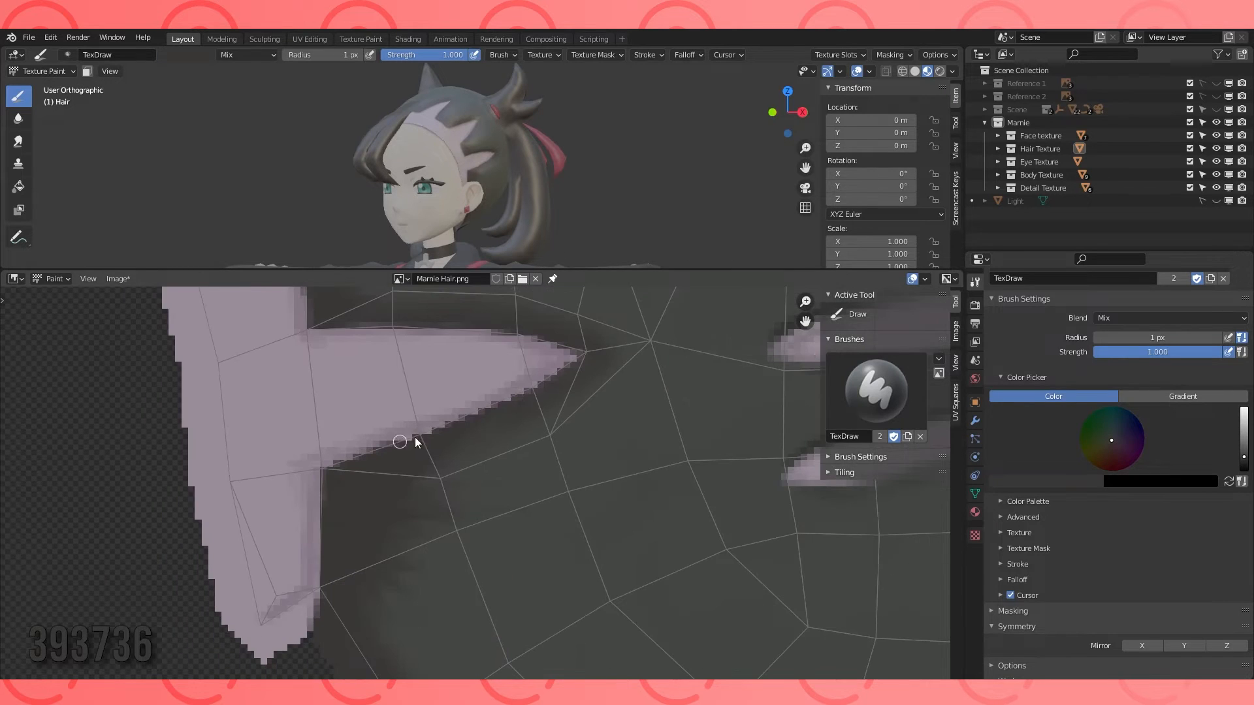
pyautogui.click(122, 287)
pyautogui.click(145, 385)
# Paint the two large ponytail pieces of the hair texture in colour 434643 with an 18 px brush.
pyautogui.moveTo(418, 248); pyautogui.dragTo(563, 130, button='middle')
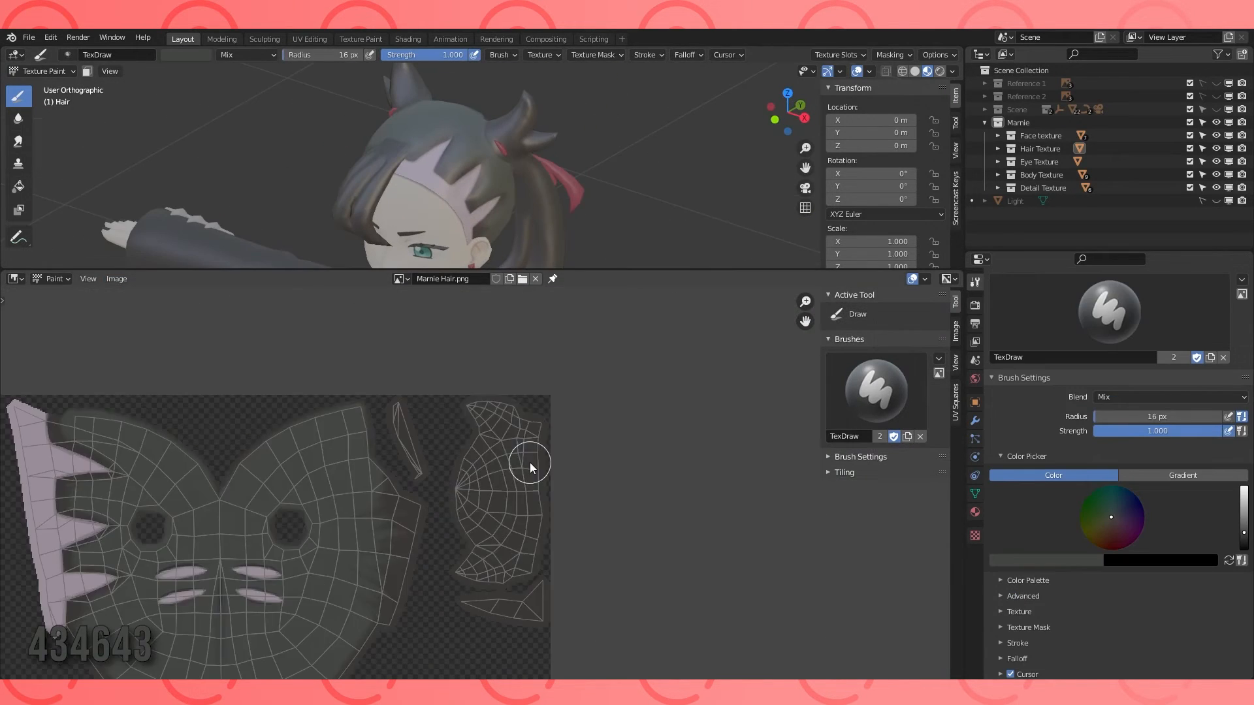
pyautogui.moveTo(398, 499); pyautogui.dragTo(575, 456, button='middle')
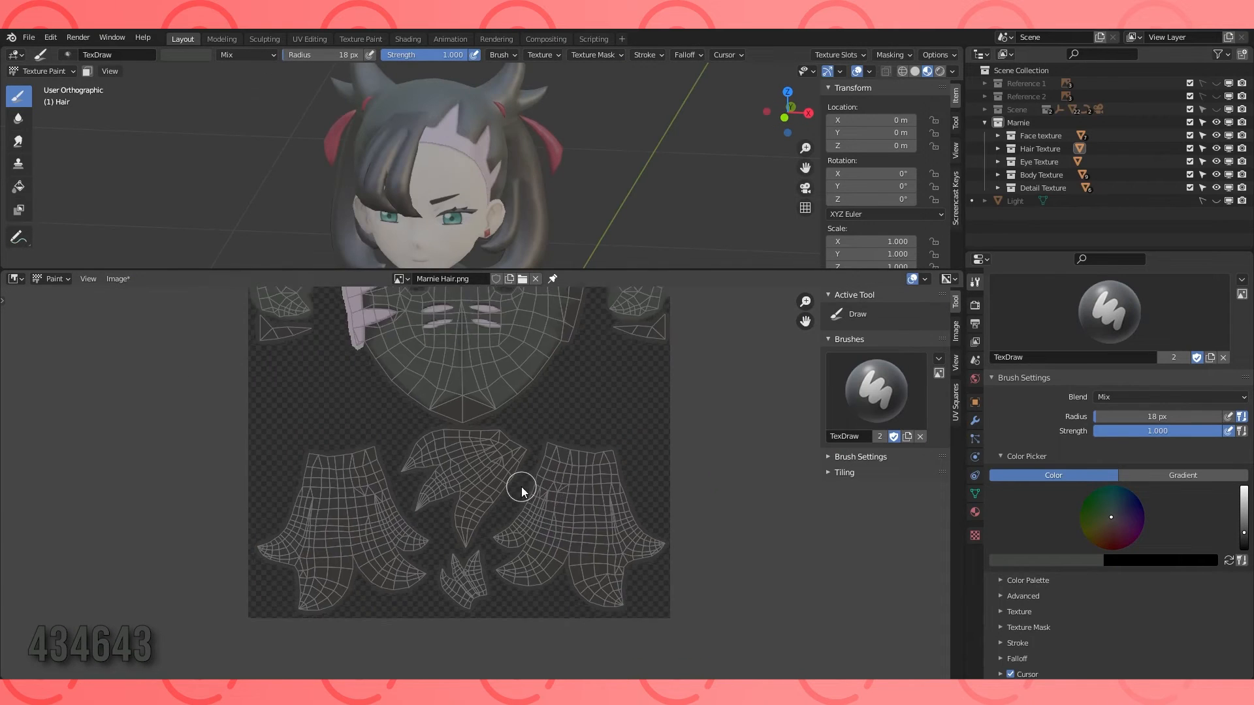
pyautogui.scroll(1, 522, 487)
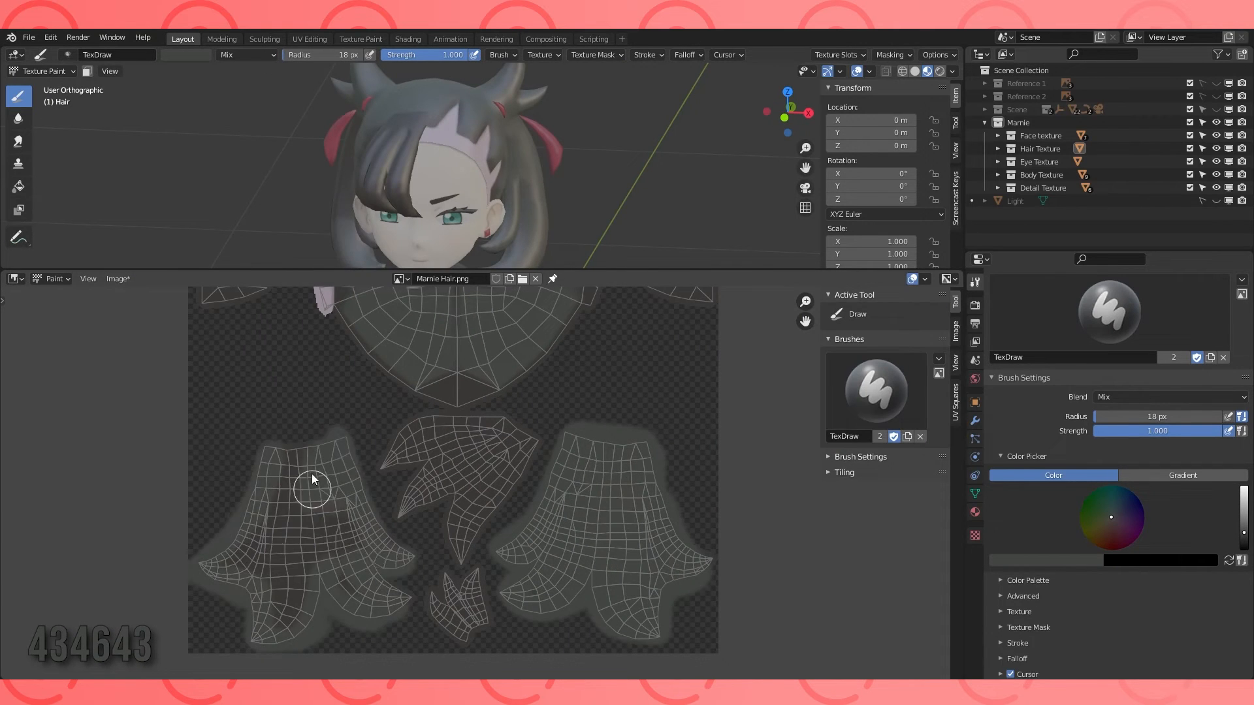
pyautogui.moveTo(382, 550); pyautogui.dragTo(524, 527, button='middle')
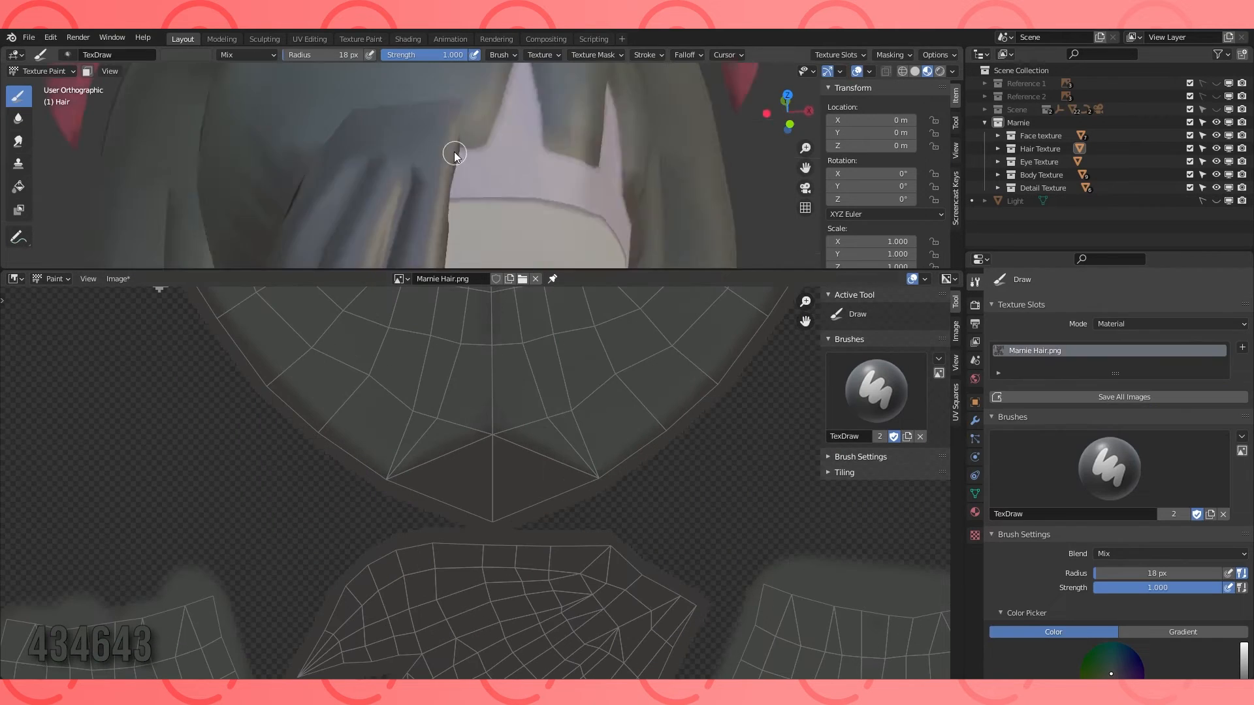
# Paint dark strand lines in colour 202423 along the scalp's front edge and the curved locks of both ponytails.
pyautogui.moveTo(454, 152); pyautogui.dragTo(387, 210, button='middle')
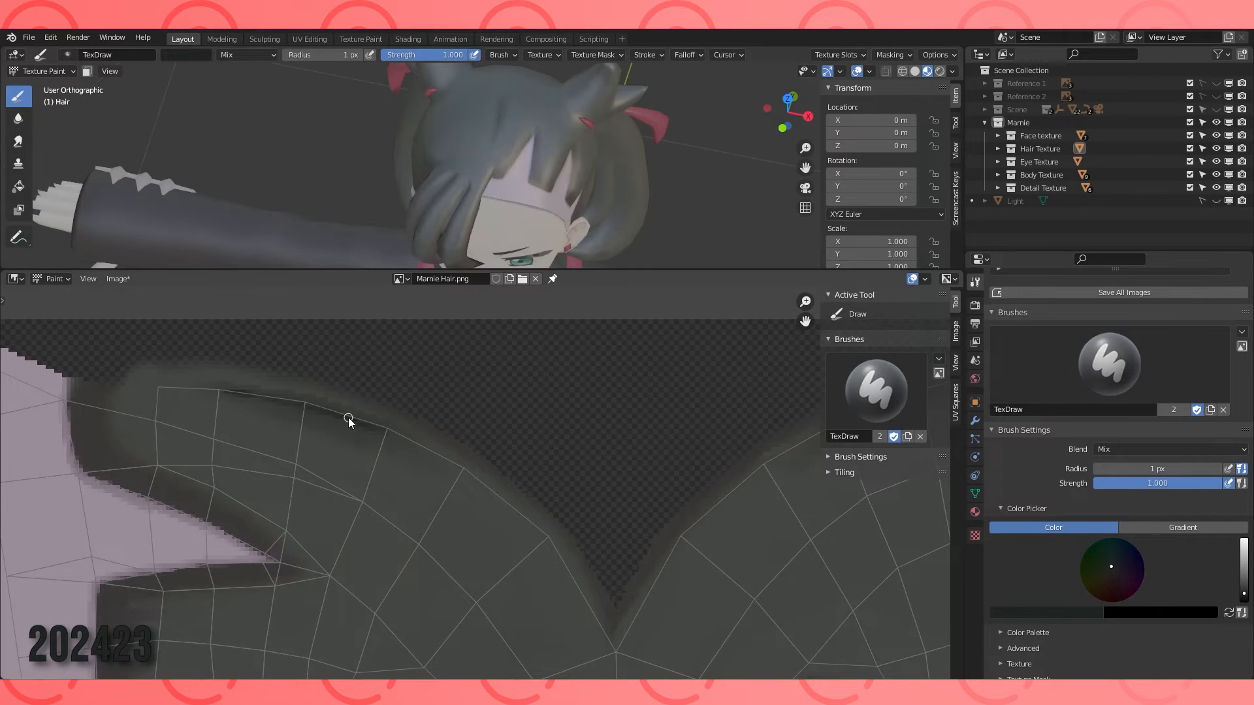
pyautogui.scroll(-2, 349, 418)
pyautogui.moveTo(658, 420); pyautogui.dragTo(560, 448, button='middle')
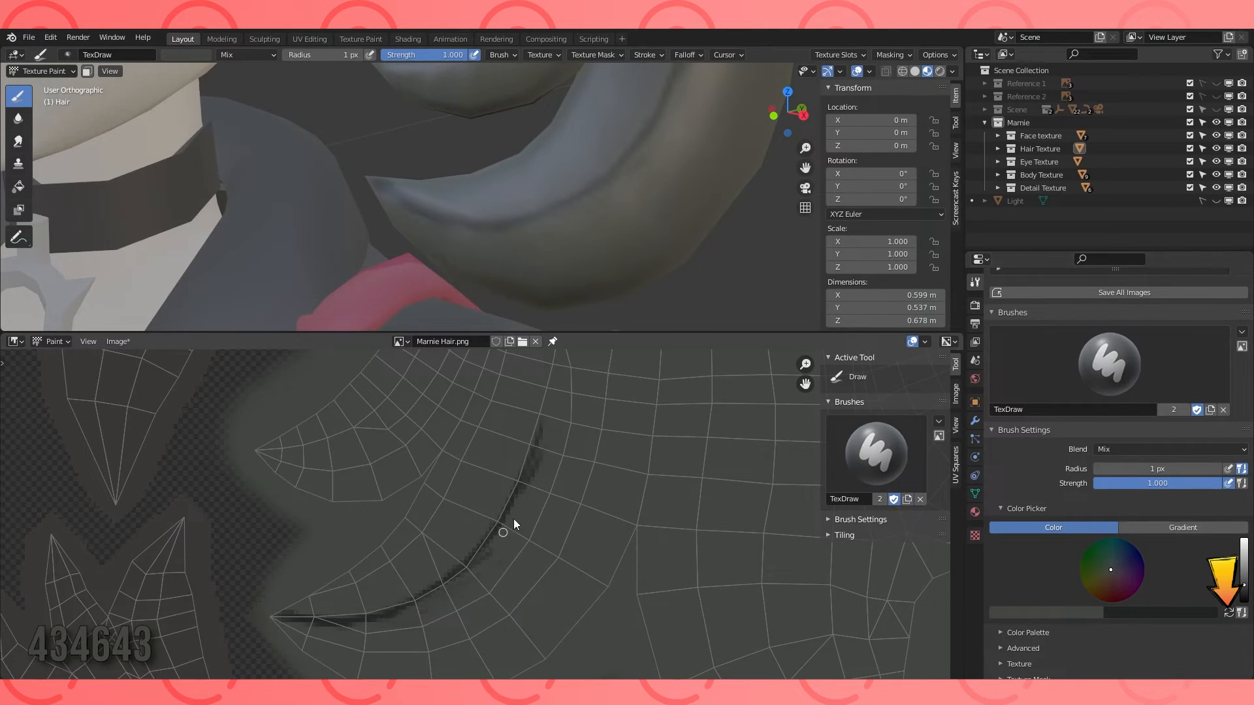
pyautogui.scroll(-4, 382, 631)
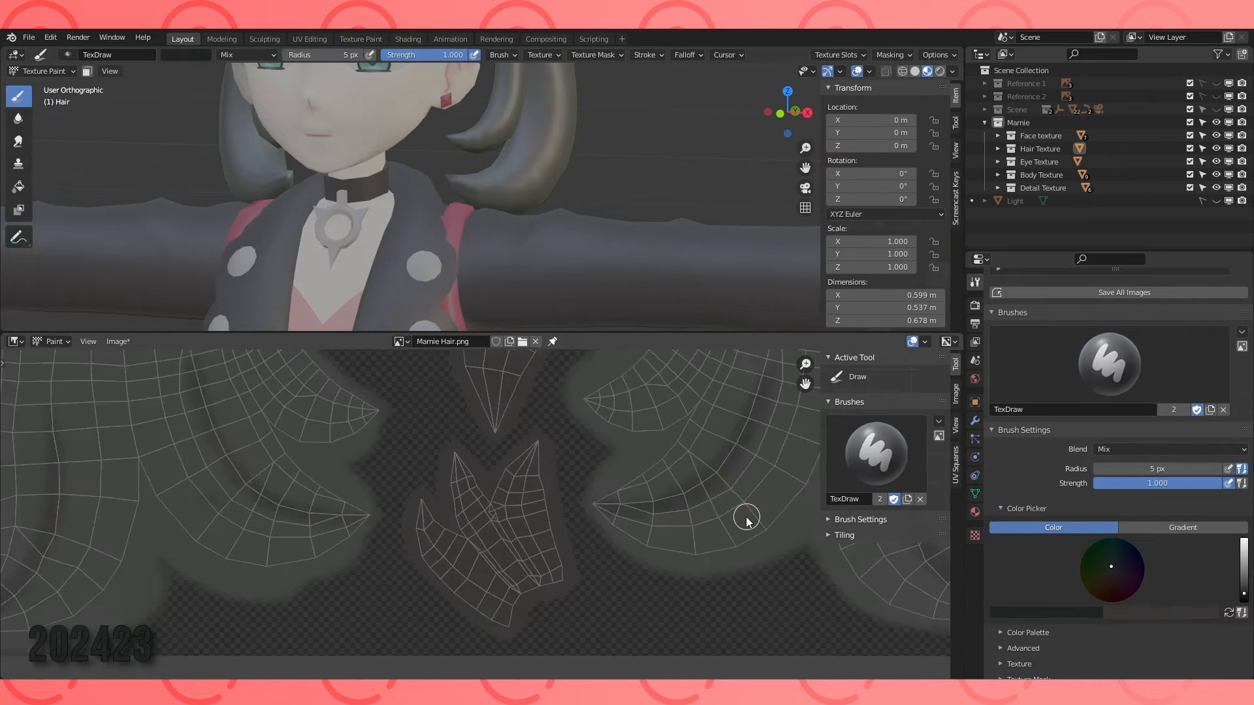
pyautogui.scroll(3, 492, 523)
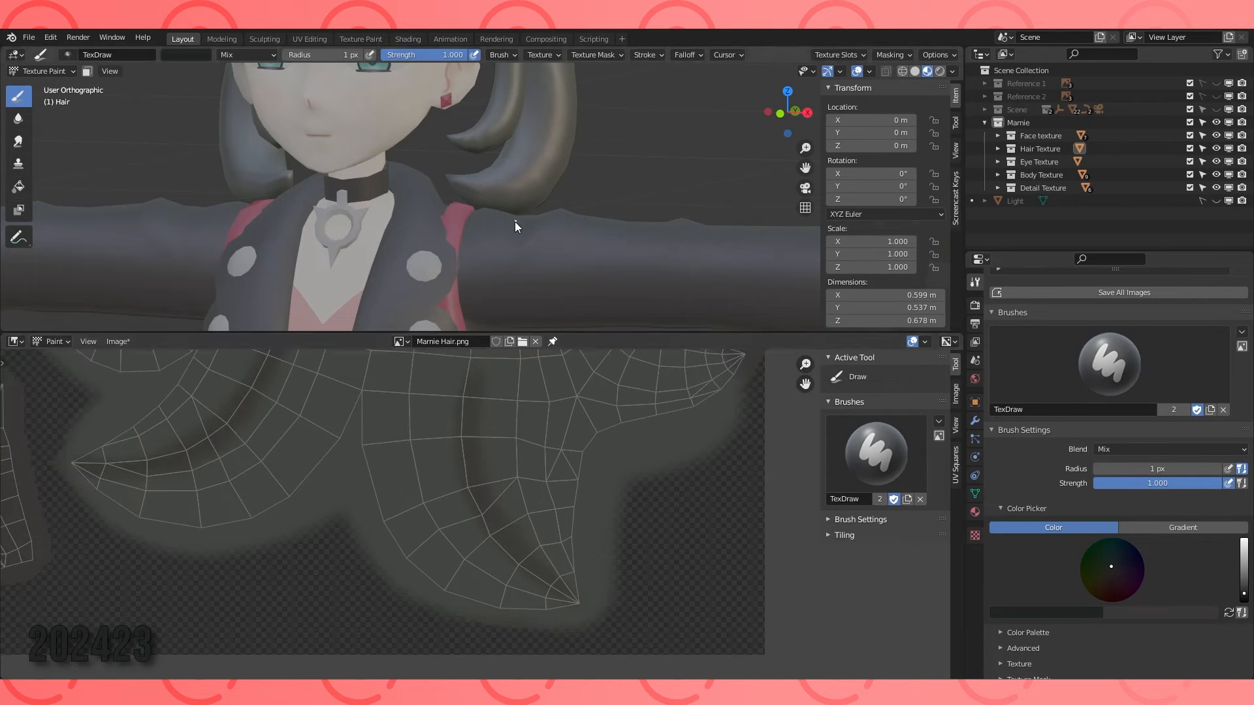
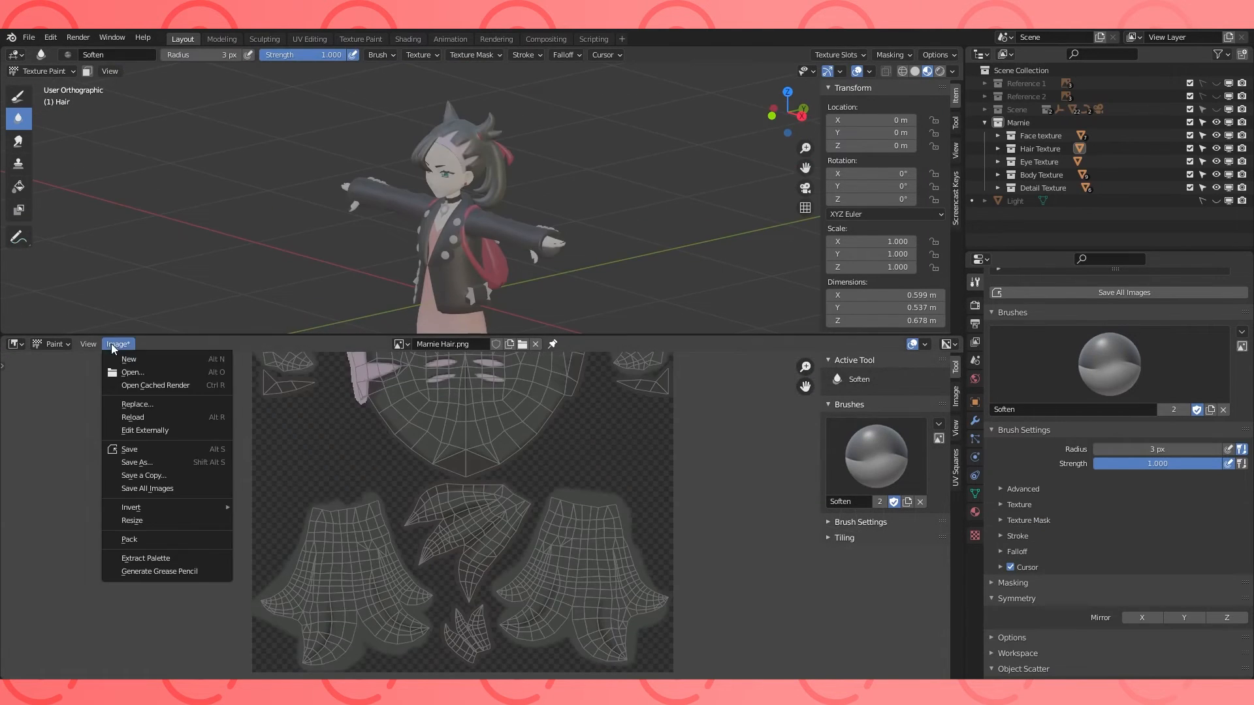
# Save the Marnie Hair image with its new strand shading.
pyautogui.click(111, 345)
pyautogui.click(134, 451)
pyautogui.scroll(-3, 458, 484)
pyautogui.scroll(3, 491, 456)
pyautogui.moveTo(570, 248); pyautogui.dragTo(610, 244, button='middle')
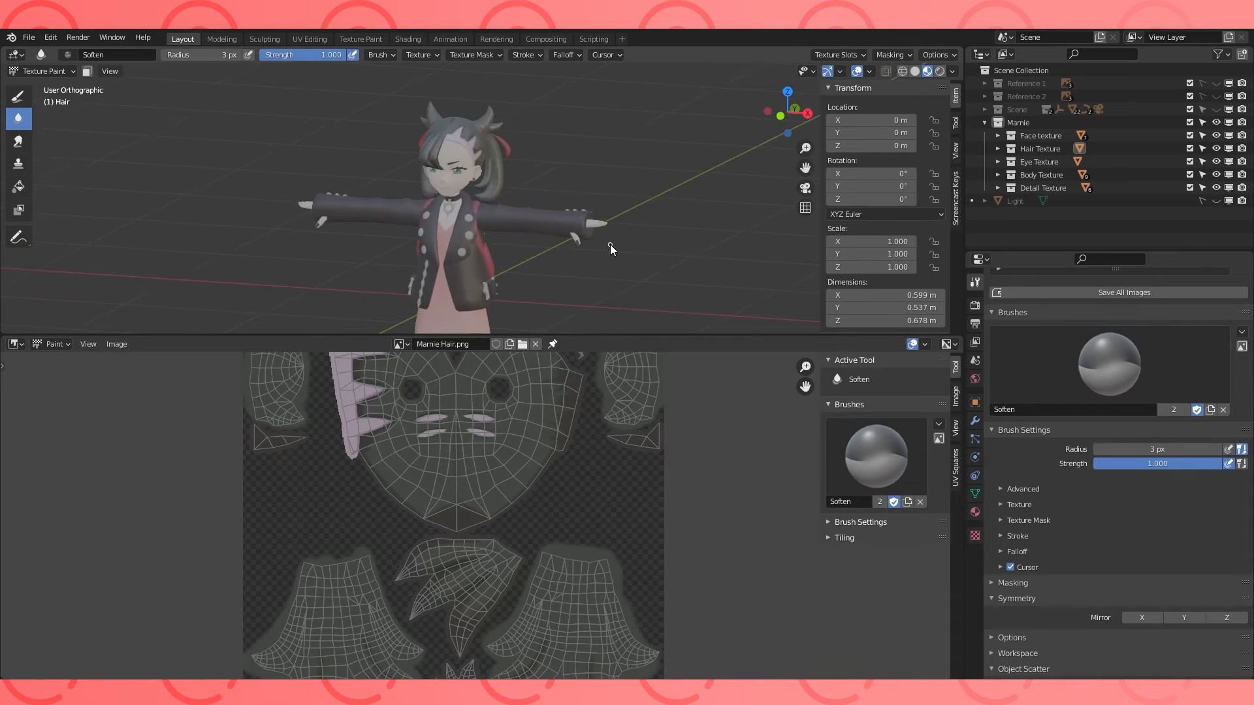
# Switch the hair back to Object Mode and hide the coat.
pyautogui.click(44, 70)
pyautogui.click(40, 86)
pyautogui.click(522, 220)
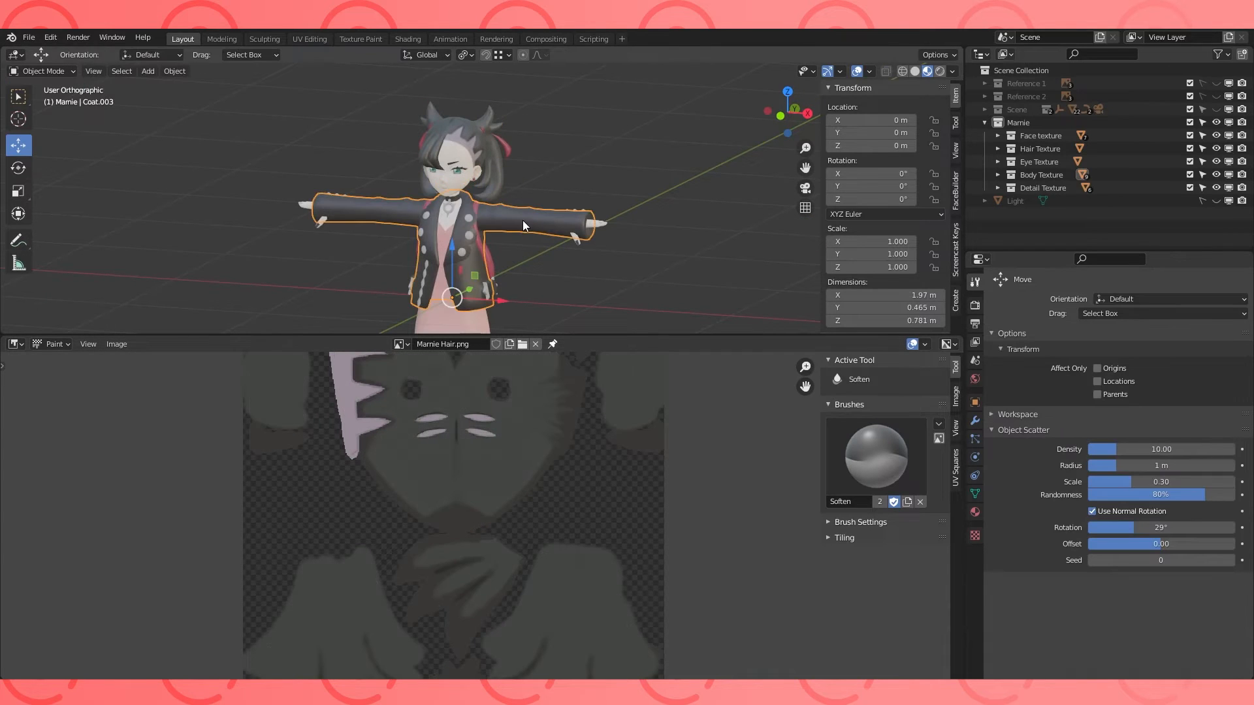
pyautogui.press('h')
# Select the hands and display the Marnie Body image for them, with the hand viewed from above.
pyautogui.click(599, 225)
pyautogui.click(402, 344)
pyautogui.click(506, 458)
pyautogui.scroll(-1, 507, 458)
pyautogui.moveTo(508, 421); pyautogui.dragTo(524, 666, button='middle')
pyautogui.press('KP_7')
pyautogui.scroll(8, 735, 282)
pyautogui.keyDown('shift'); pyautogui.moveTo(727, 273); pyautogui.dragTo(147, 222, button='middle'); pyautogui.keyUp('shift')
pyautogui.scroll(3, 147, 223)
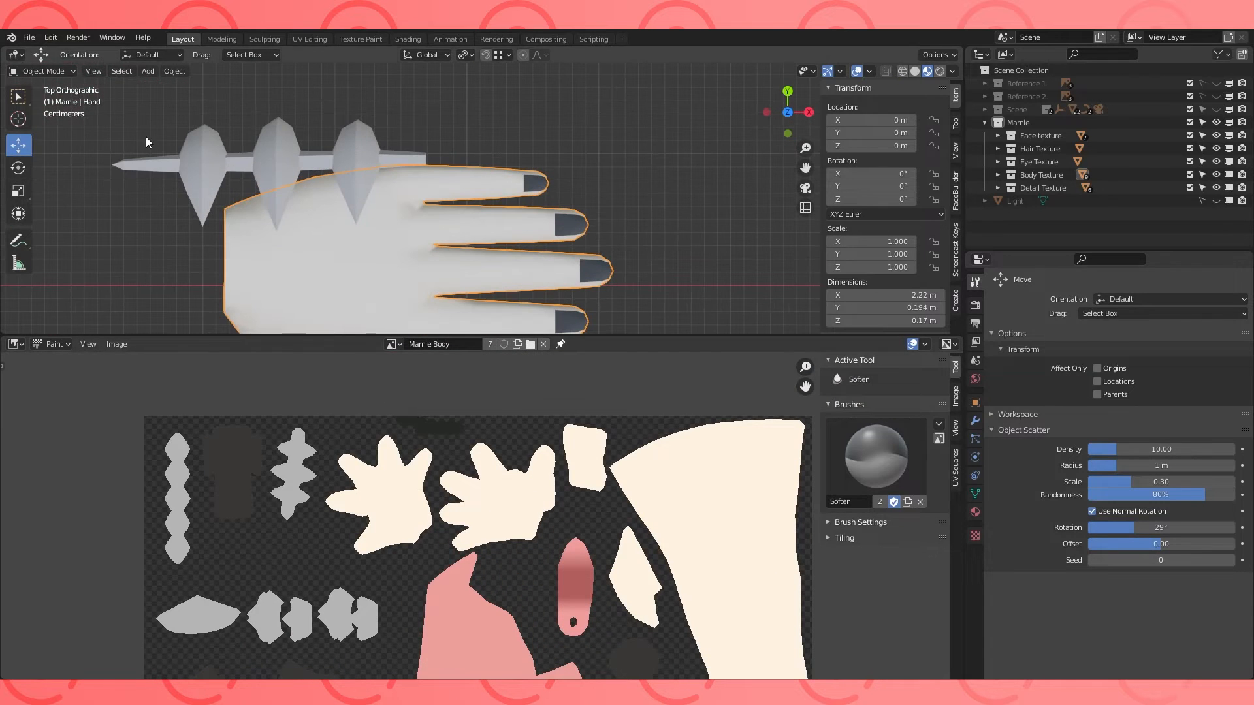
# Start texture painting the hand and sample the skin tone FEF2E0 and dark 262826 as primary and secondary brush colours.
pyautogui.click(60, 162)
pyautogui.scroll(-6, 1131, 579)
pyautogui.click(1071, 560)
pyautogui.click(1100, 515)
pyautogui.click(424, 467)
pyautogui.scroll(7, 452, 440)
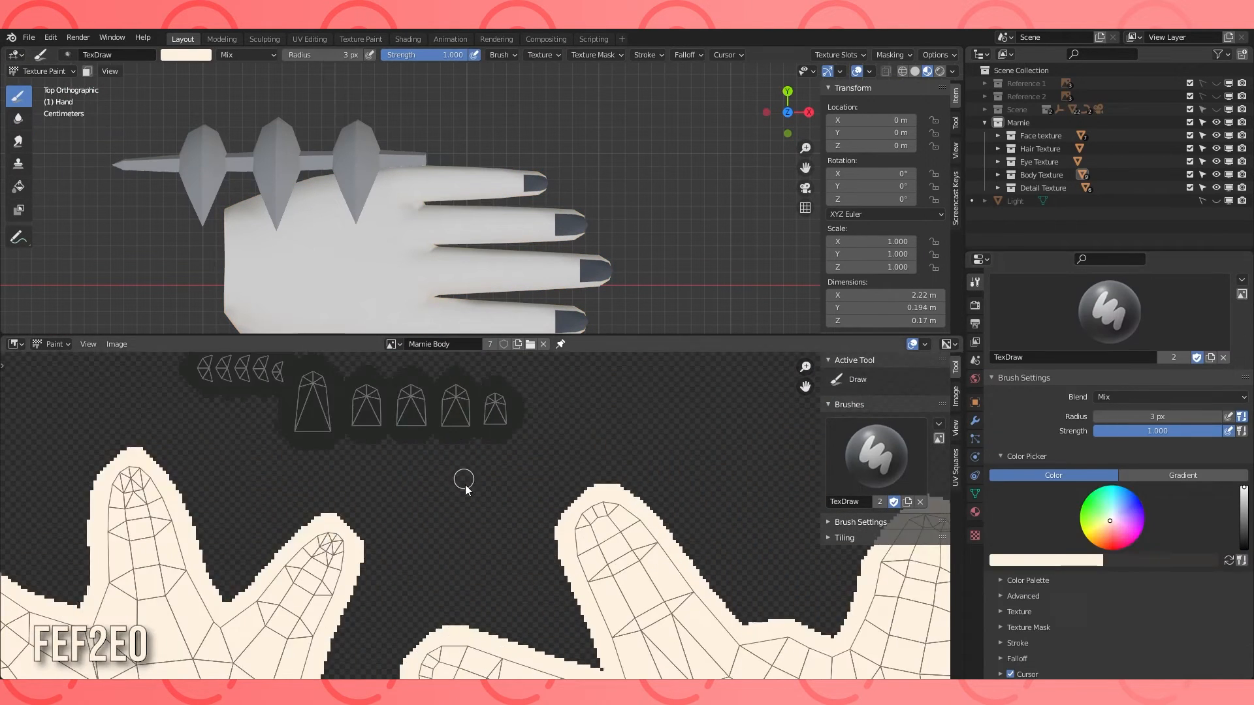
pyautogui.moveTo(465, 482); pyautogui.dragTo(504, 512, button='middle')
pyautogui.click(1181, 560)
pyautogui.click(1206, 516)
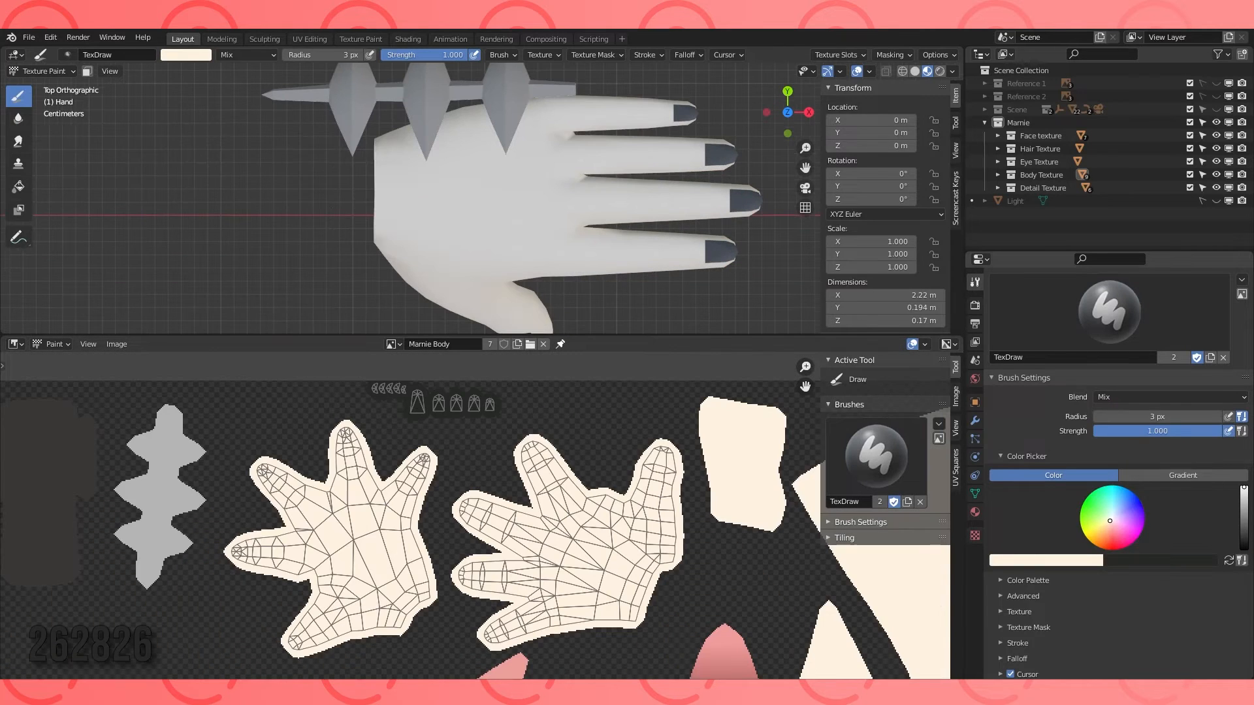
# Paint a dark 292829 band around the hand's wrist with a 20 px brush, covering it from several sides.
pyautogui.click(1176, 560)
pyautogui.scroll(2, 588, 594)
pyautogui.press('f')
pyautogui.click(419, 207)
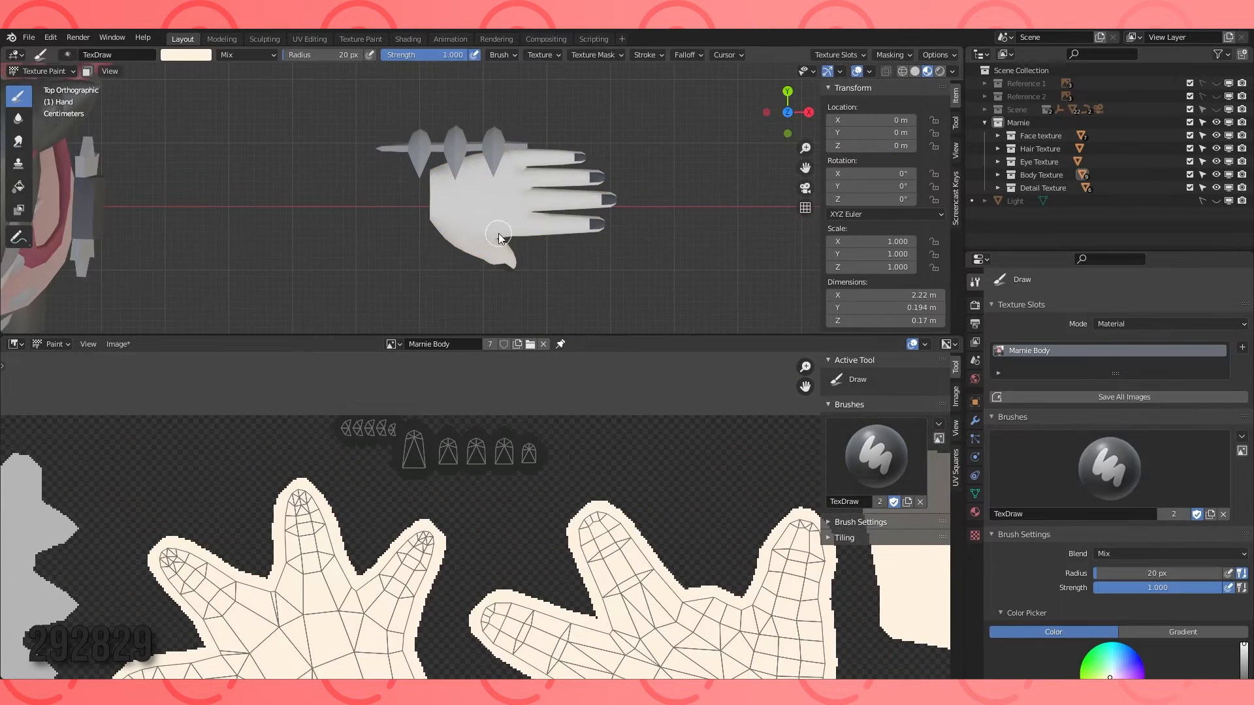
pyautogui.scroll(1, 1170, 602)
pyautogui.click(1229, 587)
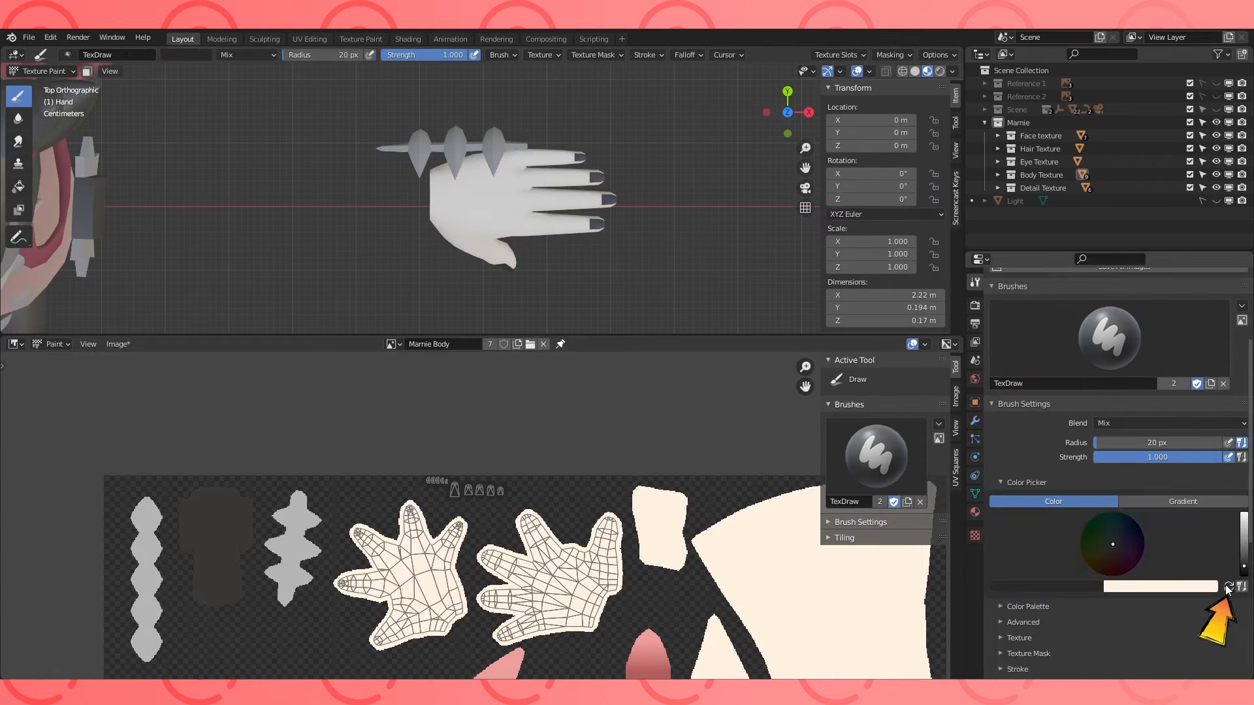
pyautogui.scroll(2, 627, 285)
pyautogui.press('ctrl+KP_7')
pyautogui.moveTo(418, 196)
pyautogui.mouseDown()
pyautogui.moveTo(405, 121)
pyautogui.moveTo(412, 139)
pyautogui.mouseUp()
pyautogui.press('KP_1')
pyautogui.press('ctrl+KP_1')
pyautogui.press('KP_7')
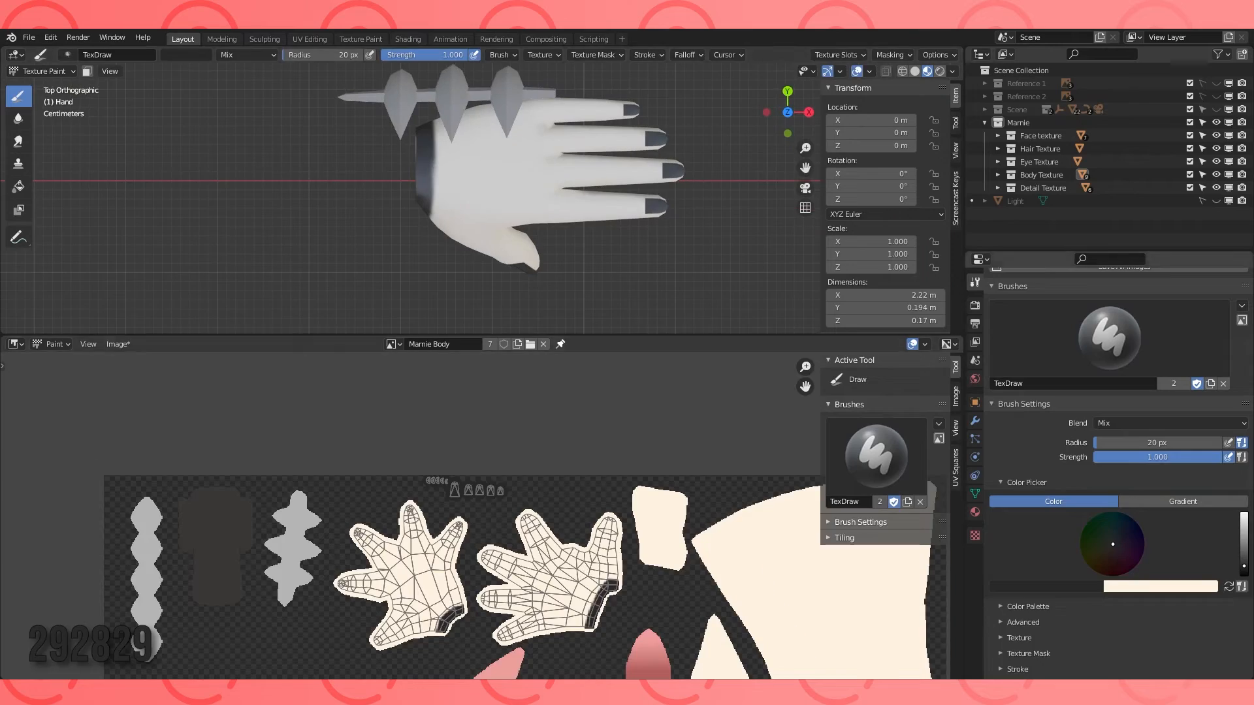
# Soften the edges of the dark wrist band on both hand islands with the Soften brush.
pyautogui.scroll(7, 607, 617)
pyautogui.click(18, 118)
pyautogui.press('f')
pyautogui.moveTo(499, 643); pyautogui.dragTo(660, 392)
pyautogui.scroll(-7, 654, 457)
pyautogui.scroll(8, 489, 482)
pyautogui.moveTo(391, 582); pyautogui.dragTo(483, 436)
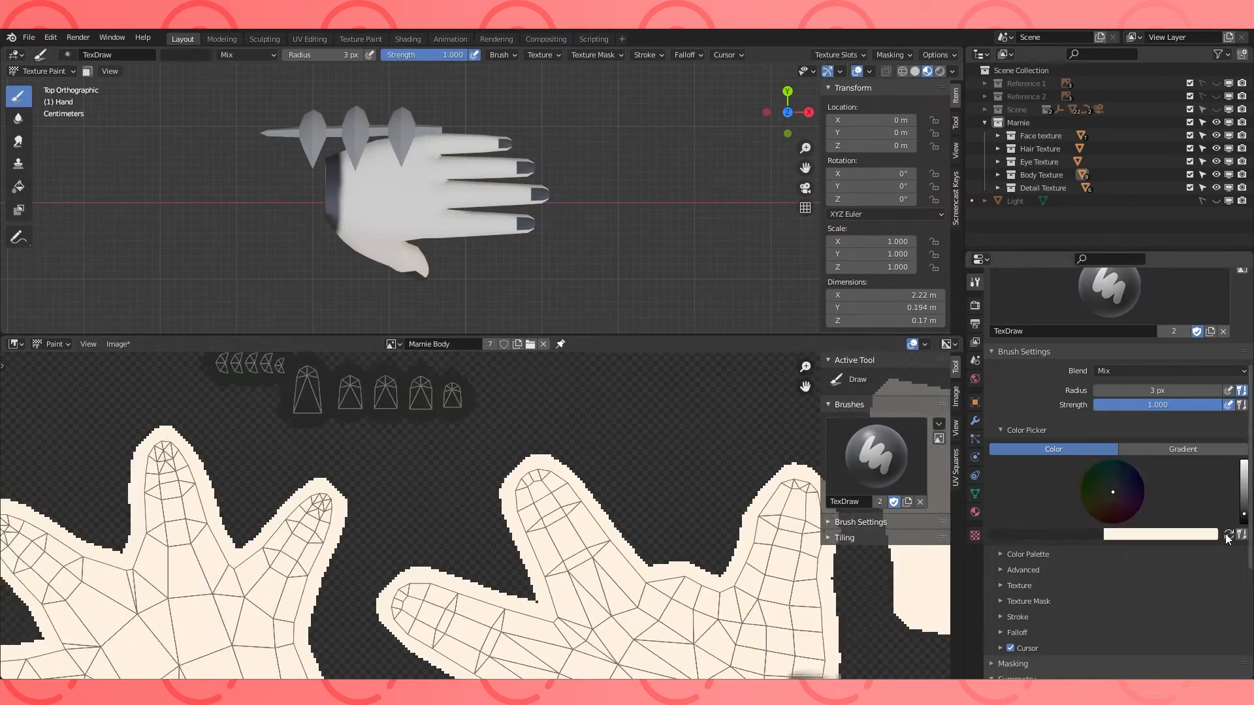
# Paint the base of the five fingernail islands in skin colour FEF2E0 with a 3 px brush.
pyautogui.click(1227, 537)
pyautogui.scroll(2, 302, 424)
pyautogui.moveTo(301, 425); pyautogui.dragTo(402, 469, button='middle')
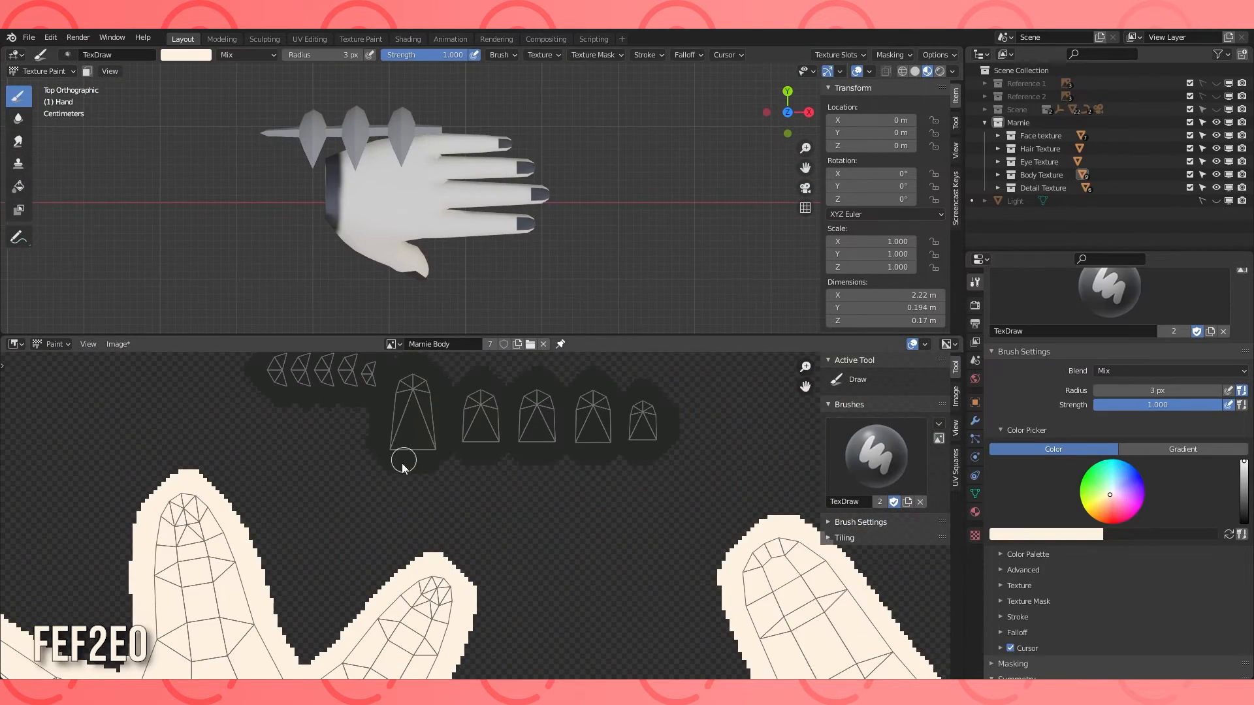
pyautogui.moveTo(635, 444); pyautogui.dragTo(659, 444)
pyautogui.moveTo(386, 452); pyautogui.dragTo(673, 454)
pyautogui.moveTo(493, 476)
pyautogui.mouseDown()
pyautogui.moveTo(441, 472)
pyautogui.moveTo(658, 475)
pyautogui.mouseUp()
pyautogui.scroll(4, 517, 191)
pyautogui.scroll(3, 551, 483)
pyautogui.moveTo(489, 400)
pyautogui.mouseDown()
pyautogui.moveTo(313, 441)
pyautogui.moveTo(240, 422)
pyautogui.mouseUp()
# Shade the borders between the nails and skin with colour E6CEBD and a dark nail colour using a 1 px brush.
pyautogui.keyDown('shift'); pyautogui.moveTo(582, 135); pyautogui.dragTo(576, 192, button='middle'); pyautogui.keyUp('shift')
pyautogui.scroll(-1, 598, 411)
pyautogui.moveTo(598, 411)
pyautogui.mouseDown(button='middle')
pyautogui.moveTo(427, 437)
pyautogui.moveTo(428, 487)
pyautogui.mouseUp(button='middle')
pyautogui.scroll(-6, 1109, 457)
pyautogui.click(1052, 561)
pyautogui.press('f')
pyautogui.click(487, 516)
pyautogui.scroll(1, 482, 519)
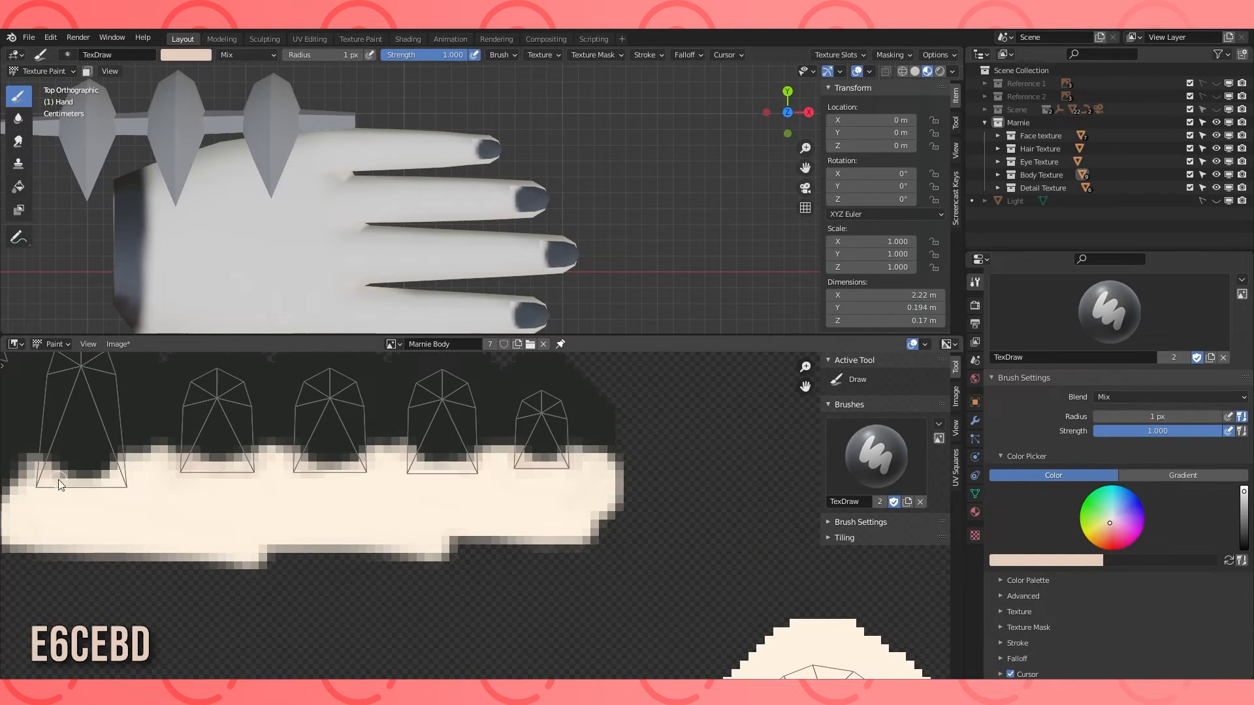
pyautogui.press('s')
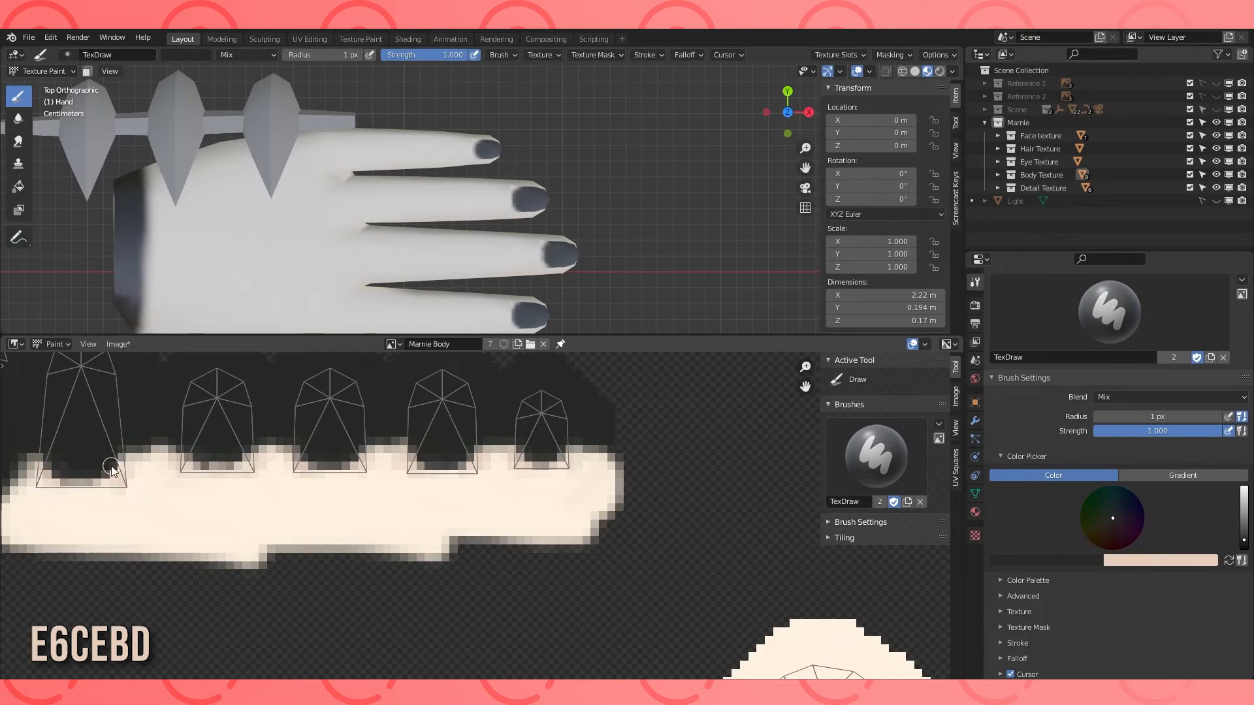
# Paint short lengthwise highlights on the fingernails in colour F0EAF0 with a 1 px brush.
pyautogui.click(1049, 560)
pyautogui.moveTo(1105, 465); pyautogui.dragTo(1105, 387)
pyautogui.scroll(-1, 636, 490)
pyautogui.moveTo(537, 287); pyautogui.dragTo(538, 213, button='middle')
pyautogui.moveTo(169, 382); pyautogui.dragTo(170, 439)
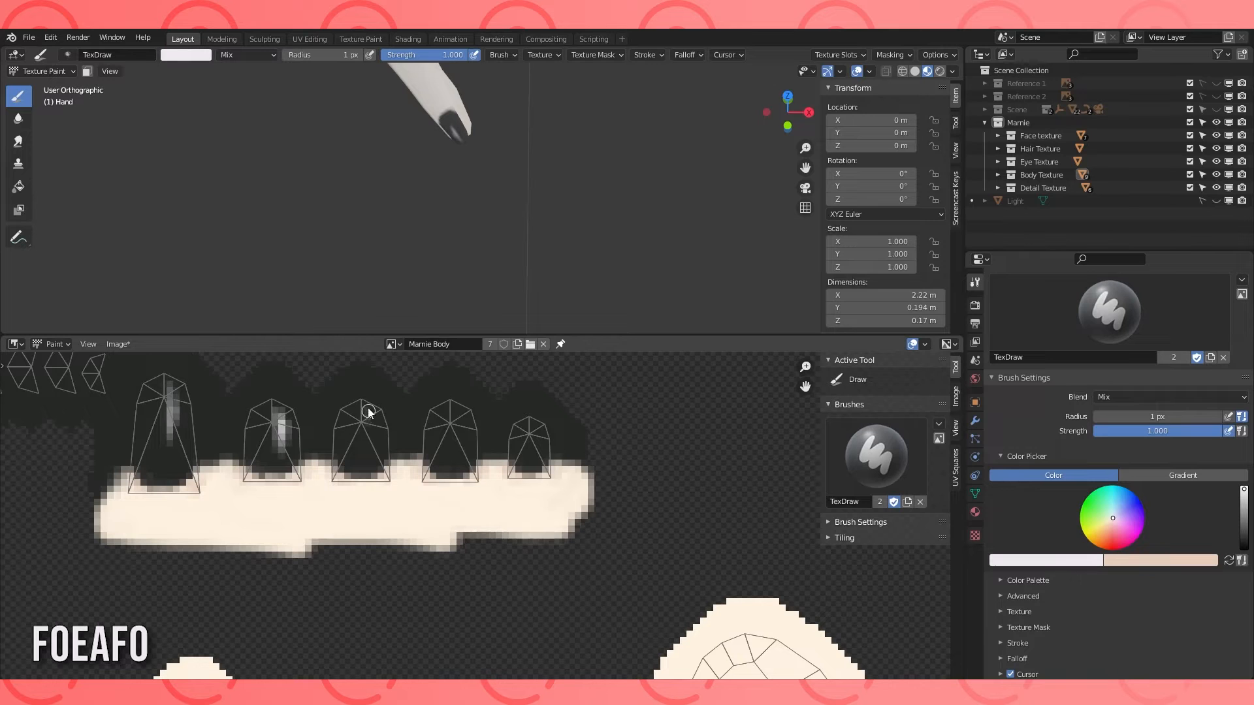
pyautogui.scroll(-4, 555, 212)
pyautogui.moveTo(556, 212); pyautogui.dragTo(589, 206, button='middle')
pyautogui.scroll(-4, 589, 207)
pyautogui.press('KP_7')
pyautogui.scroll(6, 554, 206)
pyautogui.scroll(-7, 469, 379)
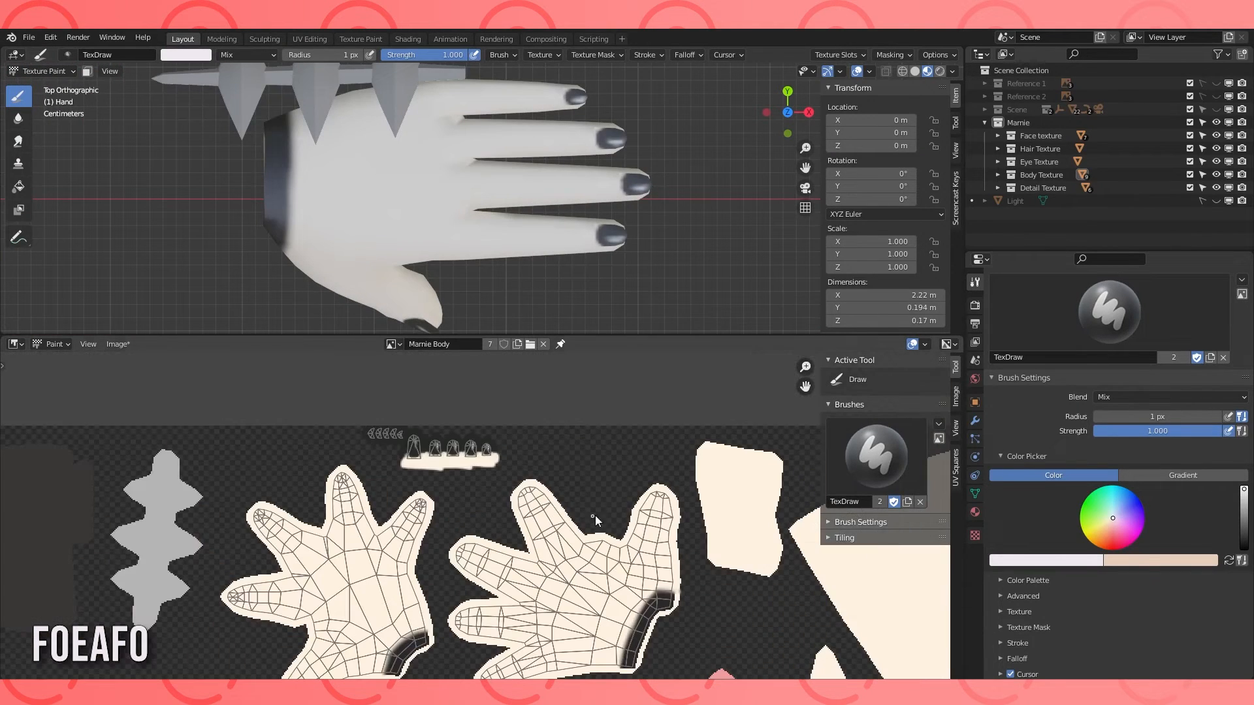
# Shade the middle of the hand islands in colour F9E5D5 with an 11 px brush.
pyautogui.press('f')
pyautogui.click(587, 549)
pyautogui.click(1046, 560)
pyautogui.click(1047, 514)
pyautogui.write('F9E5D5')
pyautogui.scroll(2, 536, 604)
pyautogui.moveTo(567, 582); pyautogui.dragTo(552, 571, button='middle')
pyautogui.moveTo(550, 525); pyautogui.dragTo(553, 588)
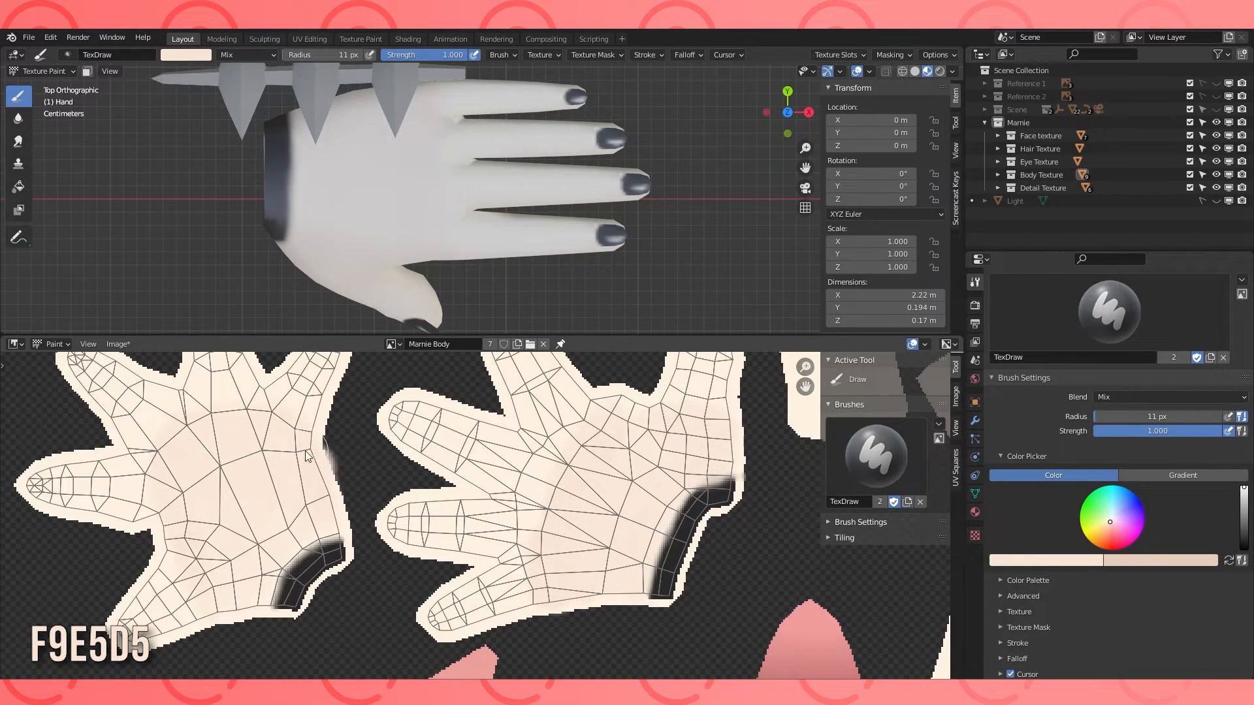
# Add warmer shading in colour F6D1BF to the hand's knuckle area and to the palm near the thumb.
pyautogui.press('s')
pyautogui.click(1047, 561)
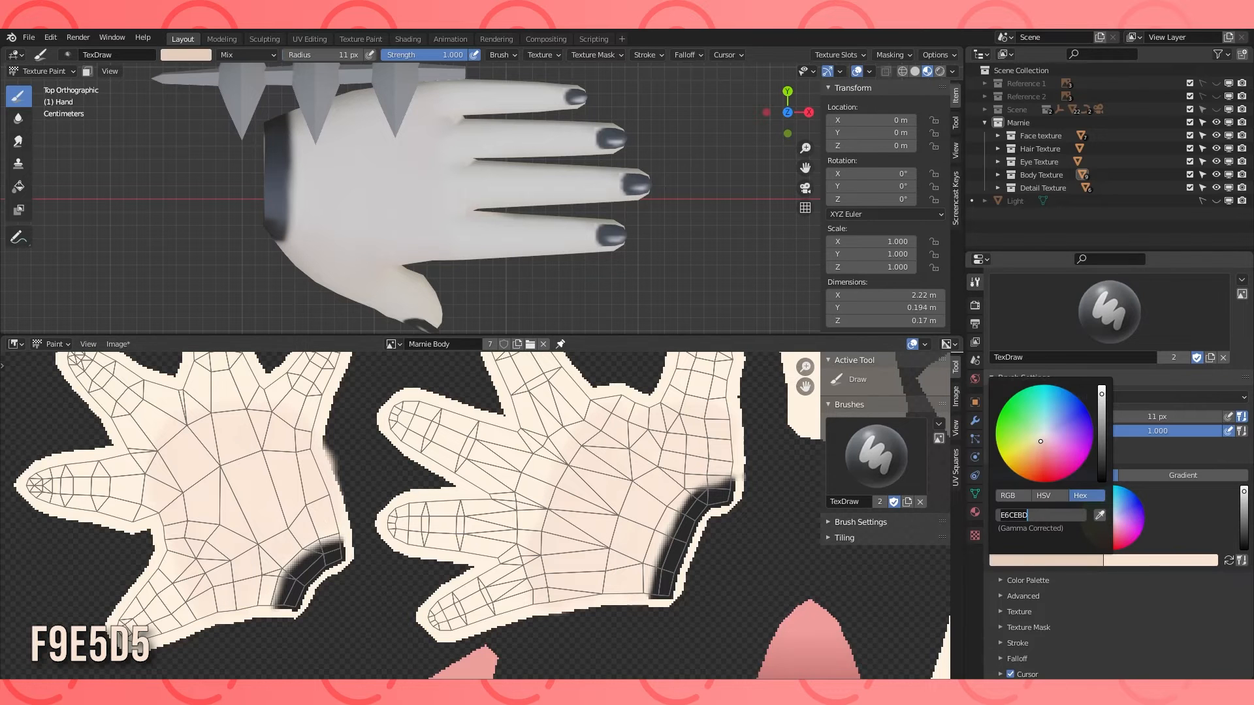
pyautogui.write('F6D1BF')
pyautogui.press('Return')
pyautogui.press('f')
pyautogui.moveTo(502, 560); pyautogui.dragTo(547, 555)
pyautogui.scroll(-6, 495, 229)
pyautogui.moveTo(418, 196)
pyautogui.mouseDown(button='middle')
pyautogui.moveTo(495, 229)
pyautogui.moveTo(444, 40)
pyautogui.moveTo(325, 186)
pyautogui.mouseUp(button='middle')
pyautogui.scroll(4, 325, 190)
pyautogui.moveTo(323, 199); pyautogui.dragTo(359, 221)
pyautogui.moveTo(196, 518)
pyautogui.mouseDown()
pyautogui.moveTo(237, 567)
pyautogui.moveTo(247, 554)
pyautogui.mouseUp()
pyautogui.click(18, 119)
pyautogui.click(18, 96)
# Tint the palm near the thumb with colour F6BEB4 and draw a 1 px crease line across it.
pyautogui.scroll(-1, 1052, 542)
pyautogui.click(1048, 534)
pyautogui.click(1053, 488)
pyautogui.write('F6BEB4')
pyautogui.press('Return')
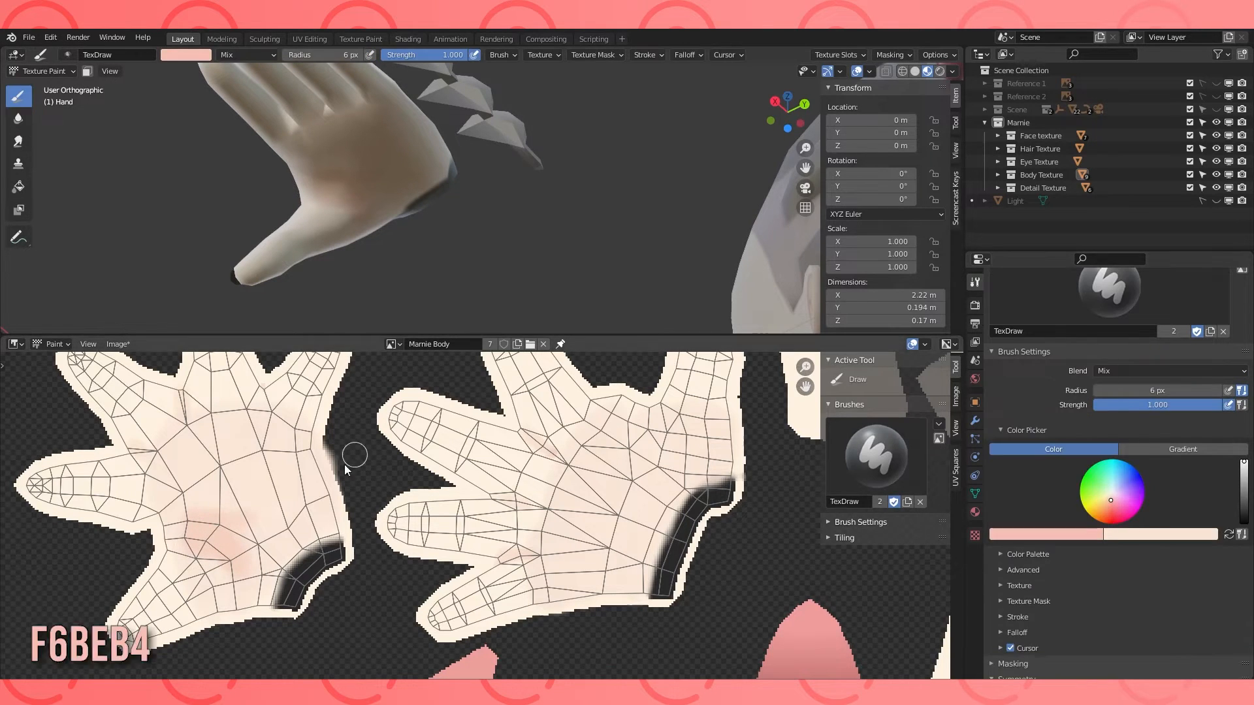
pyautogui.scroll(2, 262, 509)
pyautogui.moveTo(261, 509); pyautogui.dragTo(398, 500, button='middle')
pyautogui.moveTo(287, 555); pyautogui.dragTo(359, 570)
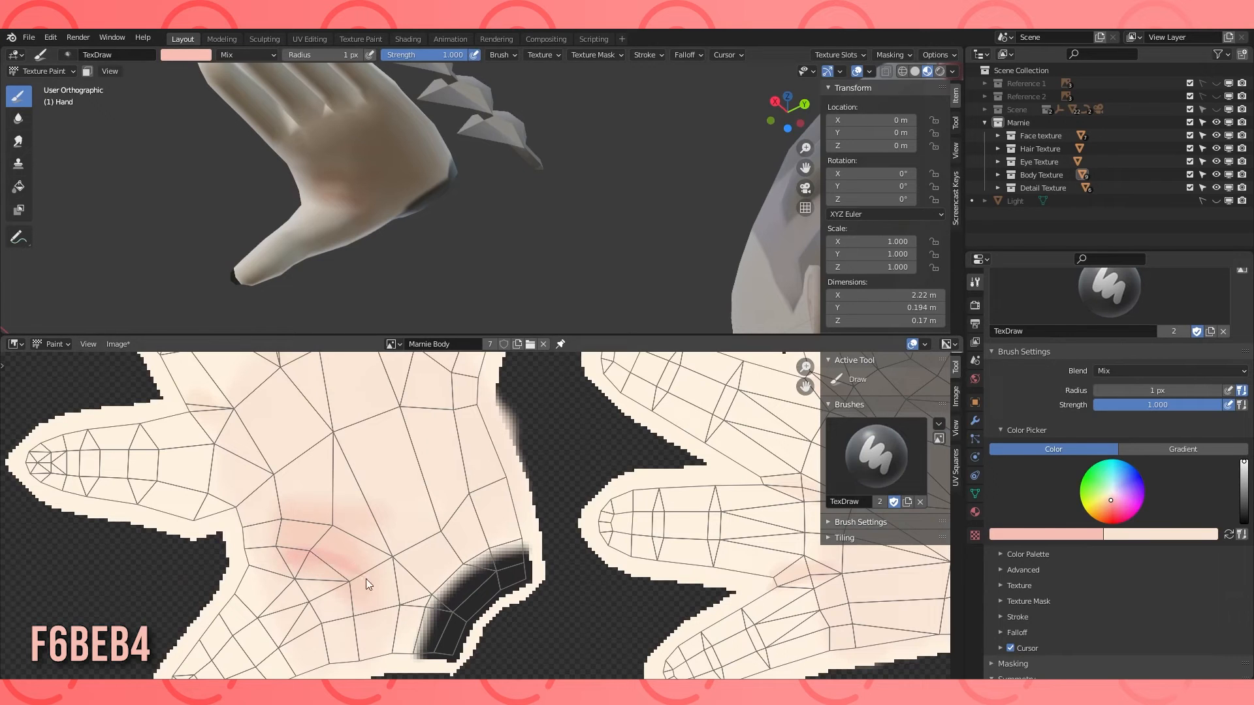
# Extend the palm crease near the thumb and blend it into the skin with colour F7D3C2 and a 5 px brush.
pyautogui.scroll(-4, 523, 215)
pyautogui.moveTo(523, 215)
pyautogui.mouseDown(button='middle')
pyautogui.moveTo(617, 237)
pyautogui.moveTo(562, 229)
pyautogui.mouseUp(button='middle')
pyautogui.scroll(2, 561, 228)
pyautogui.moveTo(327, 564); pyautogui.dragTo(374, 591)
pyautogui.click(1230, 534)
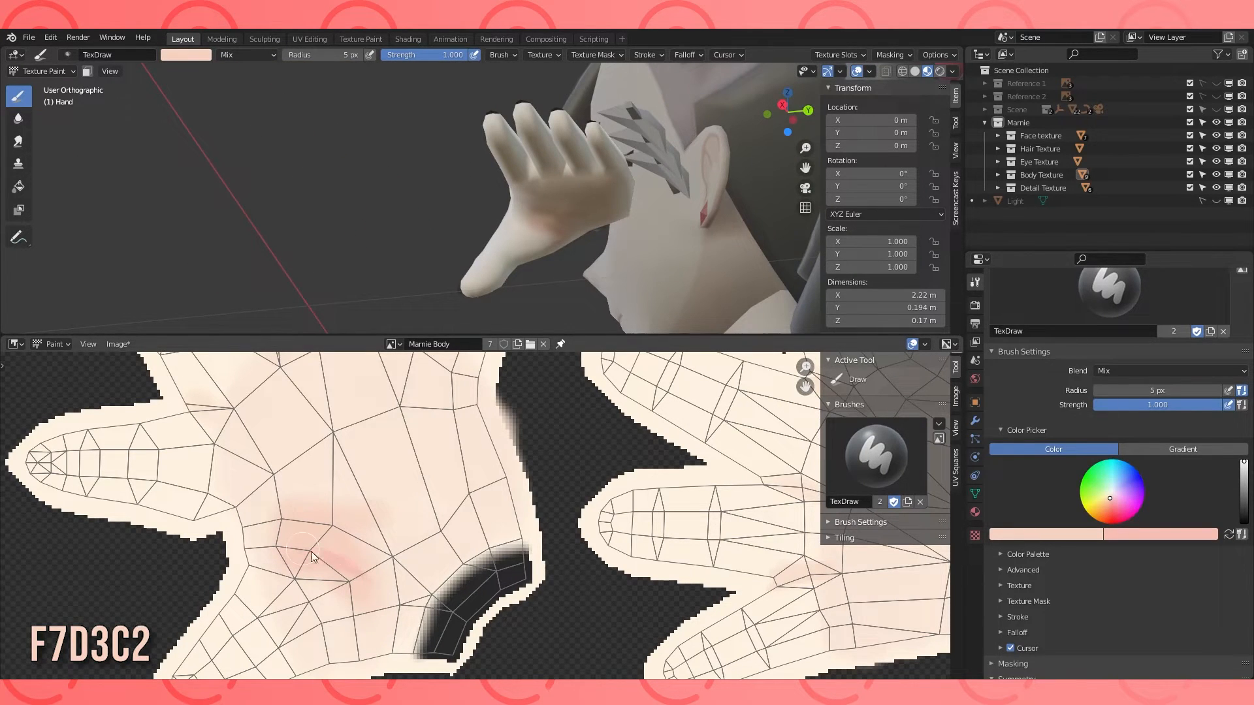
# Redraw the palm crease near the thumb in colour F6BEB4 with a 4 px brush and blend it using F7D3C2 at 6 px.
pyautogui.click(1230, 534)
pyautogui.moveTo(633, 290); pyautogui.dragTo(626, 169, button='middle')
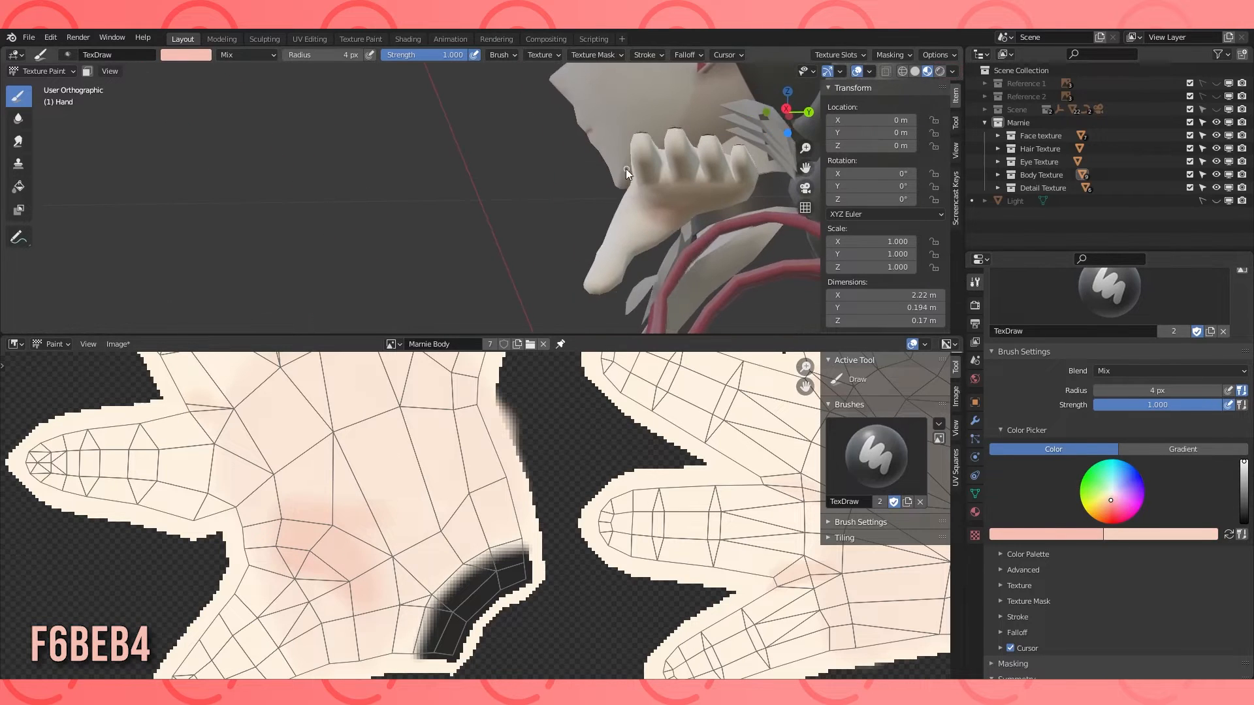
pyautogui.moveTo(314, 532); pyautogui.dragTo(393, 575)
pyautogui.press('f')
pyautogui.click(382, 563)
pyautogui.scroll(-4, 627, 196)
pyautogui.moveTo(627, 196)
pyautogui.mouseDown(button='middle')
pyautogui.moveTo(653, 183)
pyautogui.moveTo(606, 172)
pyautogui.moveTo(134, 238)
pyautogui.mouseUp(button='middle')
pyautogui.scroll(6, 134, 238)
pyautogui.press('x')
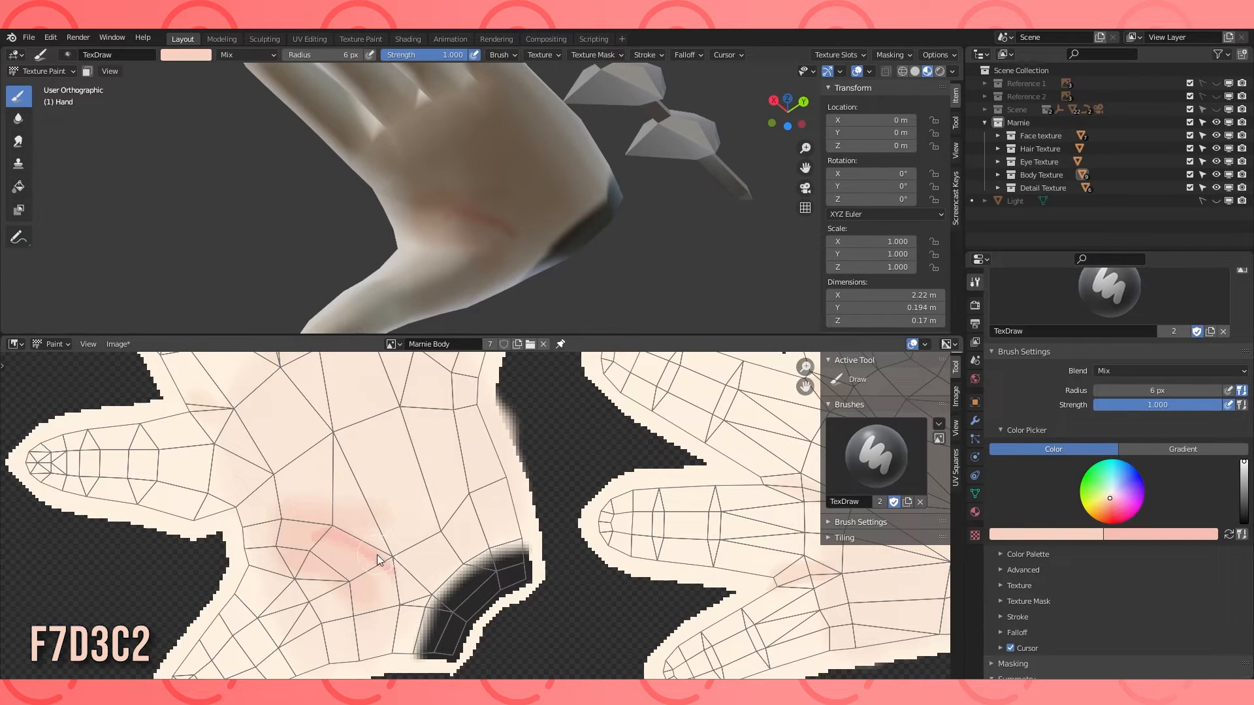
# Save the Marnie Body texture image.
pyautogui.scroll(-10, 619, 222)
pyautogui.moveTo(213, 148); pyautogui.dragTo(544, 212, button='middle')
pyautogui.click(117, 345)
pyautogui.click(130, 451)
pyautogui.press('Home')
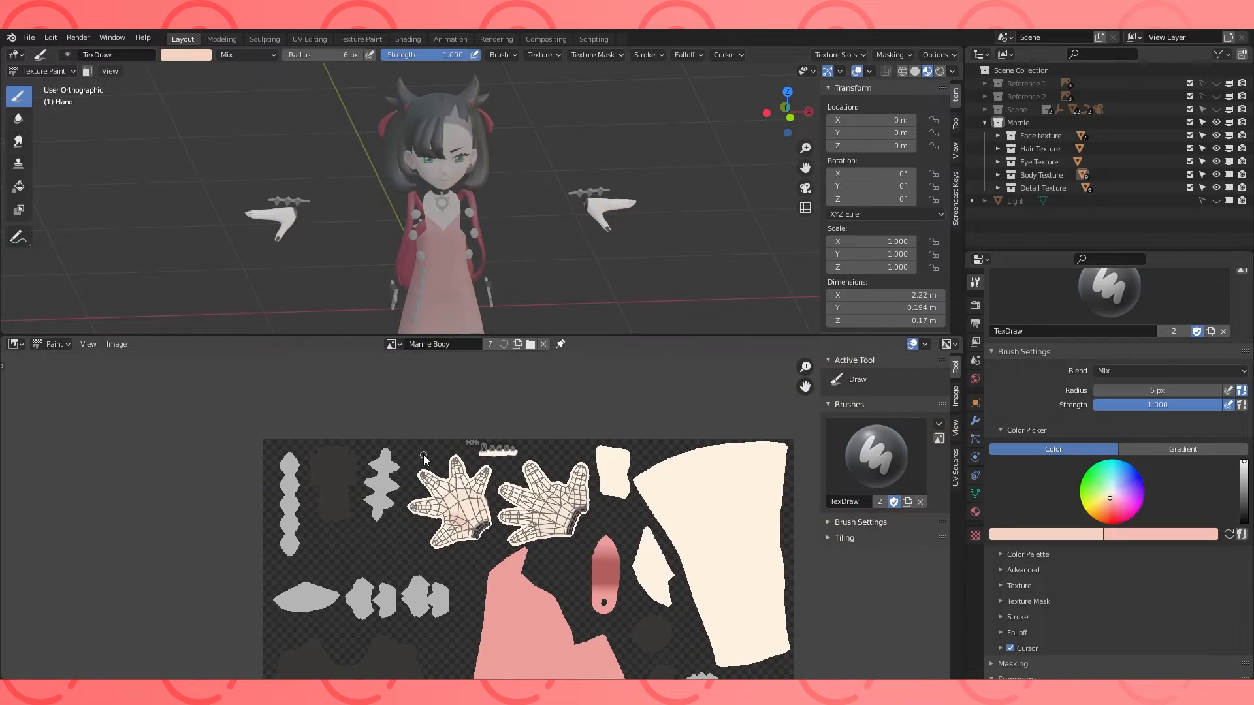
# Switch to Object Mode and hide the detail objects and accessories covering the front of the dress.
pyautogui.click(45, 71)
pyautogui.click(47, 86)
pyautogui.click(299, 141)
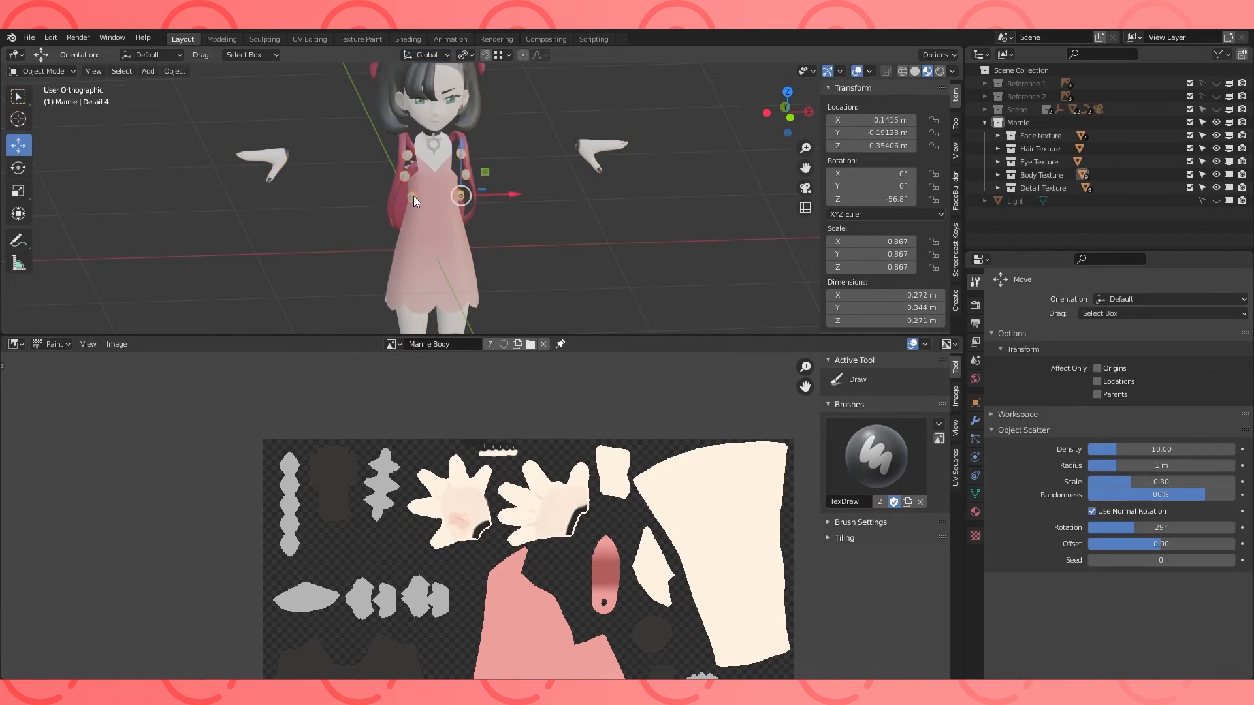
pyautogui.press('h')
pyautogui.click(399, 188)
pyautogui.press('h')
pyautogui.click(411, 168)
pyautogui.click(432, 138)
pyautogui.press('h')
# Select the dress and switch it to Texture Paint mode.
pyautogui.moveTo(542, 171)
pyautogui.mouseDown(button='middle')
pyautogui.moveTo(512, 179)
pyautogui.moveTo(515, 196)
pyautogui.mouseUp(button='middle')
pyautogui.scroll(1, 512, 179)
pyautogui.scroll(3, 516, 245)
pyautogui.click(515, 245)
pyautogui.click(44, 71)
pyautogui.click(54, 157)
# Set the Draw brush's stroke method to Line.
pyautogui.scroll(-10, 1070, 470)
pyautogui.click(1068, 471)
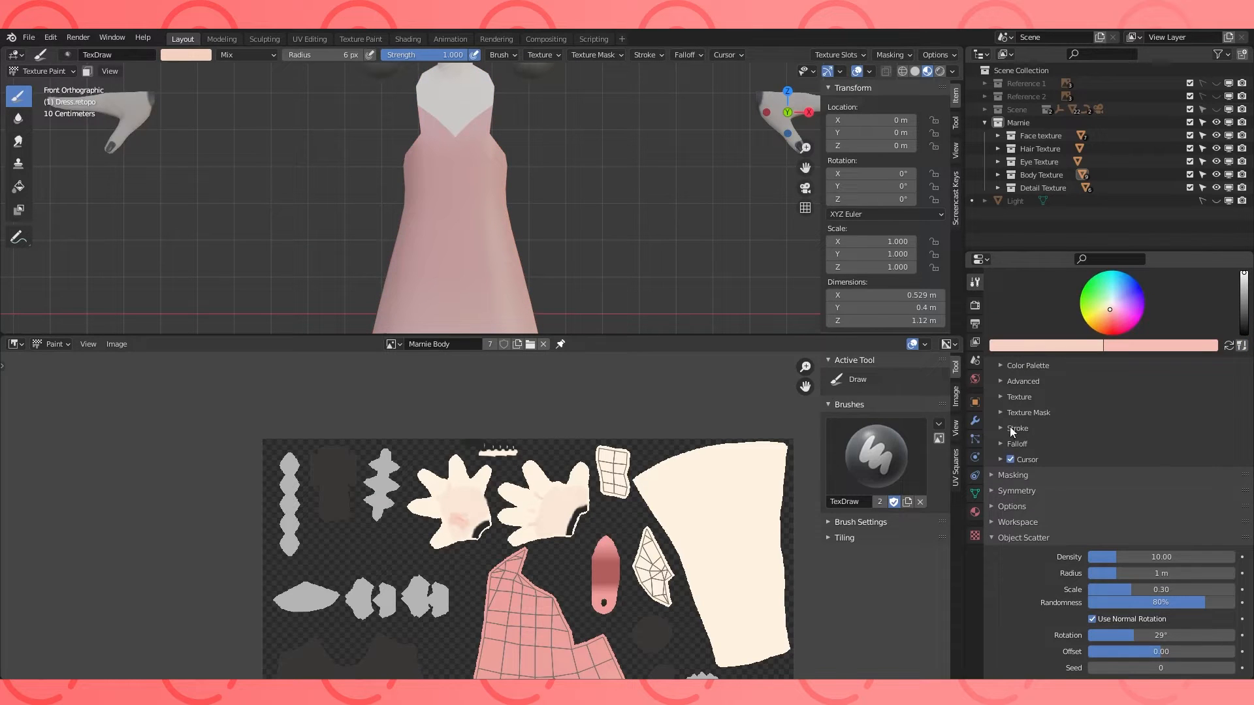
pyautogui.click(1001, 428)
pyautogui.click(1165, 445)
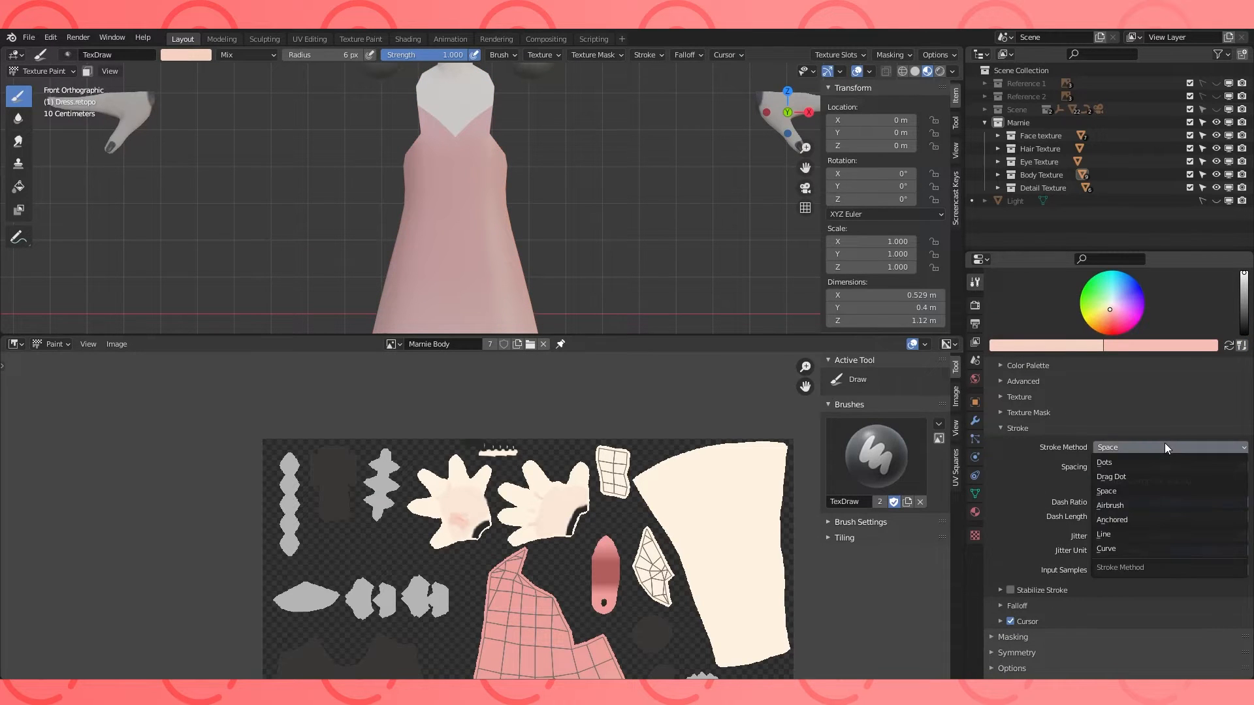
pyautogui.click(1123, 533)
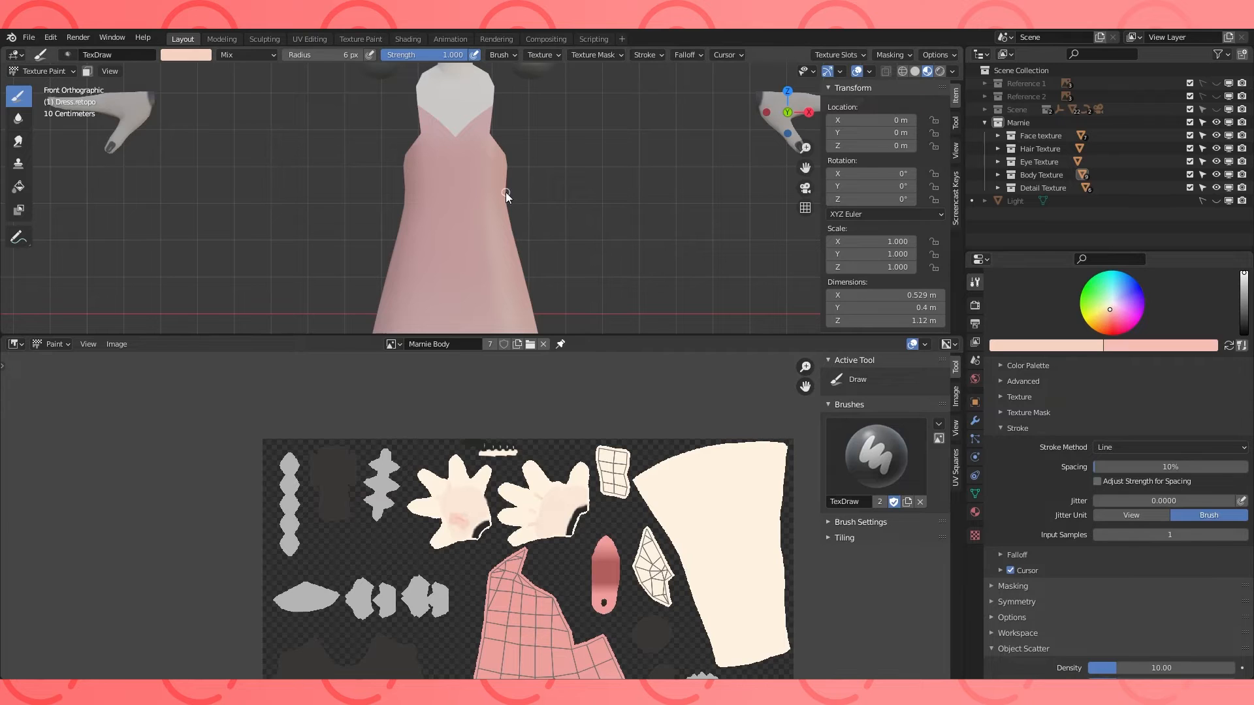
# Draw two horizontal seam lines around the dress's waist in colour A15B5A, the lower at 6 px and the upper at 4 px.
pyautogui.click(1045, 345)
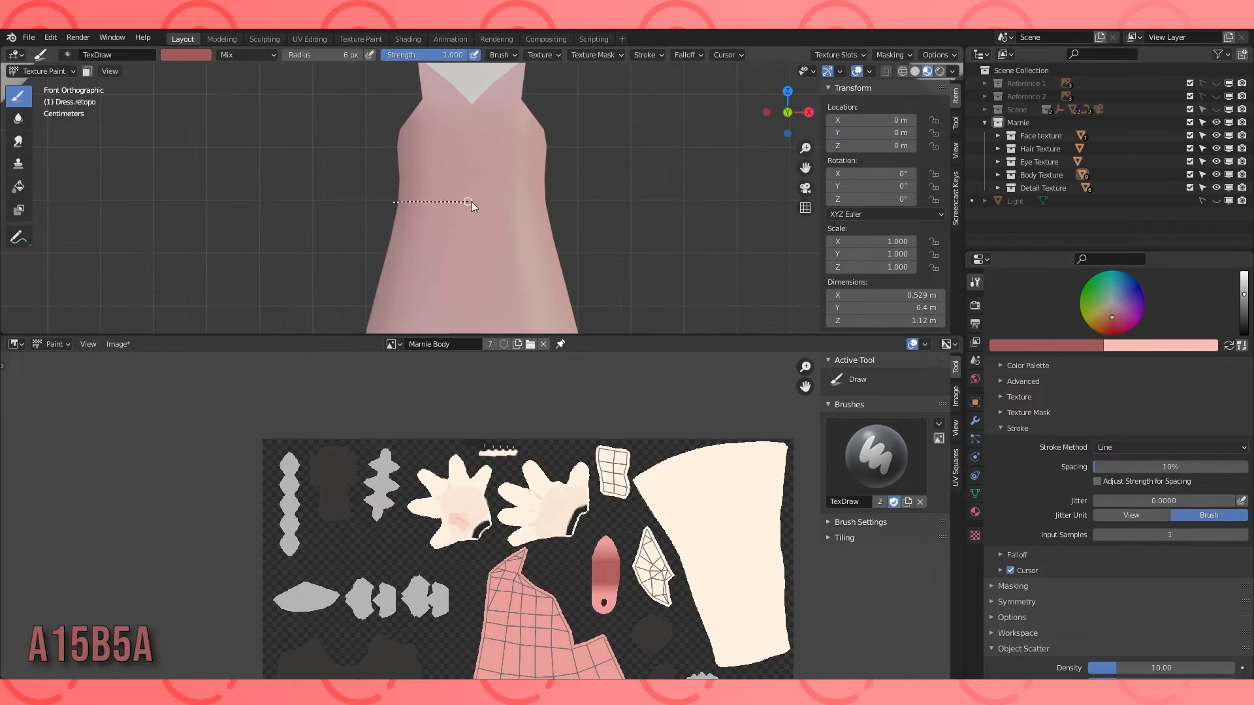
pyautogui.moveTo(468, 202); pyautogui.dragTo(568, 204)
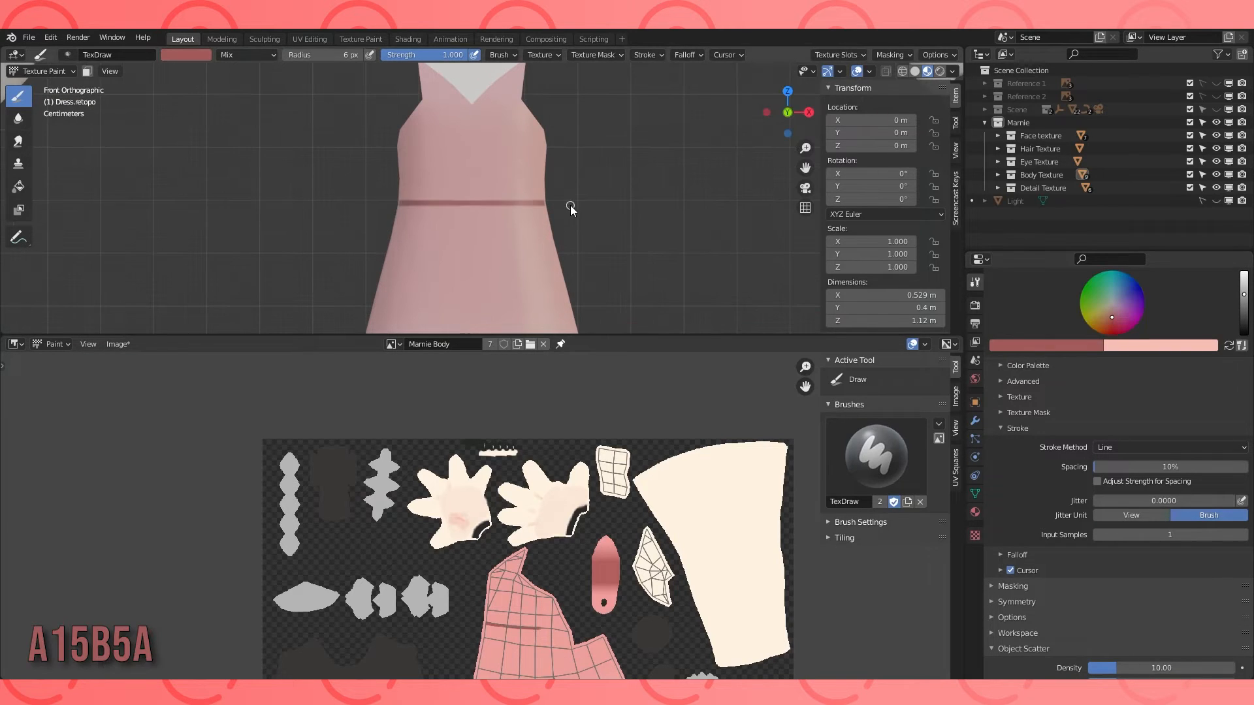
pyautogui.moveTo(390, 182); pyautogui.dragTo(575, 183)
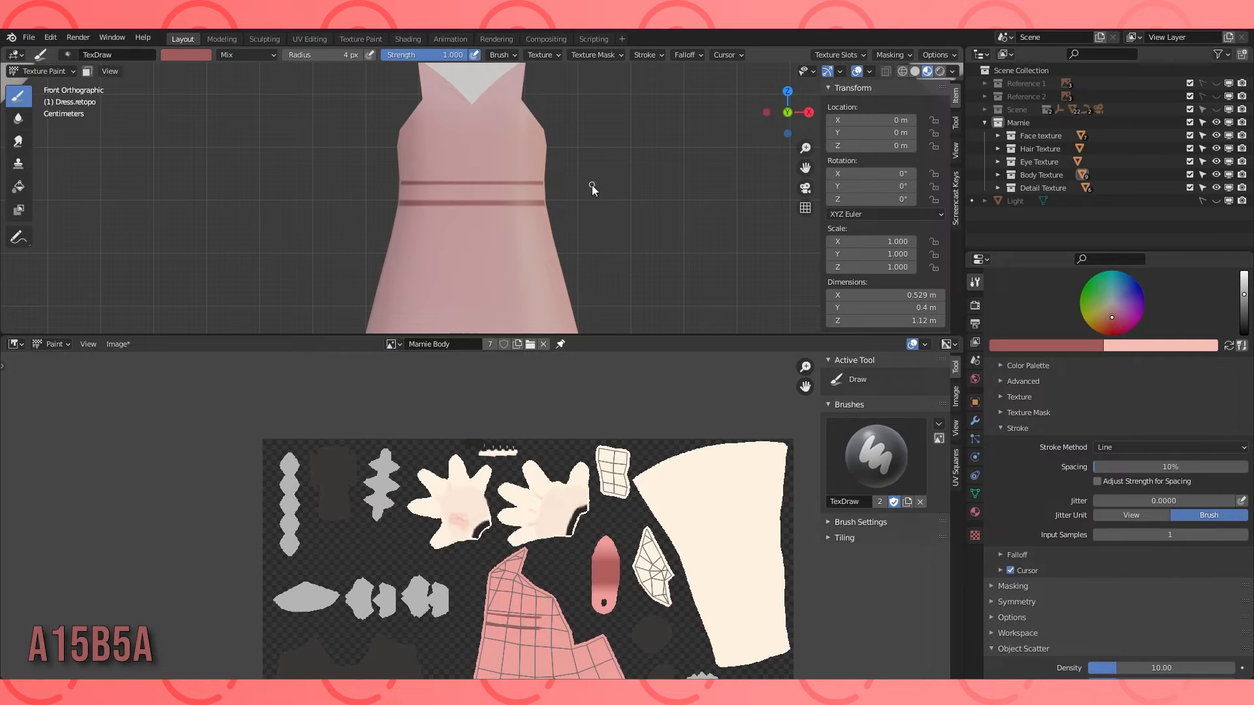
pyautogui.scroll(-2, 531, 602)
pyautogui.scroll(5, 532, 602)
pyautogui.press('KP_3')
pyautogui.moveTo(508, 183); pyautogui.dragTo(578, 191)
# Soften both waist seam lines from the front and side views with an 8 px Soften brush.
pyautogui.press('KP_1')
pyautogui.scroll(4, 572, 287)
pyautogui.click(18, 119)
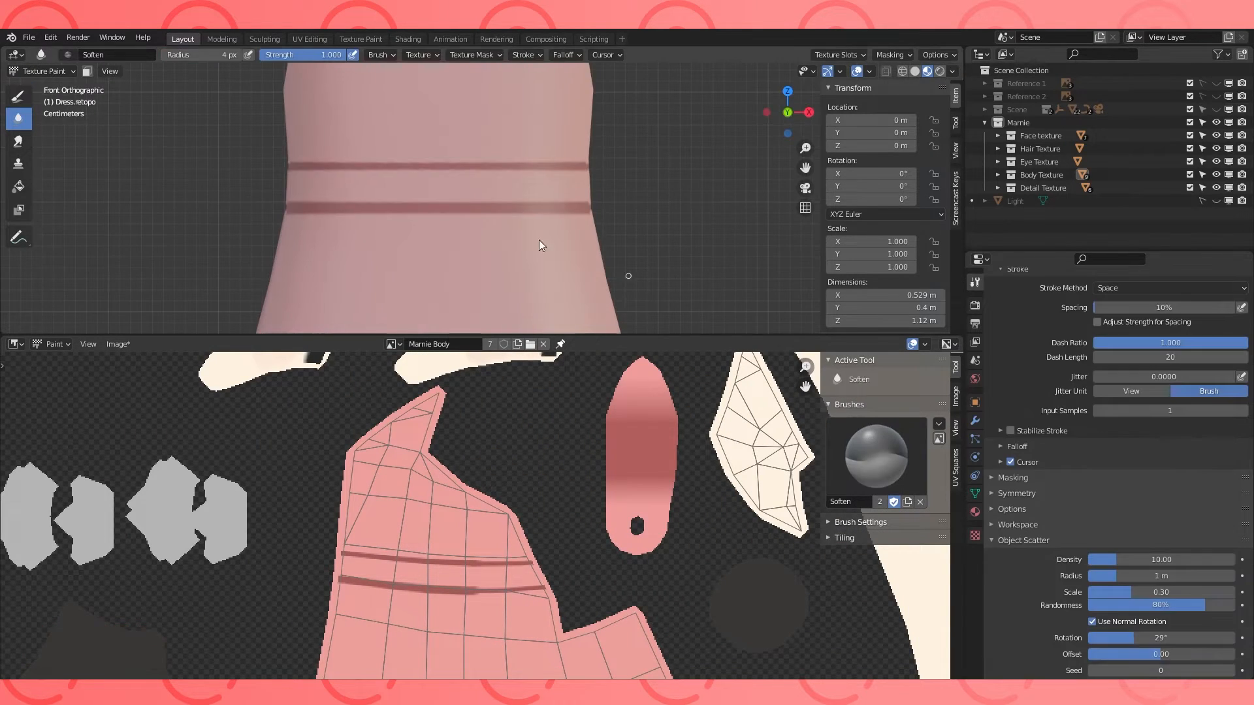
pyautogui.moveTo(578, 213); pyautogui.dragTo(589, 213)
pyautogui.moveTo(293, 214); pyautogui.dragTo(581, 212)
pyautogui.press('KP_3')
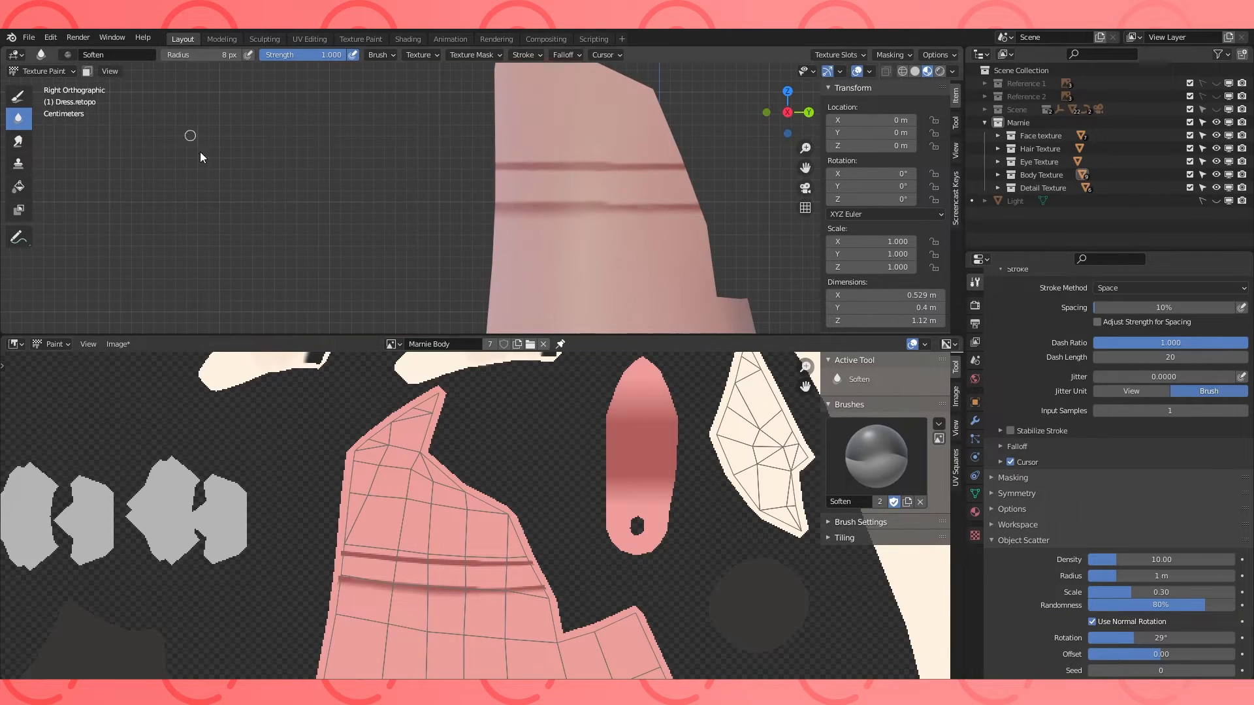
pyautogui.moveTo(510, 163); pyautogui.dragTo(697, 164)
pyautogui.press('KP_1')
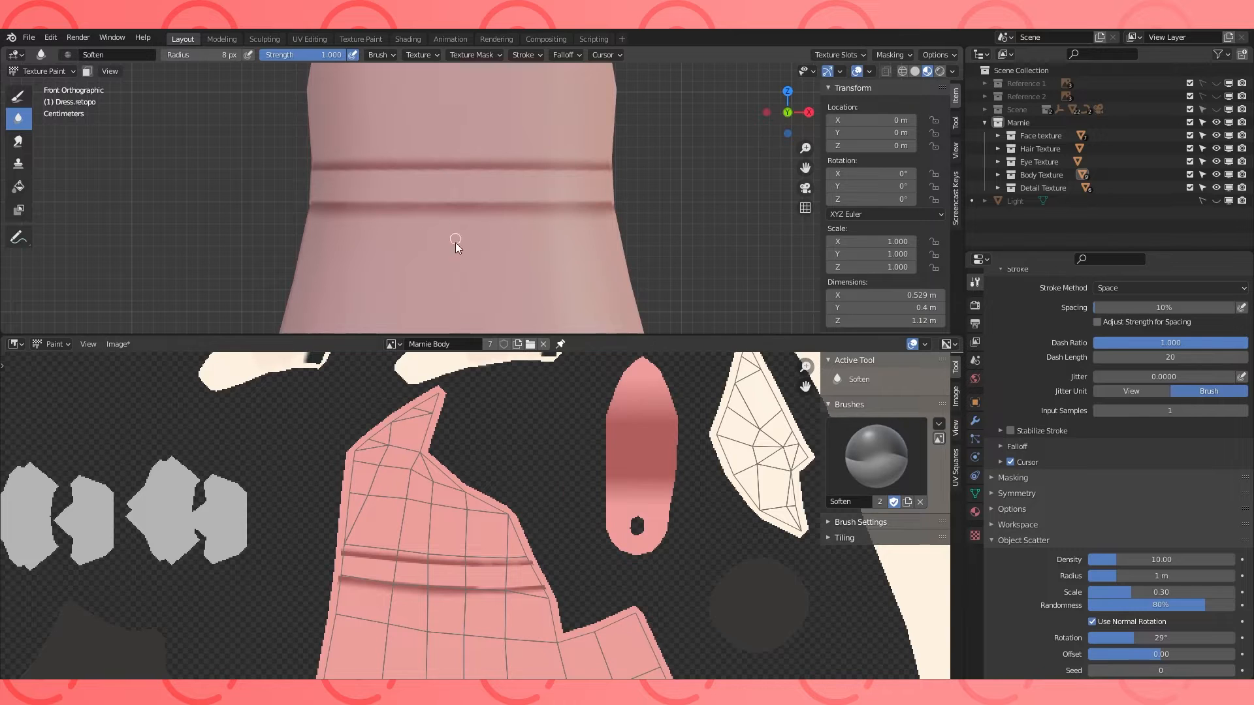
# Redraw the two waist seam lines in colour A15B5A with an 8 px brush from the side and front views.
pyautogui.press('KP_3')
pyautogui.click(18, 97)
pyautogui.scroll(5, 614, 190)
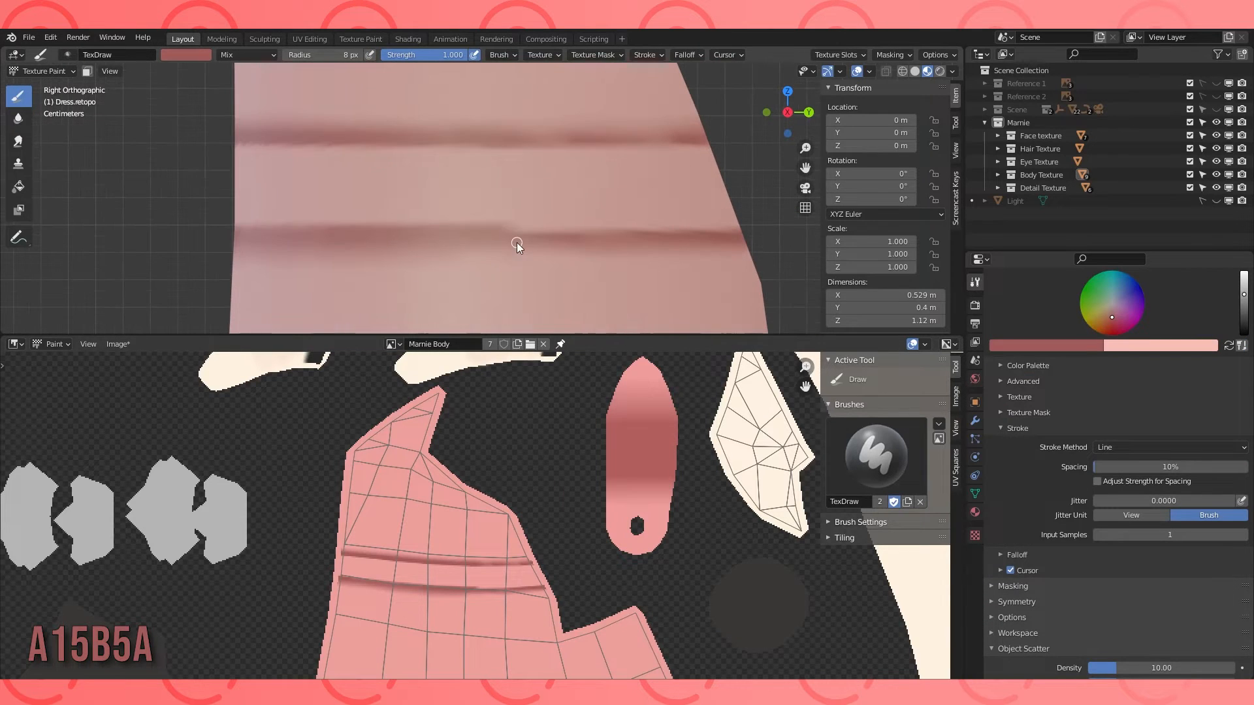
pyautogui.moveTo(228, 233); pyautogui.dragTo(775, 233)
pyautogui.moveTo(228, 140); pyautogui.dragTo(725, 142)
pyautogui.press('KP_1')
pyautogui.scroll(-3, 676, 180)
pyautogui.moveTo(386, 173); pyautogui.dragTo(624, 175)
pyautogui.moveTo(380, 221); pyautogui.dragTo(632, 222)
# Draw straight strokes in colour E39491 across the front of the waistband, between the two seams, with an 8 px brush.
pyautogui.click(1053, 346)
pyautogui.click(1061, 302)
pyautogui.write('E39491')
pyautogui.press('Return')
pyautogui.moveTo(168, 218); pyautogui.dragTo(629, 230)
pyautogui.moveTo(167, 212); pyautogui.dragTo(625, 205)
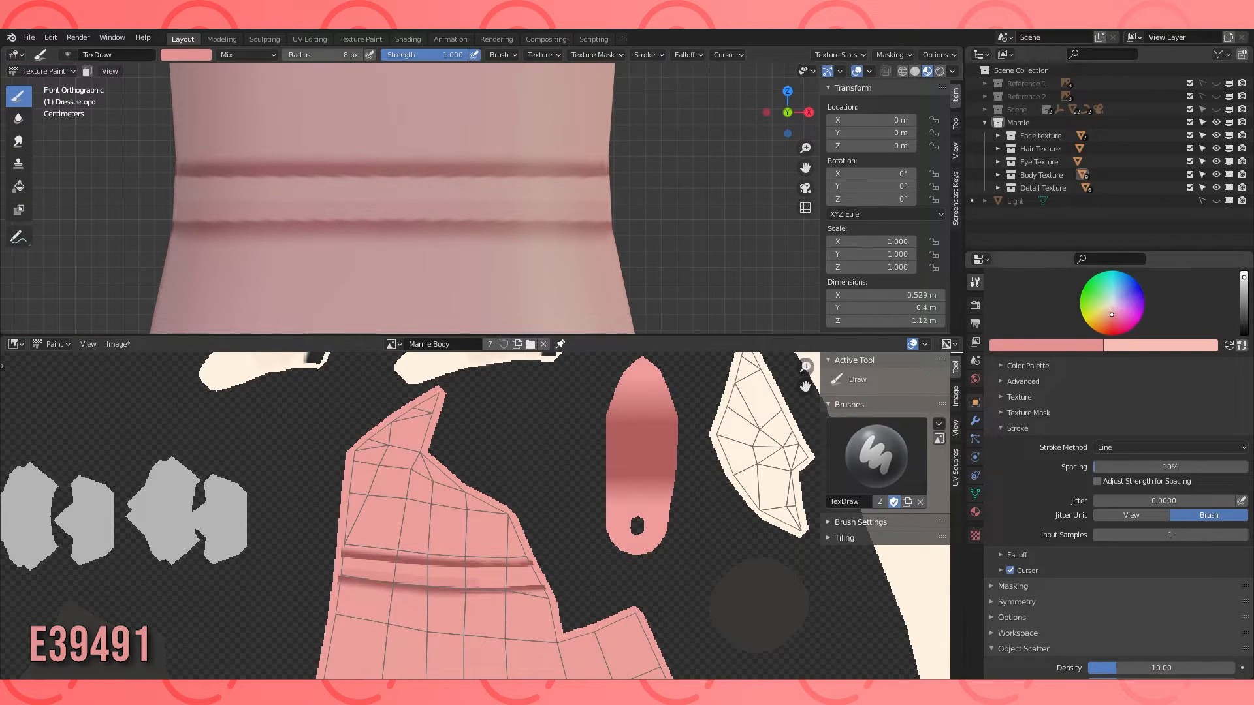
# Paint the waistband between the seams in colour E99999 from the front and side views.
pyautogui.click(1055, 345)
pyautogui.click(1058, 302)
pyautogui.write('E99999')
pyautogui.press('Return')
pyautogui.moveTo(165, 203); pyautogui.dragTo(627, 198)
pyautogui.moveTo(168, 190)
pyautogui.mouseDown()
pyautogui.moveTo(424, 173)
pyautogui.moveTo(634, 192)
pyautogui.mouseUp()
pyautogui.press('KP_3')
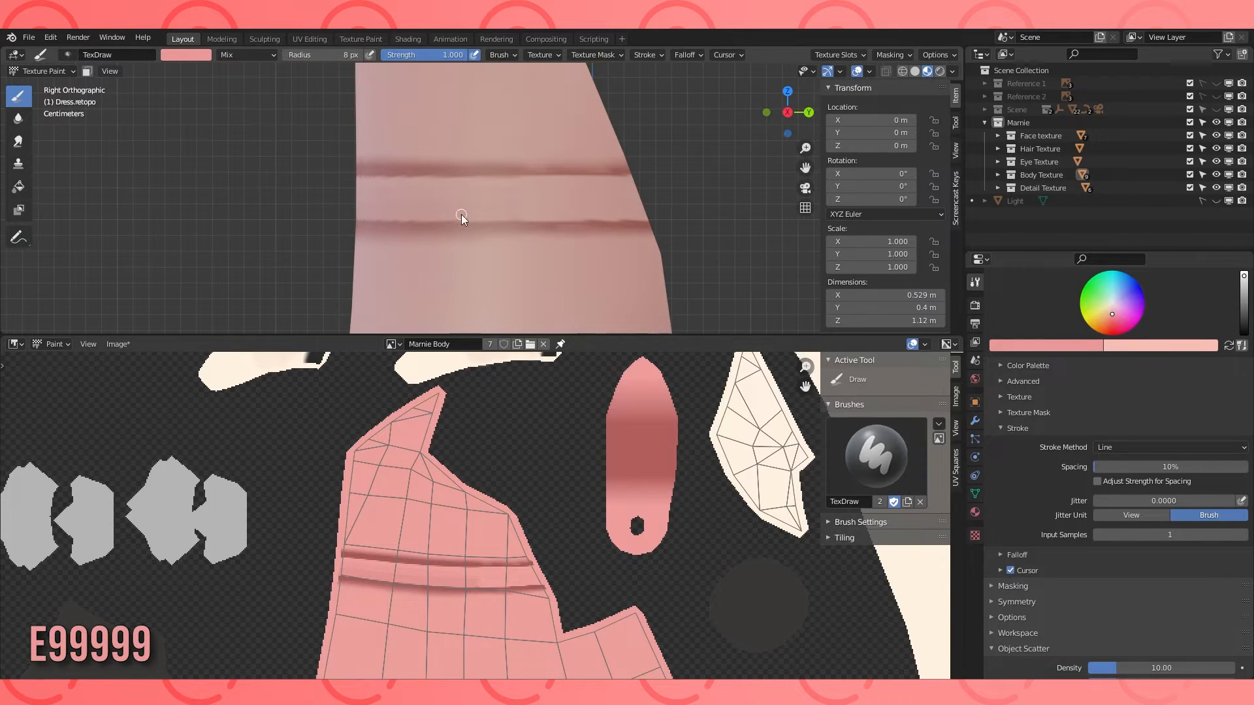
pyautogui.press('f')
pyautogui.click(483, 204)
pyautogui.moveTo(381, 202); pyautogui.dragTo(643, 187)
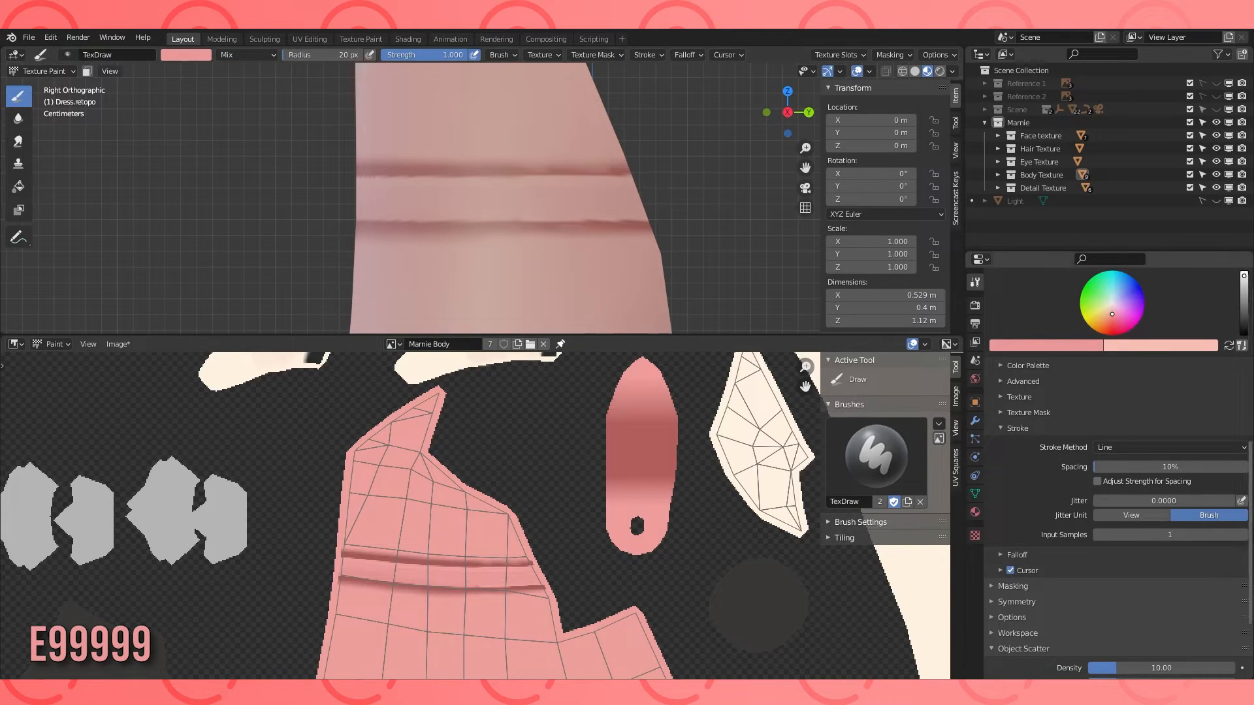
# Add a lighter horizontal stroke in colour E6A1A4 along the front of the waistband.
pyautogui.click(1043, 346)
pyautogui.moveTo(1042, 236); pyautogui.dragTo(1044, 233)
pyautogui.press('KP_1')
pyautogui.press('f')
pyautogui.click(493, 190)
pyautogui.moveTo(333, 180); pyautogui.dragTo(747, 181)
pyautogui.press('KP_3')
# Retouch the upper waist seam on the front of the dress in colour A17070 with a 9 px brush.
pyautogui.click(1078, 346)
pyautogui.click(1058, 299)
pyautogui.write('A17070')
pyautogui.press('Return')
pyautogui.press('KP_1')
pyautogui.scroll(2, 486, 179)
pyautogui.keyDown('shift'); pyautogui.moveTo(480, 173); pyautogui.dragTo(376, 239, button='middle'); pyautogui.keyUp('shift')
pyautogui.moveTo(367, 240); pyautogui.dragTo(703, 241)
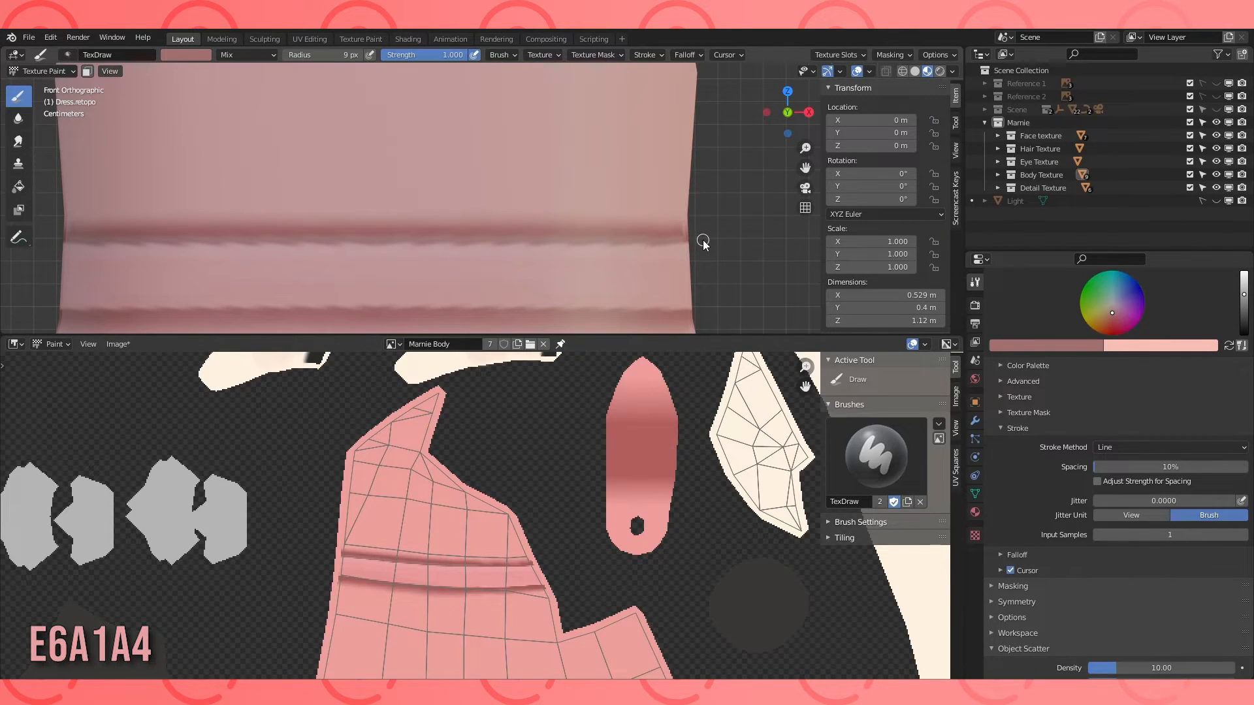
pyautogui.scroll(-9, 654, 252)
pyautogui.scroll(3, 591, 257)
pyautogui.moveTo(614, 229); pyautogui.dragTo(612, 218, button='middle')
pyautogui.scroll(-2, 562, 470)
# Shade the bodice above the waistband in colour E69491 with a 9 px brush, using the Space stroke method.
pyautogui.click(1058, 346)
pyautogui.click(1056, 299)
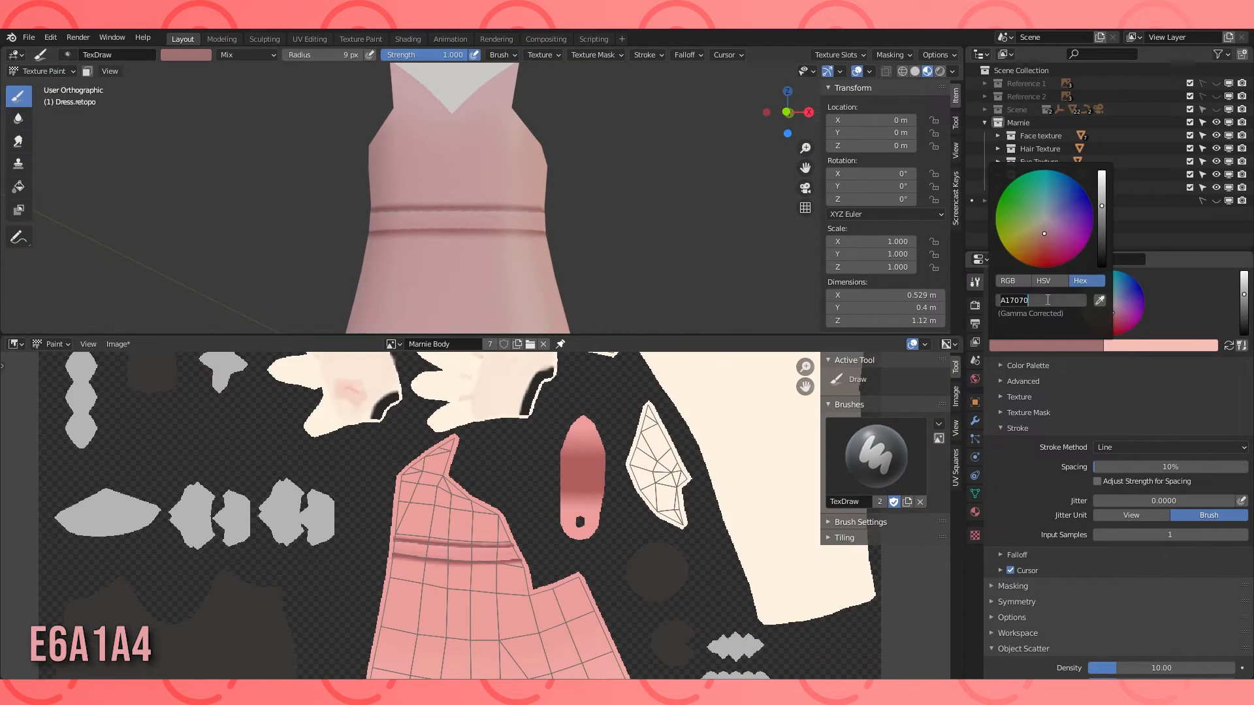
pyautogui.write('E69491')
pyautogui.press('Return')
pyautogui.scroll(2, 498, 544)
pyautogui.moveTo(419, 475); pyautogui.dragTo(421, 465)
pyautogui.scroll(-5, 1072, 538)
pyautogui.scroll(4, 1084, 530)
pyautogui.click(1178, 441)
pyautogui.click(1115, 485)
pyautogui.click(436, 514)
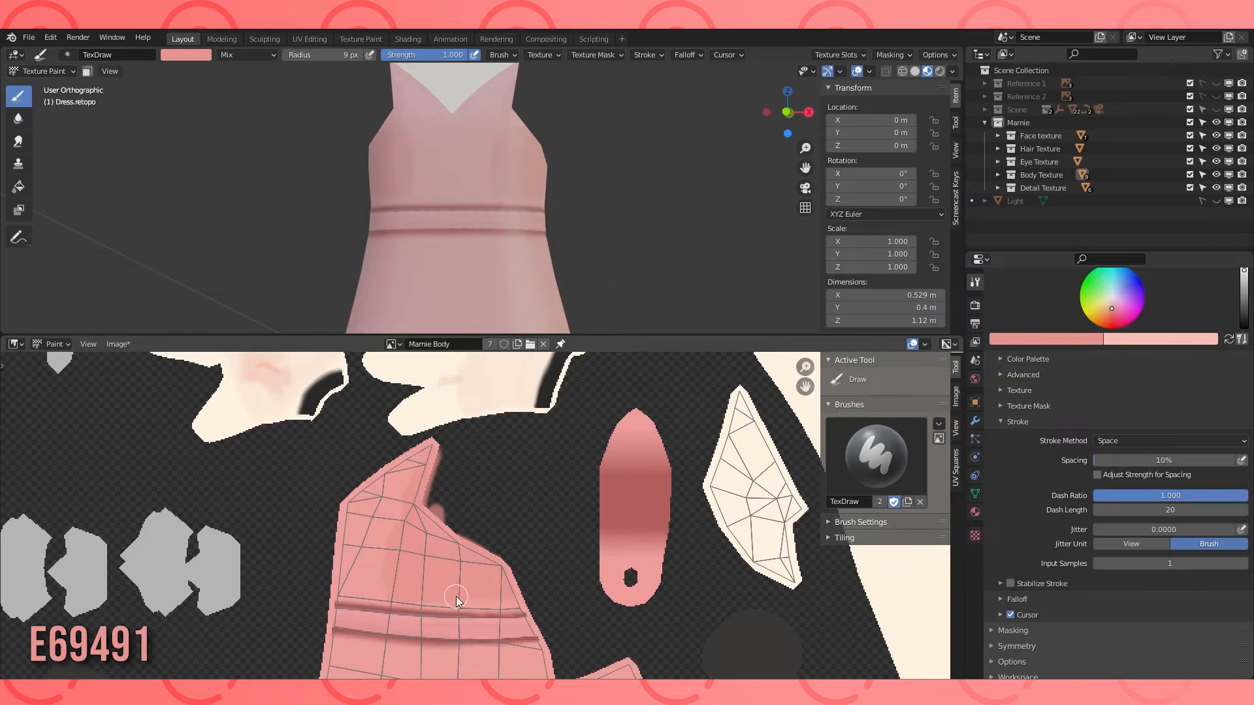
# Soften the bodice shading on the dress texture with a 9 px Soften brush.
pyautogui.click(19, 119)
pyautogui.moveTo(404, 565); pyautogui.dragTo(419, 463)
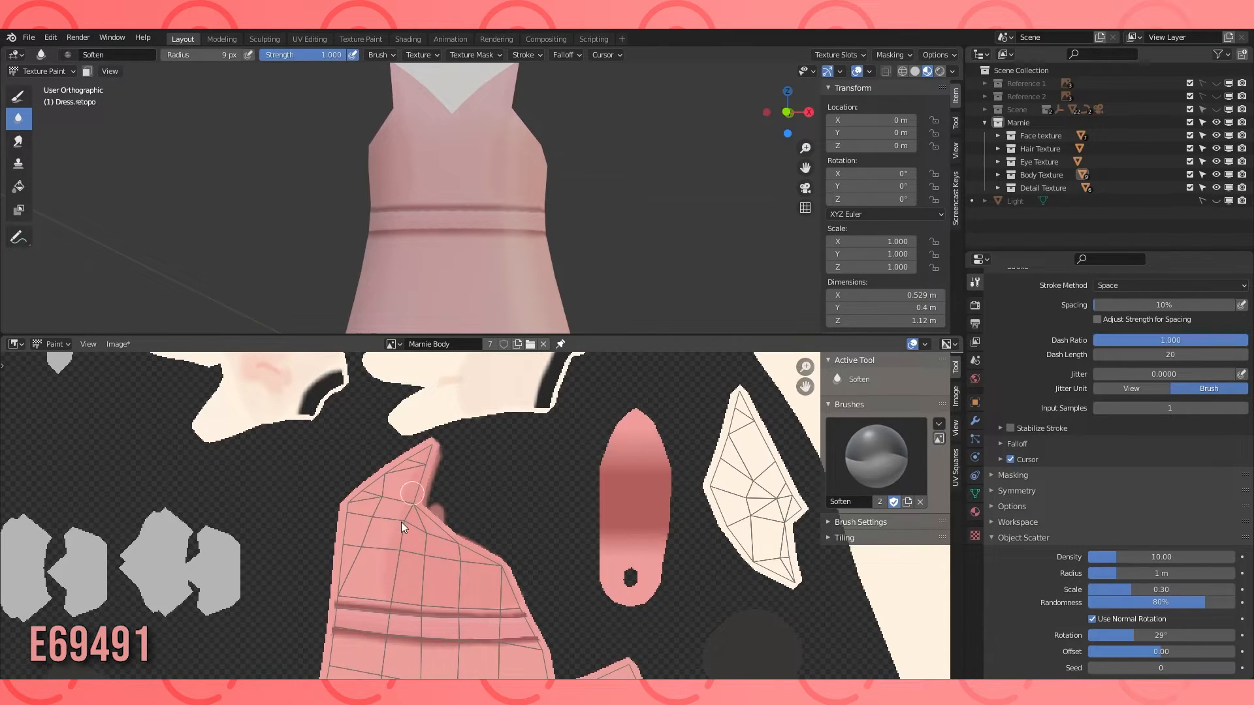
pyautogui.moveTo(412, 570); pyautogui.dragTo(451, 381, button='middle')
pyautogui.scroll(-3, 522, 506)
pyautogui.scroll(3, 522, 506)
# Paint vertical folds down the skirt's front and side in colour E69491 with a 6 px brush.
pyautogui.click(18, 96)
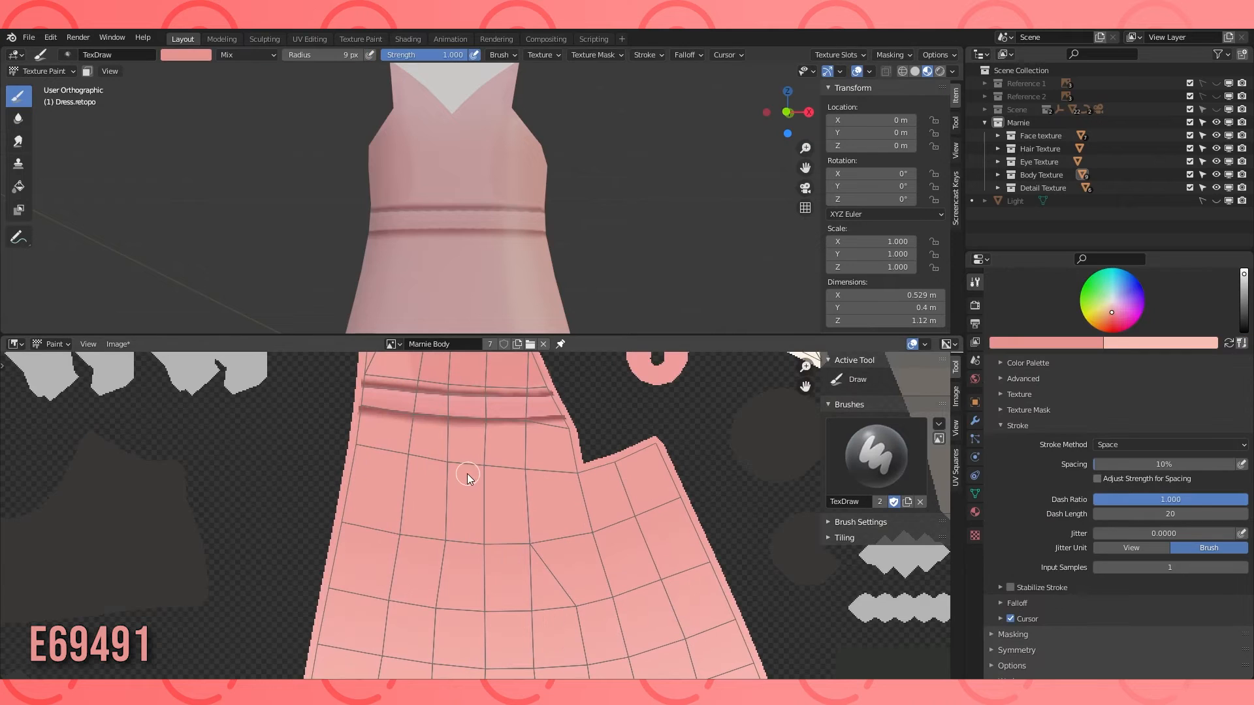
pyautogui.keyDown('shift'); pyautogui.moveTo(568, 289); pyautogui.dragTo(600, 176, button='middle'); pyautogui.keyUp('shift')
pyautogui.scroll(-2, 492, 216)
pyautogui.press('KP_1')
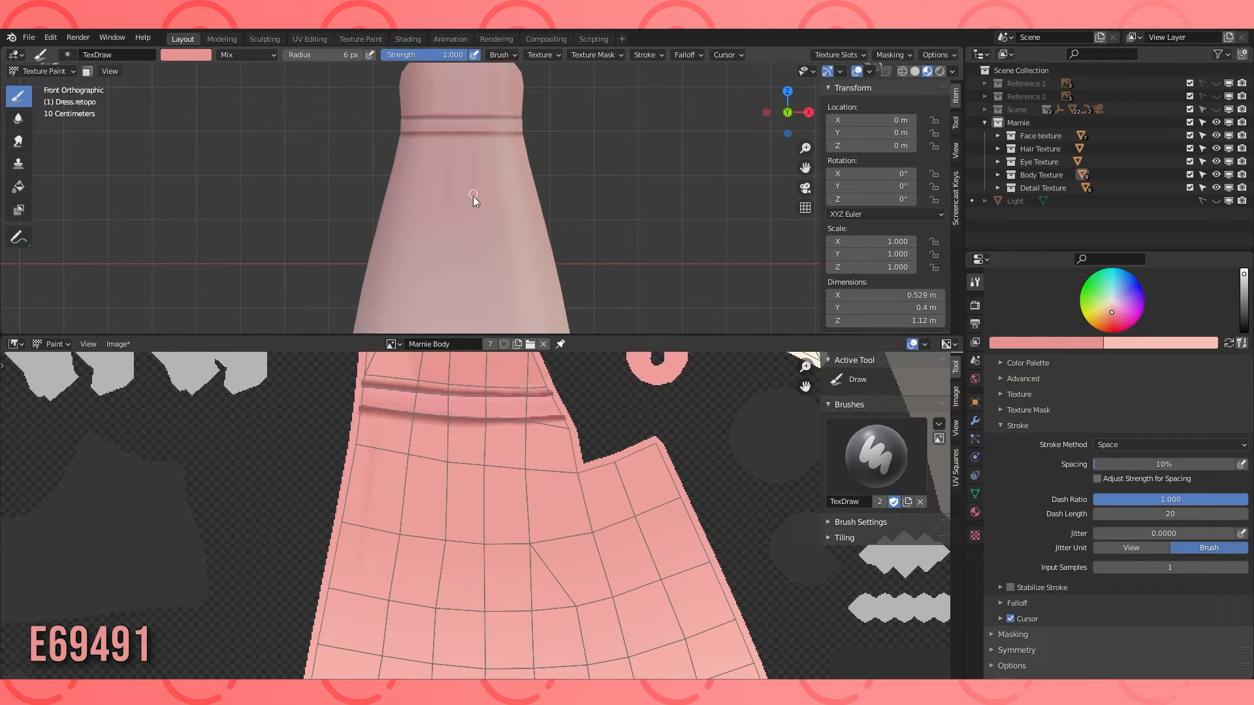
pyautogui.press('KP_3')
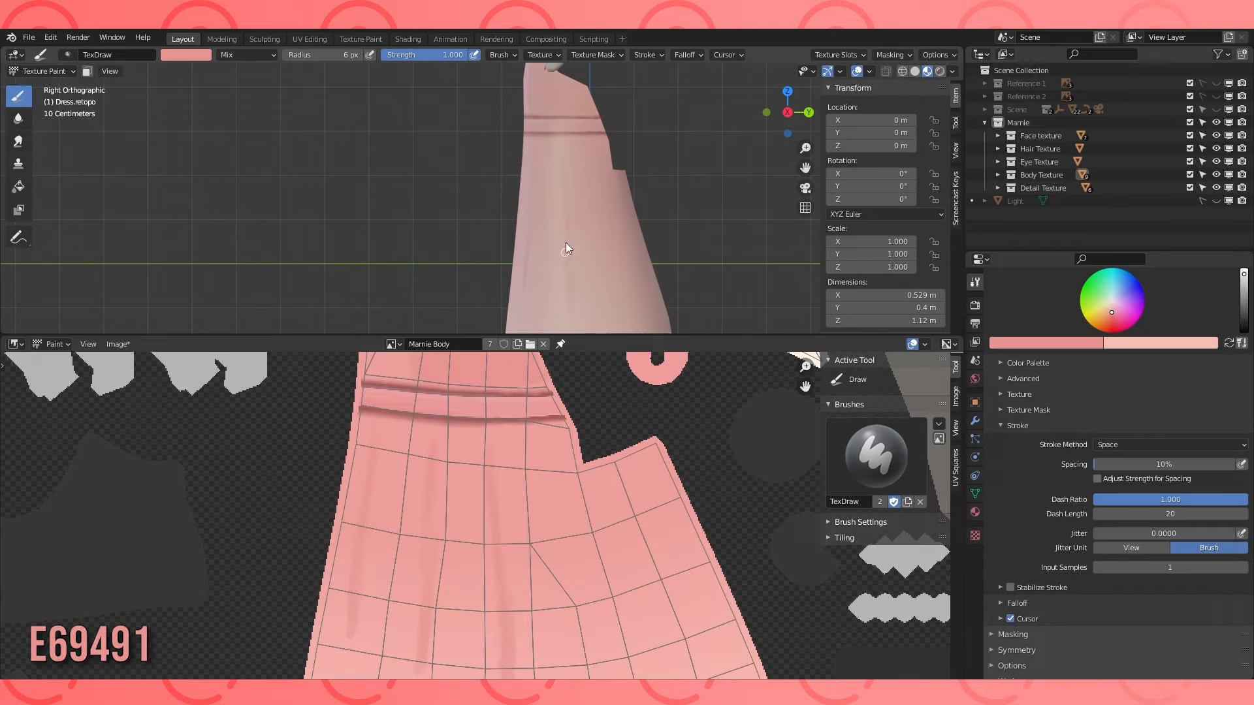
pyautogui.moveTo(601, 209); pyautogui.dragTo(625, 287)
pyautogui.scroll(-1, 587, 565)
pyautogui.moveTo(588, 565); pyautogui.dragTo(569, 512, button='middle')
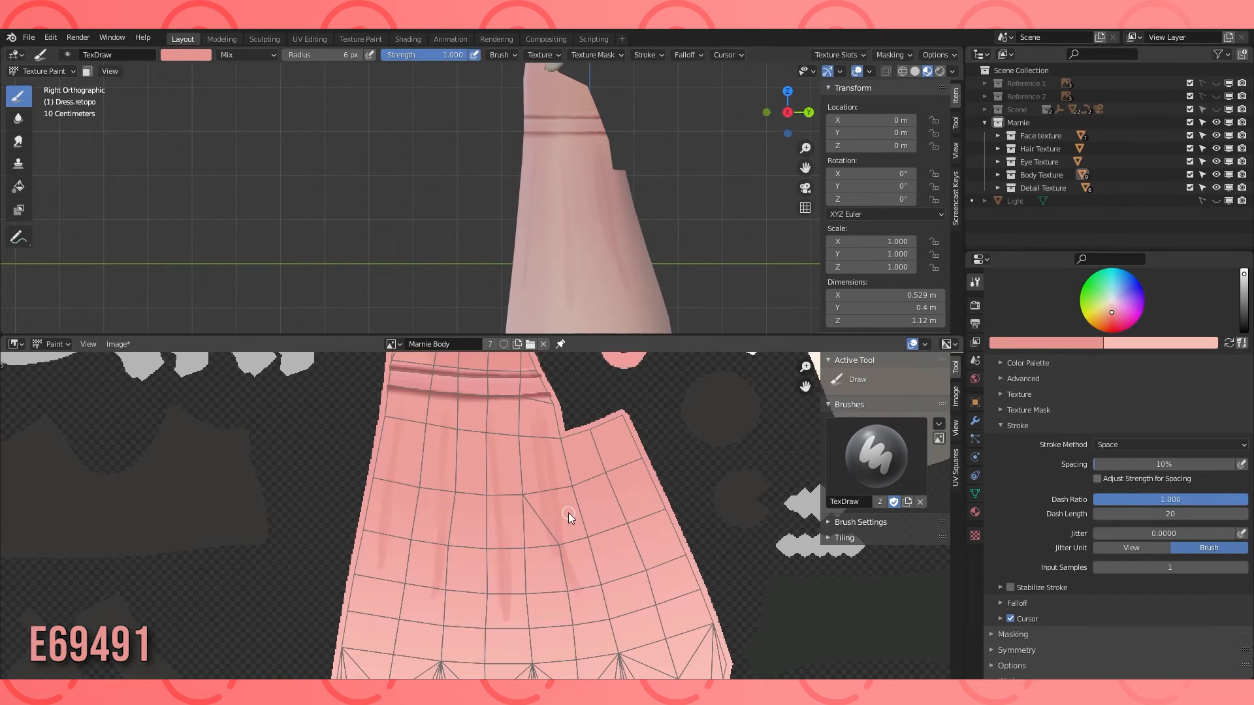
# Blend the vertical skirt folds into the base colour with 20 px Soften and Smear brushes.
pyautogui.click(18, 119)
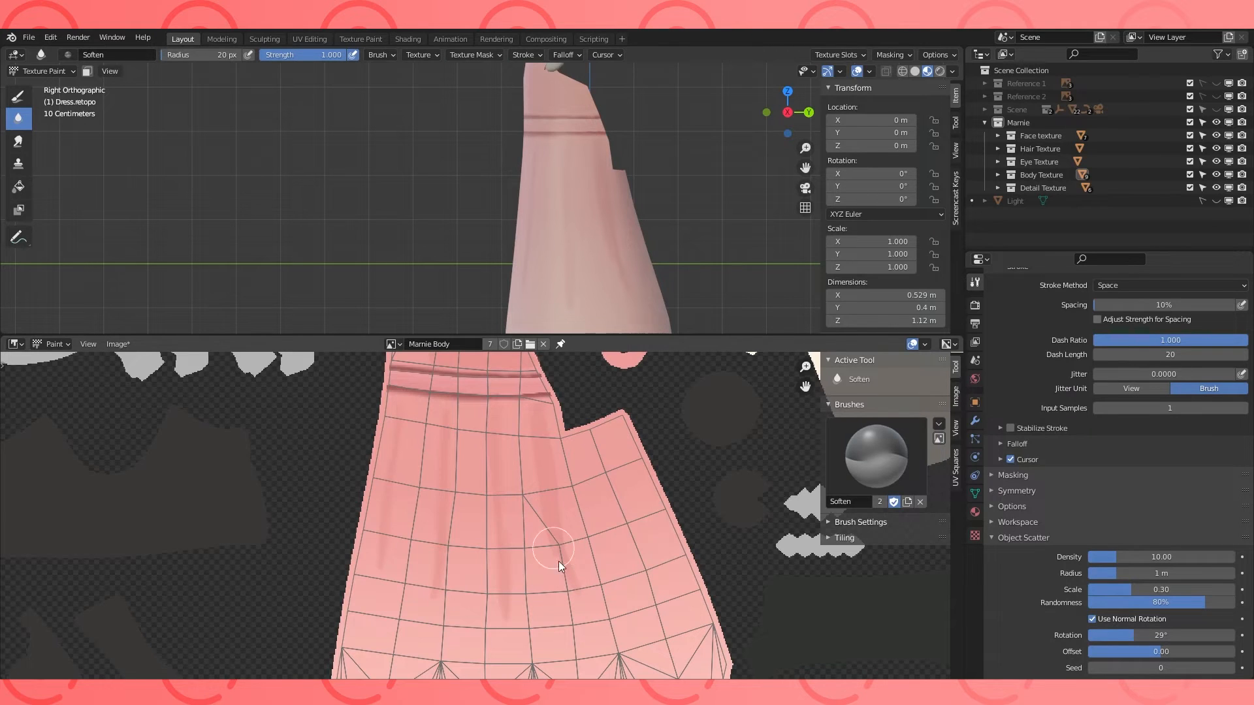
pyautogui.click(18, 142)
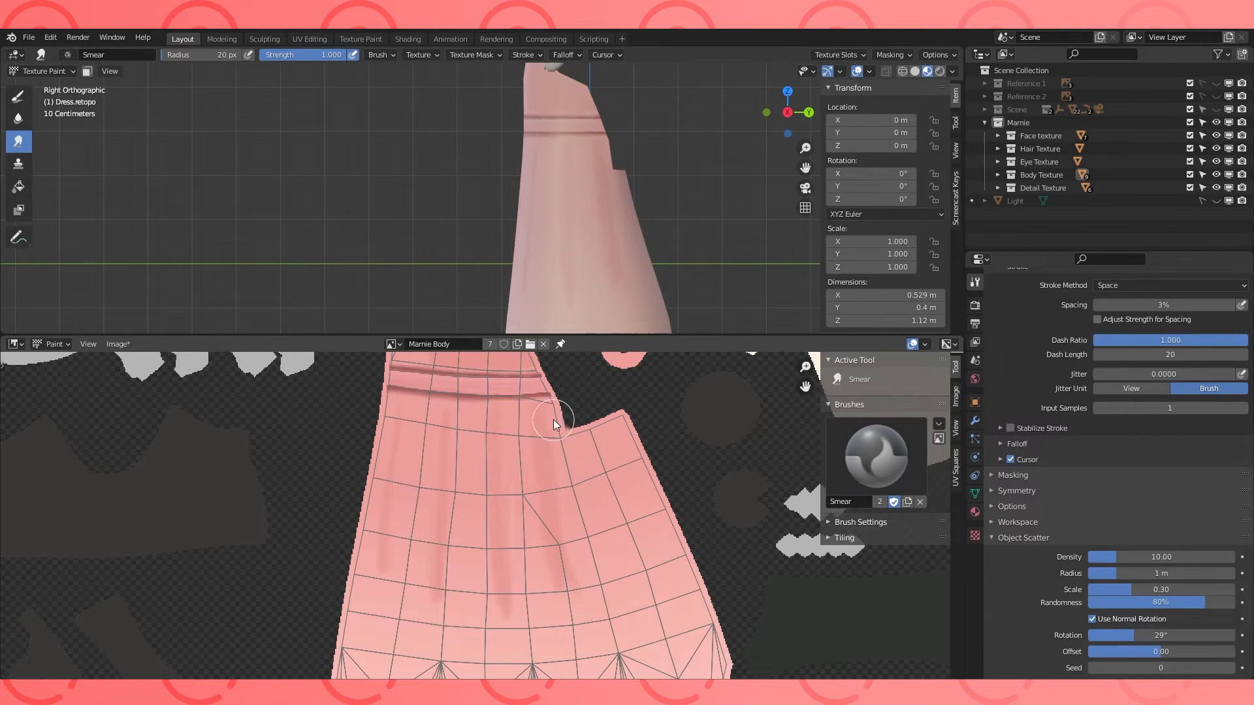
pyautogui.click(18, 96)
pyautogui.click(18, 119)
# Strengthen the vertical skirt folds in colour E69491 with a 7 px brush and soften their edges.
pyautogui.scroll(-2, 627, 366)
pyautogui.moveTo(556, 218); pyautogui.dragTo(718, 224, button='middle')
pyautogui.scroll(4, 654, 226)
pyautogui.scroll(4, 416, 489)
pyautogui.click(18, 97)
pyautogui.press('f')
pyautogui.click(330, 423)
pyautogui.scroll(-1, 410, 457)
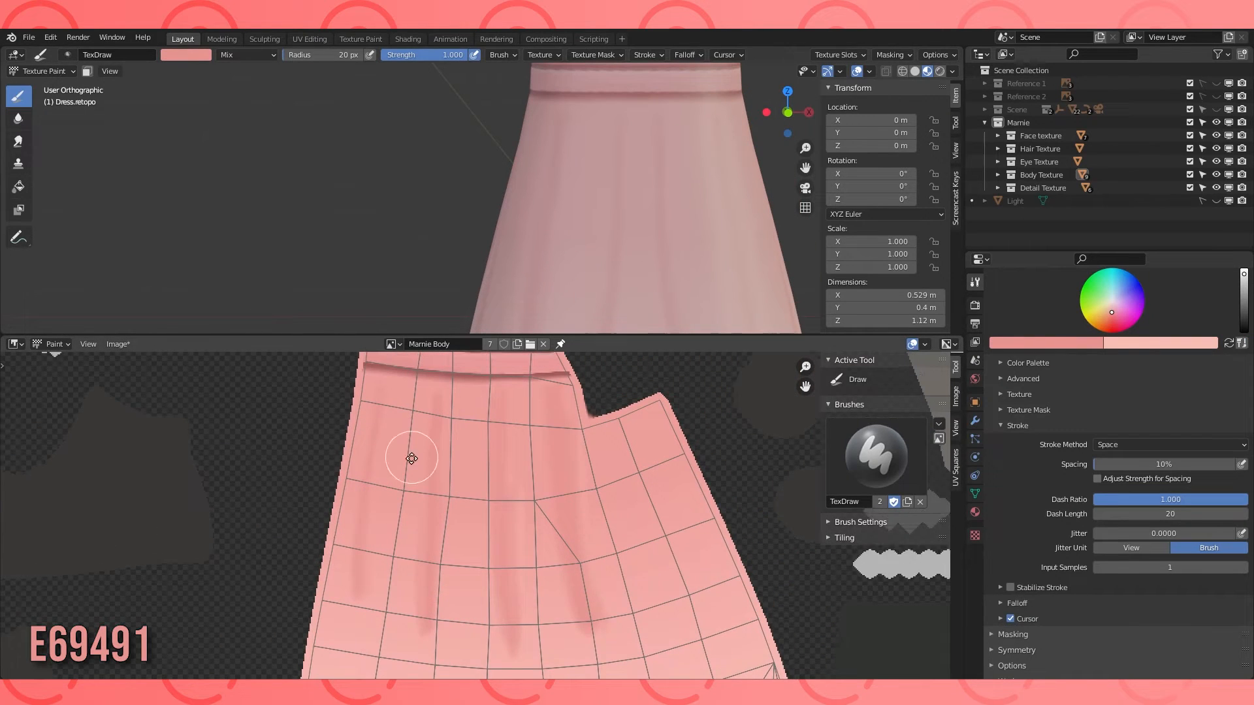
pyautogui.moveTo(391, 431); pyautogui.dragTo(405, 463, button='middle')
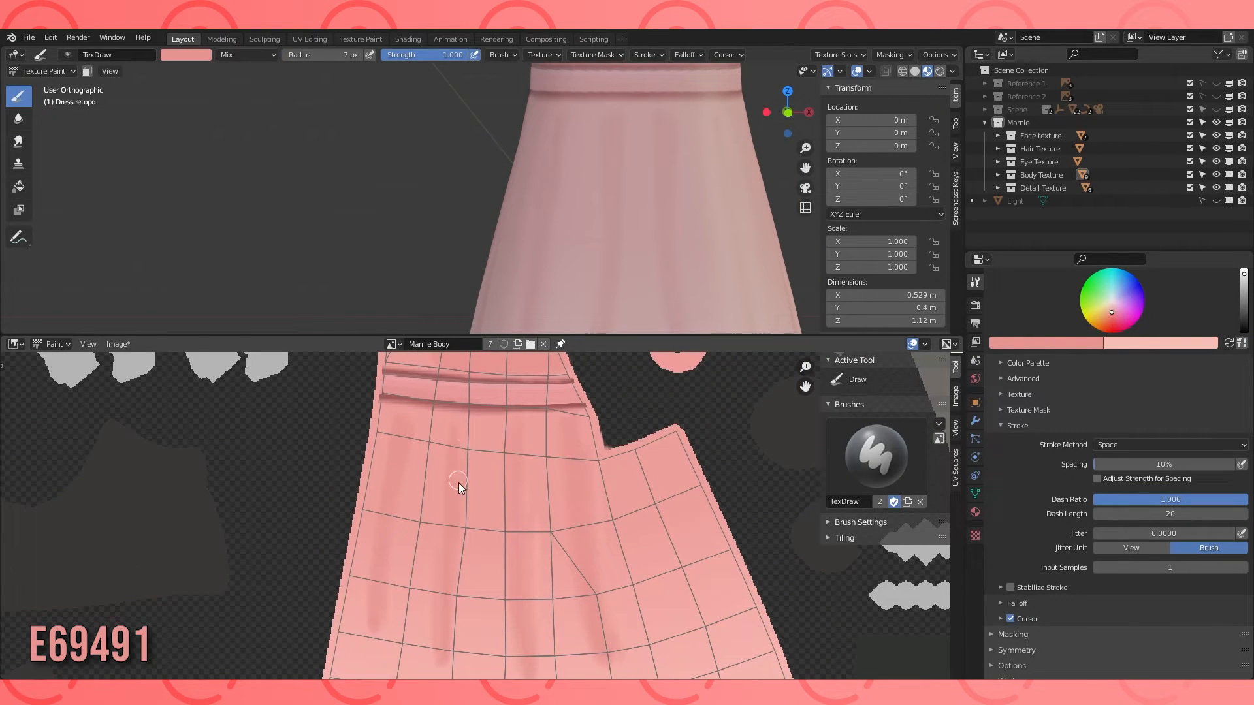
pyautogui.click(19, 119)
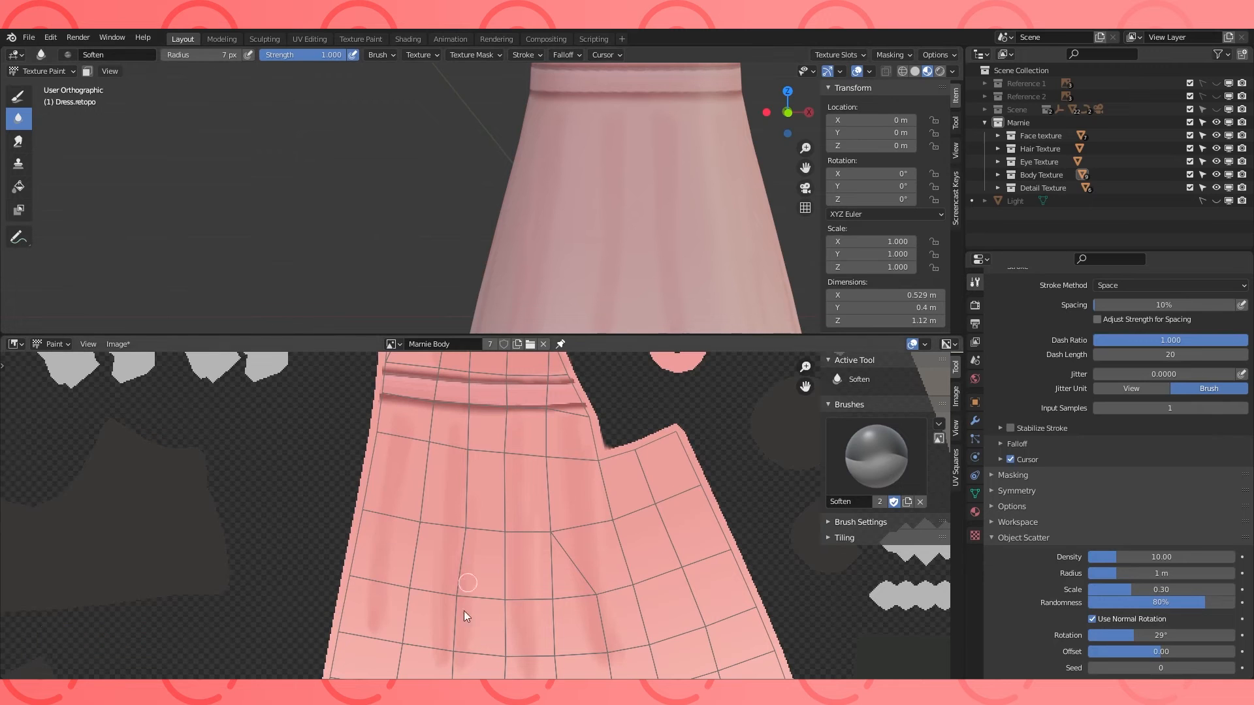
# Paint short fold shadows under the lower waist seam in colour B16A69 with a 3 px brush and soften them.
pyautogui.scroll(3, 429, 377)
pyautogui.moveTo(428, 378); pyautogui.dragTo(462, 445, button='middle')
pyautogui.click(19, 97)
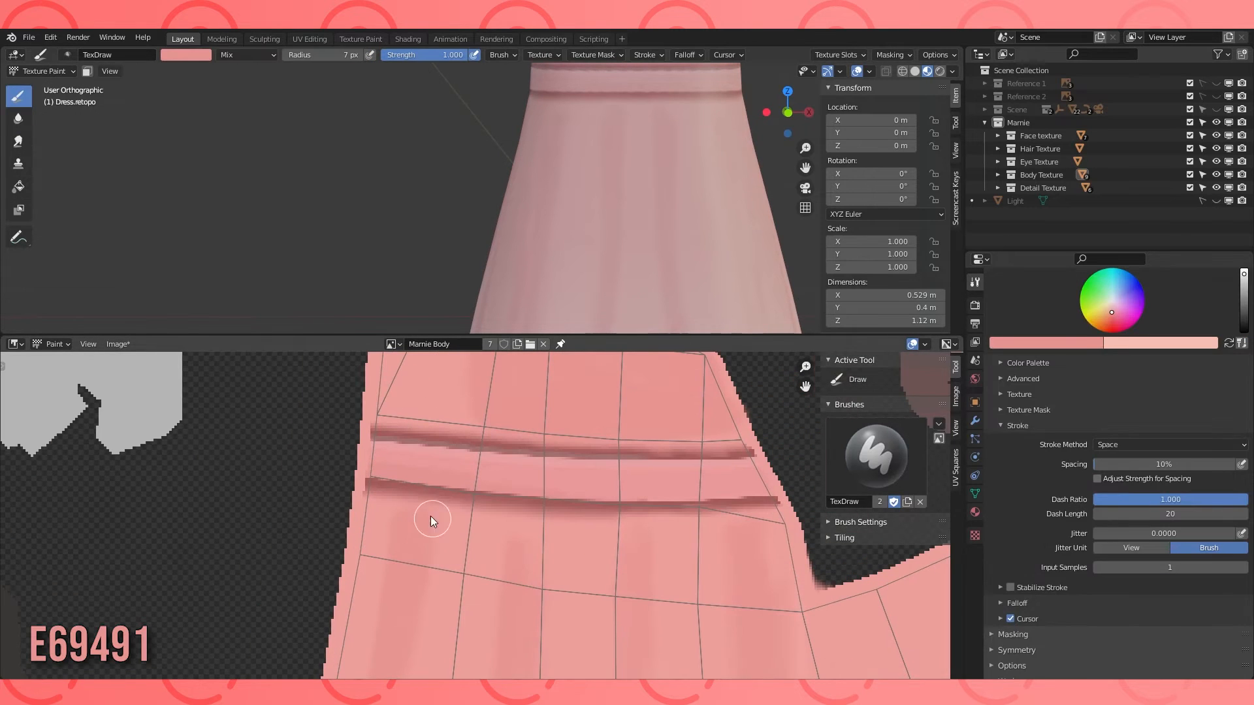
pyautogui.press('f')
pyautogui.click(395, 523)
pyautogui.click(1052, 343)
pyautogui.click(1100, 297)
pyautogui.click(440, 494)
pyautogui.moveTo(407, 505); pyautogui.dragTo(543, 513)
pyautogui.moveTo(619, 513); pyautogui.dragTo(643, 513)
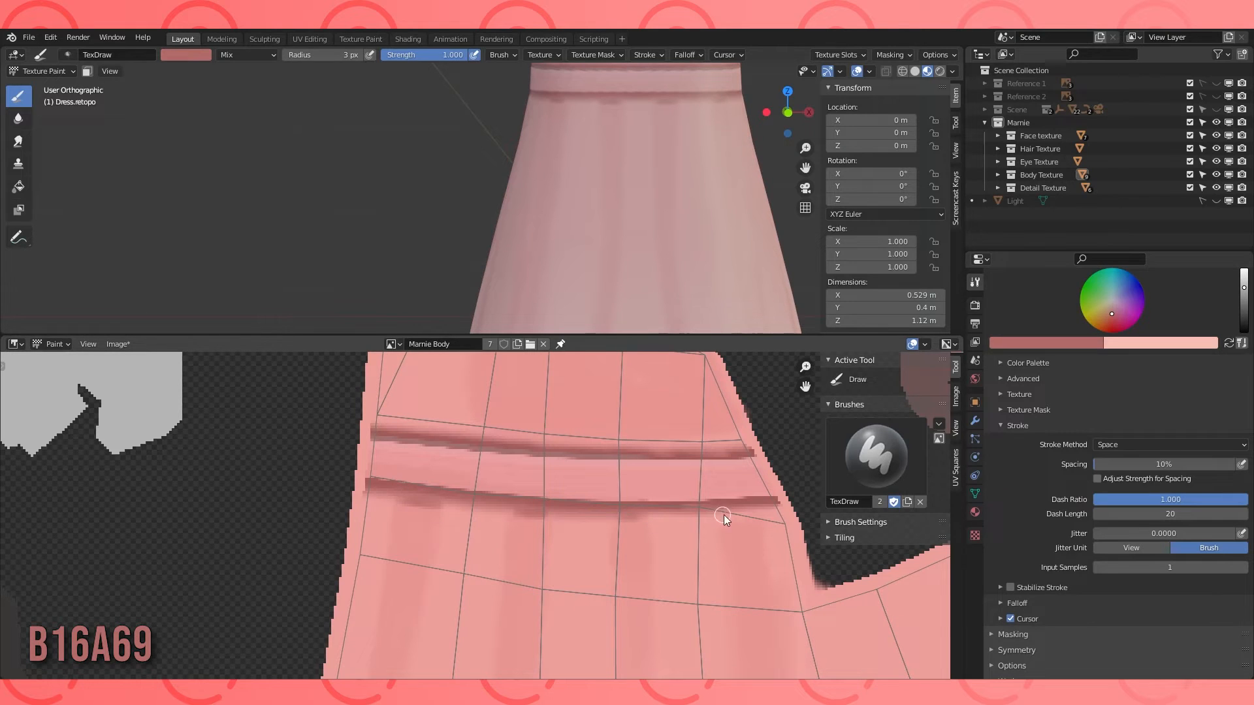
pyautogui.click(18, 118)
pyautogui.moveTo(442, 511); pyautogui.dragTo(431, 515)
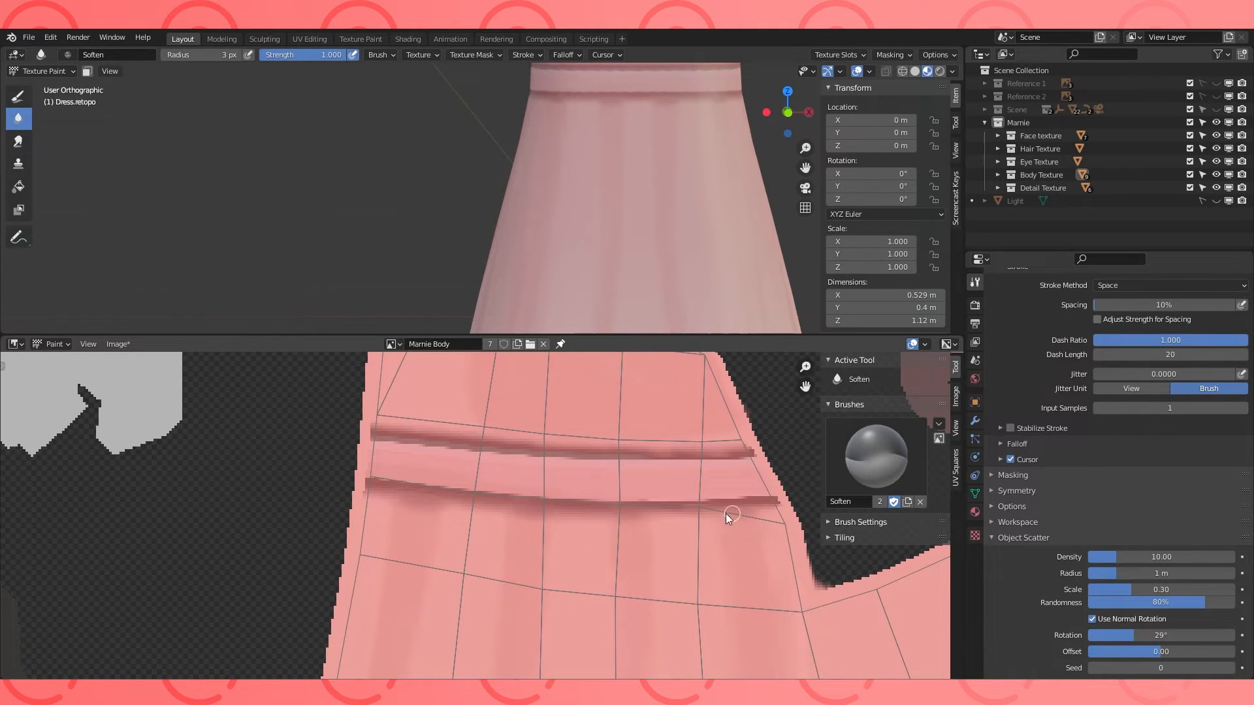
# Paint thin fold shadows down the upper skirt in colour B16A69 with a 3 px Draw brush and soften them.
pyautogui.click(19, 96)
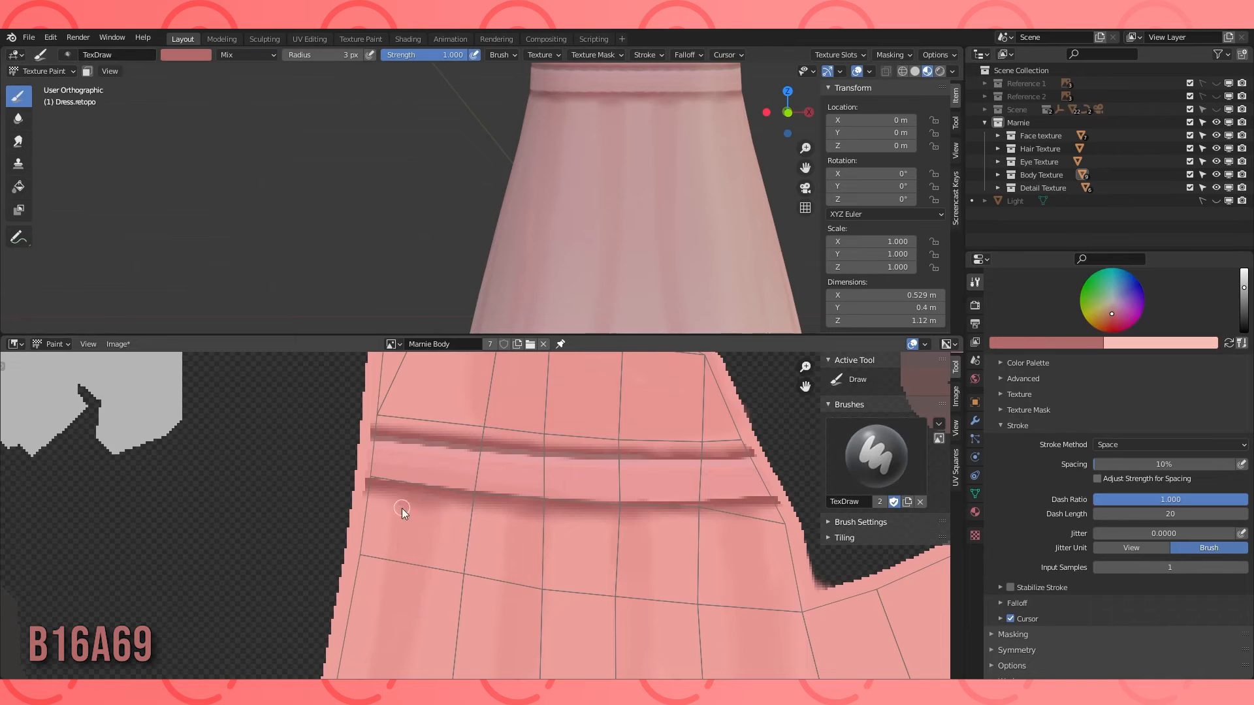
pyautogui.moveTo(402, 505); pyautogui.dragTo(395, 555)
pyautogui.scroll(-2, 508, 585)
pyautogui.moveTo(438, 580); pyautogui.dragTo(488, 454, button='middle')
pyautogui.scroll(1, 487, 453)
pyautogui.moveTo(475, 428); pyautogui.dragTo(450, 582)
pyautogui.click(18, 118)
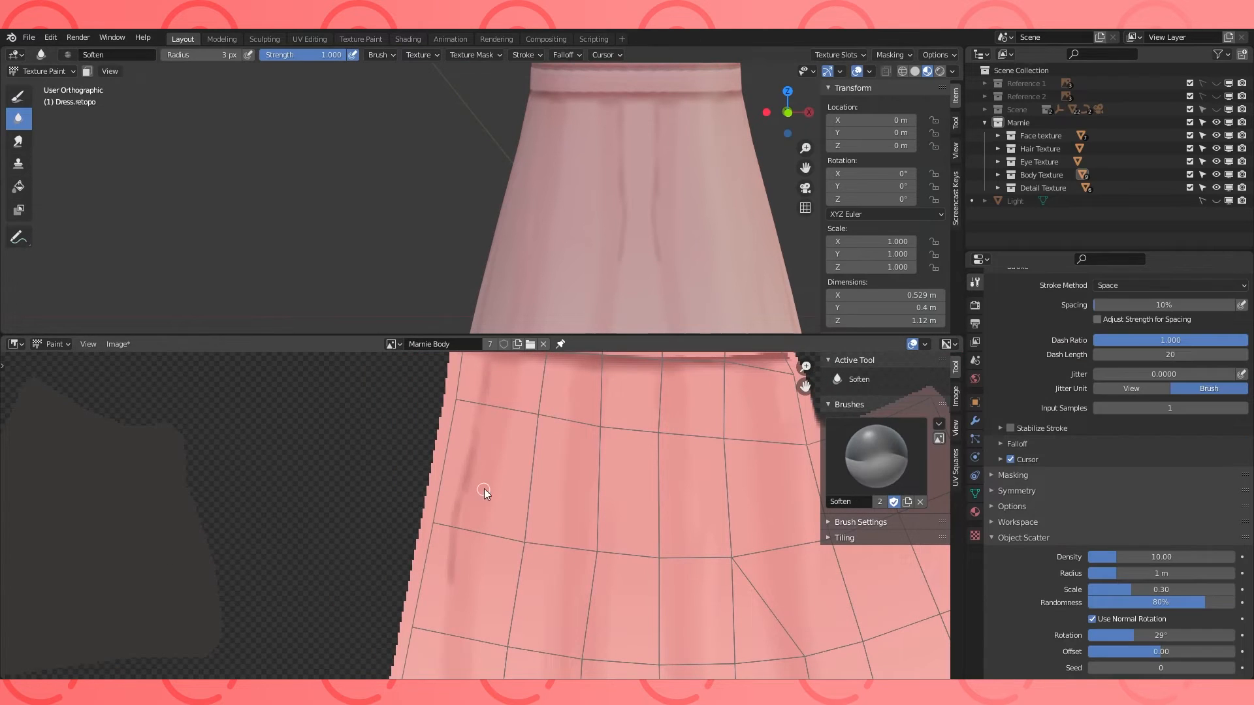
pyautogui.scroll(-3, 474, 487)
pyautogui.moveTo(550, 611); pyautogui.dragTo(656, 551, button='middle')
pyautogui.scroll(3, 656, 550)
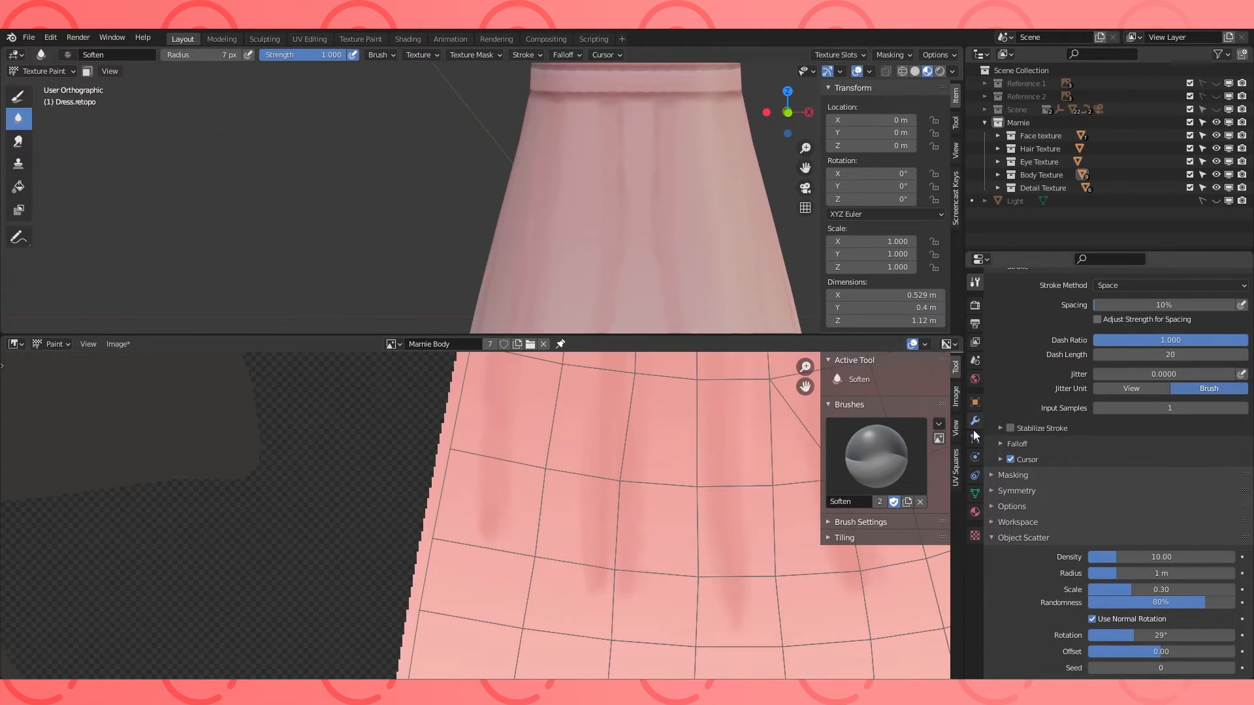
# Narrow the lower ends of the skirt folds in colour F4AEA9 with a 7 px brush and soften them at 18 px.
pyautogui.click(18, 97)
pyautogui.click(1169, 343)
pyautogui.click(1229, 342)
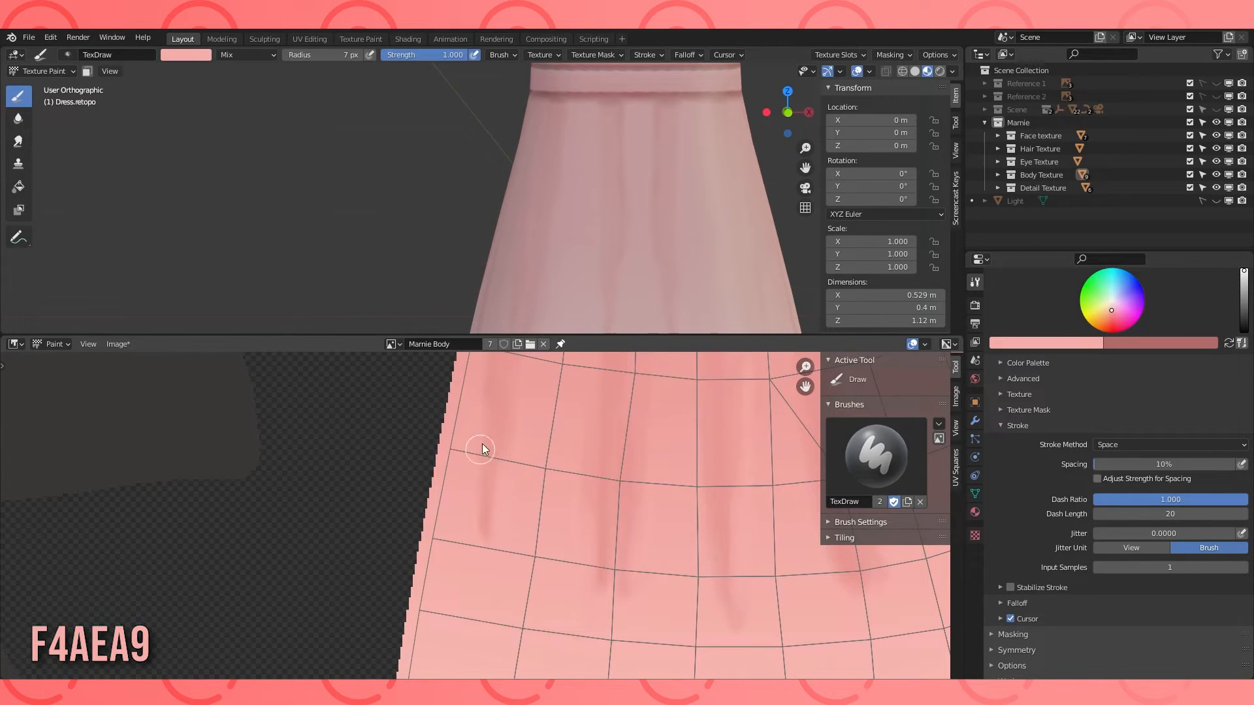
pyautogui.scroll(-4, 754, 249)
pyautogui.moveTo(755, 249); pyautogui.dragTo(724, 264, button='middle')
pyautogui.click(18, 119)
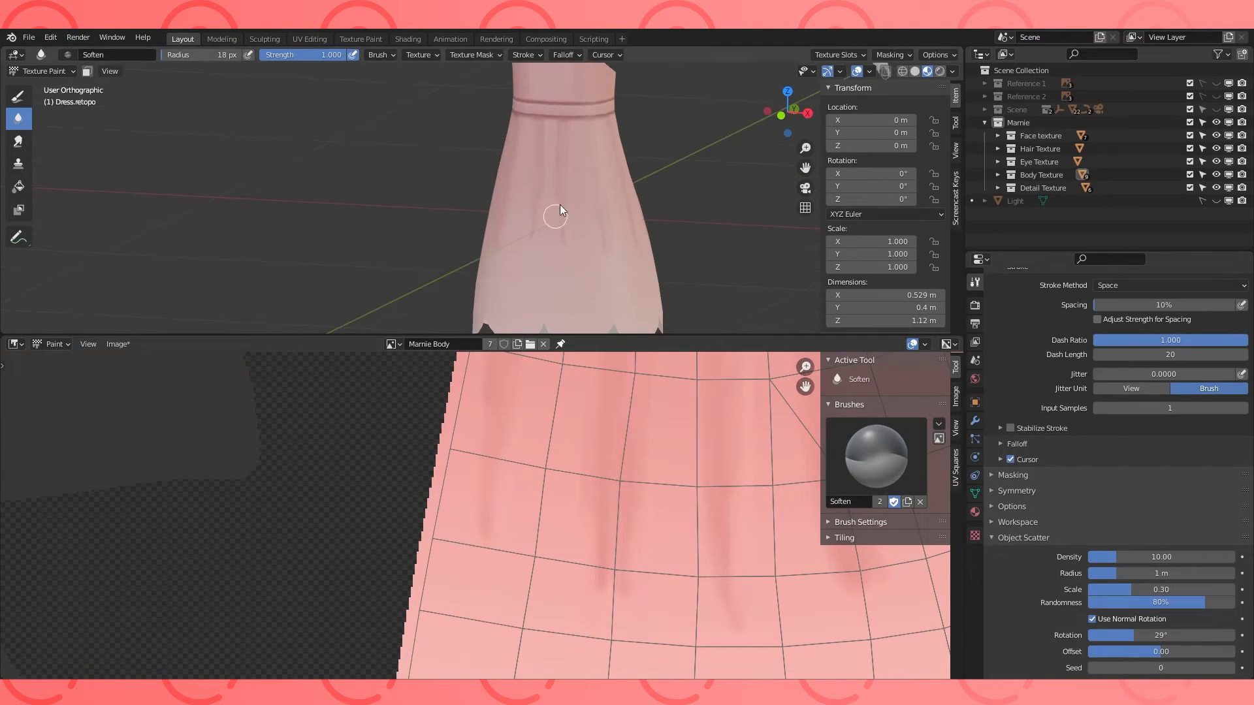
pyautogui.moveTo(556, 220)
pyautogui.mouseDown(button='middle')
pyautogui.moveTo(457, 217)
pyautogui.moveTo(490, 209)
pyautogui.mouseUp(button='middle')
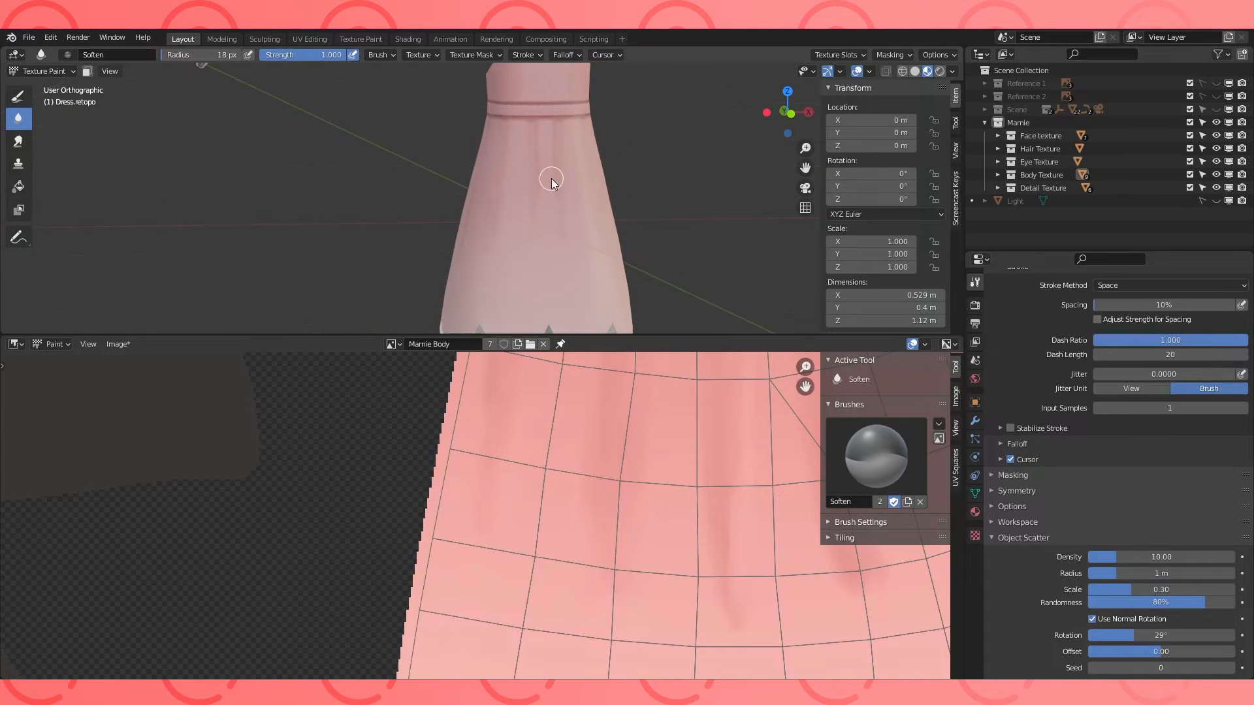
# Smear the skirt folds down toward the hem with an 18 px brush and soften the result.
pyautogui.click(18, 141)
pyautogui.moveTo(539, 157)
pyautogui.mouseDown()
pyautogui.moveTo(534, 260)
pyautogui.moveTo(492, 255)
pyautogui.mouseUp()
pyautogui.click(18, 119)
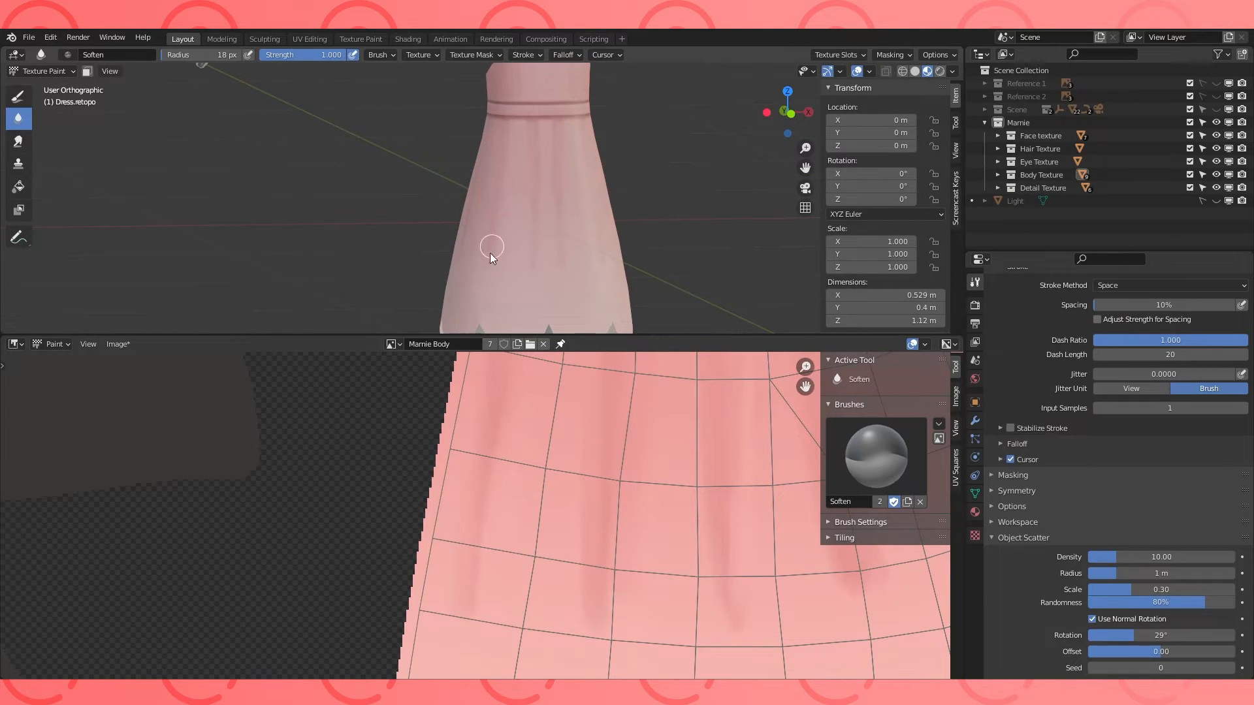
# Sample colour E79592 from the skirt and shade the folds below the waistband with an 18 px Draw brush.
pyautogui.click(18, 97)
pyautogui.scroll(-6, 638, 538)
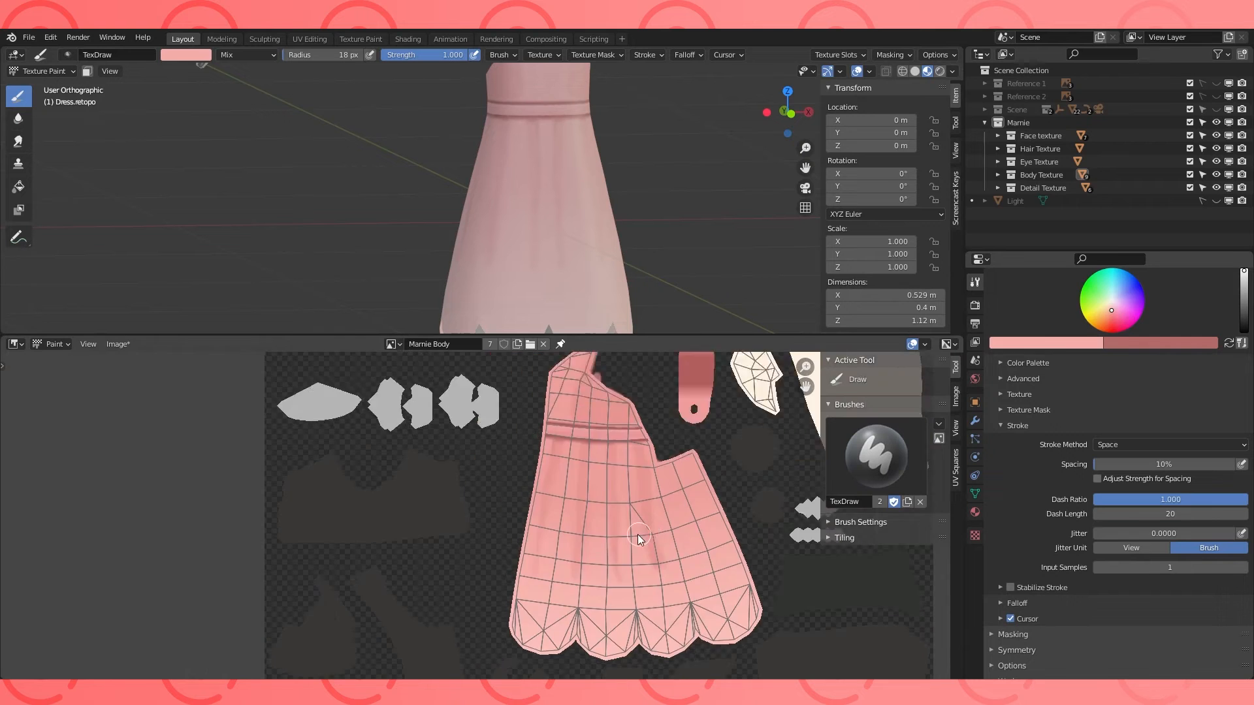
pyautogui.scroll(5, 762, 421)
pyautogui.press('s')
pyautogui.moveTo(761, 422); pyautogui.dragTo(692, 480, button='middle')
pyautogui.scroll(1, 569, 174)
pyautogui.moveTo(569, 174); pyautogui.dragTo(618, 268, button='middle')
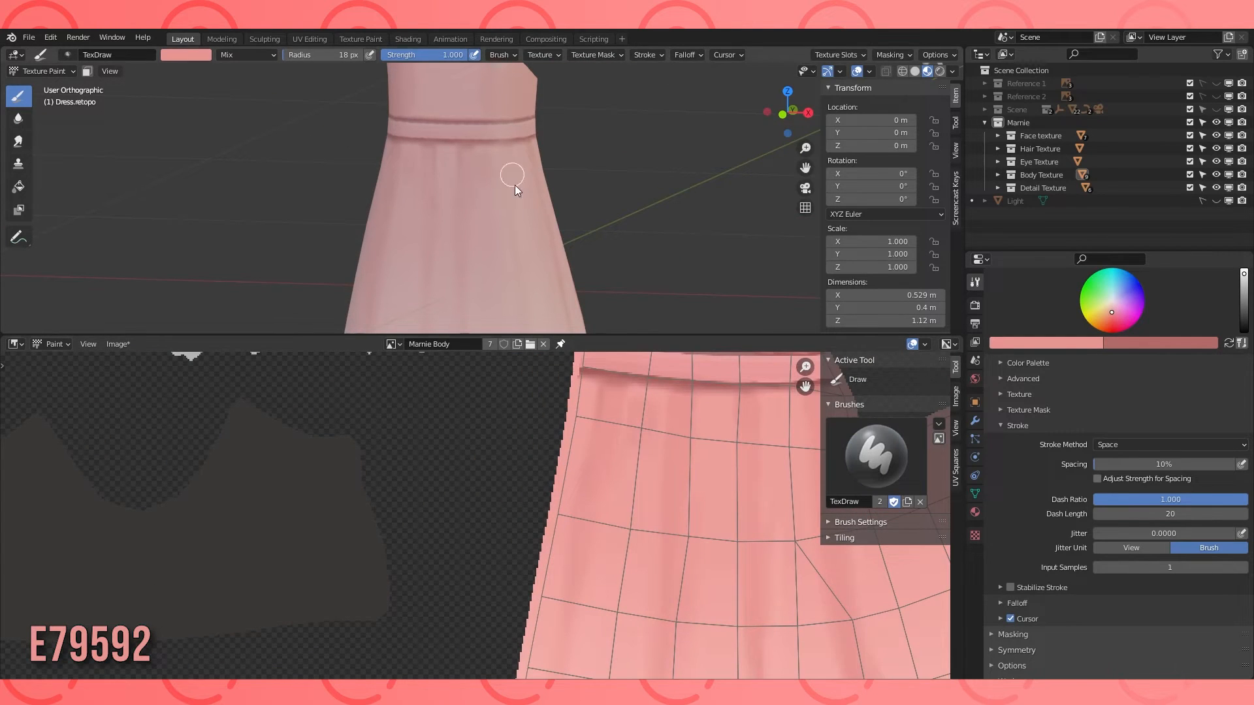
pyautogui.scroll(-3, 761, 440)
pyautogui.scroll(-1, 630, 439)
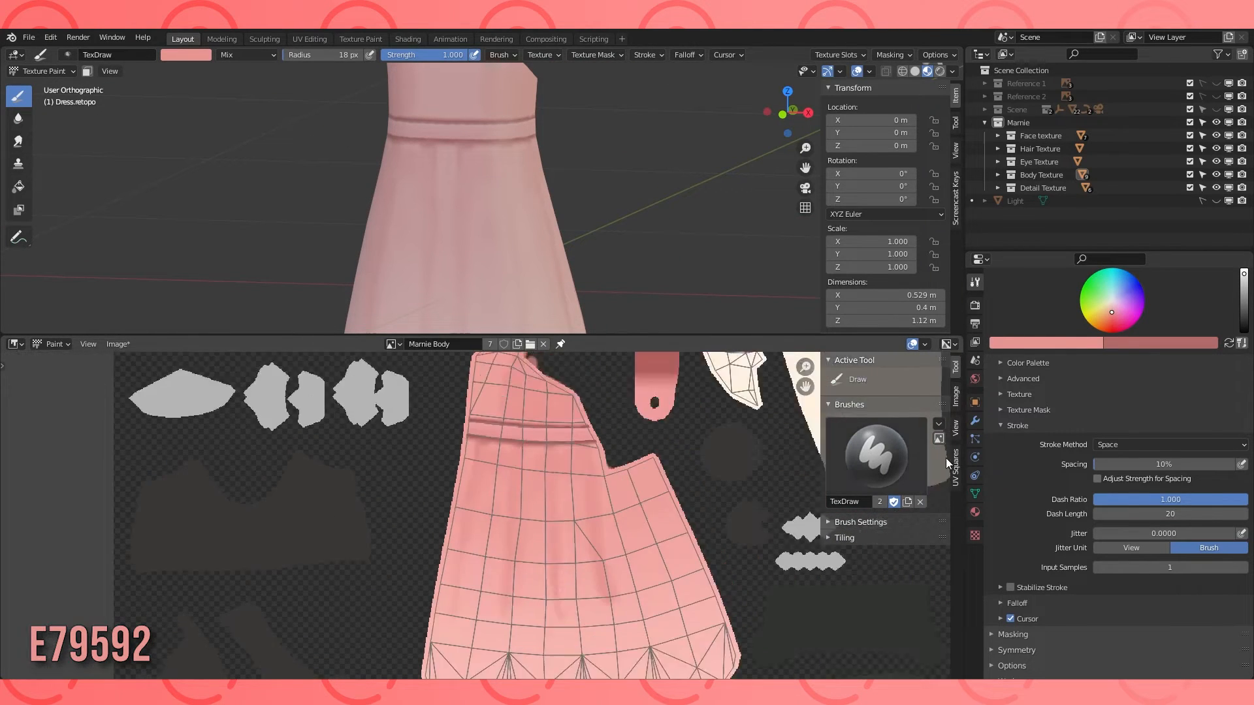
# Refine the tapered fold ends above the hem using sampled colours EEA0AC and F6B4AE at 3 px, and soften them at 7 px.
pyautogui.scroll(2, 564, 490)
pyautogui.press('s')
pyautogui.moveTo(565, 490); pyautogui.dragTo(541, 432, button='middle')
pyautogui.press('f')
pyautogui.click(578, 531)
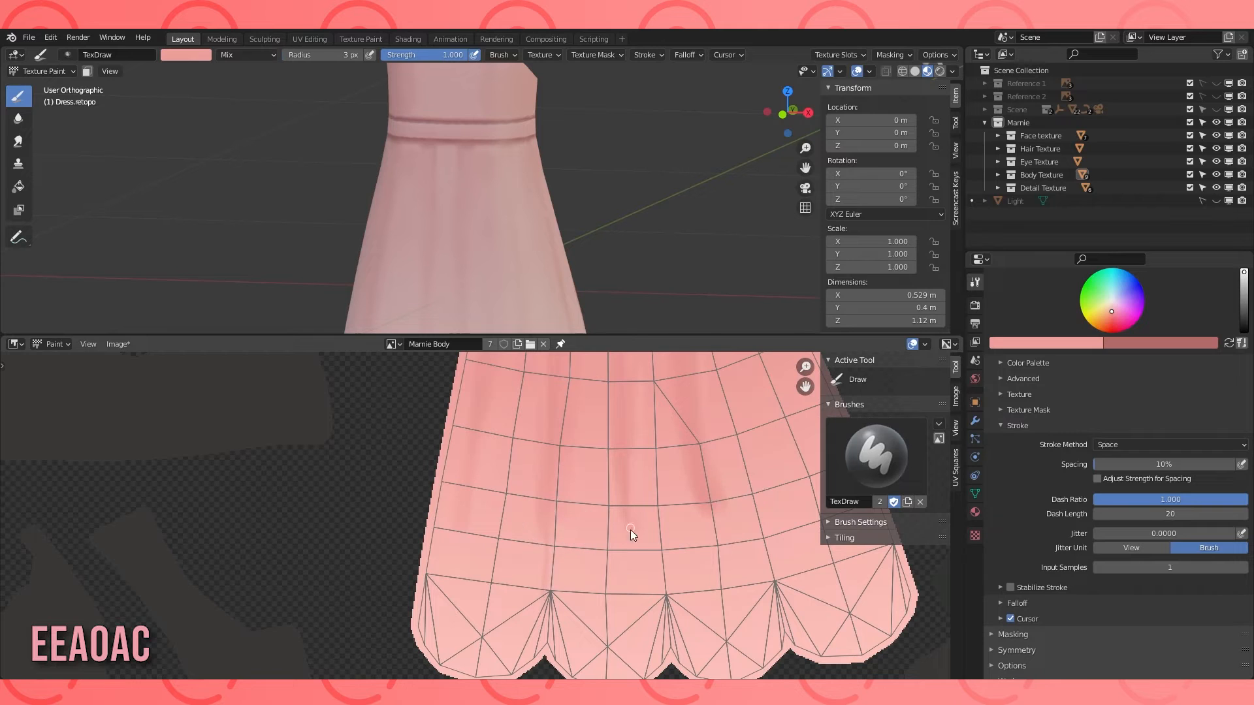
pyautogui.click(18, 119)
pyautogui.press('s')
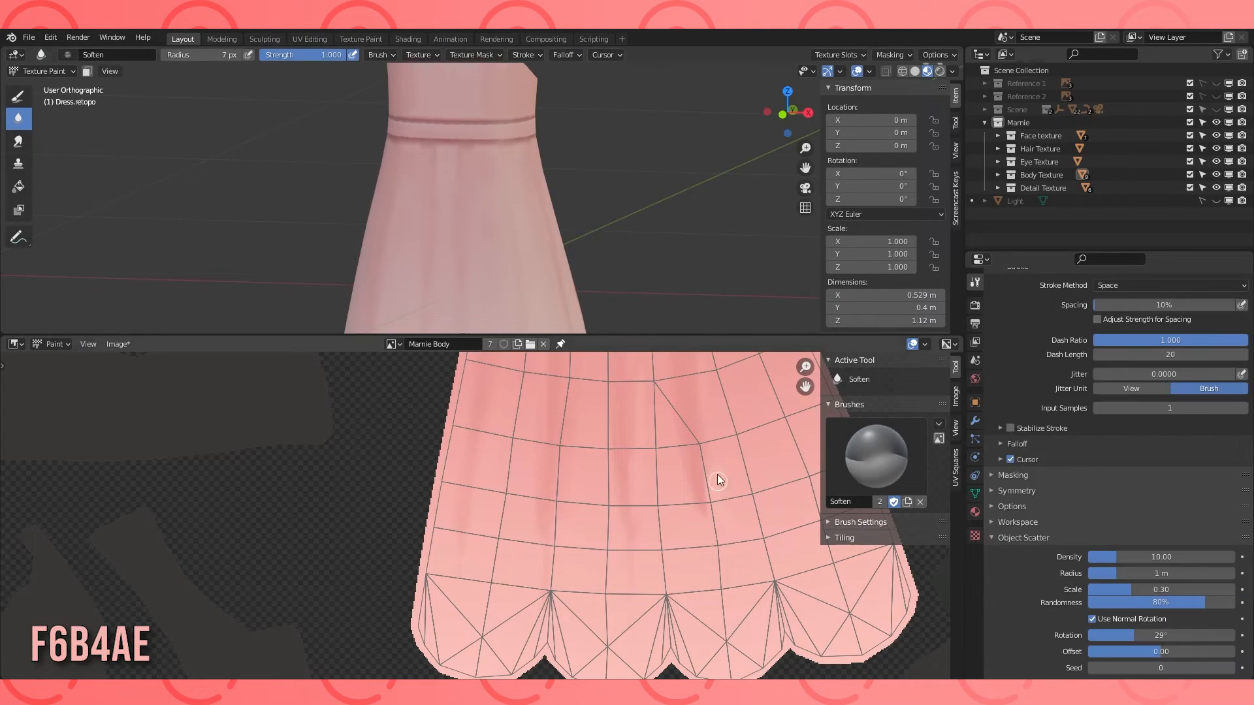
# Examine the shaded skirt folds on the dress from the side and front and across its whole UV island.
pyautogui.scroll(-5, 442, 241)
pyautogui.moveTo(442, 242); pyautogui.dragTo(327, 242, button='middle')
pyautogui.scroll(2, 442, 242)
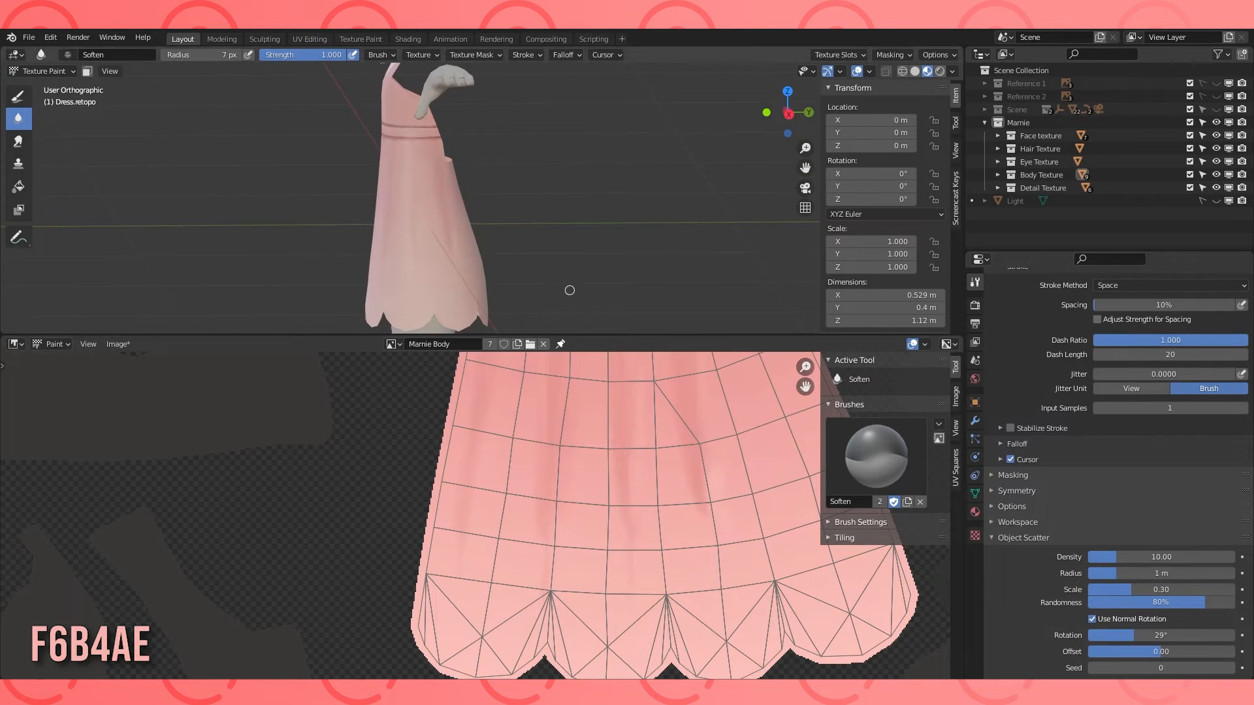
pyautogui.moveTo(624, 397); pyautogui.dragTo(611, 437, button='middle')
pyautogui.scroll(-2, 614, 248)
pyautogui.moveTo(608, 222); pyautogui.dragTo(751, 225, button='middle')
pyautogui.scroll(-3, 622, 482)
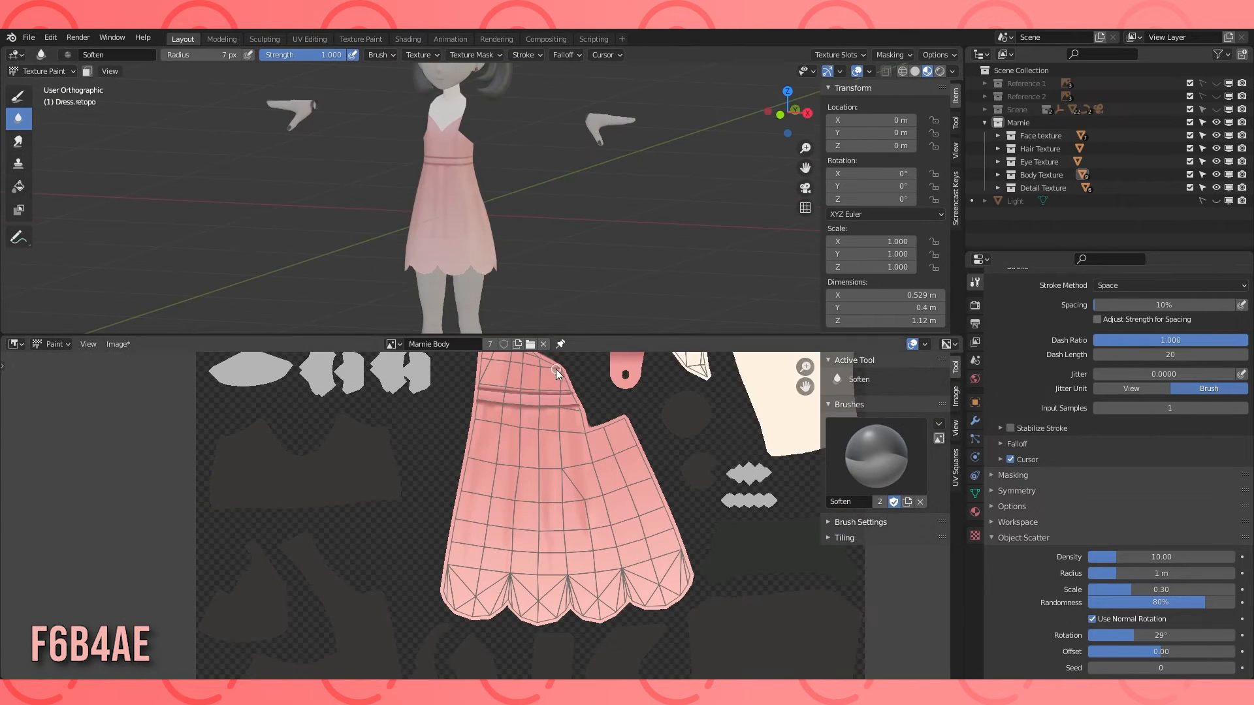
# Set the Draw brush to the Line stroke method with primary colour 7B4441 and secondary colour FABDB5.
pyautogui.press('KP_1')
pyautogui.scroll(3, 647, 275)
pyautogui.keyDown('shift'); pyautogui.moveTo(648, 314); pyautogui.dragTo(652, 222, button='middle'); pyautogui.keyUp('shift')
pyautogui.click(19, 96)
pyautogui.click(1171, 393)
pyautogui.click(1128, 478)
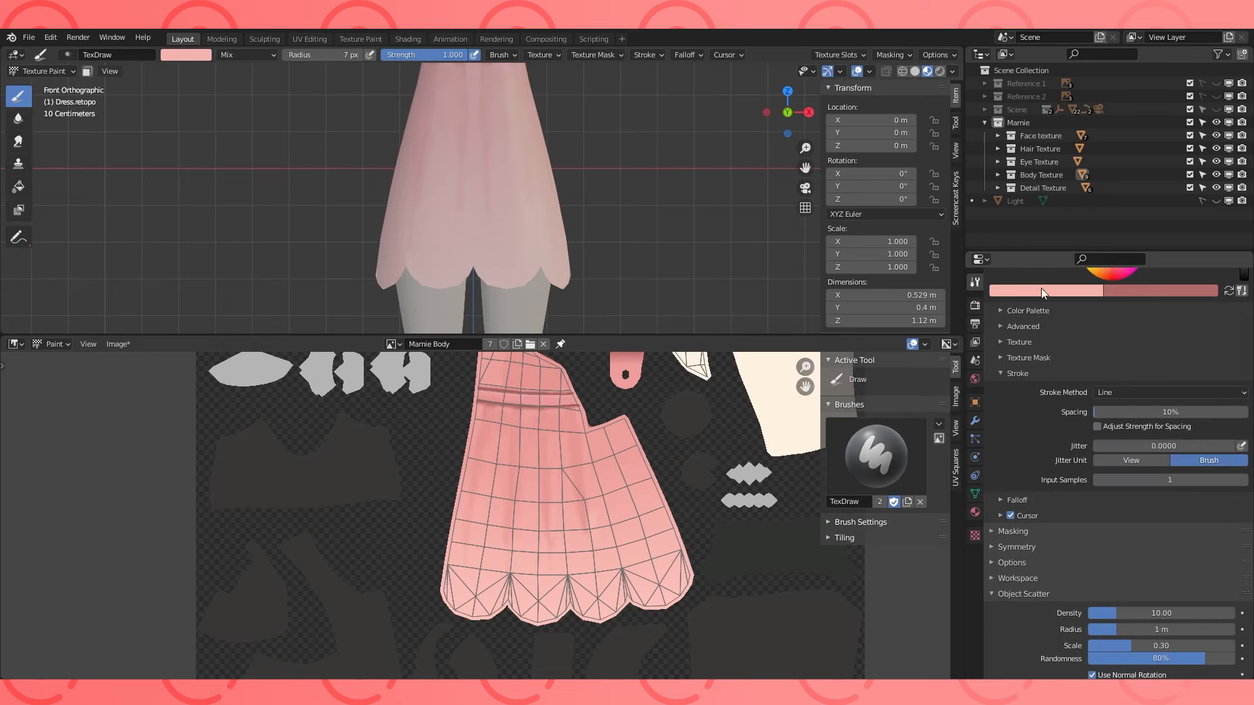
pyautogui.click(1042, 290)
pyautogui.write('7B4441')
pyautogui.click(1204, 288)
pyautogui.write('FABDB5')
# Enlarge the 3D view and outline the skirt's scalloped hem in 7B4441 with a 7 px brush and Space strokes.
pyautogui.scroll(2, 472, 275)
pyautogui.moveTo(649, 335); pyautogui.dragTo(650, 452)
pyautogui.scroll(2, 587, 350)
pyautogui.keyDown('shift'); pyautogui.moveTo(588, 350); pyautogui.dragTo(619, 283, button='middle'); pyautogui.keyUp('shift')
pyautogui.moveTo(308, 244)
pyautogui.mouseDown()
pyautogui.moveTo(369, 285)
pyautogui.moveTo(471, 272)
pyautogui.moveTo(456, 251)
pyautogui.mouseUp()
pyautogui.click(1162, 392)
pyautogui.click(1116, 443)
pyautogui.moveTo(593, 247); pyautogui.dragTo(672, 316)
pyautogui.press('KP_3')
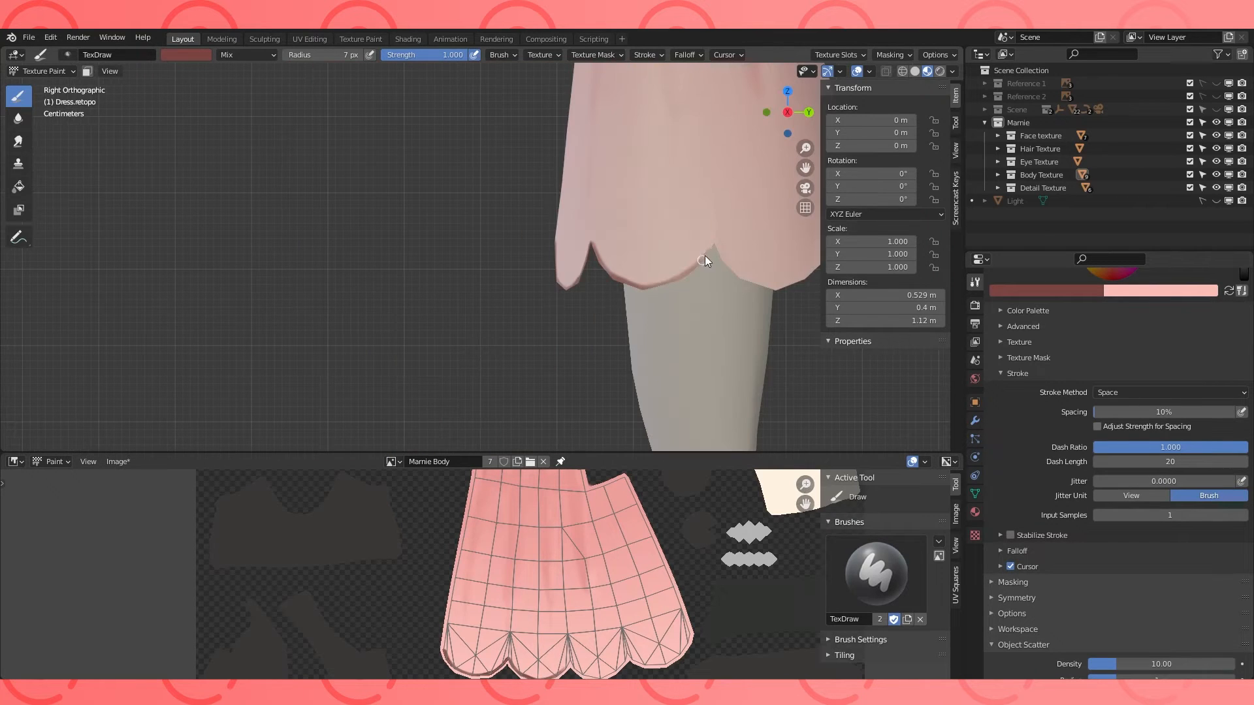
pyautogui.press('ctrl+KP_1')
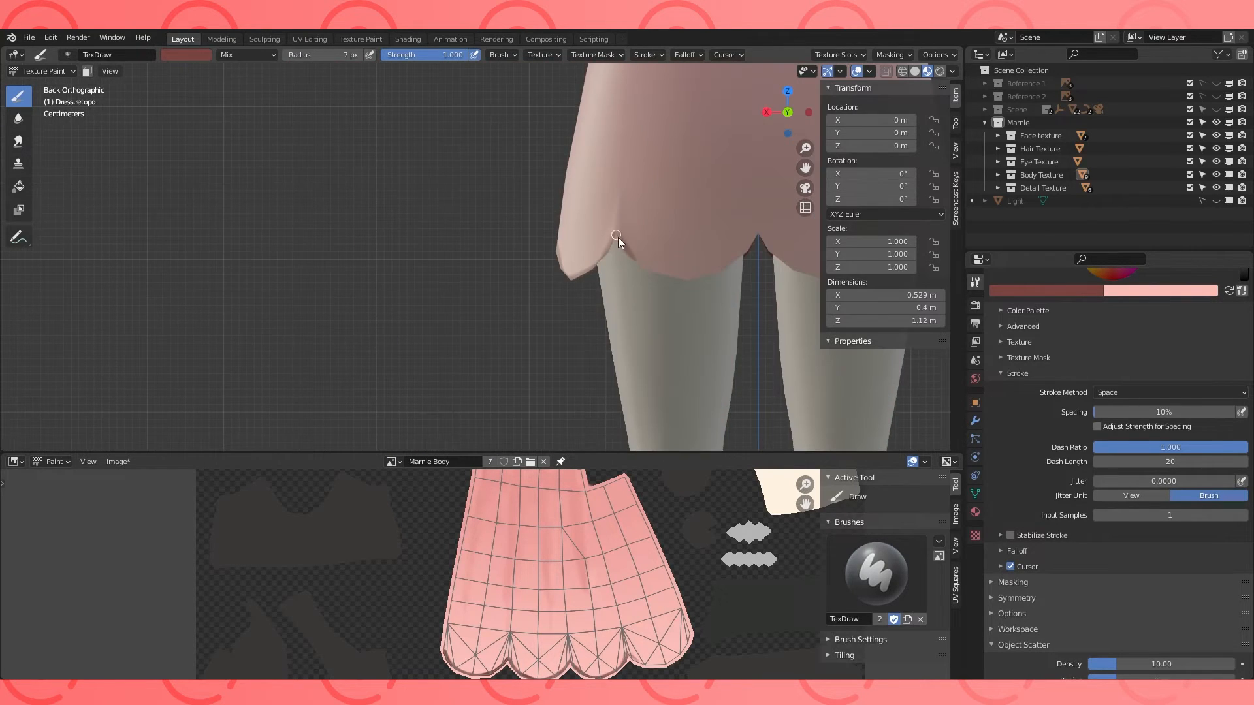
# Paint a straight horizontal line around the skirt above the scallops from front, right and back views using the Line stroke method.
pyautogui.press('KP_1')
pyautogui.click(1170, 392)
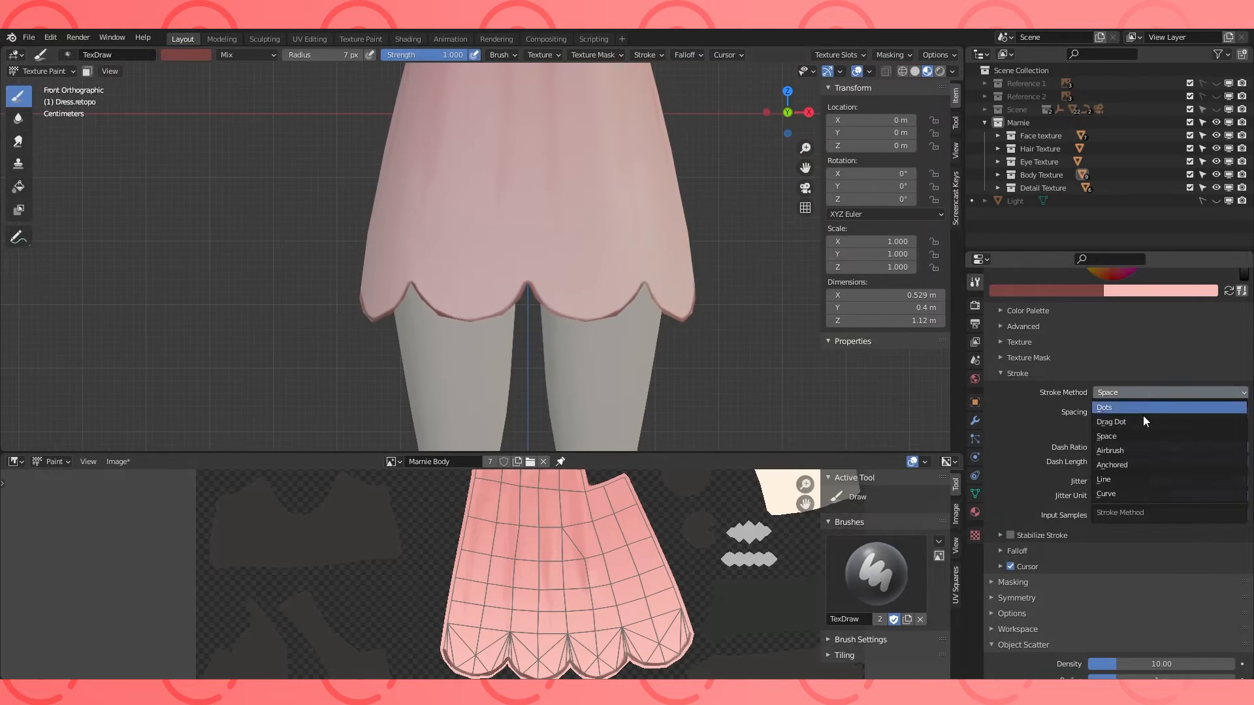
pyautogui.click(1116, 480)
pyautogui.moveTo(361, 243); pyautogui.dragTo(727, 246)
pyautogui.press('KP_3')
pyautogui.moveTo(492, 244); pyautogui.dragTo(799, 243)
pyautogui.press('ctrl+KP_1')
pyautogui.keyDown('shift'); pyautogui.moveTo(735, 245); pyautogui.dragTo(415, 264, button='middle'); pyautogui.keyUp('shift')
pyautogui.moveTo(298, 264); pyautogui.dragTo(704, 280)
# Paint curved V-shaped points under the hem line above the front scallop notches with a 4 px brush, switching to Space strokes.
pyautogui.press('KP_1')
pyautogui.scroll(3, 528, 272)
pyautogui.moveTo(433, 276); pyautogui.dragTo(460, 294)
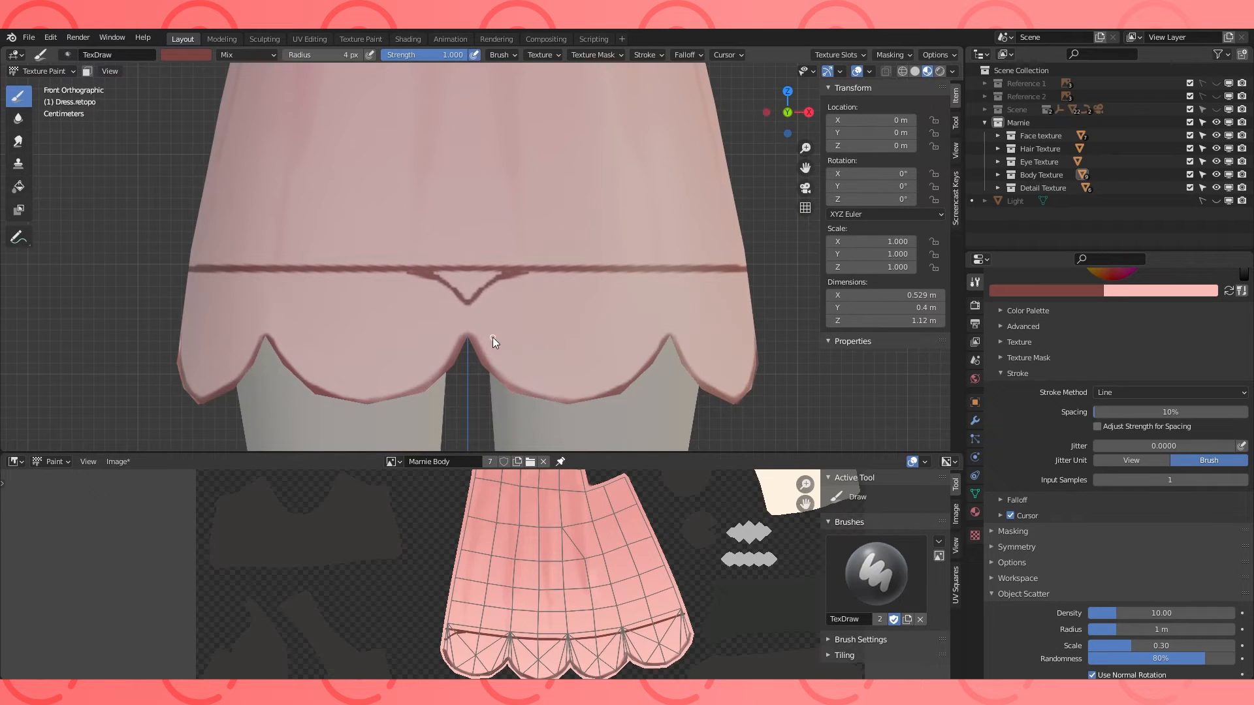
pyautogui.press('KP_4')
pyautogui.press('KP_4')
pyautogui.press('KP_4')
pyautogui.keyDown('shift'); pyautogui.moveTo(255, 224); pyautogui.dragTo(478, 214, button='middle'); pyautogui.keyUp('shift')
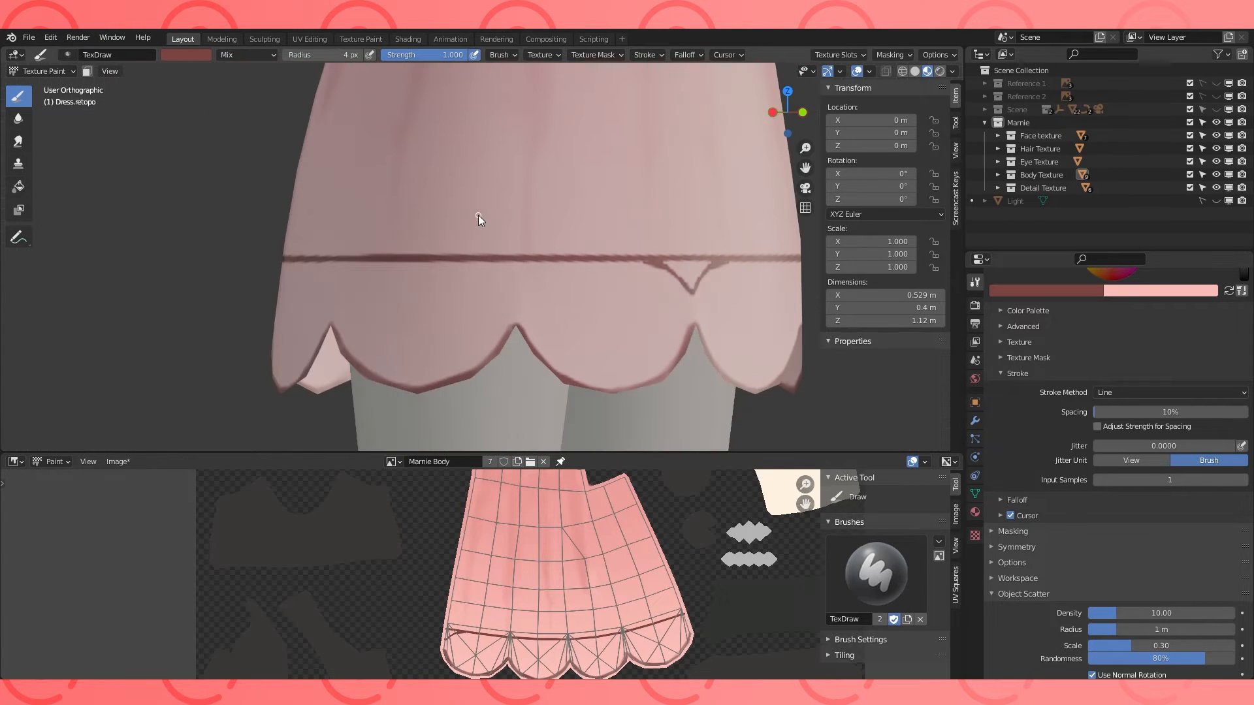
pyautogui.click(1118, 393)
pyautogui.click(1117, 438)
pyautogui.moveTo(479, 264); pyautogui.dragTo(506, 287)
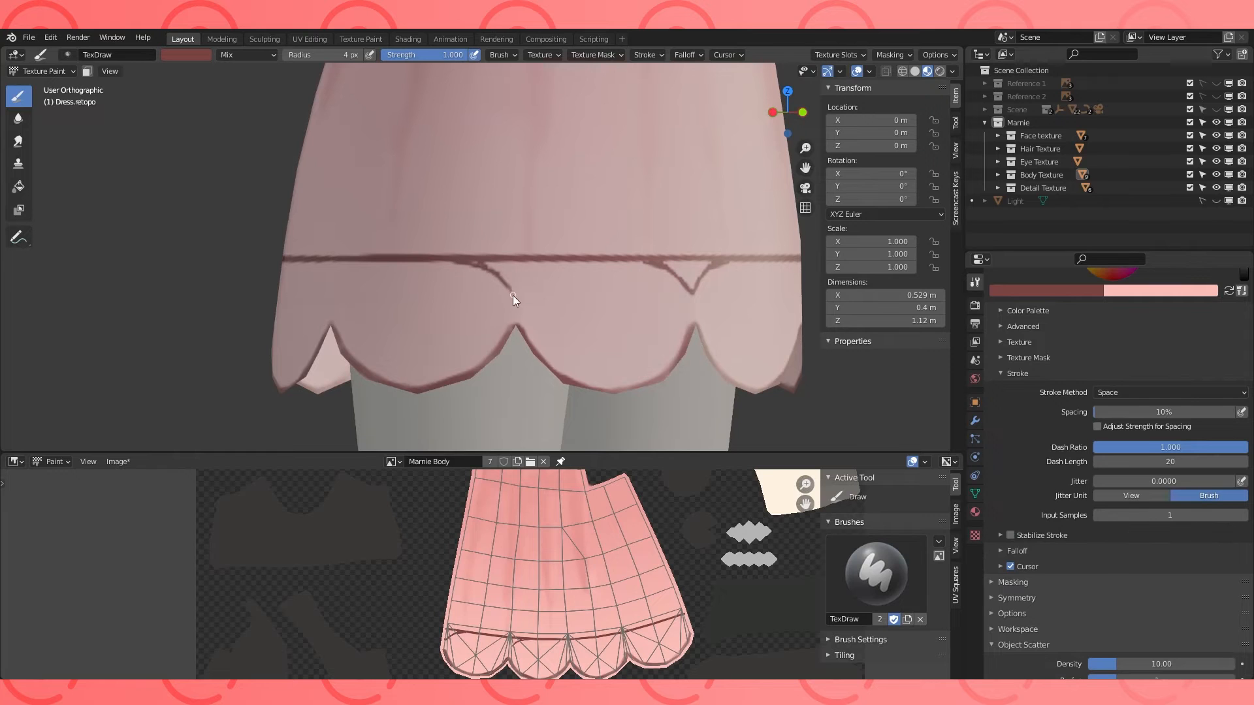
# Continue the curved arches between the hem line and scallop notches around the skirt's side and back.
pyautogui.press('KP_3')
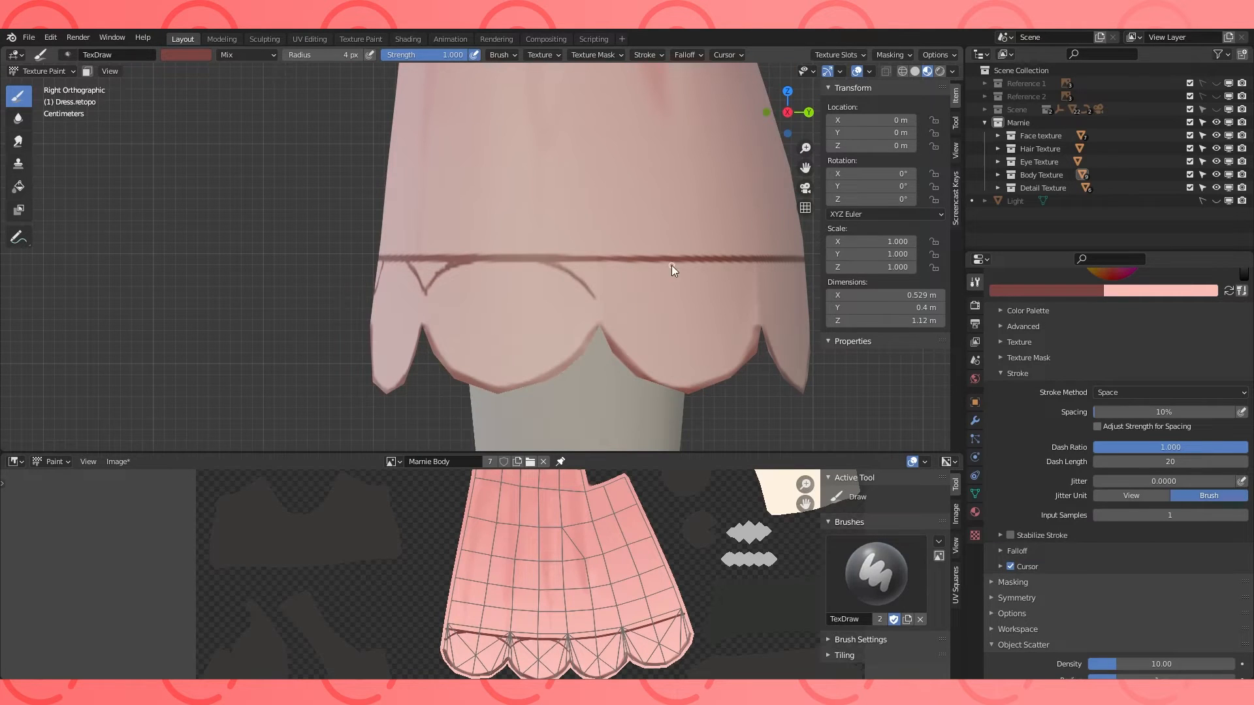
pyautogui.press('KP_6')
pyautogui.press('KP_6')
pyautogui.press('KP_6')
pyautogui.keyDown('shift'); pyautogui.moveTo(798, 256); pyautogui.dragTo(503, 230, button='middle'); pyautogui.keyUp('shift')
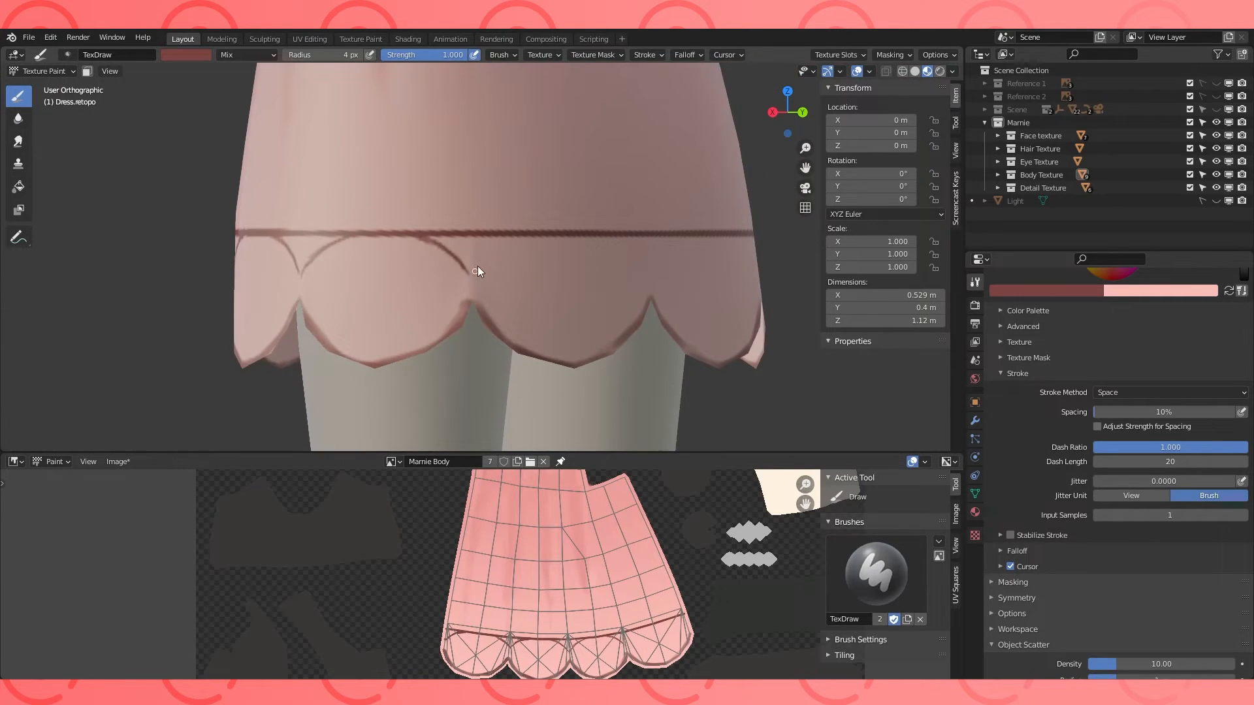
pyautogui.press('ctrl+KP_1')
pyautogui.scroll(-2, 524, 239)
pyautogui.moveTo(339, 243); pyautogui.dragTo(555, 246, button='middle')
pyautogui.keyDown('shift'); pyautogui.moveTo(555, 245); pyautogui.dragTo(394, 225, button='middle'); pyautogui.keyUp('shift')
pyautogui.scroll(3, 385, 232)
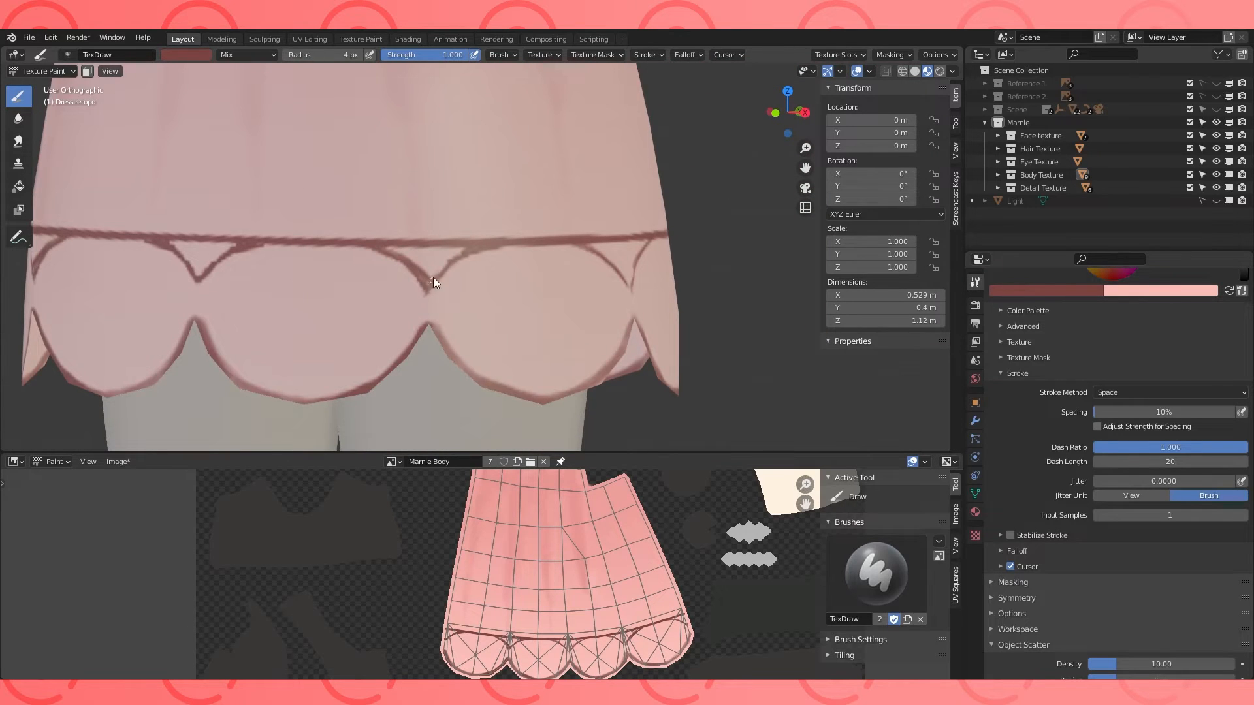
pyautogui.scroll(-2, 433, 277)
pyautogui.scroll(2, 469, 241)
pyautogui.moveTo(469, 241); pyautogui.dragTo(735, 248, button='middle')
pyautogui.press('KP_1')
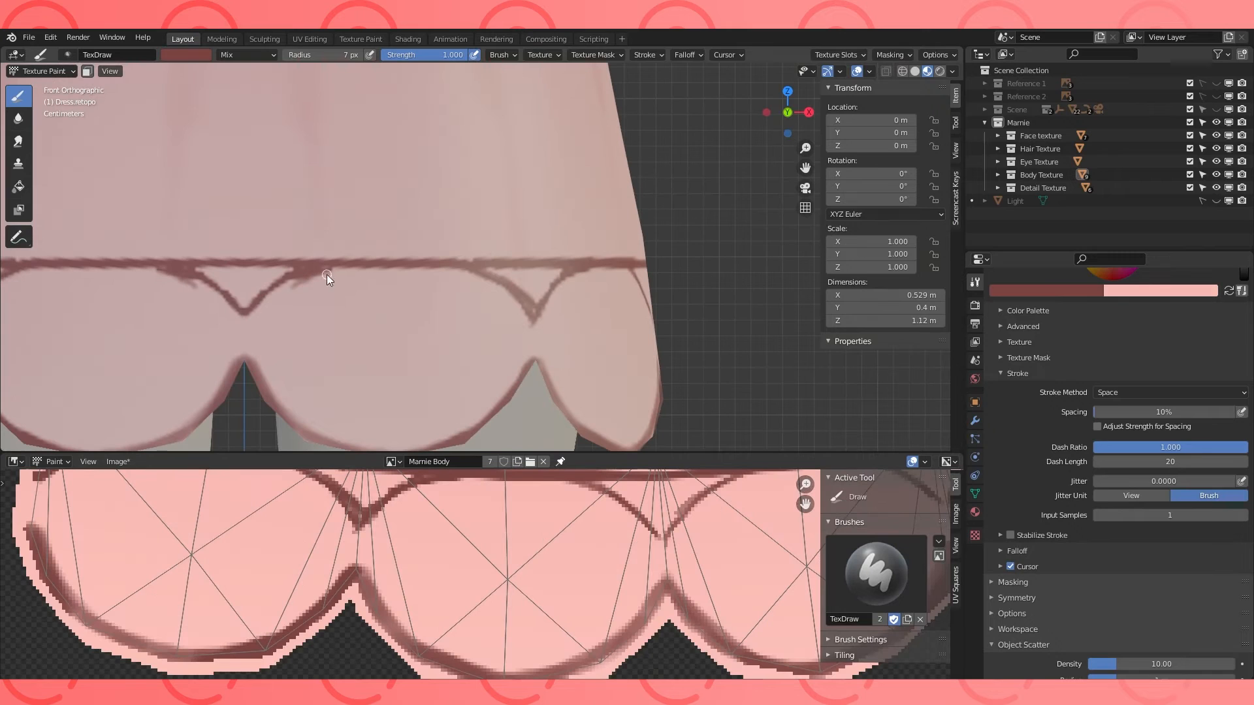
# Paint over the hem line above each scallop's centre in FABDB5 at 7 px, leaving separate triangles above the notches.
pyautogui.click(1229, 291)
pyautogui.moveTo(298, 284); pyautogui.dragTo(329, 271)
pyautogui.moveTo(356, 263); pyautogui.dragTo(322, 273)
pyautogui.moveTo(456, 268); pyautogui.dragTo(332, 266)
pyautogui.press('KP_3')
pyautogui.moveTo(543, 267); pyautogui.dragTo(612, 262)
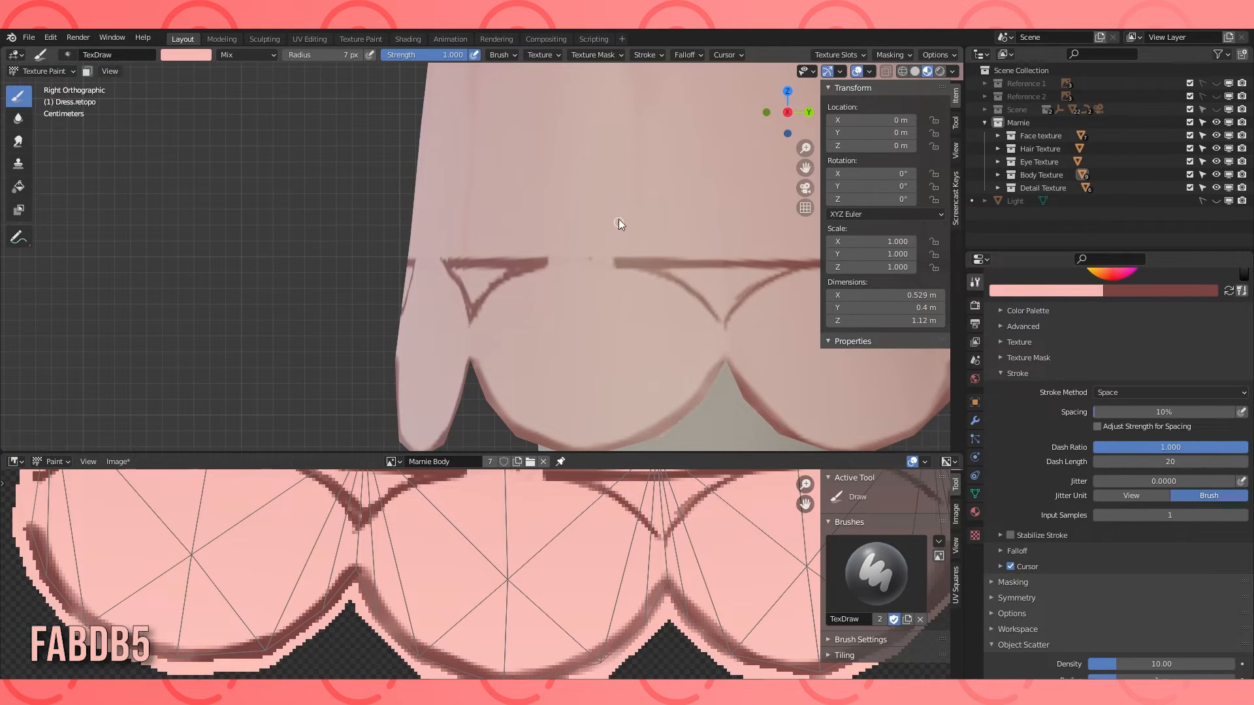
pyautogui.moveTo(755, 327); pyautogui.dragTo(585, 249, button='middle')
pyautogui.moveTo(553, 320); pyautogui.dragTo(456, 284, button='middle')
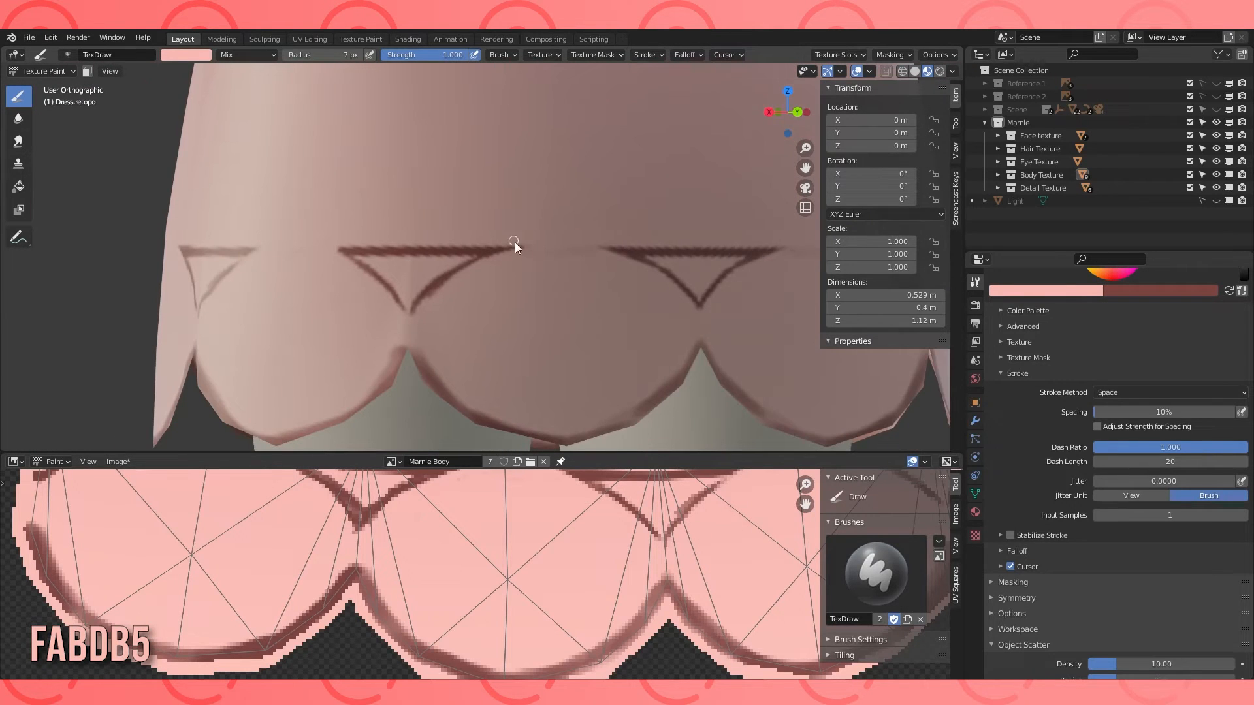
# Switch back to colour 7B4441 and touch up the triangle outlines on the skirt's side.
pyautogui.click(1228, 291)
pyautogui.press('KP_3')
pyautogui.moveTo(332, 251); pyautogui.dragTo(347, 253)
pyautogui.press('KP_1')
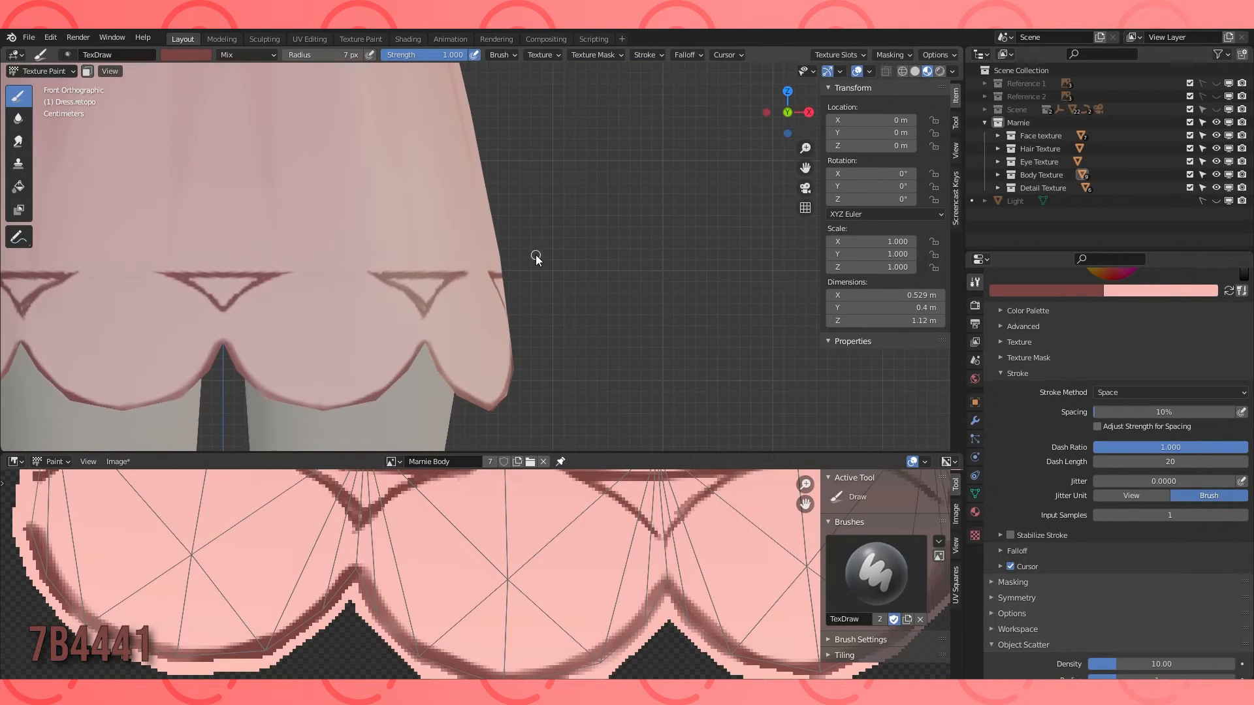
# Set the fill colour to B27E7B and fill a hem triangle in the image editor with a 1 px brush.
pyautogui.click(1161, 291)
pyautogui.moveTo(1210, 119); pyautogui.dragTo(1210, 145)
pyautogui.click(1228, 291)
pyautogui.scroll(-1, 418, 575)
pyautogui.press('f')
pyautogui.click(394, 585)
pyautogui.scroll(3, 394, 586)
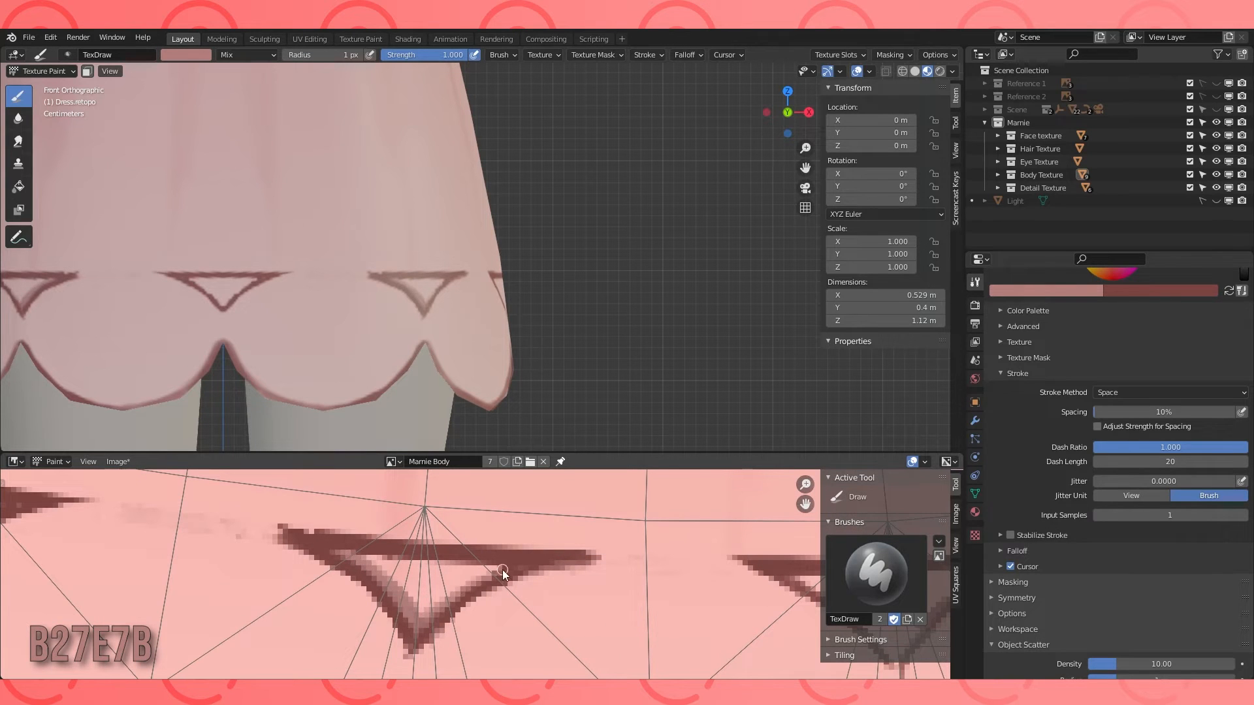
pyautogui.moveTo(409, 561)
pyautogui.mouseDown()
pyautogui.moveTo(392, 574)
pyautogui.moveTo(437, 574)
pyautogui.moveTo(334, 550)
pyautogui.mouseUp()
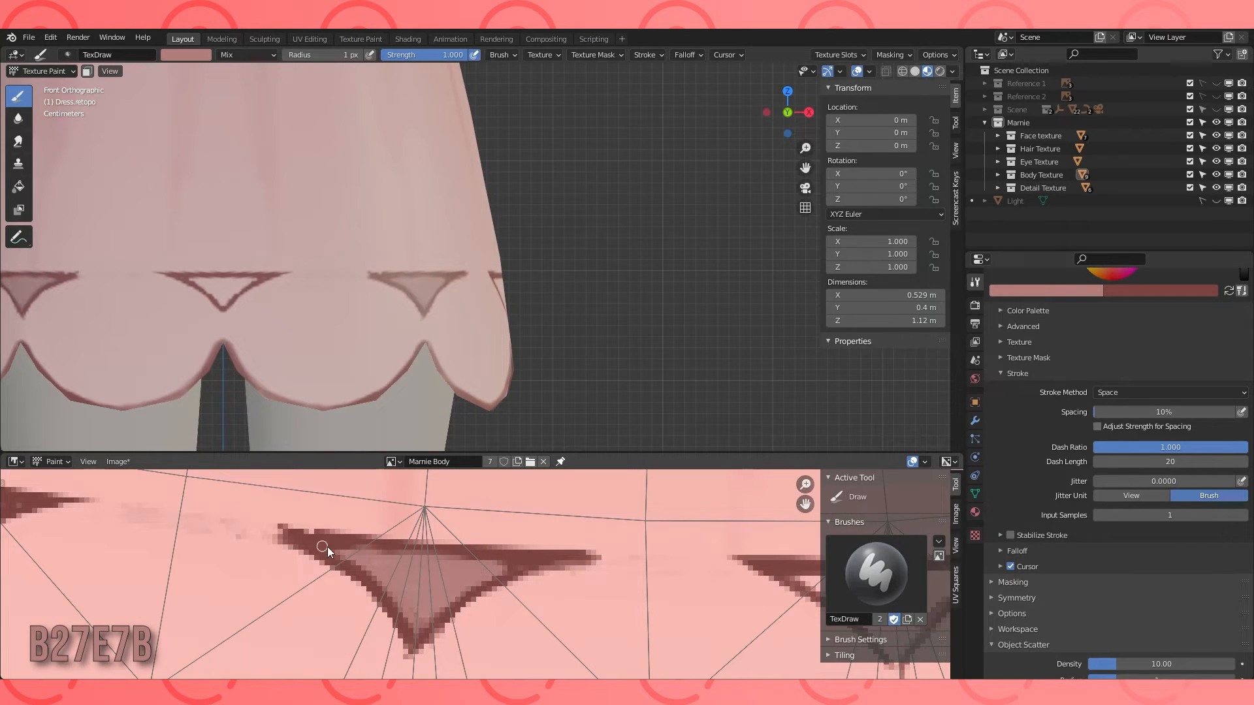
# Fill the neighbouring hem triangles in colour B27E7B with a 2–3 px brush.
pyautogui.scroll(-5, 641, 597)
pyautogui.scroll(6, 444, 588)
pyautogui.scroll(-1, 571, 560)
pyautogui.moveTo(438, 532)
pyautogui.mouseDown()
pyautogui.moveTo(539, 531)
pyautogui.moveTo(489, 546)
pyautogui.mouseUp()
pyautogui.scroll(-4, 439, 552)
pyautogui.scroll(1, 401, 520)
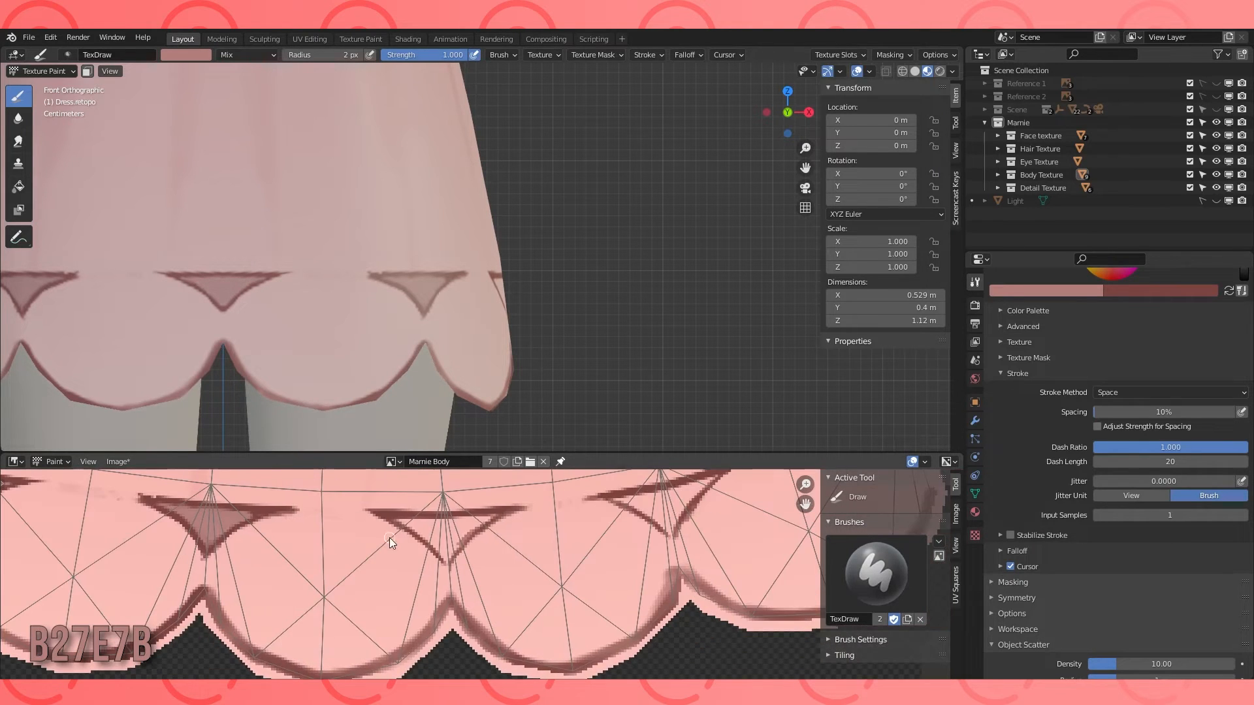
pyautogui.scroll(5, 456, 539)
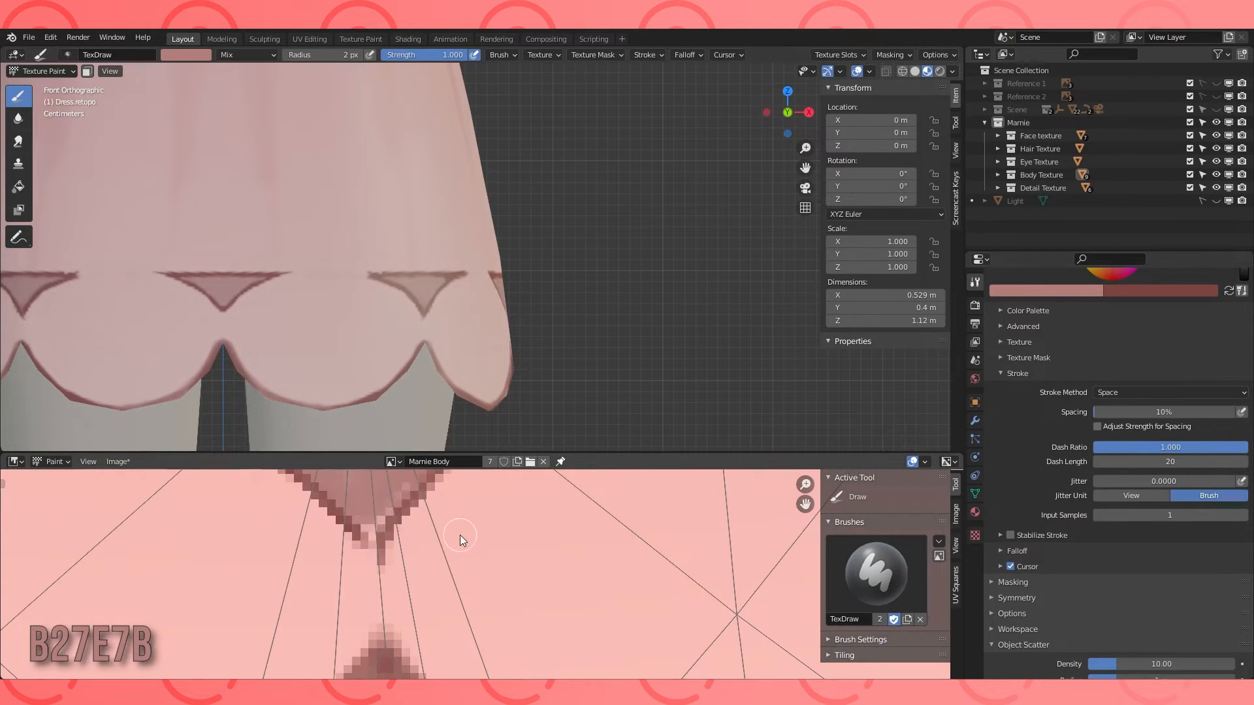
pyautogui.scroll(-5, 378, 522)
pyautogui.scroll(3, 544, 582)
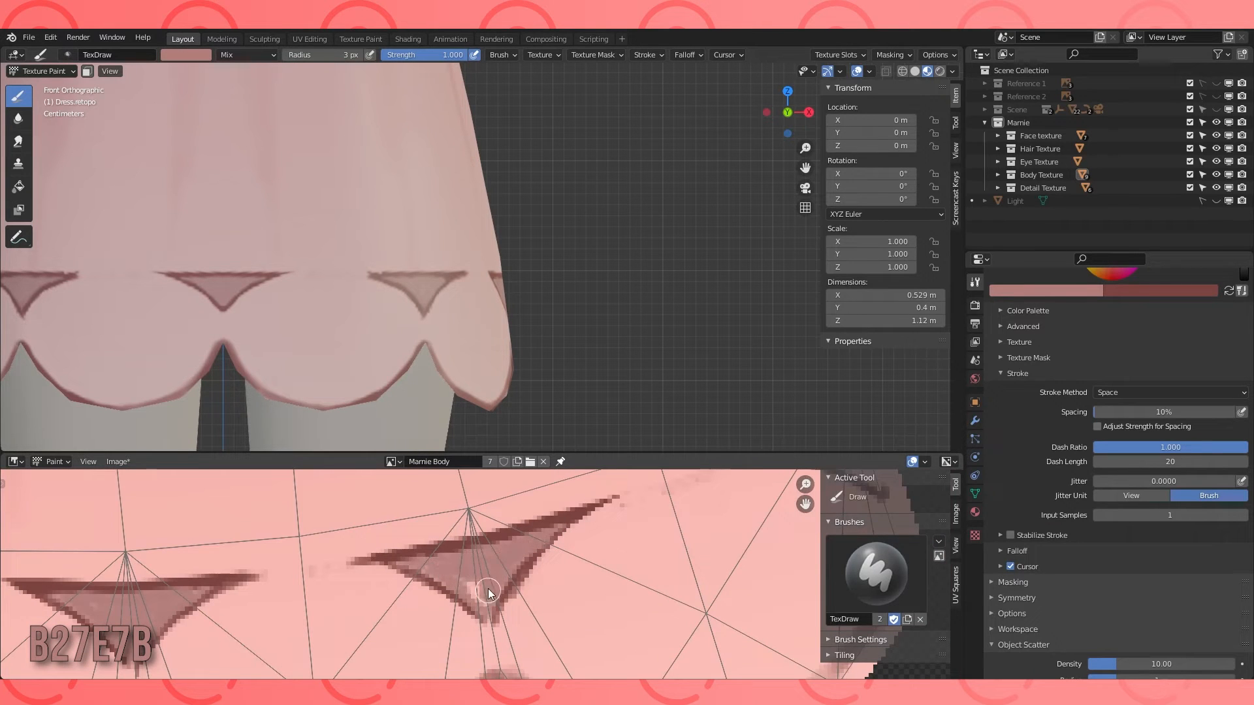
# Fill the partial triangle at the outer edge of the skirt's UV island in colour B27E7B with a 2 px brush.
pyautogui.scroll(-5, 482, 608)
pyautogui.scroll(4, 615, 552)
pyautogui.press(']')
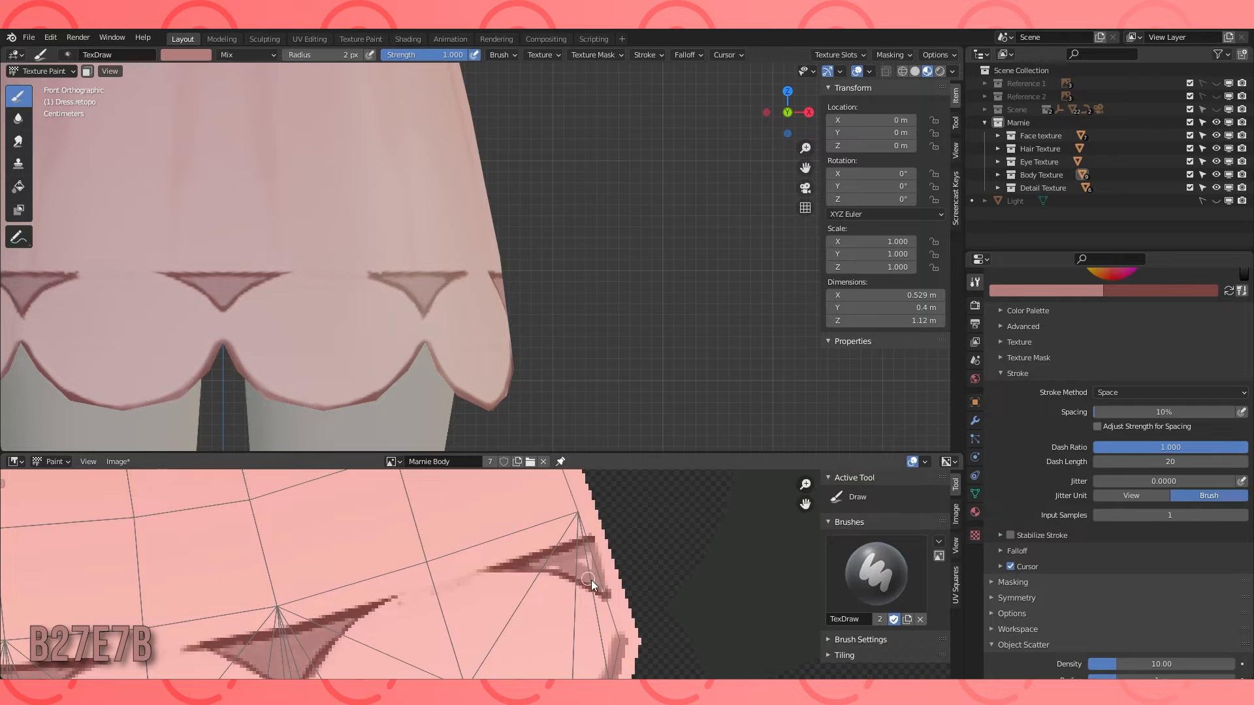
# Refine the hem triangles' dark outlines in colour 7B4441 with a 1 px brush in the image editor.
pyautogui.scroll(-4, 595, 561)
pyautogui.scroll(2, 653, 542)
pyautogui.press('x')
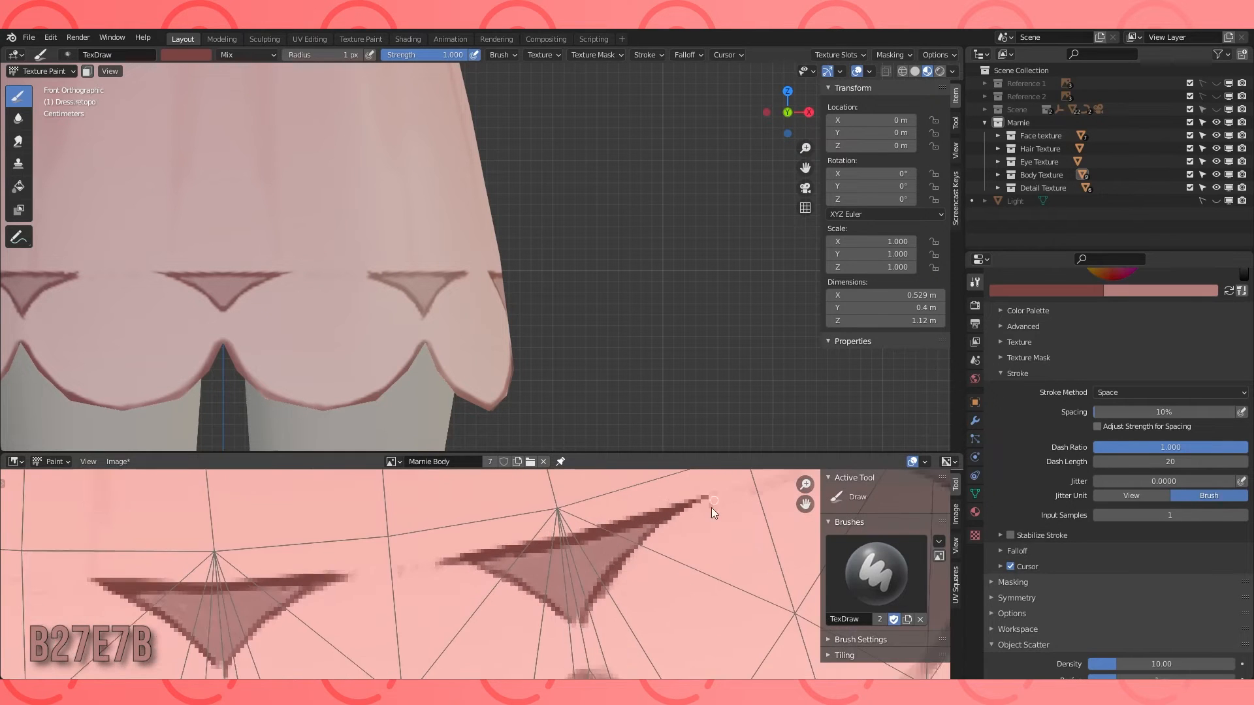
pyautogui.scroll(2, 389, 550)
pyautogui.moveTo(650, 487); pyautogui.dragTo(586, 528)
pyautogui.scroll(-4, 581, 575)
pyautogui.scroll(3, 366, 581)
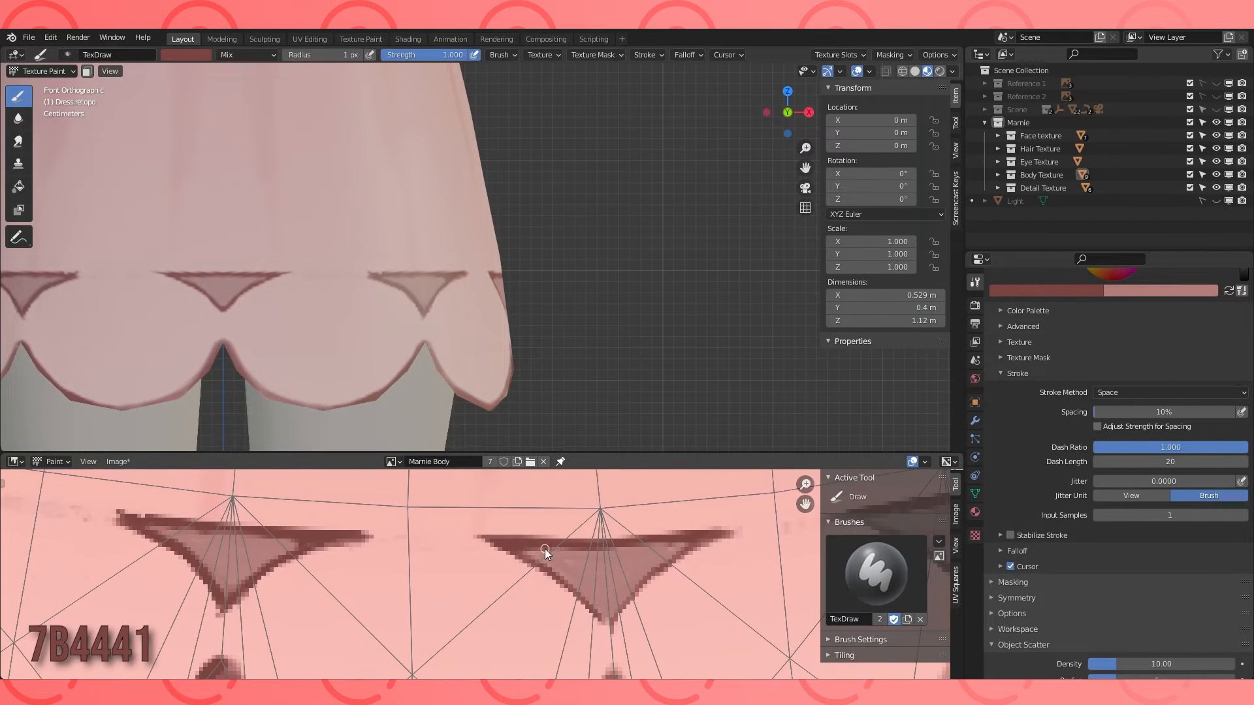
# Set the draw colour to FABDB5 and clean up stray marks around the hem triangles with a 2 px brush.
pyautogui.click(1229, 291)
pyautogui.click(1093, 292)
pyautogui.click(1106, 244)
pyautogui.click(197, 597)
pyautogui.press('f')
pyautogui.click(81, 502)
pyautogui.moveTo(81, 501); pyautogui.dragTo(341, 589, button='middle')
pyautogui.scroll(-2, 453, 488)
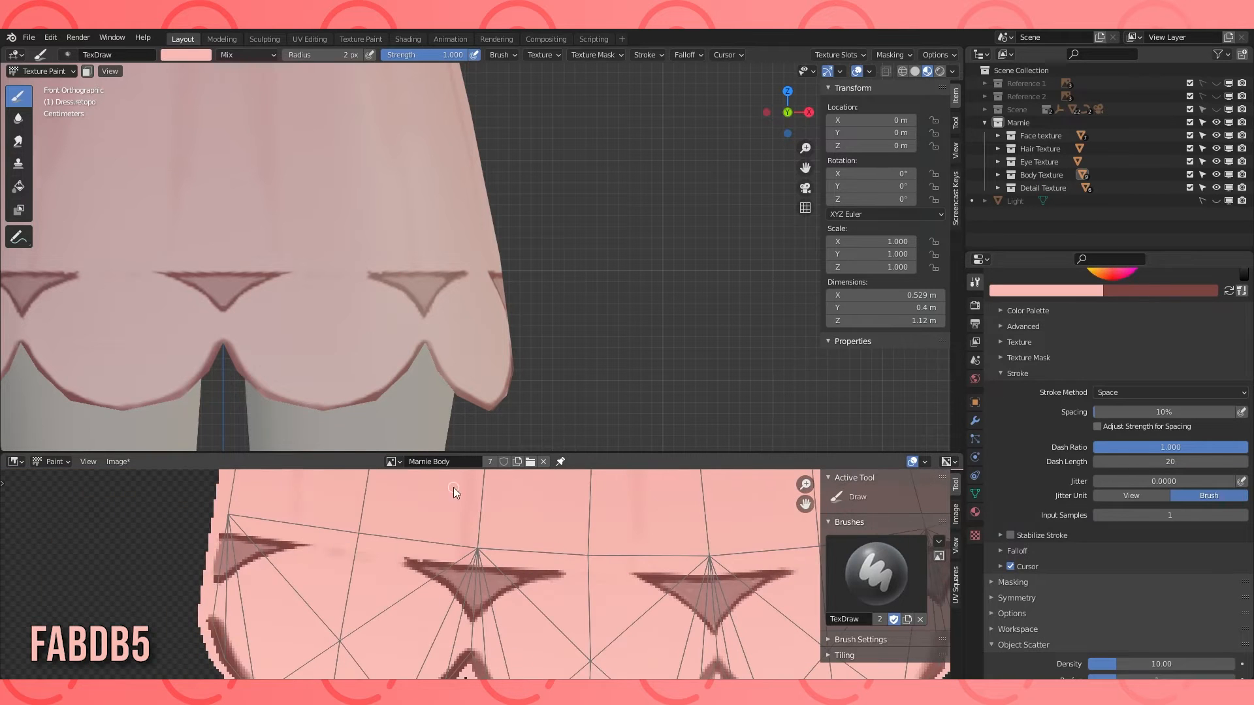
# Cover the remaining stray marks between the hem triangles in colour FABDB5 with a 4 px brush.
pyautogui.scroll(-4, 437, 583)
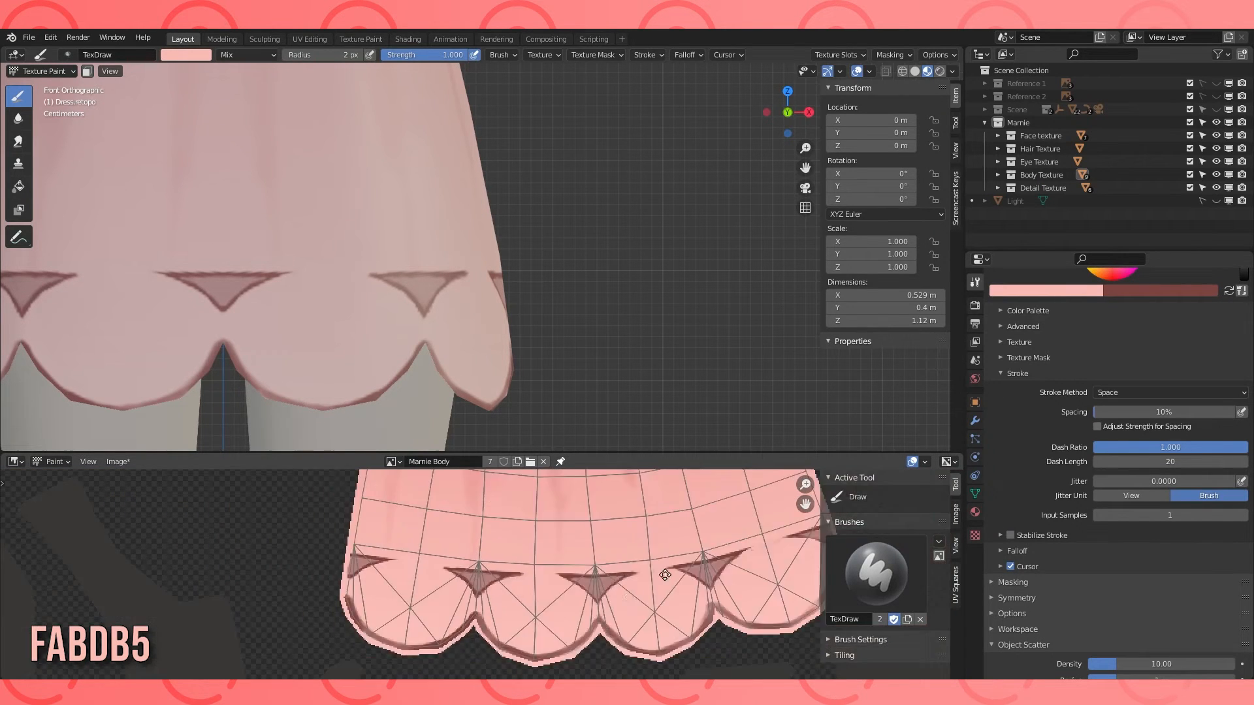
pyautogui.moveTo(732, 558); pyautogui.dragTo(582, 516, button='middle')
pyautogui.scroll(5, 582, 515)
pyautogui.press('f')
pyautogui.click(582, 516)
pyautogui.scroll(-8, 476, 280)
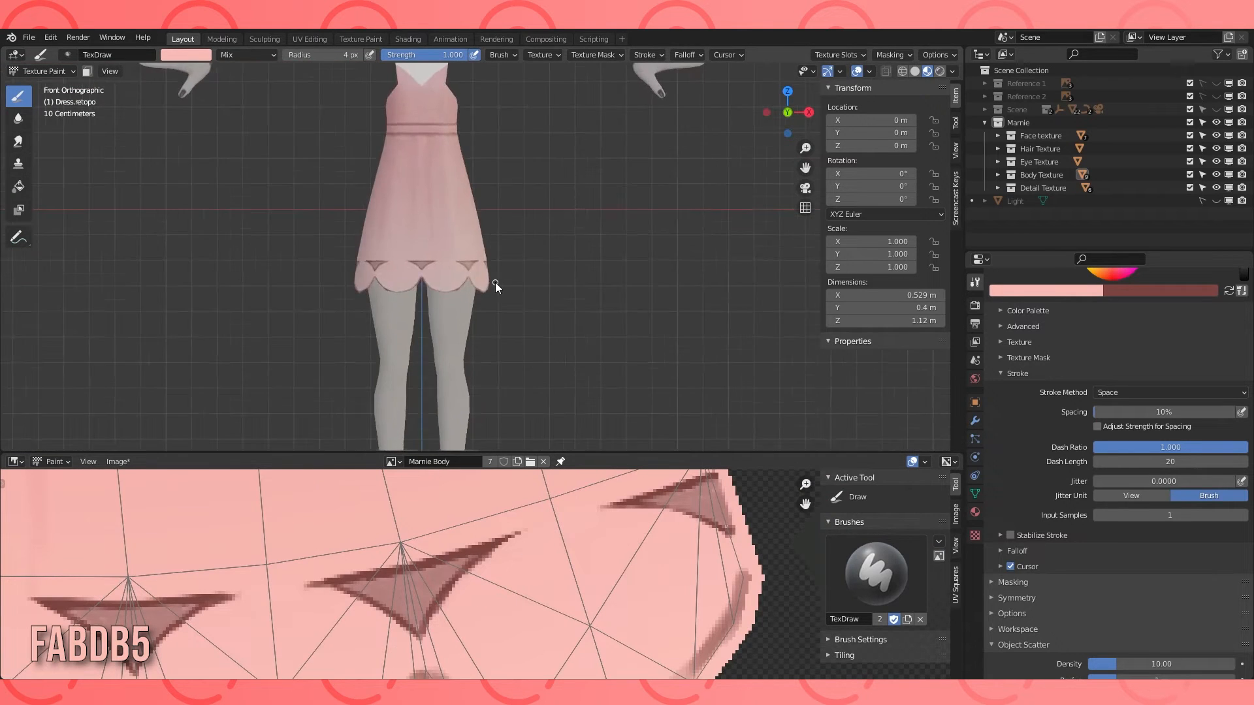
pyautogui.scroll(-3, 460, 591)
pyautogui.scroll(3, 460, 591)
# Sample colour AA6462 from the dress texture and darken the bodice's neckline edge with a 4 px brush.
pyautogui.press('x')
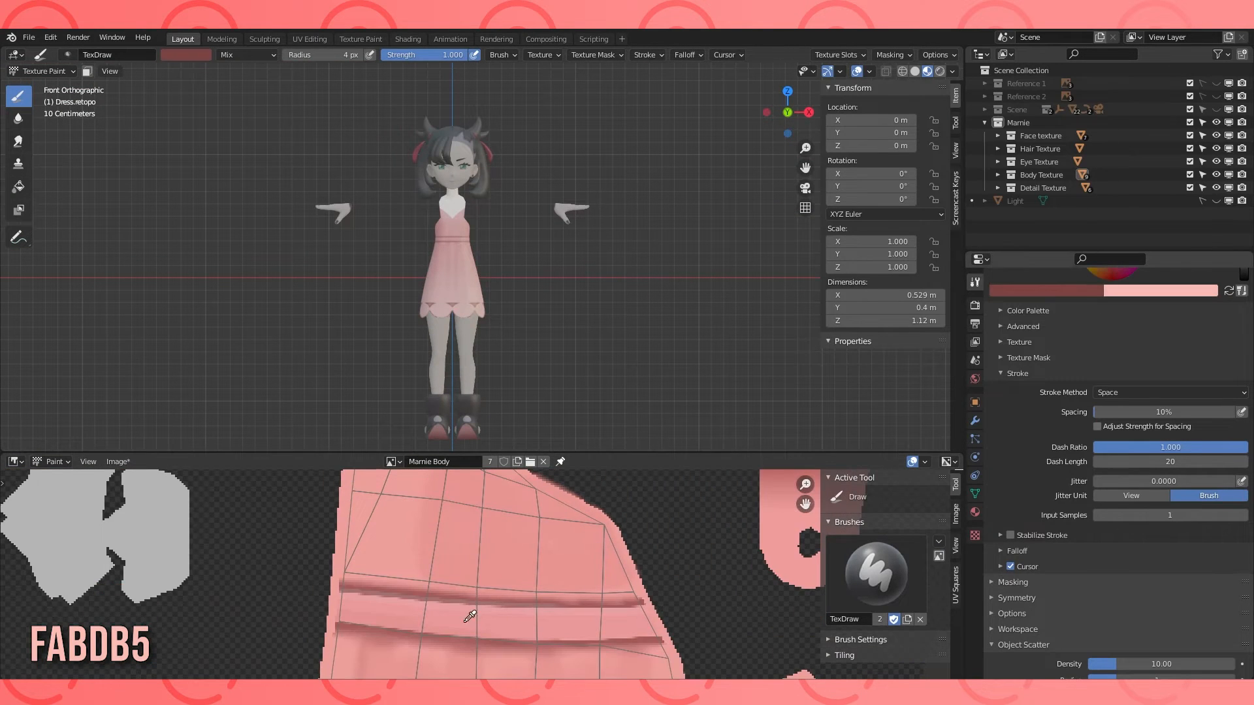
pyautogui.scroll(2, 424, 596)
pyautogui.moveTo(417, 599)
pyautogui.mouseDown()
pyautogui.moveTo(559, 510)
pyautogui.moveTo(578, 482)
pyautogui.mouseUp()
pyautogui.scroll(8, 503, 270)
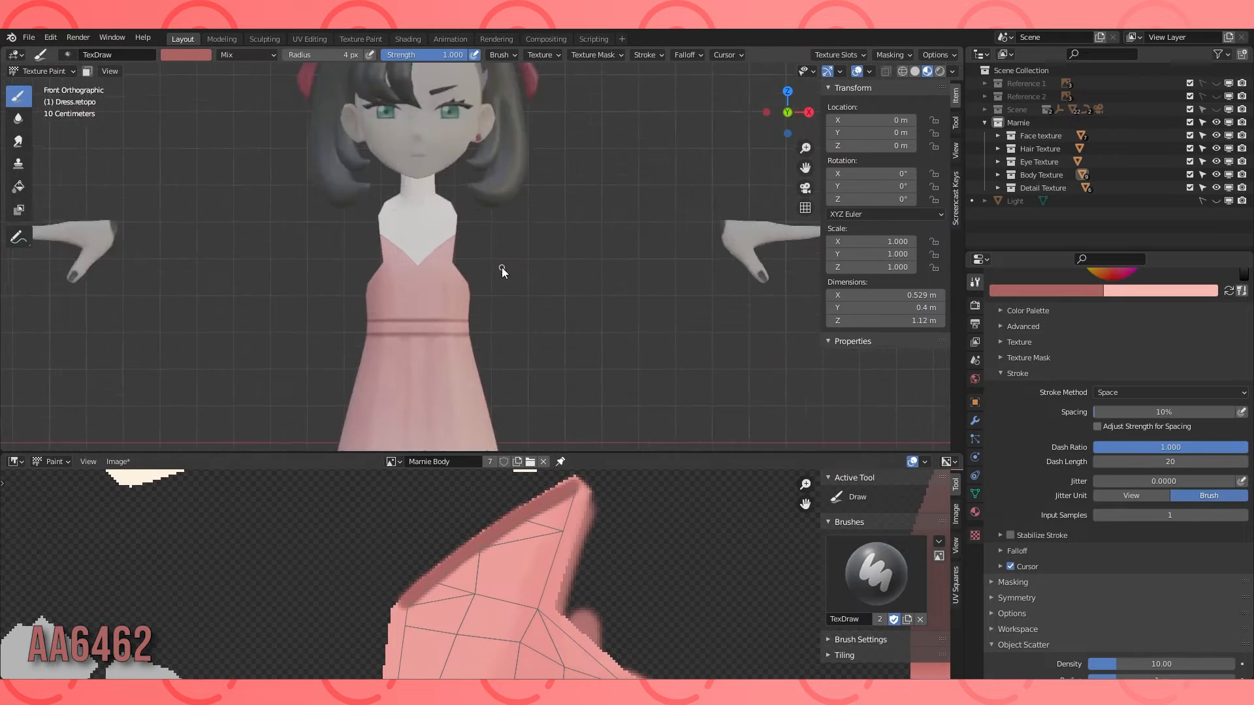
# Select a face of the chest skin in Edit Mode to check its UV island, and return to Texture Paint mode.
pyautogui.scroll(-3, 480, 257)
pyautogui.press('Tab')
pyautogui.scroll(-10, 396, 565)
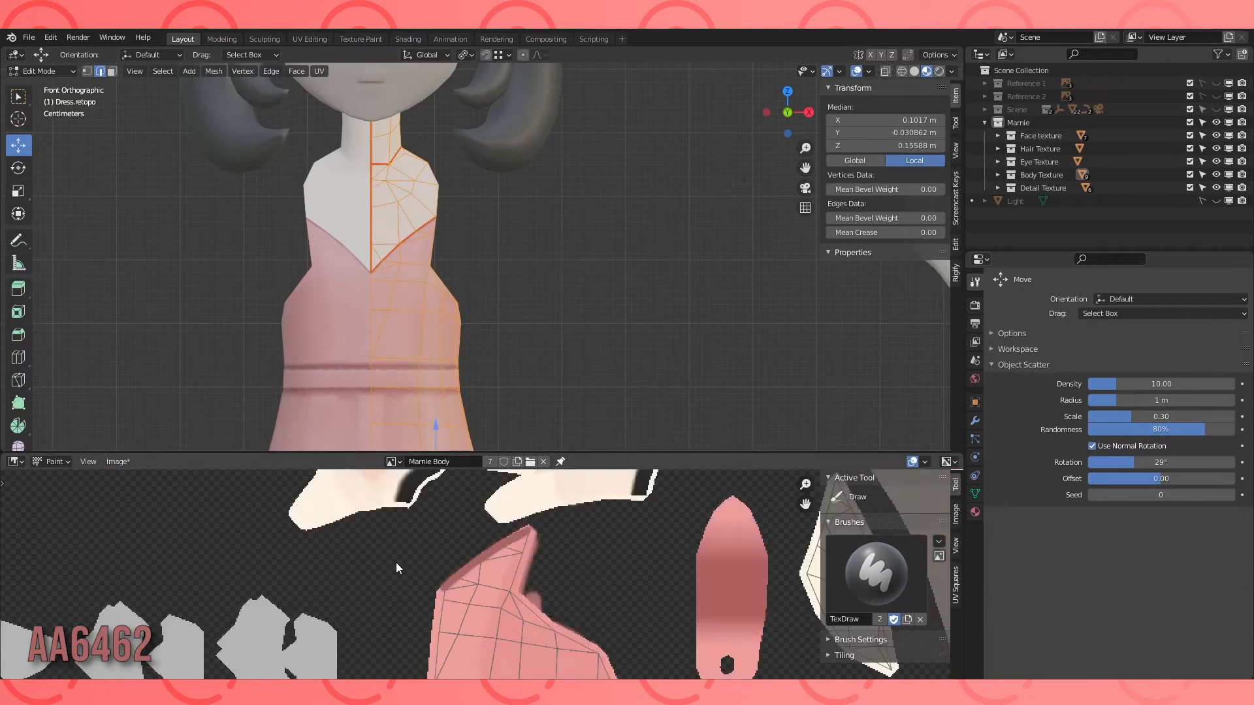
pyautogui.click(399, 223)
pyautogui.press('3')
pyautogui.click(388, 224)
pyautogui.scroll(4, 450, 532)
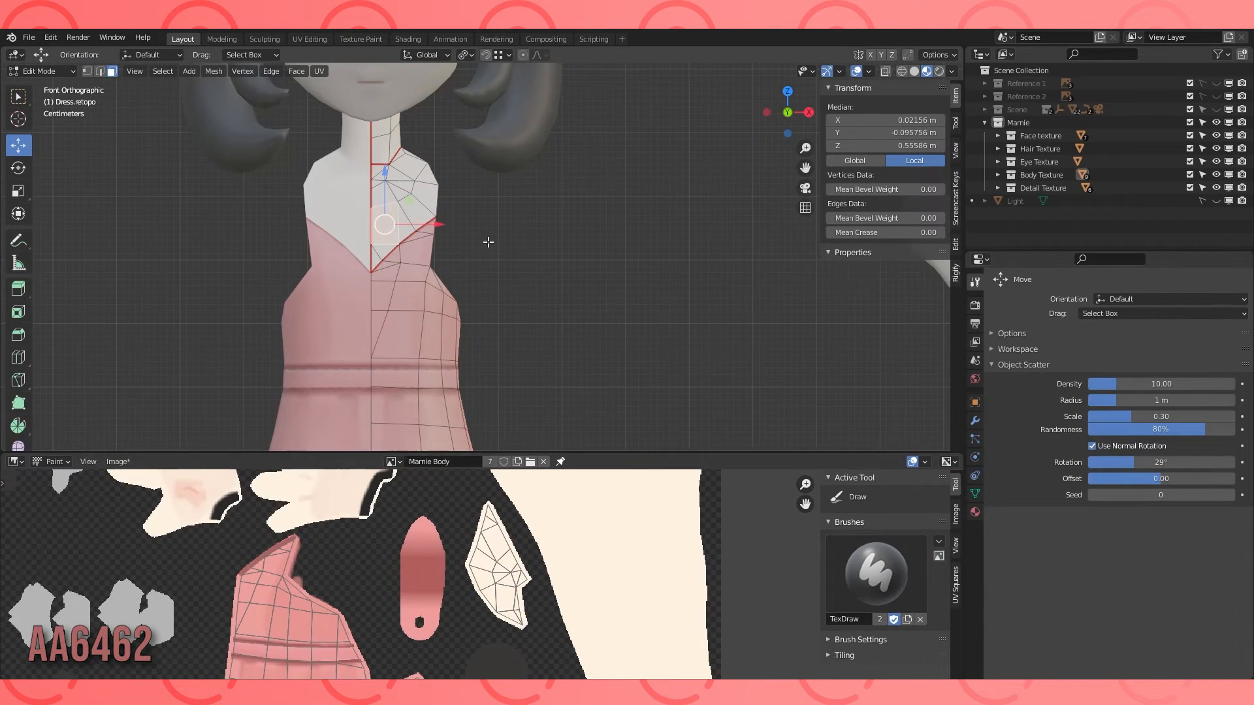
pyautogui.scroll(3, 487, 241)
pyautogui.click(39, 70)
pyautogui.click(39, 157)
# Paint a shadow along the neckline edge of the chest skin's UV island in colour CA937E with a 4 px brush.
pyautogui.click(1047, 613)
pyautogui.write('CA937E')
pyautogui.scroll(1, 490, 568)
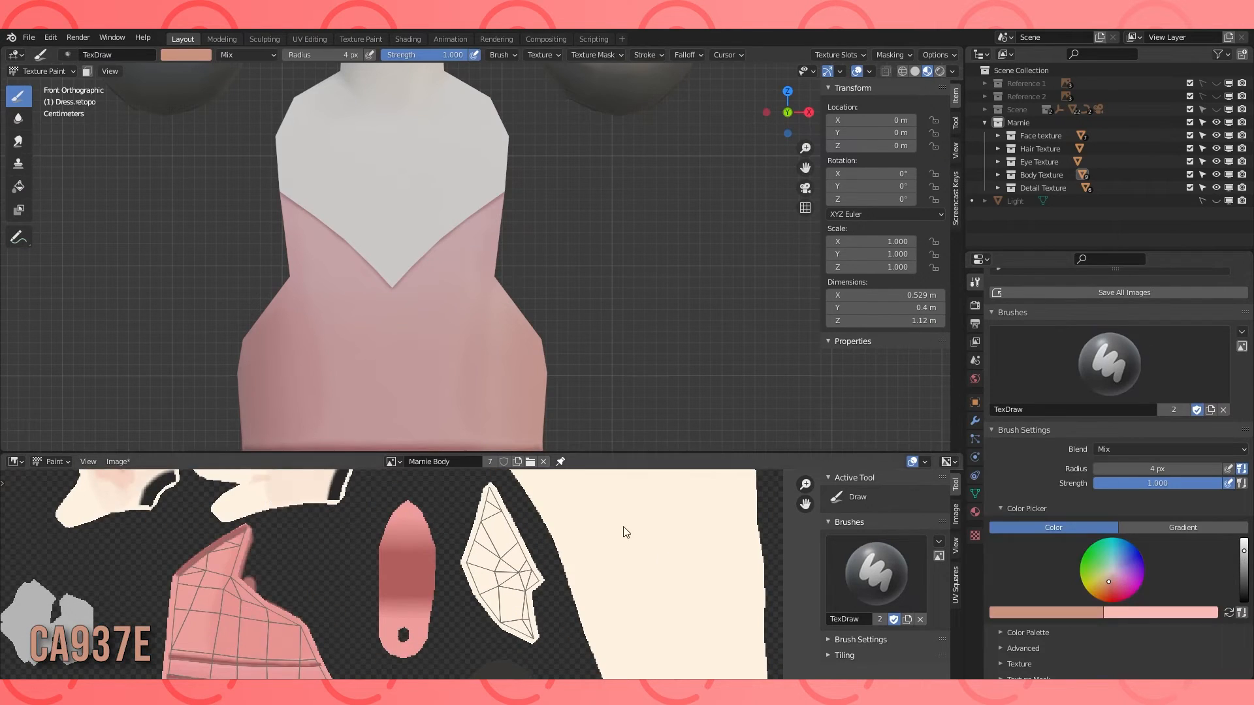
pyautogui.scroll(-2, 482, 257)
pyautogui.press('Tab')
pyautogui.press('Tab')
pyautogui.moveTo(487, 508); pyautogui.dragTo(484, 541, button='middle')
pyautogui.moveTo(485, 540)
pyautogui.mouseDown()
pyautogui.moveTo(515, 553)
pyautogui.moveTo(485, 532)
pyautogui.moveTo(465, 569)
pyautogui.mouseUp()
# Soften the neckline shadow on the chest skin with a 5–8 px brush.
pyautogui.click(18, 119)
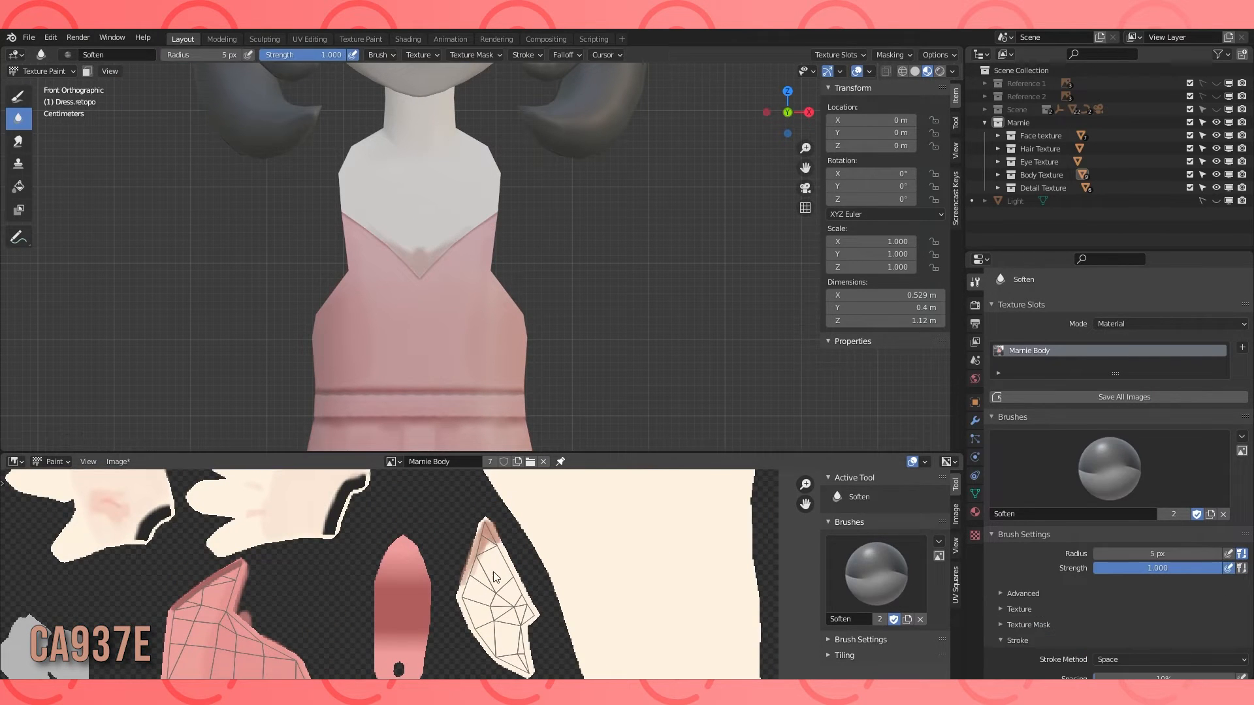
pyautogui.click(18, 141)
pyautogui.click(19, 118)
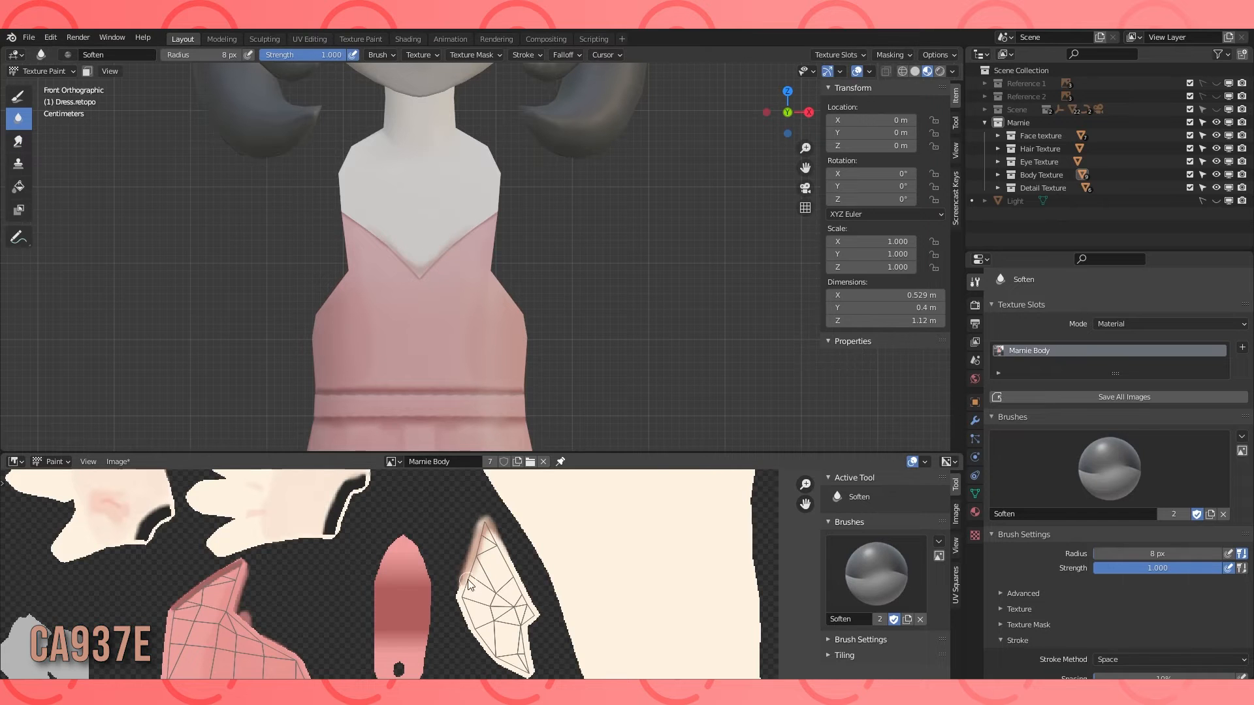
# Strengthen the neckline shadow at the tip of the chest skin's UV island in colour CA937E with an 8 px Draw brush.
pyautogui.scroll(3, 484, 567)
pyautogui.click(18, 96)
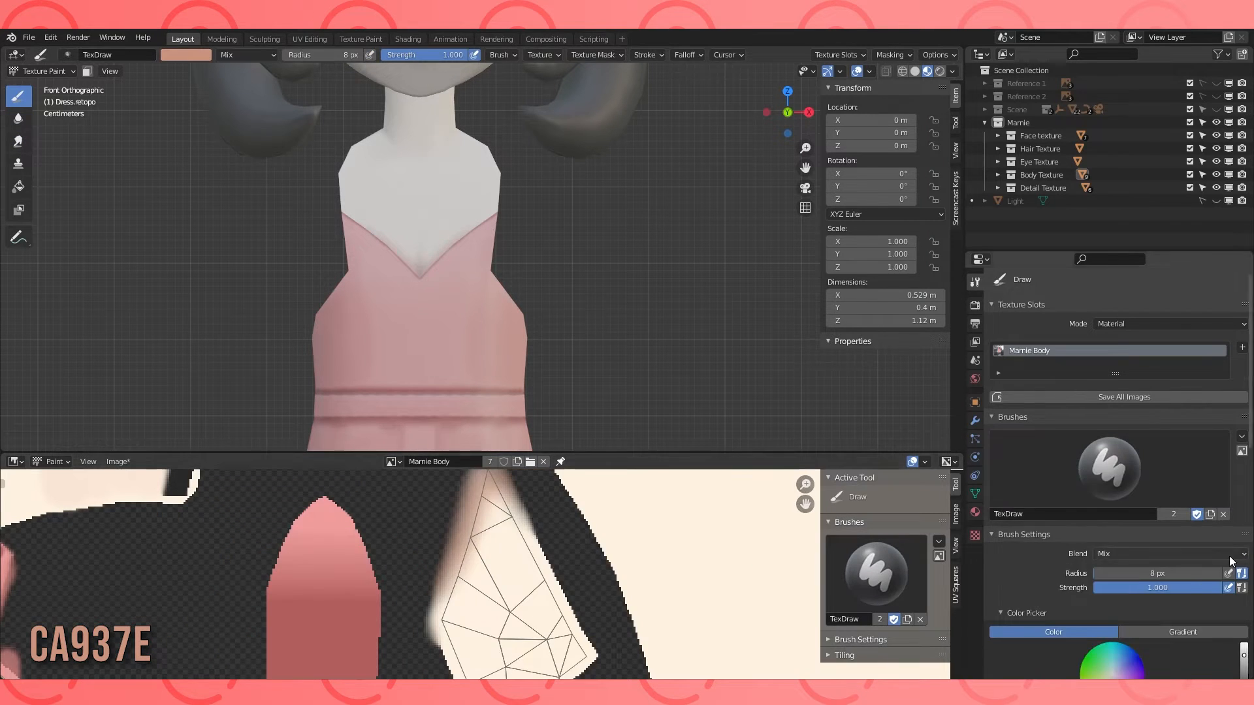
pyautogui.scroll(-6, 1086, 562)
pyautogui.moveTo(446, 530); pyautogui.dragTo(416, 574, button='middle')
pyautogui.press('s')
pyautogui.moveTo(414, 642)
pyautogui.mouseDown()
pyautogui.moveTo(456, 513)
pyautogui.moveTo(497, 562)
pyautogui.moveTo(514, 610)
pyautogui.mouseUp()
pyautogui.click(1052, 560)
pyautogui.write('CA937E')
pyautogui.scroll(1, 483, 575)
pyautogui.moveTo(421, 584)
pyautogui.mouseDown()
pyautogui.moveTo(456, 503)
pyautogui.moveTo(489, 552)
pyautogui.moveTo(471, 507)
pyautogui.moveTo(459, 504)
pyautogui.moveTo(424, 588)
pyautogui.mouseUp()
# Lighten the shadow's surroundings in colour FEF2E0, and blend the neckline shadow with 8 px Smear and Soften brushes.
pyautogui.hotkey('ctrl', 'v')
pyautogui.press('5')
pyautogui.moveTo(463, 316); pyautogui.dragTo(437, 326, button='middle')
pyautogui.scroll(-2, 438, 325)
pyautogui.moveTo(465, 582); pyautogui.dragTo(483, 561, button='middle')
pyautogui.press('4')
pyautogui.moveTo(452, 523); pyautogui.dragTo(428, 609)
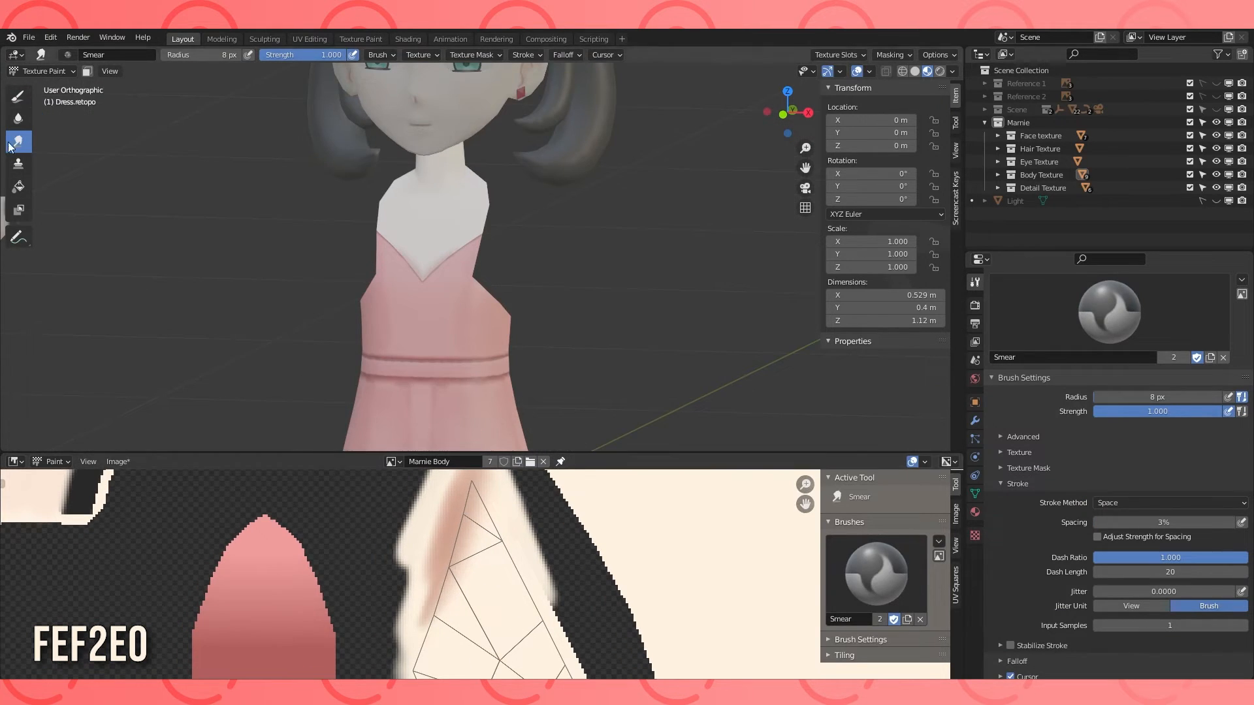
pyautogui.press('5')
pyautogui.scroll(-1, 483, 327)
pyautogui.moveTo(484, 327); pyautogui.dragTo(483, 330, button='middle')
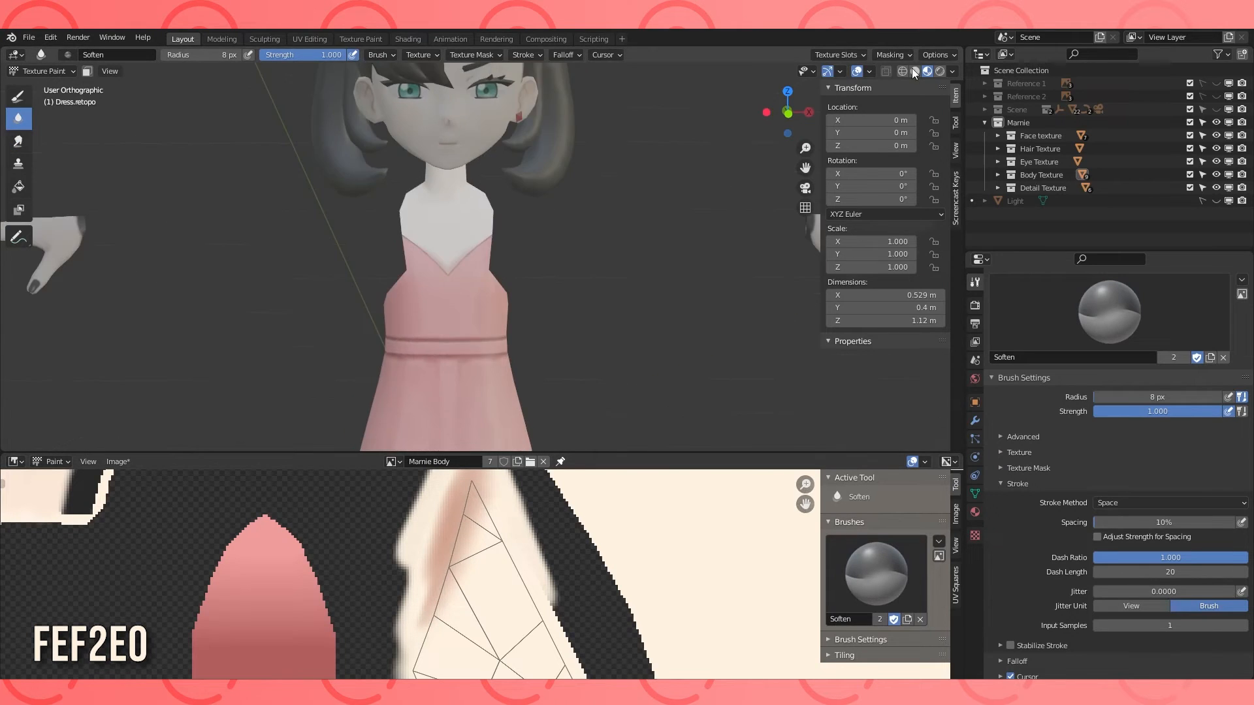
# Set up a solid-shaded front view with draw colour F9E3D3, and enlarge the image editor.
pyautogui.click(915, 71)
pyautogui.scroll(2, 522, 313)
pyautogui.scroll(-2, 358, 641)
pyautogui.click(24, 104)
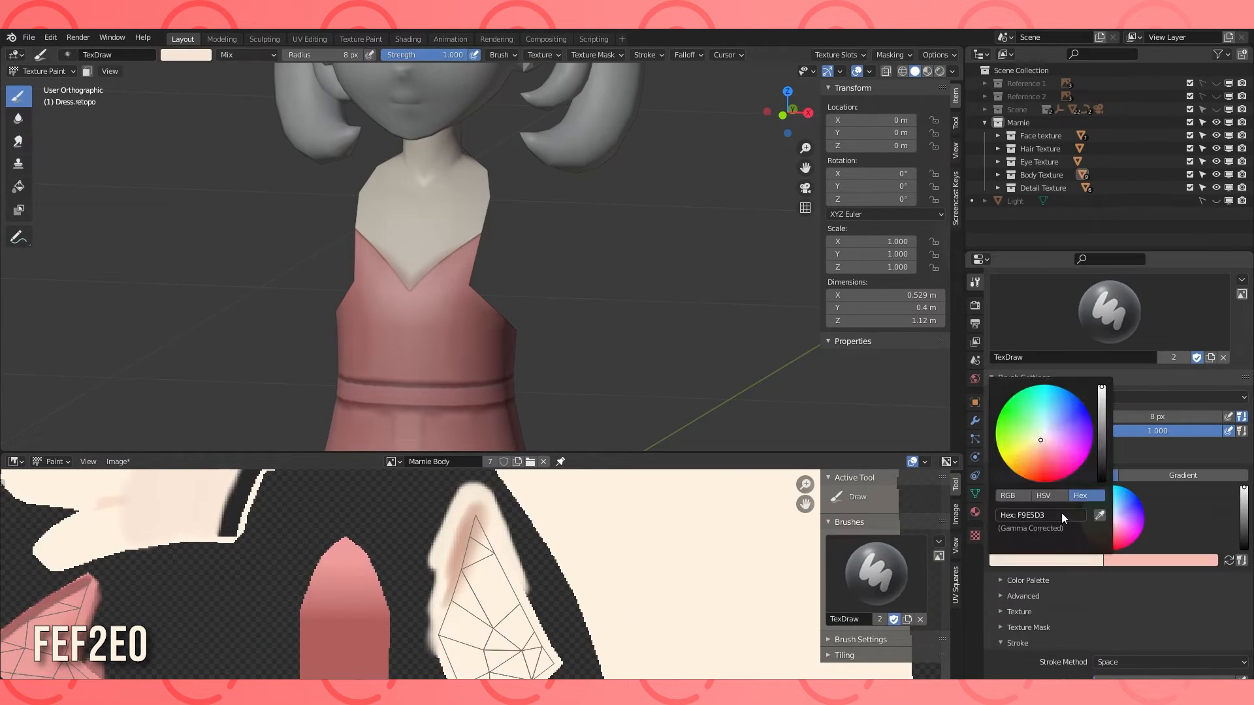
pyautogui.press('KP_1')
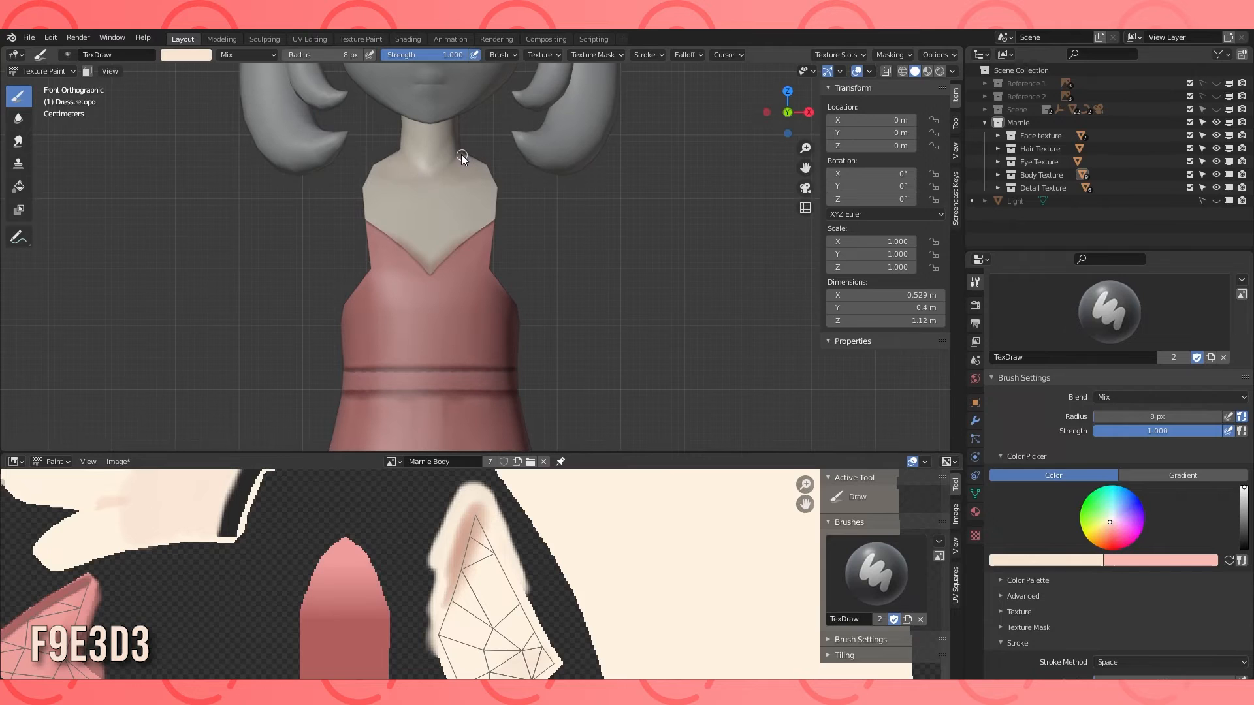
pyautogui.scroll(-5, 484, 562)
pyautogui.moveTo(629, 451); pyautogui.dragTo(630, 354)
pyautogui.scroll(4, 457, 496)
# Paint light shading on the neck and collarbone UV islands in colour F9E3D3 with an 8 px brush.
pyautogui.scroll(2, 418, 457)
pyautogui.moveTo(425, 444); pyautogui.dragTo(411, 575, button='middle')
pyautogui.moveTo(356, 406); pyautogui.dragTo(363, 531)
pyautogui.moveTo(378, 500)
pyautogui.mouseDown()
pyautogui.moveTo(415, 416)
pyautogui.moveTo(428, 532)
pyautogui.mouseUp()
pyautogui.moveTo(427, 532); pyautogui.dragTo(412, 418)
pyautogui.moveTo(522, 587); pyautogui.dragTo(483, 375, button='middle')
pyautogui.scroll(1, 549, 568)
pyautogui.moveTo(549, 568); pyautogui.dragTo(532, 510, button='middle')
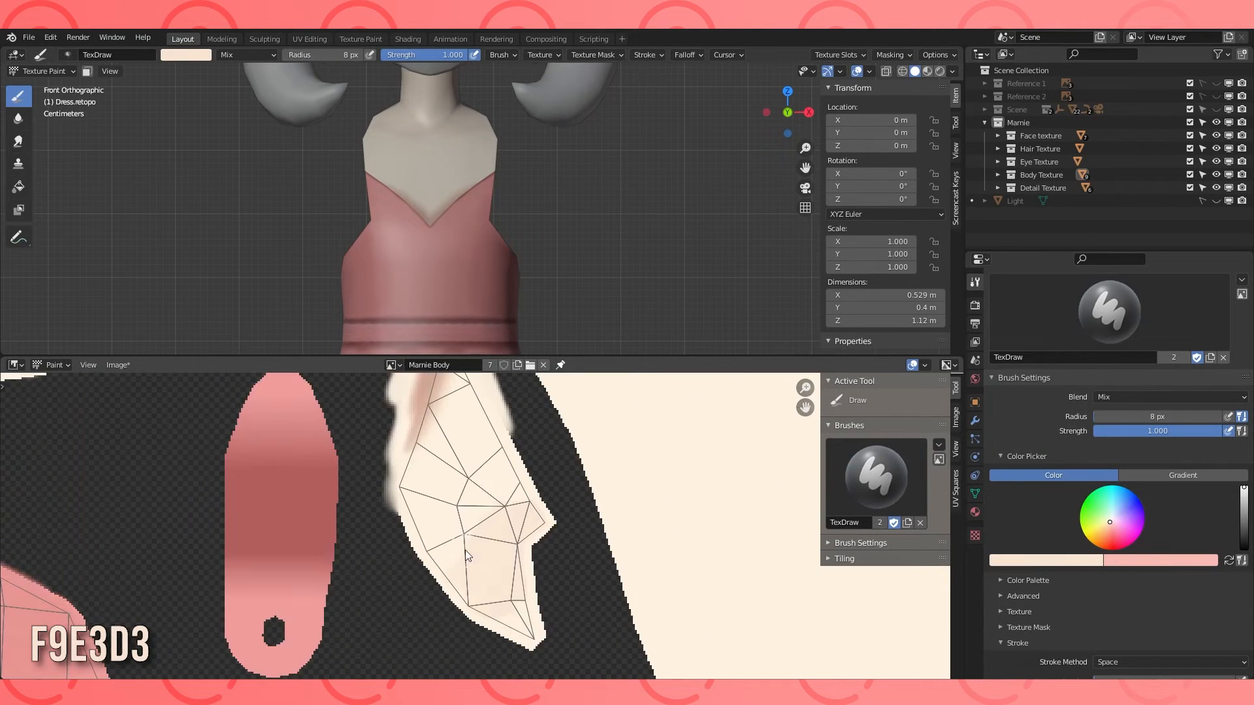
# Set the draw colour to F1D5C2 and deepen the neck and collarbone shading with a 6–8 px brush.
pyautogui.click(1047, 561)
pyautogui.click(1051, 515)
pyautogui.write('F1D5C2')
pyautogui.press('Return')
pyautogui.scroll(1, 480, 210)
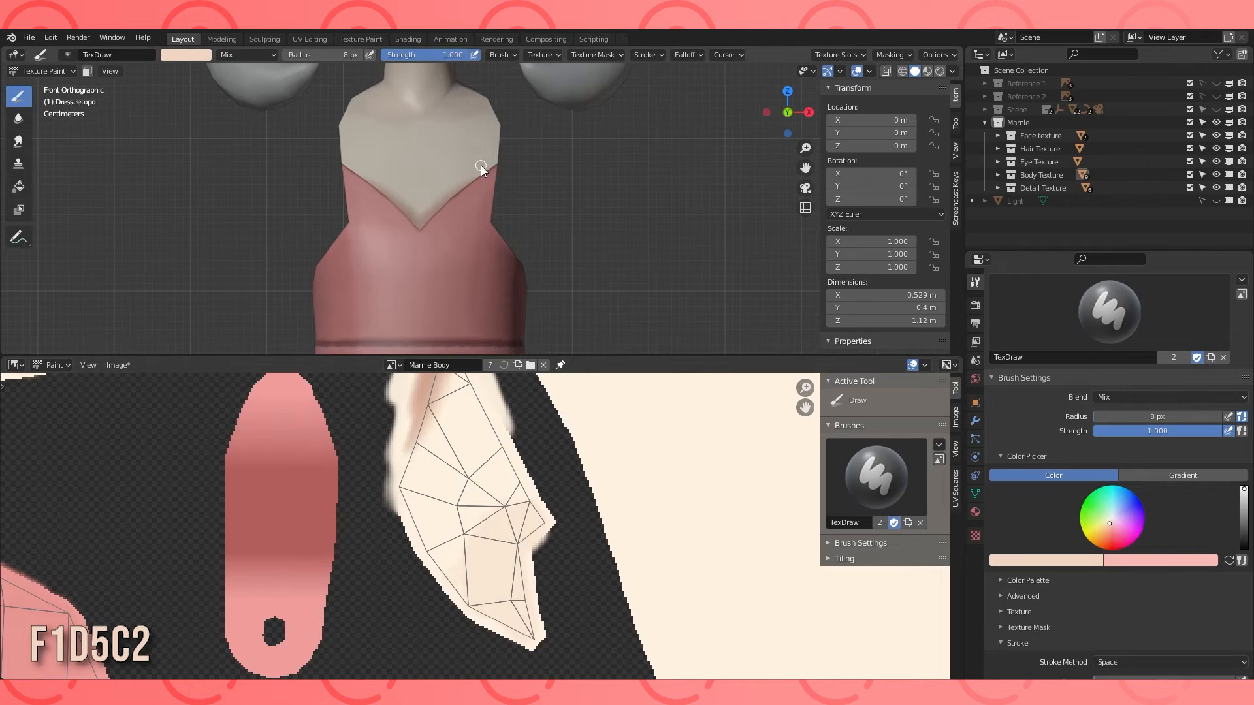
pyautogui.keyDown('shift'); pyautogui.moveTo(466, 115); pyautogui.dragTo(459, 229, button='middle'); pyautogui.keyUp('shift')
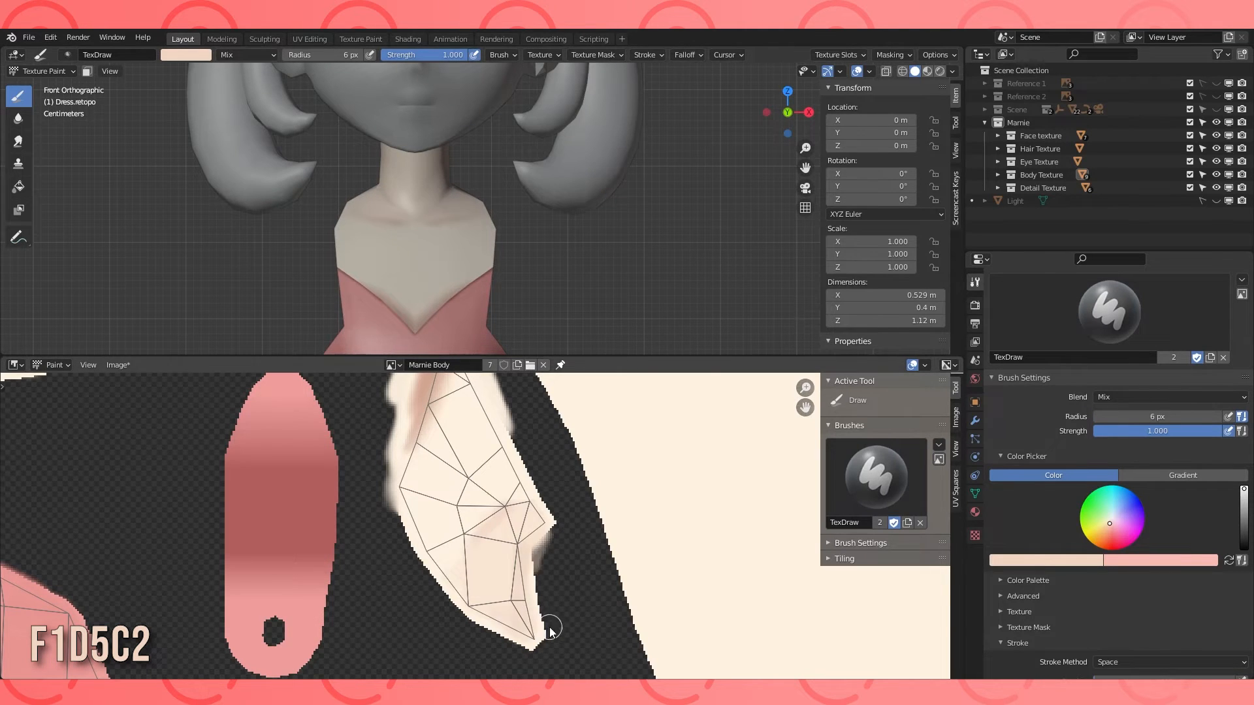
pyautogui.scroll(-4, 550, 631)
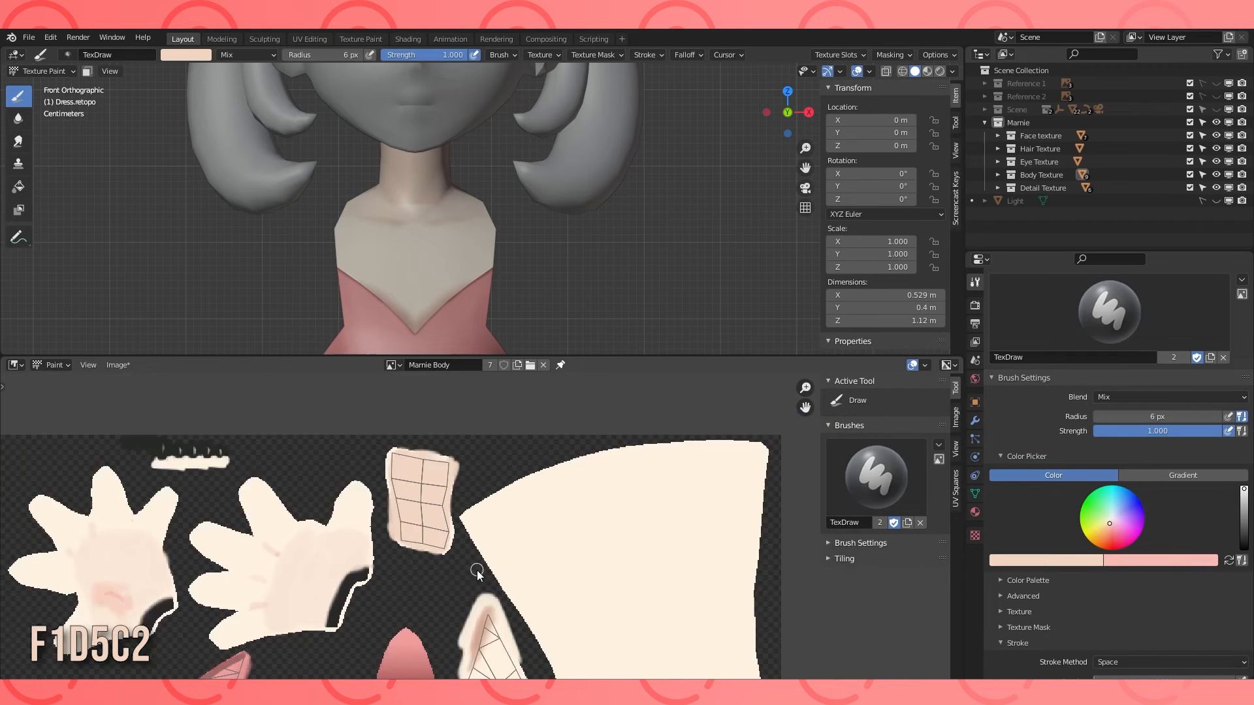
pyautogui.scroll(2, 477, 570)
# Soften the neck and collarbone shading with a 6 px brush.
pyautogui.click(18, 119)
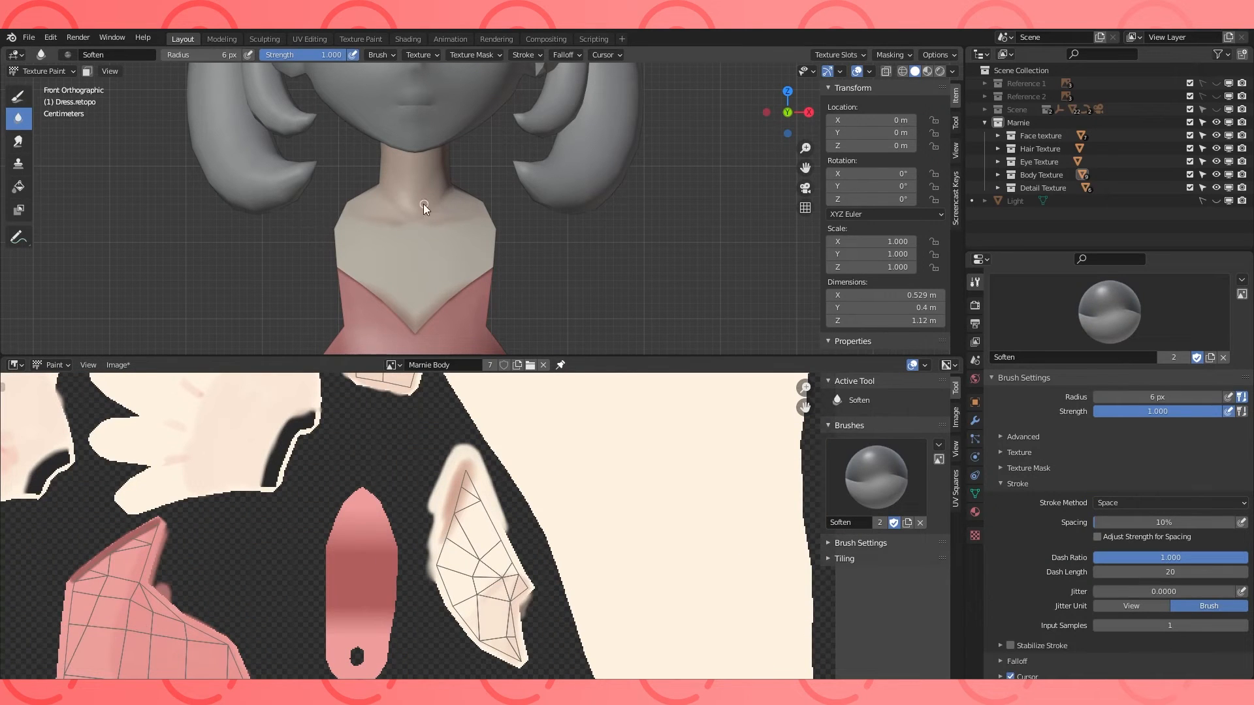
pyautogui.moveTo(535, 155); pyautogui.dragTo(511, 188, button='middle')
pyautogui.scroll(-1, 511, 188)
pyautogui.scroll(2, 508, 189)
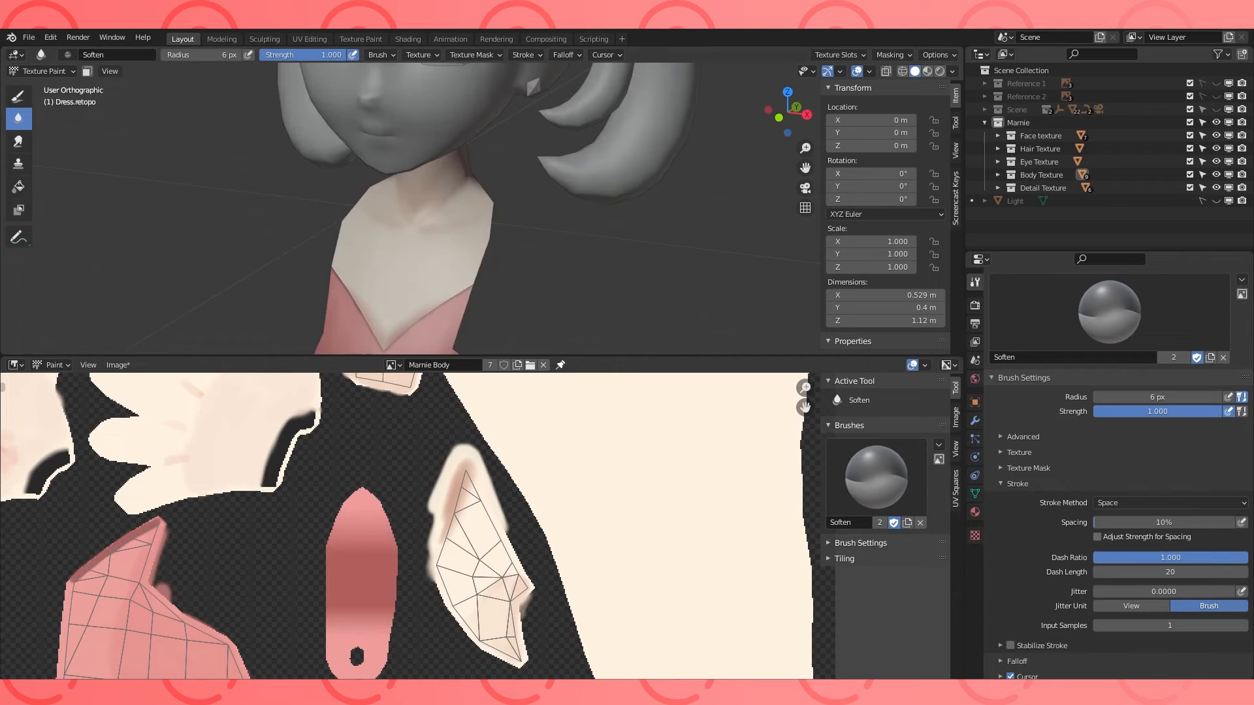
pyautogui.scroll(3, 418, 202)
# Touch up the shading around the neck base in colour F1D5C2 with an 8 px brush, and save the Marnie Body image.
pyautogui.click(18, 97)
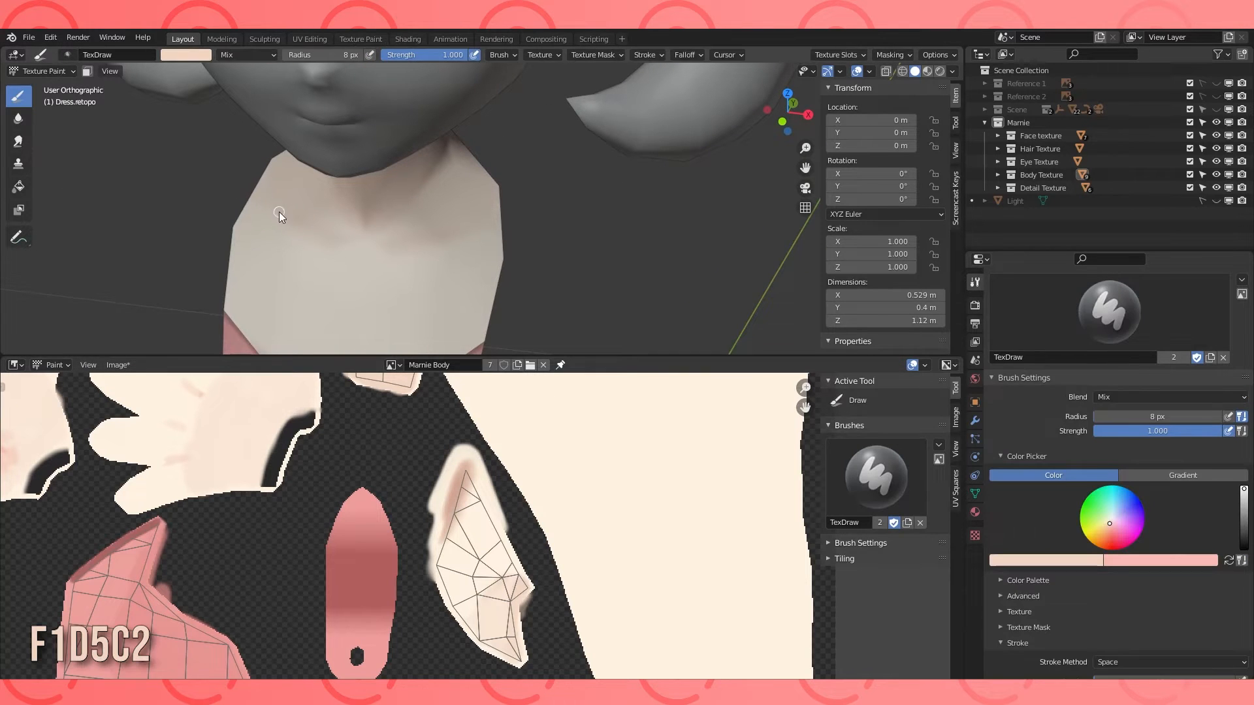
pyautogui.scroll(-4, 496, 240)
pyautogui.moveTo(515, 253); pyautogui.dragTo(480, 234, button='middle')
pyautogui.scroll(3, 448, 221)
pyautogui.scroll(-5, 448, 221)
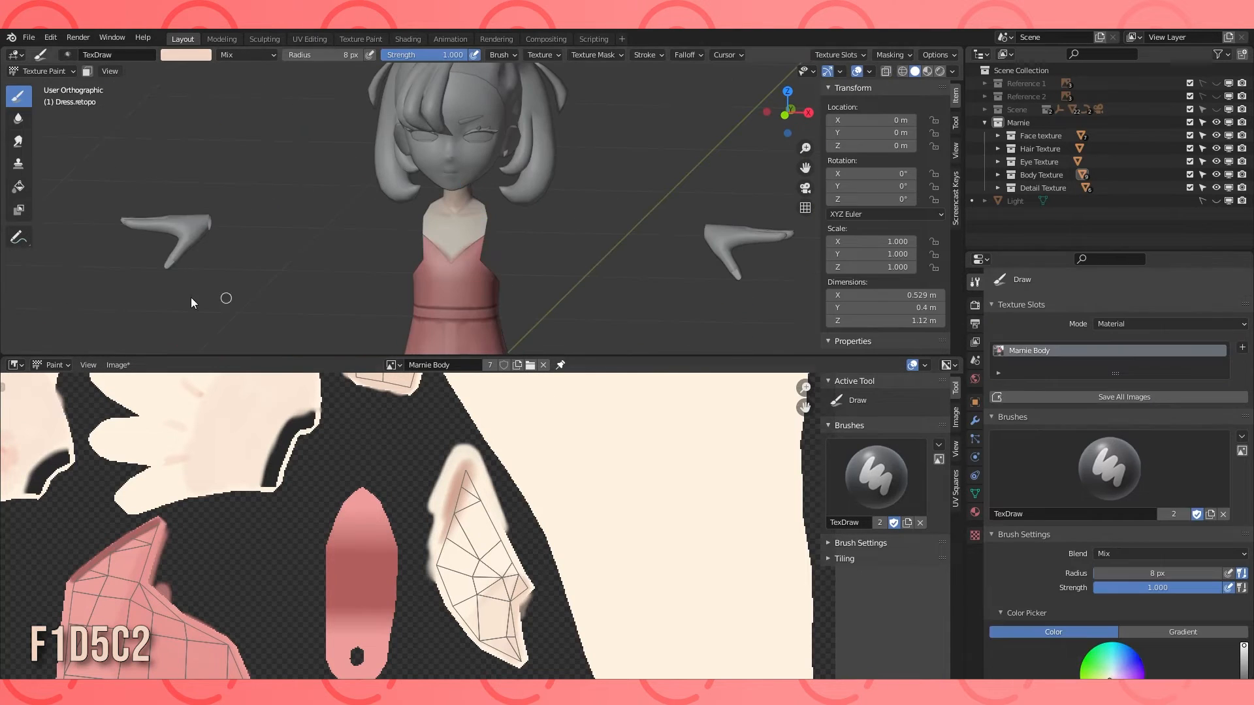
pyautogui.click(118, 364)
pyautogui.click(124, 477)
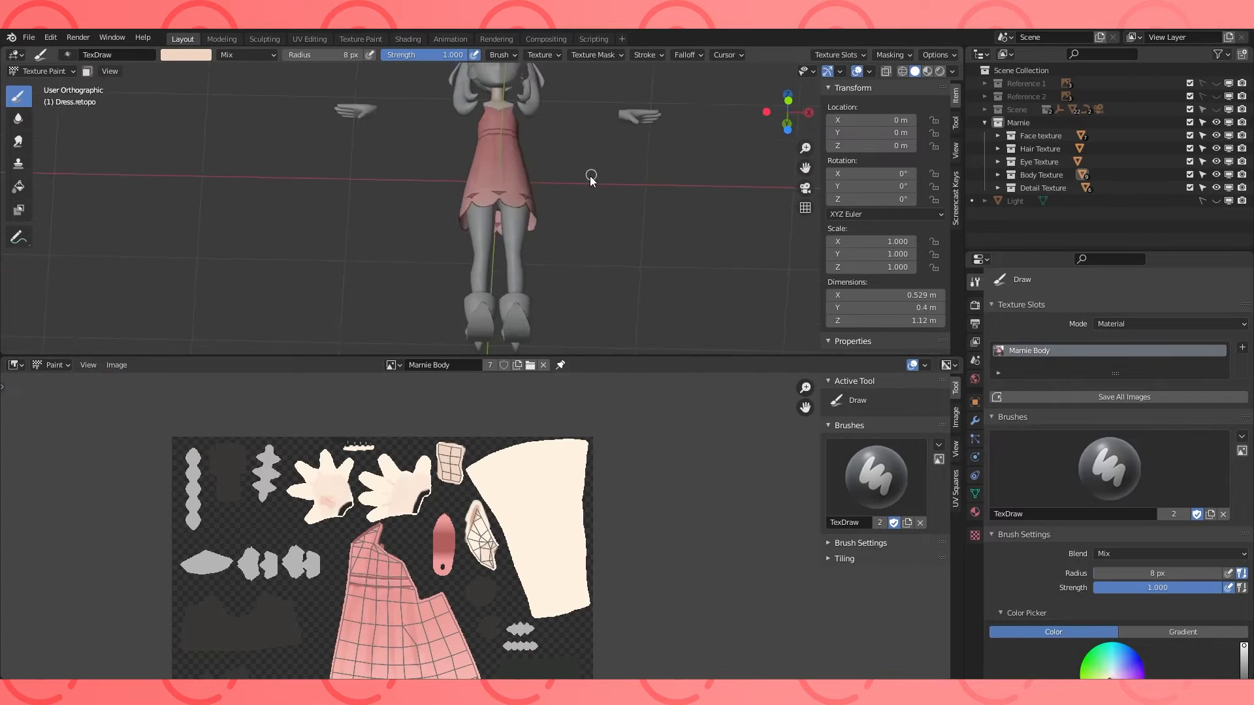
# Select the leg mesh and put it in Texture Paint mode with material preview shading.
pyautogui.click(49, 71)
pyautogui.click(50, 85)
pyautogui.click(517, 251)
pyautogui.press('Tab')
pyautogui.click(49, 71)
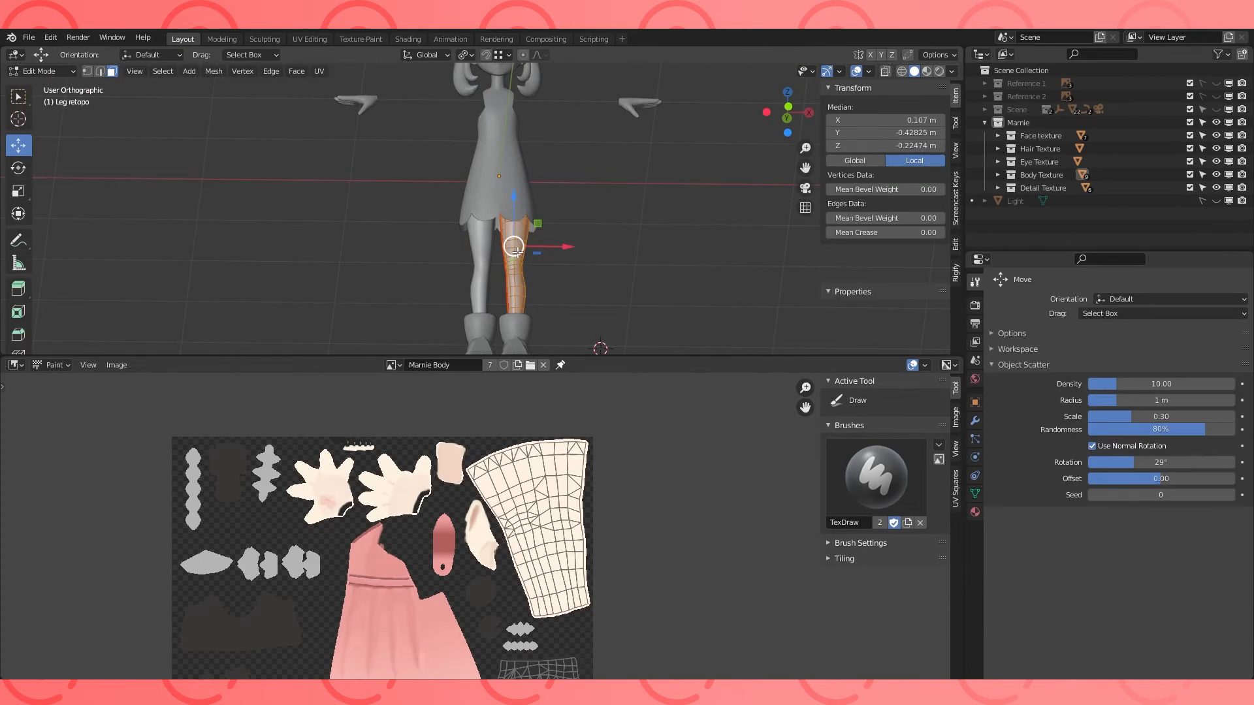
pyautogui.click(51, 156)
pyautogui.click(928, 71)
# Set the draw colour to FCE8D8 and shade around the edges of the leg's UV island with an 8 px brush.
pyautogui.scroll(-3, 1104, 484)
pyautogui.scroll(-1, 1067, 571)
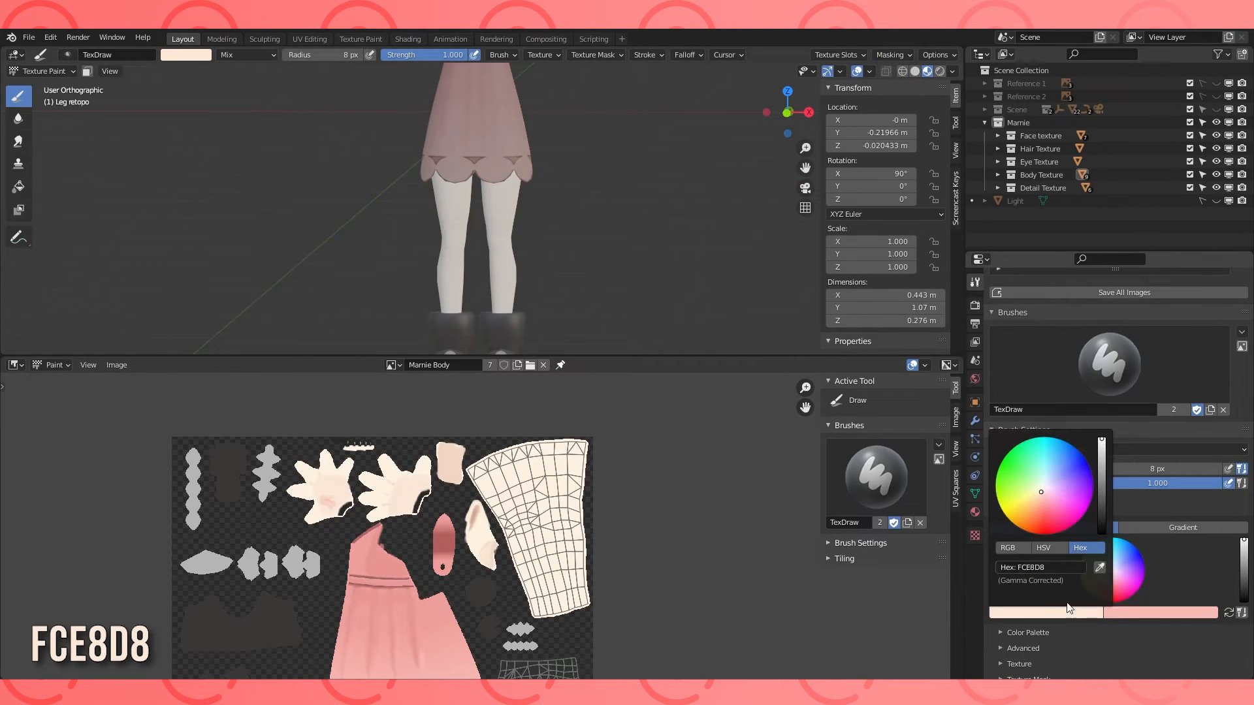
pyautogui.scroll(2, 610, 436)
pyautogui.moveTo(440, 485); pyautogui.dragTo(489, 605)
pyautogui.moveTo(447, 413); pyautogui.dragTo(601, 397)
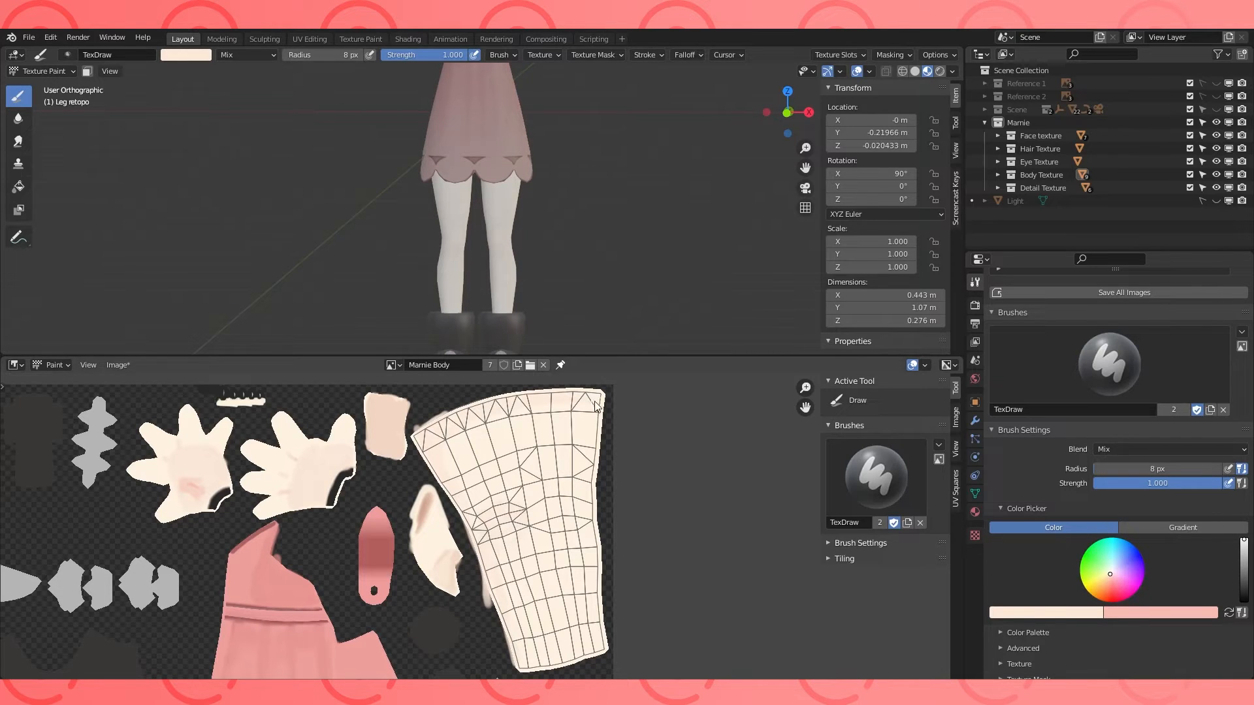
pyautogui.scroll(3, 608, 251)
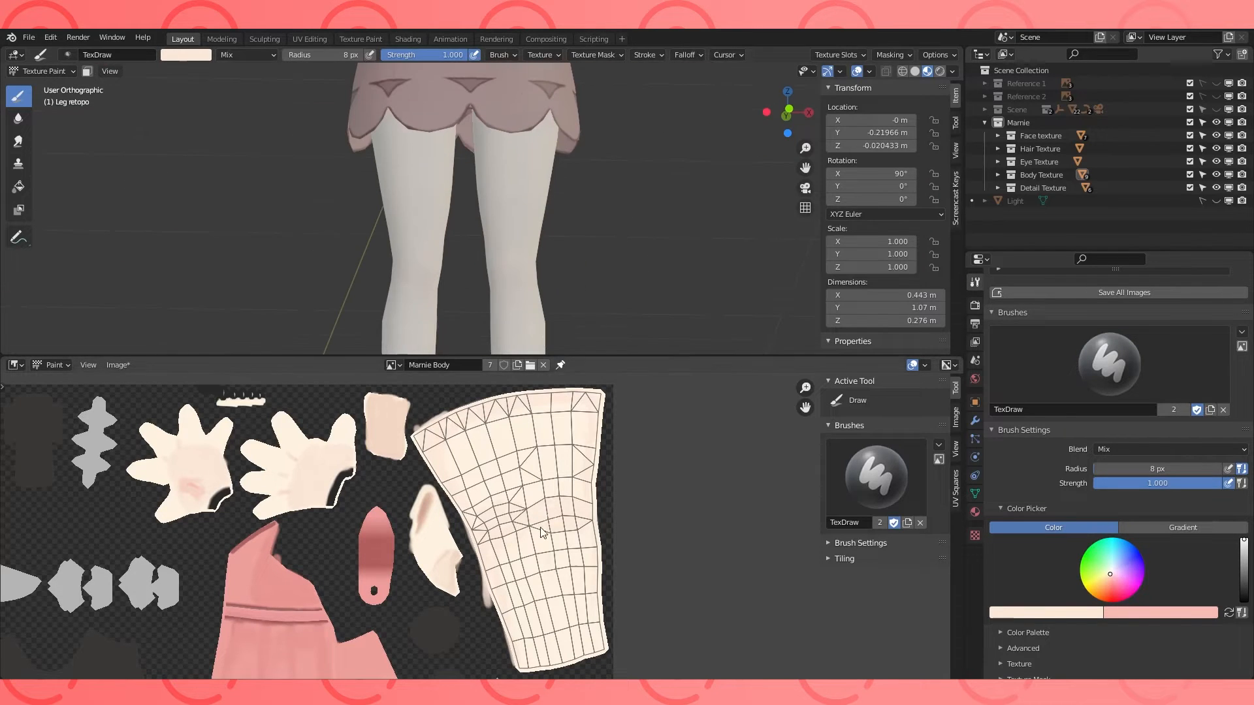
# Paint knee shading on the leg's UV island in colour F9D9C8 with an 8 px brush.
pyautogui.scroll(2, 479, 528)
pyautogui.press('s')
pyautogui.scroll(1, 480, 528)
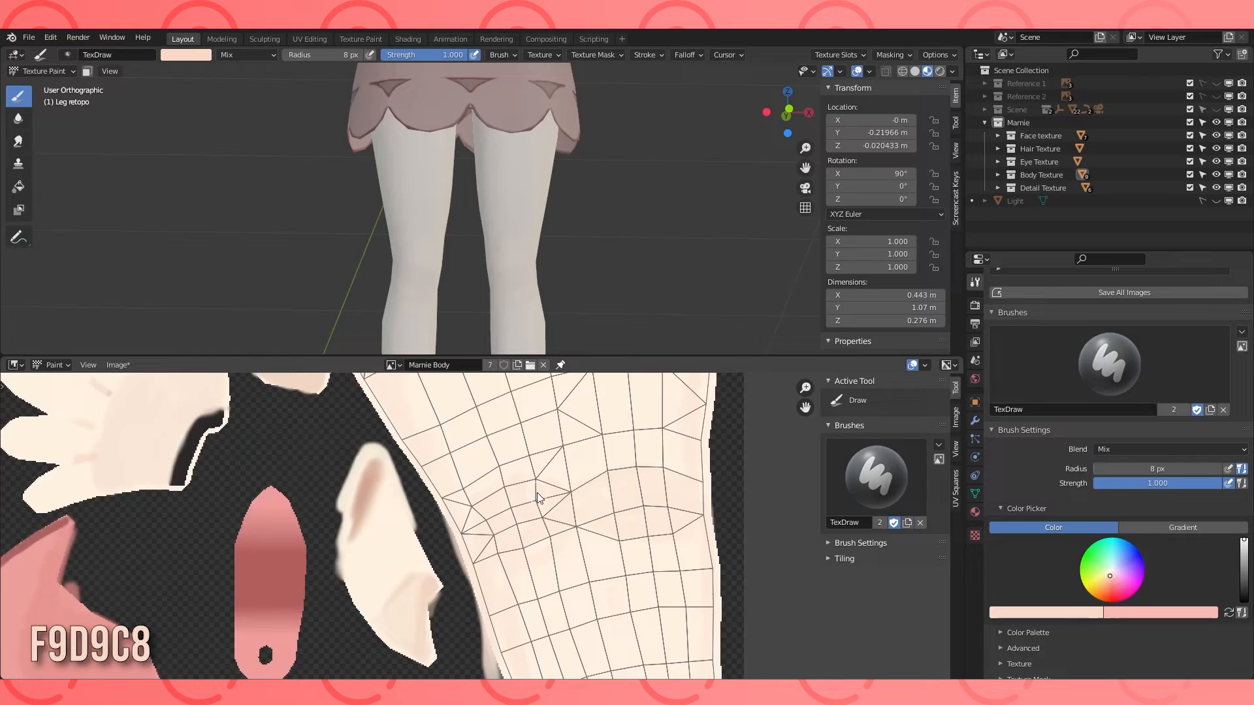
pyautogui.scroll(-2, 480, 528)
pyautogui.press('KP_1')
pyautogui.scroll(1, 663, 272)
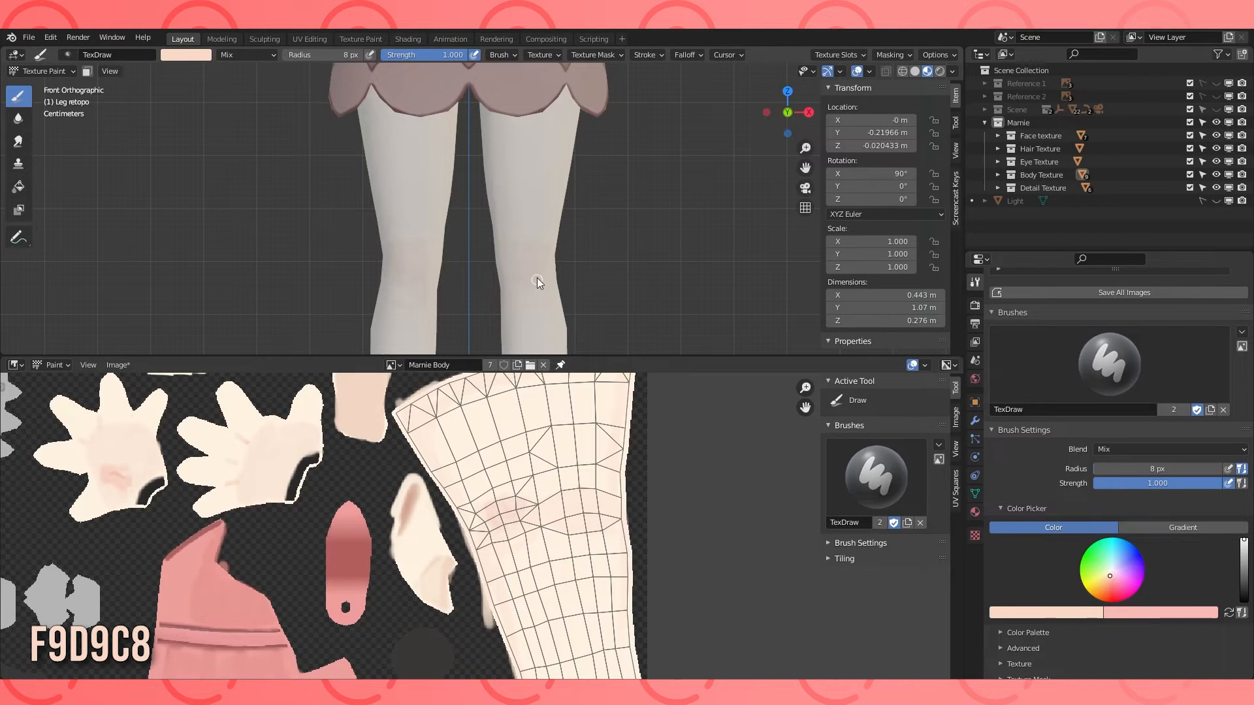
# Soften the knee shading with a 12 px brush.
pyautogui.click(25, 119)
pyautogui.press('f')
pyautogui.click(489, 520)
# Shade the backs of the knees in colour F9D9C8 with an 8 px brush and soften the strokes.
pyautogui.moveTo(487, 251)
pyautogui.mouseDown(button='middle')
pyautogui.moveTo(608, 234)
pyautogui.moveTo(771, 239)
pyautogui.mouseUp(button='middle')
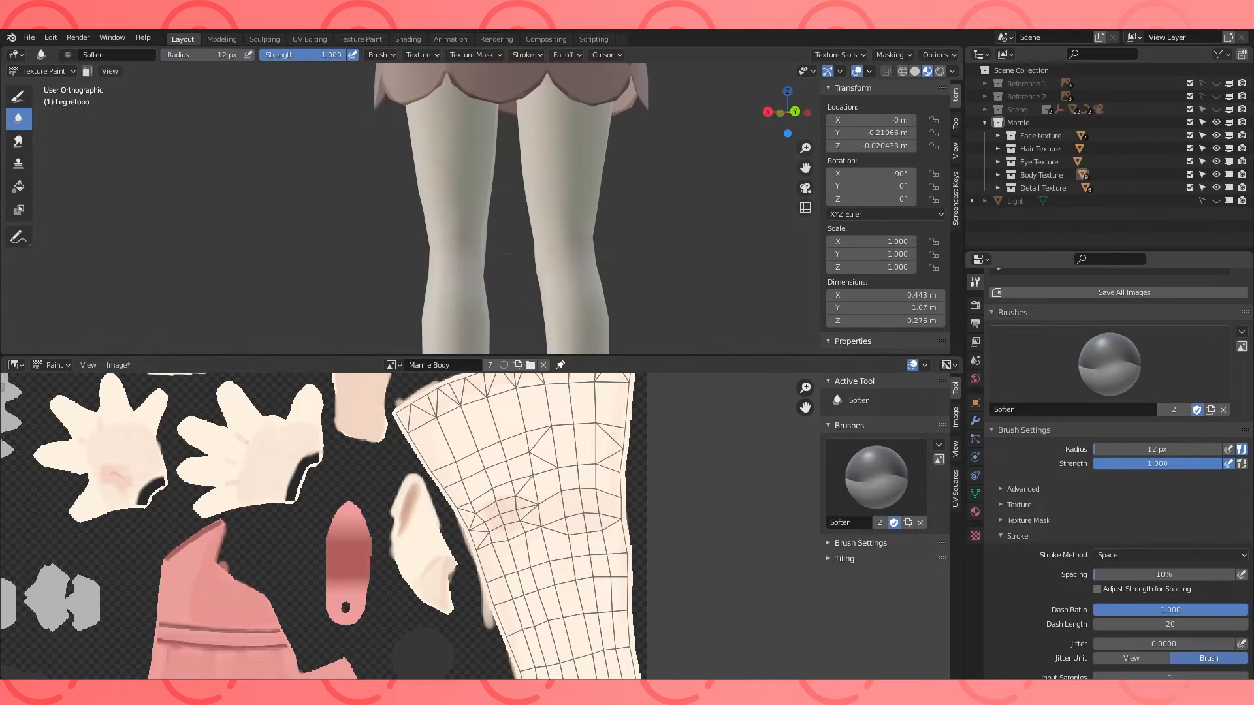
pyautogui.click(19, 97)
pyautogui.press('f')
pyautogui.click(441, 264)
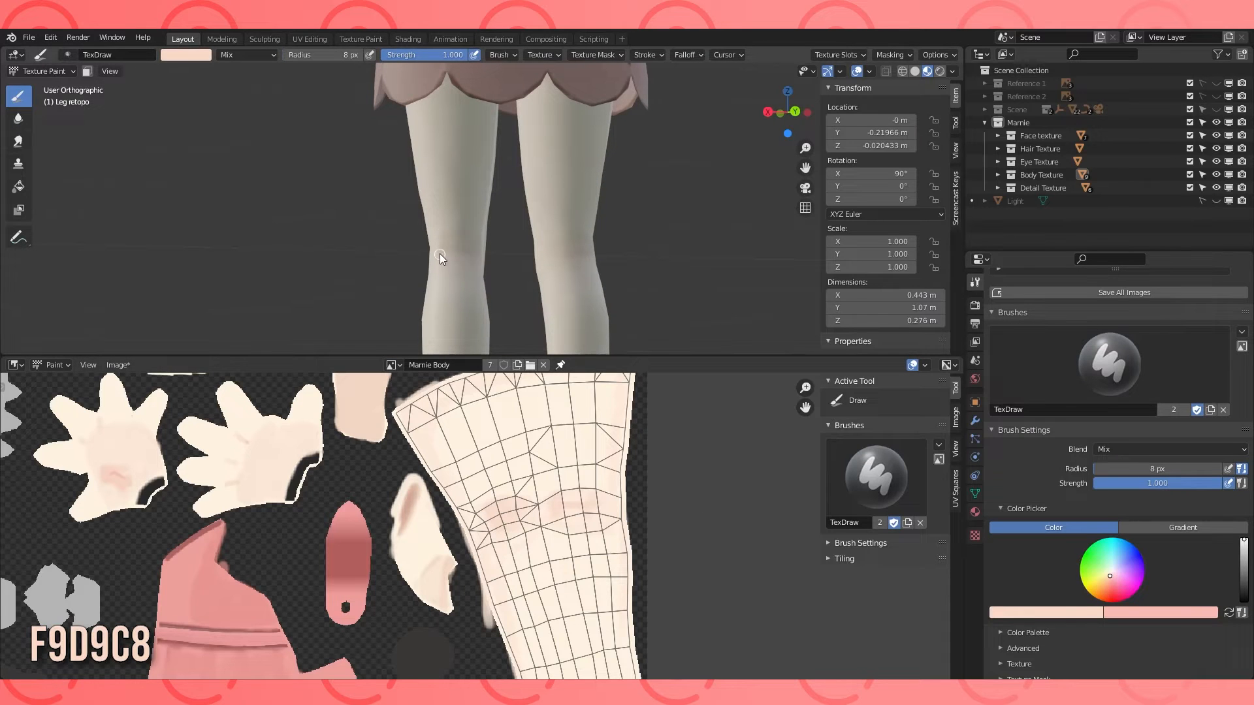
pyautogui.click(18, 119)
# Set the draw colour to F6CABD and add pinker shading to the knees with a 9 px brush.
pyautogui.click(18, 97)
pyautogui.click(1169, 613)
pyautogui.click(1228, 613)
pyautogui.click(1229, 613)
pyautogui.scroll(3, 482, 525)
pyautogui.press('KP_1')
pyautogui.scroll(4, 476, 272)
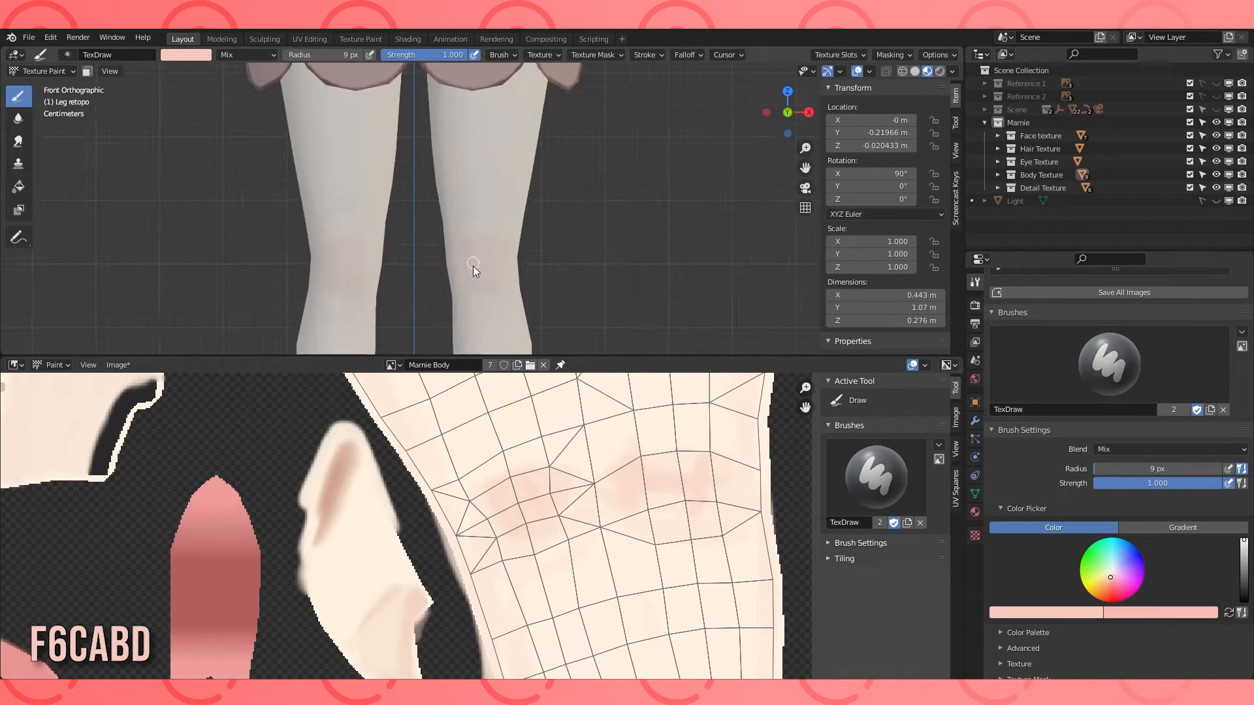
# Add more pink shading to the fronts and backs of the knees in colour F6CABD with a 7 px brush.
pyautogui.moveTo(476, 271); pyautogui.dragTo(553, 276, button='middle')
pyautogui.press('KP_1')
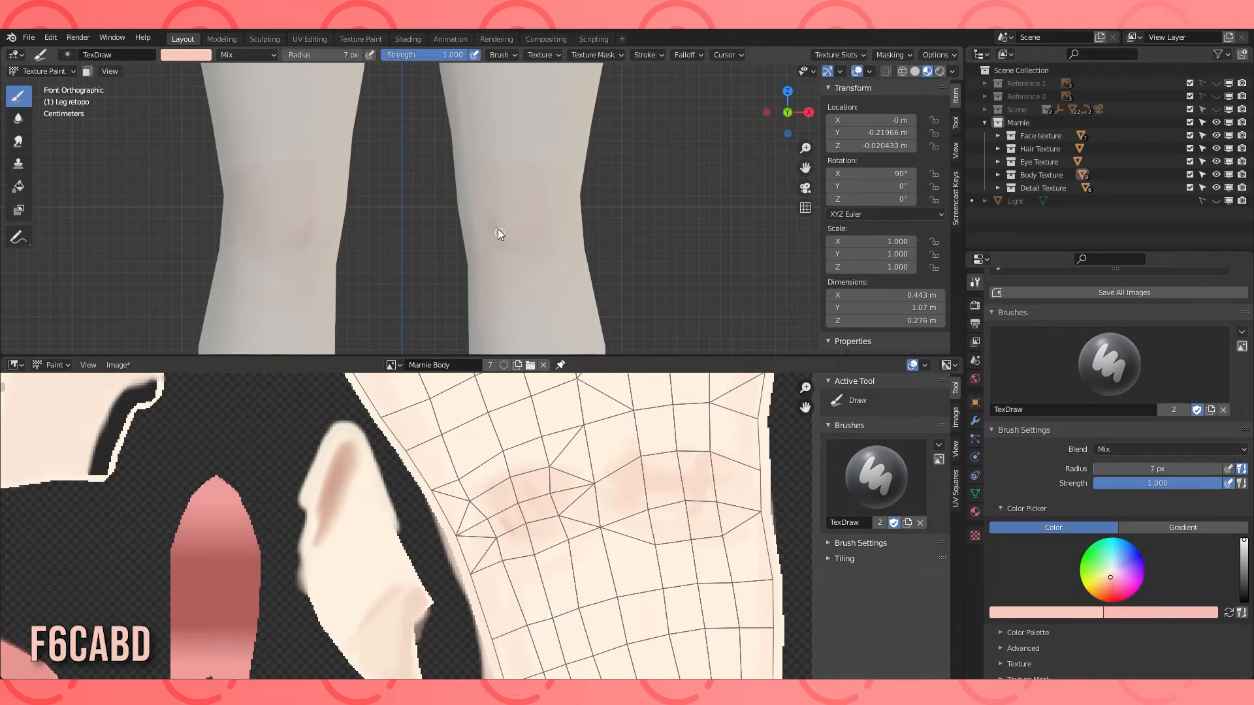
pyautogui.moveTo(556, 238); pyautogui.dragTo(579, 199, button='middle')
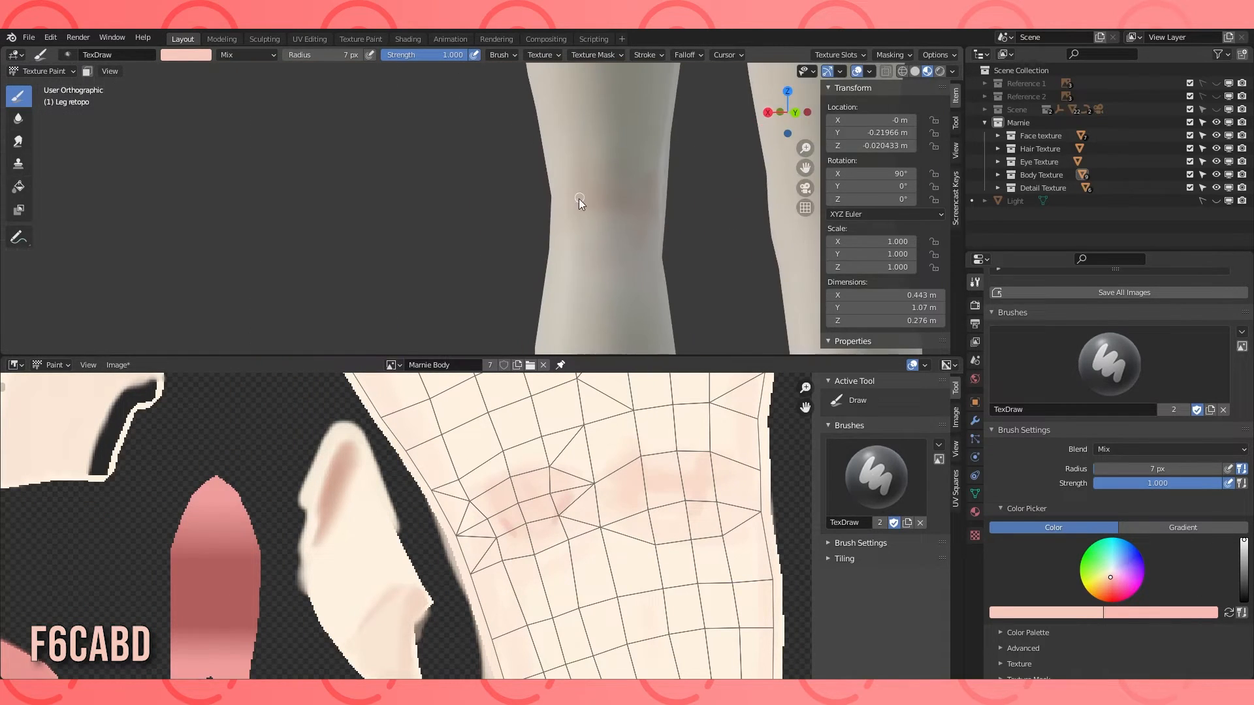
pyautogui.scroll(-6, 623, 201)
pyautogui.scroll(4, 527, 241)
# Soften the pink shading at the backs of the knees with a 7 px Soften brush.
pyautogui.click(19, 119)
pyautogui.scroll(-4, 547, 239)
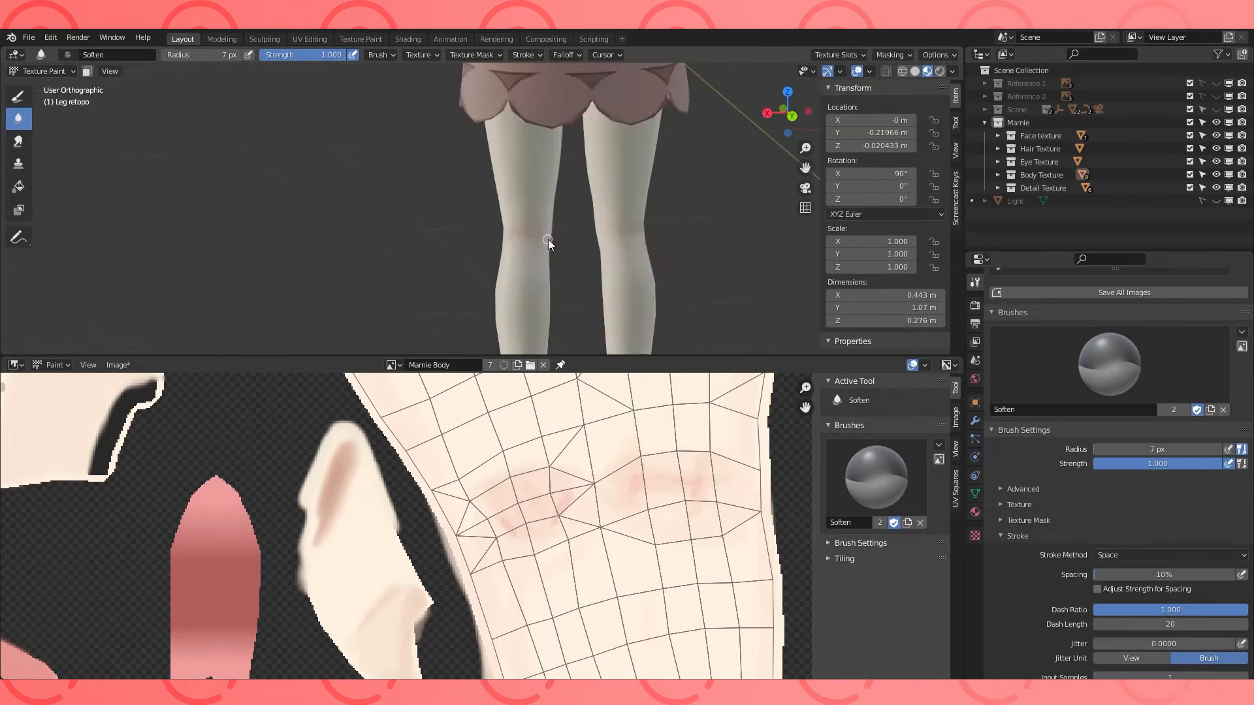
pyautogui.moveTo(547, 239); pyautogui.dragTo(566, 218, button='middle')
pyautogui.scroll(-4, 567, 218)
pyautogui.scroll(3, 567, 218)
pyautogui.scroll(-2, 551, 440)
pyautogui.scroll(2, 552, 440)
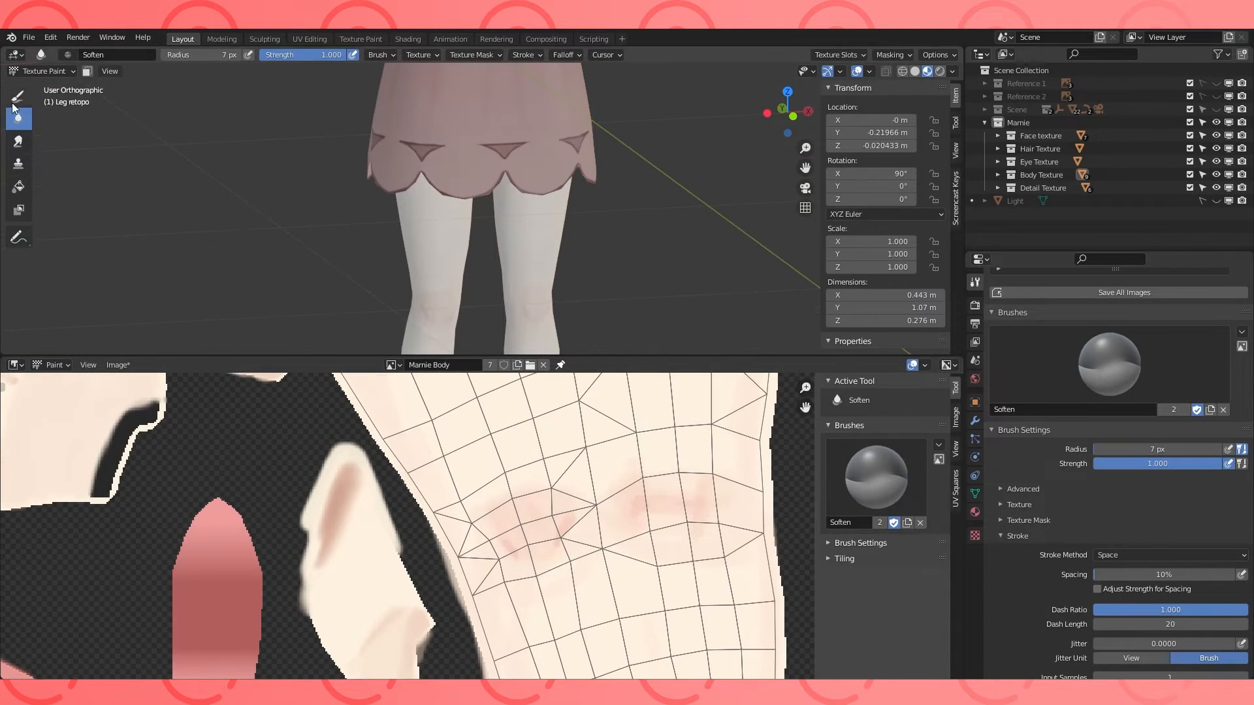
# Touch up the skin around the knees in colour FCE9D9 and save the Marnie Body image.
pyautogui.click(19, 96)
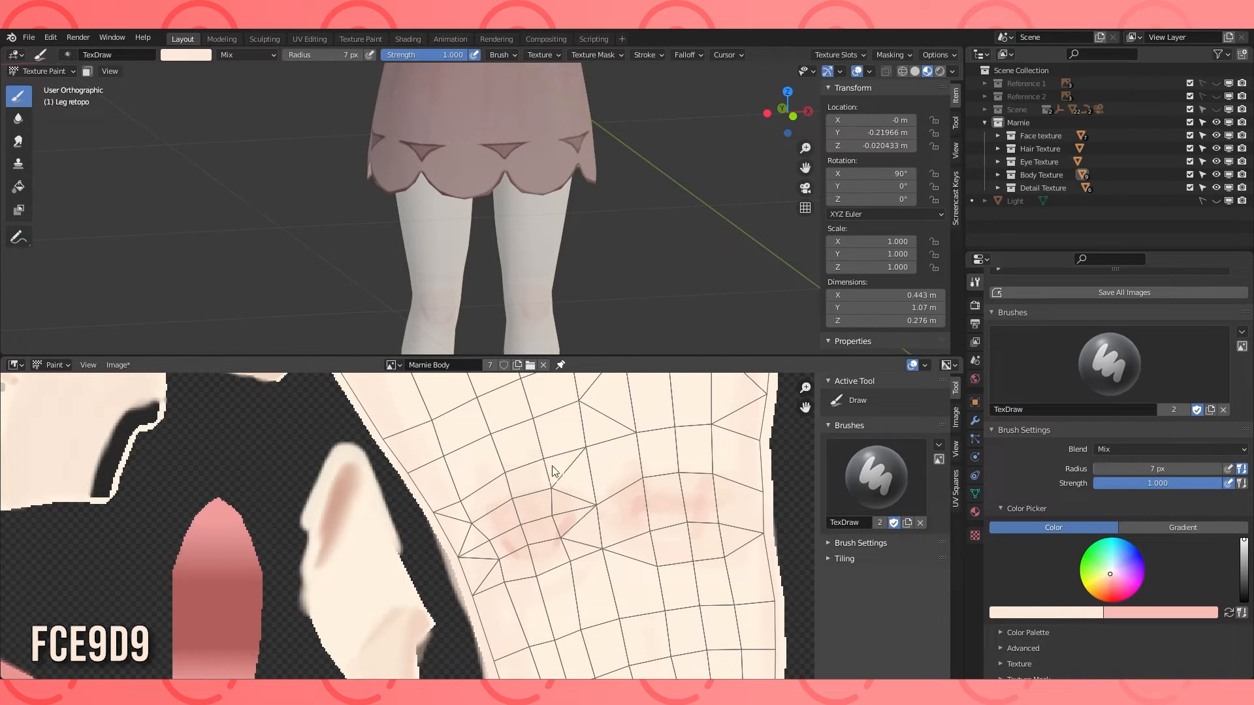
pyautogui.scroll(-5, 602, 287)
pyautogui.moveTo(602, 287); pyautogui.dragTo(516, 294, button='middle')
pyautogui.click(118, 365)
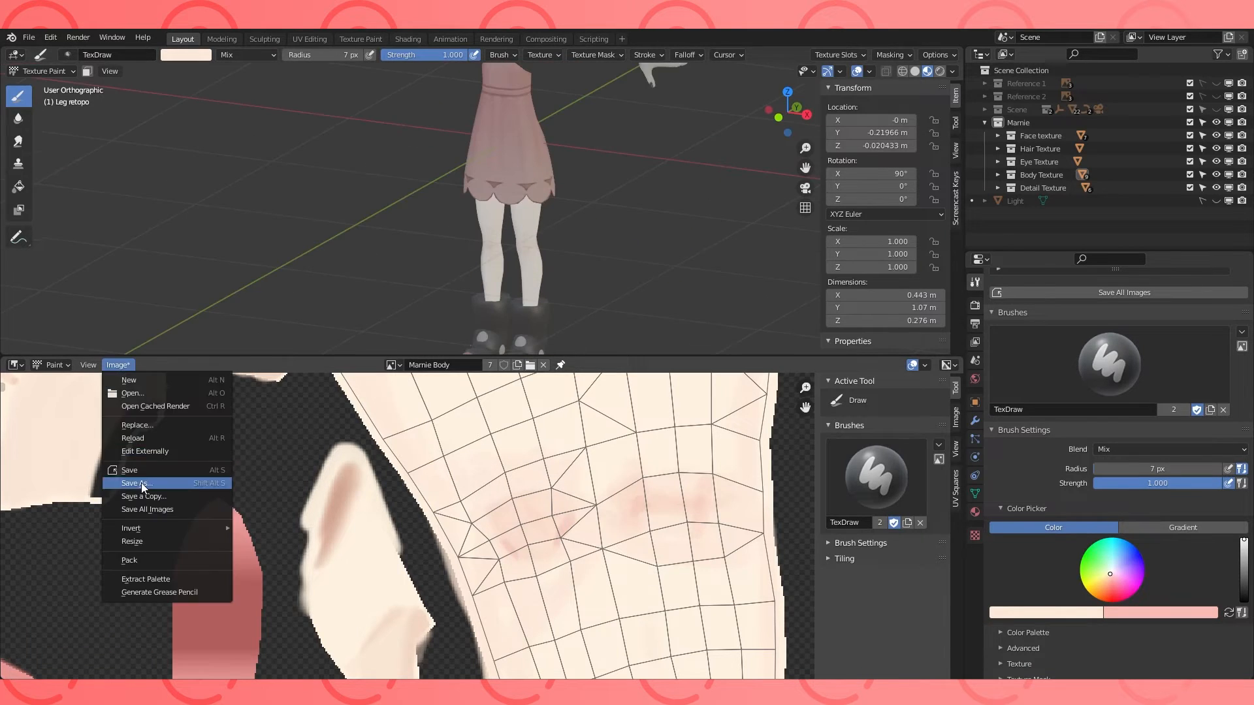
pyautogui.click(136, 471)
# Return to Object Mode and reveal all the hidden parts of the character.
pyautogui.scroll(-8, 499, 524)
pyautogui.scroll(-3, 716, 233)
pyautogui.moveTo(716, 232); pyautogui.dragTo(803, 215, button='middle')
pyautogui.click(46, 72)
pyautogui.click(48, 86)
pyautogui.hotkey('alt', 'h')
# Hide the scene light and save the Blender file.
pyautogui.click(705, 203)
pyautogui.click(1216, 201)
pyautogui.moveTo(679, 215); pyautogui.dragTo(654, 214, button='middle')
pyautogui.click(29, 37)
pyautogui.click(46, 122)
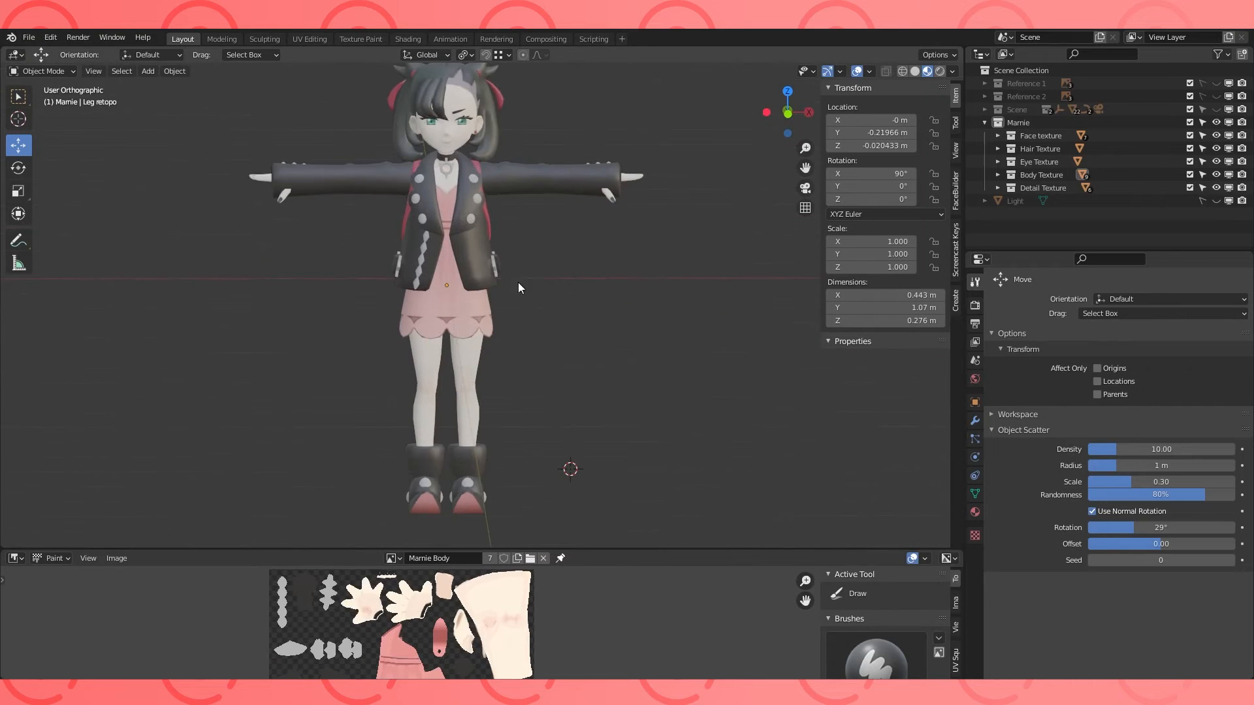
# Select the shoe object and switch it to Texture Paint mode.
pyautogui.press('KP_1')
pyautogui.click(488, 386)
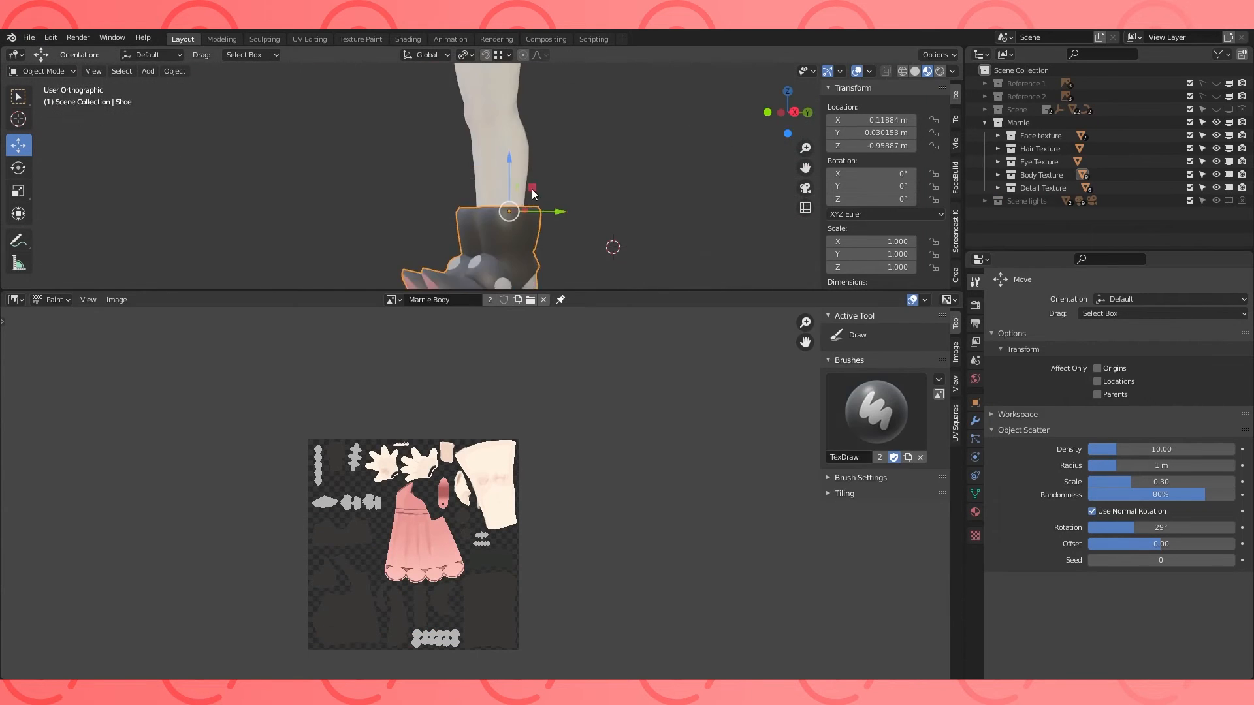
pyautogui.moveTo(532, 189); pyautogui.dragTo(501, 225, button='middle')
pyautogui.click(44, 72)
pyautogui.click(47, 158)
# Paint a darker red outline along the edges of the red shoe sole's UV island with a 3 px brush.
pyautogui.scroll(10, 442, 500)
pyautogui.scroll(-5, 1125, 448)
pyautogui.scroll(1, 568, 369)
pyautogui.press('n')
pyautogui.moveTo(567, 392); pyautogui.dragTo(576, 411, button='middle')
pyautogui.moveTo(480, 326); pyautogui.dragTo(500, 348)
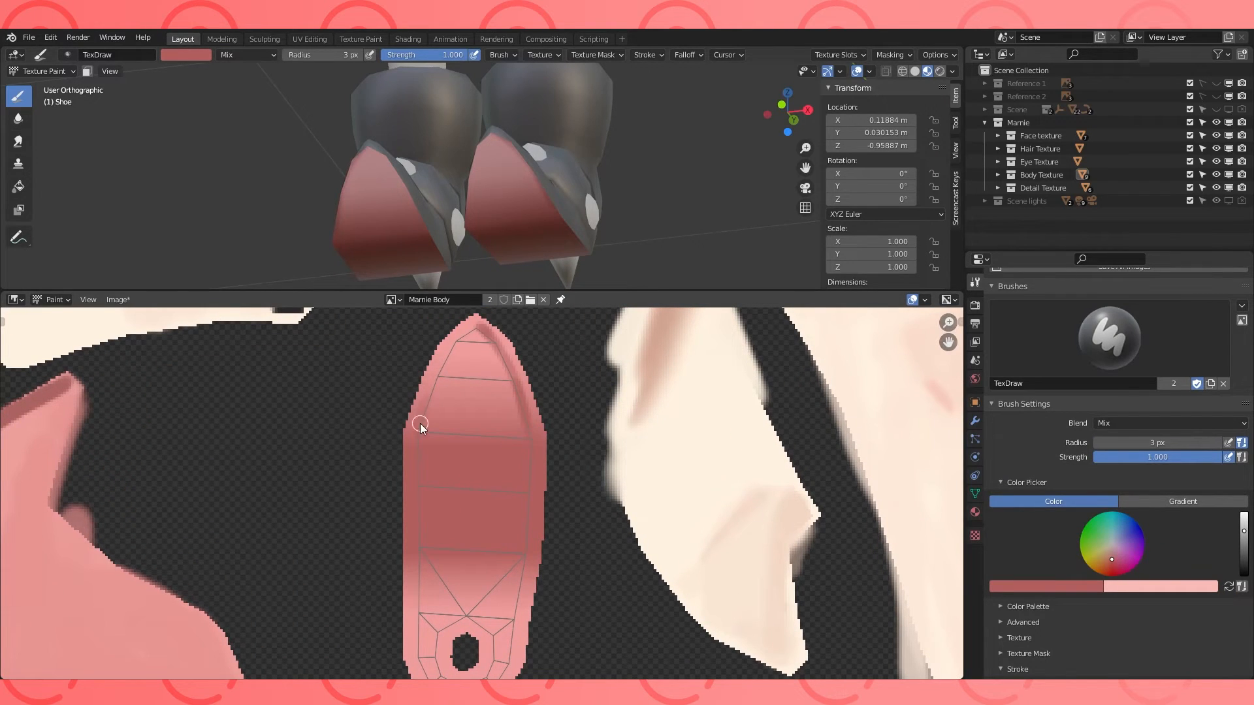
pyautogui.moveTo(440, 380); pyautogui.dragTo(477, 326)
pyautogui.moveTo(520, 584); pyautogui.dragTo(523, 443, button='middle')
pyautogui.moveTo(420, 414)
pyautogui.mouseDown()
pyautogui.moveTo(458, 559)
pyautogui.moveTo(518, 506)
pyautogui.moveTo(528, 436)
pyautogui.mouseUp()
pyautogui.moveTo(567, 353); pyautogui.dragTo(587, 556, button='middle')
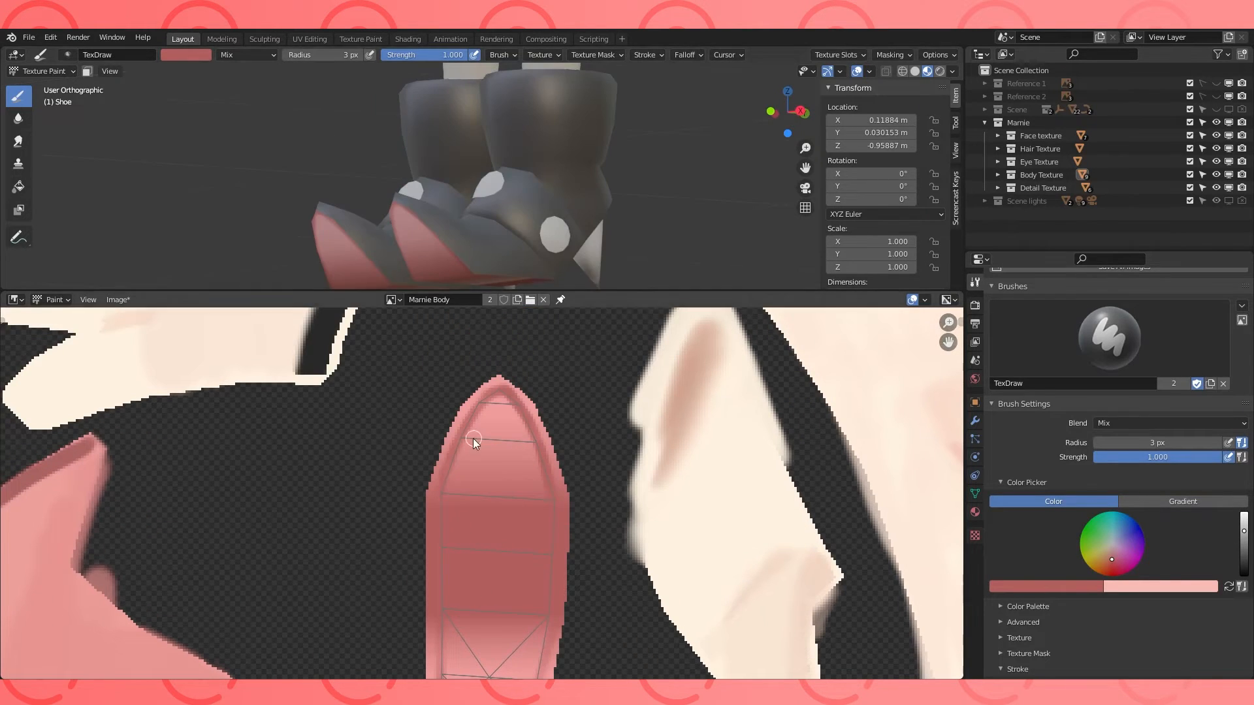
# Sample the shoe's dark grey 393736 from the image as both the primary and secondary brush colours.
pyautogui.scroll(-4, 470, 439)
pyautogui.scroll(4, 513, 434)
pyautogui.click(1068, 587)
pyautogui.click(1100, 542)
pyautogui.click(479, 413)
pyautogui.click(1143, 589)
pyautogui.click(1206, 541)
pyautogui.click(478, 413)
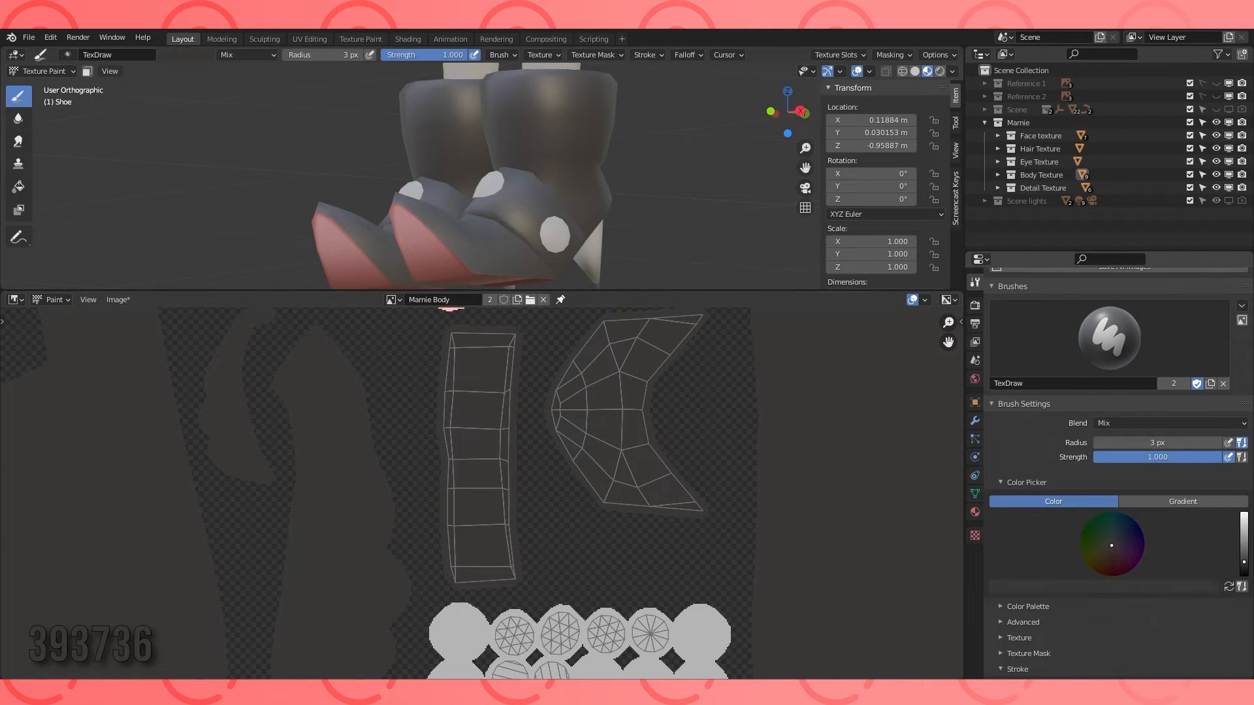
# Set the primary colour to 4B4847 and paint highlights along the inner edges of the shoe strap's UV island.
pyautogui.click(1075, 590)
pyautogui.moveTo(1102, 487); pyautogui.dragTo(1102, 480)
pyautogui.click(1076, 588)
pyautogui.click(1091, 521)
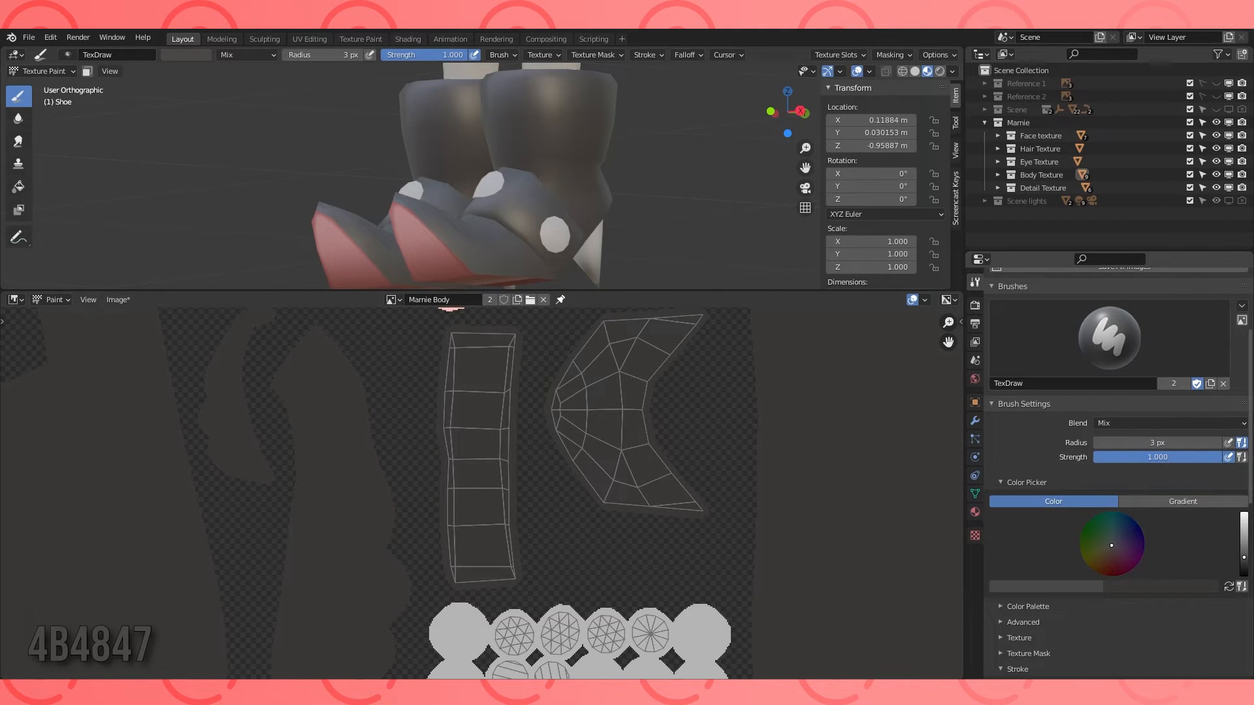
pyautogui.scroll(1, 500, 495)
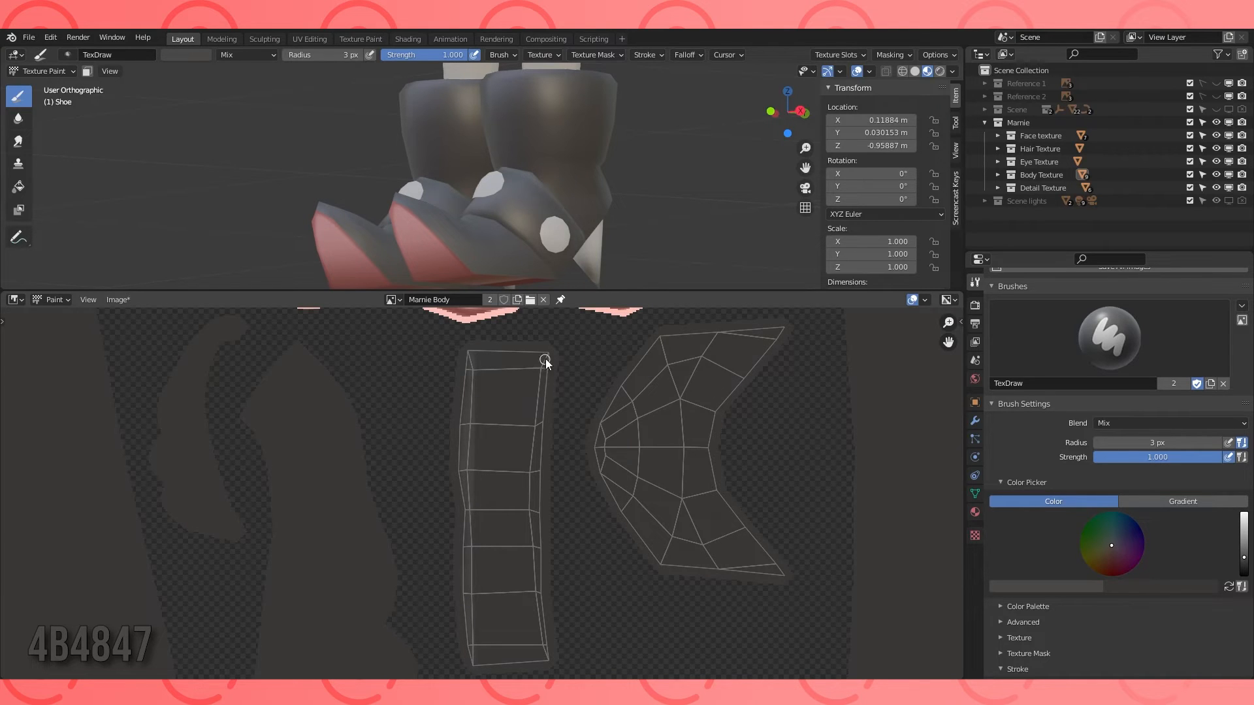
# Set the secondary colour to 1F1E1D, swap to it and paint dark shading along the strap's outer edges with a 3 px brush.
pyautogui.click(1178, 583)
pyautogui.click(1205, 542)
pyautogui.click(631, 445)
pyautogui.press('x')
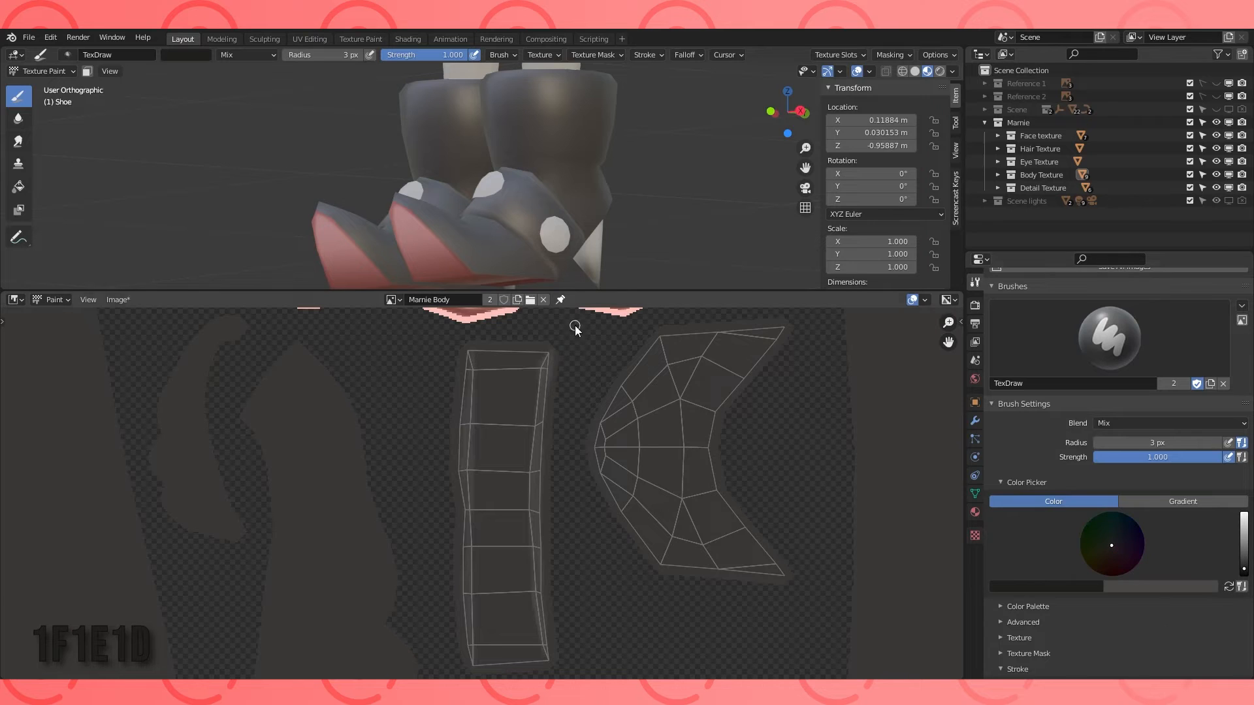
pyautogui.moveTo(461, 568); pyautogui.dragTo(475, 670)
# Blend the strap's edge shading and highlights with the Soften brush at 8 px and 7 px.
pyautogui.moveTo(634, 219); pyautogui.dragTo(582, 232, button='middle')
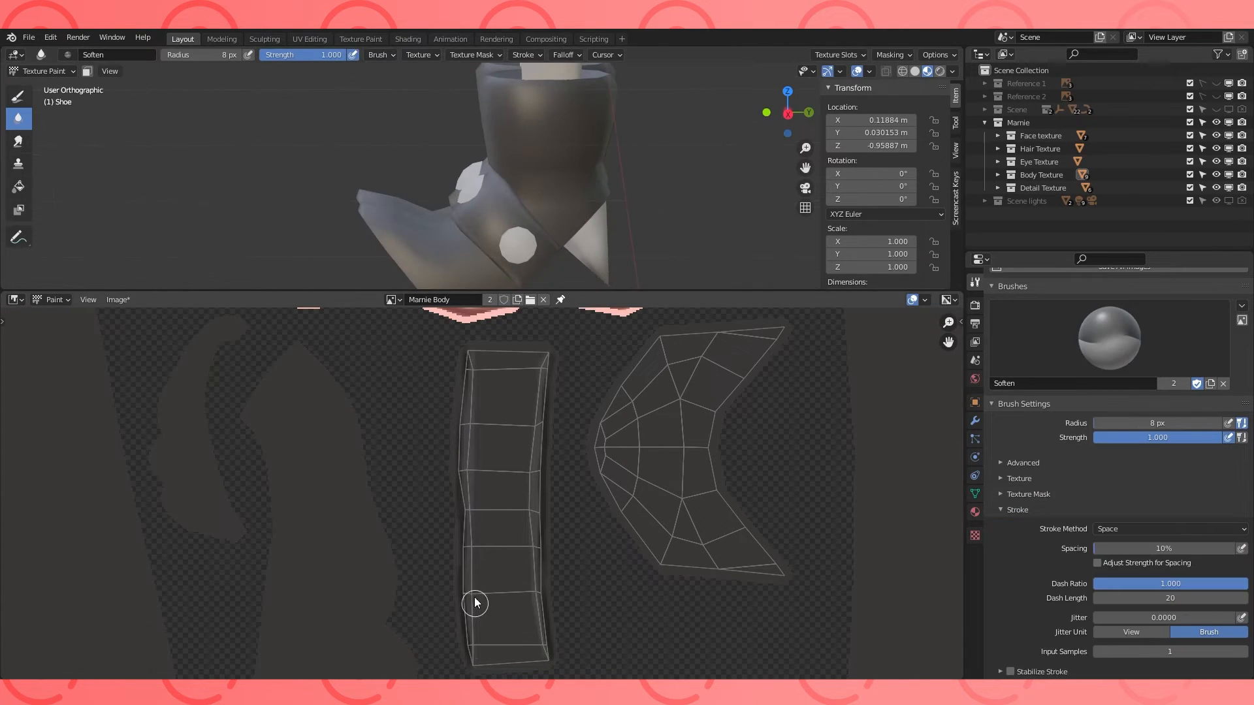
pyautogui.moveTo(550, 184); pyautogui.dragTo(570, 217, button='middle')
pyautogui.scroll(2, 474, 439)
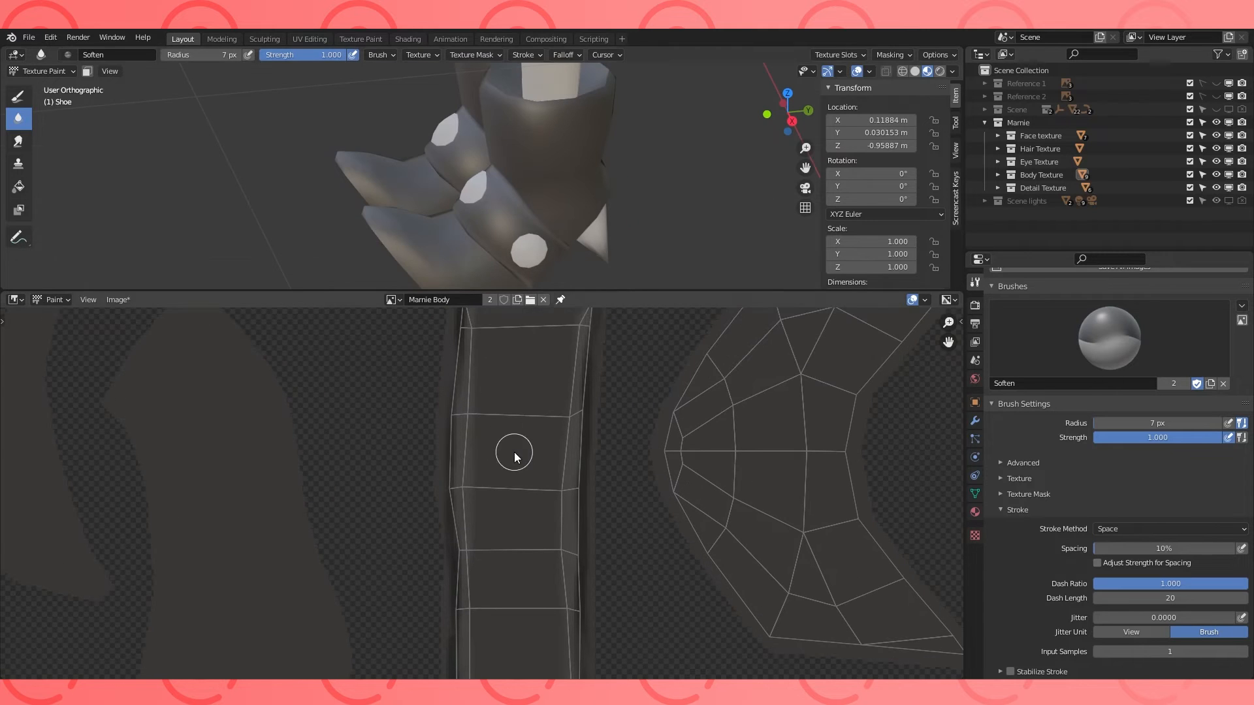
pyautogui.click(18, 141)
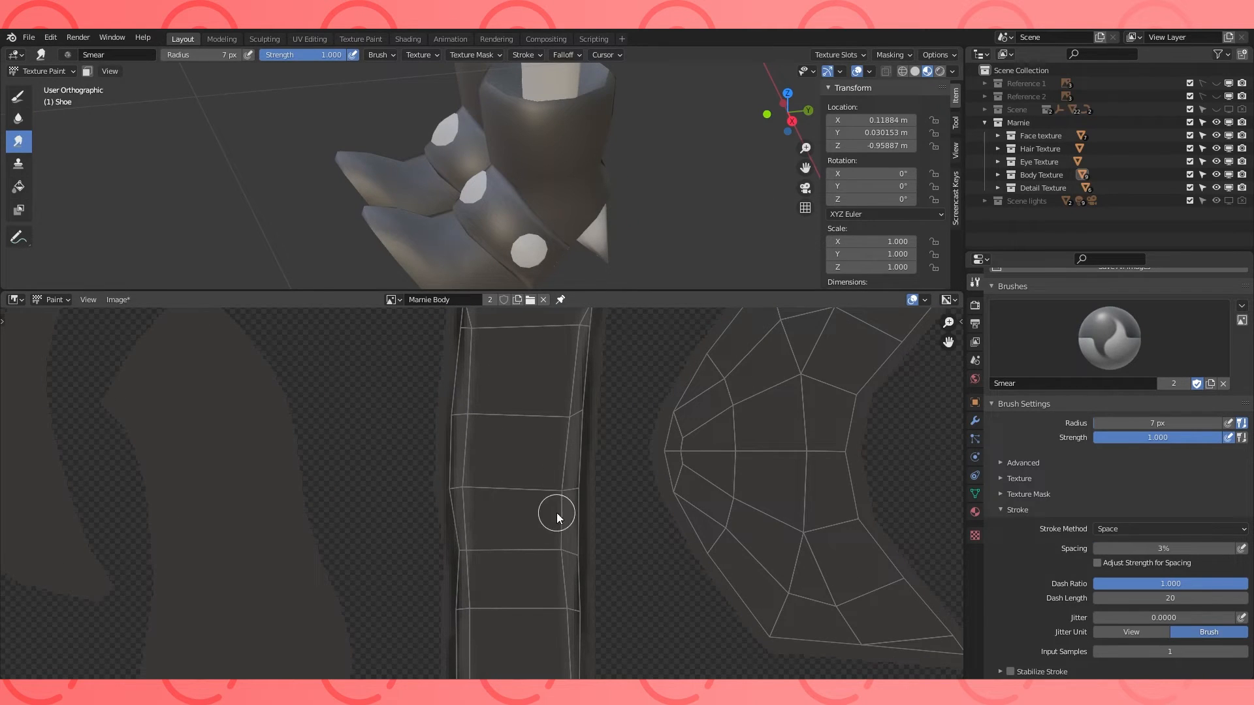
pyautogui.click(18, 118)
pyautogui.moveTo(541, 183); pyautogui.dragTo(534, 162, button='middle')
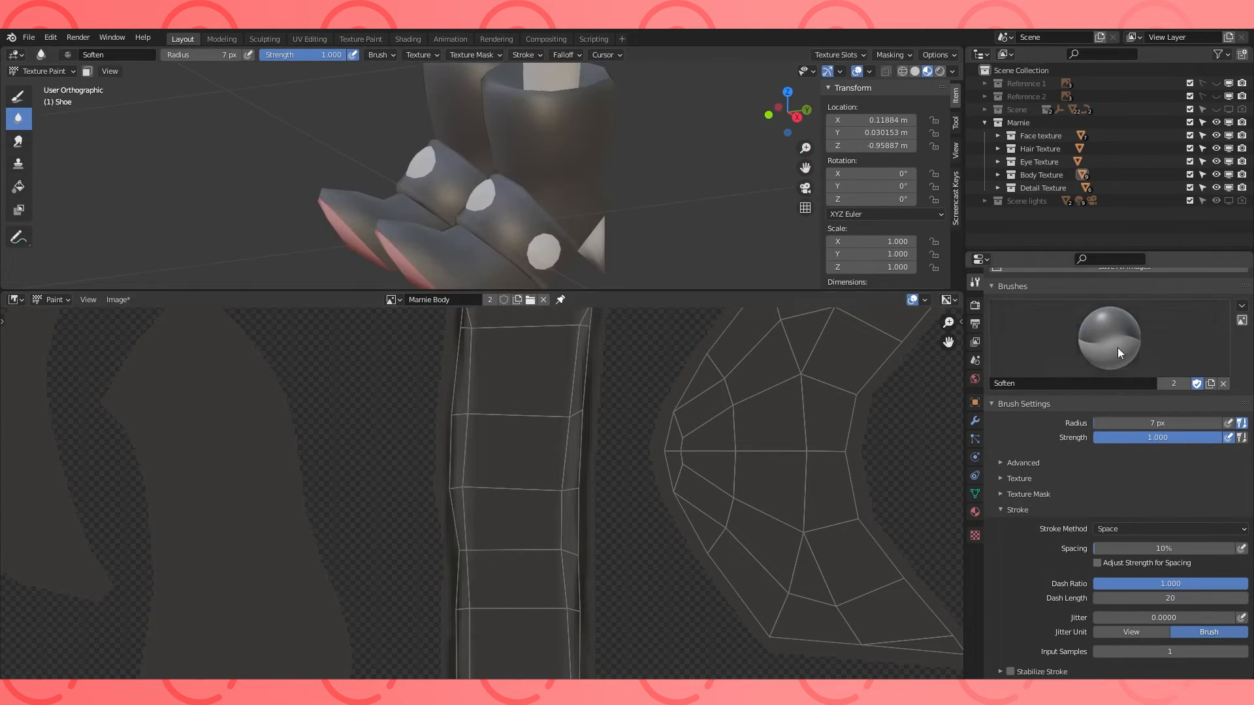
# Turn on face selection masking and select only the strap face behind the shoe's side stud.
pyautogui.scroll(-5, 1120, 352)
pyautogui.click(18, 97)
pyautogui.scroll(1, 484, 490)
pyautogui.scroll(3, 555, 222)
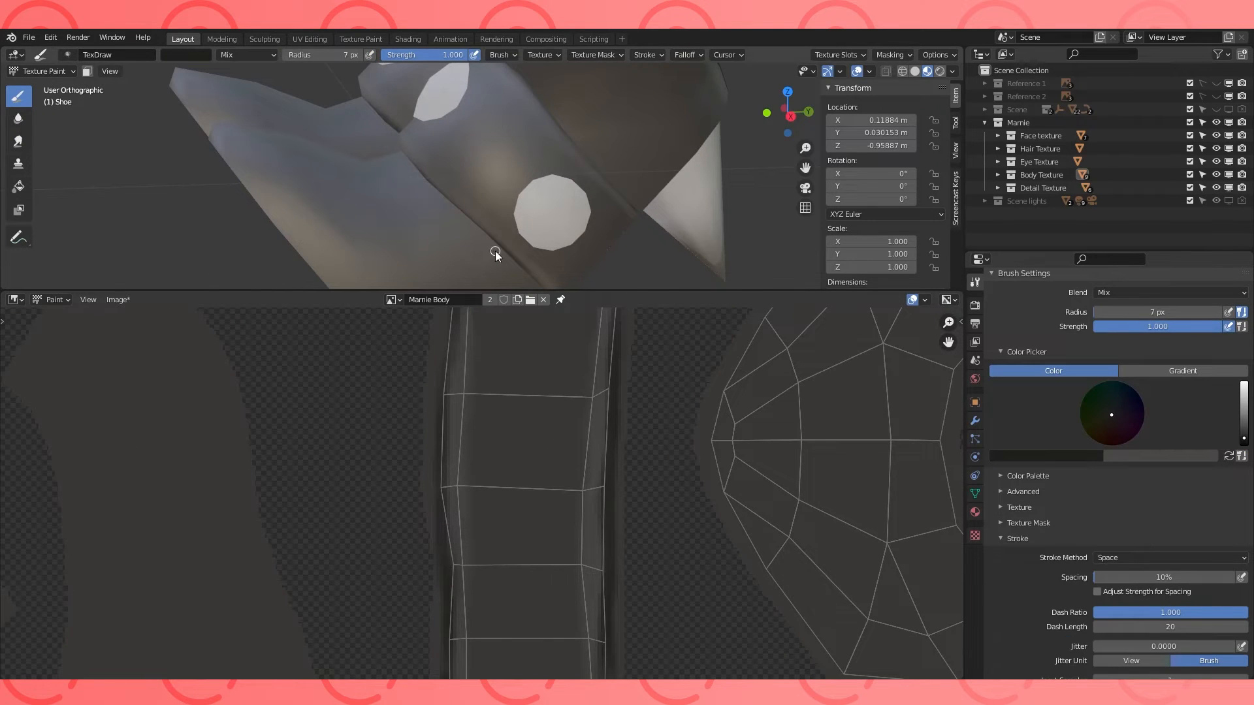
pyautogui.click(22, 216)
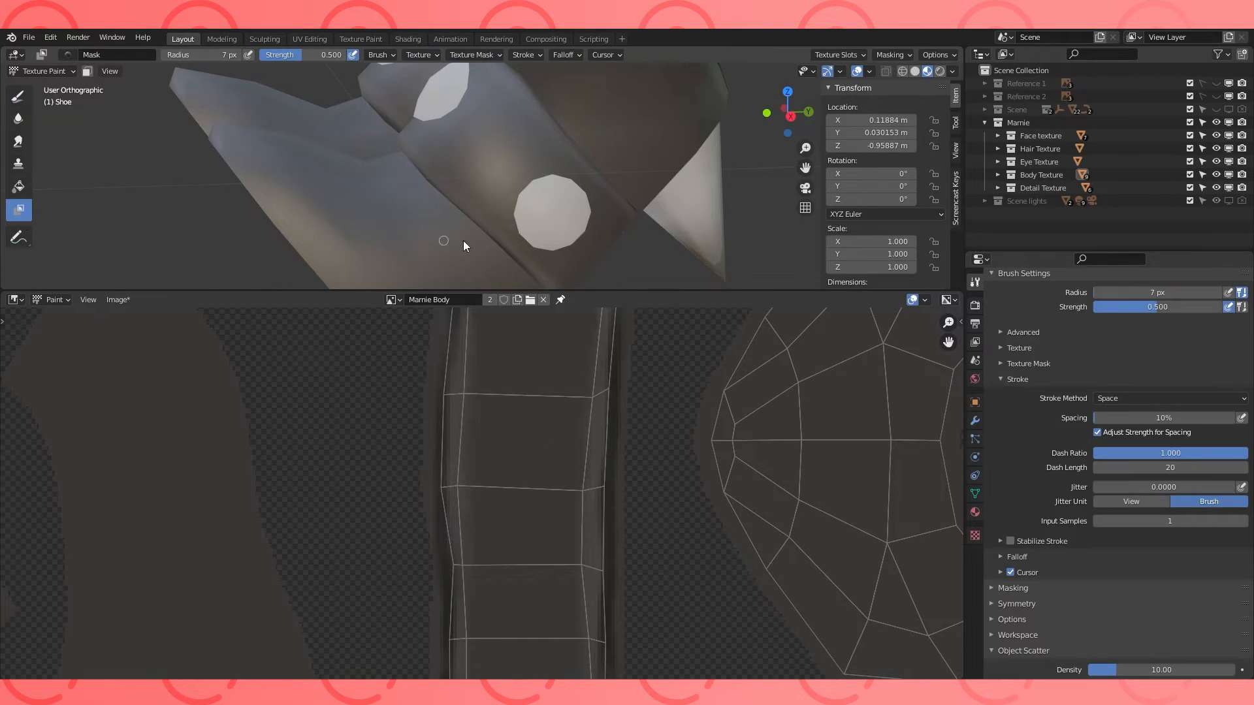
pyautogui.click(87, 71)
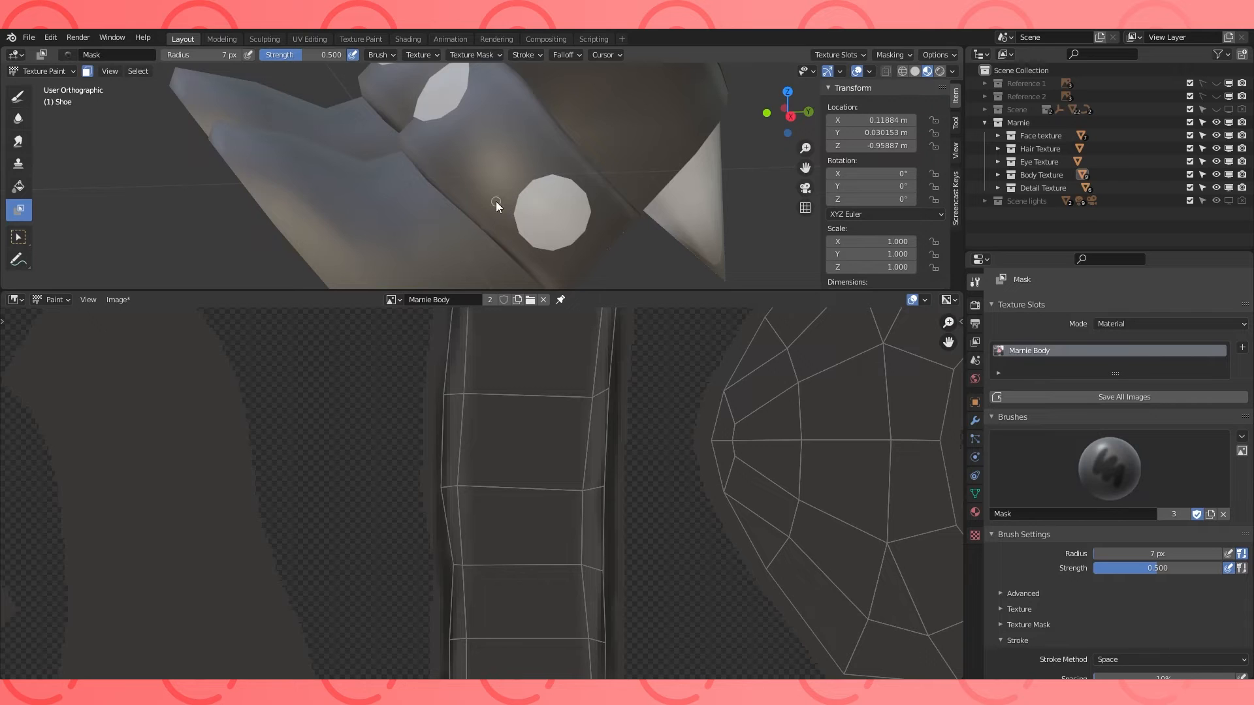
pyautogui.rightClick(497, 202)
pyautogui.scroll(2, 516, 178)
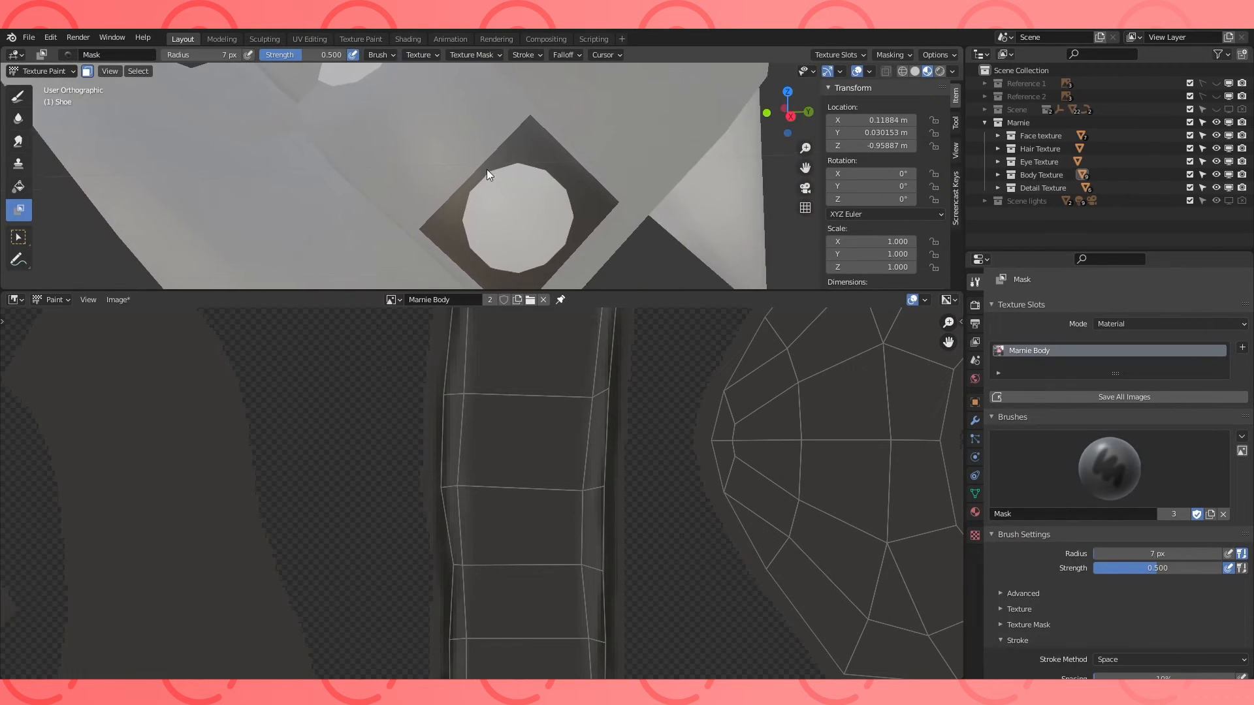
# Outline the side stud on the strap in colour 1F1E1D with a 7 px brush.
pyautogui.click(19, 96)
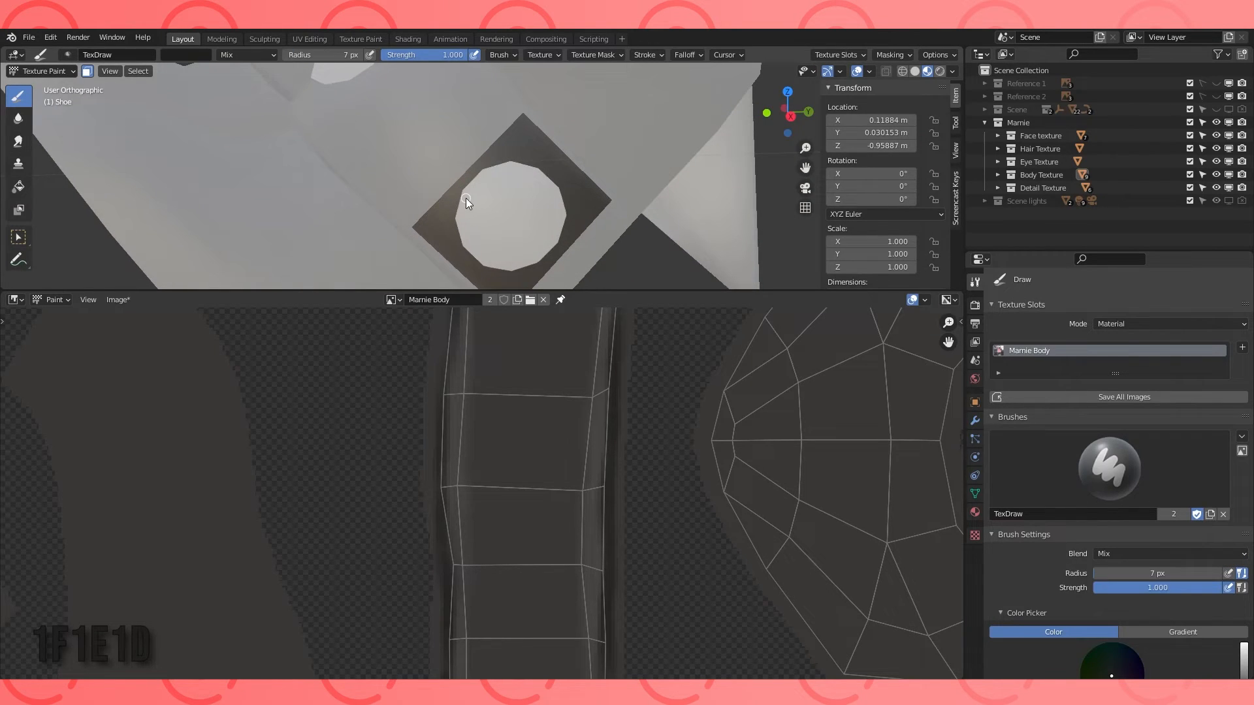
pyautogui.moveTo(457, 195); pyautogui.dragTo(457, 231)
pyautogui.moveTo(533, 261); pyautogui.dragTo(489, 166)
# Select the strap face behind the front stud and outline that stud in colour 1F1E1D.
pyautogui.scroll(-3, 473, 173)
pyautogui.moveTo(473, 173)
pyautogui.mouseDown(button='middle')
pyautogui.moveTo(539, 194)
pyautogui.moveTo(562, 220)
pyautogui.mouseUp(button='middle')
pyautogui.press('3')
pyautogui.moveTo(385, 213)
pyautogui.mouseDown(button='middle')
pyautogui.moveTo(461, 221)
pyautogui.moveTo(487, 182)
pyautogui.moveTo(406, 252)
pyautogui.moveTo(557, 195)
pyautogui.moveTo(511, 213)
pyautogui.moveTo(457, 171)
pyautogui.mouseUp(button='middle')
pyautogui.press('1')
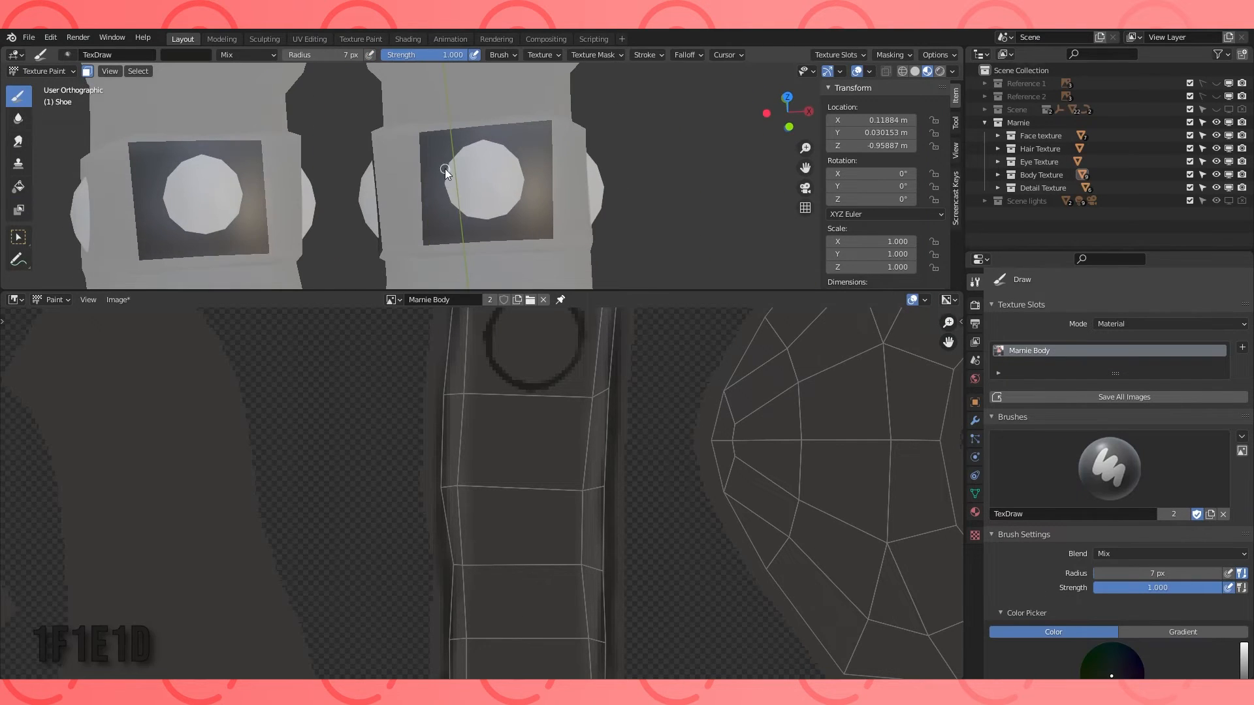
pyautogui.moveTo(521, 195); pyautogui.dragTo(507, 155)
# Turn off face selection masking on the shoe and return to the Draw tool.
pyautogui.moveTo(507, 154)
pyautogui.mouseDown(button='middle')
pyautogui.moveTo(483, 131)
pyautogui.moveTo(463, 151)
pyautogui.moveTo(431, 118)
pyautogui.mouseUp(button='middle')
pyautogui.scroll(-4, 601, 475)
pyautogui.moveTo(602, 476); pyautogui.dragTo(634, 477, button='middle')
pyautogui.scroll(-3, 418, 196)
pyautogui.click(18, 210)
pyautogui.moveTo(406, 144)
pyautogui.mouseDown(button='middle')
pyautogui.moveTo(479, 190)
pyautogui.moveTo(352, 171)
pyautogui.mouseUp(button='middle')
pyautogui.click(87, 71)
pyautogui.click(18, 96)
# Fill in the outlined stud shadows on the strap's UV island with colour 1F1E1D.
pyautogui.scroll(4, 548, 392)
pyautogui.moveTo(589, 418)
pyautogui.mouseDown()
pyautogui.moveTo(576, 448)
pyautogui.moveTo(561, 432)
pyautogui.mouseUp()
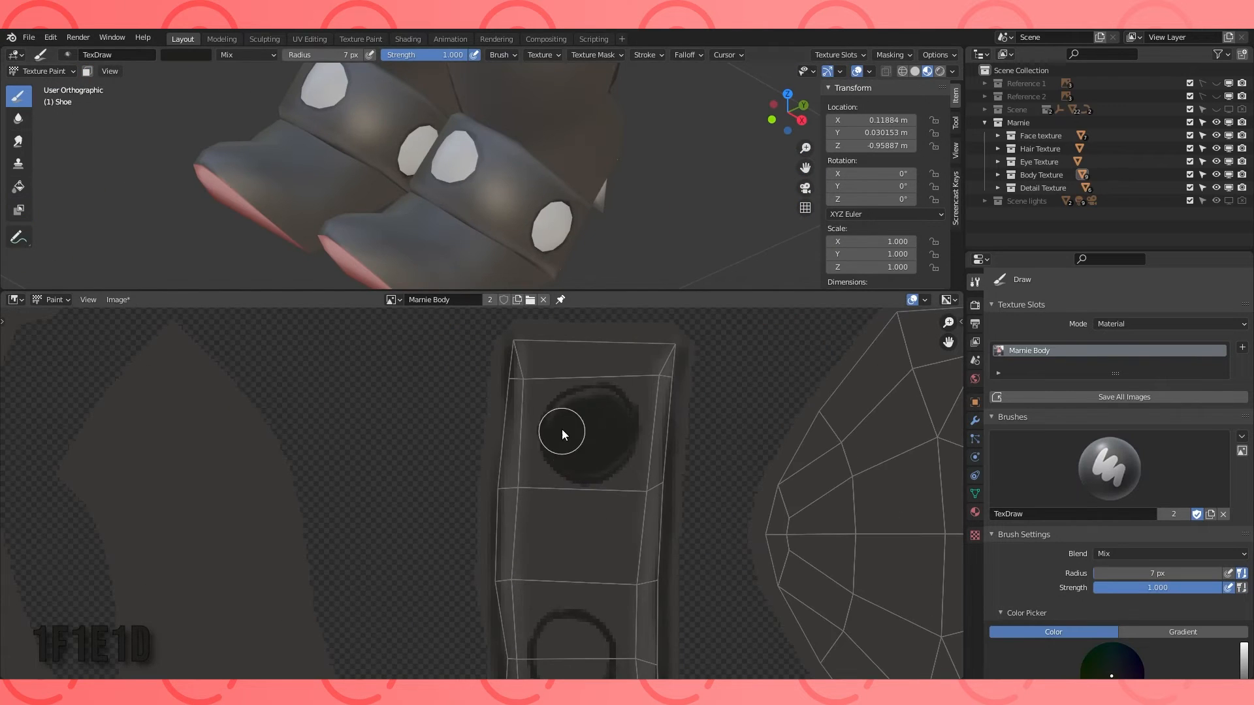
pyautogui.moveTo(605, 628); pyautogui.dragTo(578, 442, button='middle')
pyautogui.moveTo(550, 434)
pyautogui.mouseDown()
pyautogui.moveTo(515, 498)
pyautogui.moveTo(538, 433)
pyautogui.mouseUp()
pyautogui.press(']')
pyautogui.moveTo(530, 482)
pyautogui.mouseDown()
pyautogui.moveTo(571, 459)
pyautogui.moveTo(560, 462)
pyautogui.mouseUp()
# Touch up the edges of the strap's stud shadows with the Smear and Draw tools.
pyautogui.scroll(2, 571, 460)
pyautogui.click(18, 141)
pyautogui.moveTo(562, 156); pyautogui.dragTo(490, 154, button='middle')
pyautogui.scroll(6, 527, 147)
pyautogui.scroll(1, 608, 413)
pyautogui.moveTo(627, 327)
pyautogui.mouseDown(button='middle')
pyautogui.moveTo(607, 412)
pyautogui.moveTo(468, 511)
pyautogui.mouseUp(button='middle')
pyautogui.scroll(-5, 1111, 496)
pyautogui.click(18, 96)
pyautogui.scroll(3, 545, 468)
pyautogui.scroll(-1, 544, 468)
# Soften the edges of the three stud shadows on the strap with a 3 px Soften brush.
pyautogui.click(18, 119)
pyautogui.moveTo(566, 409)
pyautogui.mouseDown()
pyautogui.moveTo(547, 457)
pyautogui.moveTo(383, 438)
pyautogui.moveTo(565, 488)
pyautogui.mouseUp()
pyautogui.scroll(-3, 565, 488)
pyautogui.moveTo(527, 643); pyautogui.dragTo(513, 482, button='middle')
pyautogui.scroll(1, 512, 477)
pyautogui.moveTo(513, 498)
pyautogui.mouseDown()
pyautogui.moveTo(468, 582)
pyautogui.moveTo(475, 472)
pyautogui.mouseUp()
pyautogui.moveTo(546, 674); pyautogui.dragTo(603, 398, button='middle')
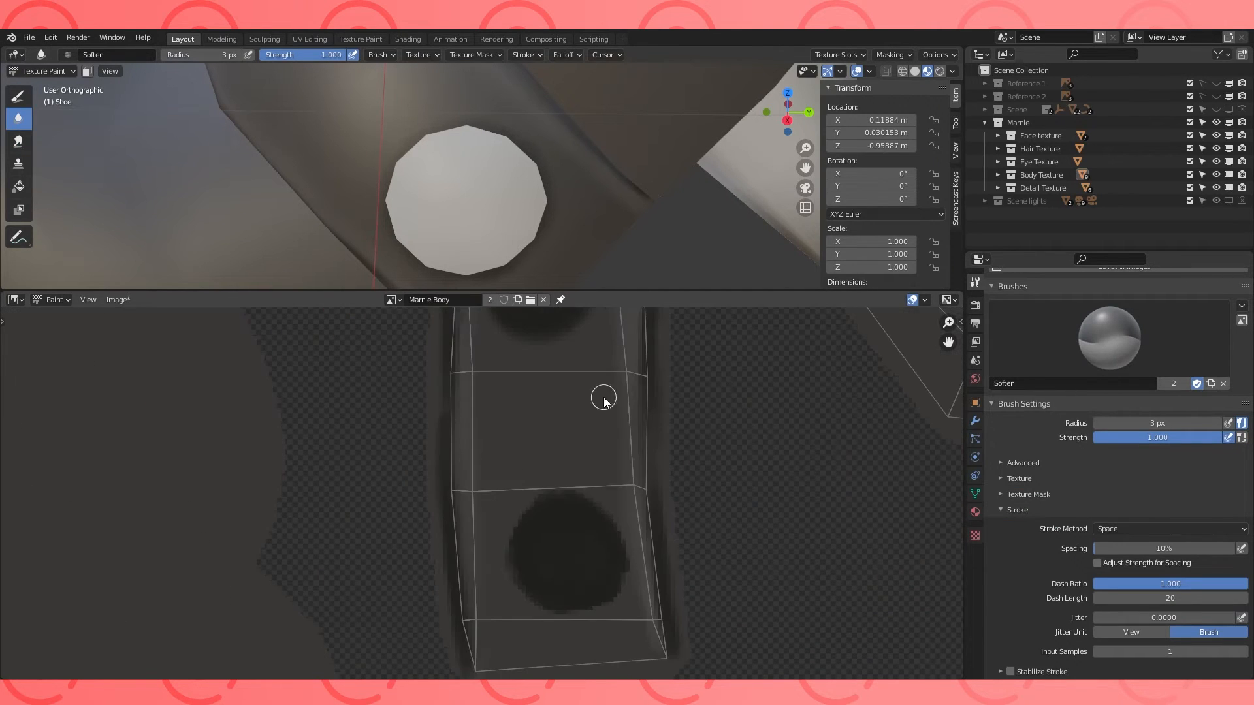
pyautogui.scroll(-7, 457, 170)
pyautogui.moveTo(457, 170); pyautogui.dragTo(566, 199, button='middle')
pyautogui.scroll(-4, 549, 457)
# Paint highlights in colour 4B4847 along the curved edge of the crescent-shaped shoe UV island with 1 px and 3 px brushes.
pyautogui.moveTo(549, 457); pyautogui.dragTo(463, 544, button='middle')
pyautogui.moveTo(562, 418); pyautogui.dragTo(523, 454, button='middle')
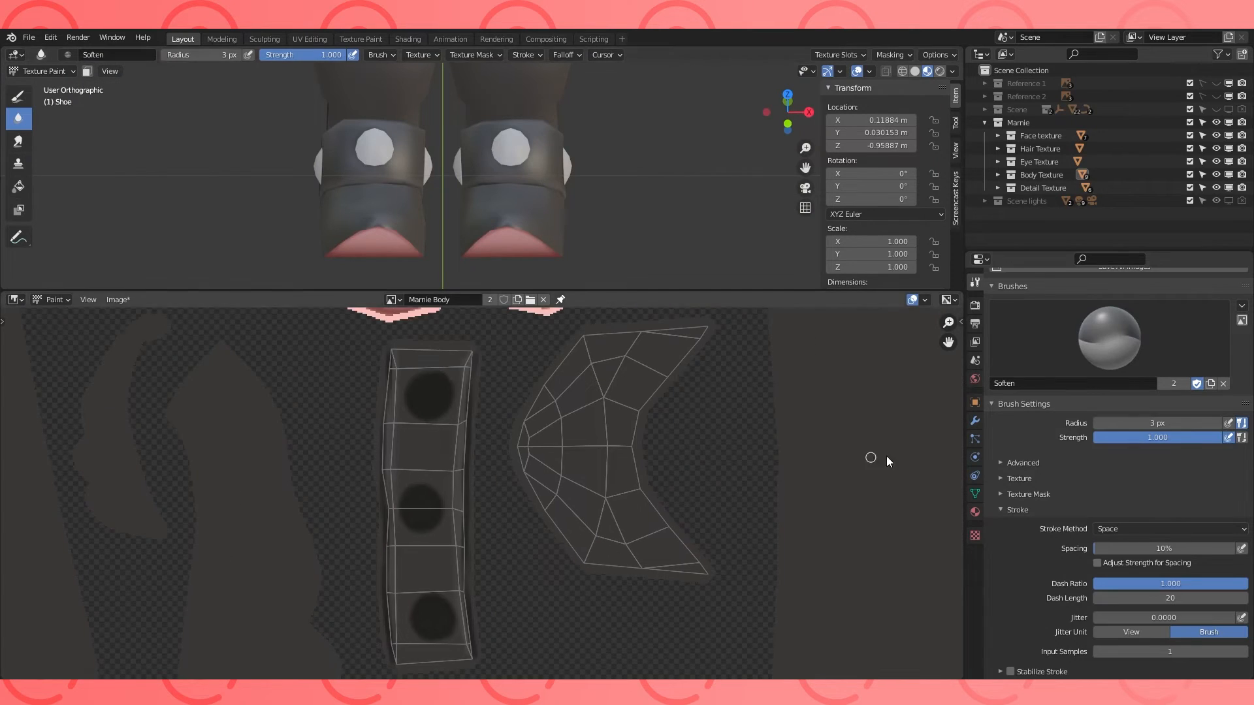
pyautogui.click(18, 97)
pyautogui.scroll(1, 493, 451)
pyautogui.scroll(2, 567, 398)
pyautogui.scroll(2, 546, 243)
pyautogui.moveTo(607, 219)
pyautogui.mouseDown(button='middle')
pyautogui.moveTo(546, 244)
pyautogui.moveTo(642, 248)
pyautogui.mouseUp(button='middle')
pyautogui.press('Tab')
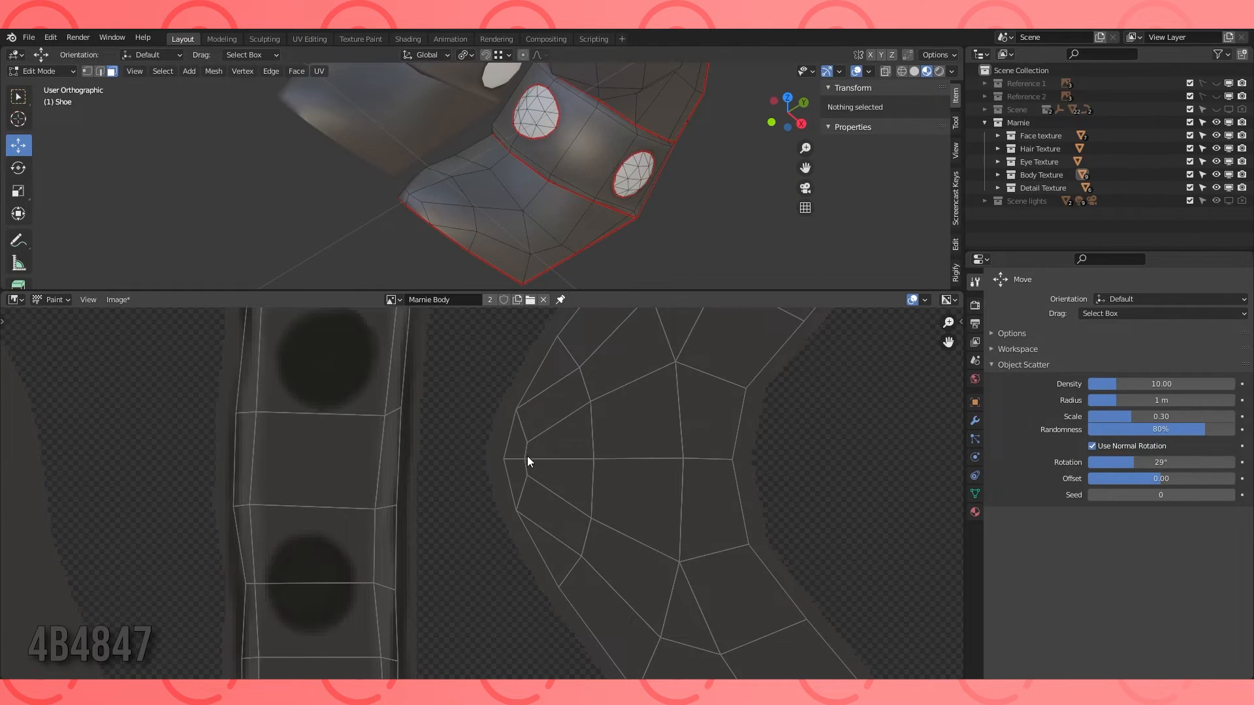
pyautogui.press('Tab')
pyautogui.scroll(2, 508, 477)
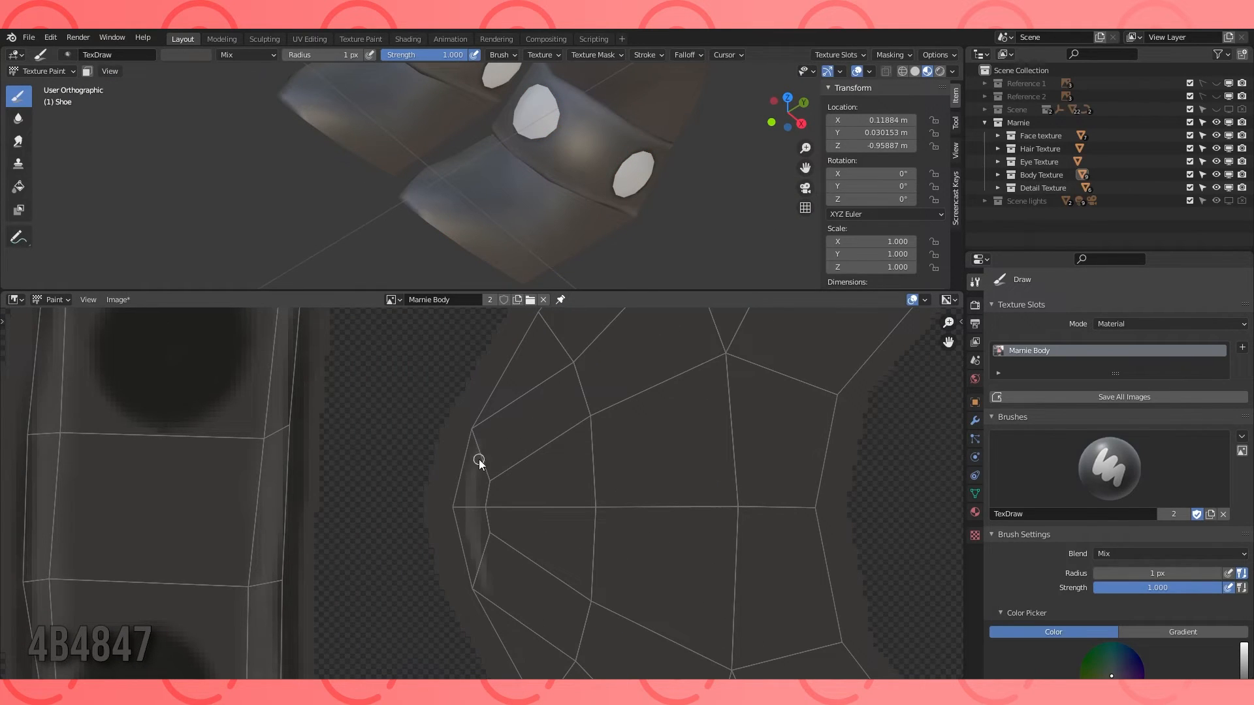
pyautogui.moveTo(551, 603); pyautogui.dragTo(518, 511, button='middle')
pyautogui.scroll(-4, 601, 625)
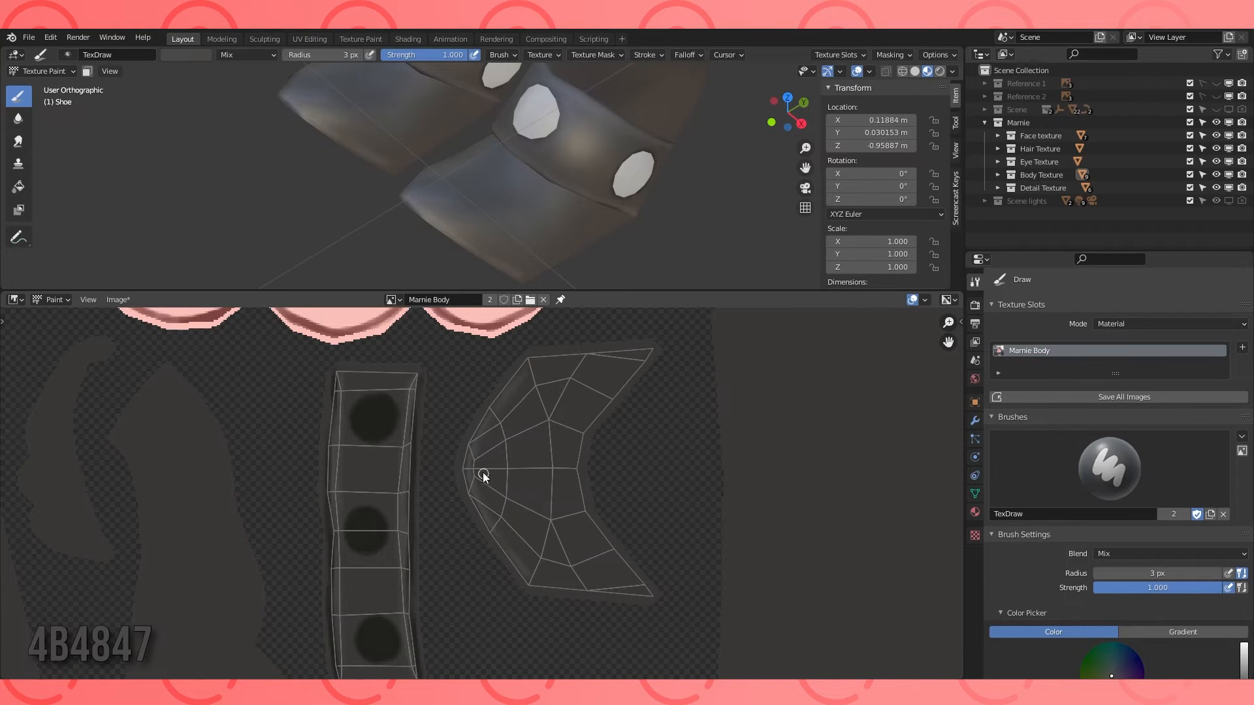
# Paint swatches of 4B4847 and 1F1E1D in the empty area beside the crescent-shaped island.
pyautogui.scroll(3, 483, 478)
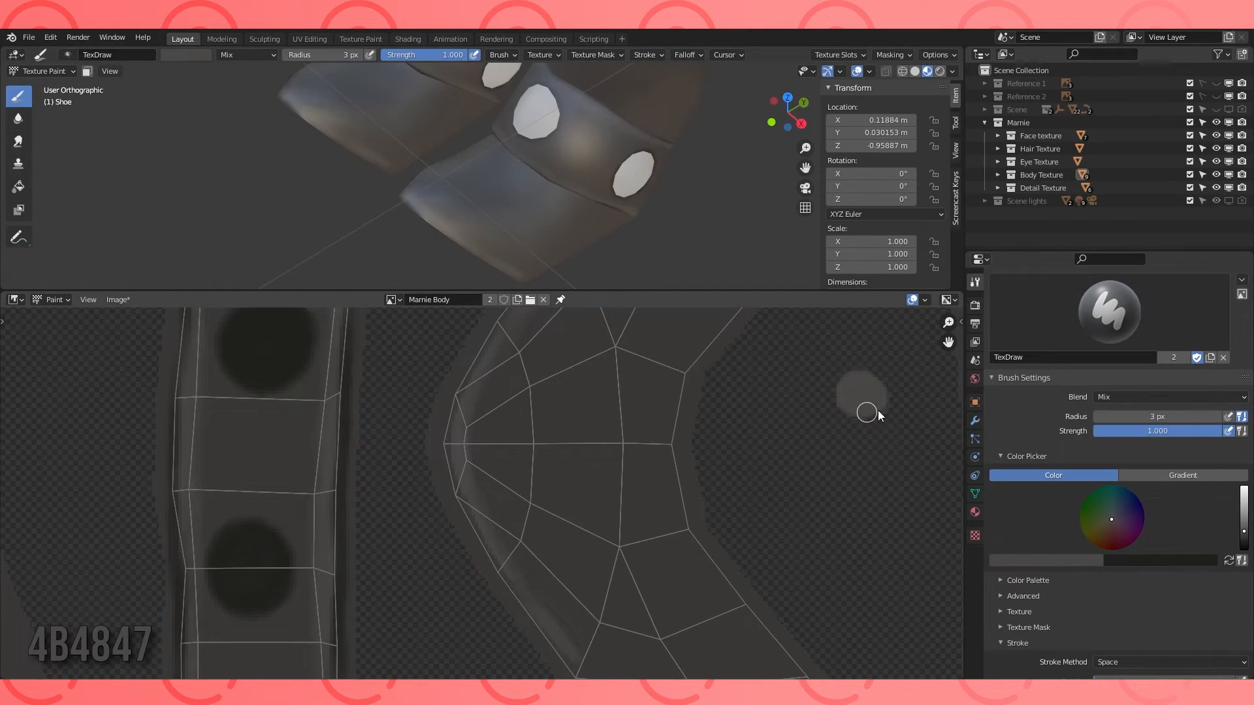
pyautogui.press('s')
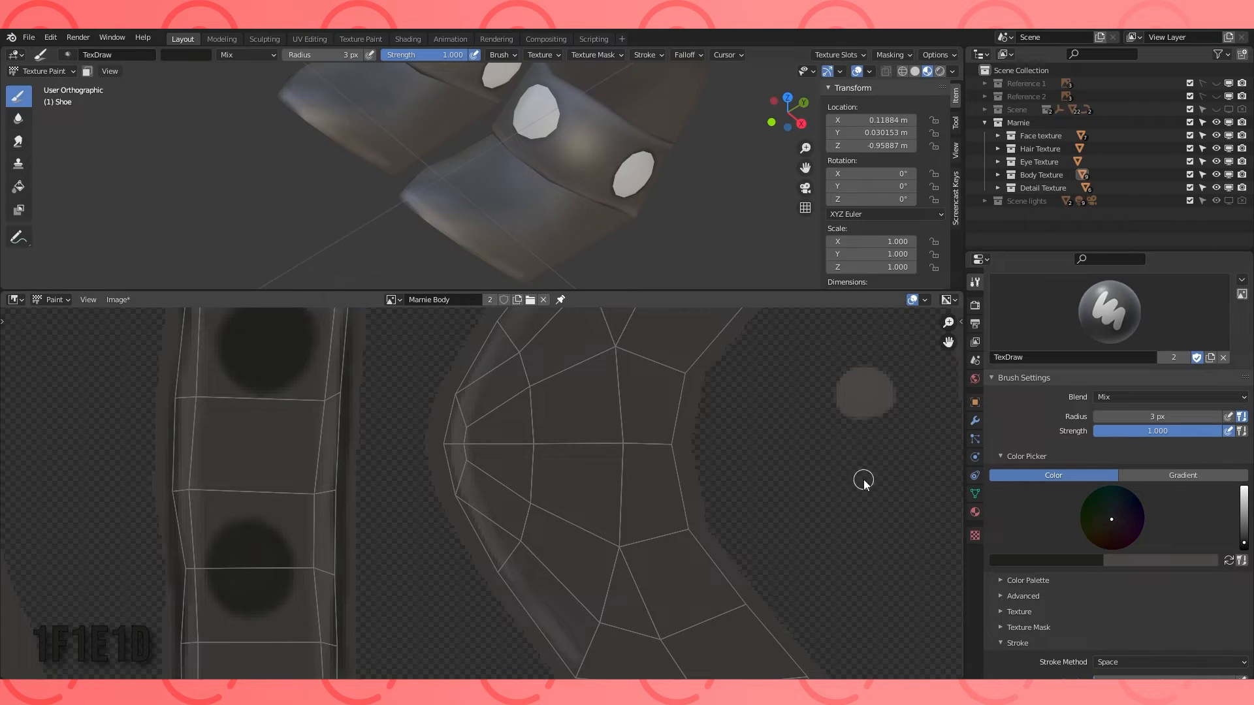
pyautogui.moveTo(870, 452); pyautogui.dragTo(885, 469)
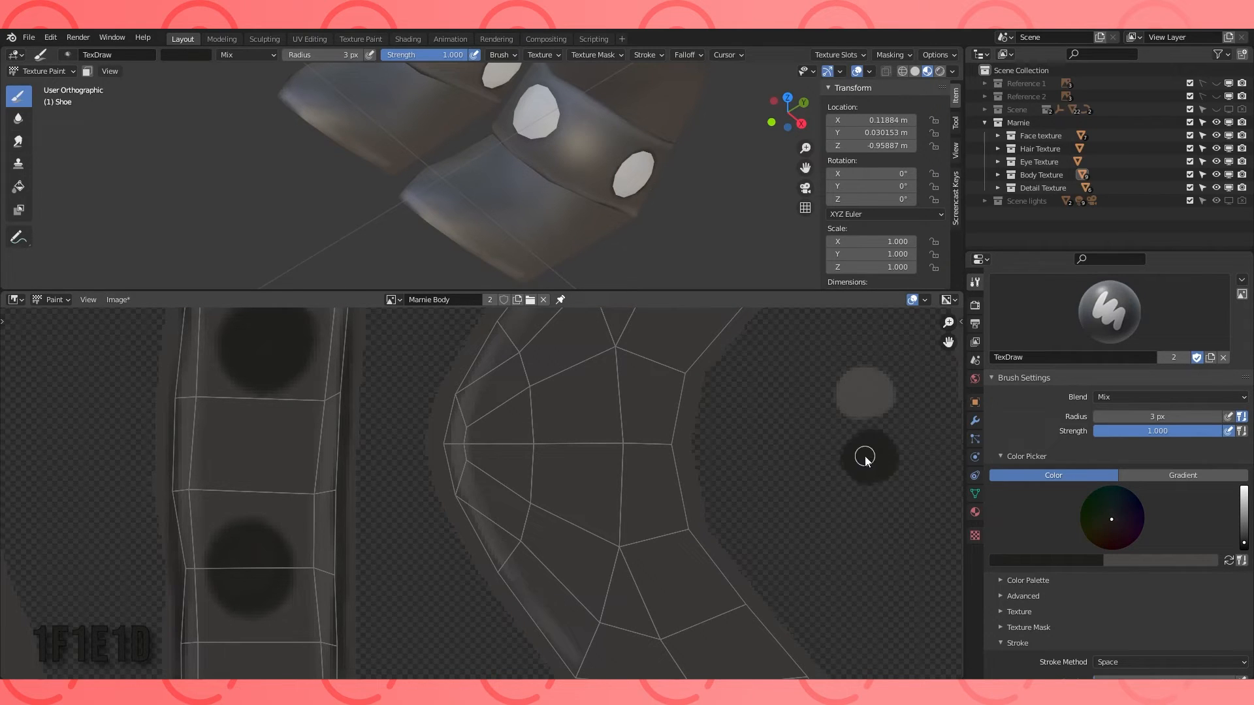
# Swap to the lighter brush colour, set it to 5A5755 and reduce the brush radius to 1 px.
pyautogui.click(1229, 560)
pyautogui.click(1093, 559)
pyautogui.moveTo(1102, 455); pyautogui.dragTo(1102, 448)
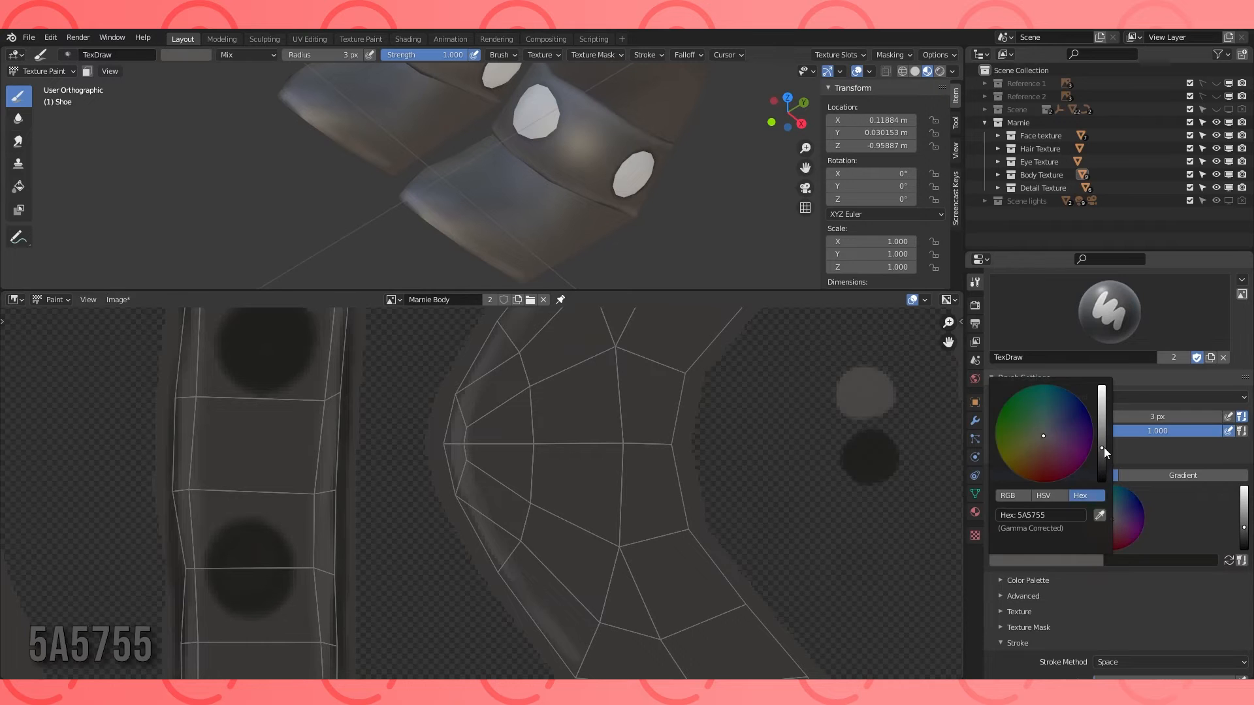
pyautogui.press('f')
pyautogui.click(525, 446)
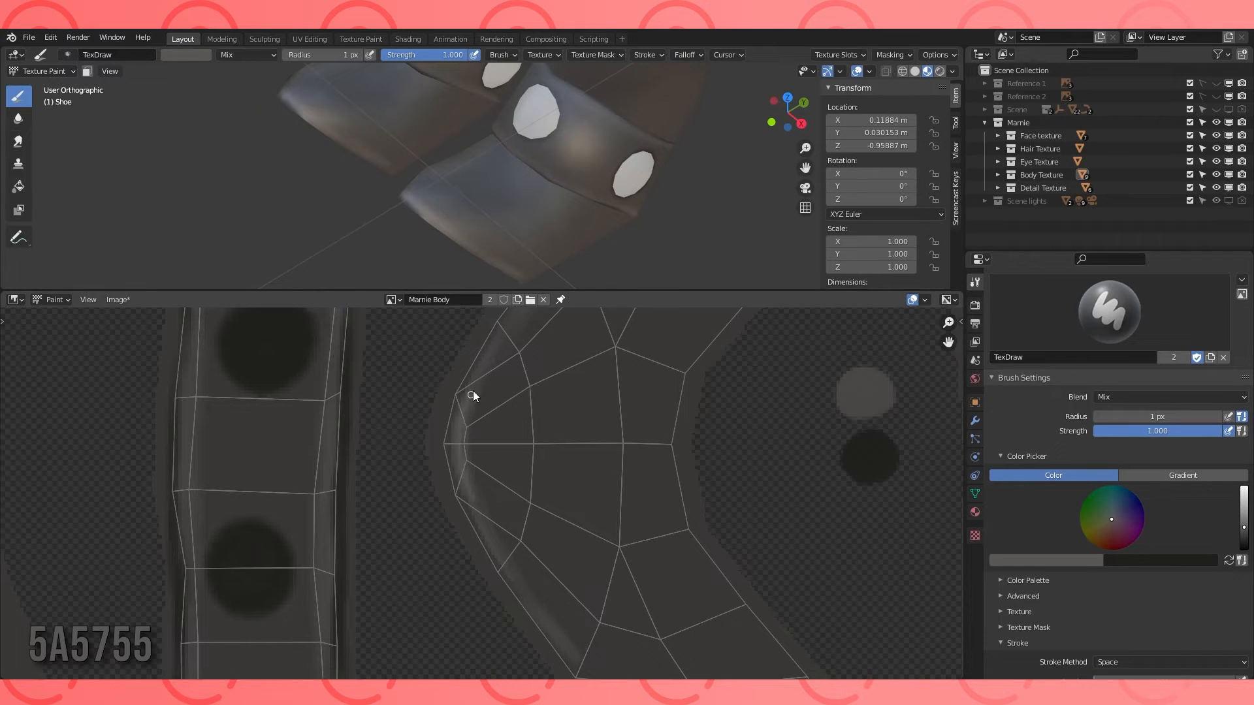
# Paint a swatch of 5A5755 below the two existing swatches beside the crescent-shaped shoe island.
pyautogui.moveTo(870, 518); pyautogui.dragTo(870, 539)
pyautogui.scroll(-5, 875, 520)
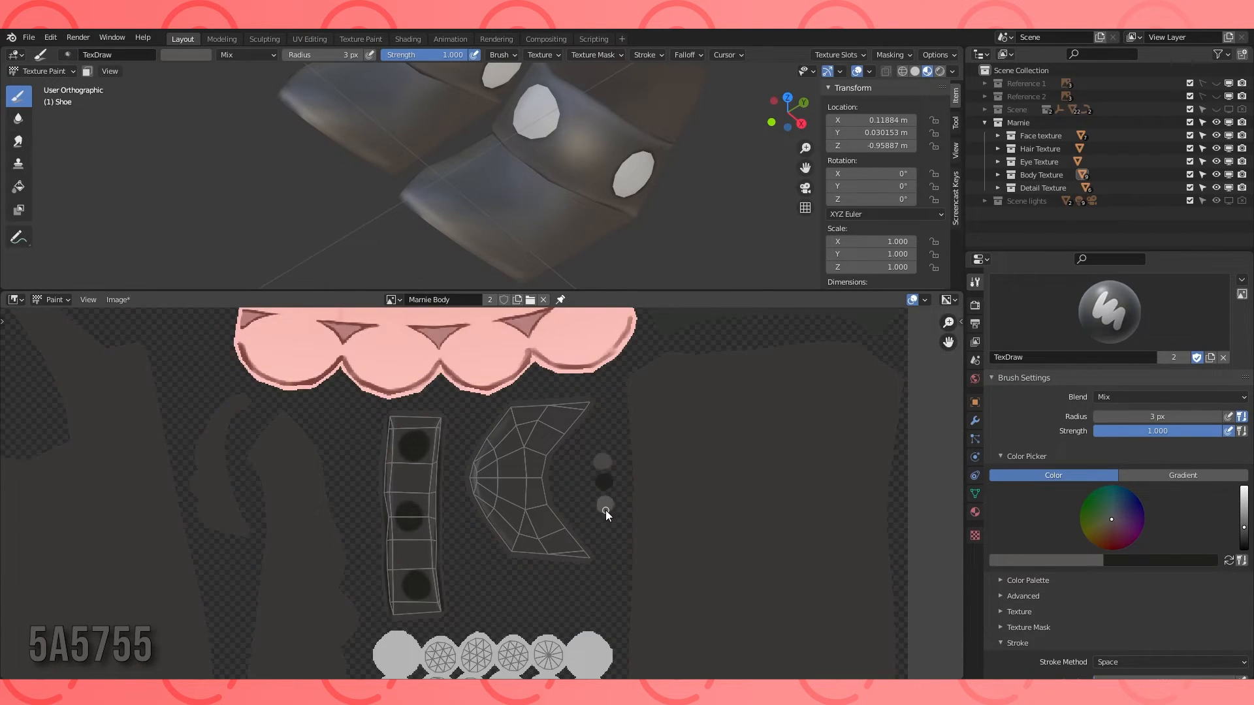
pyautogui.scroll(-2, 575, 209)
# Paint dark 1F1E1D shading along the outer and inner borders of the crescent-shaped shoe island with a 3 px brush.
pyautogui.scroll(3, 574, 404)
pyautogui.moveTo(575, 392); pyautogui.dragTo(578, 478, button='middle')
pyautogui.press('x')
pyautogui.moveTo(555, 203); pyautogui.dragTo(509, 158, button='middle')
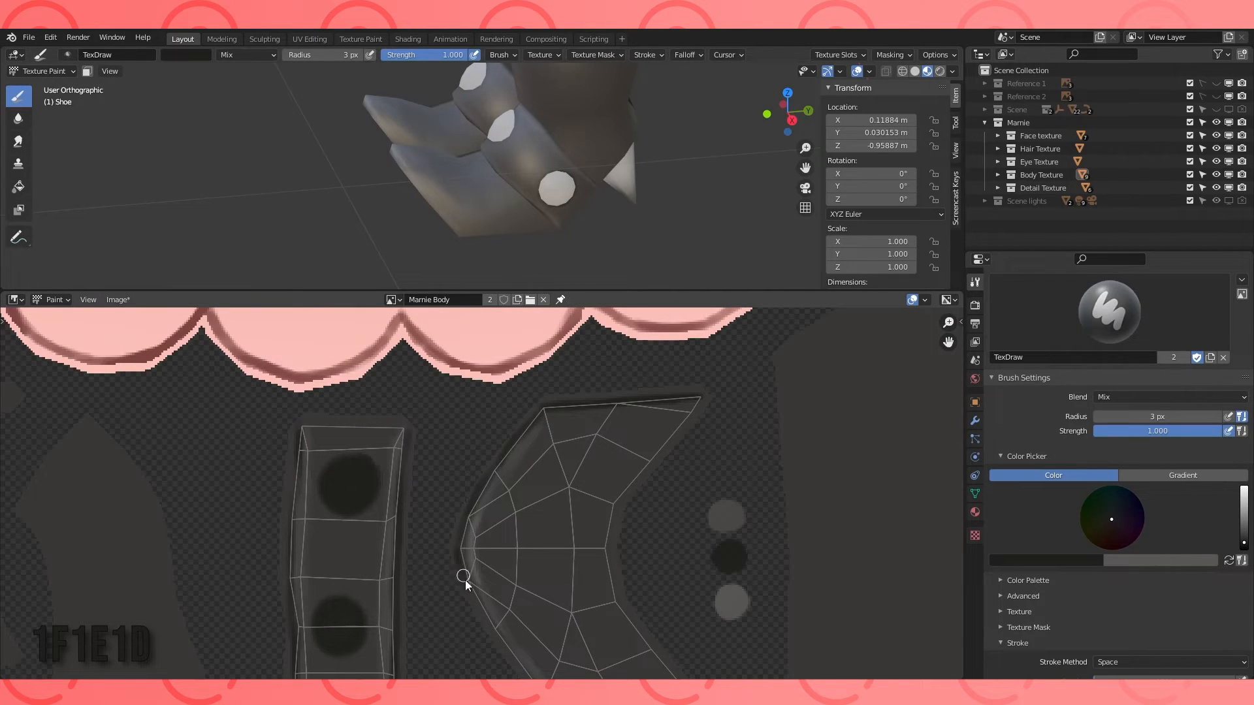
pyautogui.moveTo(483, 619); pyautogui.dragTo(469, 588)
pyautogui.moveTo(554, 574); pyautogui.dragTo(553, 459, button='middle')
pyautogui.moveTo(604, 587); pyautogui.dragTo(649, 595)
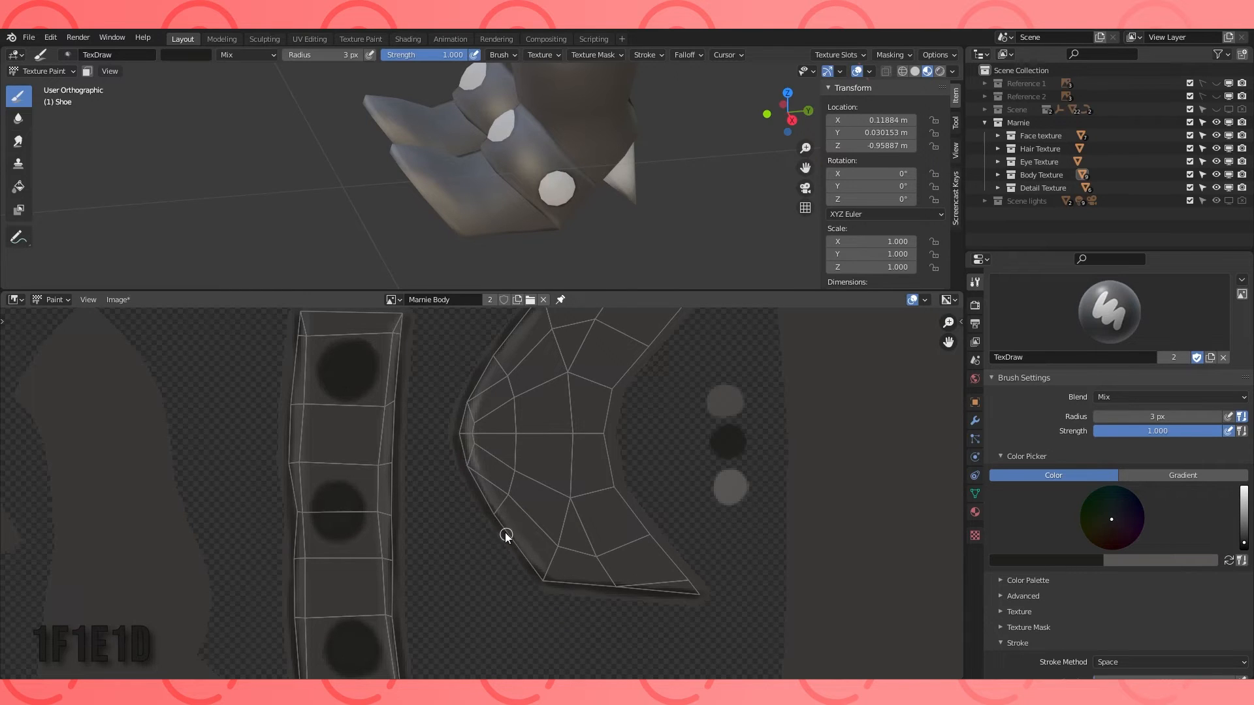
pyautogui.moveTo(686, 409)
pyautogui.mouseDown(button='middle')
pyautogui.moveTo(667, 546)
pyautogui.moveTo(650, 526)
pyautogui.mouseUp(button='middle')
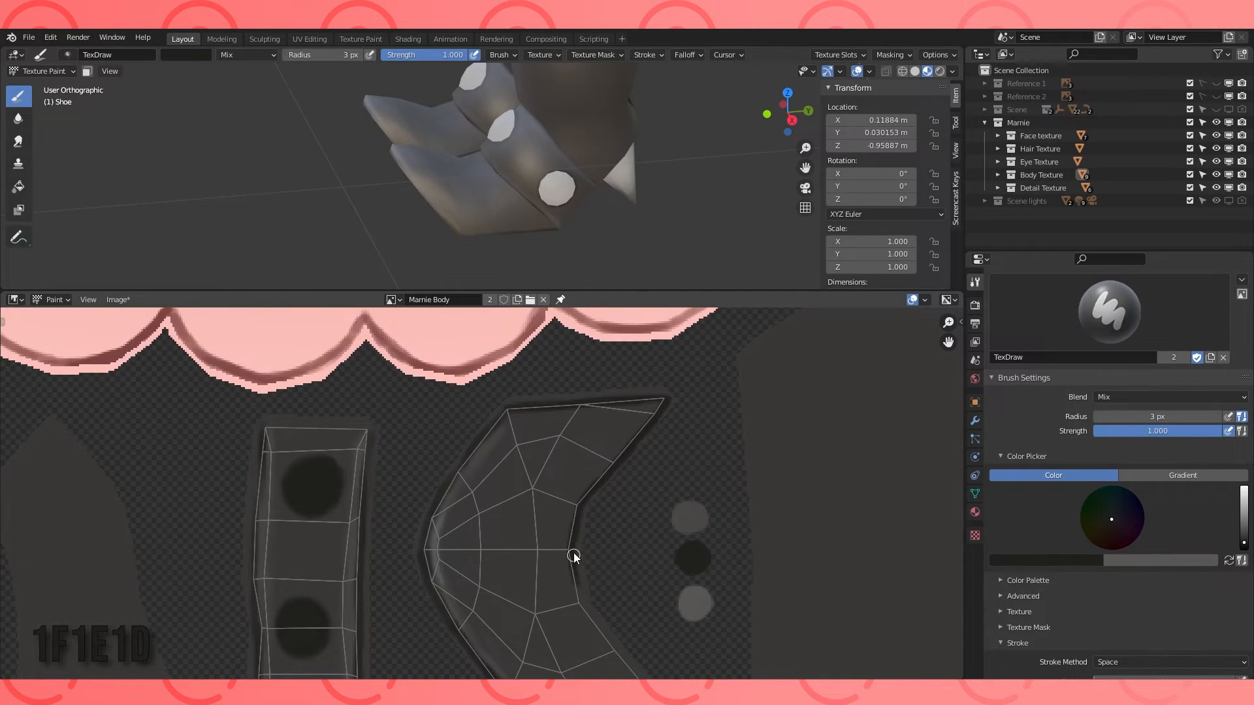
pyautogui.moveTo(574, 556); pyautogui.dragTo(583, 613)
pyautogui.moveTo(644, 578); pyautogui.dragTo(527, 437, button='middle')
pyautogui.moveTo(465, 476); pyautogui.dragTo(529, 543)
# Soften the dark border shading on the crescent-shaped island with an 8 px Soften brush.
pyautogui.click(19, 119)
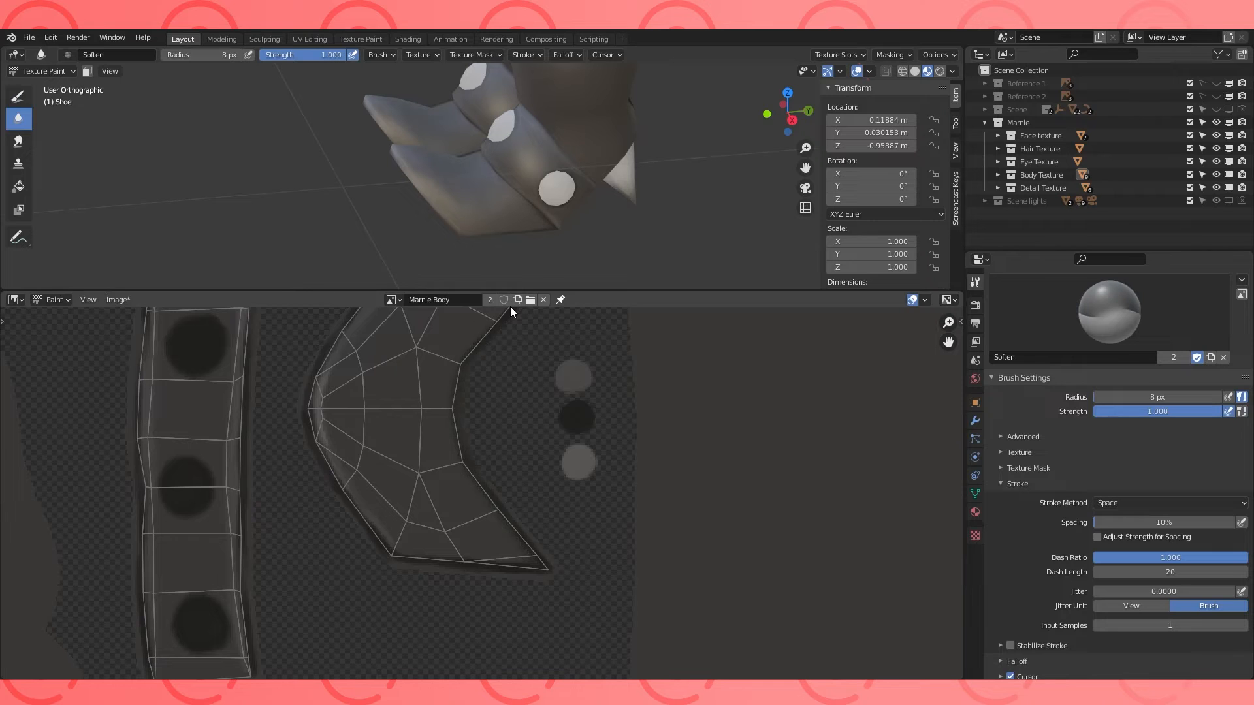
pyautogui.moveTo(498, 344); pyautogui.dragTo(601, 489, button='middle')
pyautogui.moveTo(467, 556); pyautogui.dragTo(463, 442, button='middle')
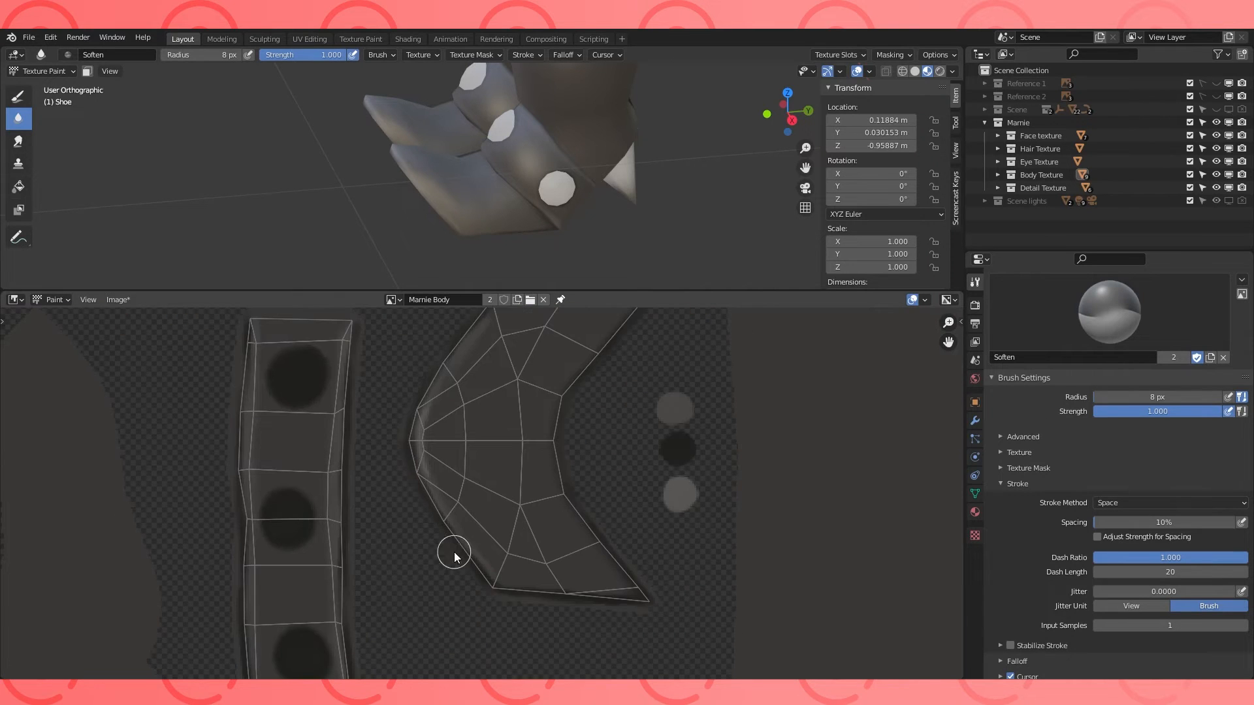
pyautogui.moveTo(541, 211); pyautogui.dragTo(557, 195, button='middle')
pyautogui.scroll(-2, 552, 468)
pyautogui.scroll(2, 547, 466)
# Paint a 1F1E1D shadow at the middle of the crescent's inner curve with an 8 px brush and soften it.
pyautogui.click(19, 96)
pyautogui.moveTo(540, 514)
pyautogui.mouseDown()
pyautogui.moveTo(533, 471)
pyautogui.moveTo(540, 550)
pyautogui.moveTo(528, 475)
pyautogui.mouseUp()
pyautogui.click(19, 141)
pyautogui.click(18, 119)
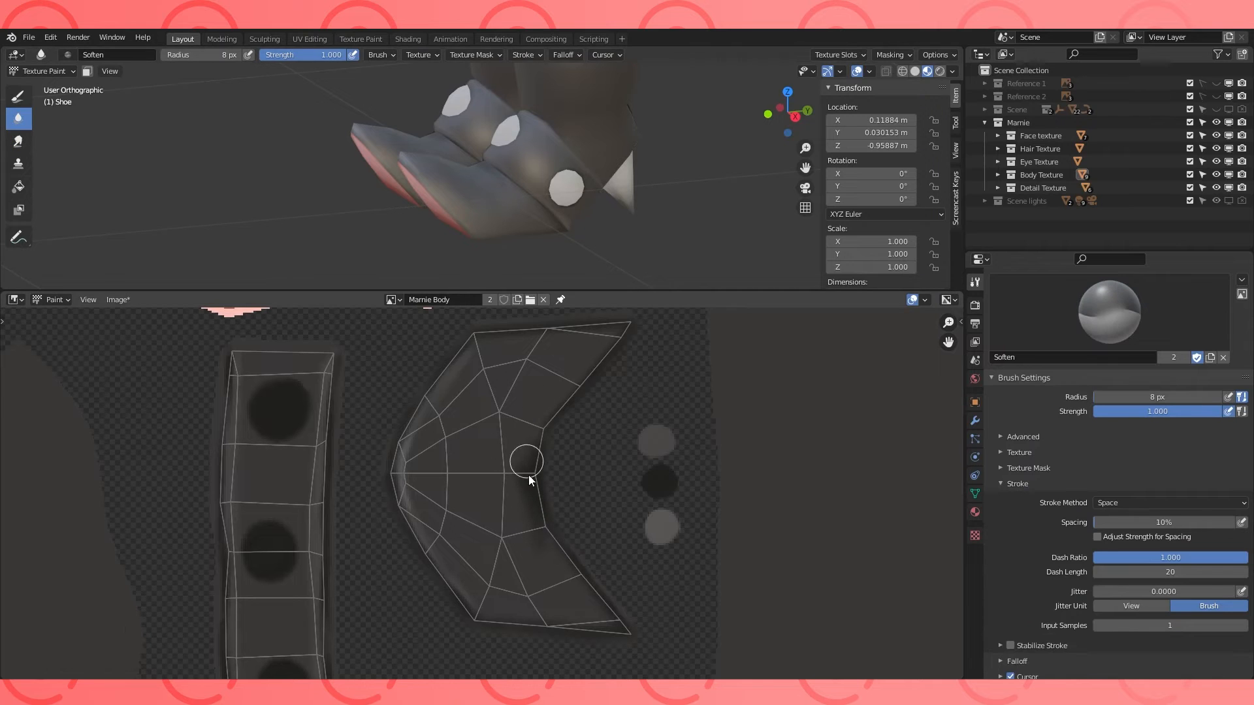
# Extend the shading along the crescent's upper inner edge with an 8 px brush and blend it with the Soften brush.
pyautogui.moveTo(588, 266); pyautogui.dragTo(607, 222, button='middle')
pyautogui.click(19, 96)
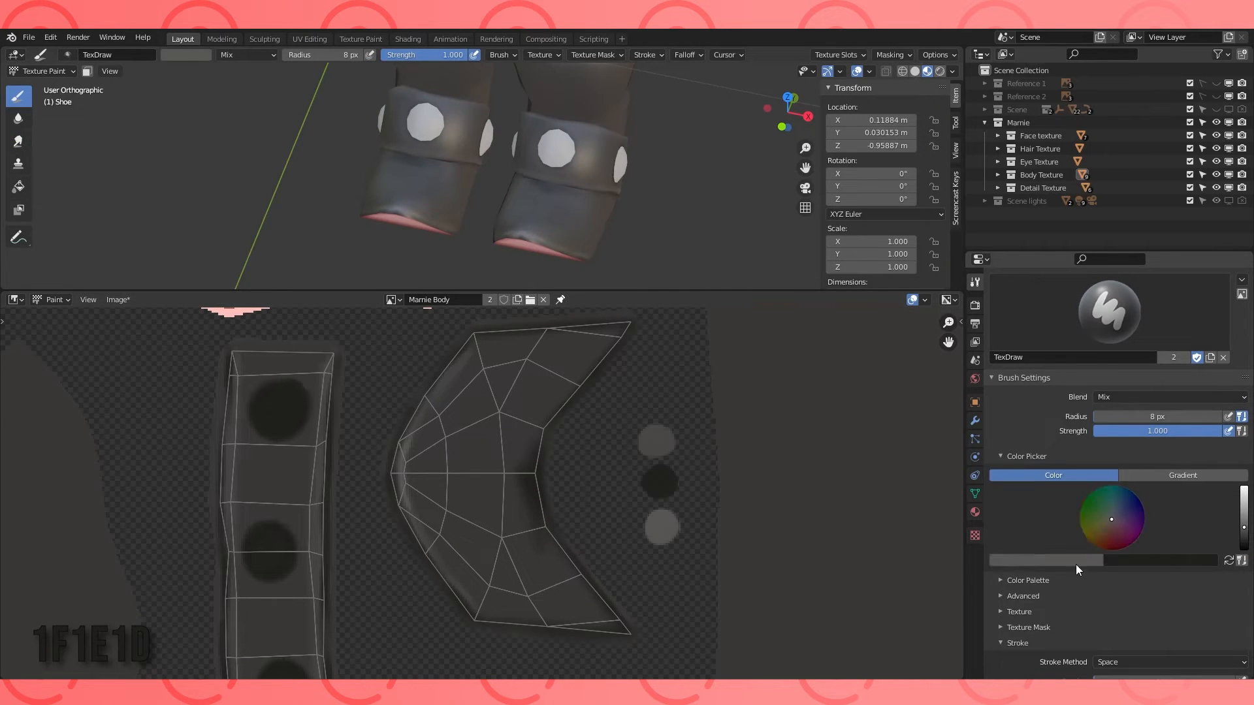
pyautogui.scroll(2, 579, 602)
pyautogui.moveTo(549, 465)
pyautogui.mouseDown()
pyautogui.moveTo(578, 401)
pyautogui.moveTo(593, 395)
pyautogui.mouseUp()
pyautogui.click(19, 119)
# Paint 4B4847 highlights along the crescent's outer curve with a 2 px brush.
pyautogui.moveTo(665, 243)
pyautogui.mouseDown(button='middle')
pyautogui.moveTo(680, 179)
pyautogui.moveTo(439, 223)
pyautogui.moveTo(507, 232)
pyautogui.mouseUp(button='middle')
pyautogui.scroll(3, 480, 212)
pyautogui.scroll(-1, 516, 477)
pyautogui.click(19, 97)
pyautogui.scroll(4, 482, 487)
pyautogui.press('f')
pyautogui.click(379, 450)
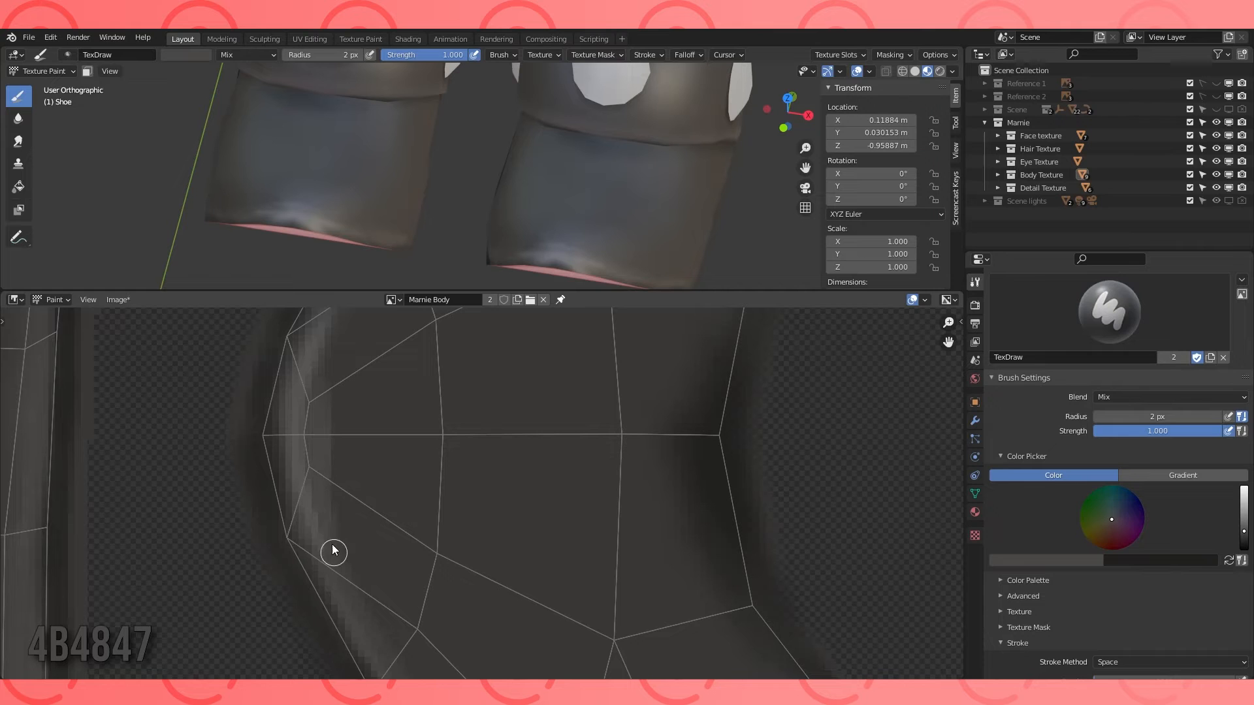
pyautogui.moveTo(385, 497); pyautogui.dragTo(434, 585, button='middle')
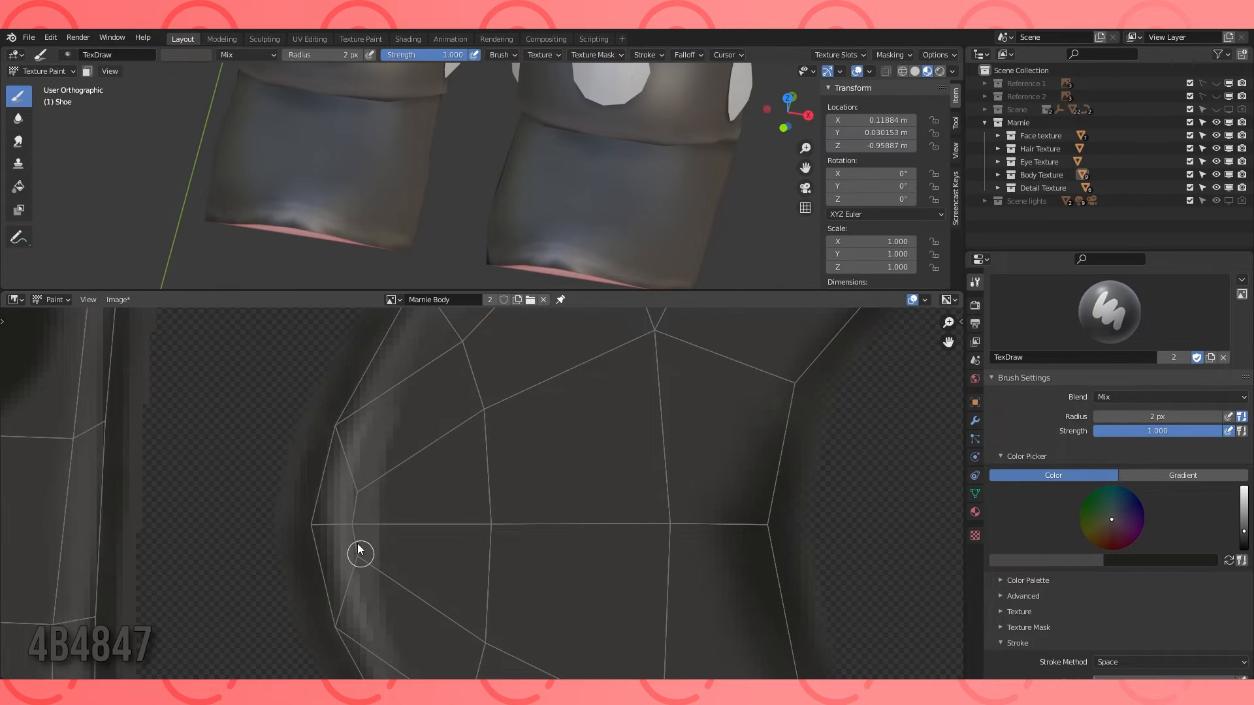
# Sample 5A5755, paint a brighter highlight at the middle of the crescent's outer curve and soften it at 2 px.
pyautogui.scroll(-5, 1000, 577)
pyautogui.scroll(-5, 910, 496)
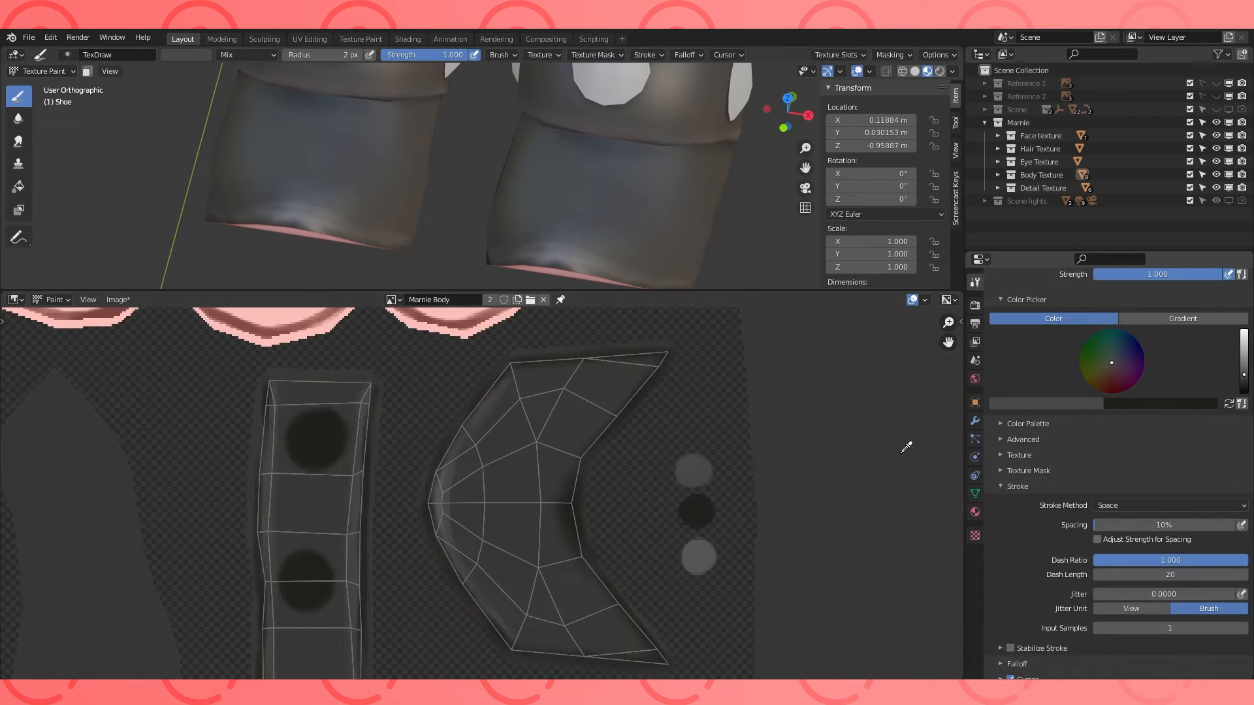
pyautogui.scroll(5, 425, 503)
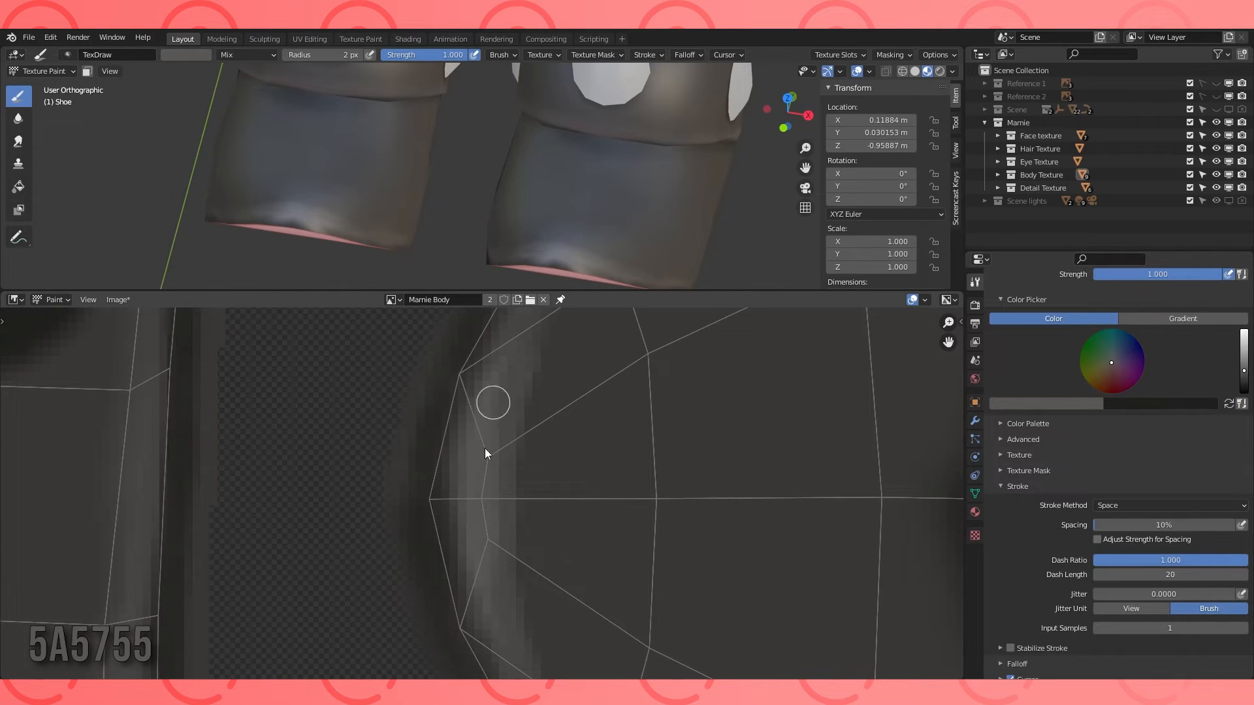
pyautogui.scroll(-5, 610, 540)
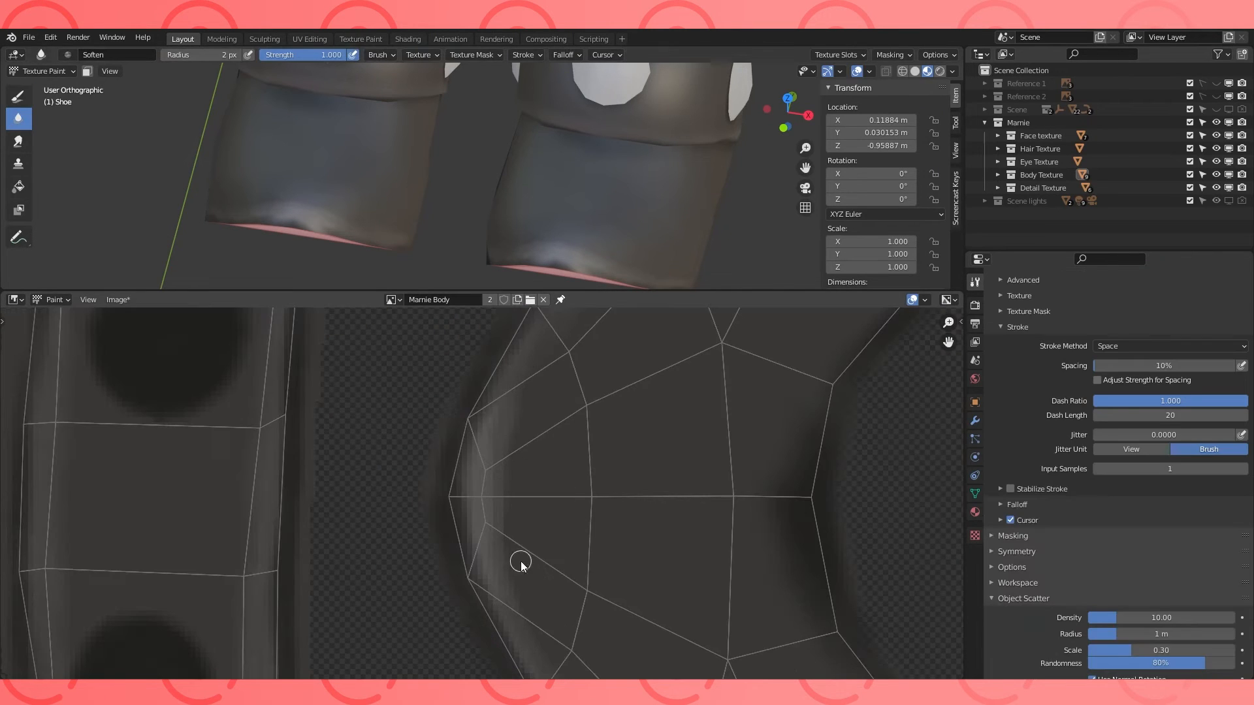
pyautogui.scroll(-6, 607, 215)
# Draw a straight 2 px crease in 1F1E1D across the boot's ankle in side view, using the Line stroke method.
pyautogui.moveTo(620, 213); pyautogui.dragTo(545, 157, button='middle')
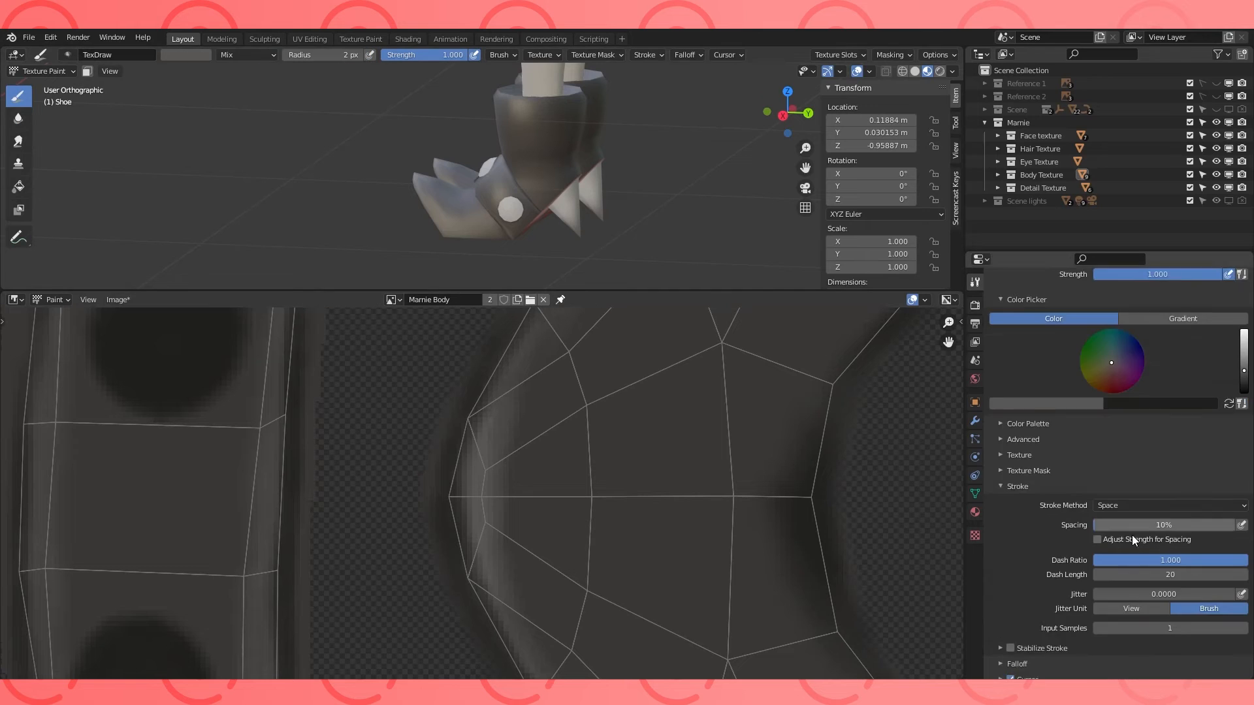
pyautogui.scroll(-2, 1132, 535)
pyautogui.scroll(4, 1136, 529)
pyautogui.click(1229, 471)
pyautogui.press('KP_3')
pyautogui.scroll(3, 652, 145)
pyautogui.keyDown('shift'); pyautogui.moveTo(651, 145); pyautogui.dragTo(612, 181, button='middle'); pyautogui.keyUp('shift')
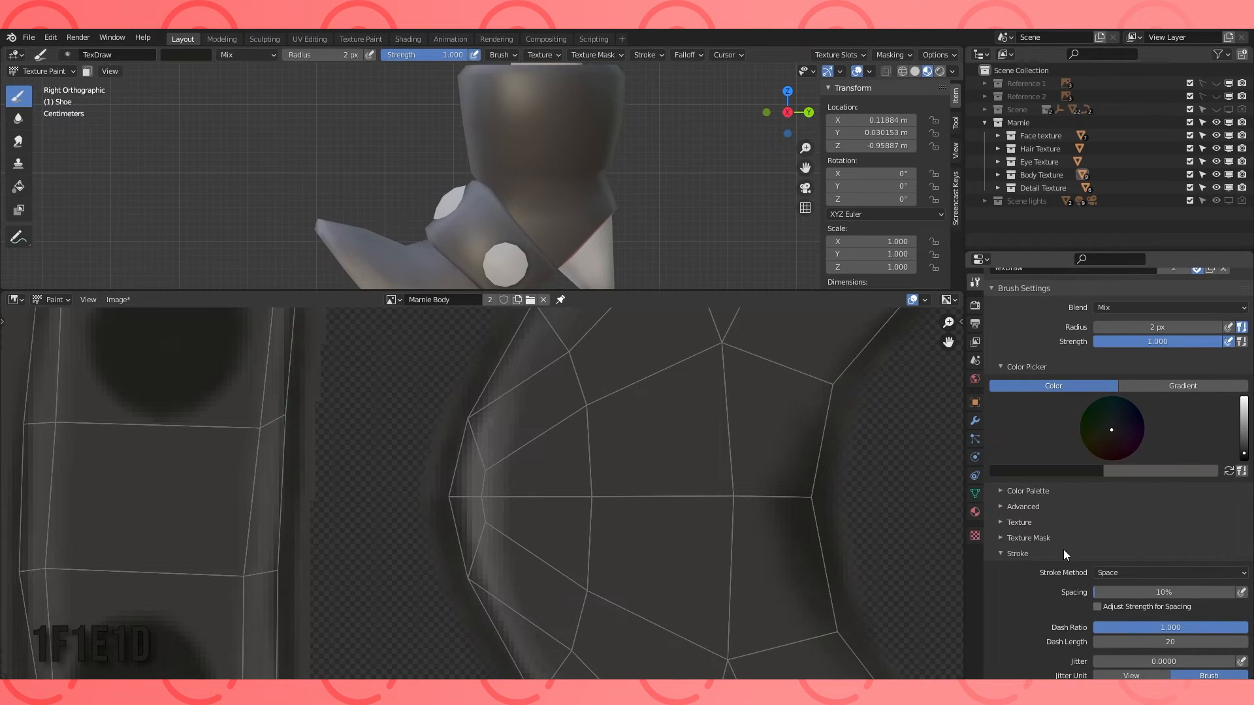
pyautogui.scroll(-2, 1181, 524)
pyautogui.click(1181, 526)
pyautogui.click(1123, 568)
pyautogui.moveTo(637, 183); pyautogui.dragTo(656, 174)
# Set the stroke method back to Space and continue the dark ankle crease around the whole boot with 2 px and 3 px brushes.
pyautogui.scroll(2, 601, 183)
pyautogui.scroll(-4, 641, 527)
pyautogui.scroll(5, 550, 581)
pyautogui.moveTo(640, 193); pyautogui.dragTo(590, 194, button='middle')
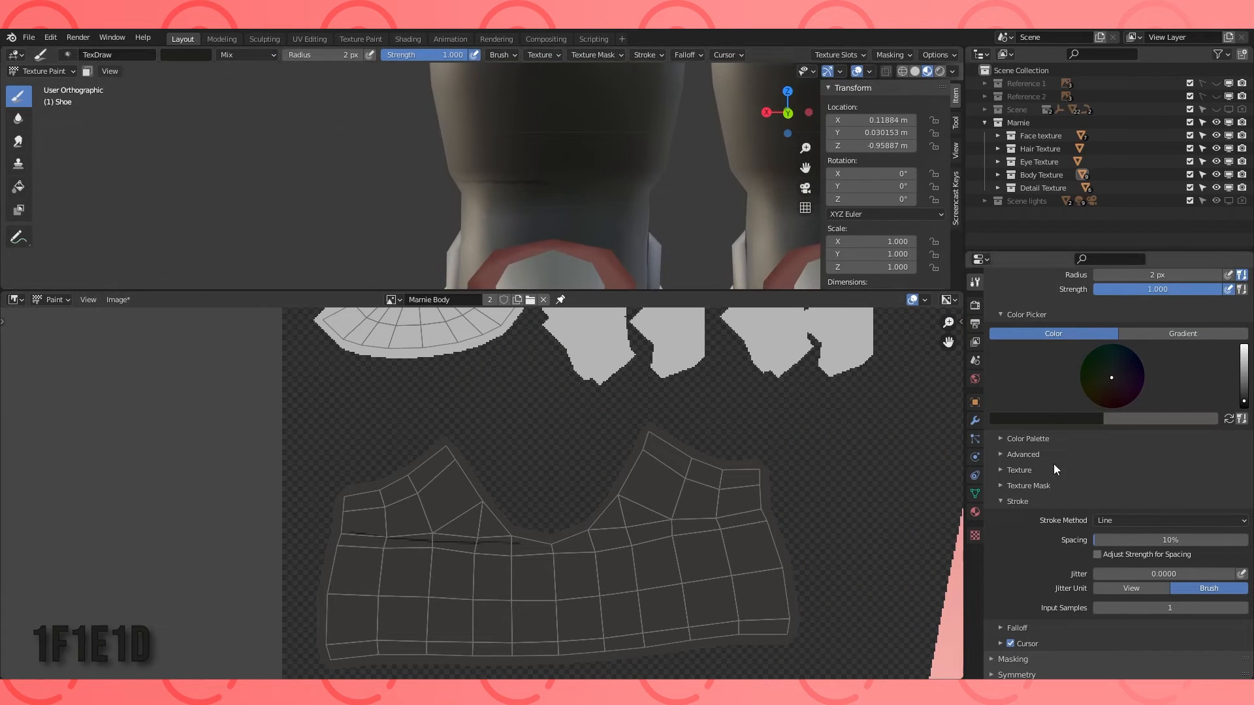
pyautogui.click(1169, 521)
pyautogui.click(1126, 575)
pyautogui.moveTo(545, 189); pyautogui.dragTo(606, 187)
pyautogui.moveTo(606, 187); pyautogui.dragTo(407, 210, button='middle')
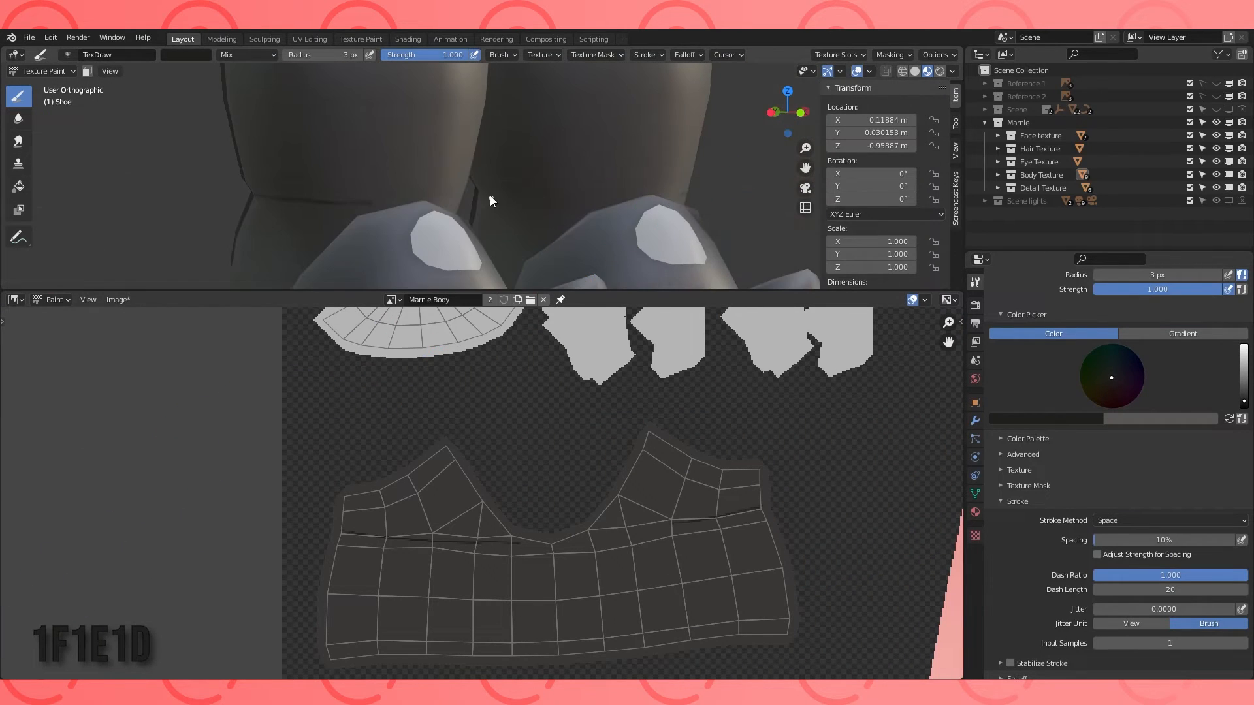
pyautogui.moveTo(613, 139); pyautogui.dragTo(608, 196, button='middle')
pyautogui.scroll(3, 647, 433)
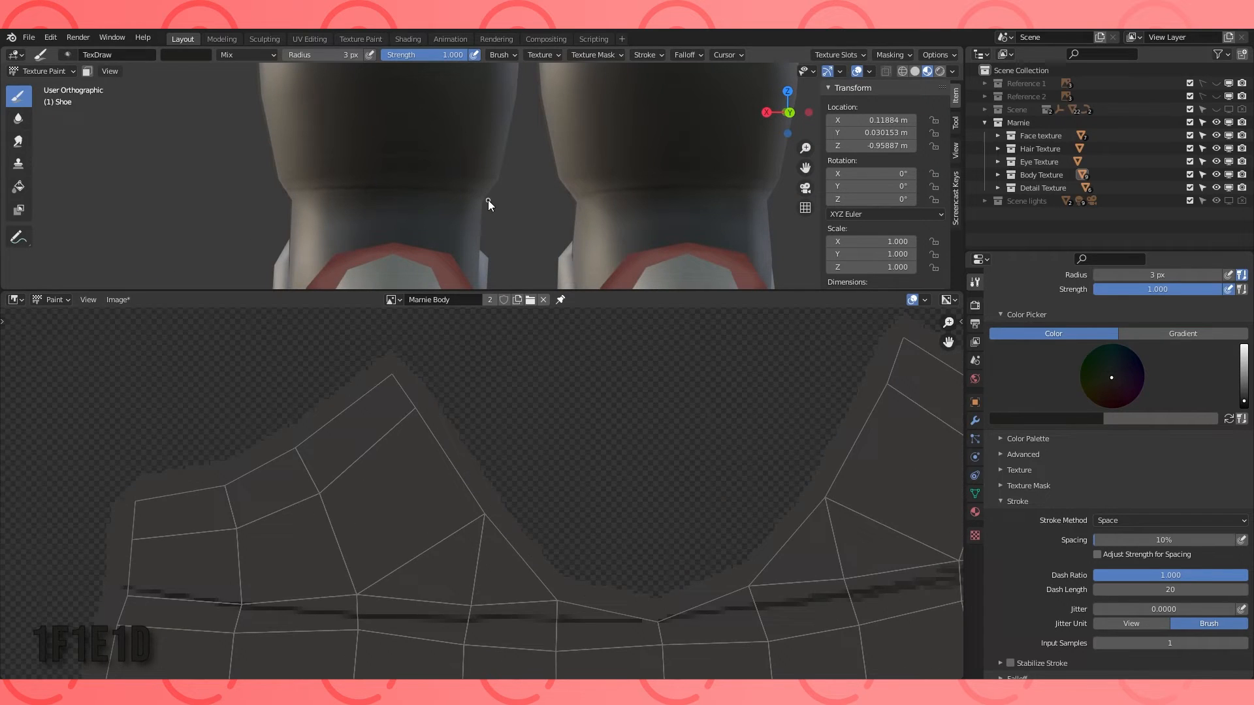
pyautogui.moveTo(229, 567)
pyautogui.mouseDown()
pyautogui.moveTo(666, 566)
pyautogui.moveTo(866, 526)
pyautogui.mouseUp()
pyautogui.moveTo(863, 508); pyautogui.dragTo(570, 480, button='middle')
pyautogui.moveTo(653, 193); pyautogui.dragTo(582, 199, button='middle')
pyautogui.scroll(-3, 632, 475)
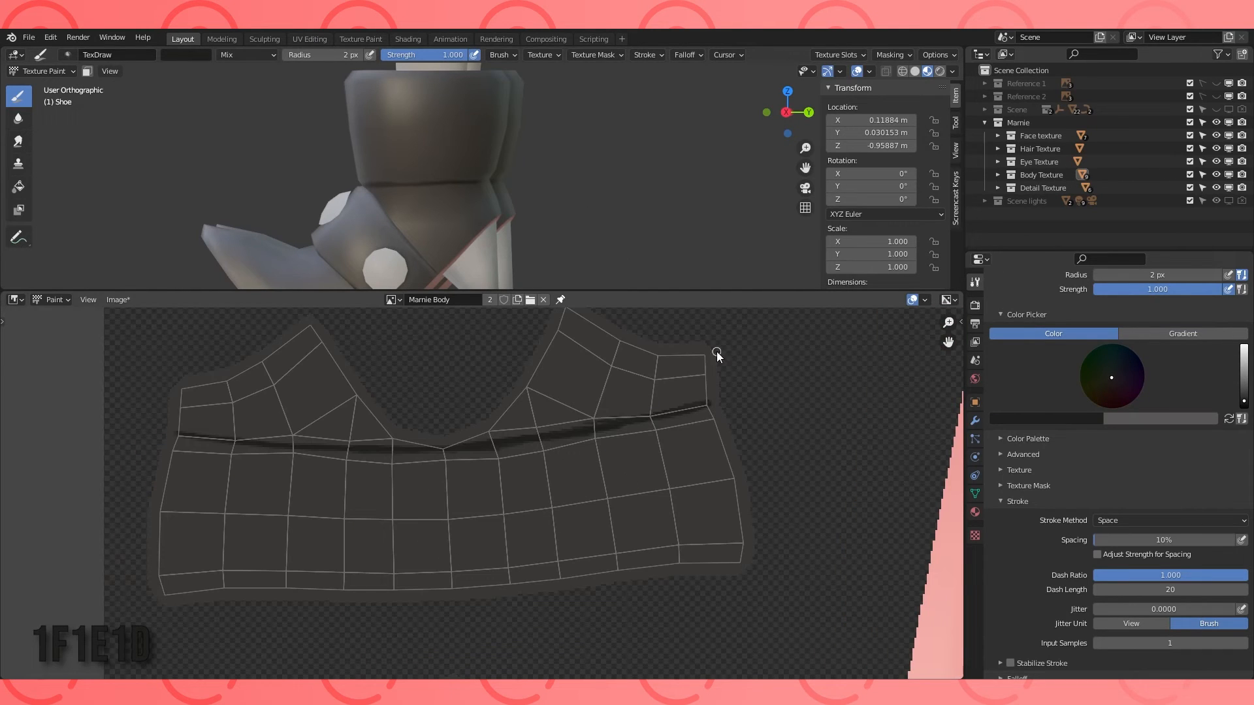
# Clear the sharp marking from the edge loop around the boot's top opening, and return to texture painting.
pyautogui.moveTo(628, 189); pyautogui.dragTo(461, 238, button='middle')
pyautogui.press('Tab')
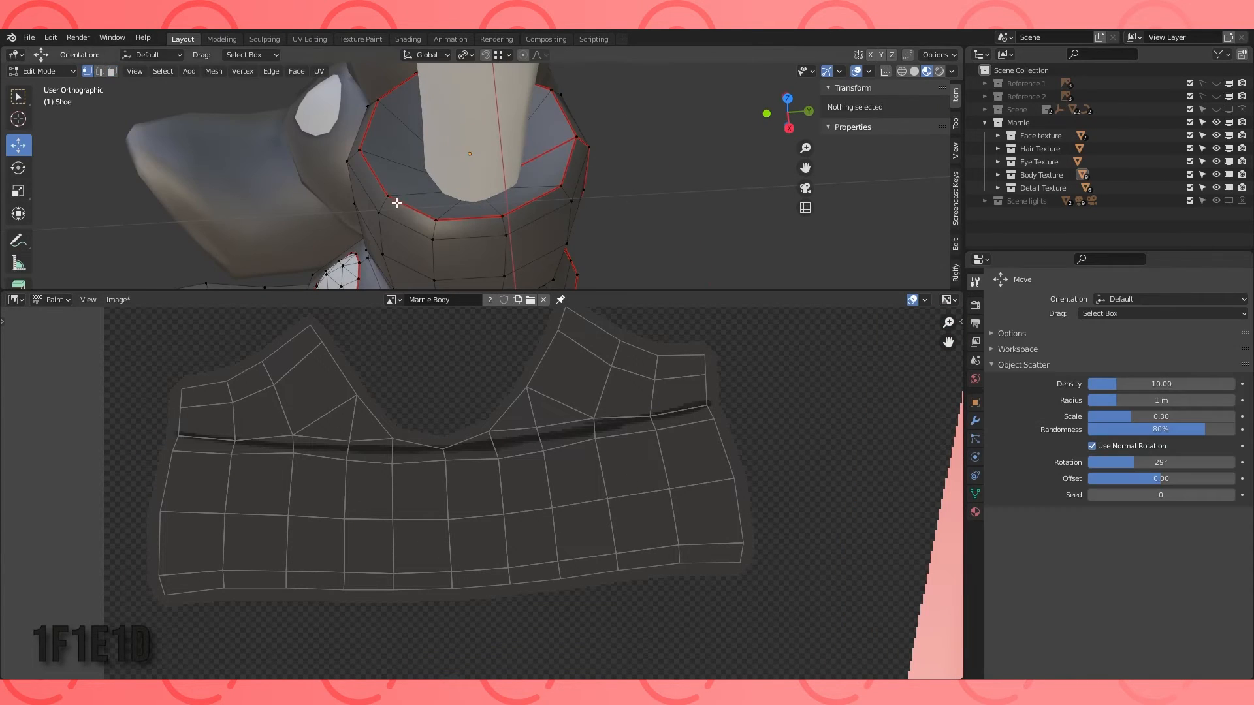
pyautogui.keyDown('alt'); pyautogui.click(396, 203); pyautogui.keyUp('alt')
pyautogui.hotkey('ctrl', 'e')
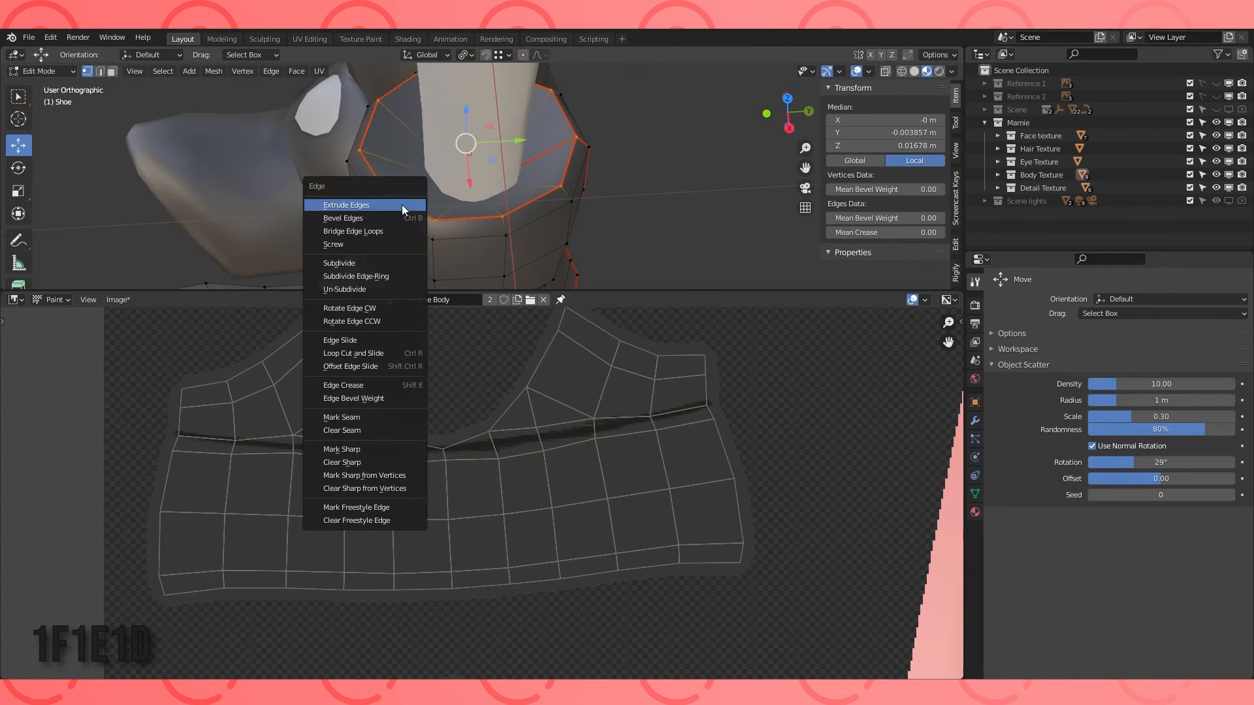
pyautogui.click(364, 461)
pyautogui.press('Tab')
# Set the brush radius to 26 px and paint the inside of the boot's opening with 1F1E1D.
pyautogui.scroll(-2, 570, 191)
pyautogui.moveTo(569, 191)
pyautogui.mouseDown(button='middle')
pyautogui.moveTo(555, 175)
pyautogui.moveTo(496, 222)
pyautogui.mouseUp(button='middle')
pyautogui.press('f')
pyautogui.click(487, 160)
pyautogui.moveTo(438, 161); pyautogui.dragTo(509, 143)
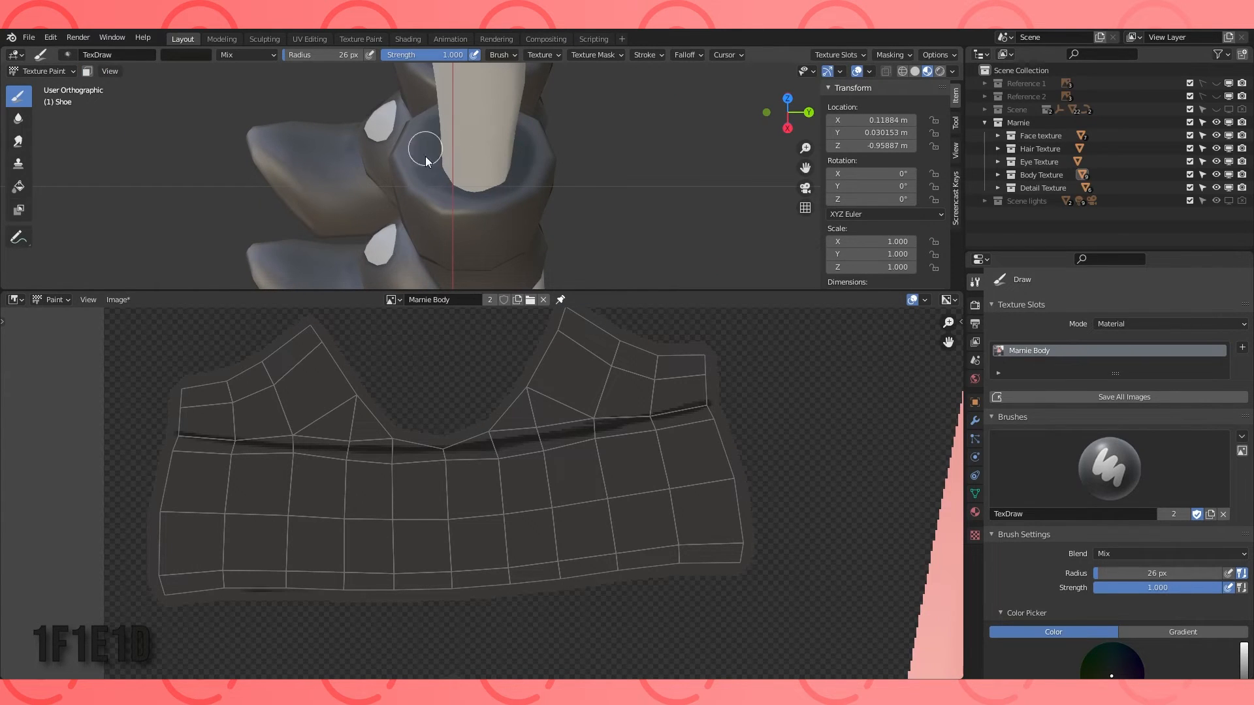
pyautogui.moveTo(497, 181); pyautogui.dragTo(452, 175, button='middle')
pyautogui.scroll(-6, 464, 501)
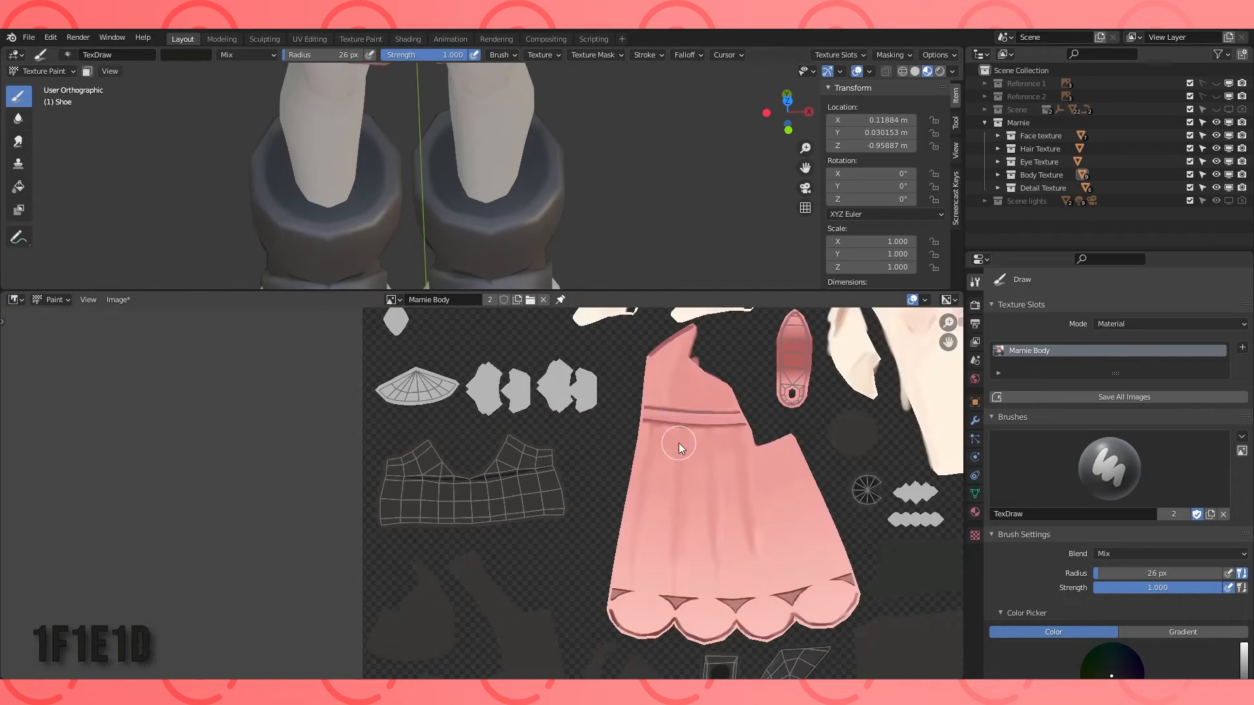
# Fill the middle of the round boot-opening island with 1F1E1D at 6 px and soften the fill's edge at 2 px.
pyautogui.moveTo(843, 521); pyautogui.dragTo(552, 551, button='middle')
pyautogui.scroll(5, 552, 552)
pyautogui.scroll(3, 588, 451)
pyautogui.press('f')
pyautogui.click(652, 435)
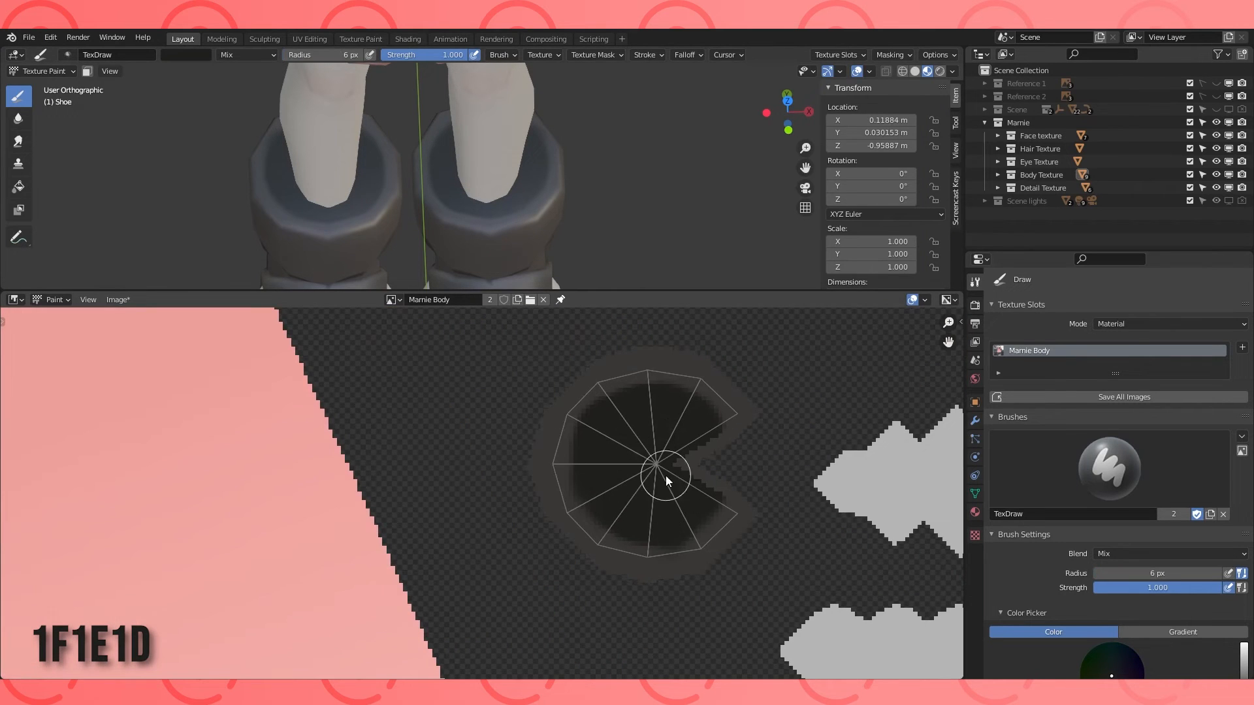
pyautogui.click(19, 119)
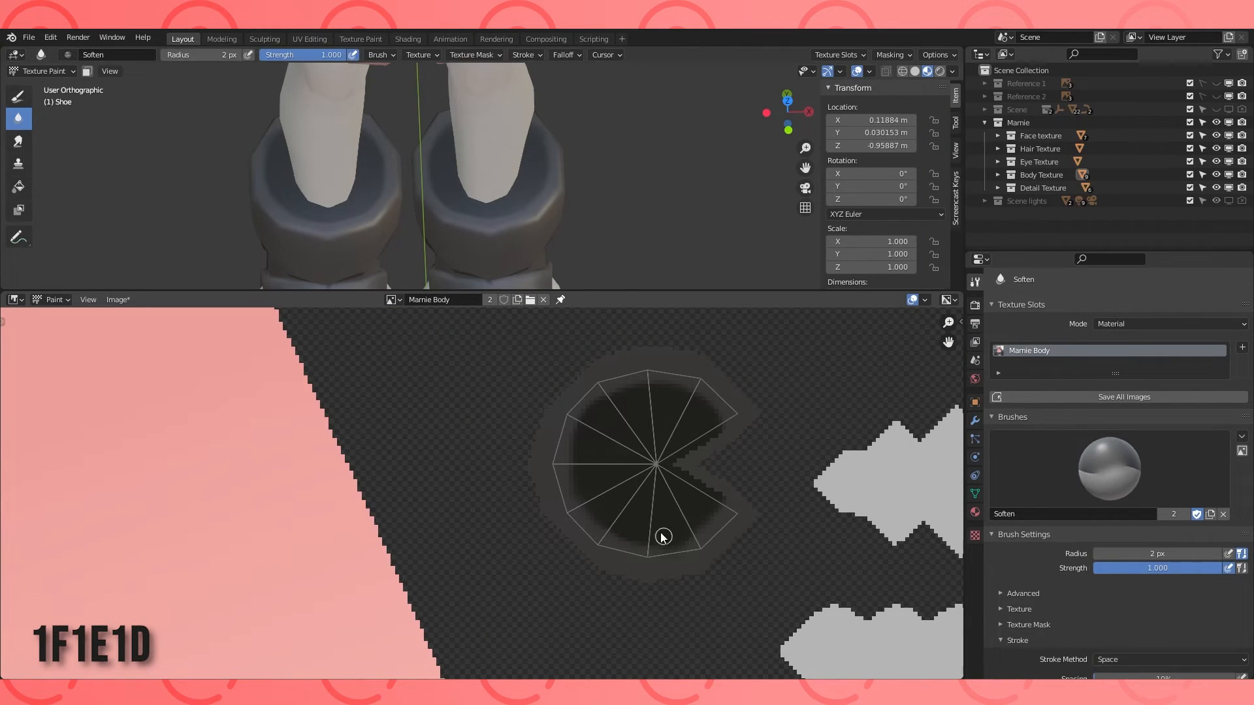
# Soften the ankle crease across the boot island with the Soften brush at 4 px and 6 px.
pyautogui.scroll(-4, 708, 478)
pyautogui.moveTo(280, 457); pyautogui.dragTo(566, 474, button='middle')
pyautogui.scroll(3, 565, 473)
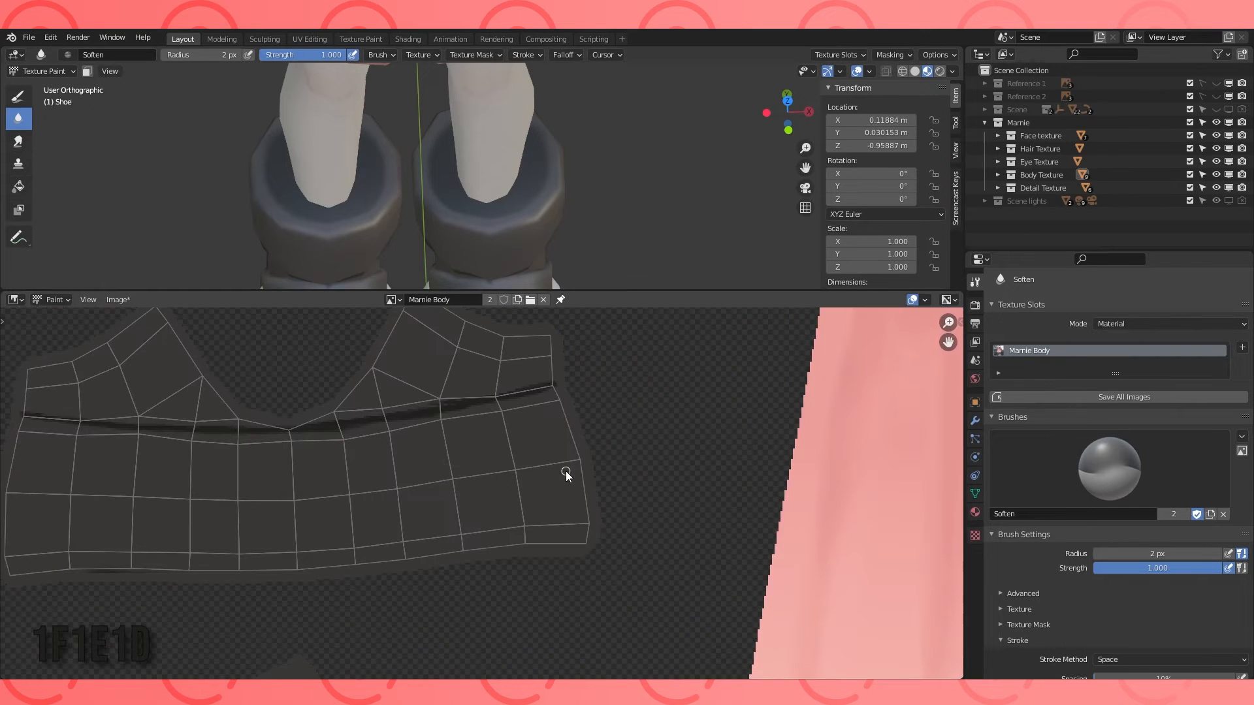
pyautogui.click(25, 101)
pyautogui.press('f')
pyautogui.click(384, 551)
pyautogui.moveTo(383, 552); pyautogui.dragTo(679, 628, button='middle')
pyautogui.scroll(1, 679, 627)
pyautogui.click(18, 118)
pyautogui.moveTo(545, 160); pyautogui.dragTo(364, 132, button='middle')
pyautogui.press('KP_3')
pyautogui.scroll(1, 520, 513)
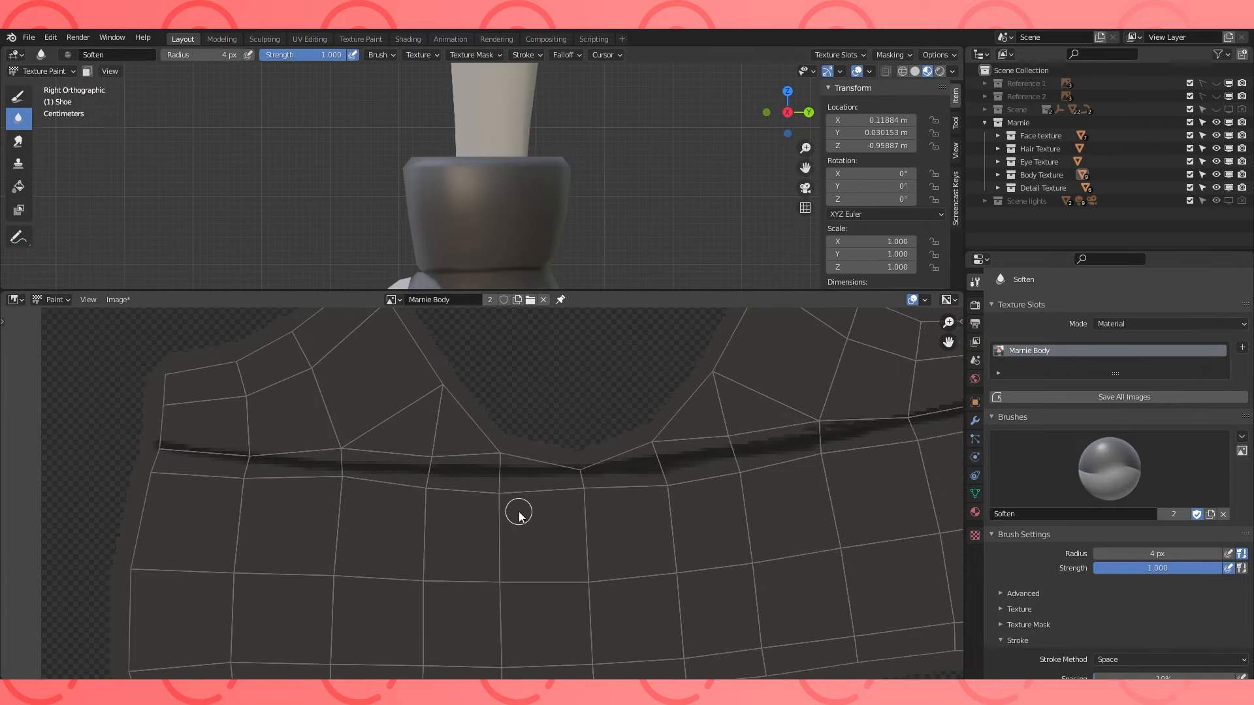
pyautogui.moveTo(162, 448)
pyautogui.mouseDown()
pyautogui.moveTo(876, 442)
pyautogui.moveTo(928, 418)
pyautogui.mouseUp()
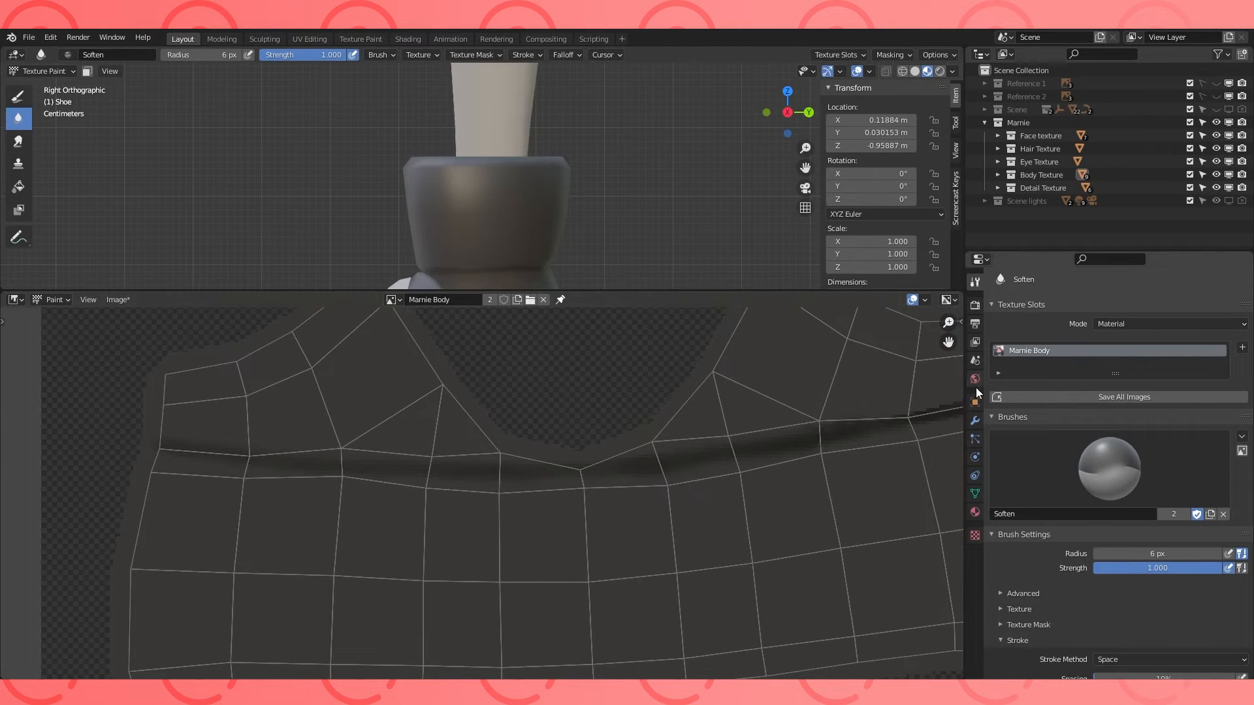
pyautogui.scroll(-2, 941, 399)
pyautogui.moveTo(941, 399); pyautogui.dragTo(653, 447, button='middle')
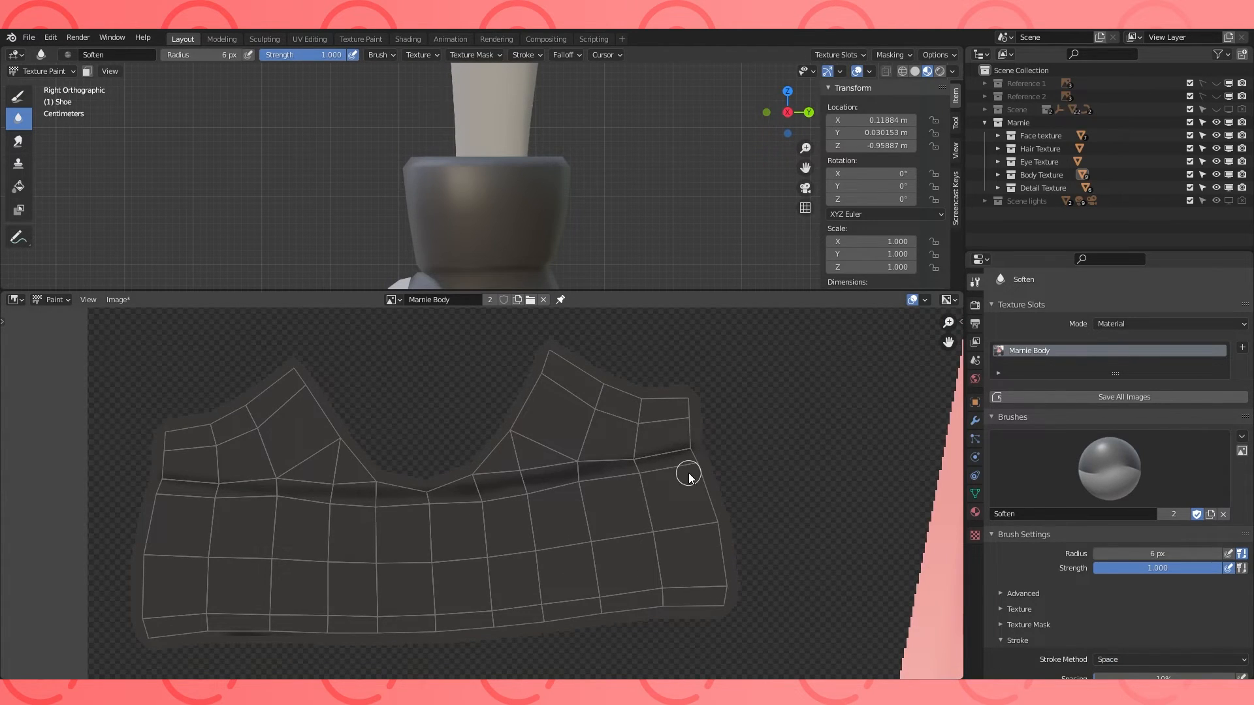
# Paint 1F1E1D shading along the boot island's upper borders with a 6 px brush and soften it.
pyautogui.click(18, 96)
pyautogui.moveTo(299, 365)
pyautogui.mouseDown()
pyautogui.moveTo(366, 461)
pyautogui.moveTo(480, 437)
pyautogui.moveTo(555, 341)
pyautogui.moveTo(602, 372)
pyautogui.moveTo(682, 392)
pyautogui.mouseUp()
pyautogui.moveTo(165, 434); pyautogui.dragTo(308, 347)
pyautogui.scroll(-2, 590, 134)
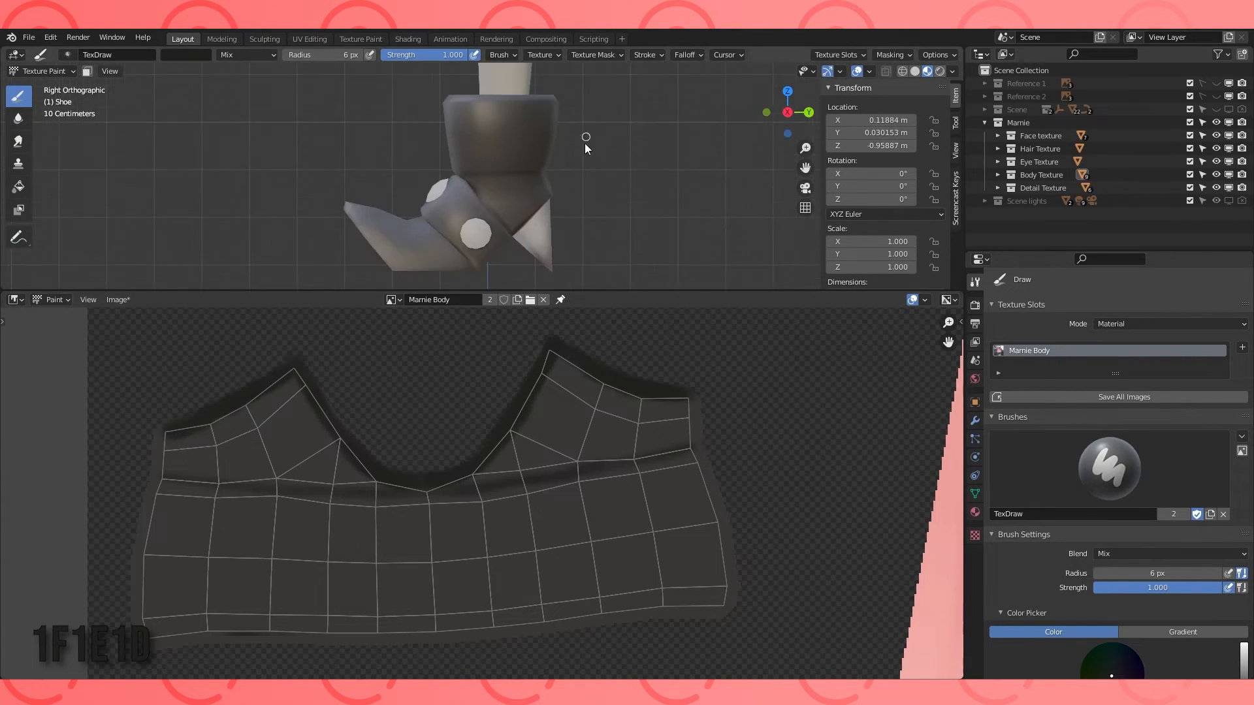
pyautogui.scroll(2, 590, 134)
pyautogui.click(18, 119)
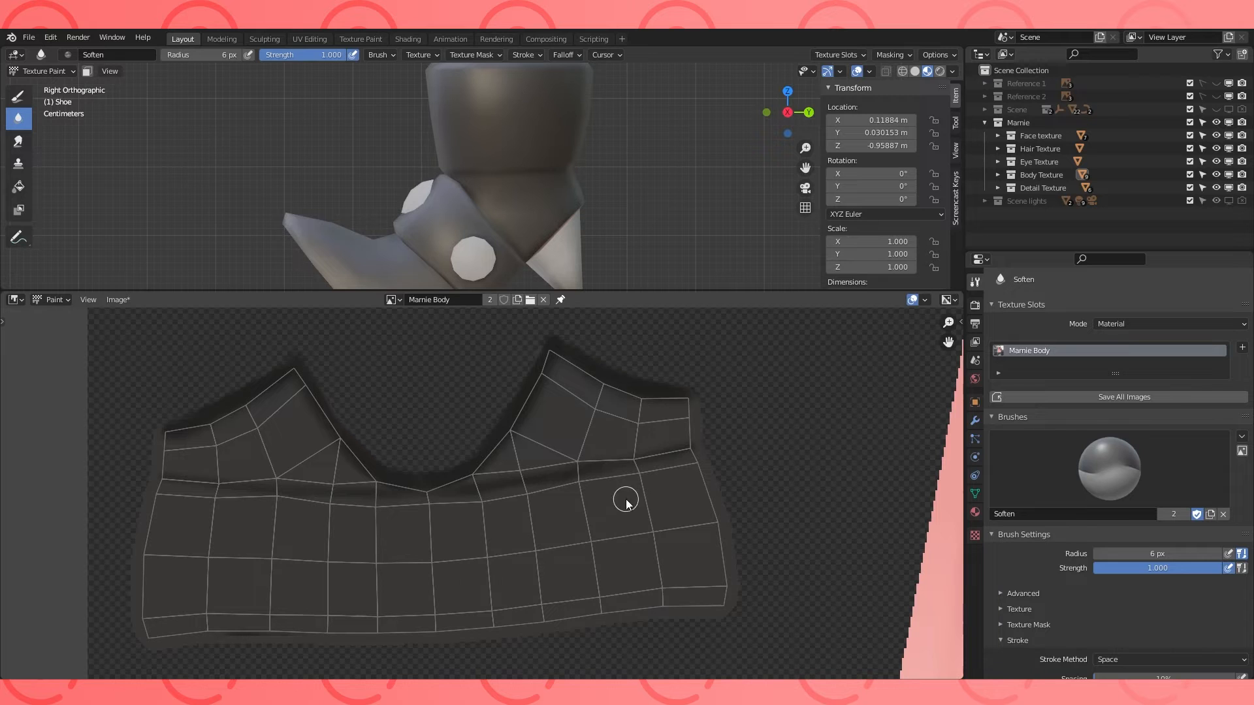
# Swap to the lighter brush colour and sample 4B4847 from the swatch beside the crescent-shaped island.
pyautogui.click(19, 97)
pyautogui.scroll(-4, 1181, 548)
pyautogui.scroll(-7, 840, 480)
pyautogui.scroll(3, 627, 640)
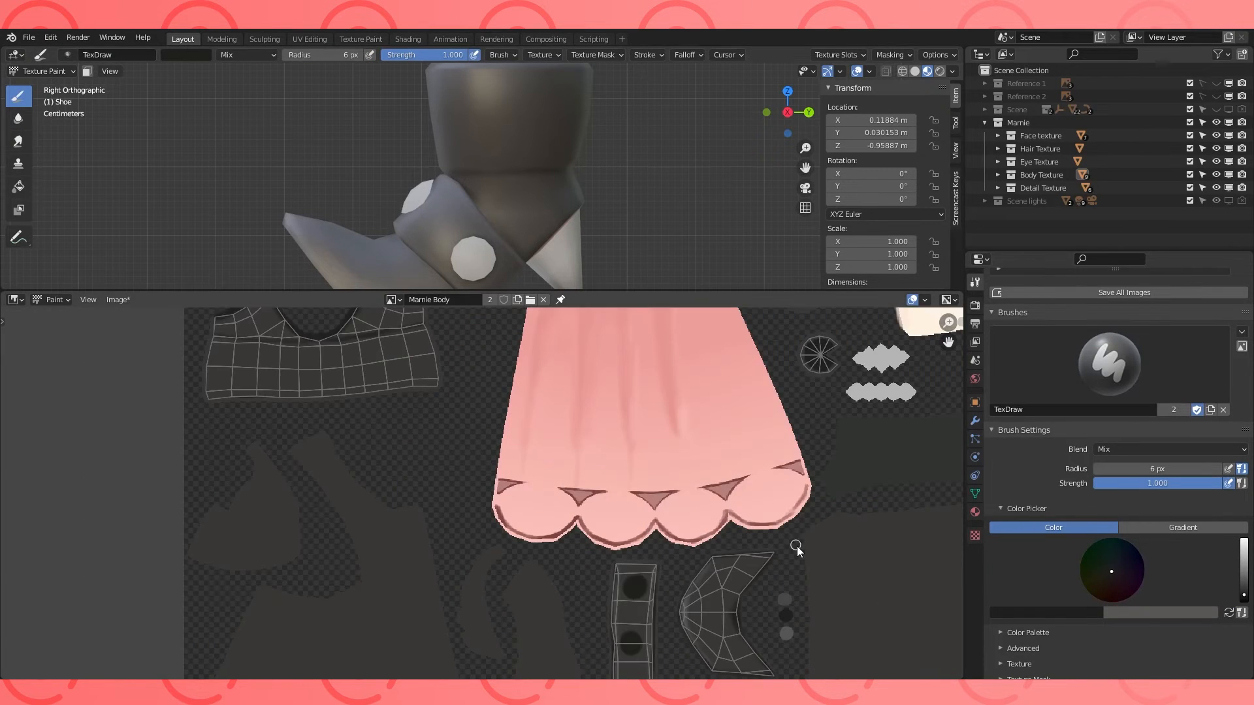
pyautogui.click(1229, 612)
pyautogui.click(1075, 612)
pyautogui.click(1105, 561)
pyautogui.click(788, 599)
# Paint a 4B4847 highlight just below the boot island's ankle crease at 2 to 3 px and soften it at 5 px.
pyautogui.moveTo(406, 405); pyautogui.dragTo(657, 550, button='middle')
pyautogui.scroll(4, 658, 551)
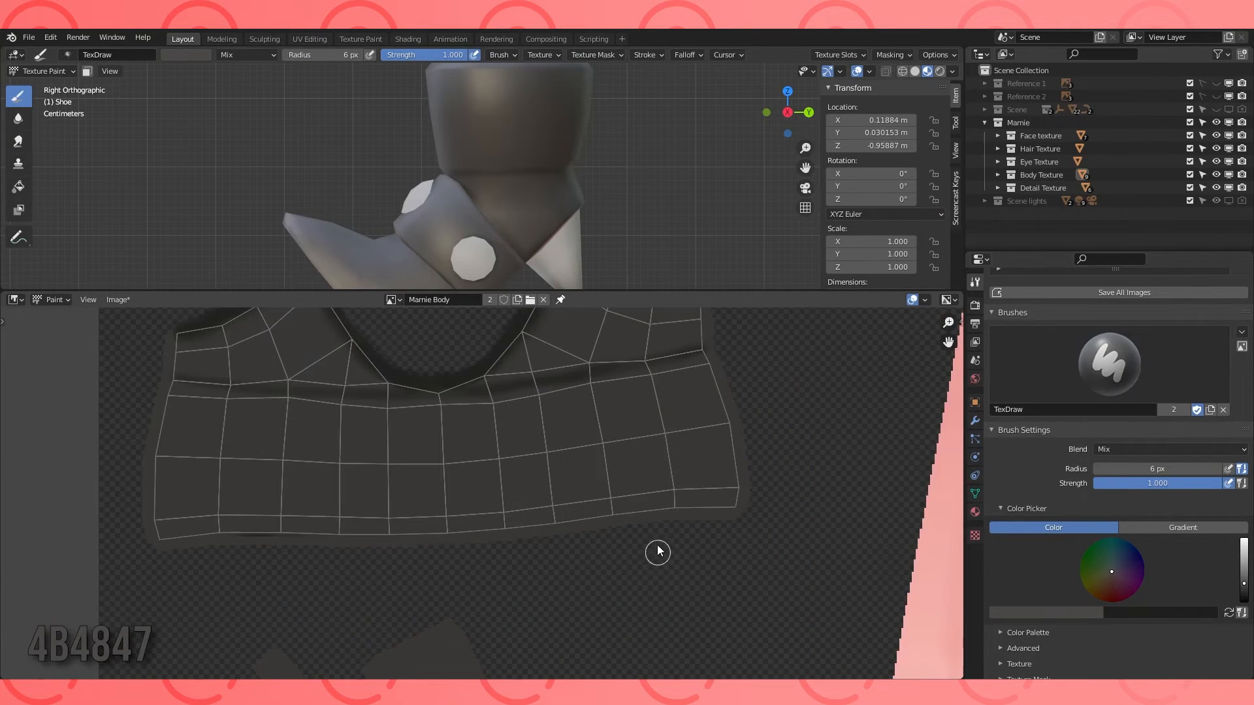
pyautogui.scroll(1, 536, 146)
pyautogui.moveTo(338, 467); pyautogui.dragTo(417, 524, button='middle')
pyautogui.scroll(1, 417, 524)
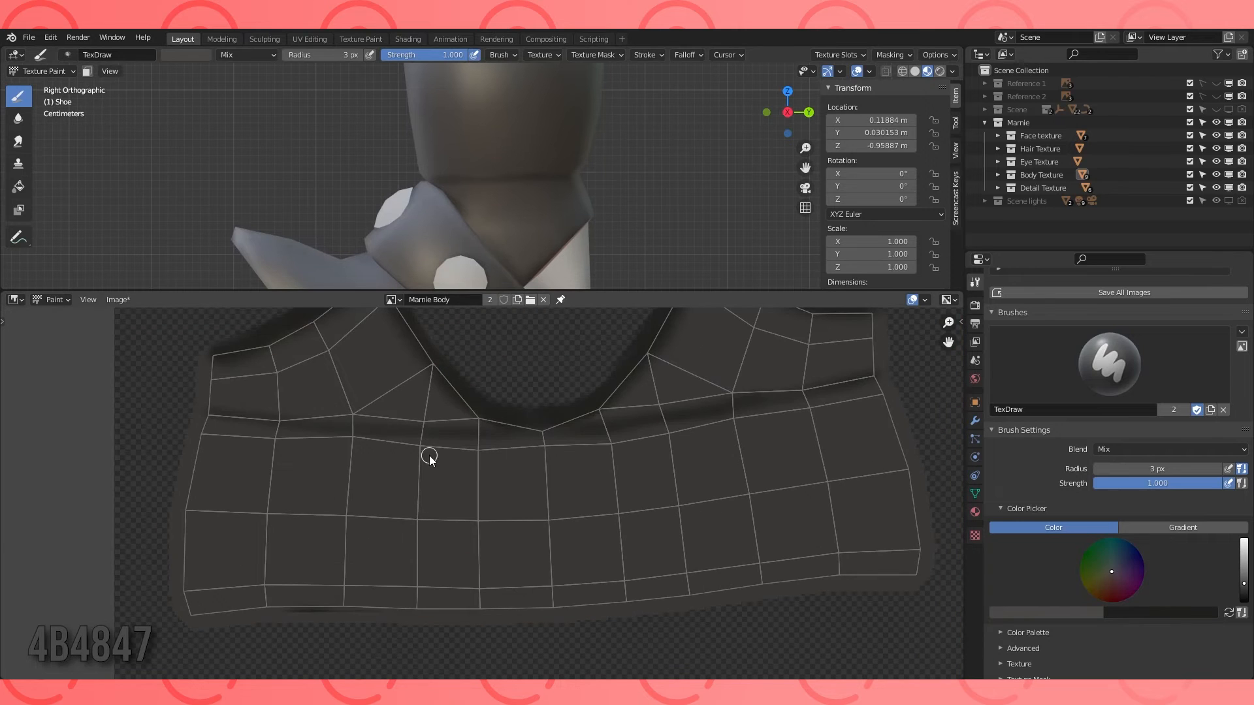
pyautogui.moveTo(248, 435); pyautogui.dragTo(604, 442)
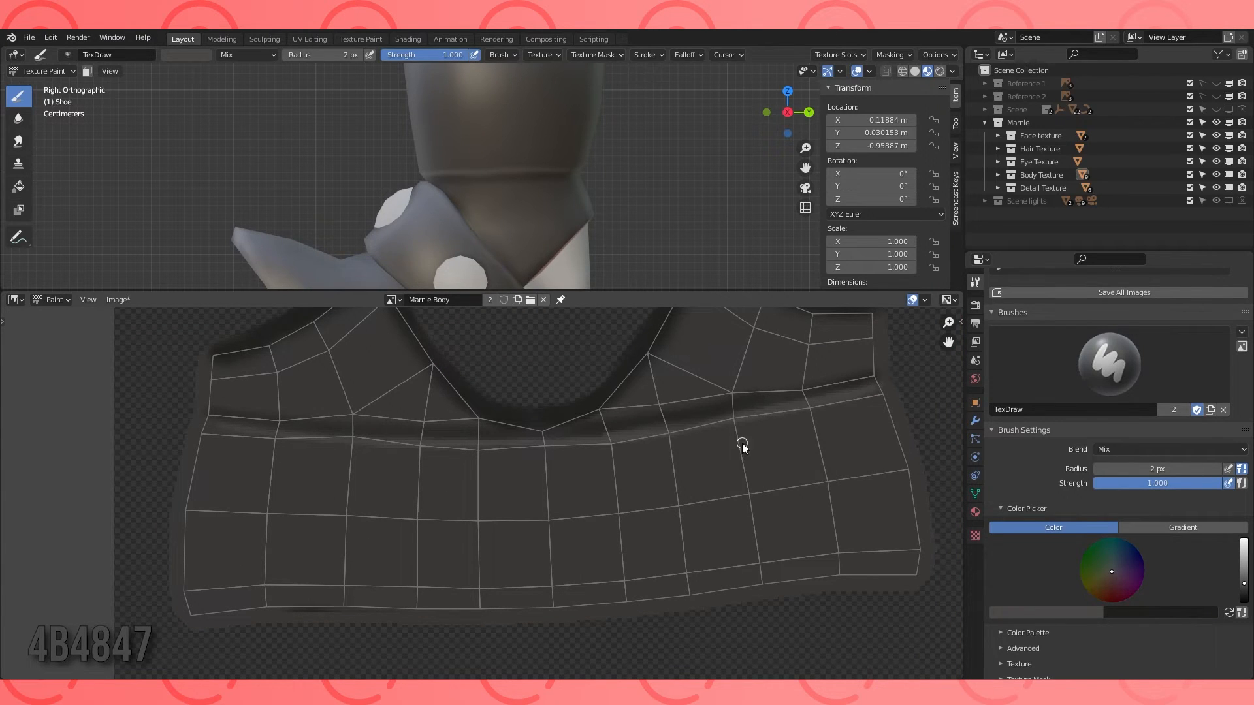
pyautogui.click(19, 117)
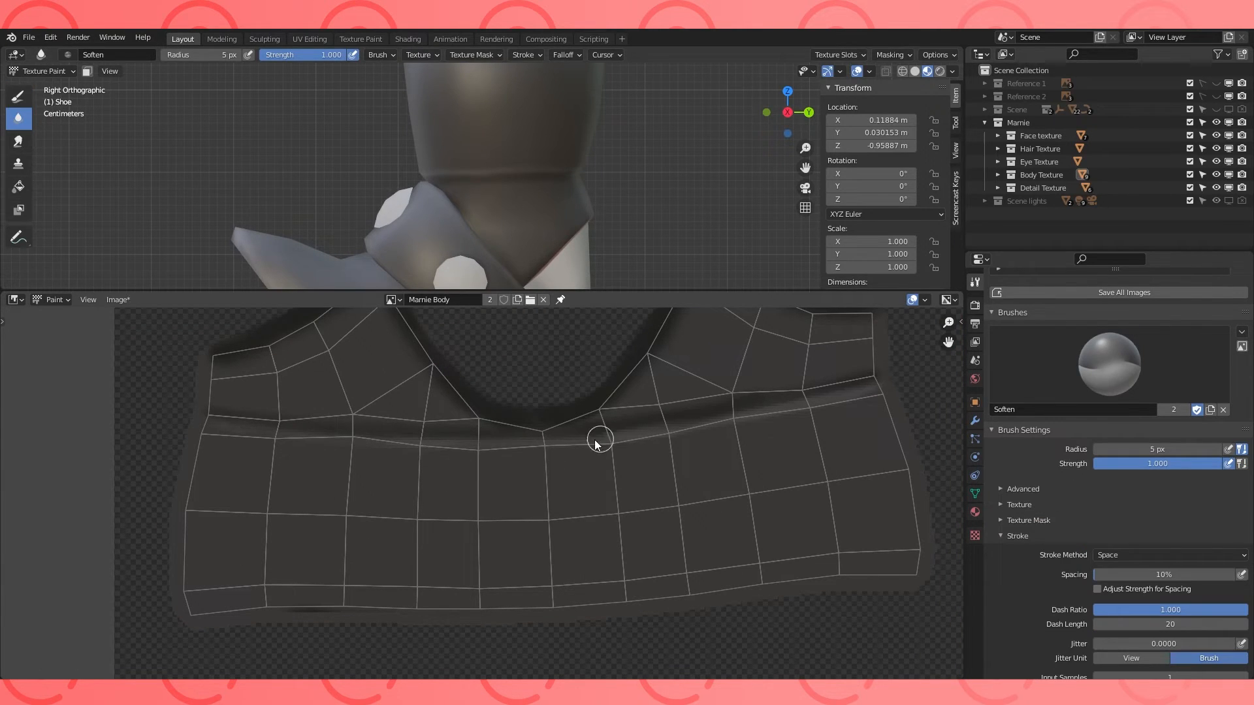
# Paint a 4B4847 highlight along the boot island's lower edge at 5 px and blend it with the Soften brush at 10 px.
pyautogui.click(19, 96)
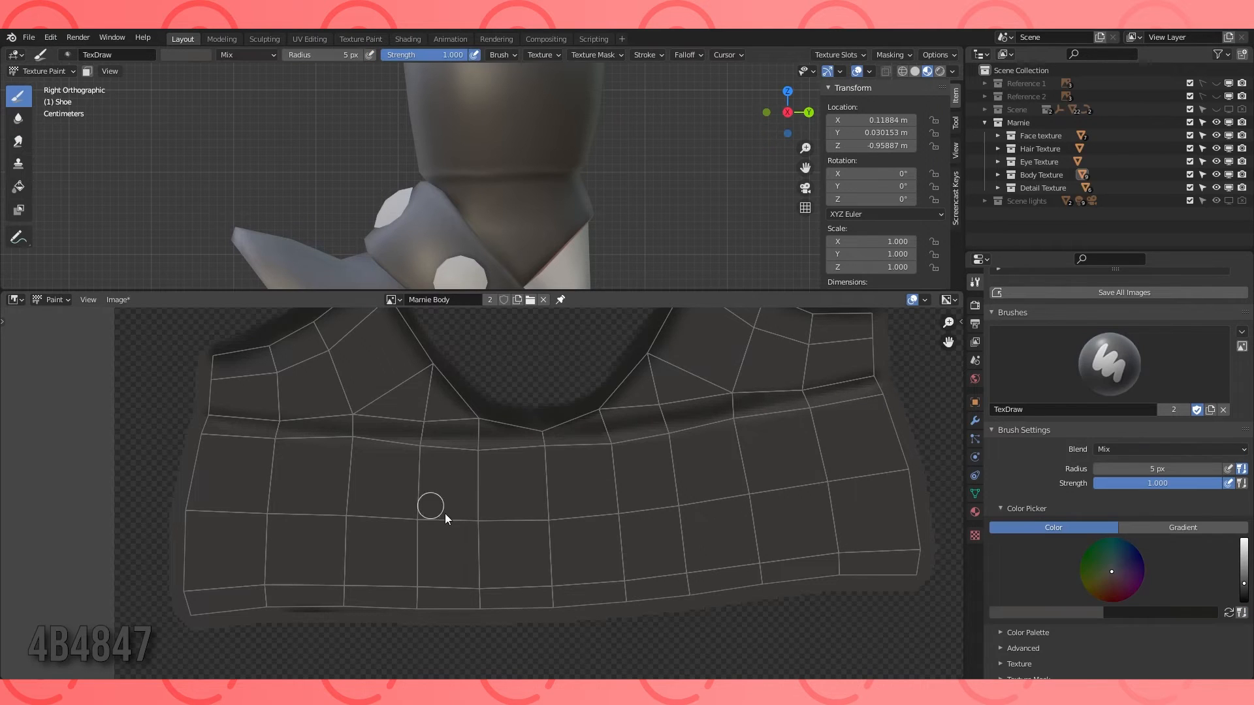
pyautogui.moveTo(282, 584); pyautogui.dragTo(849, 554)
pyautogui.click(18, 118)
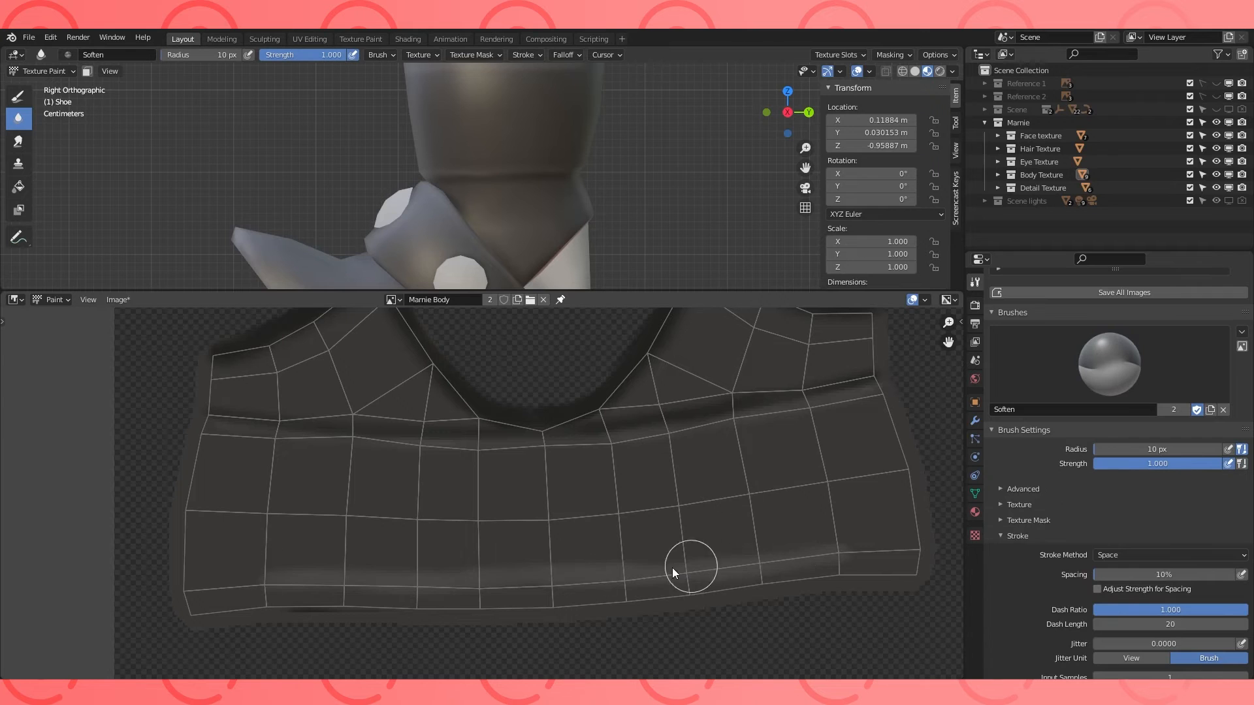
pyautogui.click(19, 141)
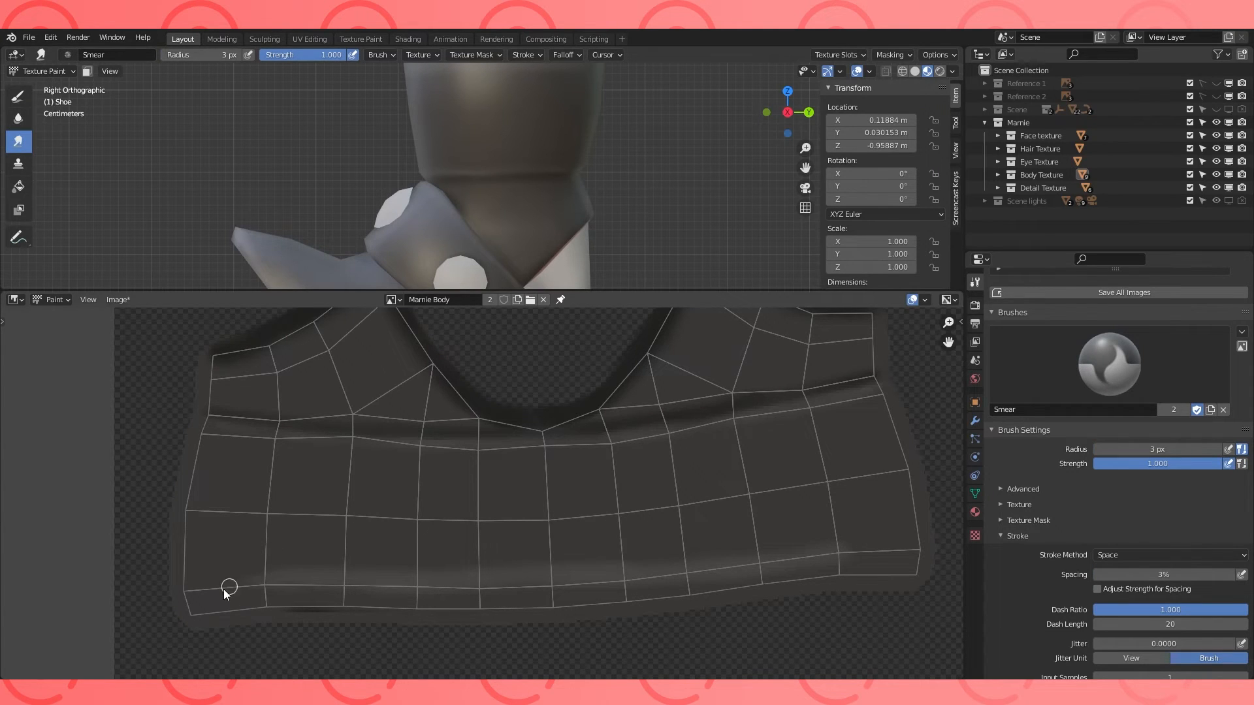
pyautogui.click(18, 119)
# Smear the dark shading along the boot island's upper borders at 6 px and soften it at 10 px.
pyautogui.moveTo(535, 248)
pyautogui.mouseDown(button='middle')
pyautogui.moveTo(465, 181)
pyautogui.moveTo(668, 194)
pyautogui.mouseUp(button='middle')
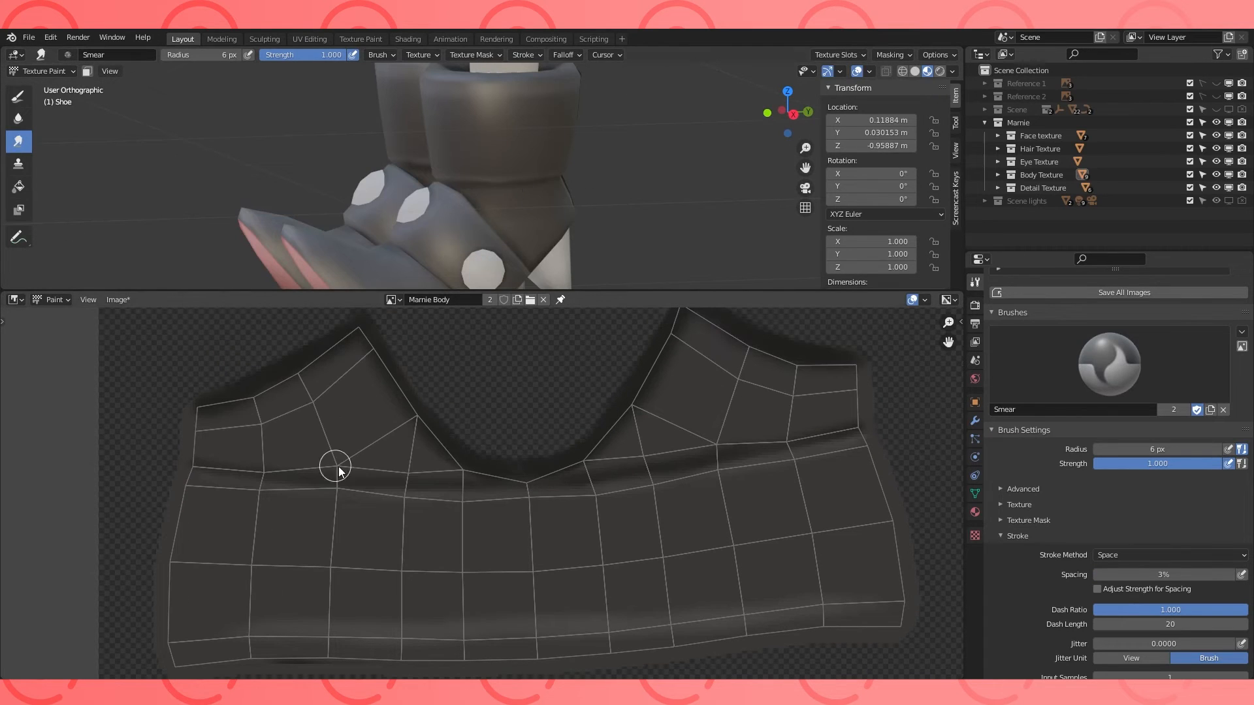
pyautogui.moveTo(215, 411); pyautogui.dragTo(329, 362)
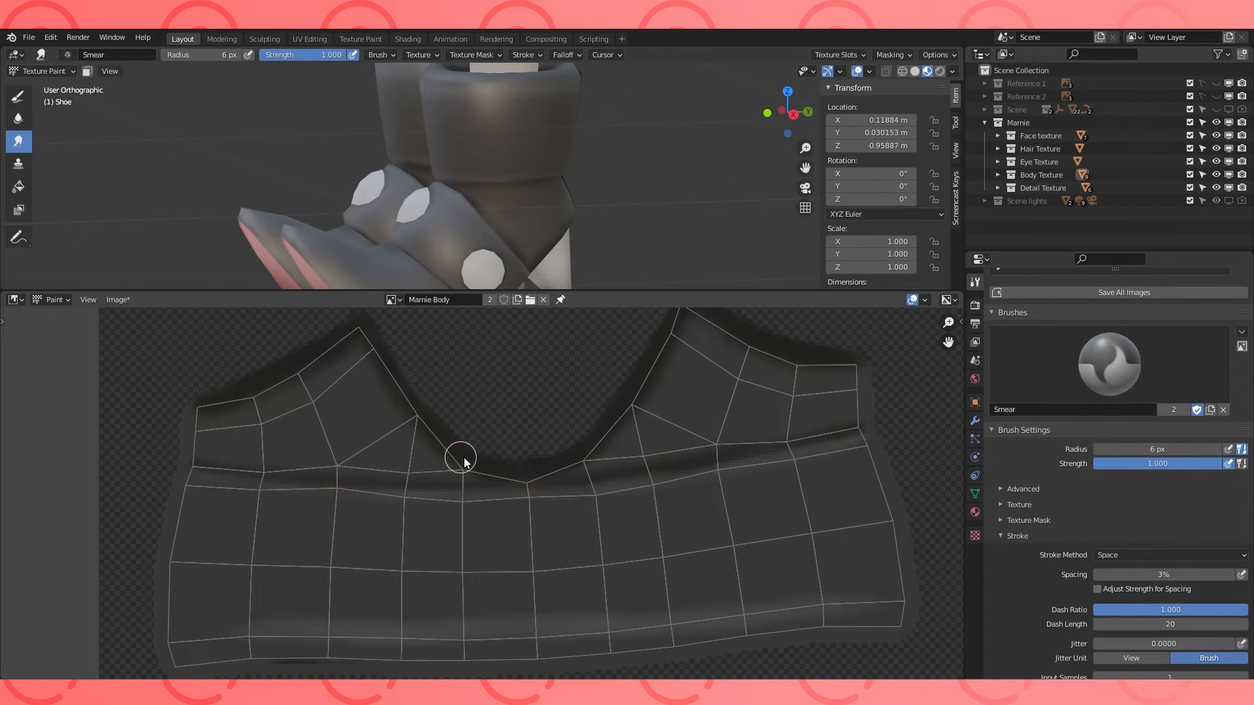
pyautogui.click(19, 119)
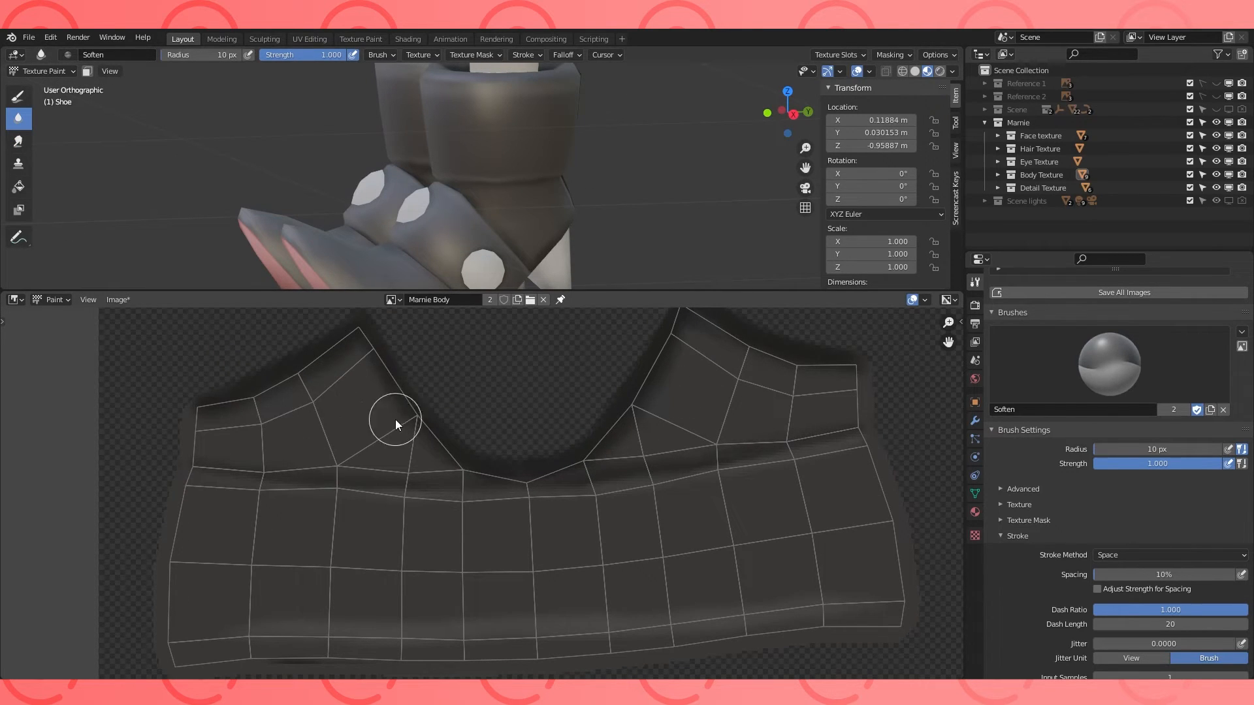
# Touch up the ankle crease area of the boot island with 333130 at 2 px and soften it at 7 px.
pyautogui.click(18, 96)
pyautogui.click(1060, 613)
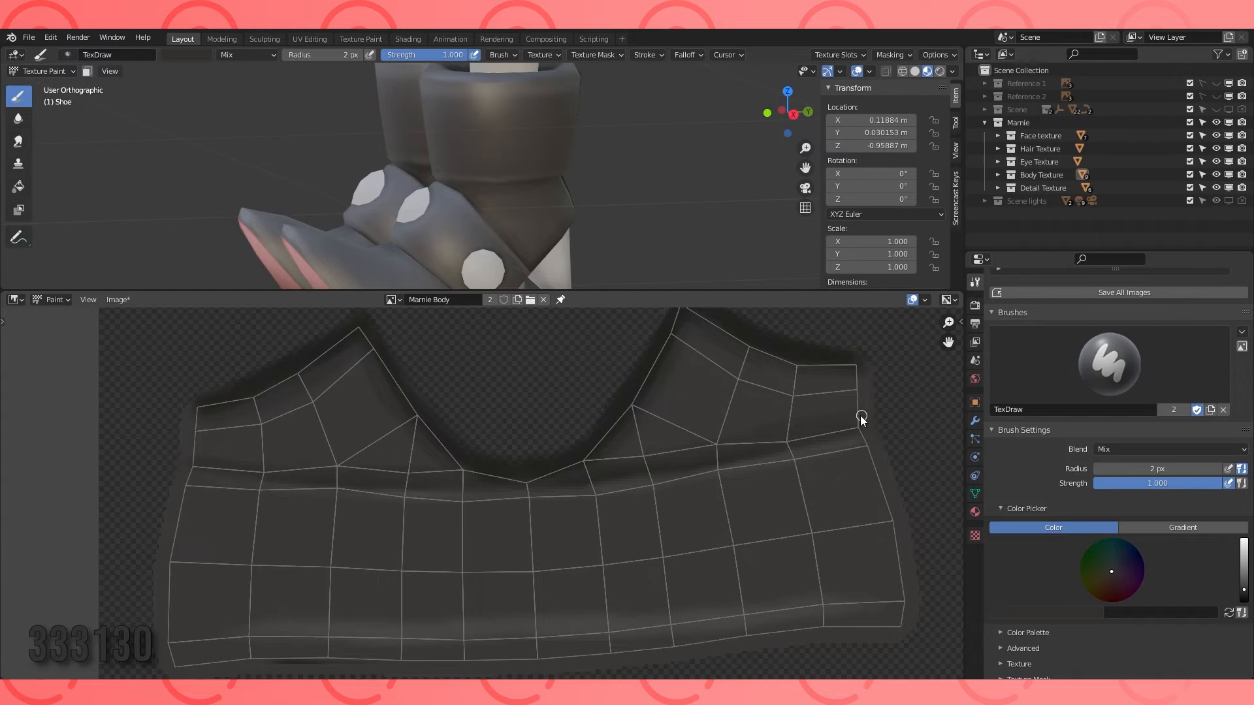
pyautogui.click(18, 119)
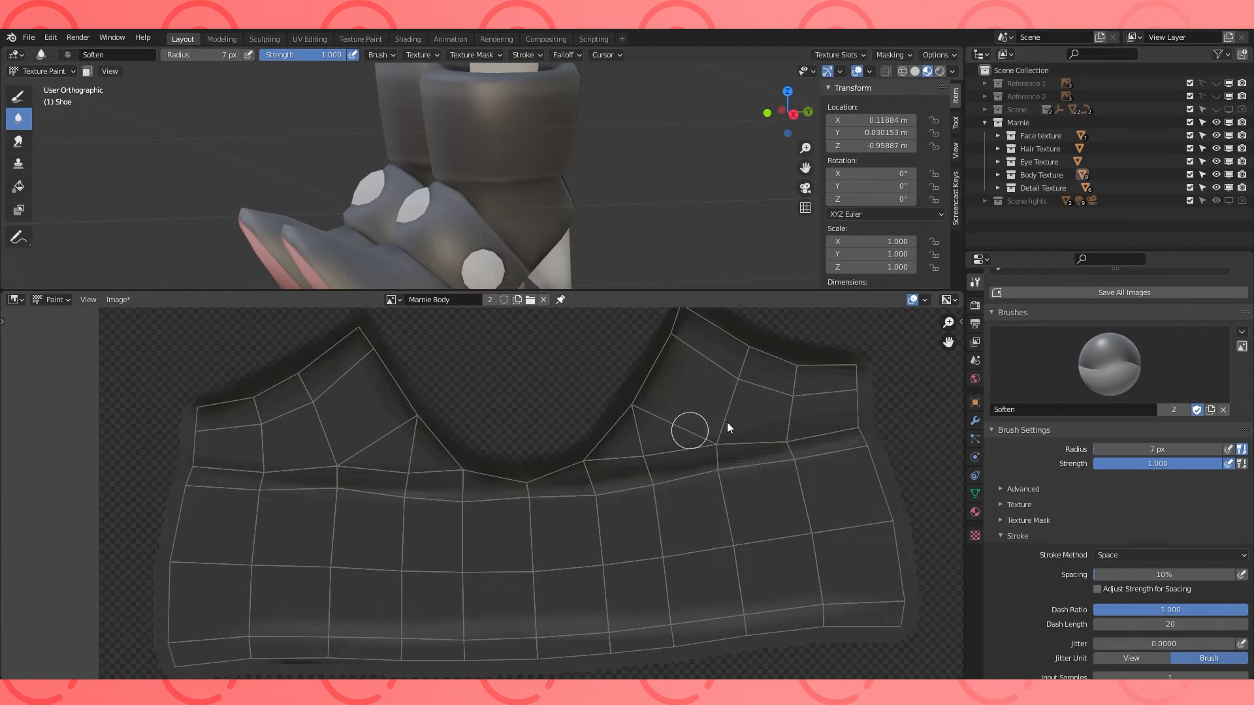
# Show the shoe's stud islands on the texture and sample their B4B4B4 grey into both Draw brush colours.
pyautogui.moveTo(563, 216); pyautogui.dragTo(578, 134, button='middle')
pyautogui.scroll(-7, 580, 164)
pyautogui.scroll(7, 555, 150)
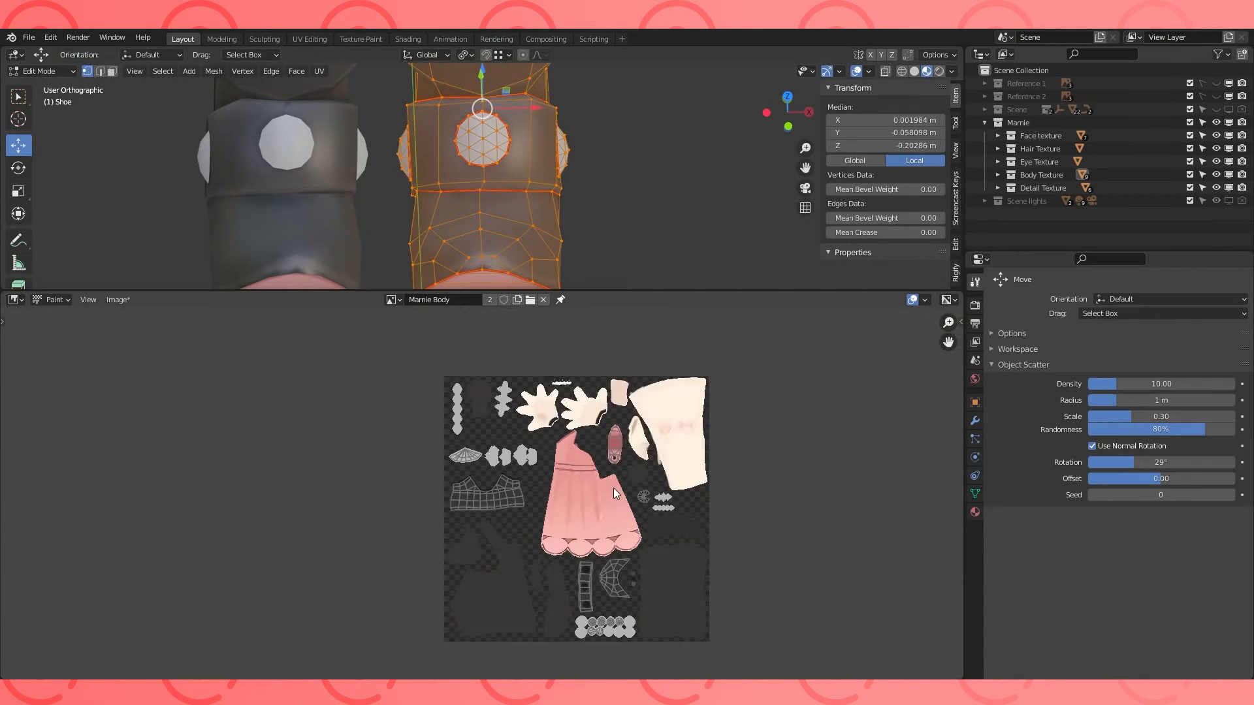
pyautogui.scroll(3, 556, 471)
pyautogui.scroll(2, 555, 471)
pyautogui.scroll(-10, 1111, 458)
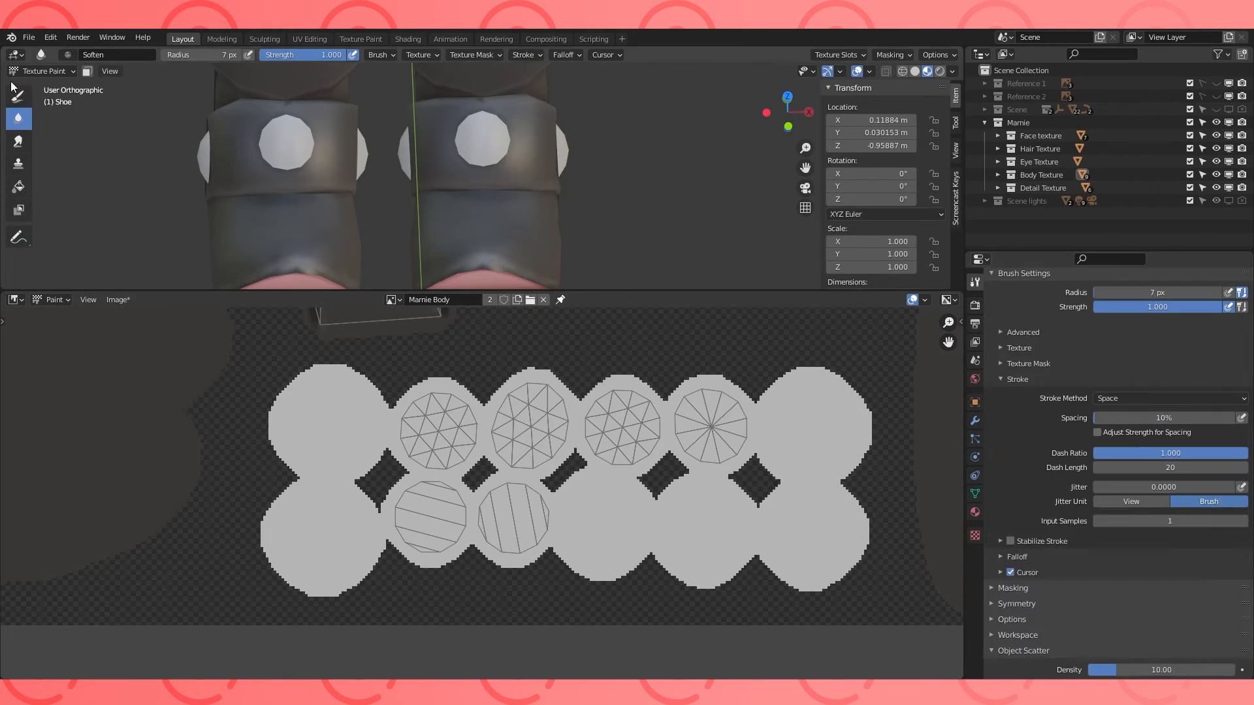
pyautogui.click(18, 96)
pyautogui.click(1047, 455)
pyautogui.click(1101, 408)
pyautogui.click(813, 471)
pyautogui.click(1229, 456)
pyautogui.click(1046, 456)
pyautogui.click(1100, 409)
pyautogui.click(606, 511)
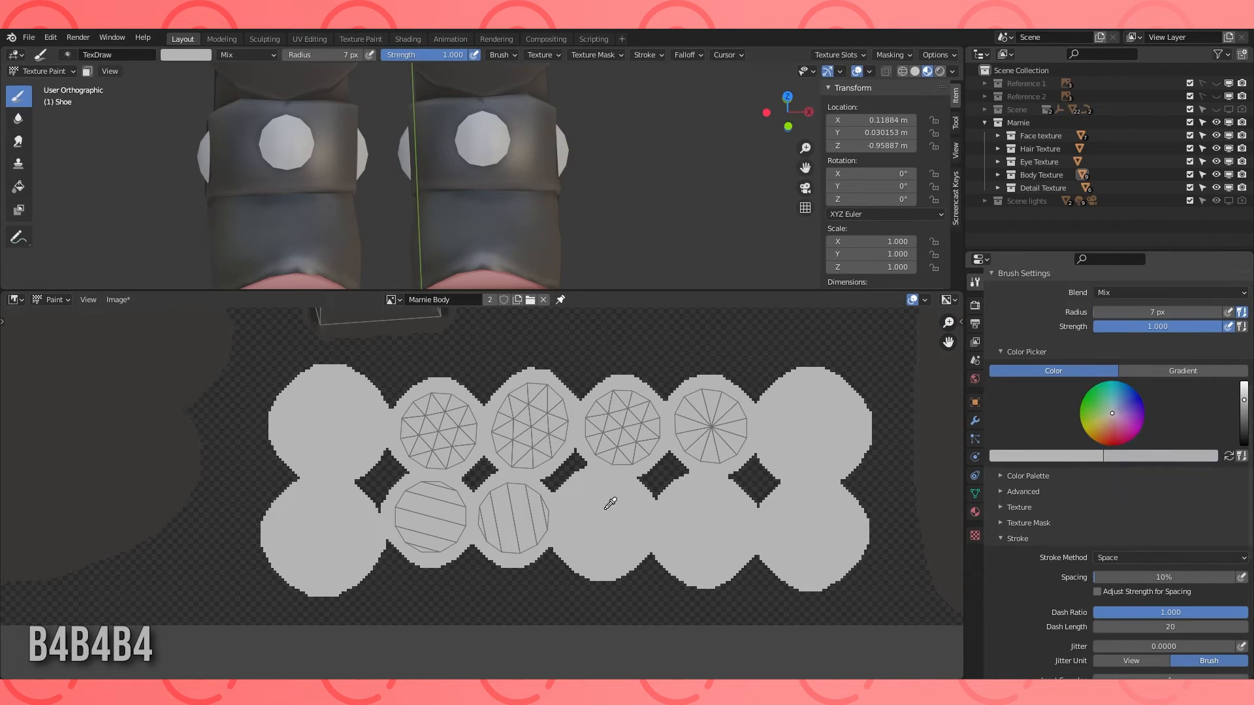
# Darken the brush colour to 858585 and outline the rims of the first three stud islands at 2 px.
pyautogui.click(1058, 456)
pyautogui.moveTo(1104, 308); pyautogui.dragTo(1106, 326)
pyautogui.click(535, 429)
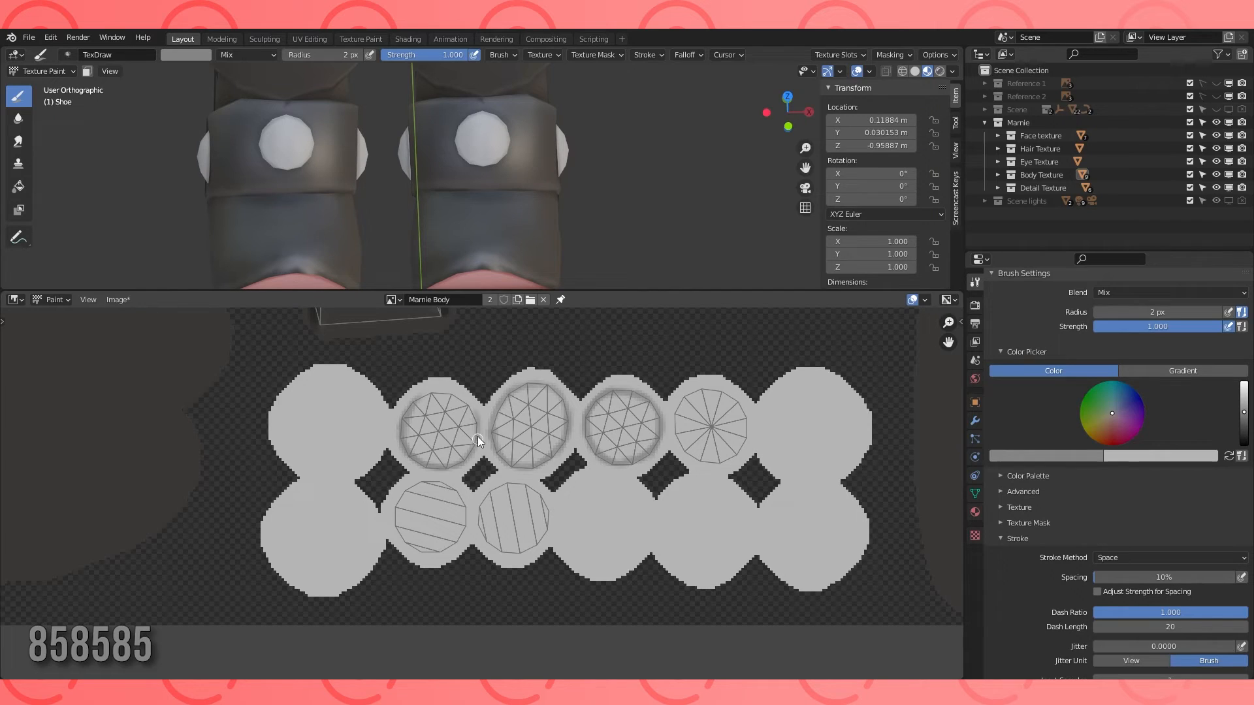
pyautogui.press('x')
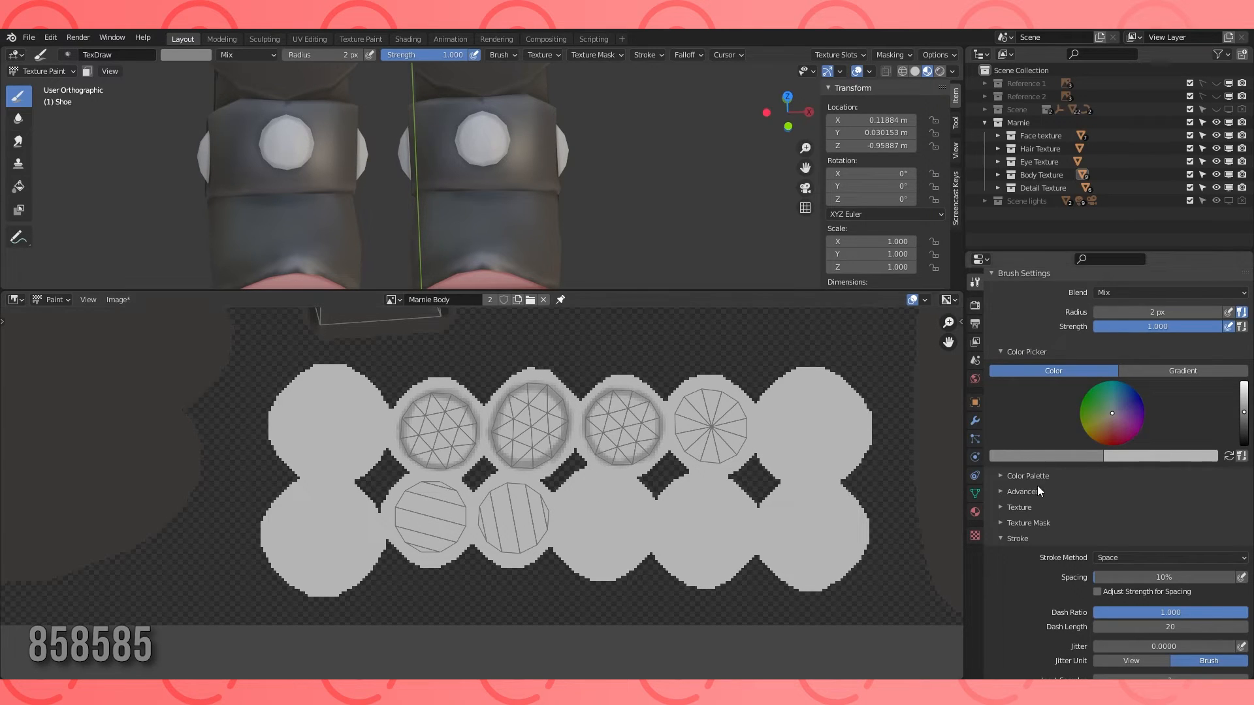
# Set the brush colour to 9EB0CE, radius 9 px and strength 0.533, and tint the lower part of the front stud.
pyautogui.click(1076, 456)
pyautogui.click(1009, 392)
pyautogui.moveTo(1053, 437); pyautogui.dragTo(1065, 437)
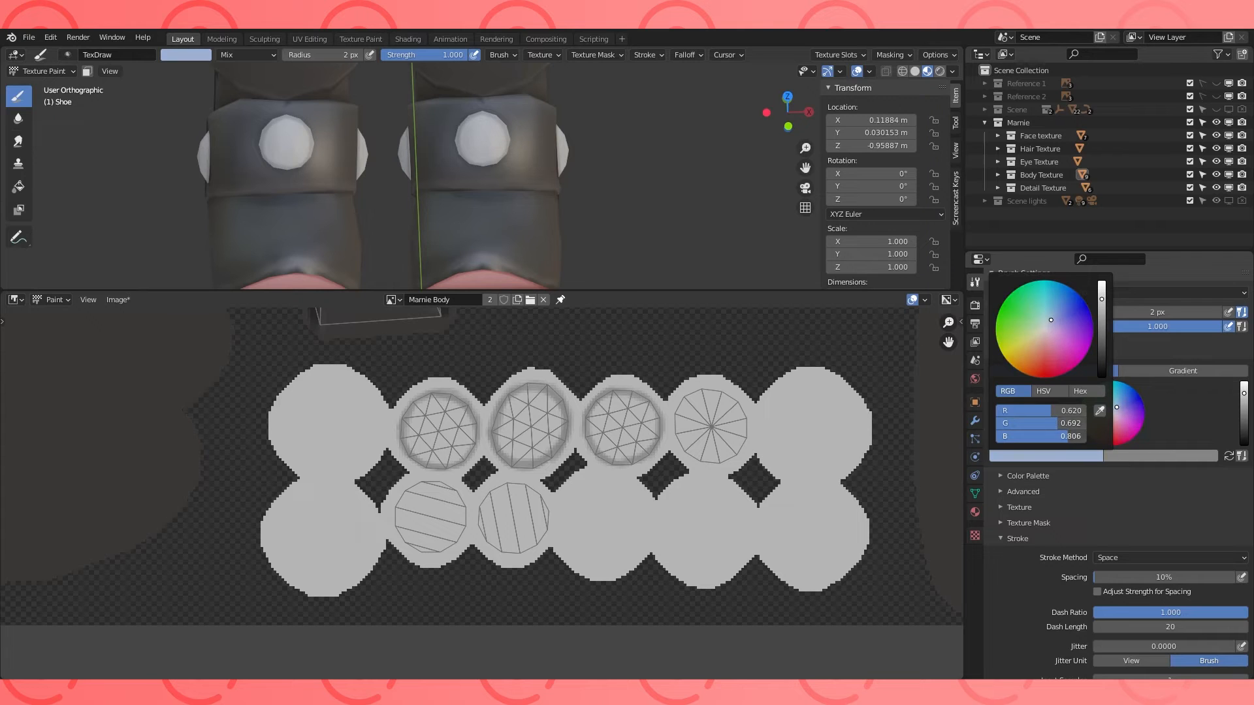
pyautogui.scroll(4, 493, 152)
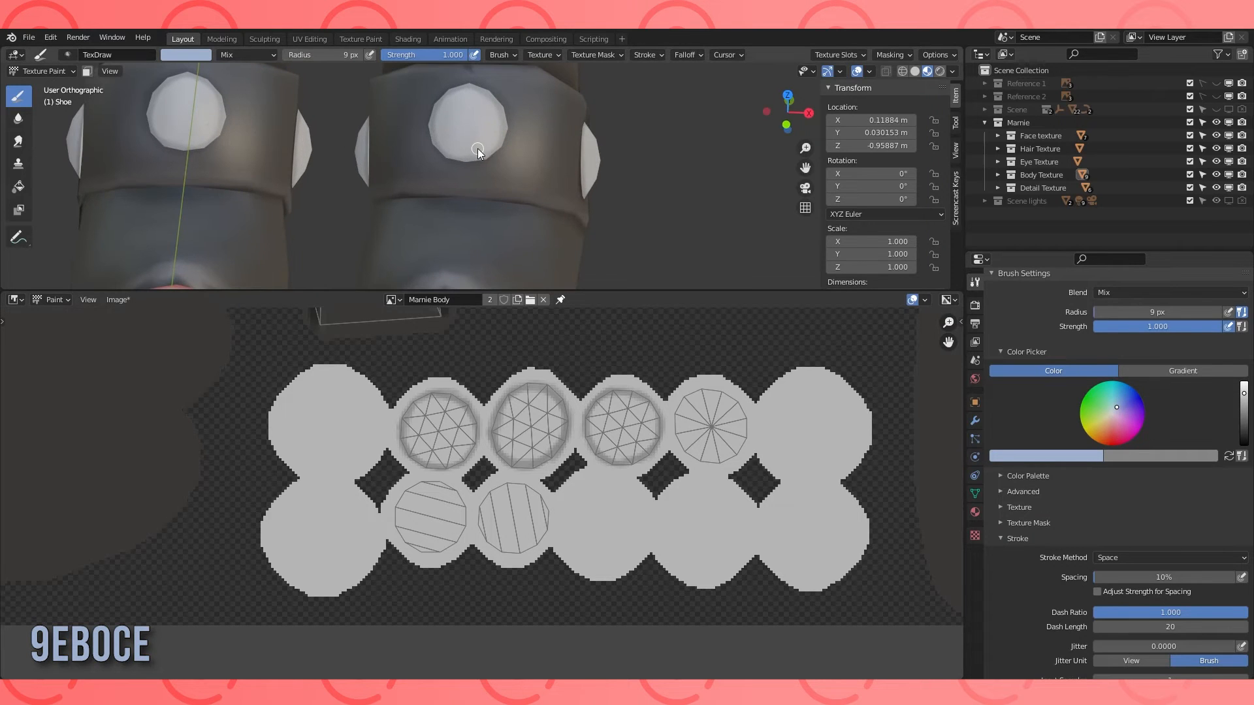
pyautogui.hotkey('shift', 'f')
pyautogui.click(452, 73)
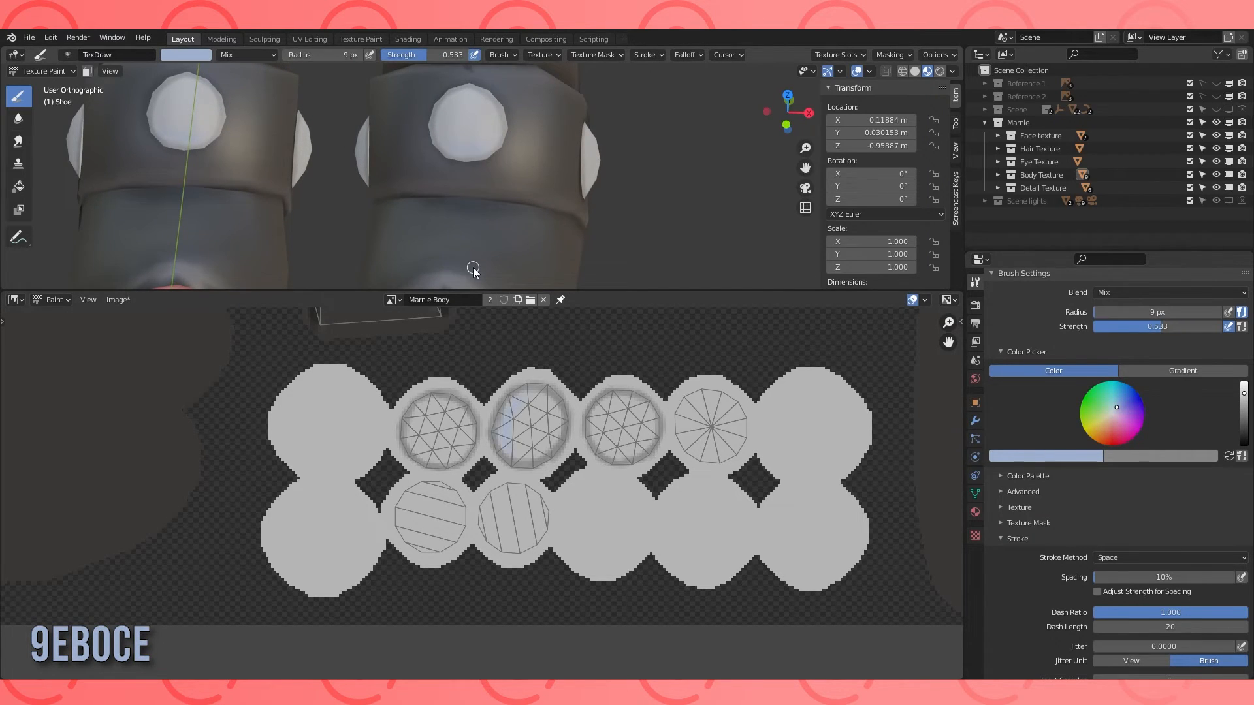
# Shift the brush colour to 9EC6CE and paint curved reflections on the first three shoe studs.
pyautogui.click(1052, 459)
pyautogui.moveTo(1054, 425); pyautogui.dragTo(1062, 425)
pyautogui.moveTo(449, 146); pyautogui.dragTo(463, 147)
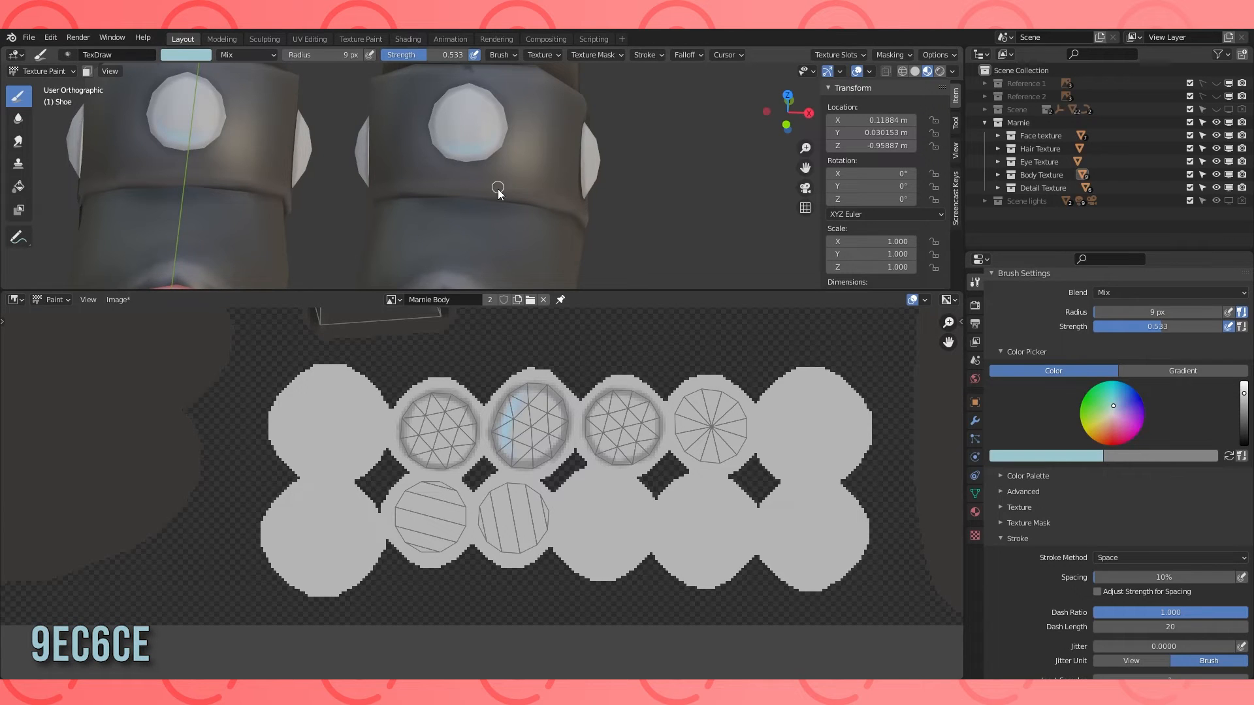
pyautogui.moveTo(498, 190)
pyautogui.mouseDown(button='middle')
pyautogui.moveTo(596, 159)
pyautogui.moveTo(603, 247)
pyautogui.moveTo(489, 238)
pyautogui.moveTo(520, 183)
pyautogui.mouseUp(button='middle')
pyautogui.moveTo(460, 410); pyautogui.dragTo(442, 405)
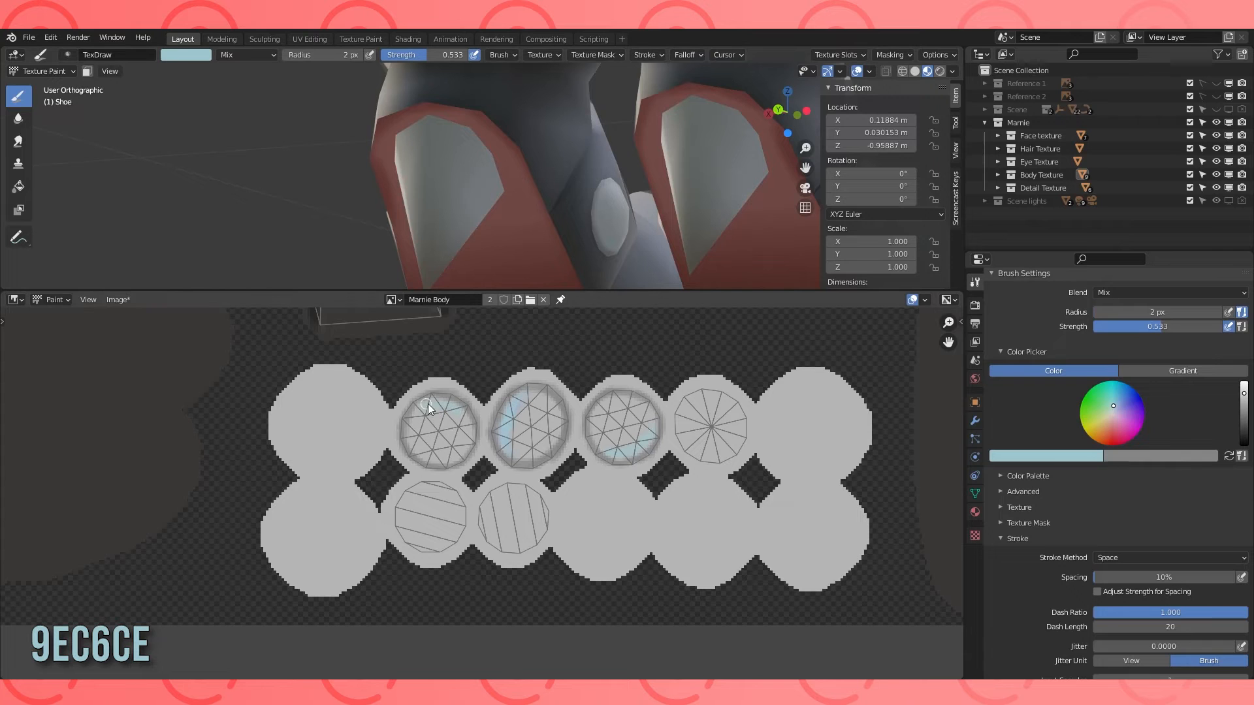
# Soften the dark rims of the three painted stud islands with the Soften brush at 5 px and 3 px.
pyautogui.click(18, 118)
pyautogui.scroll(3, 371, 341)
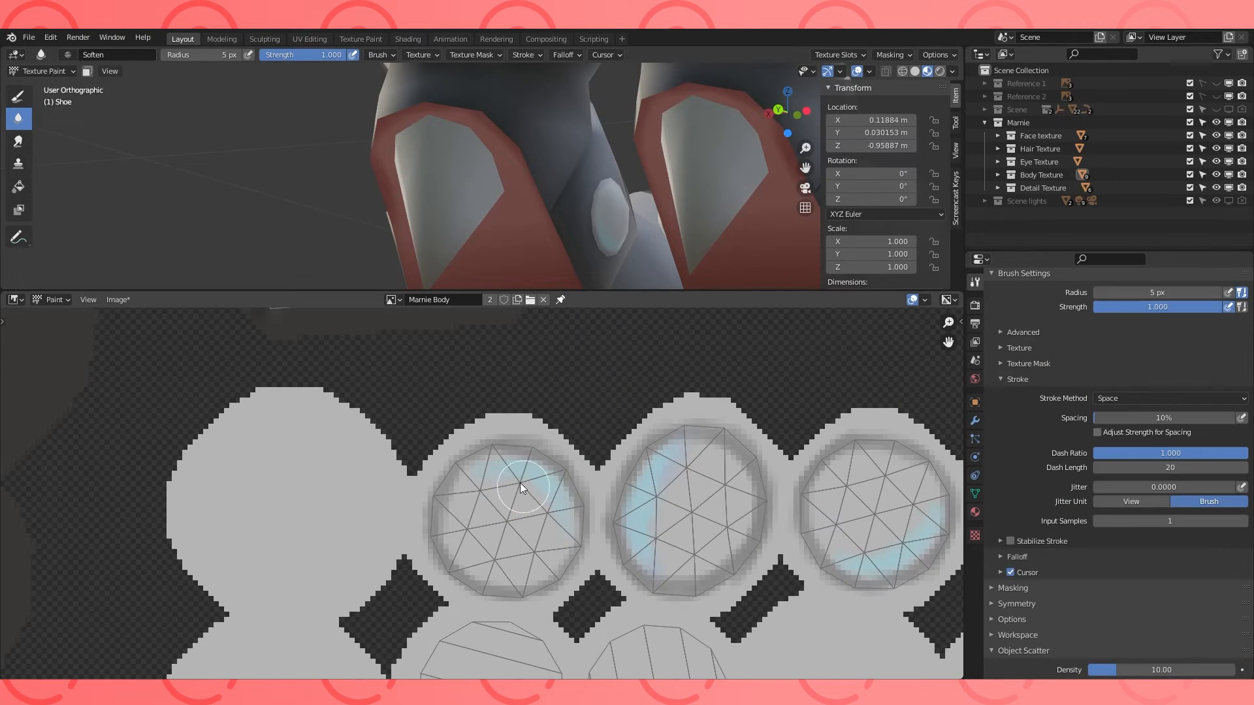
pyautogui.moveTo(602, 154); pyautogui.dragTo(621, 248, button='middle')
pyautogui.scroll(-2, 644, 521)
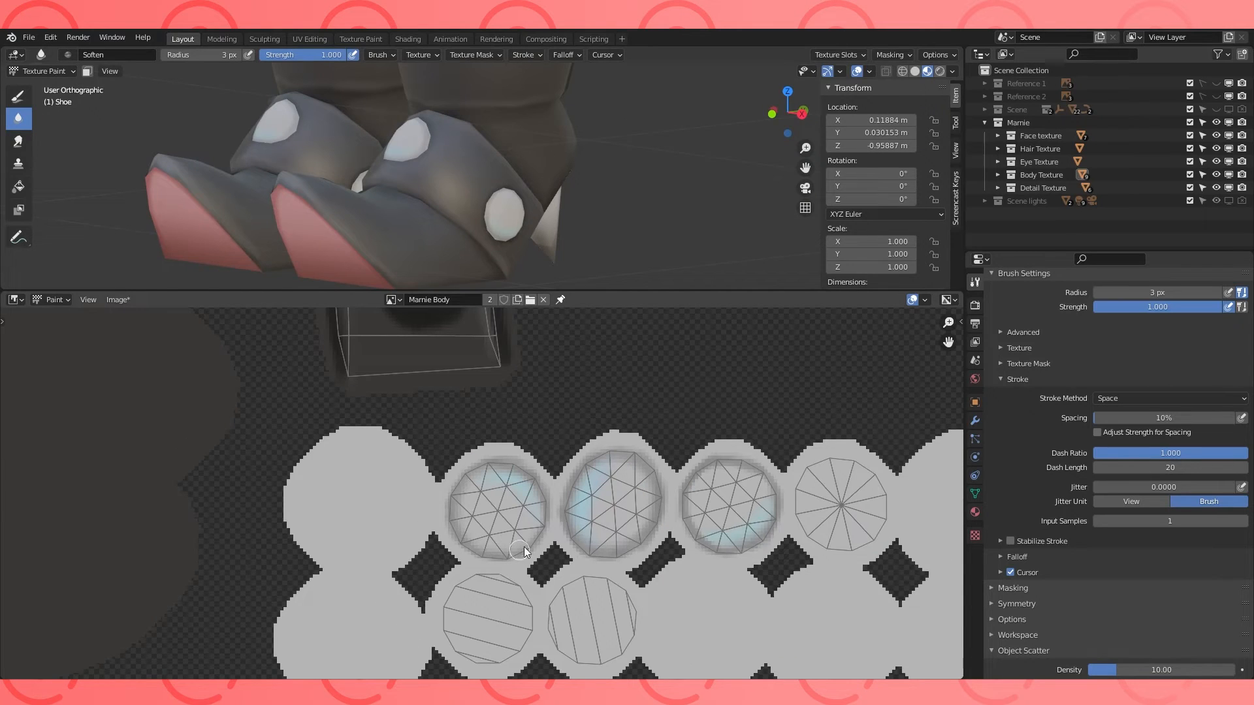
pyautogui.moveTo(750, 543); pyautogui.dragTo(720, 539)
# Enlarge the Soften brush to 7 px and blend the light-blue reflections on the three stud islands.
pyautogui.press(']')
pyautogui.press(']')
pyautogui.press(']')
pyautogui.press(']')
pyautogui.moveTo(591, 486); pyautogui.dragTo(590, 515)
pyautogui.moveTo(486, 492); pyautogui.dragTo(512, 496)
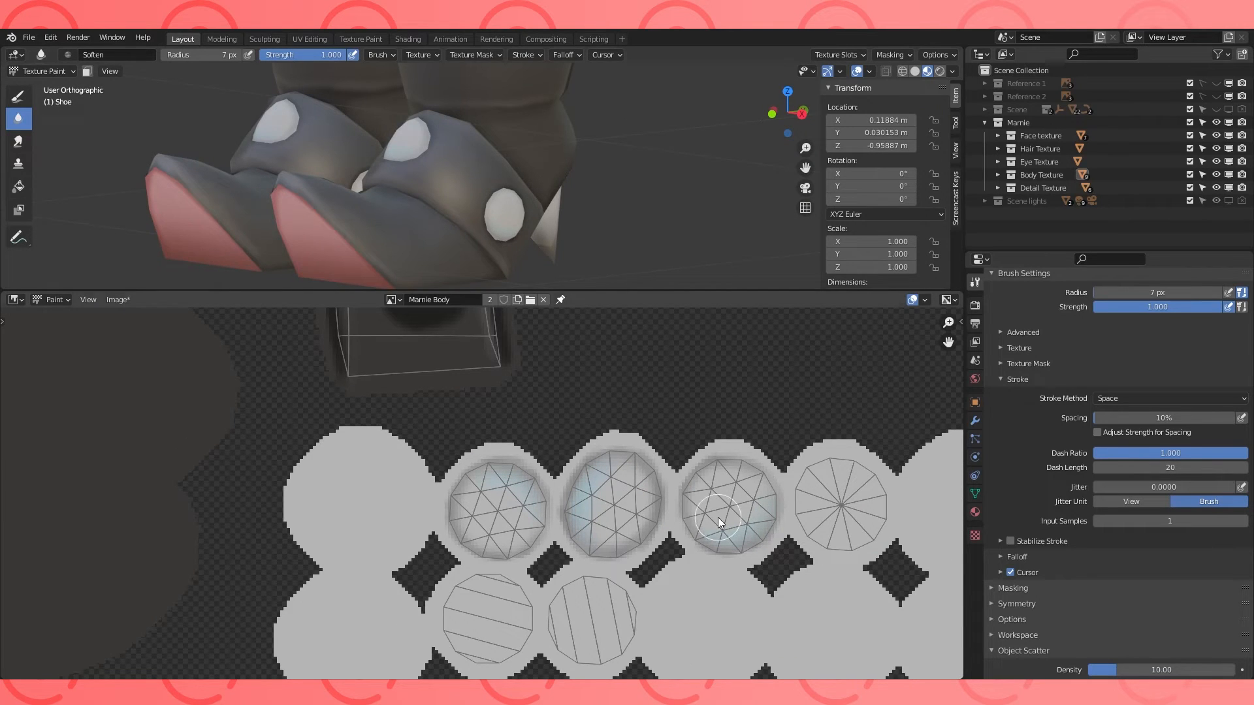
pyautogui.moveTo(717, 518); pyautogui.dragTo(754, 519)
# Shade the curved edge of the fan-shaped heel spike island with the Draw brush at strength 0.533 and soften it at 5 px.
pyautogui.moveTo(656, 191); pyautogui.dragTo(535, 194, button='middle')
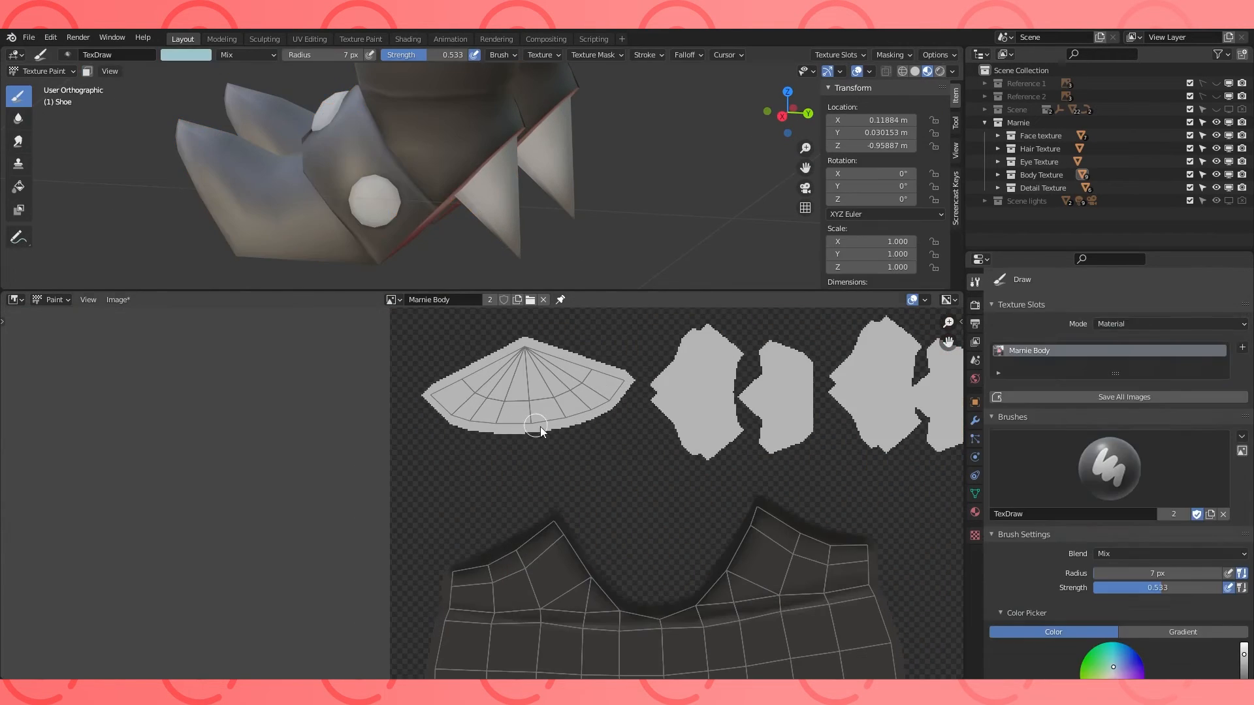
pyautogui.scroll(1, 479, 361)
pyautogui.moveTo(439, 420)
pyautogui.mouseDown()
pyautogui.moveTo(417, 396)
pyautogui.moveTo(638, 408)
pyautogui.moveTo(661, 390)
pyautogui.mouseUp()
pyautogui.moveTo(514, 444)
pyautogui.mouseDown()
pyautogui.moveTo(416, 412)
pyautogui.moveTo(663, 378)
pyautogui.mouseUp()
pyautogui.click(19, 118)
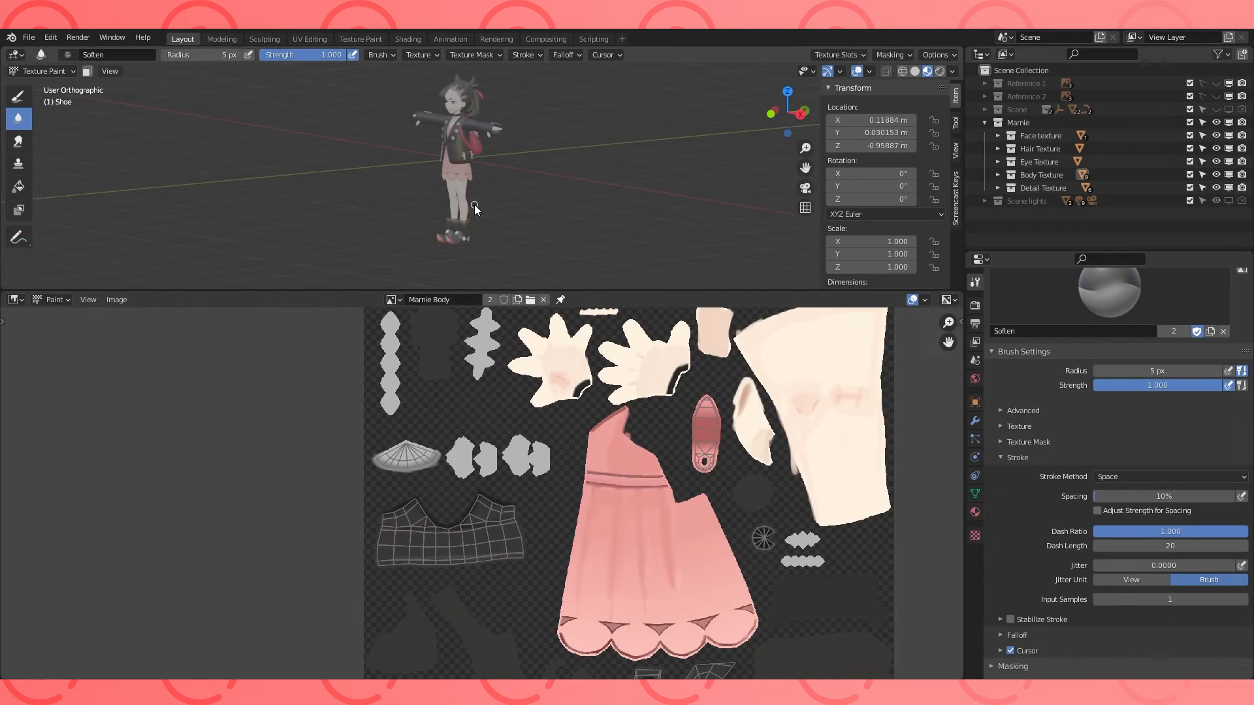
# Enlarge the 3D viewport and frame the character's upper body in it.
pyautogui.moveTo(474, 205); pyautogui.dragTo(494, 207, button='middle')
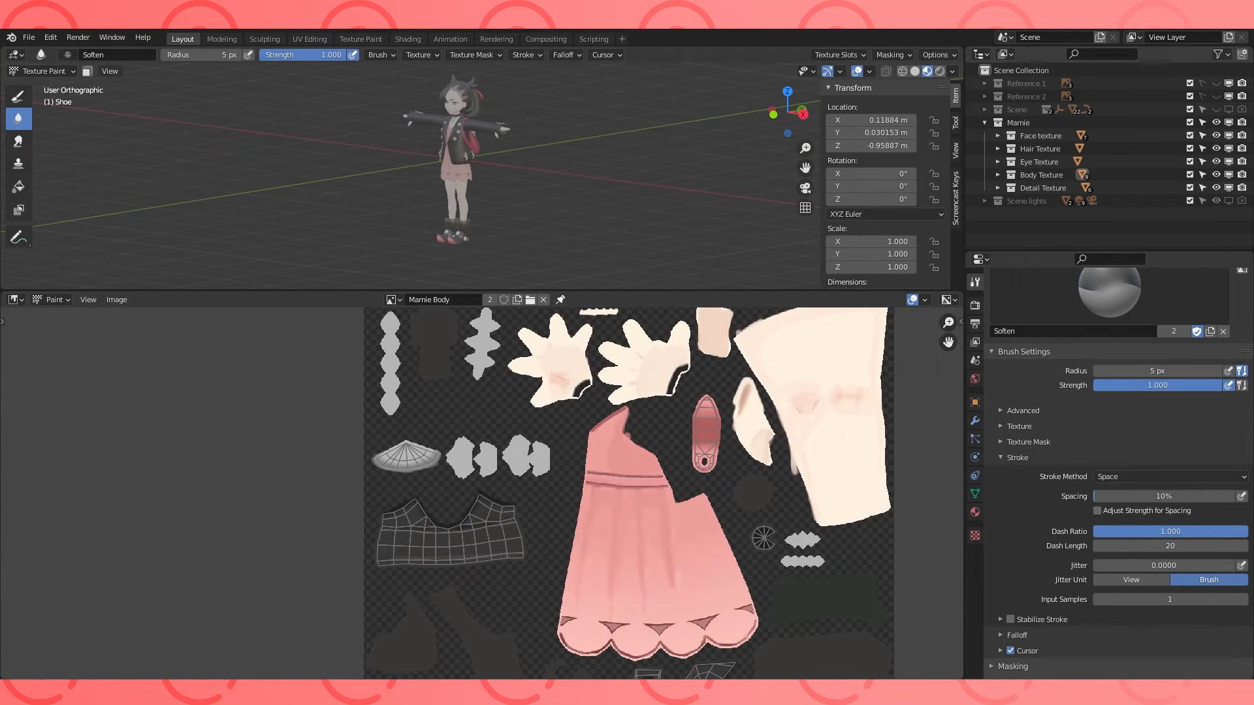
pyautogui.scroll(6, 1117, 458)
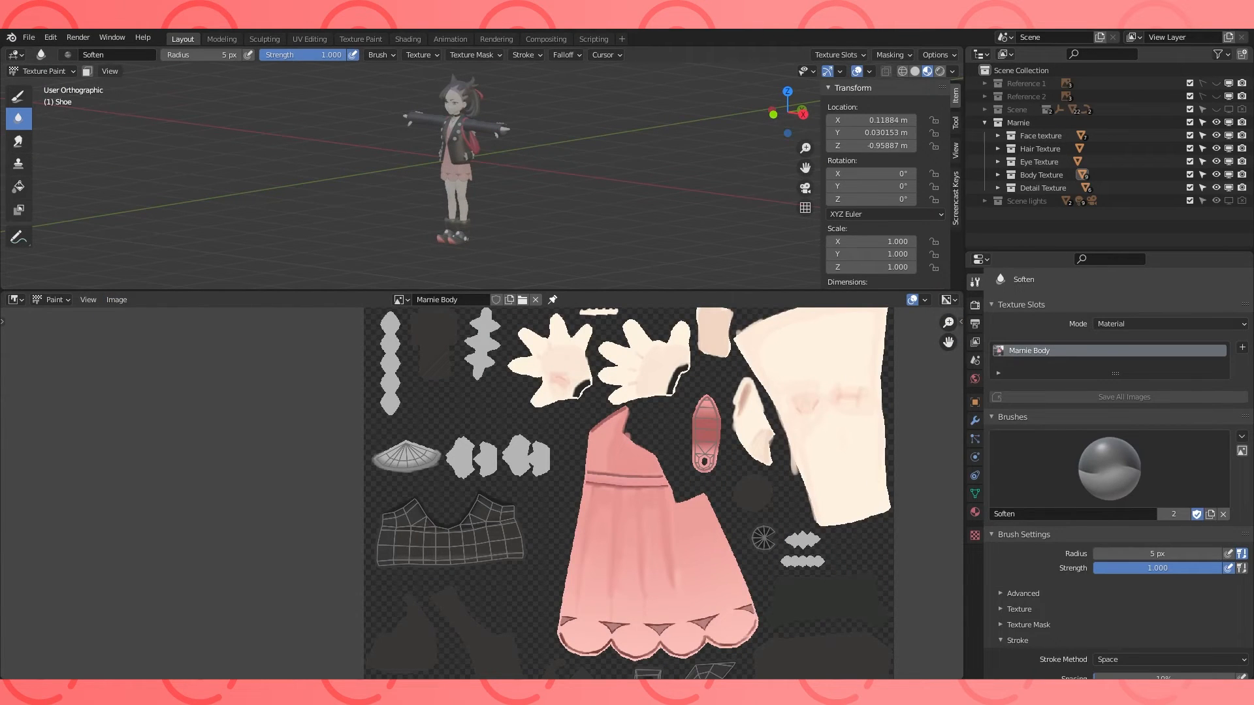
pyautogui.moveTo(619, 290); pyautogui.dragTo(614, 356)
pyautogui.scroll(1, 535, 197)
pyautogui.keyDown('shift'); pyautogui.moveTo(510, 171); pyautogui.dragTo(597, 239, button='middle'); pyautogui.keyUp('shift')
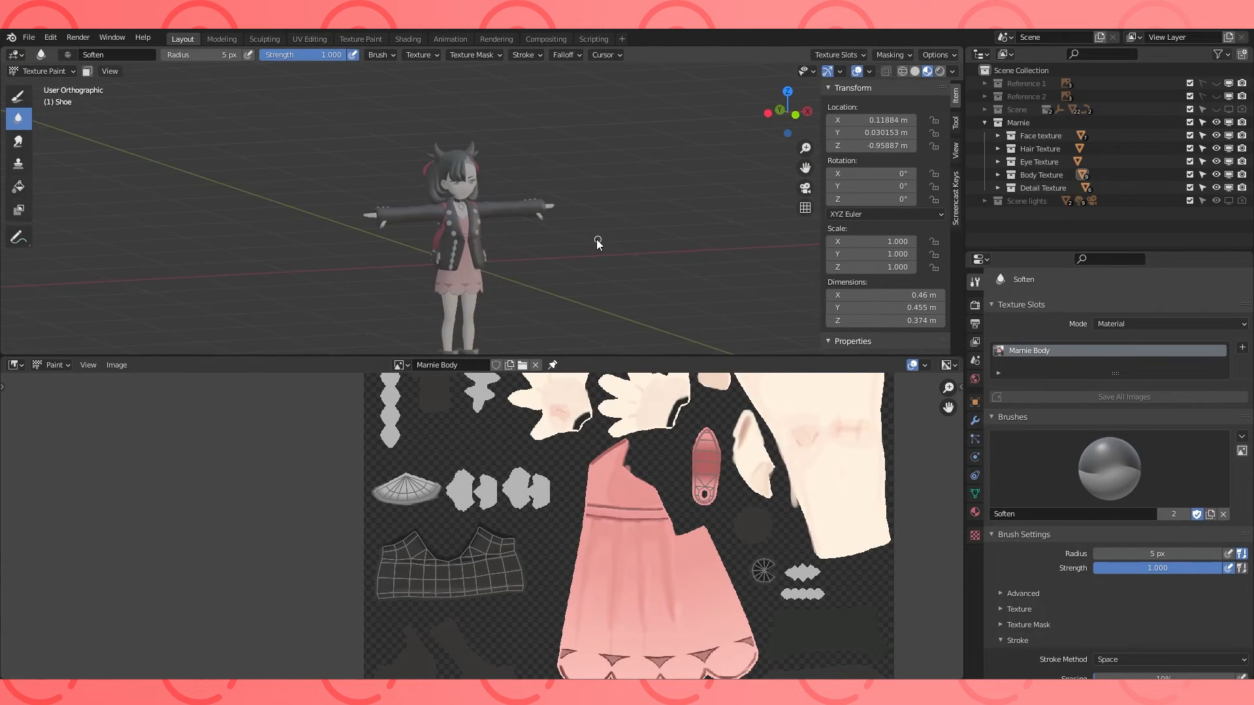
# Switch the viewport to Solid shading with Flat lighting and Texture colour.
pyautogui.click(915, 72)
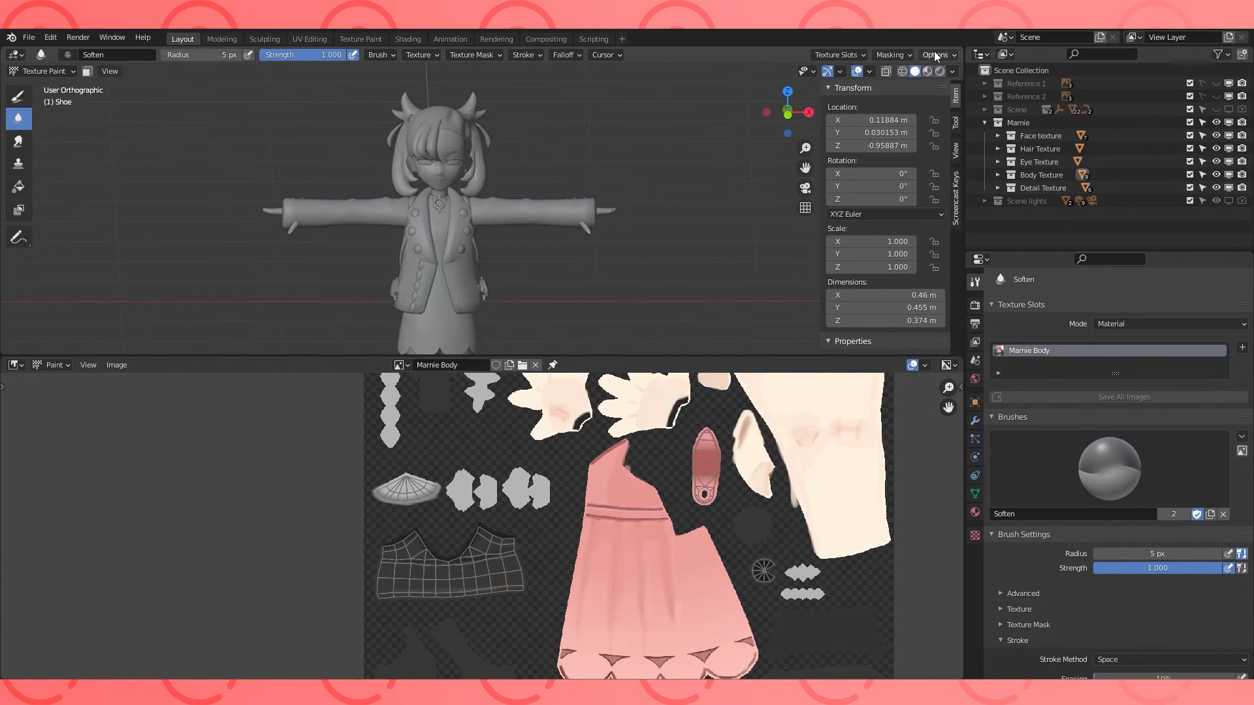
pyautogui.click(952, 72)
pyautogui.click(988, 135)
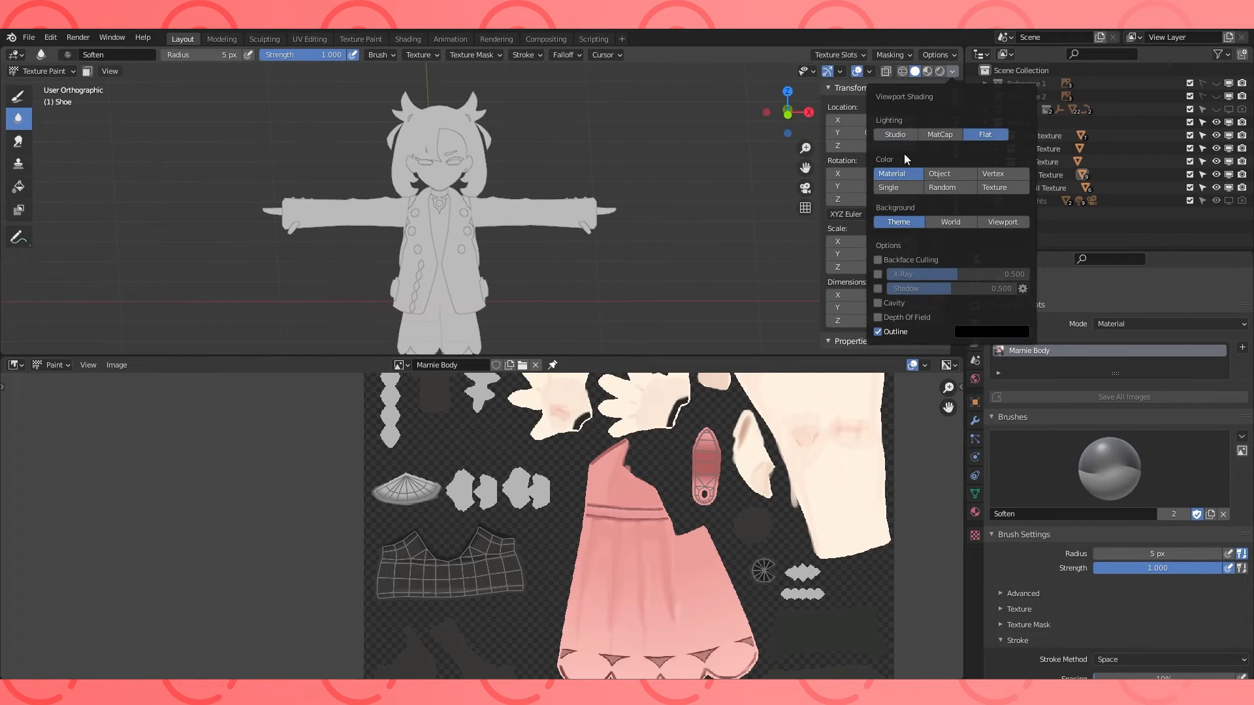
pyautogui.click(1000, 188)
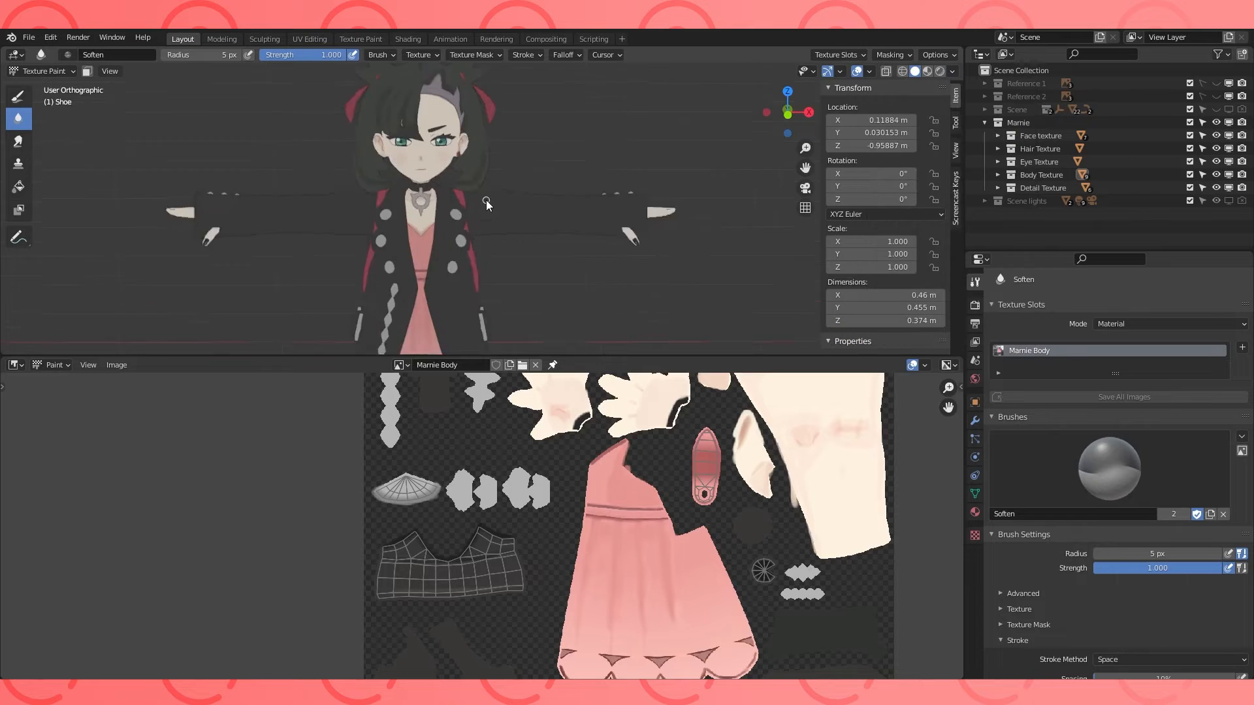
# Paint a grey colour swatch in the empty area above the stud islands on Marnie Body with the Draw brush.
pyautogui.scroll(1, 486, 200)
pyautogui.moveTo(562, 216); pyautogui.dragTo(503, 222, button='middle')
pyautogui.scroll(1, 481, 232)
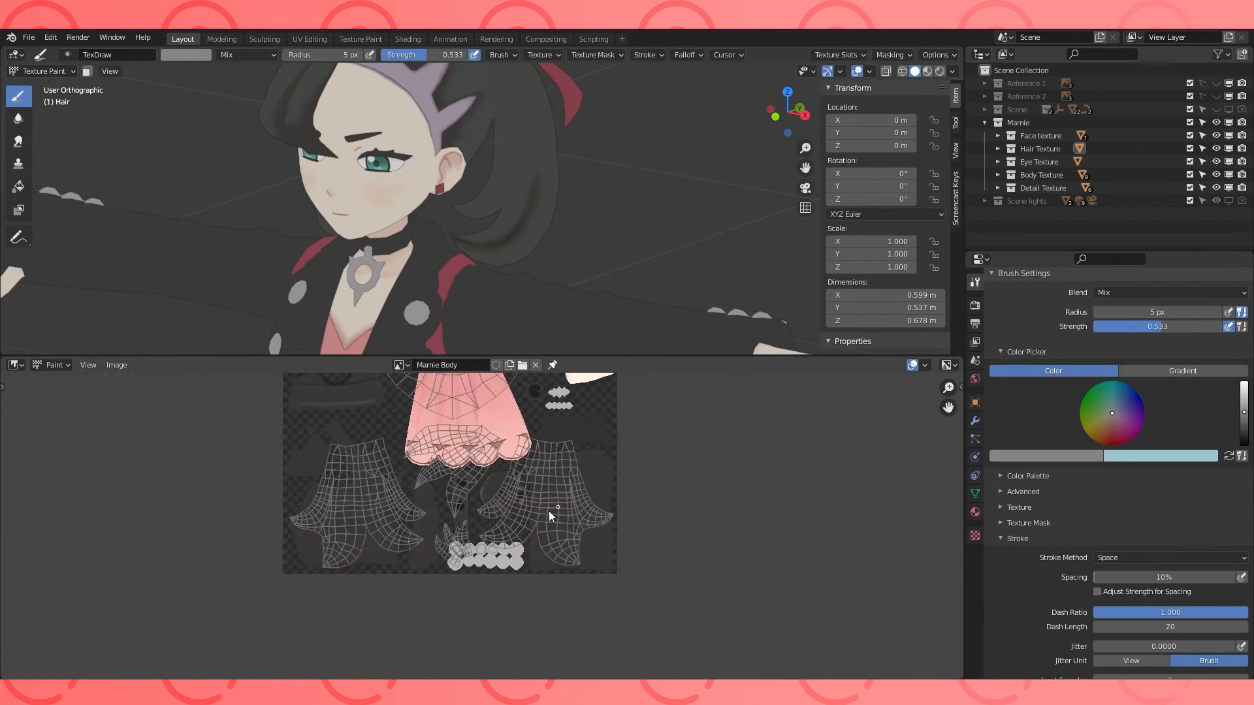
pyautogui.scroll(4, 548, 511)
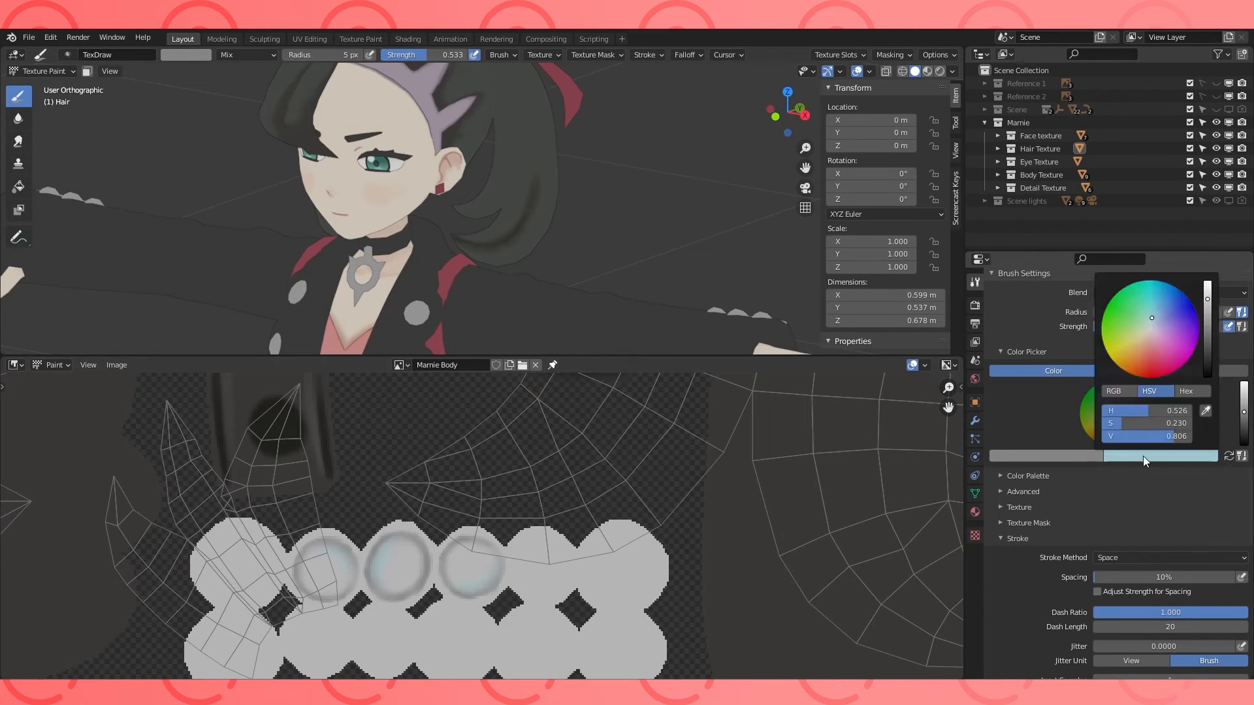
pyautogui.scroll(4, 672, 420)
pyautogui.scroll(-3, 436, 481)
pyautogui.moveTo(436, 481); pyautogui.dragTo(545, 456, button='middle')
pyautogui.moveTo(469, 449)
pyautogui.mouseDown()
pyautogui.moveTo(468, 469)
pyautogui.moveTo(465, 455)
pyautogui.moveTo(531, 451)
pyautogui.mouseUp()
# Raise the brush strength to 1.000, dab a light-blue swatch beside the grey one, and go over the grey swatch again.
pyautogui.click(1230, 457)
pyautogui.moveTo(1164, 327); pyautogui.dragTo(1218, 327)
pyautogui.click(518, 459)
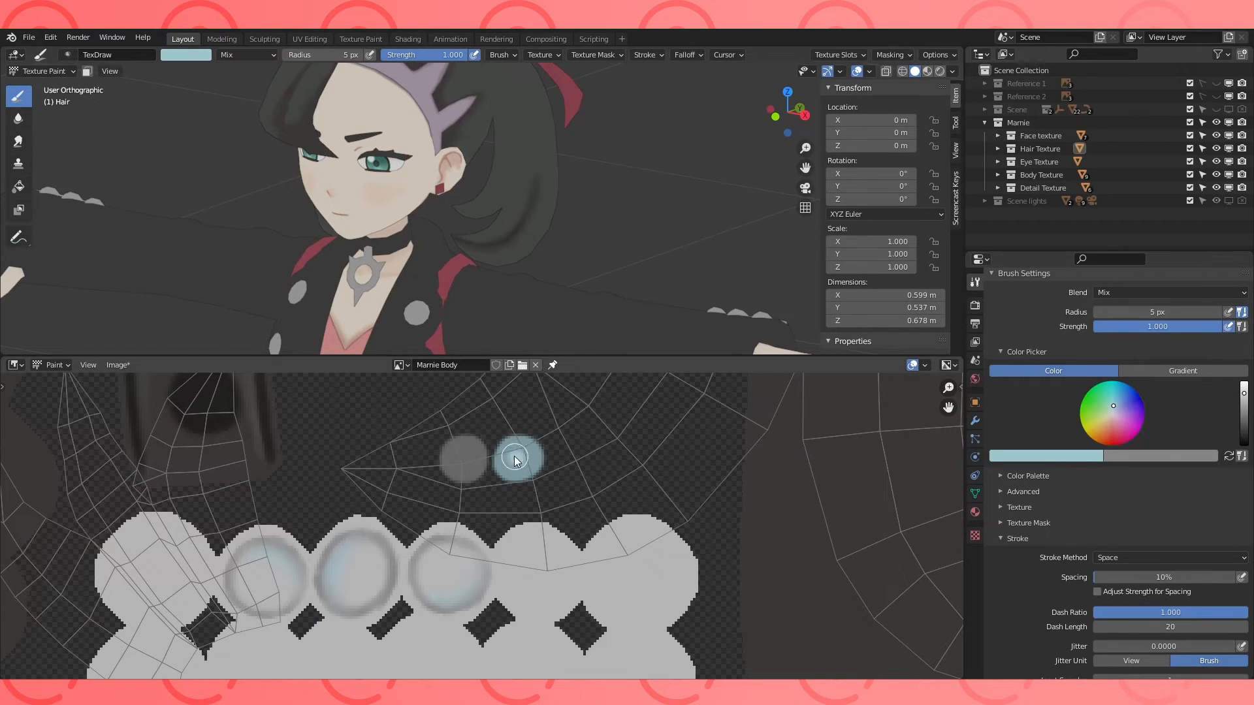
pyautogui.press('x')
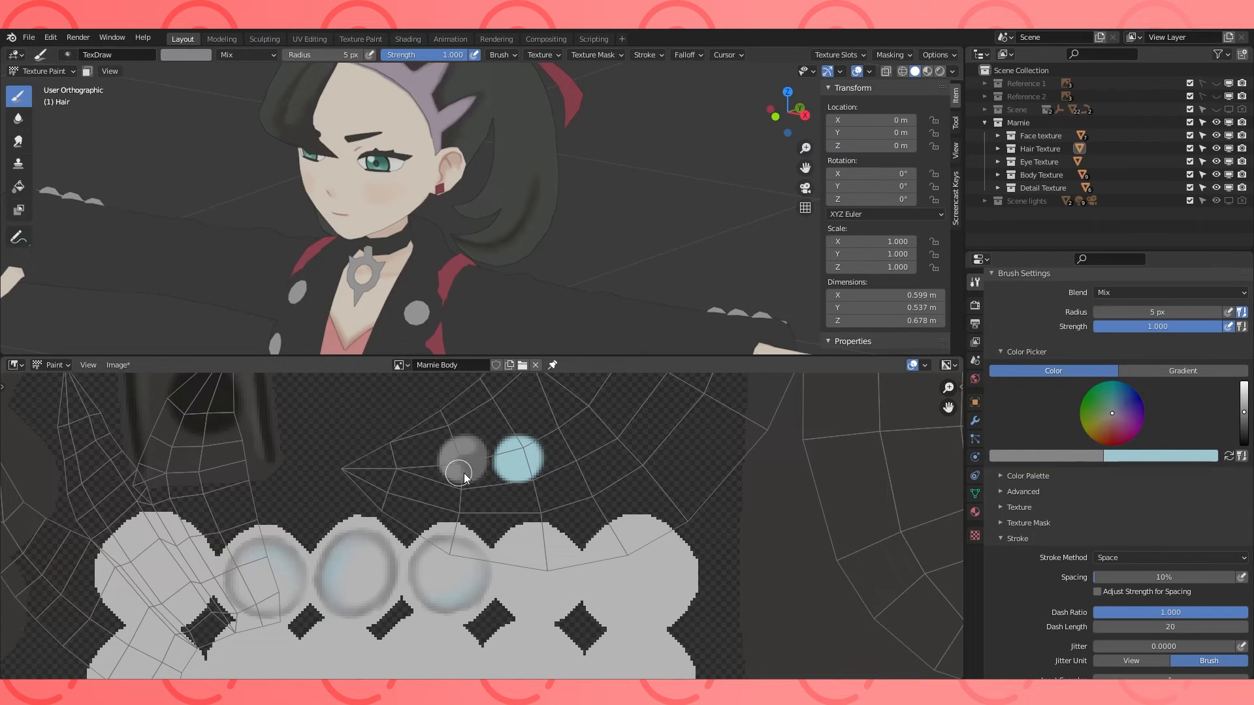
pyautogui.scroll(-4, 762, 449)
# Display Marnie Hair.png in the image editor and sample the hair base colour 434543.
pyautogui.click(401, 365)
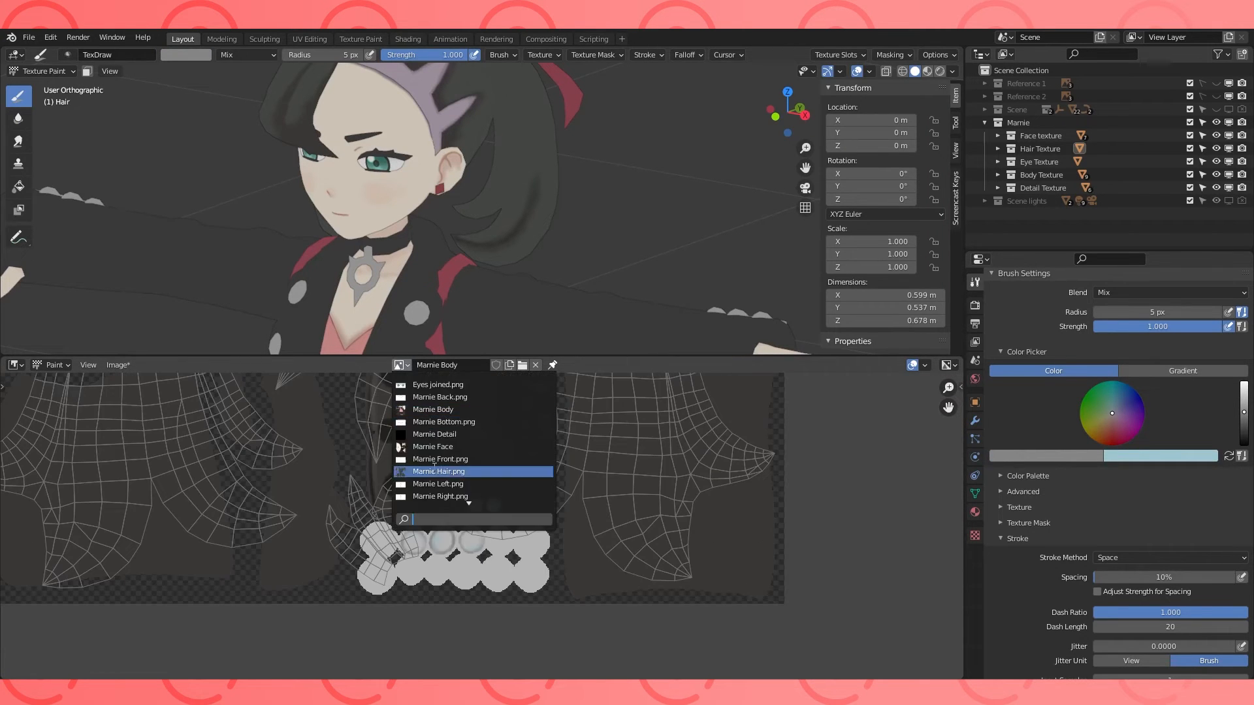
pyautogui.click(458, 461)
pyautogui.scroll(7, 496, 424)
pyautogui.press('e')
pyautogui.click(432, 456)
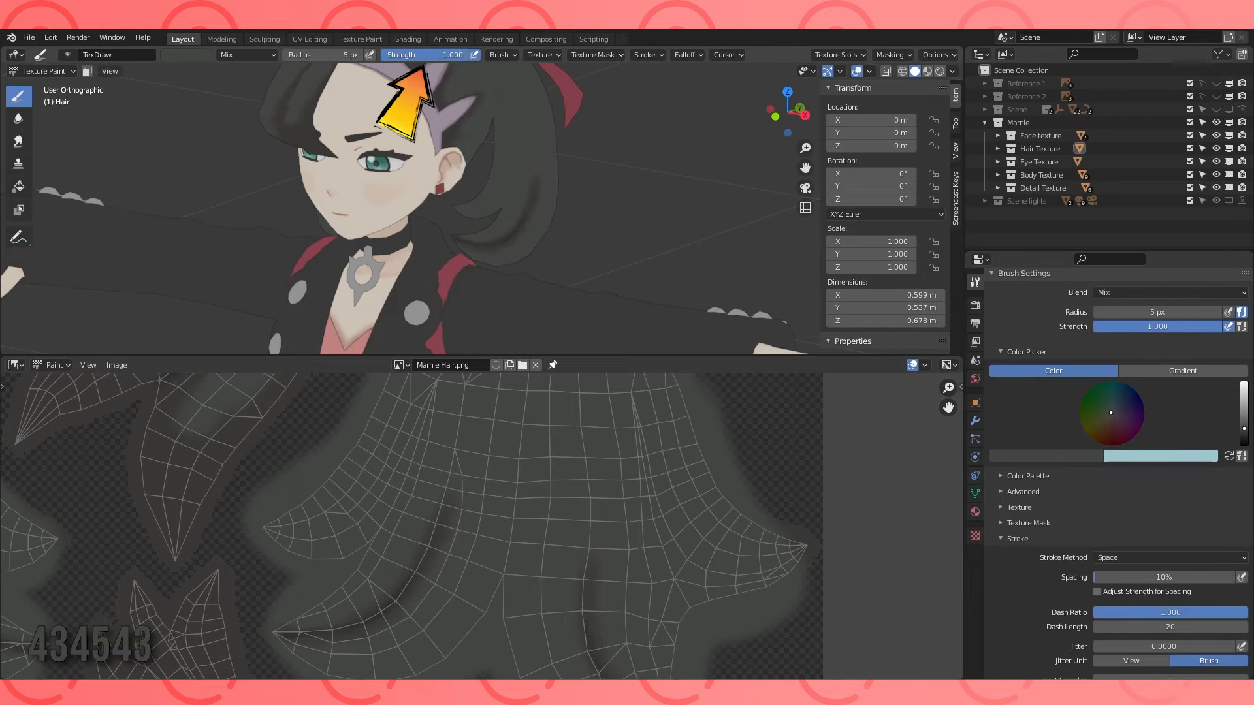
# Fade the ends of the dark strand lines with the Draw brush at strength 0.489 and soften them at 9 px.
pyautogui.moveTo(436, 54); pyautogui.dragTo(392, 54)
pyautogui.scroll(1, 506, 468)
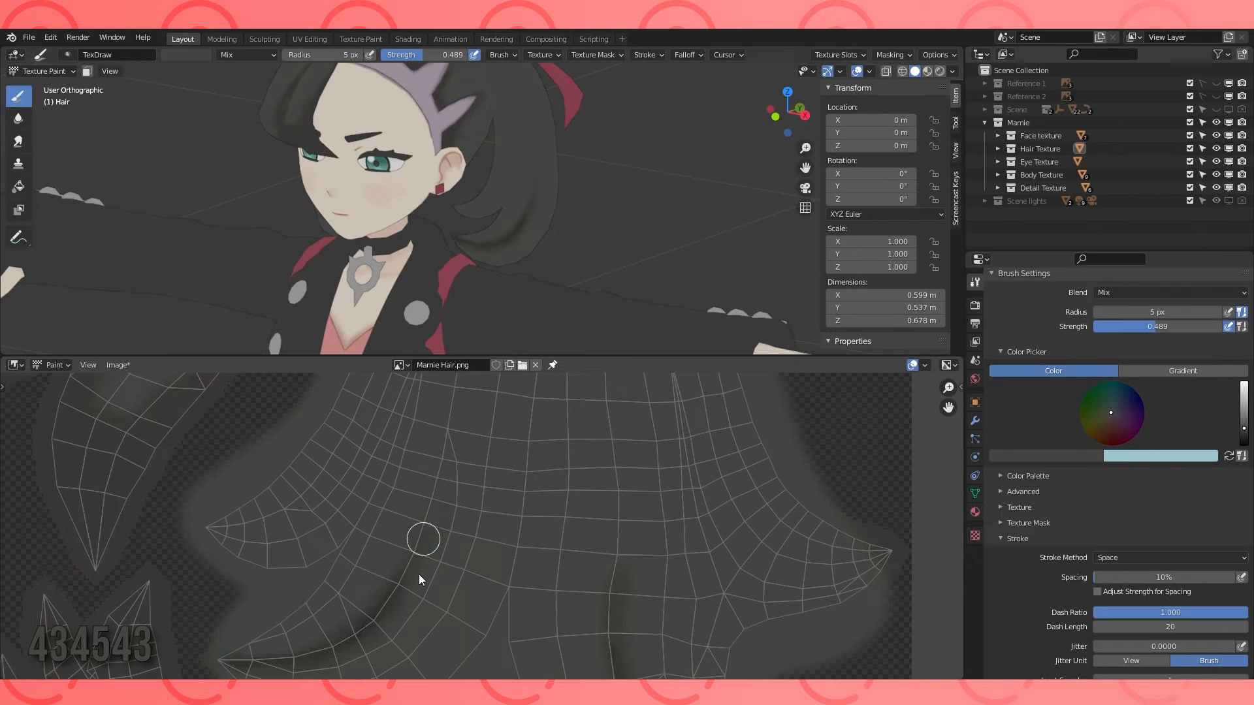
pyautogui.moveTo(617, 520)
pyautogui.mouseDown(button='middle')
pyautogui.moveTo(607, 414)
pyautogui.moveTo(618, 437)
pyautogui.mouseUp(button='middle')
pyautogui.click(18, 119)
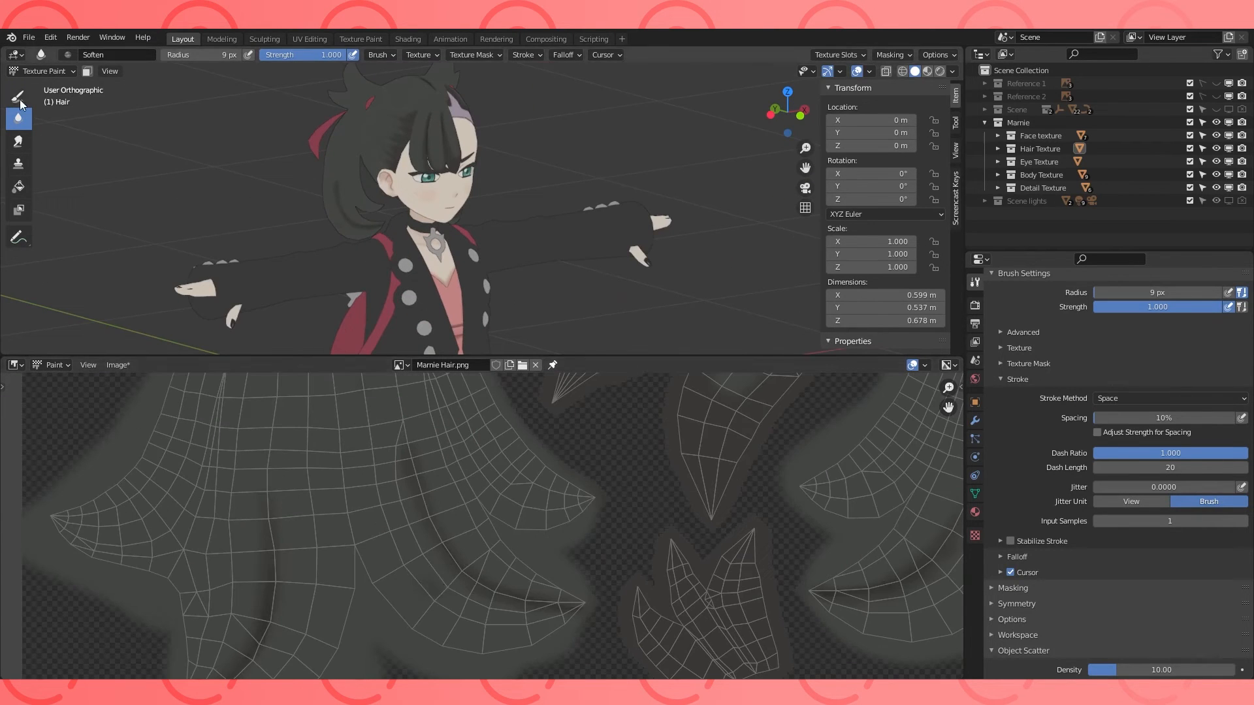
pyautogui.click(18, 96)
pyautogui.click(19, 119)
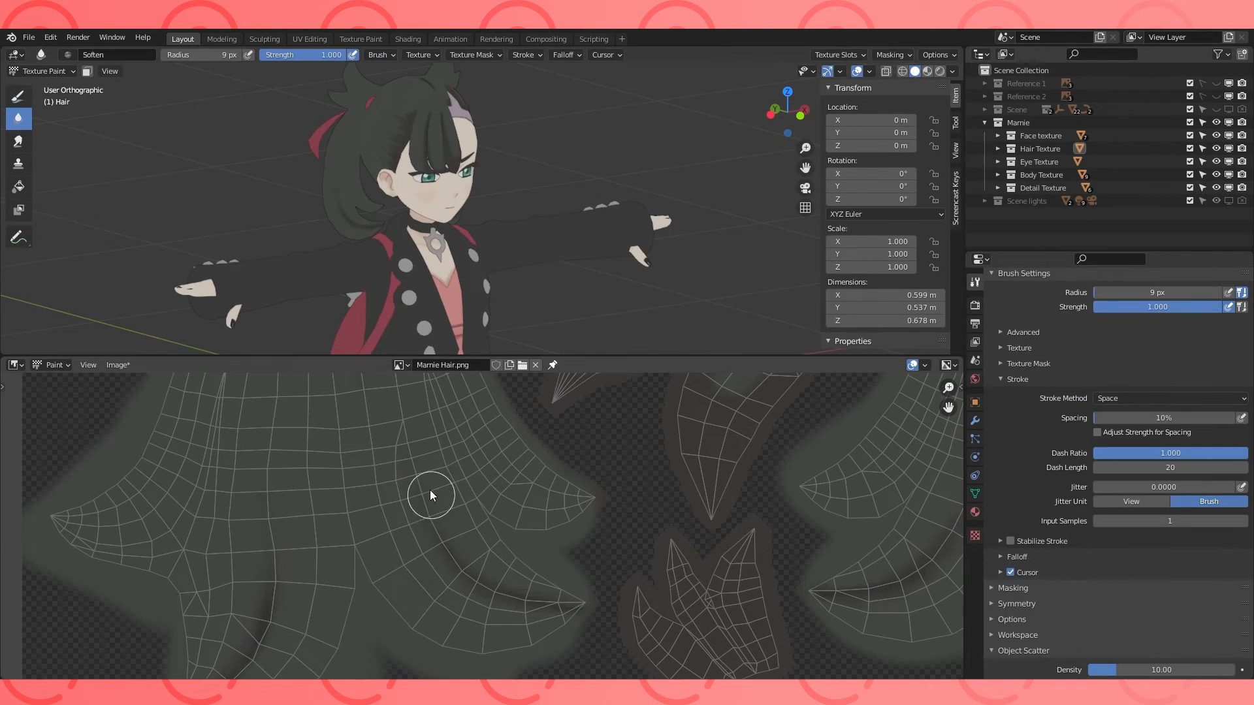
# Leave texture painting and open the coat mesh for vertex editing at the shoulder.
pyautogui.moveTo(497, 215)
pyautogui.mouseDown(button='middle')
pyautogui.moveTo(669, 182)
pyautogui.moveTo(457, 261)
pyautogui.moveTo(516, 288)
pyautogui.moveTo(544, 160)
pyautogui.moveTo(503, 261)
pyautogui.moveTo(503, 137)
pyautogui.moveTo(457, 196)
pyautogui.moveTo(556, 242)
pyautogui.moveTo(425, 245)
pyautogui.mouseUp(button='middle')
pyautogui.scroll(-4, 491, 246)
pyautogui.scroll(4, 544, 160)
pyautogui.scroll(4, 503, 262)
pyautogui.hotkey('ctrl', 'Tab')
pyautogui.click(465, 232)
pyautogui.press('Tab')
# Adjust the position of a few coat vertices around the shoulder with small single-axis moves.
pyautogui.click(495, 218)
pyautogui.keyDown('shift'); pyautogui.click(471, 265); pyautogui.keyUp('shift')
pyautogui.keyDown('shift'); pyautogui.click(488, 263); pyautogui.keyUp('shift')
pyautogui.keyDown('shift'); pyautogui.click(484, 273); pyautogui.keyUp('shift')
pyautogui.keyDown('shift'); pyautogui.click(478, 289); pyautogui.keyUp('shift')
pyautogui.click(495, 240)
pyautogui.moveTo(535, 258); pyautogui.dragTo(531, 258)
pyautogui.moveTo(480, 215); pyautogui.dragTo(480, 220)
pyautogui.moveTo(497, 222)
pyautogui.mouseDown(button='middle')
pyautogui.moveTo(588, 227)
pyautogui.moveTo(426, 190)
pyautogui.moveTo(500, 199)
pyautogui.mouseUp(button='middle')
pyautogui.click(497, 221)
pyautogui.moveTo(507, 206); pyautogui.dragTo(503, 206)
pyautogui.moveTo(456, 158); pyautogui.dragTo(457, 153)
# Raise individual vertices across the top of the coat's shoulder slightly.
pyautogui.moveTo(470, 157); pyautogui.dragTo(487, 178, button='middle')
pyautogui.click(507, 189)
pyautogui.moveTo(507, 140); pyautogui.dragTo(507, 133)
pyautogui.moveTo(507, 147); pyautogui.dragTo(547, 180, button='middle')
pyautogui.click(491, 175)
pyautogui.moveTo(491, 127); pyautogui.dragTo(491, 122)
pyautogui.click(514, 156)
pyautogui.moveTo(515, 105); pyautogui.dragTo(534, 89)
pyautogui.click(534, 142)
# Slide a coat shoulder vertex along its edge and lift the neighbouring vertices slightly along Z.
pyautogui.click(418, 245)
pyautogui.moveTo(418, 235); pyautogui.dragTo(375, 225, button='middle')
pyautogui.click(462, 184)
pyautogui.press('g')
pyautogui.press('g')
pyautogui.click(491, 191)
pyautogui.moveTo(450, 137); pyautogui.dragTo(450, 134)
pyautogui.moveTo(502, 187); pyautogui.dragTo(503, 187)
pyautogui.moveTo(450, 135); pyautogui.dragTo(450, 133)
pyautogui.click(513, 165)
pyautogui.moveTo(513, 114); pyautogui.dragTo(513, 109)
# Refine the coat vertices between the neckline and the red armhole trim with small Z and sideways moves.
pyautogui.moveTo(480, 169); pyautogui.dragTo(537, 161, button='middle')
pyautogui.click(451, 234)
pyautogui.moveTo(451, 183); pyautogui.dragTo(451, 179)
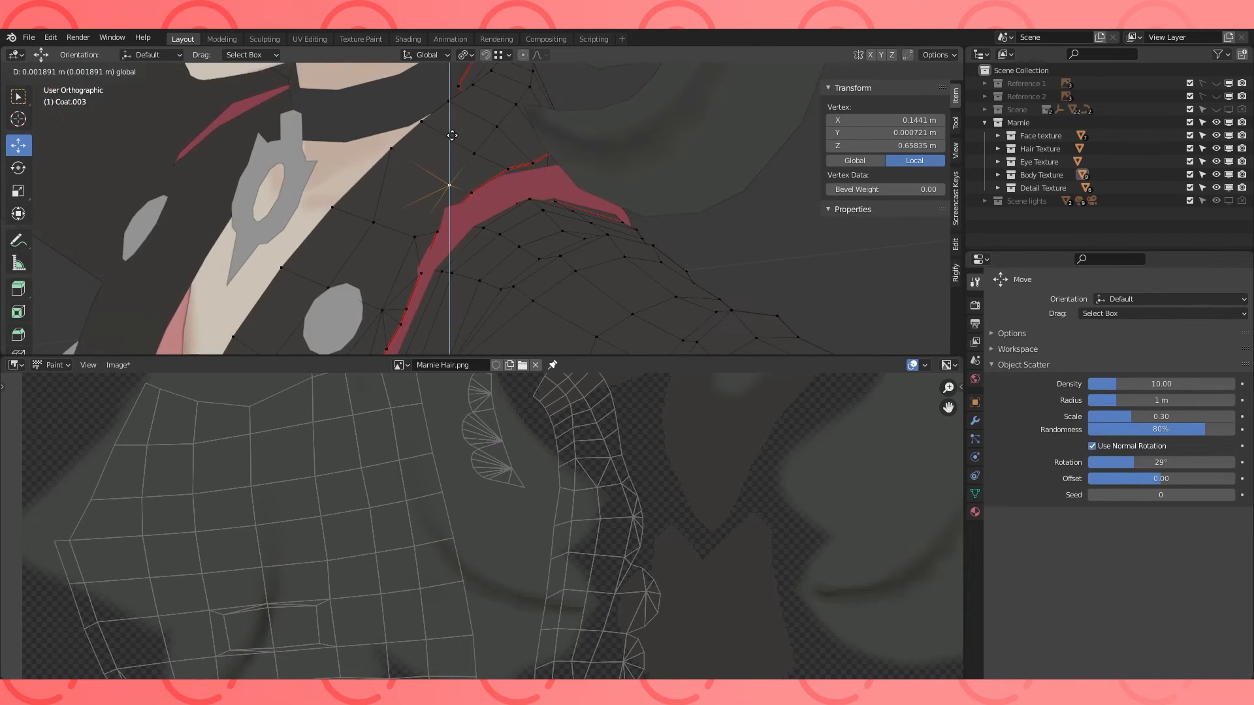
pyautogui.moveTo(457, 184); pyautogui.dragTo(492, 180, button='middle')
pyautogui.click(421, 190)
pyautogui.moveTo(421, 139); pyautogui.dragTo(422, 134)
pyautogui.moveTo(467, 146); pyautogui.dragTo(441, 156, button='middle')
pyautogui.click(402, 257)
pyautogui.moveTo(481, 240); pyautogui.dragTo(419, 246, button='middle')
pyautogui.moveTo(446, 256); pyautogui.dragTo(442, 255)
pyautogui.click(445, 220)
pyautogui.moveTo(446, 170); pyautogui.dragTo(446, 167)
# Nudge the remaining single vertices around the coat's shoulder to even out its surface.
pyautogui.moveTo(447, 170)
pyautogui.mouseDown(button='middle')
pyautogui.moveTo(481, 173)
pyautogui.moveTo(498, 139)
pyautogui.moveTo(437, 152)
pyautogui.mouseUp(button='middle')
pyautogui.click(438, 182)
pyautogui.click(459, 154)
pyautogui.click(442, 159)
pyautogui.moveTo(442, 110); pyautogui.dragTo(442, 107)
pyautogui.moveTo(451, 124); pyautogui.dragTo(411, 140, button='middle')
pyautogui.click(455, 167)
pyautogui.moveTo(504, 168); pyautogui.dragTo(498, 168)
pyautogui.moveTo(484, 168); pyautogui.dragTo(549, 172, button='middle')
pyautogui.click(429, 193)
pyautogui.click(409, 195)
pyautogui.moveTo(409, 145); pyautogui.dragTo(409, 142)
pyautogui.click(373, 194)
pyautogui.moveTo(375, 141); pyautogui.dragTo(377, 134)
# Review the coat outside Edit Mode, then shift vertex pairs beside the armhole trim, moving the front pair -0.000771 m along Y.
pyautogui.moveTo(424, 177); pyautogui.dragTo(453, 205, button='middle')
pyautogui.press('Tab')
pyautogui.press('Tab')
pyautogui.scroll(2, 483, 196)
pyautogui.moveTo(555, 171); pyautogui.dragTo(495, 182, button='middle')
pyautogui.click(453, 229)
pyautogui.keyDown('shift'); pyautogui.click(481, 226); pyautogui.keyUp('shift')
pyautogui.moveTo(467, 177); pyautogui.dragTo(482, 168)
pyautogui.click(481, 223)
pyautogui.moveTo(498, 225); pyautogui.dragTo(454, 264, button='middle')
pyautogui.click(446, 268)
pyautogui.keyDown('shift'); pyautogui.click(422, 312); pyautogui.keyUp('shift')
pyautogui.moveTo(464, 296); pyautogui.dragTo(468, 296)
pyautogui.scroll(-4, 468, 288)
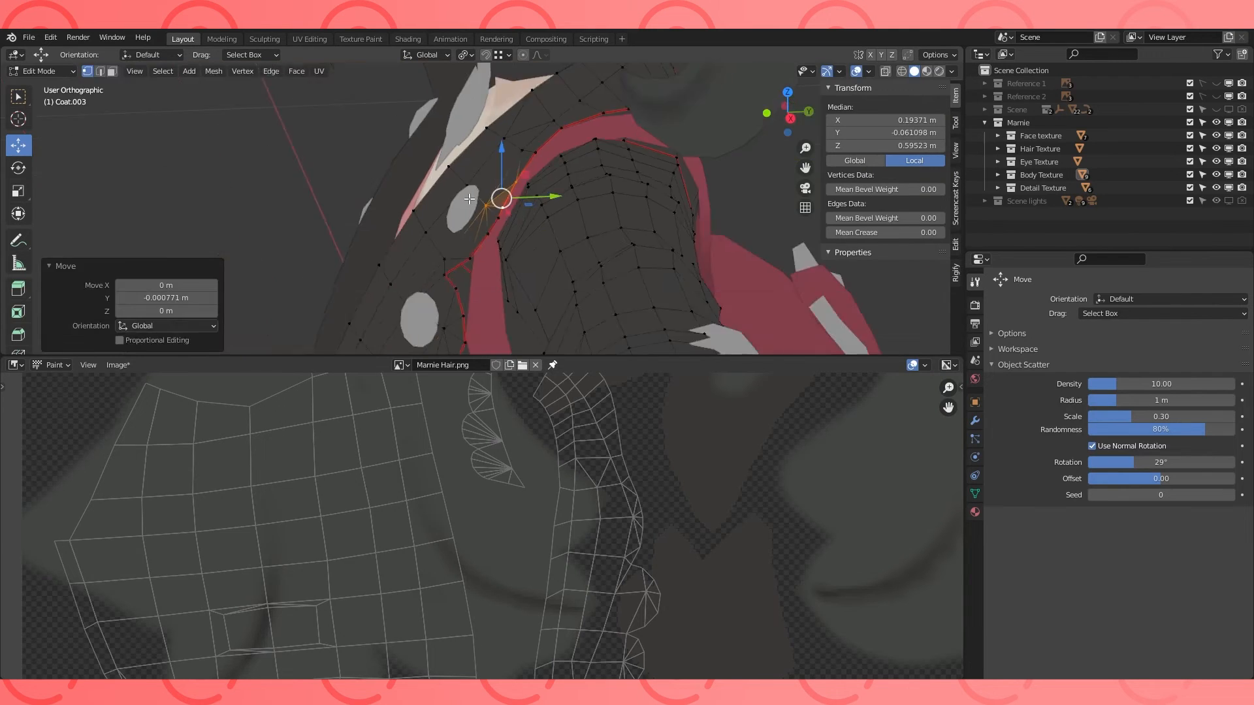
# Select the whole upper coat stud in the studs mesh, shift it slightly in side view, and rotate it 3.39°.
pyautogui.moveTo(468, 249); pyautogui.dragTo(566, 218, button='middle')
pyautogui.press('Tab')
pyautogui.click(418, 219)
pyautogui.press('Tab')
pyautogui.click(459, 239)
pyautogui.hotkey('ctrl', 'l')
pyautogui.press('KP_3')
pyautogui.scroll(4, 467, 235)
pyautogui.moveTo(497, 231); pyautogui.dragTo(490, 230)
pyautogui.press('r')
pyautogui.click(501, 199)
pyautogui.press('KP_1')
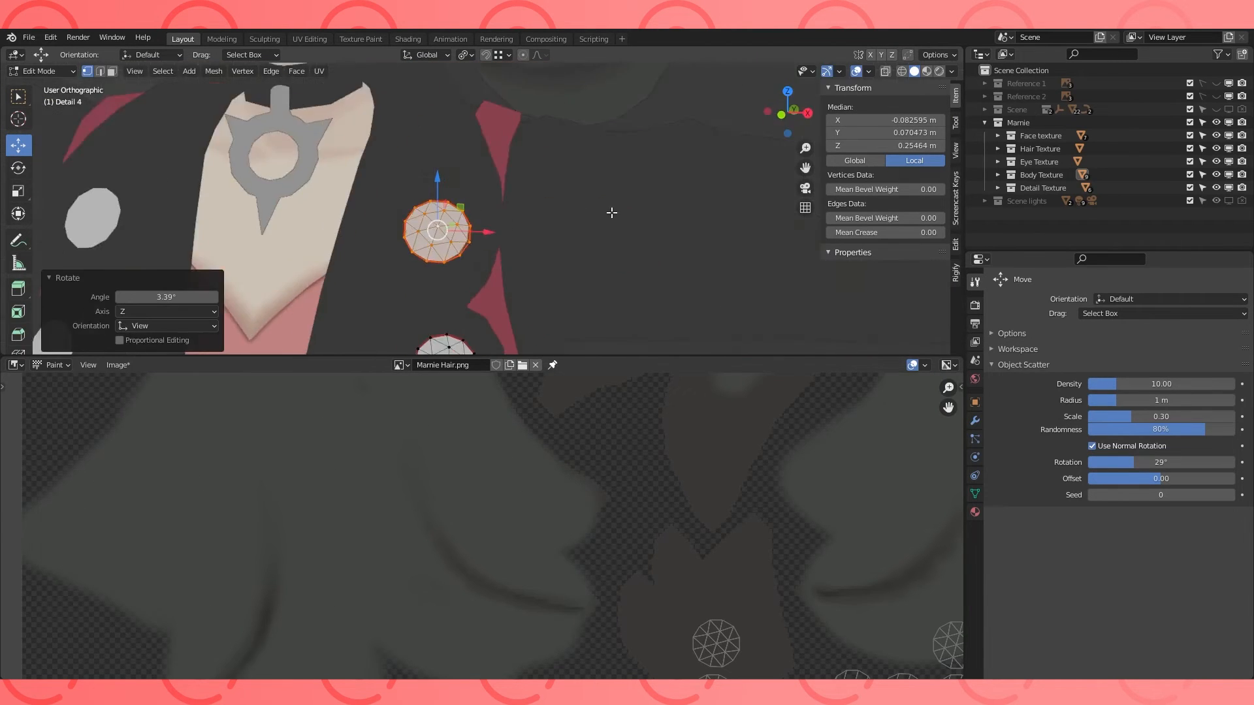
pyautogui.press('Tab')
# Select the dress, show Marnie Body in the image editor, and enlarge that editor around the dress hem.
pyautogui.scroll(-5, 645, 248)
pyautogui.keyDown('shift'); pyautogui.moveTo(645, 248); pyautogui.dragTo(598, 212, button='middle'); pyautogui.keyUp('shift')
pyautogui.scroll(4, 523, 209)
pyautogui.click(392, 242)
pyautogui.moveTo(451, 196); pyautogui.dragTo(723, 330, button='middle')
pyautogui.scroll(-5, 374, 188)
pyautogui.scroll(-3, 600, 211)
pyautogui.moveTo(723, 356); pyautogui.dragTo(718, 476)
pyautogui.moveTo(653, 366); pyautogui.dragTo(653, 307, button='middle')
pyautogui.click(510, 267)
pyautogui.moveTo(659, 474); pyautogui.dragTo(646, 232)
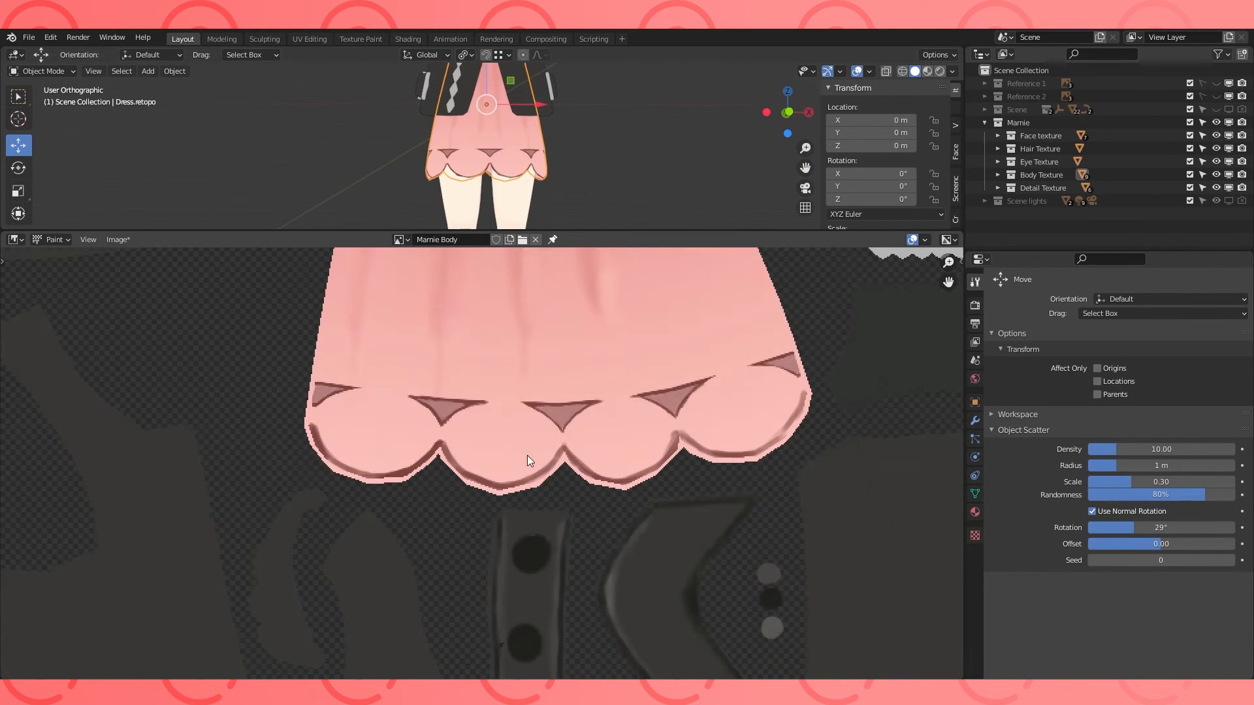
# Switch the dress to Texture Paint mode and blend the dark scalloped hem outline with the Soften brush at 9 px.
pyautogui.scroll(3, 566, 161)
pyautogui.click(55, 72)
pyautogui.click(54, 151)
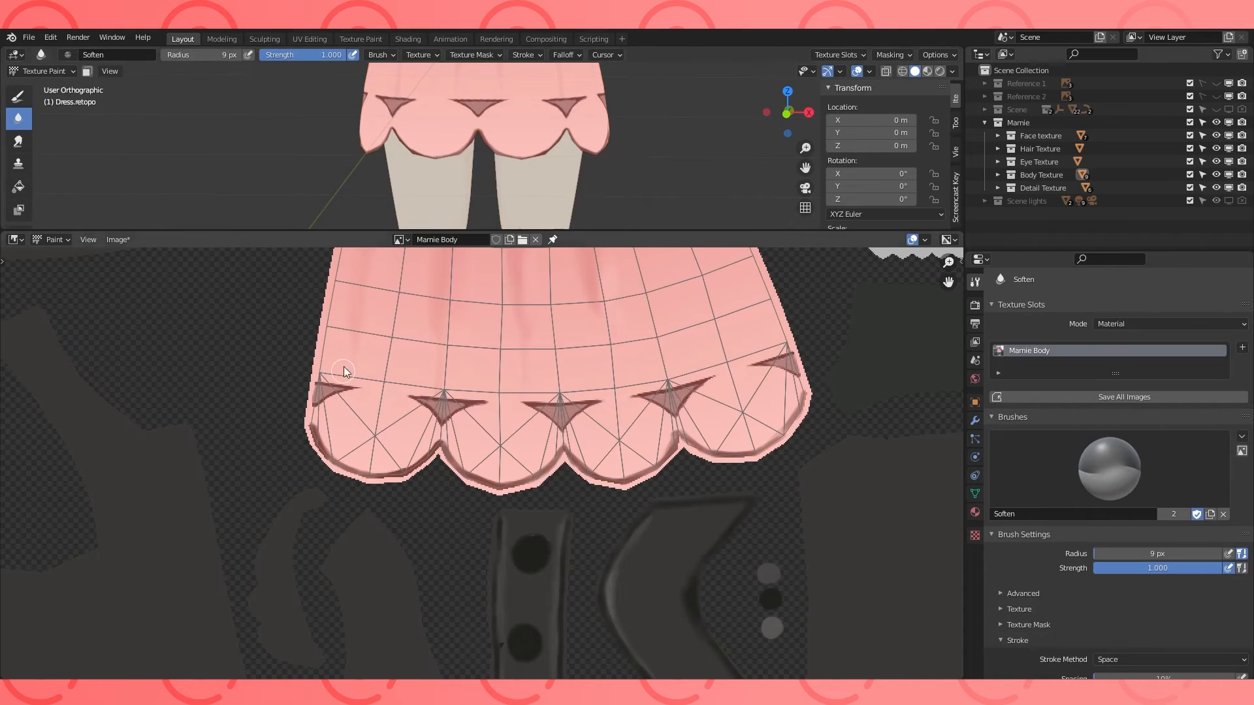
pyautogui.moveTo(552, 470); pyautogui.dragTo(806, 394)
pyautogui.moveTo(777, 176); pyautogui.dragTo(535, 159, button='middle')
pyautogui.scroll(2, 534, 160)
pyautogui.scroll(4, 681, 458)
pyautogui.scroll(-1, 762, 415)
pyautogui.moveTo(763, 415); pyautogui.dragTo(629, 466, button='middle')
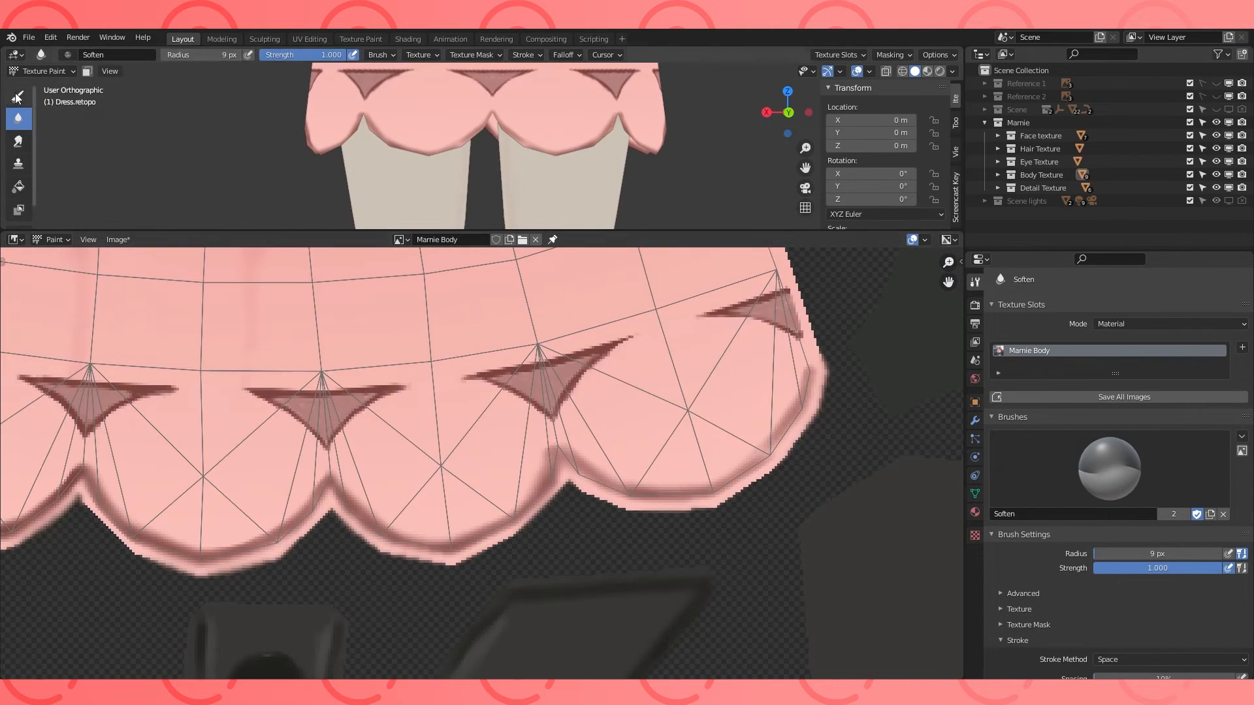
# Sample the dark red 7B4441 and retrace the hem outline with the Draw brush at 2 px and strength 0.489.
pyautogui.click(18, 96)
pyautogui.scroll(-5, 1071, 555)
pyautogui.click(1052, 587)
pyautogui.click(1104, 539)
pyautogui.click(781, 295)
pyautogui.moveTo(764, 458)
pyautogui.mouseDown()
pyautogui.moveTo(718, 492)
pyautogui.moveTo(797, 415)
pyautogui.mouseUp()
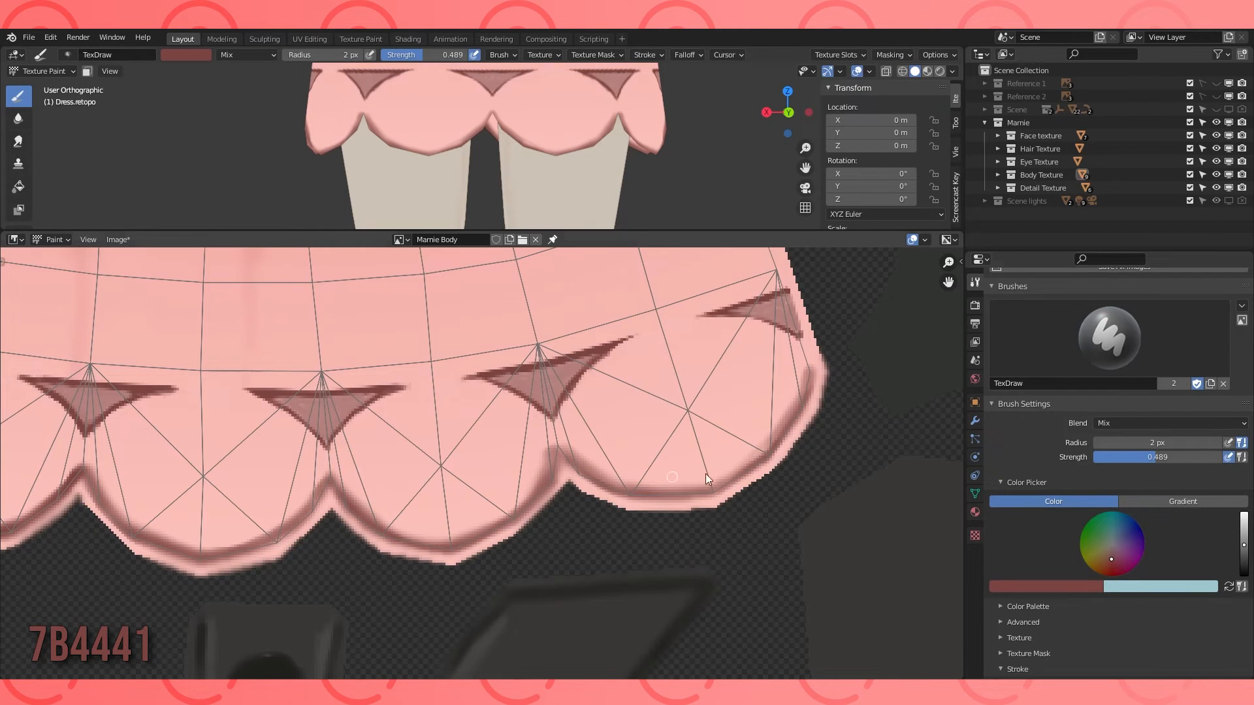
# Sample the dress pink F9BBB4 and clean up the edges of the hem outline at strength 1.000.
pyautogui.press('x')
pyautogui.press('s')
pyautogui.hotkey('shift', 'f')
pyautogui.click(801, 367)
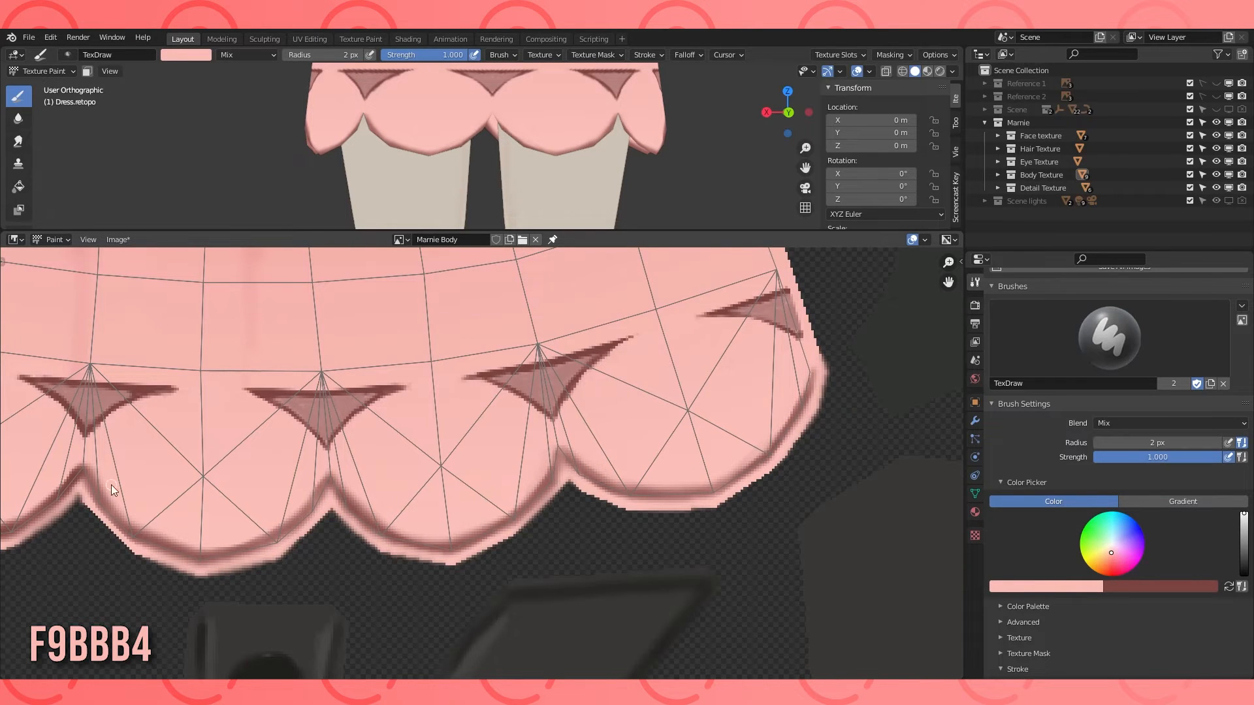
pyautogui.moveTo(366, 164); pyautogui.dragTo(509, 167, button='middle')
pyautogui.scroll(-1, 425, 321)
pyautogui.moveTo(641, 164); pyautogui.dragTo(503, 167, button='middle')
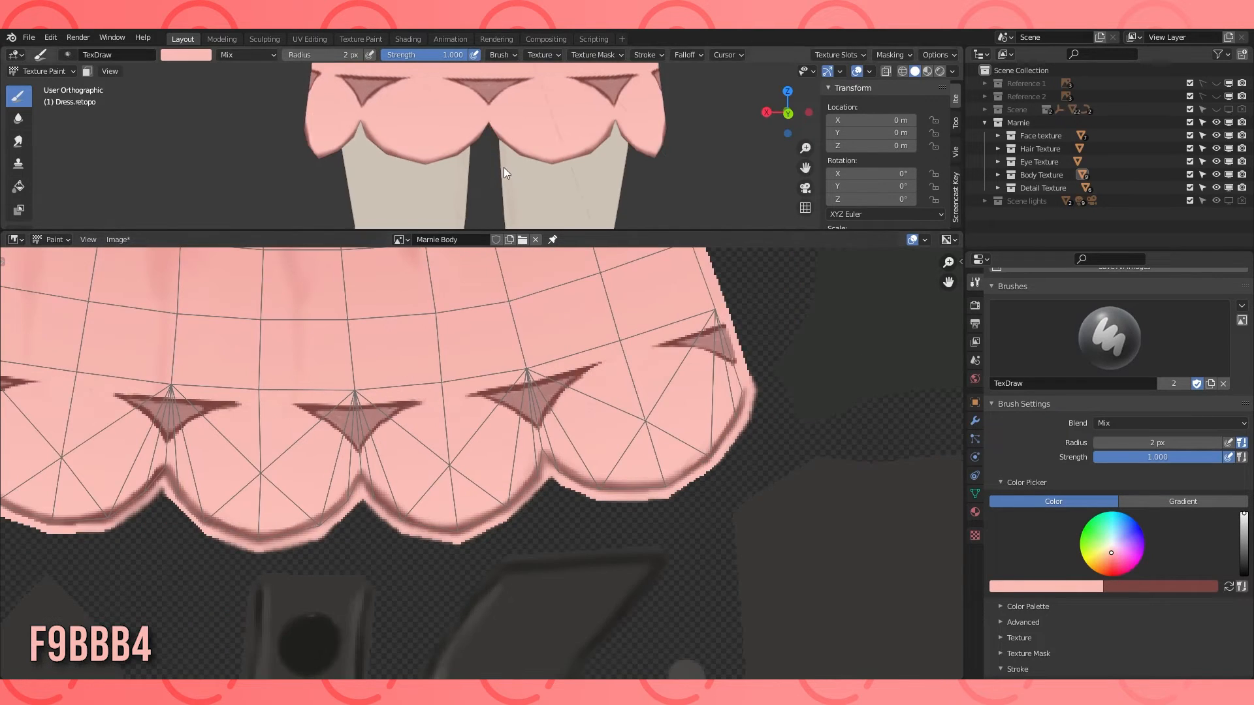
# Switch back to the dark red 7B4441 and retrace the dress's scalloped hem outline at 2 px.
pyautogui.click(1229, 587)
pyautogui.scroll(1, 814, 407)
pyautogui.moveTo(814, 408); pyautogui.dragTo(739, 416, button='middle')
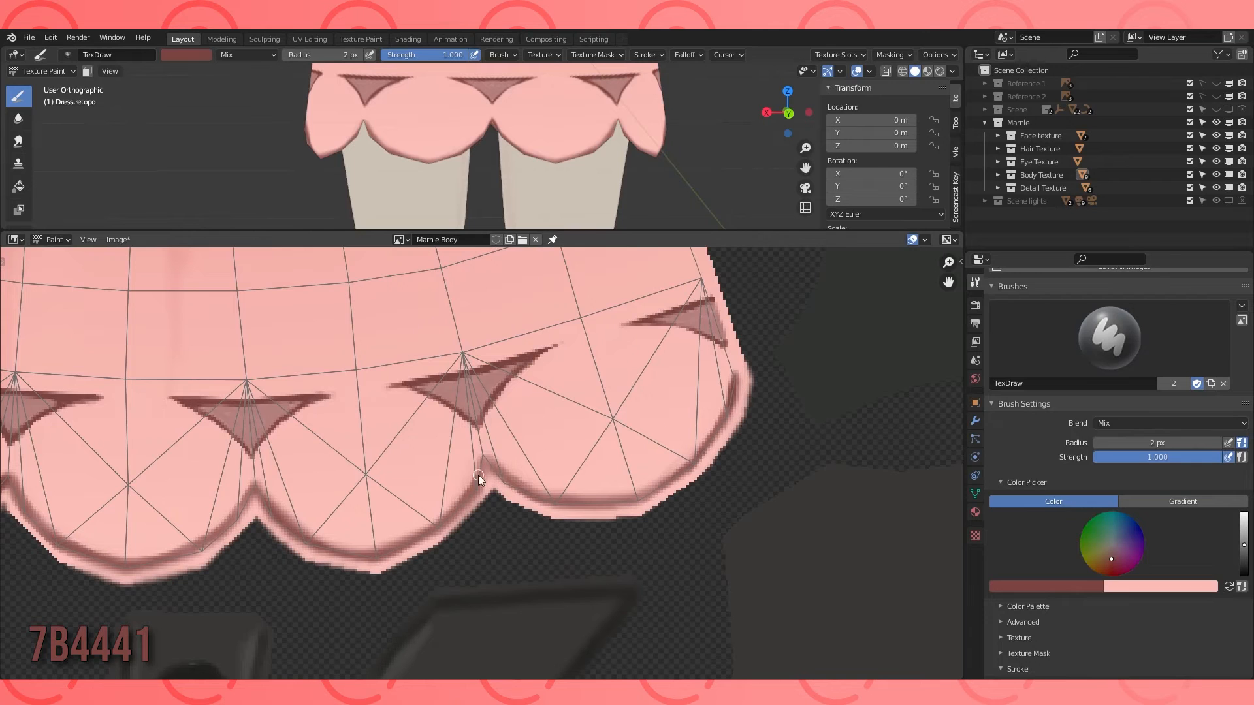
pyautogui.scroll(-1, 543, 566)
pyautogui.moveTo(543, 565); pyautogui.dragTo(840, 514, button='middle')
pyautogui.scroll(-5, 624, 167)
pyautogui.moveTo(653, 157); pyautogui.dragTo(356, 163, button='middle')
pyautogui.scroll(-2, 392, 167)
pyautogui.scroll(7, 566, 215)
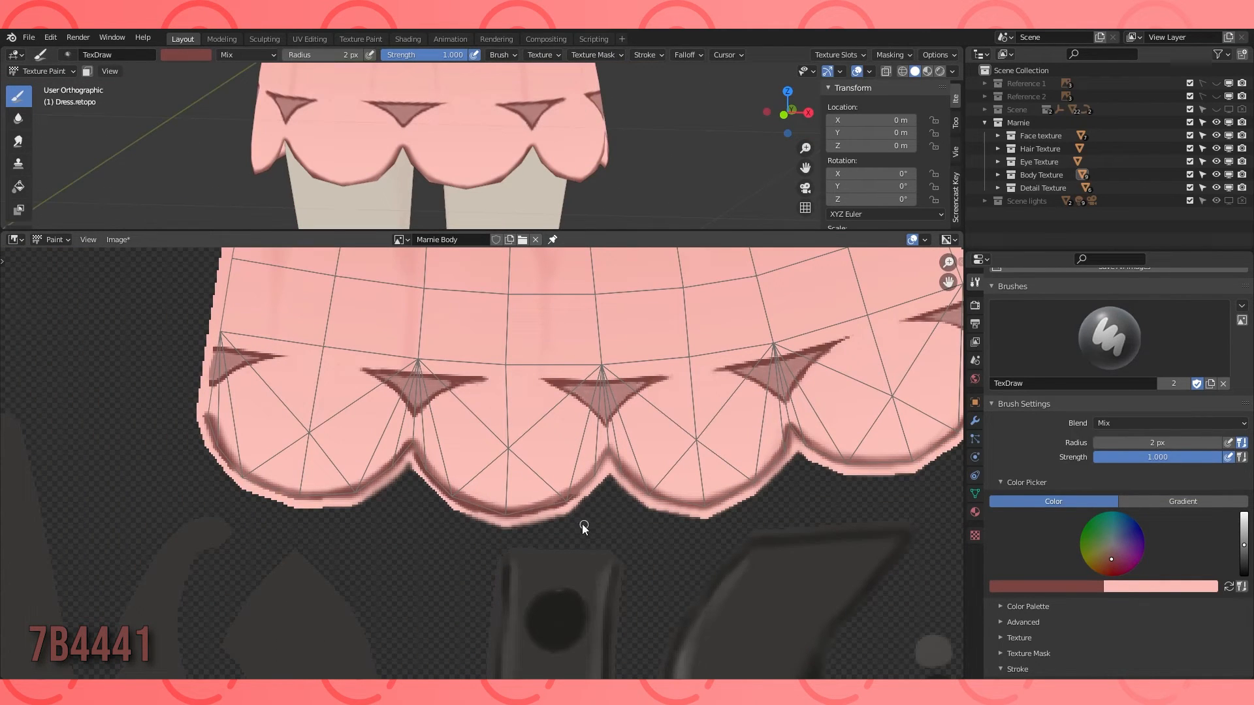
# Thicken the dark red hem outline along the outer edges of the scallops at 3 px.
pyautogui.moveTo(748, 486); pyautogui.dragTo(788, 443)
pyautogui.moveTo(205, 421)
pyautogui.mouseDown()
pyautogui.moveTo(335, 502)
pyautogui.moveTo(446, 495)
pyautogui.moveTo(487, 515)
pyautogui.mouseUp()
pyautogui.moveTo(827, 467); pyautogui.dragTo(662, 479, button='middle')
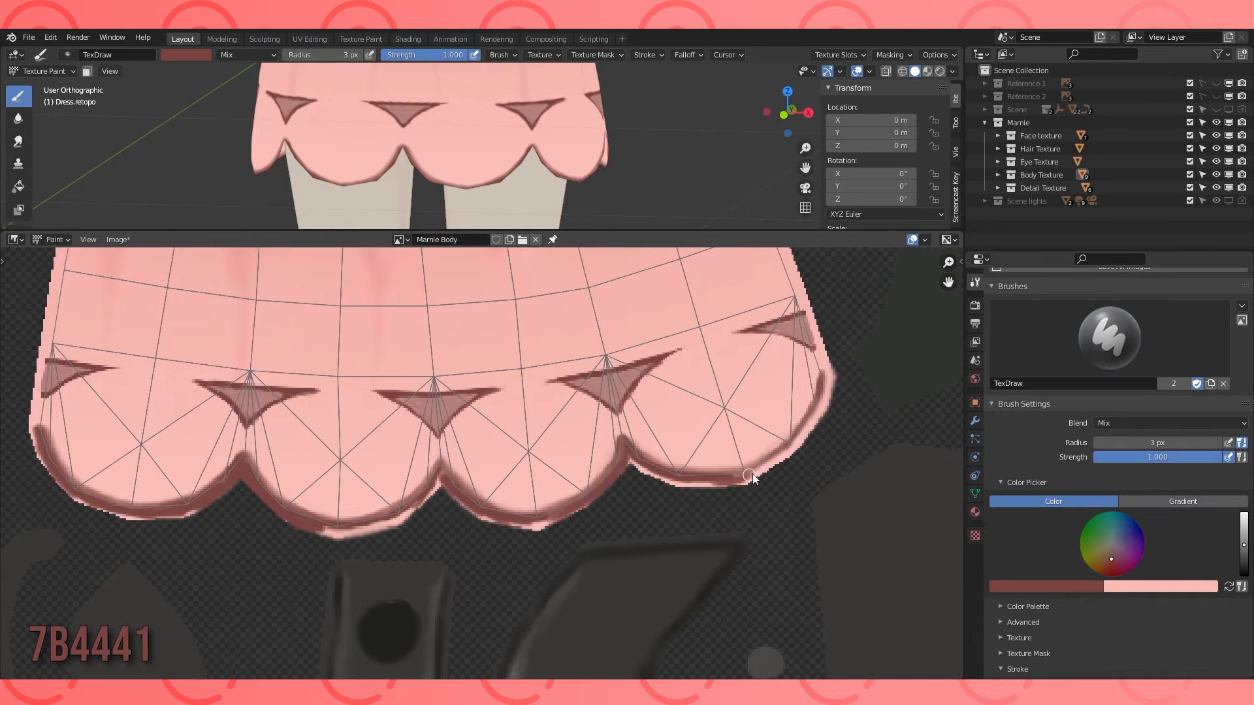
pyautogui.moveTo(826, 383); pyautogui.dragTo(814, 433)
# Isolate the coat, put it in Texture Paint mode, and show it in Material Preview shading.
pyautogui.scroll(-10, 464, 180)
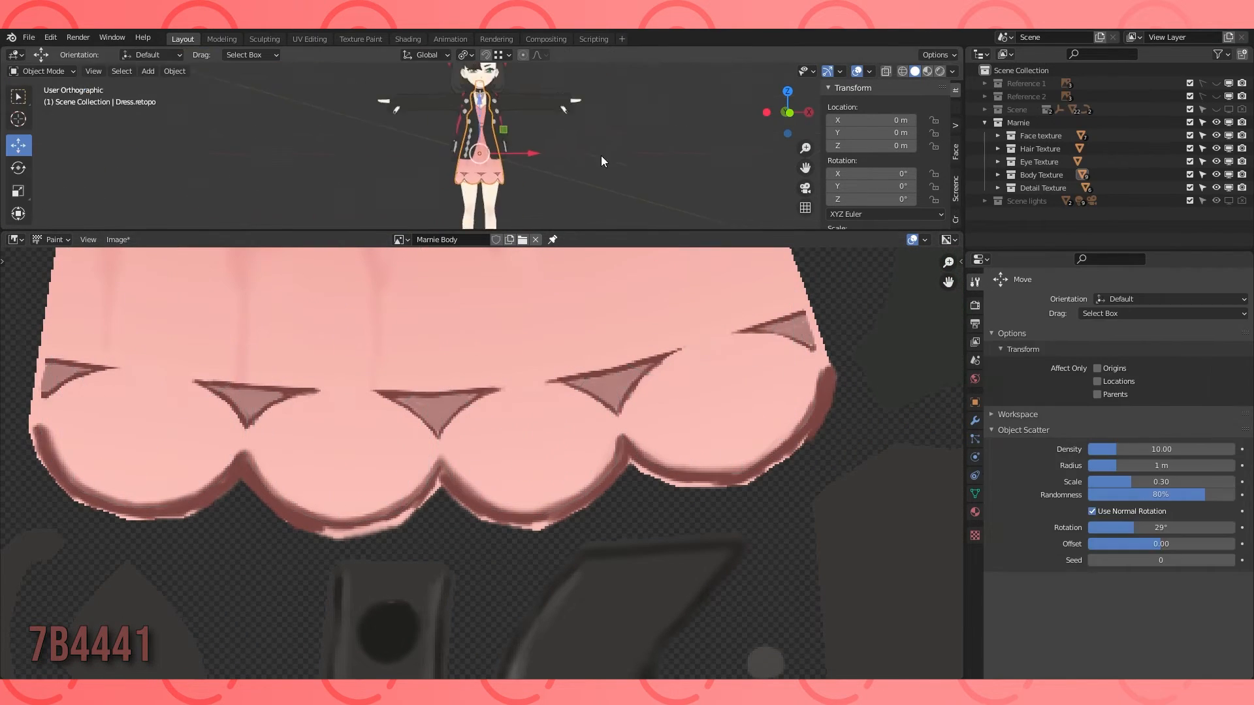
pyautogui.scroll(4, 492, 118)
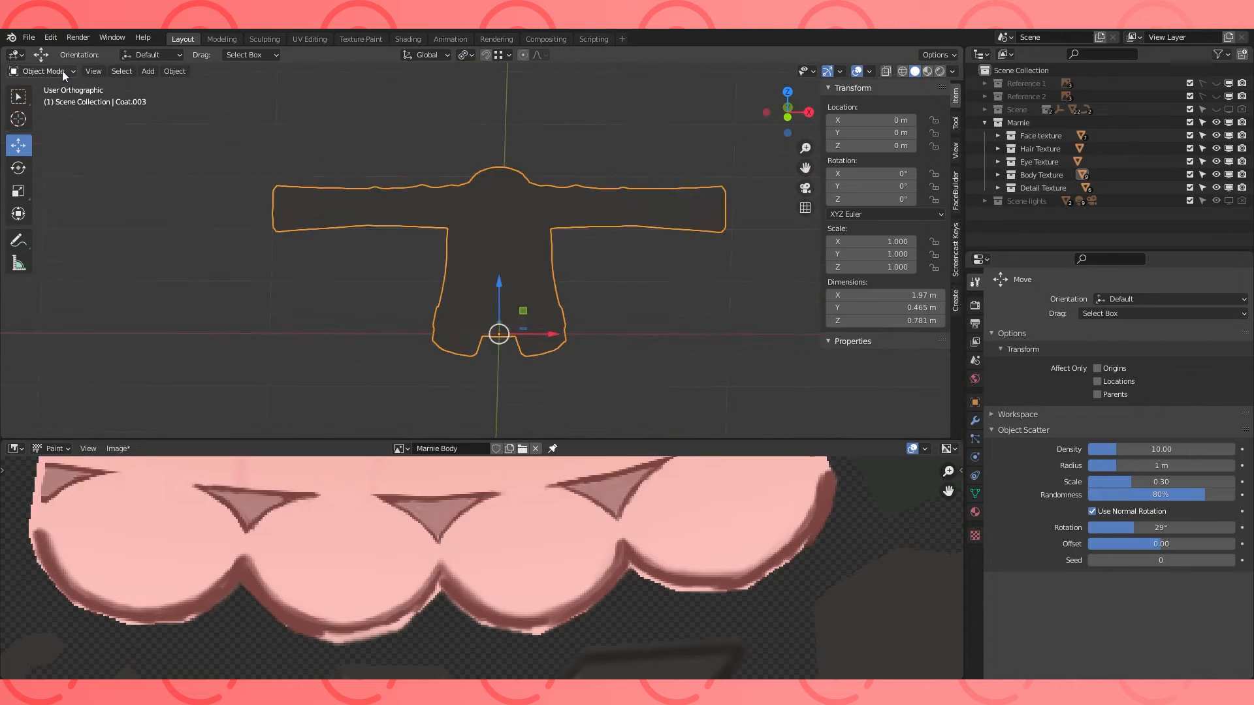
pyautogui.click(61, 72)
pyautogui.click(57, 150)
pyautogui.moveTo(484, 283); pyautogui.dragTo(455, 303, button='middle')
pyautogui.click(952, 72)
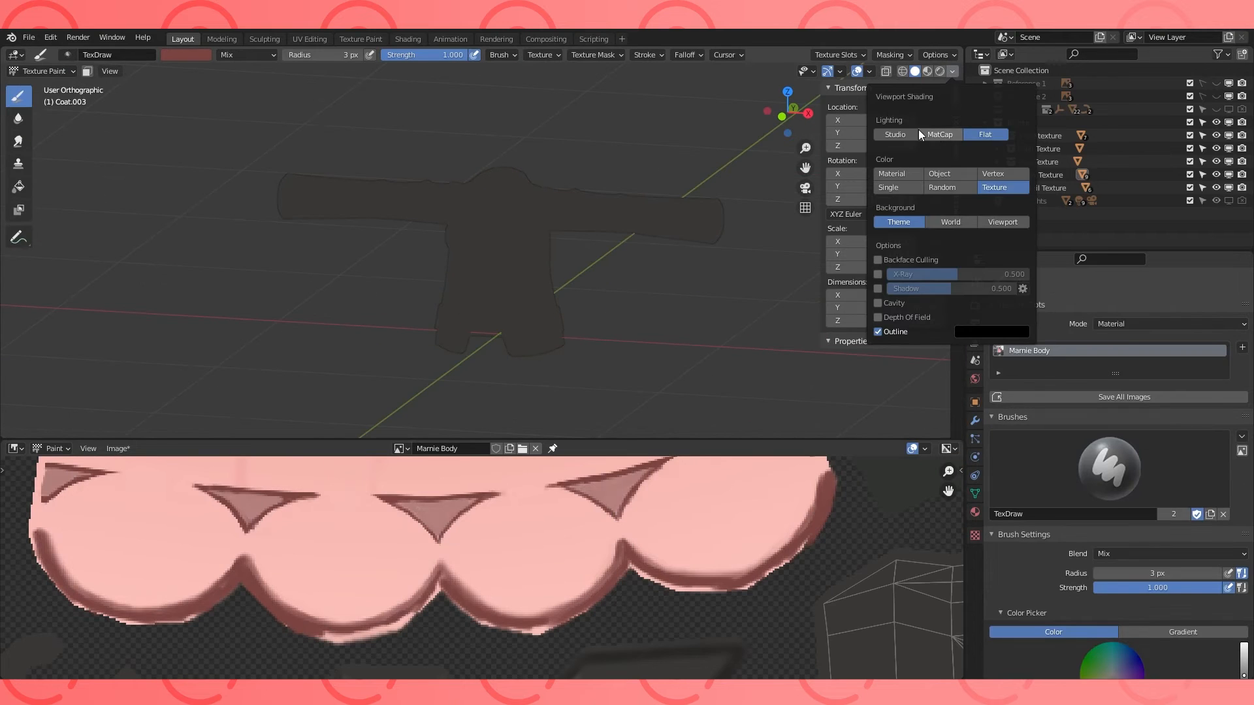
pyautogui.click(928, 70)
# Sample the coat's dark grey 393736 from the Marnie Body image into both brush colours.
pyautogui.moveTo(591, 439); pyautogui.dragTo(595, 229)
pyautogui.scroll(-5, 565, 325)
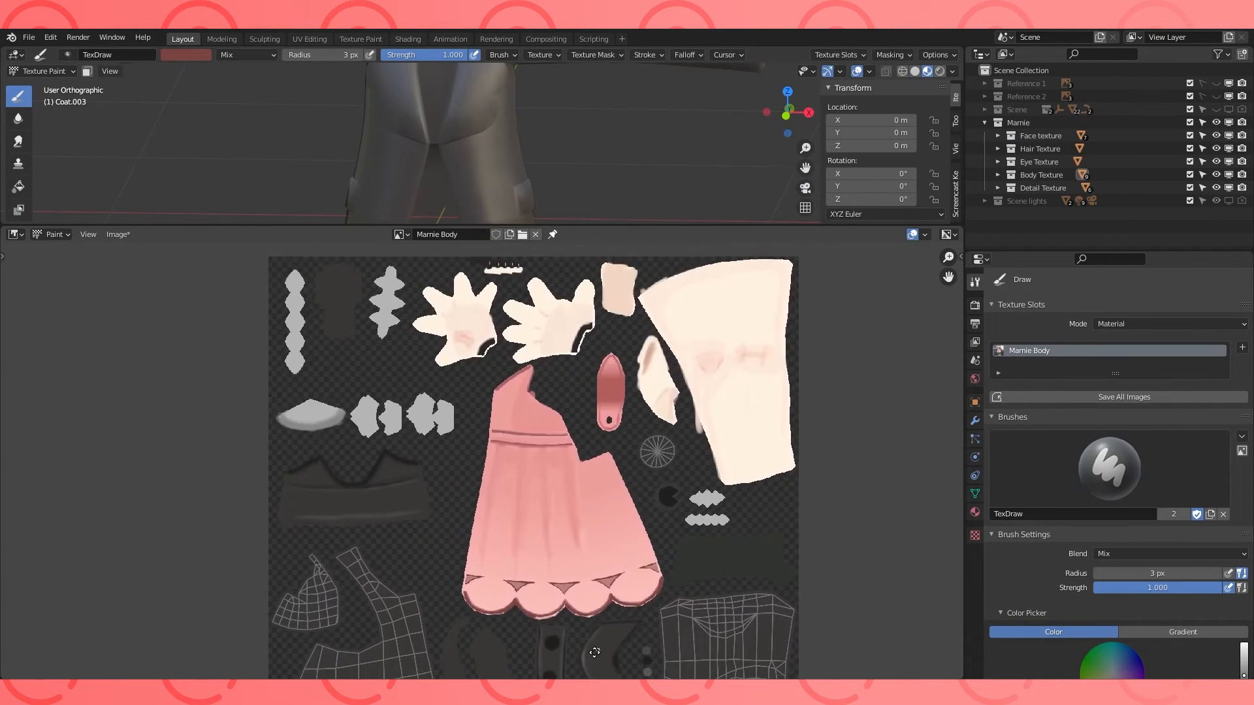
pyautogui.moveTo(527, 449); pyautogui.dragTo(523, 332, button='middle')
pyautogui.moveTo(581, 225); pyautogui.dragTo(589, 456)
pyautogui.moveTo(589, 429); pyautogui.dragTo(549, 409, button='middle')
pyautogui.keyDown('shift'); pyautogui.moveTo(549, 409); pyautogui.dragTo(491, 273, button='middle'); pyautogui.keyUp('shift')
pyautogui.scroll(3, 538, 245)
pyautogui.scroll(-9, 1069, 578)
pyautogui.click(1053, 482)
pyautogui.click(1102, 439)
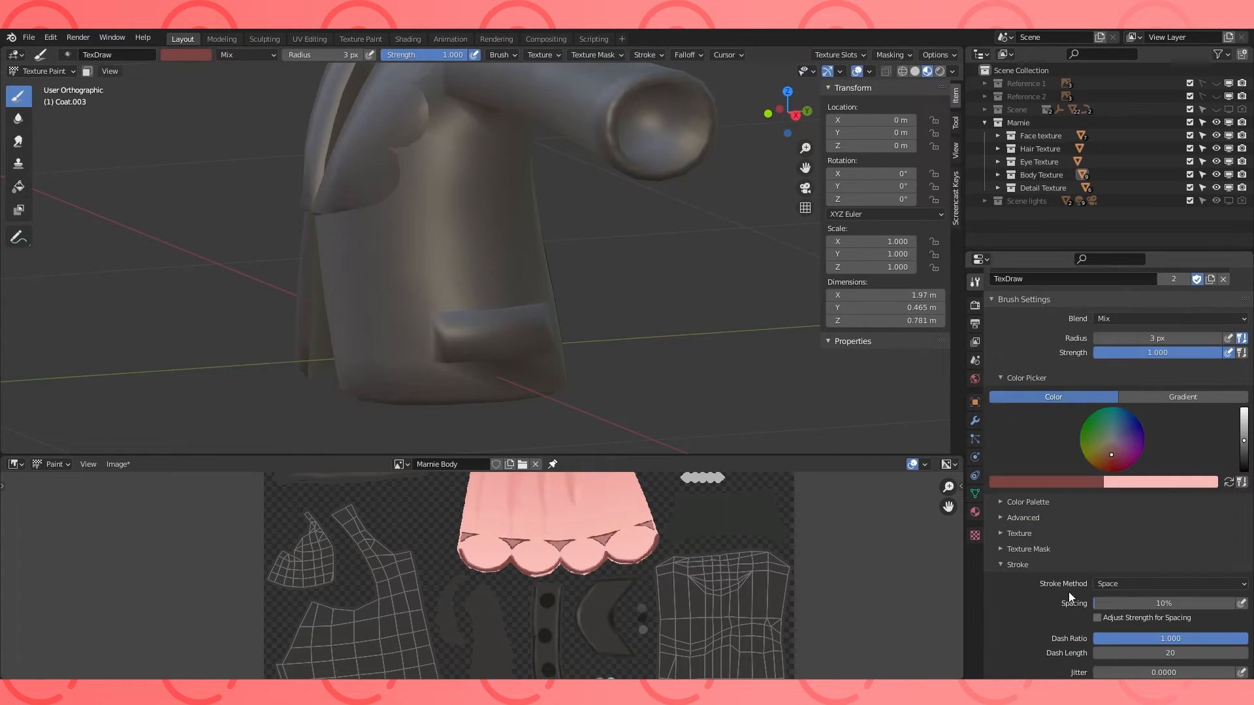
pyautogui.click(477, 638)
pyautogui.click(1228, 483)
pyautogui.click(1083, 484)
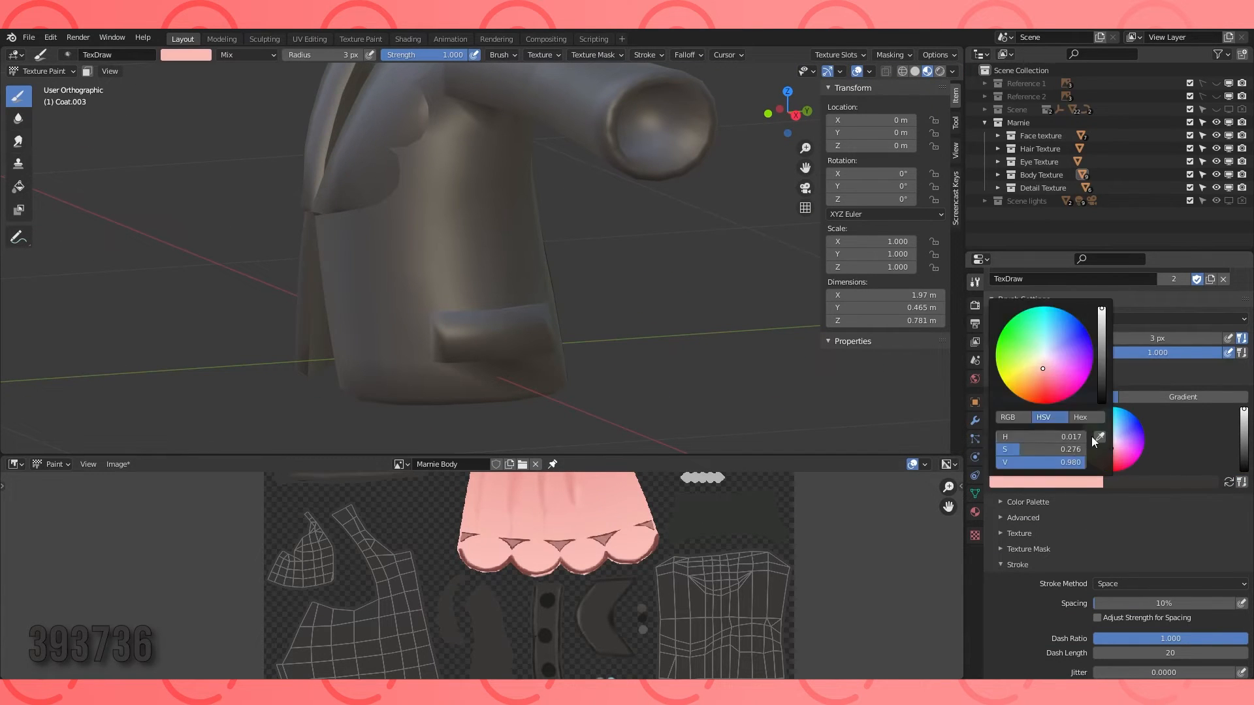
pyautogui.click(1102, 437)
pyautogui.click(367, 631)
# Darken the brush colour to 2B2928, outline the coat pocket at 2 px, and blend the outline with the Soften brush.
pyautogui.click(1053, 482)
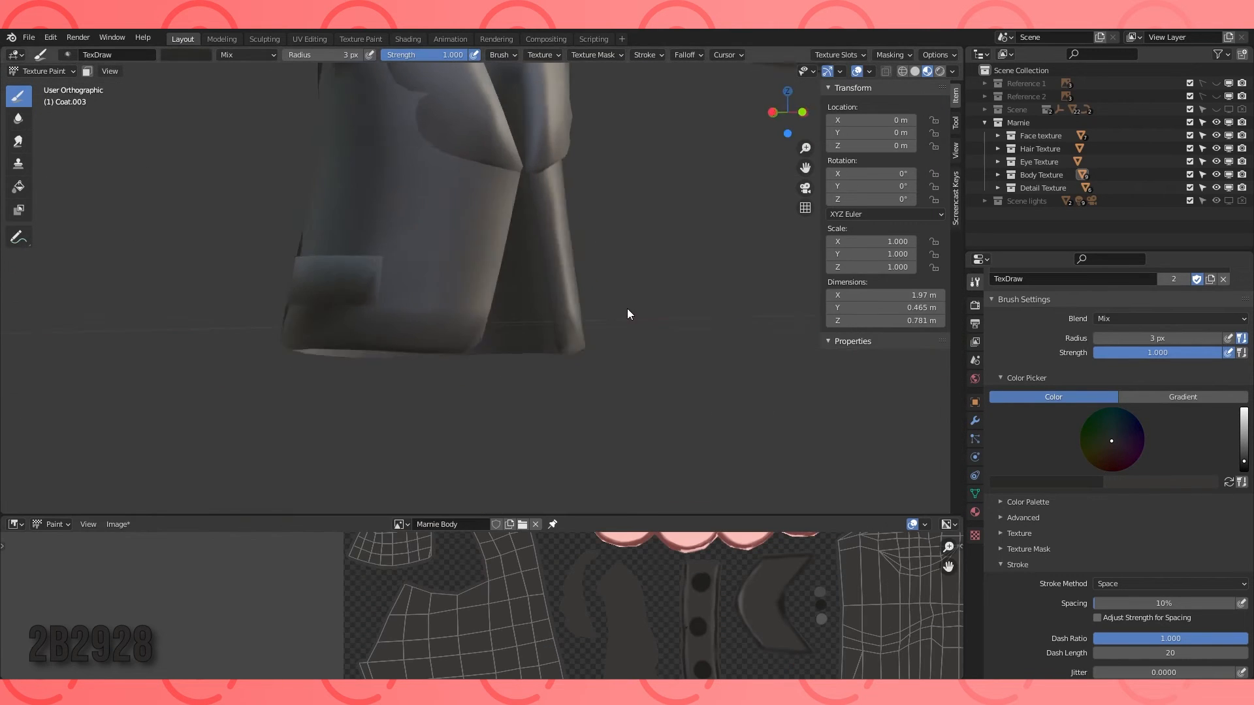
pyautogui.moveTo(627, 314)
pyautogui.mouseDown(button='middle')
pyautogui.moveTo(638, 294)
pyautogui.moveTo(614, 313)
pyautogui.mouseUp(button='middle')
pyautogui.scroll(4, 590, 337)
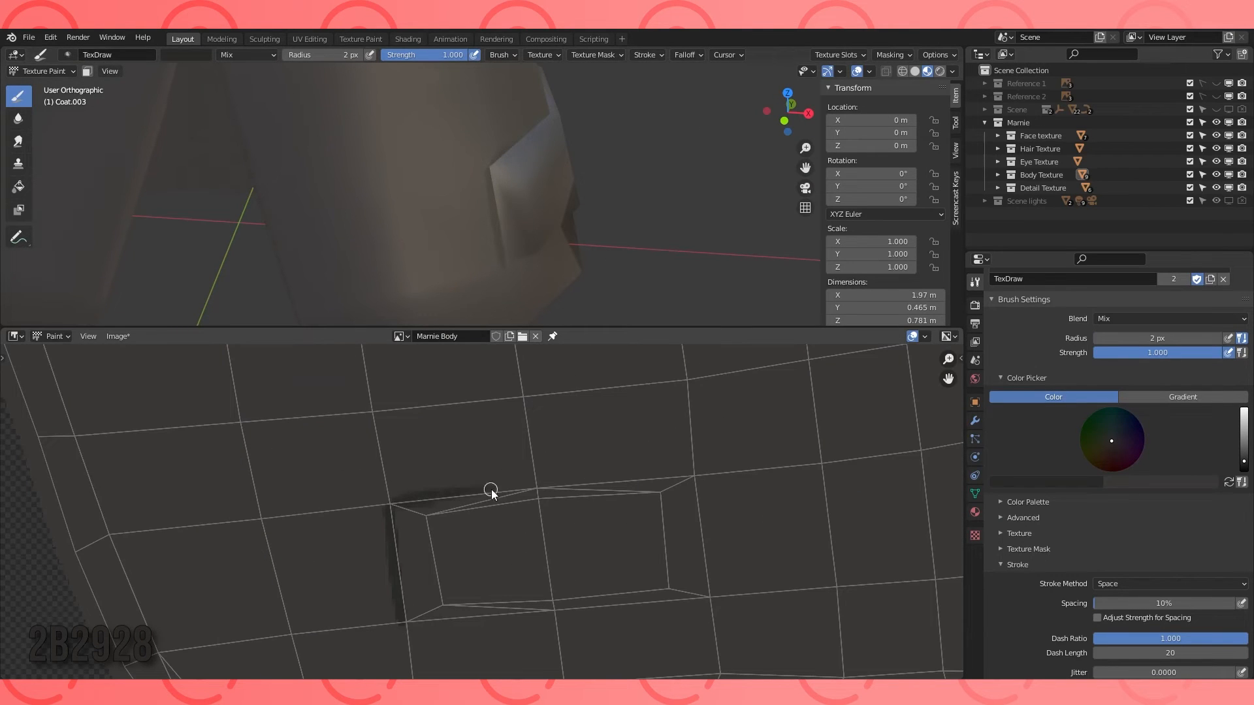
pyautogui.moveTo(490, 490); pyautogui.dragTo(692, 475)
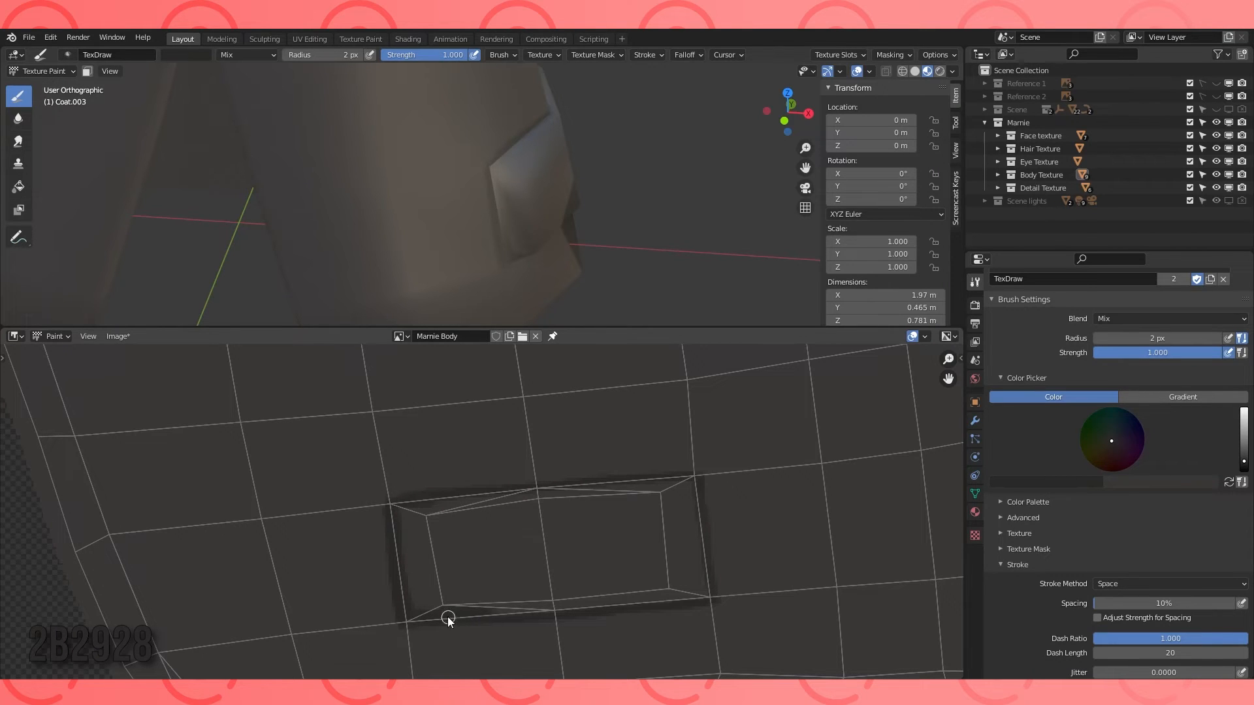
pyautogui.click(19, 119)
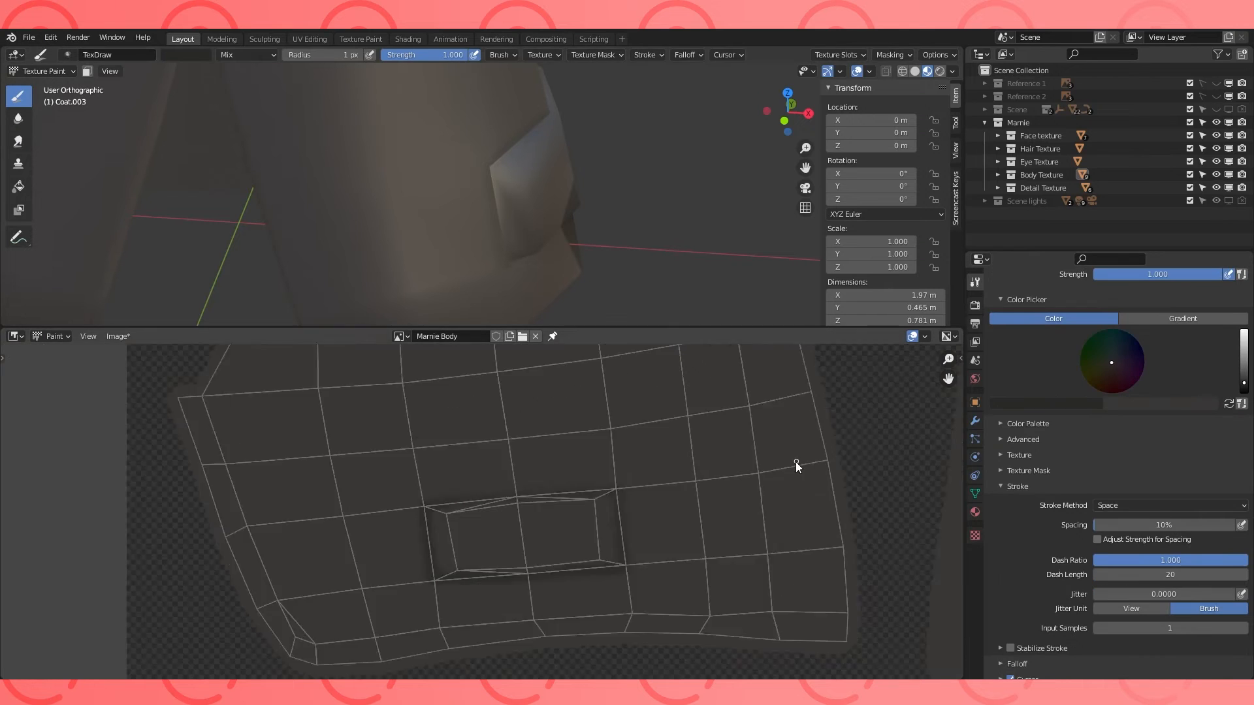
# Retrace the pocket outline with 21201F at 1 px and soften the shading along the pocket's side edge.
pyautogui.scroll(-3, 797, 462)
pyautogui.scroll(4, 615, 523)
pyautogui.scroll(2, 467, 515)
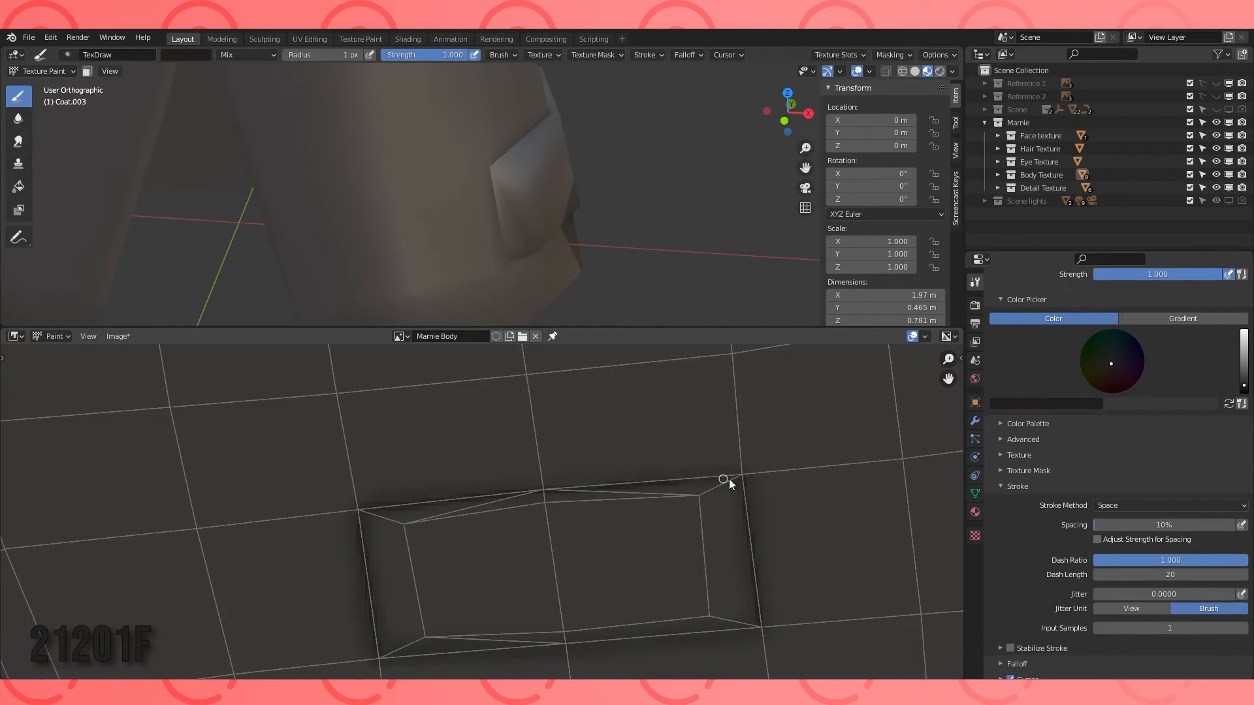
pyautogui.moveTo(662, 226); pyautogui.dragTo(554, 194, button='middle')
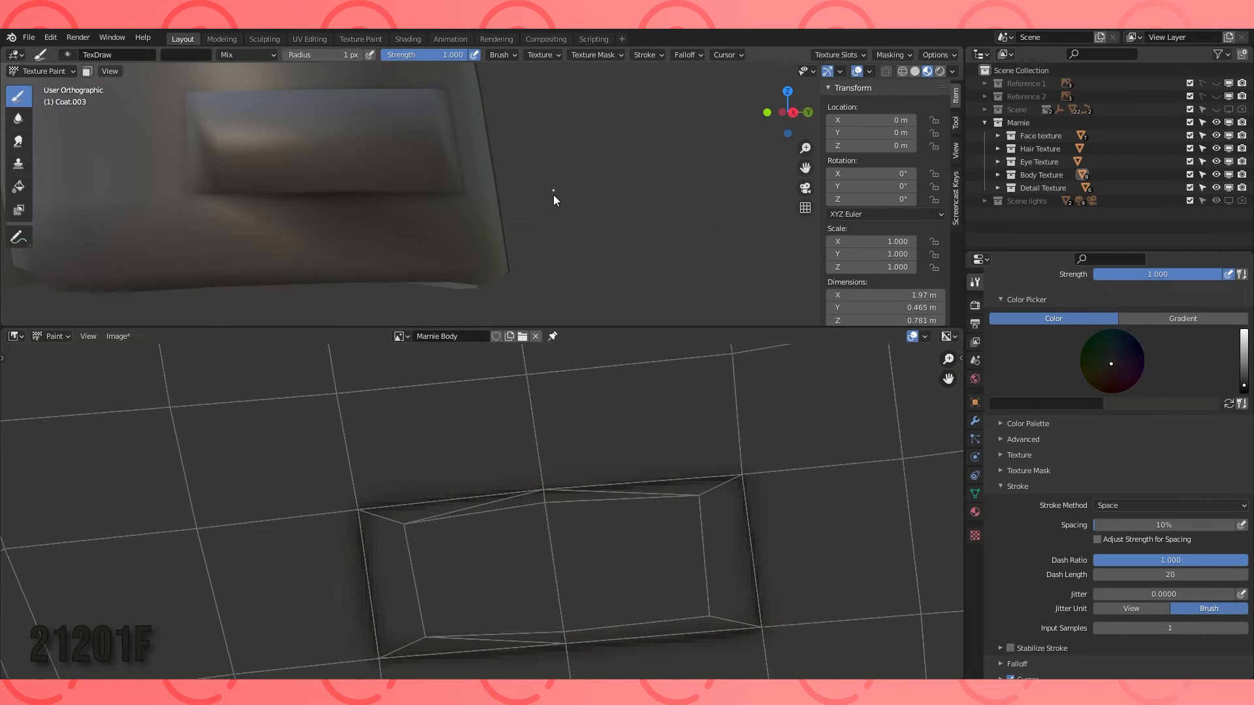
pyautogui.click(19, 118)
pyautogui.moveTo(730, 535)
pyautogui.mouseDown()
pyautogui.moveTo(735, 604)
pyautogui.moveTo(749, 509)
pyautogui.mouseUp()
pyautogui.click(19, 96)
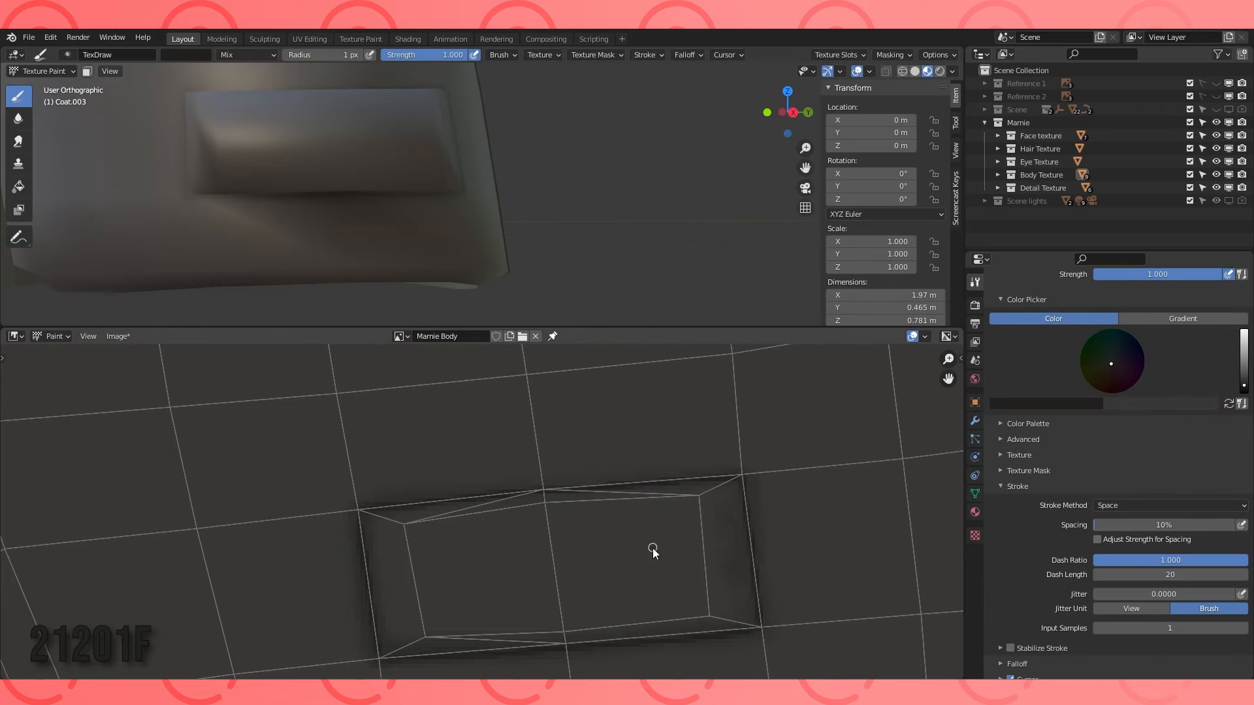
# Paint the start of a vertical seam above the pocket's rear edge on the 3D coat with 21201F at 3 px.
pyautogui.scroll(-7, 546, 232)
pyautogui.moveTo(588, 229); pyautogui.dragTo(546, 232, button='middle')
pyautogui.keyDown('shift'); pyautogui.moveTo(482, 196); pyautogui.dragTo(503, 261, button='middle'); pyautogui.keyUp('shift')
pyautogui.moveTo(503, 245); pyautogui.dragTo(480, 257, button='middle')
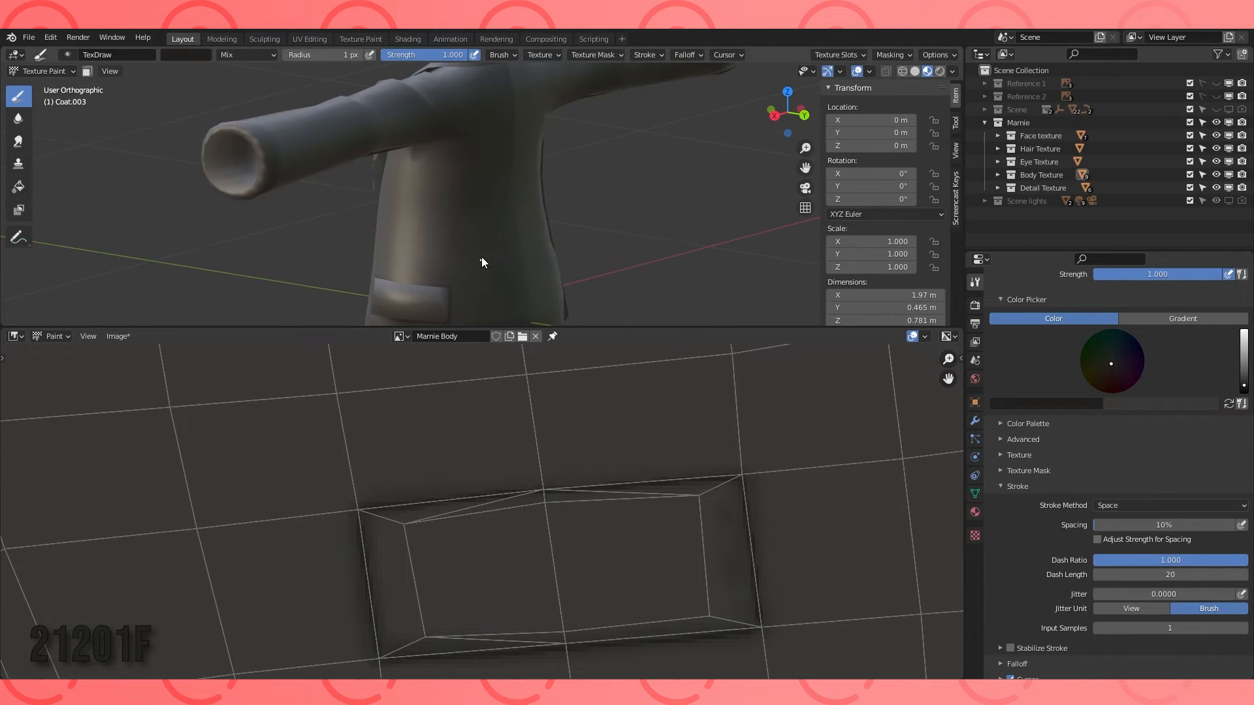
pyautogui.scroll(5, 451, 279)
pyautogui.moveTo(621, 328); pyautogui.dragTo(617, 487)
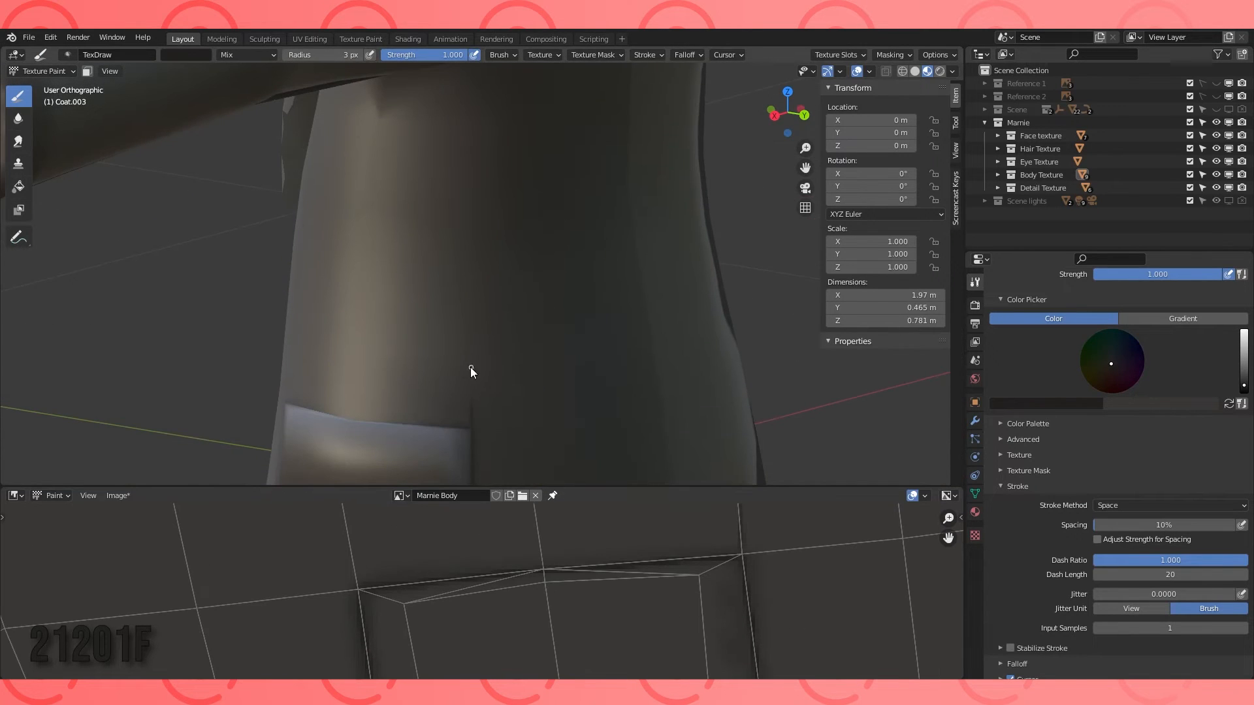
pyautogui.moveTo(472, 426); pyautogui.dragTo(473, 384)
# Continue the coat's side seam up to the armhole in the image editor at 2 px.
pyautogui.scroll(-5, 588, 567)
pyautogui.moveTo(773, 561); pyautogui.dragTo(763, 632, button='middle')
pyautogui.moveTo(733, 487); pyautogui.dragTo(725, 332)
pyautogui.scroll(1, 583, 478)
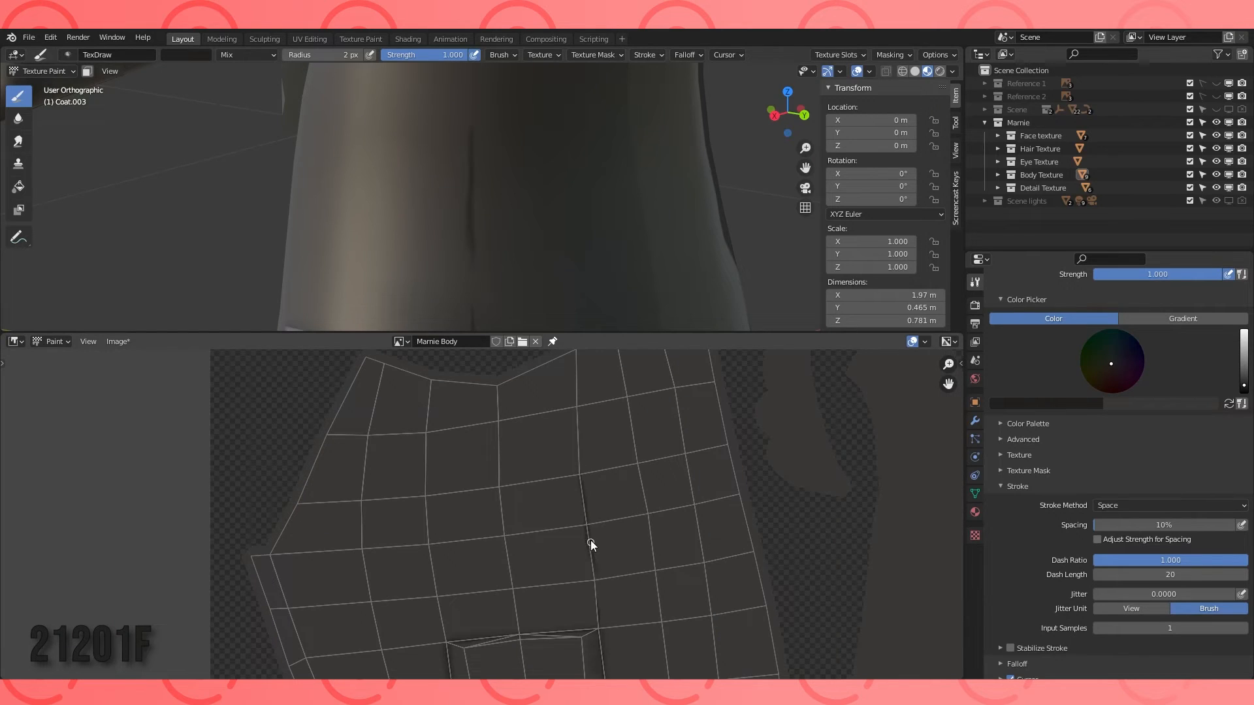
pyautogui.moveTo(577, 451); pyautogui.dragTo(577, 356)
# Outline the coat's armhole and the curved edge running up to the shoulder with 21201F at 2 px.
pyautogui.scroll(-3, 528, 157)
pyautogui.keyDown('shift'); pyautogui.moveTo(525, 135); pyautogui.dragTo(533, 191, button='middle'); pyautogui.keyUp('shift')
pyautogui.moveTo(598, 358); pyautogui.dragTo(567, 567, button='middle')
pyautogui.scroll(-2, 555, 565)
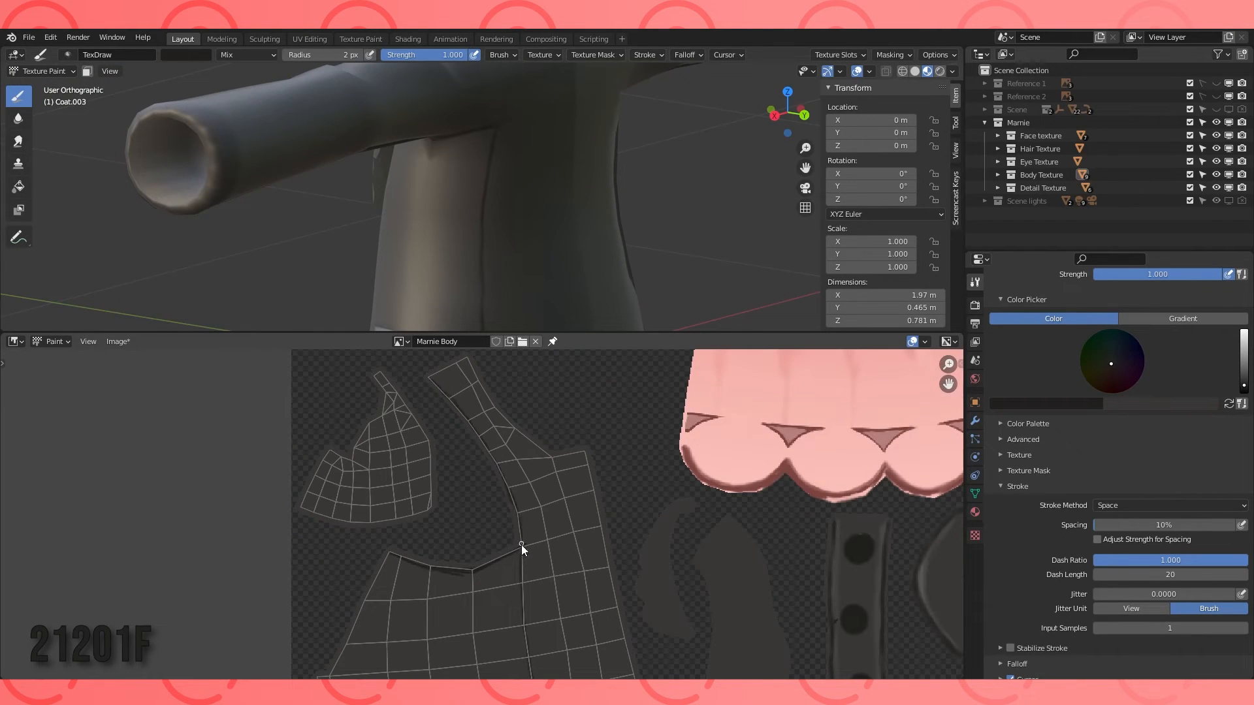
pyautogui.scroll(-1, 582, 144)
pyautogui.moveTo(583, 143); pyautogui.dragTo(589, 138, button='middle')
pyautogui.scroll(3, 530, 606)
pyautogui.moveTo(531, 606); pyautogui.dragTo(527, 527, button='middle')
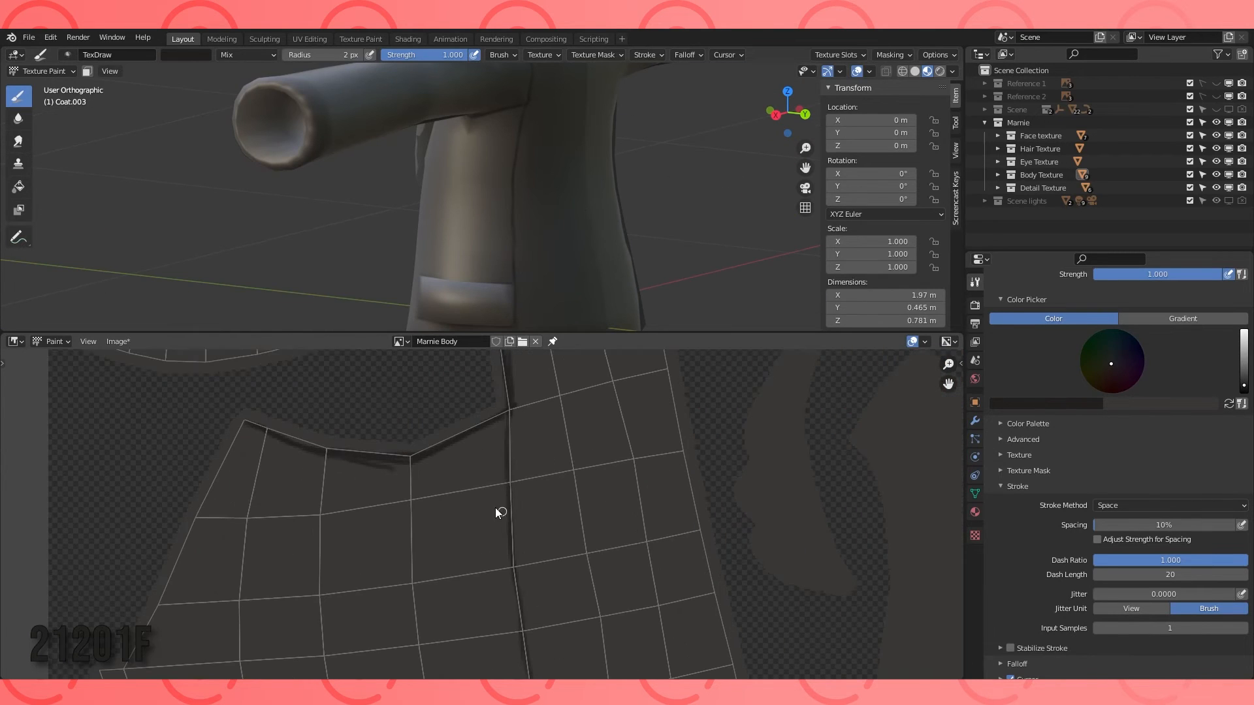
# Blend the coat's side seam and armhole outline with the Soften brush at 6 px.
pyautogui.click(24, 122)
pyautogui.scroll(-2, 331, 359)
pyautogui.scroll(2, 479, 473)
pyautogui.press('f')
pyautogui.click(479, 473)
pyautogui.scroll(-2, 479, 473)
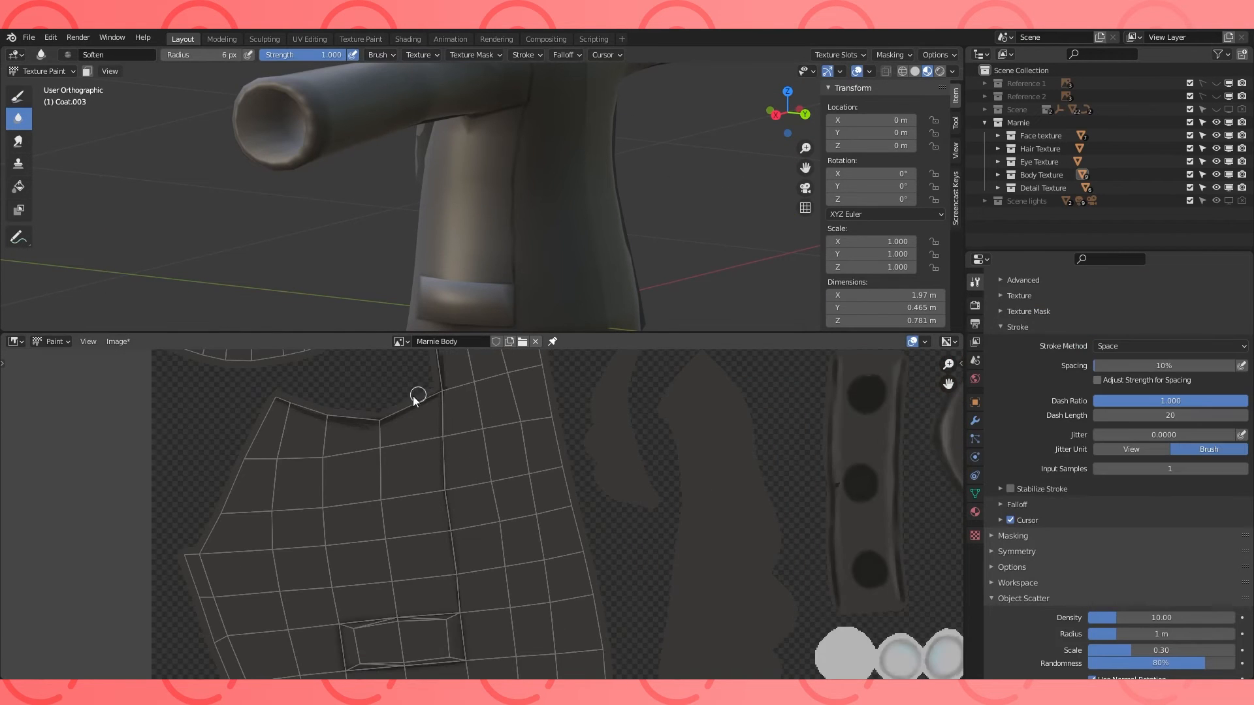
pyautogui.moveTo(490, 353); pyautogui.dragTo(486, 539, button='middle')
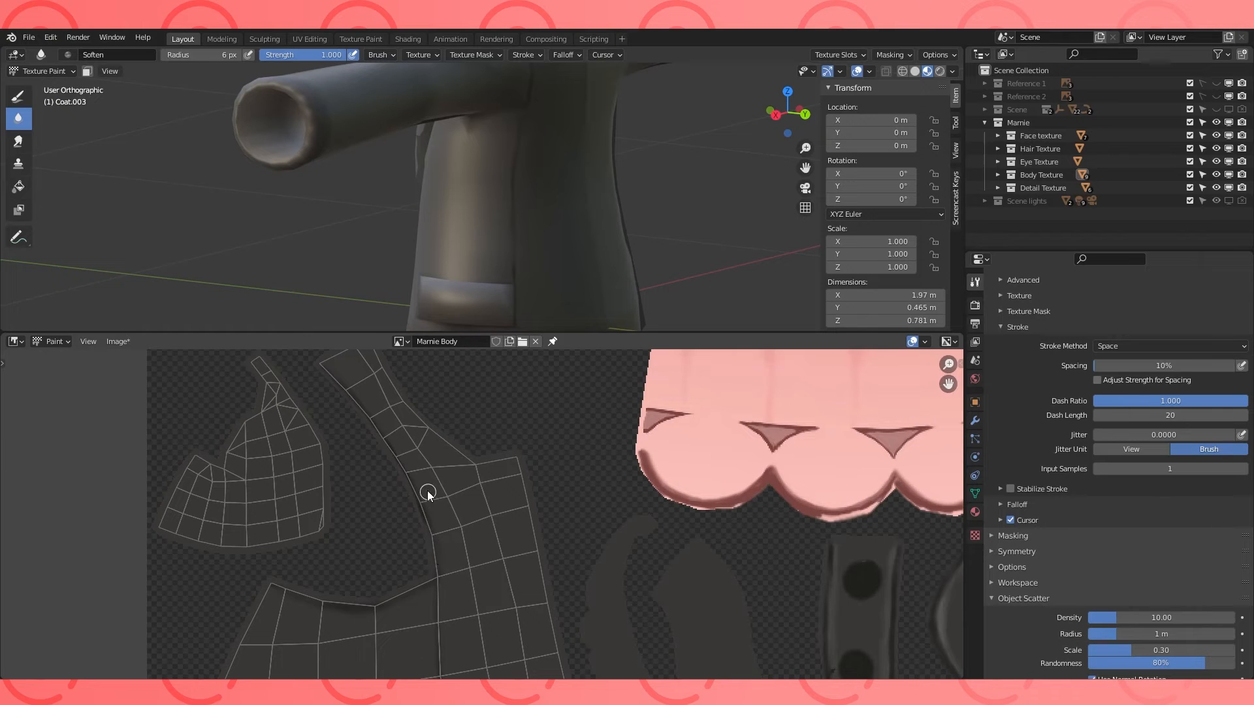
# Retrace the curved shoulder edge down to the armhole corner with the Draw brush in 21201F at 1 px.
pyautogui.click(19, 97)
pyautogui.scroll(3, 385, 378)
pyautogui.moveTo(385, 378); pyautogui.dragTo(517, 434, button='middle')
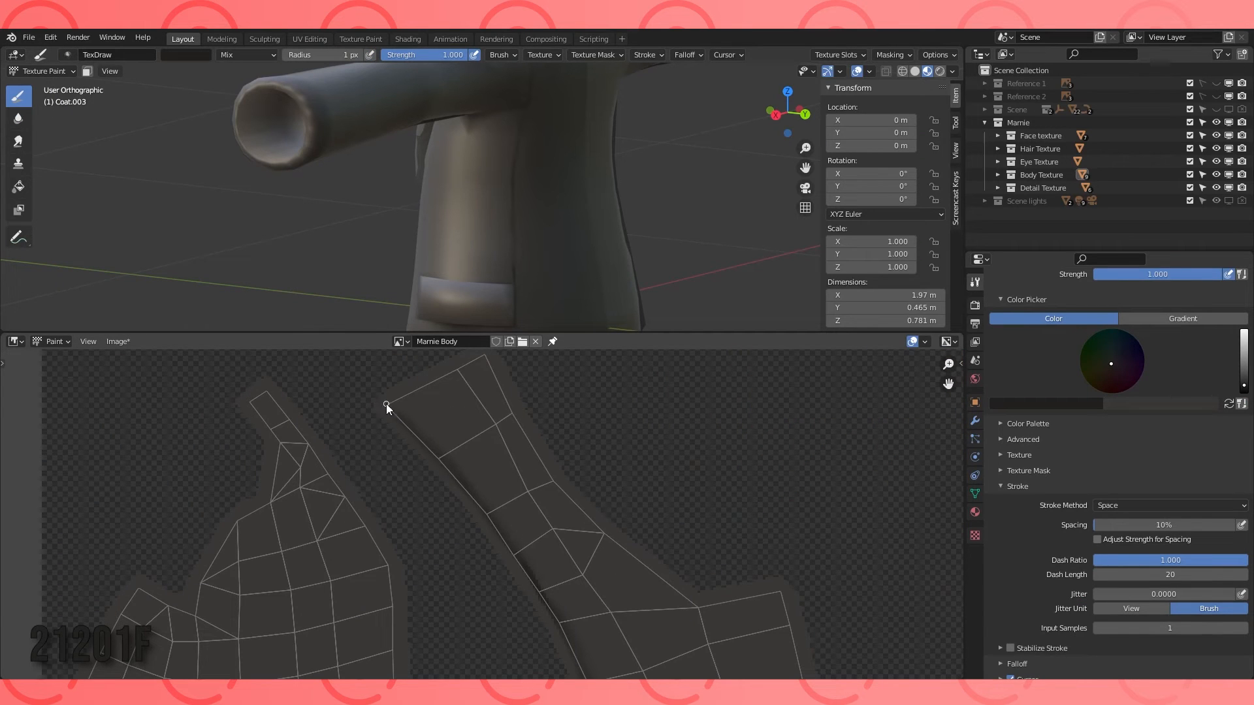
pyautogui.moveTo(569, 646); pyautogui.dragTo(542, 445, button='middle')
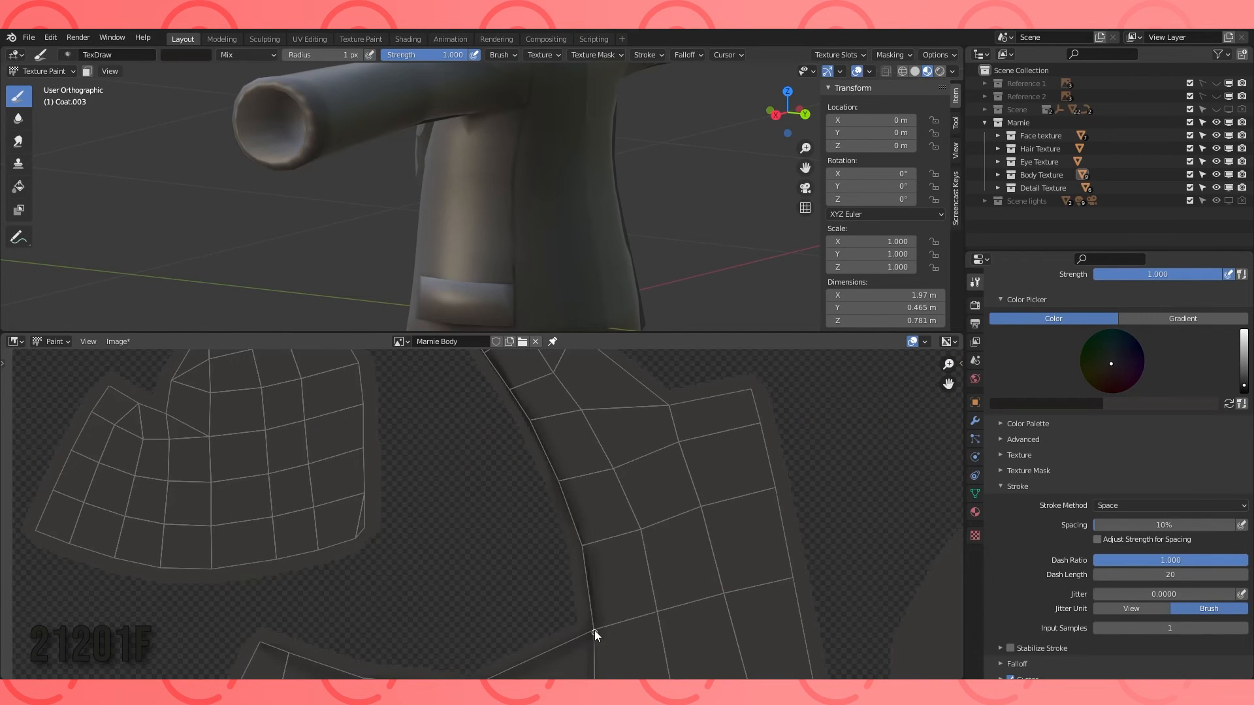
# Darken the lower armhole edge at 2 px and retrace the side seam down to the pocket at 1 px.
pyautogui.moveTo(286, 638); pyautogui.dragTo(326, 546, button='middle')
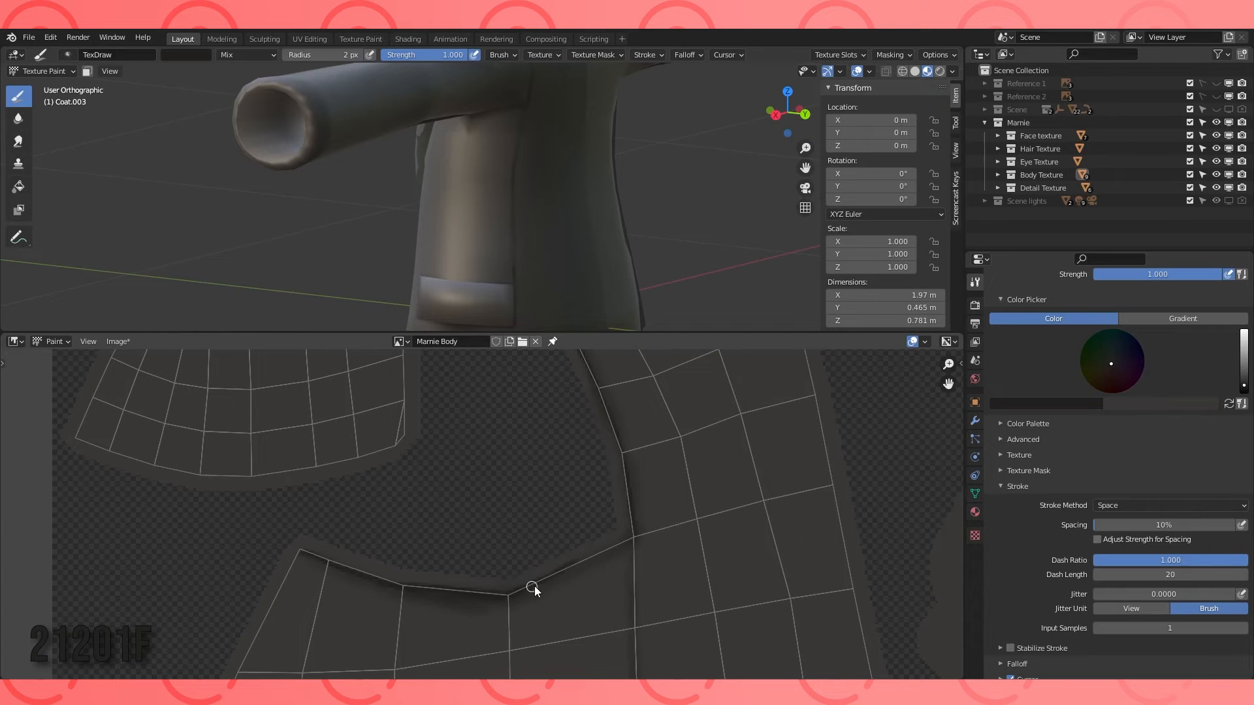
pyautogui.moveTo(639, 528); pyautogui.dragTo(498, 415, button='middle')
pyautogui.press('[')
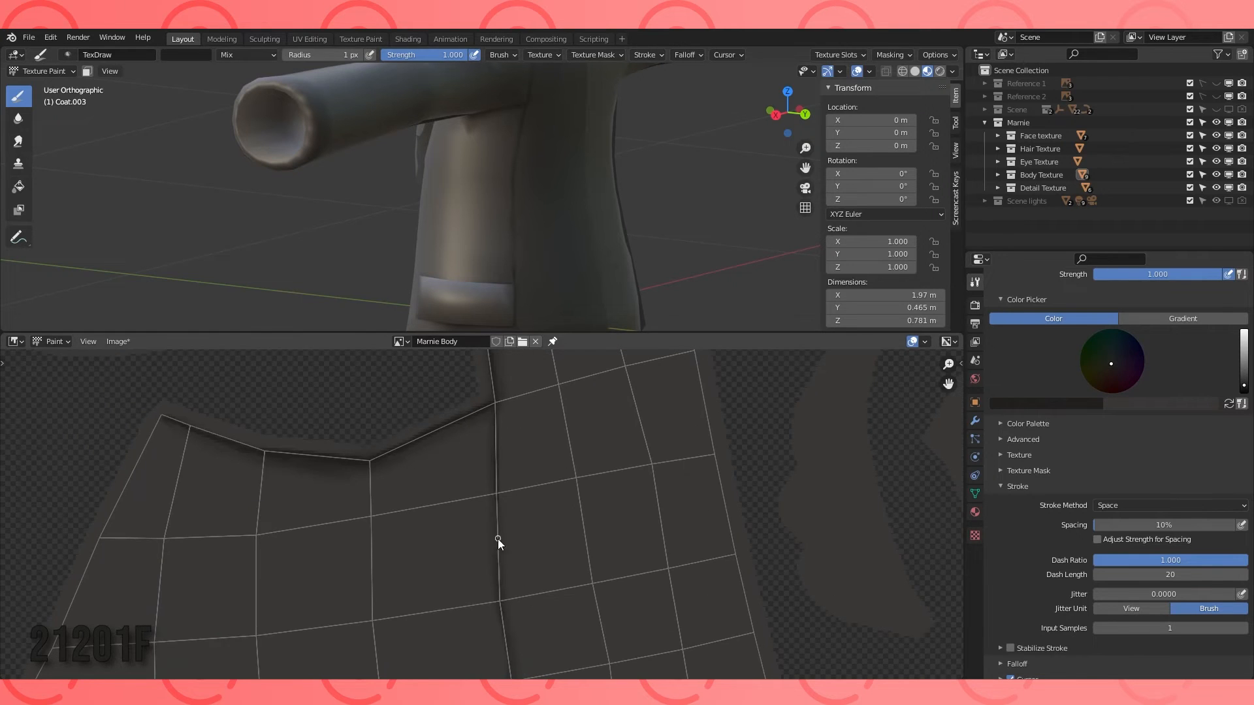
pyautogui.moveTo(526, 637); pyautogui.dragTo(531, 559, button='middle')
pyautogui.moveTo(582, 646); pyautogui.dragTo(513, 415, button='middle')
# Sample the light grey swatch in the Marnie Body image and bring the coat pocket into view.
pyautogui.scroll(-6, 603, 518)
pyautogui.click(1077, 409)
pyautogui.click(1101, 361)
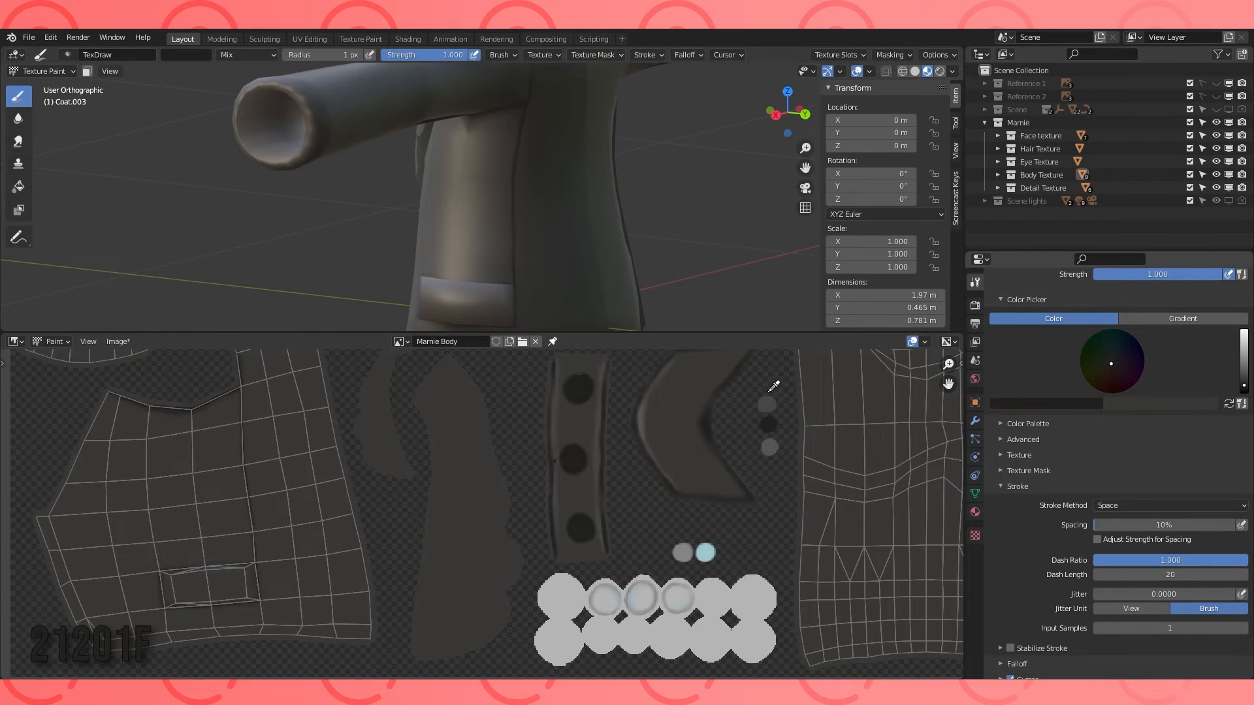
pyautogui.click(769, 448)
pyautogui.scroll(3, 157, 556)
pyautogui.moveTo(521, 300); pyautogui.dragTo(591, 320, button='middle')
pyautogui.scroll(1, 451, 490)
pyautogui.moveTo(371, 623); pyautogui.dragTo(604, 500, button='middle')
pyautogui.moveTo(583, 287)
pyautogui.mouseDown(button='middle')
pyautogui.moveTo(593, 227)
pyautogui.moveTo(600, 294)
pyautogui.mouseUp(button='middle')
# Resample the near-black 21201F and shade the pocket's upper and lower bevels at 2 px.
pyautogui.scroll(-6, 459, 538)
pyautogui.click(1045, 402)
pyautogui.click(1101, 360)
pyautogui.click(764, 419)
pyautogui.scroll(5, 460, 542)
pyautogui.scroll(2, 457, 516)
pyautogui.moveTo(341, 490); pyautogui.dragTo(565, 465)
pyautogui.moveTo(335, 591); pyautogui.dragTo(516, 583)
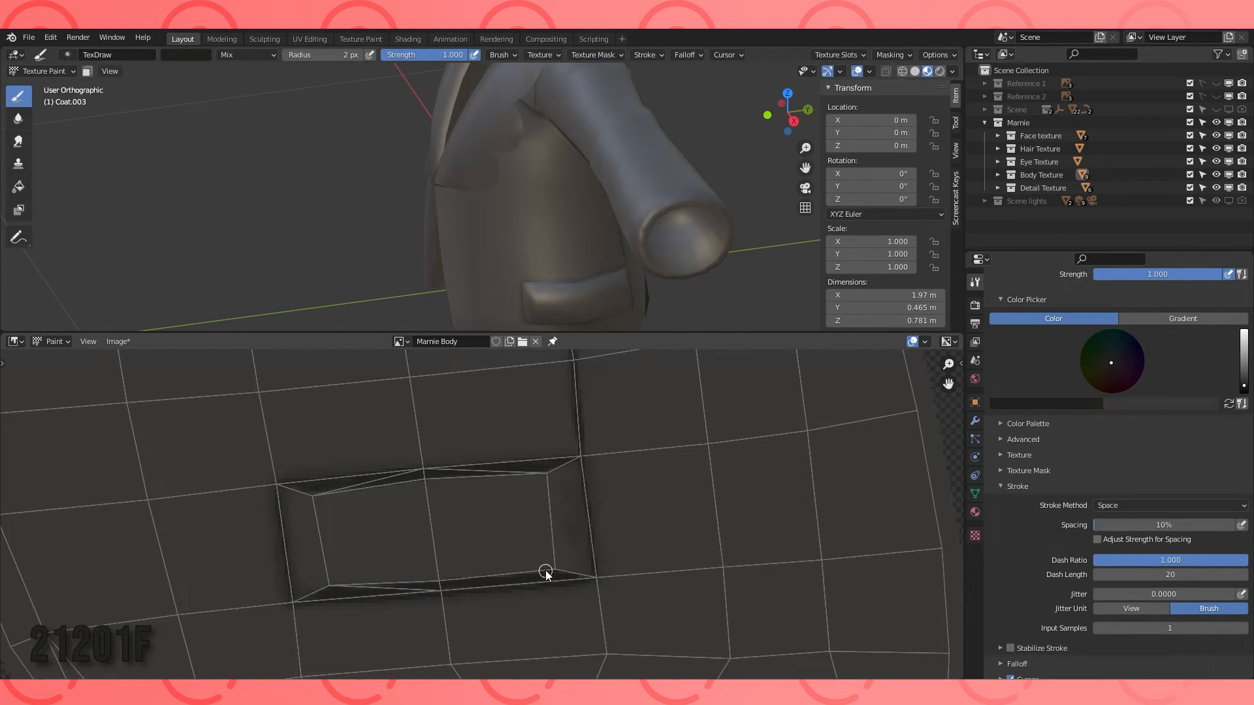
# Soften the dark shading around the pocket and save the Marnie Body image.
pyautogui.click(19, 119)
pyautogui.moveTo(535, 229); pyautogui.dragTo(604, 225, button='middle')
pyautogui.scroll(-2, 601, 516)
pyautogui.click(118, 342)
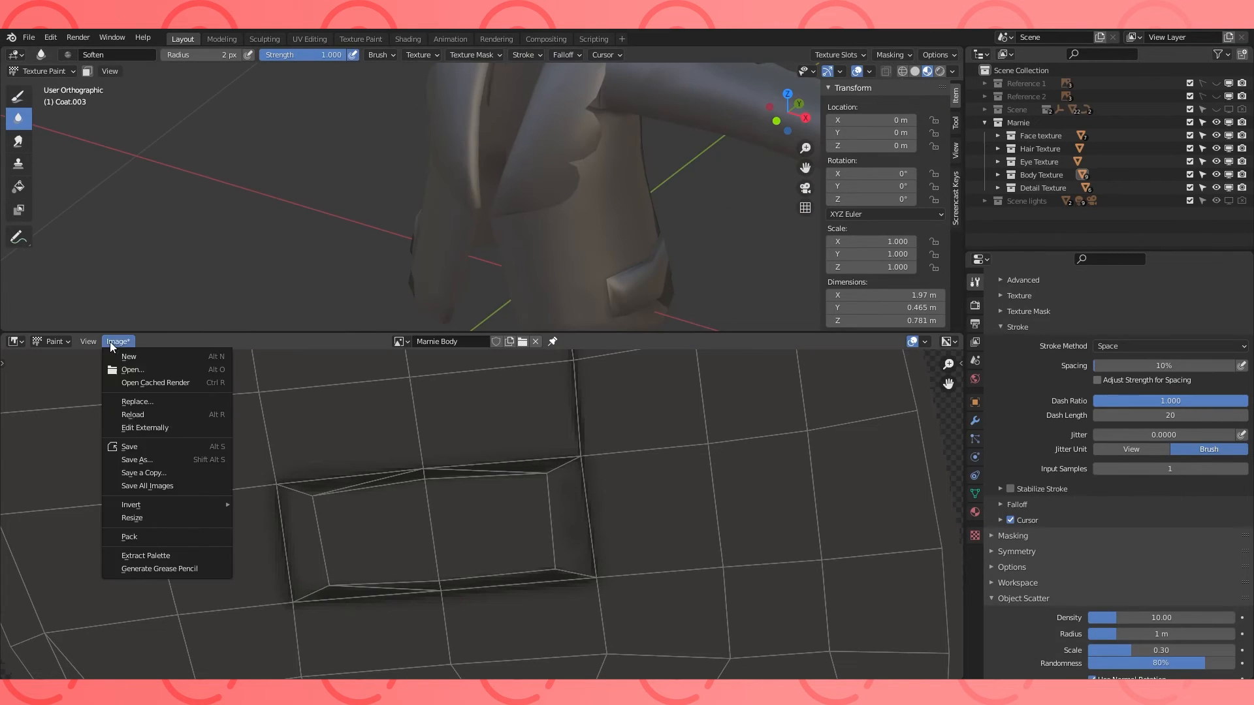
pyautogui.click(130, 448)
# Sample the light grey 5A5755 and paint highlights along the pocket's inner upper and lower edges.
pyautogui.scroll(-5, 858, 498)
pyautogui.click(19, 96)
pyautogui.click(753, 444)
pyautogui.scroll(5, 489, 541)
pyautogui.scroll(5, 522, 541)
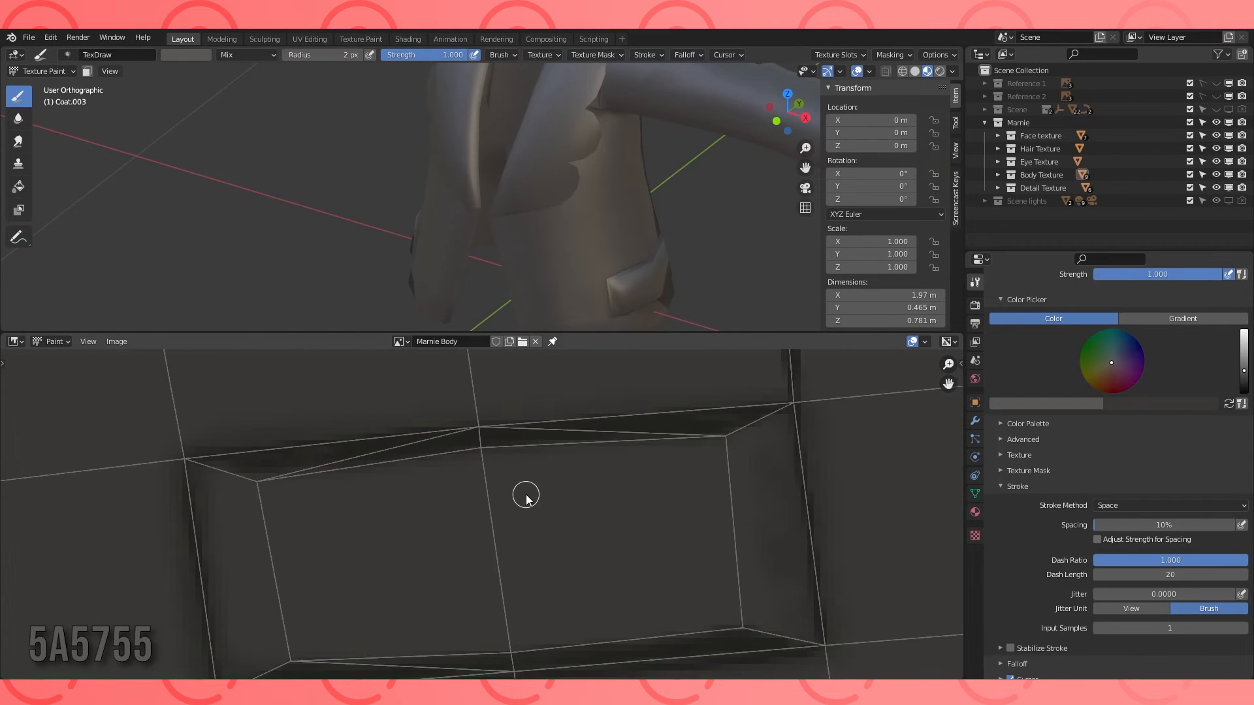
pyautogui.moveTo(259, 483); pyautogui.dragTo(721, 436)
pyautogui.moveTo(287, 660); pyautogui.dragTo(765, 627)
# Extend the pocket's edge highlights into the corners at 1 px and blend them with the Soften brush at 2 px.
pyautogui.moveTo(588, 222); pyautogui.dragTo(664, 216, button='middle')
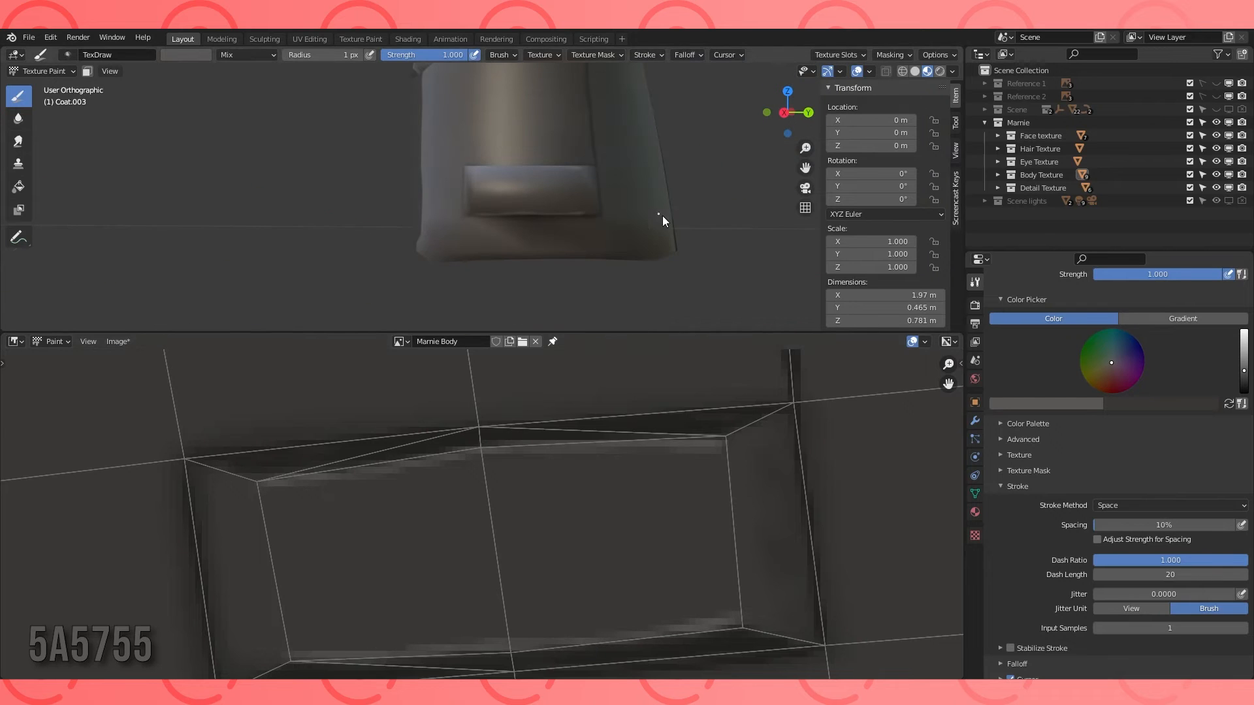
pyautogui.moveTo(753, 555); pyautogui.dragTo(627, 516, button='middle')
pyautogui.moveTo(598, 404); pyautogui.dragTo(660, 378)
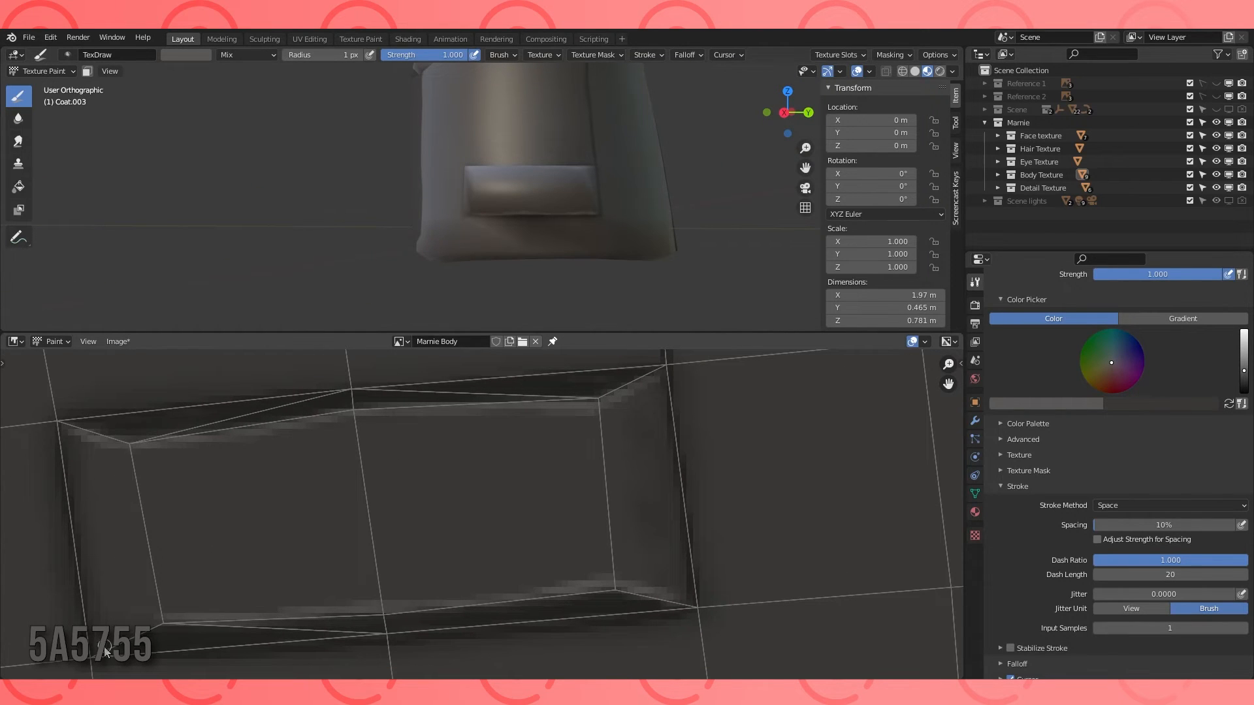
pyautogui.moveTo(161, 622); pyautogui.dragTo(675, 588)
pyautogui.moveTo(98, 441); pyautogui.dragTo(660, 379)
pyautogui.click(18, 119)
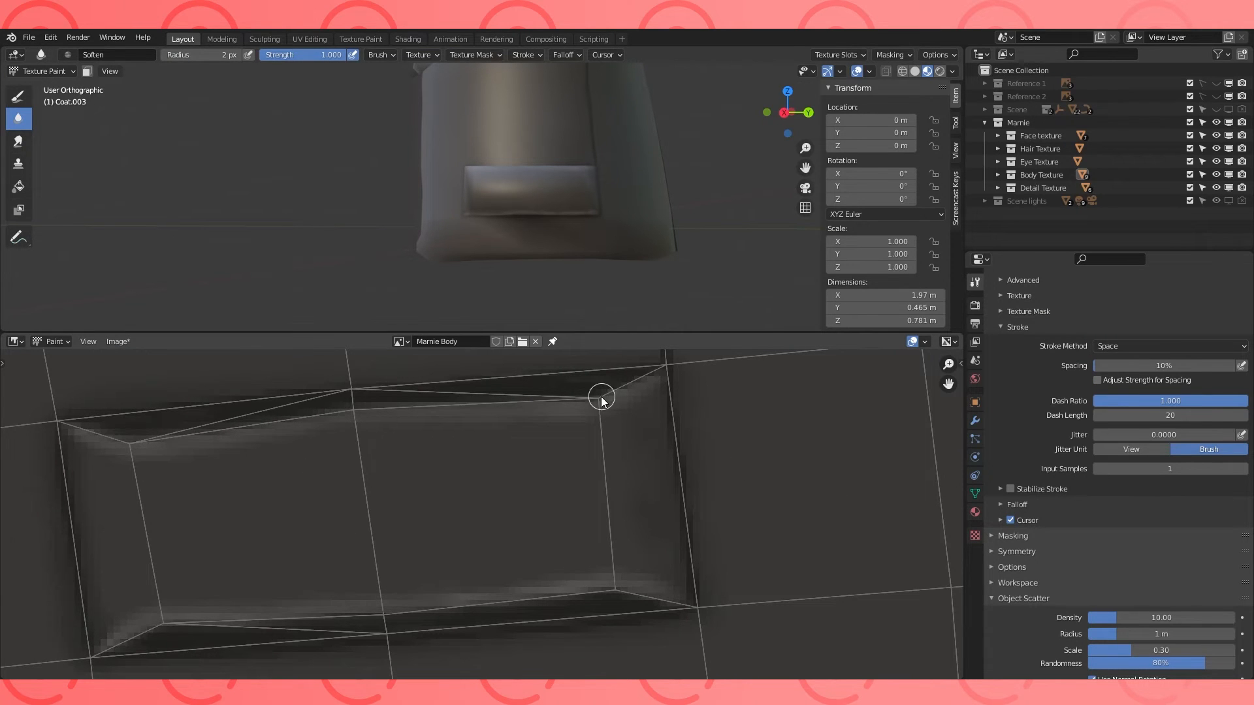
# Resample the light grey 5A5755 and reinforce the highlights along the pocket's inner upper and lower edges with a 1 px Draw brush.
pyautogui.scroll(-9, 754, 459)
pyautogui.moveTo(755, 459); pyautogui.dragTo(625, 503, button='middle')
pyautogui.click(19, 96)
pyautogui.click(1046, 404)
pyautogui.click(1101, 358)
pyautogui.click(902, 423)
pyautogui.scroll(5, 339, 573)
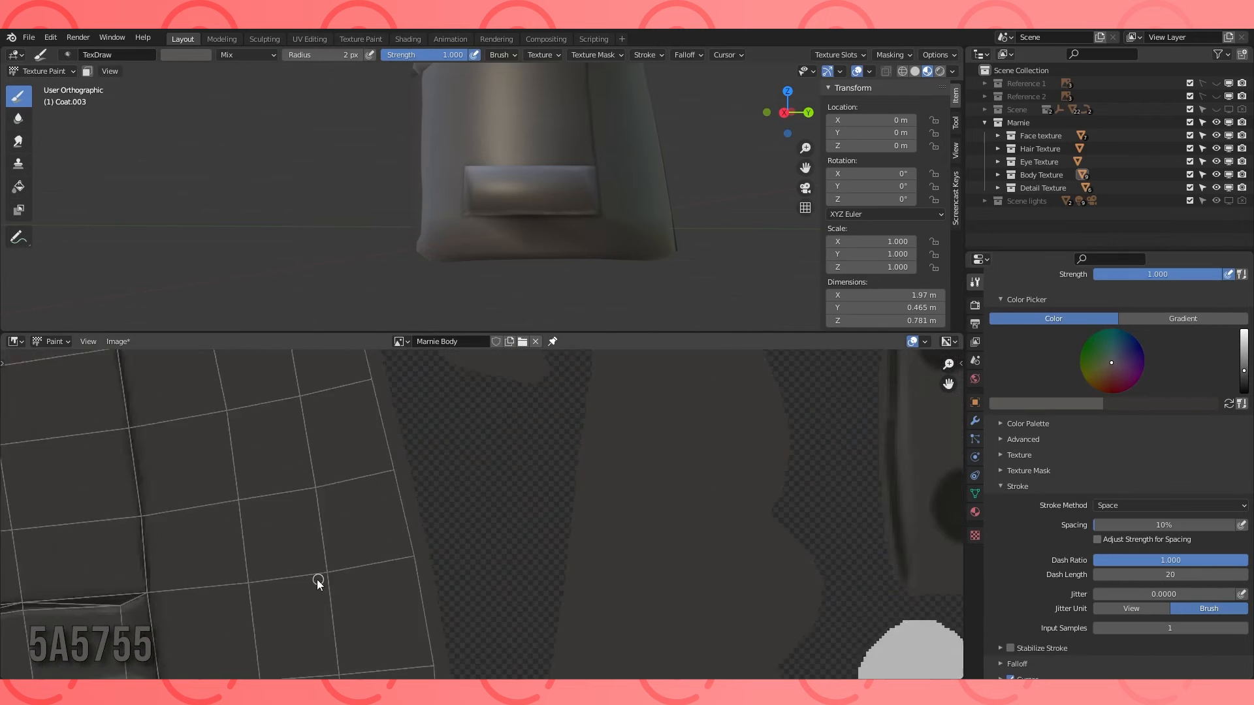
pyautogui.scroll(5, 480, 501)
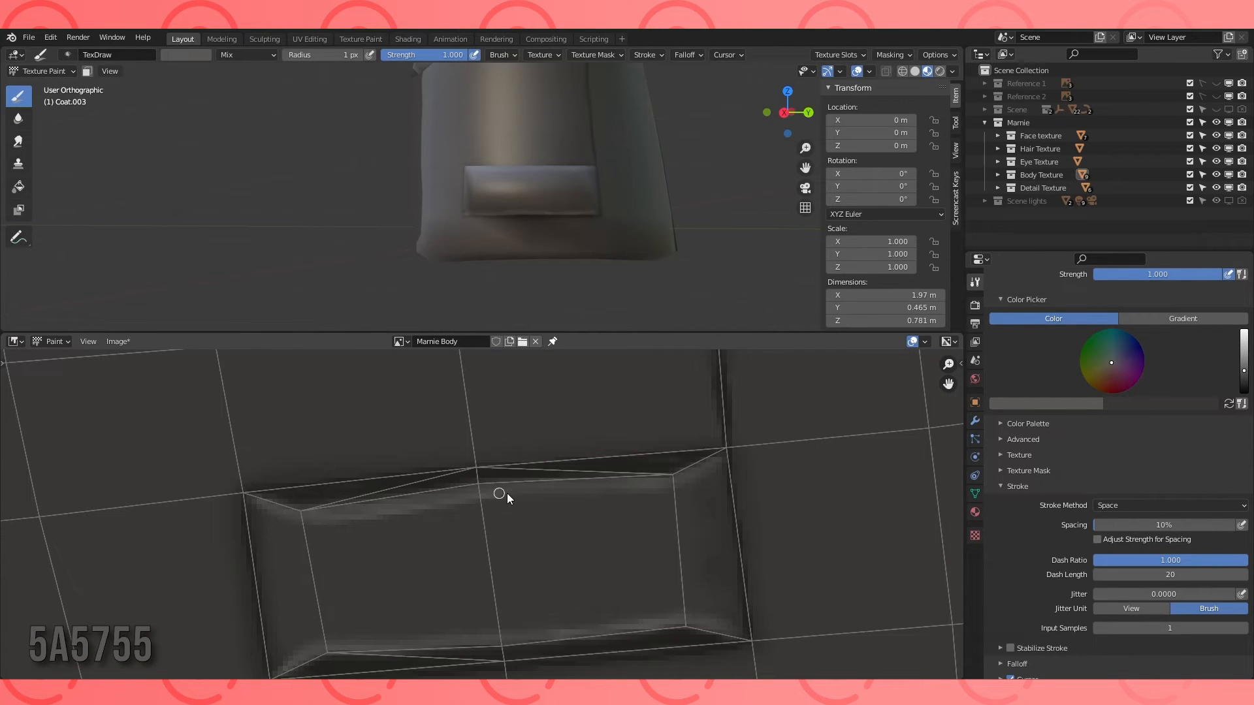
pyautogui.moveTo(487, 637); pyautogui.dragTo(634, 617)
pyautogui.scroll(5, 553, 175)
pyautogui.moveTo(554, 175); pyautogui.dragTo(638, 219, button='middle')
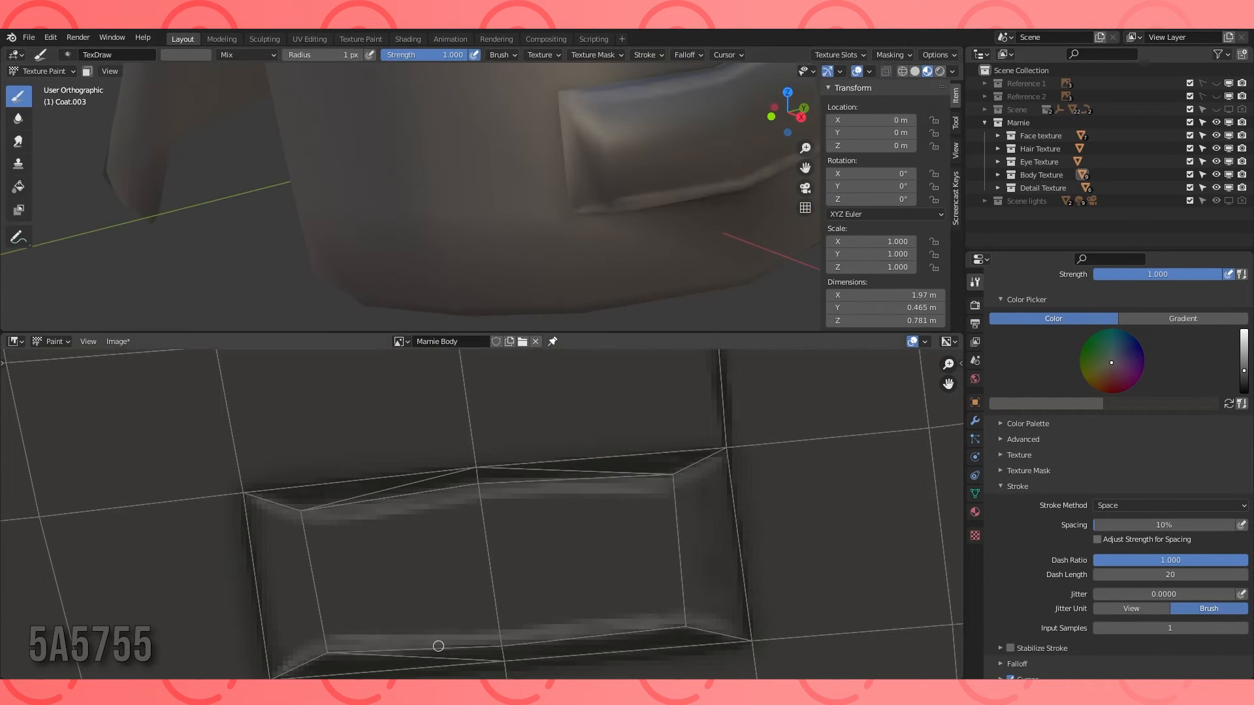
pyautogui.moveTo(367, 630); pyautogui.dragTo(468, 526, button='middle')
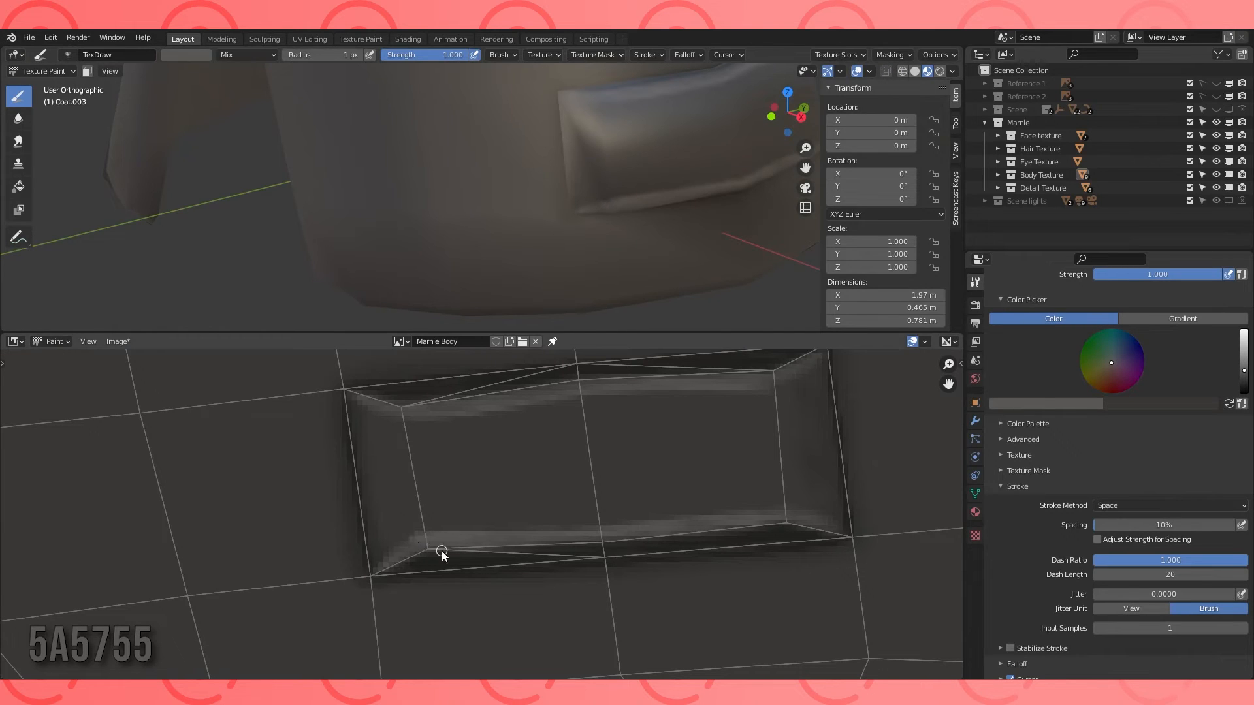
# Blend the reinforced pocket highlights into the coat with the Soften brush at 4 px.
pyautogui.moveTo(575, 196); pyautogui.dragTo(480, 212, button='middle')
pyautogui.click(18, 119)
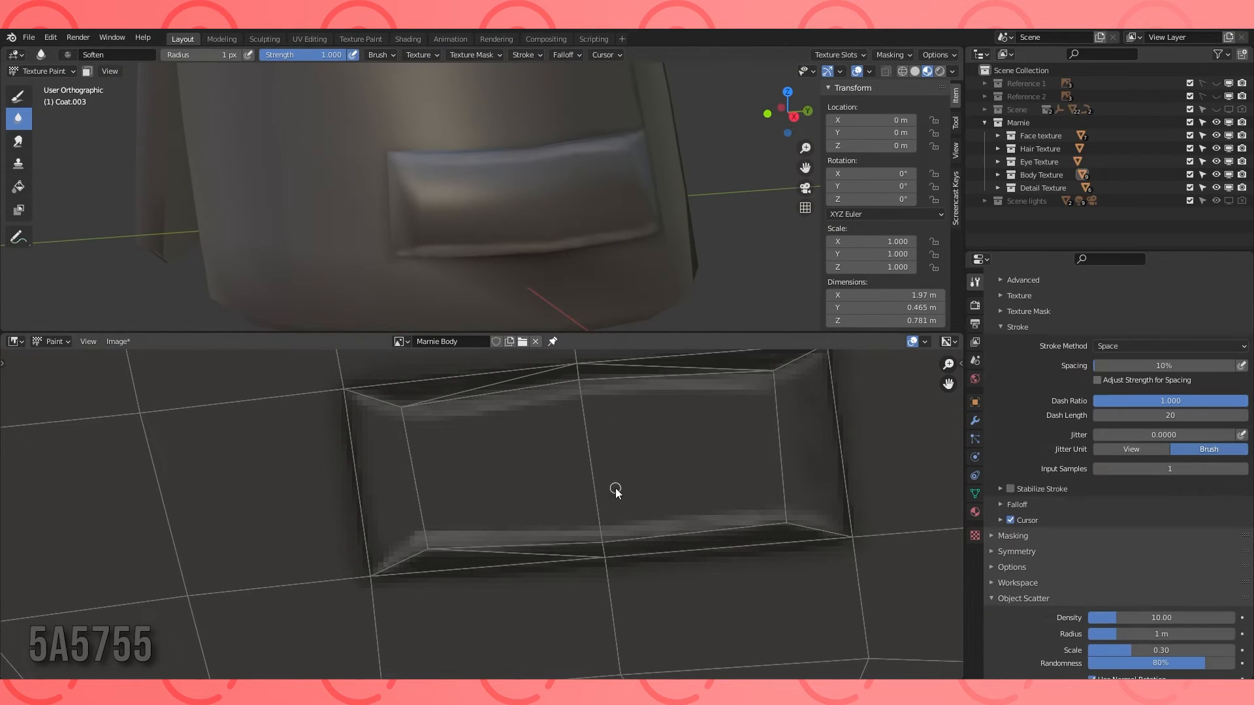
pyautogui.press('f')
pyautogui.click(484, 369)
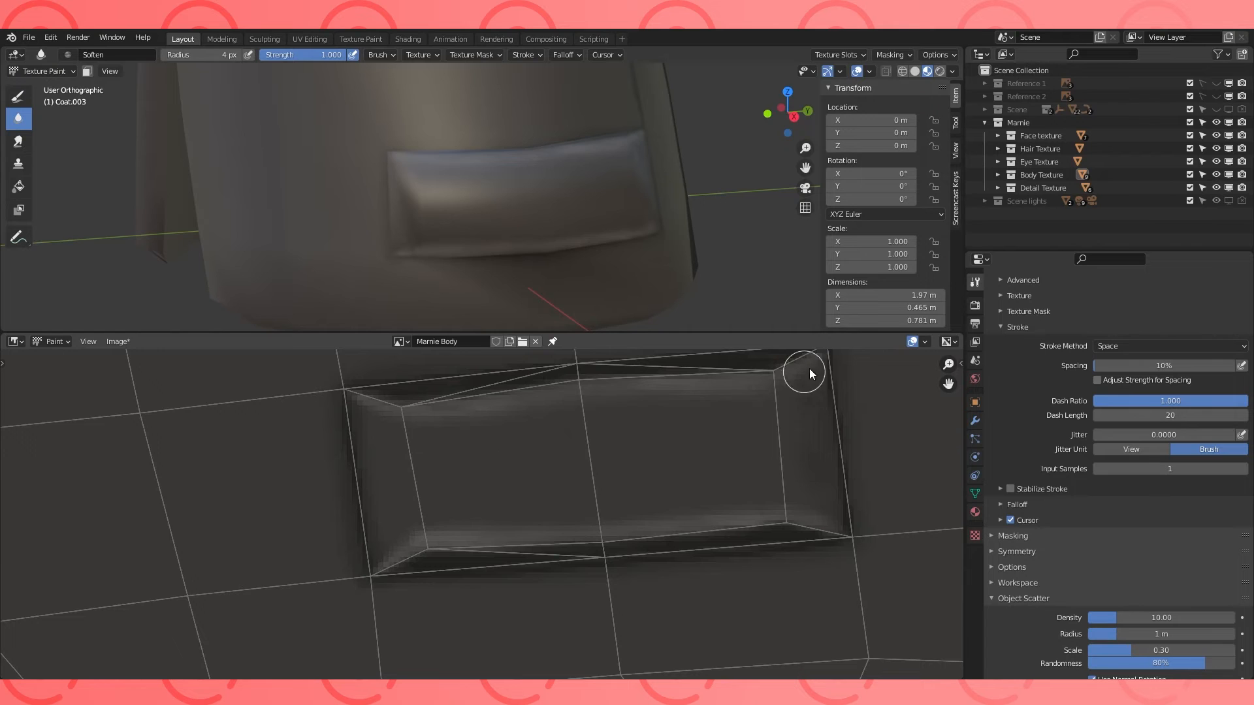
pyautogui.scroll(-2, 522, 196)
pyautogui.moveTo(471, 196); pyautogui.dragTo(565, 199, button='middle')
pyautogui.scroll(-1, 817, 405)
# Paint grey 4B4847 highlights along both sides of the coat's dark vertical seam with a 3 px Draw brush.
pyautogui.moveTo(850, 392)
pyautogui.mouseDown(button='middle')
pyautogui.moveTo(638, 555)
pyautogui.moveTo(448, 543)
pyautogui.mouseUp(button='middle')
pyautogui.scroll(-5, 638, 554)
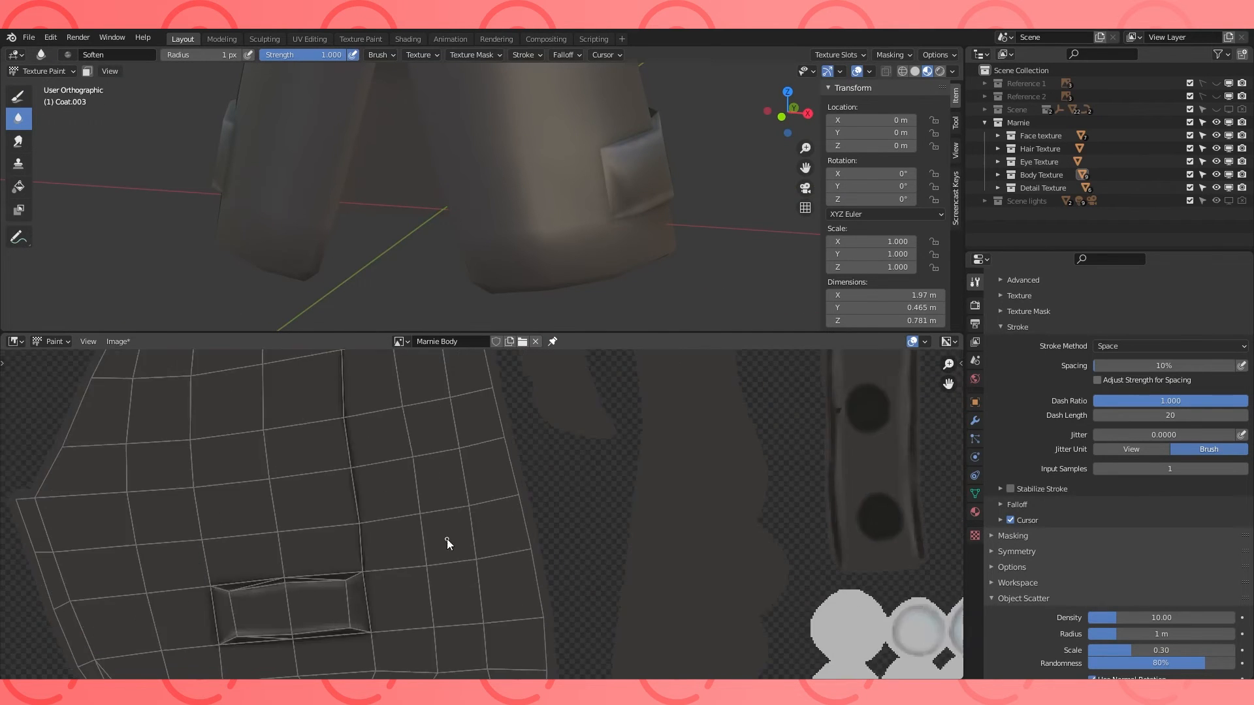
pyautogui.scroll(-1, 448, 543)
pyautogui.click(14, 98)
pyautogui.scroll(4, 554, 502)
pyautogui.moveTo(553, 501); pyautogui.dragTo(507, 524, button='middle')
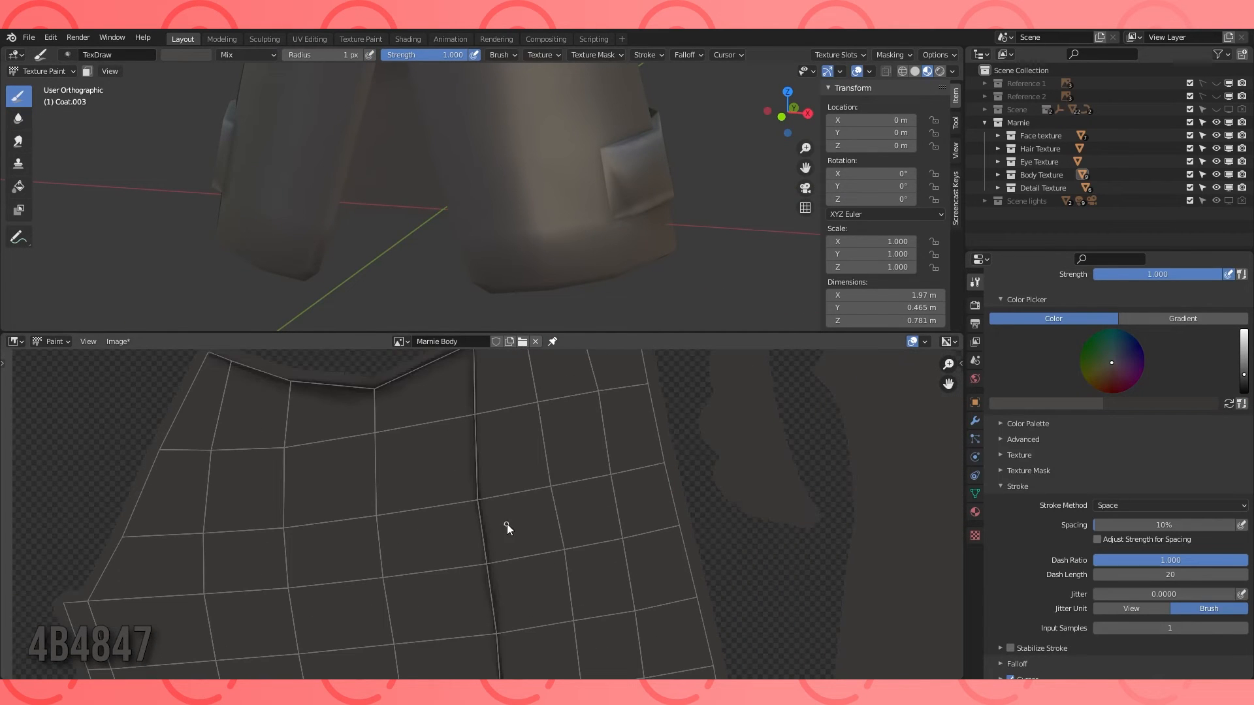
pyautogui.press('f')
pyautogui.click(513, 503)
pyautogui.moveTo(466, 367); pyautogui.dragTo(484, 599)
pyautogui.moveTo(480, 371); pyautogui.dragTo(505, 621)
pyautogui.moveTo(524, 531); pyautogui.dragTo(549, 454, button='middle')
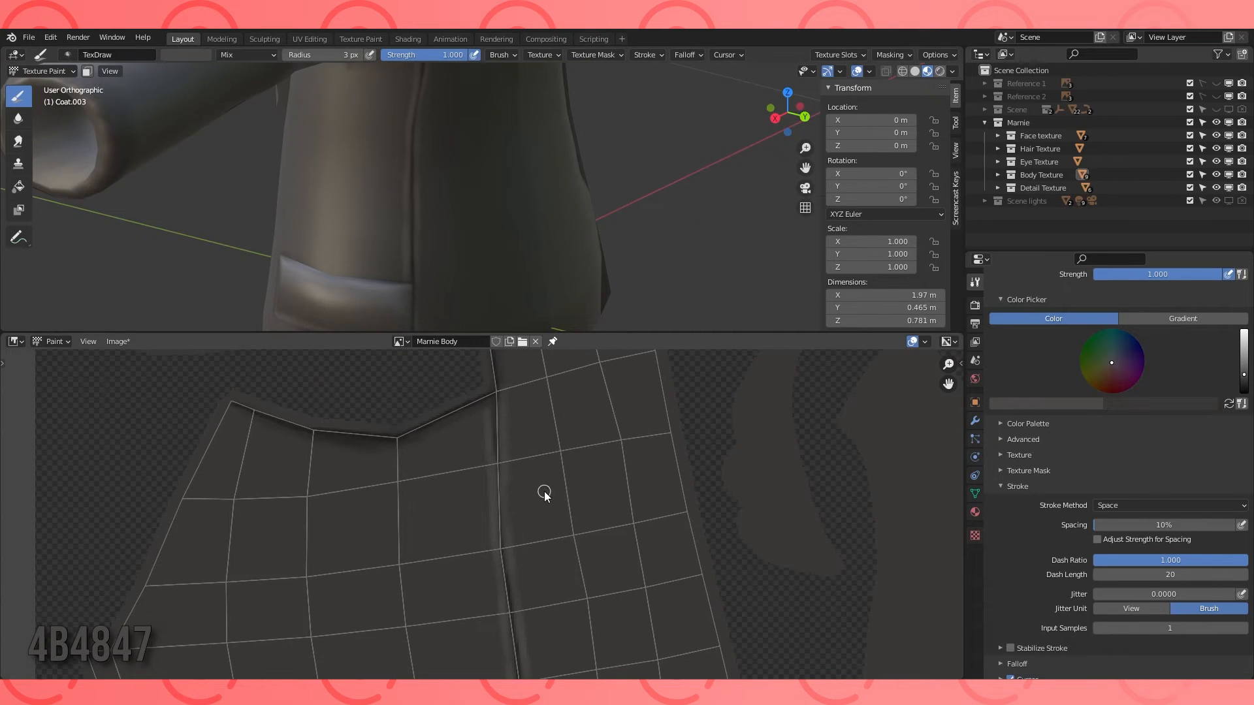
# Soften the painted shading along the coat front's side seam with a 4 px Soften brush.
pyautogui.scroll(-4, 545, 494)
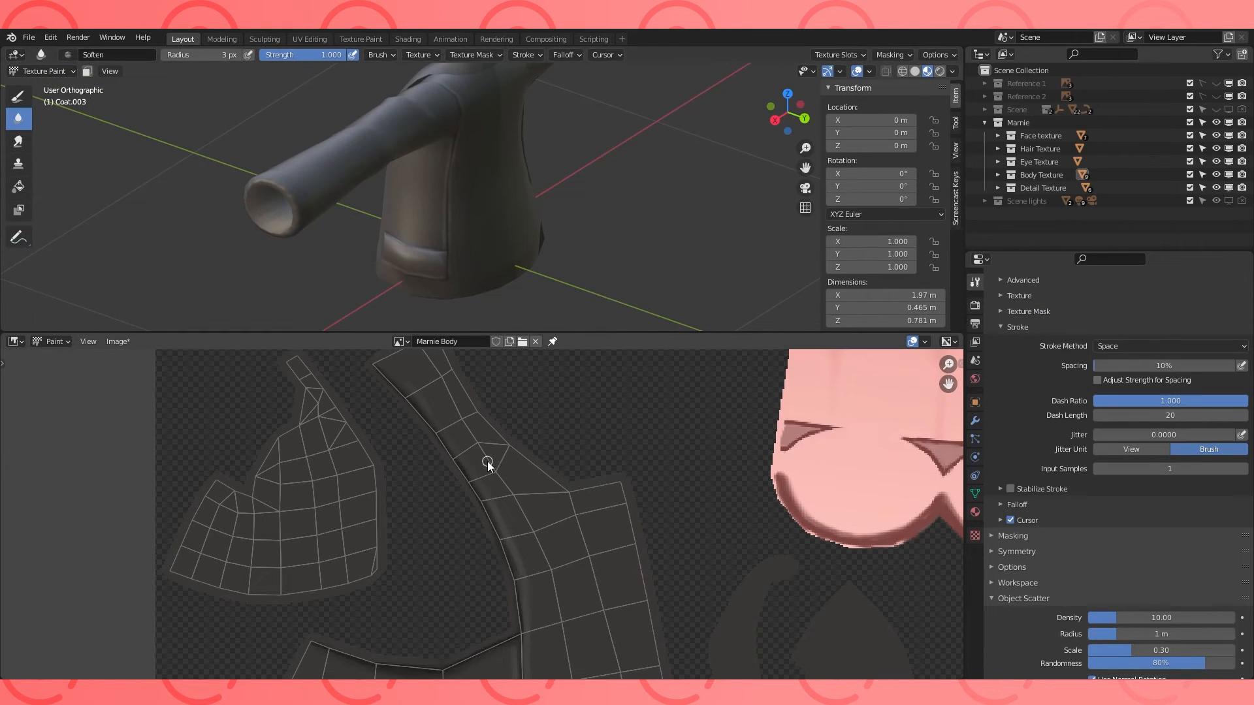
pyautogui.scroll(4, 504, 521)
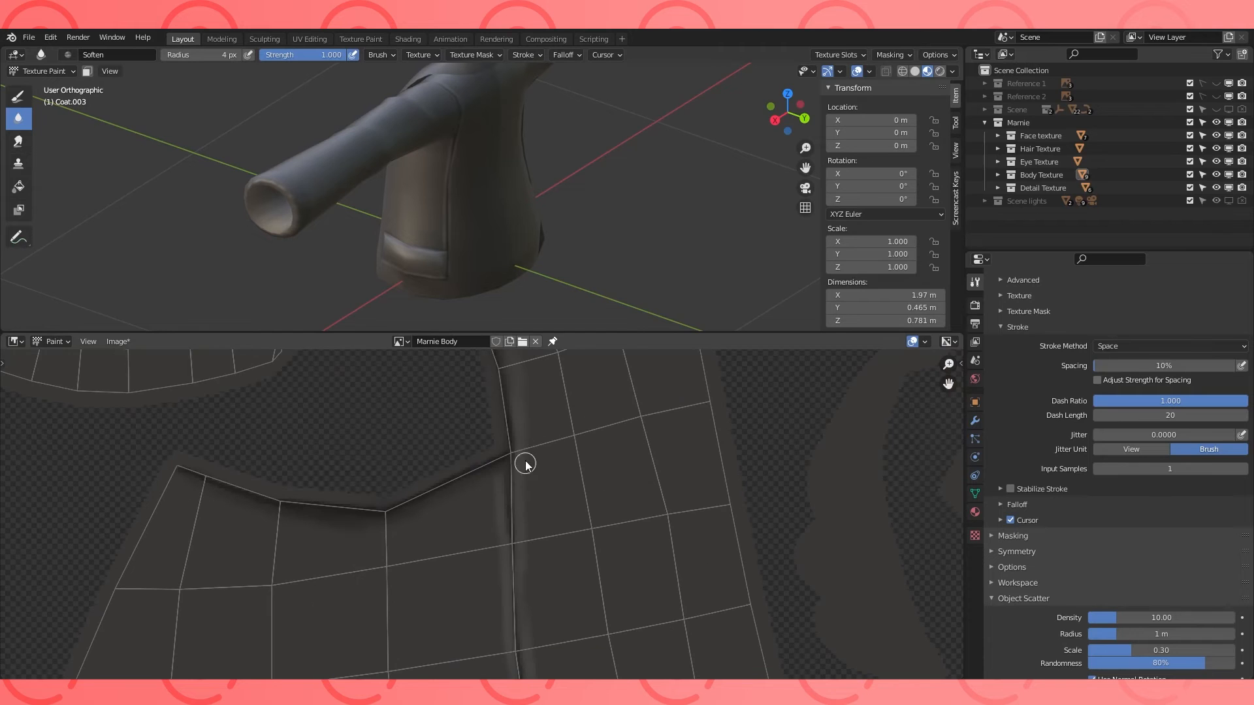
pyautogui.moveTo(623, 606); pyautogui.dragTo(594, 469, button='middle')
pyautogui.moveTo(514, 667); pyautogui.dragTo(509, 482, button='middle')
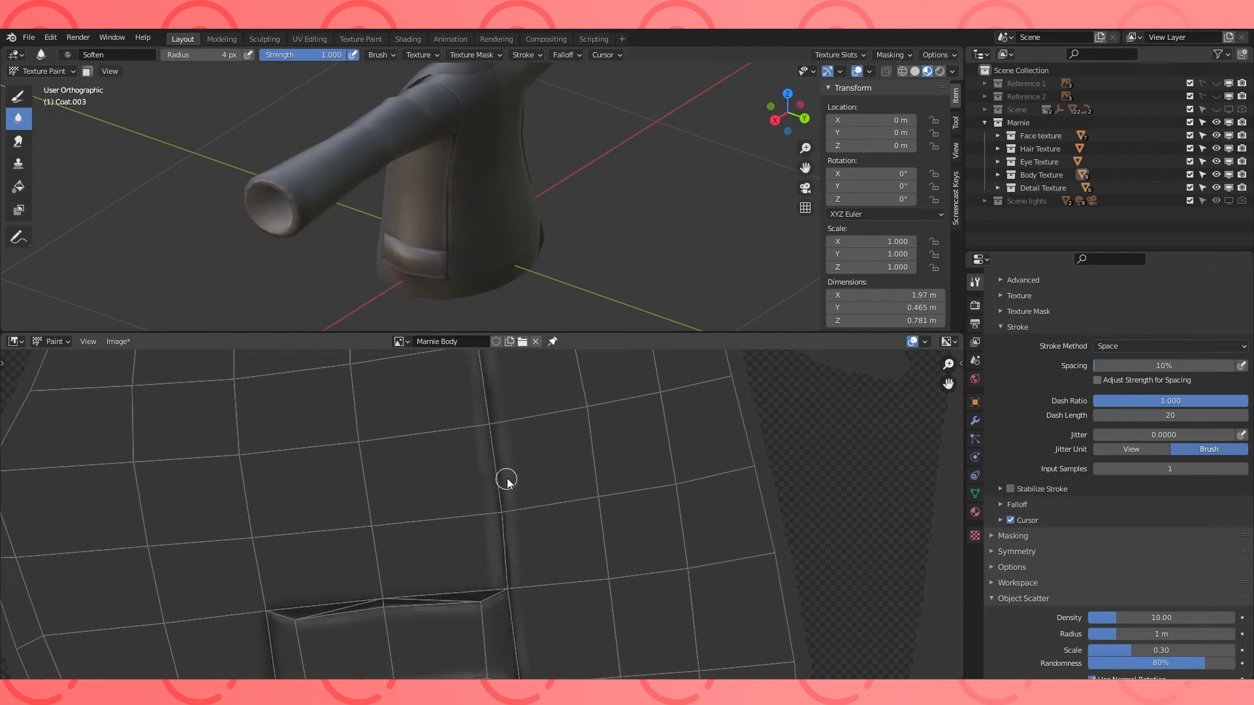
pyautogui.scroll(-7, 739, 564)
# Sample the lighter grey 5A5755 from the painted colour swatches and set the draw brush radius to 1 px.
pyautogui.click(18, 96)
pyautogui.press('s')
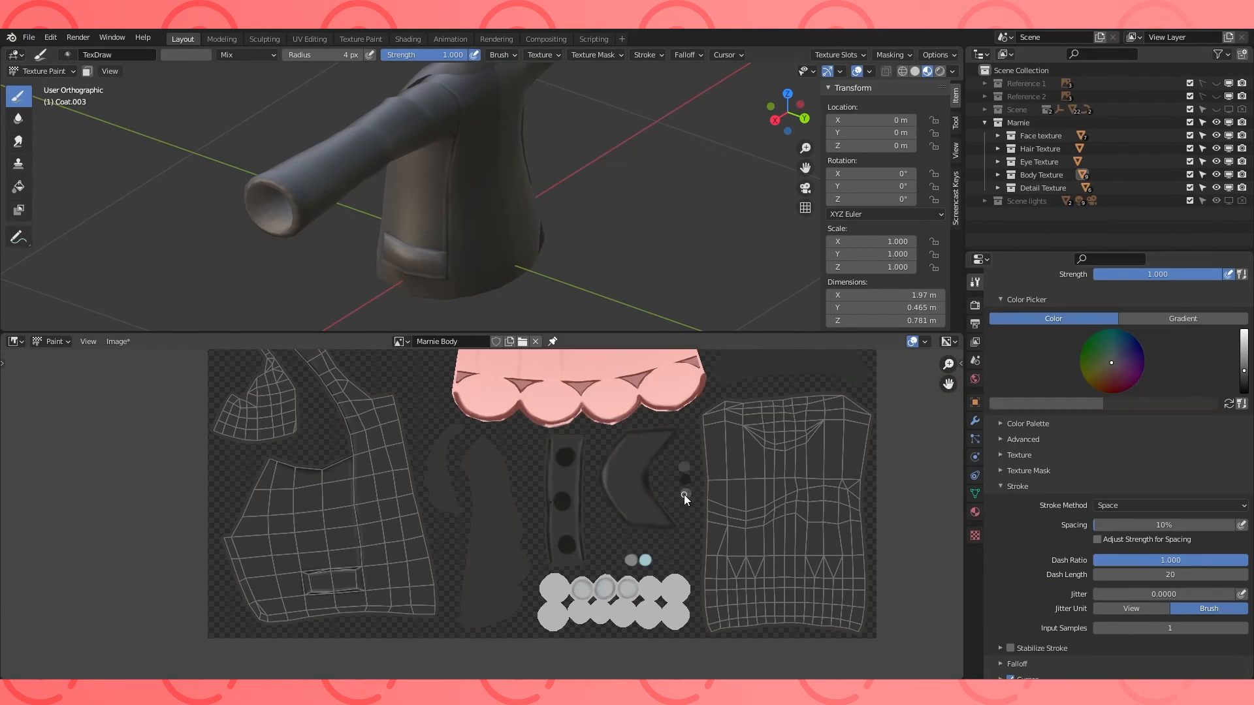
pyautogui.scroll(6, 506, 504)
pyautogui.scroll(4, 536, 491)
pyautogui.moveTo(118, 506)
pyautogui.mouseDown(button='middle')
pyautogui.moveTo(535, 491)
pyautogui.moveTo(592, 530)
pyautogui.mouseUp(button='middle')
pyautogui.press('f')
pyautogui.click(570, 529)
pyautogui.moveTo(595, 480); pyautogui.dragTo(597, 567, button='middle')
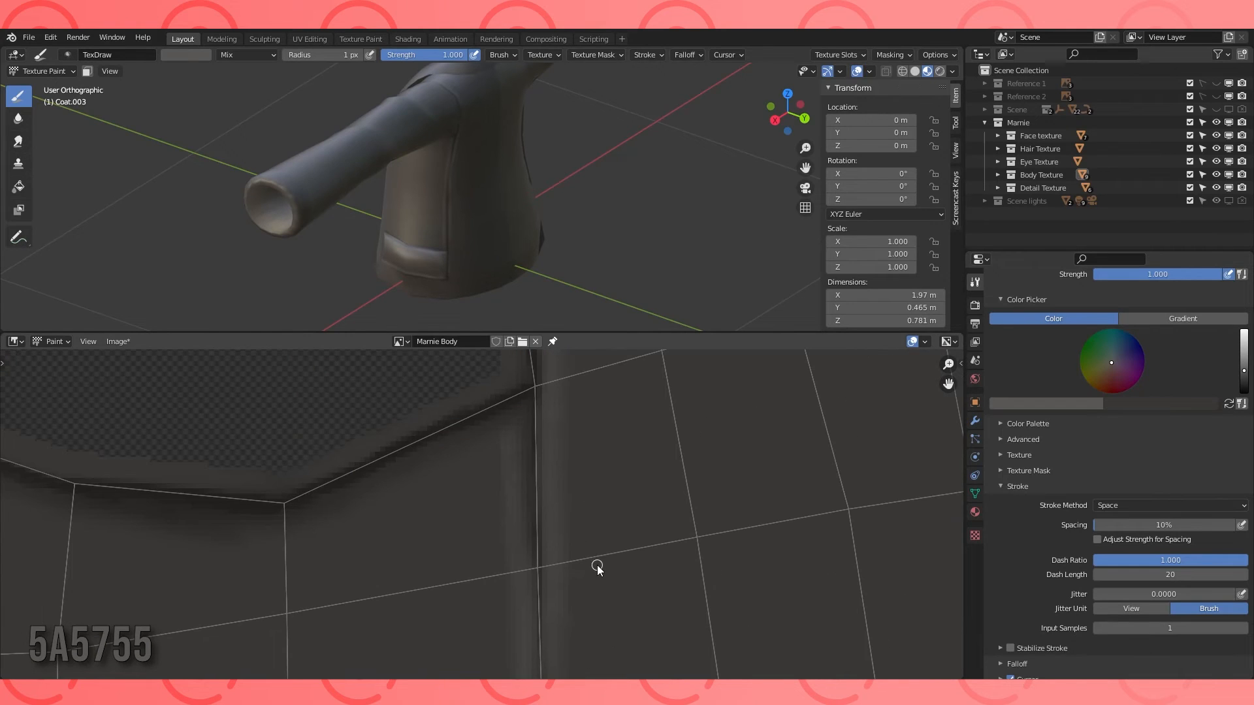
# Paint a 5A5755 highlight along the coat's side seam up to the armhole curve and soften it at 2 px.
pyautogui.scroll(-3, 590, 629)
pyautogui.moveTo(589, 629); pyautogui.dragTo(581, 449, button='middle')
pyautogui.scroll(-1, 587, 450)
pyautogui.moveTo(552, 190); pyautogui.dragTo(507, 270, button='middle')
pyautogui.moveTo(520, 398); pyautogui.dragTo(522, 513, button='middle')
pyautogui.moveTo(493, 358); pyautogui.dragTo(512, 606, button='middle')
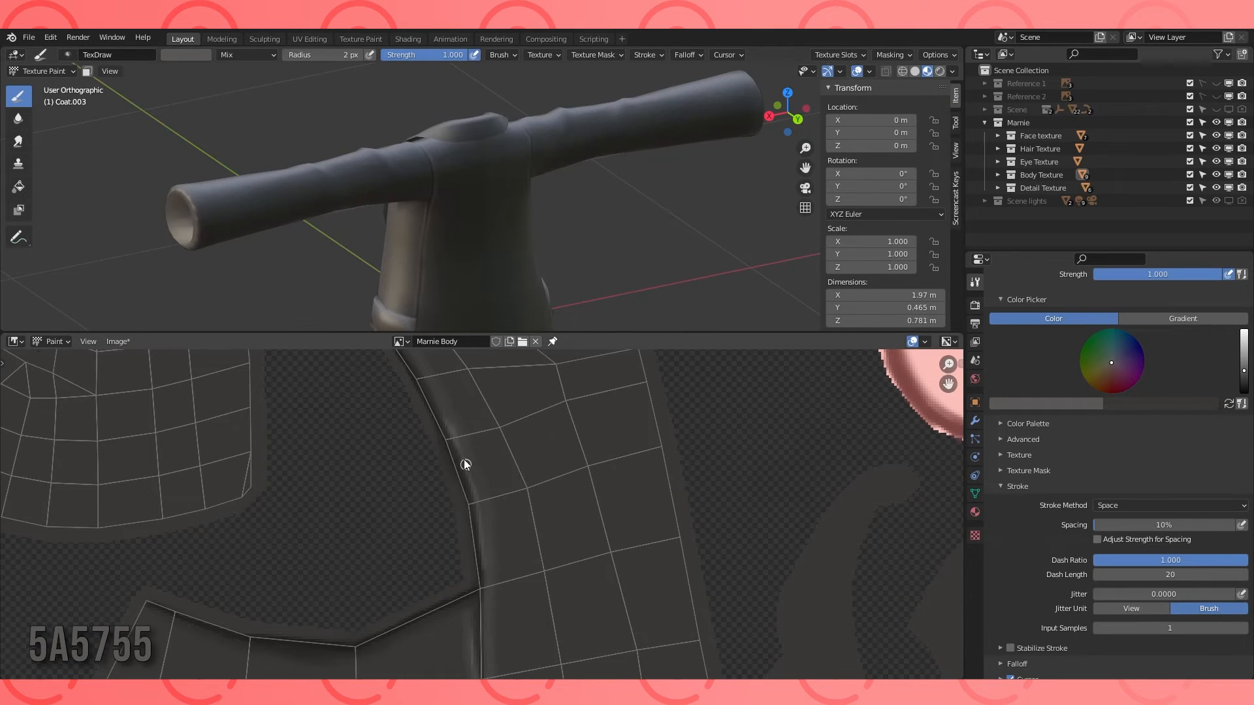
pyautogui.click(19, 119)
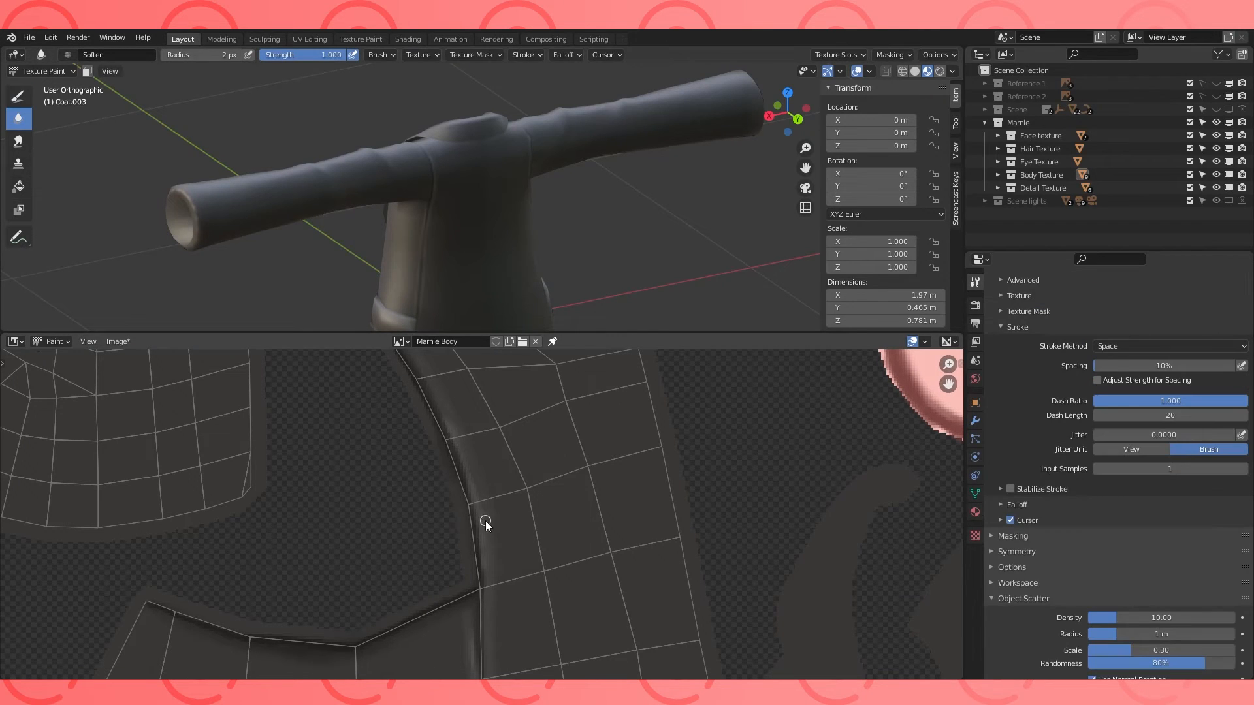
pyautogui.scroll(-4, 781, 482)
# Paint a short, wider highlight beside the armhole edge and blend it with a 5 px Soften brush.
pyautogui.click(18, 96)
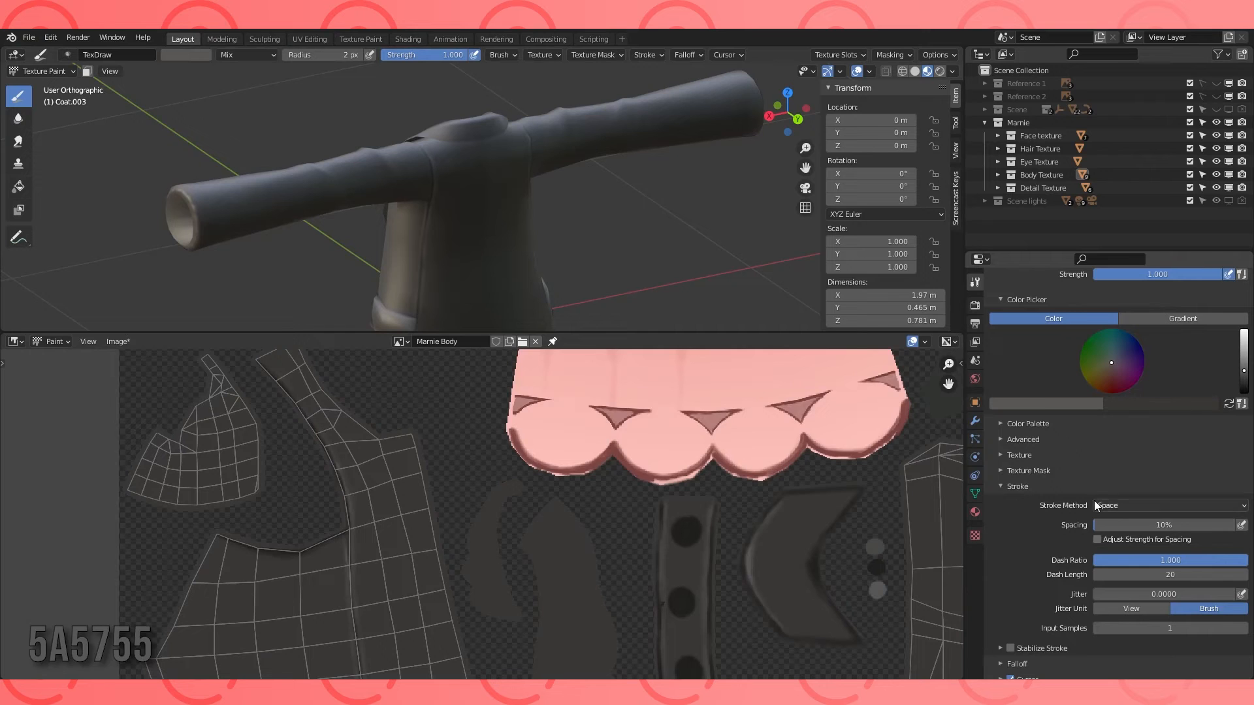
pyautogui.scroll(4, 472, 521)
pyautogui.scroll(3, 452, 160)
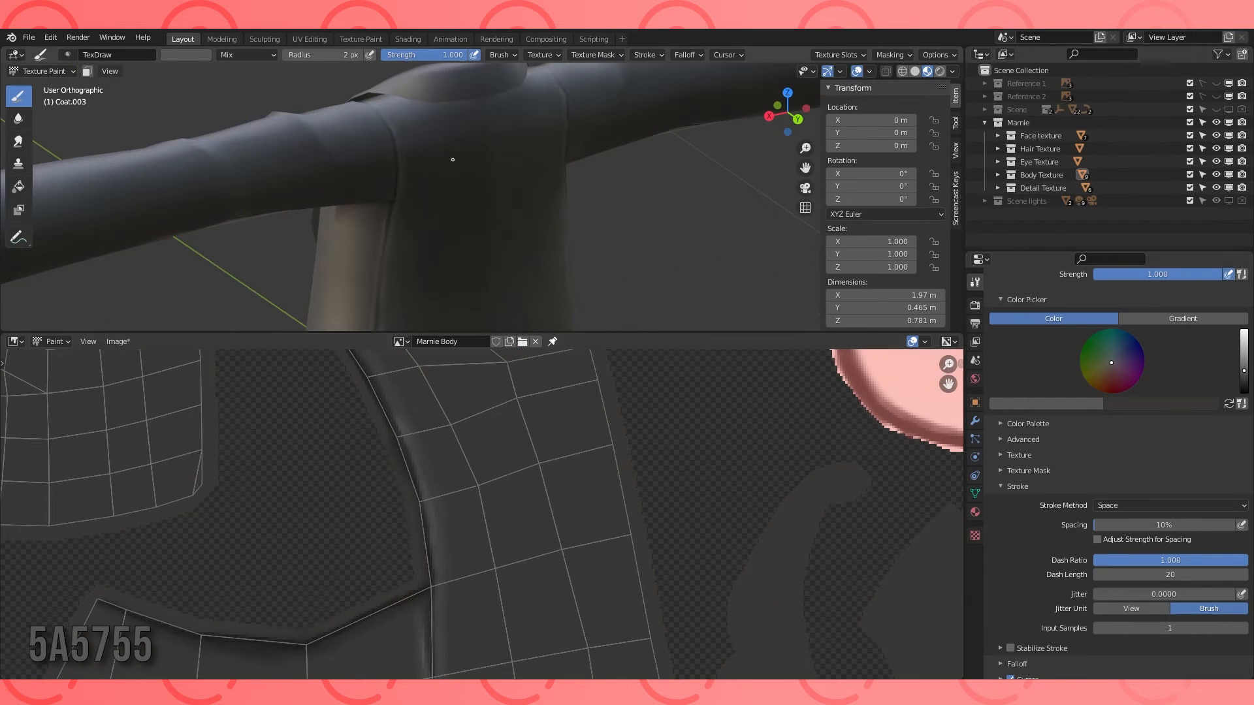
pyautogui.moveTo(450, 512); pyautogui.dragTo(445, 449)
pyautogui.click(18, 119)
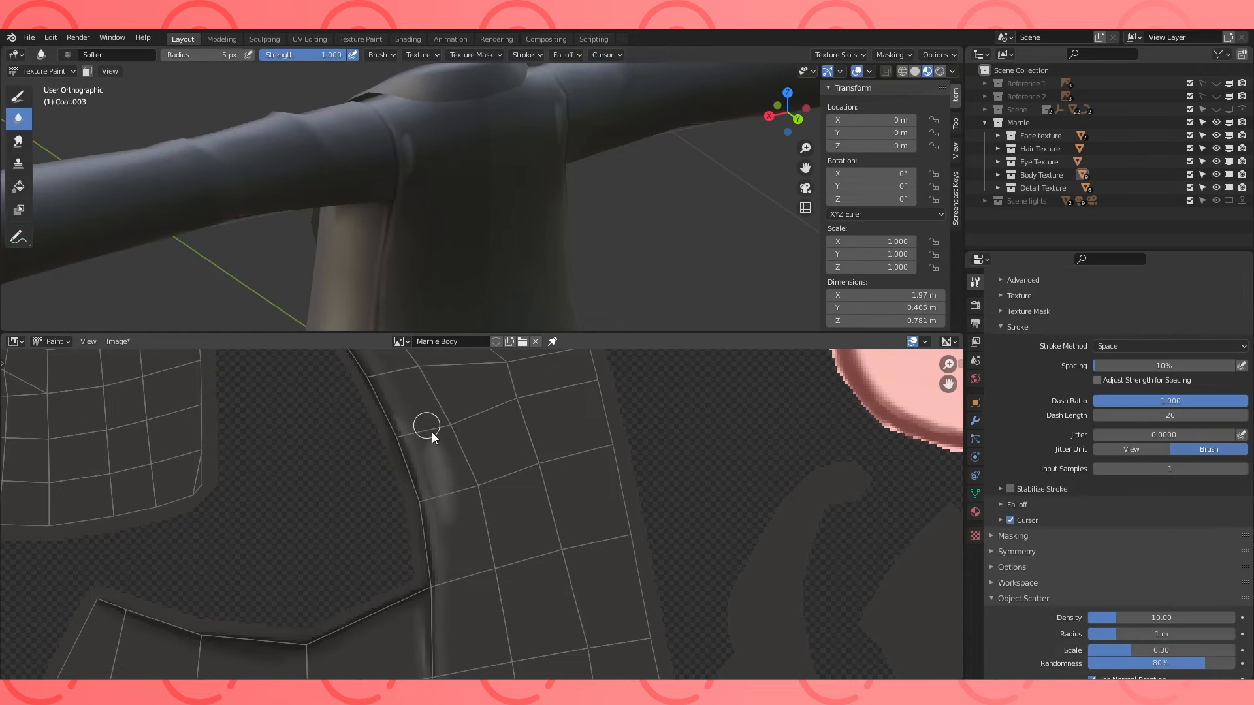
# Trim the highlight beside the armhole with the base grey 393736 using a 2 px draw brush.
pyautogui.click(19, 96)
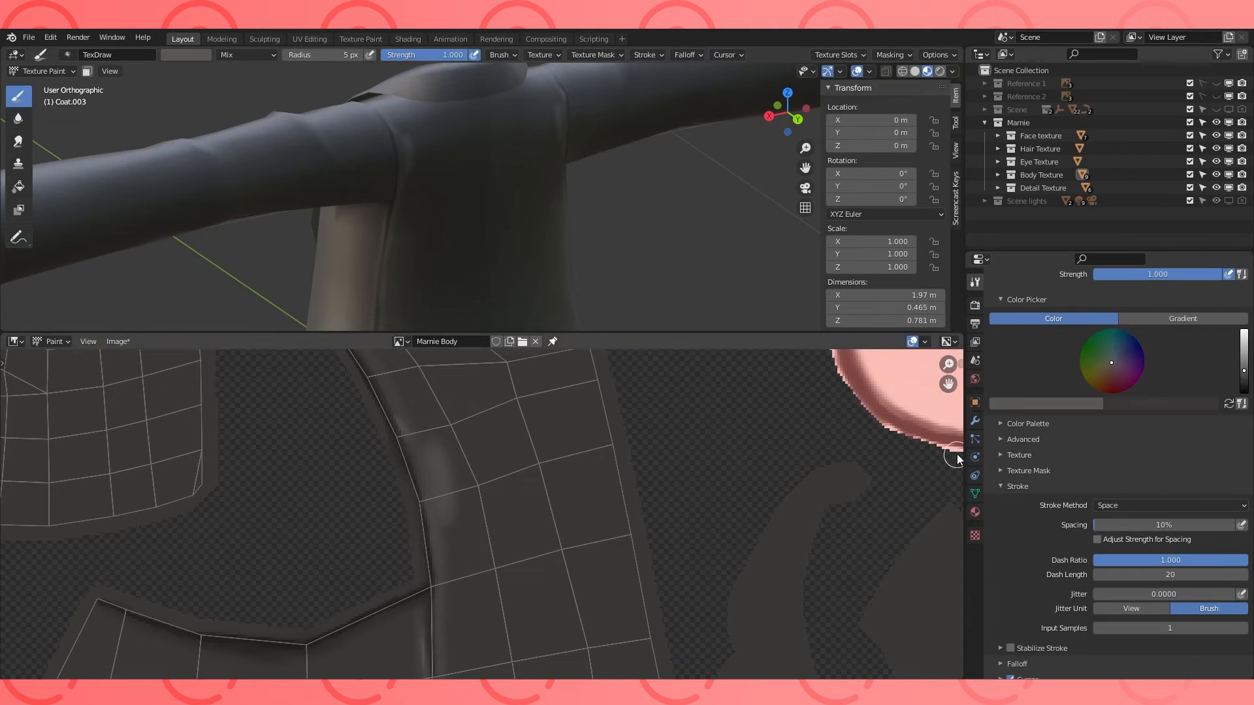
pyautogui.click(1228, 406)
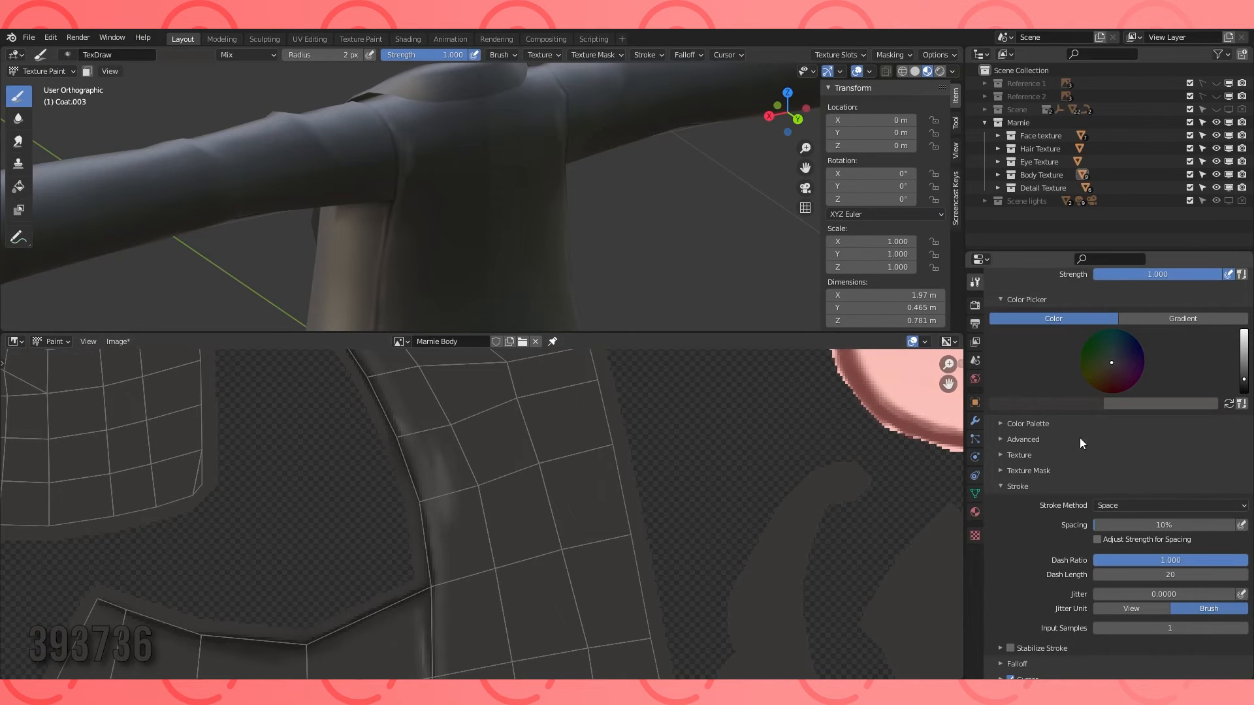
pyautogui.click(1228, 403)
# Sample the dark grey 1F1E1D from the swatches and paint a 1 px dark crease beside the armhole edge.
pyautogui.scroll(-3, 679, 455)
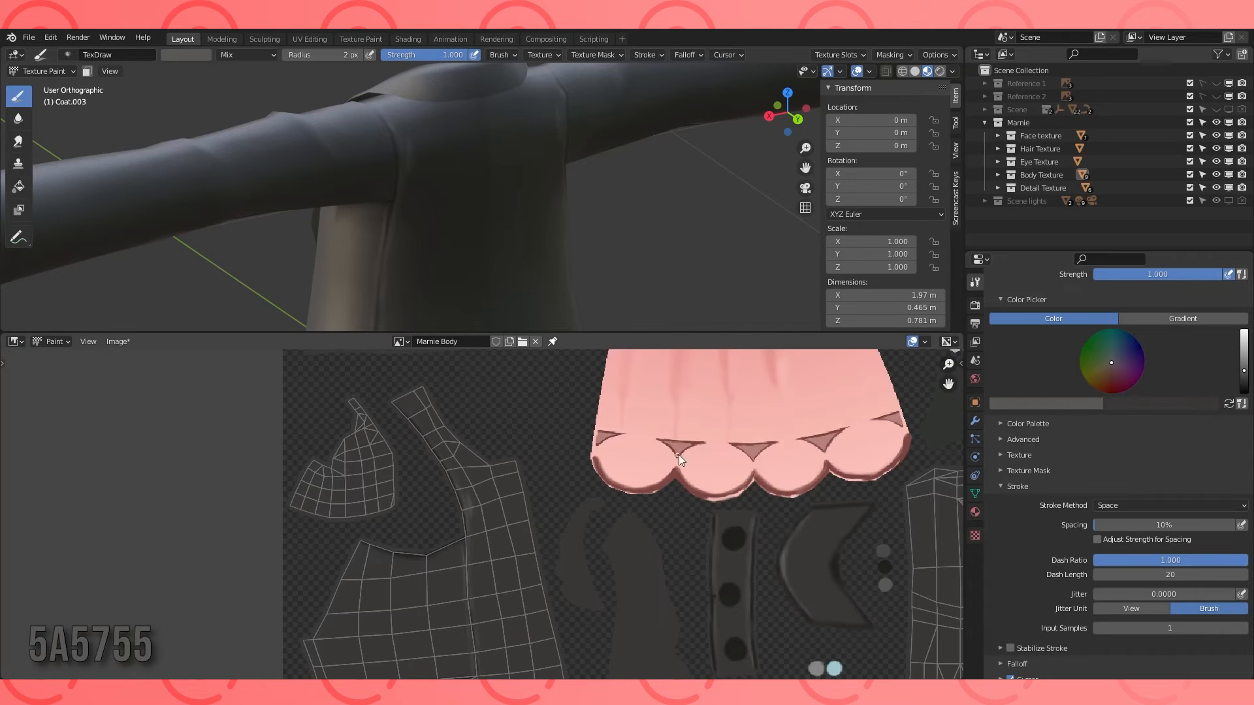
pyautogui.click(1087, 403)
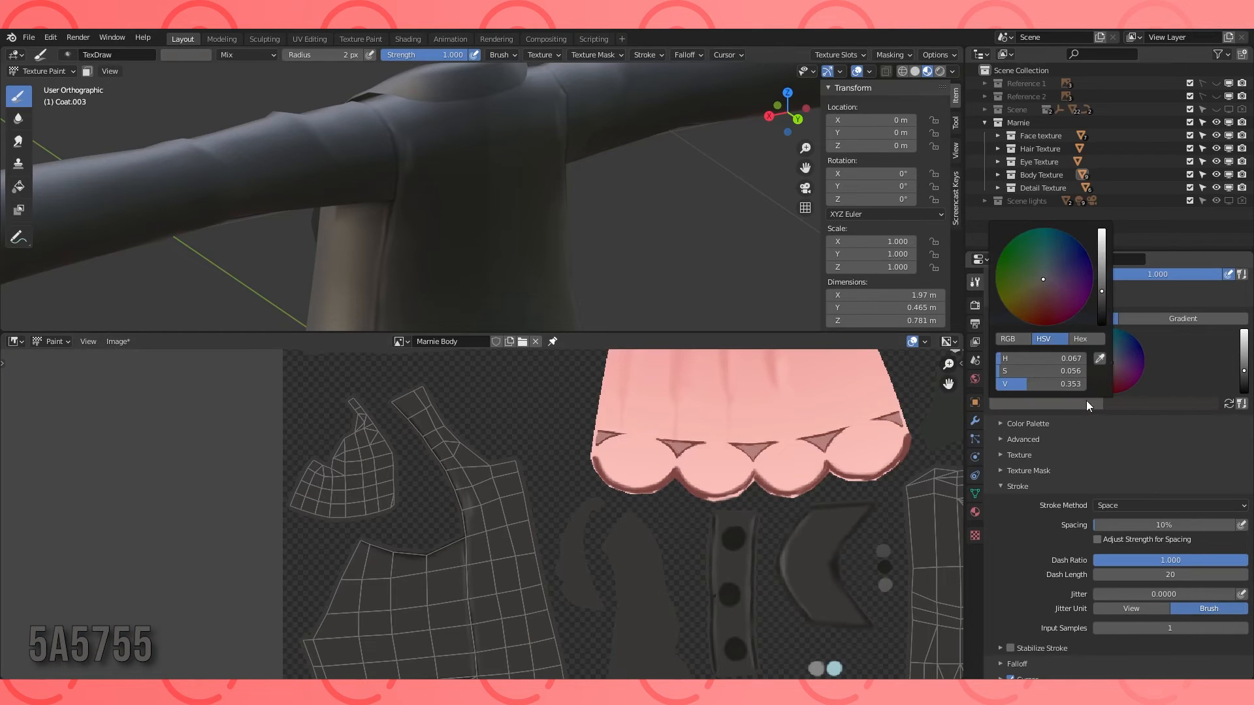
pyautogui.click(1101, 359)
pyautogui.click(891, 562)
pyautogui.scroll(5, 478, 488)
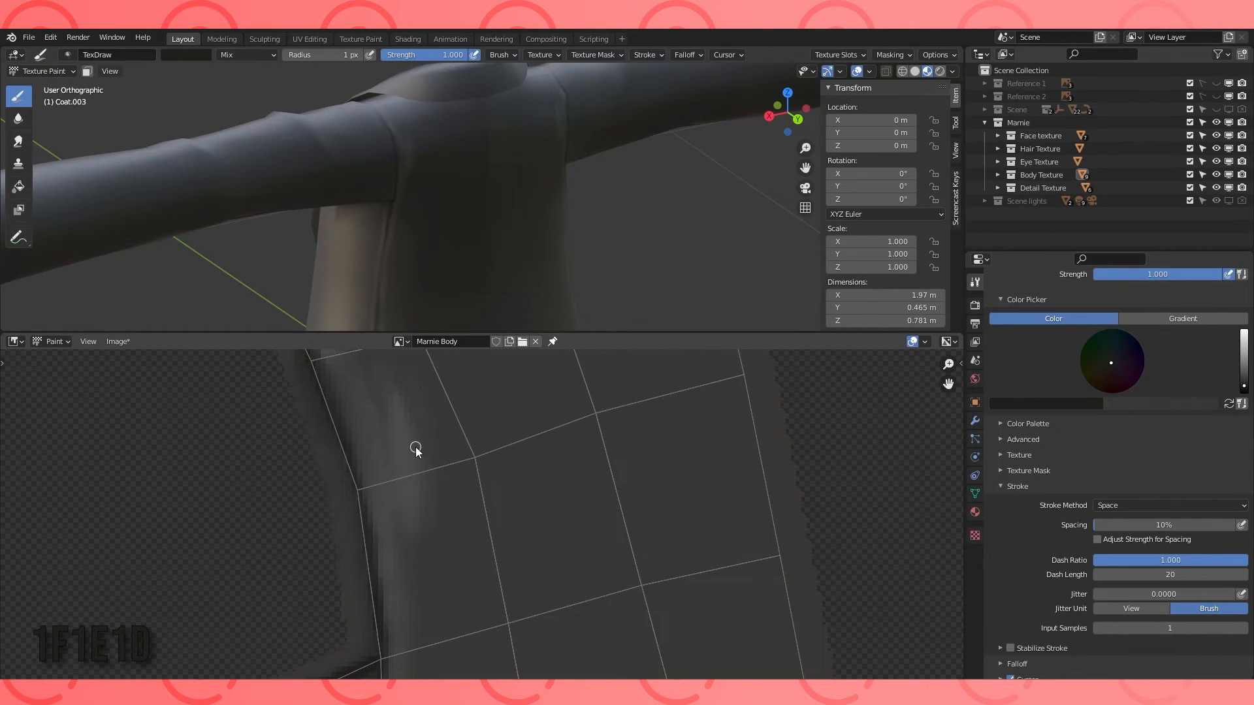
pyautogui.press('f')
pyautogui.click(396, 451)
pyautogui.moveTo(395, 434); pyautogui.dragTo(409, 545)
pyautogui.moveTo(378, 392); pyautogui.dragTo(399, 461)
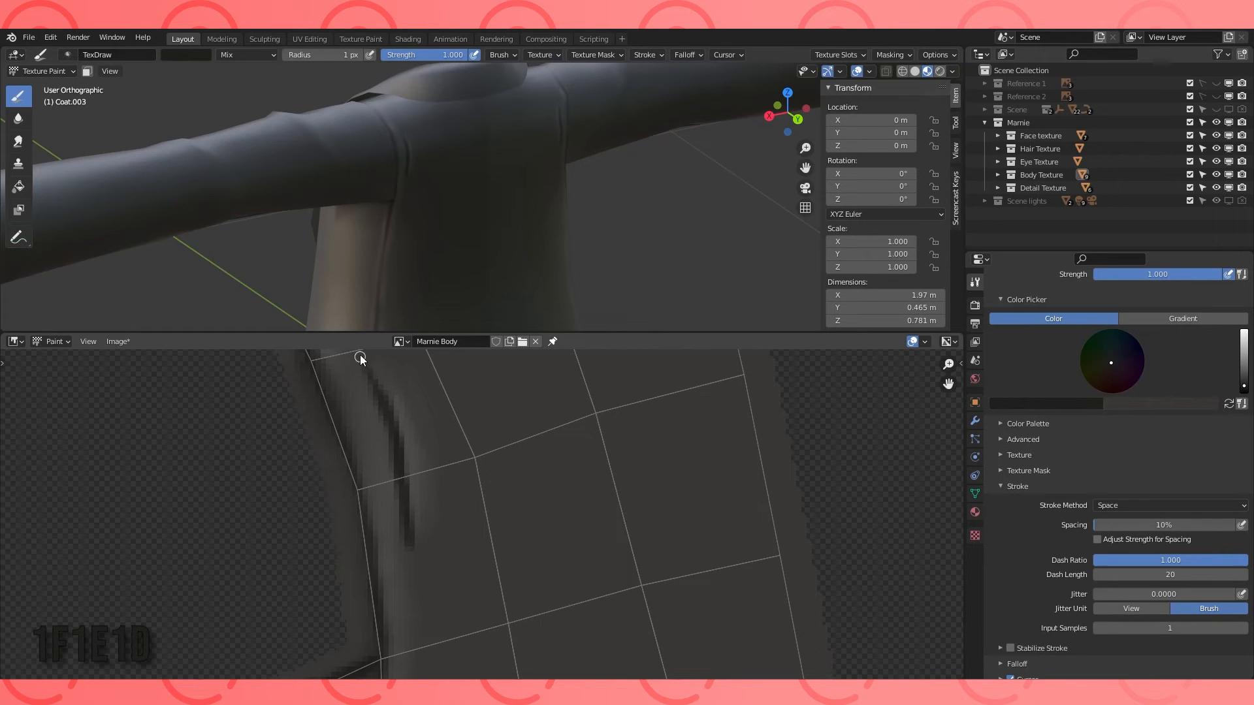
# Paint the narrow strips along the coat's front edge and bottom hem in 272624 with a 5 px brush.
pyautogui.scroll(-2, 433, 563)
pyautogui.moveTo(433, 563); pyautogui.dragTo(501, 567, button='middle')
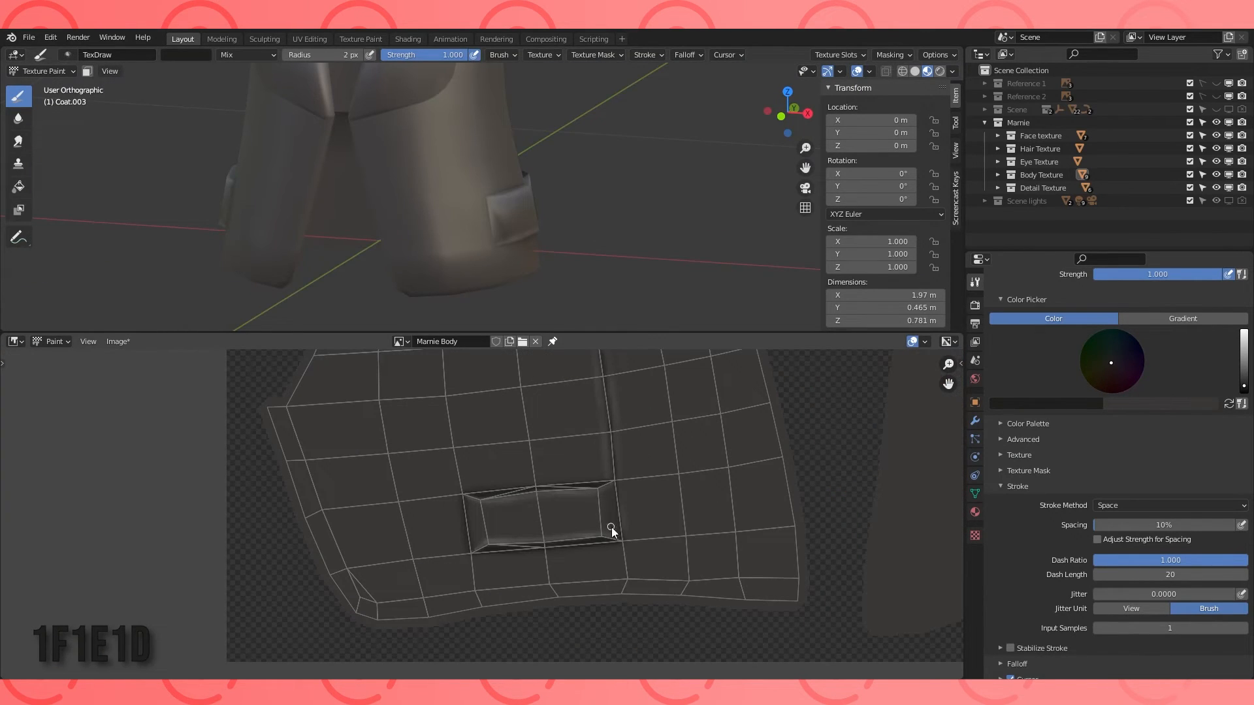
pyautogui.click(1045, 403)
pyautogui.moveTo(1103, 310); pyautogui.dragTo(1102, 307)
pyautogui.press('f')
pyautogui.click(281, 412)
pyautogui.moveTo(279, 413); pyautogui.dragTo(362, 611)
pyautogui.moveTo(451, 607)
pyautogui.mouseDown()
pyautogui.moveTo(373, 609)
pyautogui.moveTo(777, 580)
pyautogui.moveTo(709, 596)
pyautogui.mouseUp()
pyautogui.moveTo(492, 593); pyautogui.dragTo(712, 598)
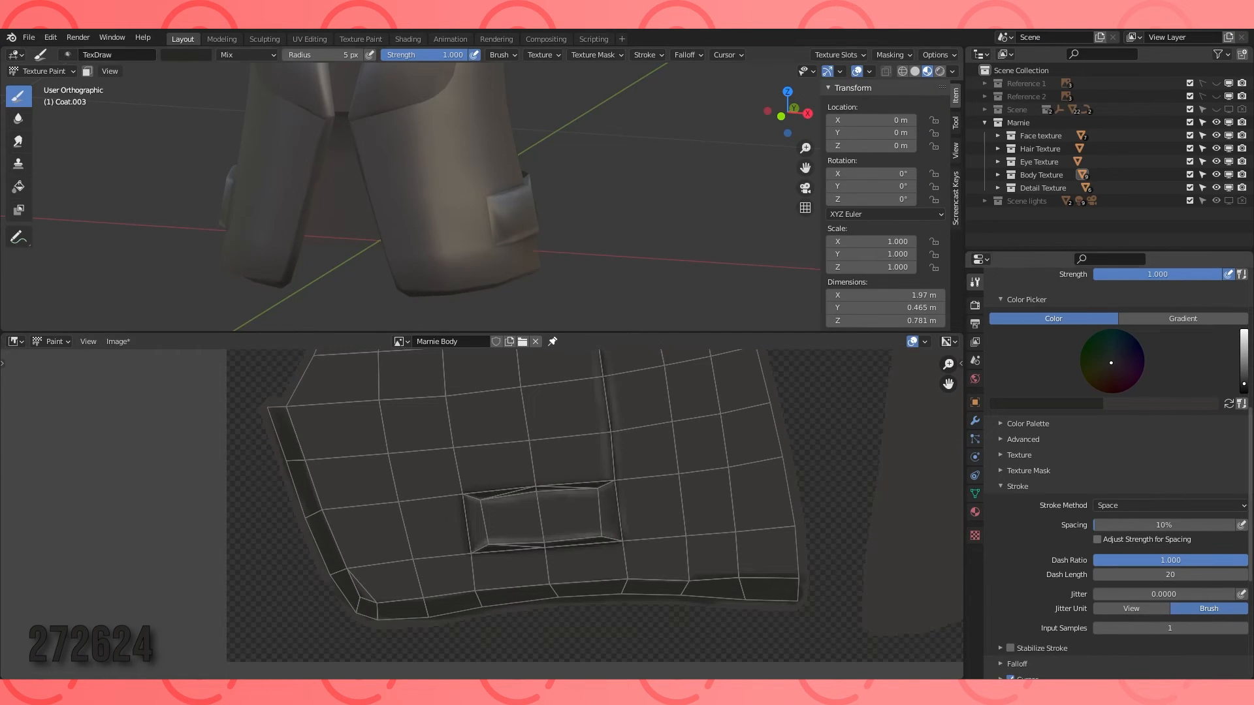
# Touch up the dark strip near the lower front corner and soften the front-edge and hem strips at 5 px.
pyautogui.moveTo(366, 196); pyautogui.dragTo(418, 194, button='middle')
pyautogui.scroll(2, 313, 496)
pyautogui.moveTo(322, 497); pyautogui.dragTo(477, 525, button='middle')
pyautogui.moveTo(469, 615); pyautogui.dragTo(449, 552)
pyautogui.scroll(-2, 405, 403)
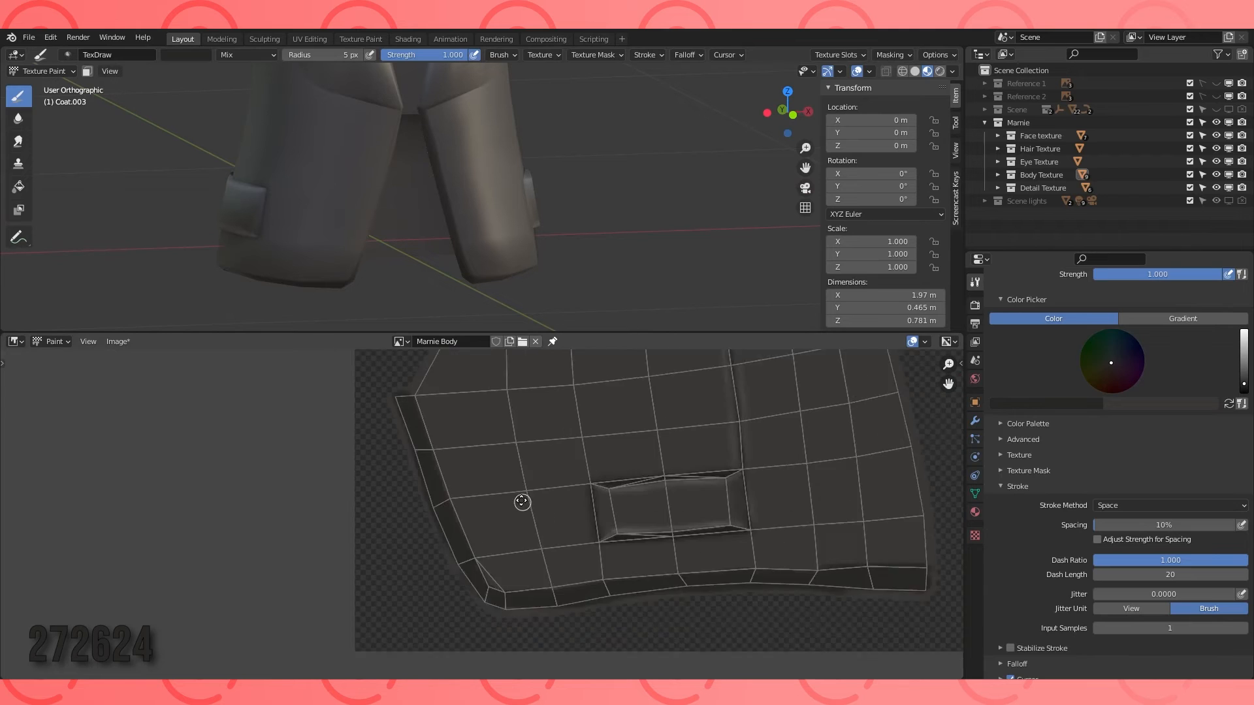
pyautogui.moveTo(522, 501); pyautogui.dragTo(300, 446, button='middle')
pyautogui.click(20, 119)
pyautogui.moveTo(207, 390); pyautogui.dragTo(496, 520)
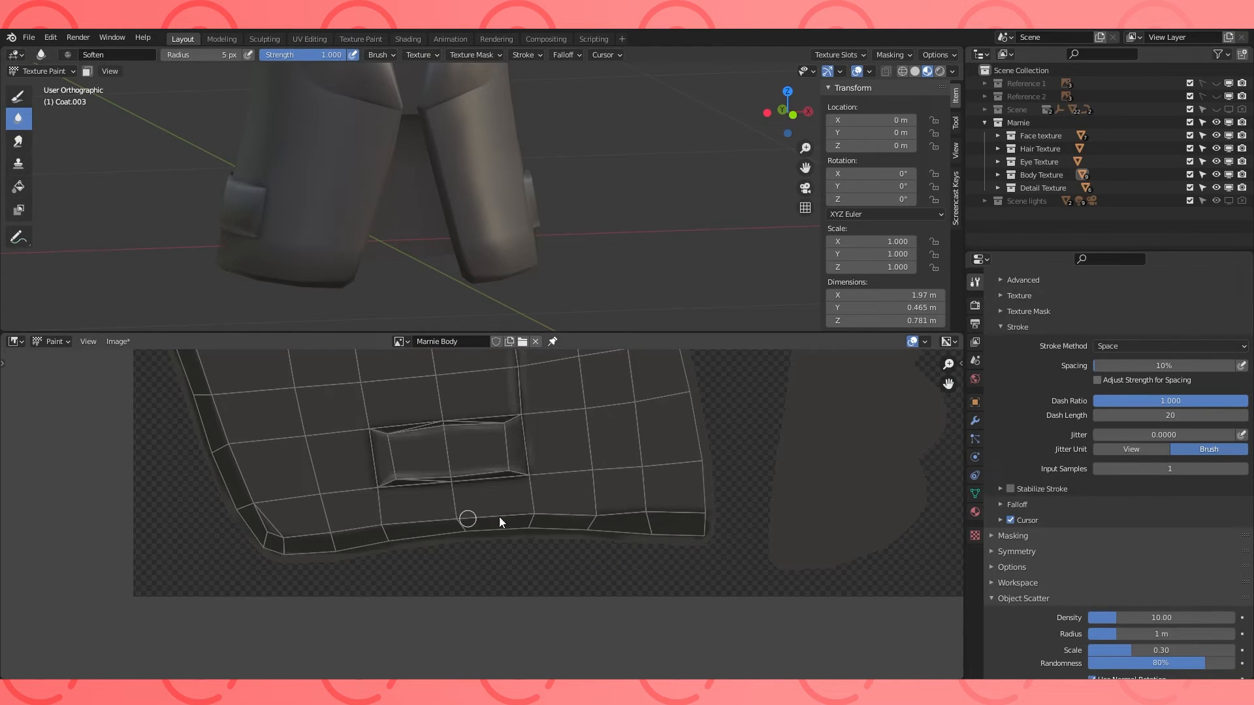
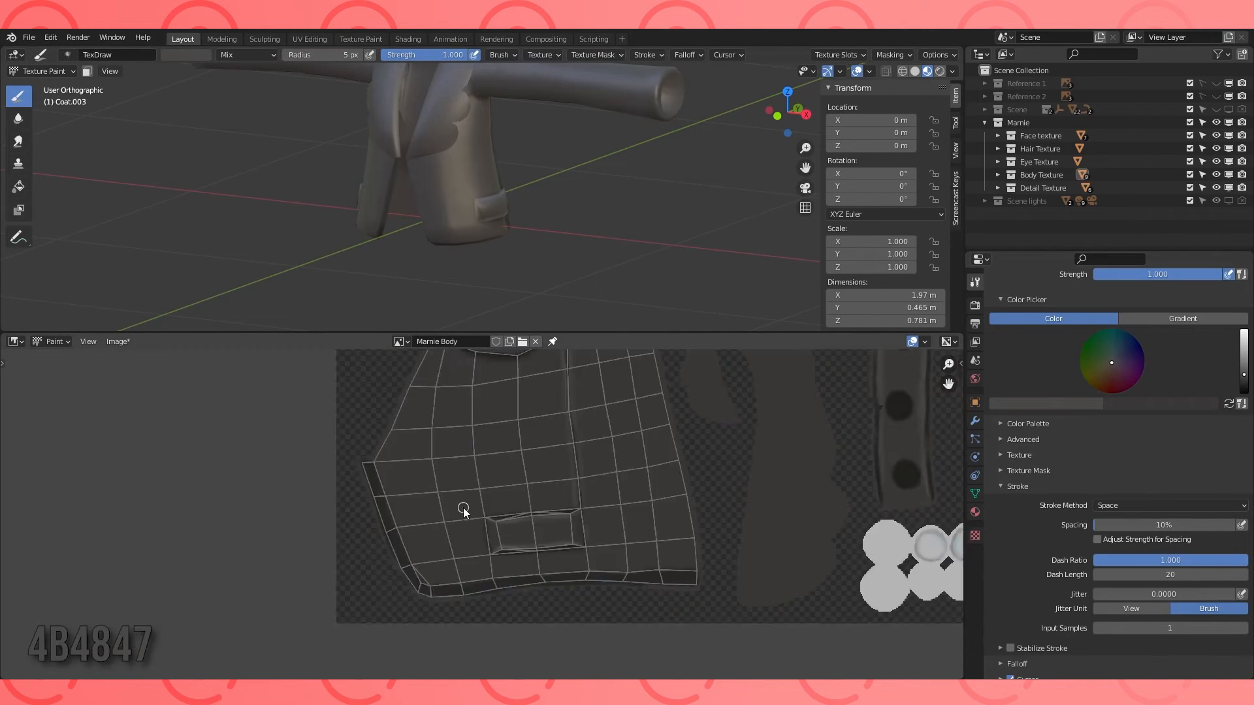
# Paint a 4B4847 highlight beside the dark front-edge strip with a 2 px draw brush.
pyautogui.scroll(5, 464, 512)
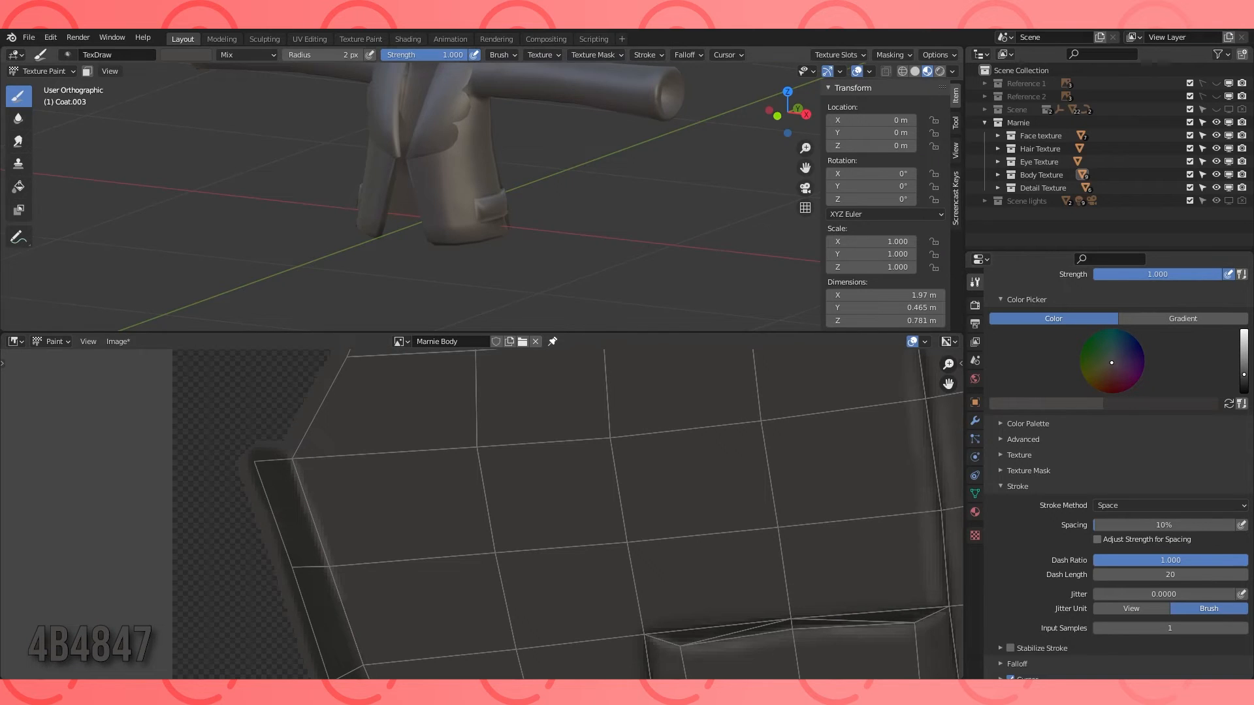
pyautogui.moveTo(425, 196); pyautogui.dragTo(497, 197, button='middle')
pyautogui.scroll(4, 498, 198)
pyautogui.moveTo(352, 529); pyautogui.dragTo(350, 478, button='middle')
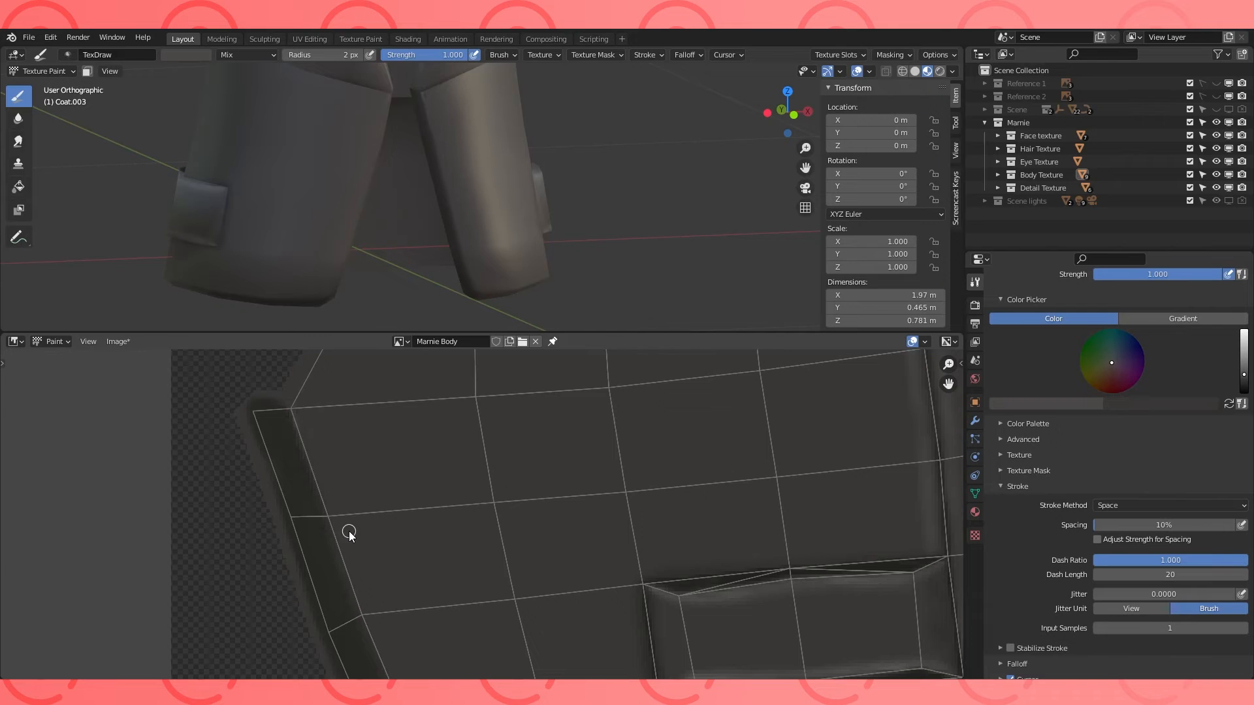
# Blend the shading along the coat's front edge with a 7 px Soften brush.
pyautogui.scroll(-2, 349, 533)
pyautogui.press('5')
pyautogui.scroll(1, 337, 468)
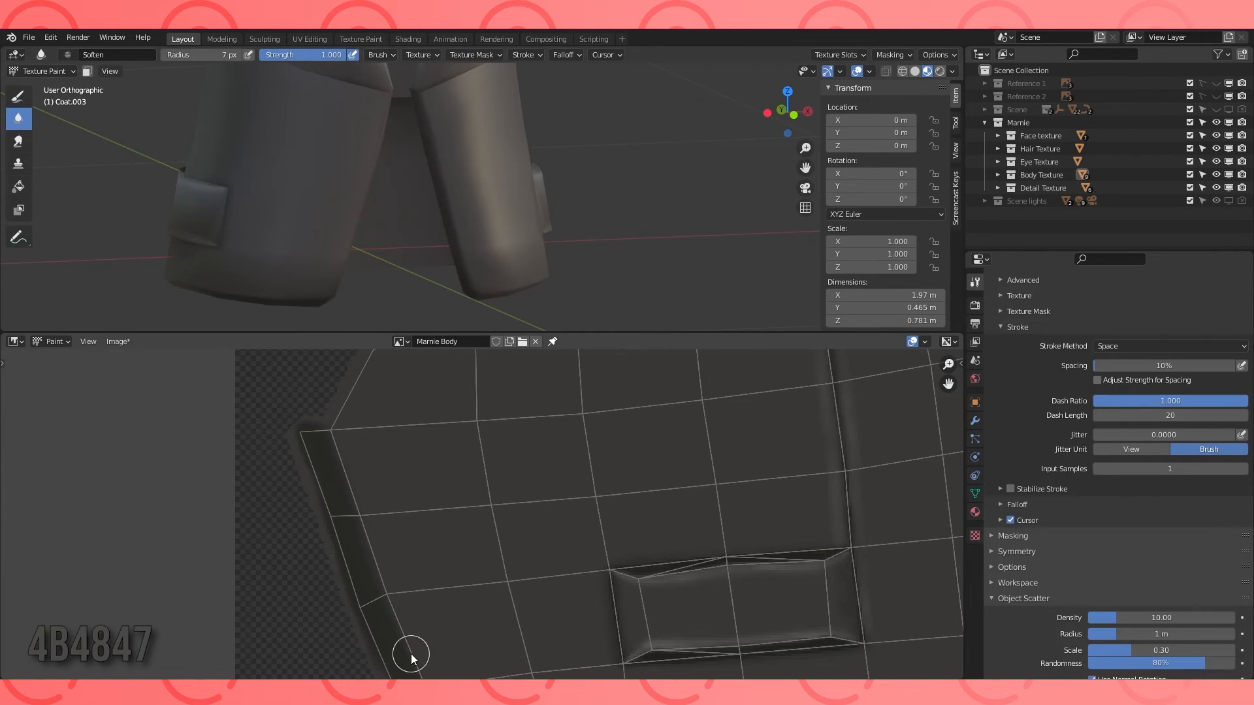
pyautogui.moveTo(405, 643); pyautogui.dragTo(344, 522, button='middle')
# Paint a fine 4B4847 highlight down the inner border of the front-edge strip with a 1 px draw brush.
pyautogui.press('1')
pyautogui.scroll(3, 462, 473)
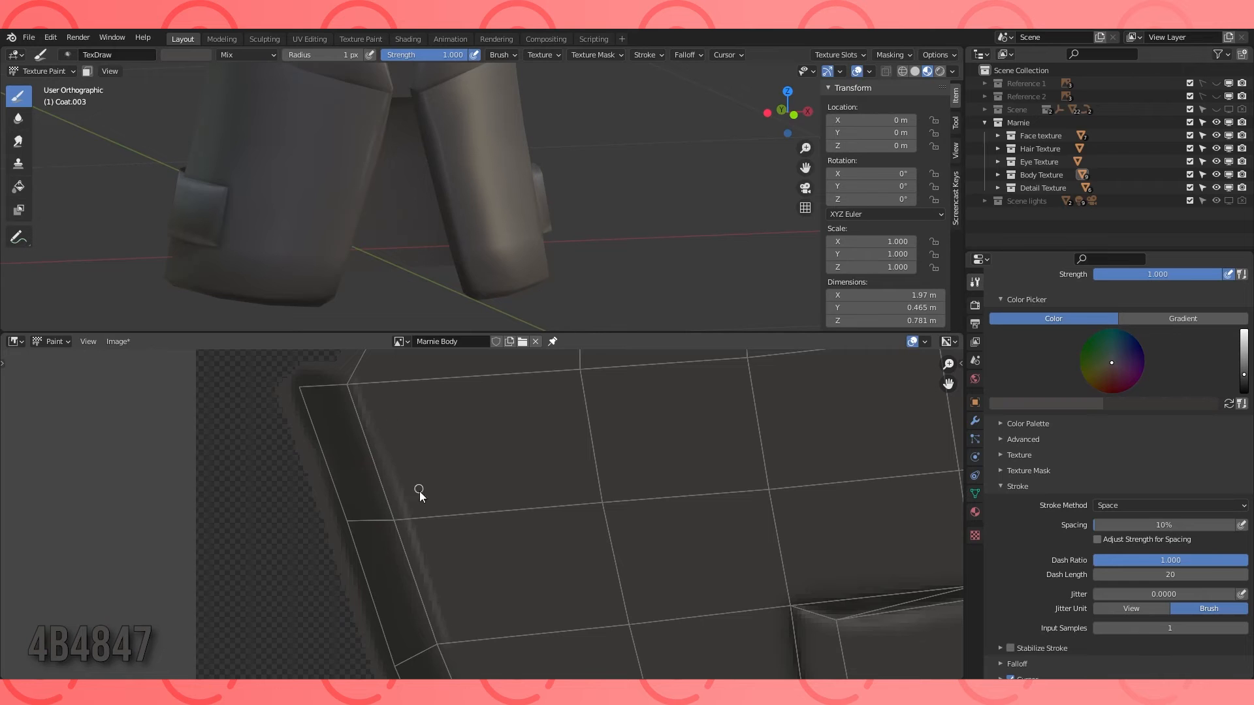
pyautogui.moveTo(423, 546); pyautogui.dragTo(461, 665)
pyautogui.scroll(-3, 464, 646)
pyautogui.moveTo(544, 653); pyautogui.dragTo(515, 479, button='middle')
pyautogui.scroll(1, 510, 497)
pyautogui.moveTo(498, 542)
pyautogui.mouseDown(button='middle')
pyautogui.moveTo(456, 471)
pyautogui.moveTo(465, 556)
pyautogui.mouseUp(button='middle')
# Extend the highlight down to the lower front corner and along the upper border of the hem at 2 px.
pyautogui.press(']')
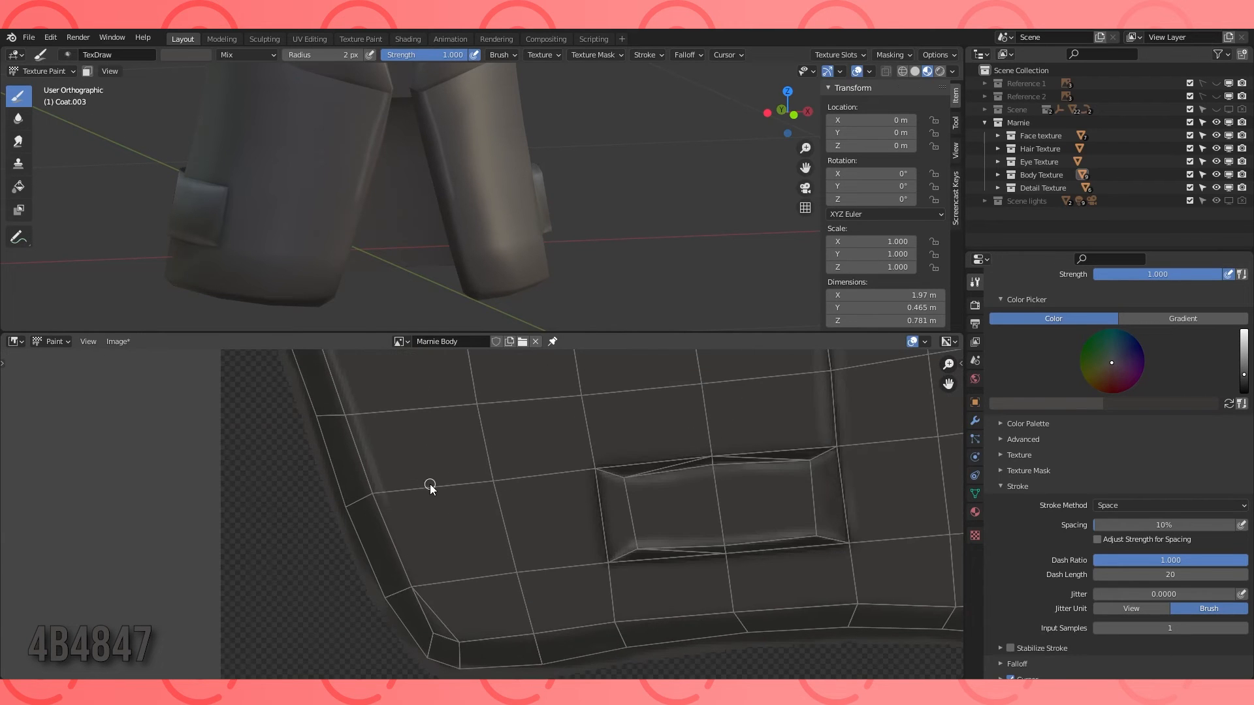
pyautogui.moveTo(617, 563); pyautogui.dragTo(471, 539, button='middle')
pyautogui.scroll(-1, 470, 539)
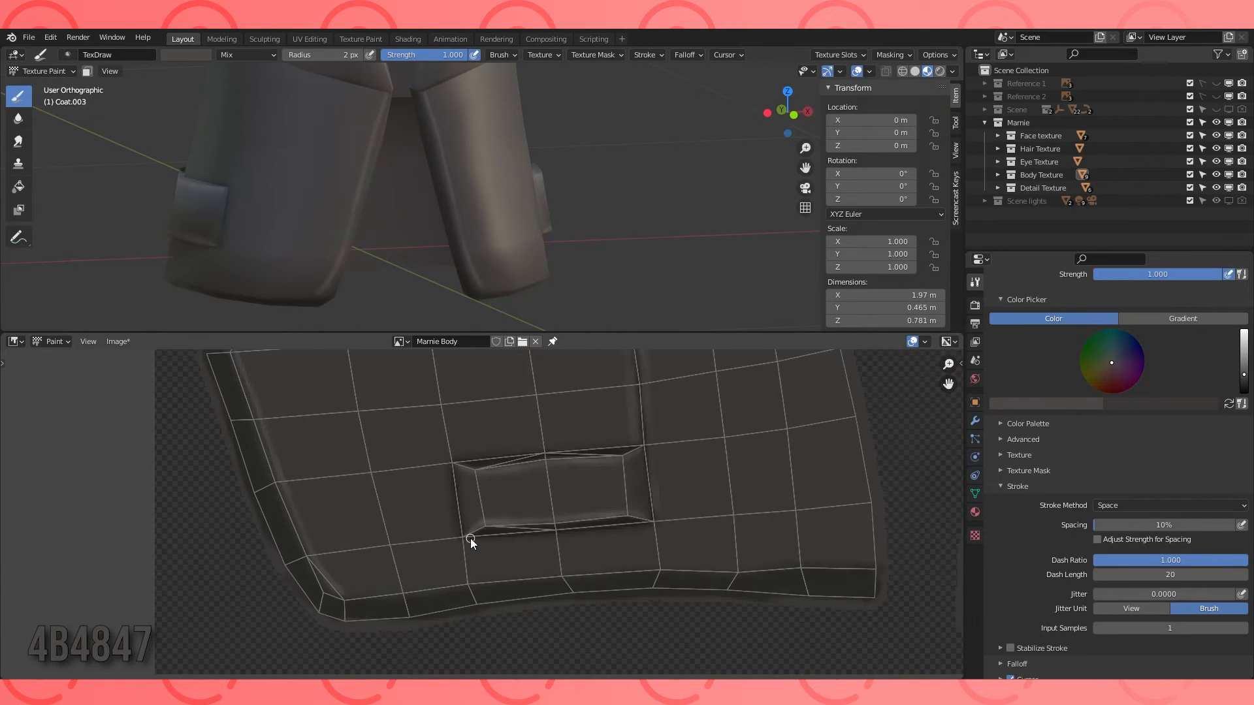
pyautogui.moveTo(357, 595); pyautogui.dragTo(698, 567)
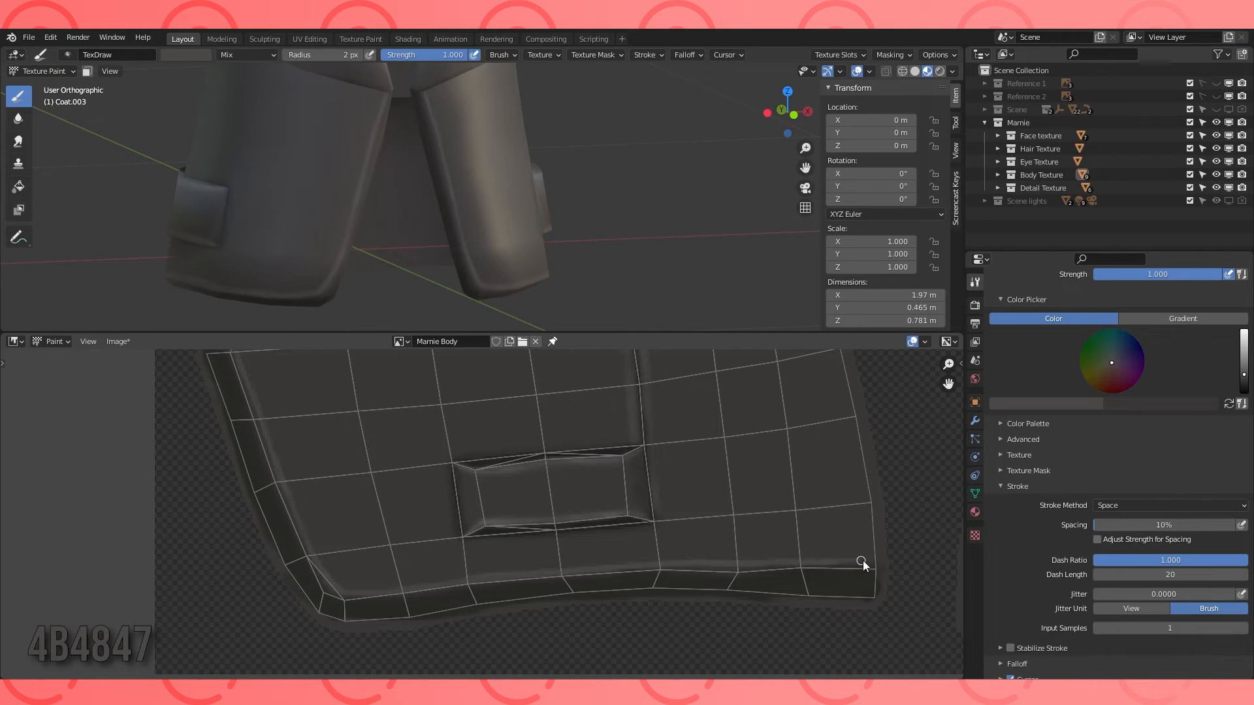
# Soften the highlights along the front edge and hem, using Soften brush radii of 3 px and 7 px.
pyautogui.moveTo(654, 268); pyautogui.dragTo(438, 268, button='middle')
pyautogui.moveTo(366, 494); pyautogui.dragTo(496, 571, button='middle')
pyautogui.scroll(3, 487, 523)
pyautogui.press('2')
pyautogui.moveTo(352, 411); pyautogui.dragTo(472, 467, button='middle')
pyautogui.moveTo(542, 615)
pyautogui.mouseDown(button='middle')
pyautogui.moveTo(501, 484)
pyautogui.moveTo(466, 427)
pyautogui.mouseUp(button='middle')
pyautogui.scroll(-1, 465, 427)
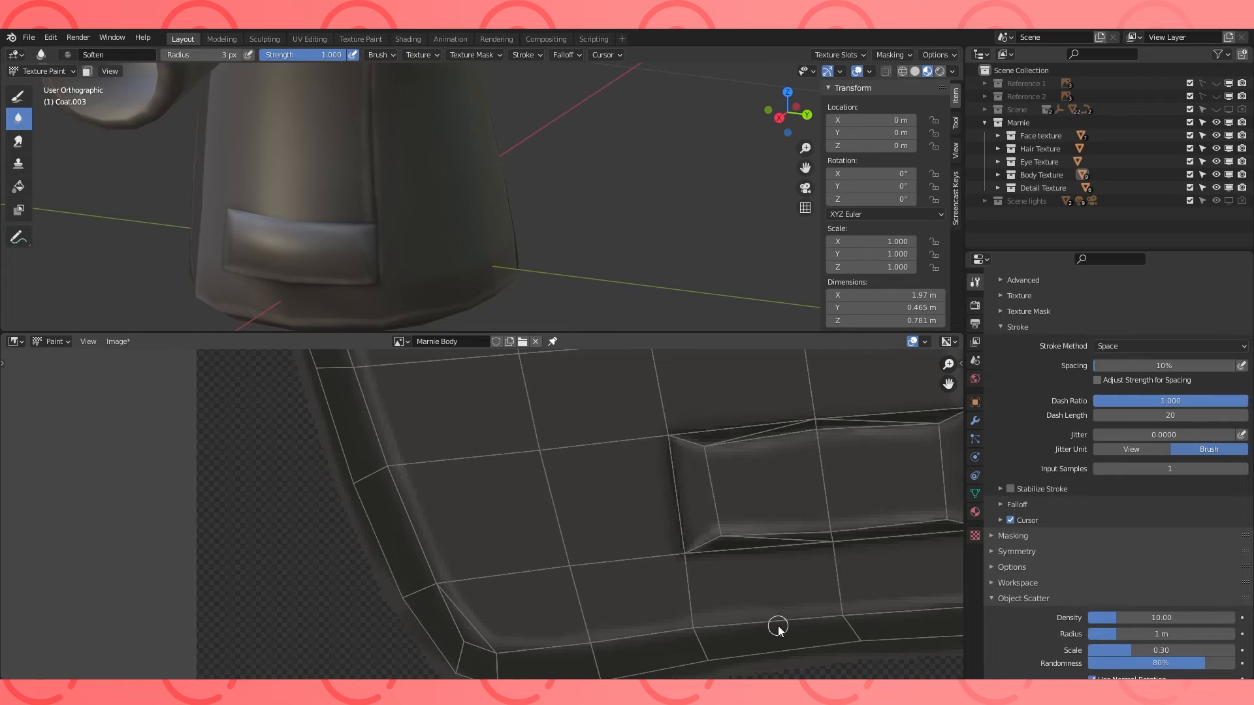
pyautogui.moveTo(778, 628); pyautogui.dragTo(587, 504, button='middle')
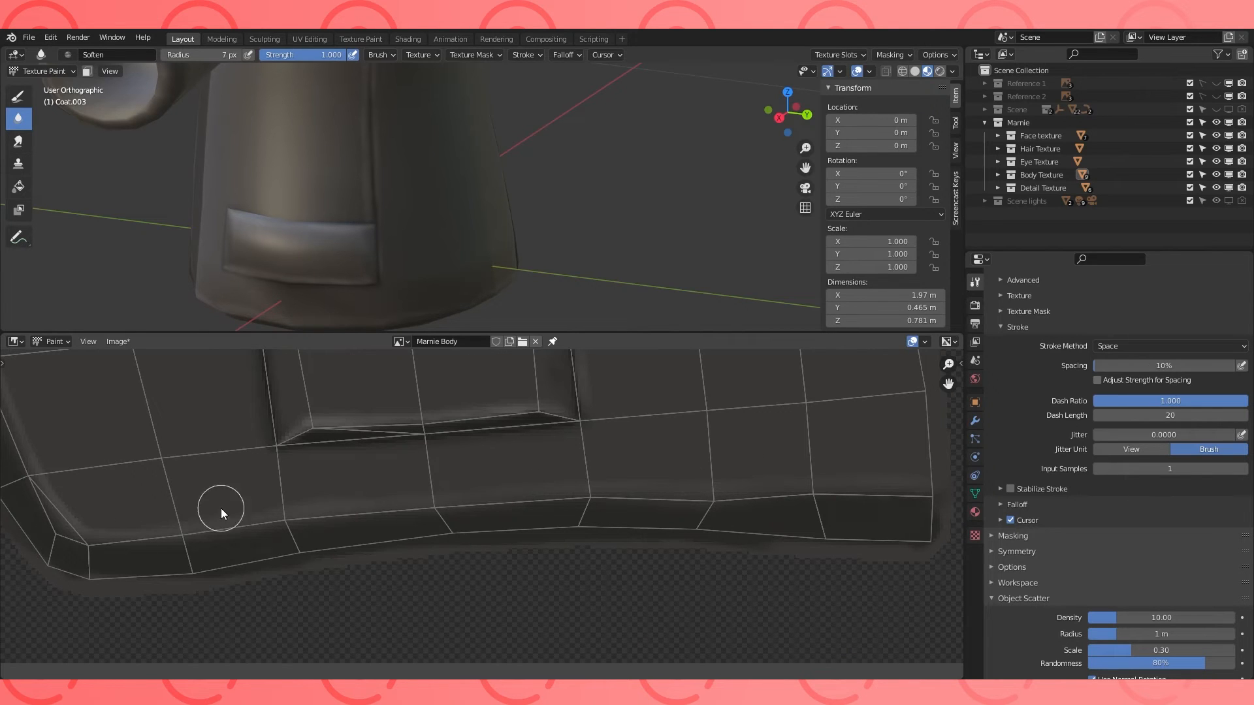
# Sample the lighter grey 5A5755 and paint a 1 px bright accent around the hem's lower front corner.
pyautogui.press('1')
pyautogui.scroll(-4, 605, 500)
pyautogui.scroll(4, 410, 535)
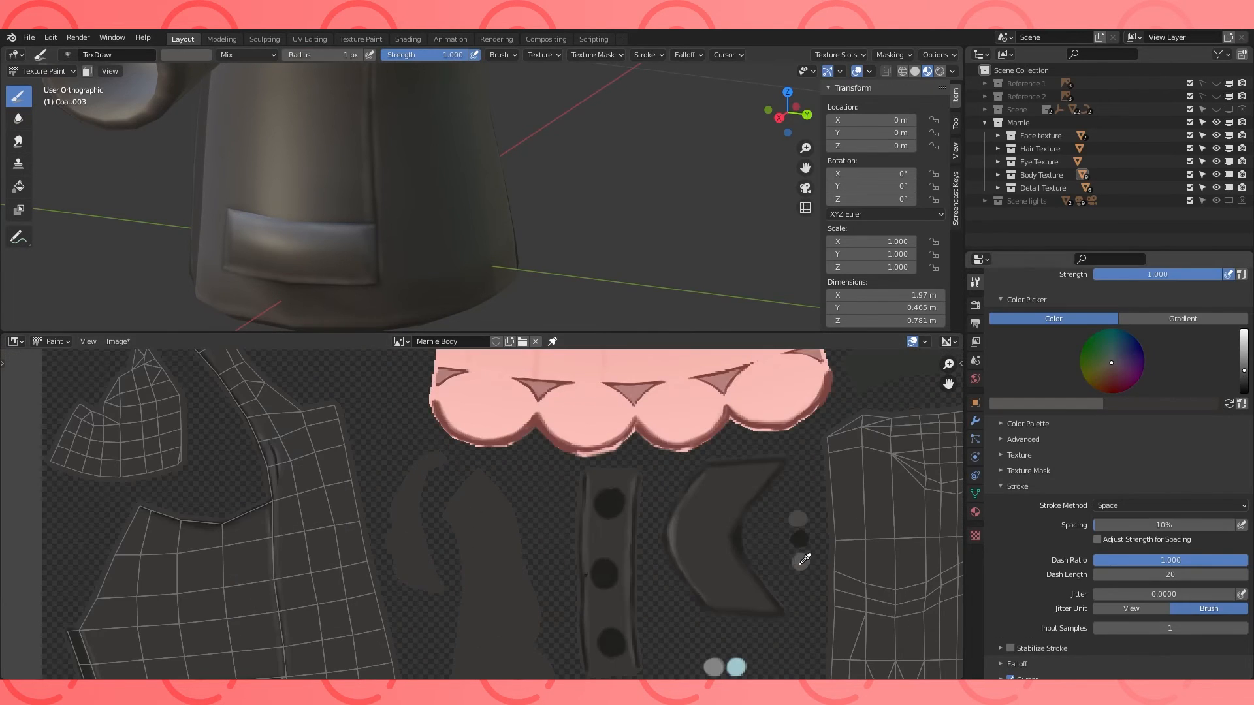
pyautogui.scroll(4, 478, 531)
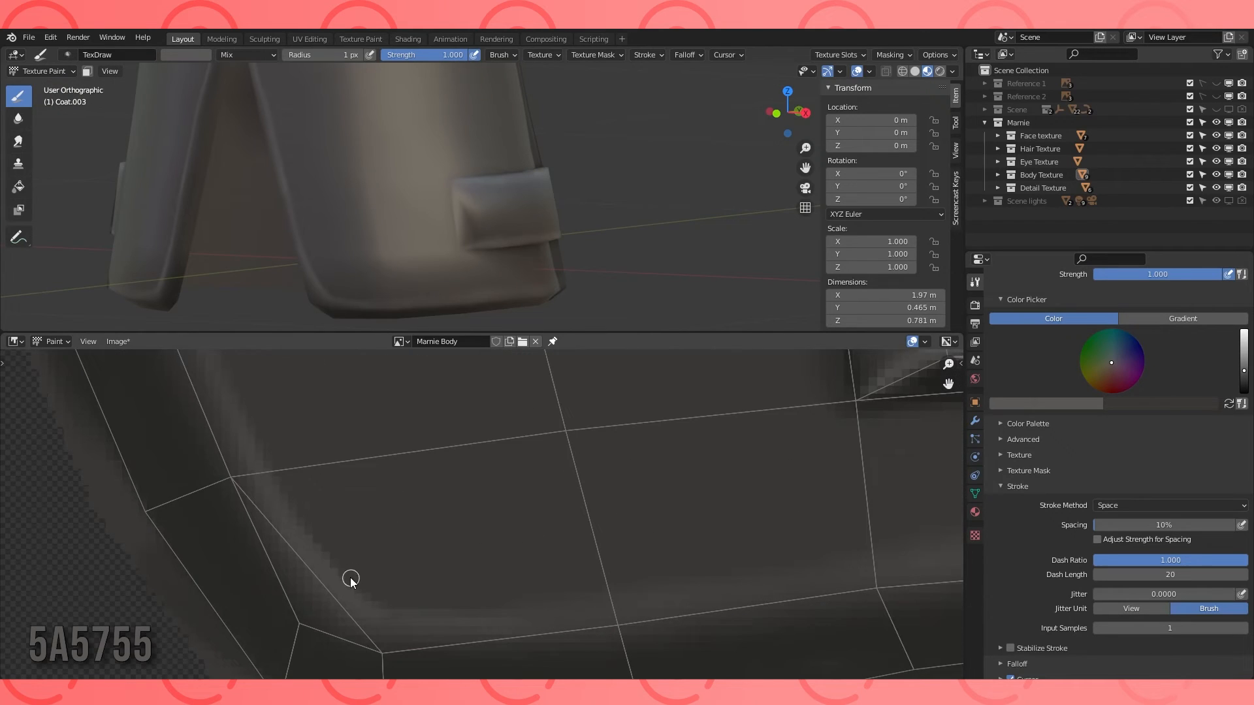
pyautogui.scroll(-1, 476, 511)
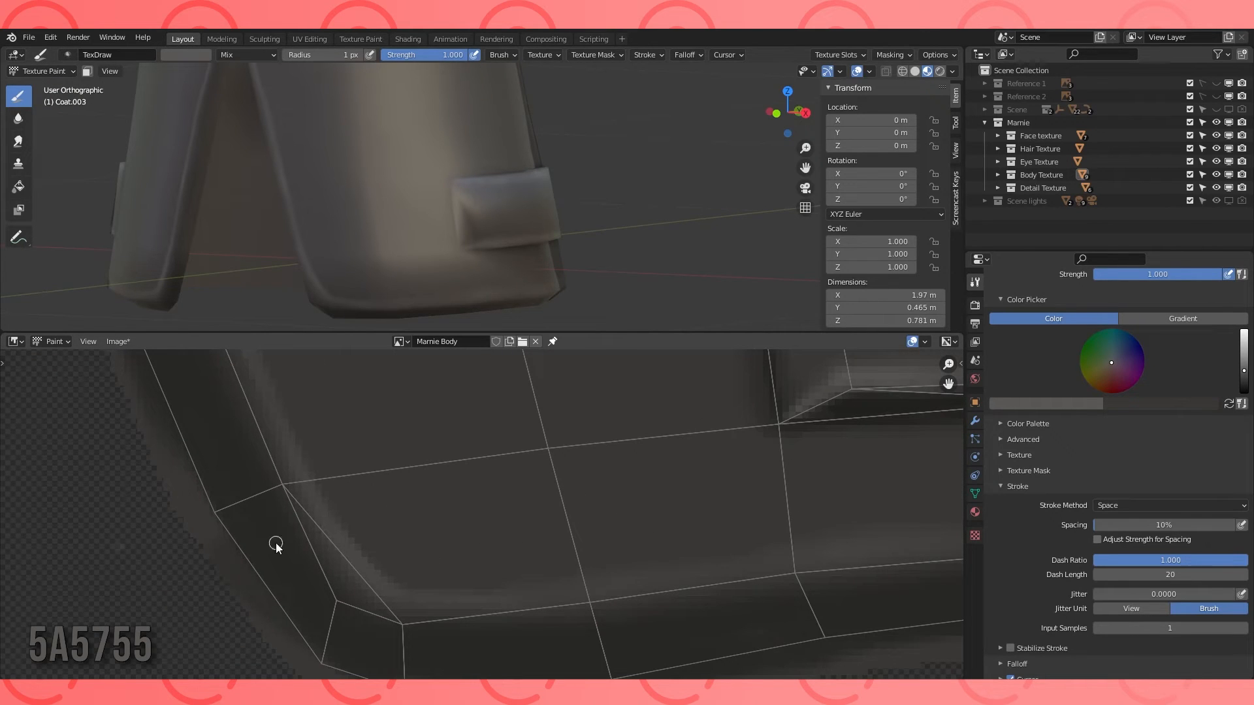
# Soften the bright accent along the coat's front edge and check the whole coat in the 3D view.
pyautogui.scroll(-5, 421, 580)
pyautogui.press('2')
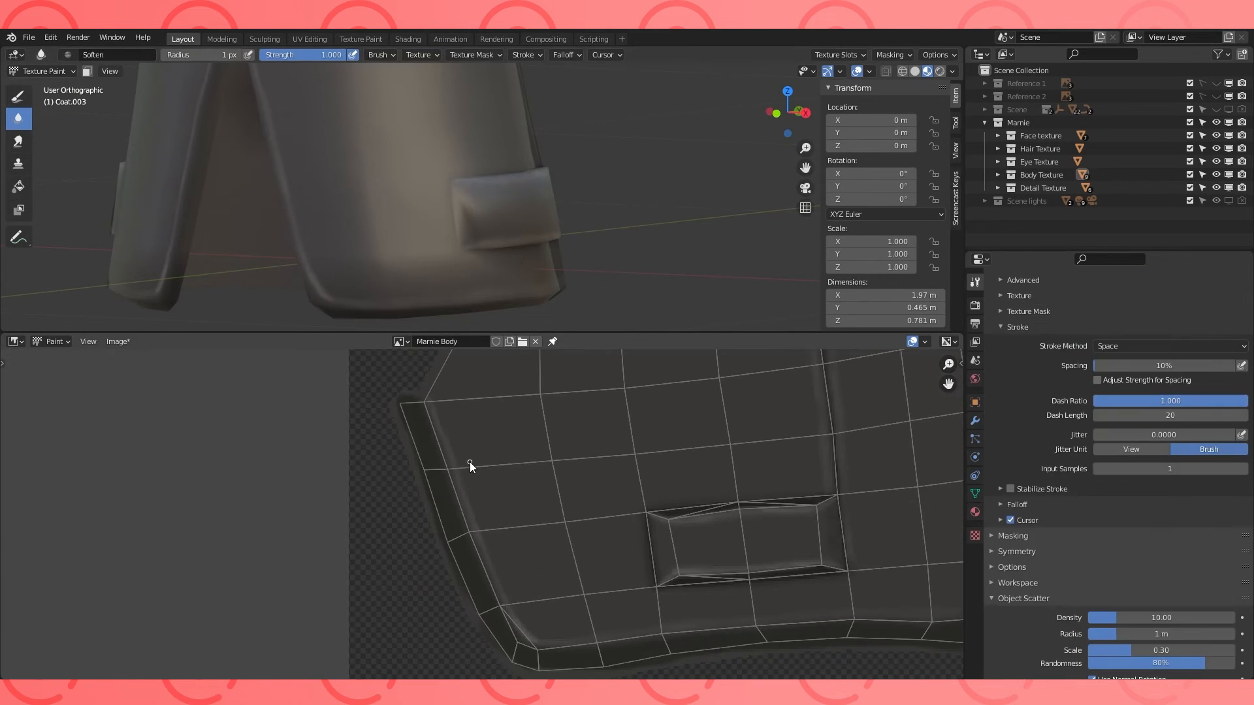
pyautogui.moveTo(452, 452); pyautogui.dragTo(445, 441)
pyautogui.scroll(-4, 479, 163)
pyautogui.moveTo(480, 119); pyautogui.dragTo(556, 168, button='middle')
pyautogui.scroll(-2, 464, 126)
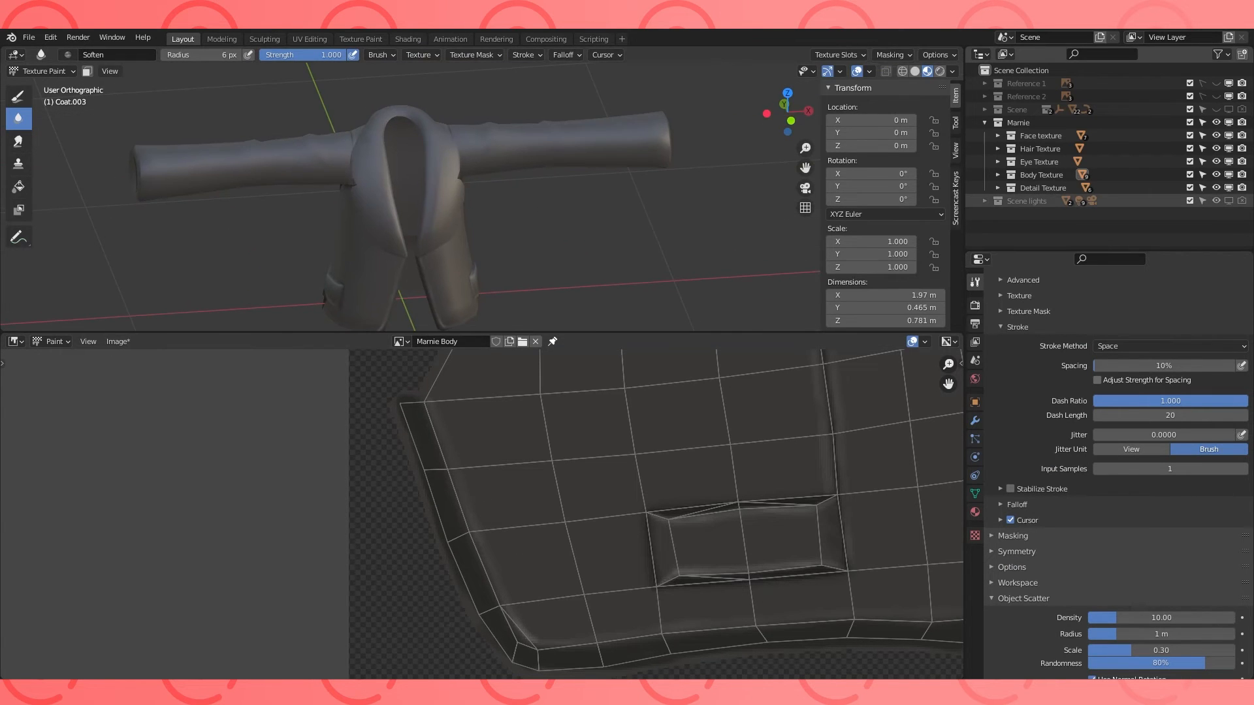
# Sample the dark grey 413E3D and paint it over the lapel shape in the texture with a 13 px brush.
pyautogui.scroll(-7, 470, 529)
pyautogui.scroll(2, 522, 512)
pyautogui.click(18, 96)
pyautogui.click(1047, 403)
pyautogui.click(1100, 358)
pyautogui.click(934, 445)
pyautogui.click(1051, 404)
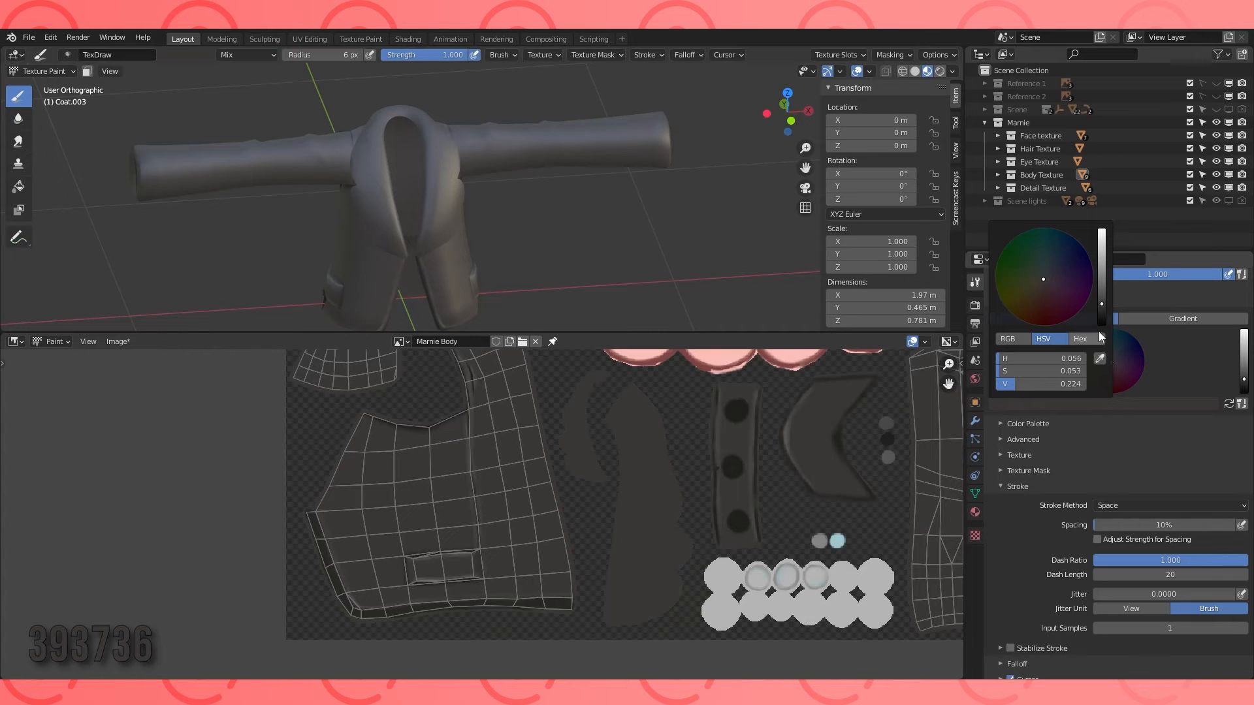
pyautogui.moveTo(324, 55); pyautogui.dragTo(328, 55)
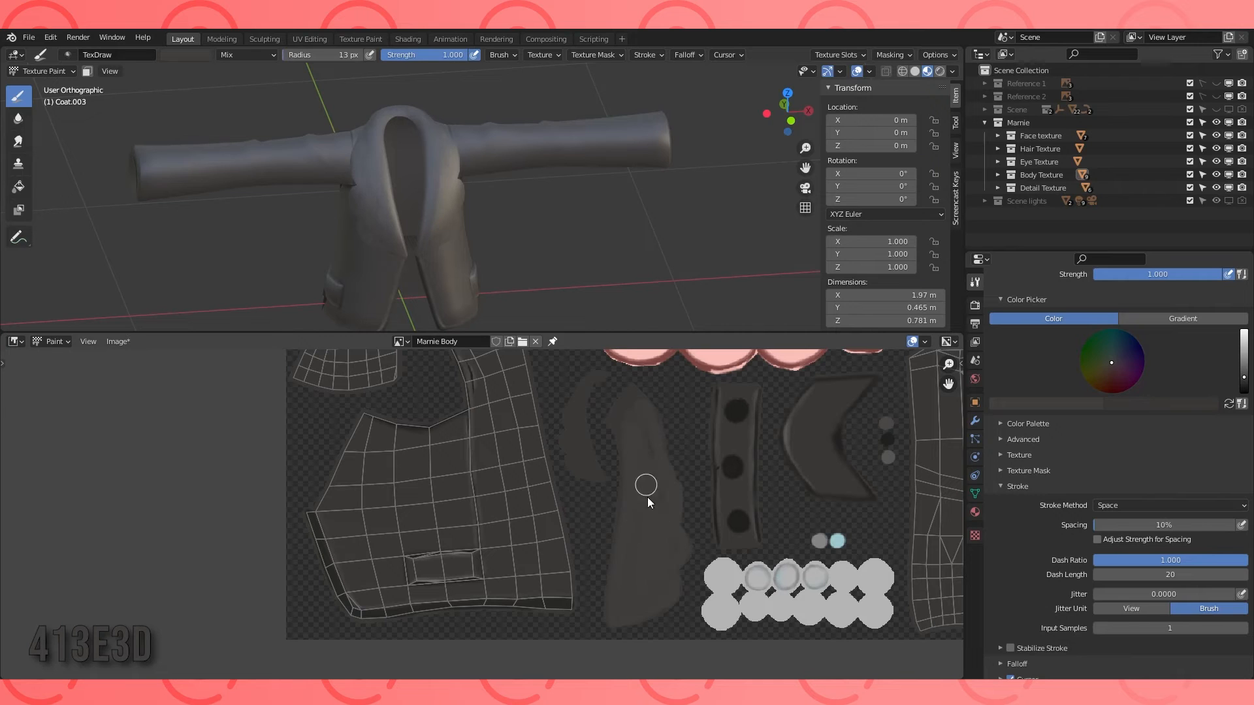
pyautogui.moveTo(674, 555); pyautogui.dragTo(640, 421)
# Soften the lapel's base shading with the 11 px Soften brush and check the collar in the 3D view.
pyautogui.click(19, 119)
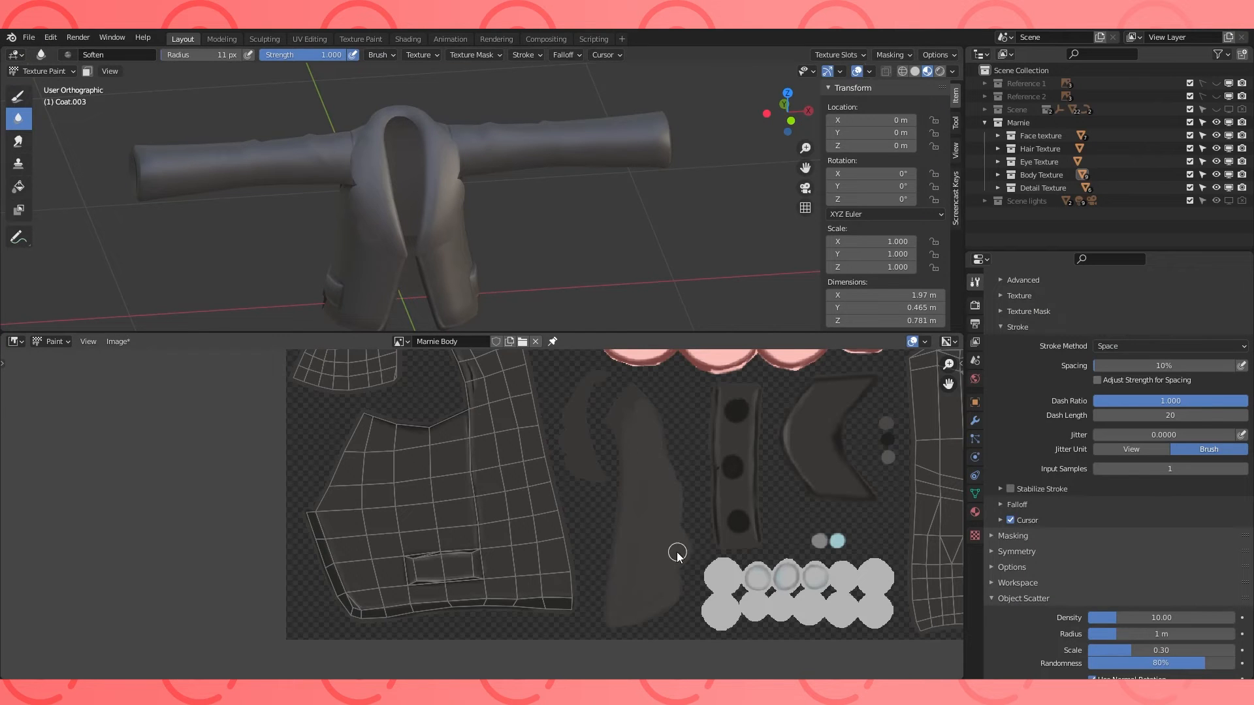
pyautogui.moveTo(476, 203); pyautogui.dragTo(458, 235, button='middle')
pyautogui.scroll(4, 459, 235)
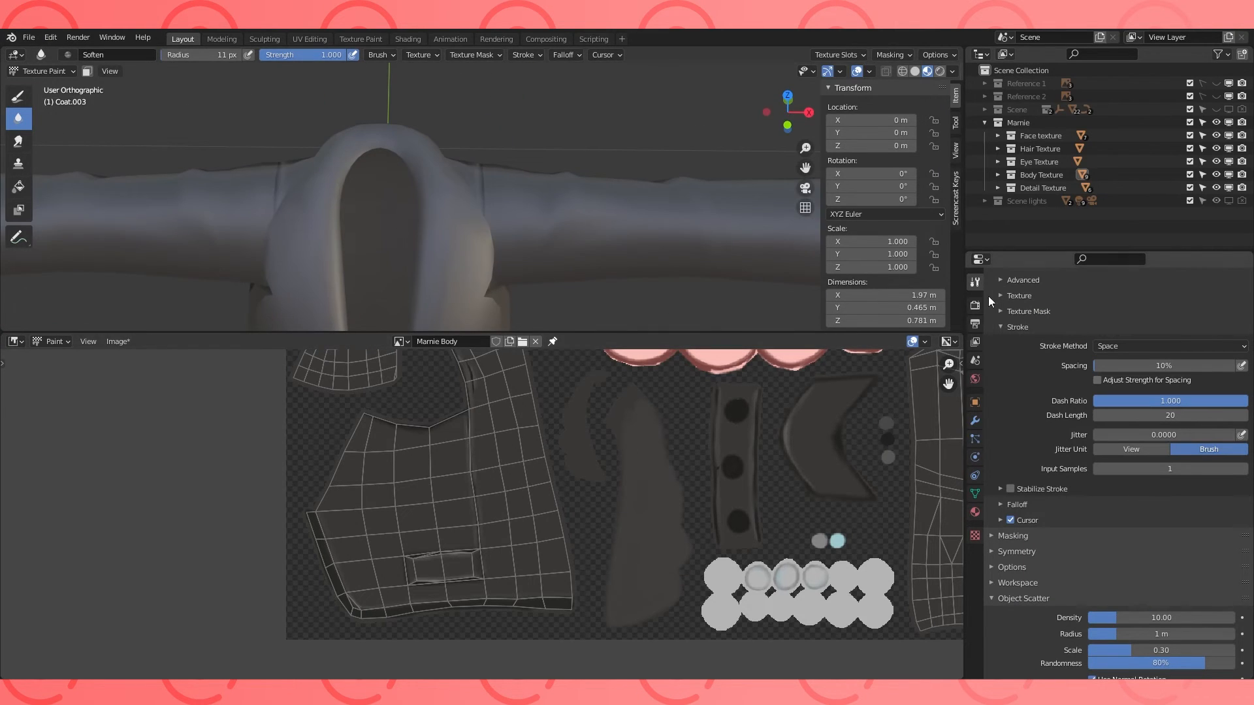
# Set the draw colour to 5C5957 at 7 px and paint a highlight along the collar's inner edge on the model.
pyautogui.click(18, 96)
pyautogui.scroll(10, 1056, 506)
pyautogui.scroll(-3, 1057, 505)
pyautogui.click(1056, 586)
pyautogui.moveTo(1102, 485); pyautogui.dragTo(1102, 474)
pyautogui.scroll(2, 457, 239)
pyautogui.moveTo(450, 209); pyautogui.dragTo(513, 254, button='middle')
pyautogui.moveTo(418, 205); pyautogui.dragTo(426, 292)
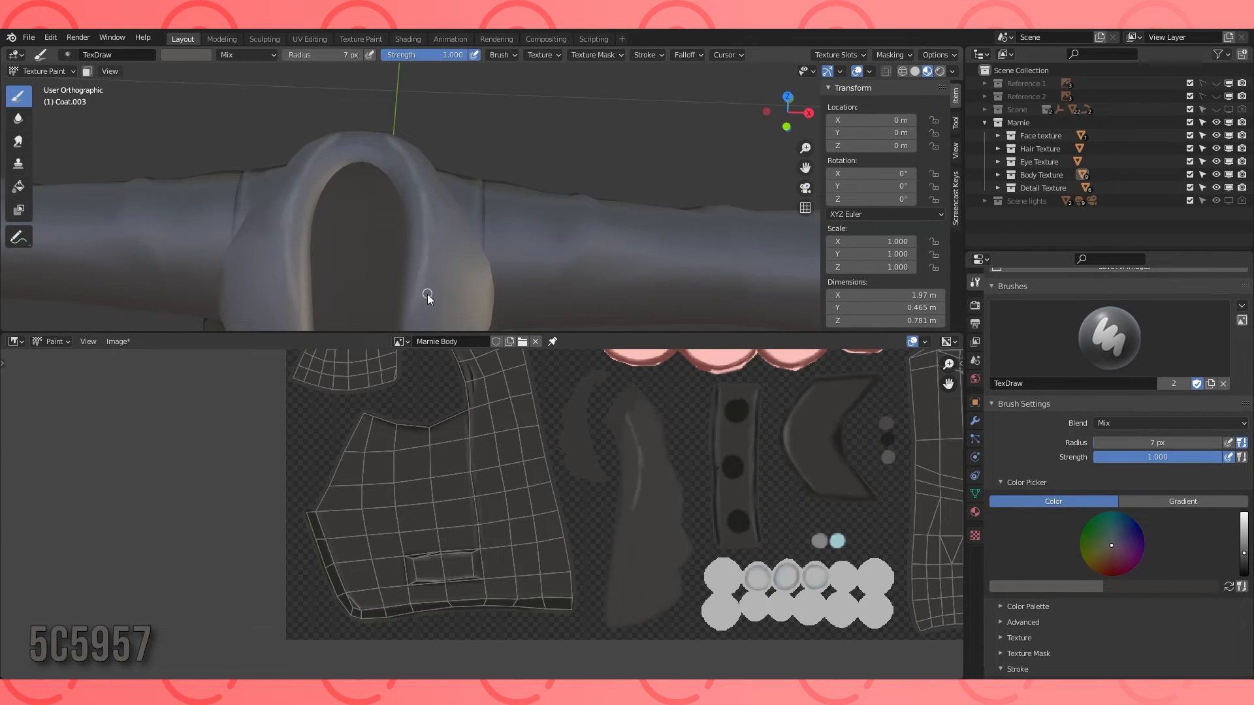
# Extend the 5C5957 highlight down the lapel's inner front edge on the model.
pyautogui.scroll(-4, 426, 288)
pyautogui.moveTo(444, 254)
pyautogui.mouseDown(button='middle')
pyautogui.moveTo(477, 171)
pyautogui.moveTo(481, 196)
pyautogui.mouseUp(button='middle')
pyautogui.scroll(3, 478, 168)
pyautogui.moveTo(438, 245); pyautogui.dragTo(428, 294)
pyautogui.scroll(-1, 443, 292)
pyautogui.keyDown('shift'); pyautogui.moveTo(442, 292); pyautogui.dragTo(461, 232, button='middle'); pyautogui.keyUp('shift')
pyautogui.moveTo(438, 266); pyautogui.dragTo(446, 230)
pyautogui.moveTo(437, 281); pyautogui.dragTo(460, 275)
# Paint the 7 px highlight along the lapel's bottom edge and around its lowest scallop.
pyautogui.moveTo(482, 278)
pyautogui.mouseDown(button='middle')
pyautogui.moveTo(464, 226)
pyautogui.moveTo(476, 253)
pyautogui.moveTo(431, 226)
pyautogui.mouseUp(button='middle')
pyautogui.scroll(4, 467, 230)
pyautogui.moveTo(334, 260); pyautogui.dragTo(437, 234)
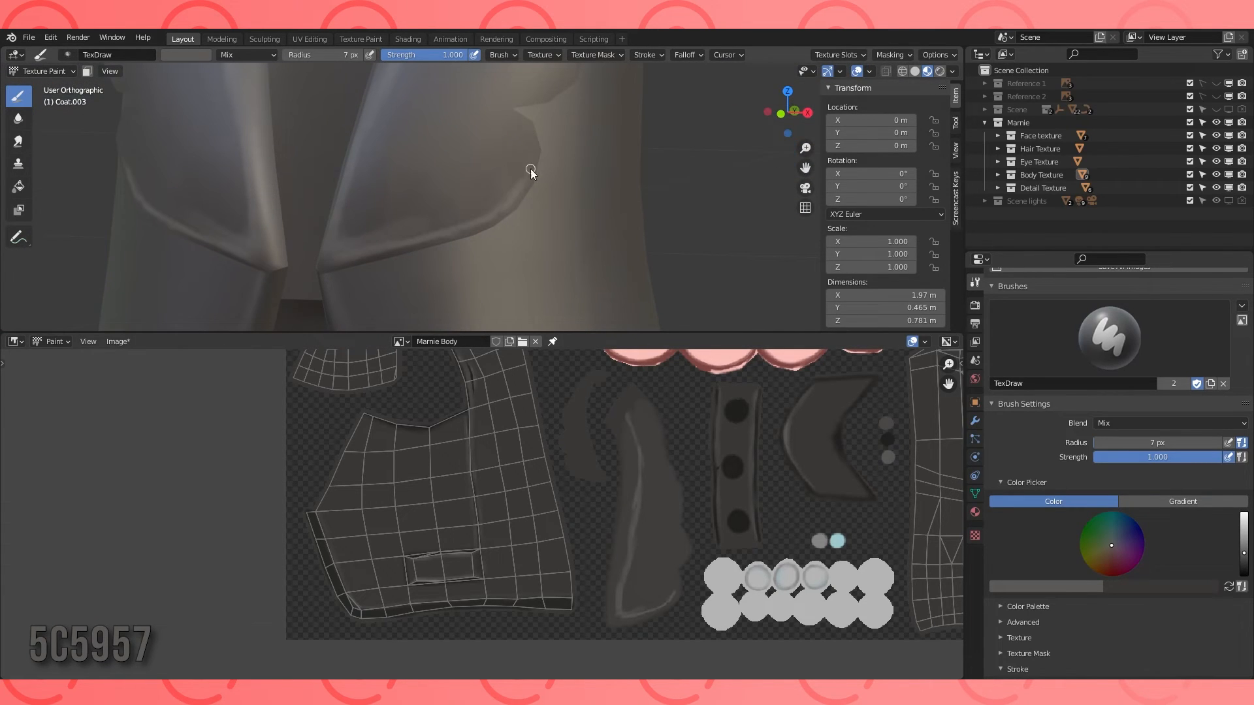
pyautogui.moveTo(516, 188); pyautogui.dragTo(542, 226, button='middle')
pyautogui.moveTo(589, 147); pyautogui.dragTo(609, 186)
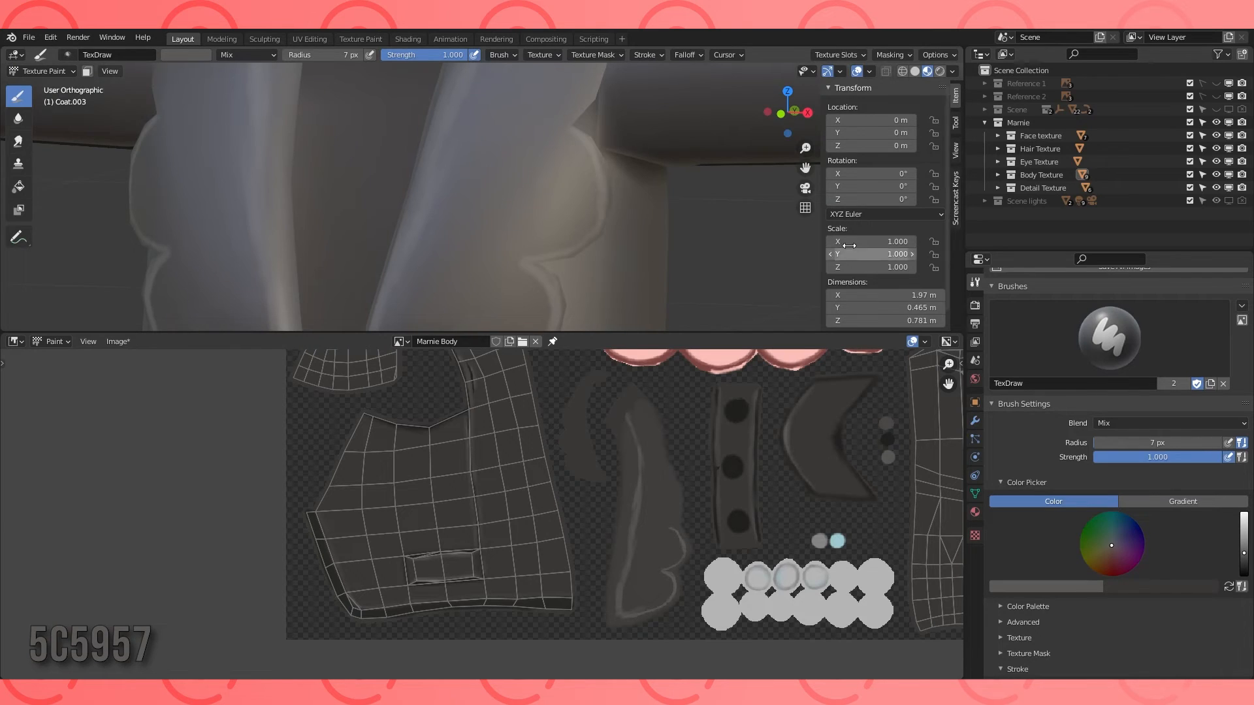
# Extend the highlight along the upper scallops of the lapel's outer edge and up to the shoulder.
pyautogui.keyDown('shift'); pyautogui.moveTo(569, 118); pyautogui.dragTo(520, 284, button='middle'); pyautogui.keyUp('shift')
pyautogui.moveTo(520, 284); pyautogui.dragTo(554, 235)
pyautogui.moveTo(544, 136); pyautogui.dragTo(554, 234)
pyautogui.moveTo(554, 233); pyautogui.dragTo(579, 151, button='middle')
pyautogui.moveTo(578, 151); pyautogui.dragTo(685, 108)
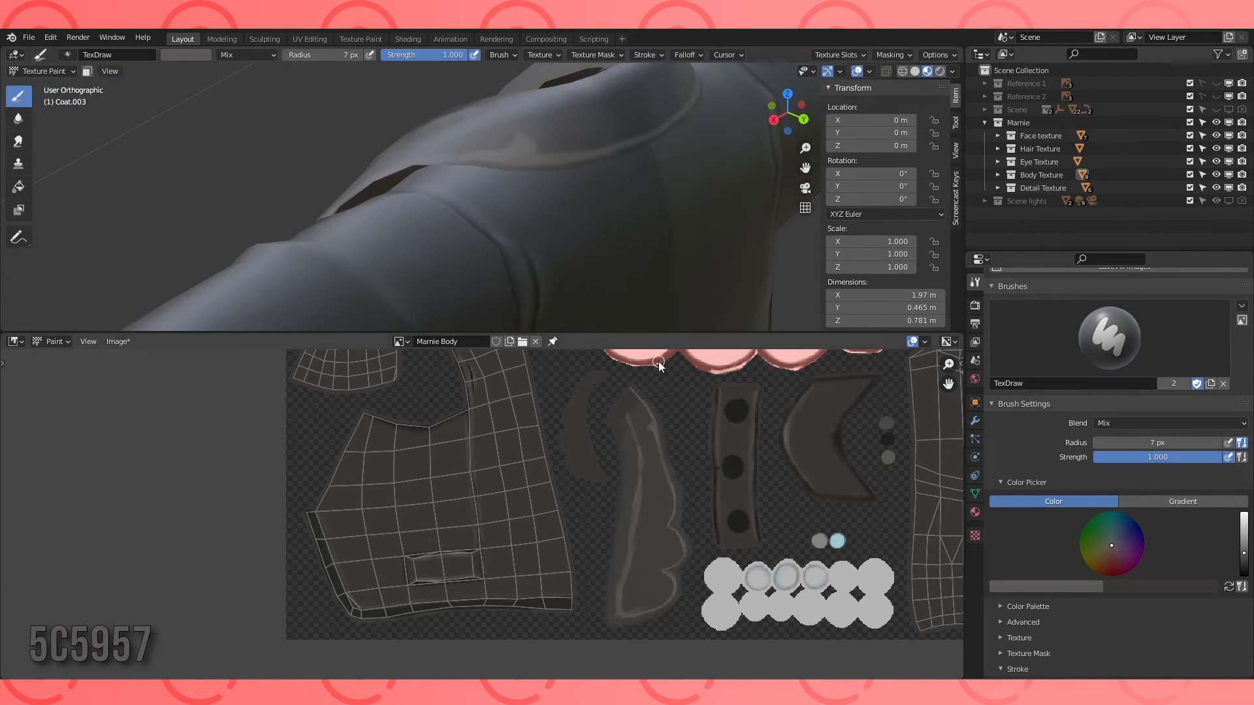
# Soften the lapel highlights with the 9 px Soften brush.
pyautogui.scroll(-5, 471, 196)
pyautogui.moveTo(471, 196); pyautogui.dragTo(673, 173, button='middle')
pyautogui.click(18, 119)
# Blend 4B4847 over the lapel at 9 px and 0.148 strength, and soften the transition.
pyautogui.click(18, 97)
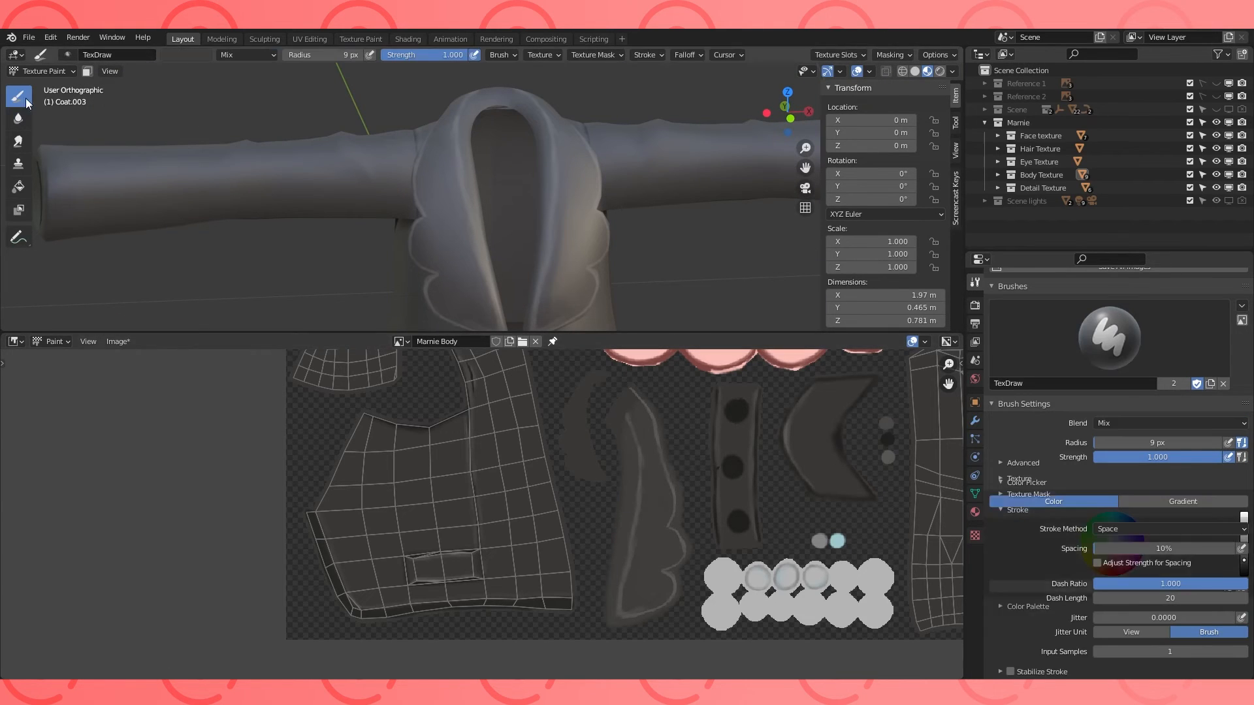
pyautogui.click(1047, 587)
pyautogui.moveTo(451, 56); pyautogui.dragTo(376, 57)
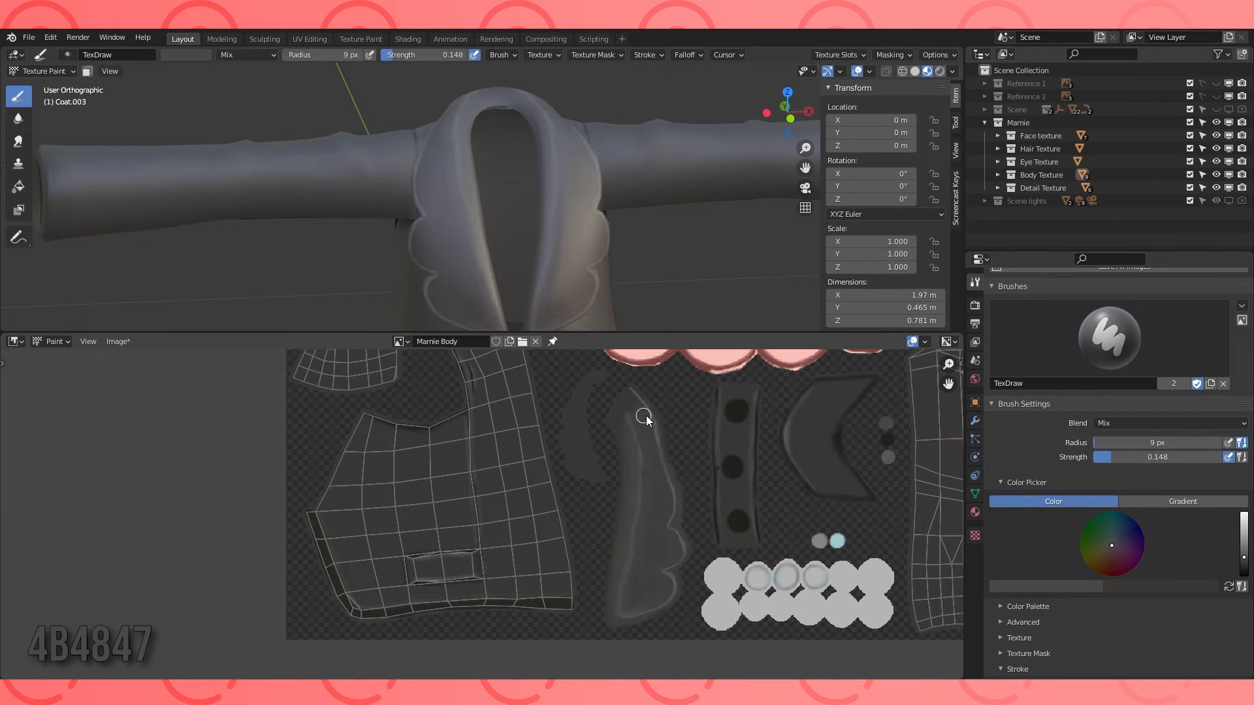
pyautogui.moveTo(645, 416); pyautogui.dragTo(632, 392)
pyautogui.click(18, 119)
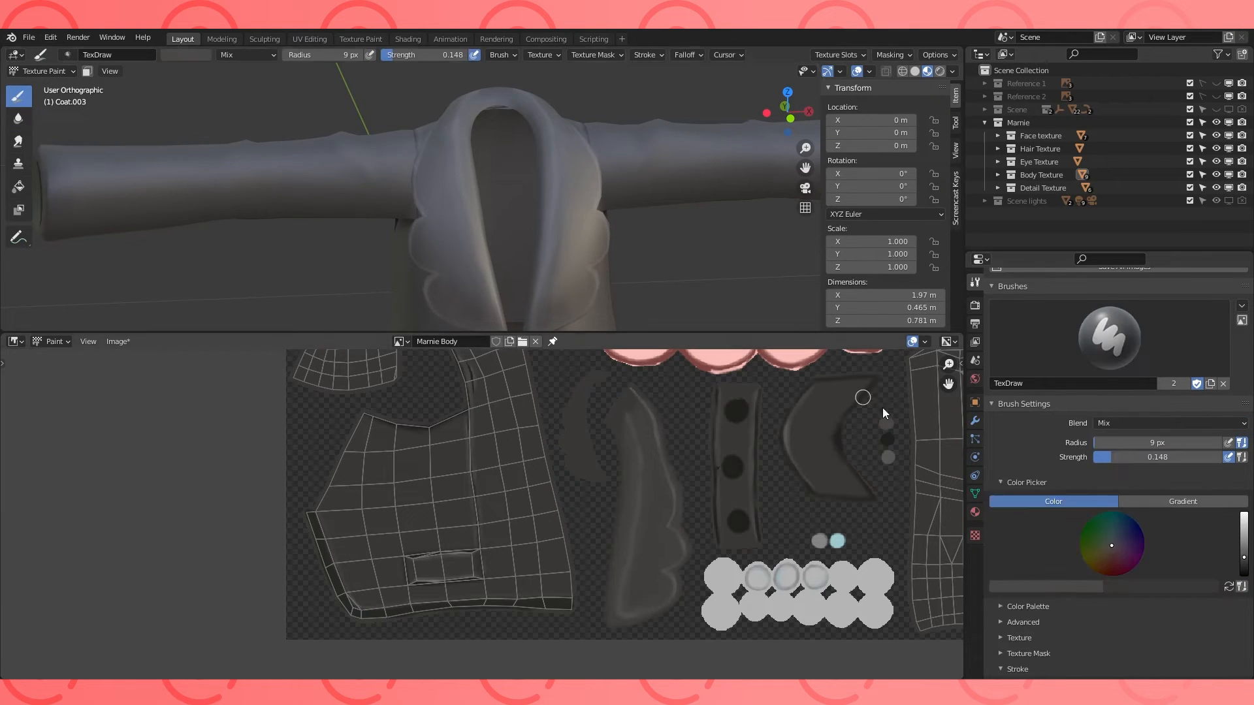
# Sample the dark 1F1E1D, set strength to 1.000 and paint a 3 px shadow outline around the lapel's outer and bottom edges.
pyautogui.press('s')
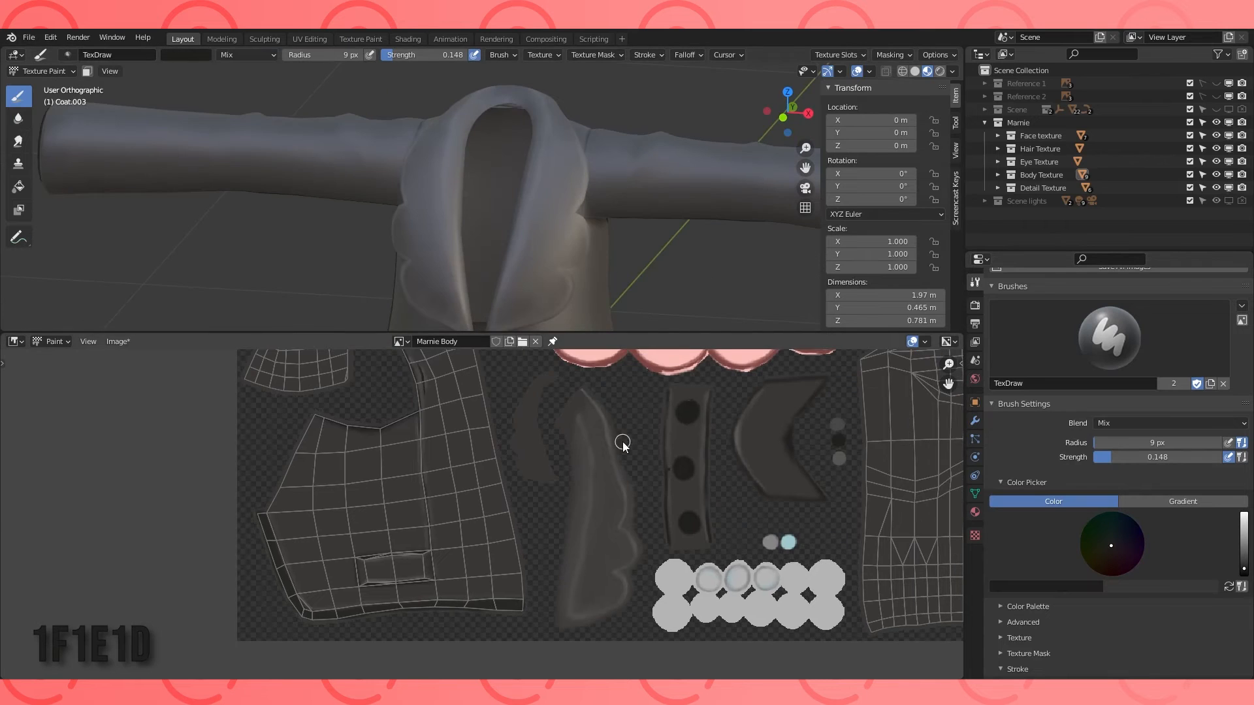
pyautogui.moveTo(405, 55); pyautogui.dragTo(487, 55)
pyautogui.scroll(2, 589, 386)
pyautogui.moveTo(590, 385); pyautogui.dragTo(498, 400, button='middle')
pyautogui.moveTo(487, 392)
pyautogui.mouseDown()
pyautogui.moveTo(533, 444)
pyautogui.moveTo(573, 625)
pyautogui.mouseUp()
pyautogui.moveTo(577, 580); pyautogui.dragTo(552, 460, button='middle')
pyautogui.moveTo(538, 506); pyautogui.dragTo(537, 619)
pyautogui.moveTo(525, 521); pyautogui.dragTo(533, 464, button='middle')
pyautogui.moveTo(434, 606)
pyautogui.mouseDown()
pyautogui.moveTo(523, 582)
pyautogui.moveTo(547, 523)
pyautogui.mouseUp()
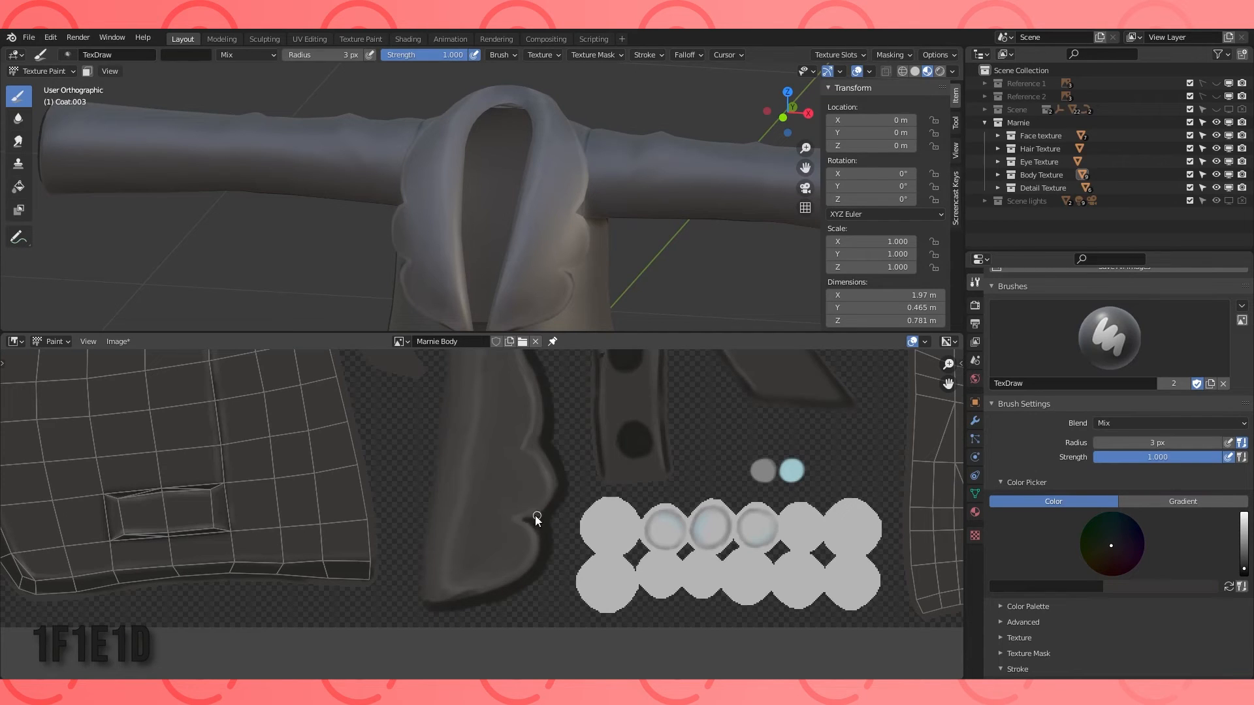
# Deepen the dark outline in the notches between the lapel's scallops, working upward along the outer edge.
pyautogui.moveTo(532, 448); pyautogui.dragTo(547, 463)
pyautogui.moveTo(568, 275); pyautogui.dragTo(586, 293, button='middle')
pyautogui.moveTo(514, 421); pyautogui.dragTo(503, 538, button='middle')
pyautogui.moveTo(500, 421); pyautogui.dragTo(515, 477)
pyautogui.moveTo(492, 375); pyautogui.dragTo(489, 444, button='middle')
pyautogui.moveTo(588, 219); pyautogui.dragTo(699, 208, button='middle')
# Enlarge the brush to 4 px and paint the dark shadow along the lapel's inner edge.
pyautogui.moveTo(461, 654); pyautogui.dragTo(551, 520, button='middle')
pyautogui.press(']')
pyautogui.moveTo(526, 406); pyautogui.dragTo(502, 636)
pyautogui.scroll(-3, 622, 165)
pyautogui.moveTo(509, 351); pyautogui.dragTo(512, 448, button='middle')
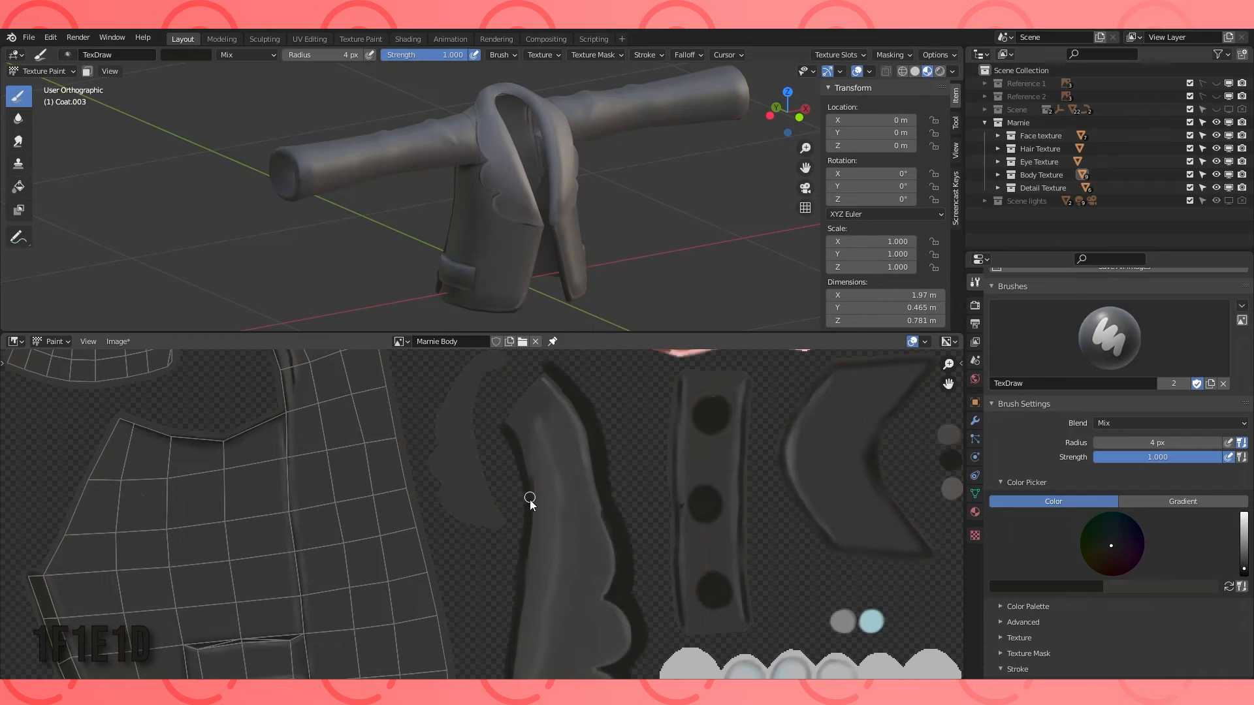
# Reveal the coat's hidden geometry in Edit Mode and return to Texture Paint.
pyautogui.scroll(5, 517, 88)
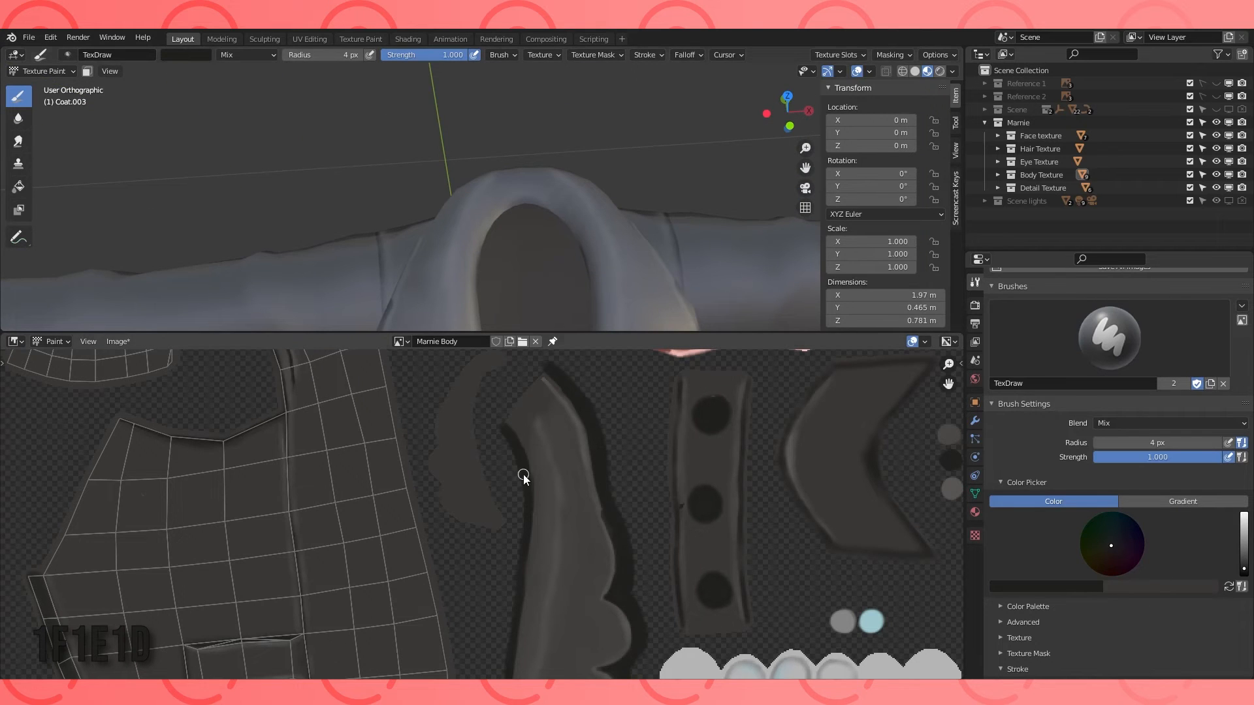
pyautogui.scroll(-2, 568, 246)
pyautogui.press('Tab')
pyautogui.hotkey('alt', 'h')
pyautogui.press('Tab')
# Paint the 4 px dark outline along both sides of the upper lapel, following its UV border.
pyautogui.scroll(1, 580, 576)
pyautogui.moveTo(499, 398); pyautogui.dragTo(504, 580)
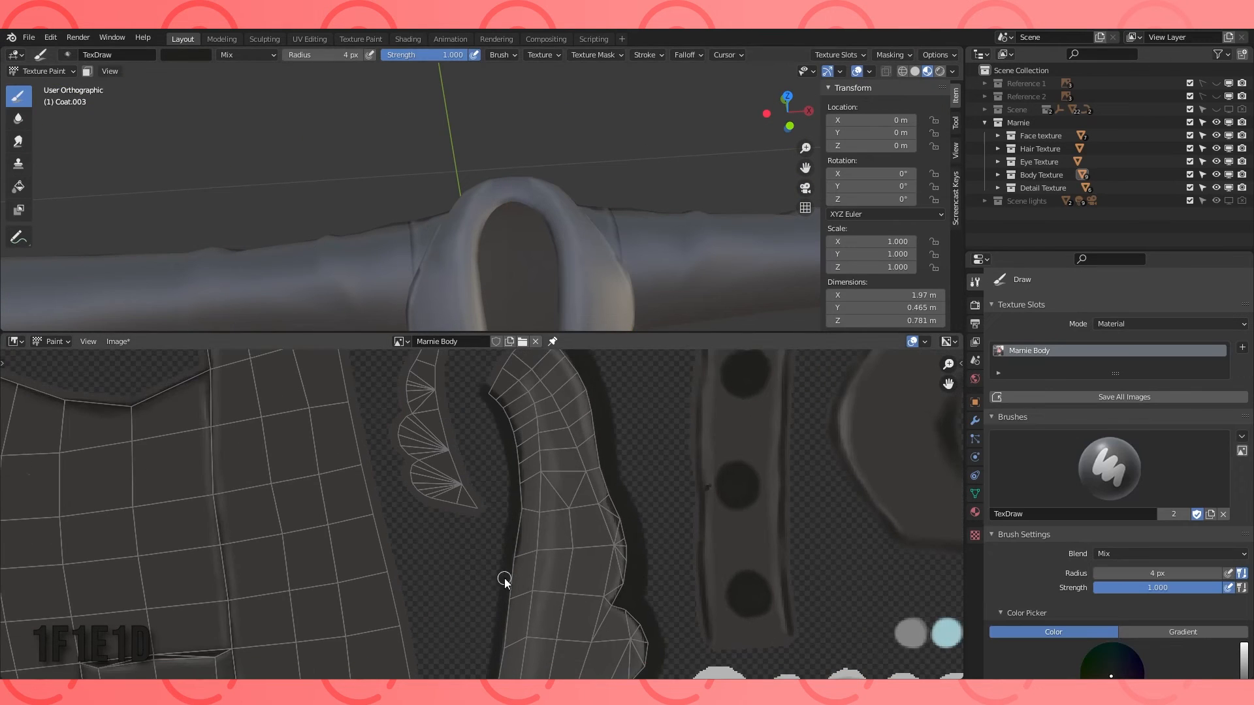
pyautogui.moveTo(631, 485); pyautogui.dragTo(597, 532, button='middle')
pyautogui.moveTo(502, 374)
pyautogui.mouseDown()
pyautogui.moveTo(547, 430)
pyautogui.moveTo(591, 596)
pyautogui.mouseUp()
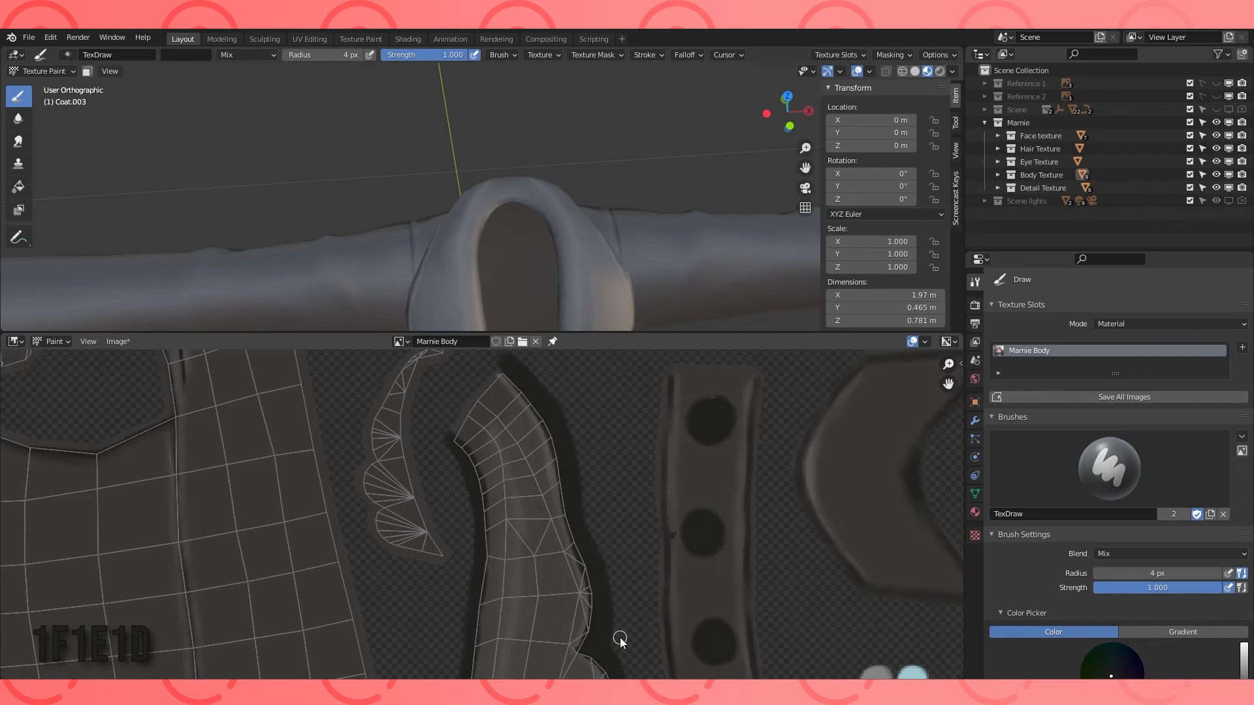
# Reduce the brush to 2 px and trace the dark outline around the lapel's bottom edge and lowest scallop.
pyautogui.scroll(1, 620, 639)
pyautogui.moveTo(620, 639); pyautogui.dragTo(560, 495, button='middle')
pyautogui.press('f')
pyautogui.click(536, 451)
pyautogui.moveTo(524, 614); pyautogui.dragTo(521, 467, button='middle')
pyautogui.moveTo(349, 607)
pyautogui.mouseDown()
pyautogui.moveTo(386, 605)
pyautogui.moveTo(519, 538)
pyautogui.mouseUp()
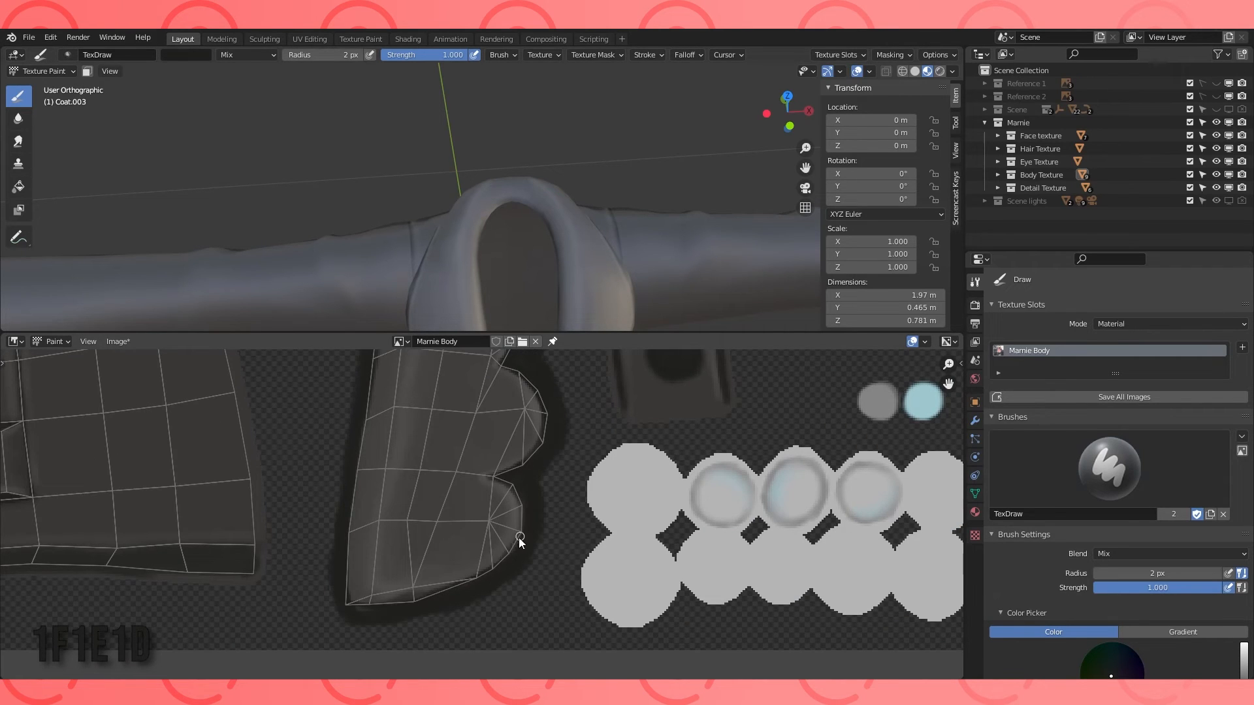
# Check the collar in the 3D view and soften the dark outline along the upper lapel with the 2 px Soften brush.
pyautogui.scroll(-2, 353, 485)
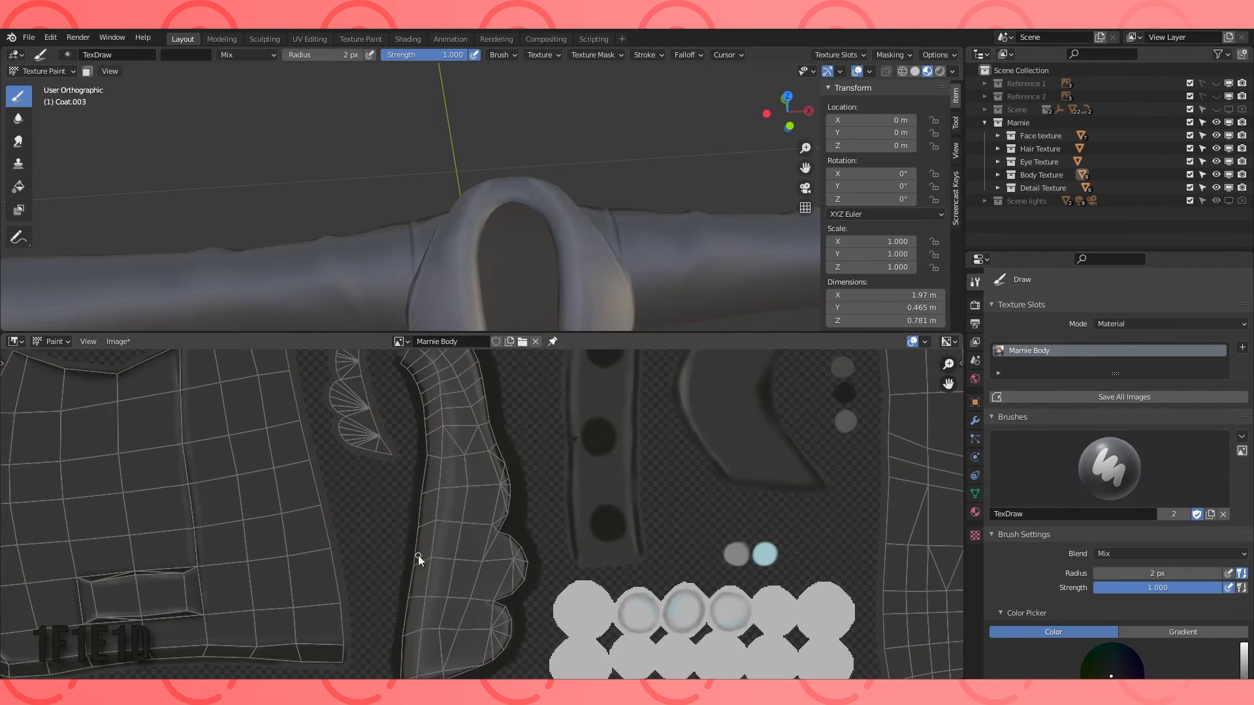
pyautogui.scroll(-4, 559, 244)
pyautogui.moveTo(627, 216); pyautogui.dragTo(559, 244, button='middle')
pyautogui.moveTo(484, 243); pyautogui.dragTo(537, 226, button='middle')
pyautogui.scroll(4, 537, 226)
pyautogui.scroll(3, 510, 365)
pyautogui.click(18, 140)
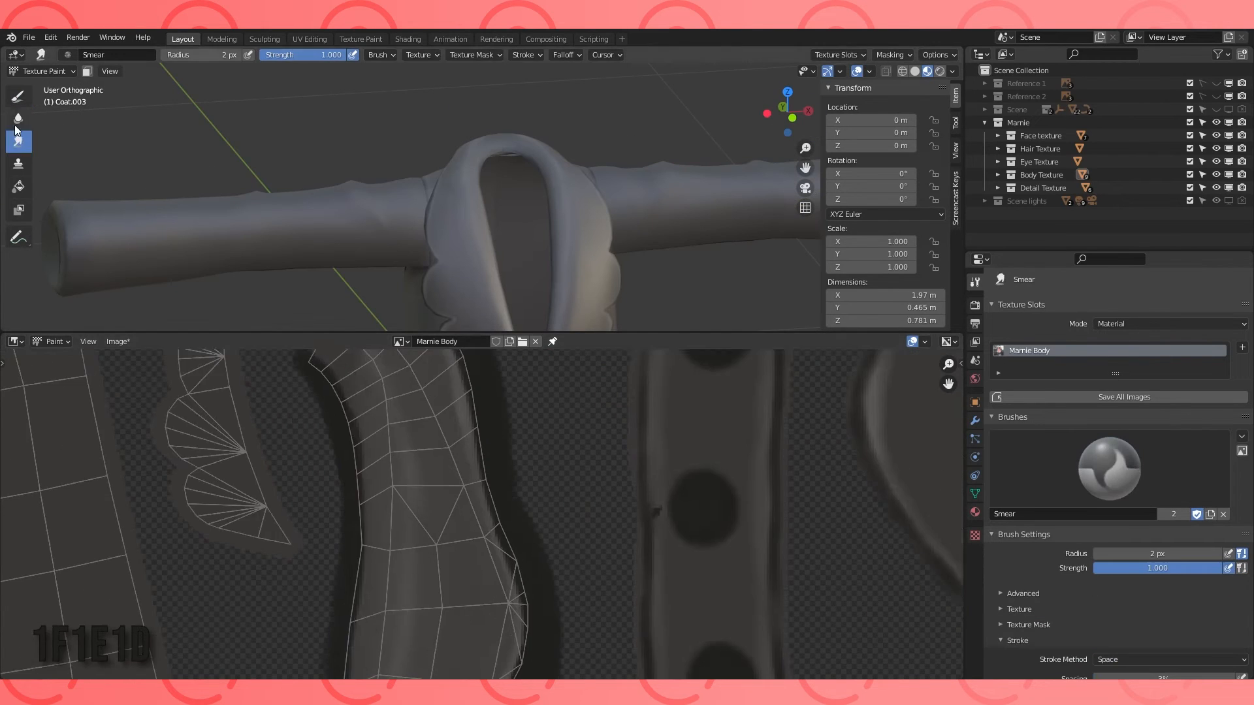
pyautogui.click(19, 119)
pyautogui.scroll(3, 471, 482)
pyautogui.press(']')
pyautogui.scroll(-4, 439, 437)
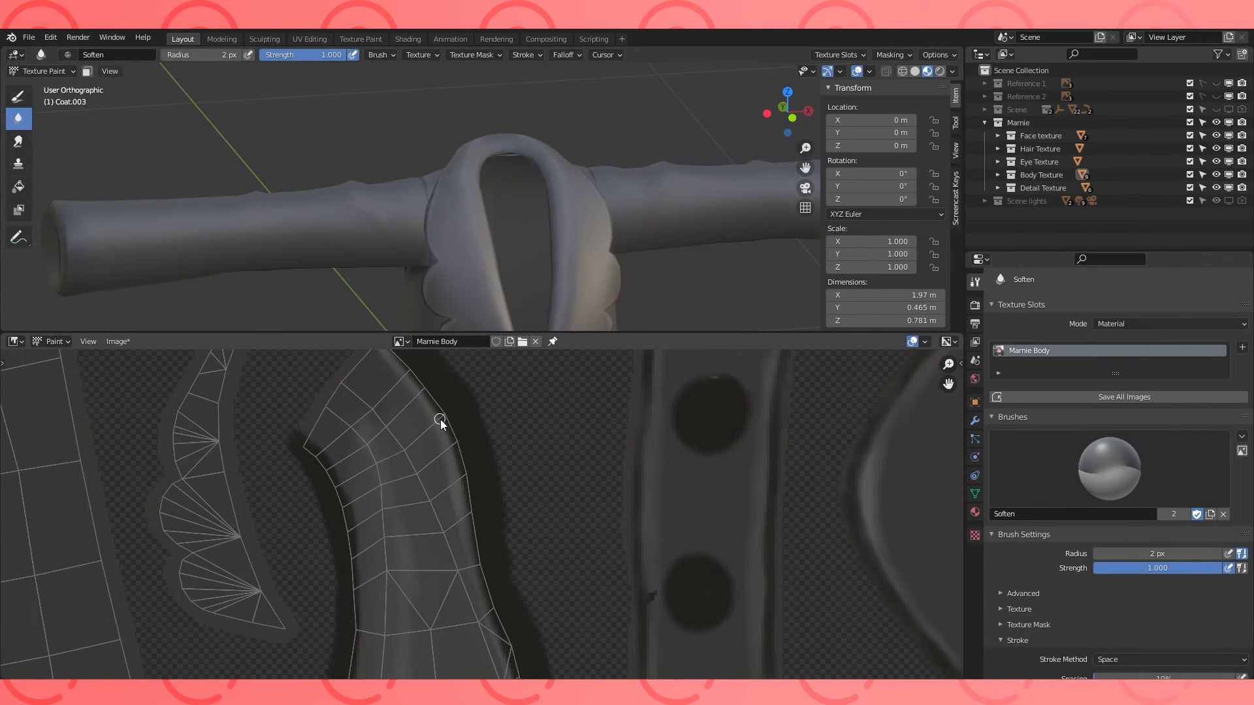
pyautogui.moveTo(546, 564); pyautogui.dragTo(543, 427, button='middle')
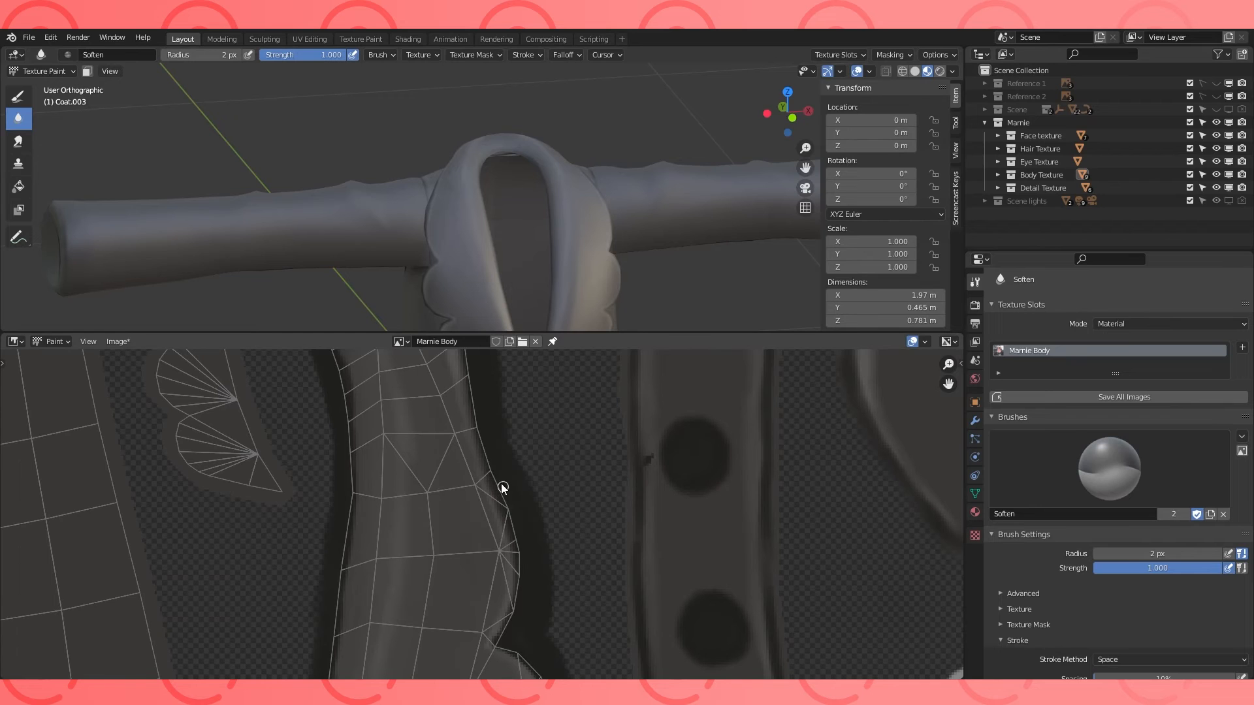
# Blend the scalloped and bottom edge shading with the 2 px Smear brush and the 5 px Soften brush.
pyautogui.click(18, 140)
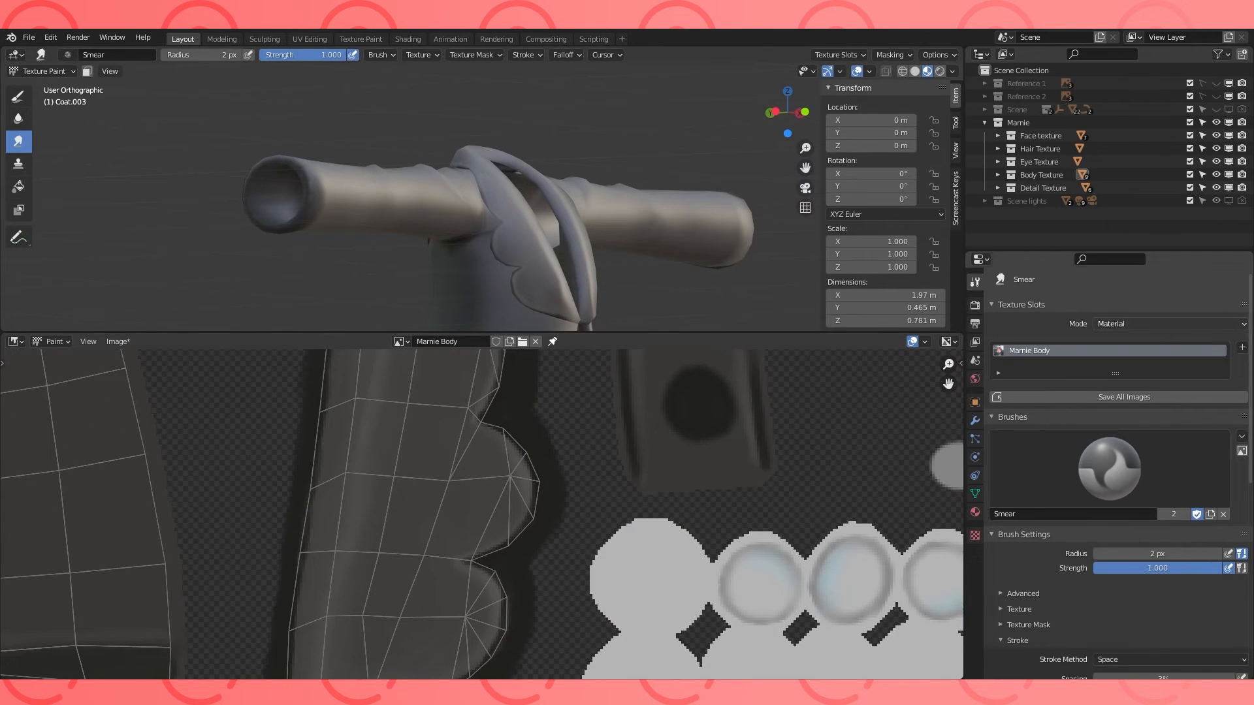
pyautogui.scroll(-2, 425, 440)
pyautogui.moveTo(472, 471)
pyautogui.mouseDown()
pyautogui.moveTo(499, 584)
pyautogui.moveTo(469, 663)
pyautogui.mouseUp()
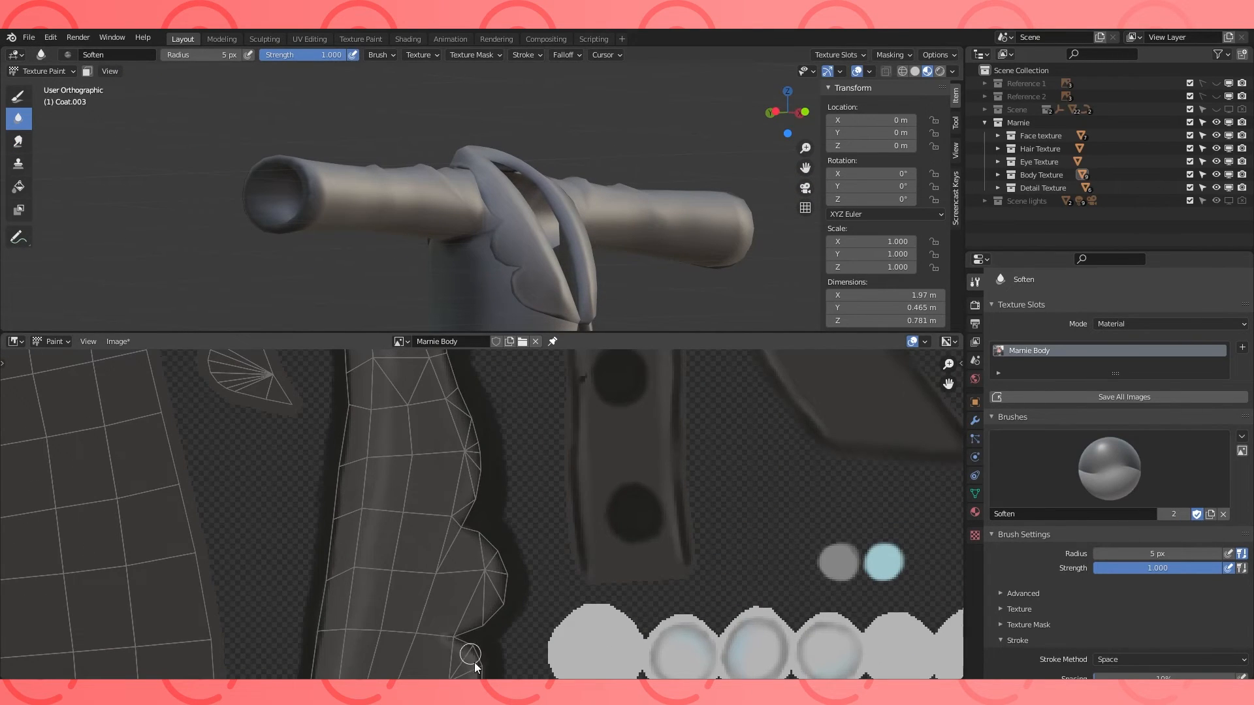
pyautogui.moveTo(472, 636); pyautogui.dragTo(470, 443, button='middle')
pyautogui.moveTo(477, 476); pyautogui.dragTo(381, 560)
pyautogui.scroll(-4, 876, 423)
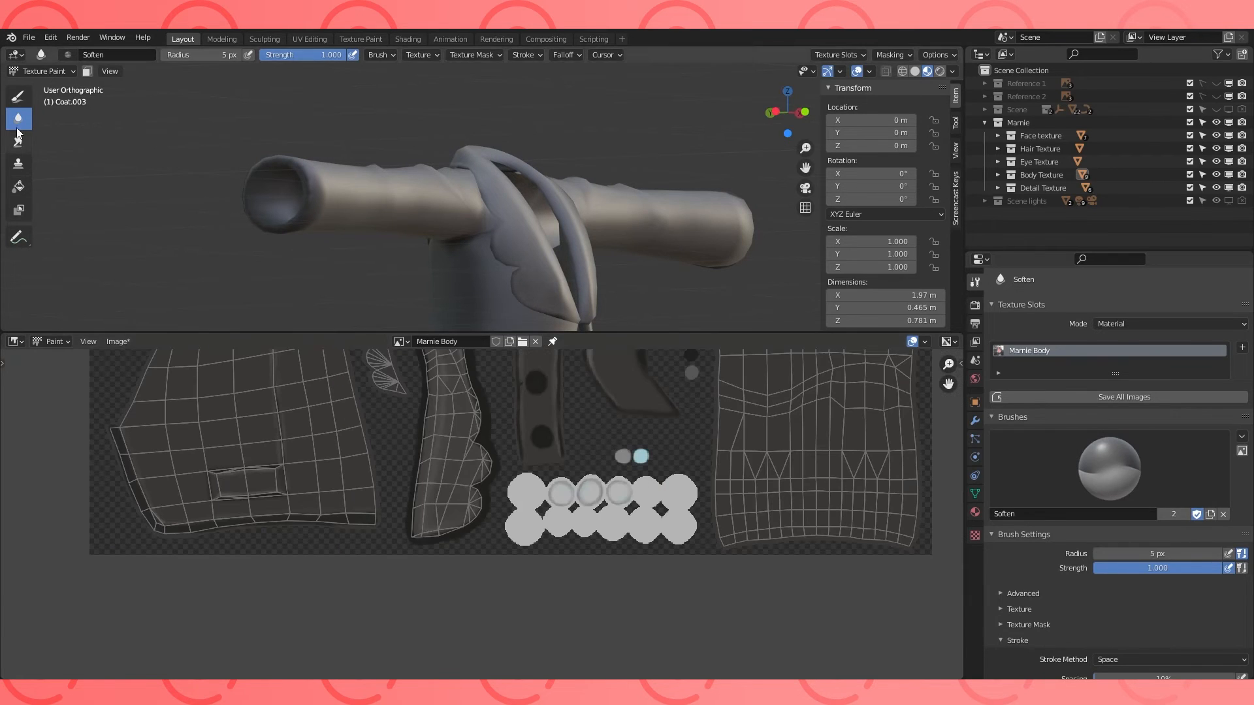
# Sample the lighter grey 5A5755 and paint a 1 px bright accent inside the lapel's middle scallop.
pyautogui.click(18, 96)
pyautogui.scroll(-6, 1071, 509)
pyautogui.click(1046, 560)
pyautogui.click(1097, 516)
pyautogui.click(691, 373)
pyautogui.moveTo(693, 372); pyautogui.dragTo(684, 420, button='middle')
pyautogui.scroll(7, 480, 514)
pyautogui.press('f')
pyautogui.click(625, 442)
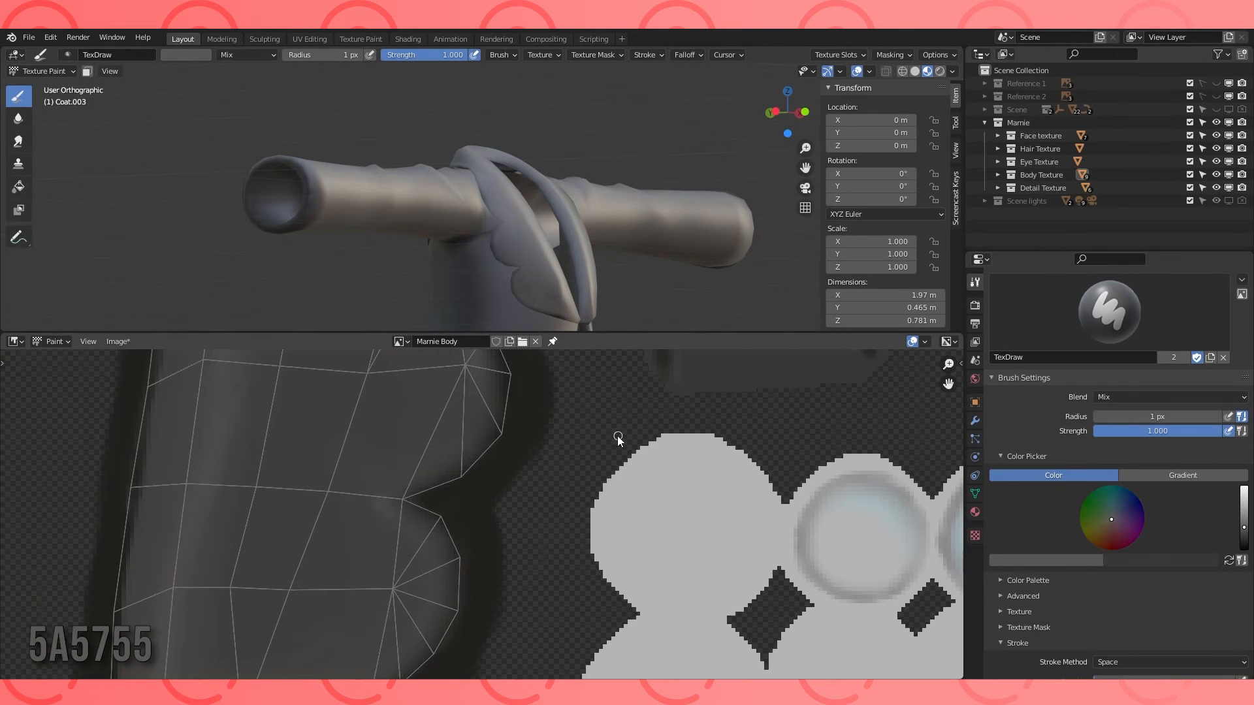
pyautogui.moveTo(462, 455); pyautogui.dragTo(442, 593, button='middle')
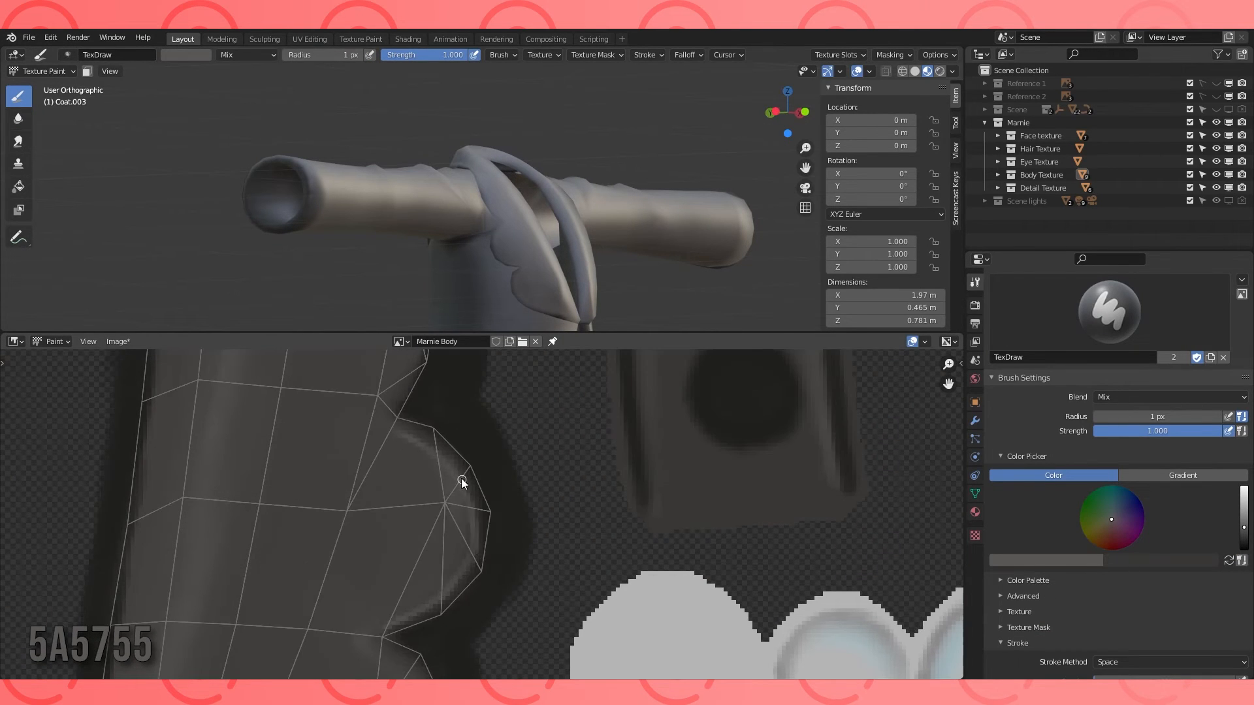
# Continue the 1 px bright accent along the upper scallops and the lapel's upper outer edge.
pyautogui.moveTo(430, 398); pyautogui.dragTo(432, 574, button='middle')
pyautogui.moveTo(417, 483); pyautogui.dragTo(444, 588, button='middle')
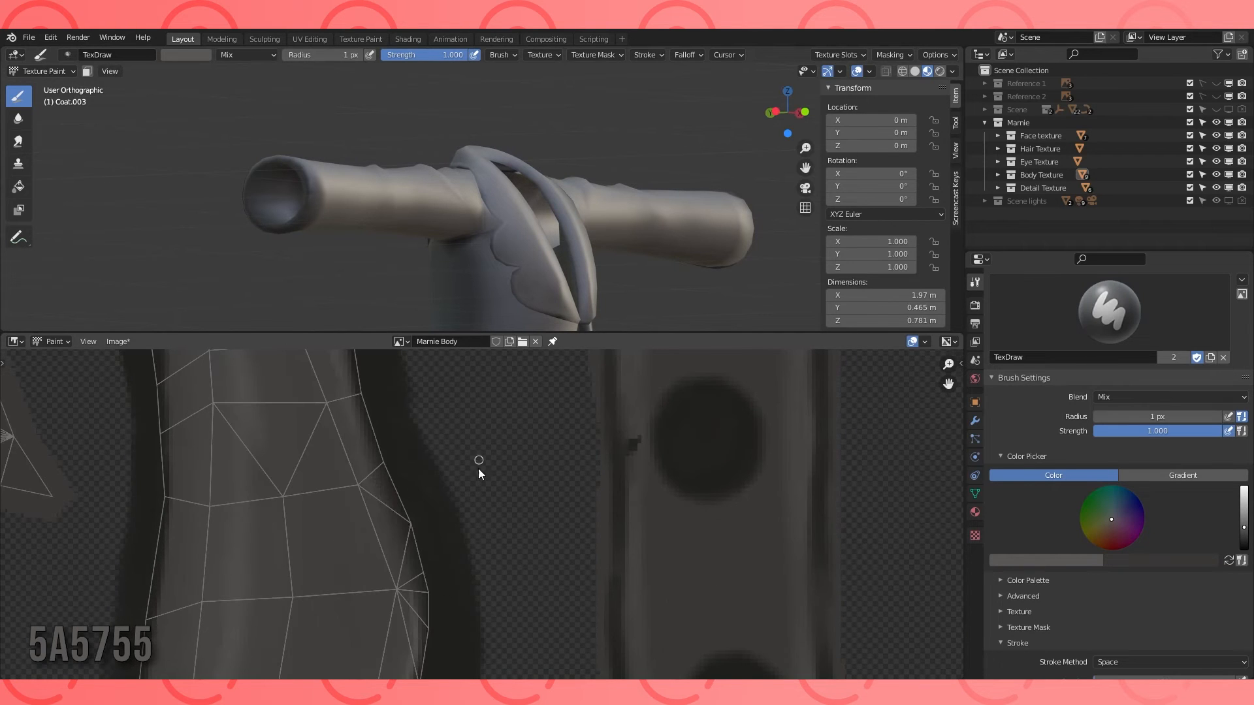
pyautogui.moveTo(402, 503); pyautogui.dragTo(440, 660, button='middle')
pyautogui.moveTo(342, 402); pyautogui.dragTo(516, 366, button='middle')
# Paint the 1 px bright accent around the lowest scallop, along the bottom edge and up the lapel's lower front edge.
pyautogui.moveTo(612, 554); pyautogui.dragTo(461, 435, button='middle')
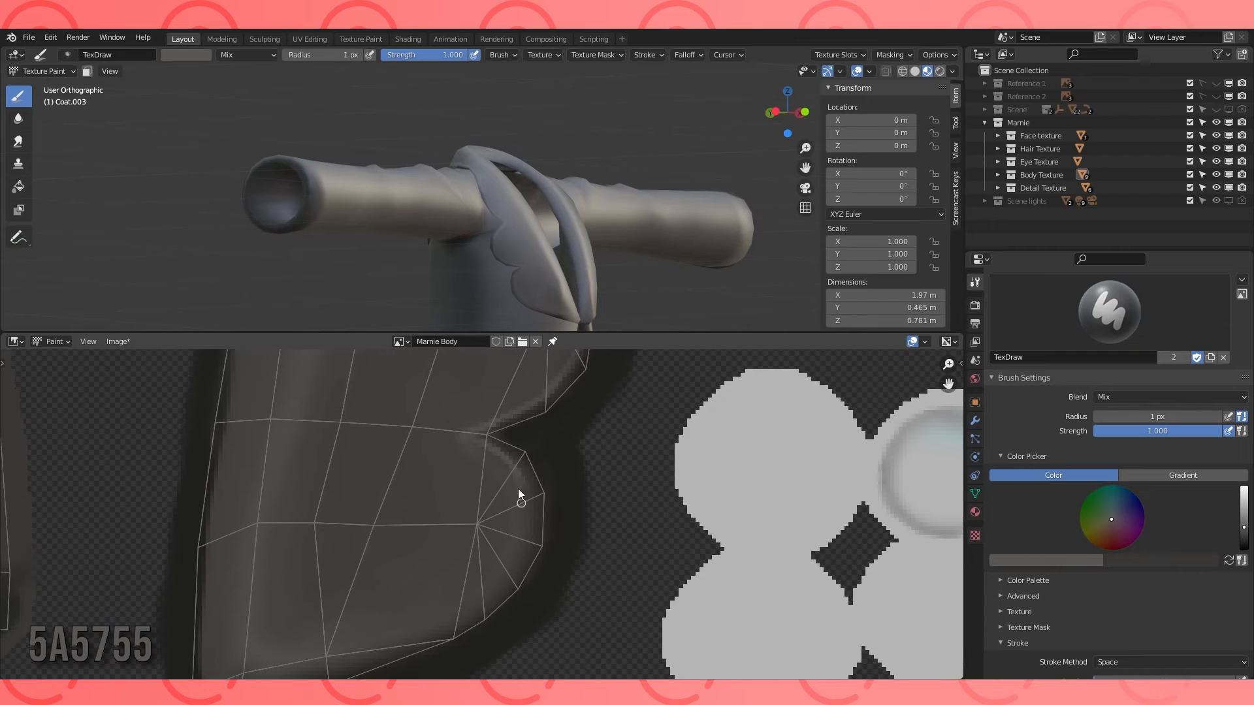
pyautogui.moveTo(495, 598); pyautogui.dragTo(375, 523, button='middle')
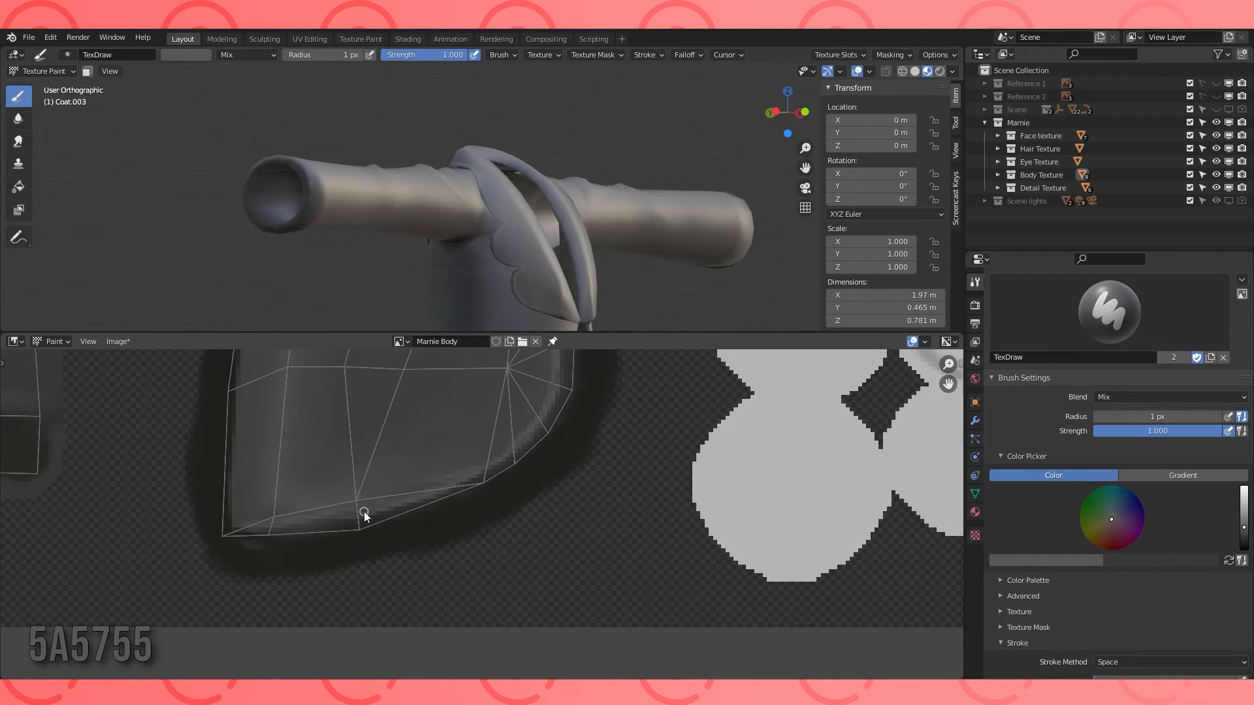
pyautogui.moveTo(241, 437); pyautogui.dragTo(239, 521)
# Soften the bright accents with the 2 px Soften brush and check the collar in the 3D view.
pyautogui.click(18, 119)
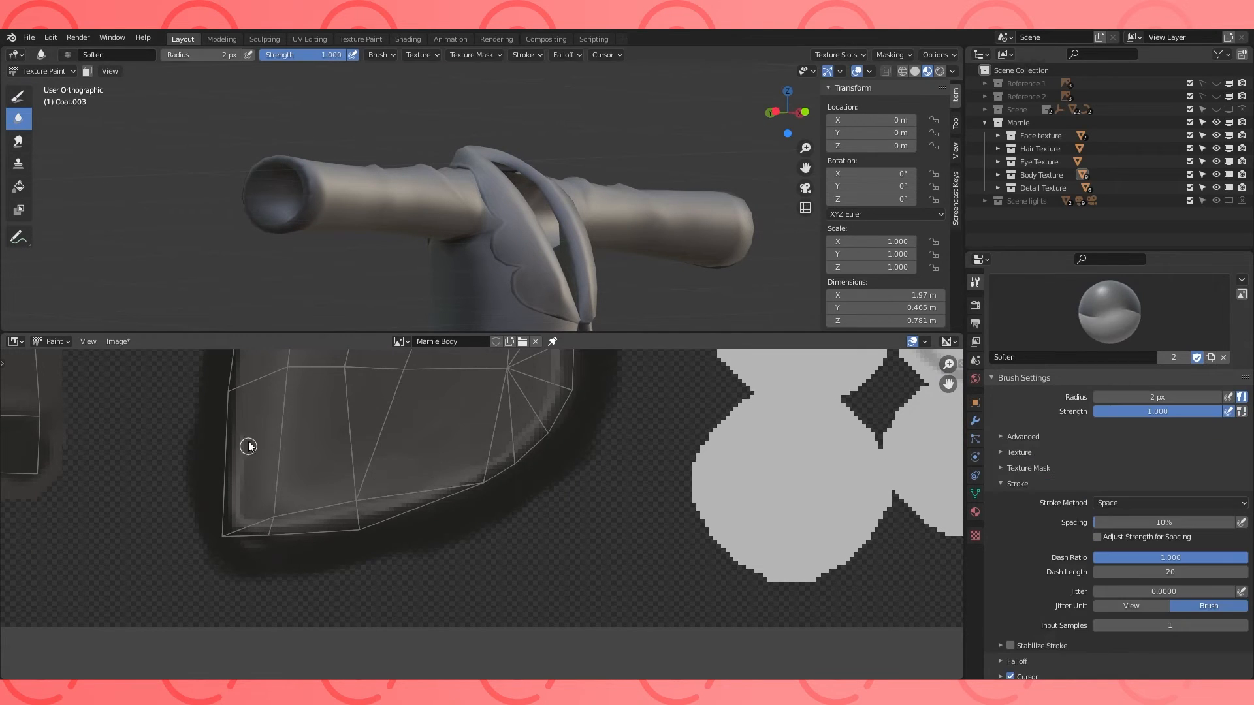
pyautogui.scroll(-7, 298, 500)
pyautogui.moveTo(298, 500); pyautogui.dragTo(449, 575, button='middle')
pyautogui.moveTo(535, 261); pyautogui.dragTo(469, 261, button='middle')
pyautogui.scroll(4, 455, 556)
pyautogui.moveTo(455, 555); pyautogui.dragTo(484, 425, button='middle')
pyautogui.scroll(1, 468, 461)
pyautogui.scroll(1, 480, 515)
# Blend the shading along the lapel's lower front edge with the Soften and Smear brushes at 5 px.
pyautogui.click(18, 97)
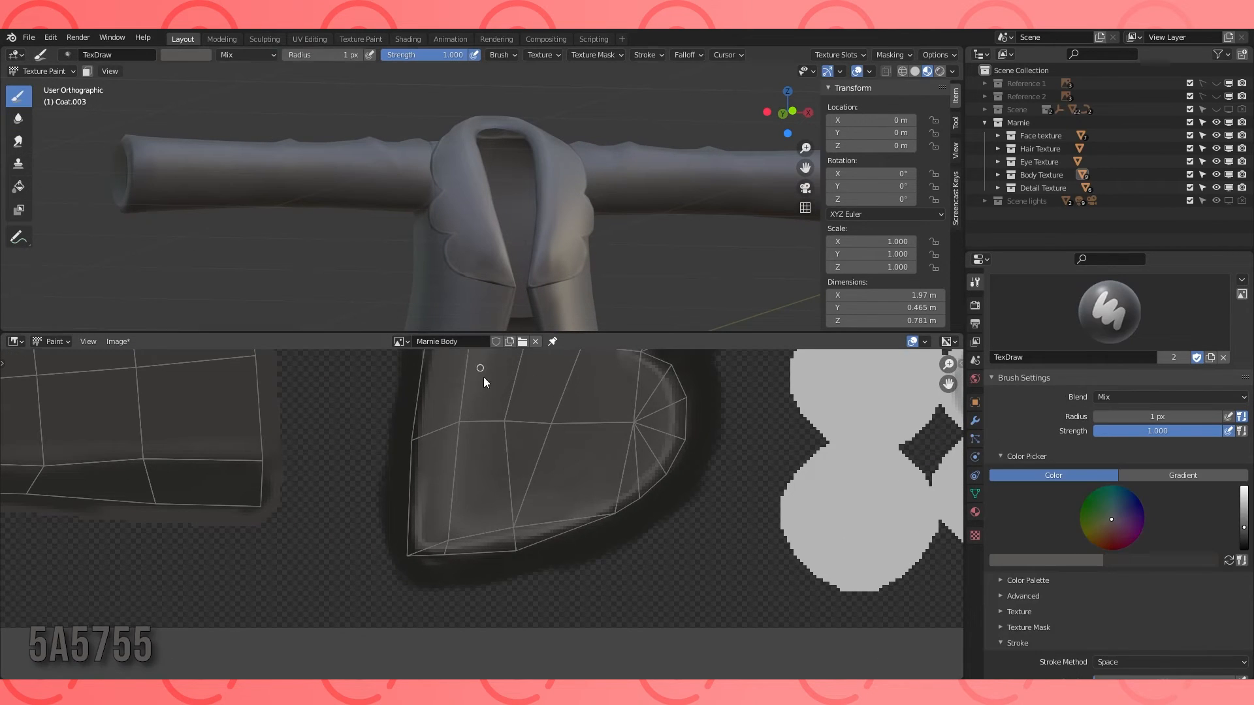
pyautogui.click(18, 118)
pyautogui.moveTo(434, 493); pyautogui.dragTo(416, 444)
pyautogui.click(19, 142)
pyautogui.moveTo(432, 547)
pyautogui.mouseDown()
pyautogui.moveTo(426, 378)
pyautogui.moveTo(440, 406)
pyautogui.mouseUp()
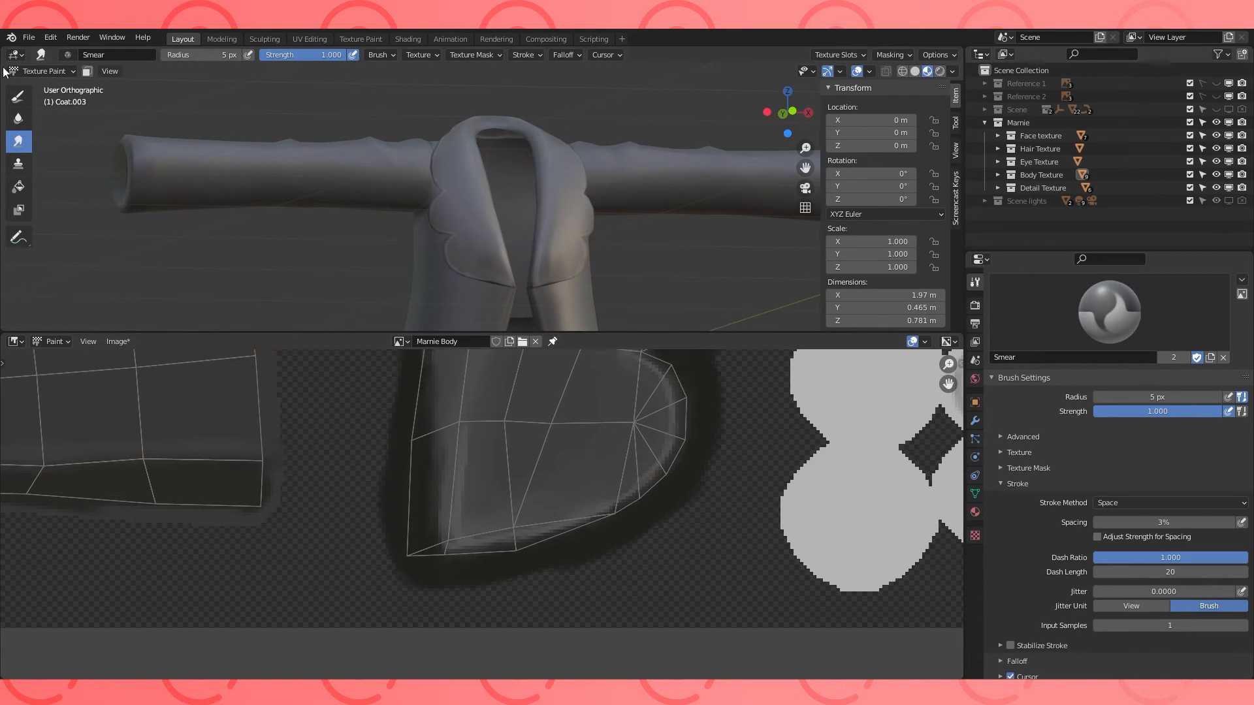
pyautogui.click(18, 119)
pyautogui.scroll(-2, 469, 400)
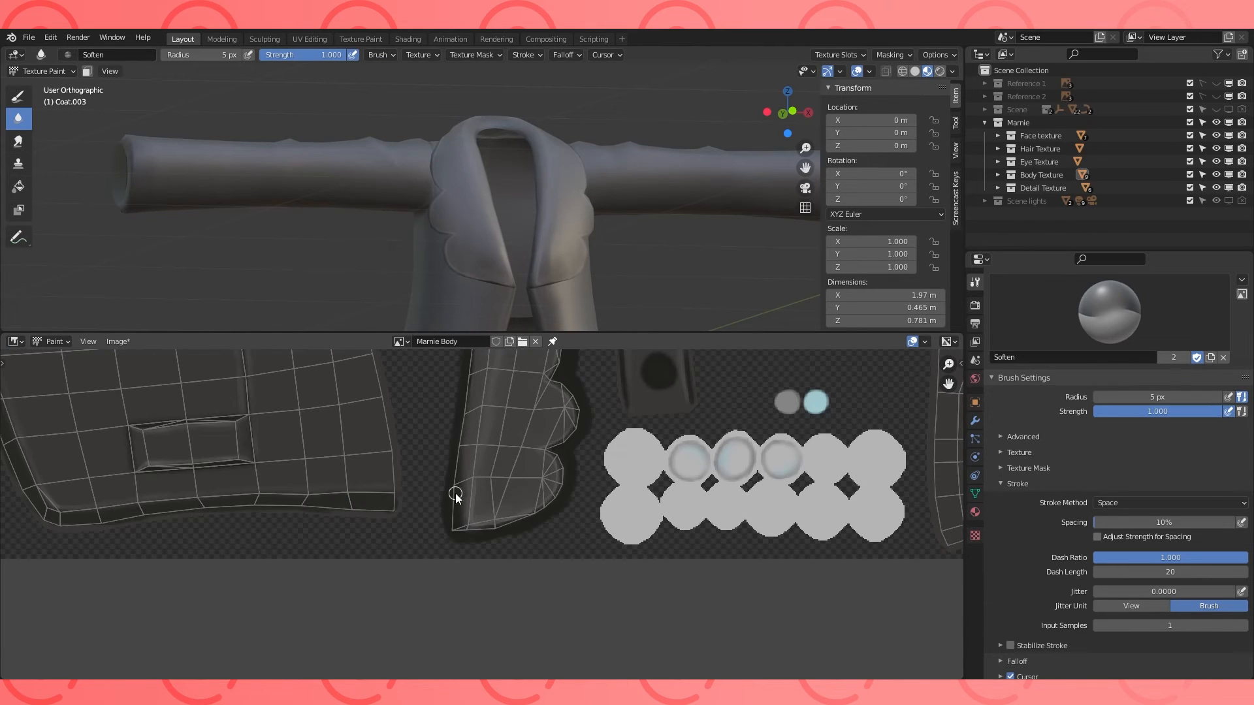
pyautogui.moveTo(455, 494); pyautogui.dragTo(460, 585, button='middle')
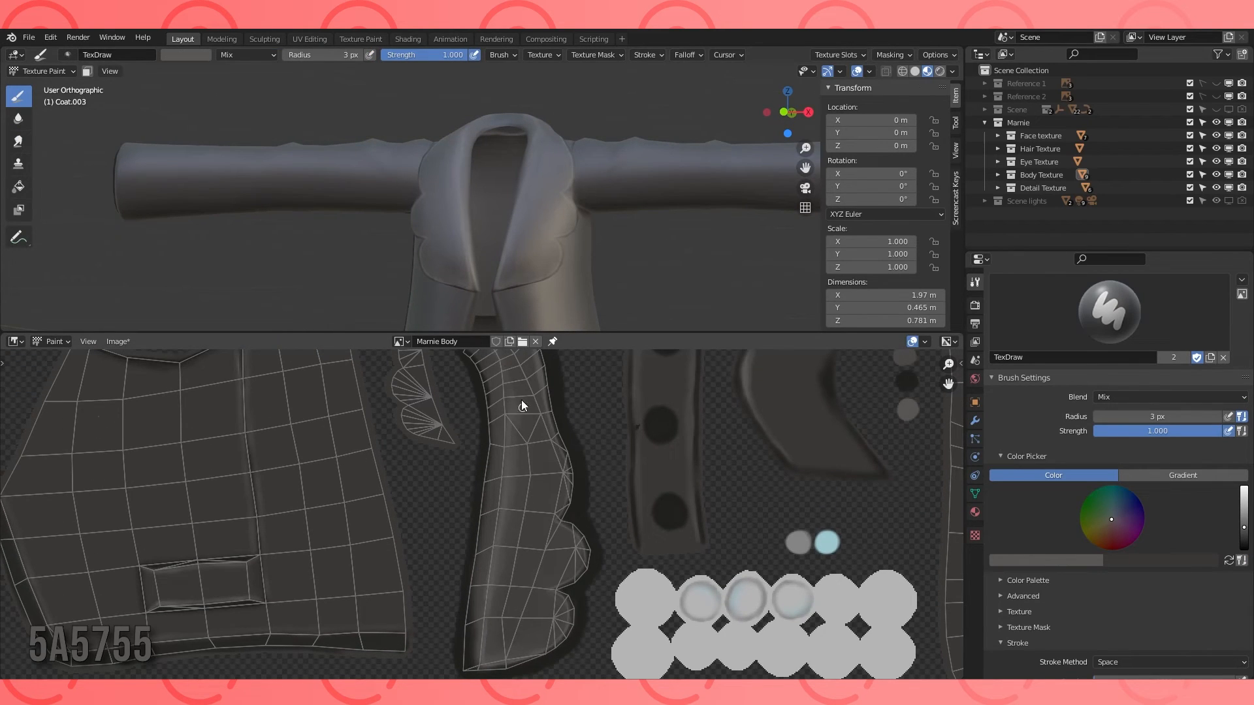
# Paint a B4B4B4 highlight down the raised fold of the lapel with a 2 px brush at strength 0.526.
pyautogui.scroll(-1, 535, 461)
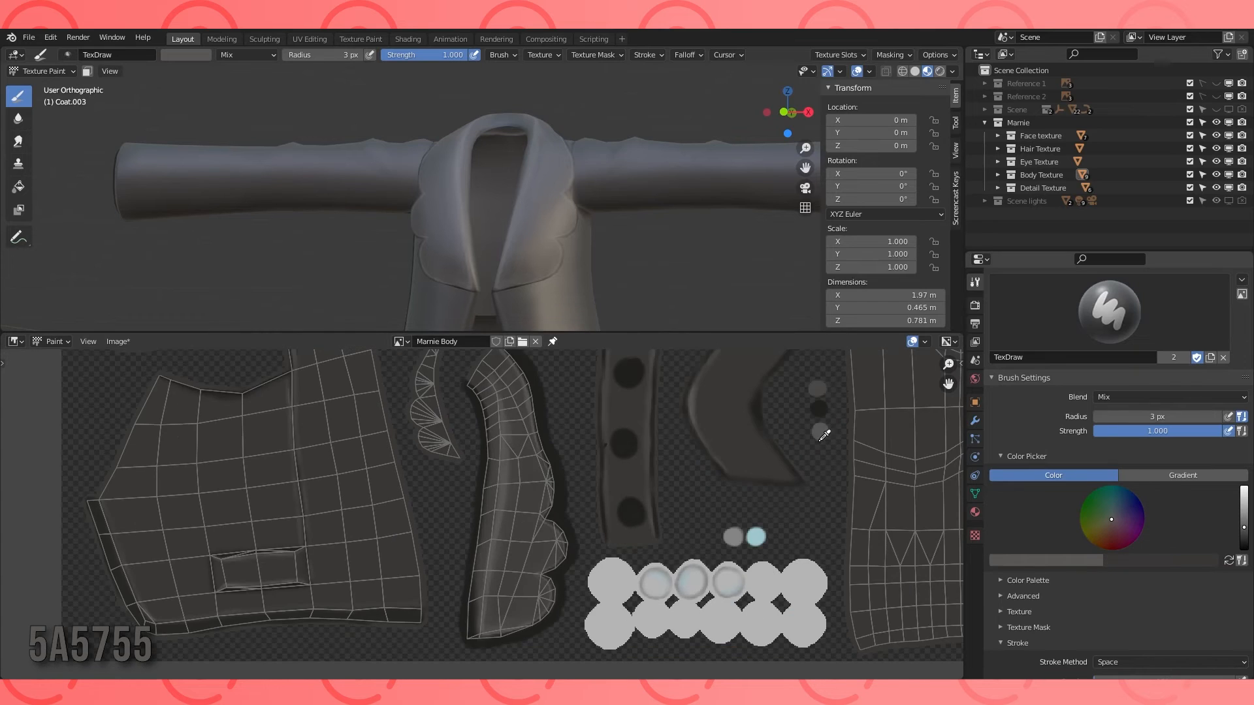
pyautogui.scroll(2, 445, 466)
pyautogui.press('f')
pyautogui.click(440, 468)
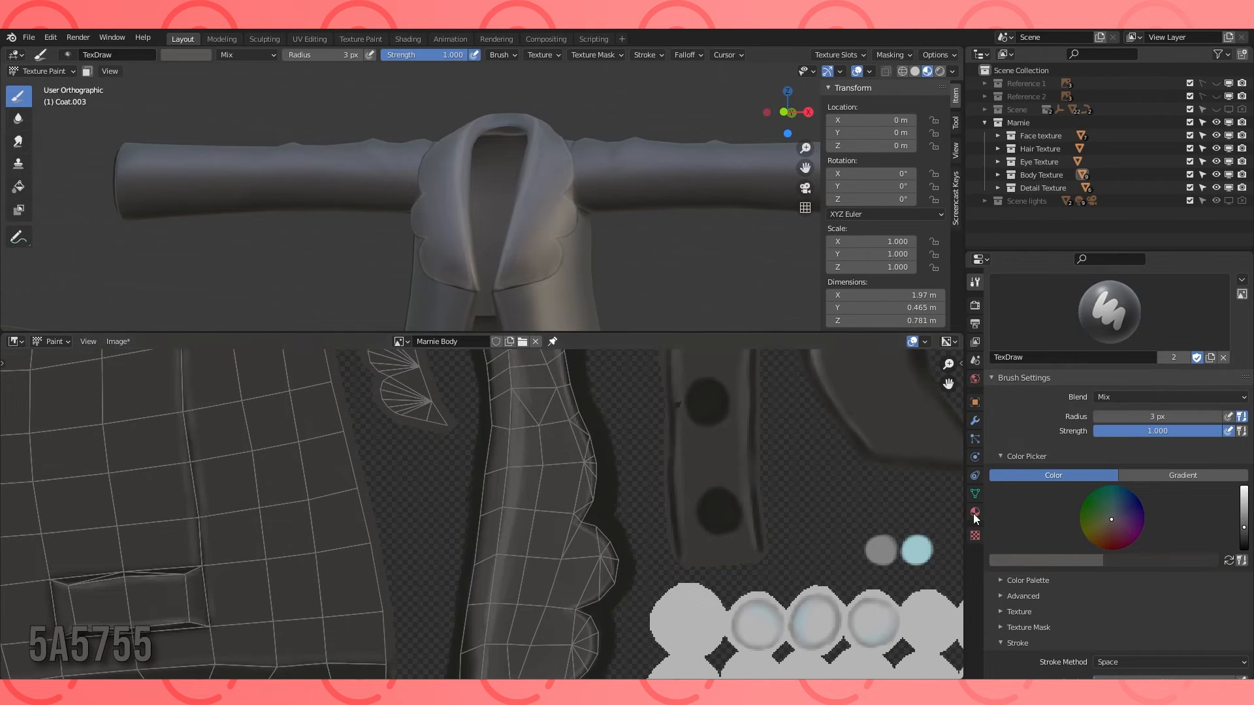
pyautogui.click(1112, 517)
pyautogui.click(1244, 505)
pyautogui.moveTo(462, 56); pyautogui.dragTo(422, 55)
pyautogui.moveTo(510, 484); pyautogui.dragTo(496, 591)
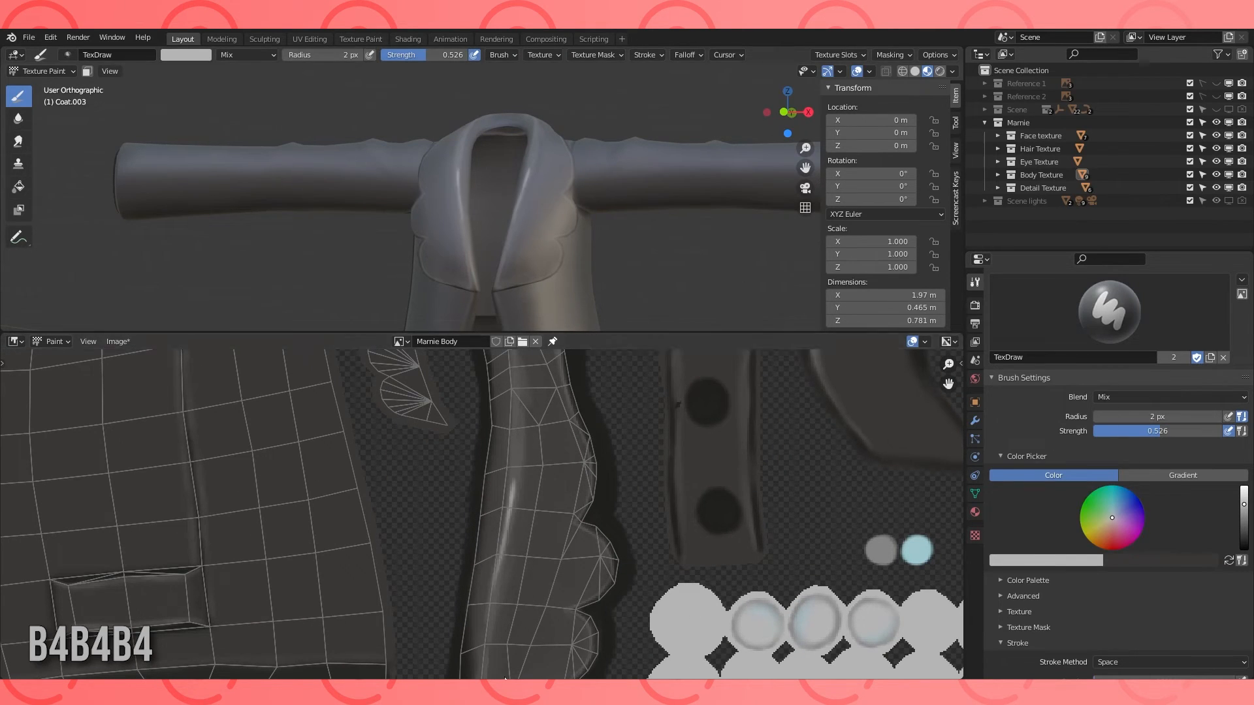
pyautogui.moveTo(519, 442); pyautogui.dragTo(512, 487)
# Blend the lapel's lengthwise highlight with the Soften brush at 1 to 5 px and check the collar in the 3D view.
pyautogui.click(18, 119)
pyautogui.press('f')
pyautogui.click(508, 543)
pyautogui.moveTo(491, 613); pyautogui.dragTo(533, 440)
pyautogui.moveTo(1164, 398); pyautogui.dragTo(1153, 398)
pyautogui.moveTo(686, 245)
pyautogui.mouseDown(button='middle')
pyautogui.moveTo(632, 246)
pyautogui.moveTo(663, 271)
pyautogui.mouseUp(button='middle')
pyautogui.moveTo(536, 393); pyautogui.dragTo(529, 482, button='middle')
pyautogui.moveTo(686, 261); pyautogui.dragTo(642, 263, button='middle')
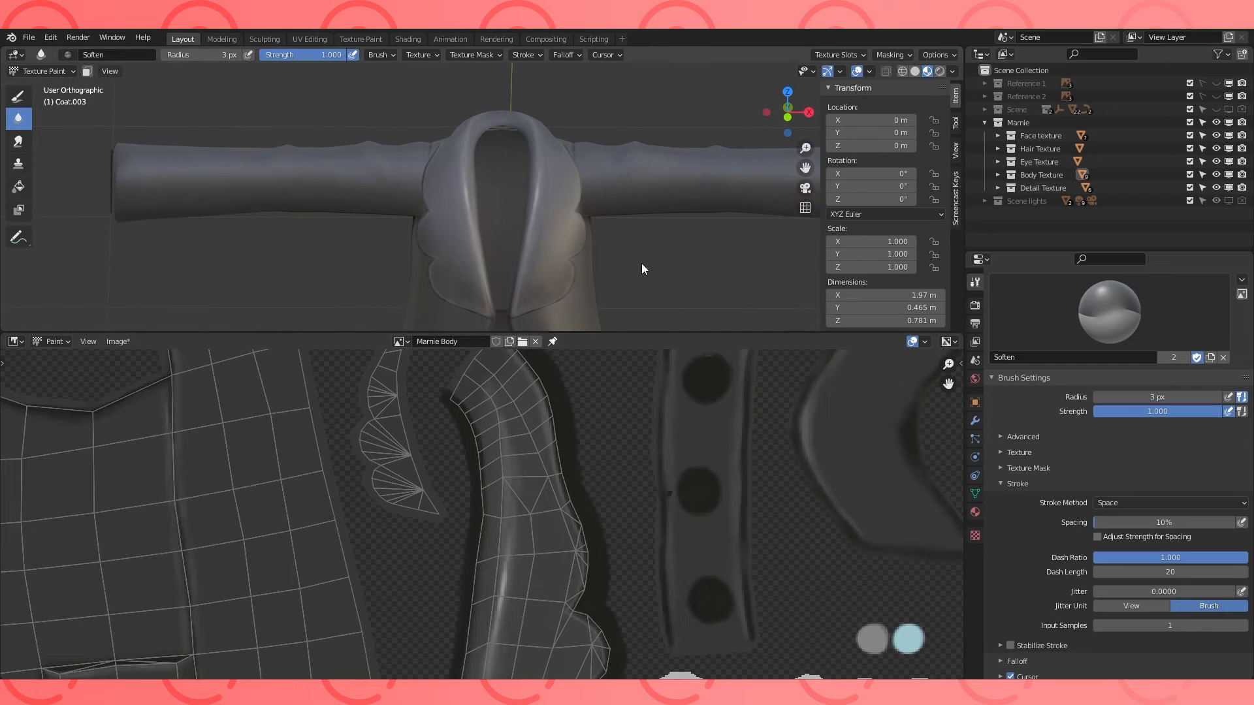
pyautogui.click(18, 97)
pyautogui.click(19, 119)
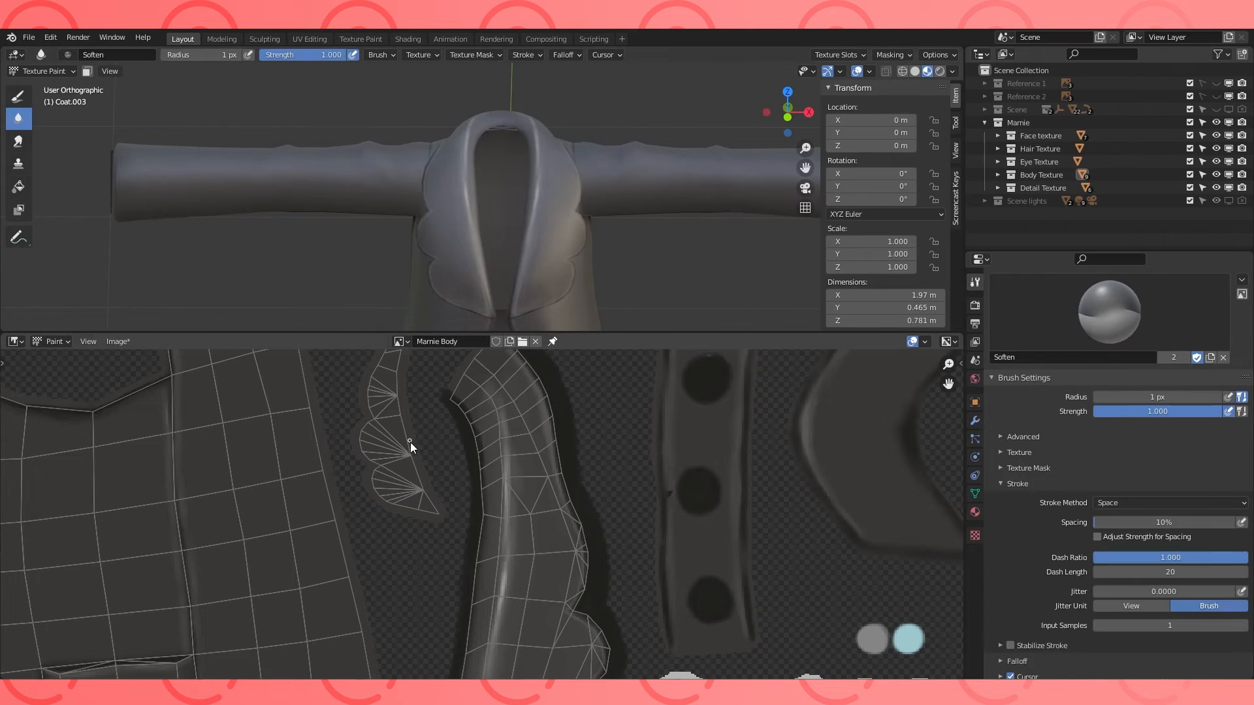
pyautogui.scroll(-1, 591, 186)
pyautogui.moveTo(591, 186)
pyautogui.mouseDown(button='middle')
pyautogui.moveTo(538, 190)
pyautogui.moveTo(591, 196)
pyautogui.mouseUp(button='middle')
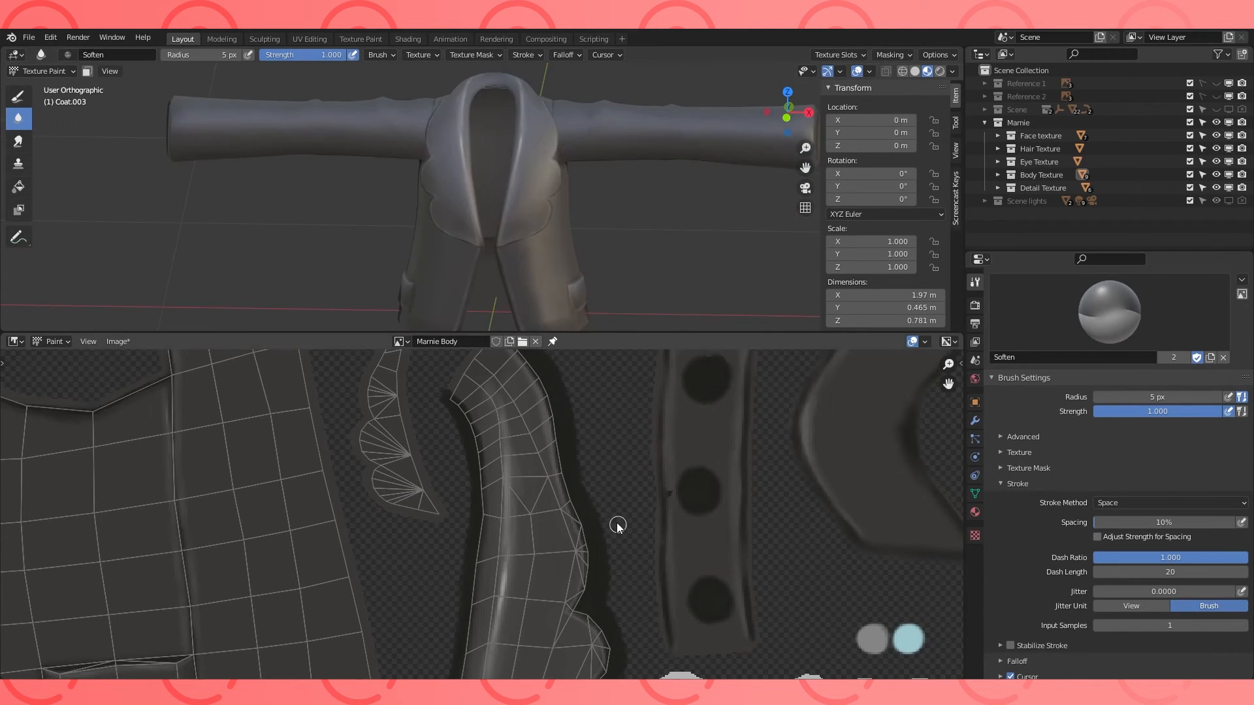
# Add faint B4B4B4 highlights on the lower lapel at strength 0.289, 1 to 3 px, and blend them with the 3 px Soften brush.
pyautogui.scroll(3, 572, 541)
pyautogui.moveTo(571, 541); pyautogui.dragTo(526, 421, button='middle')
pyautogui.click(19, 97)
pyautogui.moveTo(421, 58); pyautogui.dragTo(401, 59)
pyautogui.scroll(-3, 490, 512)
pyautogui.press('f')
pyautogui.click(507, 517)
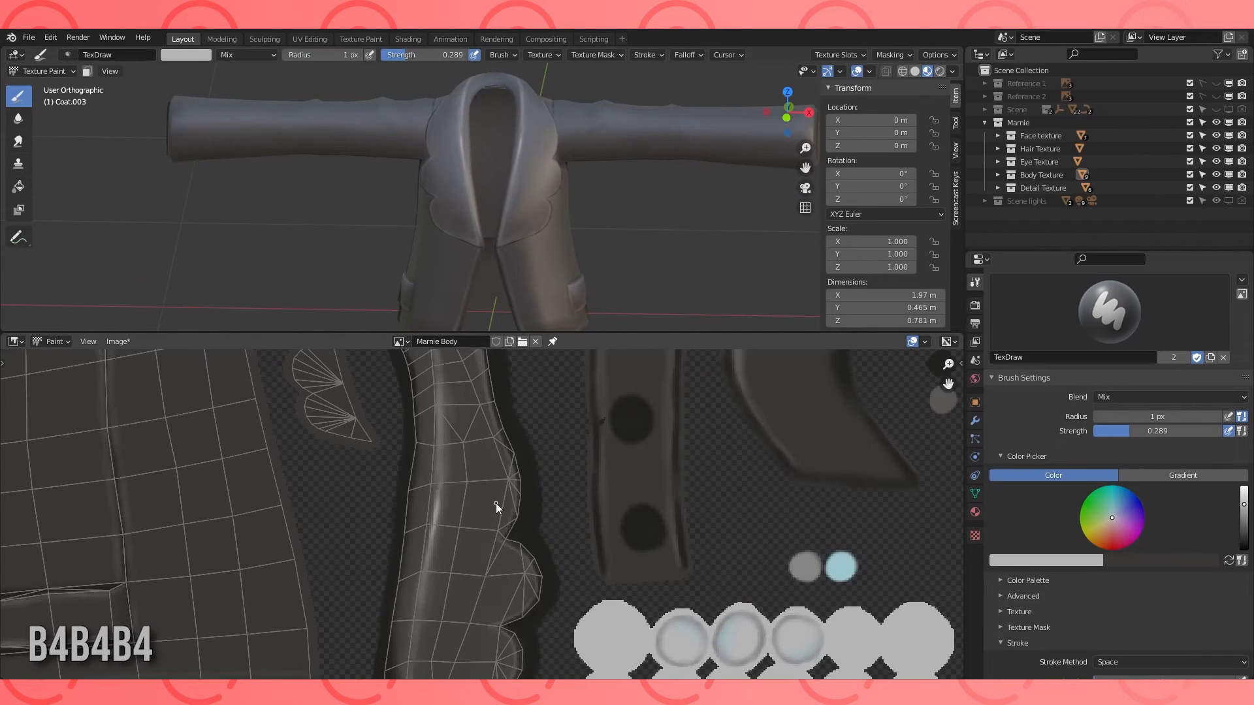
pyautogui.scroll(3, 528, 608)
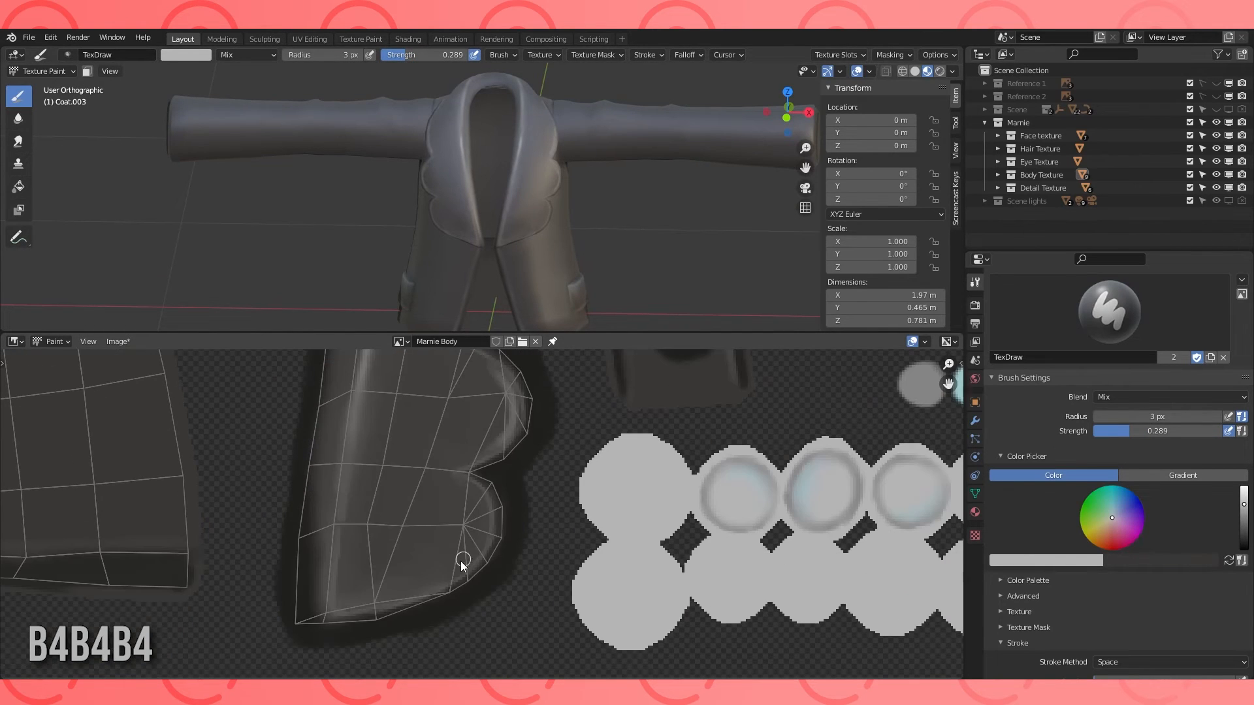
pyautogui.click(18, 118)
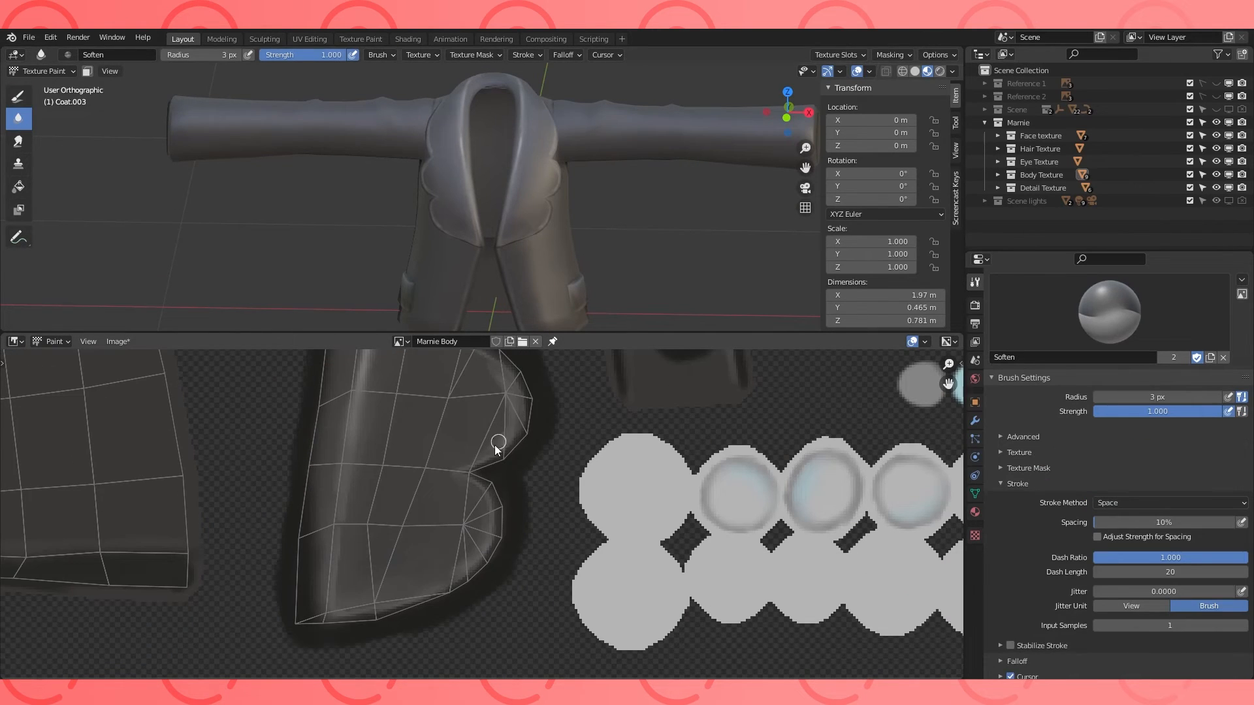
pyautogui.moveTo(486, 358); pyautogui.dragTo(440, 555, button='middle')
# Paint fine B4B4B4 accents along the scalloped lapel edge with a 1 px brush at strength 0.289.
pyautogui.click(18, 96)
pyautogui.scroll(3, 483, 485)
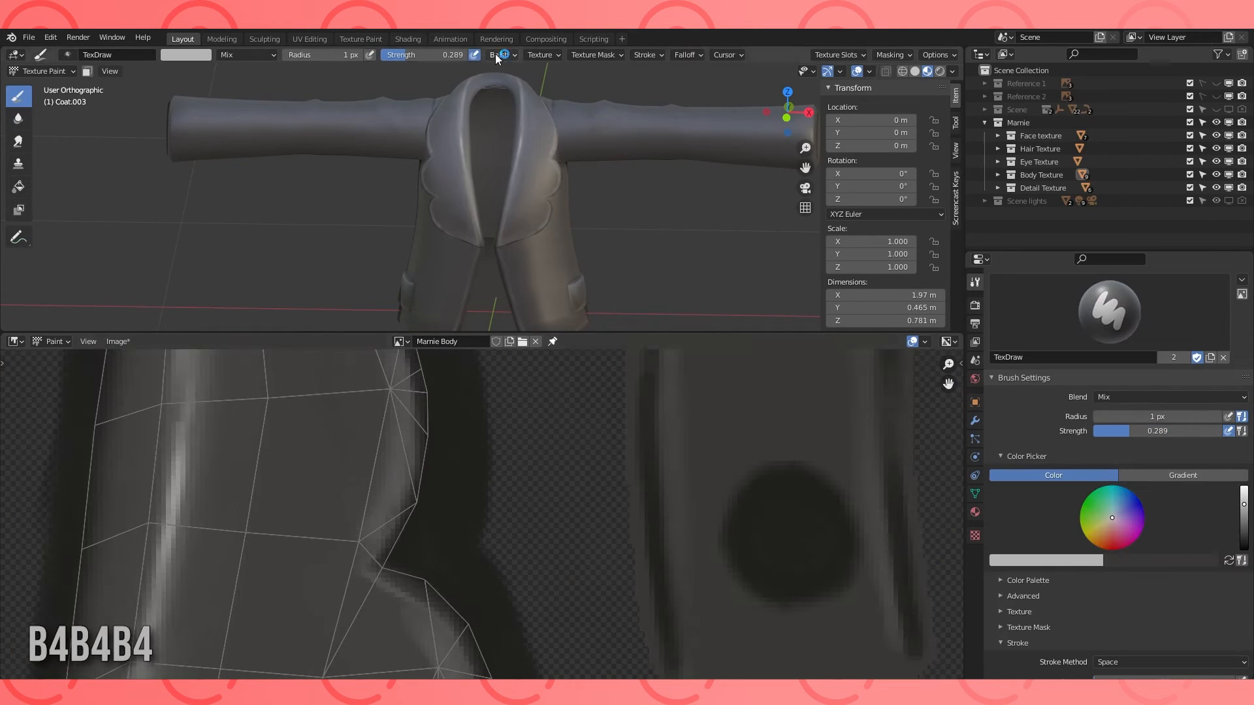
pyautogui.moveTo(471, 650); pyautogui.dragTo(475, 525, button='middle')
pyautogui.moveTo(465, 596); pyautogui.dragTo(502, 452, button='middle')
pyautogui.moveTo(495, 487)
pyautogui.mouseDown()
pyautogui.moveTo(452, 524)
pyautogui.moveTo(482, 499)
pyautogui.mouseUp()
pyautogui.moveTo(480, 541); pyautogui.dragTo(480, 422, button='middle')
# Review the collar in the 3D view and save the file.
pyautogui.moveTo(653, 186); pyautogui.dragTo(587, 196, button='middle')
pyautogui.scroll(-3, 637, 194)
pyautogui.click(29, 37)
pyautogui.click(48, 123)
pyautogui.scroll(-8, 150, 604)
pyautogui.scroll(5, 510, 216)
pyautogui.moveTo(457, 176); pyautogui.dragTo(539, 258, button='middle')
# Paint dark 1F1E1D fold shadows across the sleeve in the 3D view at 7 to 8 px and strength 0.696.
pyautogui.click(1034, 560)
pyautogui.press('s')
pyautogui.press('KP_7')
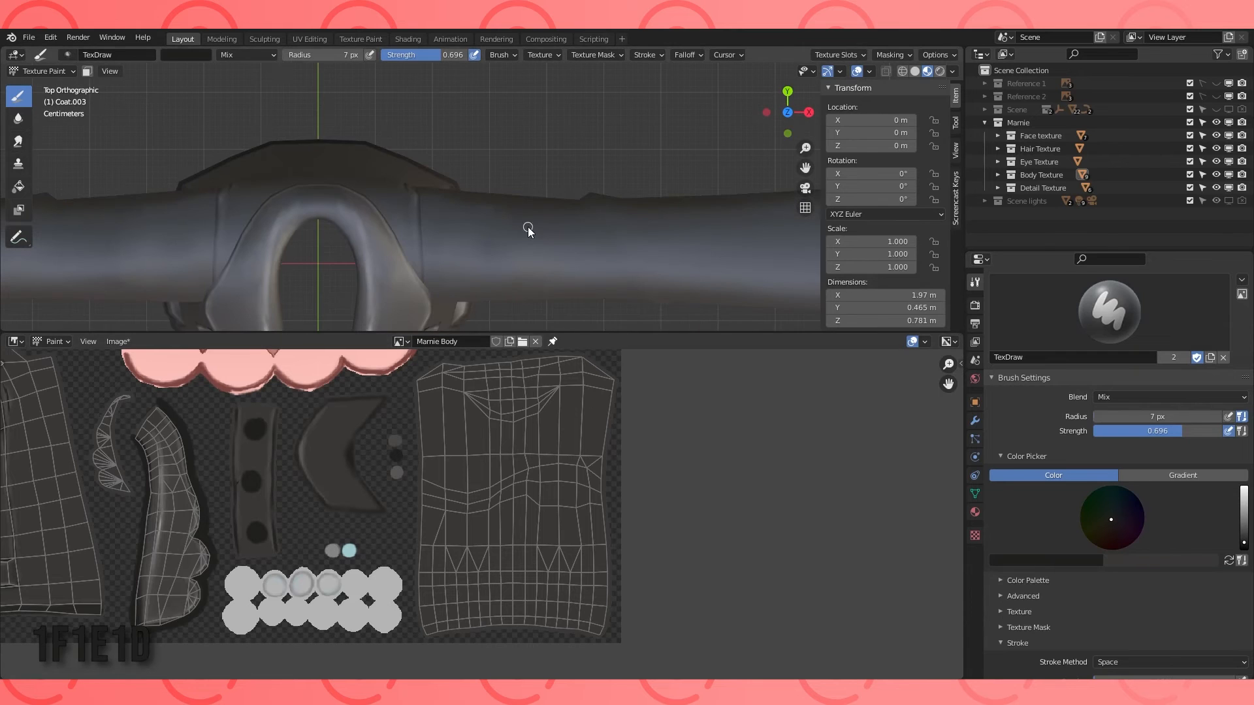
pyautogui.moveTo(482, 164); pyautogui.dragTo(549, 154, button='middle')
pyautogui.moveTo(462, 185); pyautogui.dragTo(694, 170, button='middle')
pyautogui.press('KP_1')
pyautogui.moveTo(617, 178); pyautogui.dragTo(621, 181, button='middle')
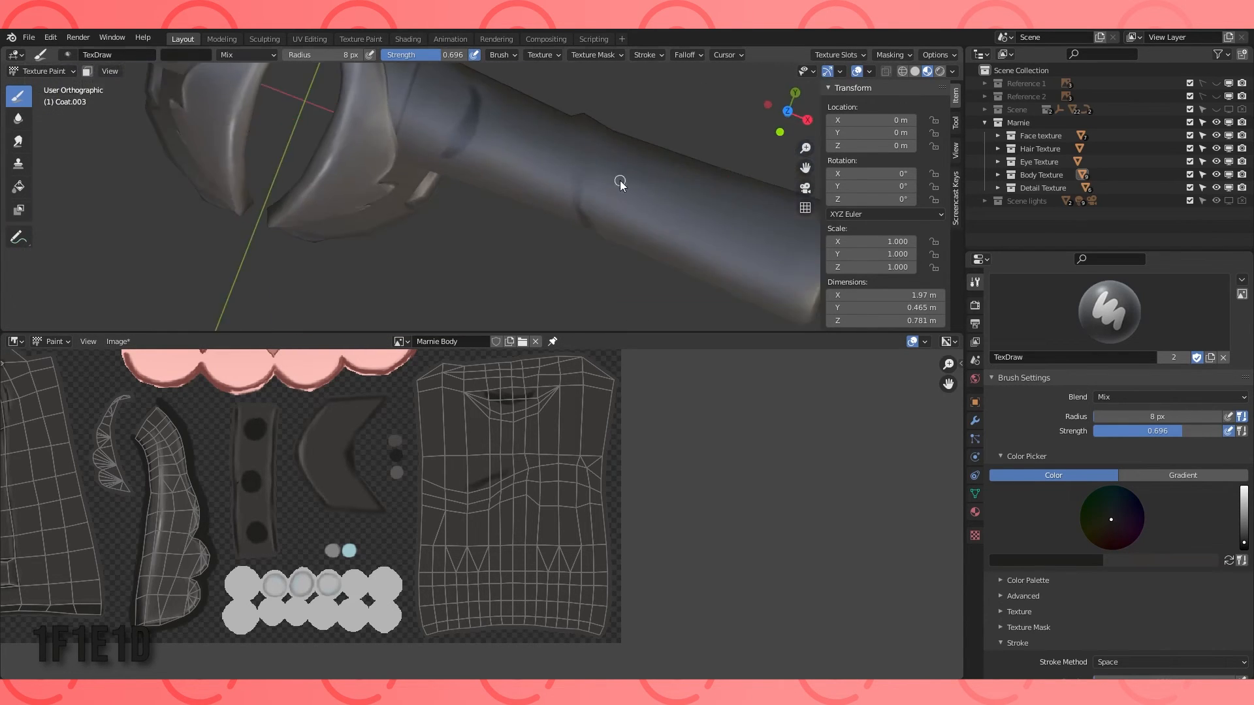
pyautogui.press('KP_7')
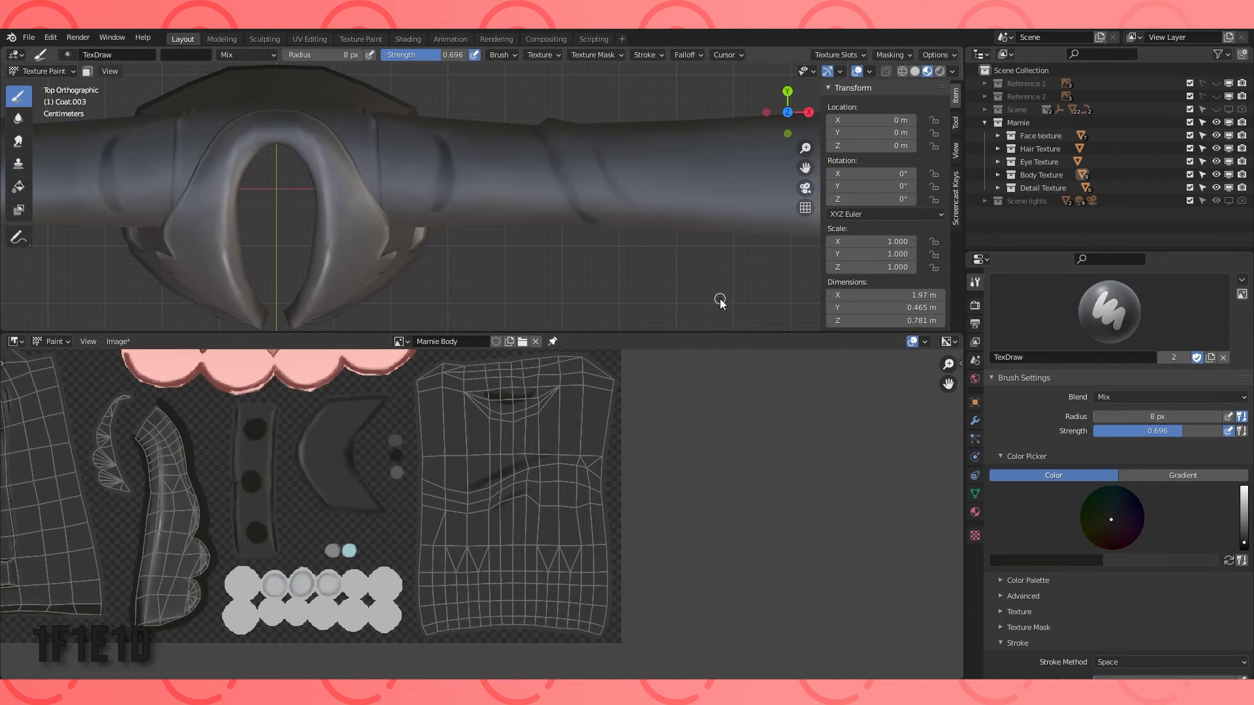
# Soften the sleeve's fold shadows on the texture with the Soften brush at 10 to 12 px.
pyautogui.scroll(-2, 708, 213)
pyautogui.press('Tab')
pyautogui.moveTo(619, 218)
pyautogui.mouseDown(button='middle')
pyautogui.moveTo(613, 166)
pyautogui.moveTo(498, 172)
pyautogui.mouseUp(button='middle')
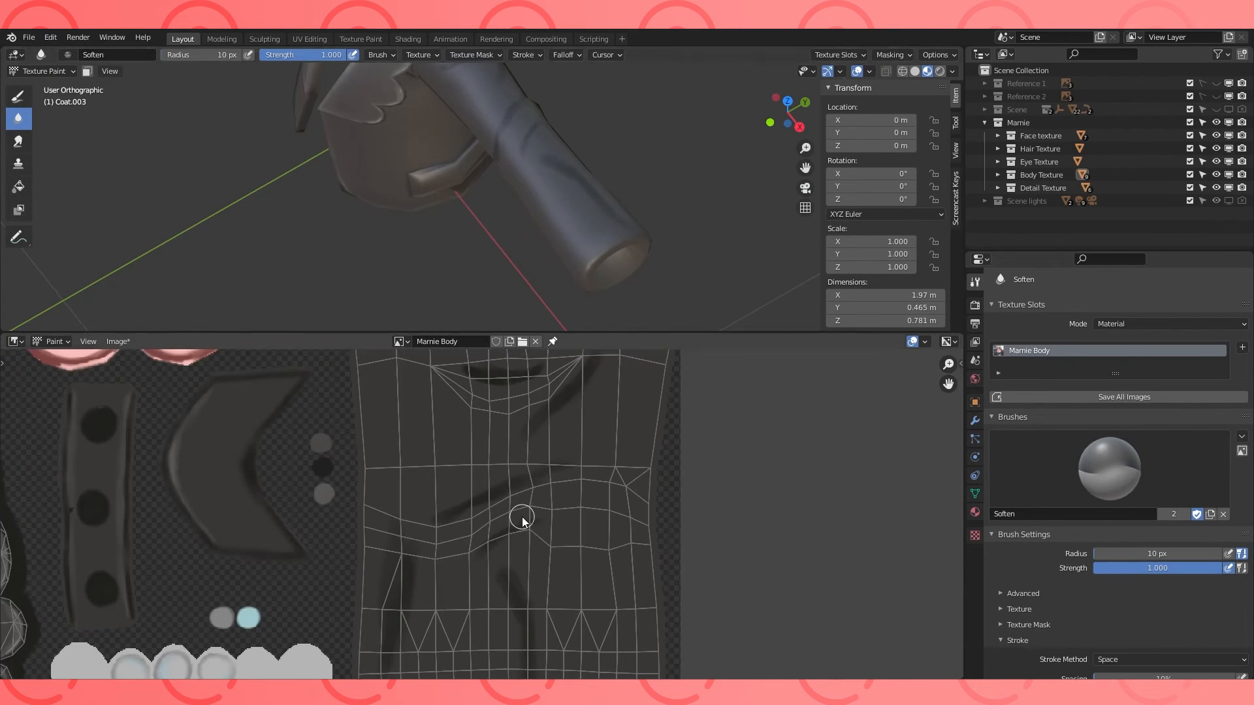
pyautogui.moveTo(524, 381); pyautogui.dragTo(517, 472, button='middle')
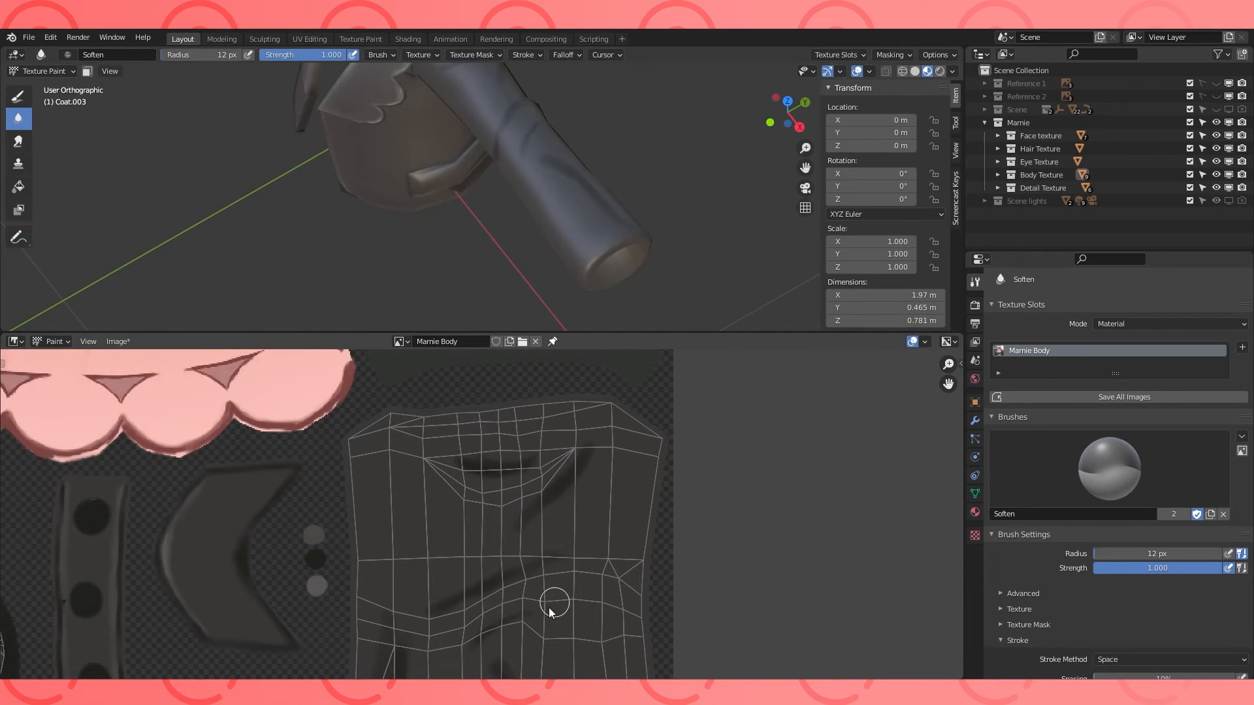
pyautogui.moveTo(550, 613); pyautogui.dragTo(444, 449, button='middle')
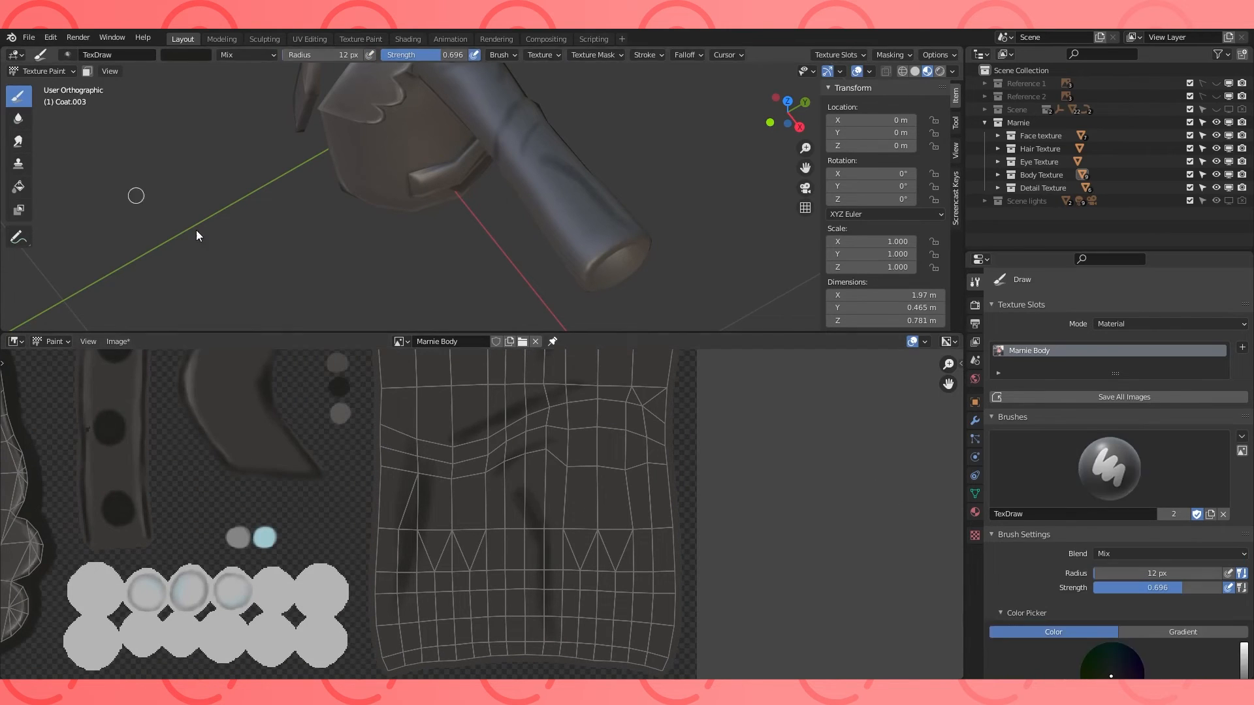
# Taper the sleeve's fold shadows with base colour 393736 at strength 0.385, using brush radii of 12 px and 7 px.
pyautogui.scroll(1, 625, 517)
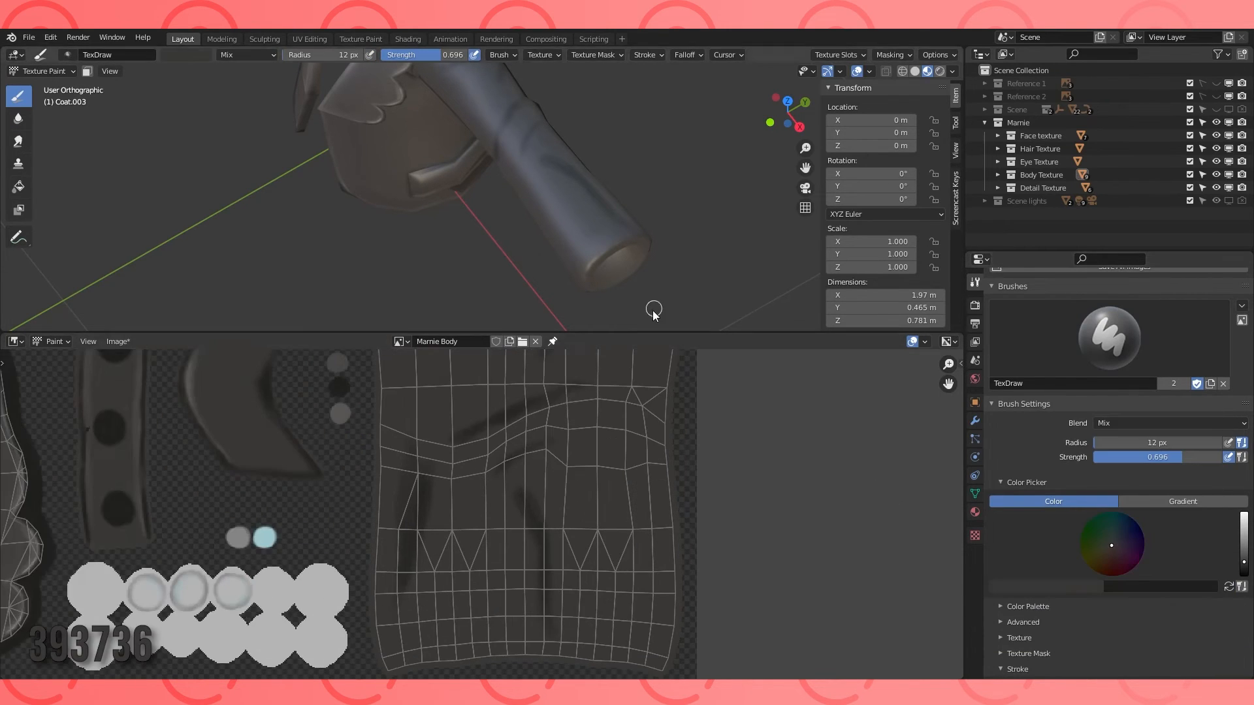
pyautogui.hotkey('shift', 'f')
pyautogui.click(614, 315)
pyautogui.scroll(-2, 522, 400)
pyautogui.moveTo(492, 406)
pyautogui.mouseDown(button='middle')
pyautogui.moveTo(497, 437)
pyautogui.moveTo(468, 495)
pyautogui.mouseUp(button='middle')
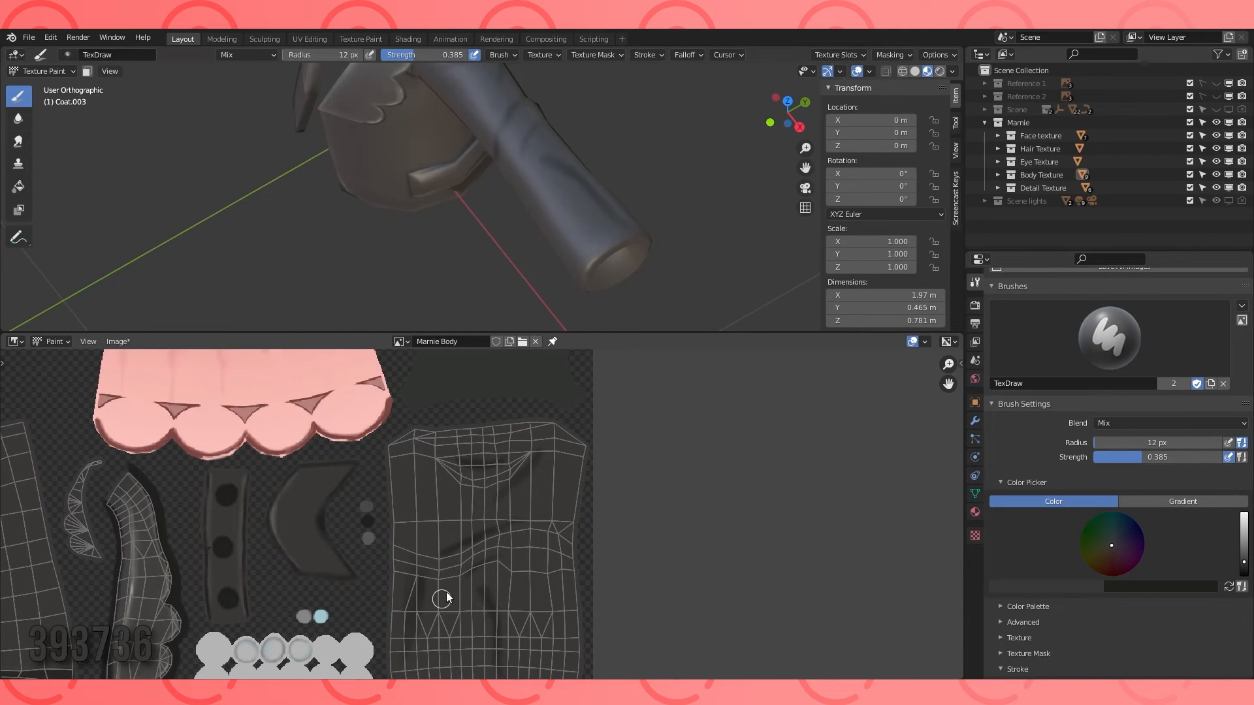
pyautogui.moveTo(463, 571); pyautogui.dragTo(434, 382, button='middle')
pyautogui.scroll(3, 458, 395)
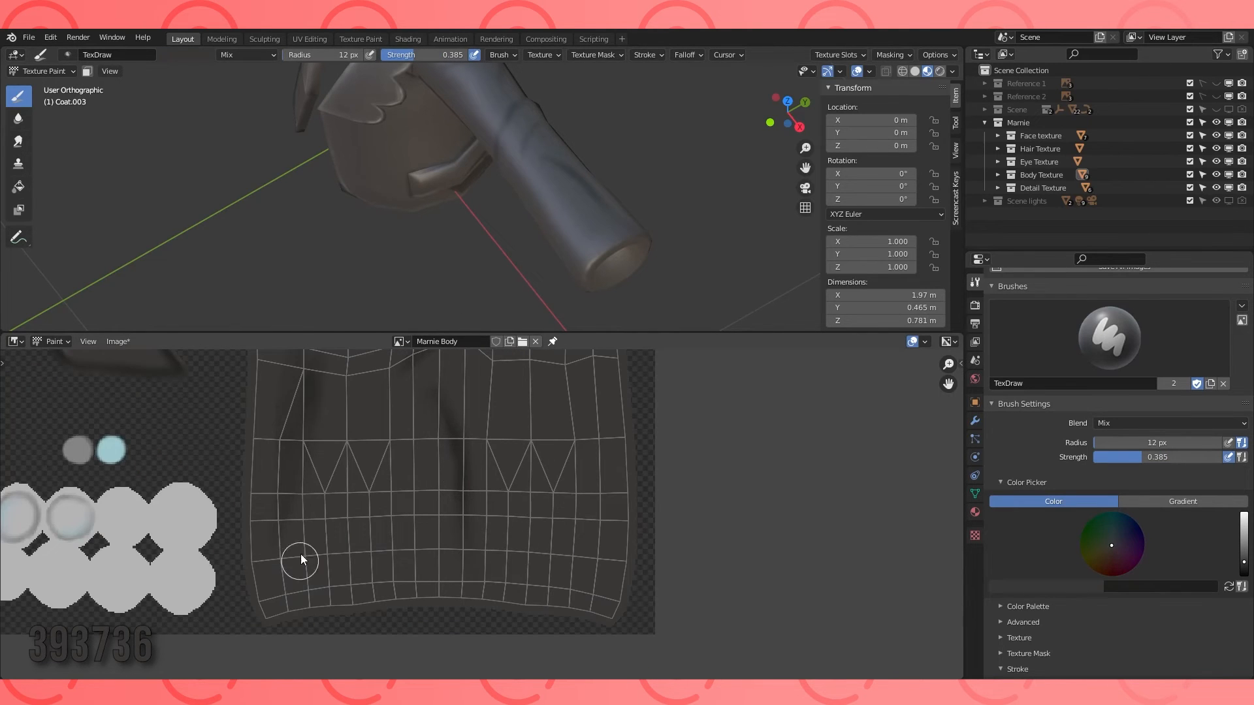
pyautogui.moveTo(377, 501); pyautogui.dragTo(433, 605, button='middle')
pyautogui.moveTo(556, 356); pyautogui.dragTo(566, 503, button='middle')
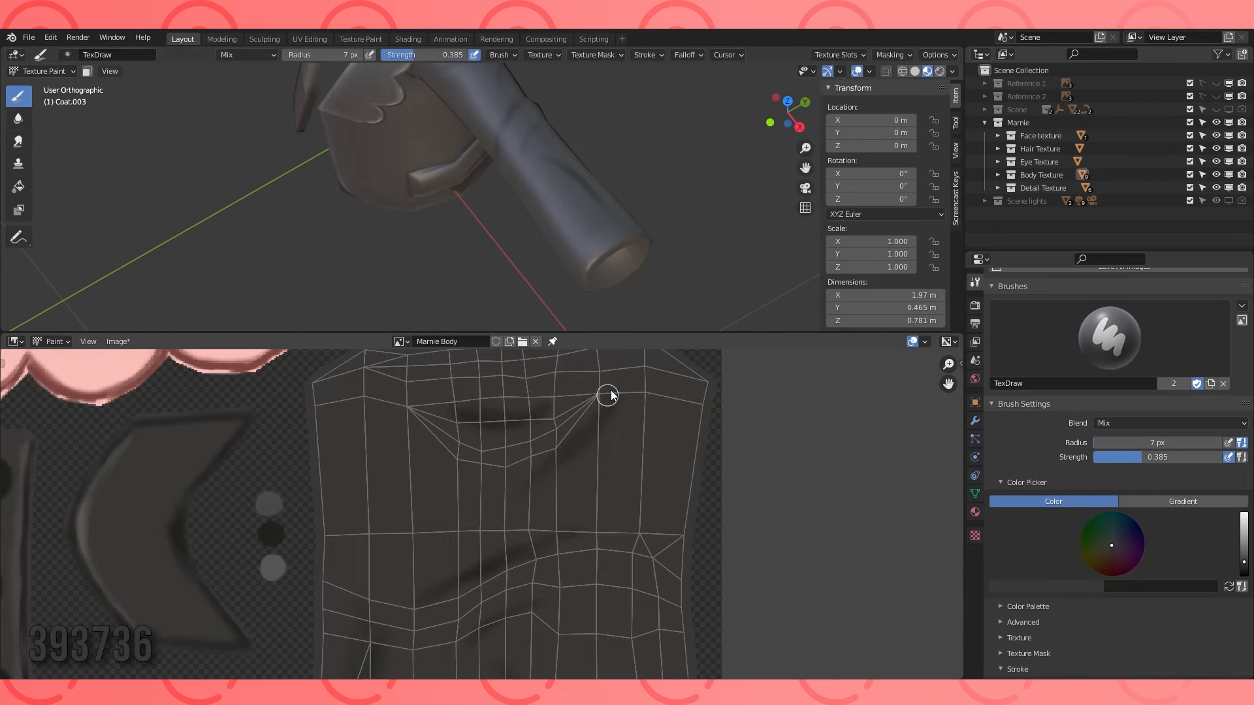
pyautogui.scroll(-1, 575, 575)
pyautogui.moveTo(615, 656); pyautogui.dragTo(607, 445, button='middle')
# Paint lighter 464342 highlights beside the upper sleeve folds at 4 to 5 px and strength 0.385.
pyautogui.moveTo(454, 247); pyautogui.dragTo(541, 208, button='middle')
pyautogui.scroll(-2, 767, 566)
pyautogui.scroll(1, 767, 566)
pyautogui.click(1114, 586)
pyautogui.click(1094, 586)
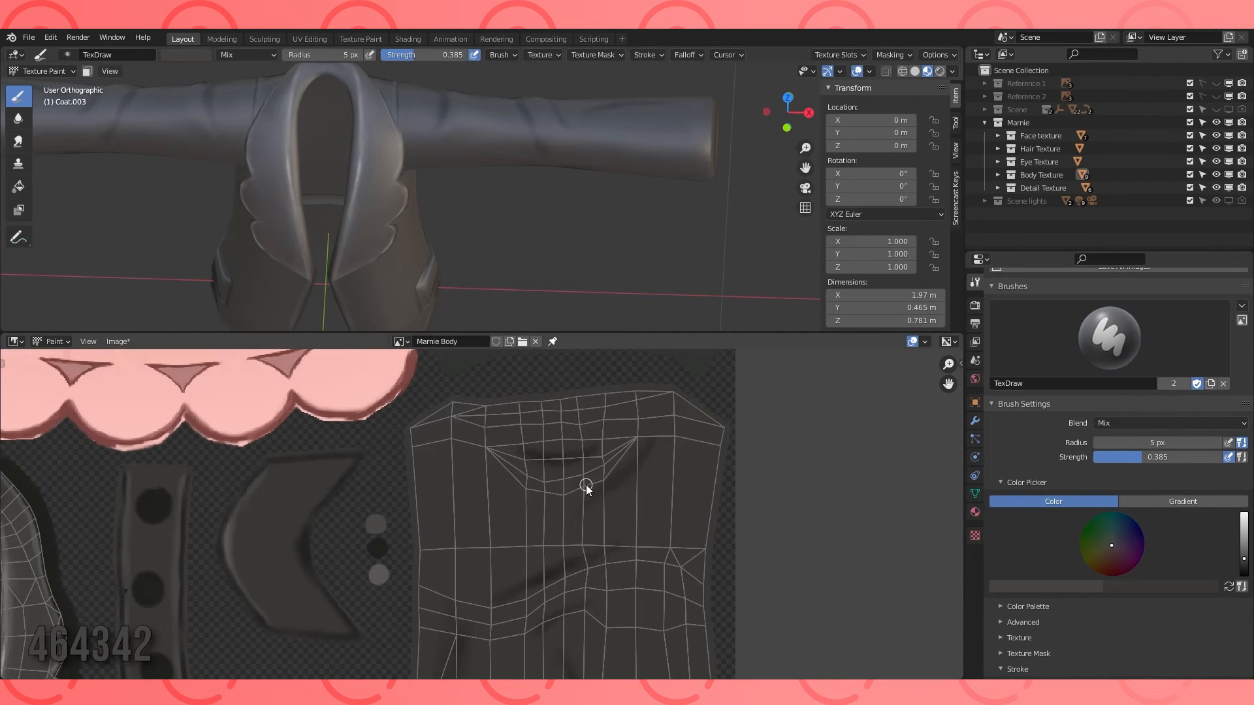
pyautogui.scroll(2, 530, 472)
pyautogui.moveTo(531, 472)
pyautogui.mouseDown(button='middle')
pyautogui.moveTo(559, 453)
pyautogui.moveTo(523, 486)
pyautogui.mouseUp(button='middle')
pyautogui.press('f')
pyautogui.click(505, 466)
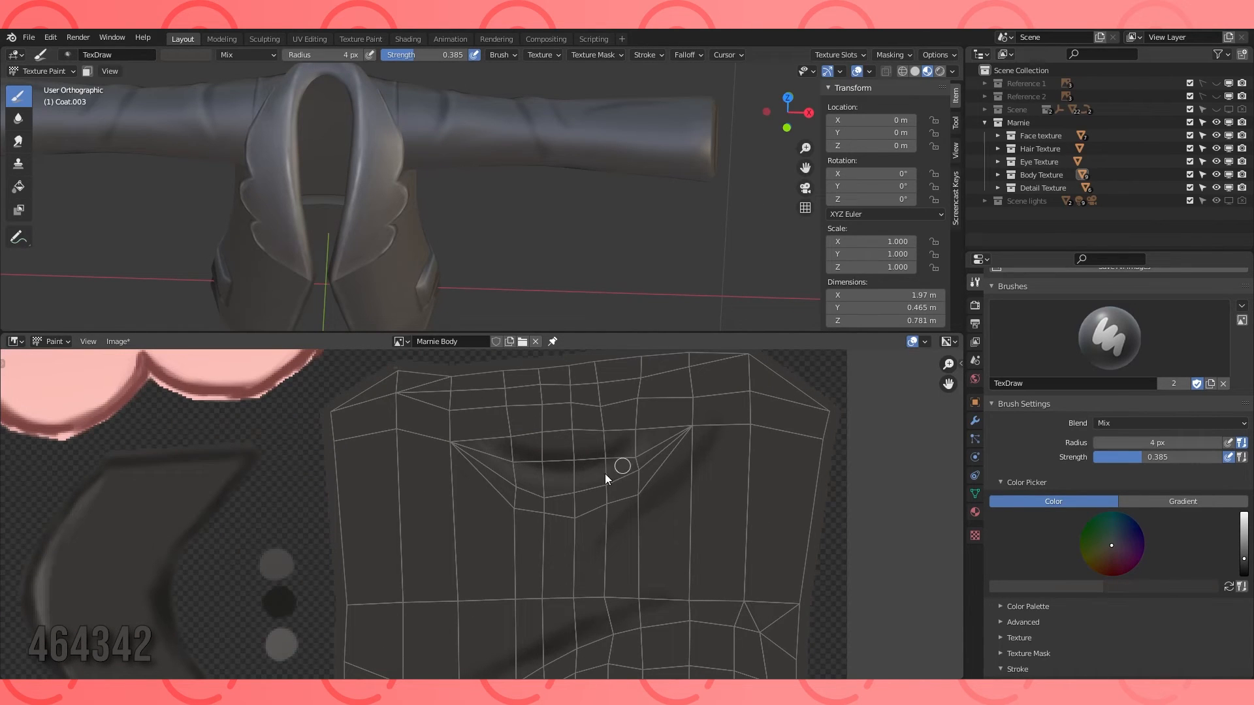
# Continue the 464342 highlights along the middle and lower sleeve folds at 4 to 6 px, checking the sleeve in the 3D view.
pyautogui.scroll(-2, 648, 483)
pyautogui.moveTo(649, 526); pyautogui.dragTo(652, 373, button='middle')
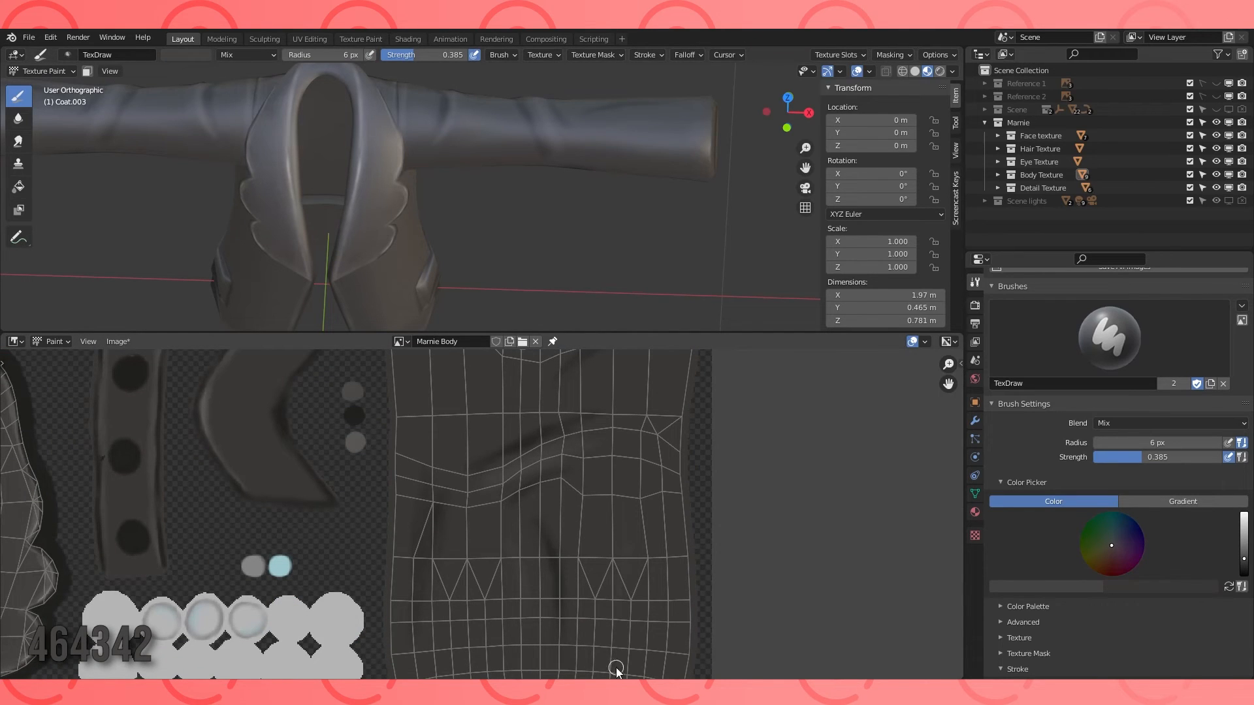
pyautogui.moveTo(627, 280); pyautogui.dragTo(670, 274, button='middle')
pyautogui.scroll(2, 616, 495)
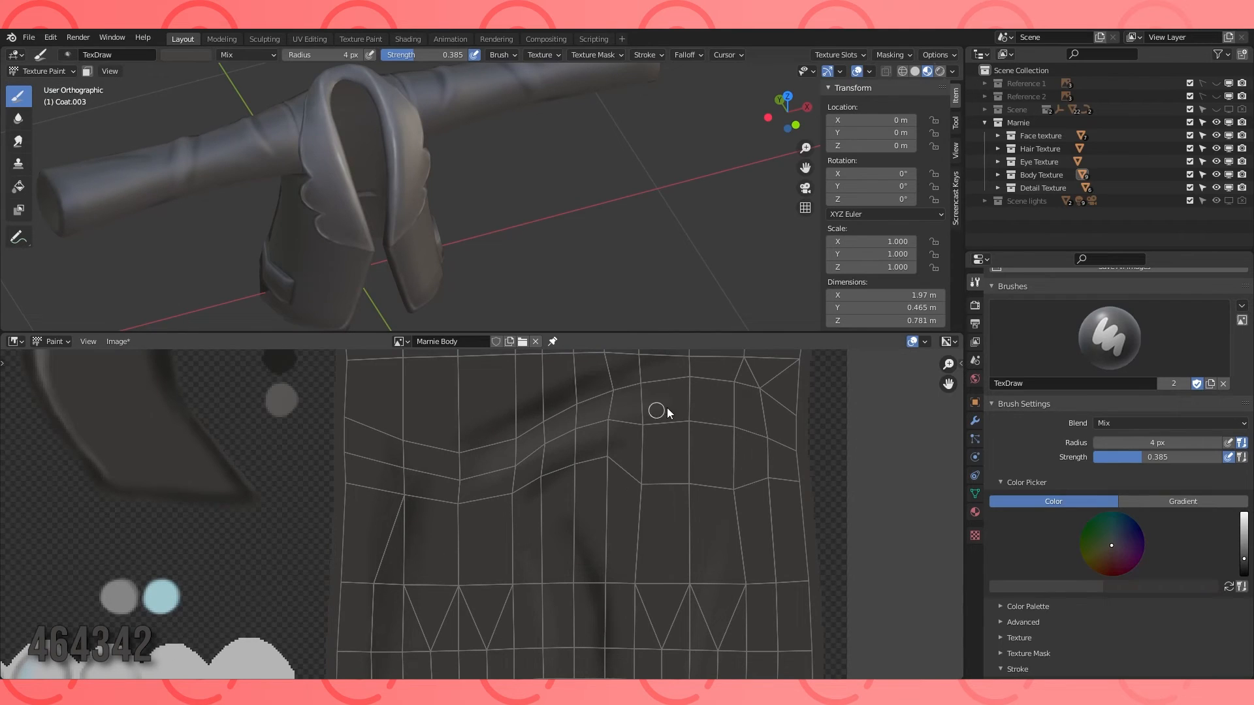
# Blend the sleeve fold highlights and shadows with the Soften brush at 5 px, increasing to 11 px.
pyautogui.click(18, 119)
pyautogui.moveTo(721, 502); pyautogui.dragTo(724, 427, button='middle')
pyautogui.scroll(1, 680, 475)
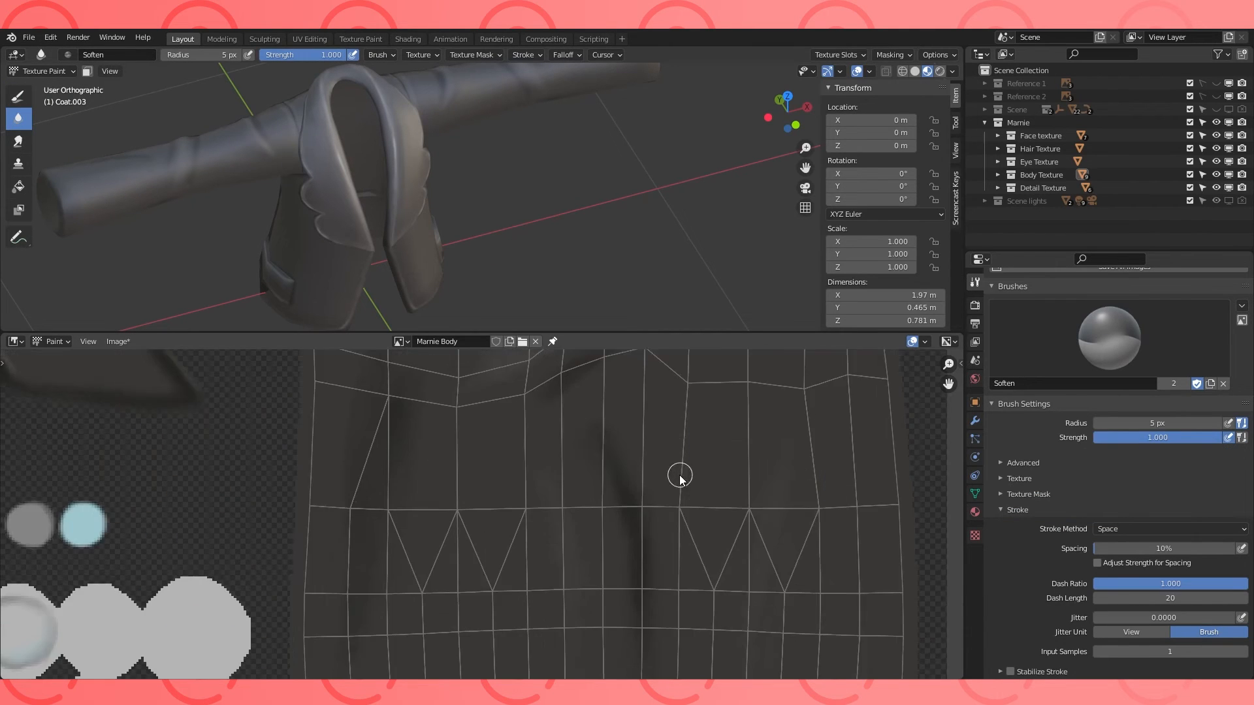
pyautogui.scroll(-1, 545, 441)
pyautogui.press(']')
pyautogui.scroll(-3, 628, 496)
pyautogui.scroll(4, 555, 470)
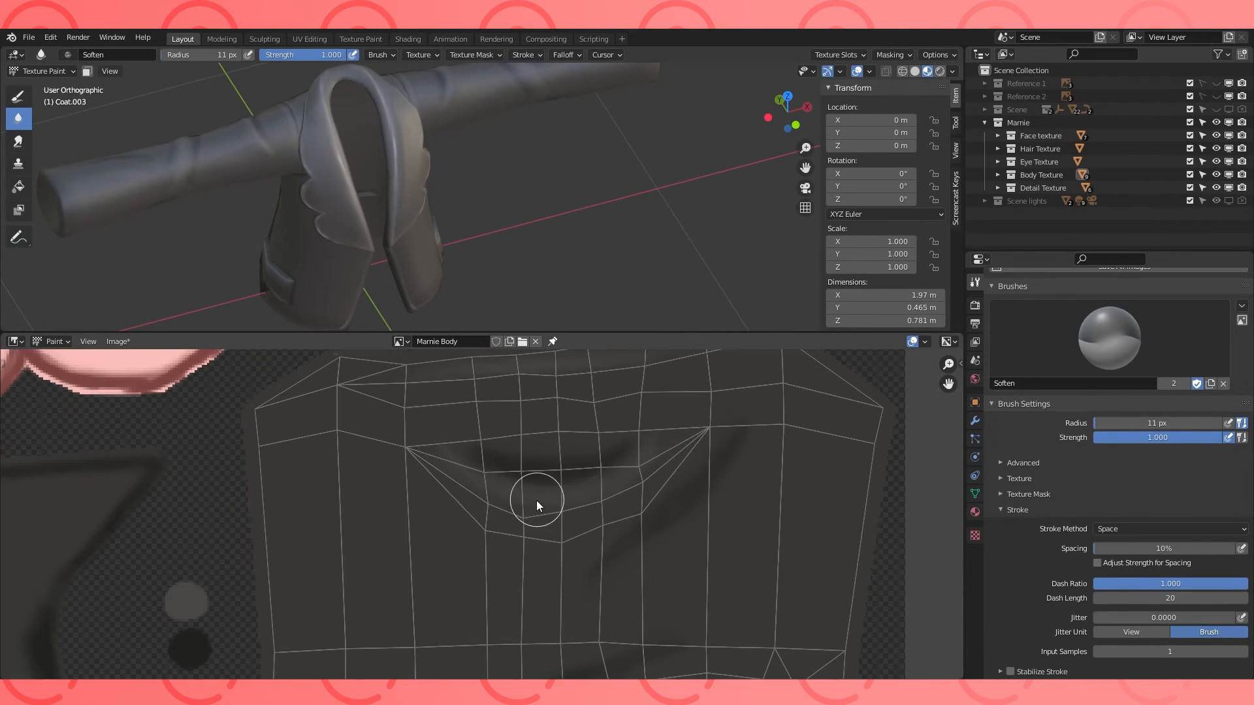
pyautogui.moveTo(385, 155); pyautogui.dragTo(639, 155, button='middle')
pyautogui.moveTo(648, 563); pyautogui.dragTo(563, 544, button='middle')
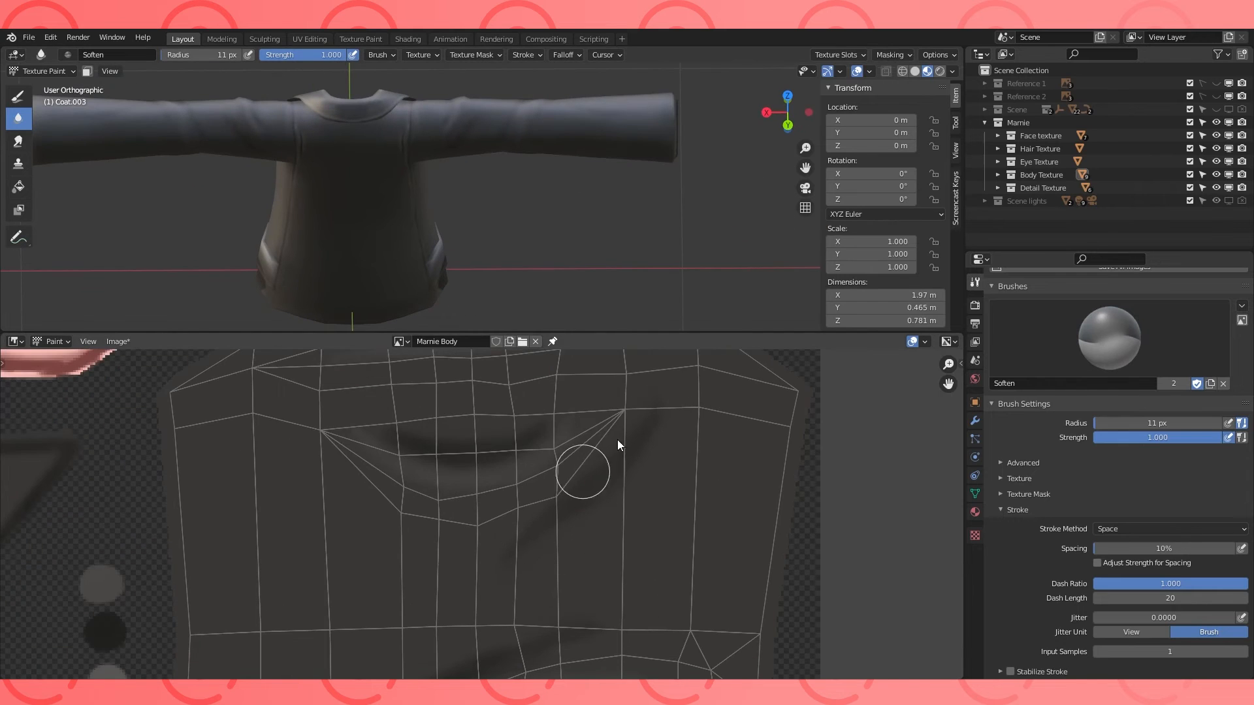
pyautogui.scroll(-1, 770, 445)
pyautogui.moveTo(557, 616); pyautogui.dragTo(589, 495, button='middle')
# Refine the sleeve folds with colour 393736 at 4 px, and blend them with the 6 px Soften brush.
pyautogui.click(18, 96)
pyautogui.click(1230, 586)
pyautogui.moveTo(626, 393); pyautogui.dragTo(567, 528, button='middle')
pyautogui.press('[')
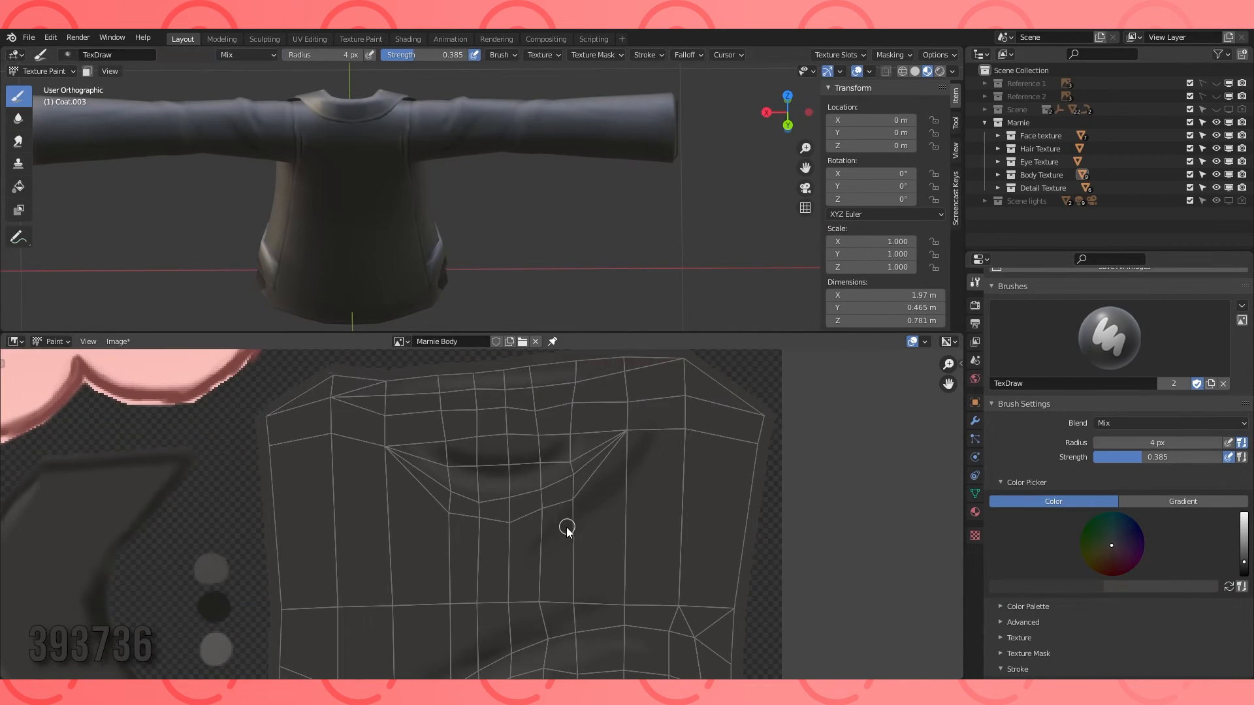
pyautogui.press('5')
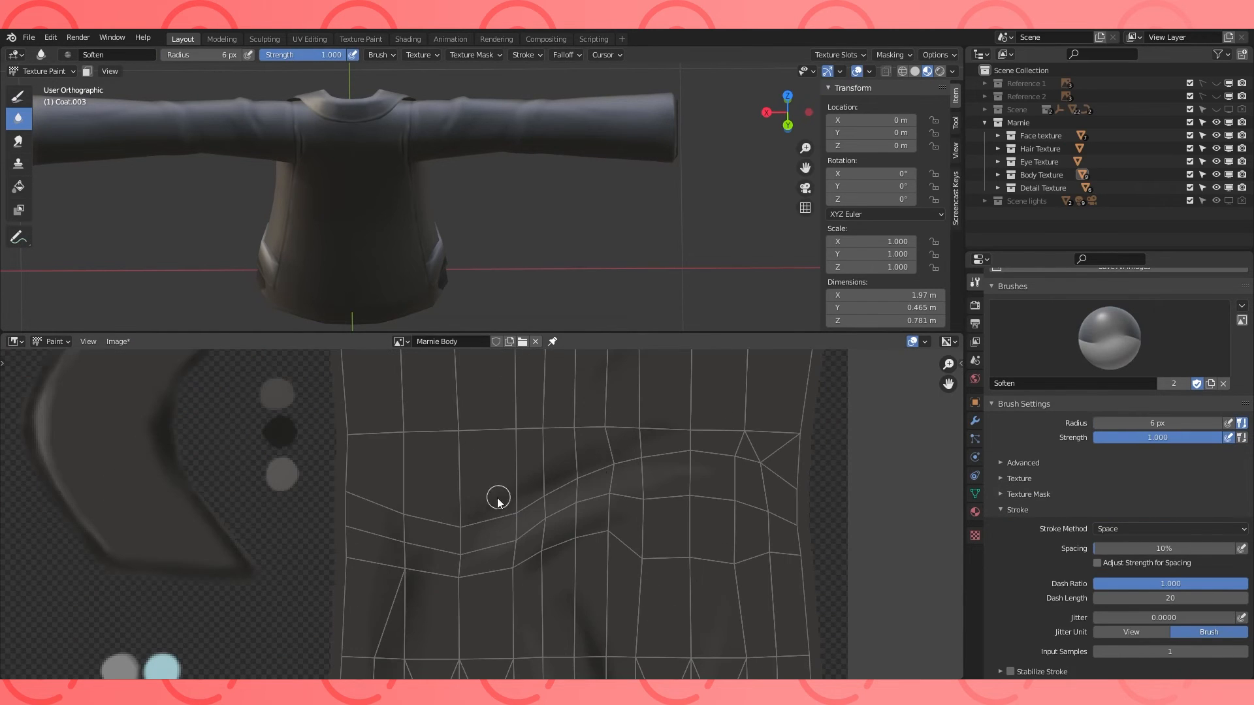
pyautogui.moveTo(500, 274); pyautogui.dragTo(465, 192, button='middle')
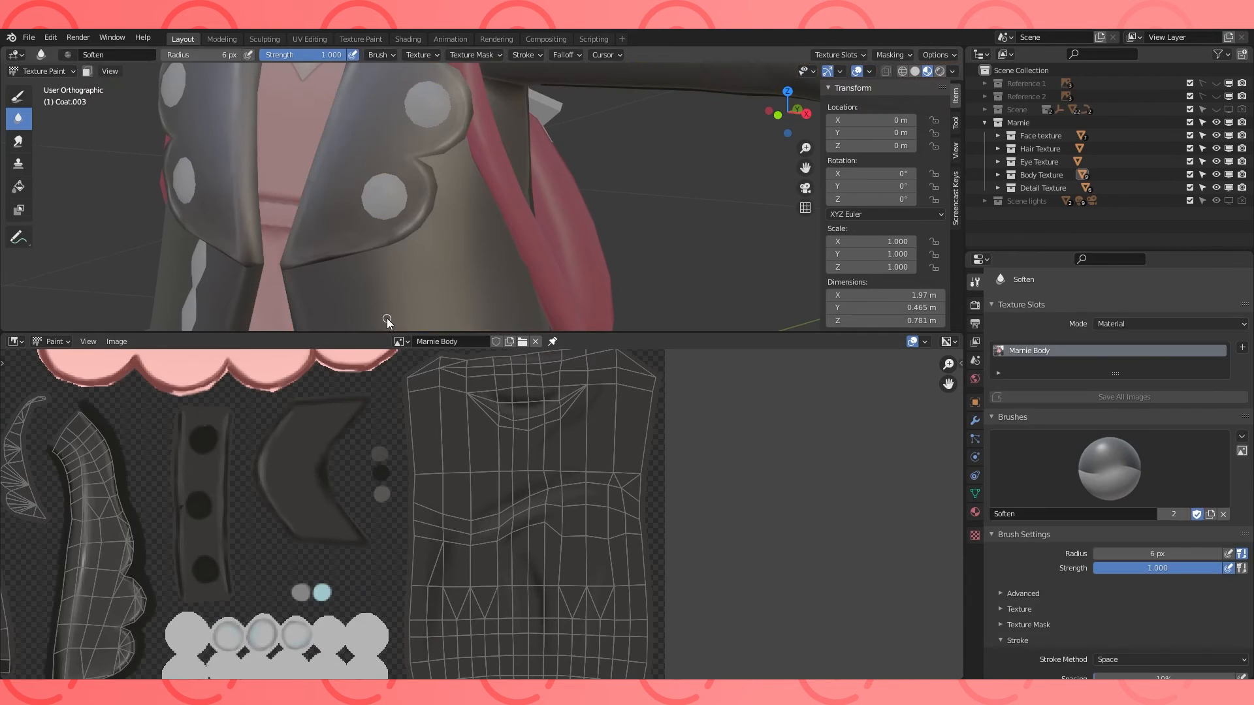
# Lighten the sampled dark colour to 363533 and mark the button shadows on the lapel in the 3D view at 6 px.
pyautogui.click(390, 471)
pyautogui.scroll(3, 530, 224)
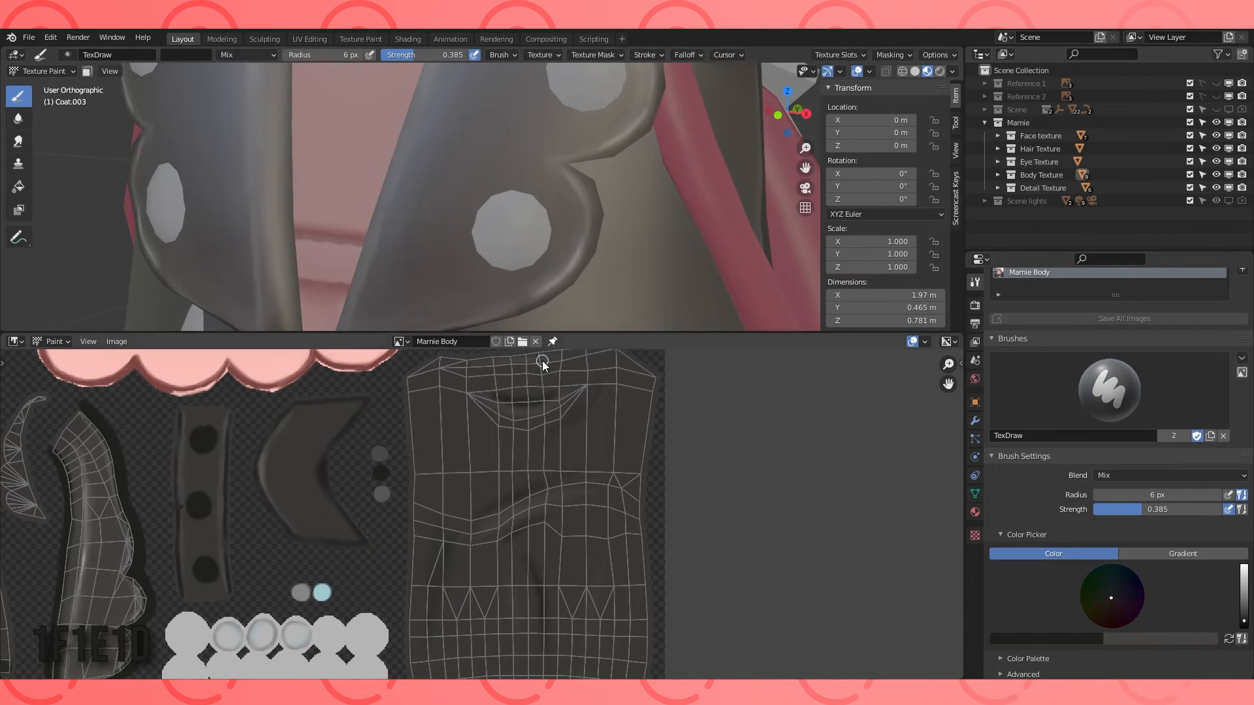
pyautogui.click(1058, 639)
pyautogui.moveTo(1101, 545); pyautogui.dragTo(1103, 539)
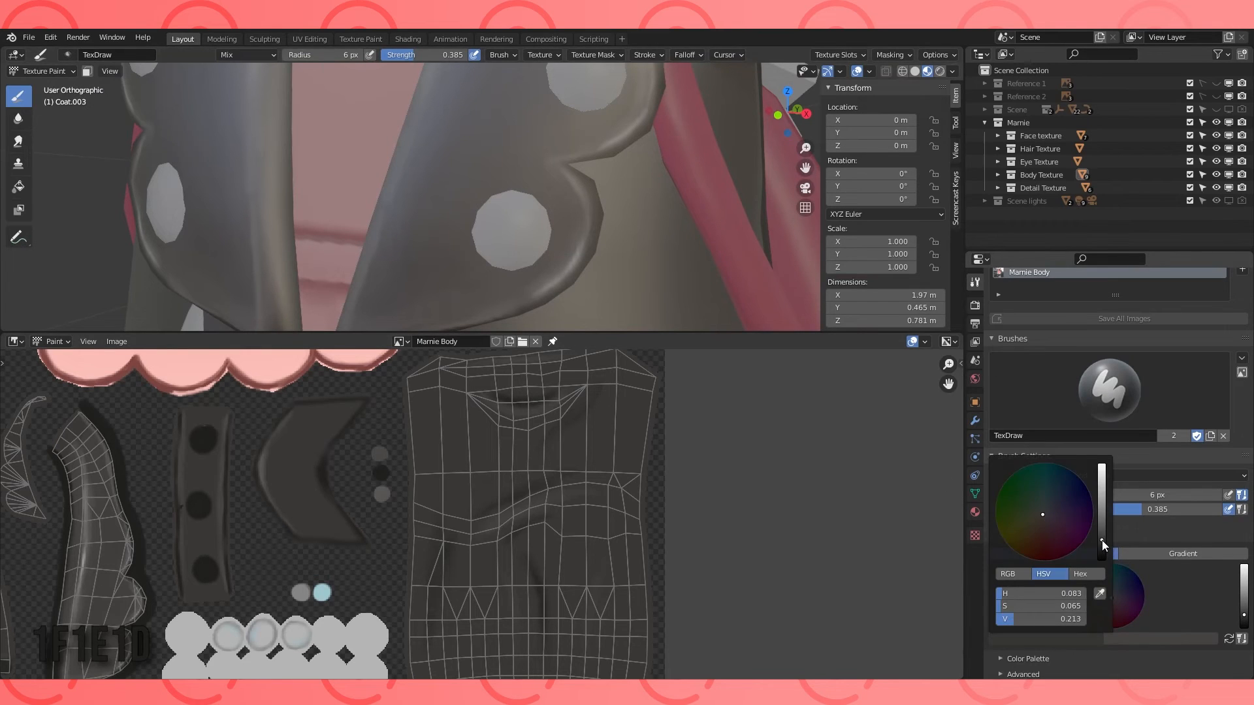
pyautogui.moveTo(472, 231); pyautogui.dragTo(473, 243)
pyautogui.moveTo(530, 181); pyautogui.dragTo(472, 192, button='middle')
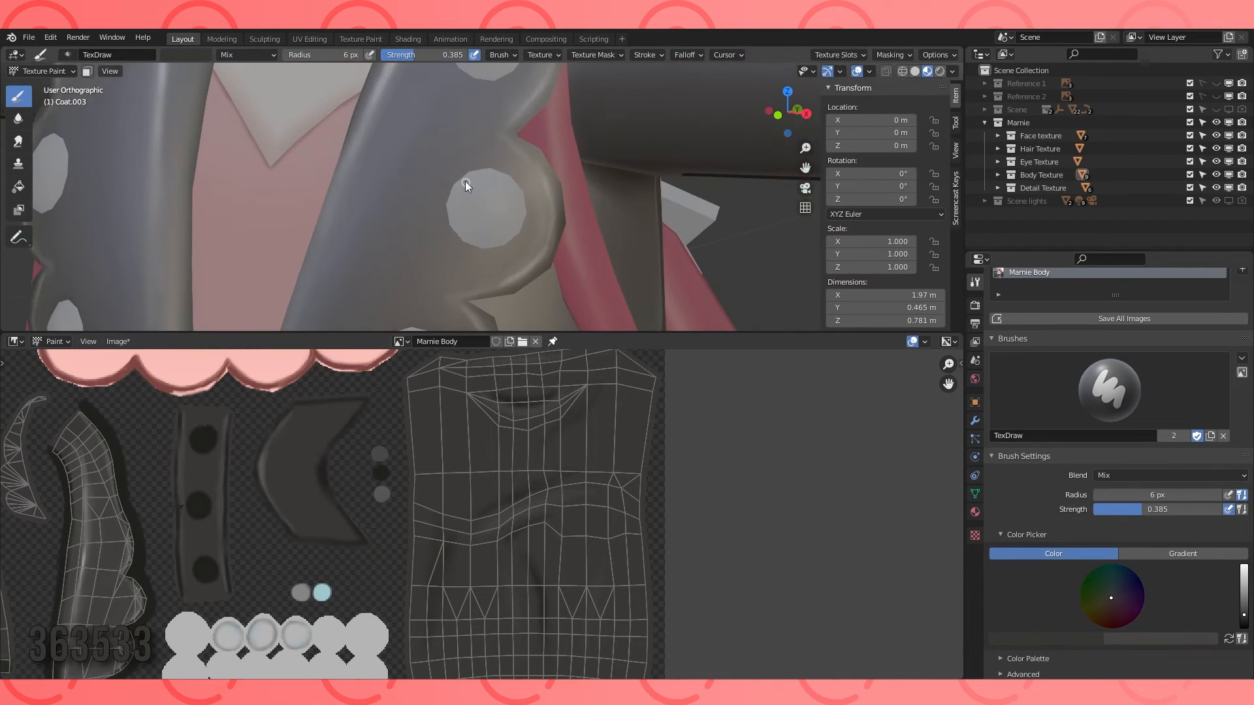
# Touch up the button shadows on the lapel texture with colour 363533 at 6 px and strength 1.000, and save the image.
pyautogui.scroll(-3, 516, 190)
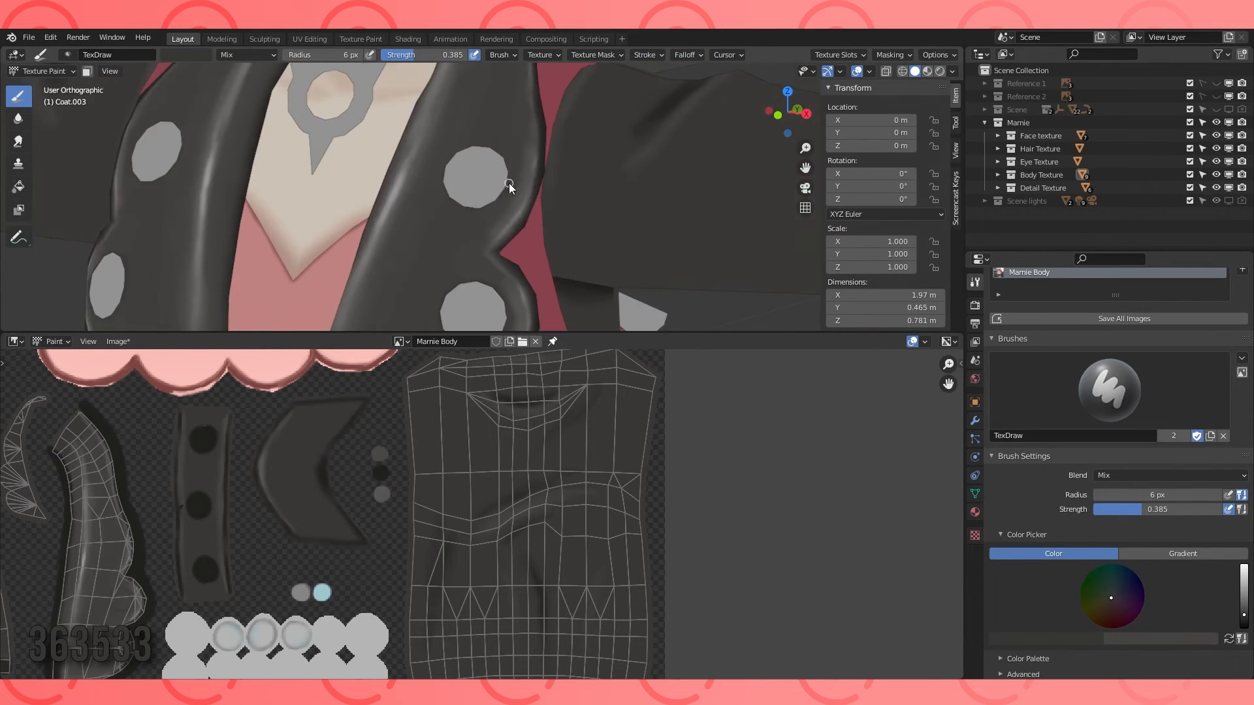
pyautogui.scroll(5, 636, 448)
pyautogui.hotkey('shift', 'f')
pyautogui.click(500, 494)
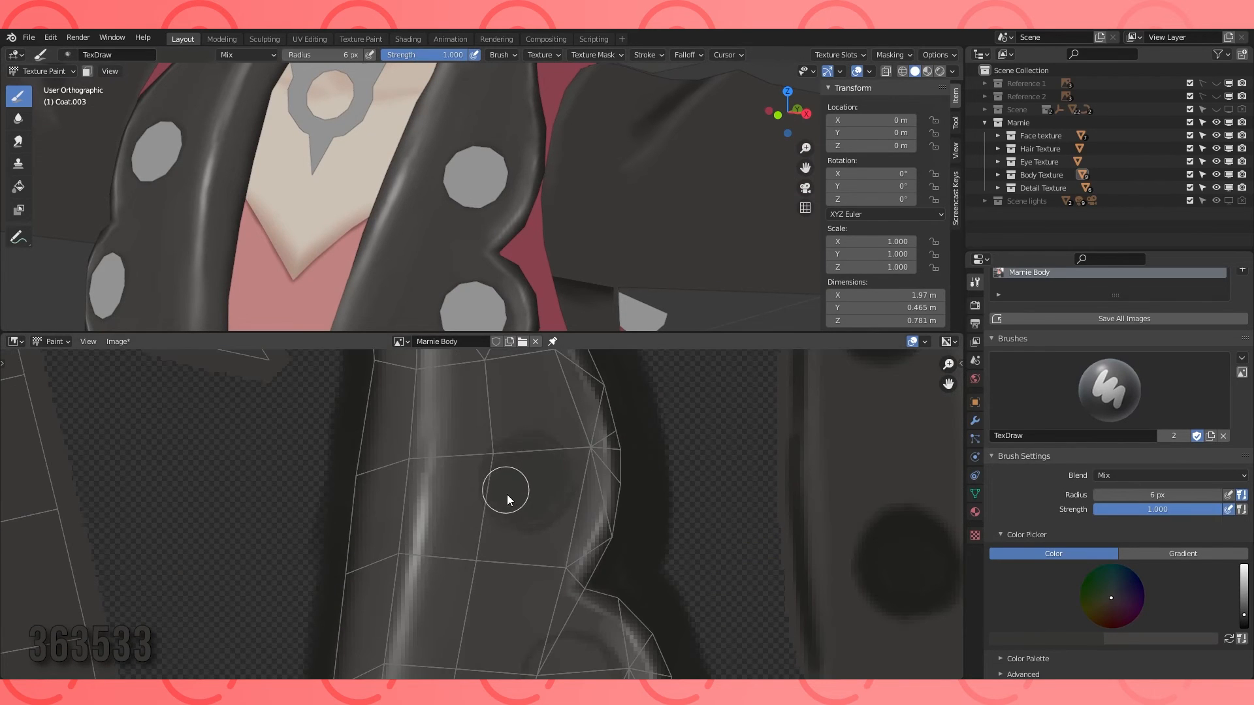
pyautogui.moveTo(571, 675); pyautogui.dragTo(391, 524, button='middle')
pyautogui.scroll(-1, 405, 540)
pyautogui.moveTo(380, 675); pyautogui.dragTo(481, 516, button='middle')
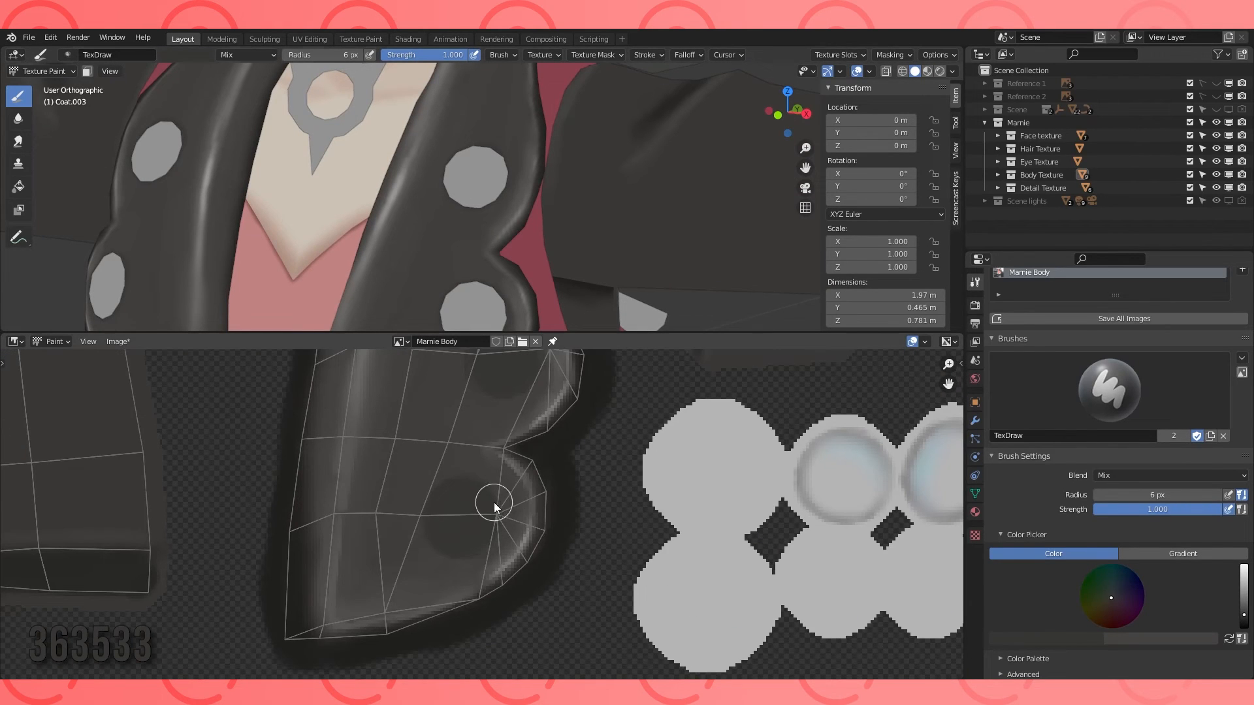
pyautogui.scroll(-10, 631, 268)
pyautogui.moveTo(633, 272); pyautogui.dragTo(682, 262, button='middle')
pyautogui.scroll(-7, 465, 451)
pyautogui.hotkey('alt', 's')
# Leave the coat, select the round lapel buttons object and enter Texture Paint mode on it.
pyautogui.press('Tab')
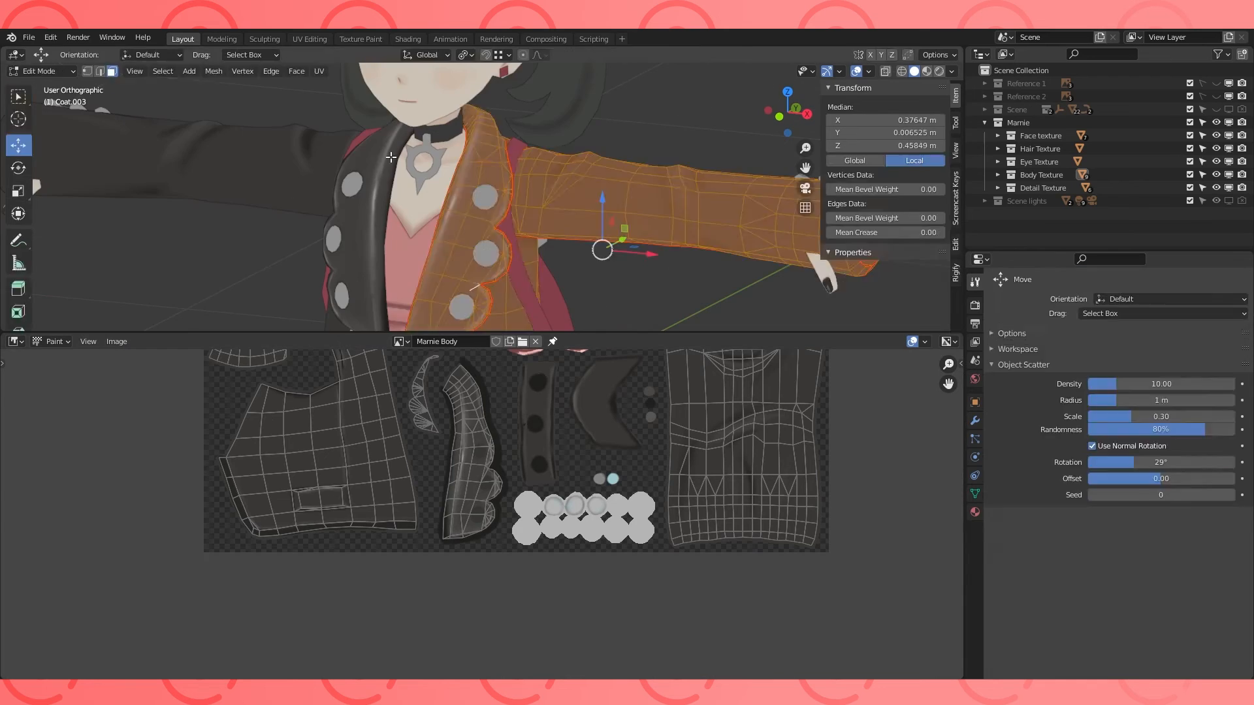
pyautogui.press('Tab')
pyautogui.click(487, 199)
pyautogui.press('Tab')
pyautogui.scroll(3, 656, 465)
pyautogui.scroll(5, 523, 195)
pyautogui.moveTo(562, 192); pyautogui.dragTo(582, 192, button='middle')
pyautogui.click(48, 71)
pyautogui.click(40, 149)
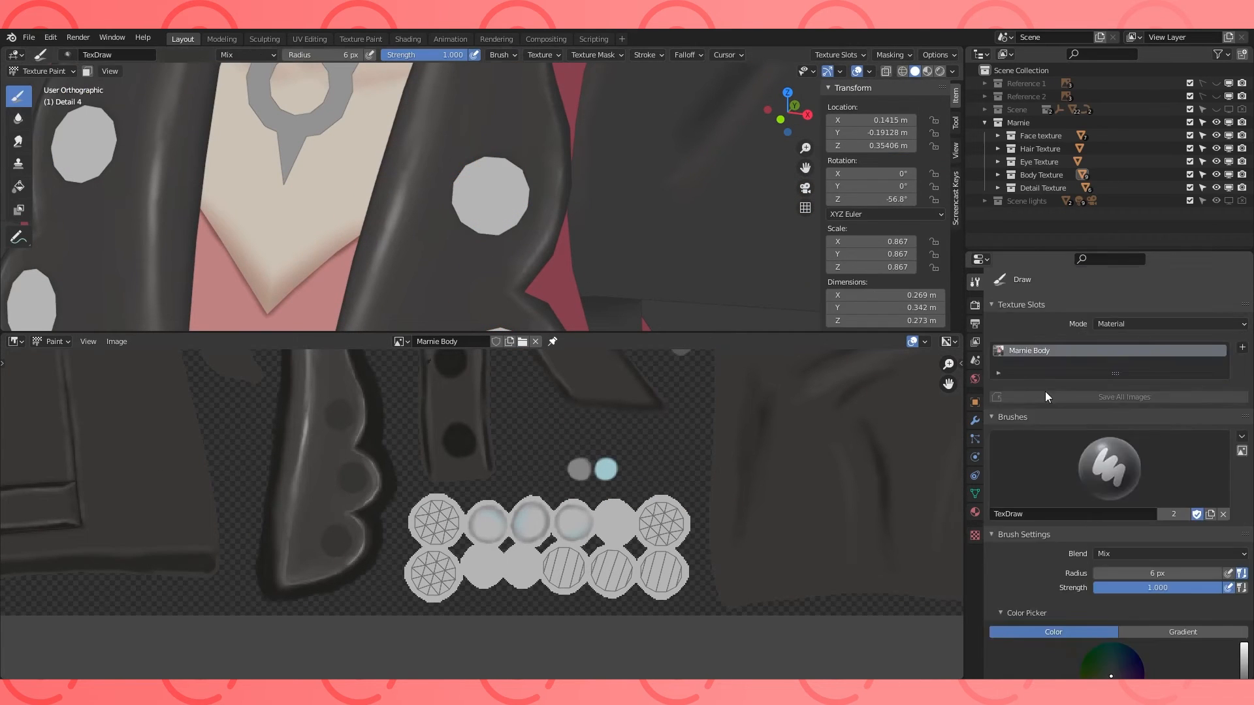
# Sample the two texture swatches as paint colours, with 858585 as primary and 9EC6CE as secondary.
pyautogui.scroll(-9, 1072, 431)
pyautogui.press('s')
pyautogui.click(1164, 508)
pyautogui.click(1205, 463)
pyautogui.click(607, 469)
pyautogui.scroll(2, 530, 205)
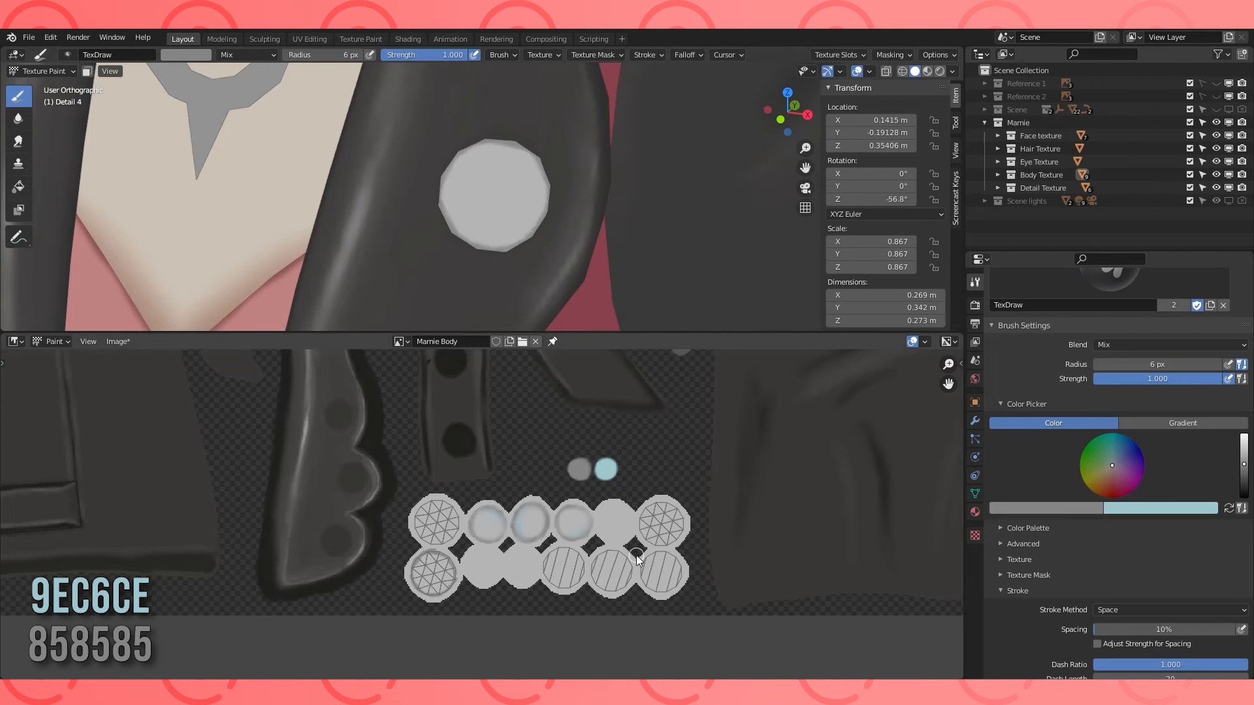
# Shade the rims of the lapel buttons in the texture with colour 858585 at 2 px and full strength.
pyautogui.scroll(-4, 575, 291)
pyautogui.keyDown('shift'); pyautogui.moveTo(588, 314); pyautogui.dragTo(562, 174, button='middle'); pyautogui.keyUp('shift')
pyautogui.scroll(4, 420, 575)
pyautogui.press('f')
pyautogui.click(395, 454)
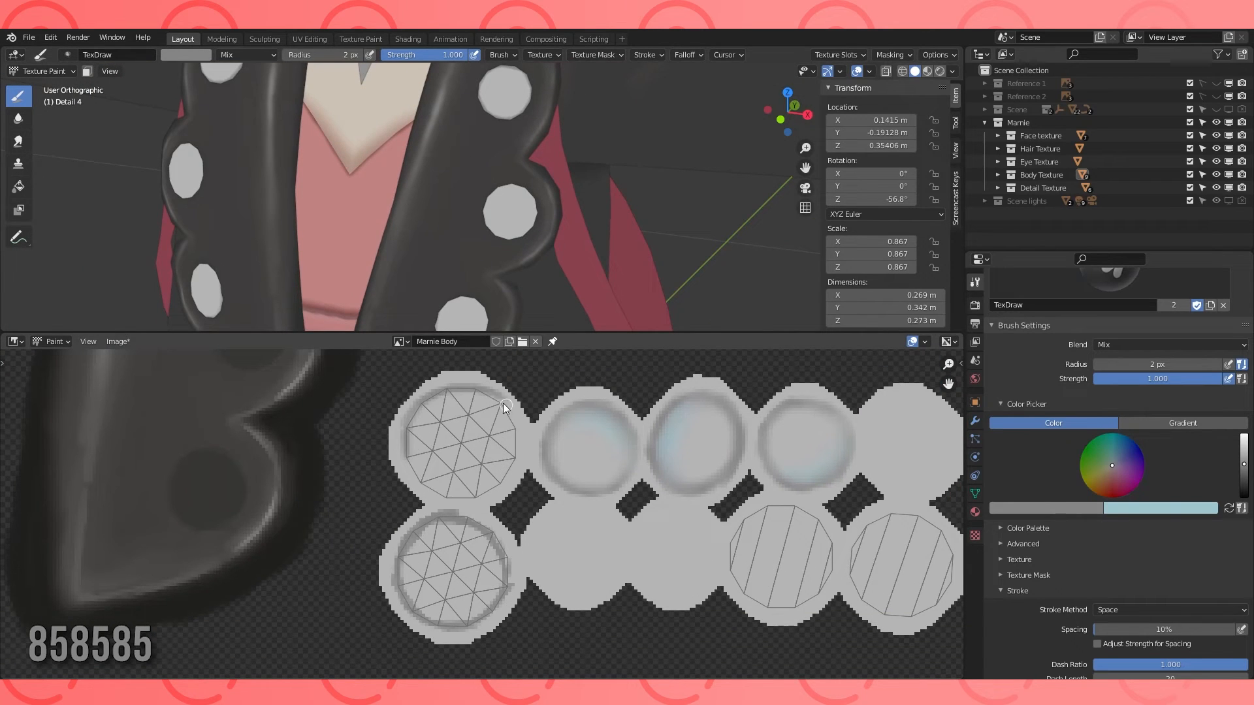
pyautogui.moveTo(869, 484); pyautogui.dragTo(643, 491, button='middle')
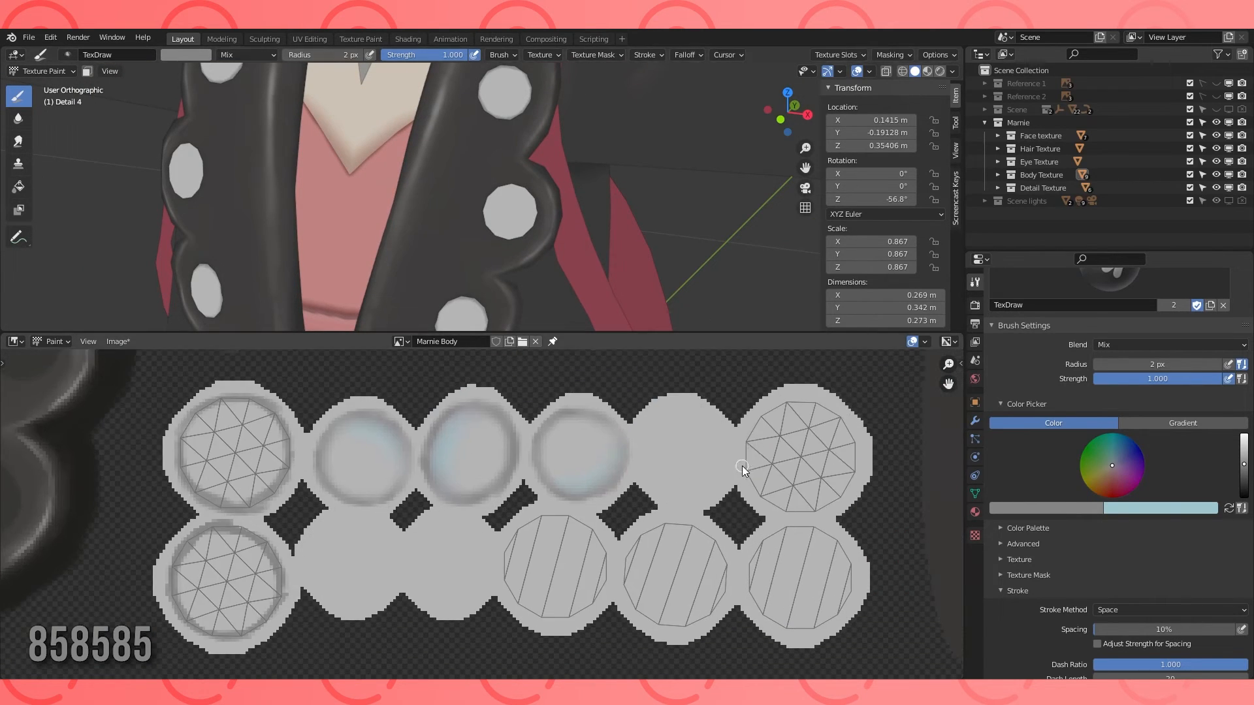
# Paint crescent reflections on the lapel buttons with colour 9EC6CE at 4 px and strength 0.578.
pyautogui.press('x')
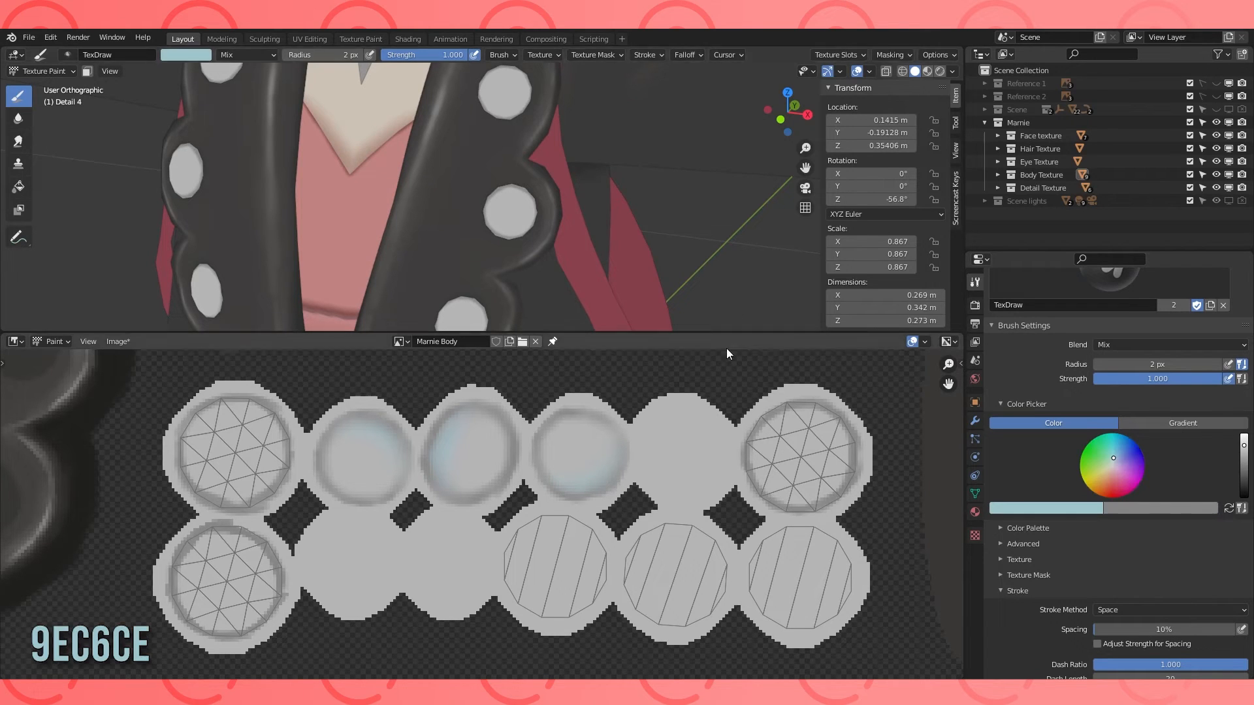
pyautogui.moveTo(513, 104); pyautogui.dragTo(593, 172, button='middle')
pyautogui.moveTo(450, 55); pyautogui.dragTo(415, 55)
pyautogui.moveTo(206, 421); pyautogui.dragTo(207, 497)
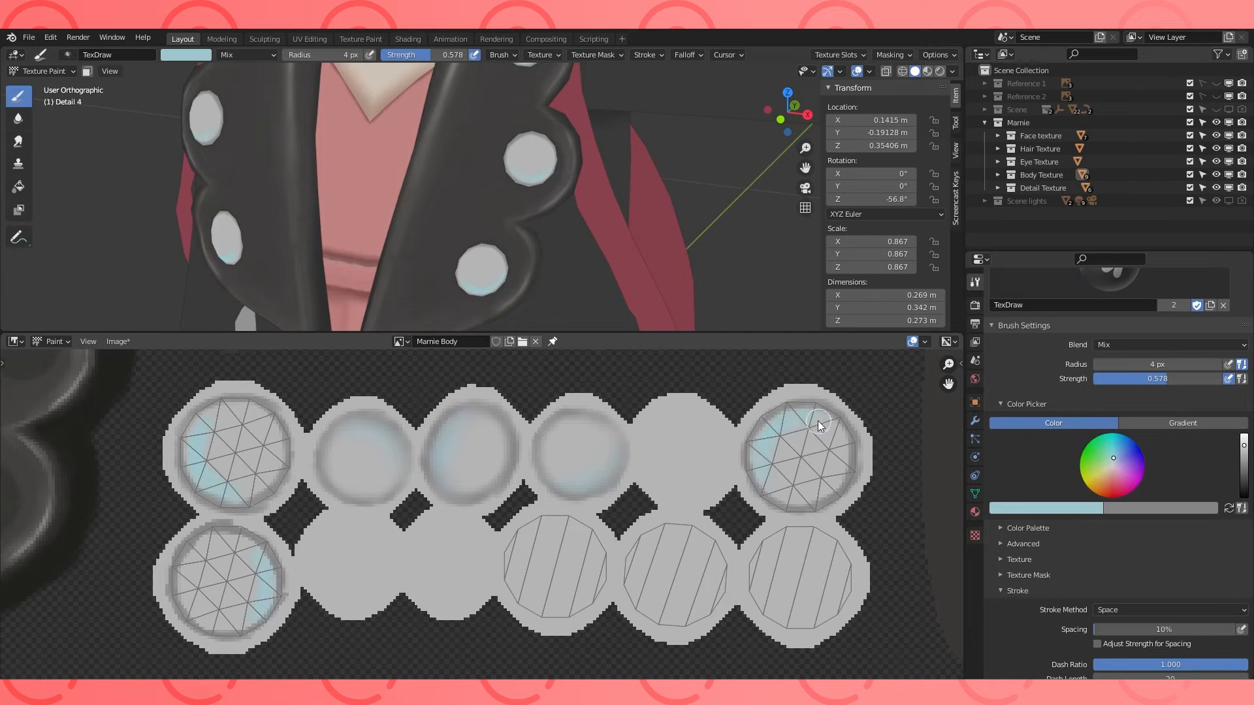
pyautogui.scroll(-2, 597, 170)
pyautogui.moveTo(597, 171); pyautogui.dragTo(615, 175, button='middle')
# Blend the blue reflections into the lapel buttons with the Soften brush at 6 px.
pyautogui.press('2')
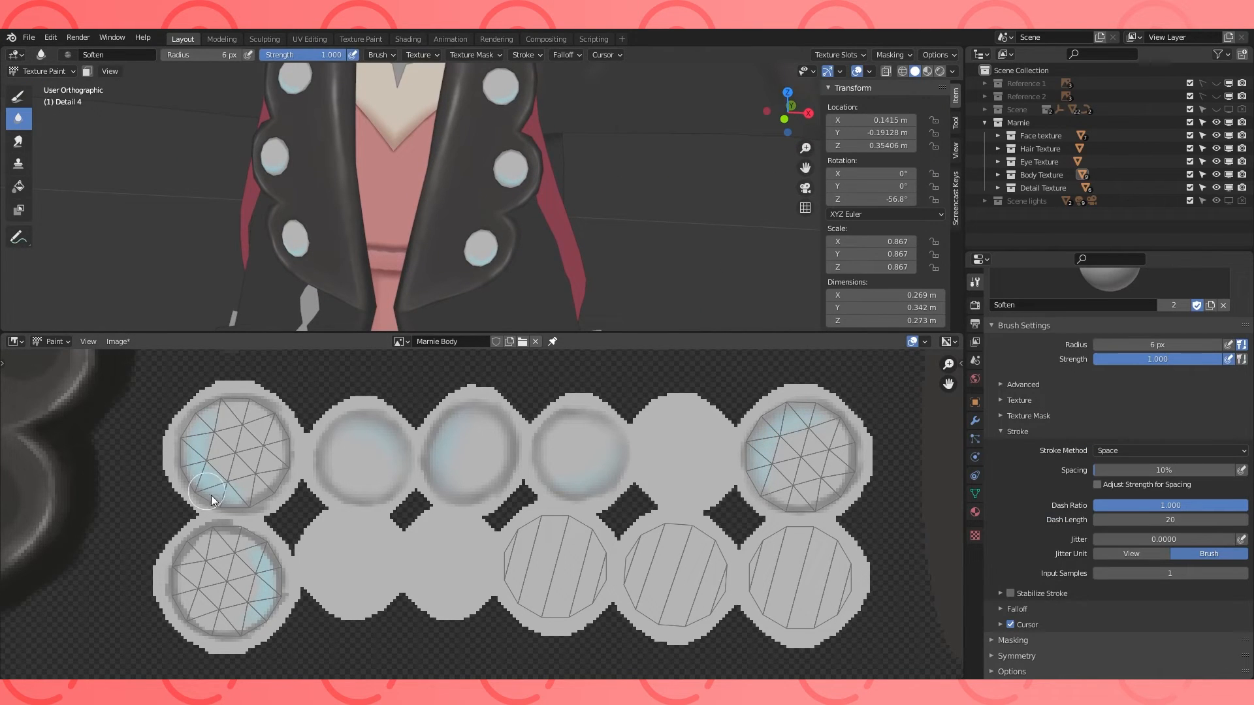
pyautogui.scroll(1, 640, 219)
pyautogui.moveTo(614, 176)
pyautogui.keyDown('shift'); pyautogui.mouseDown(button='middle')
pyautogui.moveTo(640, 219)
pyautogui.moveTo(607, 203)
pyautogui.mouseUp(button='middle'); pyautogui.keyUp('shift')
pyautogui.scroll(3, 536, 119)
# Strengthen the button reflections with 9EC6CE at 6 px, and blend them and the rims with the 6 px Soften brush.
pyautogui.press('1')
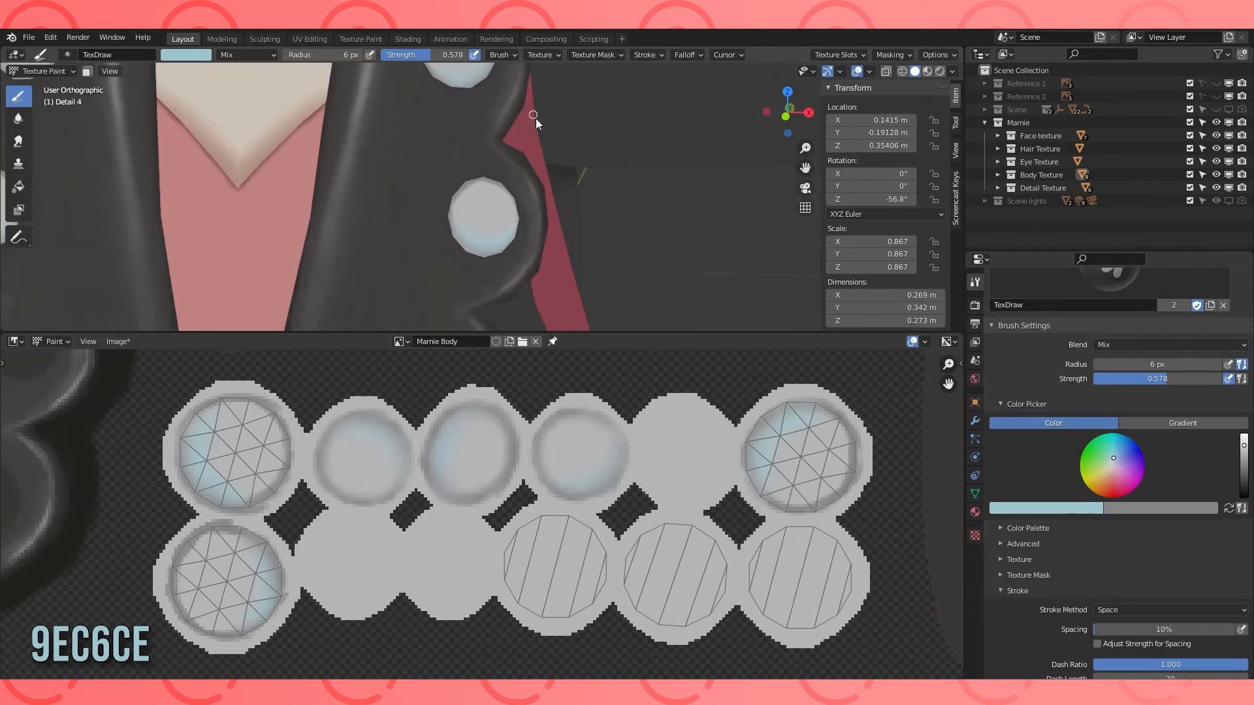
pyautogui.keyDown('shift'); pyautogui.moveTo(536, 118); pyautogui.dragTo(516, 182, button='middle'); pyautogui.keyUp('shift')
pyautogui.moveTo(501, 298); pyautogui.dragTo(564, 111, button='middle')
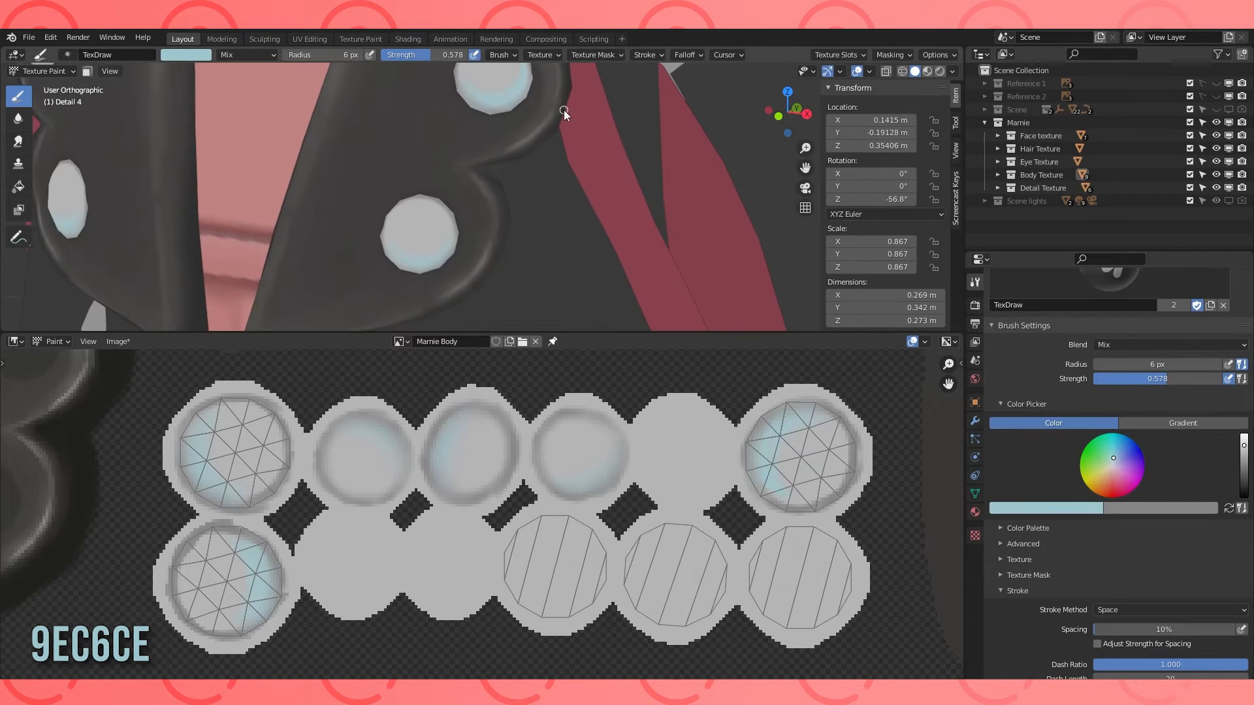
pyautogui.press('2')
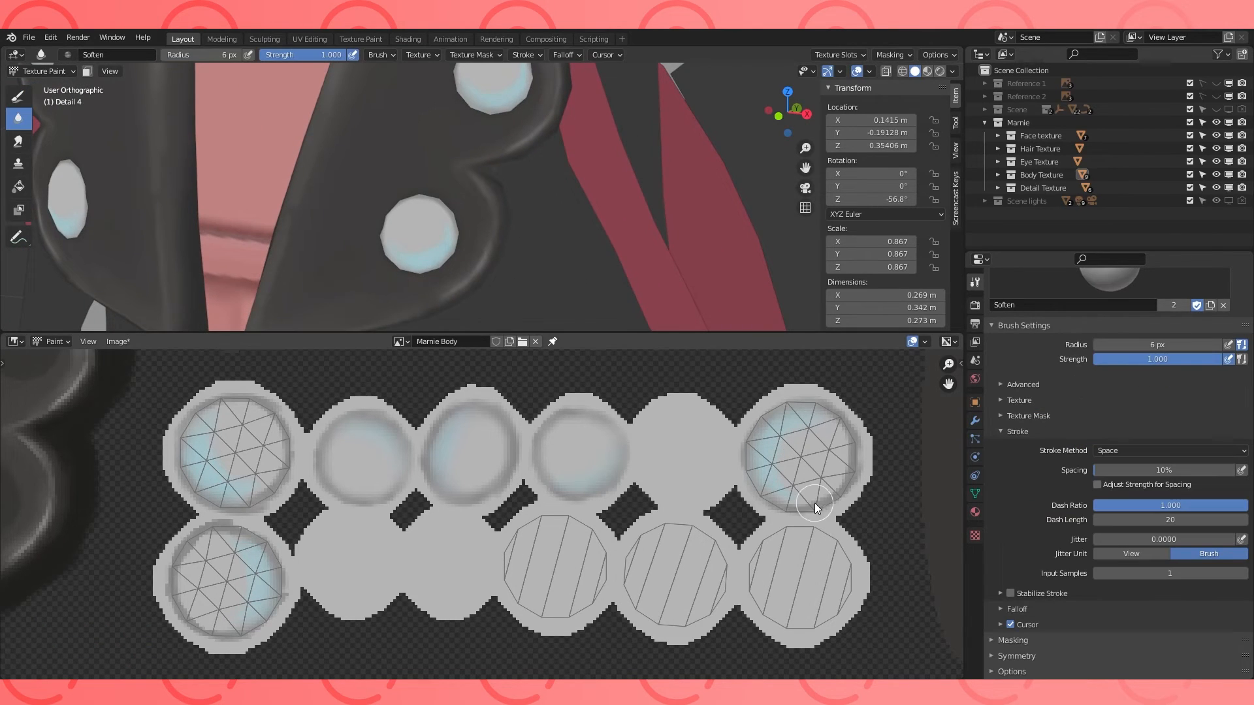
pyautogui.scroll(-5, 622, 202)
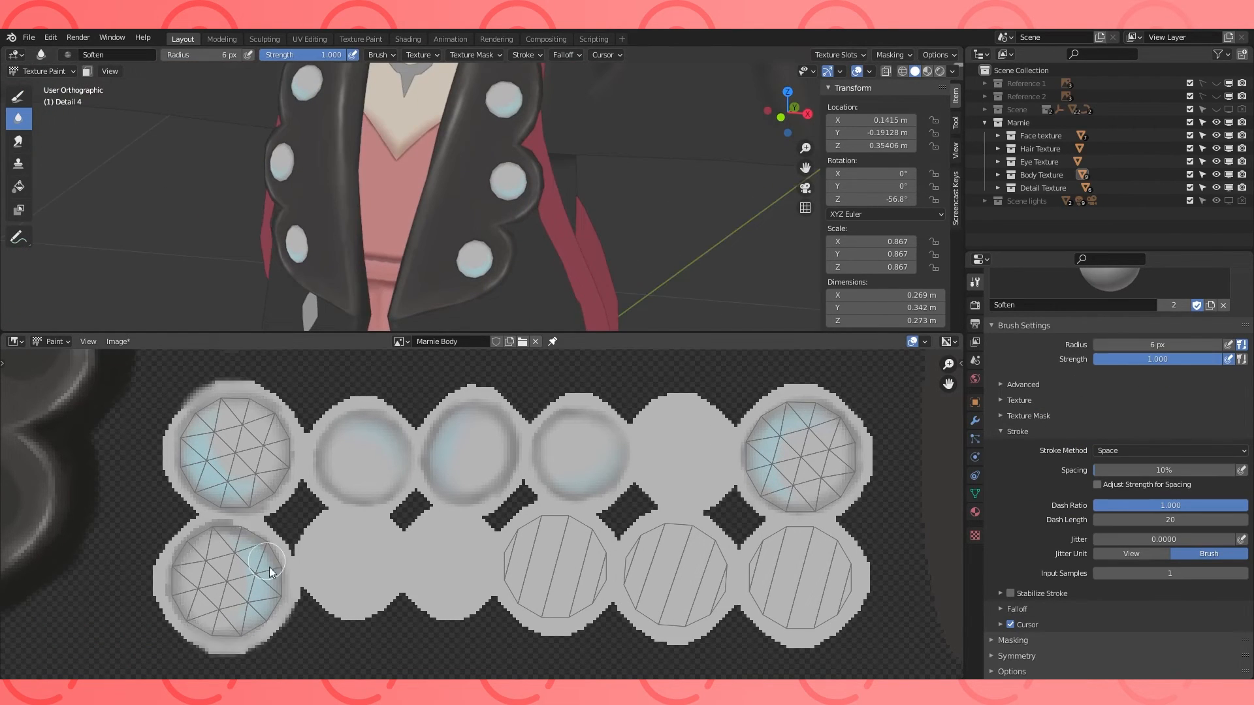
# Redefine the button rims with colour 858585 at 2 px and blend them with the Soften brush at 5 px.
pyautogui.press('1')
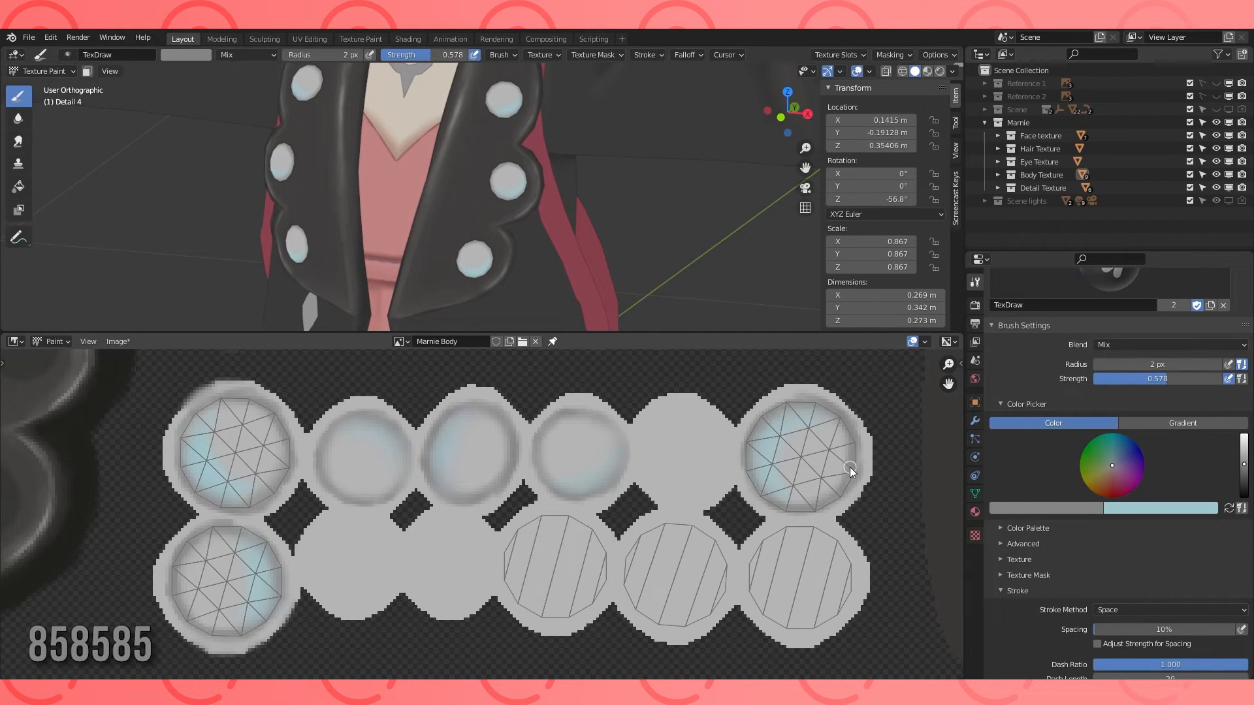
pyautogui.press('2')
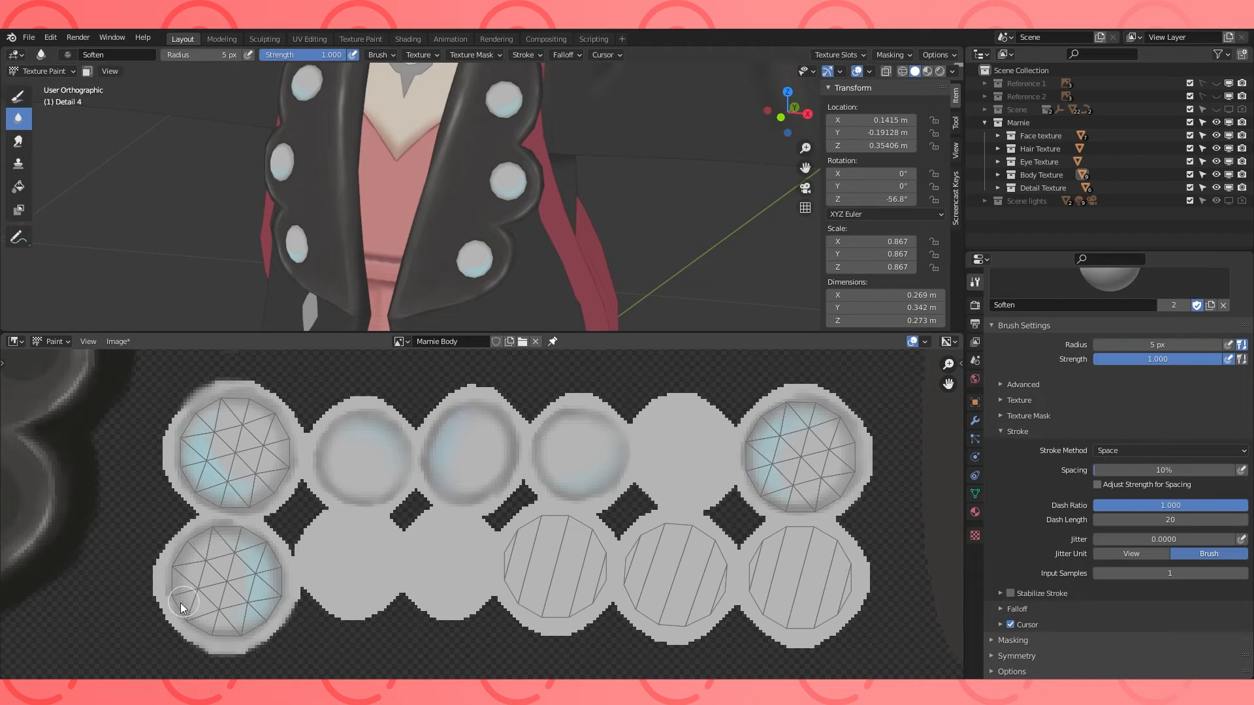
pyautogui.scroll(-4, 420, 437)
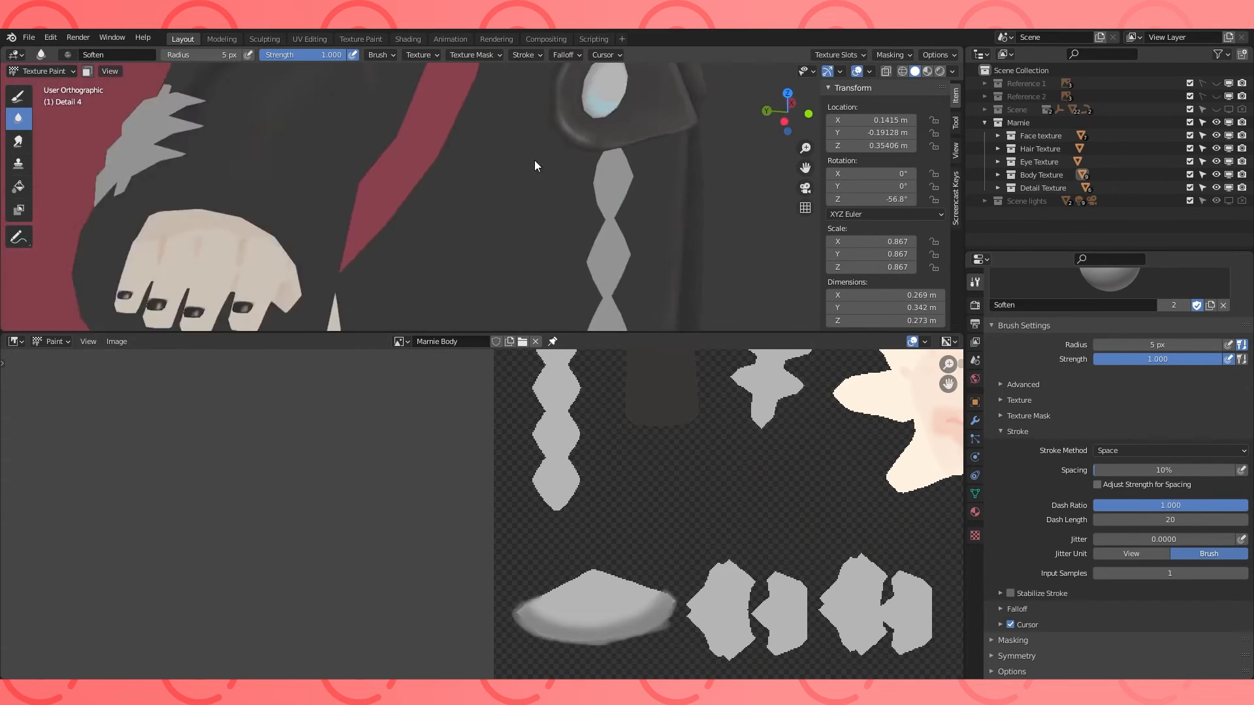
# Select the diamond chain trim on the coat front and open it in Texture Paint mode.
pyautogui.click(42, 71)
pyautogui.click(39, 98)
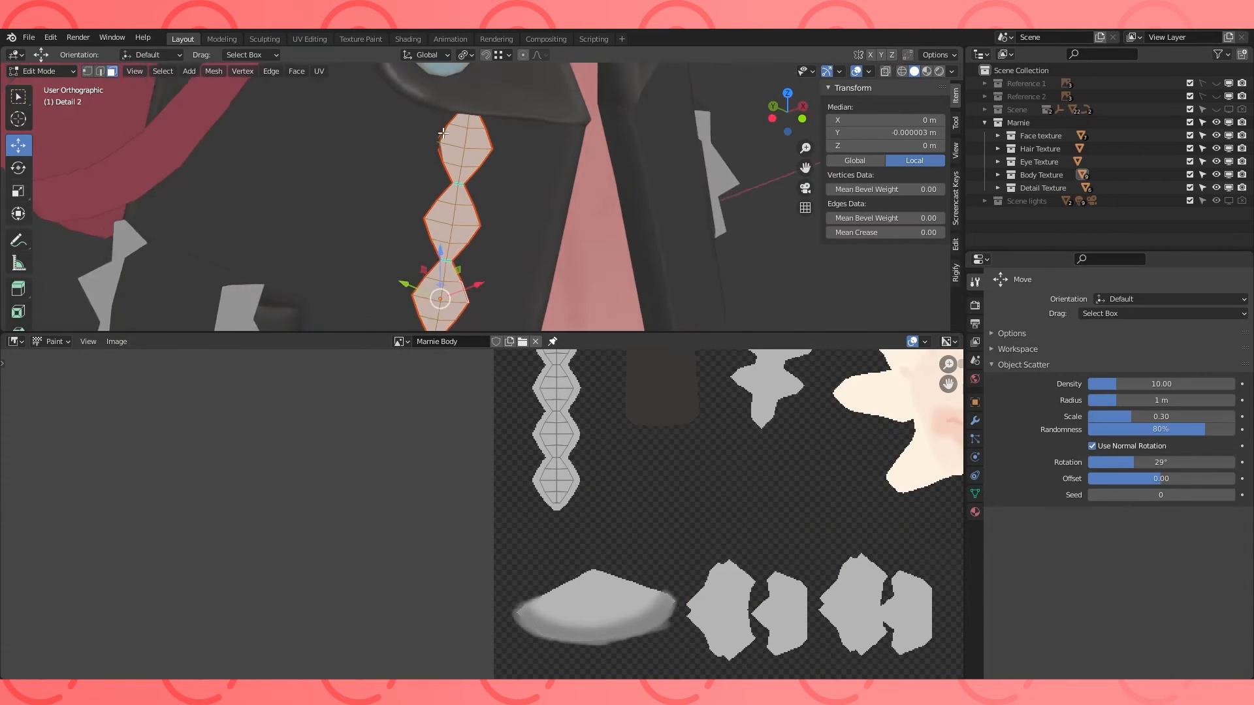
pyautogui.click(420, 118)
pyautogui.moveTo(420, 124); pyautogui.dragTo(480, 145, button='middle')
pyautogui.moveTo(365, 121); pyautogui.dragTo(369, 121)
pyautogui.moveTo(523, 126); pyautogui.dragTo(457, 131, button='middle')
pyautogui.scroll(-2, 567, 143)
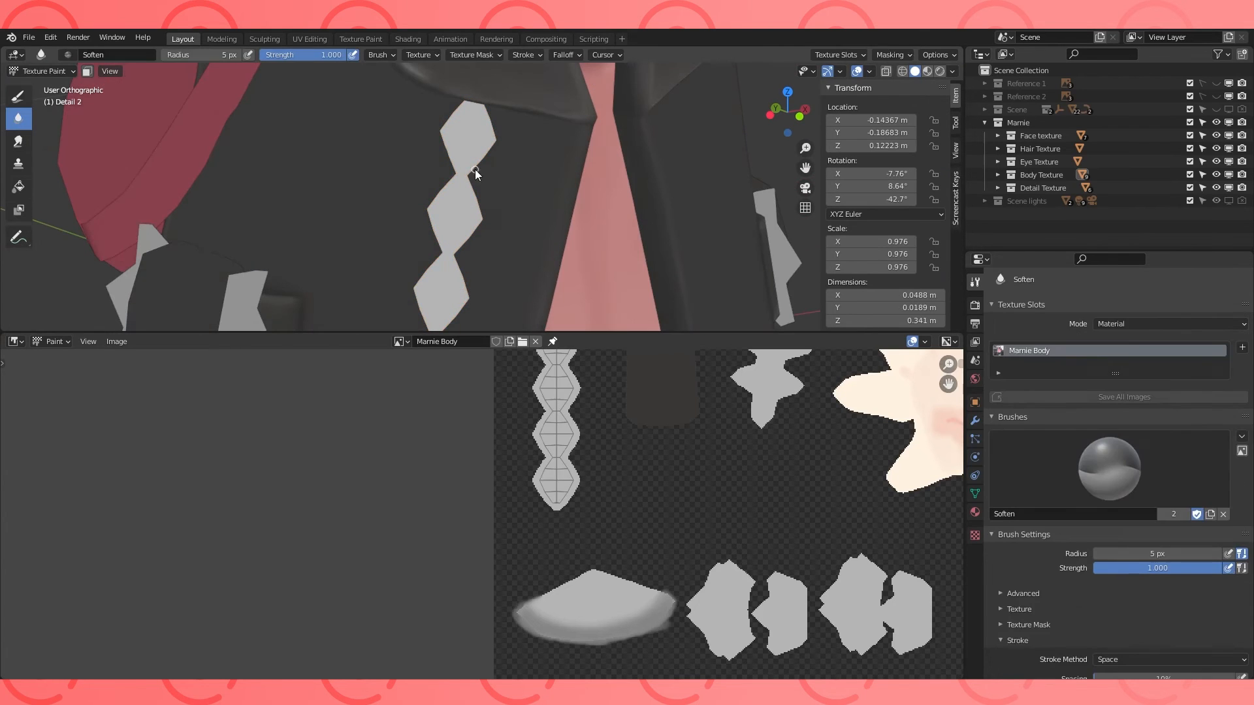
pyautogui.scroll(-2, 523, 511)
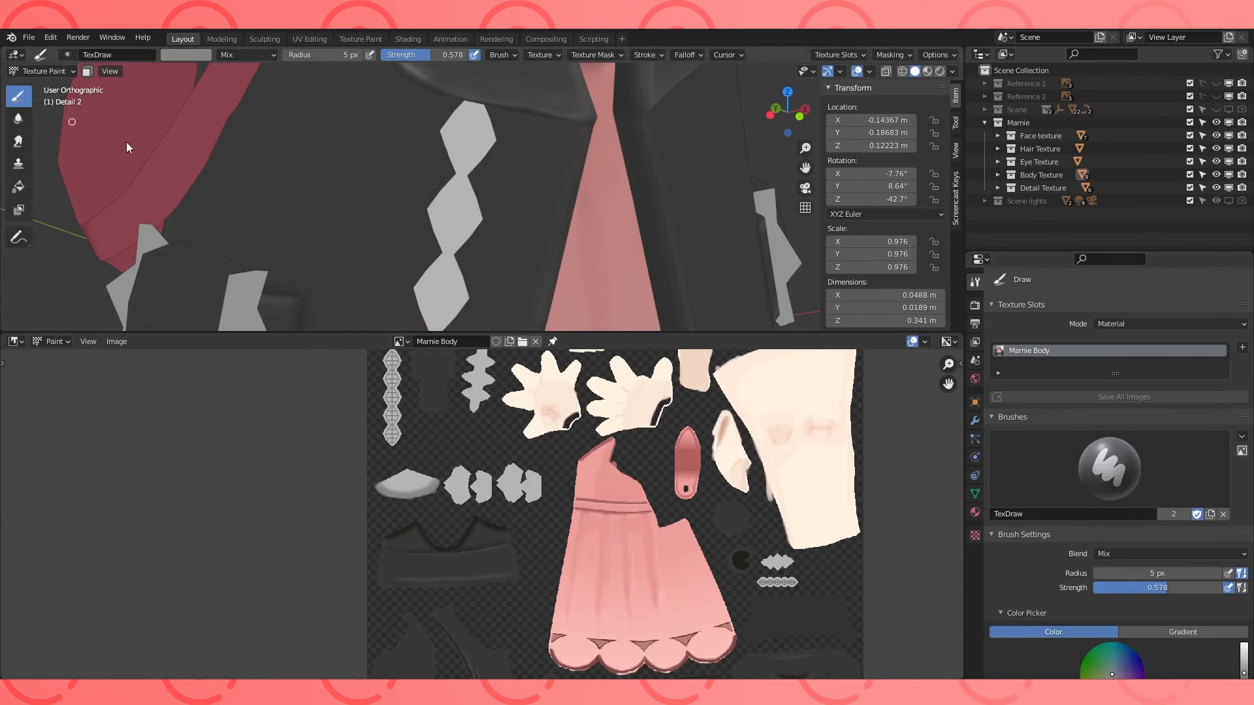
# Shade the outer edges of all the diamonds in the chain trim with colour 858585 at 5 px and strength 0.578.
pyautogui.scroll(4, 524, 511)
pyautogui.moveTo(524, 511); pyautogui.dragTo(506, 552, button='middle')
pyautogui.scroll(1, 480, 515)
pyautogui.moveTo(456, 422); pyautogui.dragTo(401, 501)
pyautogui.moveTo(410, 487)
pyautogui.mouseDown()
pyautogui.moveTo(449, 547)
pyautogui.moveTo(409, 606)
pyautogui.mouseUp()
pyautogui.moveTo(422, 600); pyautogui.dragTo(392, 507, button='middle')
pyautogui.moveTo(388, 511); pyautogui.dragTo(420, 565)
pyautogui.moveTo(476, 516); pyautogui.dragTo(443, 567)
pyautogui.moveTo(420, 569)
pyautogui.mouseDown()
pyautogui.moveTo(383, 621)
pyautogui.moveTo(480, 621)
pyautogui.mouseUp()
pyautogui.moveTo(387, 612); pyautogui.dragTo(417, 460, button='middle')
pyautogui.moveTo(416, 477); pyautogui.dragTo(506, 585)
pyautogui.moveTo(414, 589); pyautogui.dragTo(449, 642)
pyautogui.moveTo(503, 593); pyautogui.dragTo(469, 643)
pyautogui.moveTo(502, 598); pyautogui.dragTo(500, 401, button='middle')
pyautogui.moveTo(412, 512); pyautogui.dragTo(456, 575)
pyautogui.moveTo(504, 511); pyautogui.dragTo(464, 573)
pyautogui.moveTo(482, 392)
pyautogui.mouseDown(button='middle')
pyautogui.moveTo(479, 484)
pyautogui.moveTo(442, 601)
pyautogui.mouseUp(button='middle')
# Sample B4B4B4 from the diamonds with the radius at 3 px, and darken the paint colour to 858585.
pyautogui.press('s')
pyautogui.press('f')
pyautogui.click(424, 516)
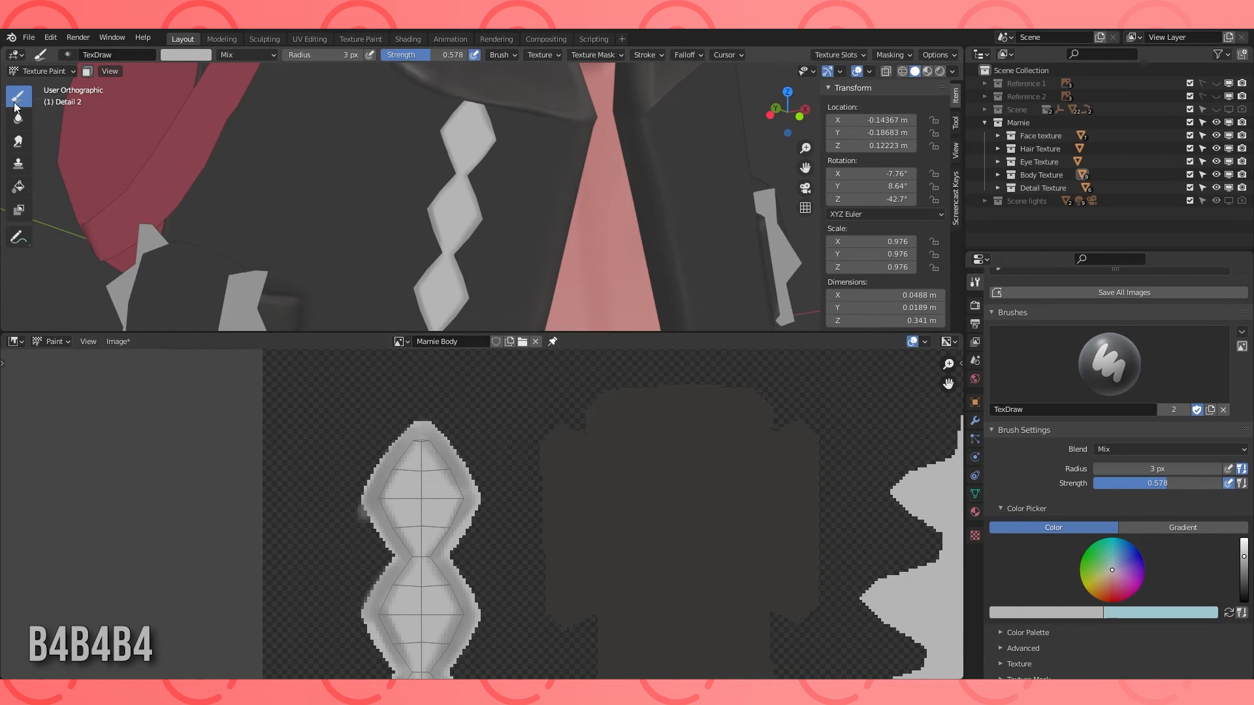
pyautogui.click(1243, 567)
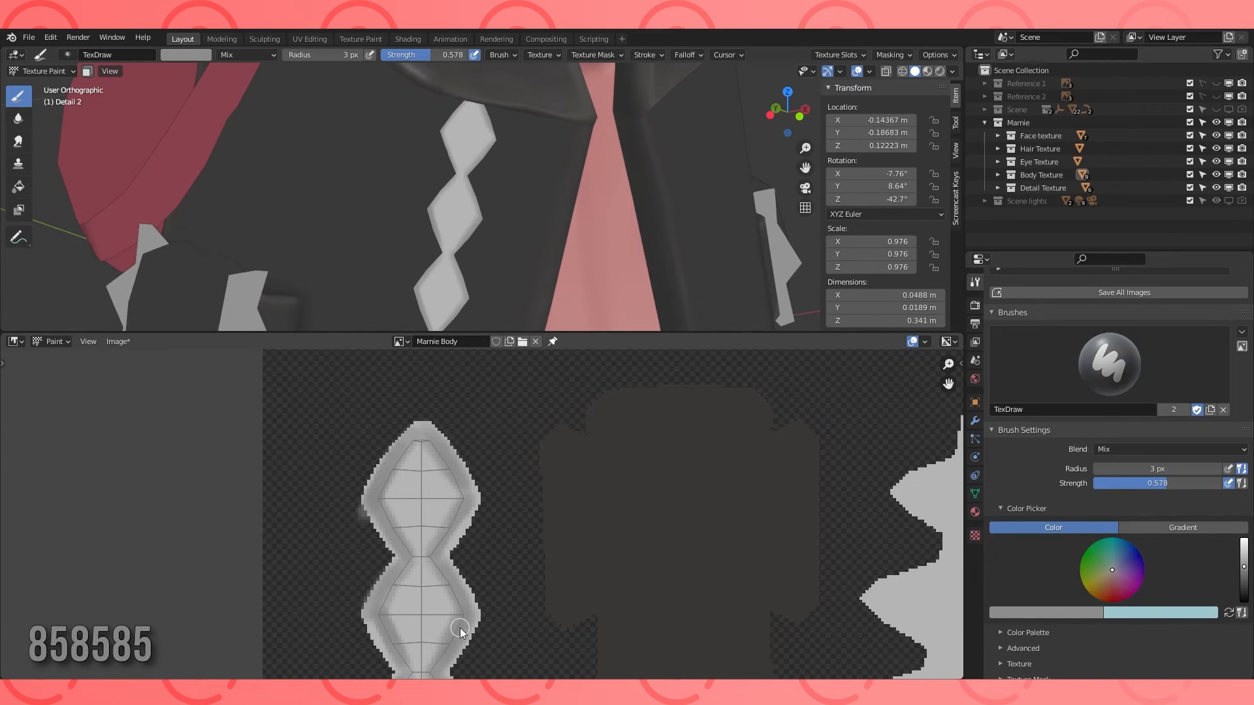
# Paint reflections in the lower part of each diamond with colour 9EC6CE at 3 px.
pyautogui.press('x')
pyautogui.moveTo(417, 551); pyautogui.dragTo(449, 503)
pyautogui.moveTo(486, 640); pyautogui.dragTo(497, 539, button='middle')
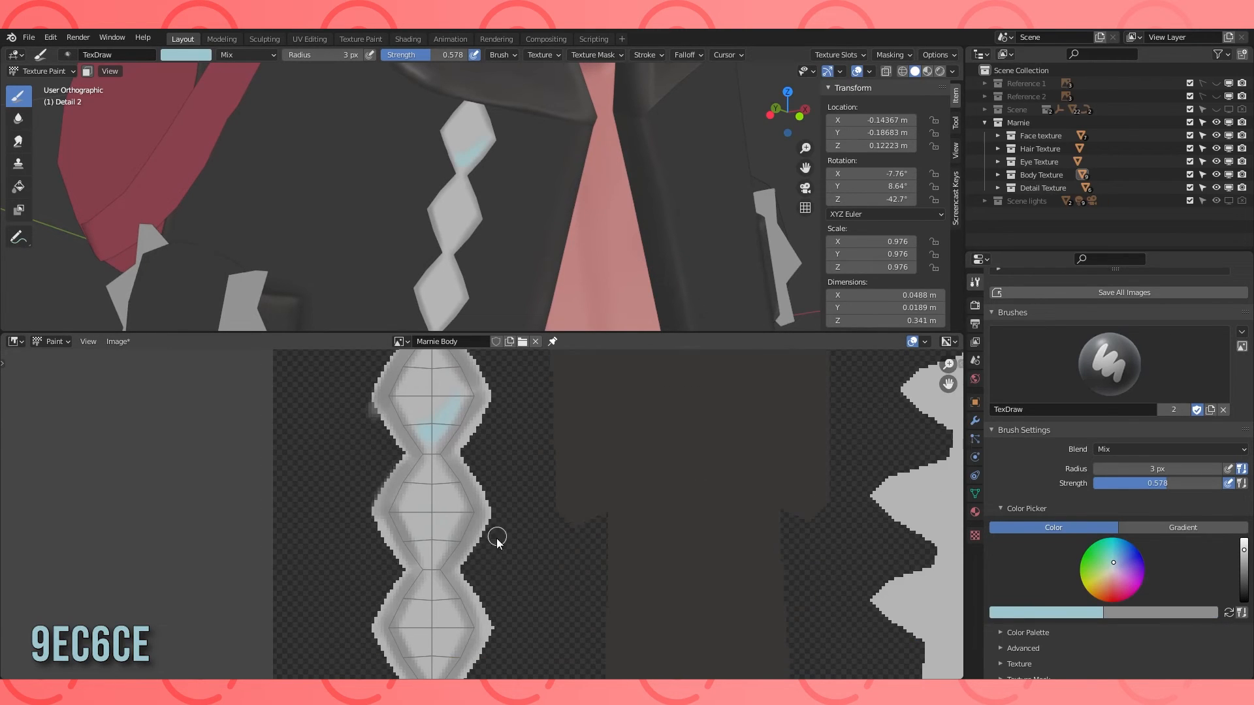
pyautogui.moveTo(431, 648); pyautogui.dragTo(413, 562, button='middle')
pyautogui.moveTo(399, 568)
pyautogui.mouseDown()
pyautogui.moveTo(437, 540)
pyautogui.moveTo(416, 574)
pyautogui.mouseUp()
pyautogui.moveTo(522, 572); pyautogui.dragTo(513, 396, button='middle')
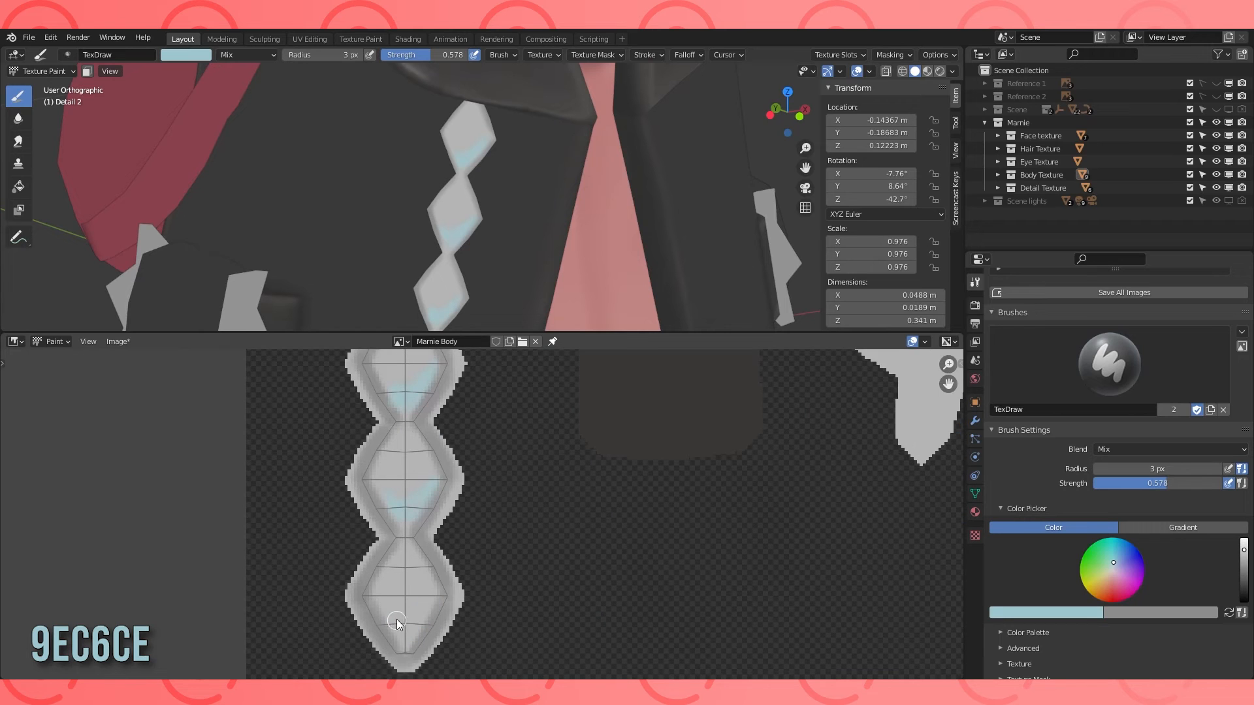
# Blend the blue reflections on the diamonds with the Soften brush at 3 px.
pyautogui.click(18, 119)
pyautogui.moveTo(387, 612); pyautogui.dragTo(400, 642)
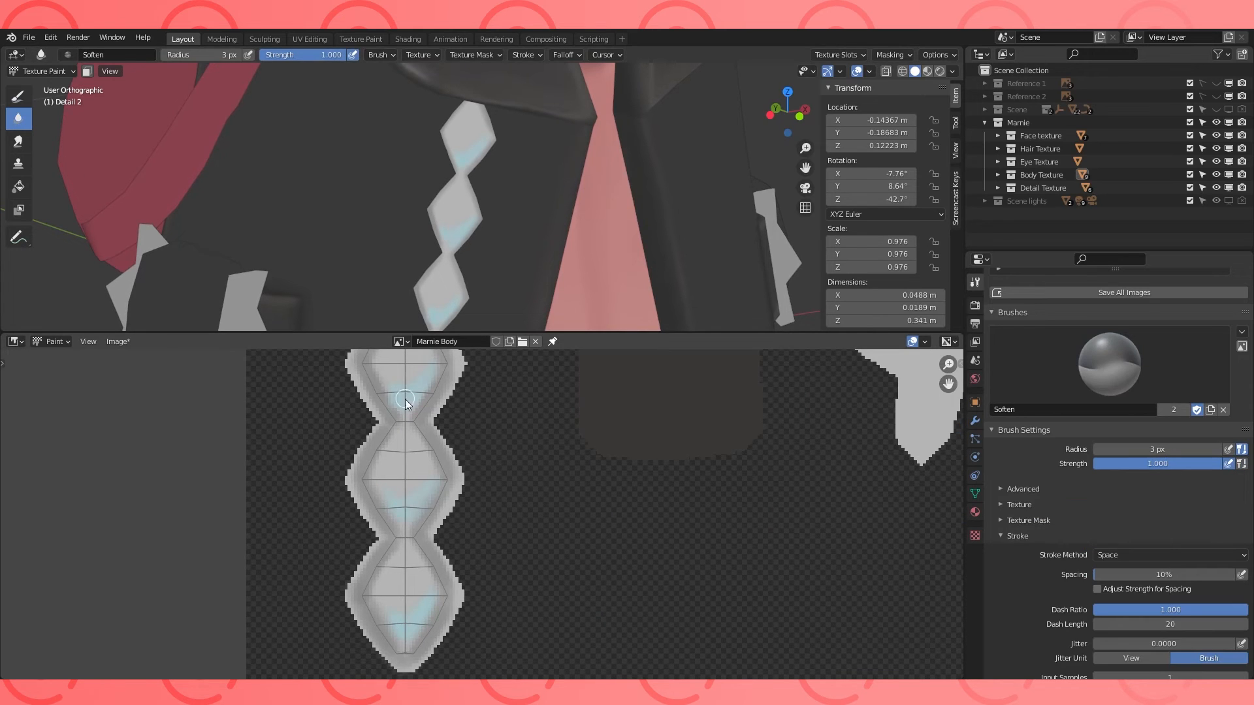
pyautogui.moveTo(405, 398); pyautogui.dragTo(427, 378)
pyautogui.moveTo(394, 369); pyautogui.dragTo(405, 623, button='middle')
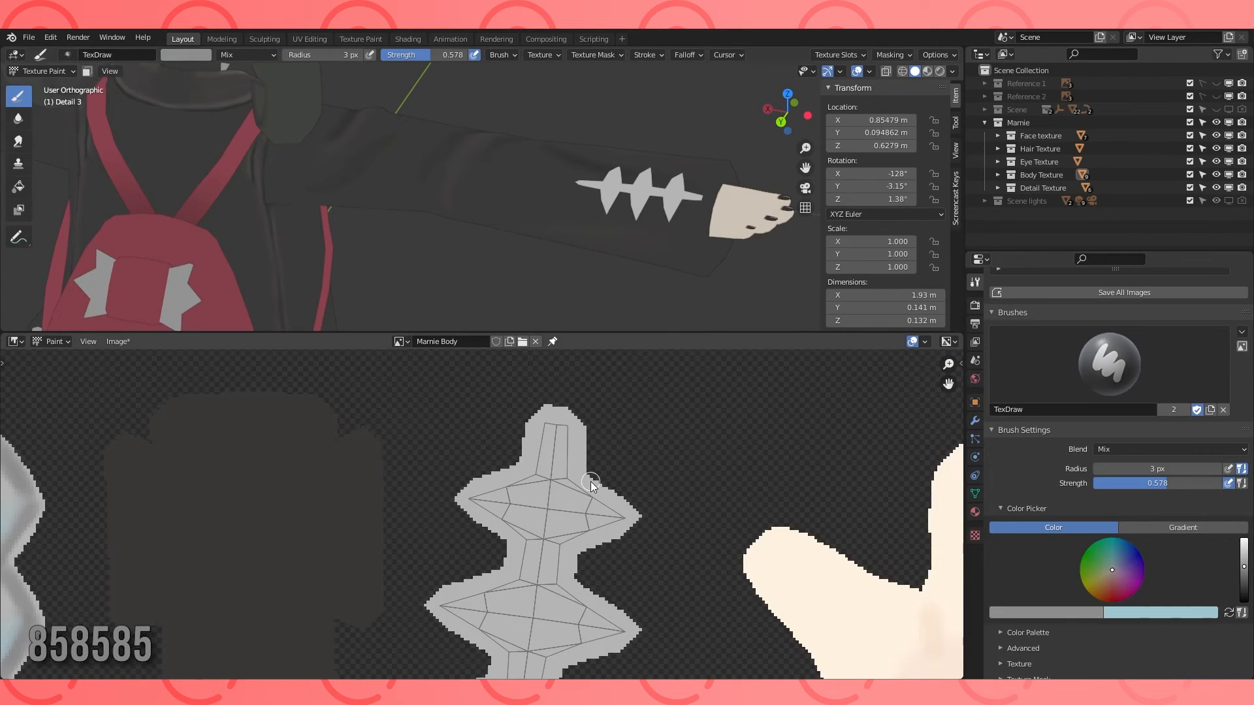
# Shade the edges of the spiked sleeve cuff trim in the texture with colour 858585 at 3 px and strength 0.578.
pyautogui.moveTo(465, 501); pyautogui.dragTo(541, 438)
pyautogui.moveTo(573, 418); pyautogui.dragTo(593, 489)
pyautogui.moveTo(472, 506); pyautogui.dragTo(518, 580)
pyautogui.moveTo(629, 518)
pyautogui.mouseDown()
pyautogui.moveTo(563, 544)
pyautogui.moveTo(560, 588)
pyautogui.mouseUp()
pyautogui.moveTo(514, 577); pyautogui.dragTo(431, 608)
pyautogui.moveTo(566, 587); pyautogui.dragTo(631, 629)
pyautogui.moveTo(561, 556); pyautogui.dragTo(537, 409, button='middle')
pyautogui.moveTo(599, 490); pyautogui.dragTo(526, 512)
pyautogui.moveTo(529, 515); pyautogui.dragTo(561, 582)
pyautogui.moveTo(482, 539)
pyautogui.mouseDown()
pyautogui.moveTo(418, 567)
pyautogui.moveTo(465, 665)
pyautogui.mouseUp()
pyautogui.moveTo(504, 621); pyautogui.dragTo(491, 669)
pyautogui.moveTo(571, 588); pyautogui.dragTo(515, 602)
# Paint 9EC6CE reflections on the points of the spiked cuff trim at 3 px, reducing the radius to 1 px.
pyautogui.scroll(-5, 522, 216)
pyautogui.moveTo(536, 209)
pyautogui.mouseDown(button='middle')
pyautogui.moveTo(600, 234)
pyautogui.moveTo(561, 212)
pyautogui.mouseUp(button='middle')
pyautogui.keyDown('shift'); pyautogui.moveTo(196, 190); pyautogui.dragTo(434, 201, button='middle'); pyautogui.keyUp('shift')
pyautogui.scroll(6, 431, 170)
pyautogui.click(1229, 612)
pyautogui.scroll(4, 418, 150)
pyautogui.moveTo(554, 449); pyautogui.dragTo(548, 507, button='middle')
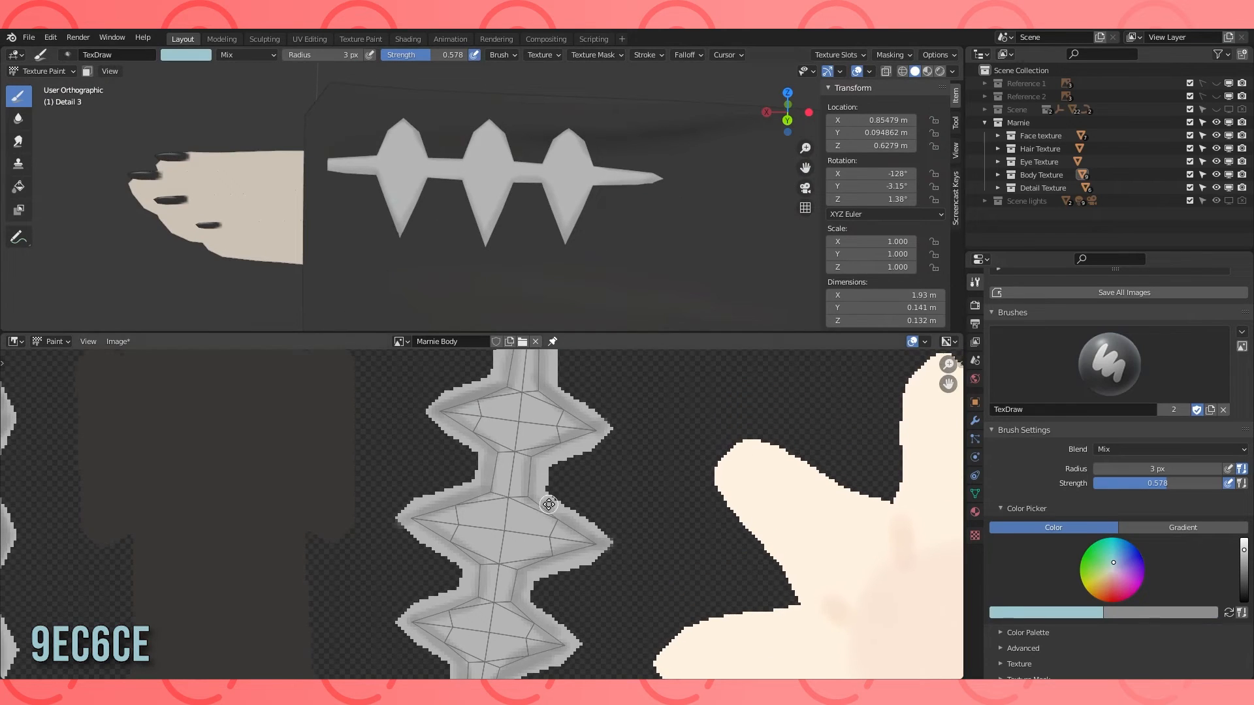
pyautogui.scroll(4, 498, 400)
pyautogui.moveTo(408, 430); pyautogui.dragTo(452, 417)
pyautogui.press('f')
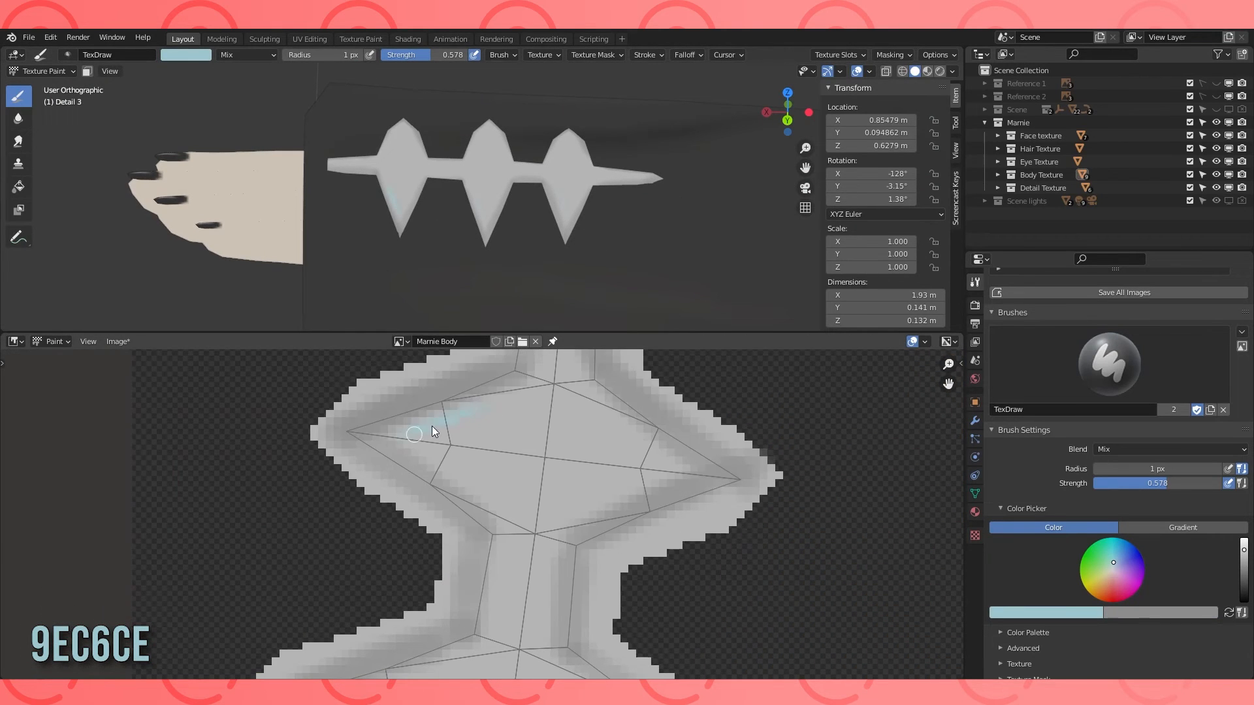
pyautogui.moveTo(451, 561); pyautogui.dragTo(483, 449, button='middle')
pyautogui.moveTo(389, 590); pyautogui.dragTo(452, 573)
pyautogui.scroll(-4, 518, 510)
pyautogui.moveTo(518, 510); pyautogui.dragTo(522, 462, button='middle')
pyautogui.moveTo(469, 535)
pyautogui.mouseDown()
pyautogui.moveTo(448, 539)
pyautogui.moveTo(468, 537)
pyautogui.mouseUp()
# Blend the blue reflections on the spiked cuff trim with the Soften brush at 5 px.
pyautogui.press('5')
pyautogui.moveTo(456, 437); pyautogui.dragTo(472, 428)
pyautogui.moveTo(471, 403); pyautogui.dragTo(461, 555, button='middle')
pyautogui.moveTo(418, 216); pyautogui.dragTo(473, 258, button='middle')
pyautogui.scroll(-2, 473, 258)
pyautogui.moveTo(591, 611); pyautogui.dragTo(653, 476, button='middle')
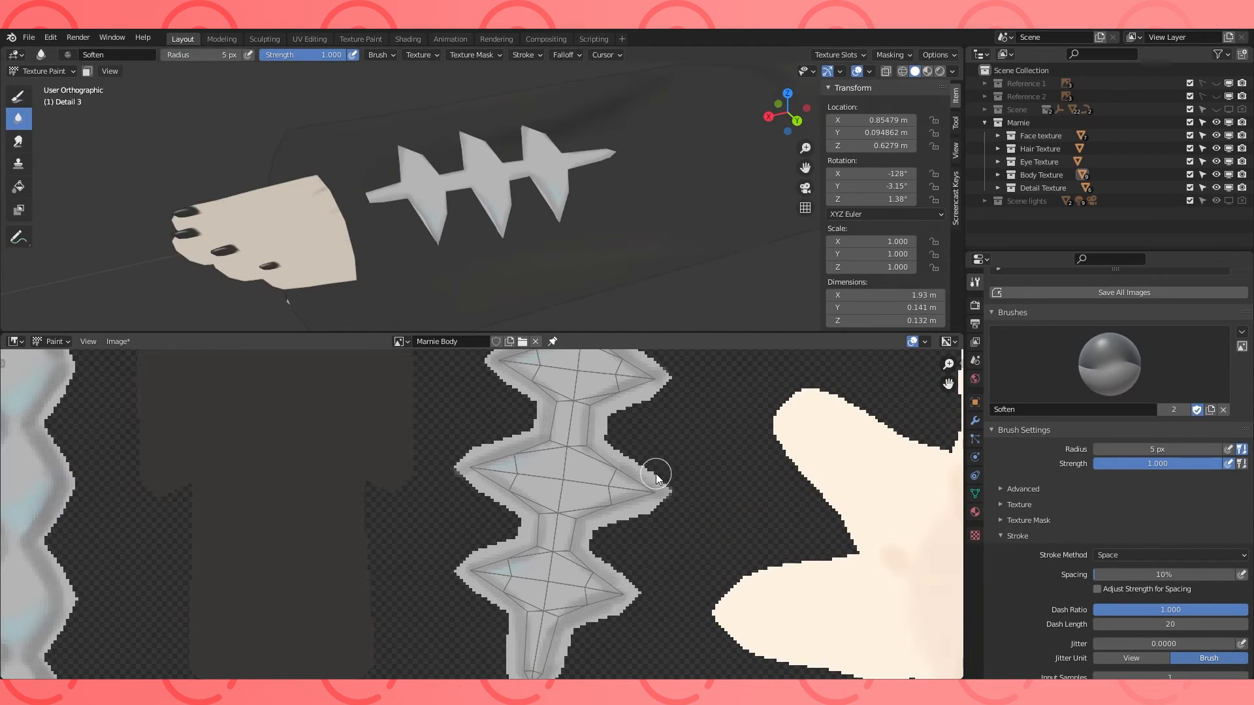
# Shade the small grey trim pieces in the texture with colour 858585 at 9 px and strength 1.000, undoing the last stroke.
pyautogui.scroll(2, 602, 197)
pyautogui.moveTo(603, 197); pyautogui.dragTo(657, 147, button='middle')
pyautogui.scroll(-7, 556, 490)
pyautogui.moveTo(654, 562); pyautogui.dragTo(531, 413, button='middle')
pyautogui.scroll(-1, 552, 500)
pyautogui.moveTo(724, 654)
pyautogui.mouseDown(button='middle')
pyautogui.moveTo(551, 381)
pyautogui.moveTo(518, 462)
pyautogui.mouseUp(button='middle')
pyautogui.scroll(3, 643, 366)
pyautogui.press('6')
pyautogui.click(1230, 613)
pyautogui.scroll(3, 525, 415)
pyautogui.moveTo(526, 392); pyautogui.dragTo(550, 419)
pyautogui.moveTo(591, 469); pyautogui.dragTo(437, 474)
pyautogui.moveTo(453, 418); pyautogui.dragTo(555, 400)
pyautogui.hotkey('ctrl', 'z')
# Check the painted trims on the model and save the Marnie Body image.
pyautogui.moveTo(580, 324)
pyautogui.mouseDown(button='middle')
pyautogui.moveTo(583, 288)
pyautogui.moveTo(629, 262)
pyautogui.mouseUp(button='middle')
pyautogui.scroll(-9, 556, 392)
pyautogui.scroll(-7, 520, 294)
pyautogui.scroll(5, 629, 262)
pyautogui.click(117, 341)
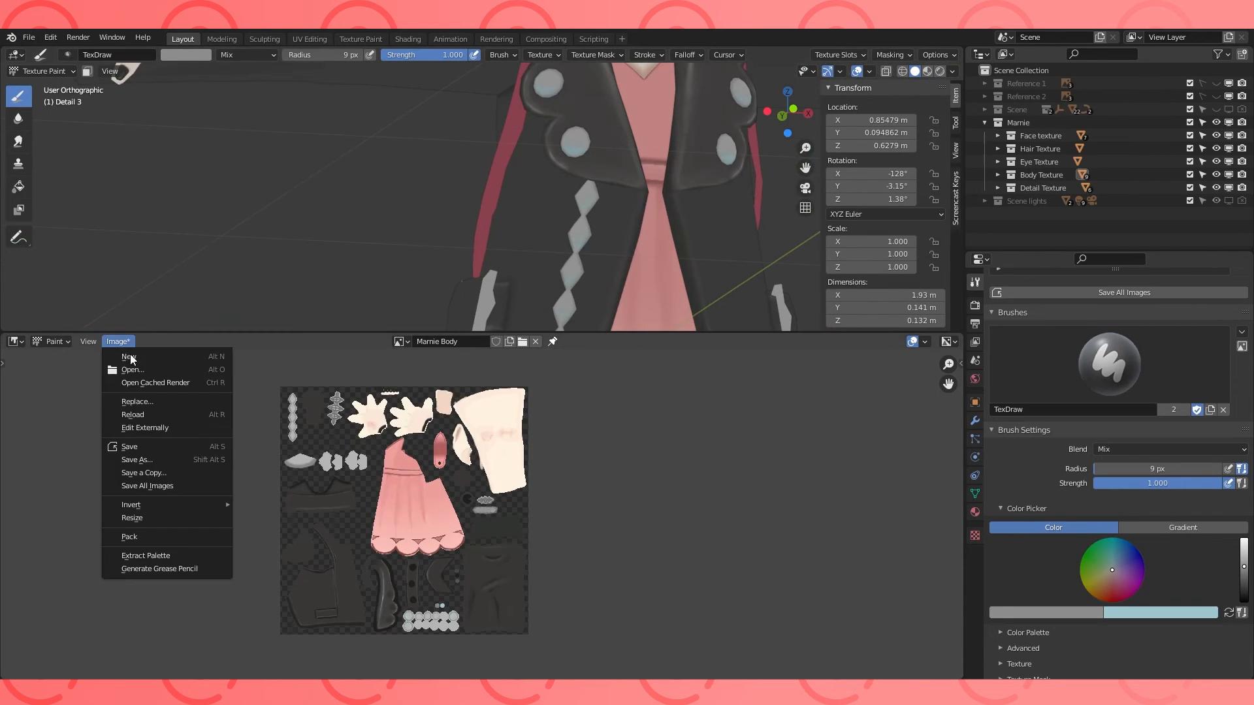
pyautogui.click(144, 450)
pyautogui.scroll(2, 471, 493)
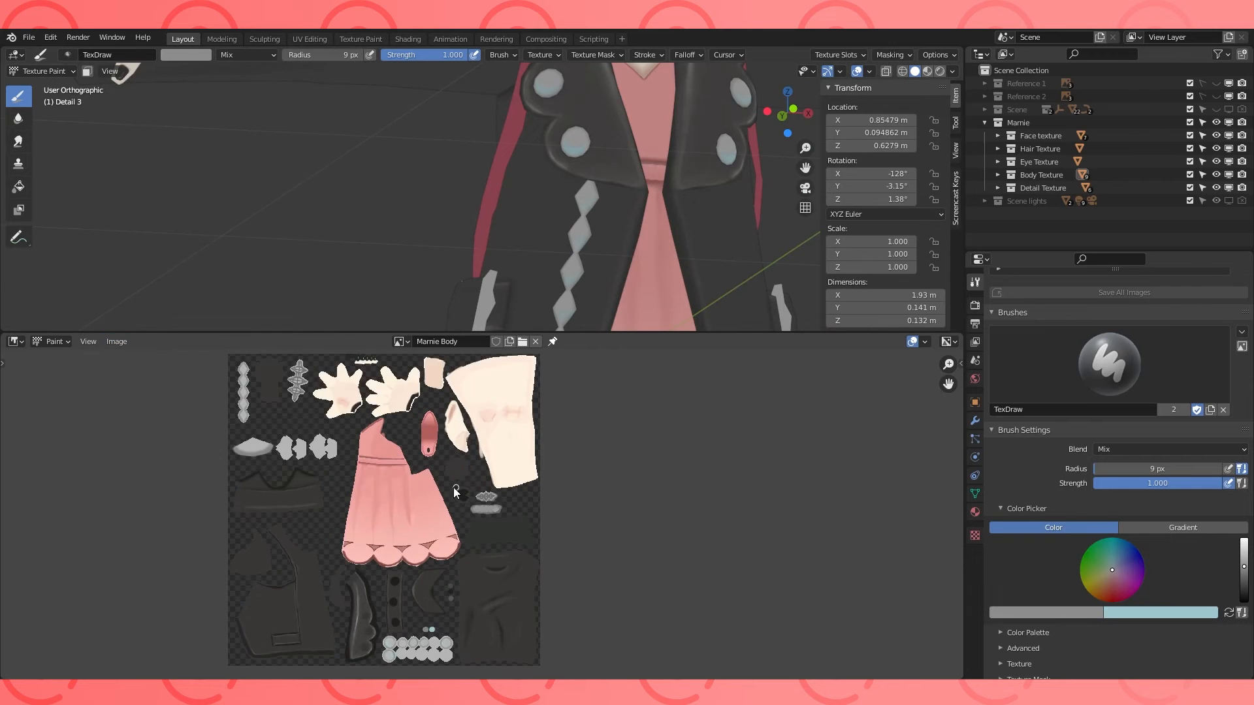
# Select the pointed ribbon detail on the coat's side pocket and open it in Texture Paint mode.
pyautogui.scroll(-6, 594, 264)
pyautogui.moveTo(594, 264)
pyautogui.mouseDown(button='middle')
pyautogui.moveTo(718, 267)
pyautogui.moveTo(528, 210)
pyautogui.moveTo(463, 176)
pyautogui.mouseUp(button='middle')
pyautogui.scroll(2, 475, 490)
pyautogui.scroll(3, 529, 228)
pyautogui.click(50, 72)
pyautogui.click(52, 85)
pyautogui.click(567, 266)
pyautogui.scroll(5, 528, 210)
pyautogui.press('Tab')
pyautogui.click(47, 71)
pyautogui.click(48, 151)
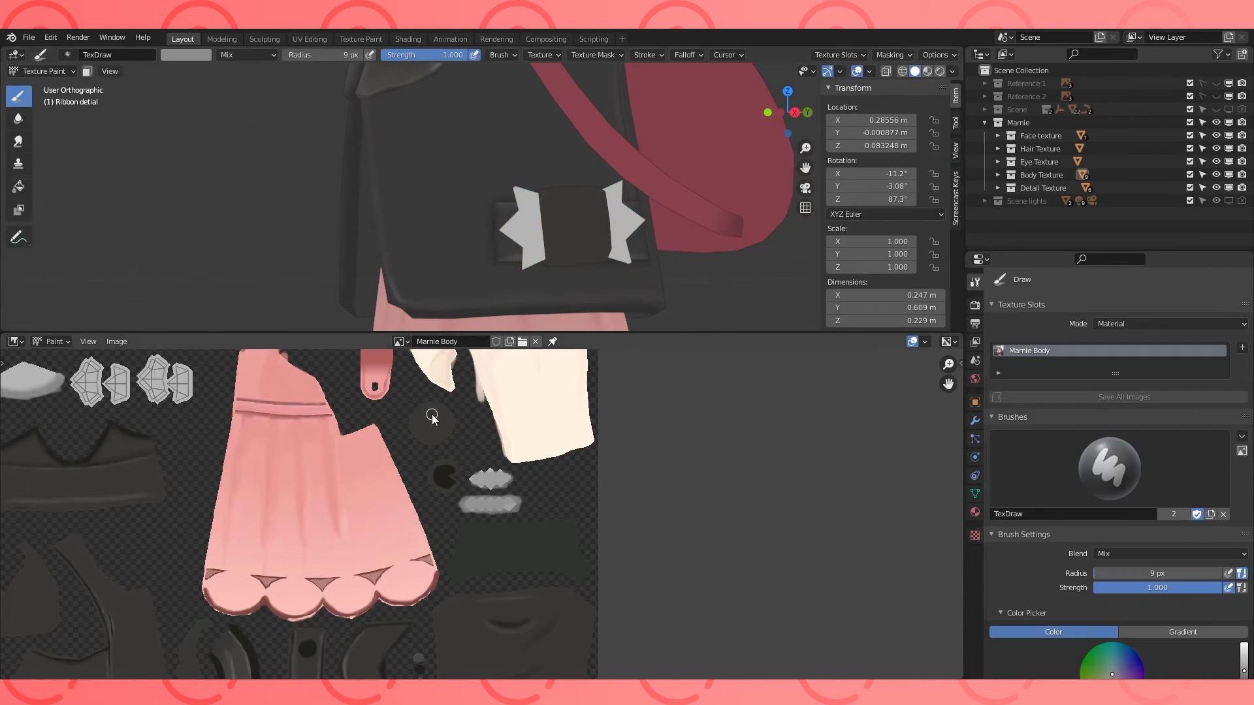
# Shade the inner edges of the four pointed ribbon UV islands with colour 858585 at 9 px and strength 1.000.
pyautogui.scroll(4, 137, 399)
pyautogui.moveTo(137, 398); pyautogui.dragTo(327, 492, button='middle')
pyautogui.moveTo(692, 220); pyautogui.dragTo(667, 221, button='middle')
pyautogui.scroll(3, 627, 210)
pyautogui.moveTo(498, 183); pyautogui.dragTo(514, 256)
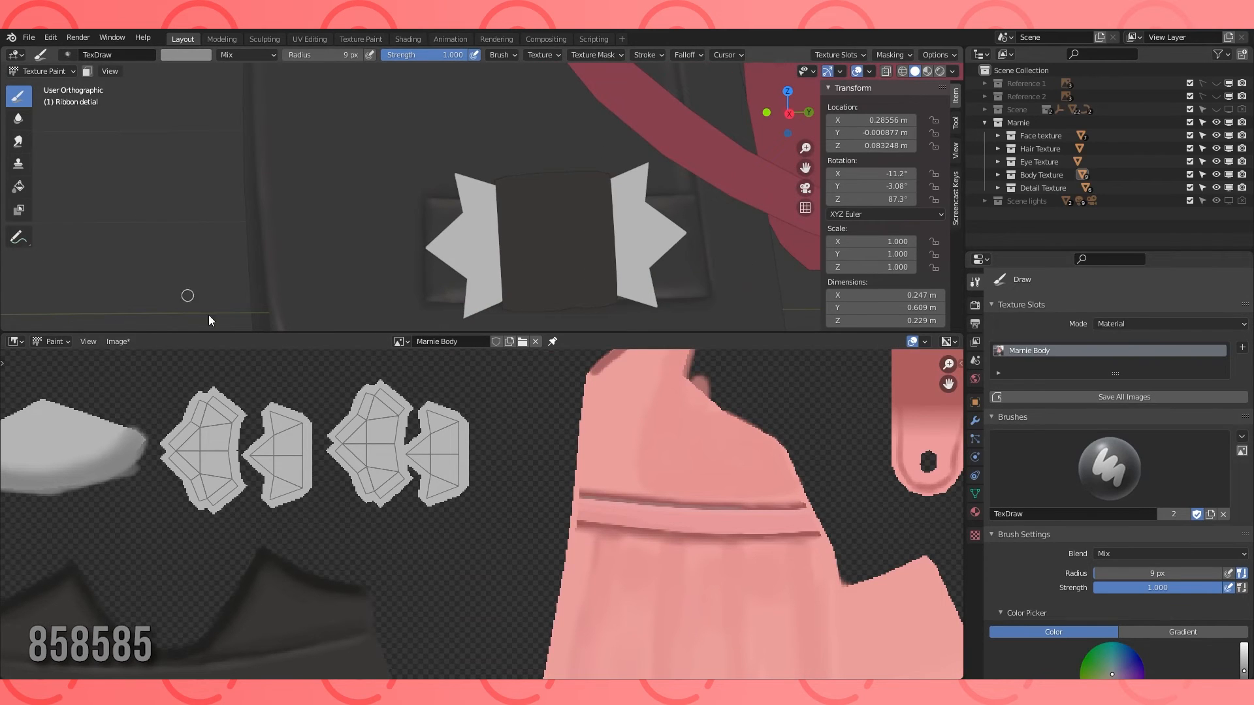
pyautogui.moveTo(308, 416); pyautogui.dragTo(309, 480)
pyautogui.moveTo(234, 421); pyautogui.dragTo(235, 484)
pyautogui.moveTo(399, 415); pyautogui.dragTo(399, 482)
pyautogui.moveTo(462, 420); pyautogui.dragTo(462, 490)
pyautogui.moveTo(450, 431); pyautogui.dragTo(448, 492)
pyautogui.moveTo(393, 421); pyautogui.dragTo(390, 472)
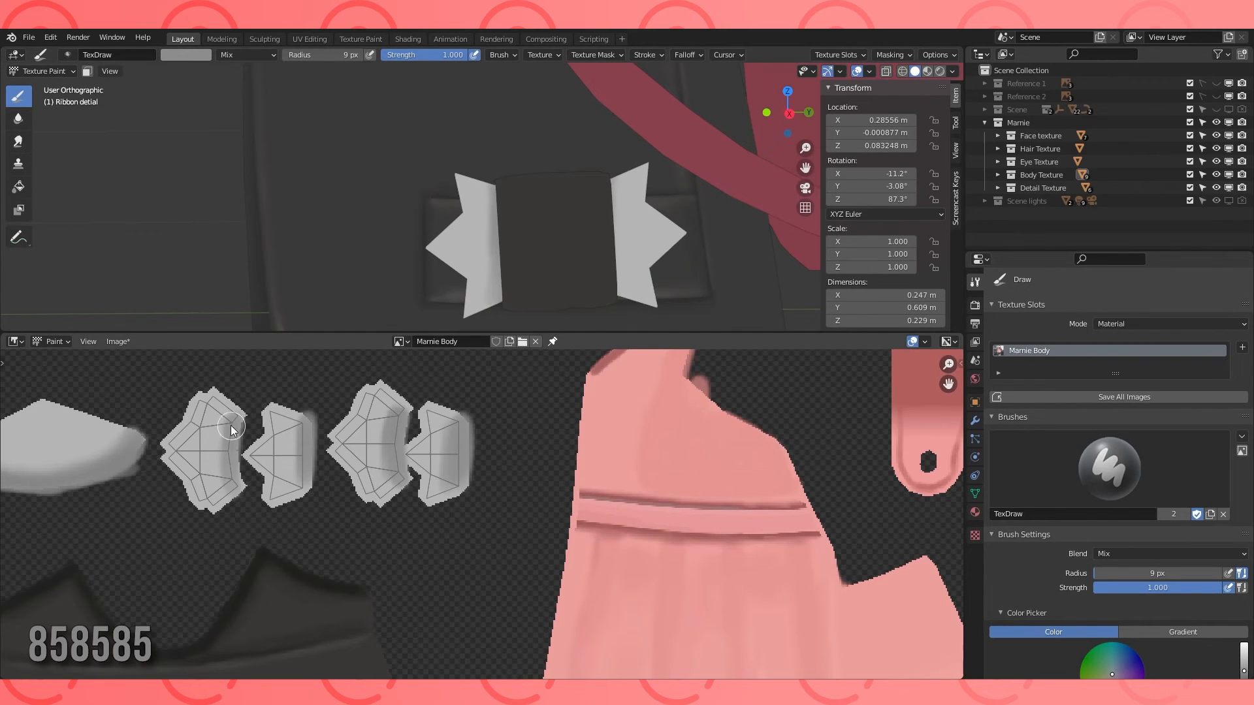
pyautogui.moveTo(229, 421); pyautogui.dragTo(228, 473)
pyautogui.moveTo(296, 427); pyautogui.dragTo(296, 483)
pyautogui.moveTo(483, 230); pyautogui.dragTo(578, 229, button='middle')
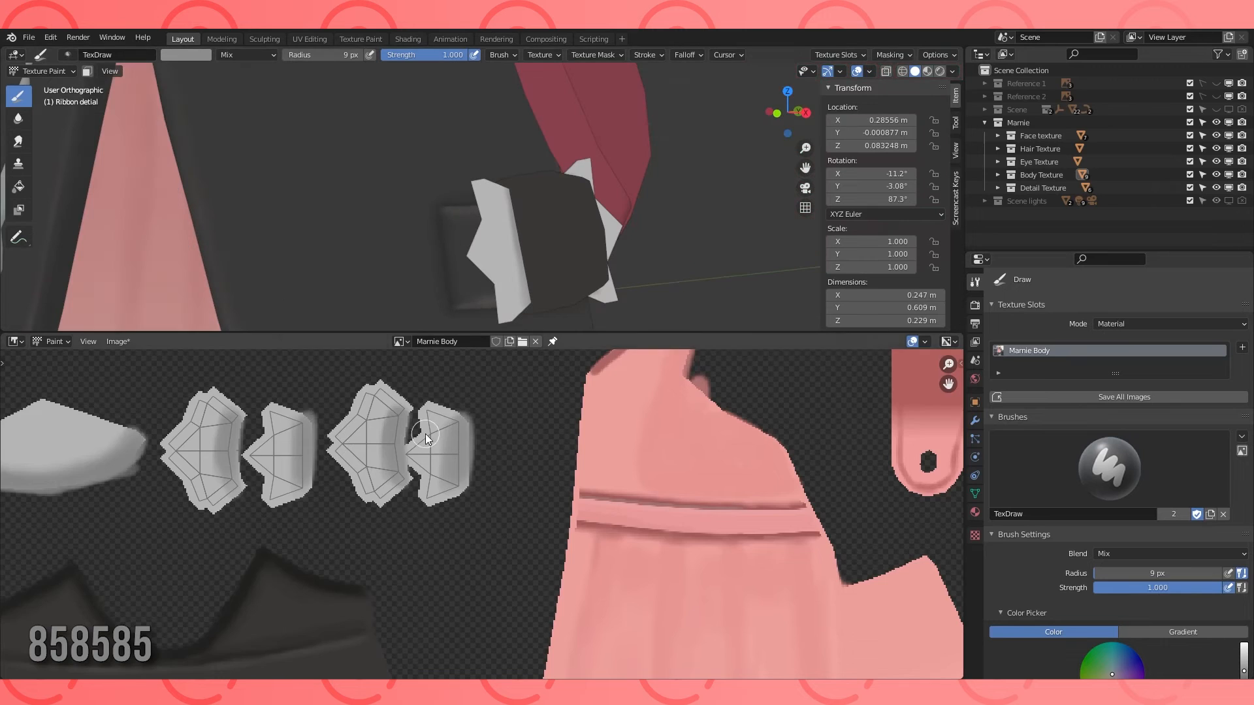
# Draw thin 858585 bevel lines along the zigzag edges of the two larger pointed ribbon islands at 1 px.
pyautogui.scroll(2, 393, 465)
pyautogui.moveTo(393, 465); pyautogui.dragTo(453, 544, button='middle')
pyautogui.press('f')
pyautogui.click(327, 493)
pyautogui.scroll(2, 416, 496)
pyautogui.moveTo(415, 496); pyautogui.dragTo(486, 476, button='middle')
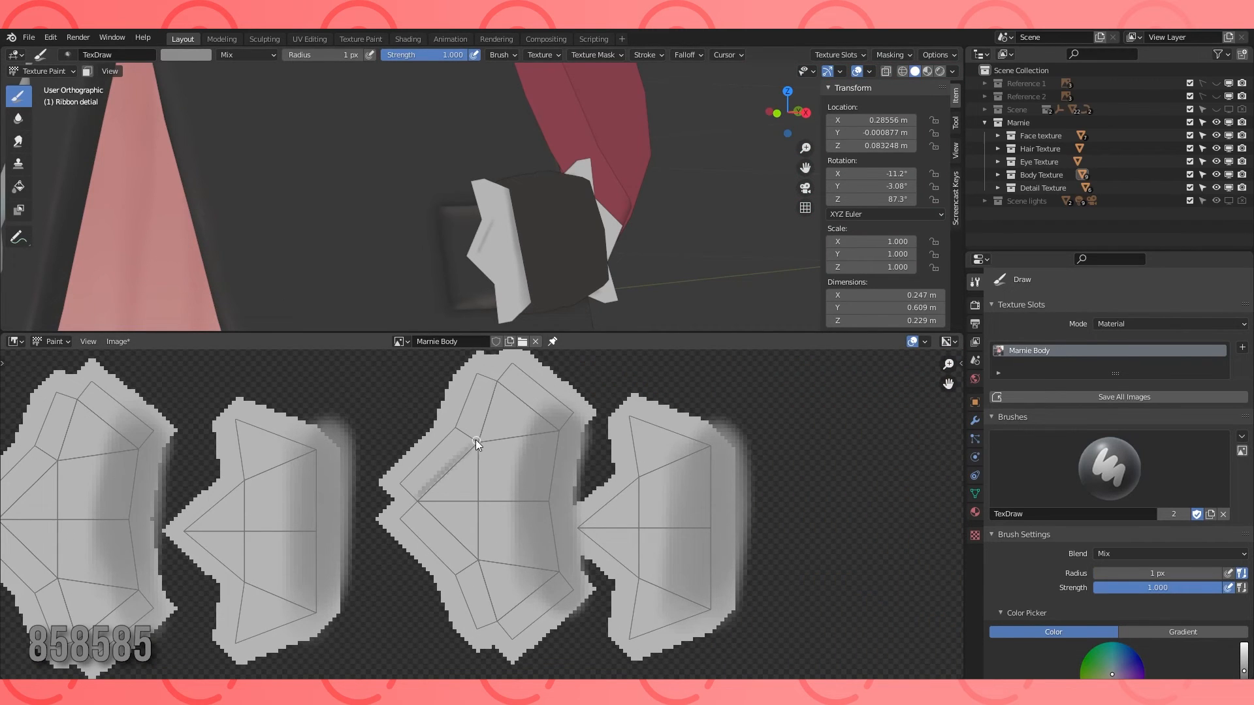
pyautogui.moveTo(3, 461); pyautogui.dragTo(161, 448, button='middle')
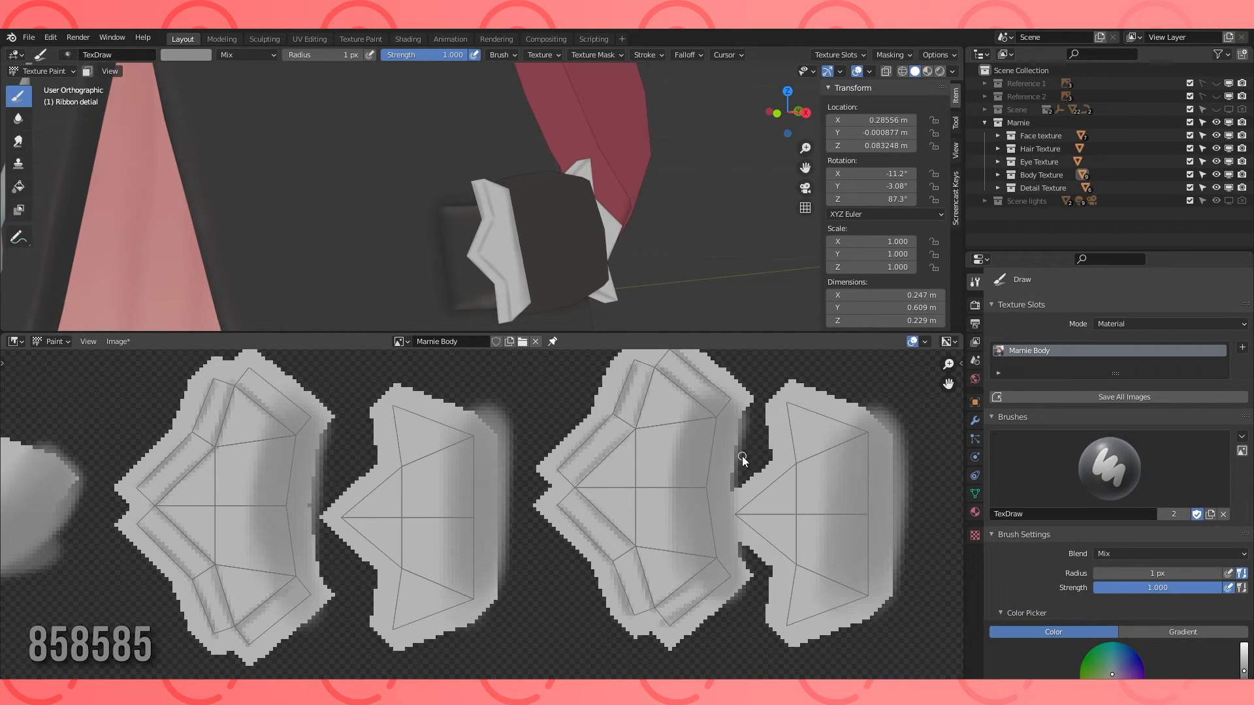
# Paint EBEBEB highlights inside the bevels of the pointed ribbon islands at 1 px and strength 0.526.
pyautogui.scroll(-6, 1085, 536)
pyautogui.press('s')
pyautogui.click(1061, 559)
pyautogui.moveTo(1104, 415); pyautogui.dragTo(1102, 392)
pyautogui.moveTo(601, 471); pyautogui.dragTo(547, 523, button='middle')
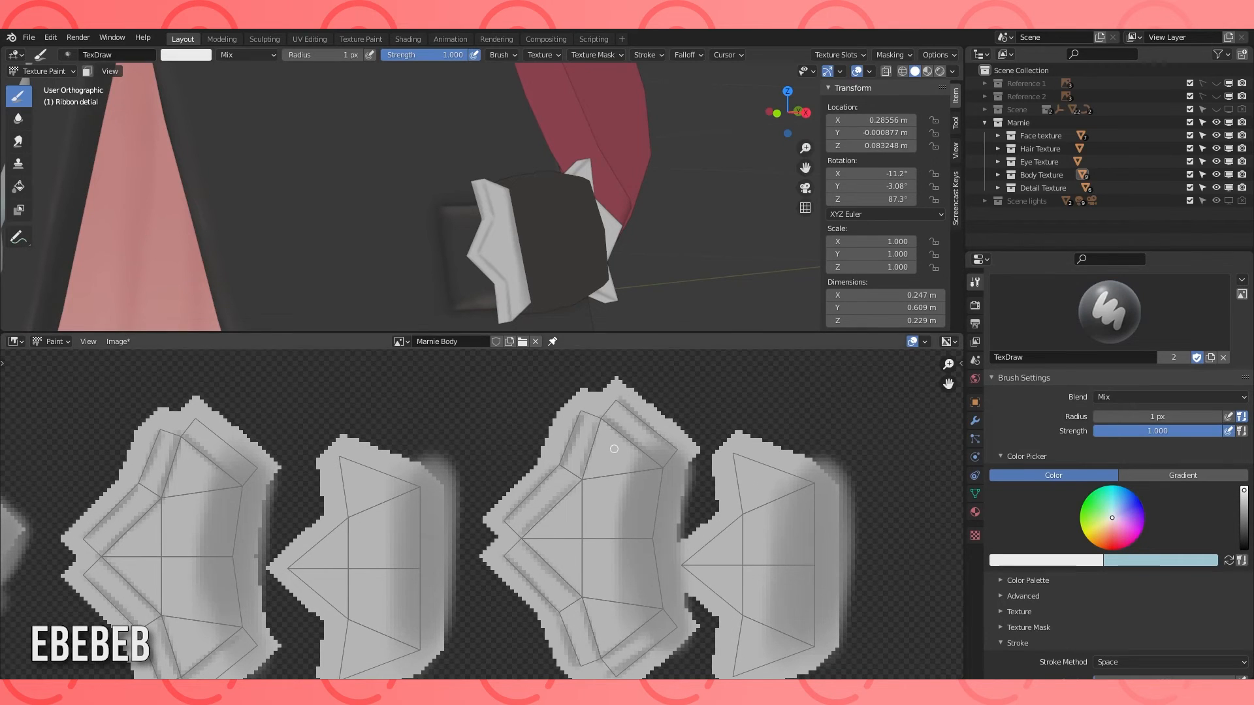
pyautogui.hotkey('shift', 'f')
pyautogui.click(603, 431)
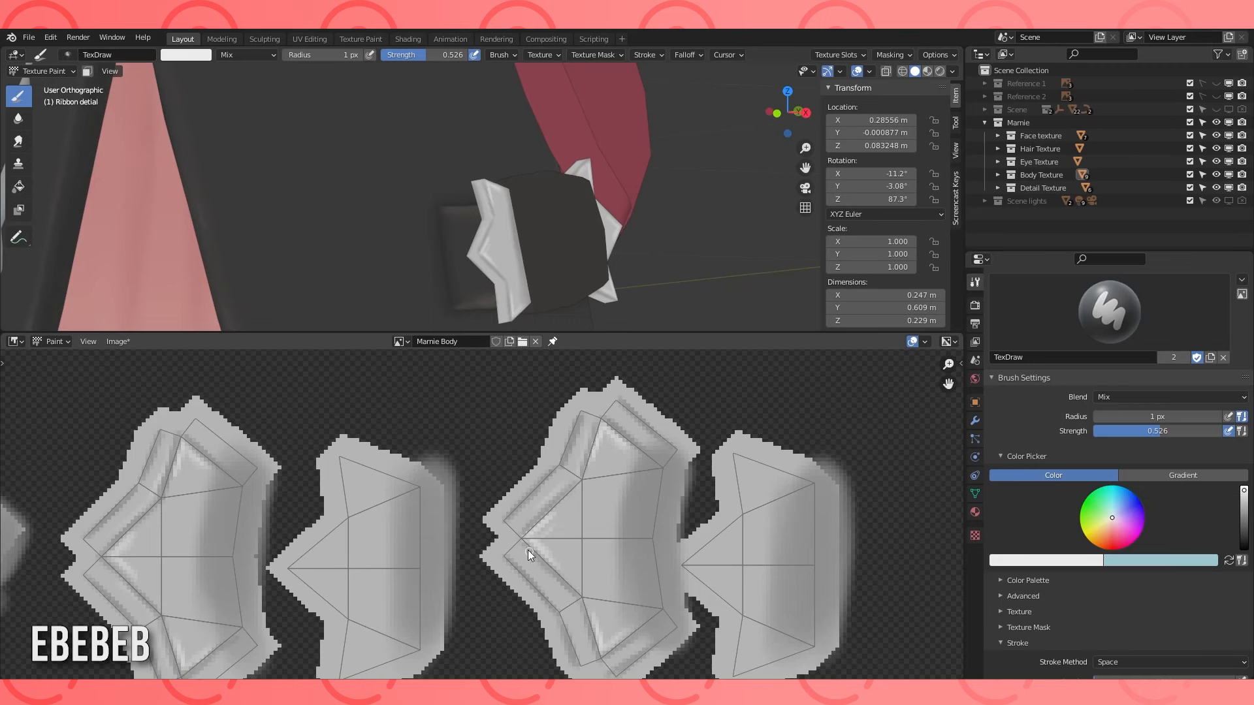
# Add blue 9EC6CE reflections on the pointed ribbon bevels, swap back to EBEBEB and save the Marnie Body image.
pyautogui.press('x')
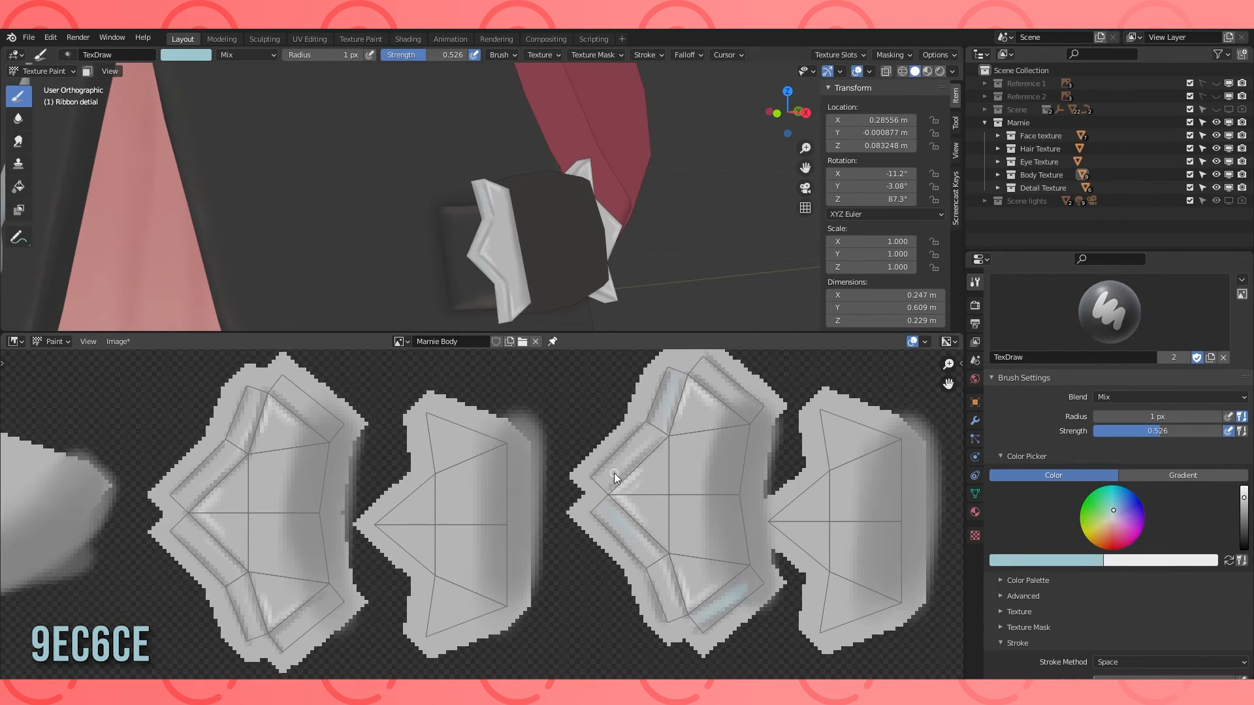
pyautogui.moveTo(431, 228); pyautogui.dragTo(280, 232, button='middle')
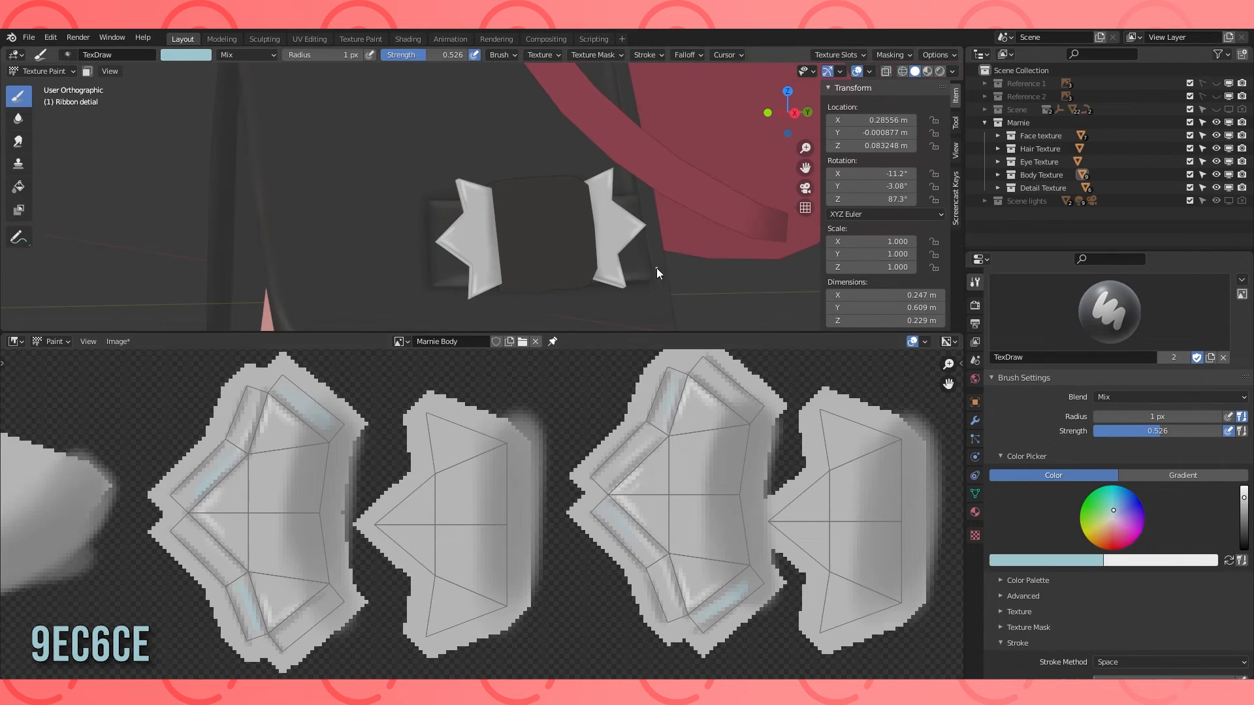
pyautogui.press('x')
pyautogui.moveTo(575, 164); pyautogui.dragTo(543, 183, button='middle')
pyautogui.scroll(-5, 543, 184)
pyautogui.click(118, 342)
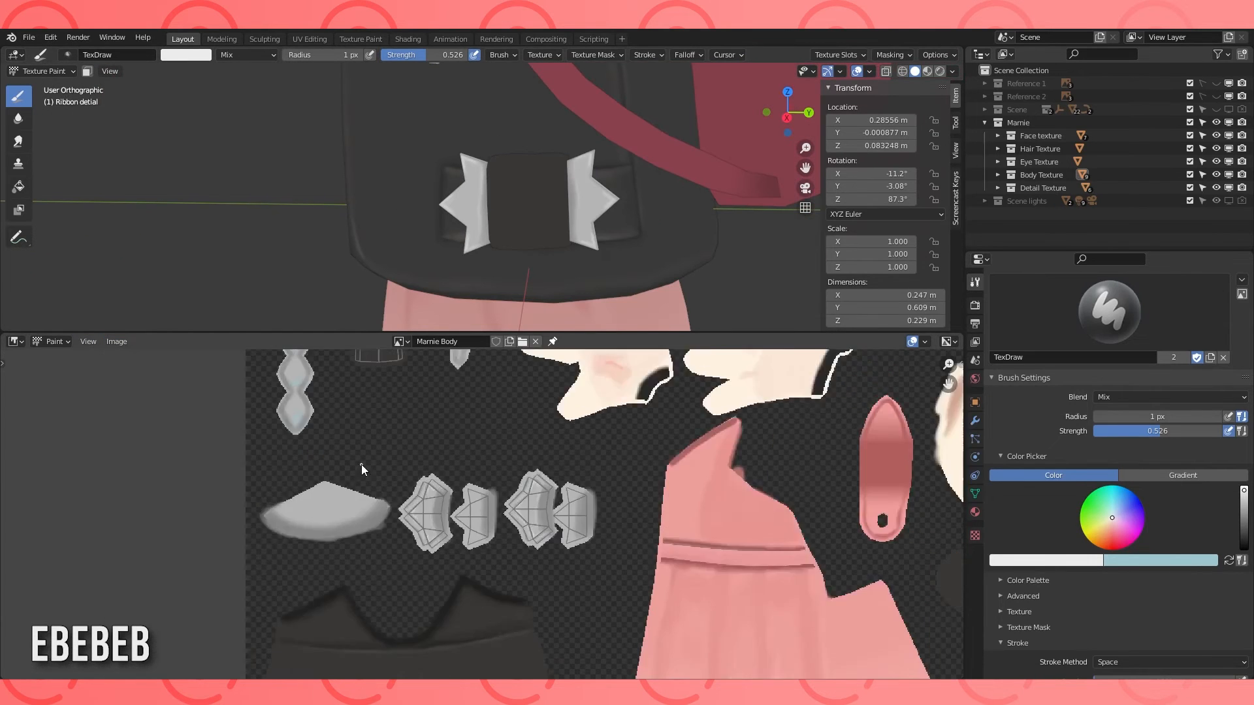
# Set the two brush colours to the black ribbon's base 393736 and the darker shadow 242222.
pyautogui.scroll(-4, 362, 468)
pyautogui.scroll(7, 713, 520)
pyautogui.press('s')
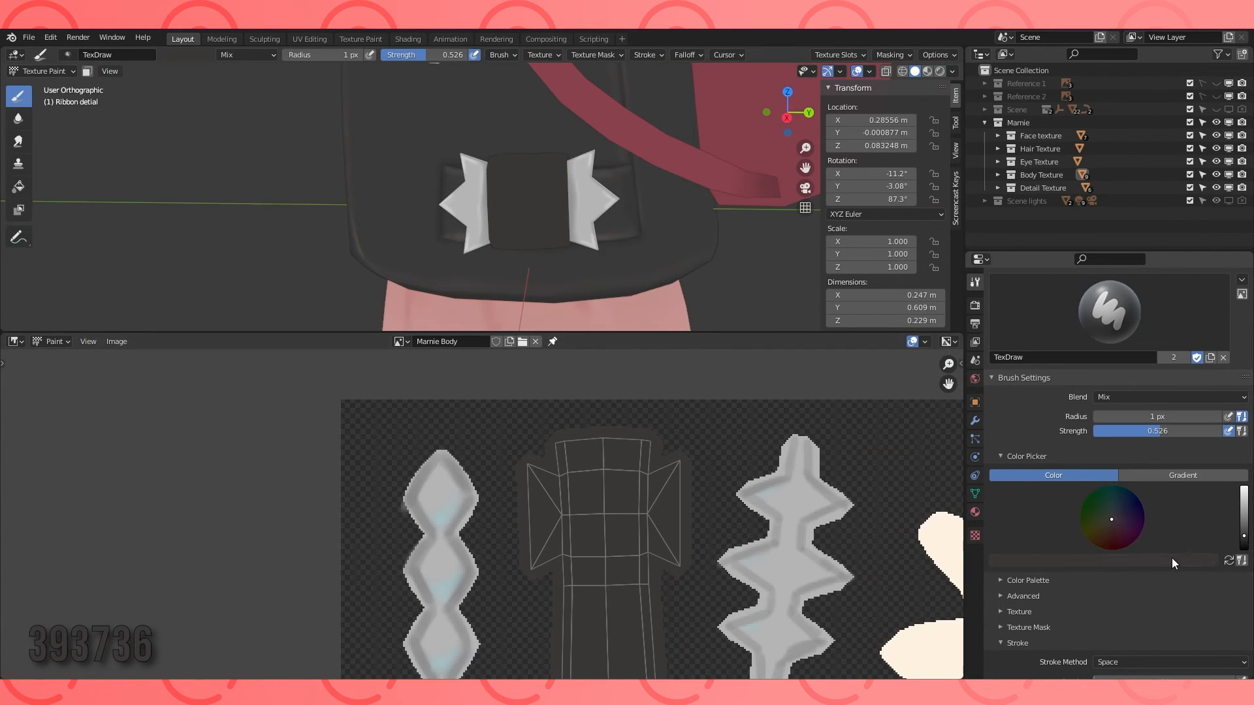
pyautogui.click(1169, 560)
pyautogui.moveTo(1209, 465); pyautogui.dragTo(1210, 468)
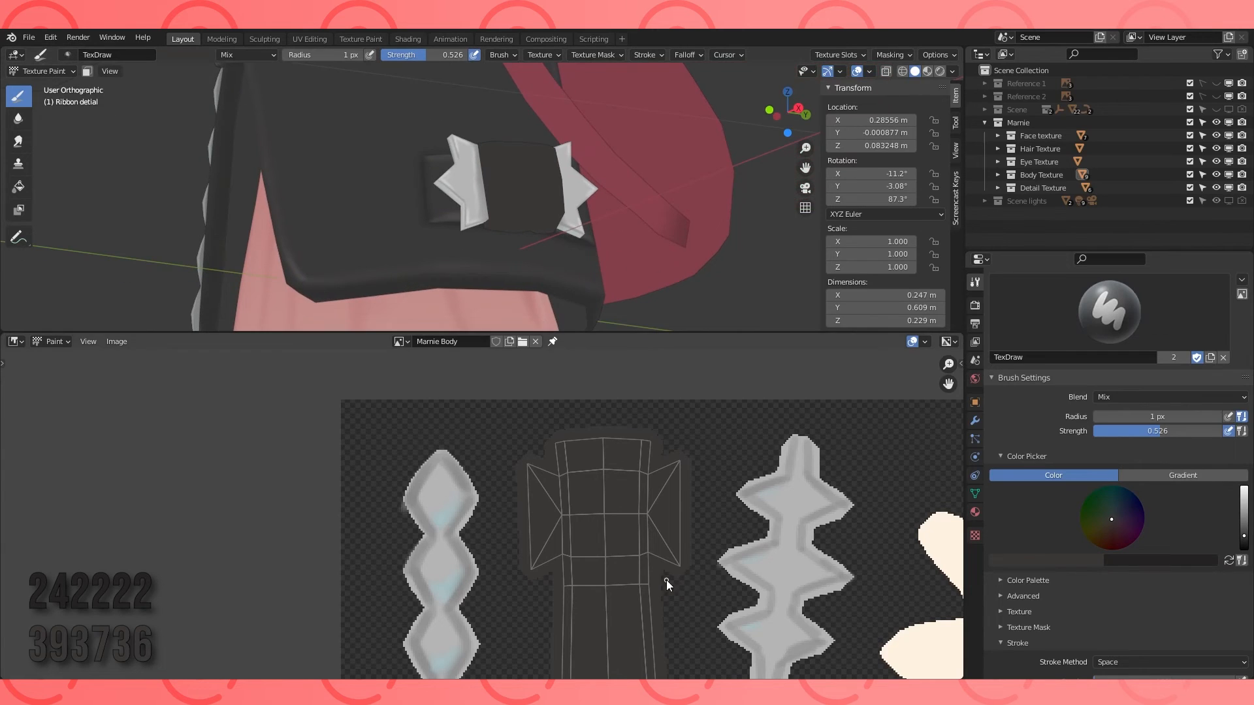
# Shade the black ribbon knot's outer edges, side flaps and lower part with 242222 at strength 1.000, using 4 px and 6 px.
pyautogui.moveTo(655, 546); pyautogui.dragTo(562, 520, button='middle')
pyautogui.press('f')
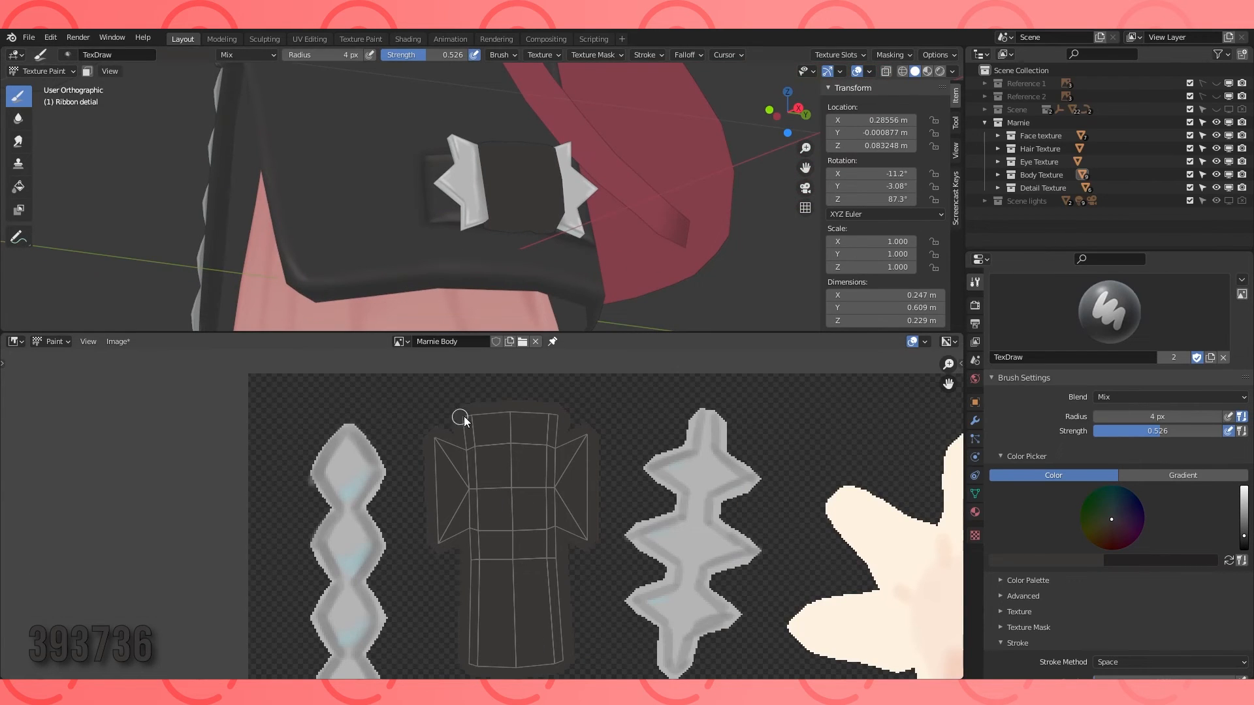
pyautogui.hotkey('shift', 'f')
pyautogui.press('x')
pyautogui.moveTo(465, 415); pyautogui.dragTo(544, 417)
pyautogui.moveTo(436, 436)
pyautogui.mouseDown()
pyautogui.moveTo(455, 446)
pyautogui.moveTo(456, 522)
pyautogui.mouseUp()
pyautogui.moveTo(586, 439); pyautogui.dragTo(576, 449)
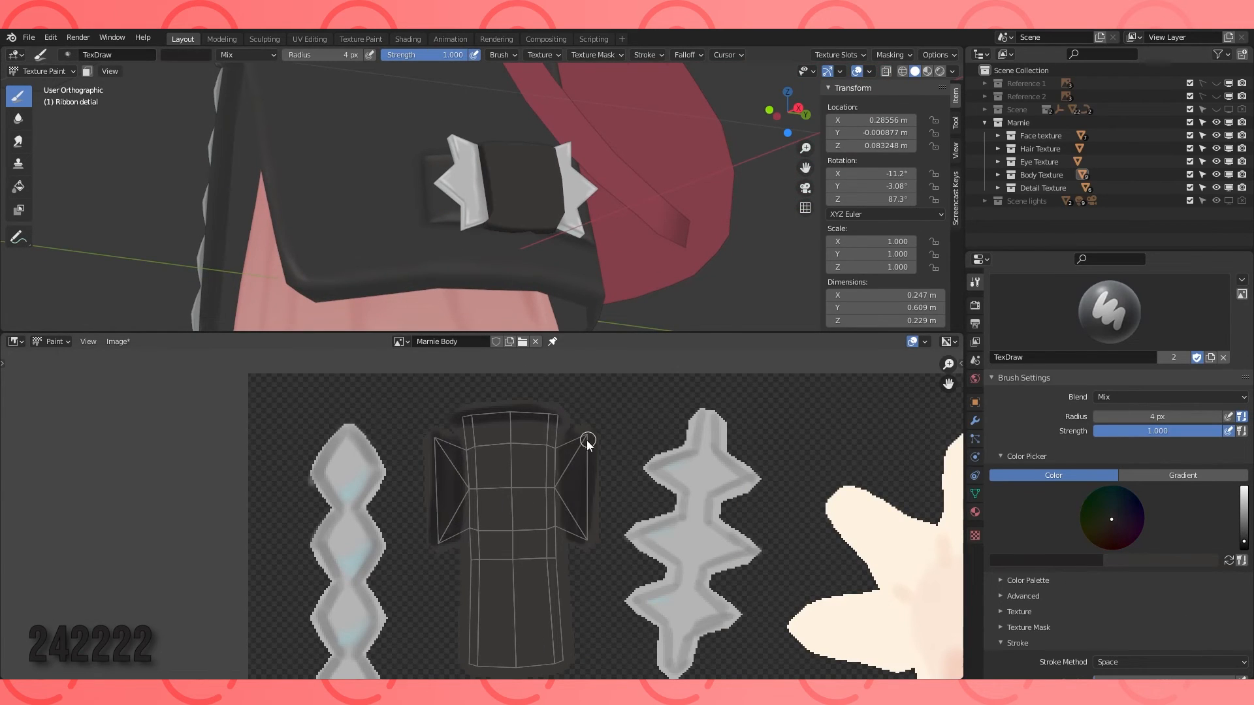
pyautogui.moveTo(559, 563); pyautogui.dragTo(564, 654)
pyautogui.press('f')
pyautogui.moveTo(486, 570)
pyautogui.mouseDown()
pyautogui.moveTo(515, 636)
pyautogui.moveTo(558, 550)
pyautogui.mouseUp()
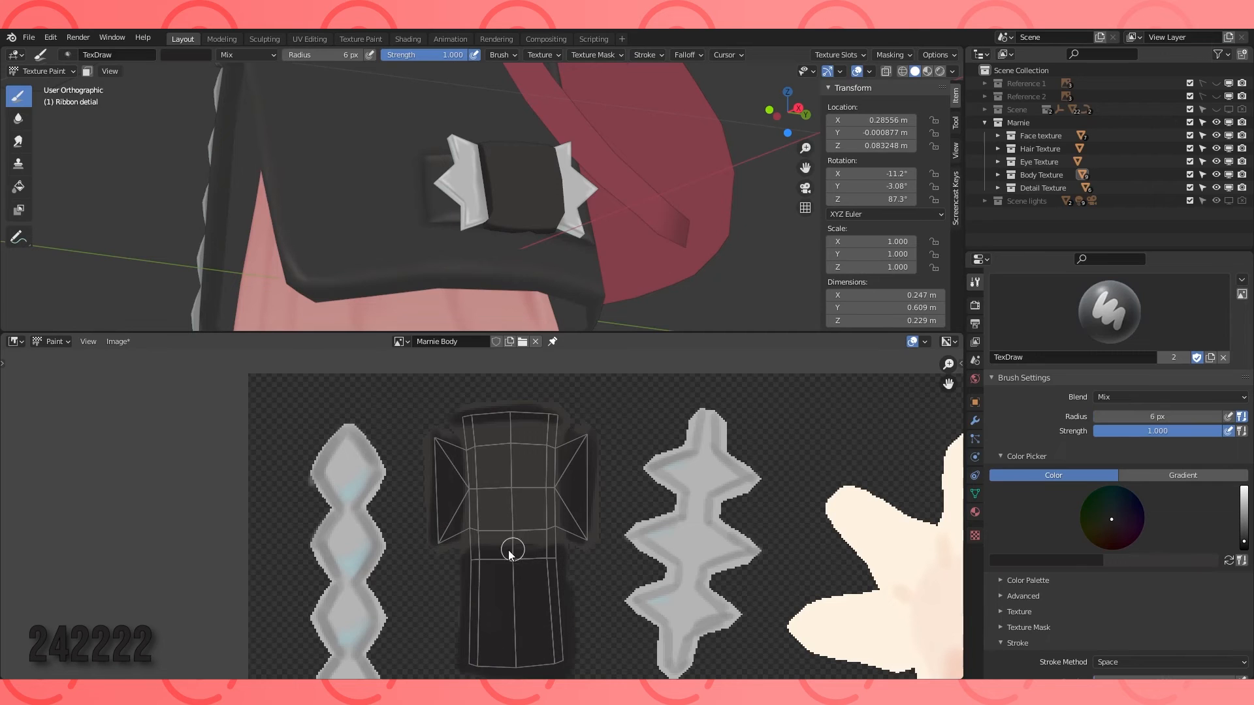
# Shade the ribbon knot's front lightly with 242222 at 5 px and strength 0.415, and blend it with the Soften brush at 7 px.
pyautogui.press('f')
pyautogui.hotkey('shift', 'f')
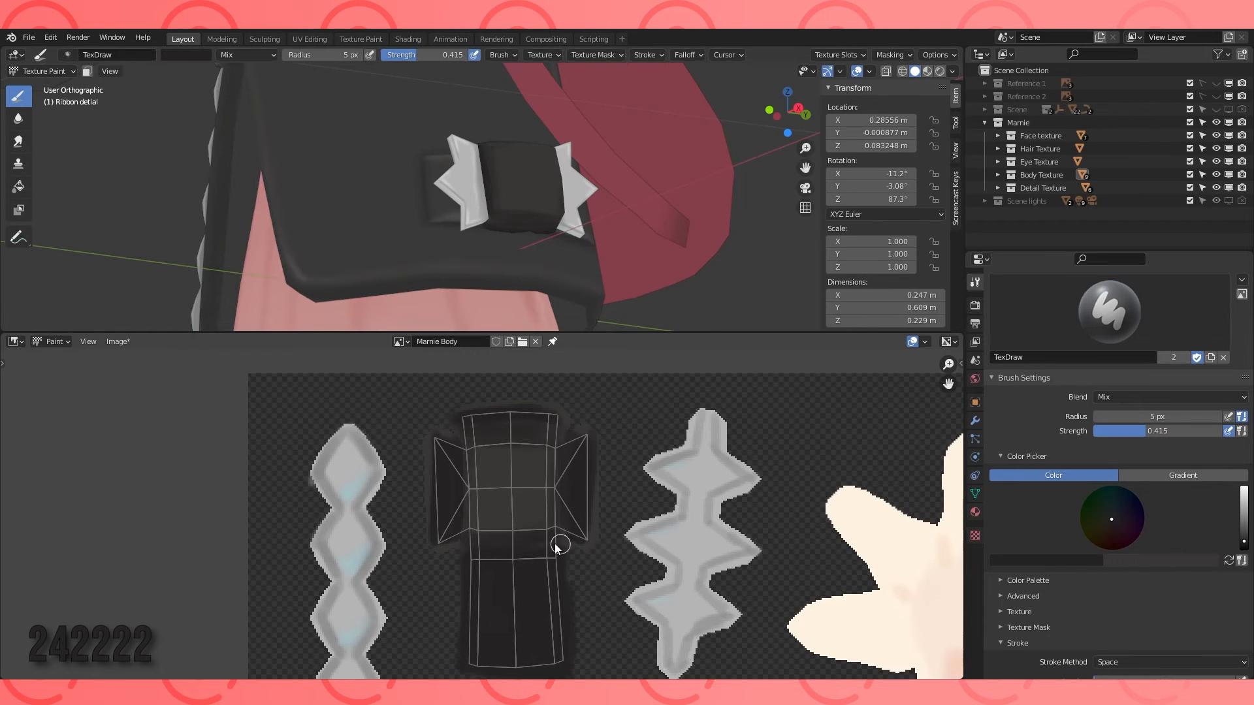
pyautogui.moveTo(503, 508); pyautogui.dragTo(531, 471)
pyautogui.click(18, 119)
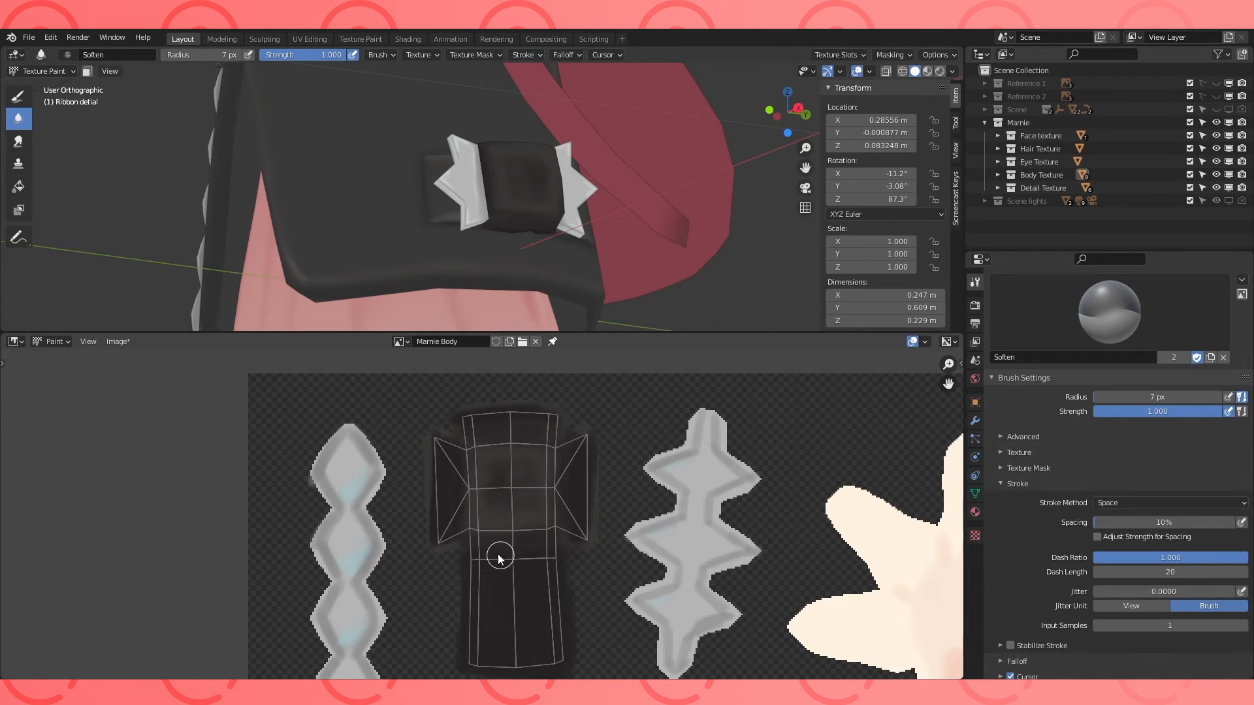
# Paint a 5E5A59 highlight on the ribbon knot at 2 px and strength 0.215, and blend it with the Soften brush at 5 px.
pyautogui.click(18, 97)
pyautogui.click(1047, 561)
pyautogui.moveTo(1098, 462); pyautogui.dragTo(1098, 446)
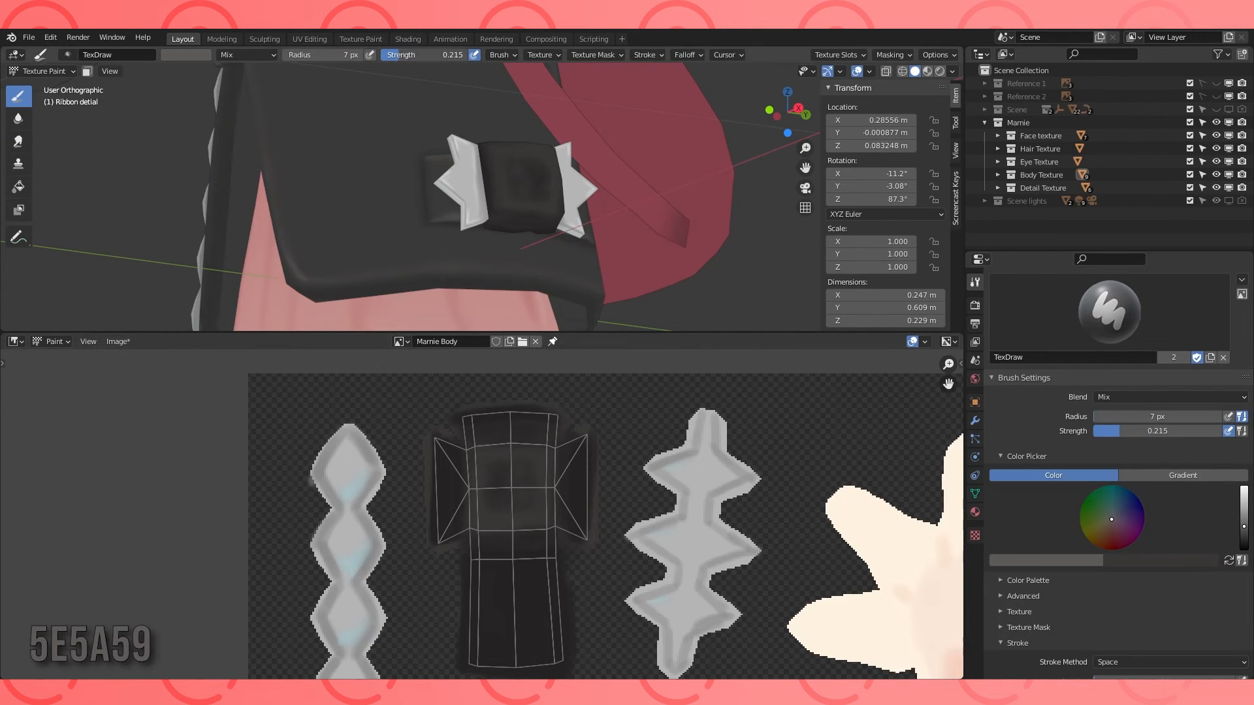
pyautogui.scroll(1, 482, 513)
pyautogui.press('[')
pyautogui.press('[')
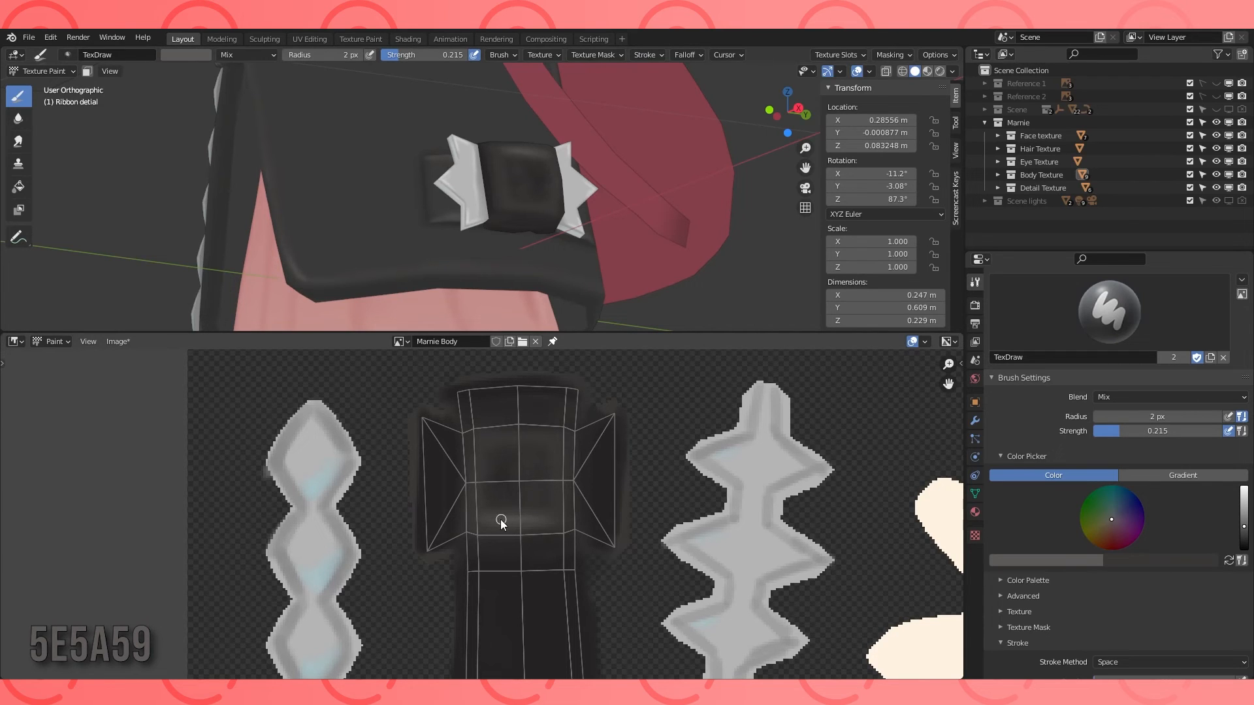
pyautogui.click(19, 118)
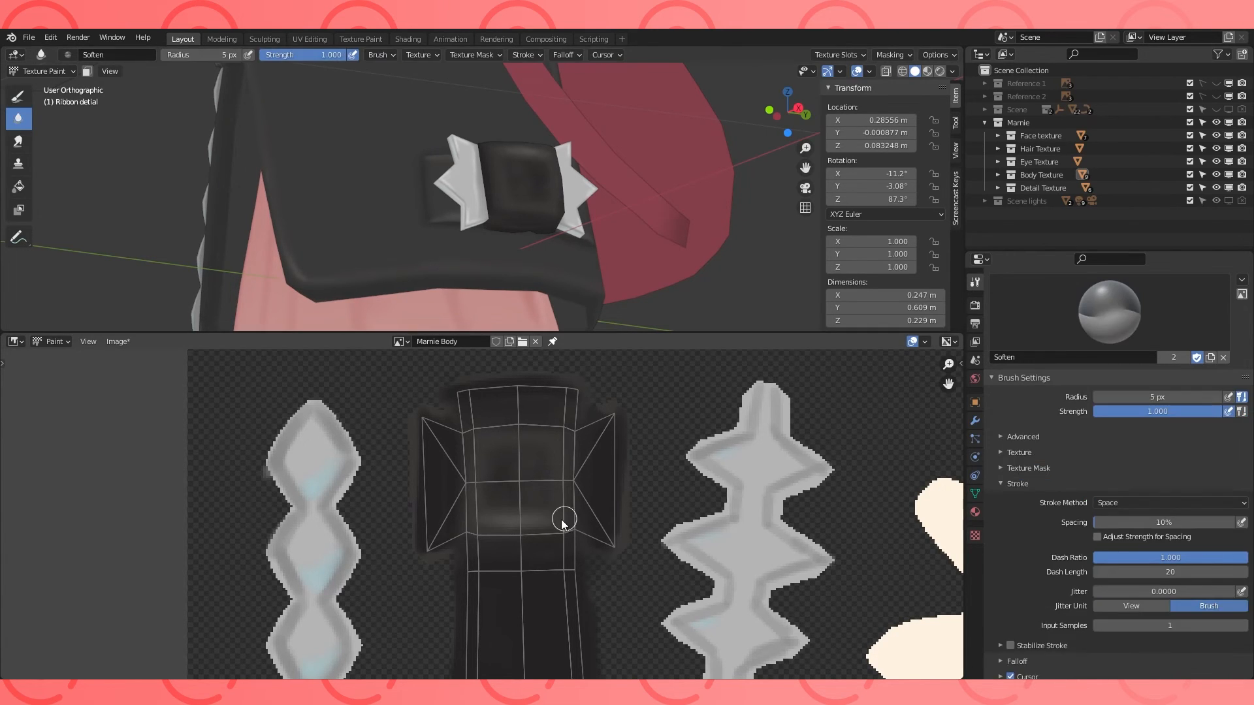
# Brighten the knot highlight with 807A79 at strength 0.215 and up to 3 px, and blend it with the Soften brush at 5 px.
pyautogui.click(19, 97)
pyautogui.click(1037, 560)
pyautogui.moveTo(1098, 446); pyautogui.dragTo(1098, 435)
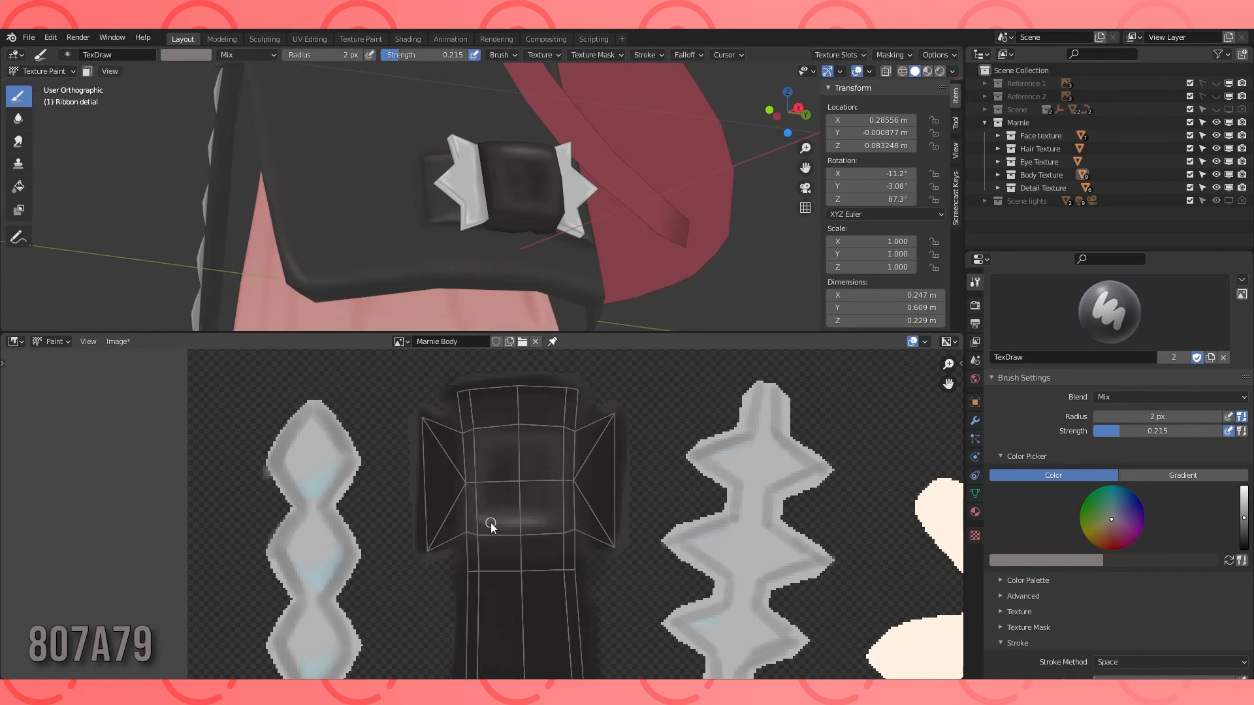
pyautogui.moveTo(575, 216)
pyautogui.mouseDown(button='middle')
pyautogui.moveTo(567, 281)
pyautogui.moveTo(605, 258)
pyautogui.mouseUp(button='middle')
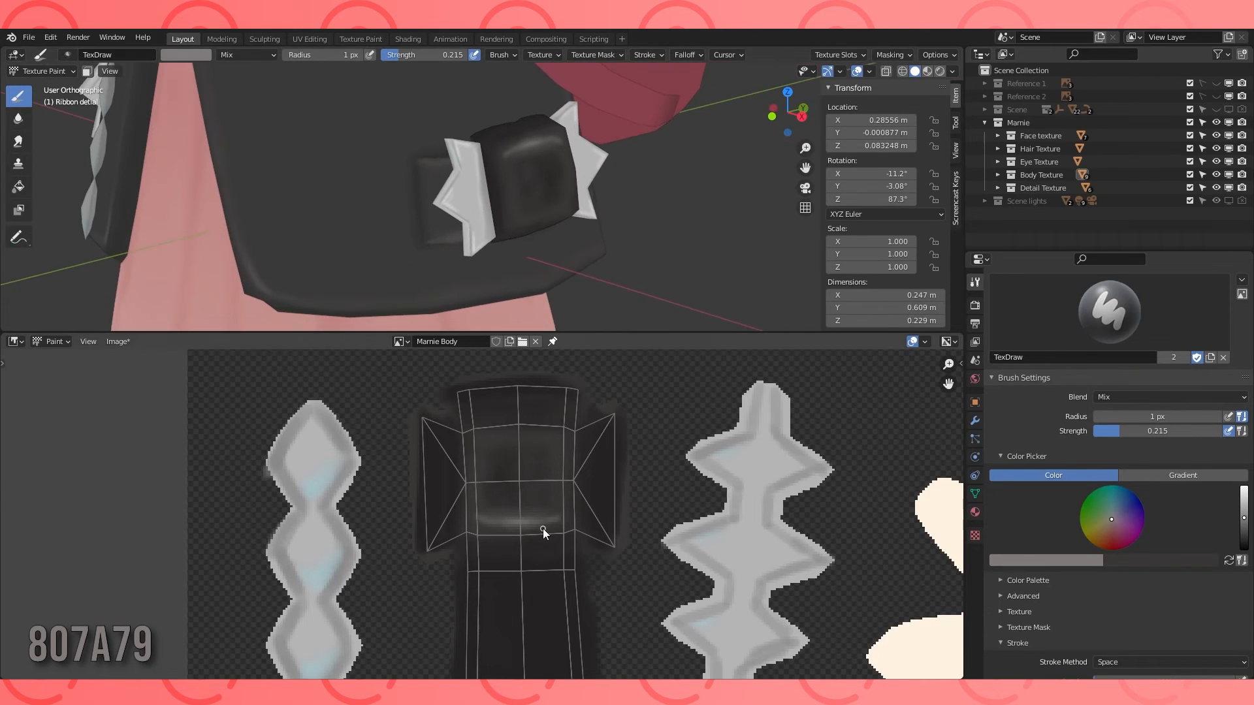
pyautogui.moveTo(508, 547); pyautogui.dragTo(453, 524, button='middle')
pyautogui.press(']')
pyautogui.press(']')
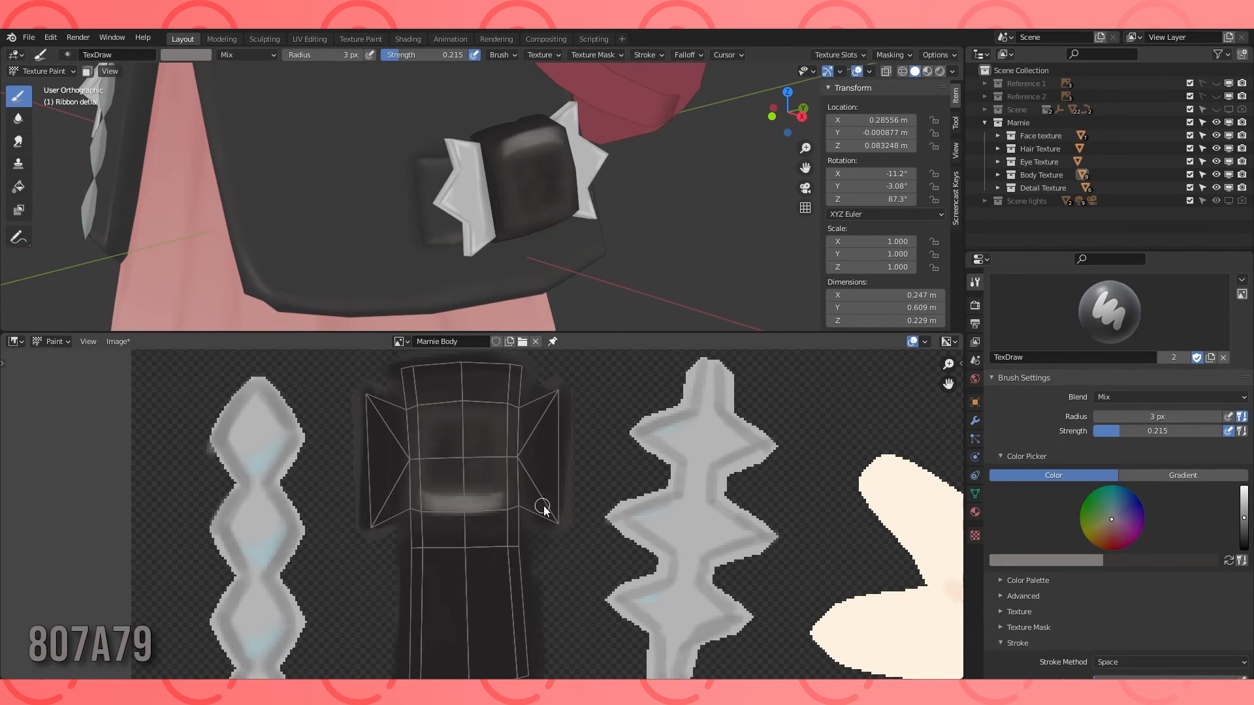
pyautogui.click(18, 118)
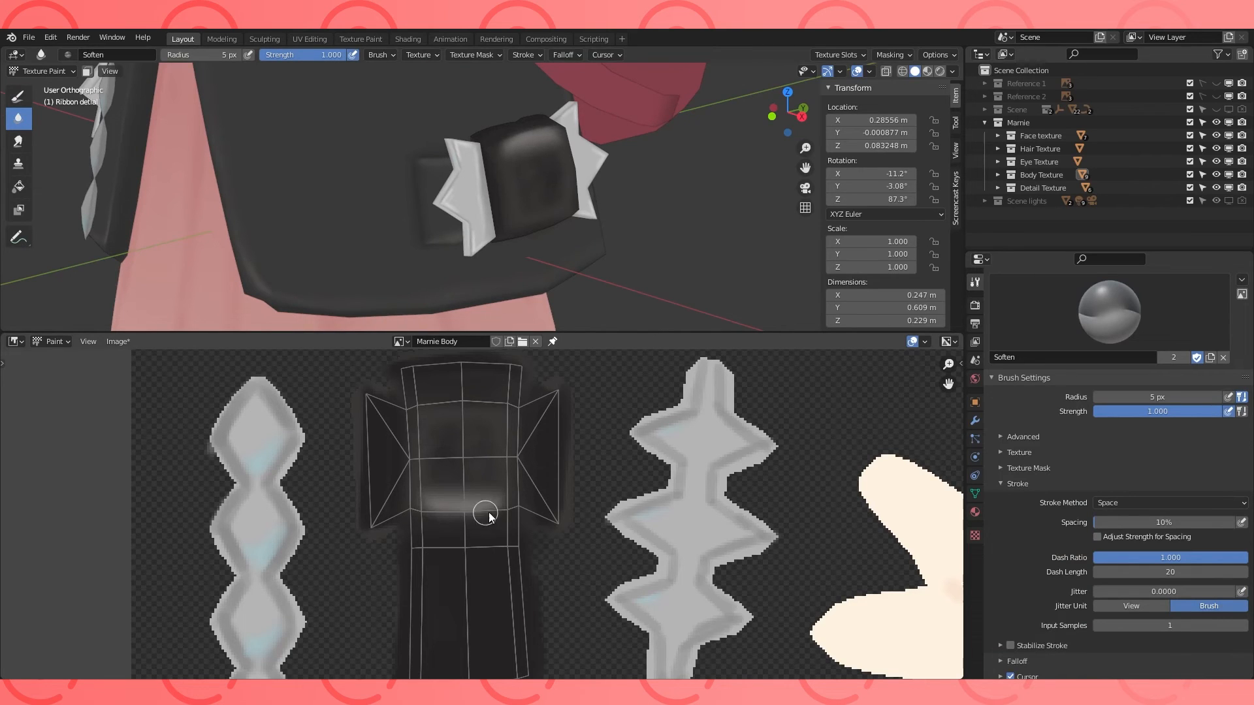
# Add a fine 9C9594 highlight line on the ribbon knot at 1 px and strength 0.215.
pyautogui.click(18, 97)
pyautogui.click(1038, 562)
pyautogui.moveTo(1098, 435); pyautogui.dragTo(1098, 424)
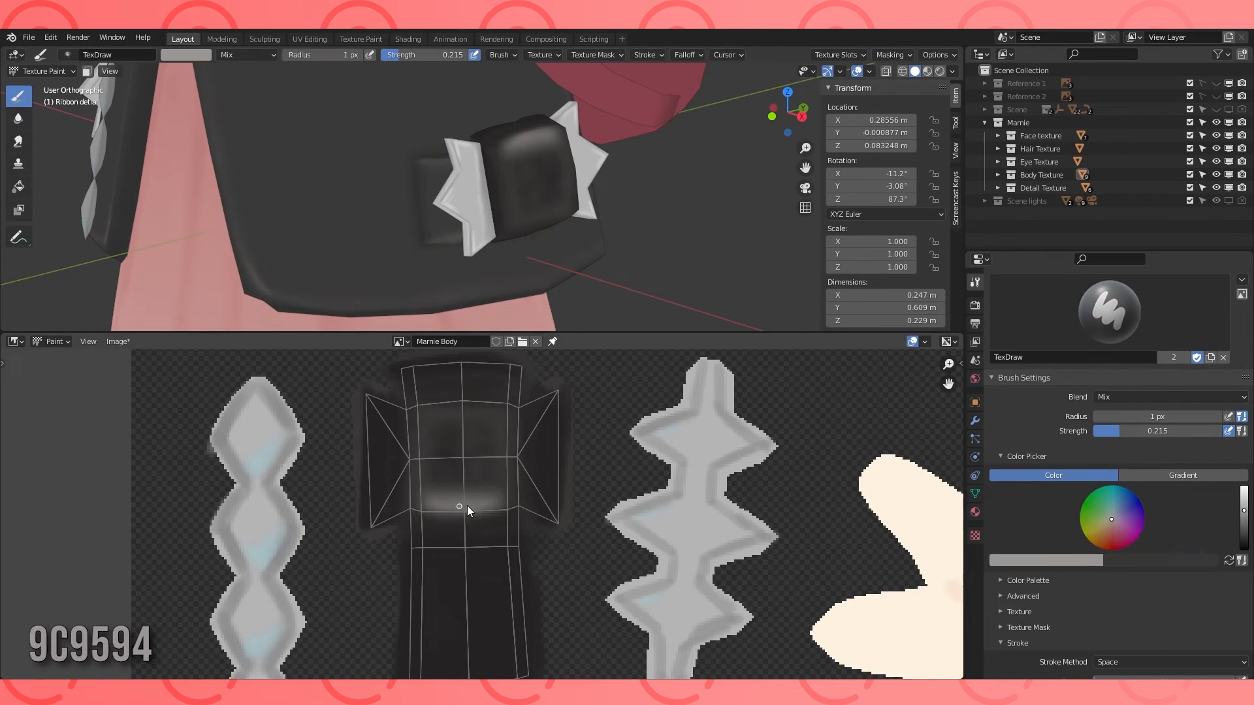
pyautogui.moveTo(522, 196); pyautogui.dragTo(512, 199, button='middle')
pyautogui.scroll(-3, 512, 199)
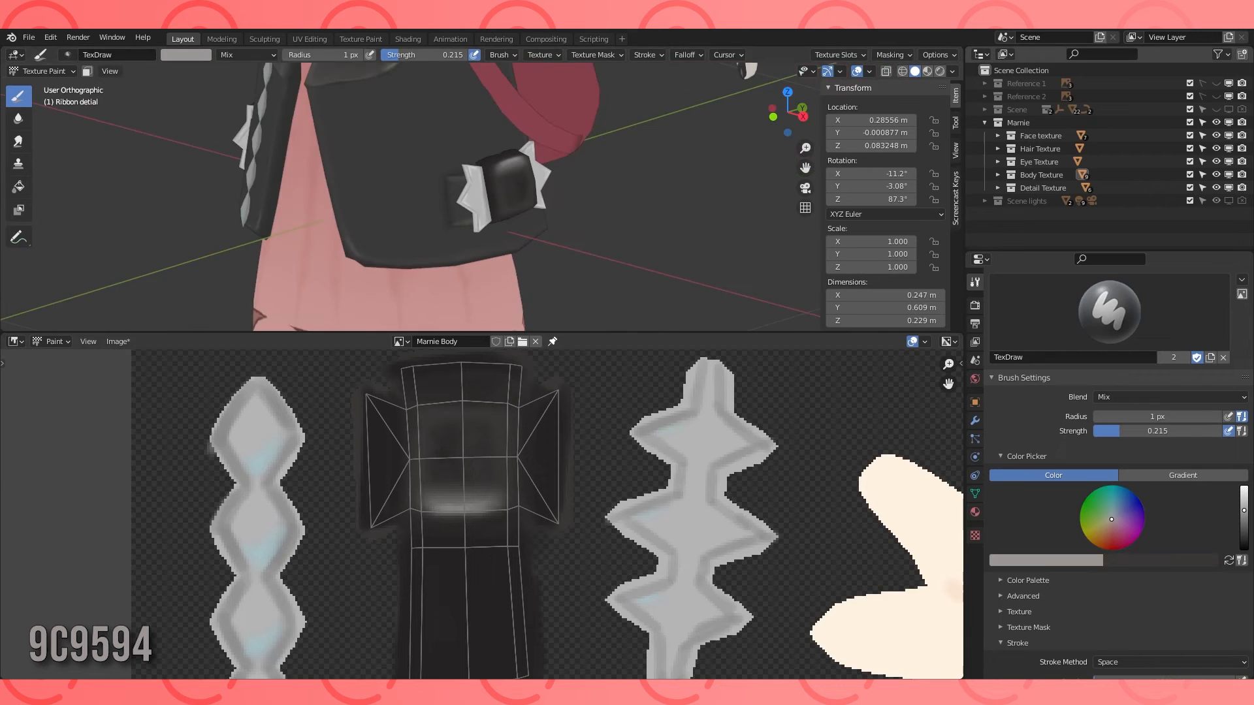
# Paint faint 9C9594 reflected light along the knot's edges on the model at 5 px and strength 0.111, softening it at 8 px.
pyautogui.scroll(6, 509, 195)
pyautogui.press(']')
pyautogui.press(']')
pyautogui.press(']')
pyautogui.press(']')
pyautogui.moveTo(461, 239); pyautogui.dragTo(476, 270)
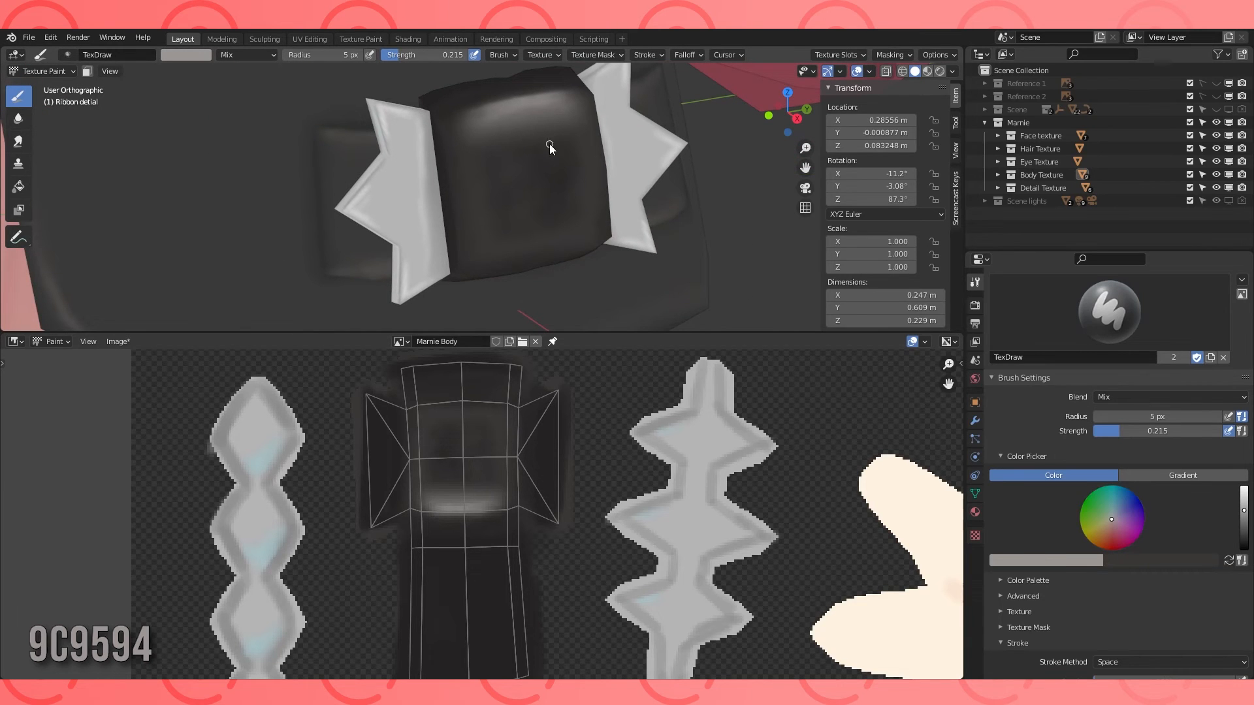
pyautogui.moveTo(481, 261); pyautogui.dragTo(613, 210, button='middle')
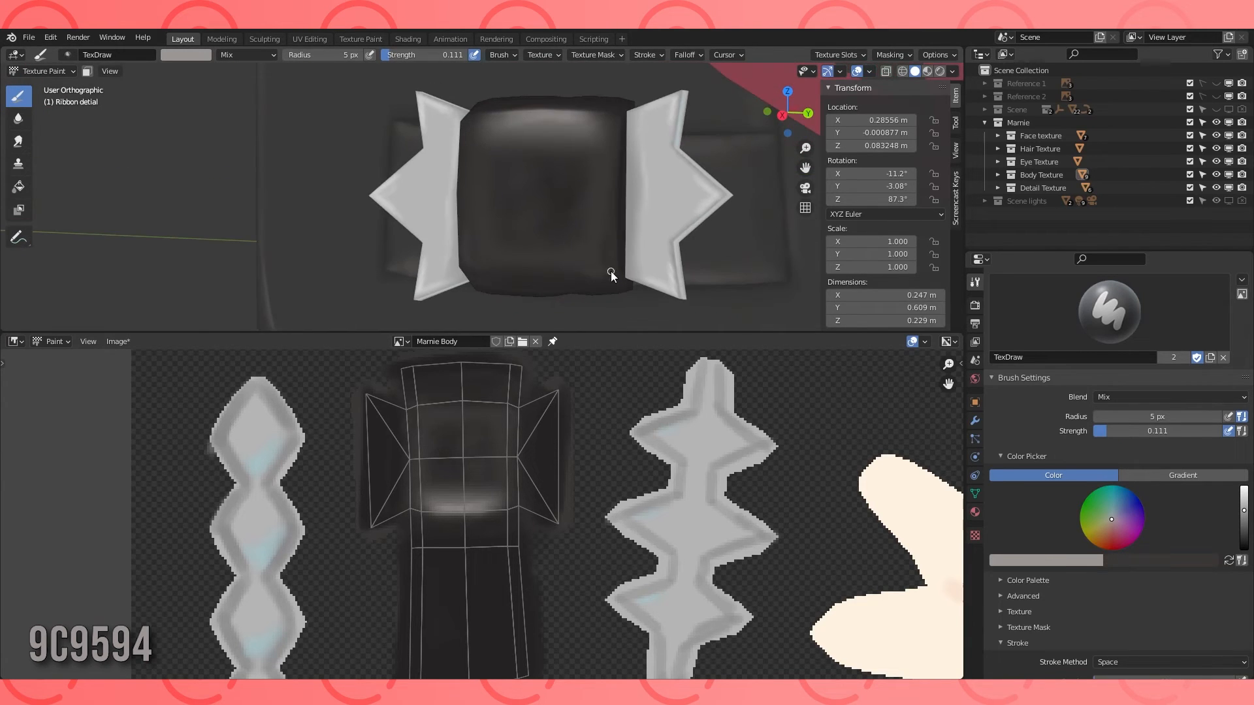
pyautogui.click(19, 119)
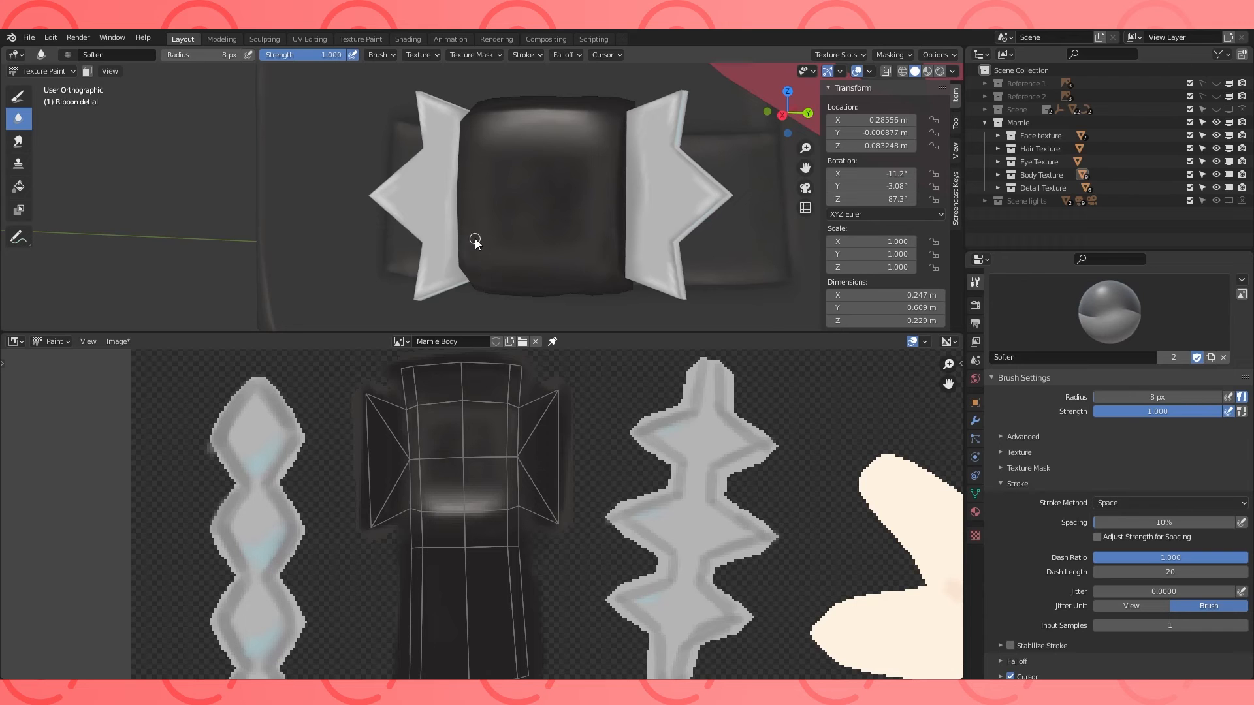
# Save the Marnie Body image and display the Marnie Detail image in the image editor.
pyautogui.scroll(-2, 476, 243)
pyautogui.click(118, 341)
pyautogui.click(131, 449)
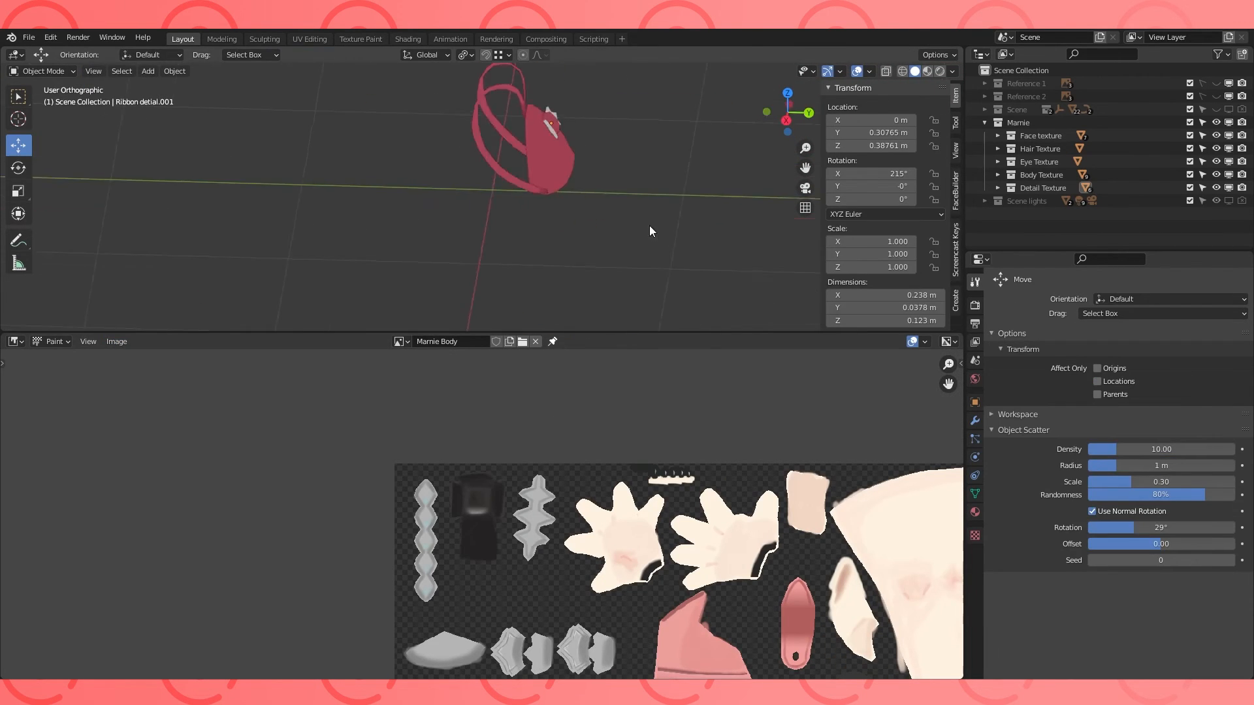
pyautogui.click(400, 341)
pyautogui.click(444, 408)
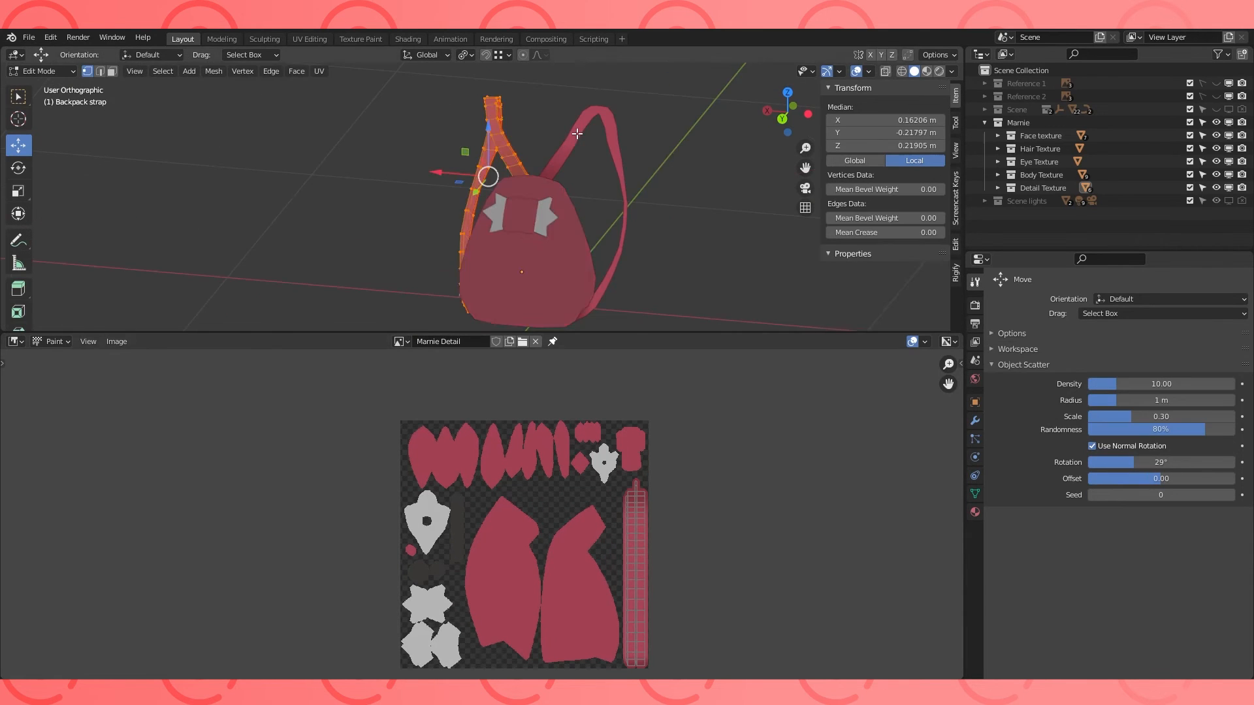
# Put the backpack strap into Texture Paint mode with the Draw brush.
pyautogui.moveTo(577, 134); pyautogui.dragTo(604, 124, button='middle')
pyautogui.scroll(4, 604, 131)
pyautogui.moveTo(787, 201); pyautogui.dragTo(640, 209, button='middle')
pyautogui.click(49, 71)
pyautogui.click(51, 157)
pyautogui.click(18, 96)
pyautogui.scroll(-4, 1071, 457)
# Sample the backpack's base red A14052 from the texture and set the shadow brush colour to 622129.
pyautogui.click(1061, 560)
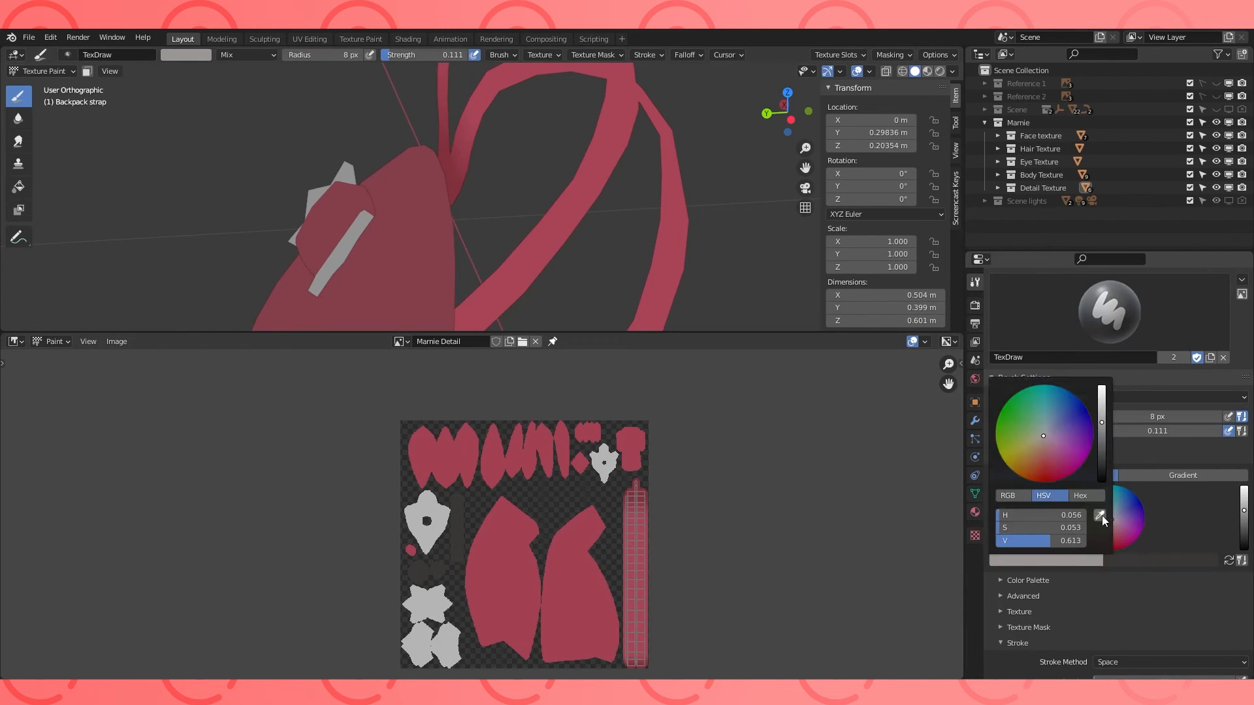
pyautogui.click(1100, 516)
pyautogui.click(588, 588)
pyautogui.click(1154, 560)
pyautogui.click(1204, 497)
pyautogui.press('Return')
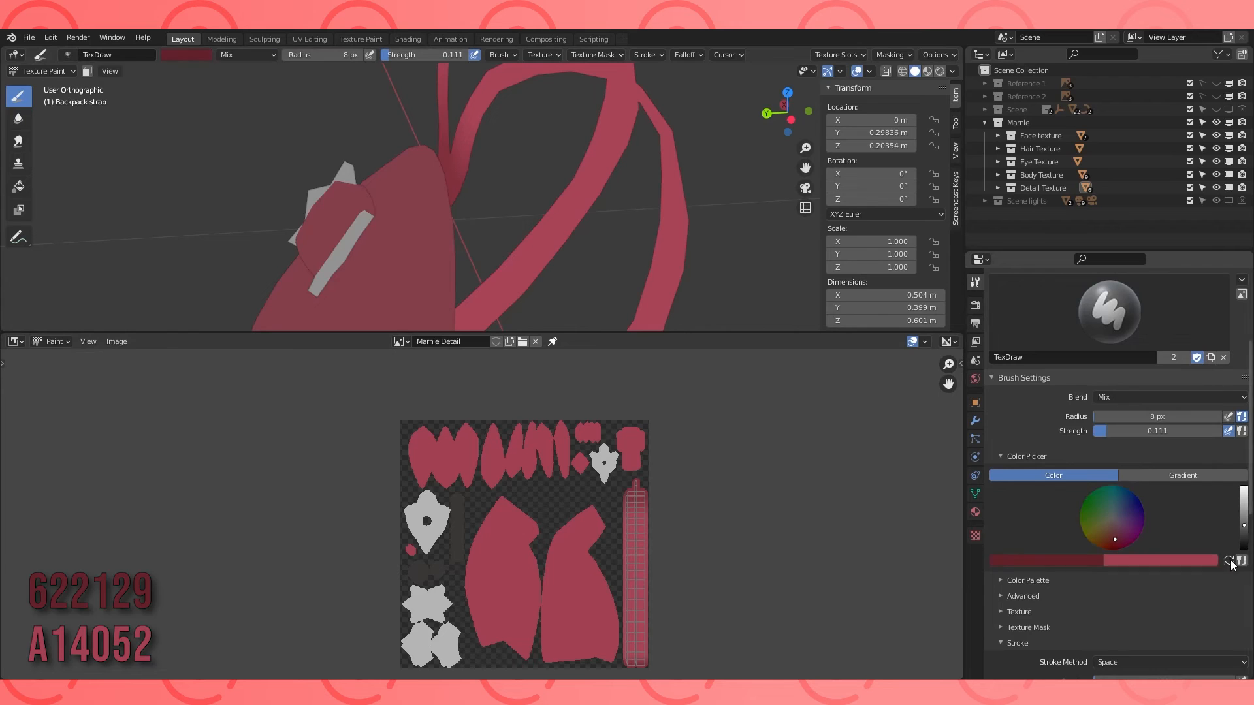
pyautogui.click(1230, 560)
# Paint straight 622129 shadow lines down the middle of the strap's UV strip at 4 px and strength 0.956.
pyautogui.scroll(-3, 597, 213)
pyautogui.moveTo(597, 214)
pyautogui.mouseDown(button='middle')
pyautogui.moveTo(569, 180)
pyautogui.moveTo(418, 199)
pyautogui.mouseUp(button='middle')
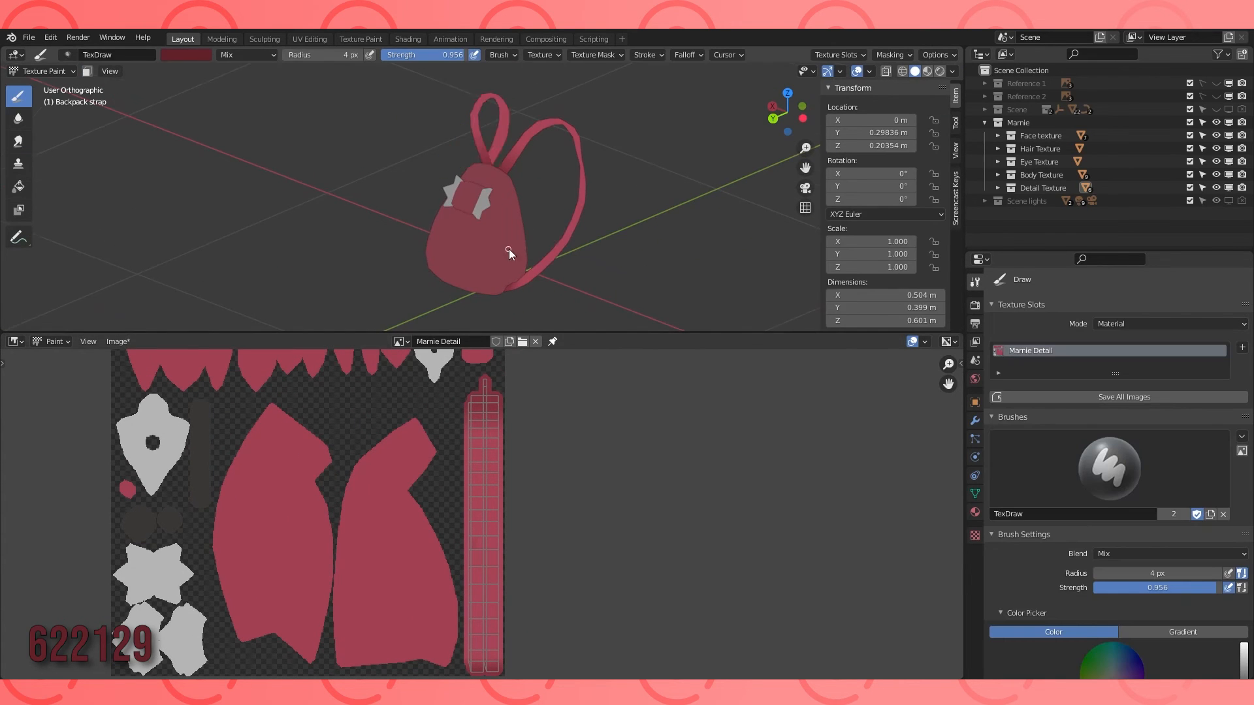
pyautogui.moveTo(508, 249); pyautogui.dragTo(697, 236, button='middle')
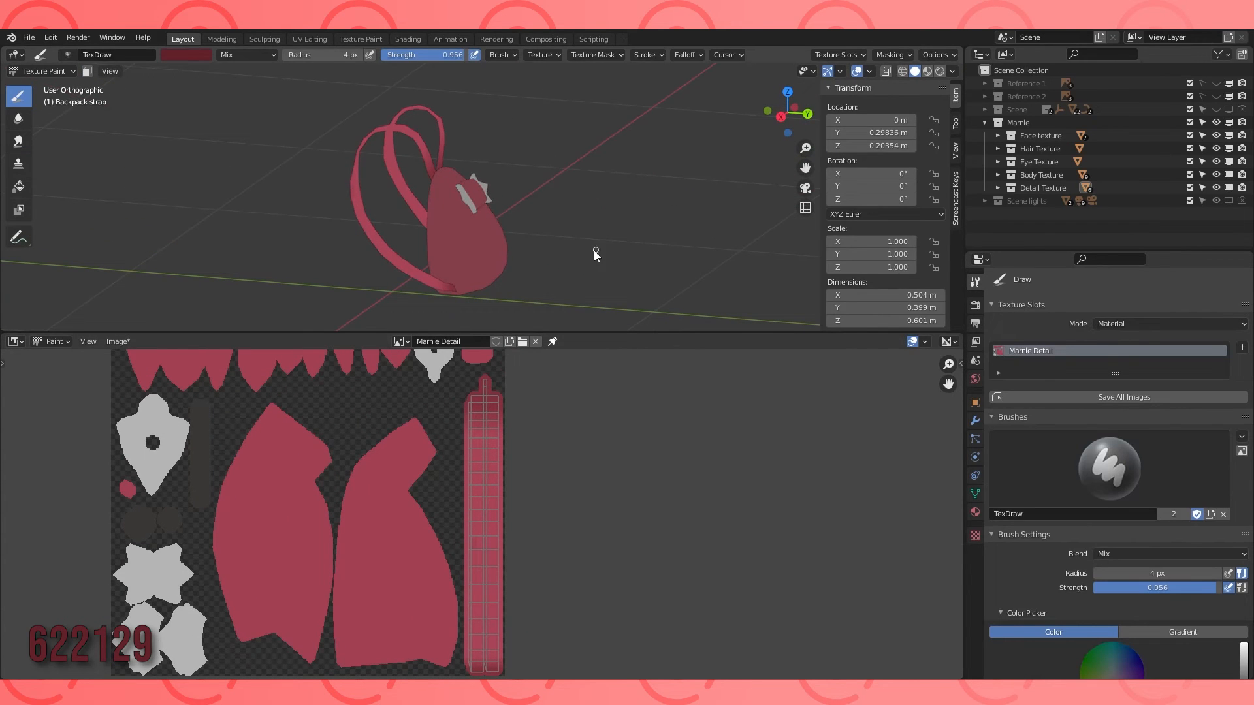
pyautogui.moveTo(426, 207); pyautogui.dragTo(509, 314, button='middle')
pyautogui.moveTo(503, 389)
pyautogui.mouseDown(button='middle')
pyautogui.moveTo(452, 375)
pyautogui.moveTo(450, 392)
pyautogui.mouseUp(button='middle')
pyautogui.scroll(1, 450, 392)
pyautogui.moveTo(434, 381); pyautogui.dragTo(433, 661)
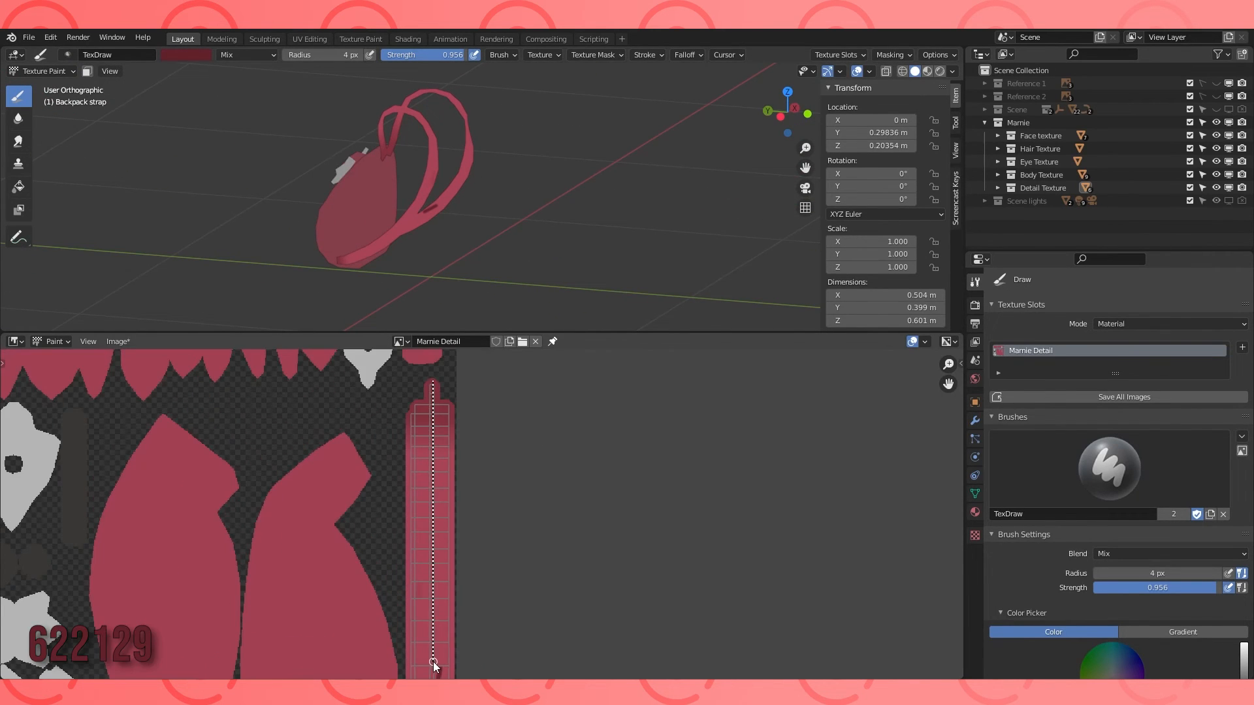
pyautogui.moveTo(434, 661); pyautogui.dragTo(441, 510, button='middle')
pyautogui.moveTo(442, 513); pyautogui.dragTo(442, 608)
# Darken the strap strip's right half and outer edges with straight 622129 strokes at 10 px.
pyautogui.scroll(-1, 443, 607)
pyautogui.moveTo(487, 379); pyautogui.dragTo(450, 442, button='middle')
pyautogui.moveTo(403, 616); pyautogui.dragTo(403, 616)
pyautogui.moveTo(421, 376); pyautogui.dragTo(422, 584)
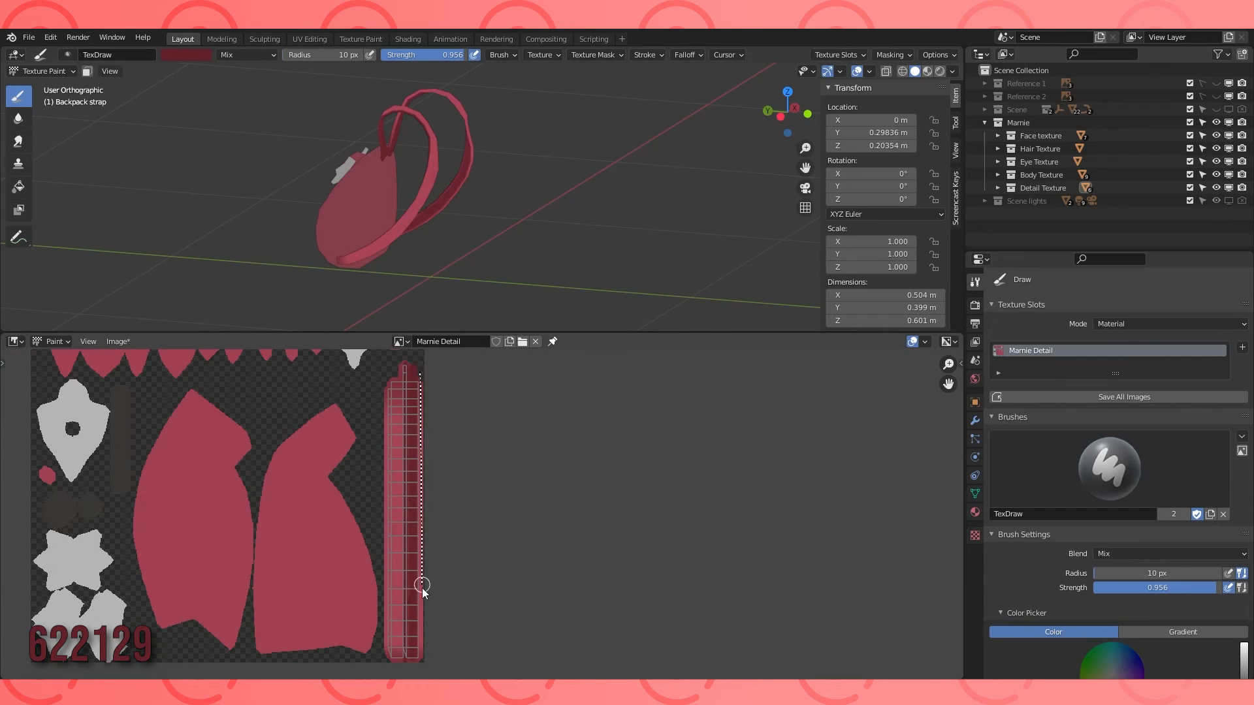
pyautogui.moveTo(387, 661); pyautogui.dragTo(387, 661)
pyautogui.moveTo(427, 182)
pyautogui.mouseDown(button='middle')
pyautogui.moveTo(462, 147)
pyautogui.moveTo(555, 192)
pyautogui.mouseUp(button='middle')
# Lower the Draw brush strength and paint straight 622129 shading along the strap strip's left edge at 5 px.
pyautogui.scroll(4, 439, 472)
pyautogui.moveTo(440, 471); pyautogui.dragTo(580, 518, button='middle')
pyautogui.scroll(-4, 1111, 497)
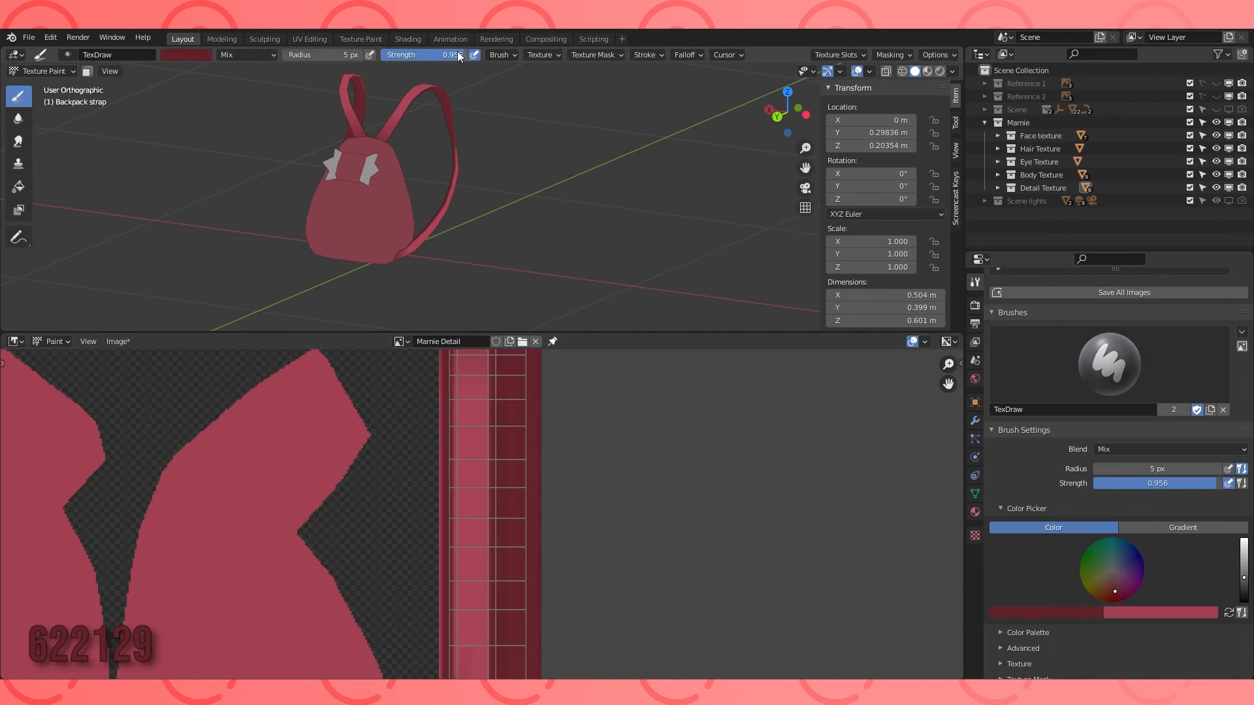
pyautogui.moveTo(428, 55); pyautogui.dragTo(418, 55)
pyautogui.scroll(-3, 468, 361)
pyautogui.moveTo(467, 361)
pyautogui.mouseDown(button='middle')
pyautogui.moveTo(475, 425)
pyautogui.moveTo(443, 398)
pyautogui.mouseUp(button='middle')
pyautogui.scroll(-1, 480, 415)
pyautogui.moveTo(441, 668); pyautogui.dragTo(441, 669)
pyautogui.scroll(2, 484, 504)
# Add full-length 622129 line strokes beside the shadow bands on the strap strip at strength 0.437.
pyautogui.moveTo(621, 331); pyautogui.dragTo(621, 123)
pyautogui.moveTo(457, 209); pyautogui.dragTo(605, 241, button='middle')
pyautogui.moveTo(565, 218); pyautogui.dragTo(571, 673)
pyautogui.moveTo(613, 467); pyautogui.dragTo(593, 397, button='middle')
pyautogui.moveTo(545, 626); pyautogui.dragTo(545, 627)
pyautogui.moveTo(520, 159); pyautogui.dragTo(521, 624)
pyautogui.moveTo(562, 405); pyautogui.dragTo(575, 478, button='middle')
pyautogui.scroll(4, 1110, 458)
pyautogui.scroll(-3, 482, 411)
pyautogui.moveTo(581, 110); pyautogui.dragTo(486, 116, button='middle')
pyautogui.moveTo(486, 124); pyautogui.dragTo(487, 304)
# Switch the brush to A14052 with the Space stroke method and a 2 px radius.
pyautogui.moveTo(555, 186); pyautogui.dragTo(431, 186, button='middle')
pyautogui.scroll(6, 522, 547)
pyautogui.scroll(2, 561, 519)
pyautogui.scroll(-6, 1111, 522)
pyautogui.click(1229, 561)
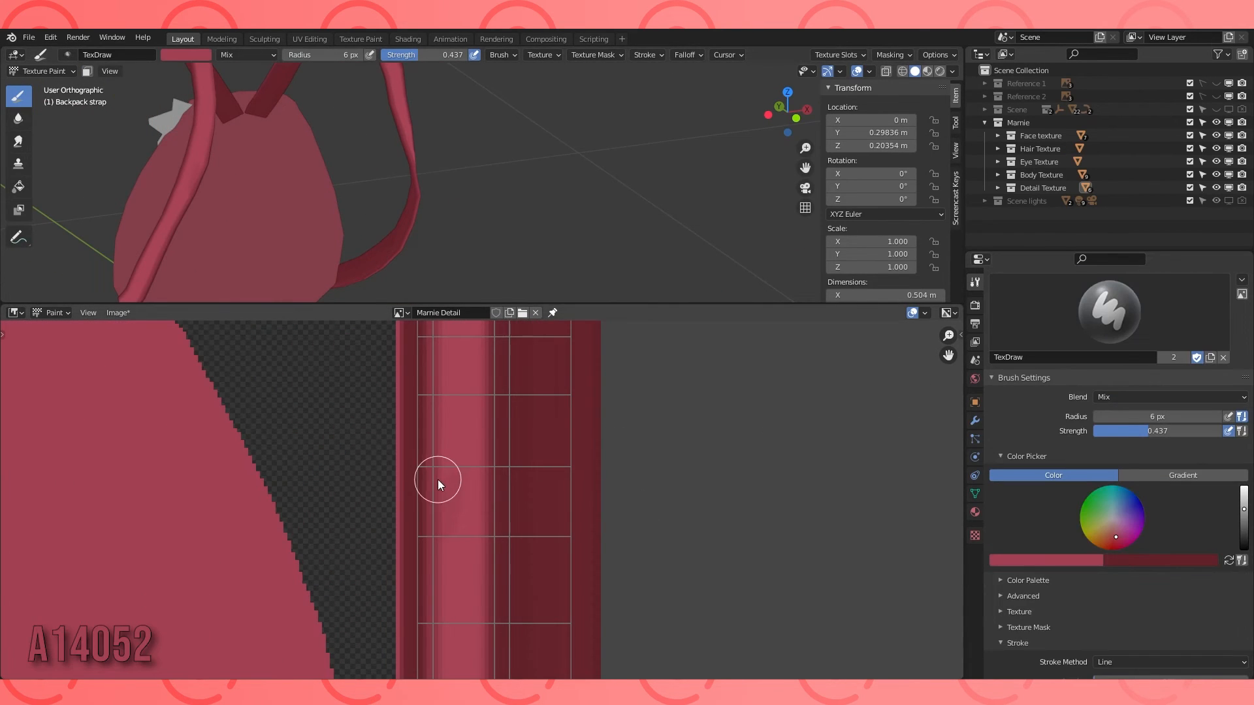
pyautogui.scroll(-4, 1126, 619)
pyautogui.click(1151, 559)
pyautogui.click(1149, 614)
pyautogui.press('f')
pyautogui.click(462, 475)
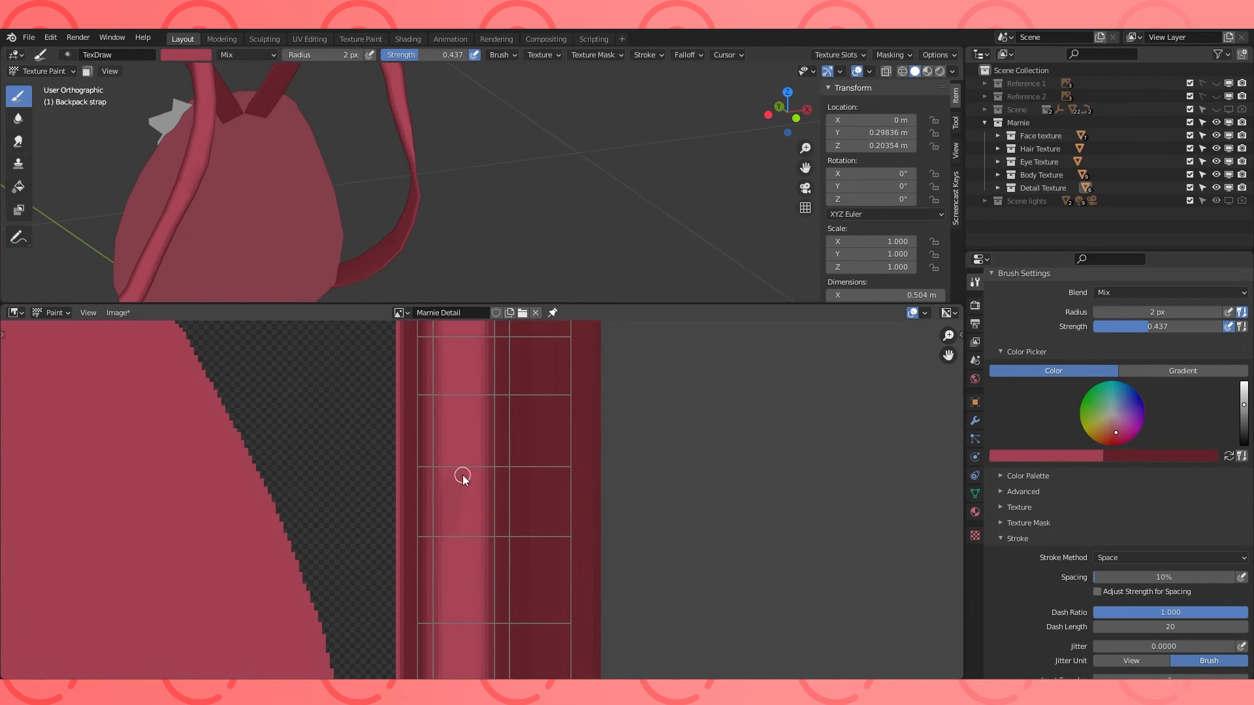
# Set the stroke method to Line and paint straight A14052 strokes down the length of the strap strip.
pyautogui.scroll(-5, 513, 409)
pyautogui.click(1162, 558)
pyautogui.click(1114, 648)
pyautogui.moveTo(664, 304); pyautogui.dragTo(664, 113)
pyautogui.moveTo(497, 255); pyautogui.dragTo(542, 204, button='middle')
pyautogui.moveTo(519, 186); pyautogui.dragTo(515, 226)
pyautogui.moveTo(530, 183); pyautogui.dragTo(530, 626)
# Soften the strap strip's shading at 5 px and strength 0.319, and save the Marnie Detail image.
pyautogui.scroll(2, 516, 418)
pyautogui.scroll(-4, 566, 303)
pyautogui.moveTo(673, 113); pyautogui.dragTo(666, 416)
pyautogui.moveTo(607, 261); pyautogui.dragTo(365, 238, button='middle')
pyautogui.moveTo(484, 457); pyautogui.dragTo(486, 555, button='middle')
pyautogui.scroll(4, 490, 522)
pyautogui.click(19, 119)
pyautogui.moveTo(341, 55); pyautogui.dragTo(281, 57)
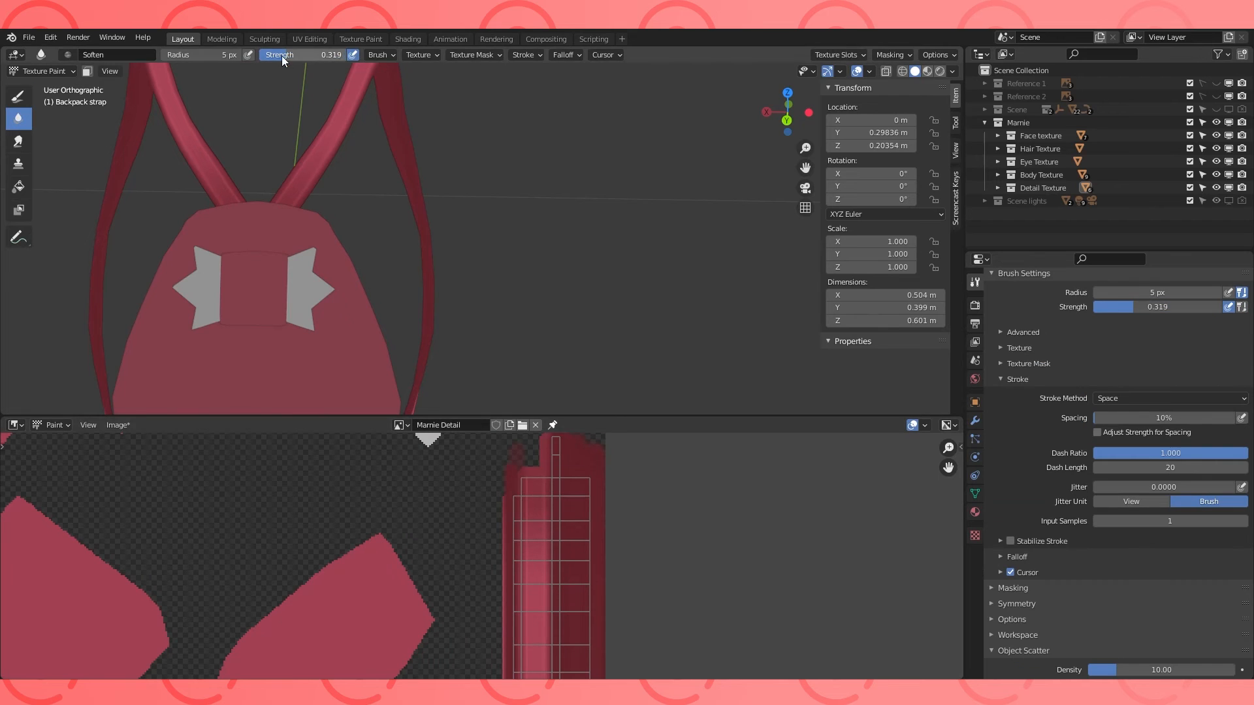
pyautogui.scroll(-2, 569, 576)
pyautogui.moveTo(643, 647); pyautogui.dragTo(686, 457, button='middle')
pyautogui.scroll(4, 597, 606)
pyautogui.scroll(-3, 484, 314)
pyautogui.moveTo(484, 314); pyautogui.dragTo(571, 320, button='middle')
pyautogui.scroll(-4, 482, 557)
pyautogui.click(118, 425)
pyautogui.click(150, 530)
# Paint 83323E over the lower end of the strap strip at 5 px and strength 0.437, setting the stroke method to Space.
pyautogui.scroll(-4, 323, 528)
pyautogui.moveTo(405, 301); pyautogui.dragTo(536, 287, button='middle')
pyautogui.scroll(4, 511, 594)
pyautogui.moveTo(511, 593); pyautogui.dragTo(573, 453, button='middle')
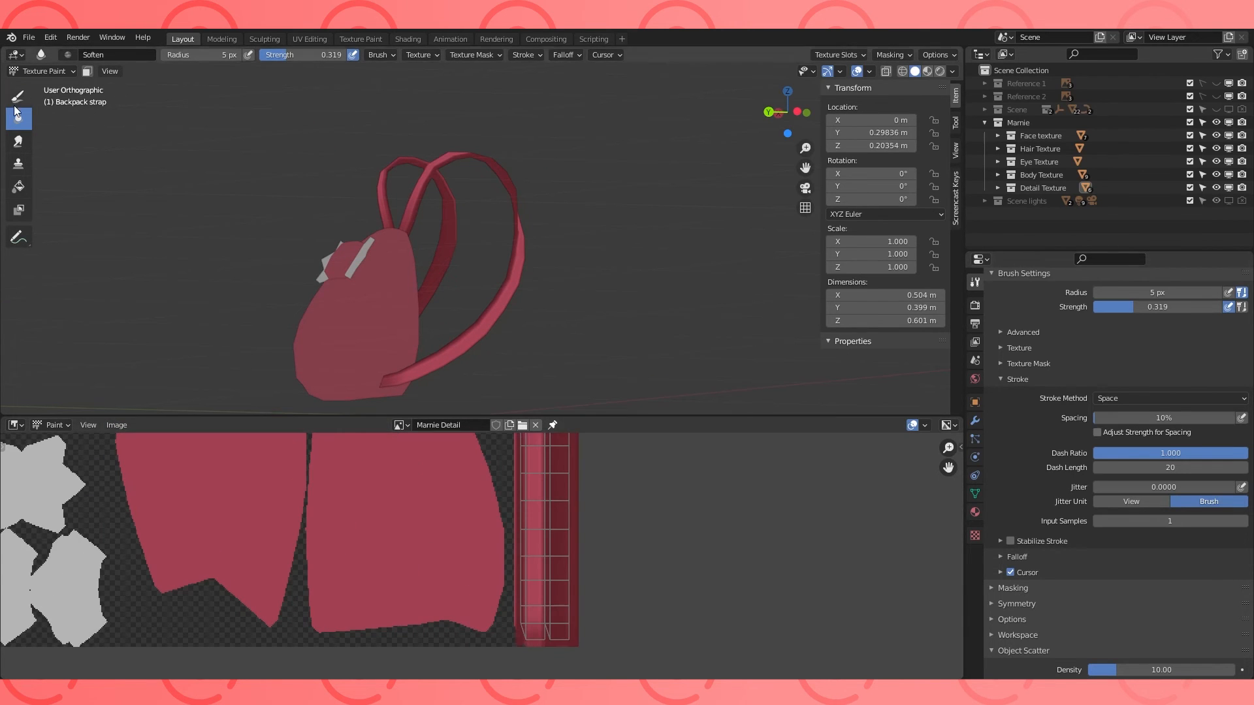
pyautogui.click(18, 96)
pyautogui.scroll(2, 541, 643)
pyautogui.moveTo(604, 545); pyautogui.dragTo(527, 554, button='middle')
pyautogui.moveTo(428, 589); pyautogui.dragTo(427, 642)
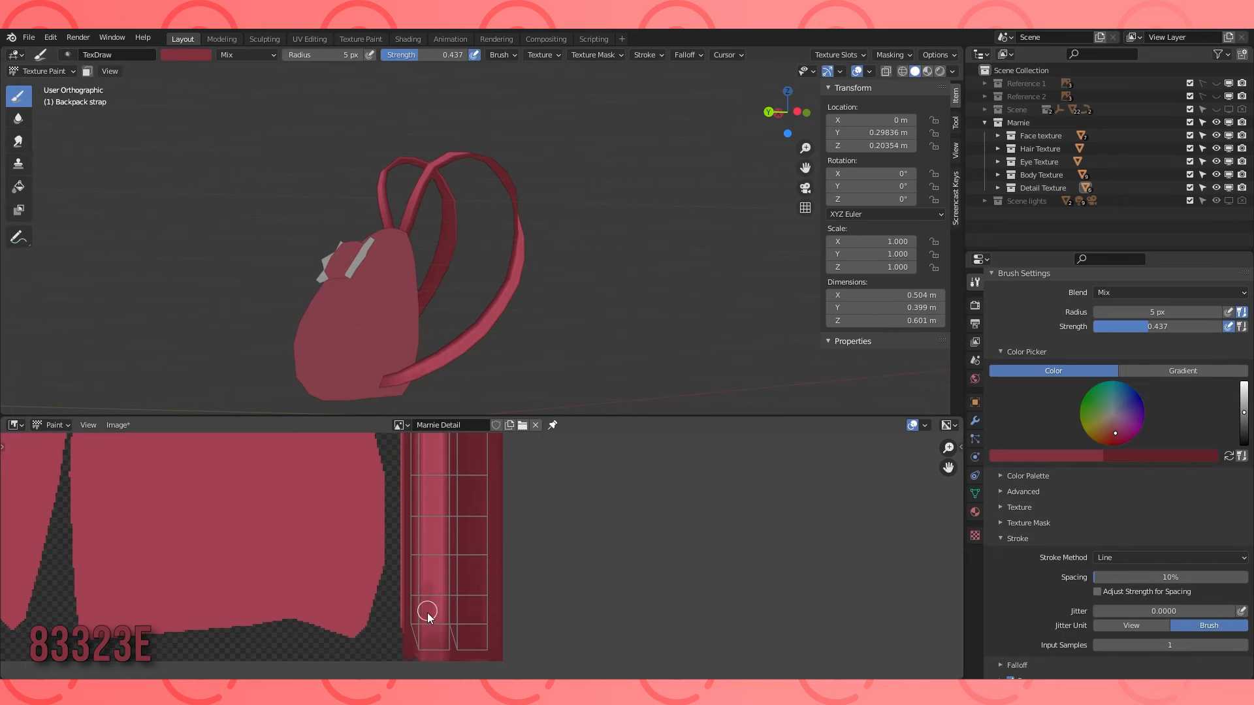
pyautogui.click(1130, 557)
pyautogui.click(1116, 593)
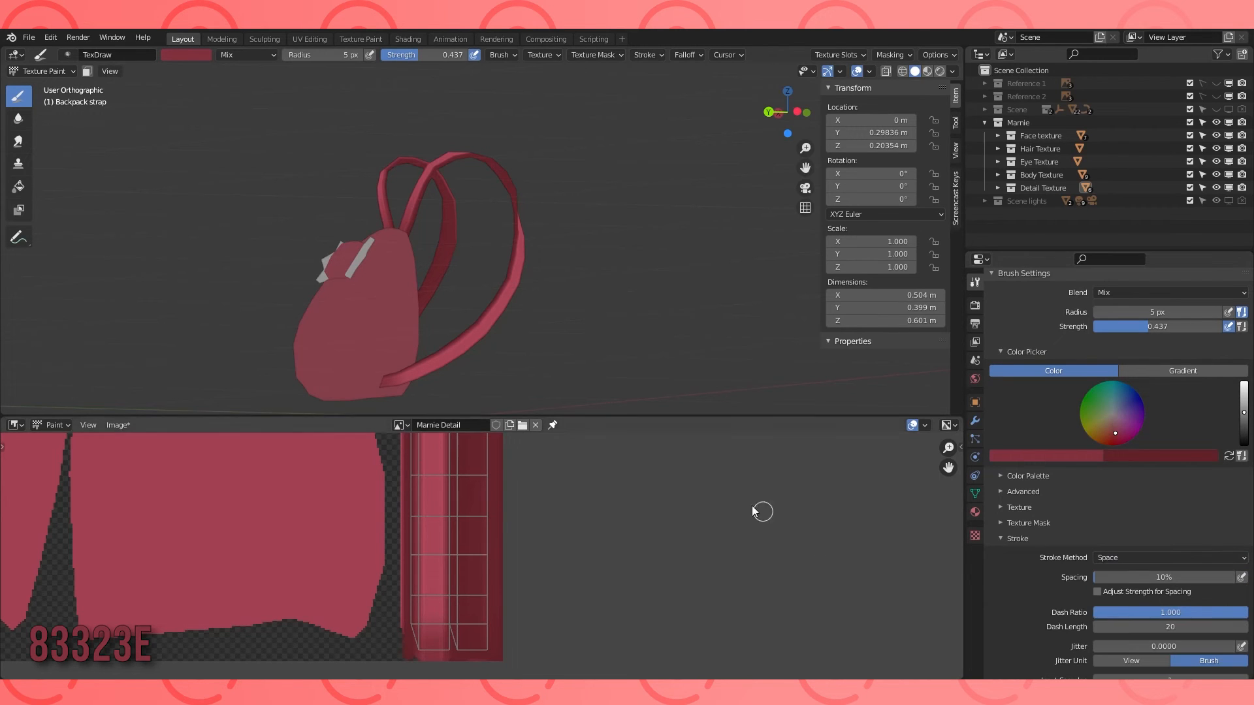
# Paint 83323E shading down the strap strip with the Line stroke method at 13 px and strength 0.548.
pyautogui.moveTo(453, 56); pyautogui.dragTo(414, 58)
pyautogui.scroll(-3, 485, 625)
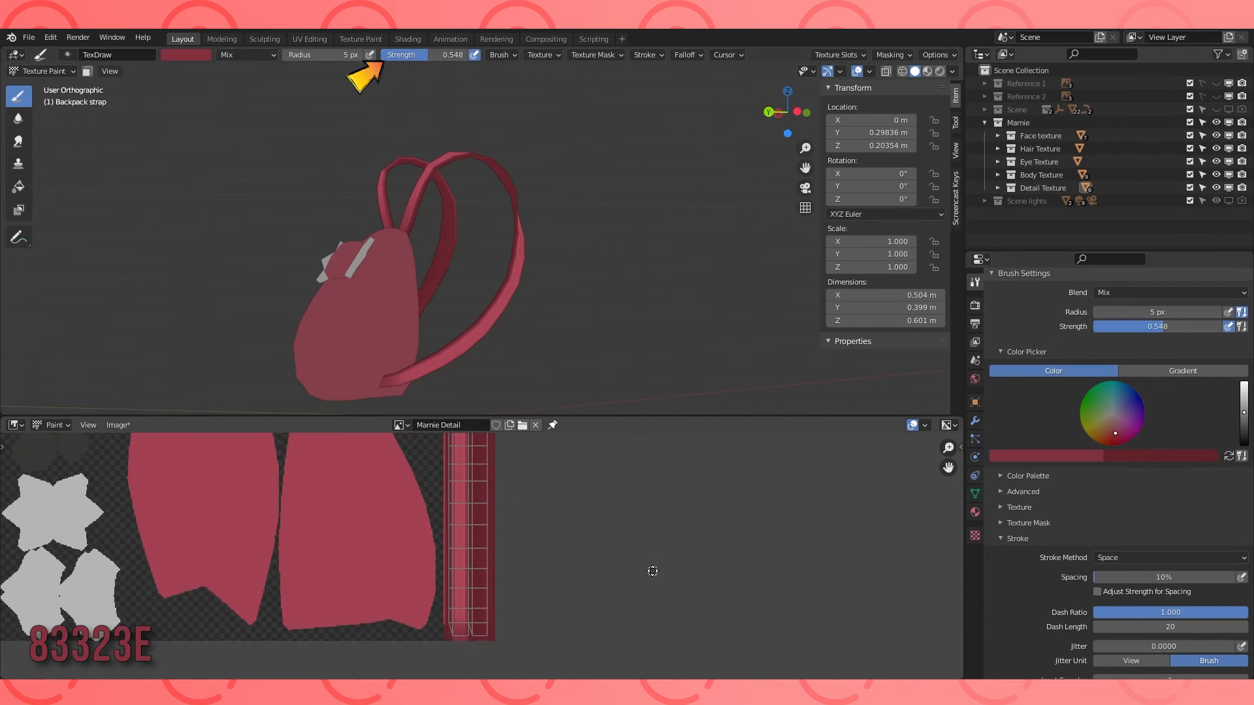
pyautogui.click(1147, 555)
pyautogui.click(1119, 645)
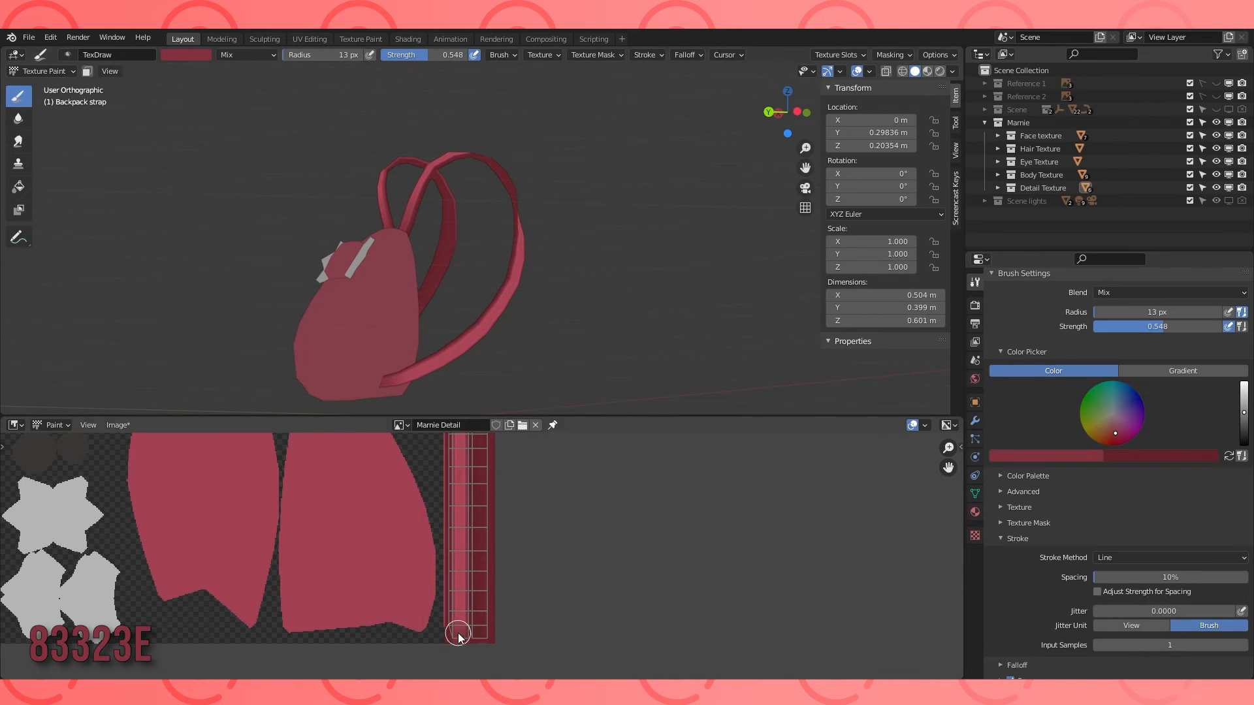
# Blend the strap strip's new shading with the Soften brush at 13 px and strength 0.319.
pyautogui.click(18, 119)
pyautogui.scroll(3, 531, 569)
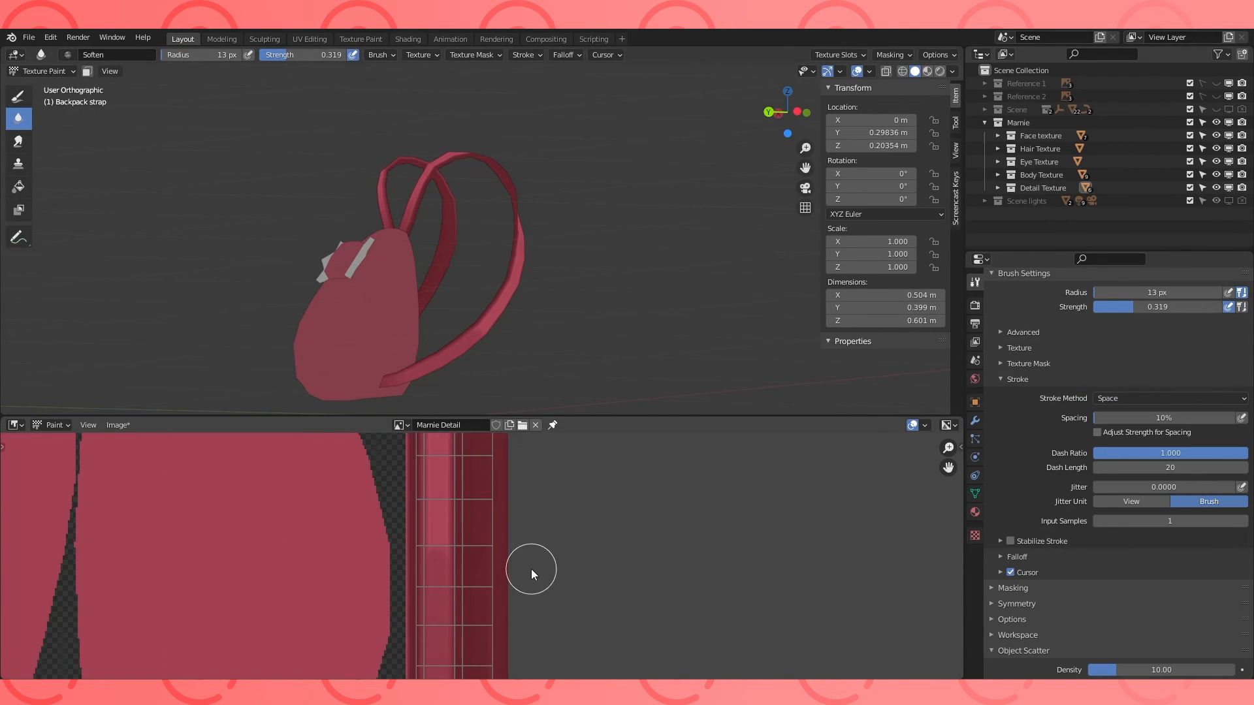
pyautogui.moveTo(463, 278)
pyautogui.mouseDown(button='middle')
pyautogui.moveTo(555, 294)
pyautogui.moveTo(378, 311)
pyautogui.moveTo(545, 239)
pyautogui.mouseUp(button='middle')
pyautogui.scroll(-4, 566, 541)
# Hide the backpack straps and put the backpack body into Texture Paint mode.
pyautogui.press('Tab')
pyautogui.press('Tab')
pyautogui.click(408, 304)
pyautogui.hotkey('shift', 'h')
pyautogui.press('Tab')
pyautogui.keyDown('shift'); pyautogui.moveTo(392, 288); pyautogui.dragTo(549, 300, button='middle'); pyautogui.keyUp('shift')
pyautogui.scroll(2, 549, 300)
pyautogui.moveTo(454, 489); pyautogui.dragTo(510, 543, button='middle')
pyautogui.scroll(2, 496, 552)
pyautogui.click(44, 72)
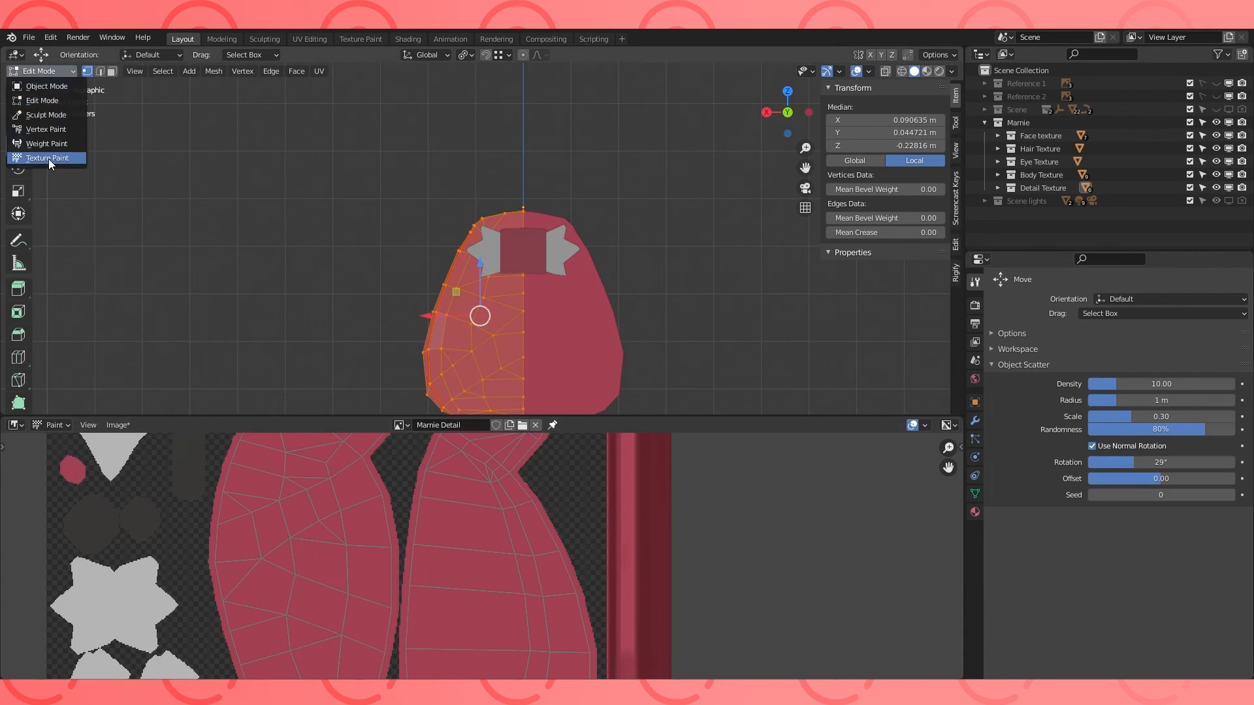
pyautogui.click(50, 157)
# Set the Draw brush to 622129 at 6 px with the Space stroke method.
pyautogui.scroll(-4, 1227, 614)
pyautogui.click(1229, 586)
pyautogui.moveTo(521, 477); pyautogui.dragTo(523, 552, button='middle')
pyautogui.press('f')
pyautogui.click(561, 512)
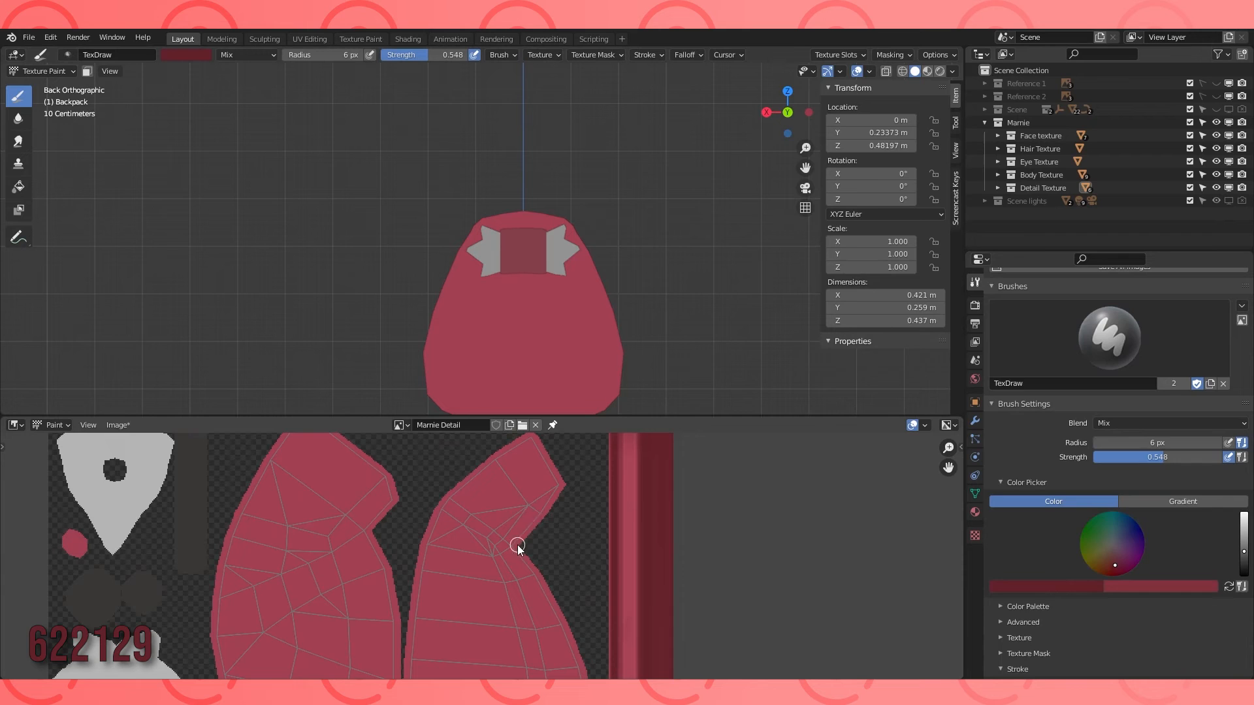
pyautogui.scroll(-5, 1100, 438)
pyautogui.click(1125, 559)
pyautogui.click(1125, 602)
# Try a 622129 shadow stroke at the notch of the right backpack island and undo it.
pyautogui.moveTo(517, 545); pyautogui.dragTo(551, 503)
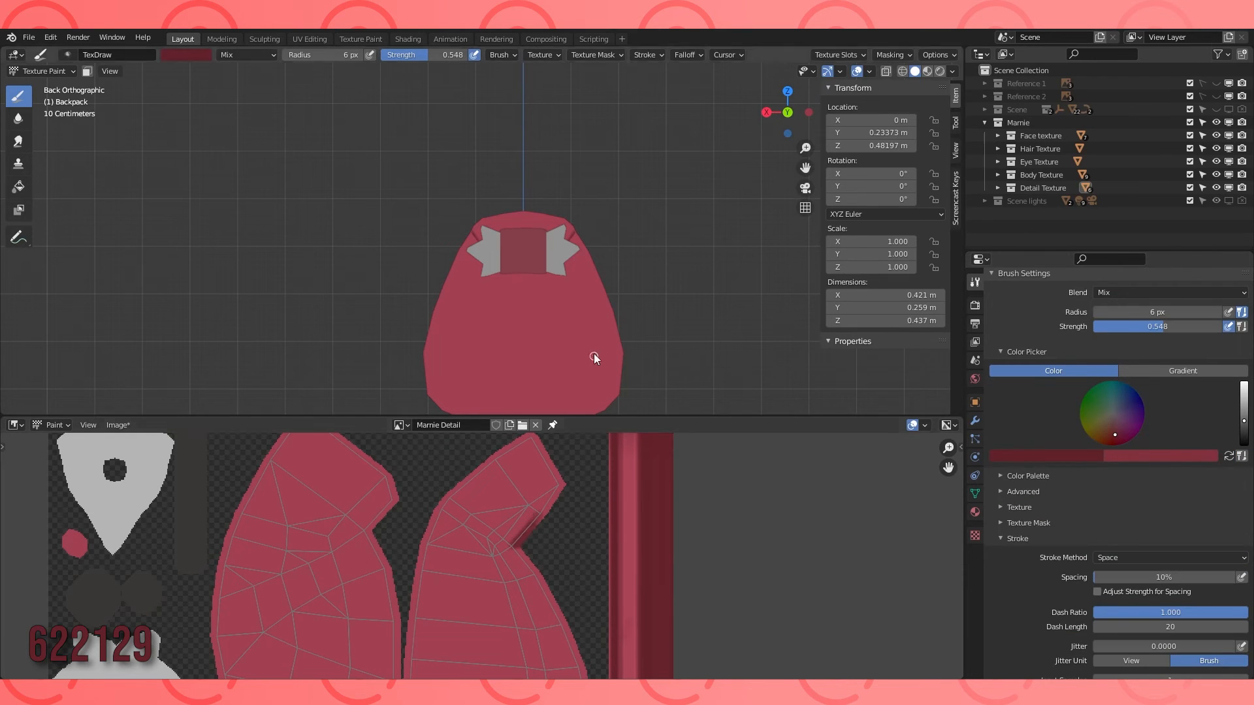
pyautogui.hotkey('ctrl', 'z')
pyautogui.moveTo(532, 519); pyautogui.dragTo(539, 369, button='middle')
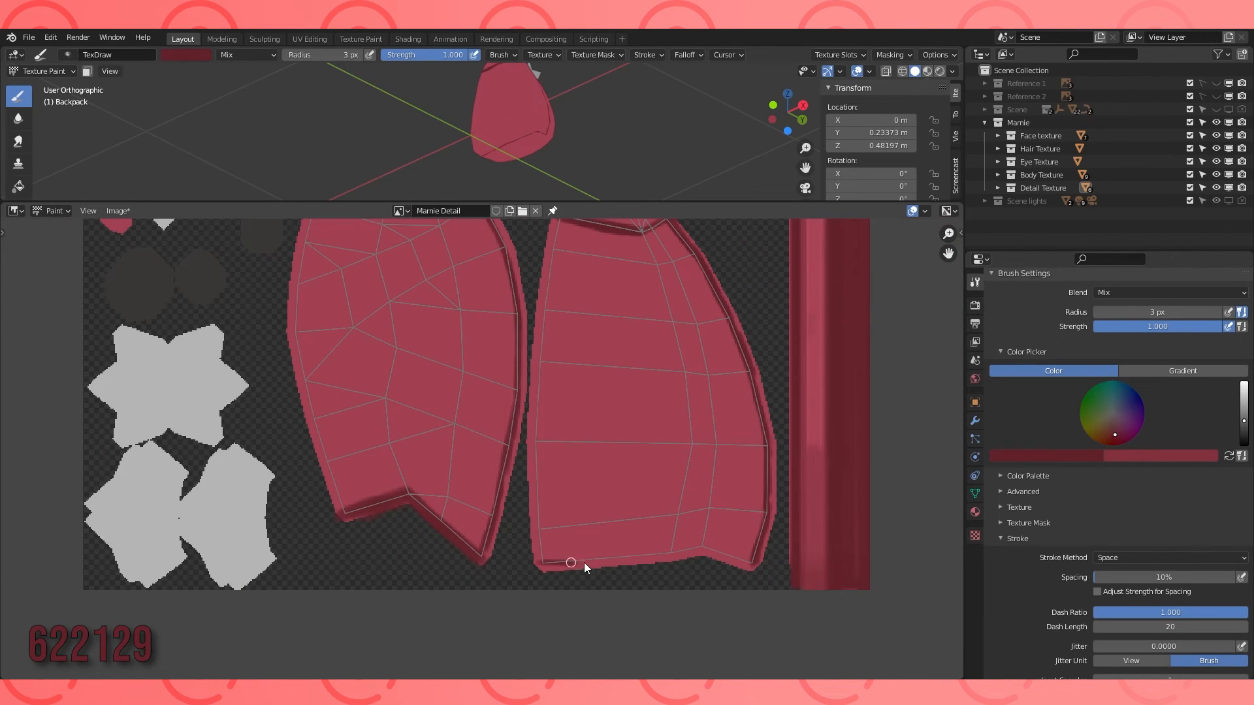
# Switch the brush to A14052 and paint along the shadow edge on the right backpack island.
pyautogui.press('x')
pyautogui.press('s')
pyautogui.click(1048, 456)
pyautogui.moveTo(691, 541); pyautogui.dragTo(713, 537)
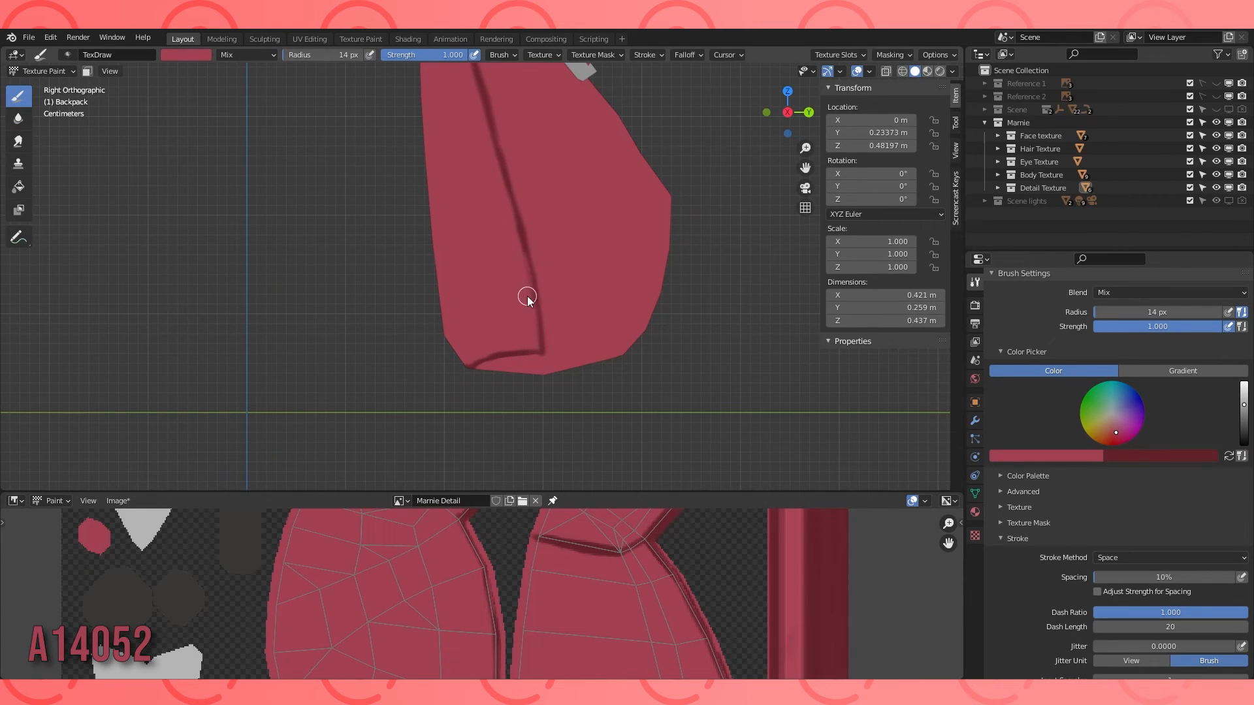
# Trim the edges of the backpack's side seam shadow on the model with A14052 at 14 px and strength 1.000.
pyautogui.scroll(4, 497, 351)
pyautogui.scroll(-2, 565, 385)
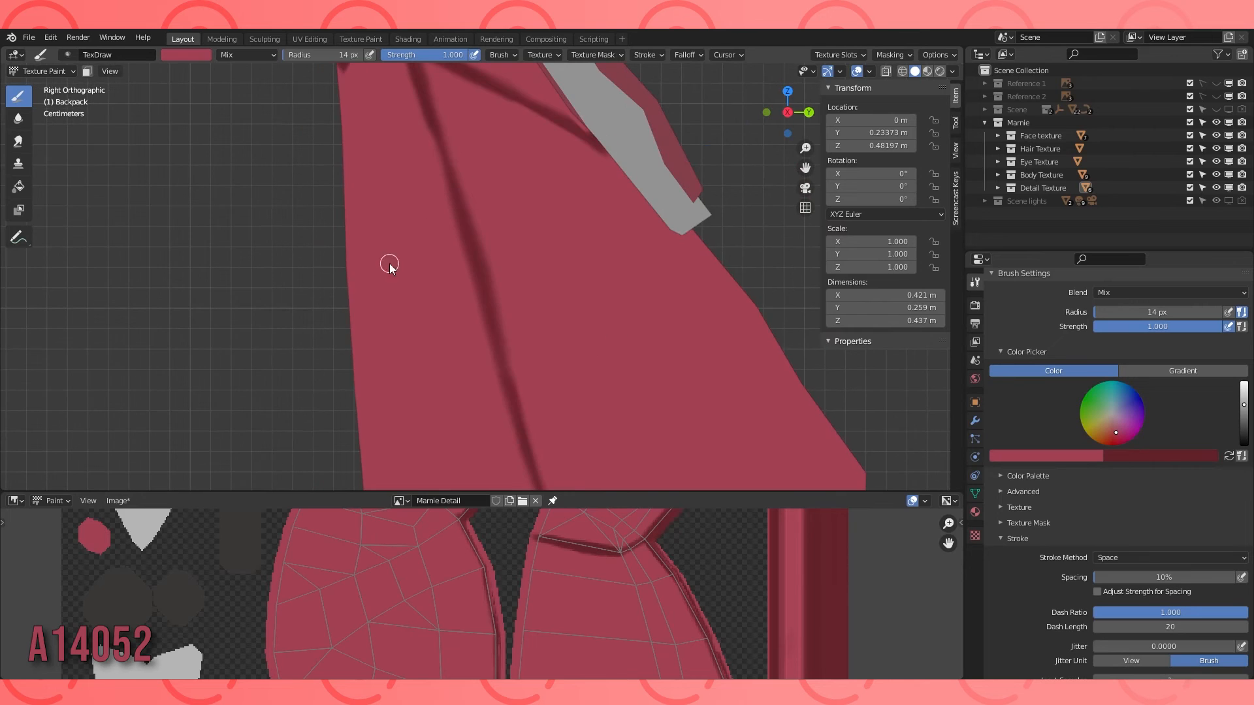
pyautogui.moveTo(412, 76); pyautogui.dragTo(440, 185)
pyautogui.keyDown('shift'); pyautogui.moveTo(447, 211); pyautogui.dragTo(479, 402, button='middle'); pyautogui.keyUp('shift')
pyautogui.press('KP_1')
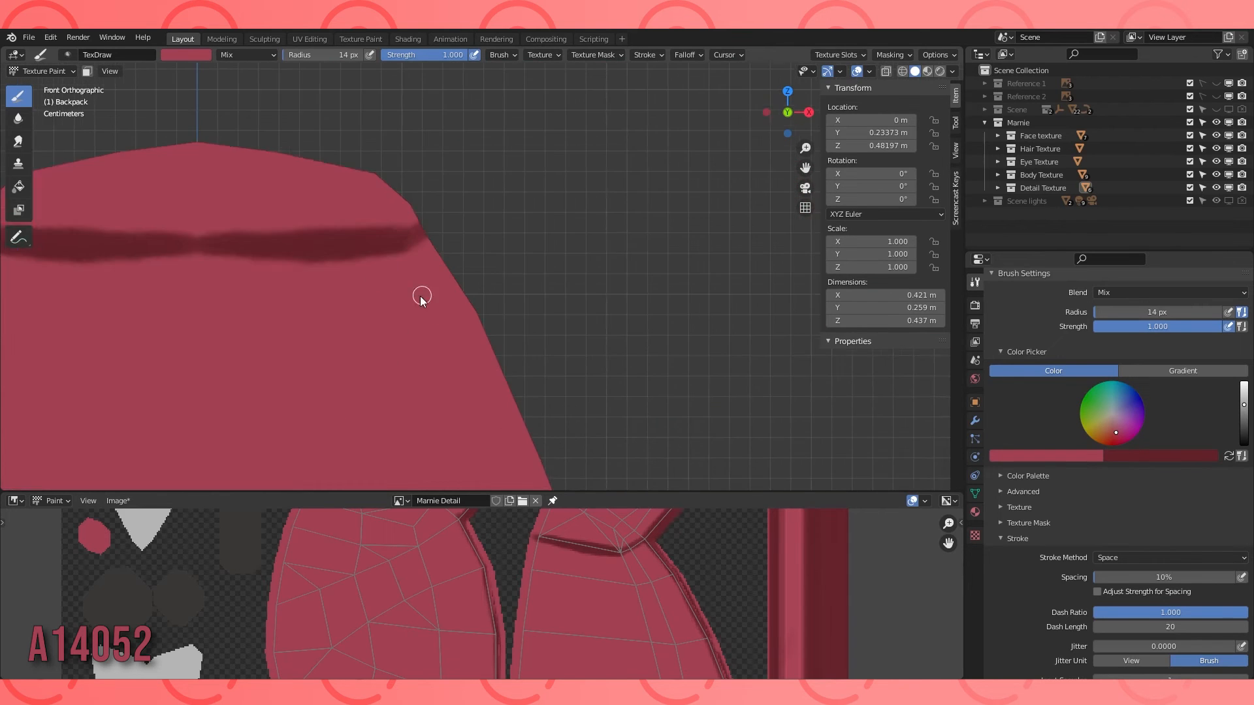
pyautogui.moveTo(377, 261); pyautogui.dragTo(574, 340, button='middle')
pyautogui.scroll(2, 461, 584)
pyautogui.scroll(1, 457, 585)
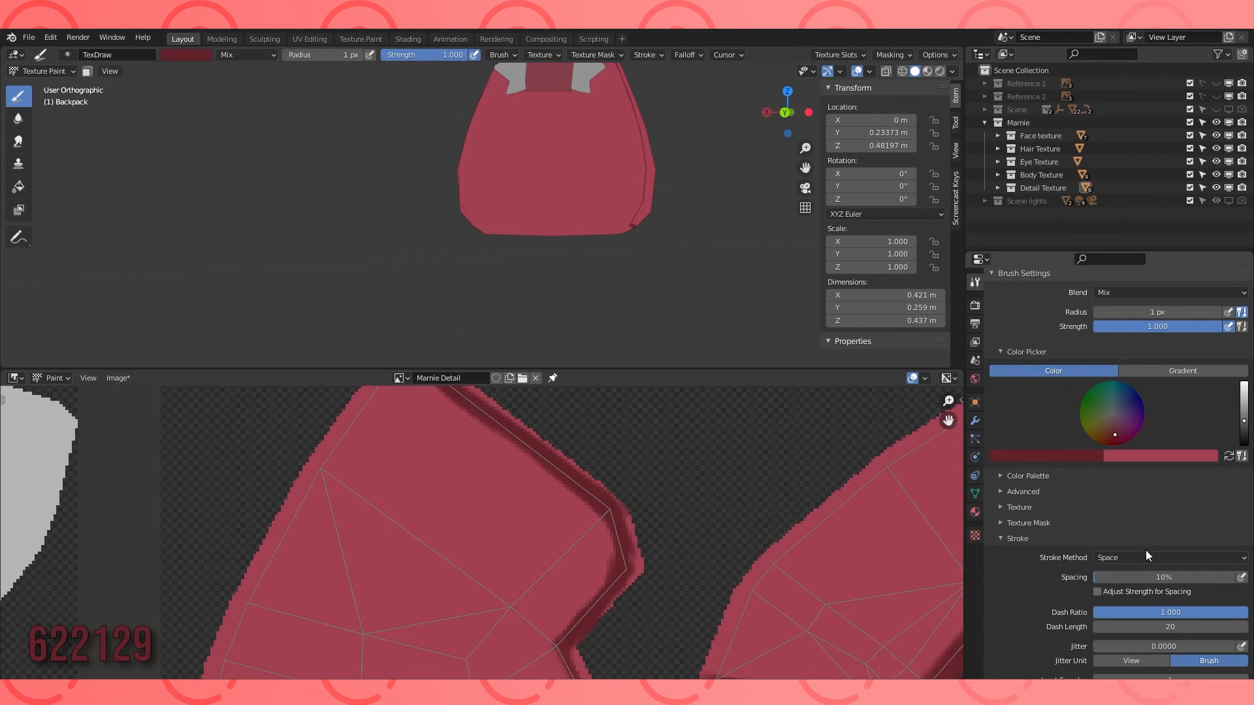
# Set the stroke method to Line and paint a 622129 seam line across the left backpack island.
pyautogui.click(1170, 557)
pyautogui.click(1150, 643)
pyautogui.moveTo(592, 262)
pyautogui.mouseDown(button='middle')
pyautogui.moveTo(659, 222)
pyautogui.moveTo(663, 202)
pyautogui.mouseUp(button='middle')
pyautogui.hotkey('ctrl', 'z')
pyautogui.scroll(-3, 490, 536)
pyautogui.moveTo(443, 644); pyautogui.dragTo(505, 594, button='middle')
pyautogui.moveTo(645, 213); pyautogui.dragTo(562, 242, button='middle')
pyautogui.scroll(2, 543, 524)
pyautogui.press(']')
pyautogui.moveTo(401, 513)
pyautogui.mouseDown()
pyautogui.moveTo(578, 558)
pyautogui.moveTo(645, 546)
pyautogui.mouseUp()
# Soften the seam around the backpack's bottom panel at 13 px and strength 0.319.
pyautogui.moveTo(587, 221); pyautogui.dragTo(618, 191, button='middle')
pyautogui.keyDown('shift'); pyautogui.moveTo(618, 191); pyautogui.dragTo(591, 255, button='middle'); pyautogui.keyUp('shift')
pyautogui.scroll(4, 591, 255)
pyautogui.click(19, 119)
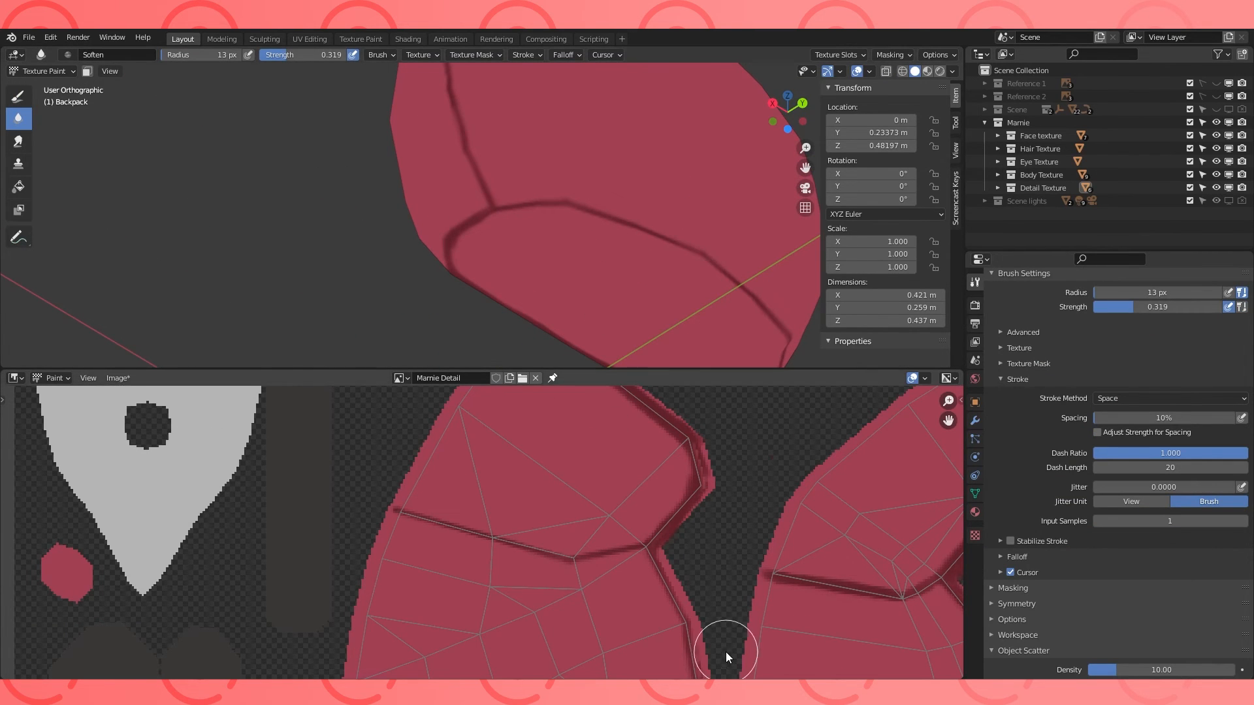
pyautogui.moveTo(726, 651); pyautogui.dragTo(617, 512, button='middle')
pyautogui.moveTo(366, 653); pyautogui.dragTo(596, 506, button='middle')
pyautogui.scroll(-4, 654, 262)
pyautogui.moveTo(718, 241); pyautogui.dragTo(511, 280, button='middle')
pyautogui.scroll(4, 510, 279)
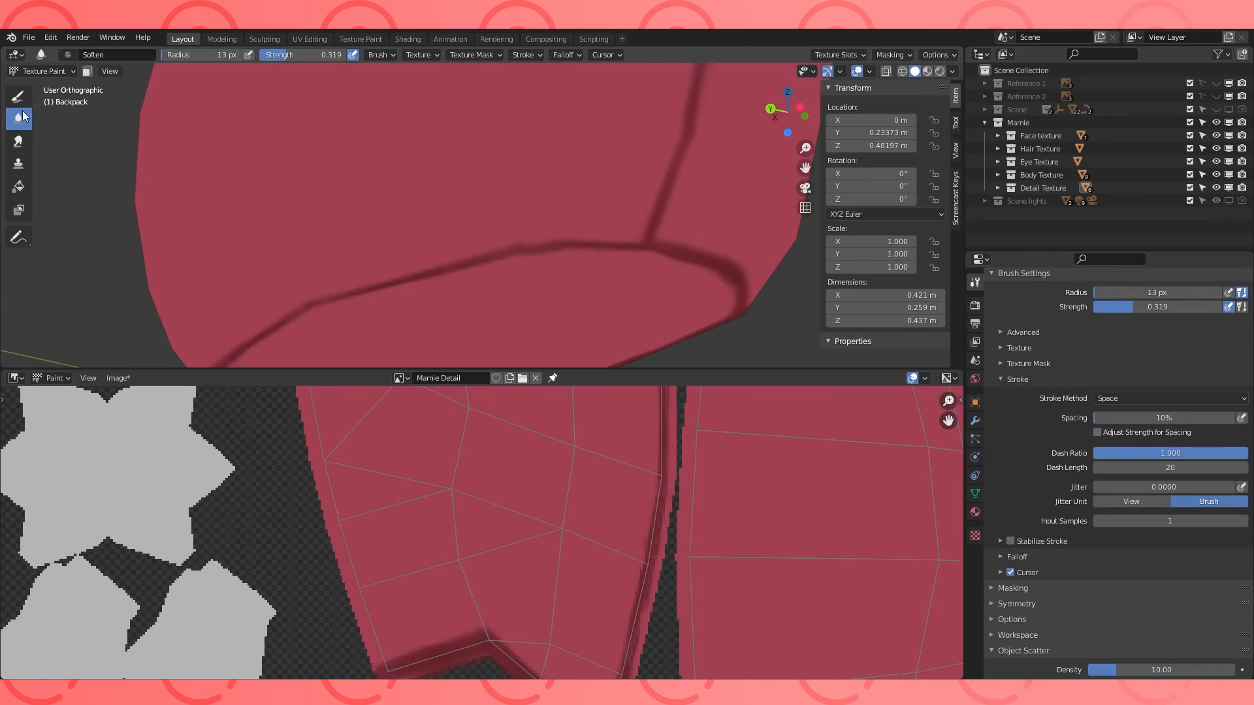
# Thicken the bottom panel's seam shadow on the model with 622129 at 8 px and strength 1.000.
pyautogui.click(18, 96)
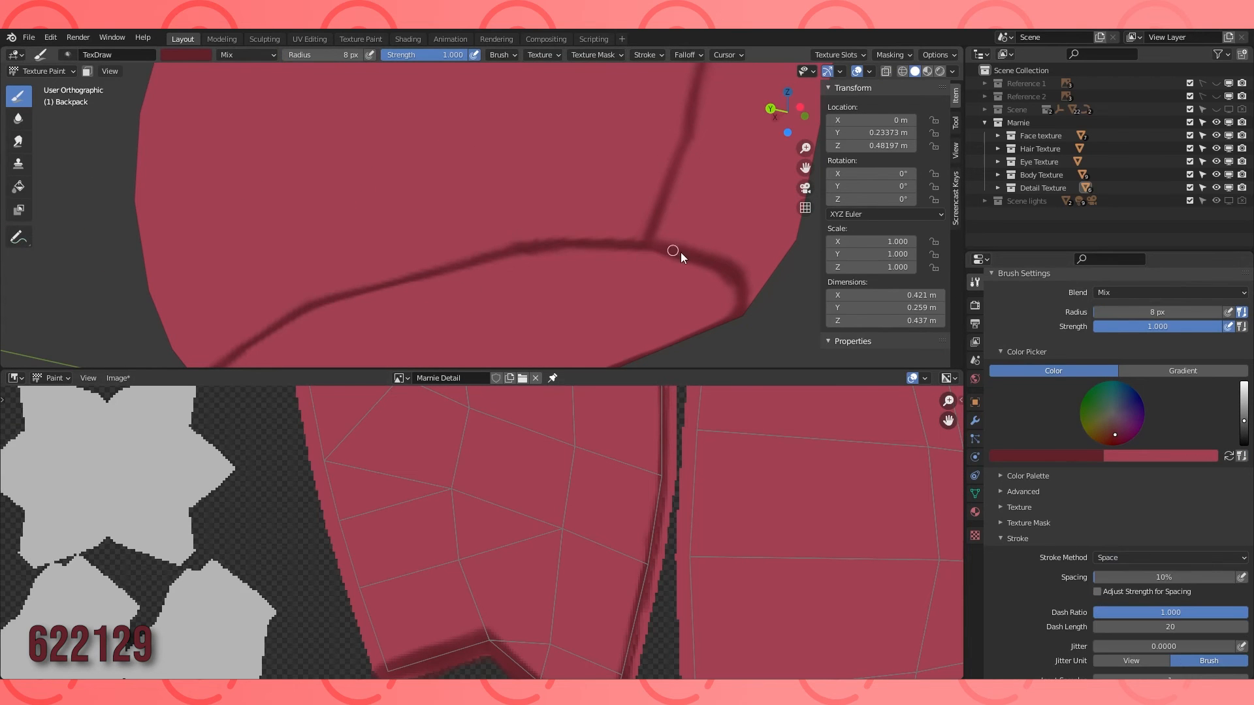
pyautogui.scroll(-5, 653, 261)
pyautogui.moveTo(630, 252); pyautogui.dragTo(586, 280, button='middle')
pyautogui.scroll(5, 575, 274)
# Swap to A14052 and clean up the edges of the bottom seam at 8 px.
pyautogui.click(1229, 456)
pyautogui.keyDown('shift'); pyautogui.moveTo(691, 225); pyautogui.dragTo(425, 187, button='middle'); pyautogui.keyUp('shift')
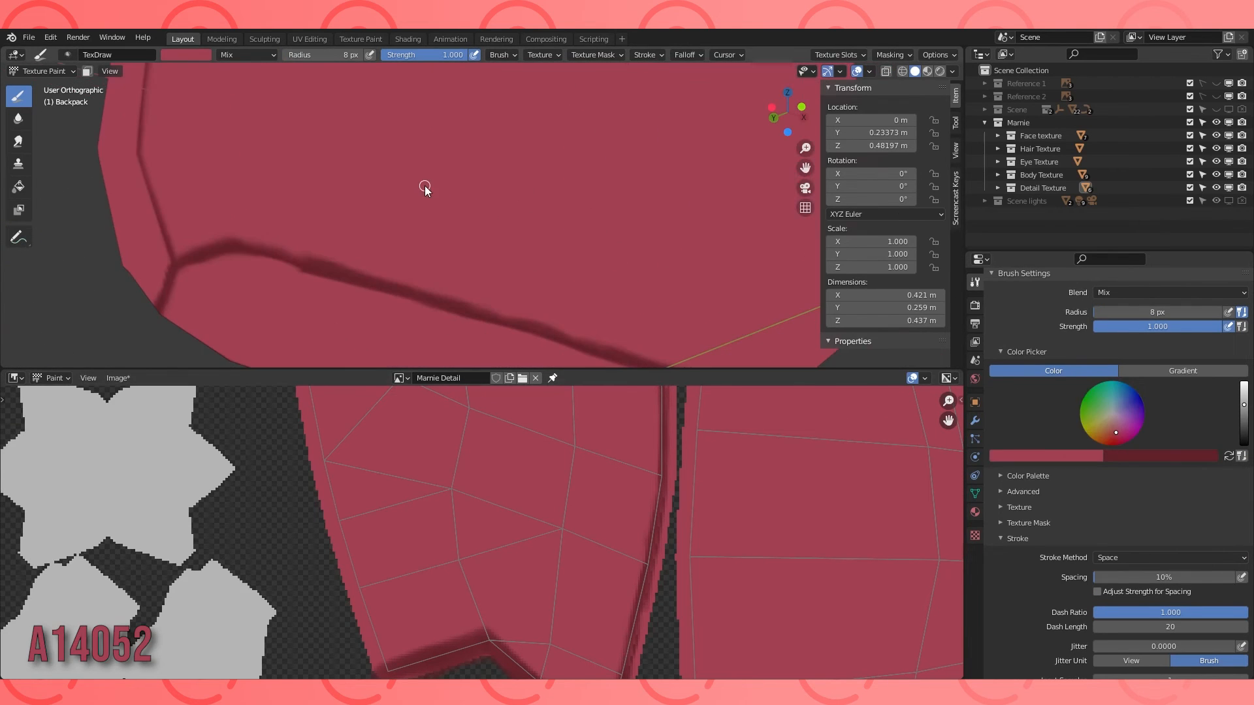
pyautogui.scroll(-4, 1123, 458)
pyautogui.scroll(-5, 483, 530)
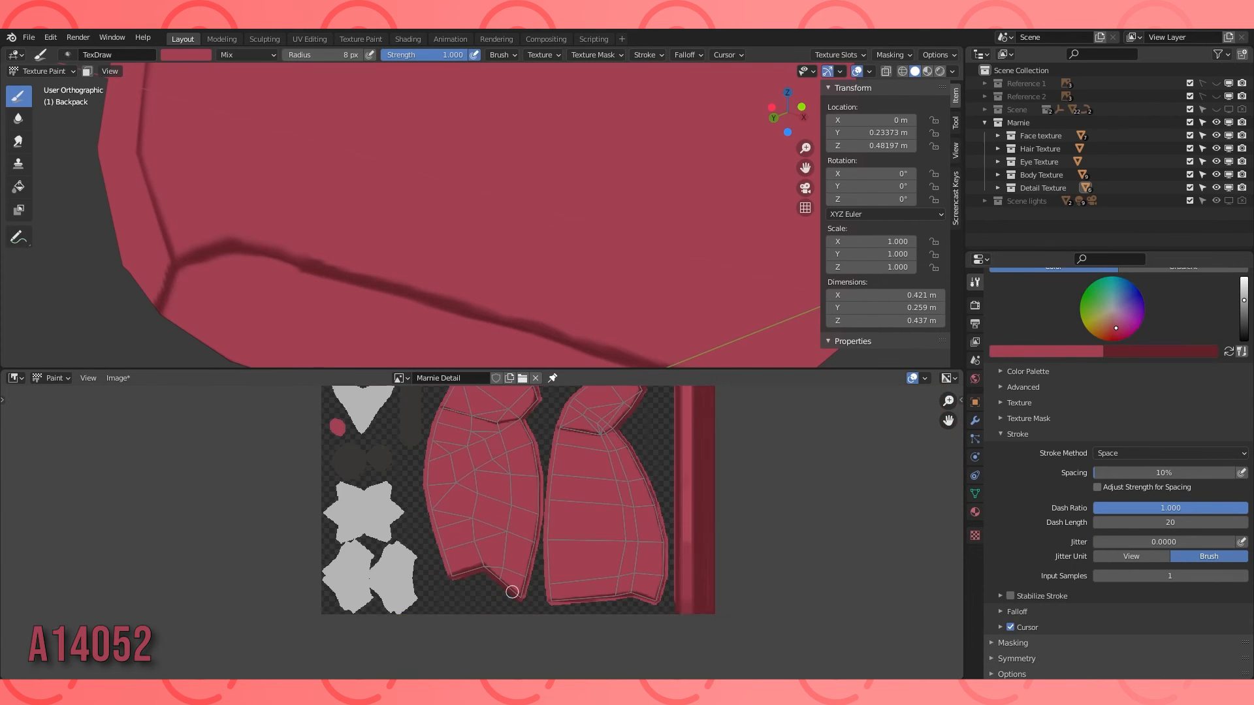
# Set the brush colour to 802F39 and paint over the backpack's bottom panel at 8 px and strength 1.000.
pyautogui.moveTo(503, 523); pyautogui.dragTo(574, 596, button='middle')
pyautogui.click(1081, 351)
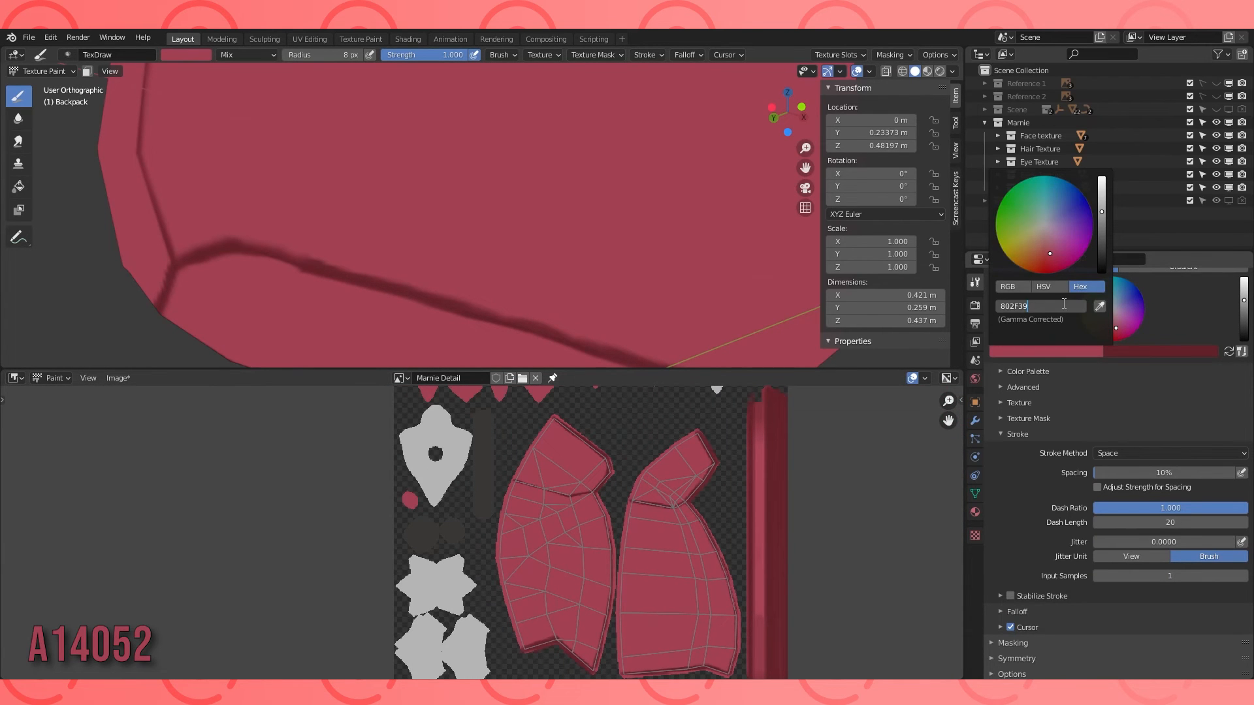
pyautogui.press('Return')
pyautogui.scroll(-4, 523, 229)
pyautogui.moveTo(496, 229); pyautogui.dragTo(588, 229, button='middle')
pyautogui.scroll(4, 542, 475)
pyautogui.moveTo(541, 476); pyautogui.dragTo(479, 596, button='middle')
pyautogui.moveTo(423, 589)
pyautogui.mouseDown()
pyautogui.moveTo(468, 613)
pyautogui.moveTo(467, 568)
pyautogui.moveTo(503, 476)
pyautogui.moveTo(577, 577)
pyautogui.mouseUp()
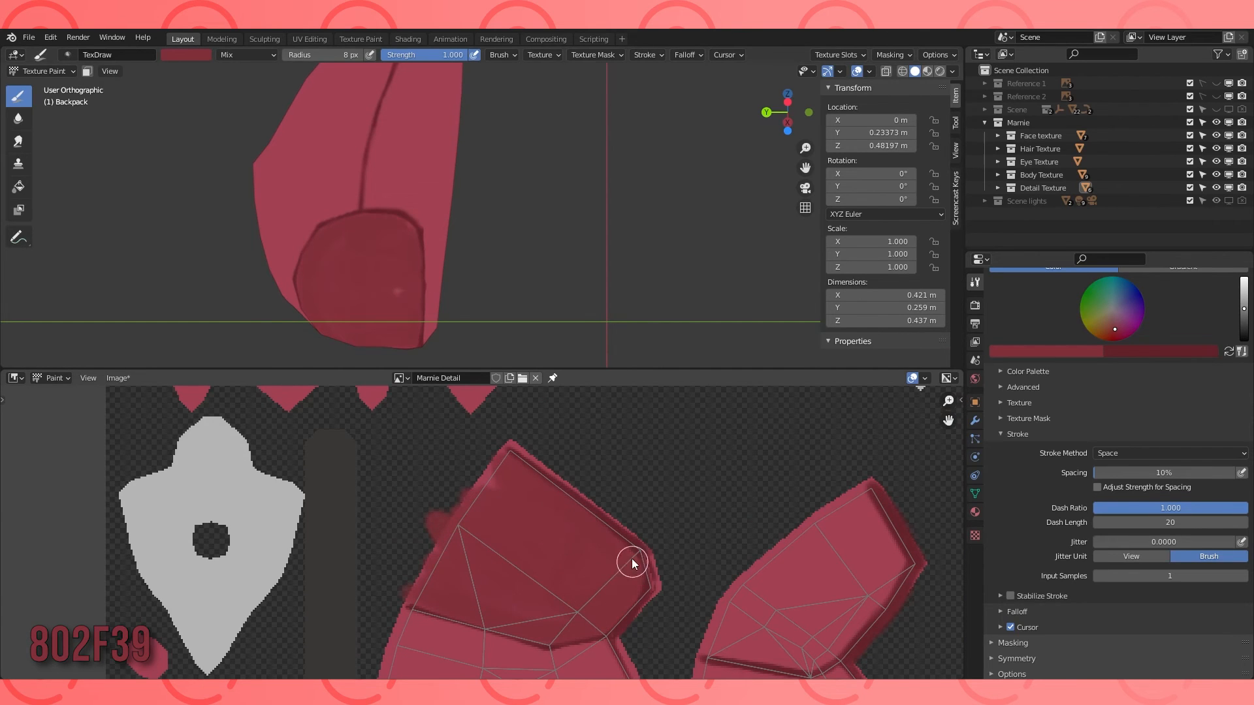
# Fill the remaining light patches and outer edge of the bottom panel with 802F39.
pyautogui.click(18, 119)
pyautogui.click(19, 97)
pyautogui.moveTo(498, 488); pyautogui.dragTo(494, 476)
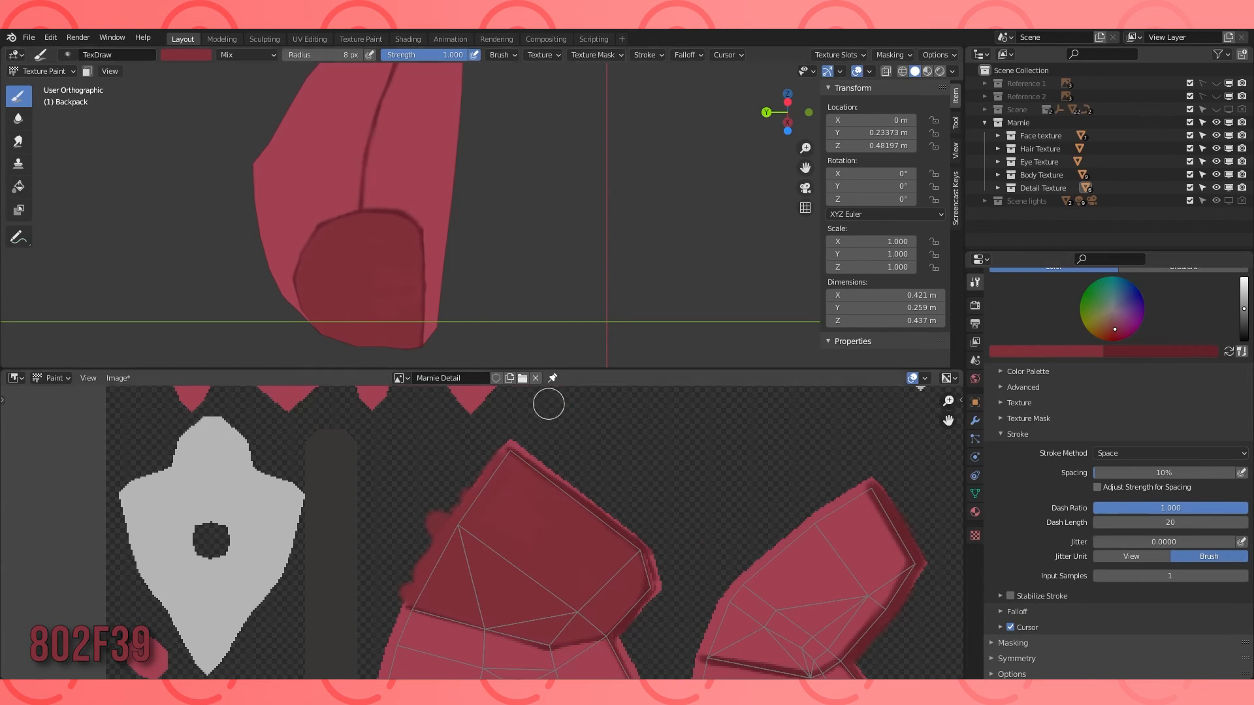
# Paint an 802F39 shadow strip down the side of the backpack's front-facing panel at 8 px and strength 1.000.
pyautogui.scroll(-3, 552, 411)
pyautogui.moveTo(613, 528); pyautogui.dragTo(593, 479, button='middle')
pyautogui.keyDown('shift'); pyautogui.moveTo(691, 545); pyautogui.dragTo(631, 400, button='middle'); pyautogui.keyUp('shift')
pyautogui.moveTo(588, 261); pyautogui.dragTo(524, 276, button='middle')
pyautogui.moveTo(618, 511); pyautogui.dragTo(588, 548, button='middle')
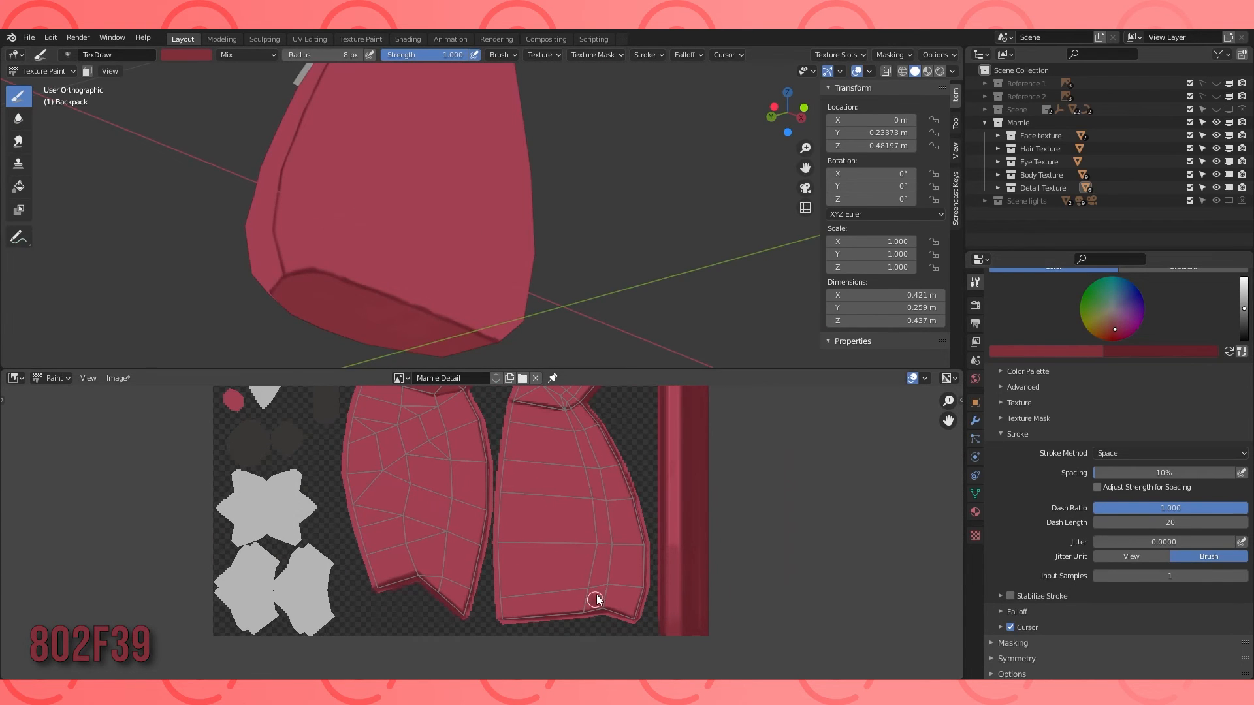
pyautogui.moveTo(598, 594)
pyautogui.mouseDown()
pyautogui.moveTo(587, 448)
pyautogui.moveTo(567, 413)
pyautogui.mouseUp()
pyautogui.moveTo(569, 406); pyautogui.dragTo(562, 488, button='middle')
pyautogui.moveTo(588, 305); pyautogui.dragTo(521, 357, button='middle')
pyautogui.scroll(-2, 523, 356)
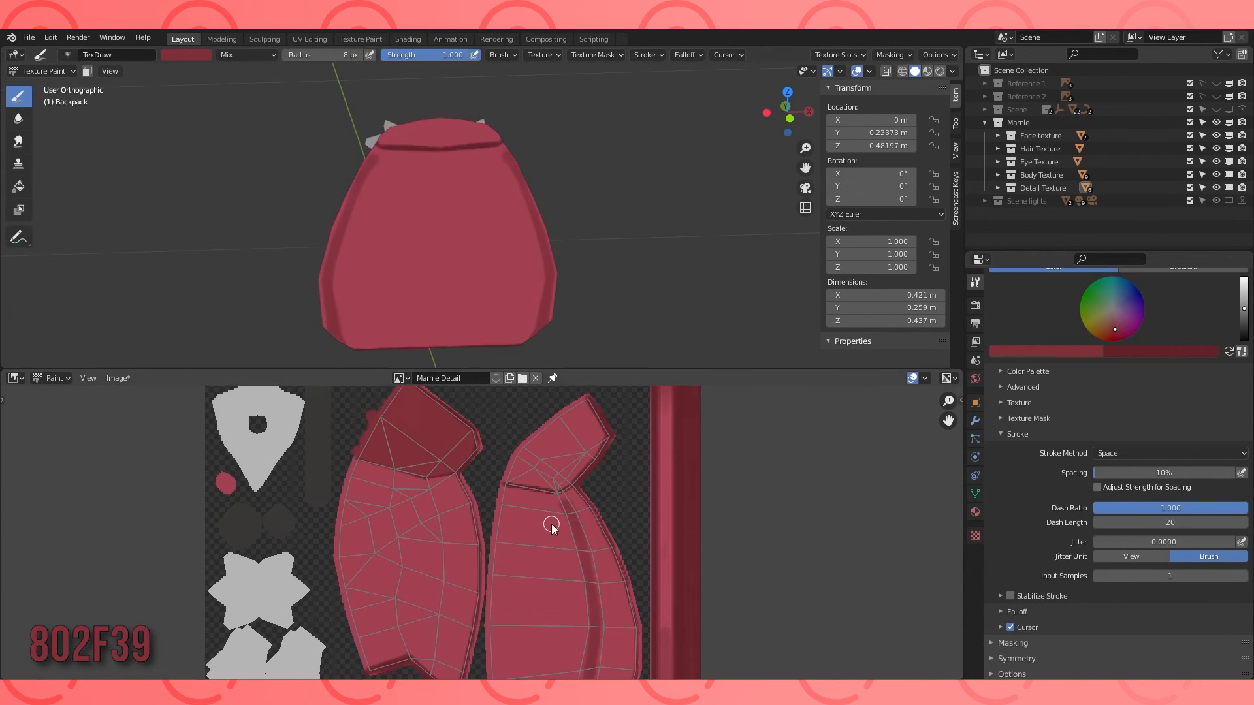
# Paint 802F39 beneath the top flap, across the bottom and down the centre line of the front-facing panel at 8 px.
pyautogui.scroll(2, 552, 523)
pyautogui.moveTo(581, 475); pyautogui.dragTo(489, 510, button='middle')
pyautogui.moveTo(488, 512); pyautogui.dragTo(486, 512)
pyautogui.moveTo(467, 464); pyautogui.dragTo(504, 516)
pyautogui.scroll(-2, 504, 515)
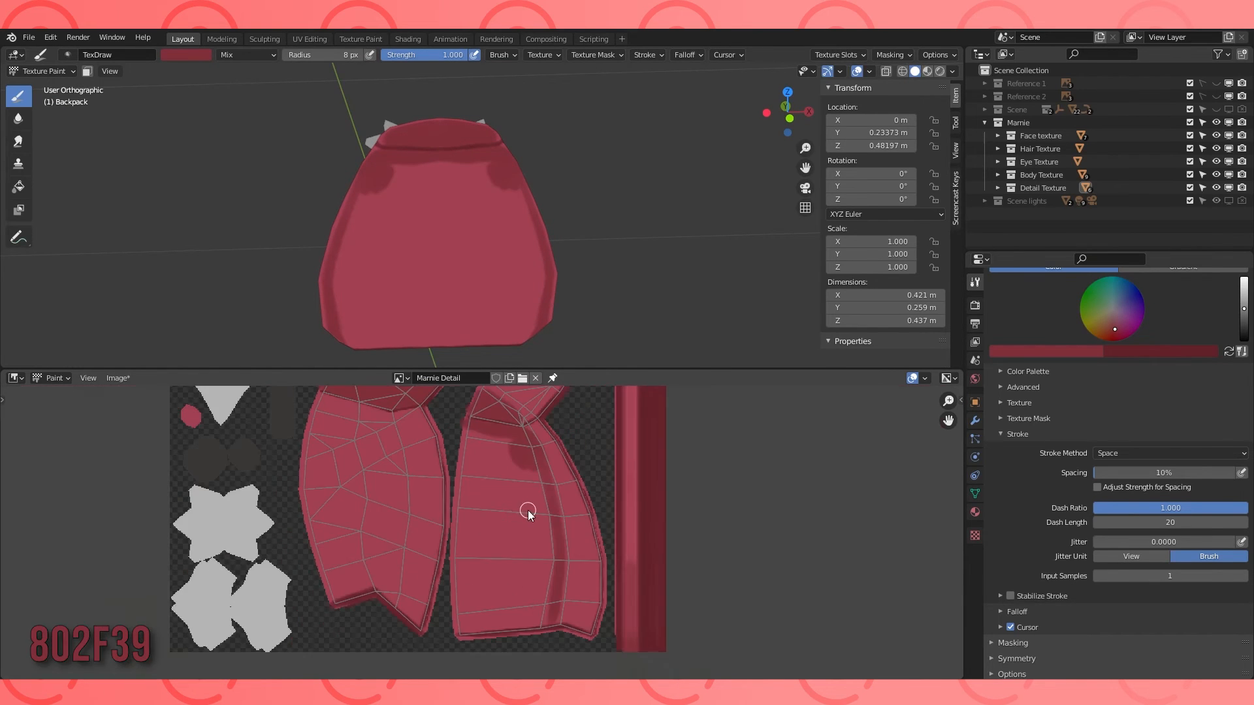
pyautogui.scroll(5, 514, 631)
pyautogui.moveTo(334, 606); pyautogui.dragTo(647, 523)
pyautogui.moveTo(415, 641); pyautogui.dragTo(425, 399)
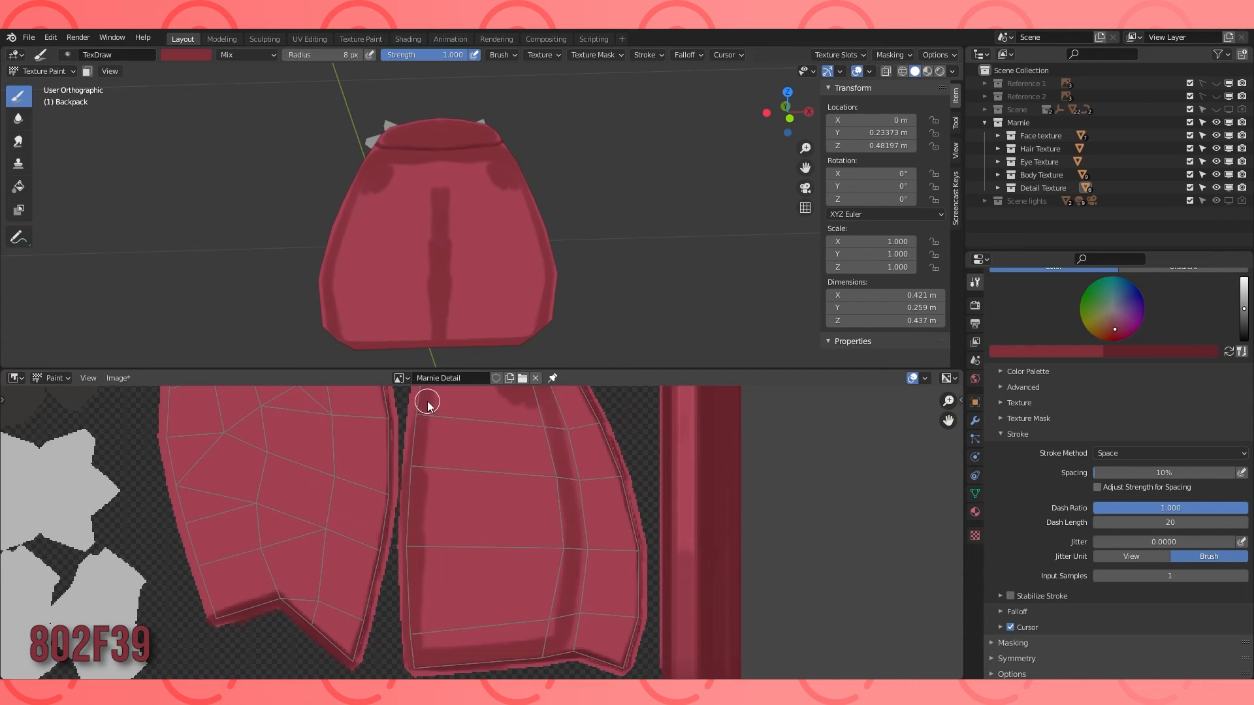
# Fill the rest of the front-facing panel with 802F39, enlarging the brush to 11 px.
pyautogui.moveTo(425, 399); pyautogui.dragTo(422, 518, button='middle')
pyautogui.moveTo(416, 542)
pyautogui.mouseDown()
pyautogui.moveTo(468, 482)
pyautogui.moveTo(499, 496)
pyautogui.moveTo(491, 589)
pyautogui.mouseUp()
pyautogui.press('f')
pyautogui.click(477, 483)
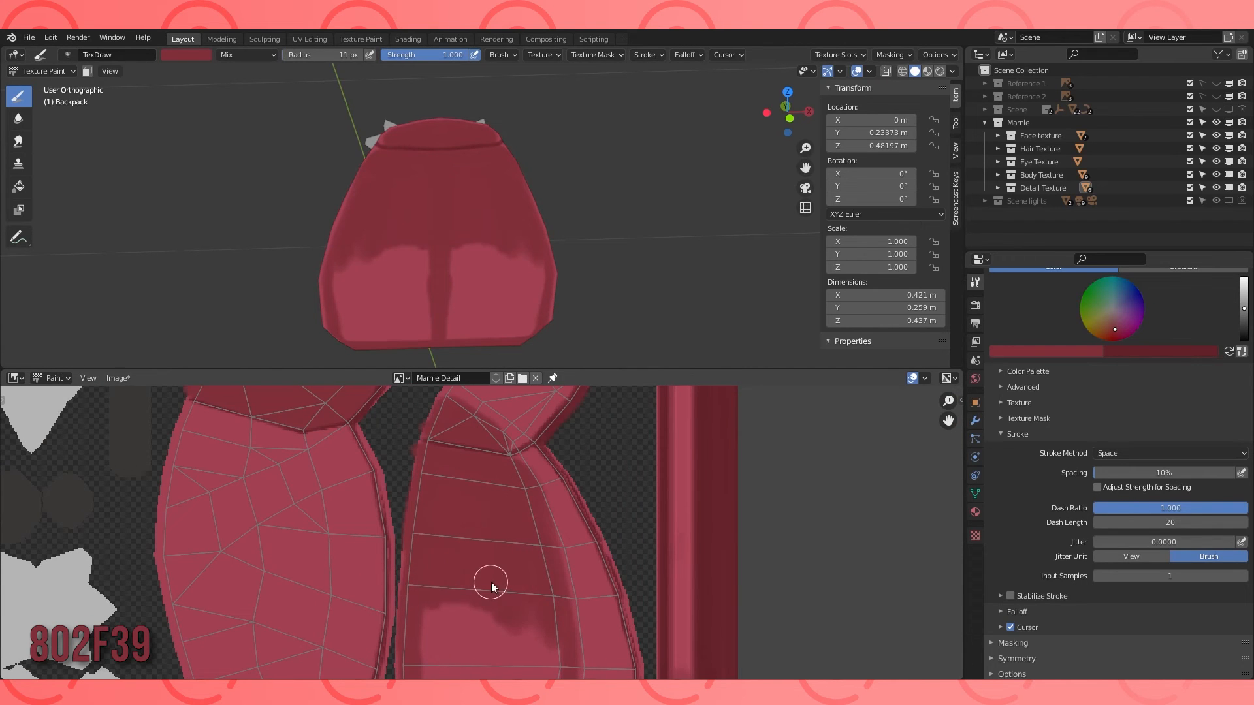
pyautogui.moveTo(491, 590); pyautogui.dragTo(439, 473, button='middle')
pyautogui.moveTo(439, 473)
pyautogui.mouseDown()
pyautogui.moveTo(413, 480)
pyautogui.moveTo(506, 606)
pyautogui.moveTo(486, 637)
pyautogui.mouseUp()
# Soften the shading of the front-facing panel at 26 px and strength 0.319.
pyautogui.click(19, 119)
pyautogui.scroll(-2, 484, 531)
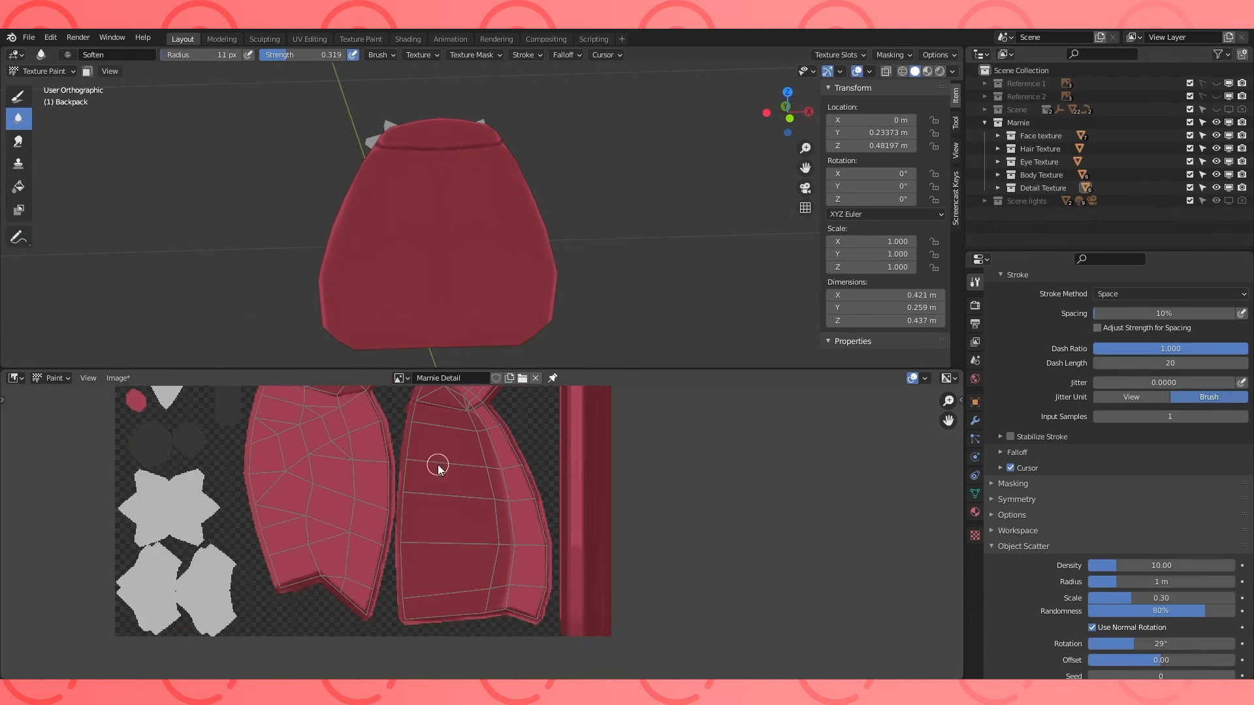
pyautogui.moveTo(437, 470); pyautogui.dragTo(447, 514, button='middle')
pyautogui.press('f')
pyautogui.click(494, 525)
# Set the drawing brush colour to 943541 and paint the upper part of the side band beside the dark panel, starting at 5 px.
pyautogui.click(18, 96)
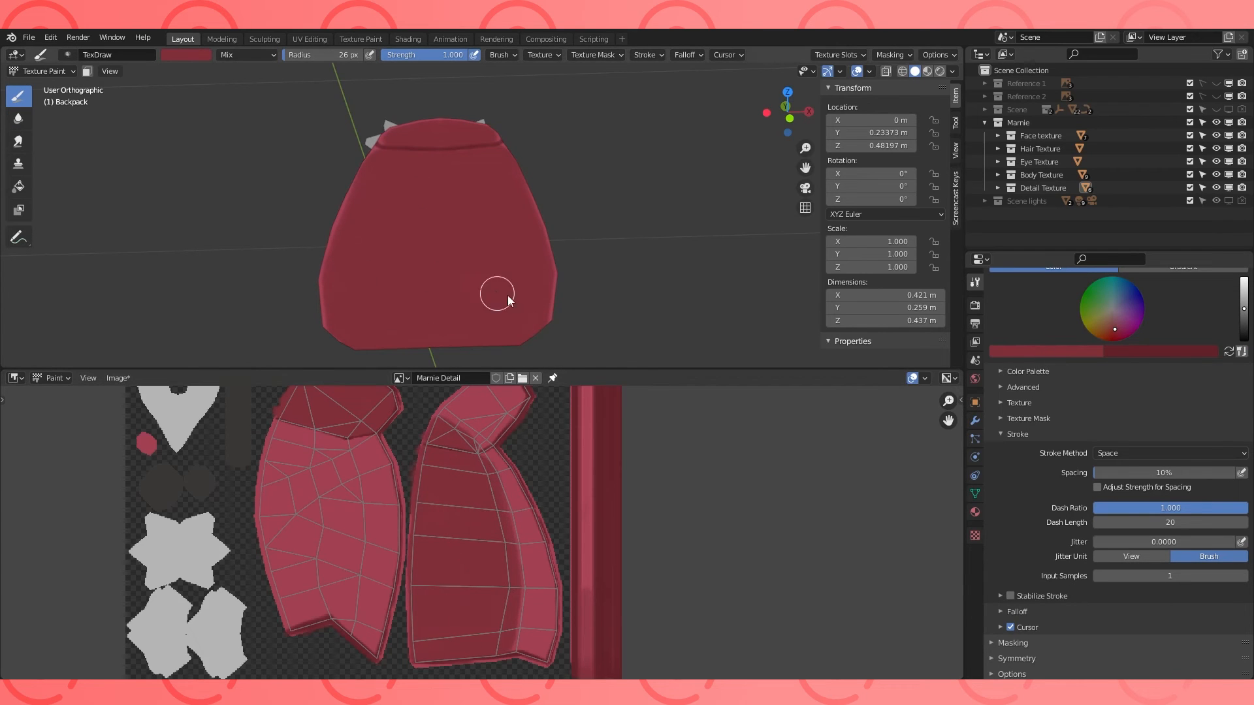
pyautogui.moveTo(354, 265); pyautogui.dragTo(264, 254, button='middle')
pyautogui.click(1046, 351)
pyautogui.doubleClick(1042, 307)
pyautogui.scroll(3, 513, 509)
pyautogui.scroll(2, 588, 477)
pyautogui.press('f')
pyautogui.click(405, 504)
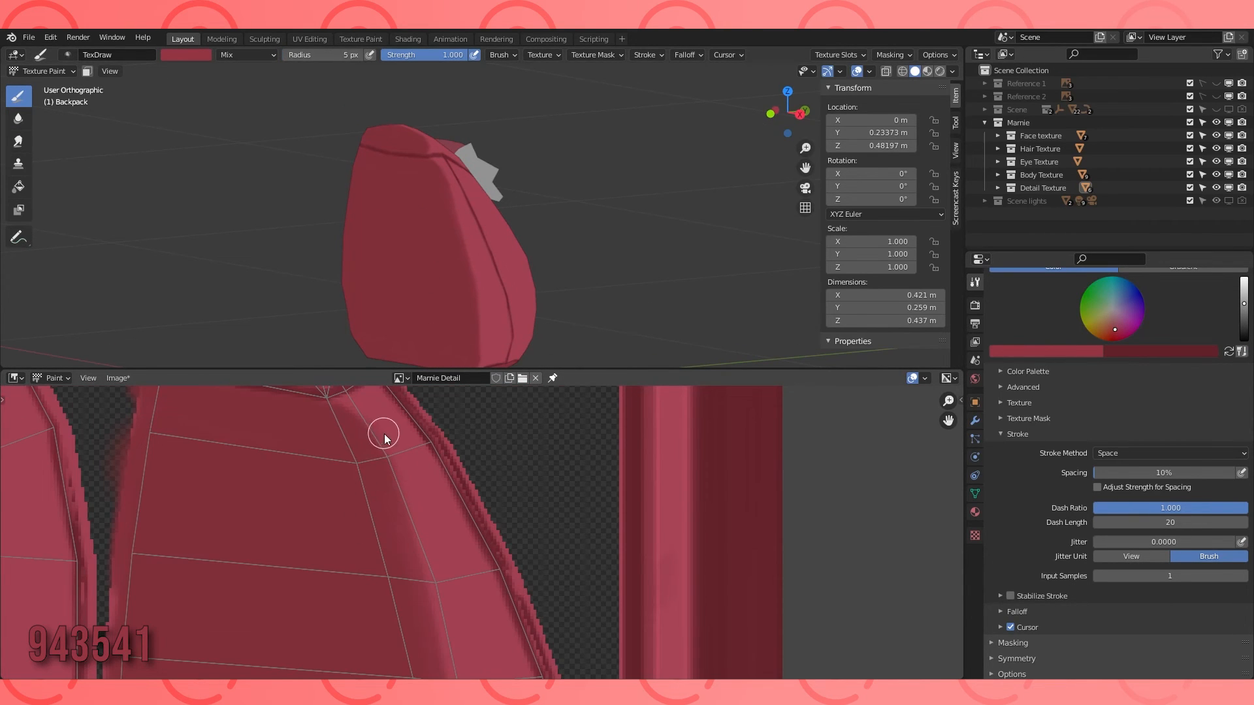
pyautogui.moveTo(367, 449); pyautogui.dragTo(353, 499, button='middle')
pyautogui.press('f')
pyautogui.click(353, 500)
pyautogui.moveTo(356, 441)
pyautogui.mouseDown()
pyautogui.moveTo(403, 520)
pyautogui.moveTo(425, 529)
pyautogui.mouseUp()
# Paint the rest of the side band down to the panel's lower edge with 943541.
pyautogui.moveTo(351, 576); pyautogui.dragTo(349, 426, button='middle')
pyautogui.moveTo(428, 489)
pyautogui.mouseDown()
pyautogui.moveTo(473, 482)
pyautogui.moveTo(465, 633)
pyautogui.mouseUp()
pyautogui.moveTo(480, 369); pyautogui.dragTo(460, 246)
pyautogui.scroll(-3, 458, 277)
pyautogui.moveTo(503, 448)
pyautogui.mouseDown()
pyautogui.moveTo(503, 535)
pyautogui.moveTo(461, 570)
pyautogui.mouseUp()
pyautogui.press('f')
pyautogui.click(459, 413)
pyautogui.moveTo(468, 438); pyautogui.dragTo(462, 521)
pyautogui.moveTo(480, 416); pyautogui.dragTo(468, 428)
# Soften the boundary between the dark panel and its side band at 7 to 10 px and strength 0.319.
pyautogui.scroll(-4, 561, 176)
pyautogui.moveTo(618, 177)
pyautogui.mouseDown(button='middle')
pyautogui.moveTo(542, 181)
pyautogui.moveTo(569, 182)
pyautogui.mouseUp(button='middle')
pyautogui.scroll(4, 568, 183)
pyautogui.click(19, 119)
pyautogui.moveTo(454, 365); pyautogui.dragTo(442, 439, button='middle')
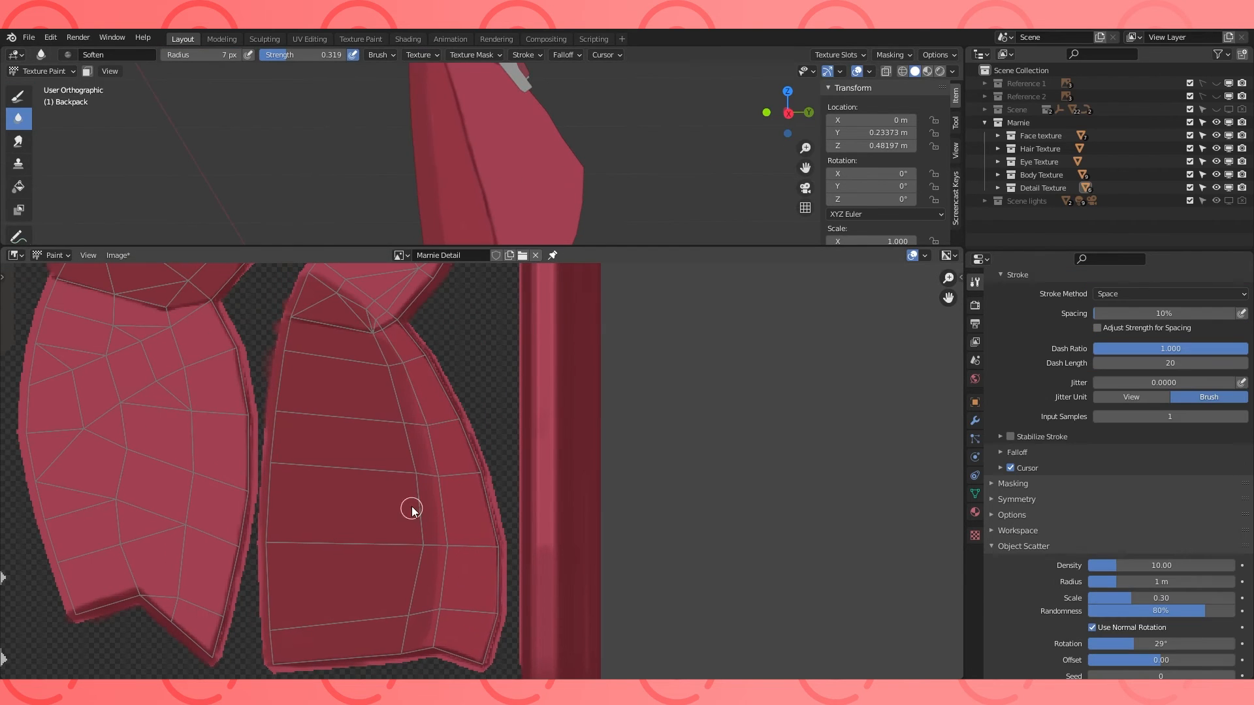
pyautogui.scroll(-3, 507, 135)
pyautogui.moveTo(507, 135); pyautogui.dragTo(510, 146, button='middle')
pyautogui.keyDown('shift'); pyautogui.moveTo(511, 147); pyautogui.dragTo(538, 209, button='middle'); pyautogui.keyUp('shift')
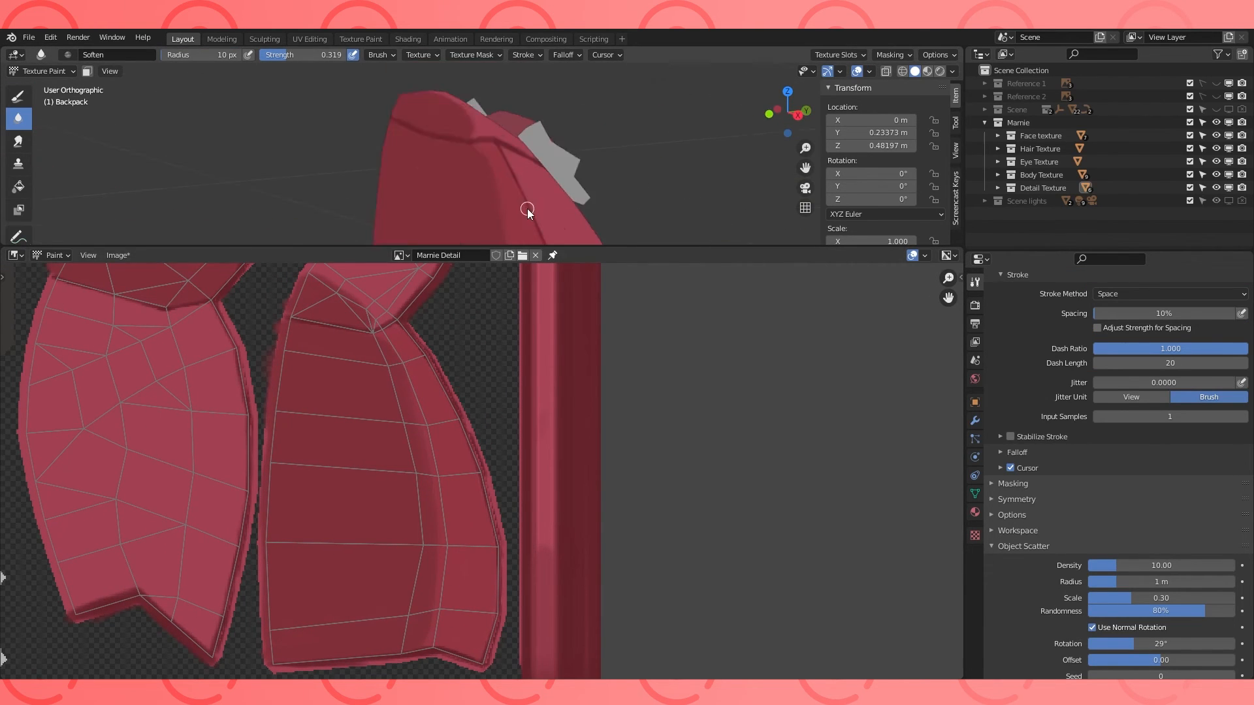
pyautogui.scroll(4, 537, 210)
pyautogui.scroll(2, 418, 340)
pyautogui.moveTo(418, 339); pyautogui.dragTo(460, 434, button='middle')
# Paint 943541 shading on the outer end of the backpack's top flap at strength 1.000.
pyautogui.click(18, 97)
pyautogui.scroll(-3, 513, 221)
pyautogui.moveTo(512, 221); pyautogui.dragTo(470, 143, button='middle')
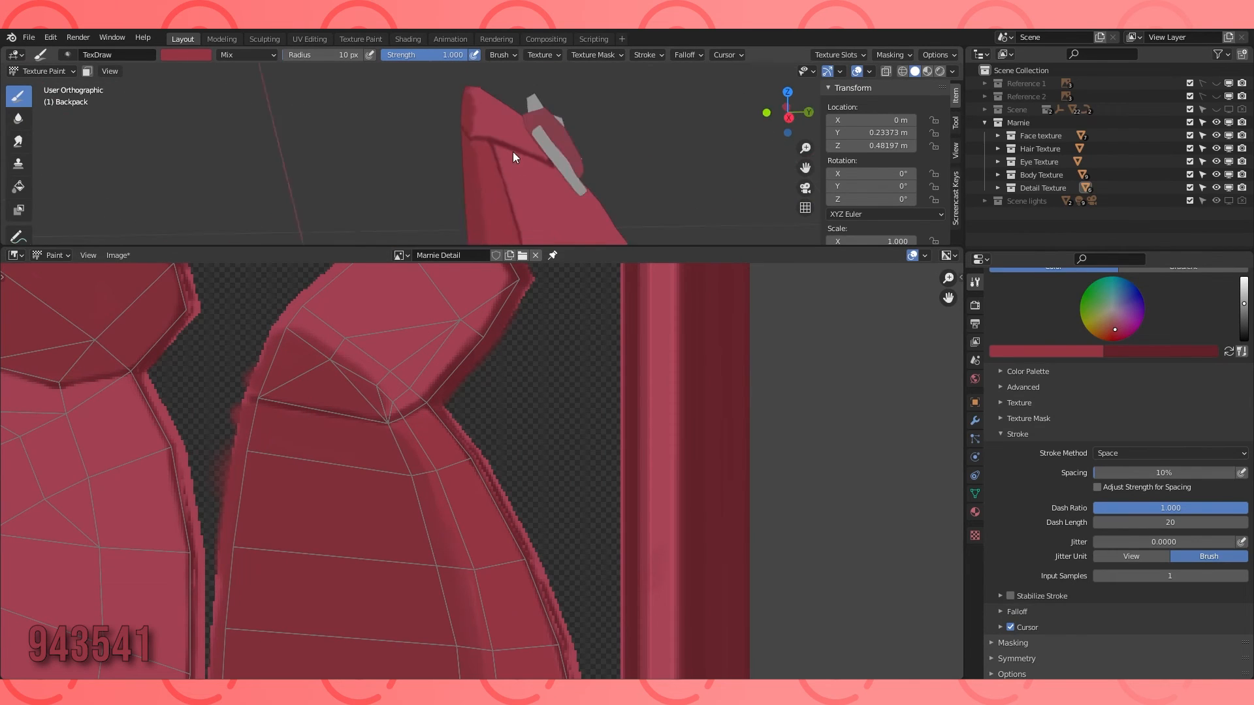
pyautogui.keyDown('shift'); pyautogui.moveTo(457, 189); pyautogui.dragTo(406, 213, button='middle'); pyautogui.keyUp('shift')
pyautogui.scroll(2, 522, 188)
pyautogui.moveTo(489, 303); pyautogui.dragTo(473, 409, button='middle')
pyautogui.press('f')
pyautogui.click(474, 409)
pyautogui.moveTo(473, 409); pyautogui.dragTo(482, 382)
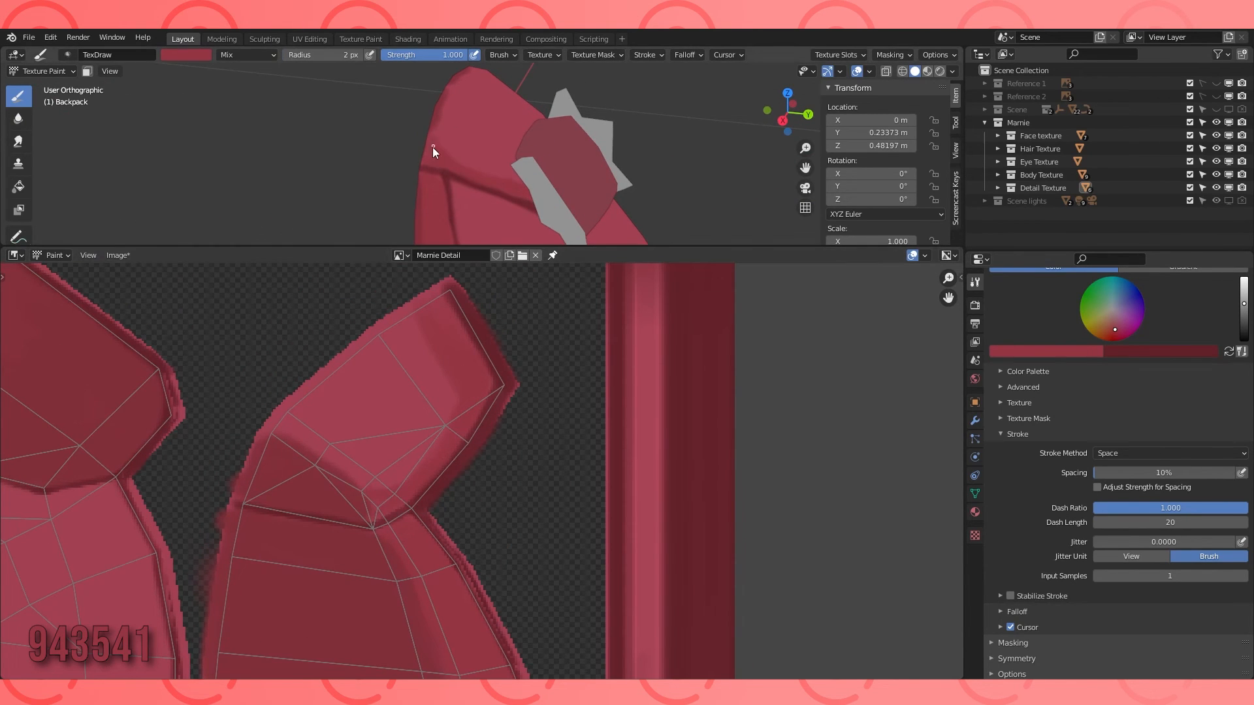
# Soften the edges of the top flap's shading at 8 and 4 px with strength 0.319.
pyautogui.click(18, 118)
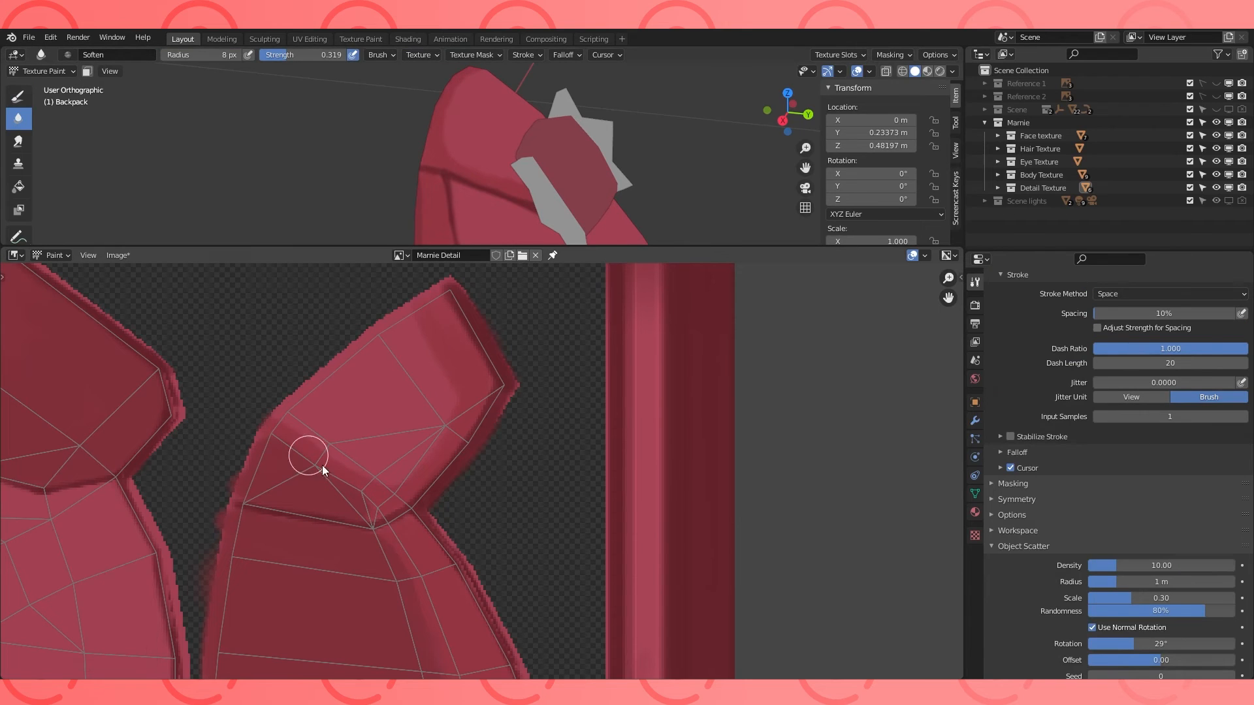
pyautogui.press('f')
pyautogui.click(426, 369)
# Examine the backpack's back face and the whole Marnie Detail texture.
pyautogui.scroll(-4, 453, 201)
pyautogui.moveTo(453, 201); pyautogui.dragTo(527, 146, button='middle')
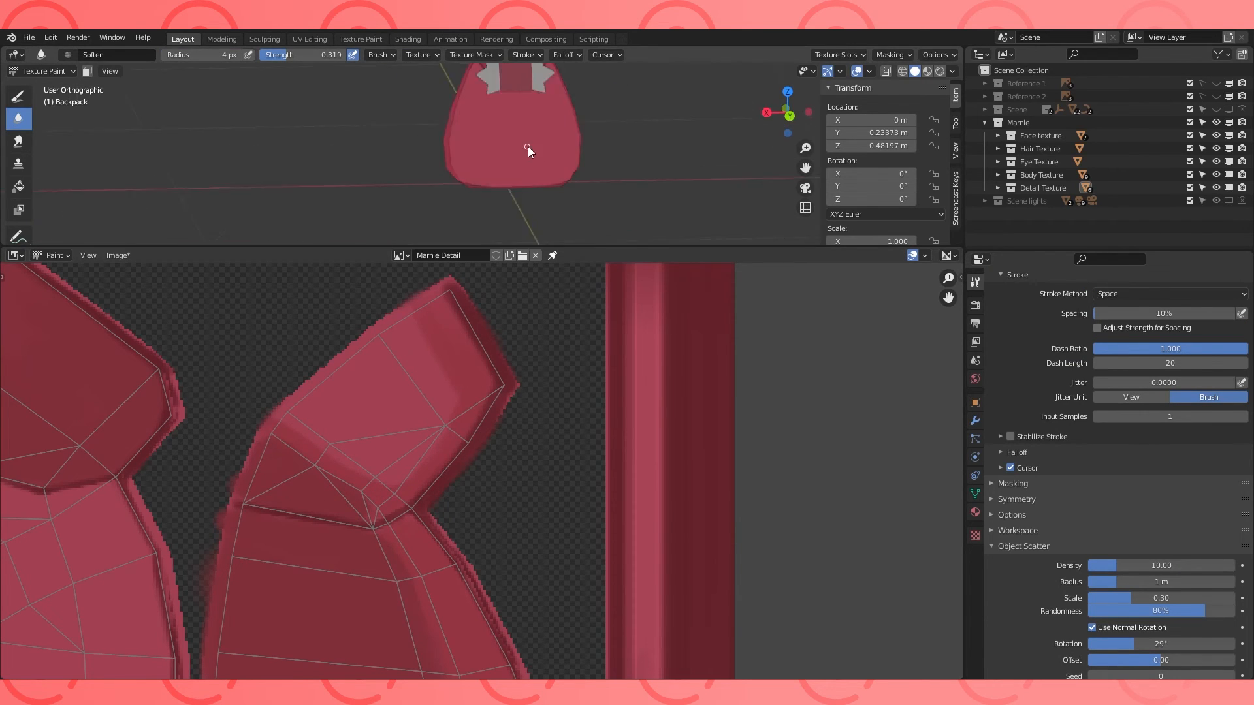
pyautogui.scroll(-2, 528, 146)
pyautogui.scroll(-2, 697, 534)
pyautogui.press('Home')
pyautogui.scroll(3, 551, 101)
pyautogui.scroll(2, 482, 490)
pyautogui.press('Home')
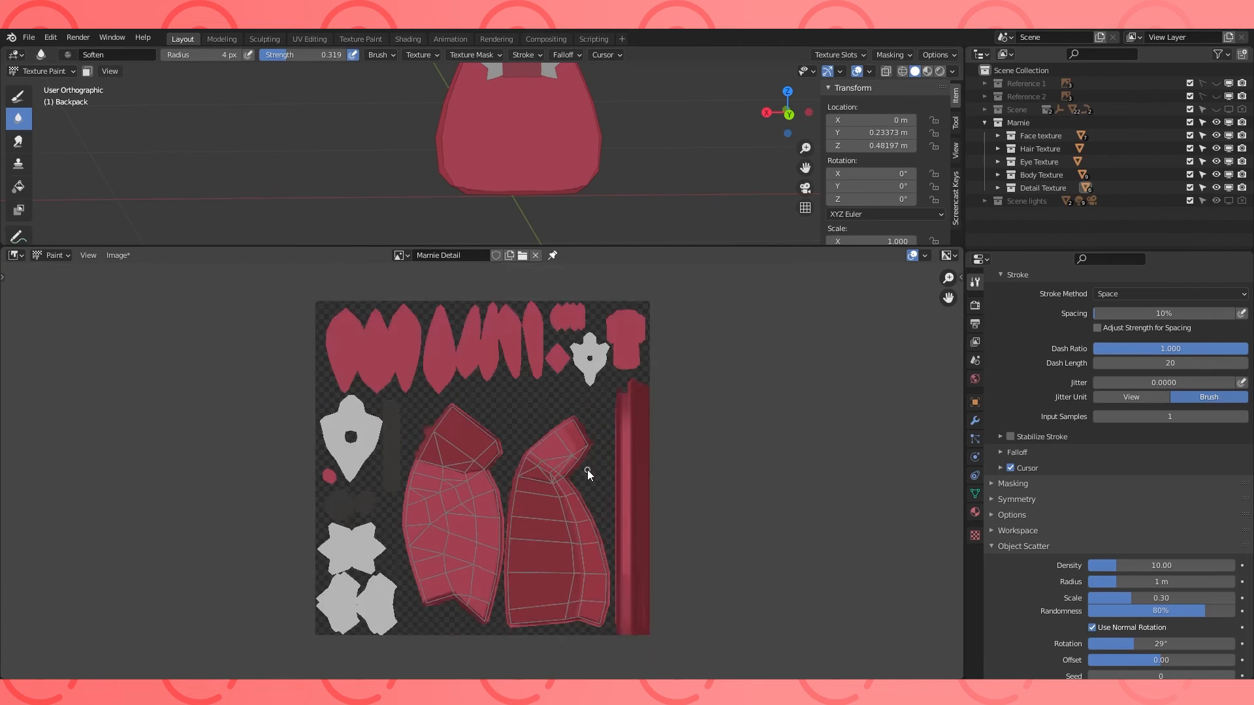
# Set the stroke method to Line and draw a diagonal 622129 seam across the lower back face at 2 px along the mesh edges.
pyautogui.scroll(4, 587, 469)
pyautogui.click(18, 97)
pyautogui.scroll(2, 451, 418)
pyautogui.click(1133, 453)
pyautogui.click(1128, 540)
pyautogui.moveTo(413, 618)
pyautogui.mouseDown(button='middle')
pyautogui.moveTo(503, 507)
pyautogui.moveTo(501, 436)
pyautogui.mouseUp(button='middle')
pyautogui.press('Tab')
pyautogui.moveTo(562, 118); pyautogui.dragTo(546, 126, button='middle')
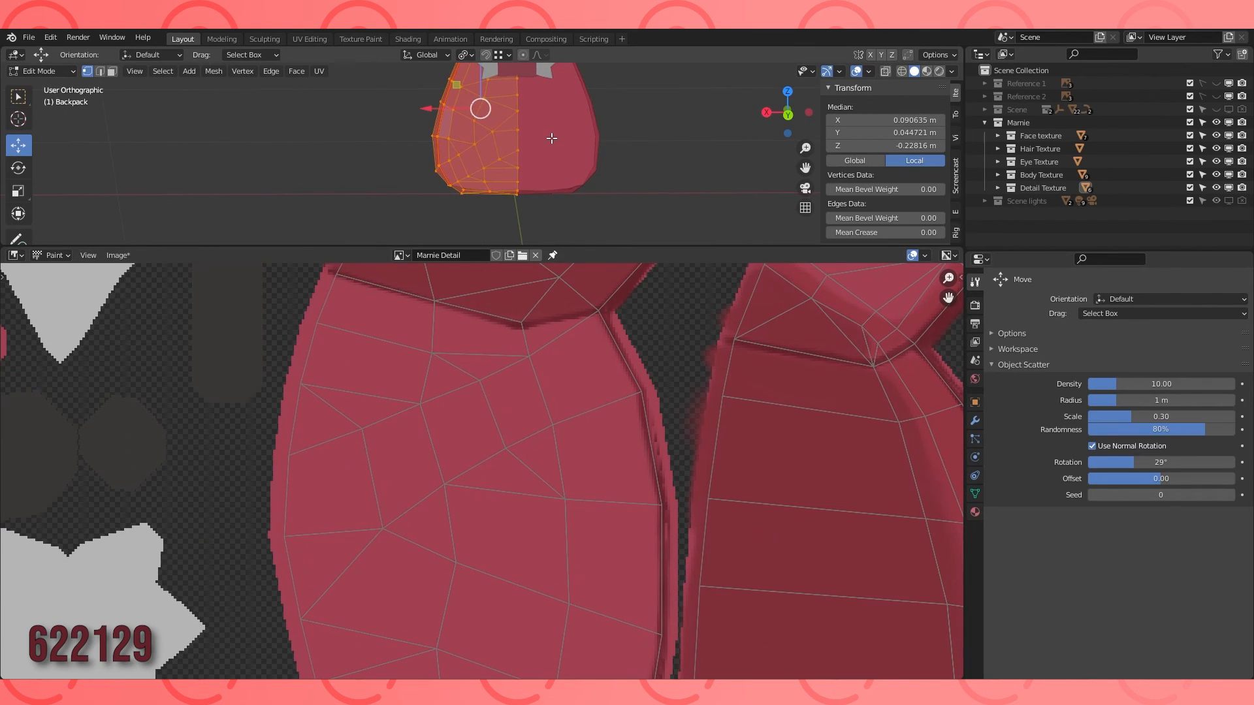
pyautogui.press('Tab')
pyautogui.moveTo(531, 541); pyautogui.dragTo(426, 436, button='middle')
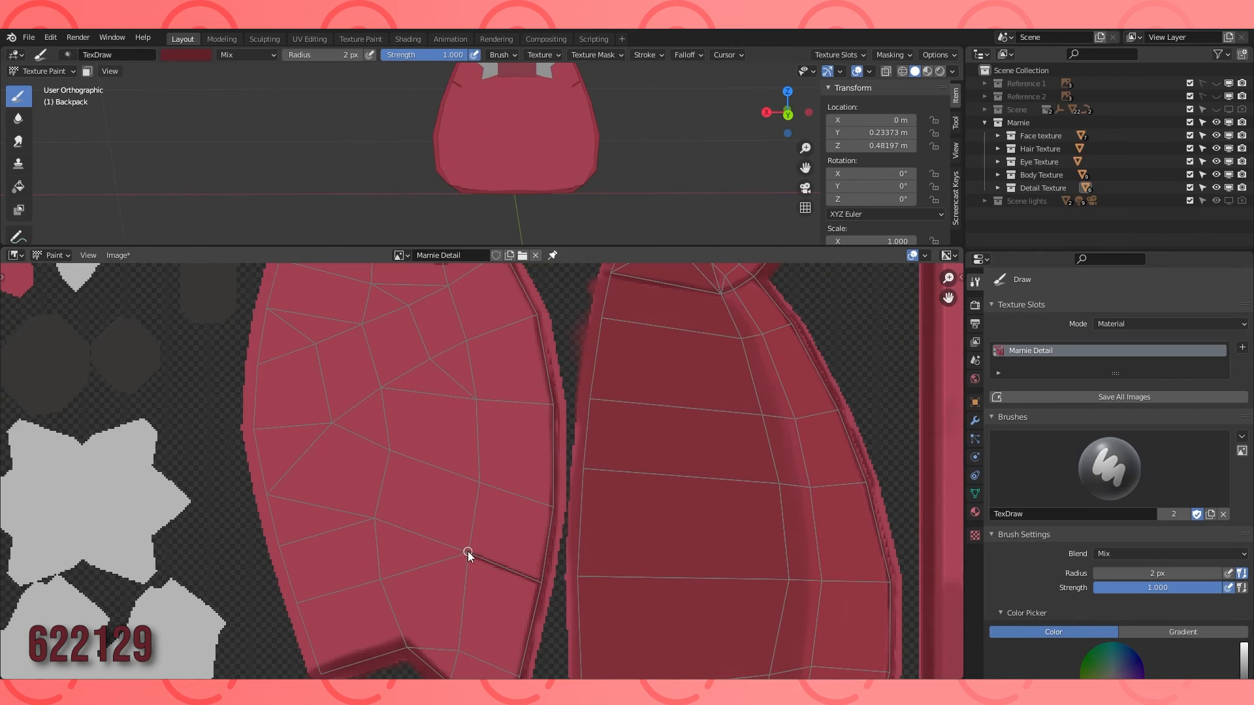
pyautogui.moveTo(269, 495); pyautogui.dragTo(269, 496)
# Draw the remaining straight 622129 seams along the mesh edges to complete the criss-cross pattern on the back face.
pyautogui.moveTo(554, 507)
pyautogui.mouseDown()
pyautogui.moveTo(359, 437)
pyautogui.moveTo(390, 451)
pyautogui.mouseUp()
pyautogui.moveTo(390, 451); pyautogui.dragTo(332, 424)
pyautogui.moveTo(294, 285); pyautogui.dragTo(359, 376, button='middle')
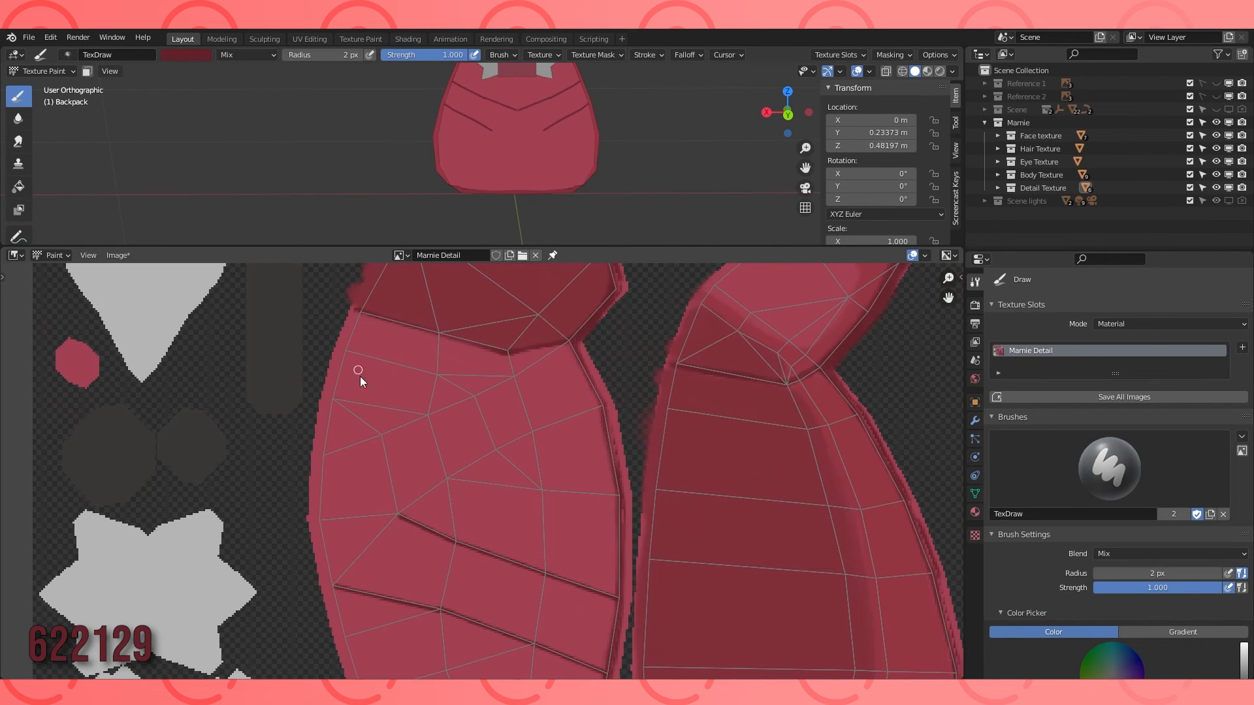
pyautogui.moveTo(382, 434); pyautogui.dragTo(534, 372)
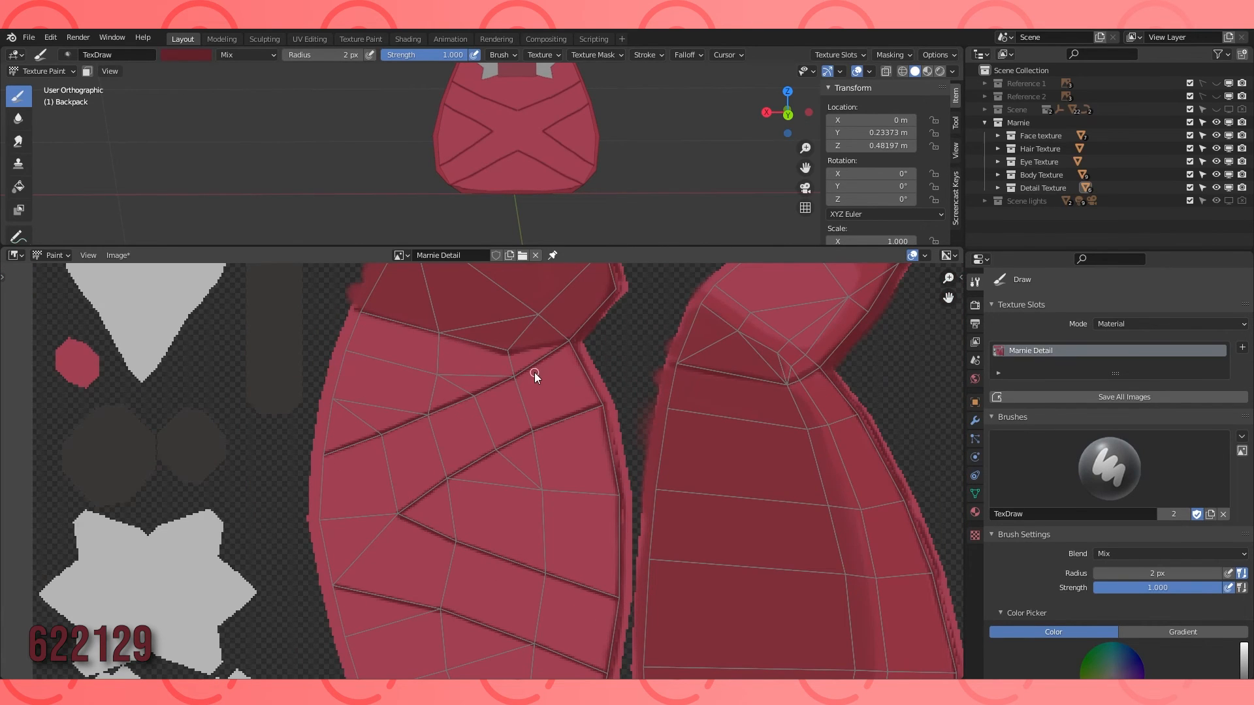
pyautogui.moveTo(325, 455); pyautogui.dragTo(398, 513)
pyautogui.press('ctrl+KP_1')
pyautogui.scroll(2, 530, 109)
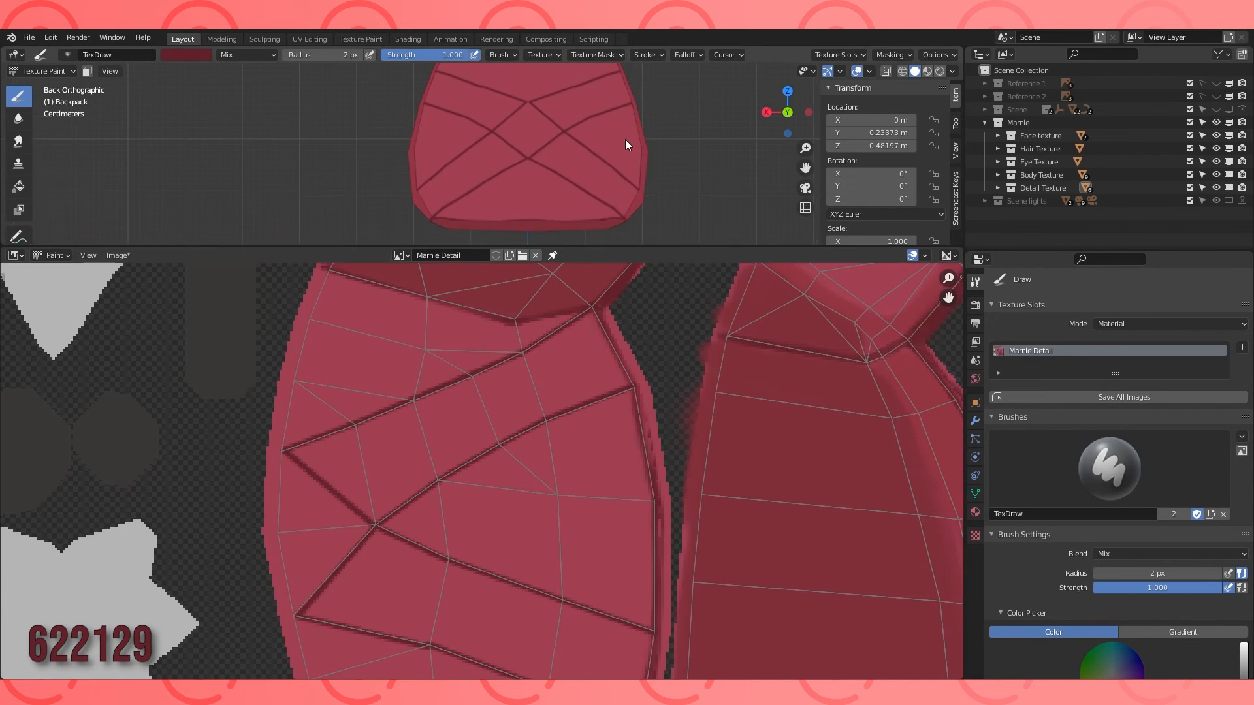
# Sample A14052 and 802F39 as the two brush colours and paint over the lower centre seam corner with A14052 at 7 px.
pyautogui.scroll(-5, 1202, 558)
pyautogui.click(1229, 562)
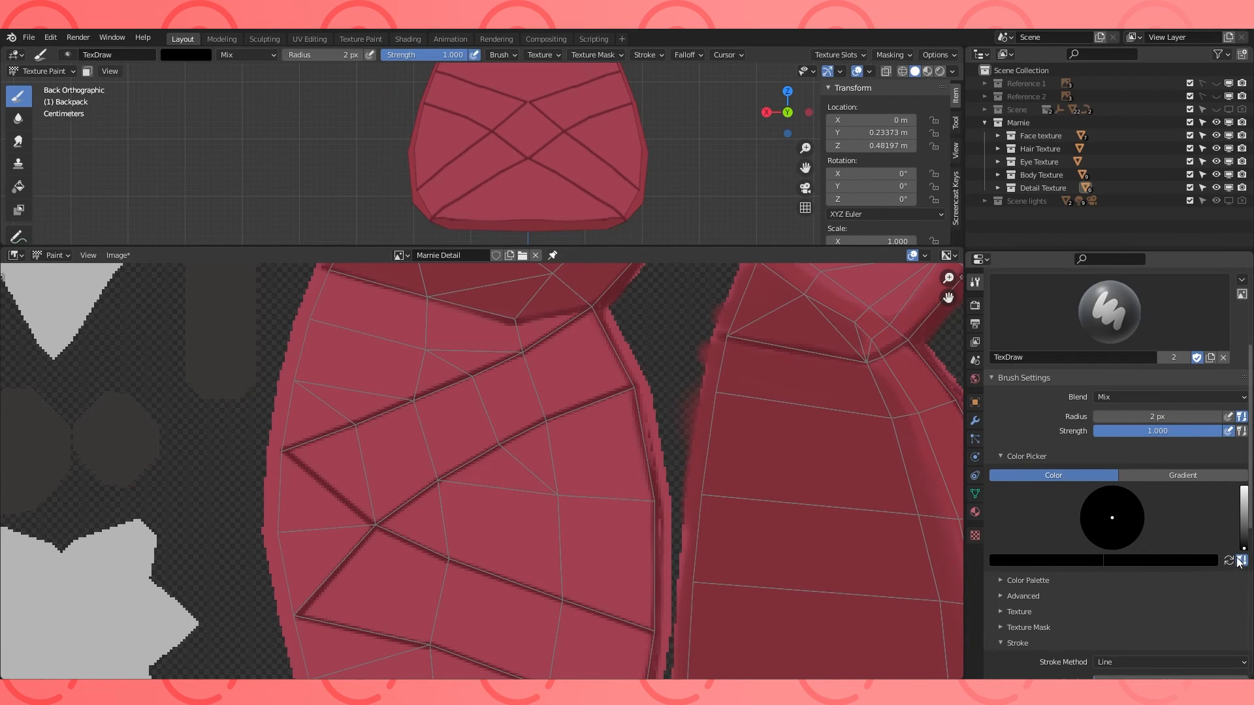
pyautogui.click(1087, 561)
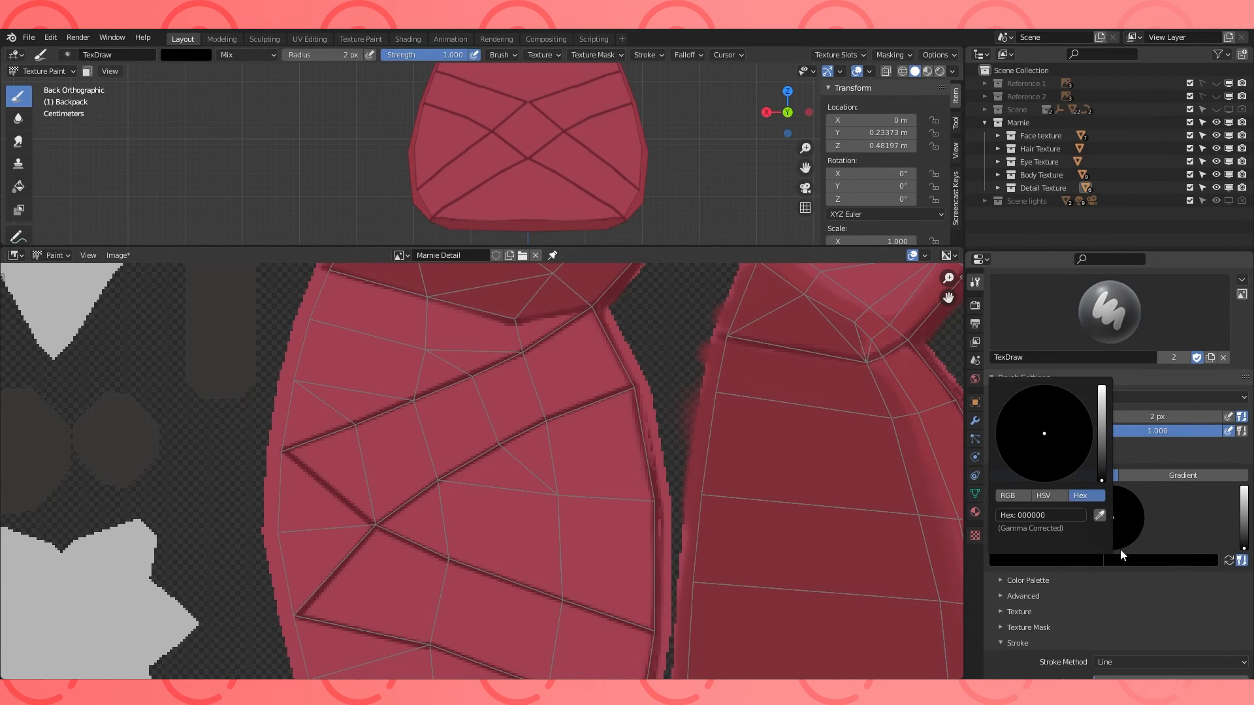
pyautogui.click(1099, 516)
pyautogui.click(596, 529)
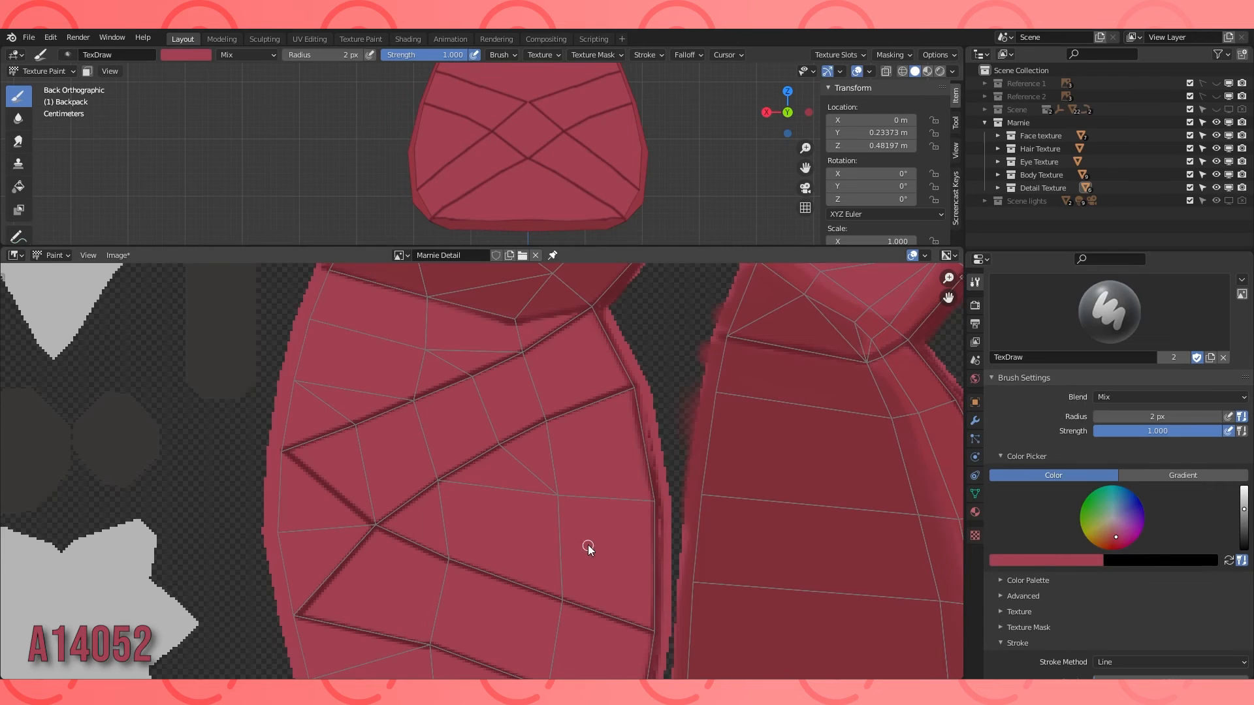
pyautogui.click(1171, 563)
pyautogui.click(1206, 515)
pyautogui.click(760, 546)
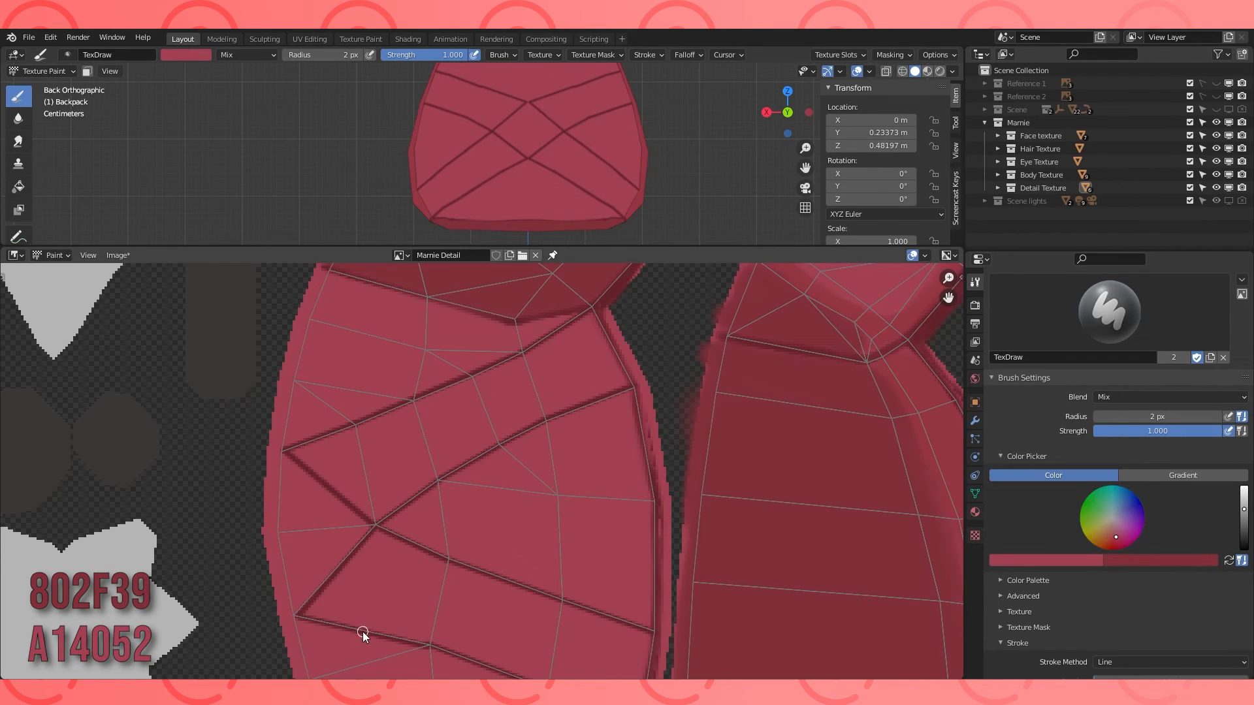
pyautogui.moveTo(408, 643); pyautogui.dragTo(412, 645)
pyautogui.press('[')
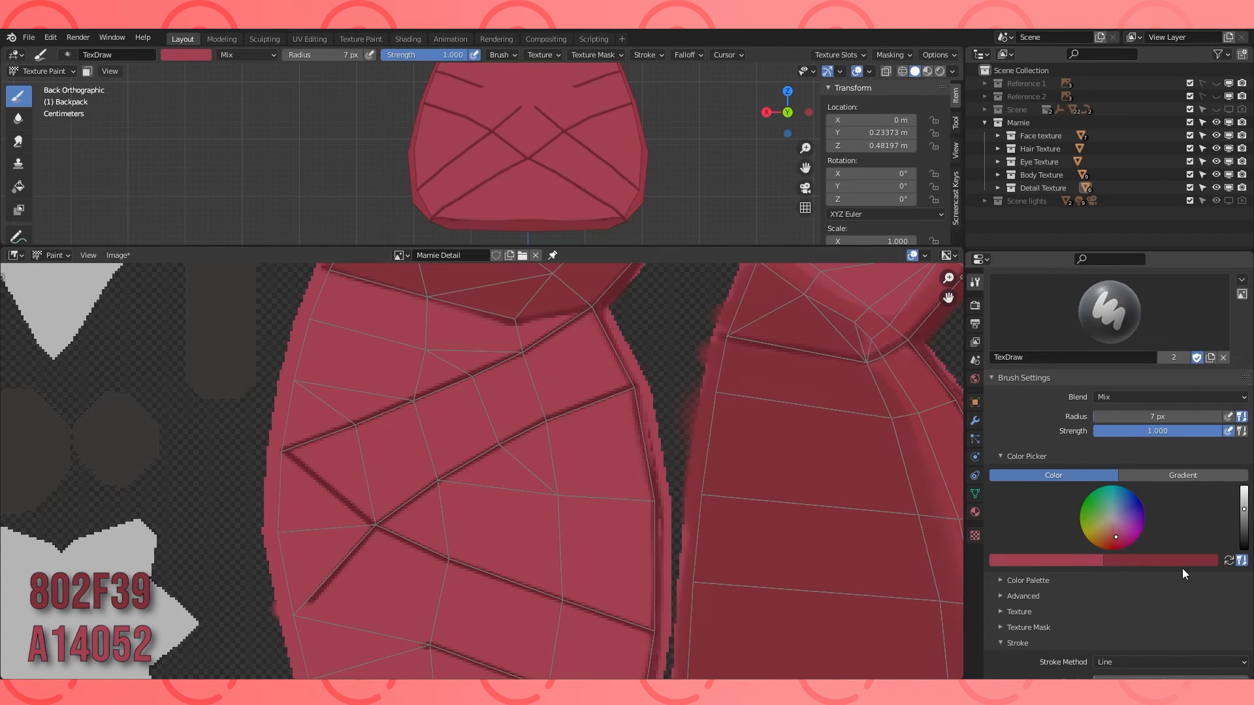
# Sample the dark seam colour and redraw the lower centre seam corner slightly higher with straight lines.
pyautogui.click(1229, 560)
pyautogui.press(']')
pyautogui.moveTo(430, 649); pyautogui.dragTo(288, 593)
pyautogui.click(1097, 561)
pyautogui.click(1100, 516)
pyautogui.click(612, 291)
pyautogui.moveTo(368, 619)
pyautogui.mouseDown()
pyautogui.moveTo(288, 594)
pyautogui.moveTo(374, 527)
pyautogui.mouseUp()
# Swap to A14052, set the stroke method to Space and clean up the doubled lines around the redrawn corner at 2 px.
pyautogui.press('x')
pyautogui.scroll(-3, 1139, 585)
pyautogui.click(1138, 584)
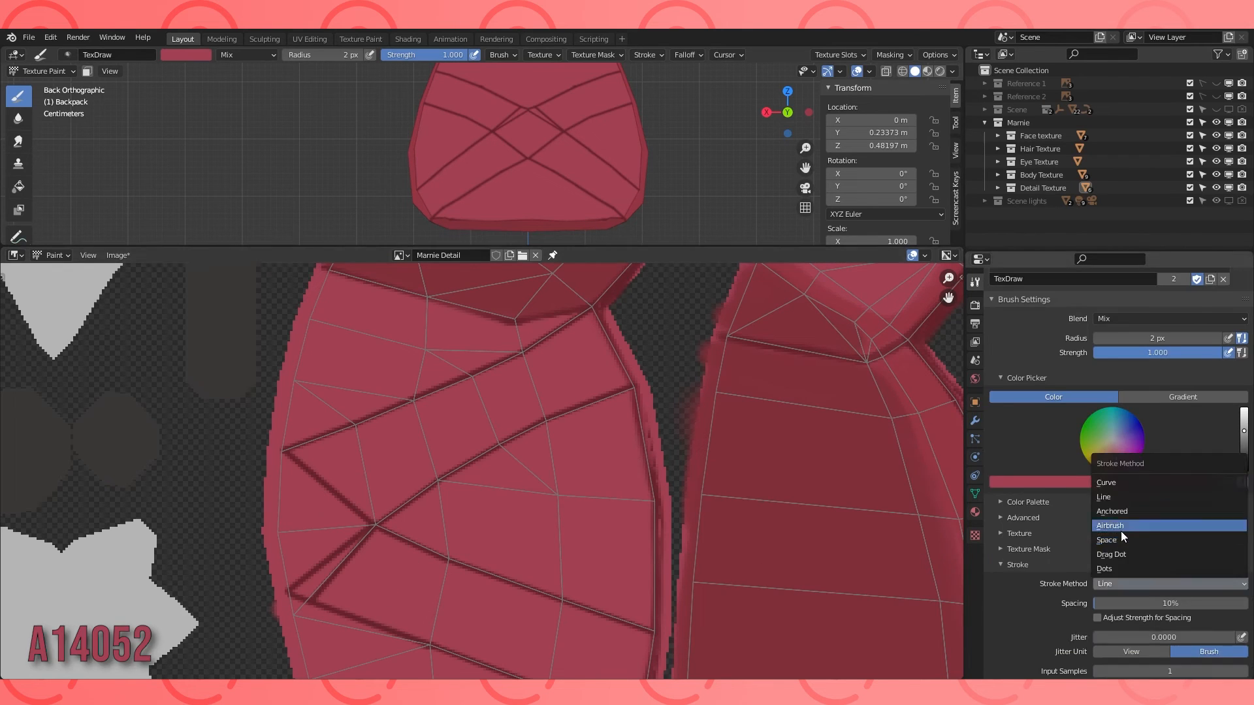
pyautogui.click(1121, 531)
pyautogui.scroll(3, 421, 546)
pyautogui.moveTo(594, 149); pyautogui.dragTo(593, 161, button='middle')
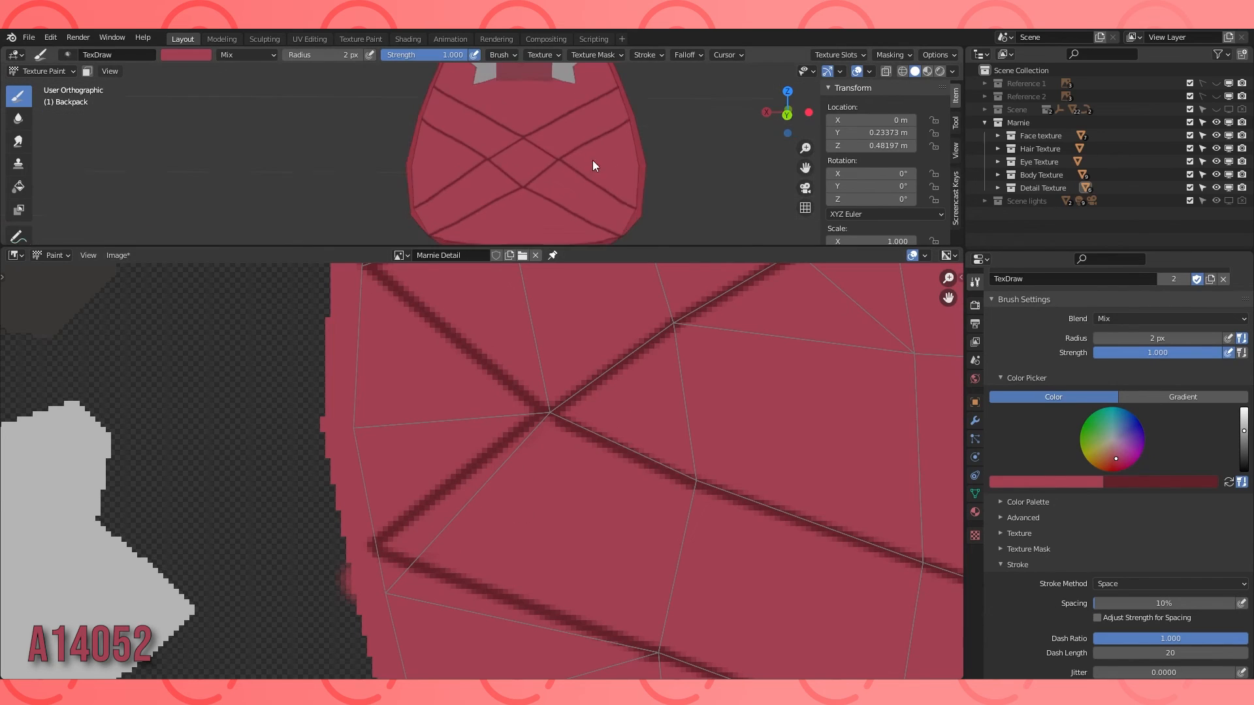
# Enlarge the brush, swap to 622129 and thicken the seam segment between the crossings on the back face.
pyautogui.scroll(3, 593, 161)
pyautogui.moveTo(773, 246); pyautogui.dragTo(773, 411)
pyautogui.scroll(3, 620, 336)
pyautogui.press('f')
pyautogui.click(626, 334)
pyautogui.moveTo(661, 286)
pyautogui.mouseDown()
pyautogui.moveTo(681, 301)
pyautogui.moveTo(582, 237)
pyautogui.moveTo(555, 367)
pyautogui.mouseUp()
pyautogui.click(1229, 482)
pyautogui.scroll(-3, 636, 254)
pyautogui.moveTo(641, 258); pyautogui.dragTo(637, 252, button='middle')
pyautogui.moveTo(722, 277); pyautogui.dragTo(645, 261, button='middle')
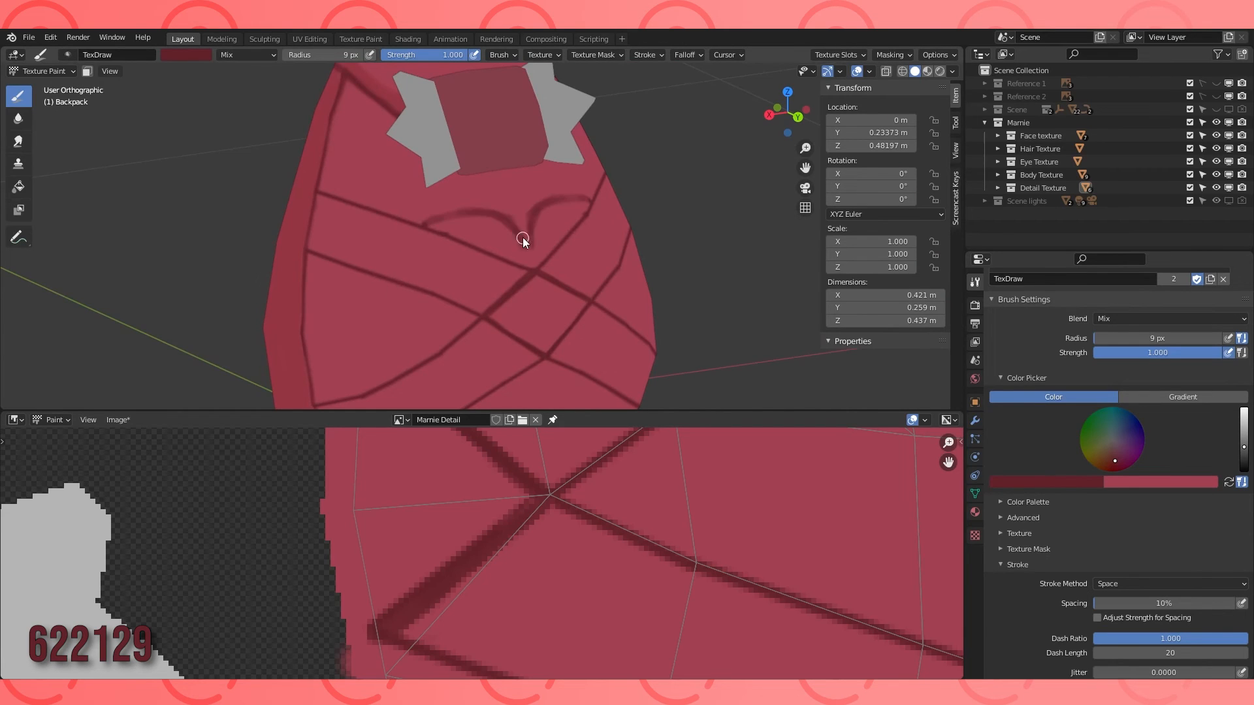
# Undo the curved fold strokes above the upper crossing seams.
pyautogui.hotkey('ctrl', 'z')
pyautogui.moveTo(520, 251); pyautogui.dragTo(551, 259, button='middle')
pyautogui.hotkey('ctrl', 'z')
# Draw curved 622129 folds above the upper diagonal band and below its lower edge on the back face at 6 px.
pyautogui.scroll(2, 550, 257)
pyautogui.moveTo(421, 213); pyautogui.dragTo(534, 278)
pyautogui.moveTo(300, 138); pyautogui.dragTo(403, 203)
pyautogui.moveTo(307, 325); pyautogui.dragTo(369, 325, button='middle')
pyautogui.moveTo(239, 253); pyautogui.dragTo(381, 294)
pyautogui.moveTo(383, 294); pyautogui.dragTo(433, 337)
pyautogui.scroll(-4, 466, 456)
pyautogui.scroll(2, 670, 567)
pyautogui.moveTo(635, 659); pyautogui.dragTo(604, 536, button='middle')
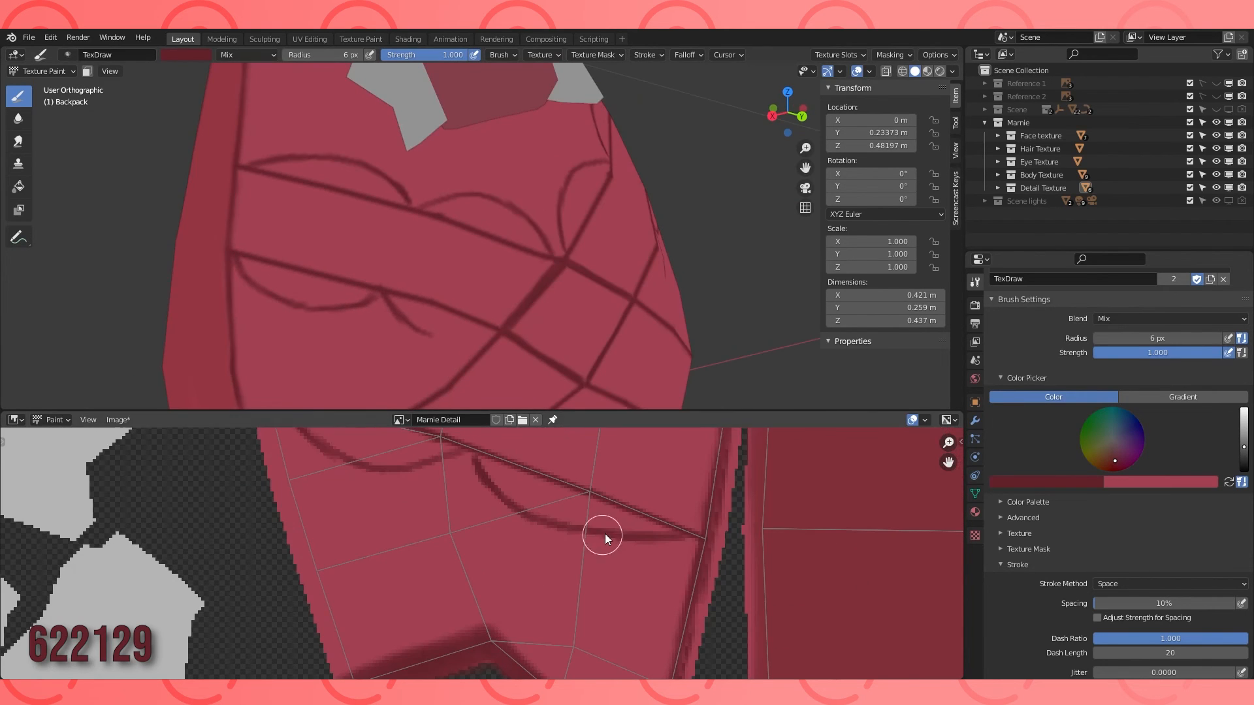
# Draw a curved 622129 fold rising from the bottom diagonal seam towards the lower crossing at 6 px.
pyautogui.scroll(-5, 546, 288)
pyautogui.scroll(-2, 560, 487)
pyautogui.scroll(2, 560, 490)
pyautogui.moveTo(560, 487); pyautogui.dragTo(608, 660, button='middle')
pyautogui.scroll(3, 546, 323)
pyautogui.keyDown('shift'); pyautogui.moveTo(546, 323); pyautogui.dragTo(543, 279, button='middle'); pyautogui.keyUp('shift')
pyautogui.moveTo(441, 332); pyautogui.dragTo(525, 269)
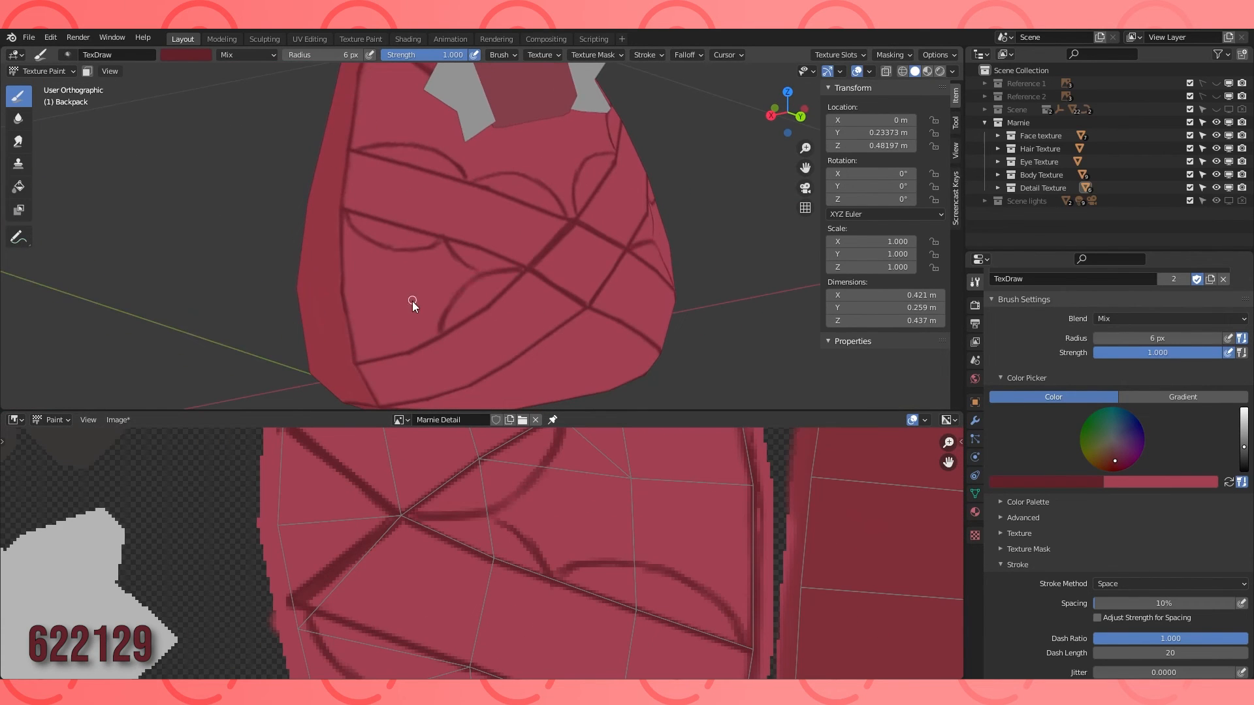
# Draw another curved 622129 fold along the lower diagonal bands on the backpack's back face.
pyautogui.moveTo(567, 304); pyautogui.dragTo(509, 272, button='middle')
pyautogui.scroll(-1, 510, 272)
pyautogui.scroll(-3, 568, 451)
pyautogui.moveTo(569, 451); pyautogui.dragTo(542, 546, button='middle')
pyautogui.scroll(1, 535, 542)
pyautogui.press('f')
pyautogui.click(509, 229)
pyautogui.moveTo(509, 230); pyautogui.dragTo(428, 284)
pyautogui.moveTo(425, 285)
pyautogui.mouseDown(button='middle')
pyautogui.moveTo(499, 272)
pyautogui.moveTo(368, 293)
pyautogui.mouseUp(button='middle')
# Enlarge the brush and draw more curved 622129 folds beside the lower criss-cross seams on the back face.
pyautogui.scroll(2, 430, 285)
pyautogui.press('f')
pyautogui.click(371, 226)
pyautogui.moveTo(359, 208)
pyautogui.mouseDown()
pyautogui.moveTo(343, 238)
pyautogui.moveTo(287, 248)
pyautogui.mouseUp()
pyautogui.moveTo(391, 306)
pyautogui.mouseDown()
pyautogui.moveTo(375, 340)
pyautogui.moveTo(450, 306)
pyautogui.mouseUp()
pyautogui.moveTo(520, 237); pyautogui.dragTo(457, 306)
# Draw one more curved 622129 fold on the back face with the brush at 7 px.
pyautogui.scroll(-2, 456, 287)
pyautogui.moveTo(439, 181); pyautogui.dragTo(467, 212, button='middle')
pyautogui.scroll(2, 467, 212)
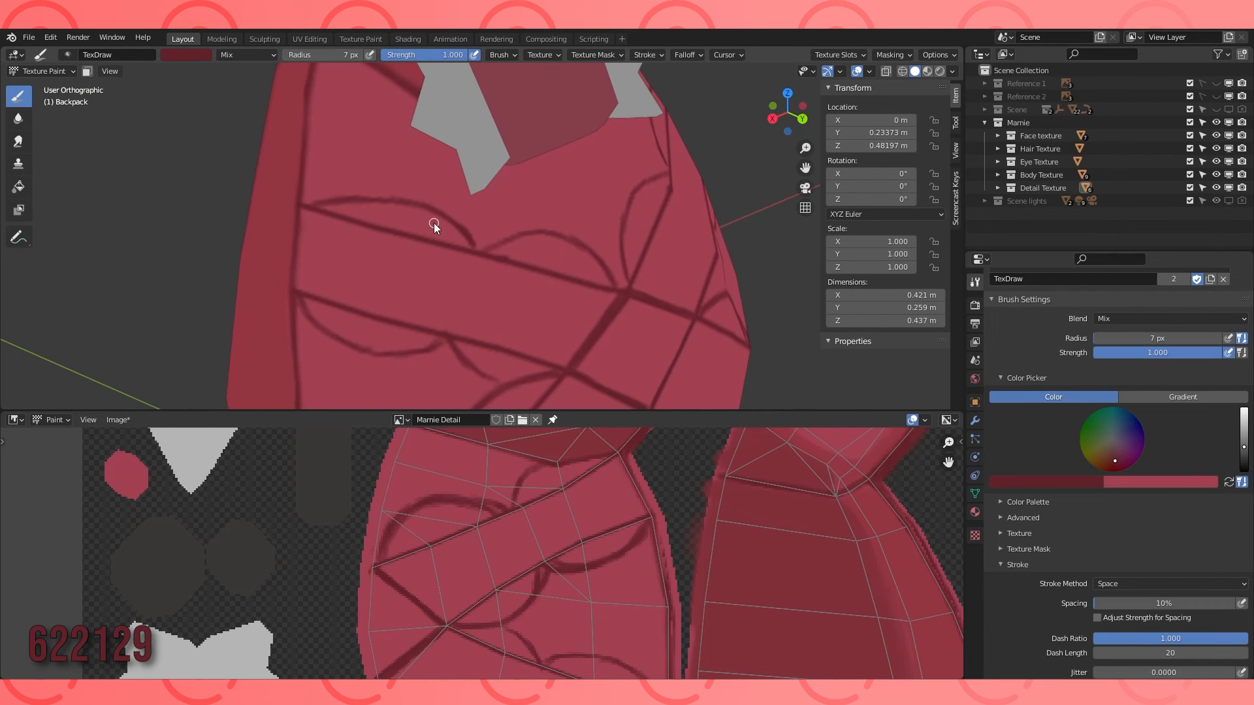
pyautogui.scroll(-3, 451, 216)
pyautogui.moveTo(643, 281); pyautogui.dragTo(594, 328, button='middle')
pyautogui.scroll(2, 588, 327)
pyautogui.moveTo(481, 334)
pyautogui.mouseDown()
pyautogui.moveTo(592, 407)
pyautogui.moveTo(404, 284)
pyautogui.mouseUp()
pyautogui.scroll(-3, 573, 386)
pyautogui.moveTo(676, 255); pyautogui.dragTo(586, 269, button='middle')
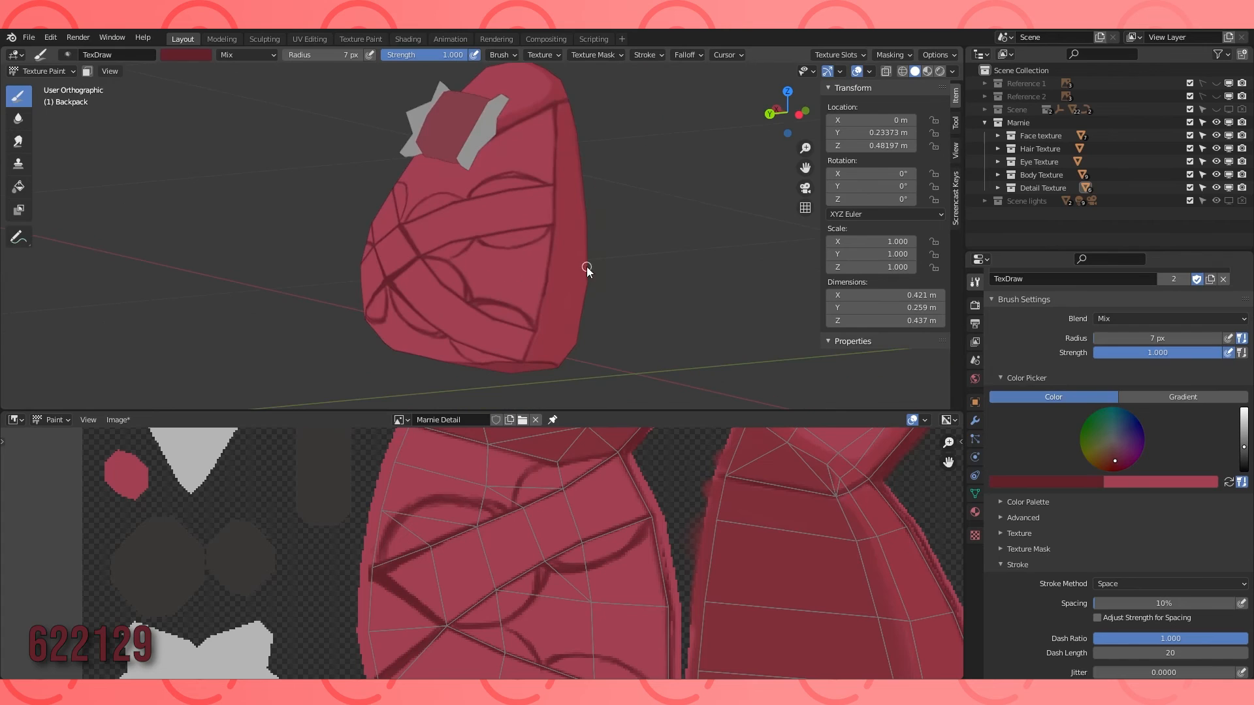
# Swap to the lighter colour, sample the side panel's darker red and paint shading along the back face's side seam.
pyautogui.click(1229, 482)
pyautogui.click(1088, 481)
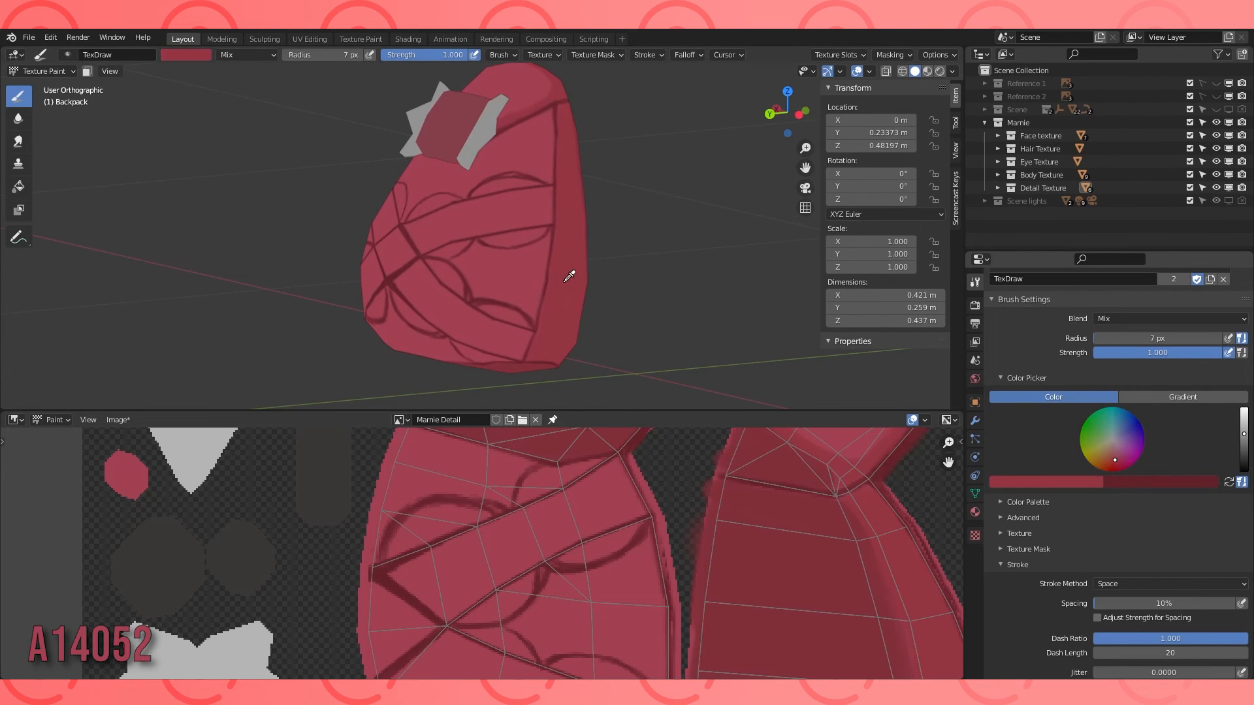
pyautogui.scroll(3, 508, 263)
pyautogui.press('f')
pyautogui.click(515, 260)
pyautogui.moveTo(522, 206); pyautogui.dragTo(507, 281)
pyautogui.moveTo(489, 338)
pyautogui.mouseDown()
pyautogui.moveTo(504, 236)
pyautogui.moveTo(527, 202)
pyautogui.mouseUp()
pyautogui.keyDown('shift'); pyautogui.moveTo(557, 93); pyautogui.dragTo(540, 220, button='middle'); pyautogui.keyUp('shift')
pyautogui.moveTo(507, 229)
pyautogui.mouseDown()
pyautogui.moveTo(502, 151)
pyautogui.moveTo(501, 202)
pyautogui.moveTo(494, 162)
pyautogui.mouseUp()
# Paint a shading strip above the bottom seam of the back face and switch to the Soften brush to blend it.
pyautogui.keyDown('shift'); pyautogui.moveTo(568, 273); pyautogui.dragTo(652, 92, button='middle'); pyautogui.keyUp('shift')
pyautogui.moveTo(535, 318)
pyautogui.mouseDown(button='middle')
pyautogui.moveTo(634, 291)
pyautogui.moveTo(540, 334)
pyautogui.mouseUp(button='middle')
pyautogui.moveTo(468, 312)
pyautogui.mouseDown()
pyautogui.moveTo(523, 314)
pyautogui.moveTo(510, 305)
pyautogui.moveTo(562, 296)
pyautogui.moveTo(505, 308)
pyautogui.moveTo(555, 288)
pyautogui.mouseUp()
pyautogui.click(18, 118)
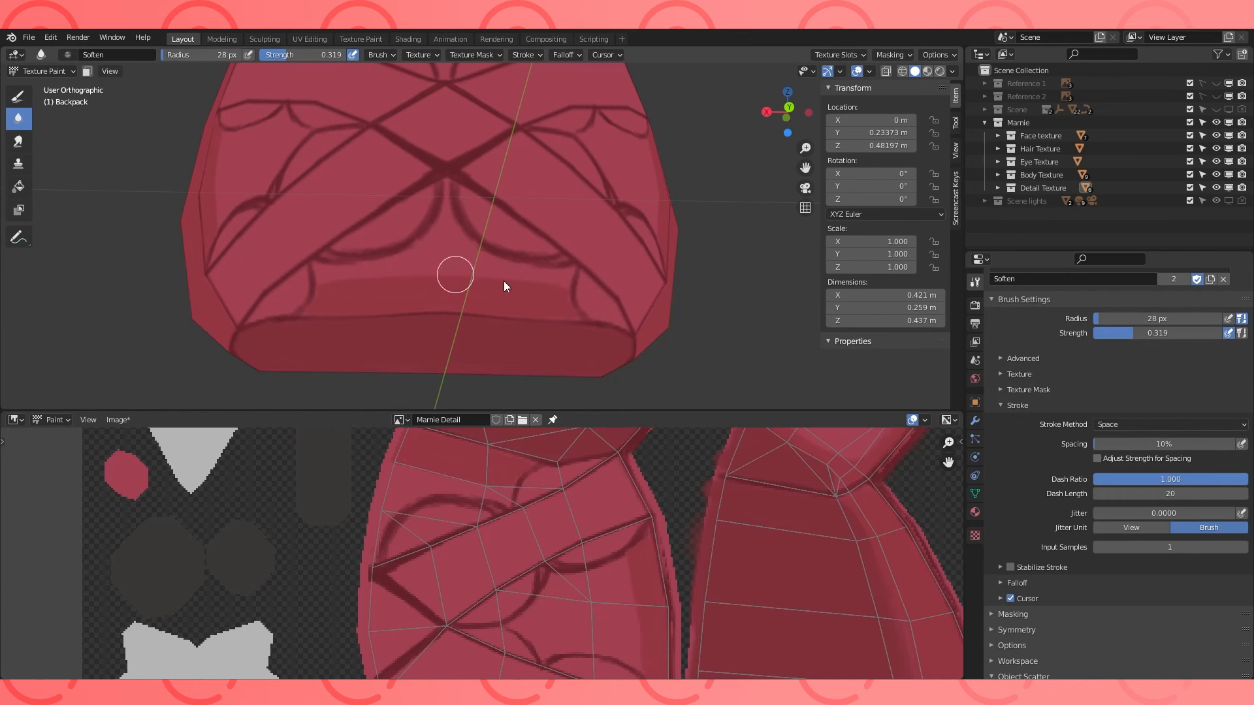
pyautogui.moveTo(646, 661); pyautogui.dragTo(584, 508, button='middle')
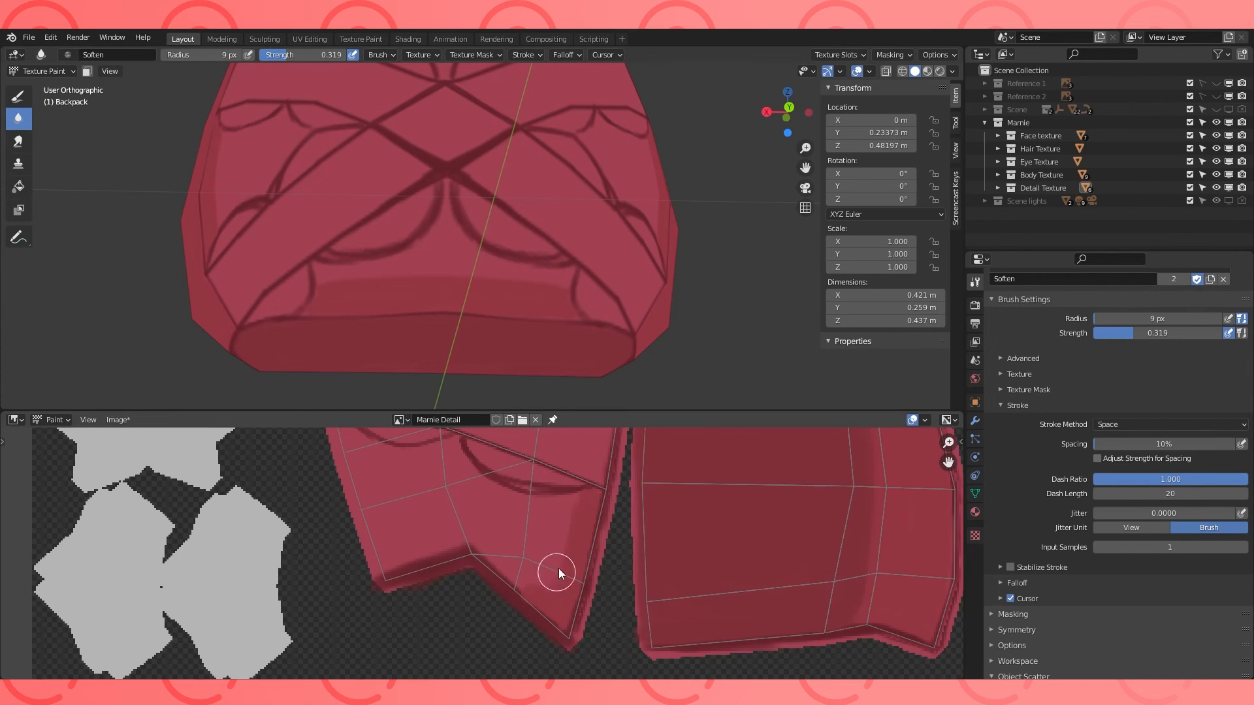
# Paint sampled shading beside the side seam at reduced strength, then blend it with Soften at 22 px and strength 1.000.
pyautogui.click(18, 96)
pyautogui.moveTo(443, 56); pyautogui.dragTo(388, 56)
pyautogui.press('f')
pyautogui.click(573, 331)
pyautogui.press('s')
pyautogui.moveTo(596, 255); pyautogui.dragTo(615, 218, button='middle')
pyautogui.click(18, 117)
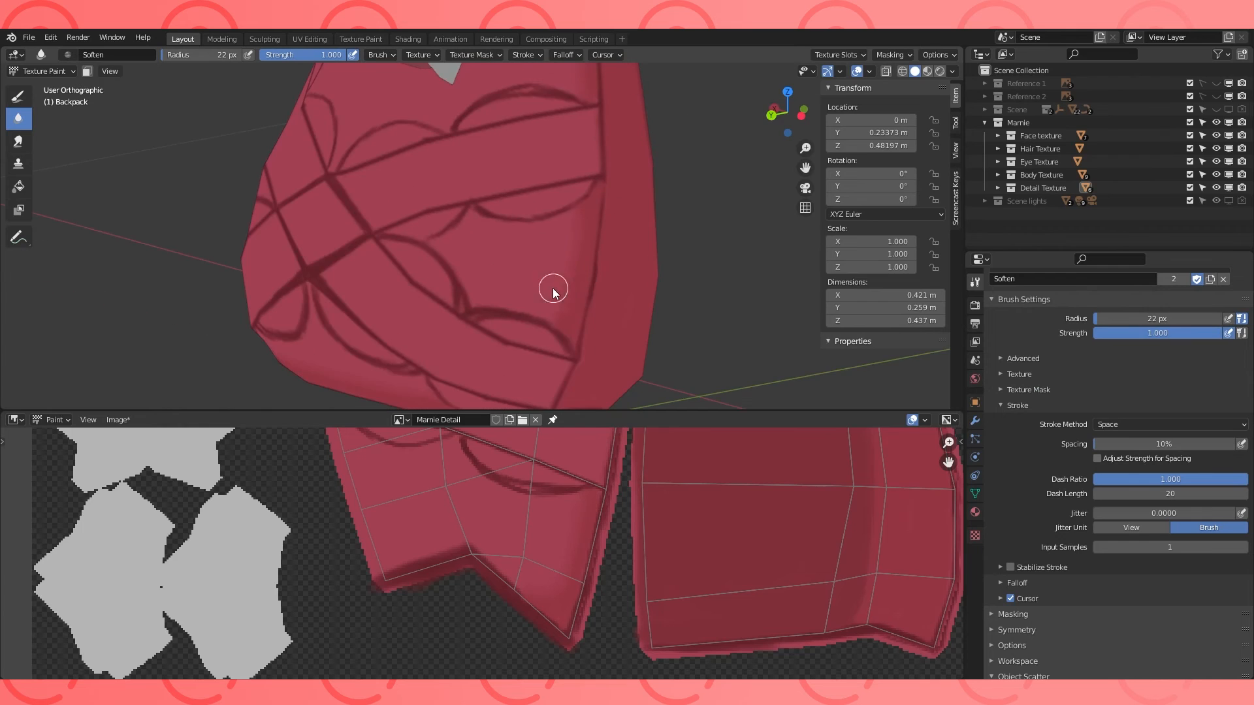
# Sample 943541 and touch up the shading around the bottom edge at 14 px and full strength.
pyautogui.moveTo(553, 288); pyautogui.dragTo(663, 245, button='middle')
pyautogui.click(19, 97)
pyautogui.press('s')
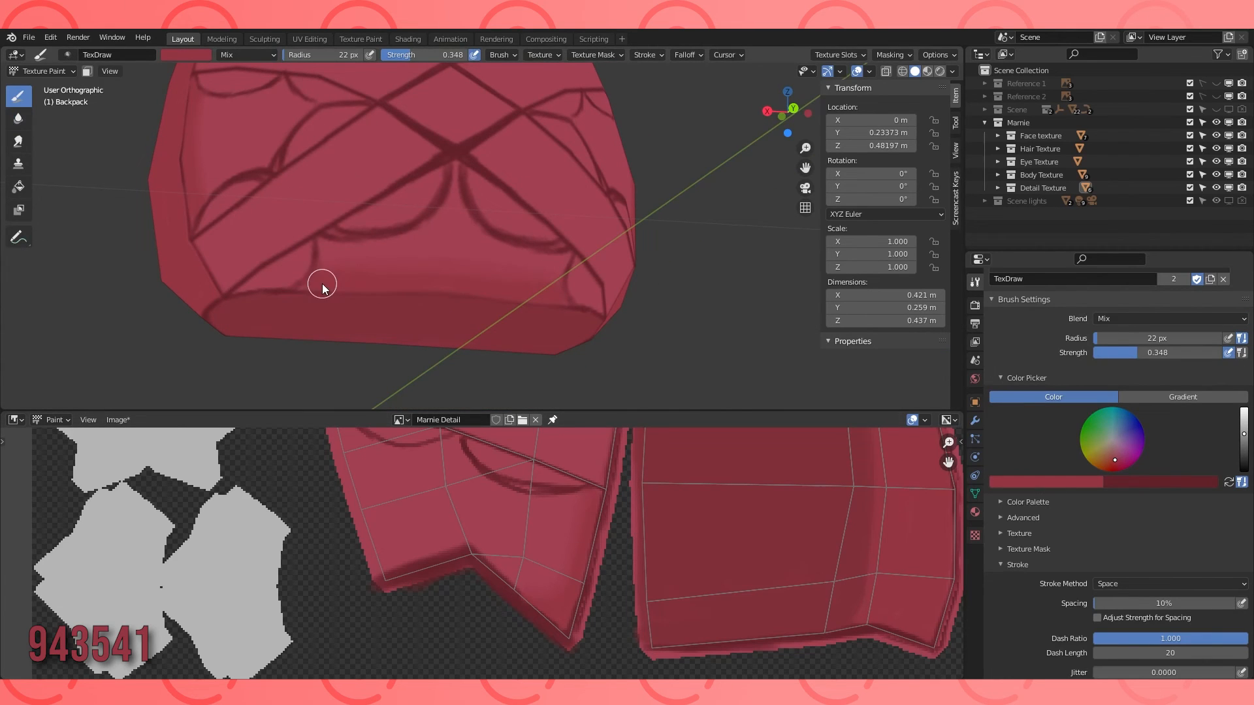
pyautogui.scroll(4, 322, 284)
pyautogui.press('f')
pyautogui.click(390, 384)
pyautogui.moveTo(413, 55); pyautogui.dragTo(467, 55)
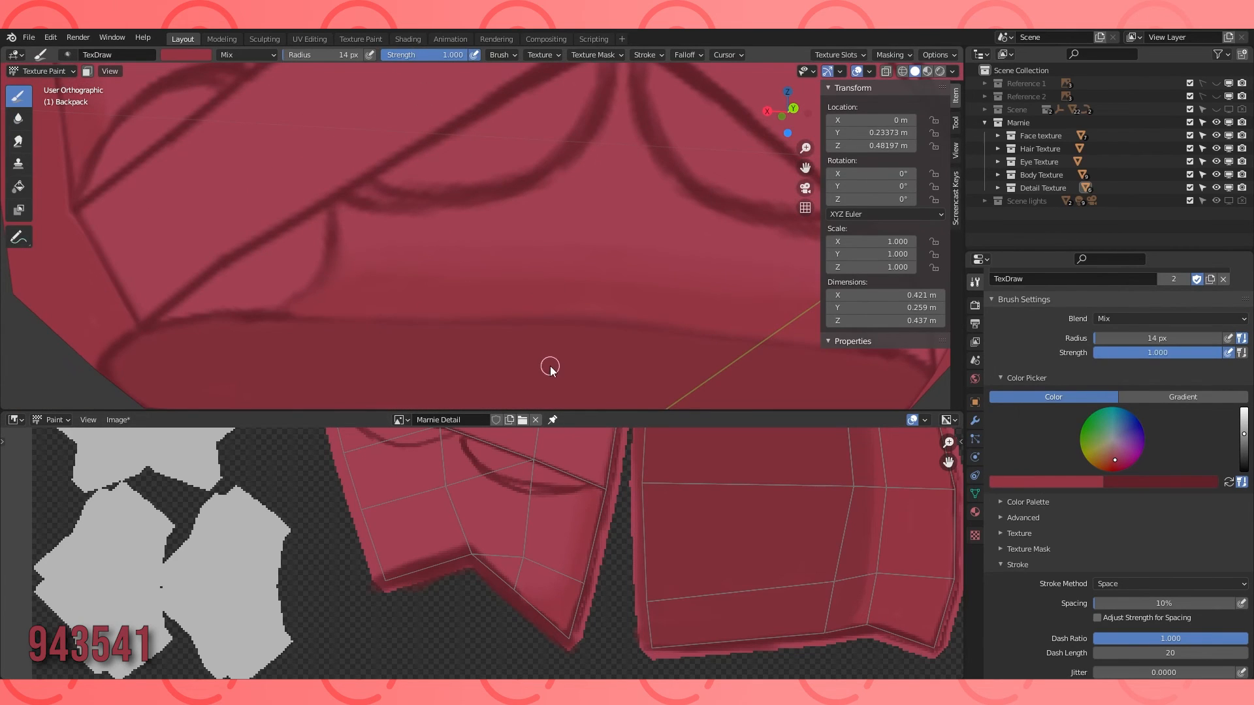
pyautogui.moveTo(550, 367); pyautogui.dragTo(488, 358, button='middle')
pyautogui.press('f')
pyautogui.click(269, 256)
# Swap to 622129, redraw the seam along the bottom edge of the back face and save the texture.
pyautogui.press('x')
pyautogui.moveTo(298, 265); pyautogui.dragTo(628, 253)
pyautogui.moveTo(629, 252); pyautogui.dragTo(550, 248, button='middle')
pyautogui.moveTo(483, 407); pyautogui.dragTo(501, 252, button='middle')
pyautogui.scroll(-10, 586, 286)
pyautogui.hotkey('alt', 's')
# Set the brush colour to 89313E and paint shadows on the lower diagonal bands at 13 px and full strength.
pyautogui.scroll(1, 502, 252)
pyautogui.click(1176, 480)
pyautogui.write('89313E')
pyautogui.click(1228, 482)
pyautogui.moveTo(591, 323); pyautogui.dragTo(508, 301, button='middle')
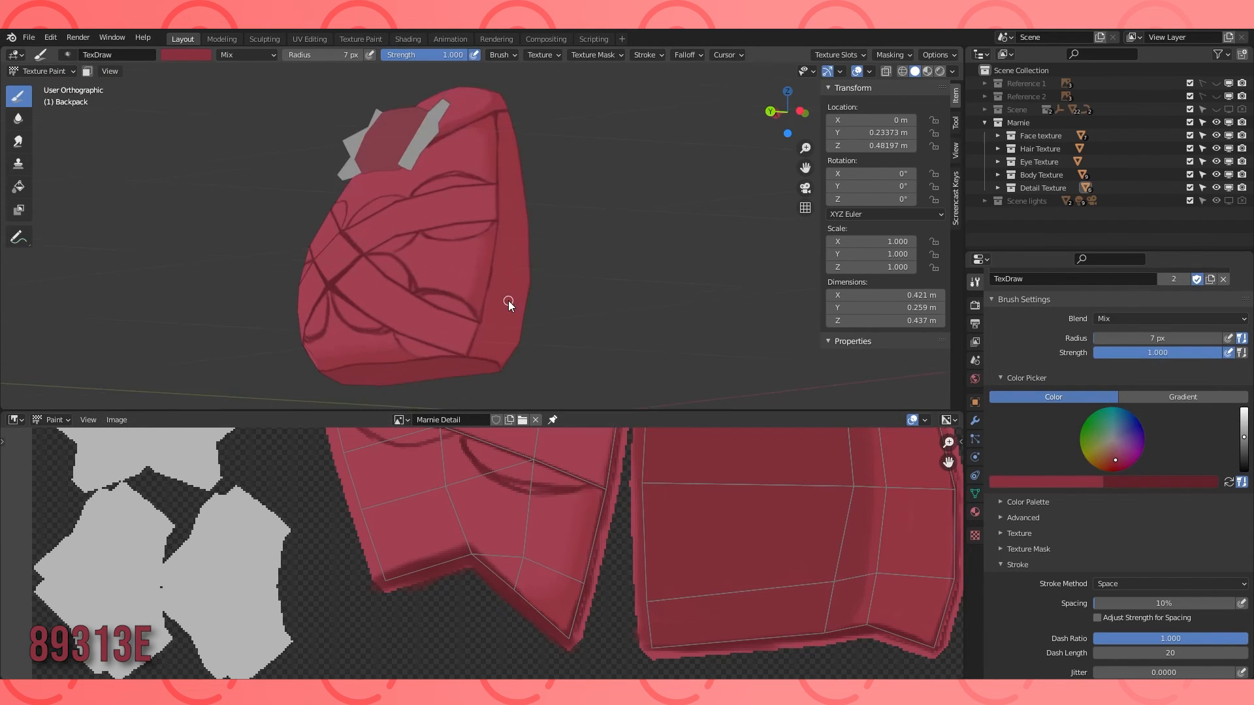
pyautogui.scroll(4, 510, 302)
pyautogui.press('f')
pyautogui.click(150, 264)
pyautogui.moveTo(147, 261); pyautogui.dragTo(137, 286)
pyautogui.moveTo(249, 246); pyautogui.dragTo(267, 250)
pyautogui.moveTo(129, 227); pyautogui.dragTo(113, 260)
pyautogui.moveTo(329, 344); pyautogui.dragTo(393, 363)
pyautogui.moveTo(356, 304); pyautogui.dragTo(412, 321)
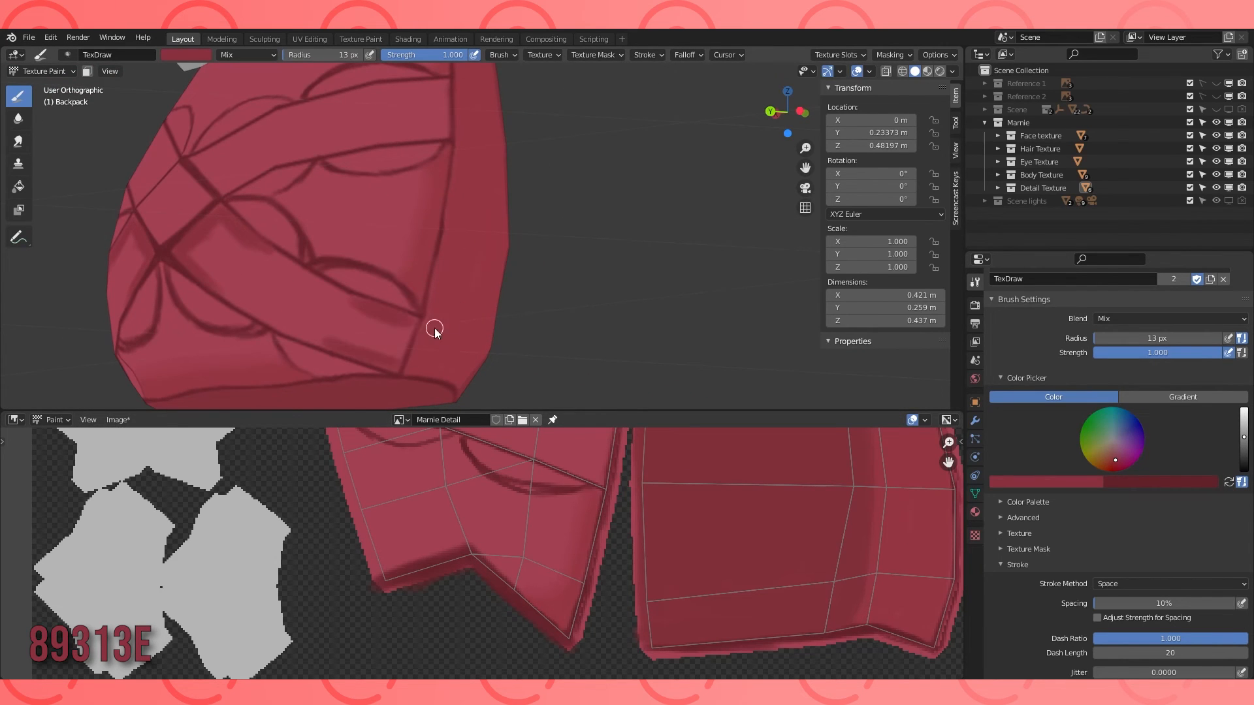
# Continue the 89313E shadows on the diagonal bands near the side seam and the crossings, resizing the brush as needed.
pyautogui.moveTo(378, 345); pyautogui.dragTo(441, 262, button='middle')
pyautogui.moveTo(465, 172)
pyautogui.mouseDown()
pyautogui.moveTo(476, 167)
pyautogui.moveTo(429, 215)
pyautogui.mouseUp()
pyautogui.moveTo(369, 235); pyautogui.dragTo(472, 243, button='middle')
pyautogui.moveTo(391, 243)
pyautogui.mouseDown()
pyautogui.moveTo(446, 282)
pyautogui.moveTo(386, 239)
pyautogui.moveTo(455, 251)
pyautogui.mouseUp()
pyautogui.press('f')
pyautogui.click(405, 230)
pyautogui.moveTo(498, 378); pyautogui.dragTo(549, 368, button='middle')
pyautogui.scroll(-2, 549, 369)
pyautogui.press('f')
pyautogui.click(433, 313)
pyautogui.moveTo(434, 314); pyautogui.dragTo(482, 312)
# Sample A14052, blend the band shadows at 11 px and strength 0.296, then soften them at 15 px.
pyautogui.click(1092, 481)
pyautogui.press('s')
pyautogui.moveTo(620, 208); pyautogui.dragTo(518, 210, button='middle')
pyautogui.moveTo(462, 56); pyautogui.dragTo(400, 57)
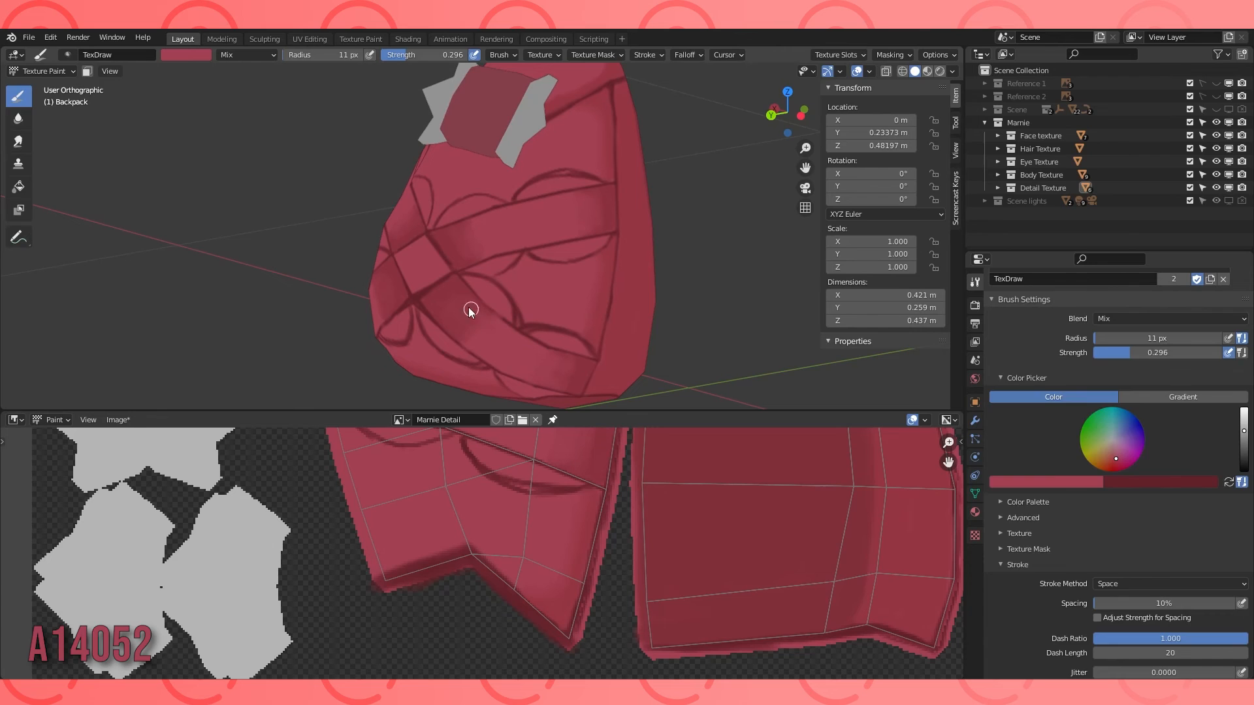
pyautogui.click(19, 119)
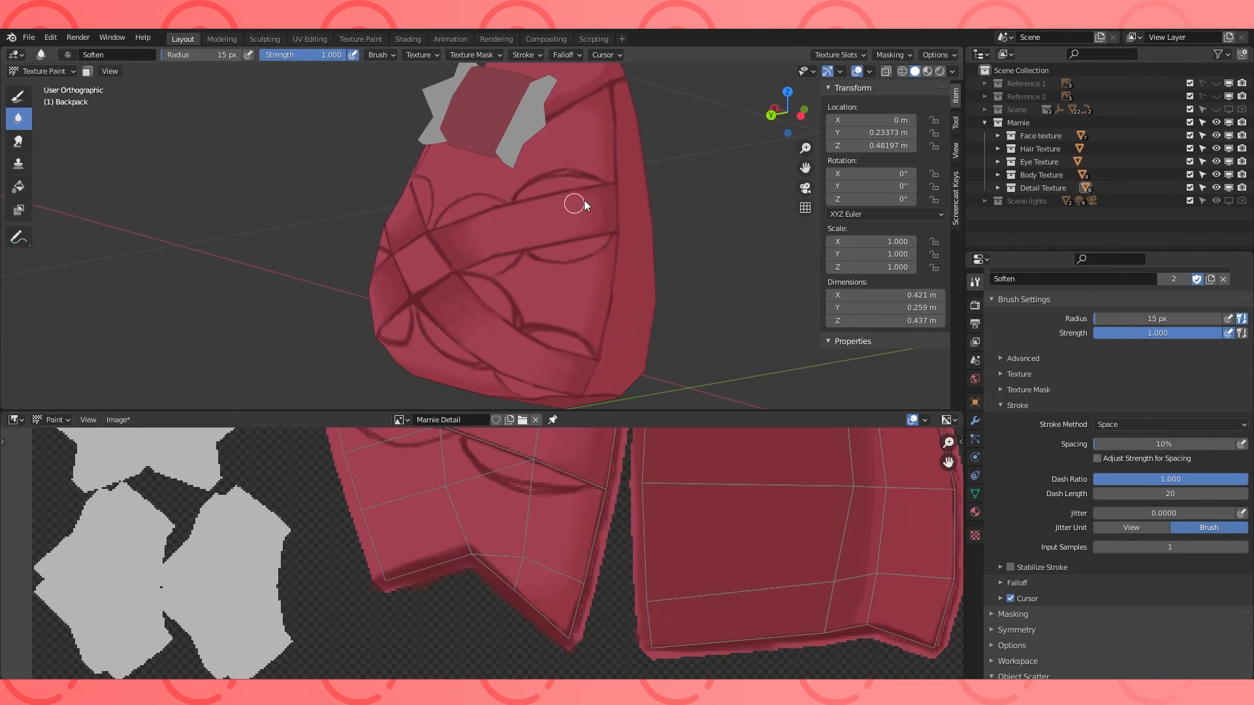
# Sample 89313E and deepen the band shadows near the crossings at 4 px and strength 0.941.
pyautogui.click(18, 96)
pyautogui.click(1114, 483)
pyautogui.click(1100, 438)
pyautogui.hotkey('shift', 'f')
pyautogui.click(501, 300)
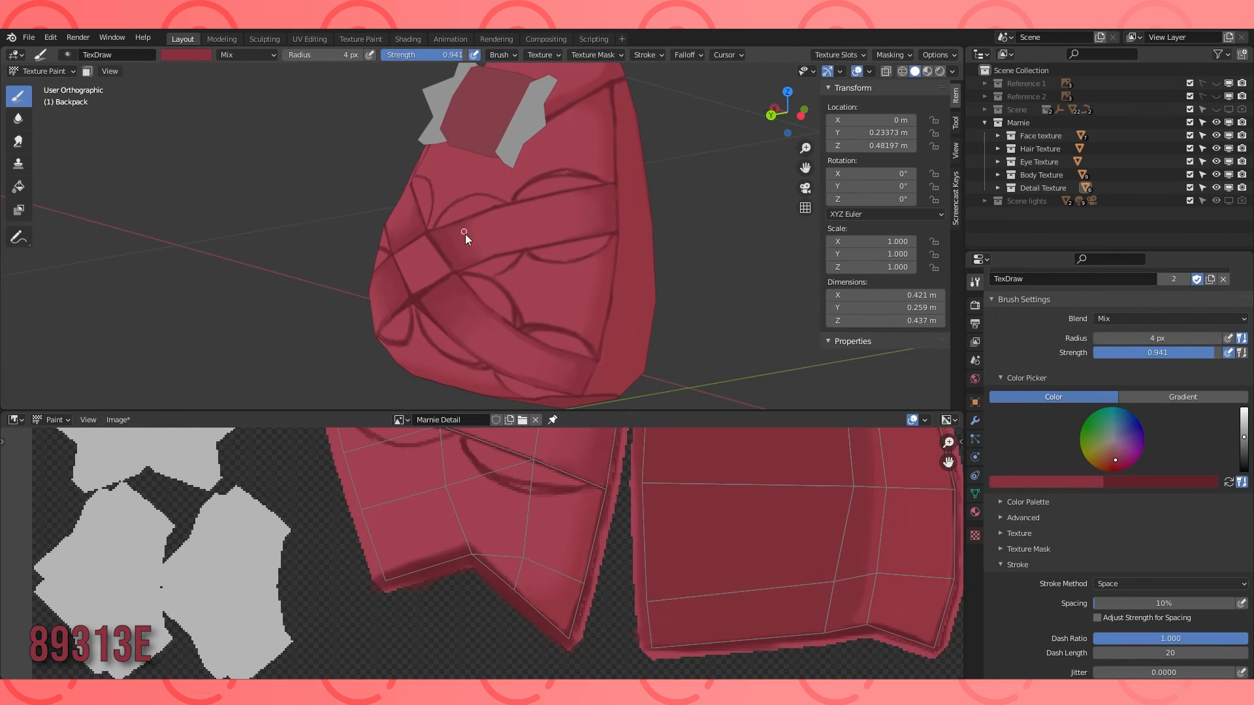
pyautogui.moveTo(551, 253); pyautogui.dragTo(571, 264, button='middle')
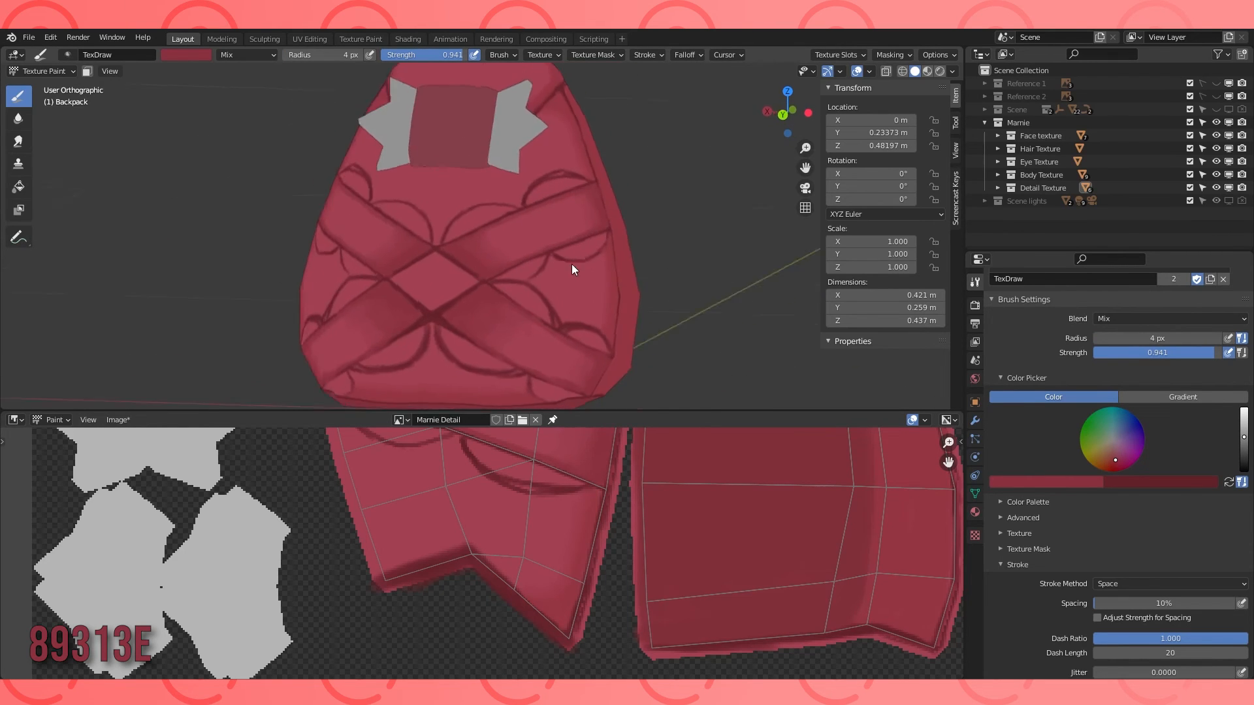
# Clean up the band shading around the central diamond at 4 px, alternating between A14052 and 89313E.
pyautogui.scroll(2, 570, 260)
pyautogui.click(1149, 482)
pyautogui.click(1228, 482)
pyautogui.press('s')
pyautogui.scroll(2, 416, 304)
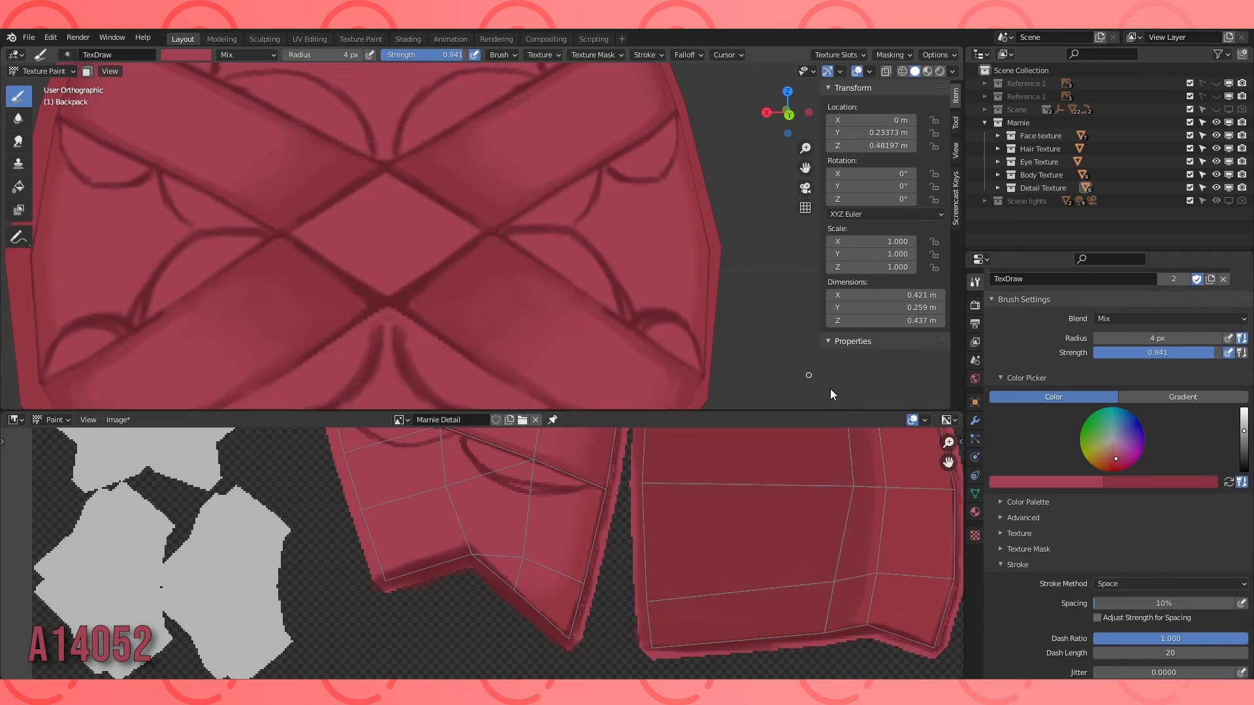
pyautogui.click(1229, 483)
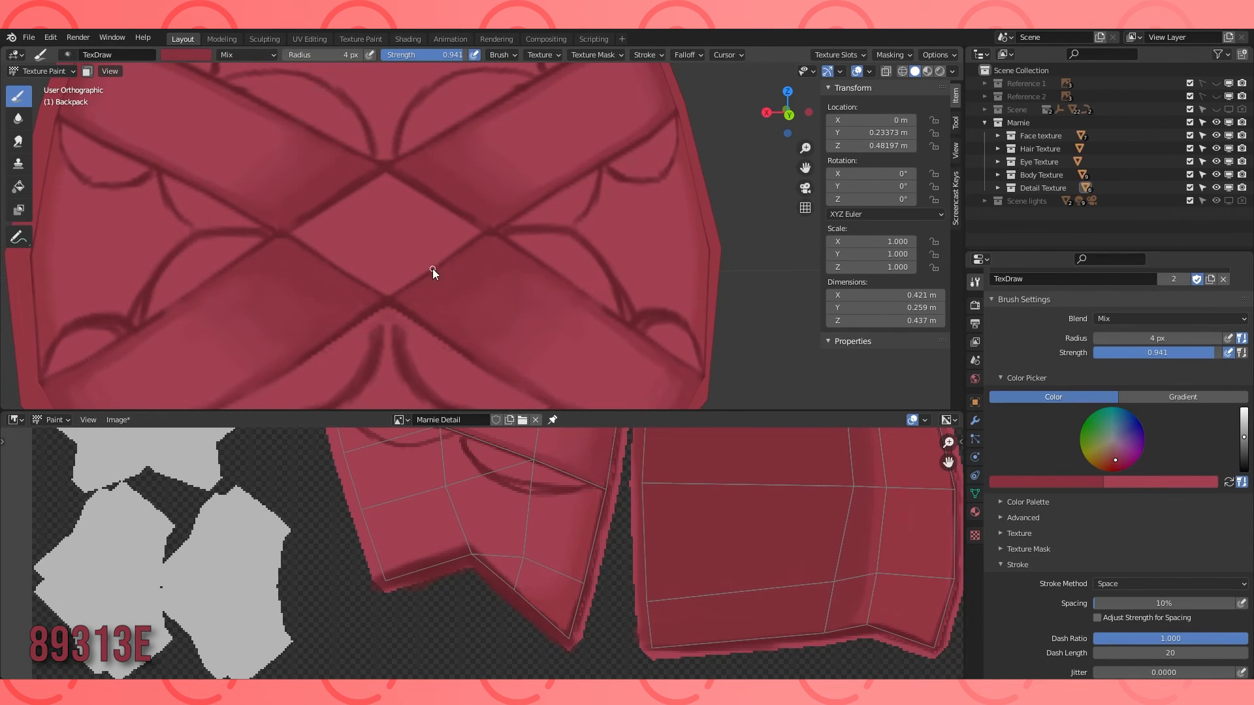
pyautogui.moveTo(507, 181); pyautogui.dragTo(481, 184, button='middle')
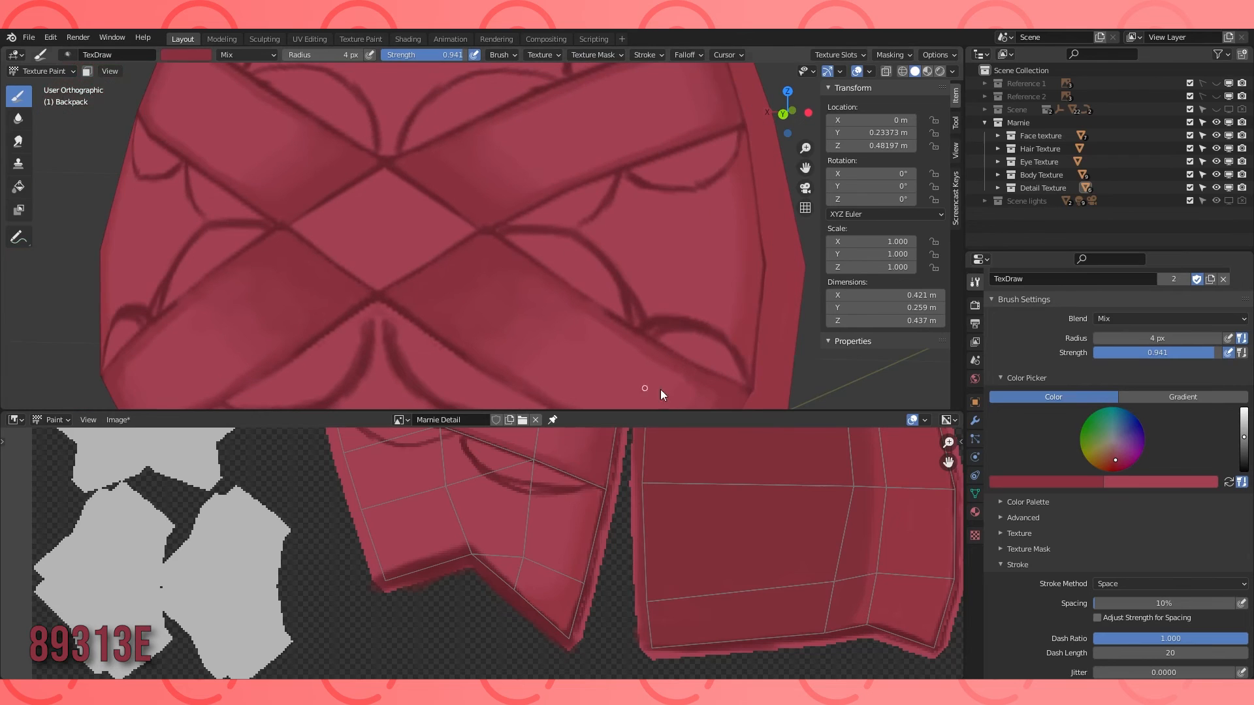
# Sample 66232C and redraw the diagonal band seams crisply at 4 px and strength 0.941.
pyautogui.click(1047, 480)
pyautogui.click(1104, 439)
pyautogui.click(622, 293)
pyautogui.keyDown('shift'); pyautogui.moveTo(568, 279); pyautogui.dragTo(369, 271, button='middle'); pyautogui.keyUp('shift')
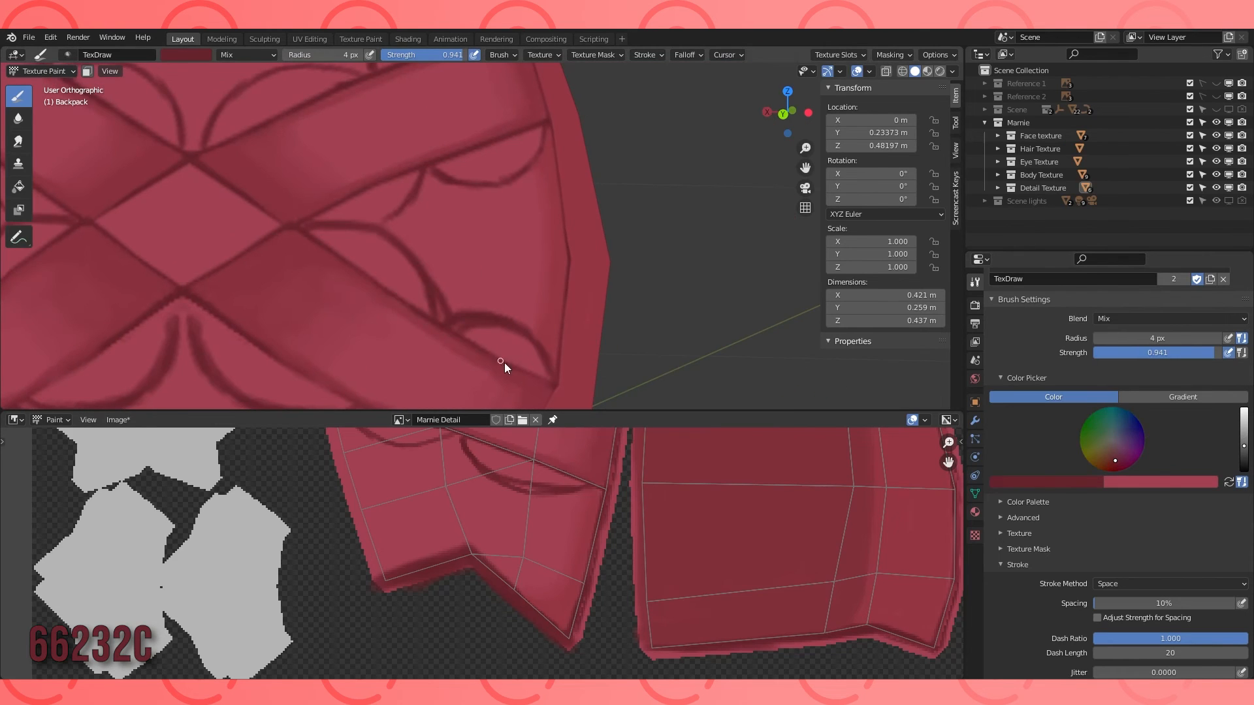
pyautogui.keyDown('shift'); pyautogui.moveTo(504, 363); pyautogui.dragTo(600, 225, button='middle'); pyautogui.keyUp('shift')
pyautogui.moveTo(616, 338); pyautogui.dragTo(563, 313, button='middle')
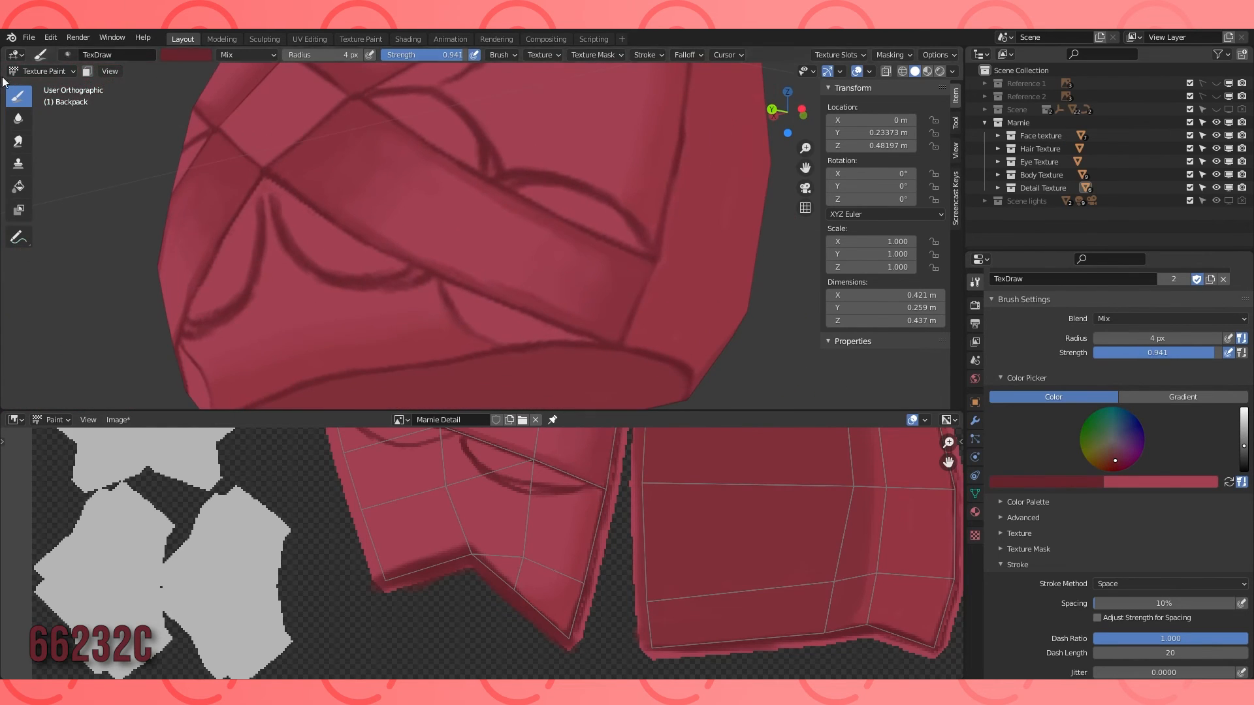
# Blend the redrawn seams and band shading on the back face with the Soften brush.
pyautogui.click(18, 118)
pyautogui.scroll(-2, 575, 166)
pyautogui.keyDown('shift'); pyautogui.moveTo(590, 166); pyautogui.dragTo(519, 245, button='middle'); pyautogui.keyUp('shift')
pyautogui.moveTo(519, 245); pyautogui.dragTo(557, 267, button='middle')
# Lighten the brush colour from A14052 to C04C62 and paint faint highlights along the upper diagonal bands at strength 0.274.
pyautogui.click(18, 96)
pyautogui.click(1228, 482)
pyautogui.click(1075, 485)
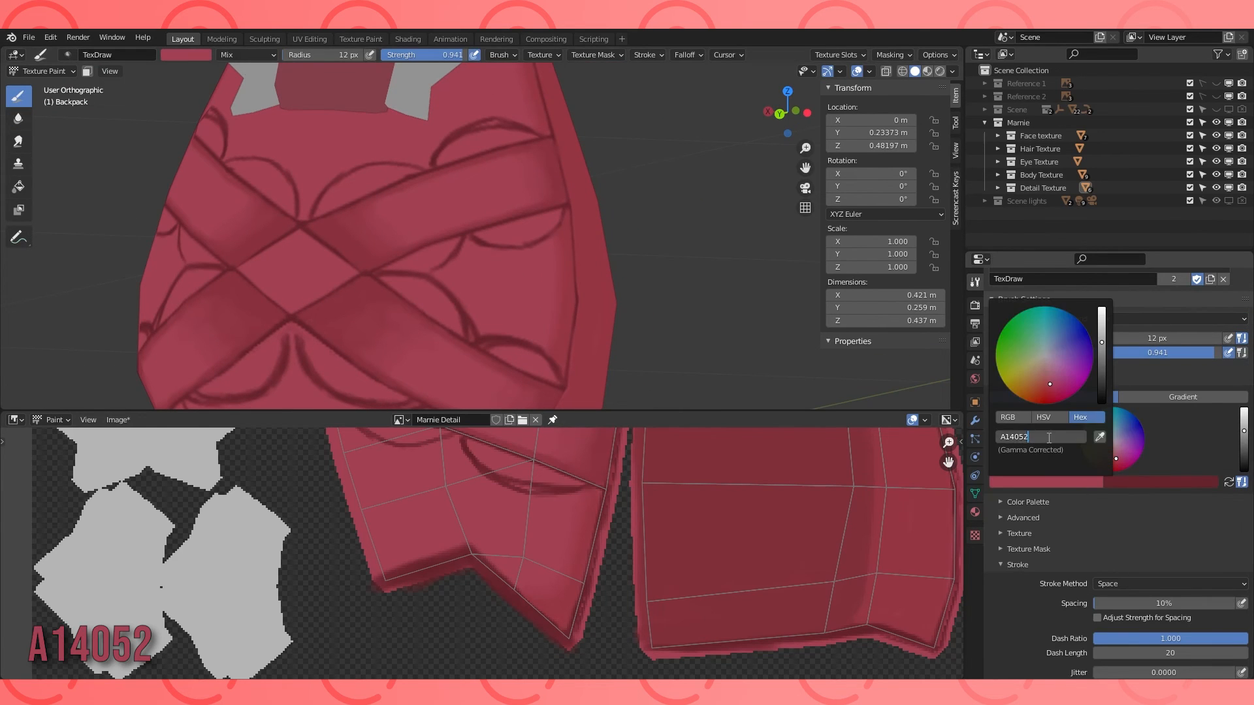
pyautogui.click(1077, 482)
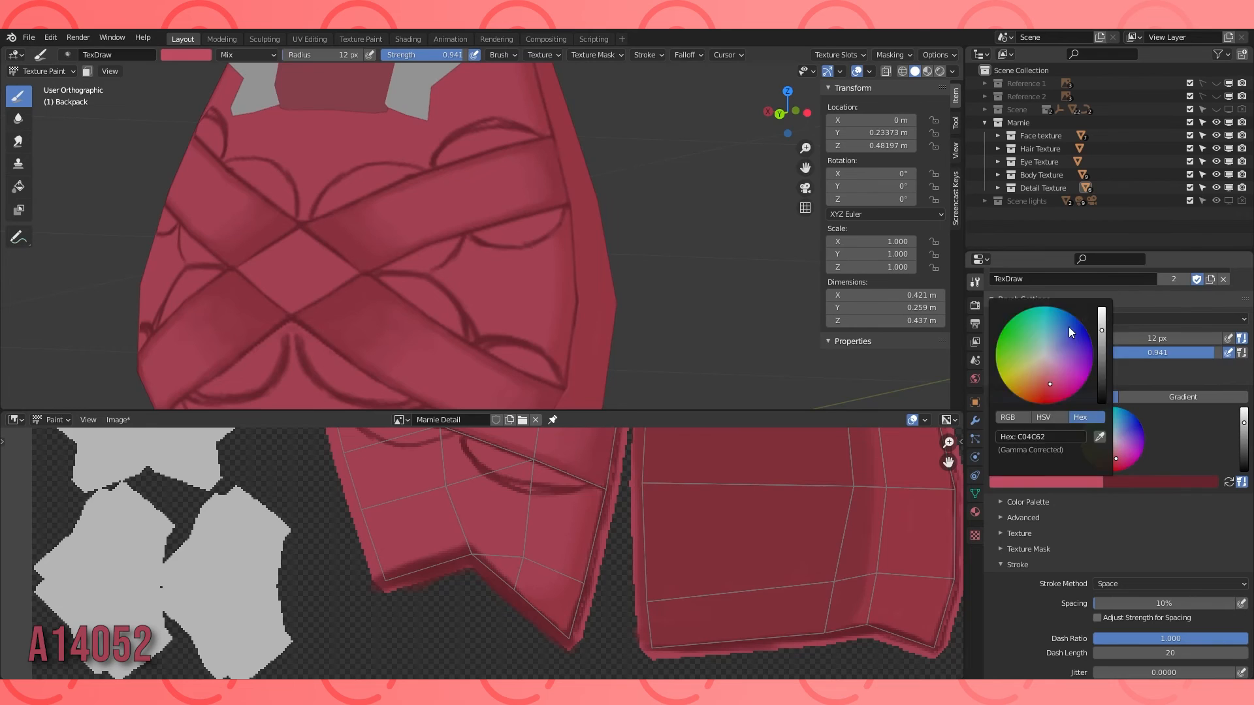
pyautogui.moveTo(459, 56); pyautogui.dragTo(413, 57)
pyautogui.scroll(1, 455, 188)
pyautogui.keyDown('shift'); pyautogui.moveTo(456, 188); pyautogui.dragTo(448, 259, button='middle'); pyautogui.keyUp('shift')
pyautogui.scroll(2, 447, 260)
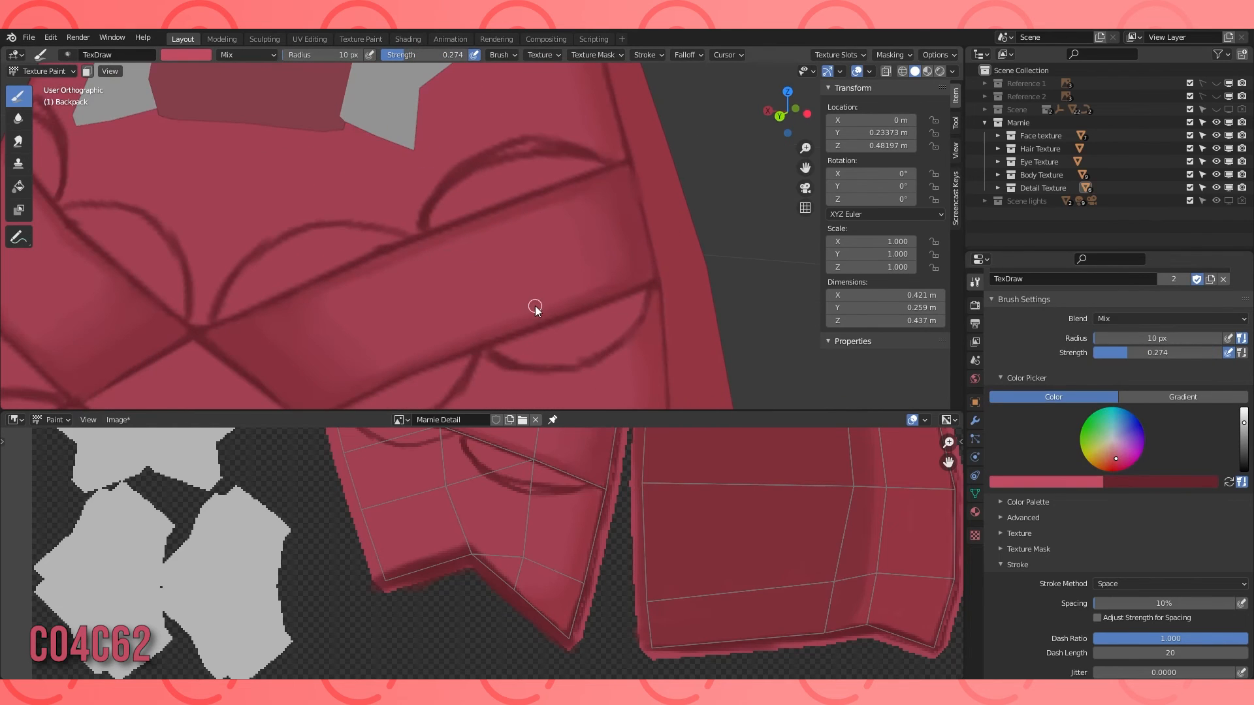
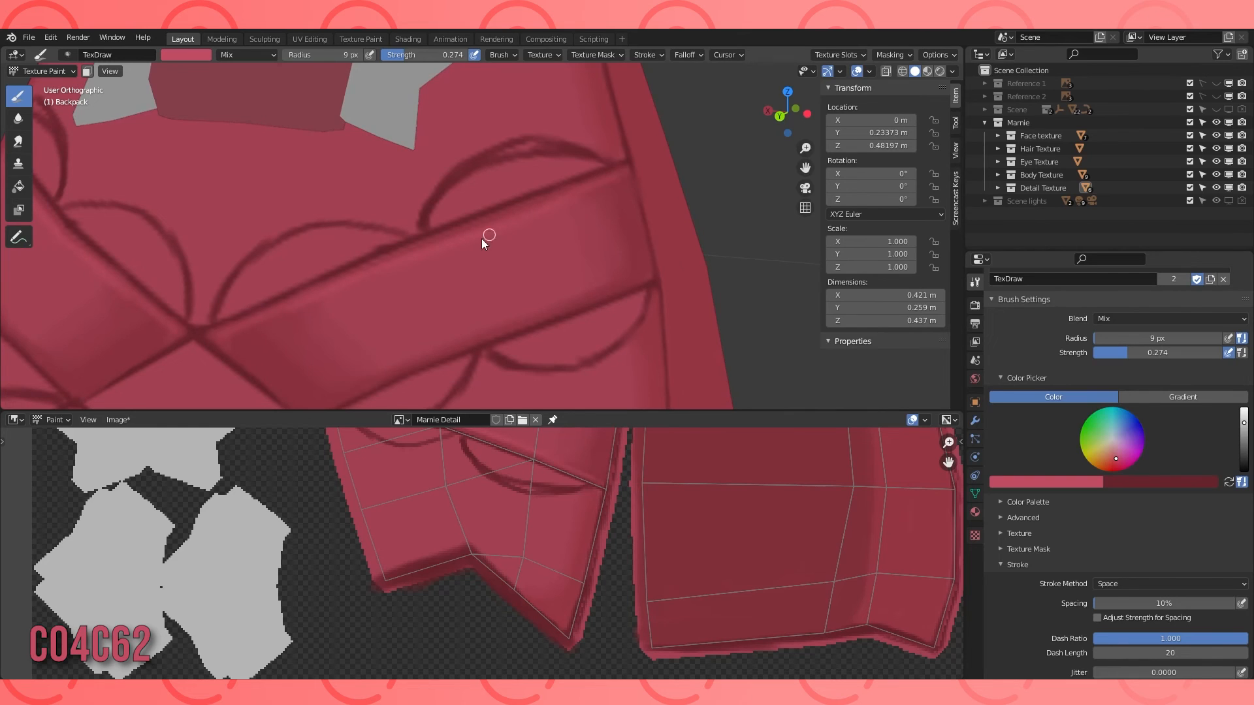
pyautogui.keyDown('shift'); pyautogui.moveTo(504, 334); pyautogui.dragTo(619, 198, button='middle'); pyautogui.keyUp('shift')
pyautogui.scroll(1, 618, 198)
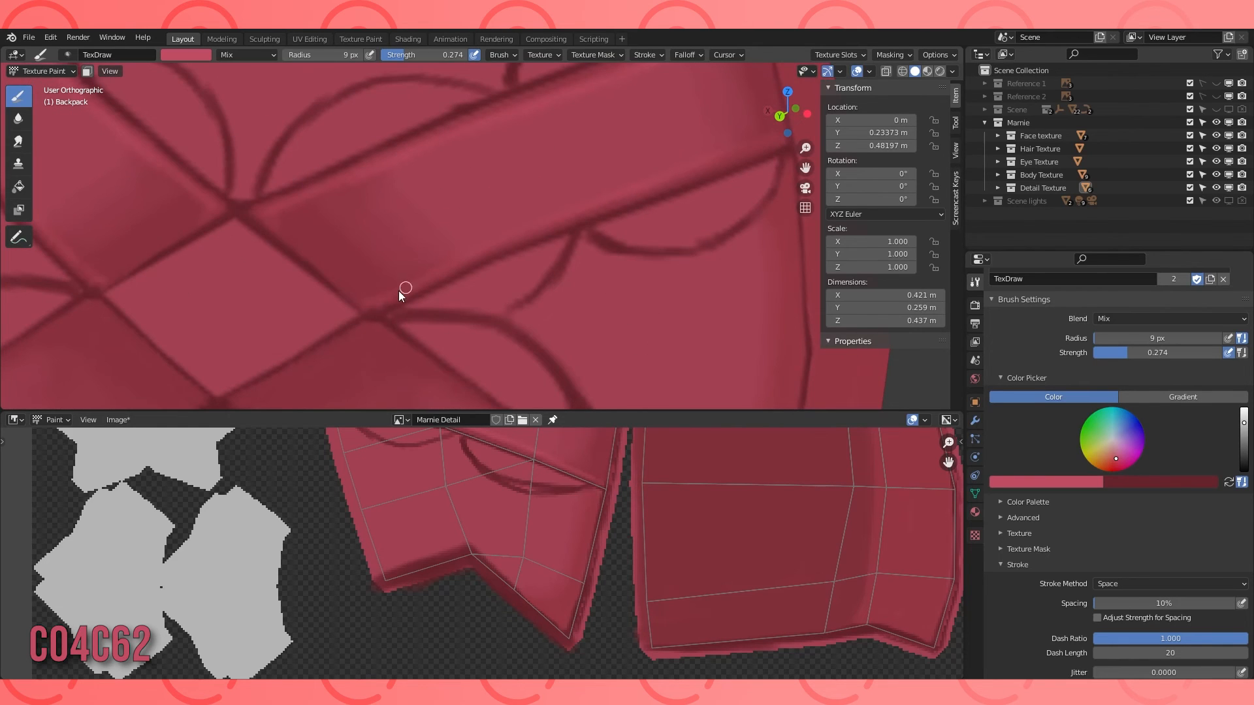
# Paint faint C04C62 highlights along the edges of the lower diagonal bands at 9 px and strength 0.274.
pyautogui.scroll(-3, 448, 260)
pyautogui.keyDown('shift'); pyautogui.moveTo(448, 260); pyautogui.dragTo(491, 248, button='middle'); pyautogui.keyUp('shift')
pyautogui.scroll(1, 490, 248)
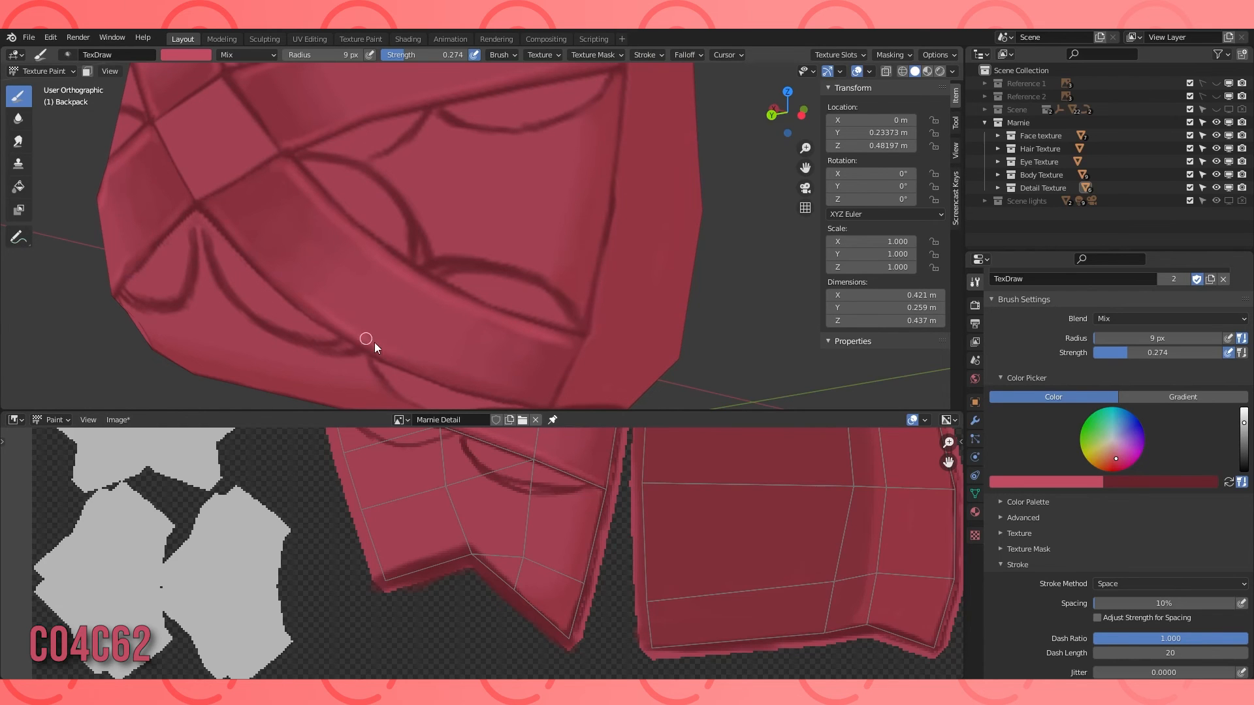
pyautogui.scroll(-2, 431, 363)
pyautogui.moveTo(395, 288); pyautogui.dragTo(523, 242, button='middle')
pyautogui.scroll(-3, 418, 267)
pyautogui.scroll(4, 447, 268)
pyautogui.scroll(-3, 523, 272)
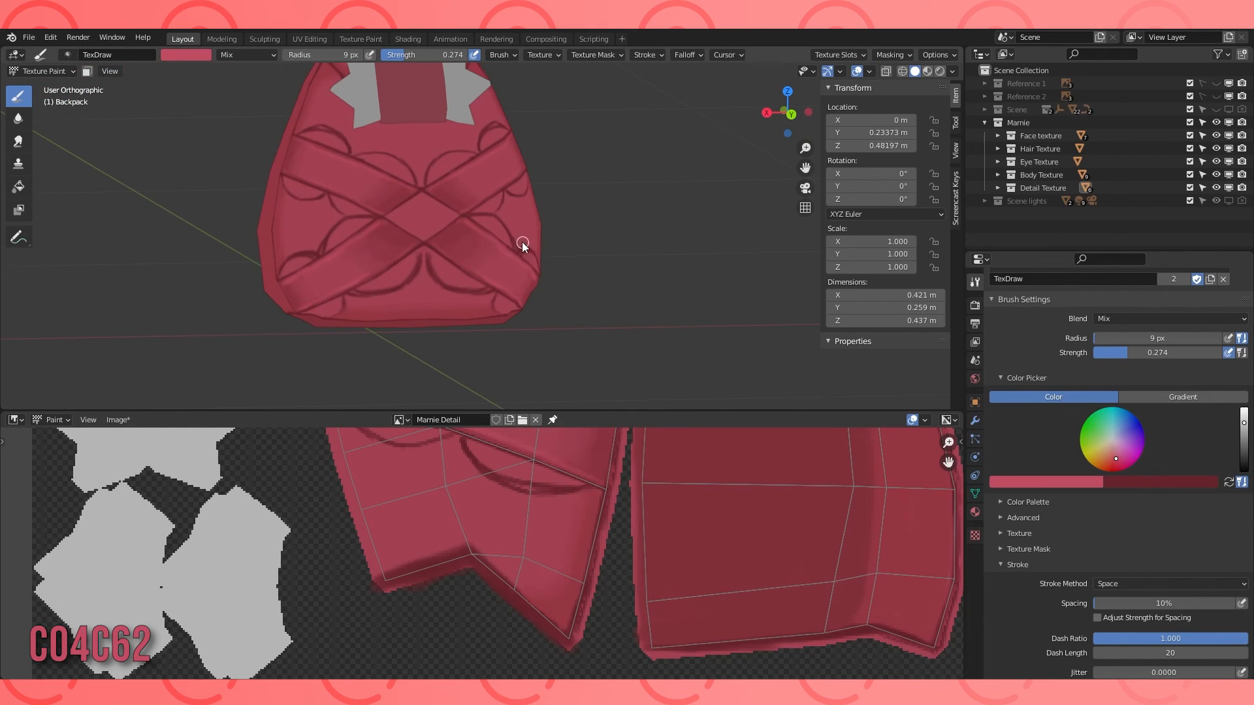
# Outline an oval near the upper band's inner end in 66232C, undoing the fainter attempts and raising the strength to 0.570.
pyautogui.scroll(3, 522, 241)
pyautogui.press('x')
pyautogui.scroll(4, 441, 225)
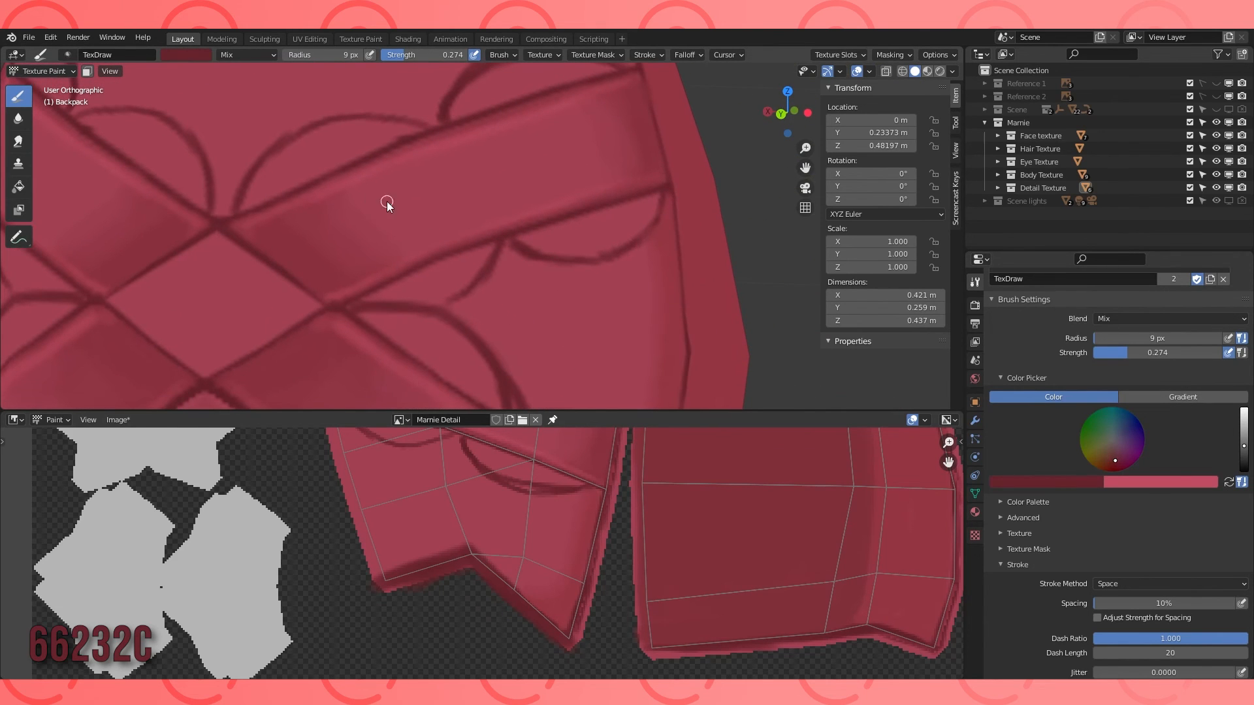
pyautogui.hotkey('ctrl', 'z')
pyautogui.hotkey('ctrl', 'z')
pyautogui.hotkey('ctrl', 'z')
pyautogui.hotkey('shift', 'f')
pyautogui.click(361, 223)
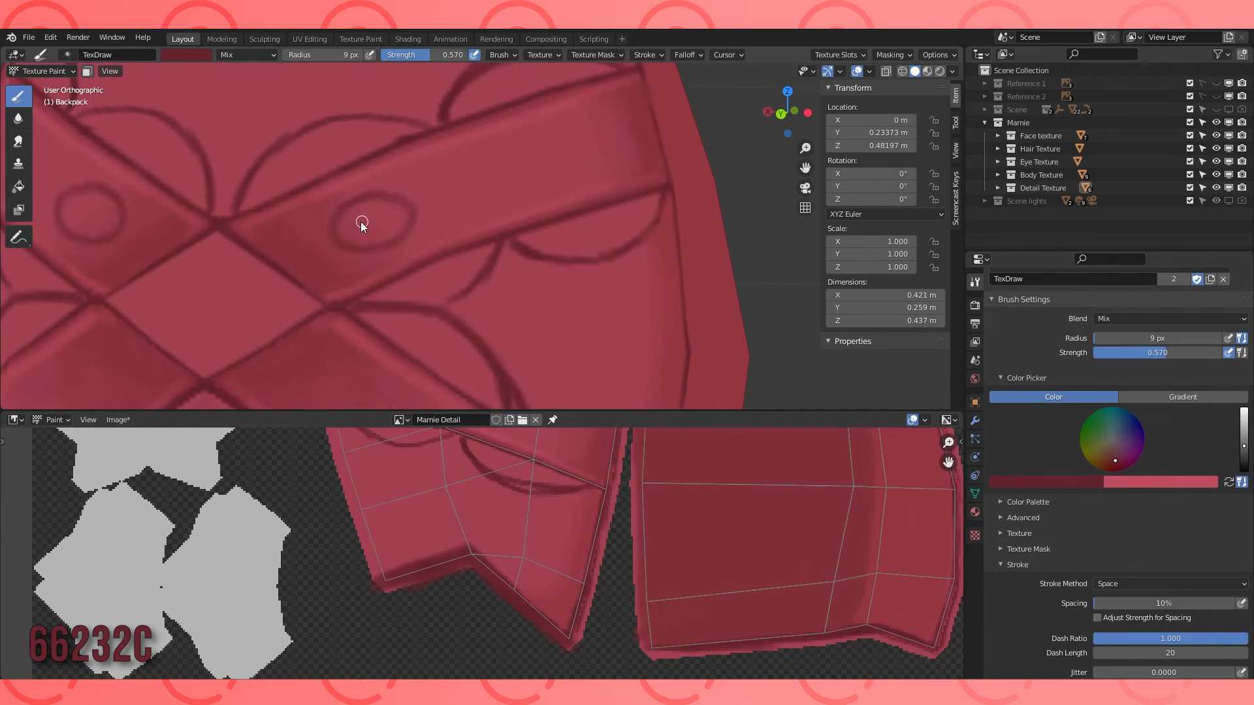
# Outline a second 66232C oval near the outer end of the upper diagonal band at 9 px.
pyautogui.moveTo(367, 238); pyautogui.dragTo(578, 196, button='middle')
pyautogui.moveTo(505, 182); pyautogui.dragTo(514, 231)
pyautogui.scroll(-3, 563, 193)
pyautogui.moveTo(457, 294); pyautogui.dragTo(552, 313, button='middle')
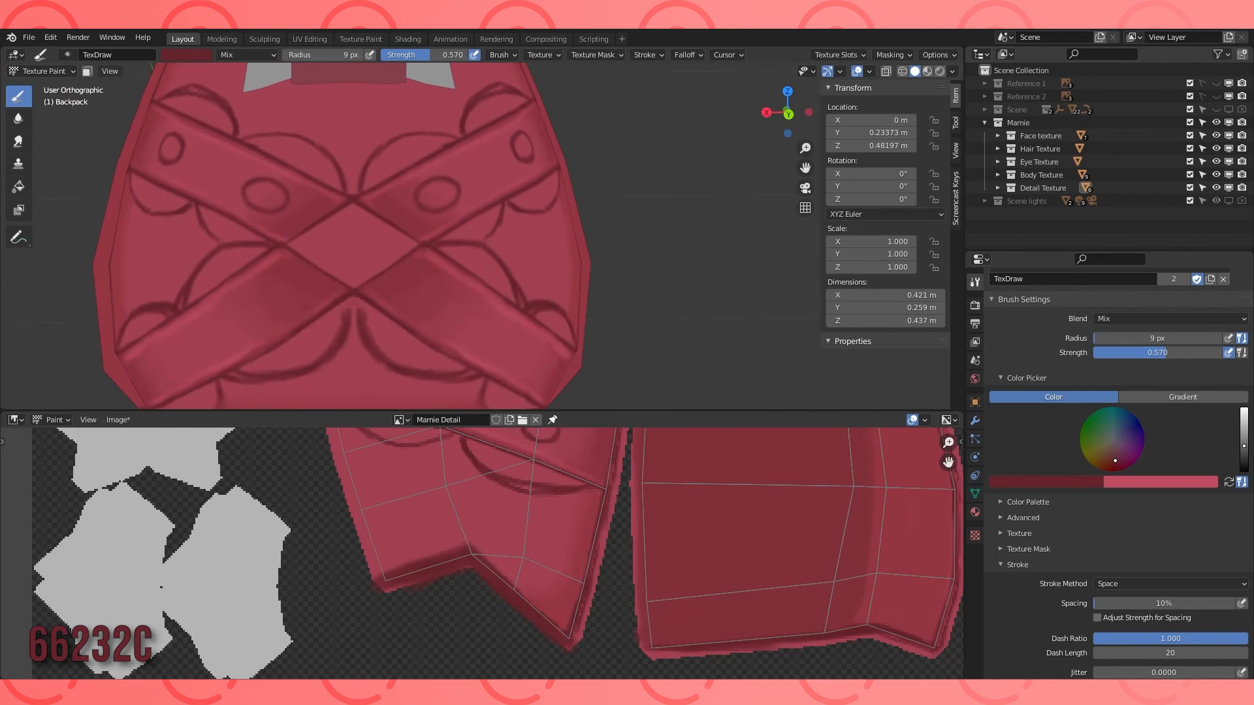
# Sample 8C3240 and paint over the inner oval's outline nearest the crossing in the texture image at 6 px, full strength.
pyautogui.moveTo(435, 450); pyautogui.dragTo(486, 598, button='middle')
pyautogui.scroll(3, 481, 583)
pyautogui.click(1065, 482)
pyautogui.click(1098, 437)
pyautogui.click(542, 523)
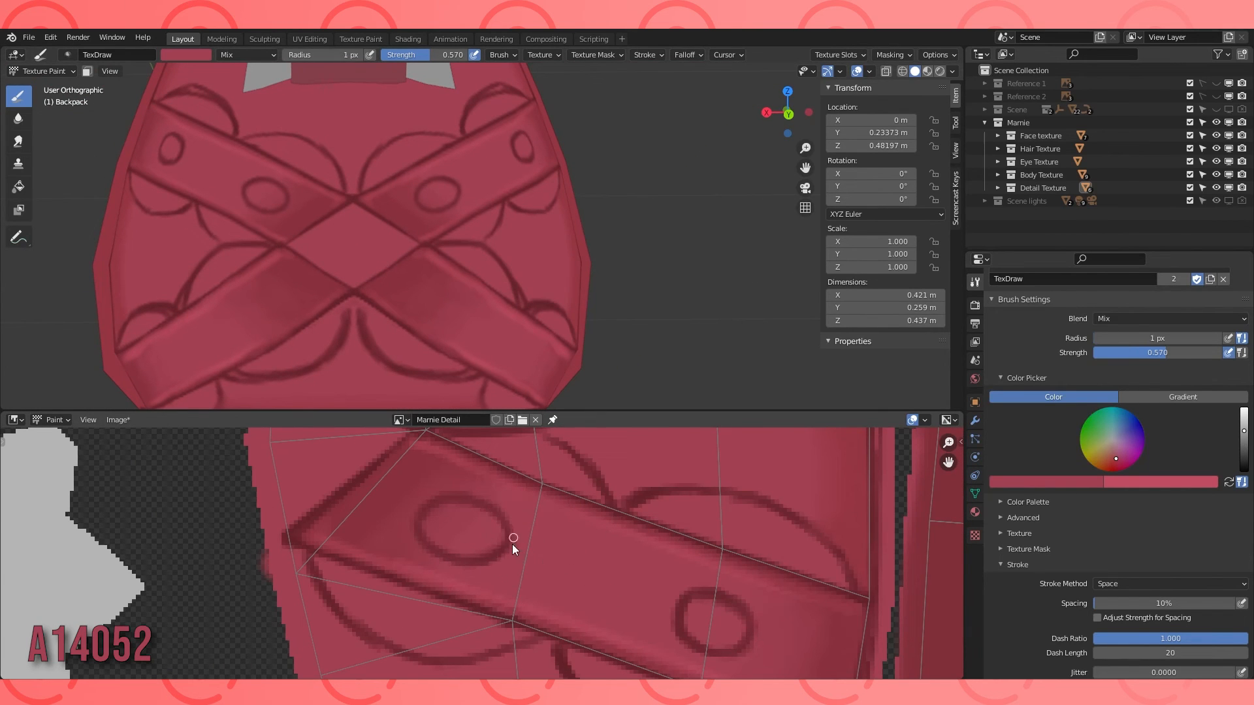
pyautogui.click(1075, 481)
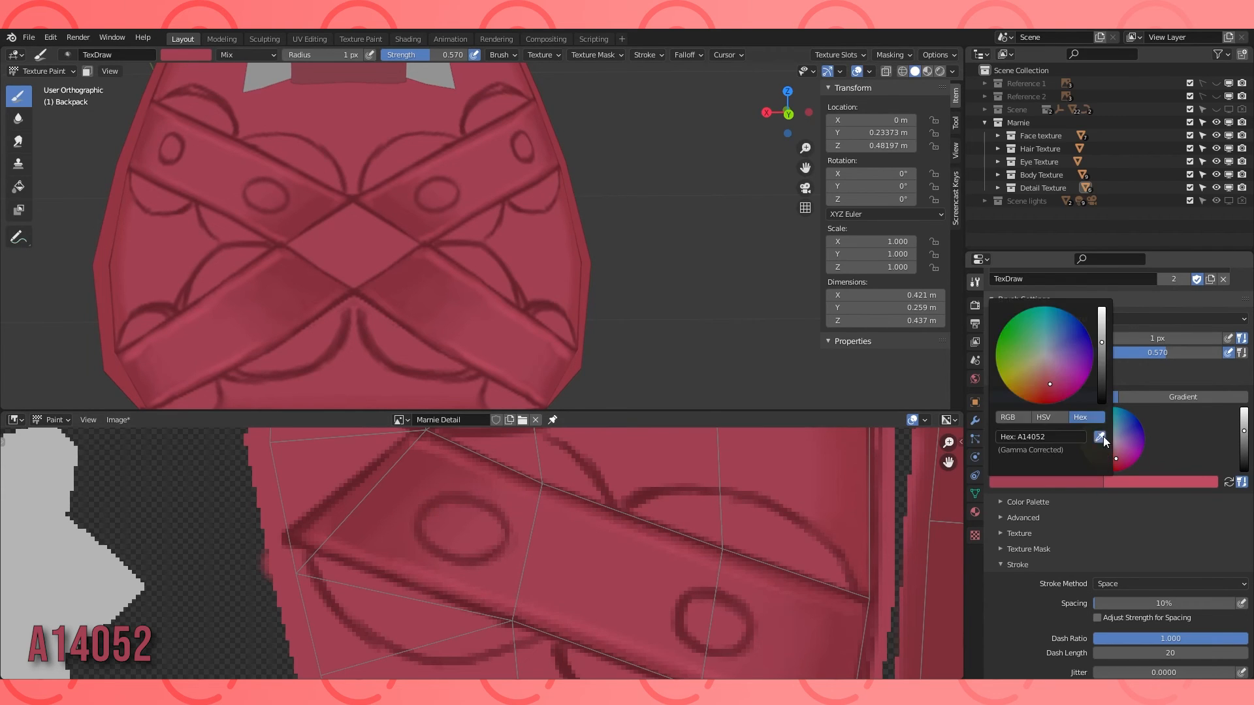
pyautogui.click(1103, 436)
pyautogui.click(418, 501)
pyautogui.moveTo(431, 55); pyautogui.dragTo(467, 57)
pyautogui.press('f')
pyautogui.click(413, 541)
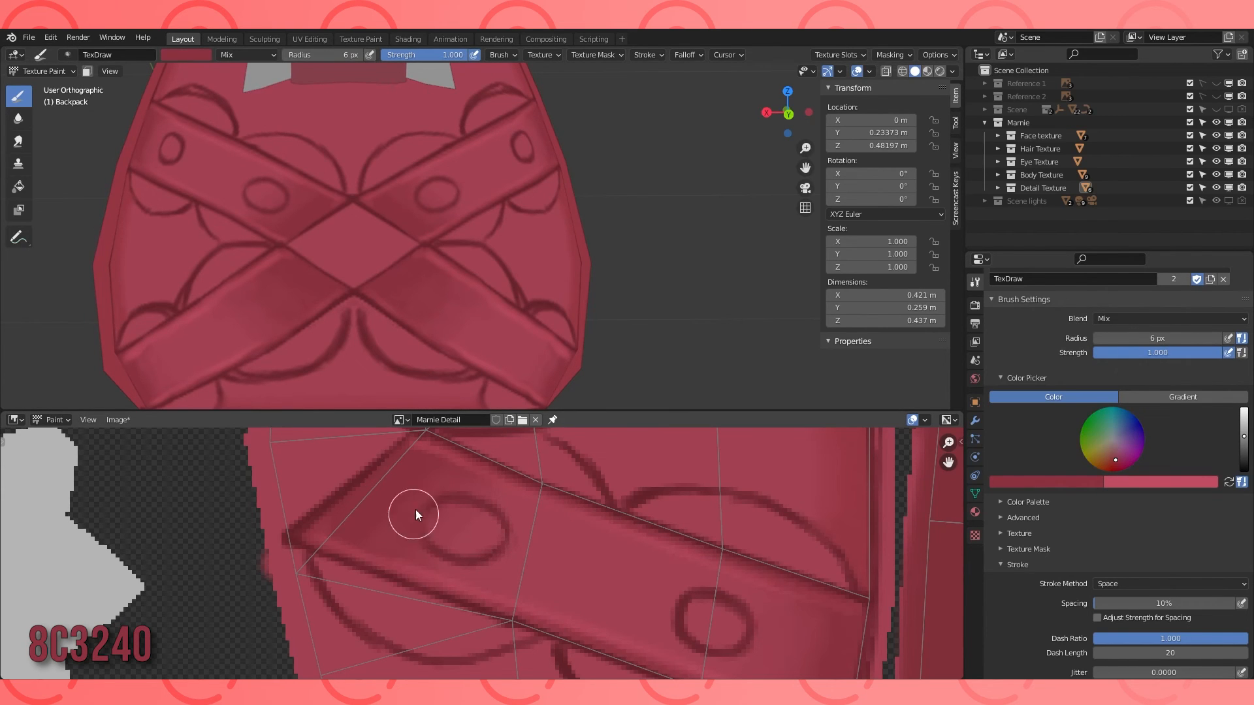
# Sample 64222A and redraw the inner oval as a rounder ring in the texture image at 1 px.
pyautogui.click(1036, 481)
pyautogui.click(1100, 437)
pyautogui.press('Escape')
pyautogui.click(1019, 481)
pyautogui.click(1100, 437)
pyautogui.click(433, 518)
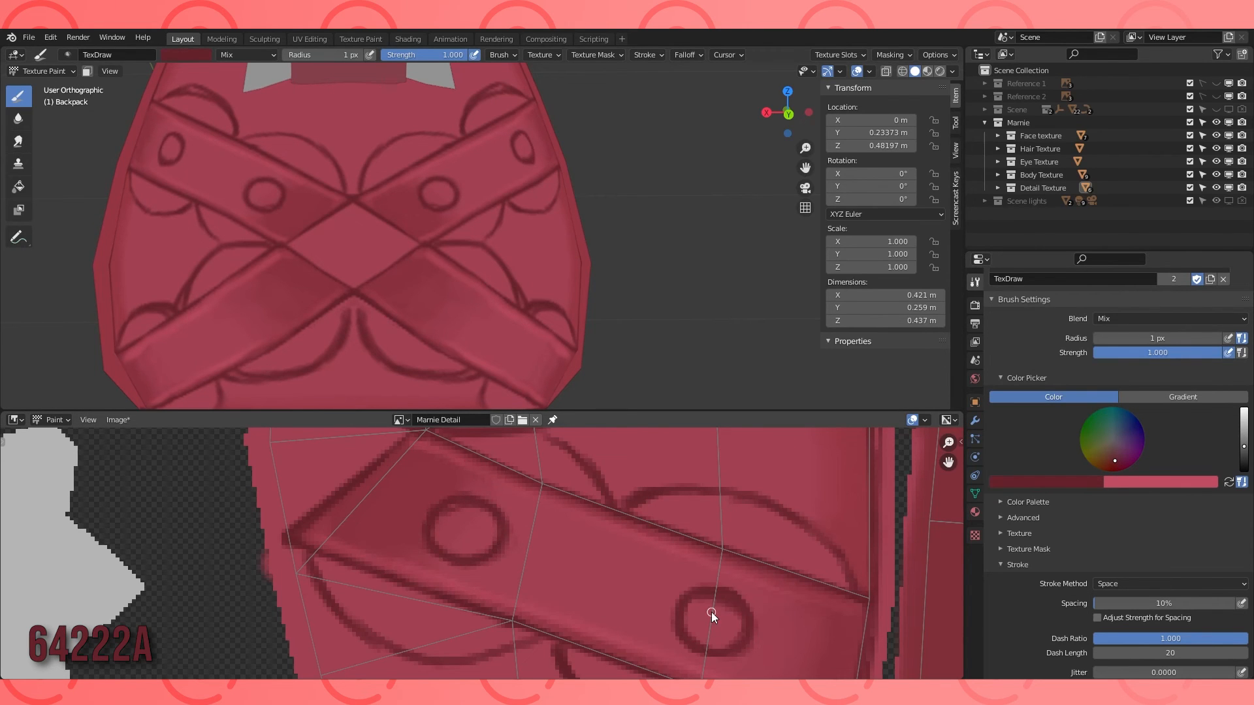
# Draw 64222A rings at the inner and outer ends of the lower diagonal band in the texture image at 2 px.
pyautogui.scroll(-2, 601, 467)
pyautogui.moveTo(548, 438); pyautogui.dragTo(504, 546, button='middle')
pyautogui.moveTo(462, 516)
pyautogui.mouseDown()
pyautogui.moveTo(472, 544)
pyautogui.moveTo(460, 518)
pyautogui.mouseUp()
pyautogui.moveTo(588, 477); pyautogui.dragTo(466, 537, button='middle')
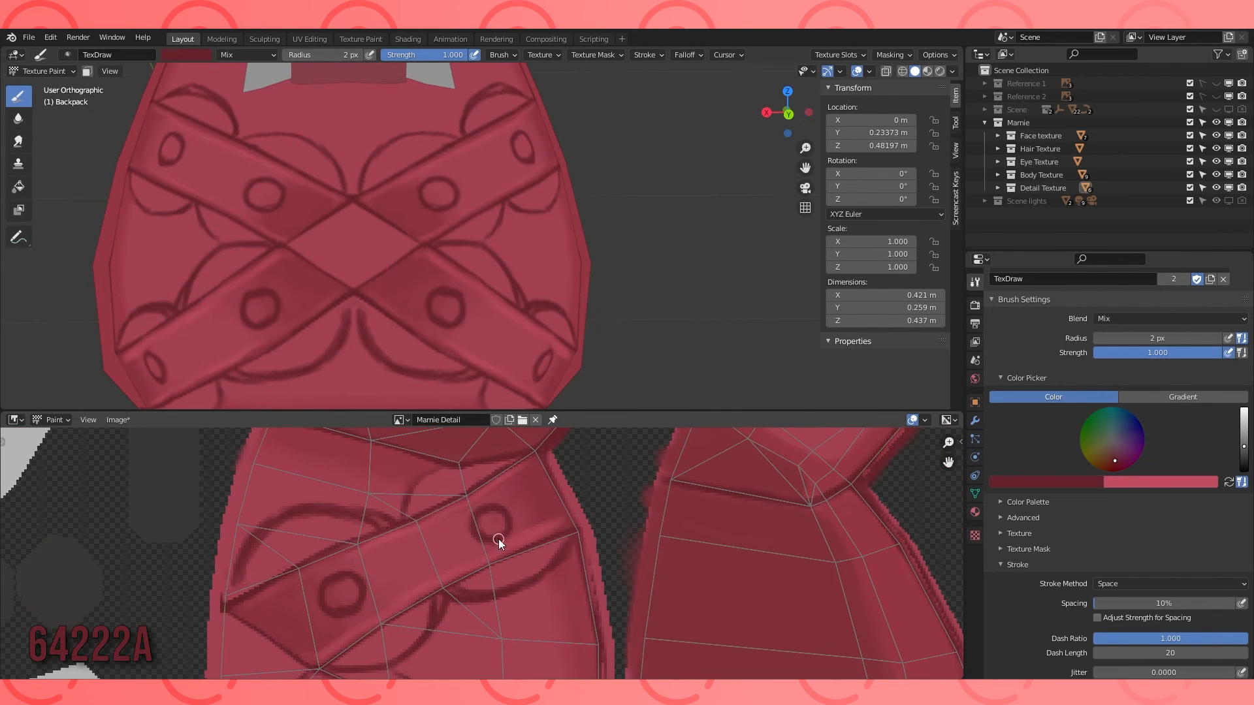
pyautogui.click(1048, 483)
pyautogui.moveTo(1102, 363); pyautogui.dragTo(1101, 369)
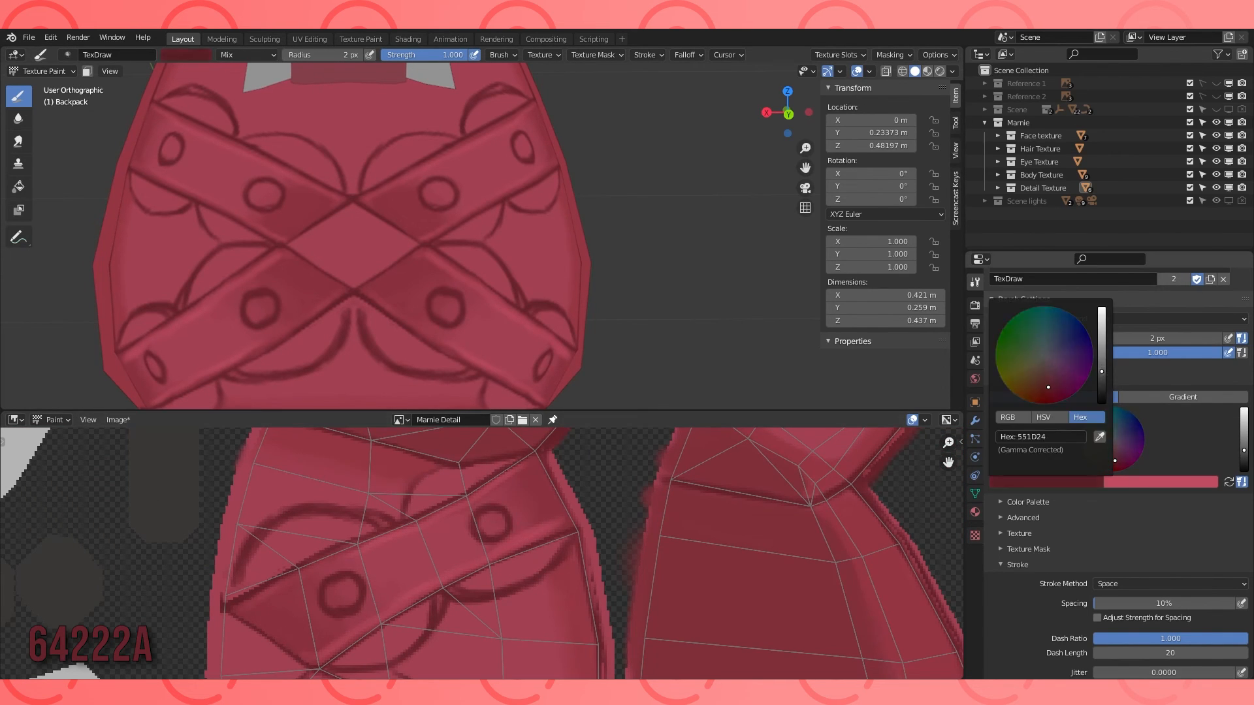
pyautogui.scroll(2, 390, 269)
pyautogui.moveTo(316, 312); pyautogui.dragTo(335, 298)
pyautogui.moveTo(335, 299); pyautogui.dragTo(393, 257)
pyautogui.hotkey('ctrl', 'z')
pyautogui.hotkey('ctrl', 'z')
pyautogui.hotkey('ctrl', 'z')
# Sample the shadow colour, adjust it to 68252F and darken the band edges around the central diamond at 8 px.
pyautogui.click(1019, 479)
pyautogui.click(1100, 437)
pyautogui.click(611, 395)
pyautogui.click(1016, 480)
pyautogui.moveTo(1103, 353); pyautogui.dragTo(1106, 366)
pyautogui.moveTo(315, 315); pyautogui.dragTo(363, 353)
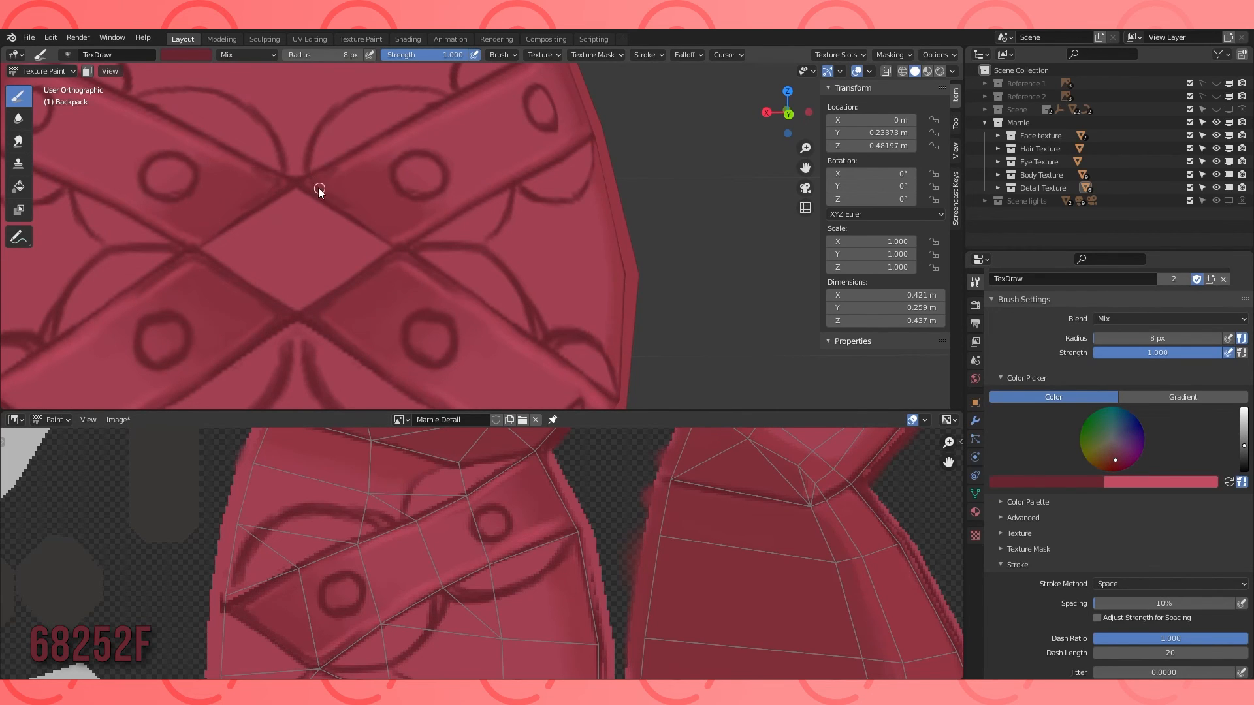
pyautogui.moveTo(449, 213); pyautogui.dragTo(402, 230)
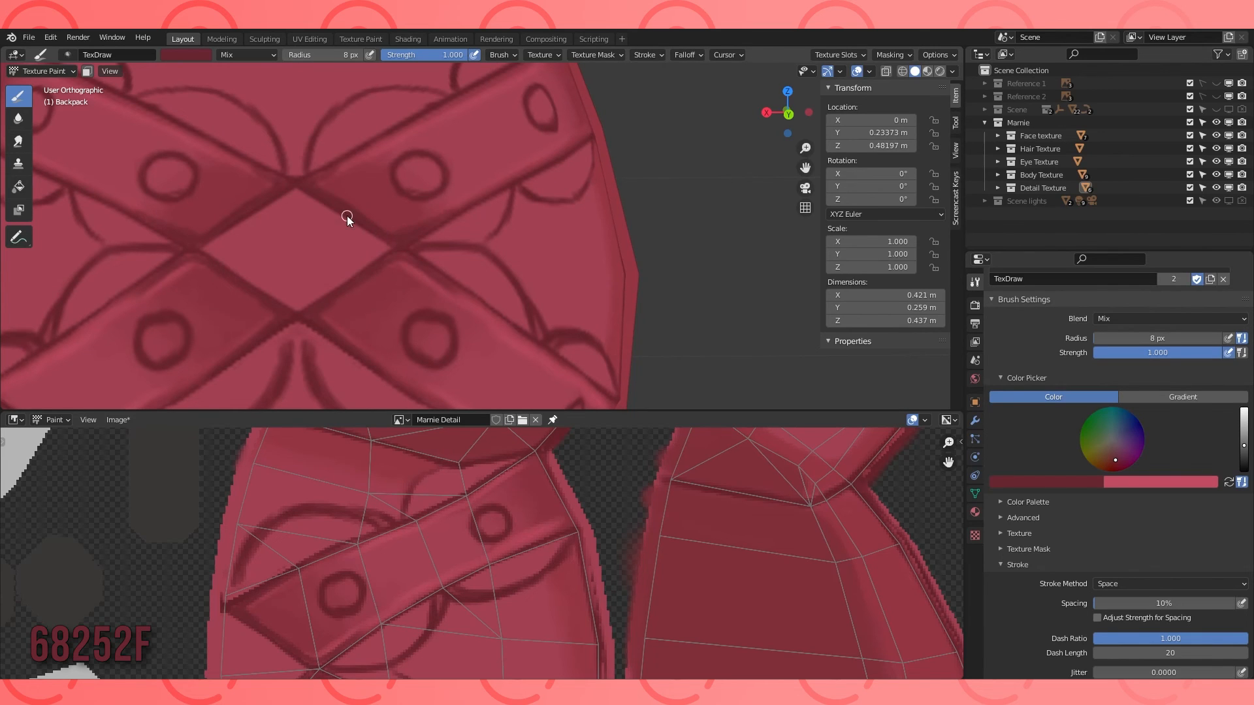
pyautogui.keyDown('shift'); pyautogui.moveTo(385, 362); pyautogui.dragTo(374, 268, button='middle'); pyautogui.keyUp('shift')
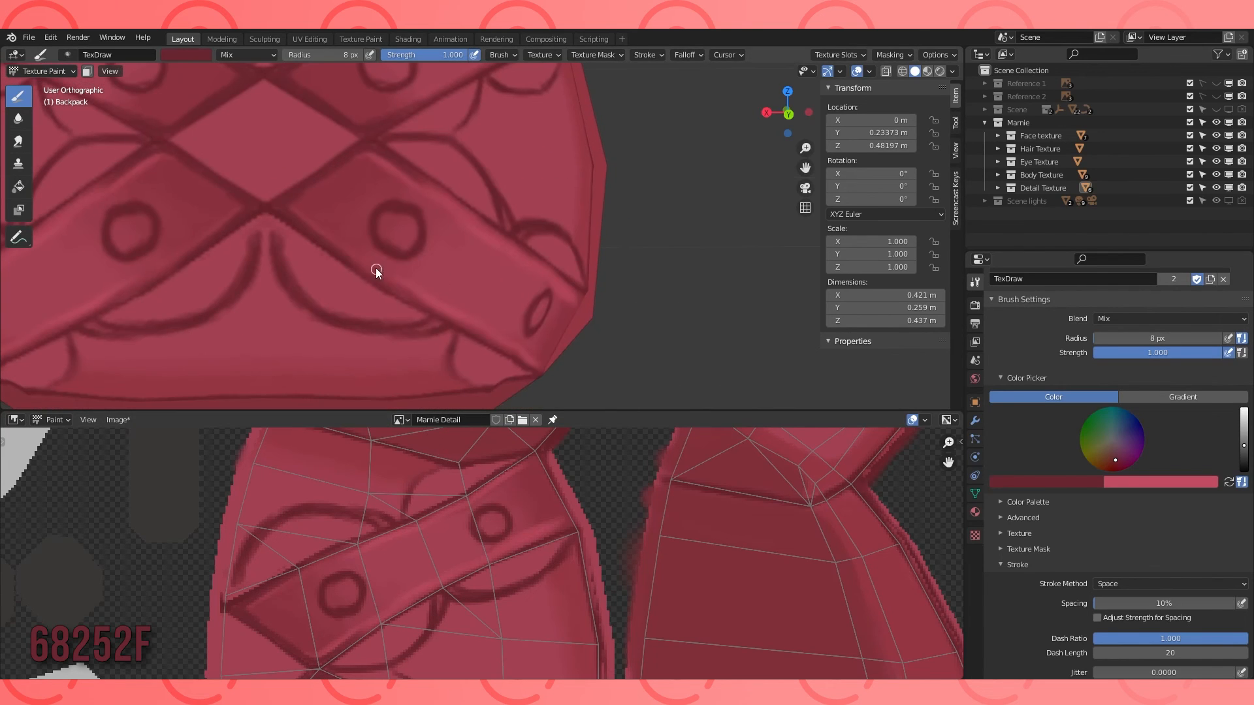
# Swap to C04C62 and paint faint highlights along the bands at 6 px, lowering the strength to 0.133.
pyautogui.press('x')
pyautogui.moveTo(465, 54); pyautogui.dragTo(410, 54)
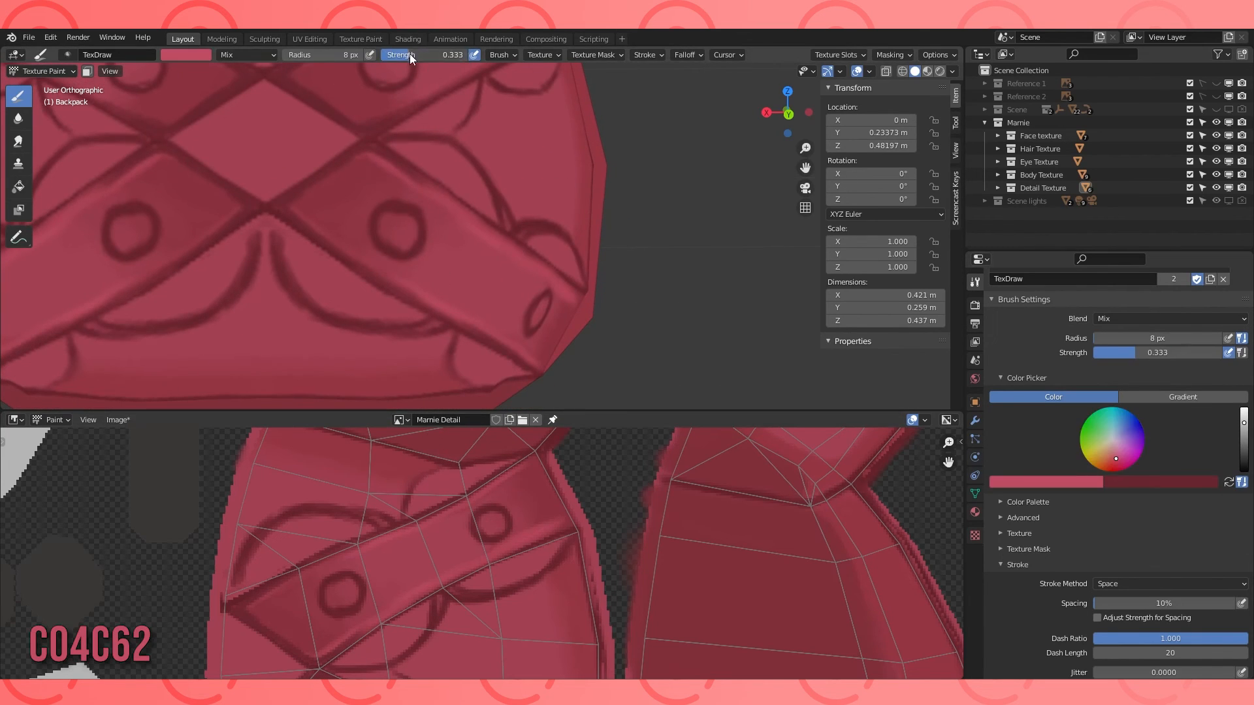
pyautogui.keyDown('shift'); pyautogui.moveTo(501, 78); pyautogui.dragTo(543, 203, button='middle'); pyautogui.keyUp('shift')
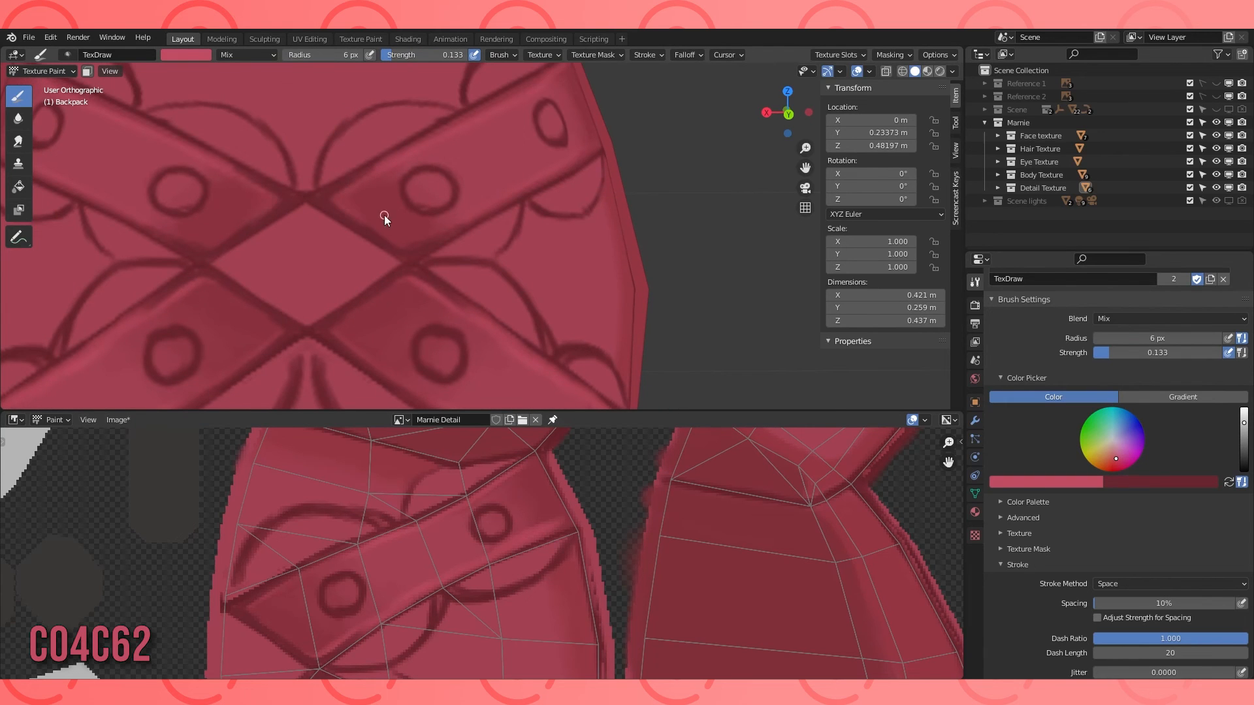
# Set the colour to B2B4B4 and fill the lower band's two rings in the texture image at 2 px, full strength.
pyautogui.scroll(-3, 384, 216)
pyautogui.click(1046, 482)
pyautogui.click(1045, 437)
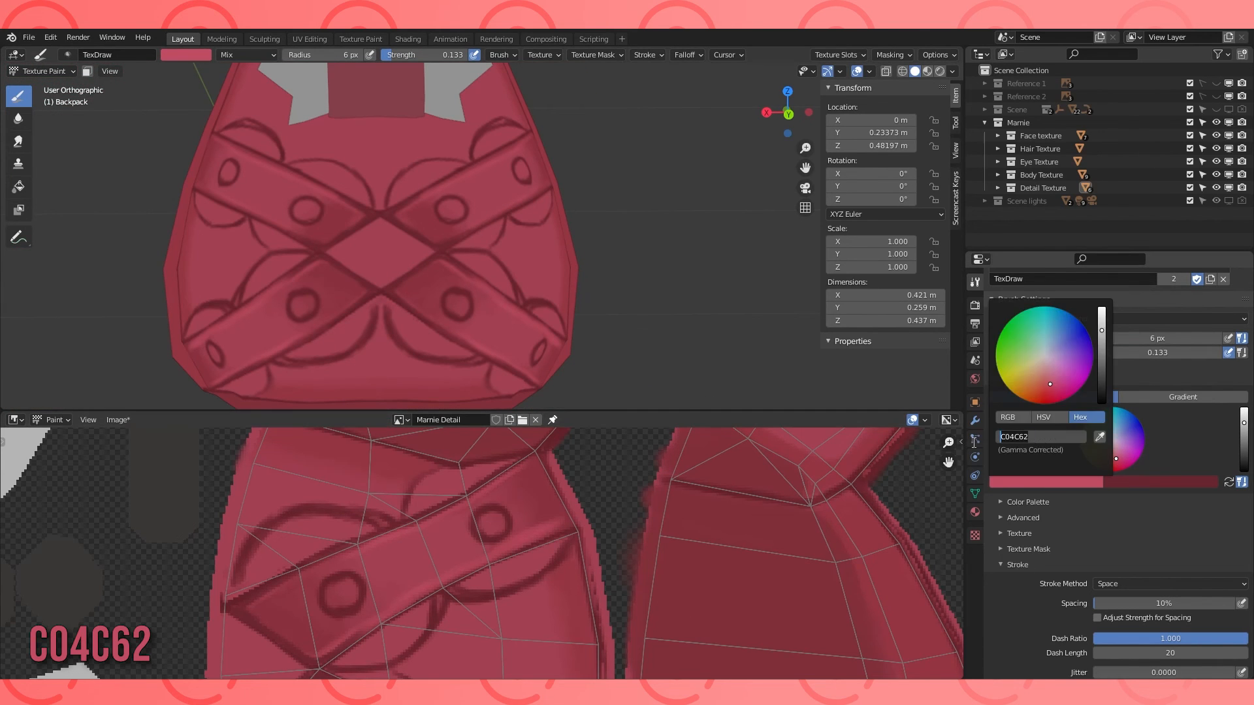
pyautogui.write('B2B4B4')
pyautogui.press('Return')
pyautogui.scroll(3, 489, 524)
pyautogui.press('f')
pyautogui.click(478, 536)
pyautogui.moveTo(418, 55); pyautogui.dragTo(497, 55)
pyautogui.moveTo(482, 520)
pyautogui.mouseDown()
pyautogui.moveTo(497, 543)
pyautogui.moveTo(492, 511)
pyautogui.moveTo(516, 520)
pyautogui.mouseUp()
pyautogui.moveTo(281, 627); pyautogui.dragTo(594, 513, button='middle')
pyautogui.moveTo(510, 527)
pyautogui.mouseDown()
pyautogui.moveTo(512, 579)
pyautogui.moveTo(535, 545)
pyautogui.moveTo(535, 561)
pyautogui.mouseUp()
pyautogui.scroll(-5, 561, 570)
# Fill the upper band's inner and outer rings with B2B4B4 in the texture image at 2 px.
pyautogui.moveTo(579, 575); pyautogui.dragTo(565, 489, button='middle')
pyautogui.scroll(4, 523, 497)
pyautogui.moveTo(477, 495)
pyautogui.mouseDown()
pyautogui.moveTo(468, 522)
pyautogui.moveTo(502, 530)
pyautogui.moveTo(490, 504)
pyautogui.moveTo(498, 526)
pyautogui.mouseUp()
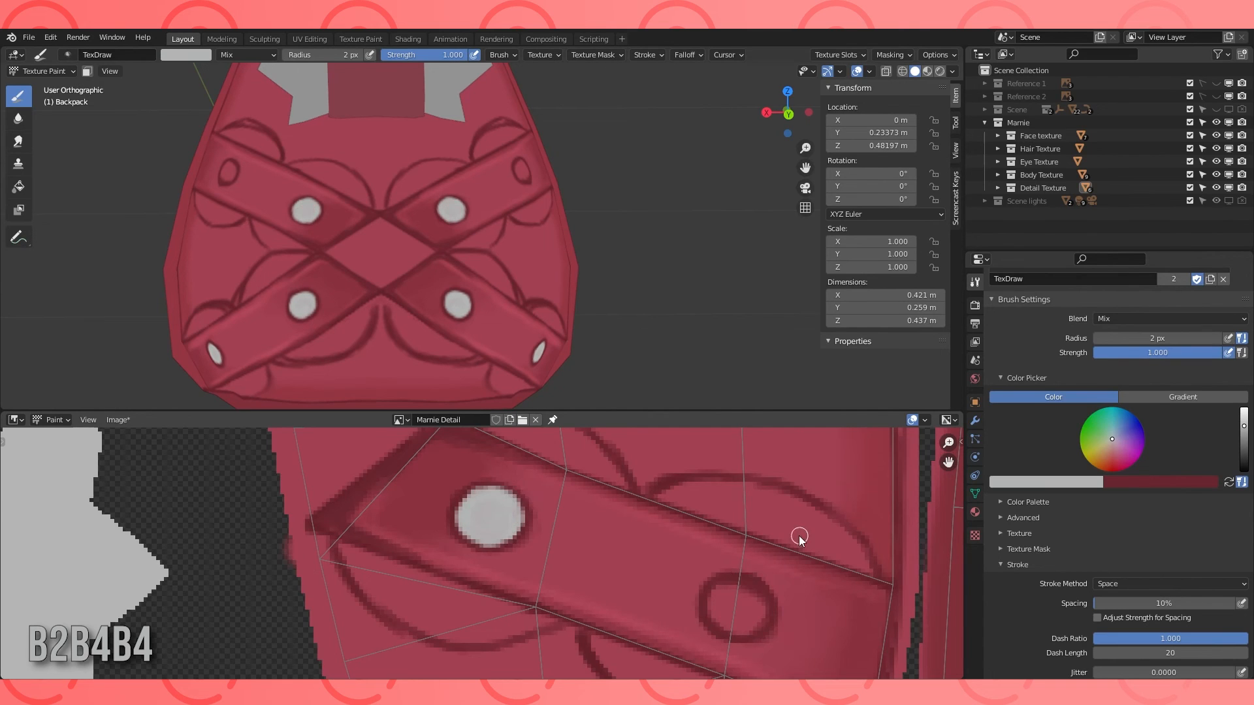
pyautogui.moveTo(797, 538); pyautogui.dragTo(510, 471, button='middle')
pyautogui.moveTo(490, 552)
pyautogui.mouseDown()
pyautogui.moveTo(532, 561)
pyautogui.moveTo(506, 555)
pyautogui.mouseUp()
# Darken the colour to 979999 and shade the rims of the upper band's studs at 1 px.
pyautogui.click(1072, 482)
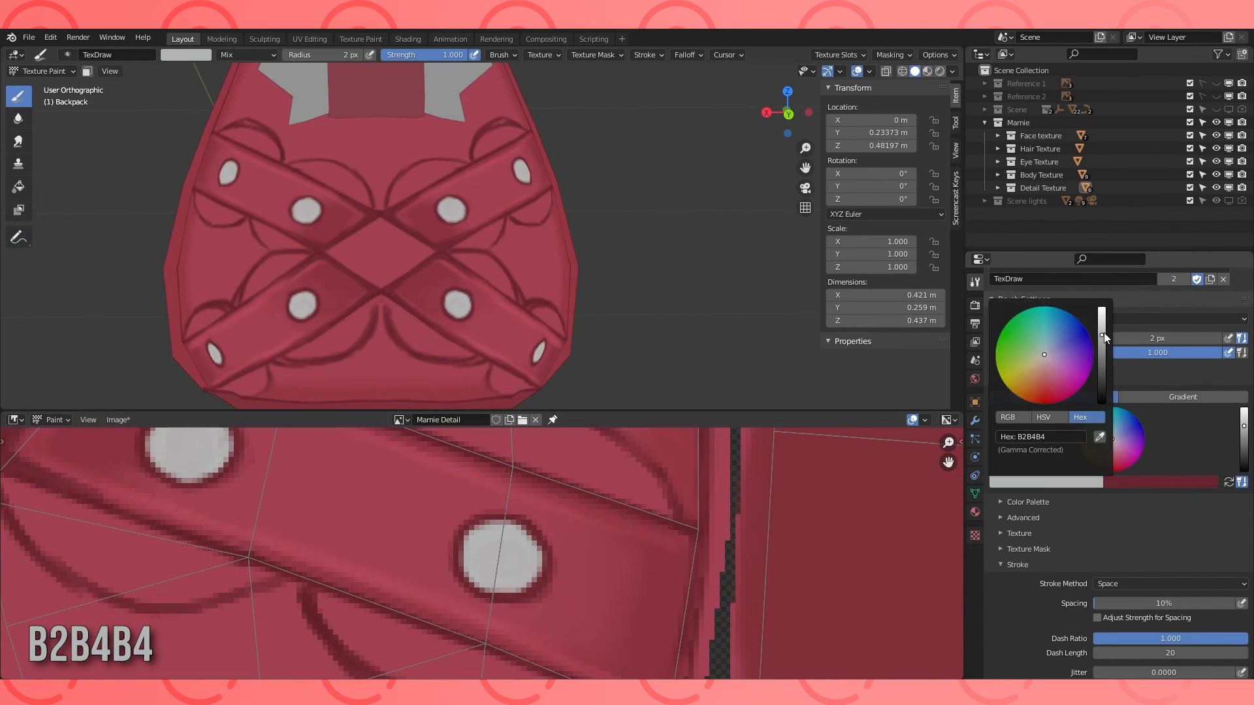
pyautogui.moveTo(1101, 336); pyautogui.dragTo(1101, 345)
pyautogui.press('f')
pyautogui.click(473, 543)
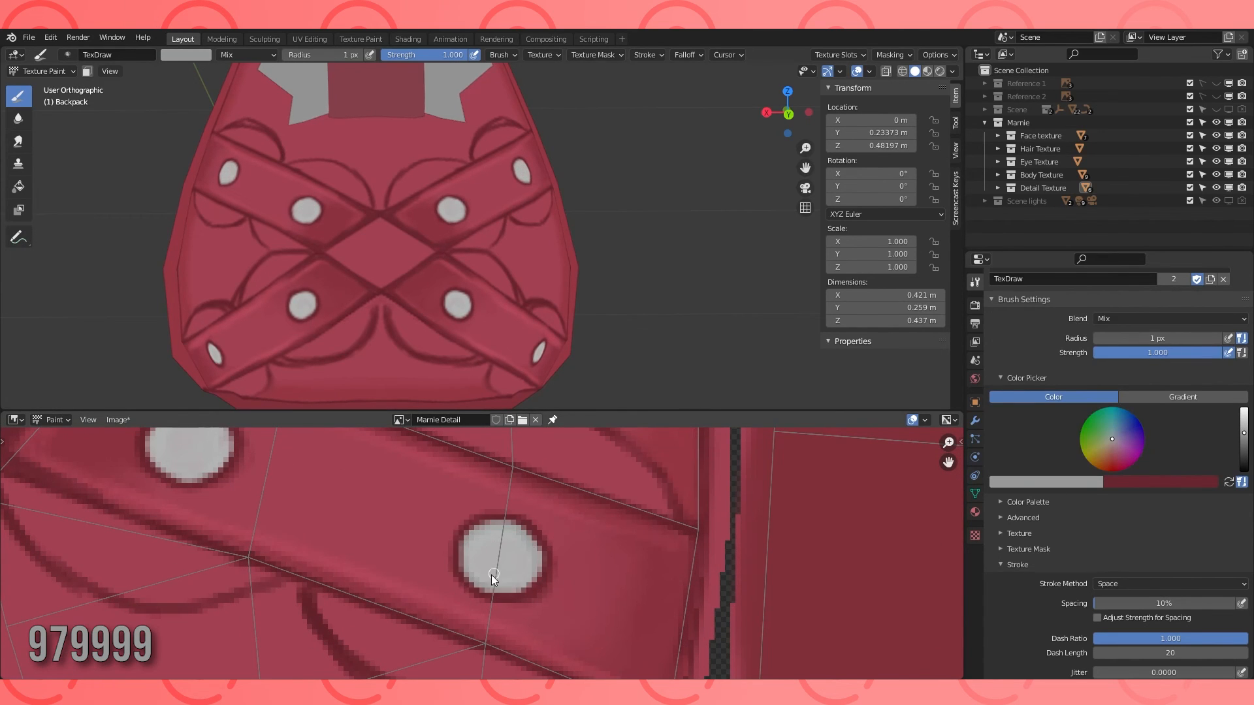
pyautogui.moveTo(330, 511); pyautogui.dragTo(518, 580, button='middle')
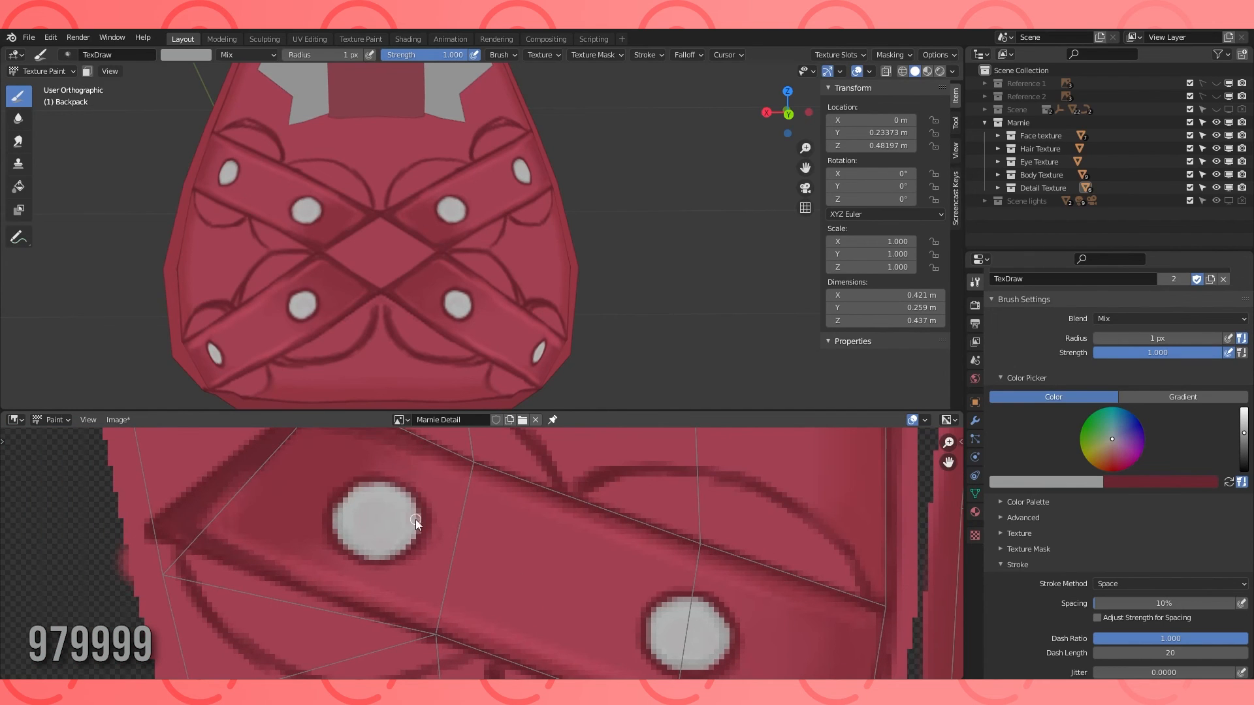
# Save the texture image and shade the rims of the lower band's studs with 979999.
pyautogui.click(127, 421)
pyautogui.click(158, 525)
pyautogui.scroll(-3, 578, 499)
pyautogui.moveTo(579, 499); pyautogui.dragTo(651, 658, button='middle')
pyautogui.scroll(2, 488, 546)
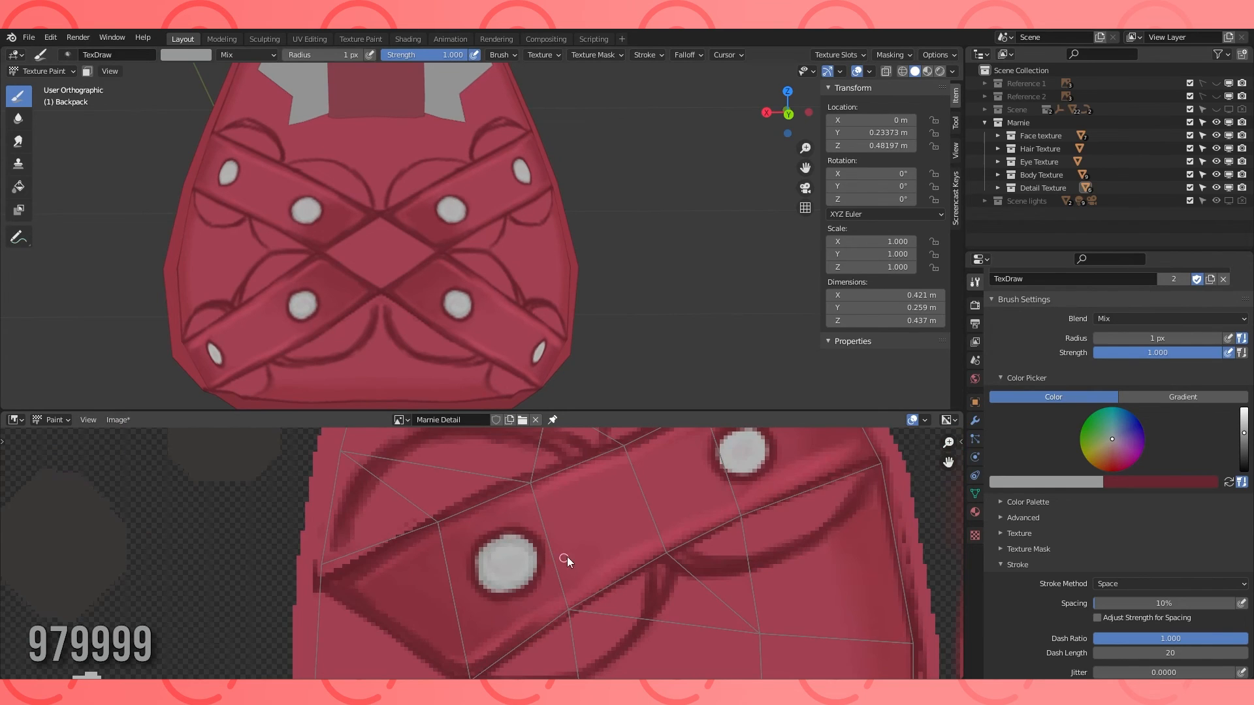
pyautogui.moveTo(729, 447); pyautogui.dragTo(512, 530, button='middle')
pyautogui.scroll(-2, 521, 285)
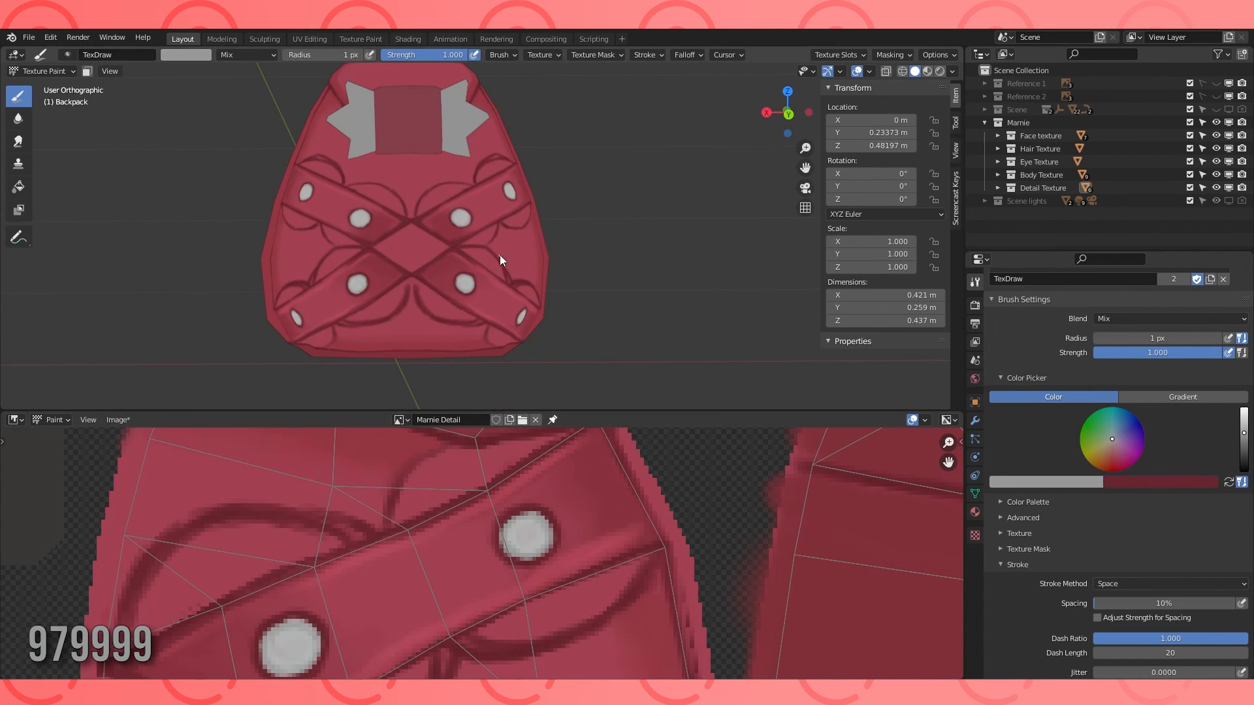
# Enlarge the image editor, set the colour to 2E3739 and fill the fold in the backpack's bottom corner.
pyautogui.scroll(-3, 588, 483)
pyautogui.moveTo(631, 411); pyautogui.dragTo(636, 298)
pyautogui.click(1055, 482)
pyautogui.click(1062, 439)
pyautogui.write('2E3739')
pyautogui.press('Return')
pyautogui.scroll(4, 407, 428)
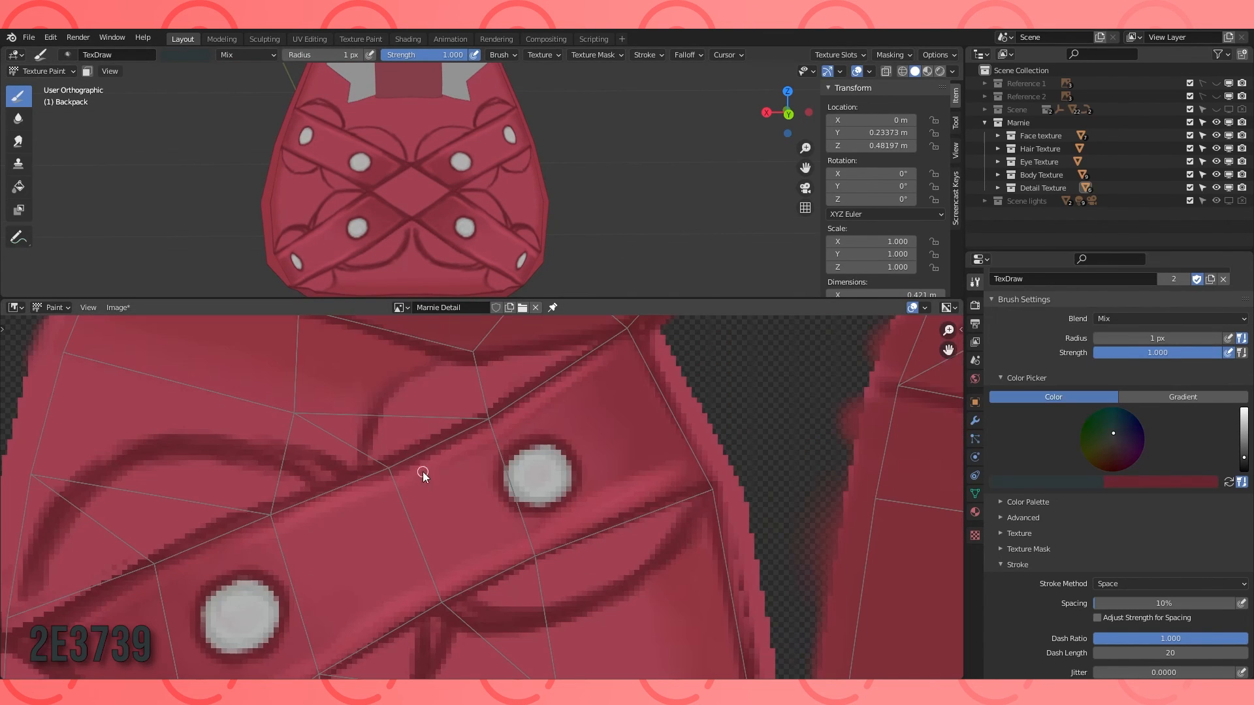
pyautogui.moveTo(378, 454)
pyautogui.mouseDown()
pyautogui.moveTo(386, 420)
pyautogui.moveTo(395, 440)
pyautogui.moveTo(560, 355)
pyautogui.moveTo(454, 406)
pyautogui.mouseUp()
pyautogui.press(']')
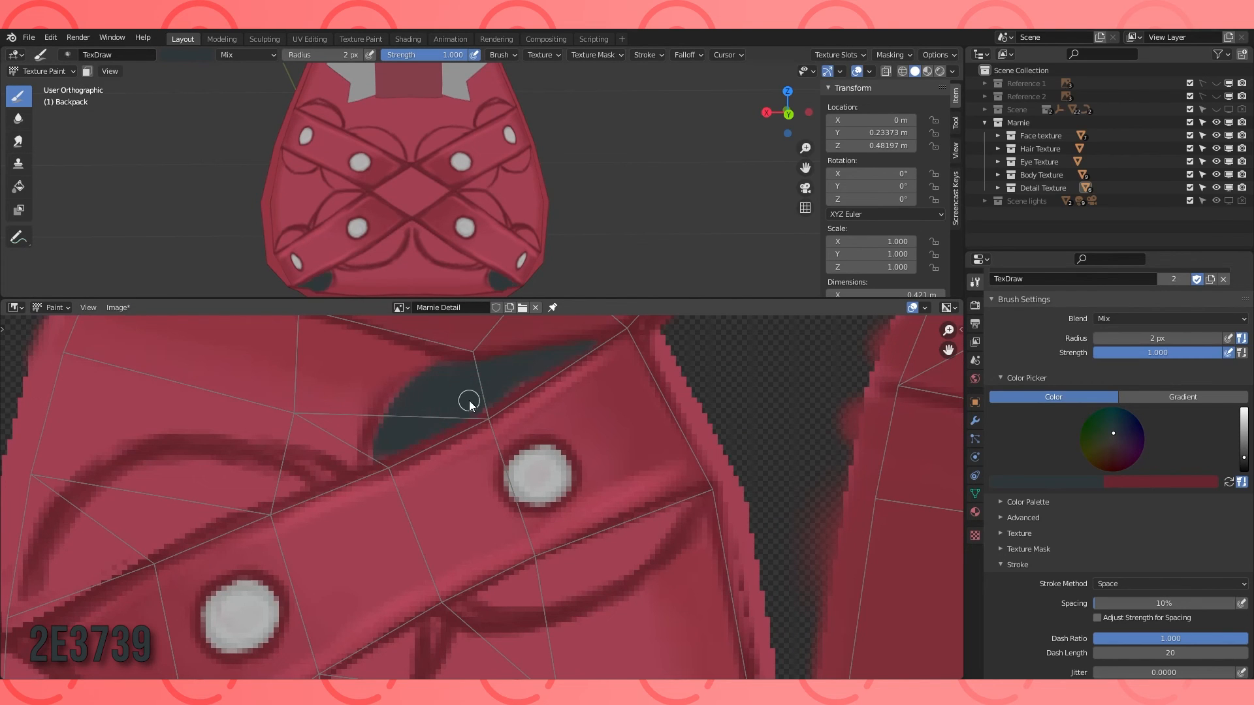
# Fill the remaining folds along the lower band and the fold under the upper band's outer end with 2E3739.
pyautogui.moveTo(634, 543); pyautogui.dragTo(591, 488, button='middle')
pyautogui.moveTo(591, 487)
pyautogui.mouseDown()
pyautogui.moveTo(448, 556)
pyautogui.moveTo(423, 548)
pyautogui.moveTo(590, 500)
pyautogui.moveTo(496, 538)
pyautogui.mouseUp()
pyautogui.scroll(-1, 241, 454)
pyautogui.moveTo(242, 454); pyautogui.dragTo(583, 475, button='middle')
pyautogui.moveTo(392, 553)
pyautogui.mouseDown()
pyautogui.moveTo(524, 423)
pyautogui.moveTo(627, 449)
pyautogui.moveTo(476, 504)
pyautogui.moveTo(507, 437)
pyautogui.moveTo(484, 476)
pyautogui.moveTo(573, 470)
pyautogui.mouseUp()
pyautogui.press('[')
pyautogui.moveTo(645, 621); pyautogui.dragTo(507, 509, button='middle')
pyautogui.press(']')
pyautogui.moveTo(405, 561); pyautogui.dragTo(435, 544)
pyautogui.moveTo(504, 506); pyautogui.dragTo(434, 552)
pyautogui.moveTo(686, 646); pyautogui.dragTo(567, 505, button='middle')
pyautogui.moveTo(473, 505)
pyautogui.mouseDown()
pyautogui.moveTo(623, 513)
pyautogui.moveTo(679, 578)
pyautogui.mouseUp()
pyautogui.moveTo(475, 507)
pyautogui.mouseDown()
pyautogui.moveTo(676, 576)
pyautogui.moveTo(563, 527)
pyautogui.mouseUp()
# Fill the upper band's remaining folds and the central diamond with 2E3739 at 1 to 2 px.
pyautogui.moveTo(465, 525); pyautogui.dragTo(628, 511, button='middle')
pyautogui.keyDown('ctrl'); pyautogui.moveTo(628, 511); pyautogui.dragTo(570, 288, button='middle'); pyautogui.keyUp('ctrl')
pyautogui.press('[')
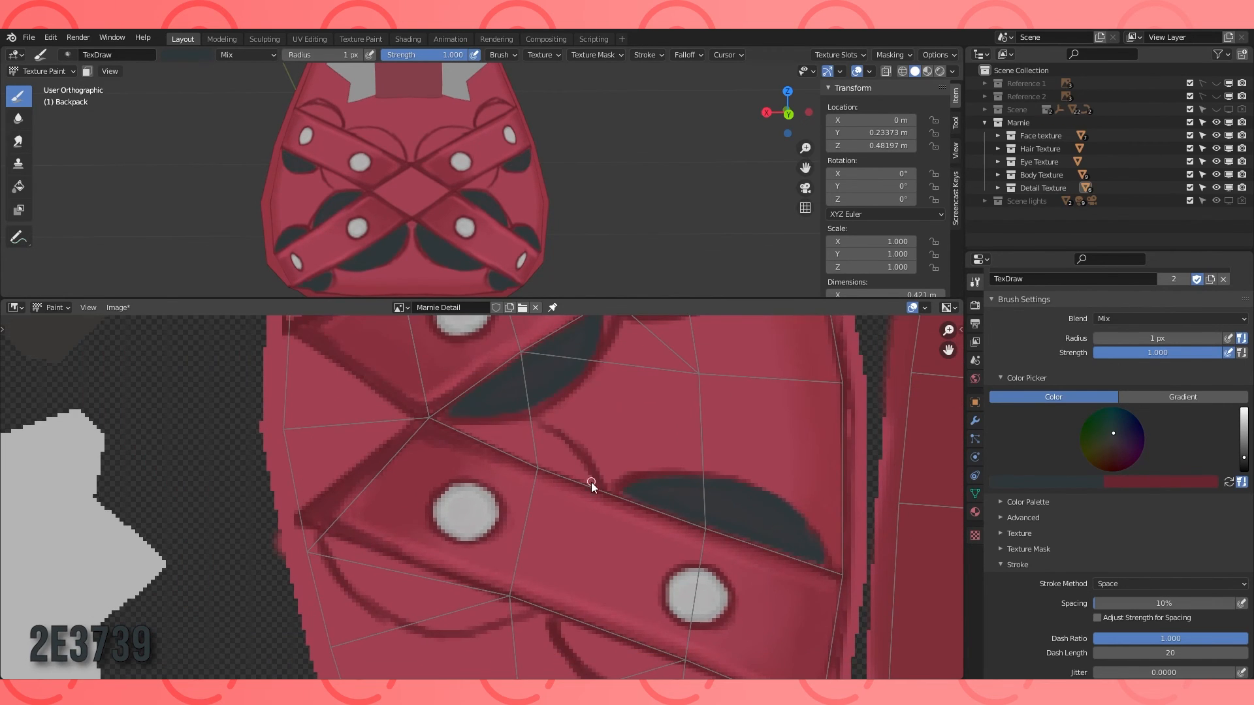
pyautogui.moveTo(514, 451); pyautogui.dragTo(568, 464)
pyautogui.moveTo(601, 478)
pyautogui.mouseDown(button='middle')
pyautogui.moveTo(607, 448)
pyautogui.moveTo(505, 405)
pyautogui.mouseUp(button='middle')
pyautogui.moveTo(232, 466)
pyautogui.mouseDown()
pyautogui.moveTo(310, 544)
pyautogui.moveTo(288, 501)
pyautogui.moveTo(297, 513)
pyautogui.mouseUp()
pyautogui.press(']')
pyautogui.moveTo(467, 552); pyautogui.dragTo(619, 624)
pyautogui.moveTo(239, 368); pyautogui.dragTo(431, 482, button='middle')
pyautogui.moveTo(431, 482)
pyautogui.mouseDown()
pyautogui.moveTo(392, 386)
pyautogui.moveTo(395, 528)
pyautogui.moveTo(439, 437)
pyautogui.moveTo(468, 485)
pyautogui.mouseUp()
pyautogui.press('[')
pyautogui.press('[')
# Save the texture image and dab a 2E3739 swatch at 7 px in the empty area beside the backpack pieces.
pyautogui.click(117, 307)
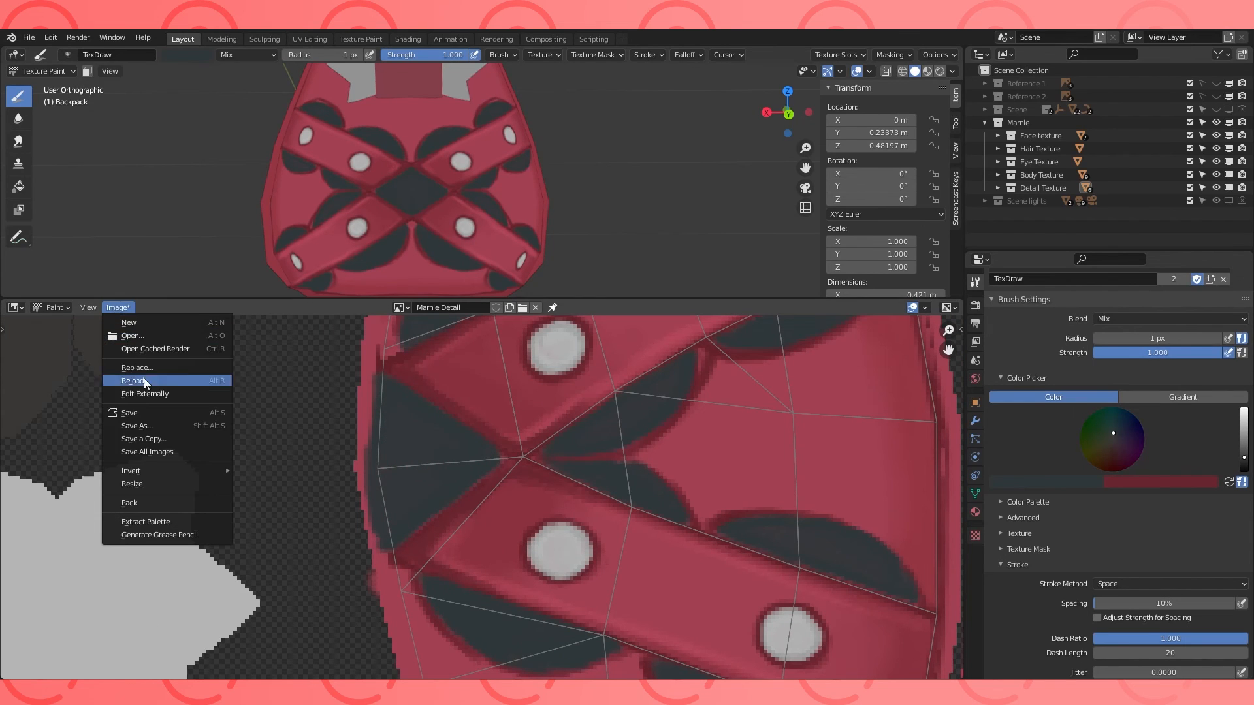
pyautogui.click(145, 414)
pyautogui.scroll(-3, 656, 504)
pyautogui.moveTo(810, 404); pyautogui.dragTo(718, 432, button='middle')
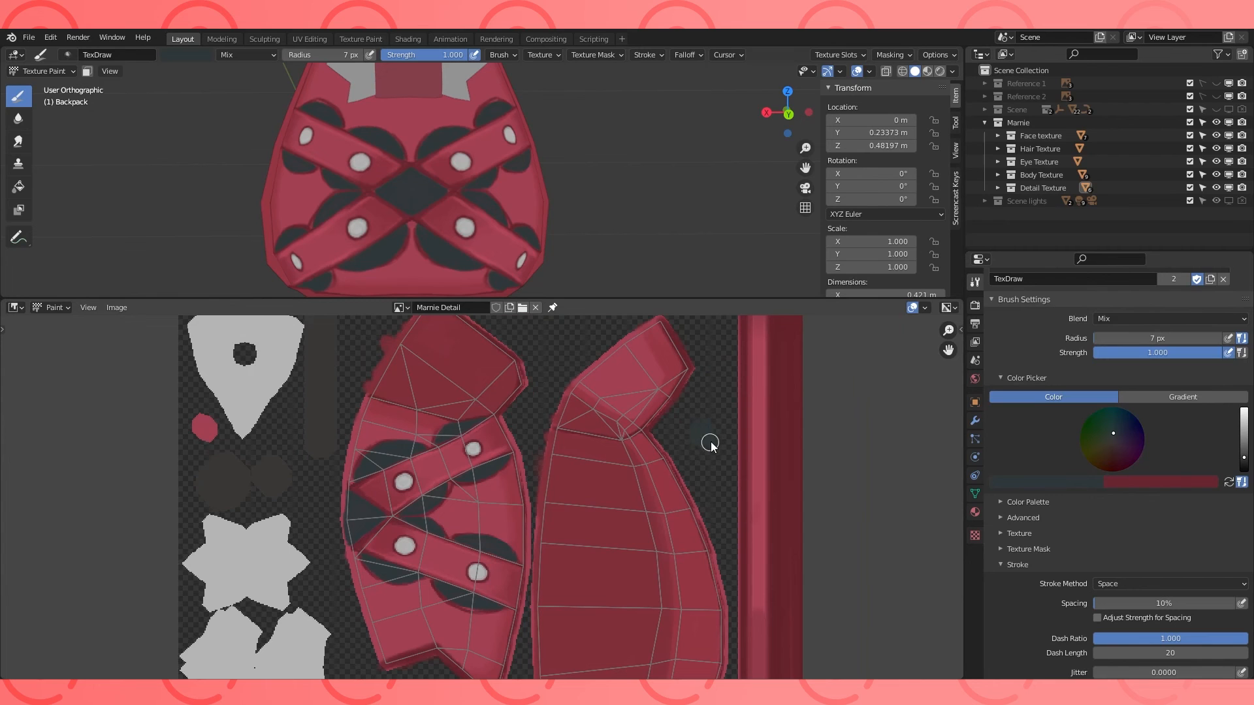
pyautogui.click(713, 434)
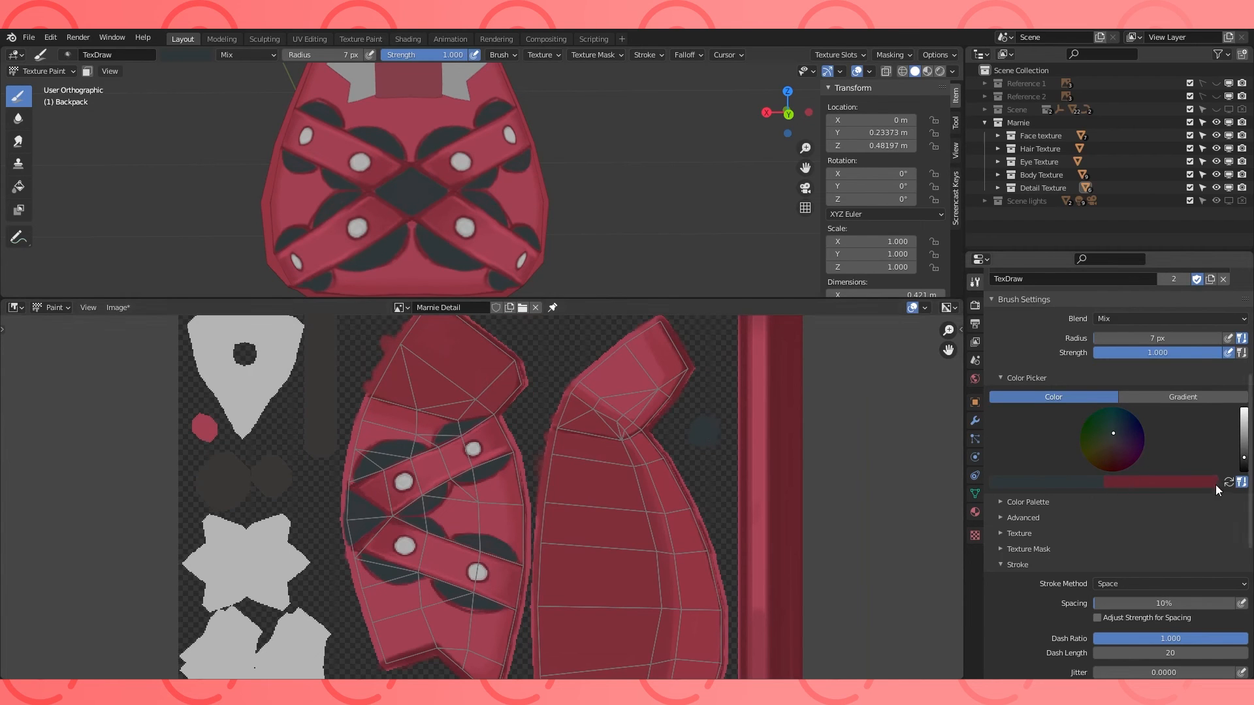
# Set the colour to 212221 and outline the dark folds on the underside of the upper band at 1 px.
pyautogui.click(1057, 480)
pyautogui.click(1061, 437)
pyautogui.hotkey('ctrl', 'c')
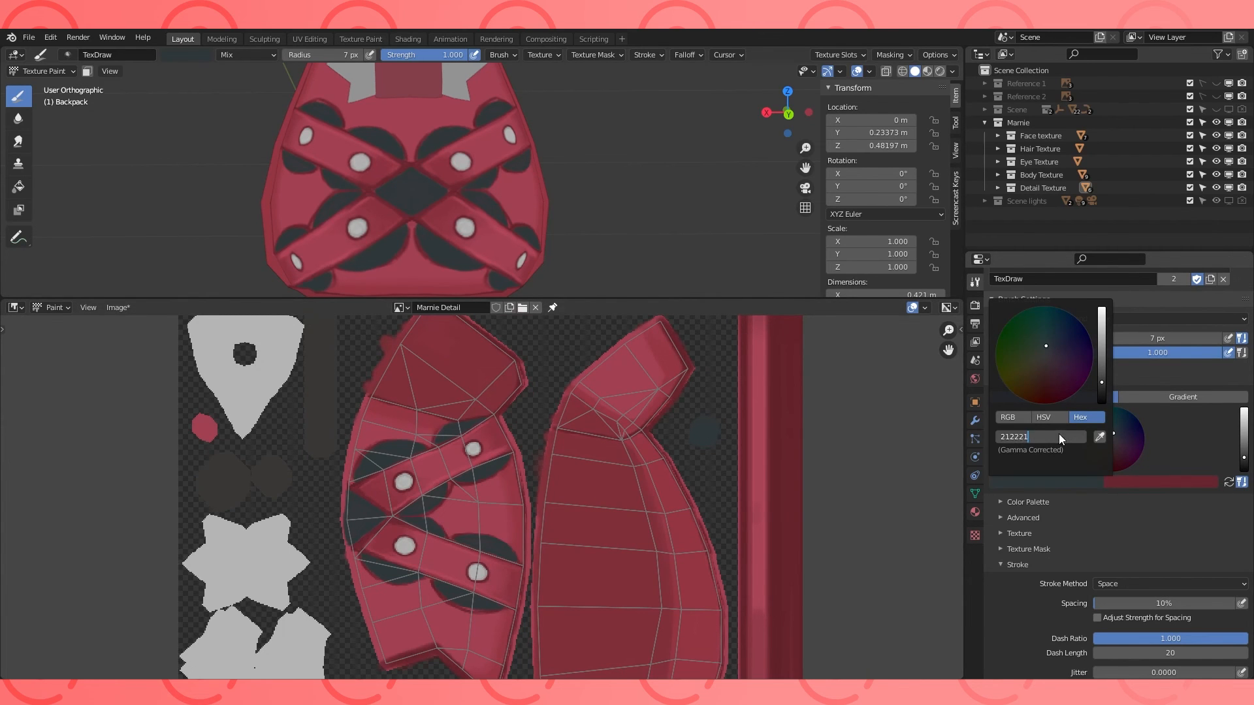
pyautogui.write('212221')
pyautogui.press('Return')
pyautogui.scroll(5, 546, 480)
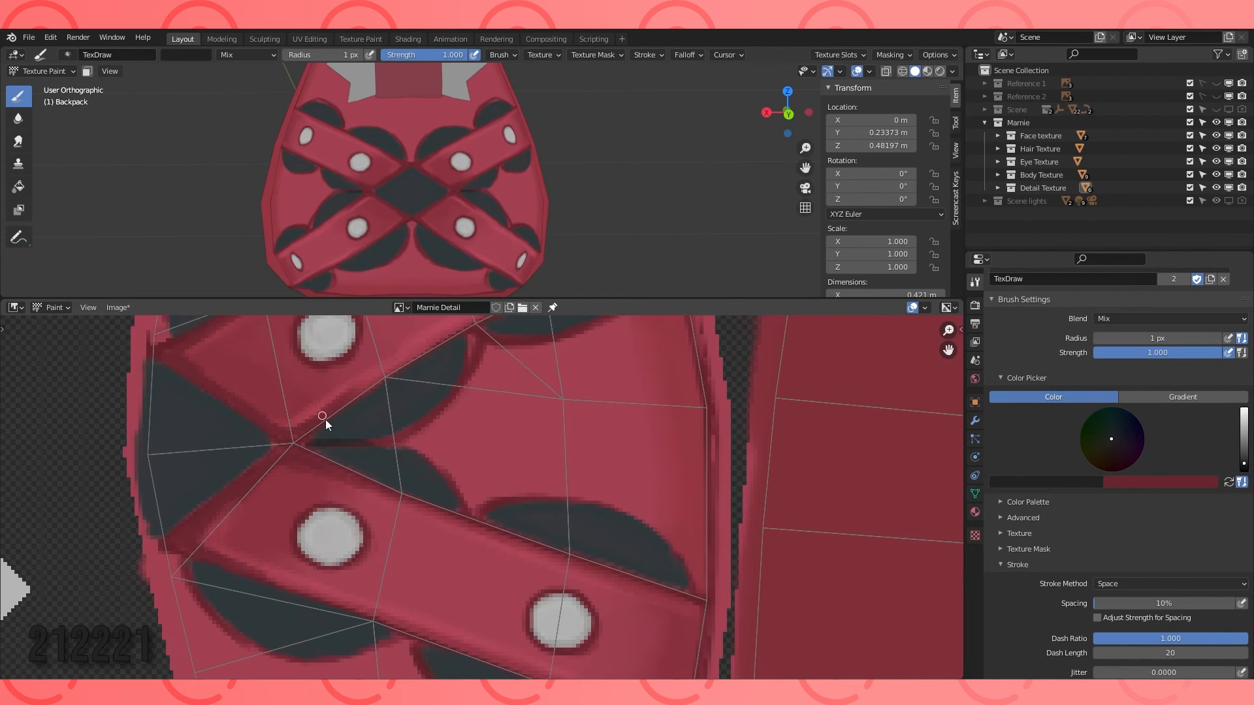
pyautogui.moveTo(322, 446)
pyautogui.mouseDown()
pyautogui.moveTo(470, 356)
pyautogui.moveTo(468, 336)
pyautogui.moveTo(443, 471)
pyautogui.moveTo(494, 475)
pyautogui.mouseUp()
pyautogui.moveTo(564, 334); pyautogui.dragTo(392, 290, button='middle')
pyautogui.moveTo(308, 467)
pyautogui.mouseDown()
pyautogui.moveTo(501, 507)
pyautogui.moveTo(529, 551)
pyautogui.mouseUp()
pyautogui.moveTo(308, 471); pyautogui.dragTo(529, 553)
# Outline both dark folds along the upper side of the upper band in 212221.
pyautogui.moveTo(341, 471); pyautogui.dragTo(535, 380, button='middle')
pyautogui.moveTo(214, 427); pyautogui.dragTo(411, 501)
pyautogui.moveTo(447, 515); pyautogui.dragTo(667, 597)
pyautogui.moveTo(209, 431)
pyautogui.mouseDown()
pyautogui.moveTo(276, 512)
pyautogui.moveTo(456, 540)
pyautogui.moveTo(652, 599)
pyautogui.mouseUp()
# Outline the remaining dark folds along the lower band in 212221.
pyautogui.moveTo(653, 599); pyautogui.dragTo(490, 504, button='middle')
pyautogui.moveTo(409, 480); pyautogui.dragTo(590, 406)
pyautogui.moveTo(590, 406); pyautogui.dragTo(561, 530, button='middle')
pyautogui.moveTo(347, 445); pyautogui.dragTo(484, 434)
pyautogui.moveTo(280, 523); pyautogui.dragTo(510, 501, button='middle')
pyautogui.moveTo(282, 597); pyautogui.dragTo(527, 480)
pyautogui.moveTo(292, 572)
pyautogui.mouseDown()
pyautogui.moveTo(359, 477)
pyautogui.moveTo(502, 466)
pyautogui.moveTo(528, 485)
pyautogui.mouseUp()
pyautogui.scroll(-3, 444, 643)
pyautogui.moveTo(438, 657)
pyautogui.mouseDown(button='middle')
pyautogui.moveTo(533, 539)
pyautogui.moveTo(501, 499)
pyautogui.mouseUp(button='middle')
# Outline the dark central diamond's edges along both bands in 212221 at 2 px.
pyautogui.scroll(3, 533, 539)
pyautogui.moveTo(342, 446); pyautogui.dragTo(467, 528)
pyautogui.moveTo(467, 533); pyautogui.dragTo(346, 623)
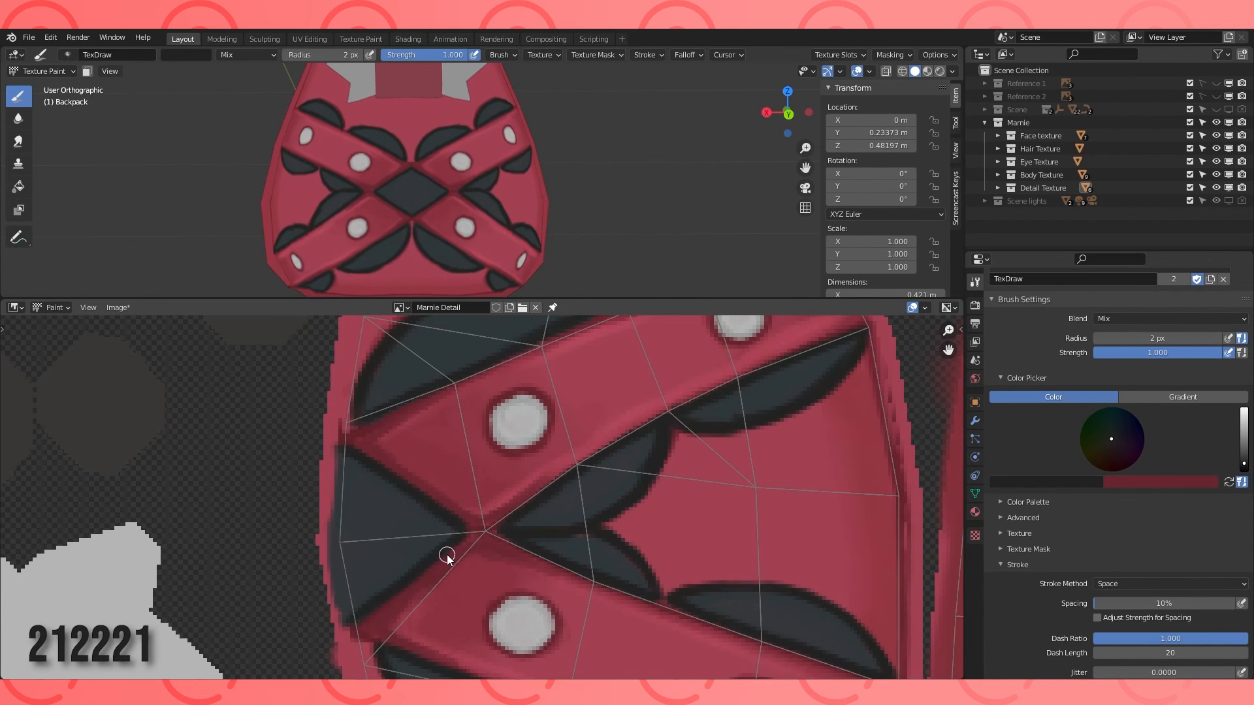
pyautogui.moveTo(348, 436); pyautogui.dragTo(455, 518)
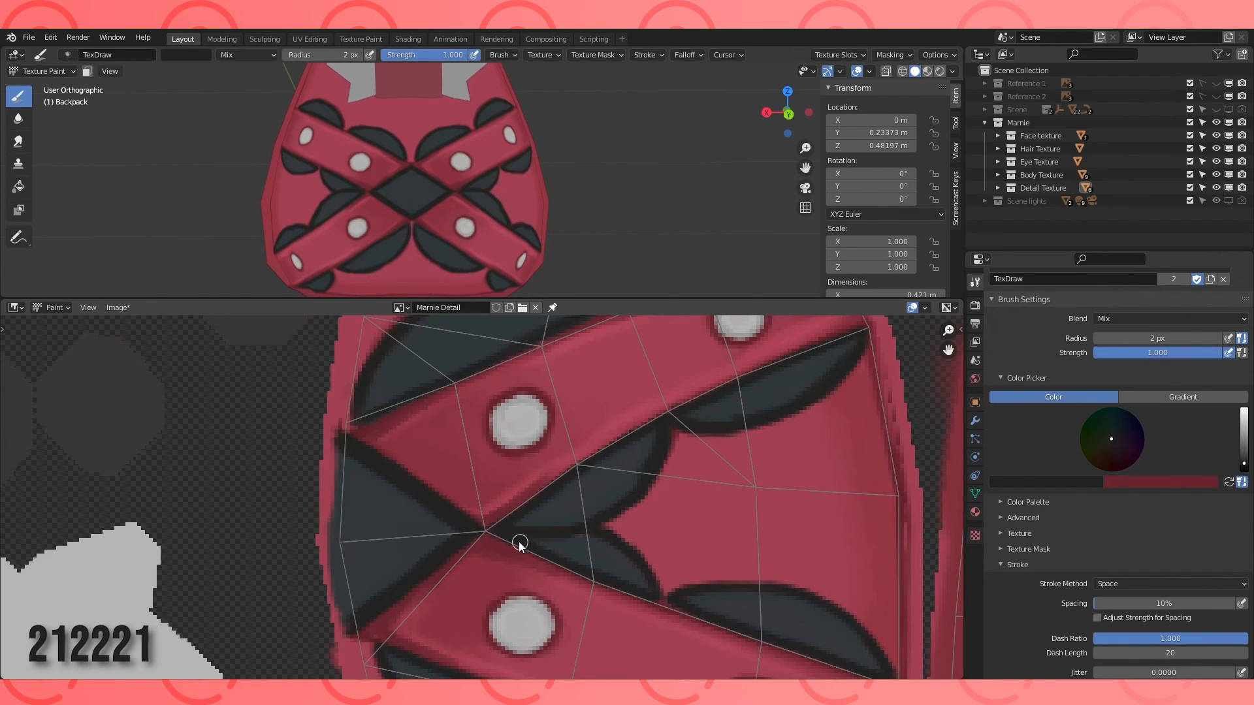
# Restore the colour 2E3739 and repaint the inside of the fold above the lower band's outer end at 2 px.
pyautogui.scroll(-2, 683, 473)
pyautogui.moveTo(664, 505); pyautogui.dragTo(502, 569, button='middle')
pyautogui.scroll(2, 502, 568)
pyautogui.click(1229, 483)
pyautogui.click(1055, 482)
pyautogui.hotkey('ctrl', 'v')
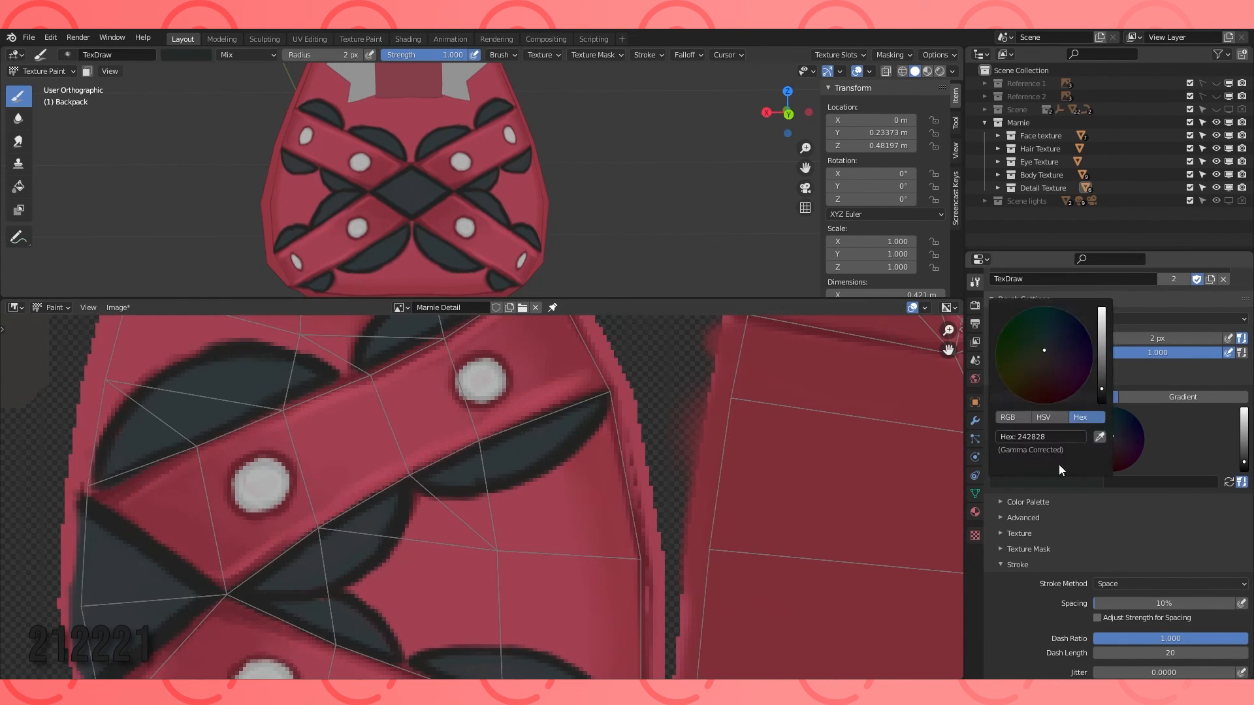
pyautogui.scroll(3, 482, 482)
pyautogui.moveTo(465, 465); pyautogui.dragTo(712, 328)
# Repaint the insides of the inner folds beside the band crossing with 2E3739.
pyautogui.moveTo(712, 328); pyautogui.dragTo(583, 492, button='middle')
pyautogui.moveTo(156, 660)
pyautogui.mouseDown(button='middle')
pyautogui.moveTo(519, 507)
pyautogui.moveTo(665, 424)
pyautogui.mouseUp(button='middle')
pyautogui.scroll(1, 518, 507)
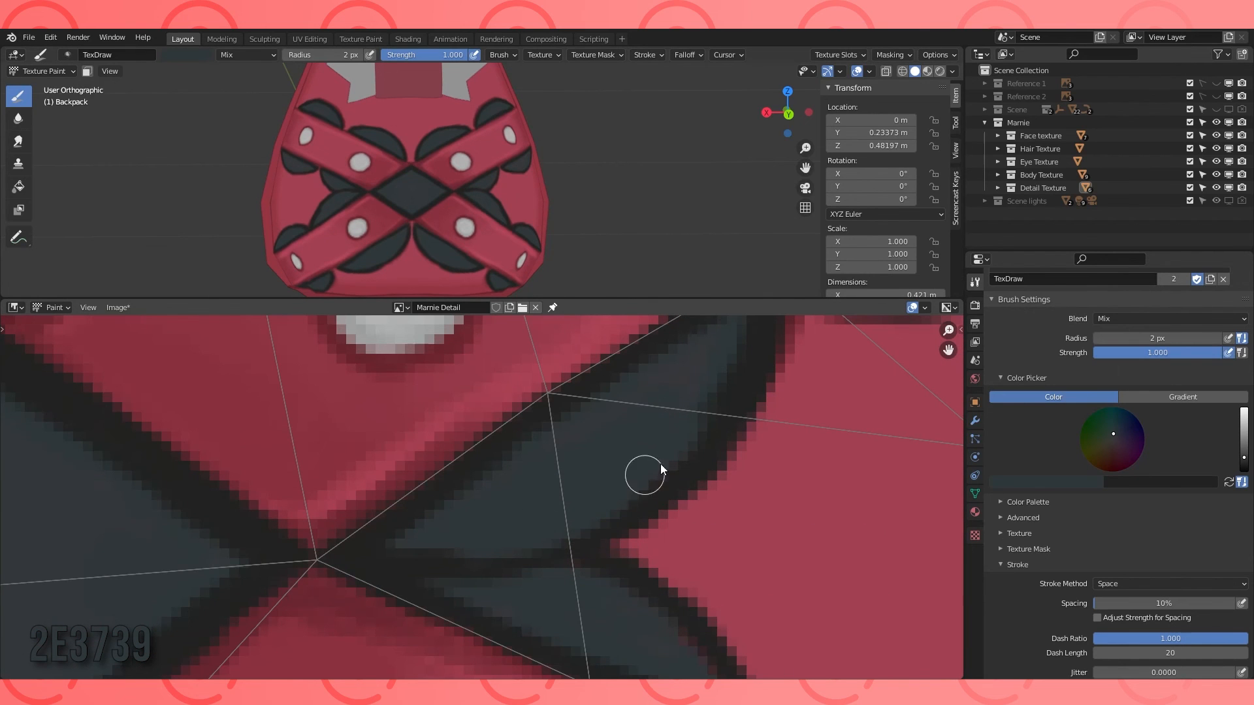
pyautogui.moveTo(403, 546); pyautogui.dragTo(447, 550)
pyautogui.moveTo(646, 461); pyautogui.dragTo(418, 588, button='middle')
pyautogui.scroll(-3, 431, 608)
pyautogui.moveTo(451, 645)
pyautogui.mouseDown(button='middle')
pyautogui.moveTo(476, 588)
pyautogui.moveTo(619, 386)
pyautogui.mouseUp(button='middle')
pyautogui.scroll(5, 618, 387)
pyautogui.moveTo(598, 516); pyautogui.dragTo(424, 416)
pyautogui.moveTo(742, 595); pyautogui.dragTo(426, 416, button='middle')
# Repaint the inside of the fold beneath the upper band's outer end with 2E3739.
pyautogui.scroll(-3, 810, 507)
pyautogui.moveTo(809, 507); pyautogui.dragTo(548, 498, button='middle')
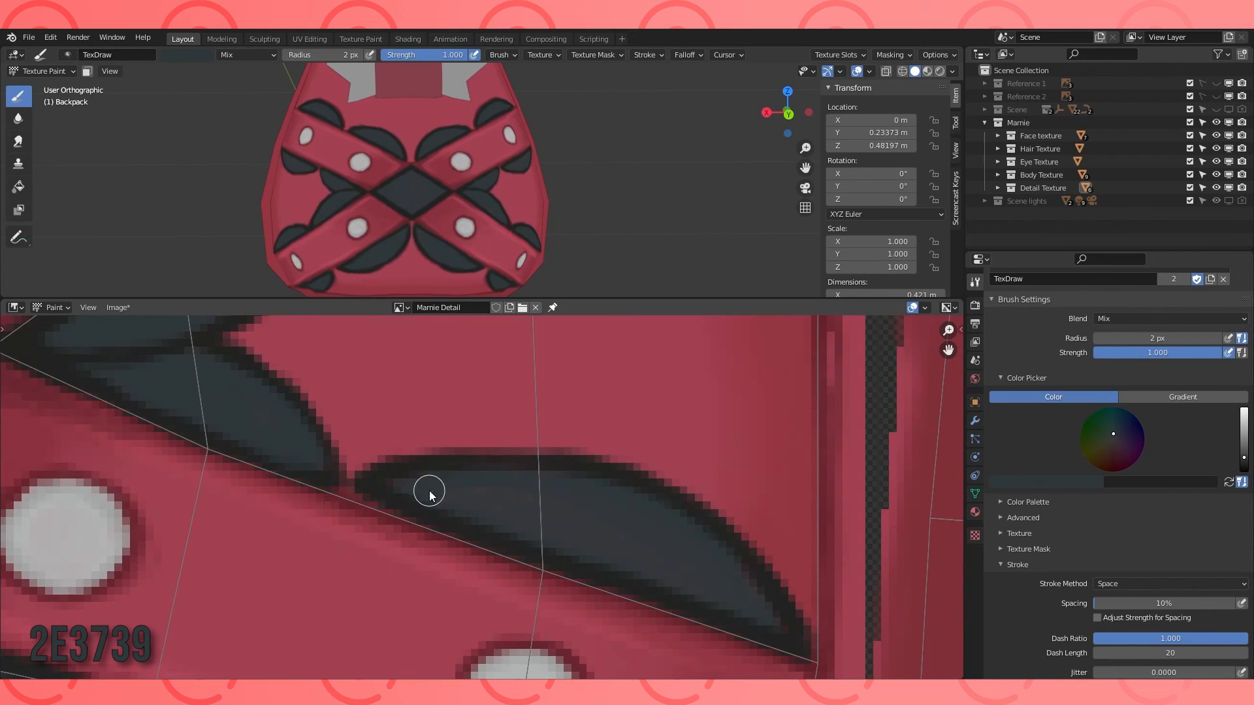
pyautogui.moveTo(594, 209); pyautogui.dragTo(512, 217, button='middle')
pyautogui.scroll(1, 456, 485)
pyautogui.moveTo(773, 582); pyautogui.dragTo(666, 579)
# Repaint the insides of the folds along the upper side of the upper band with 2E3739.
pyautogui.moveTo(748, 666); pyautogui.dragTo(828, 327, button='middle')
pyautogui.scroll(-2, 827, 327)
pyautogui.moveTo(828, 326); pyautogui.dragTo(551, 509, button='middle')
pyautogui.moveTo(474, 445); pyautogui.dragTo(616, 497)
pyautogui.moveTo(445, 633); pyautogui.dragTo(558, 499, button='middle')
pyautogui.moveTo(496, 570); pyautogui.dragTo(627, 603)
pyautogui.moveTo(468, 549); pyautogui.dragTo(618, 591)
# Soften the outlines of the folds beside the band crossing with the Soften brush at a 2 px radius.
pyautogui.scroll(-2, 493, 535)
pyautogui.scroll(2, 389, 490)
pyautogui.moveTo(388, 490); pyautogui.dragTo(690, 574, button='middle')
pyautogui.scroll(-3, 533, 524)
pyautogui.moveTo(471, 438)
pyautogui.mouseDown(button='middle')
pyautogui.moveTo(540, 507)
pyautogui.moveTo(499, 561)
pyautogui.mouseUp(button='middle')
pyautogui.scroll(2, 499, 562)
pyautogui.press('2')
pyautogui.press('f')
pyautogui.click(461, 490)
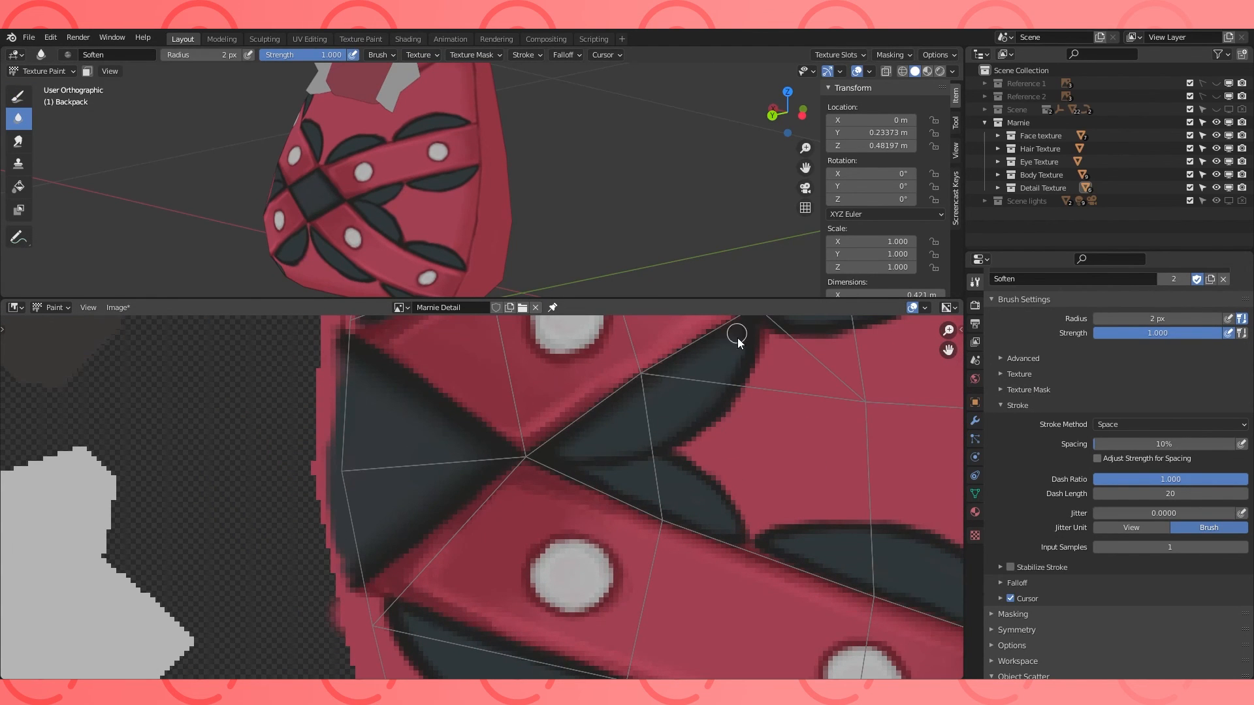
pyautogui.moveTo(747, 540); pyautogui.dragTo(562, 518, button='middle')
pyautogui.moveTo(684, 587)
pyautogui.mouseDown(button='middle')
pyautogui.moveTo(672, 398)
pyautogui.moveTo(642, 374)
pyautogui.mouseUp(button='middle')
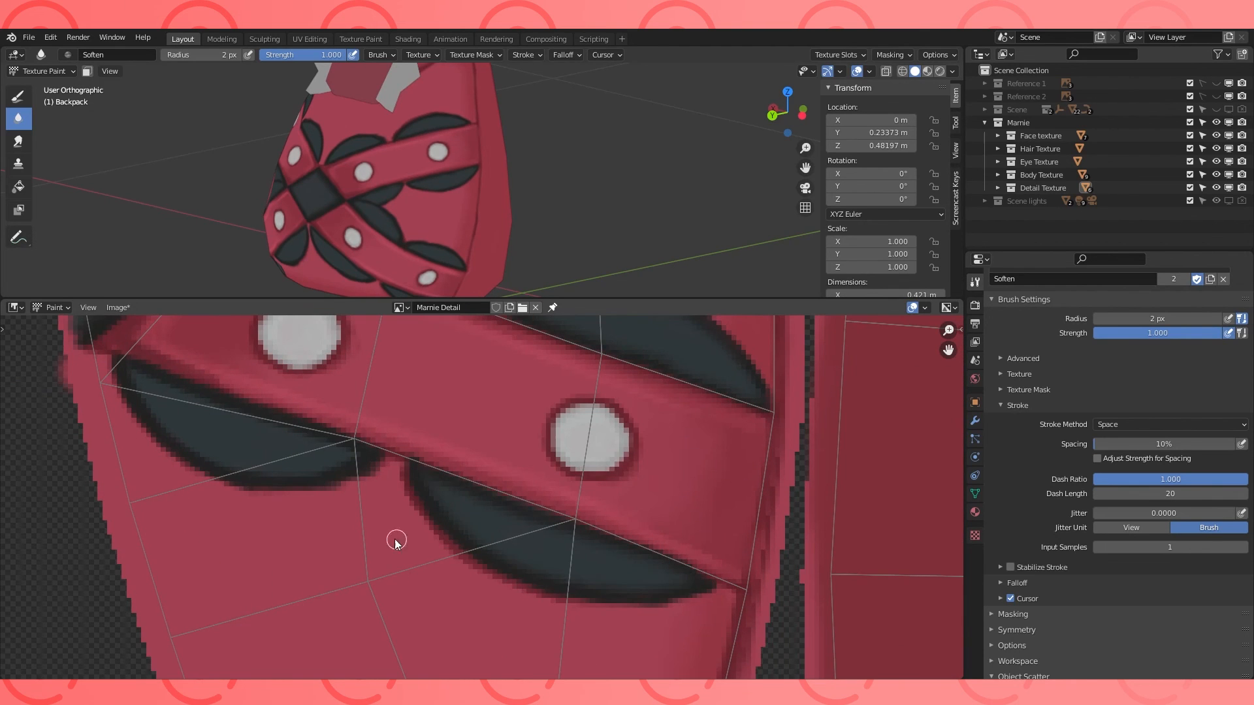
# Soften the fold outlines beneath the lower band and around the upper band at 2 px, and save the texture image.
pyautogui.moveTo(490, 527); pyautogui.dragTo(609, 578, button='middle')
pyautogui.scroll(-4, 479, 502)
pyautogui.moveTo(555, 336); pyautogui.dragTo(519, 471, button='middle')
pyautogui.scroll(2, 519, 471)
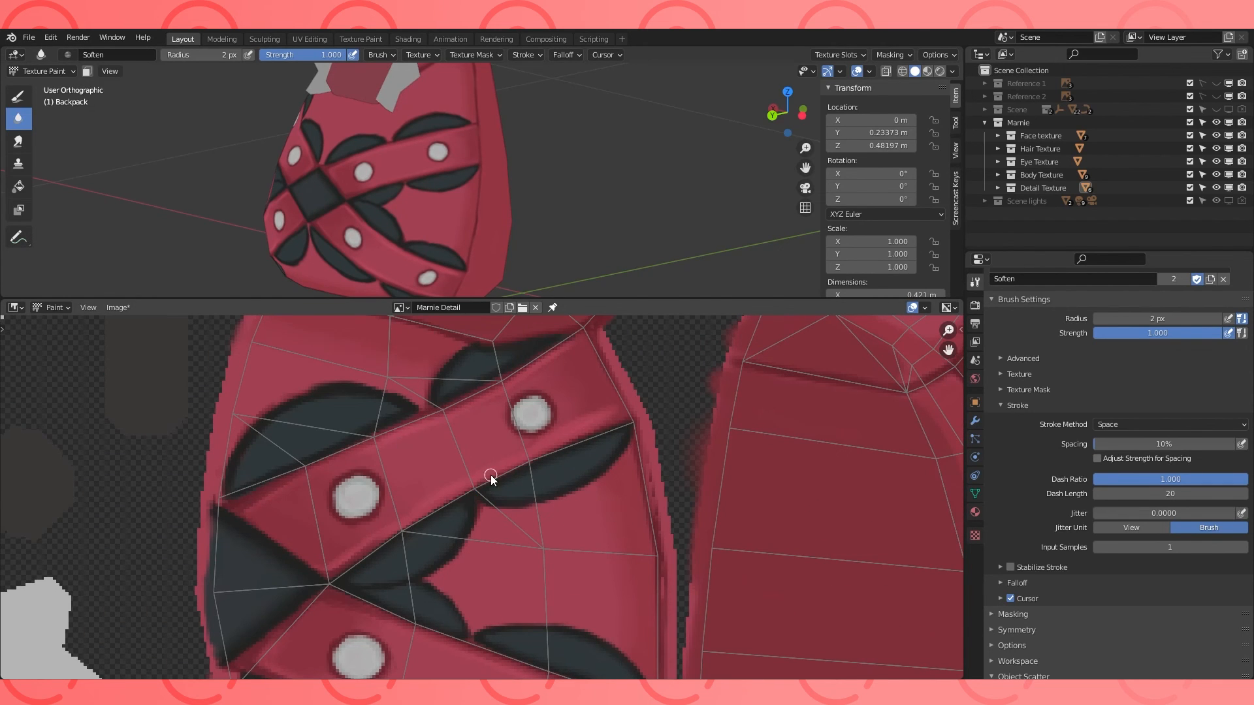
pyautogui.scroll(-4, 529, 516)
pyautogui.click(117, 309)
pyautogui.click(129, 412)
# Soften the shading on the lower band at 3 px and around the upper band's studs at 2 px.
pyautogui.moveTo(444, 160); pyautogui.dragTo(549, 156, button='middle')
pyautogui.scroll(5, 545, 460)
pyautogui.moveTo(470, 502); pyautogui.dragTo(439, 439, button='middle')
pyautogui.press(']')
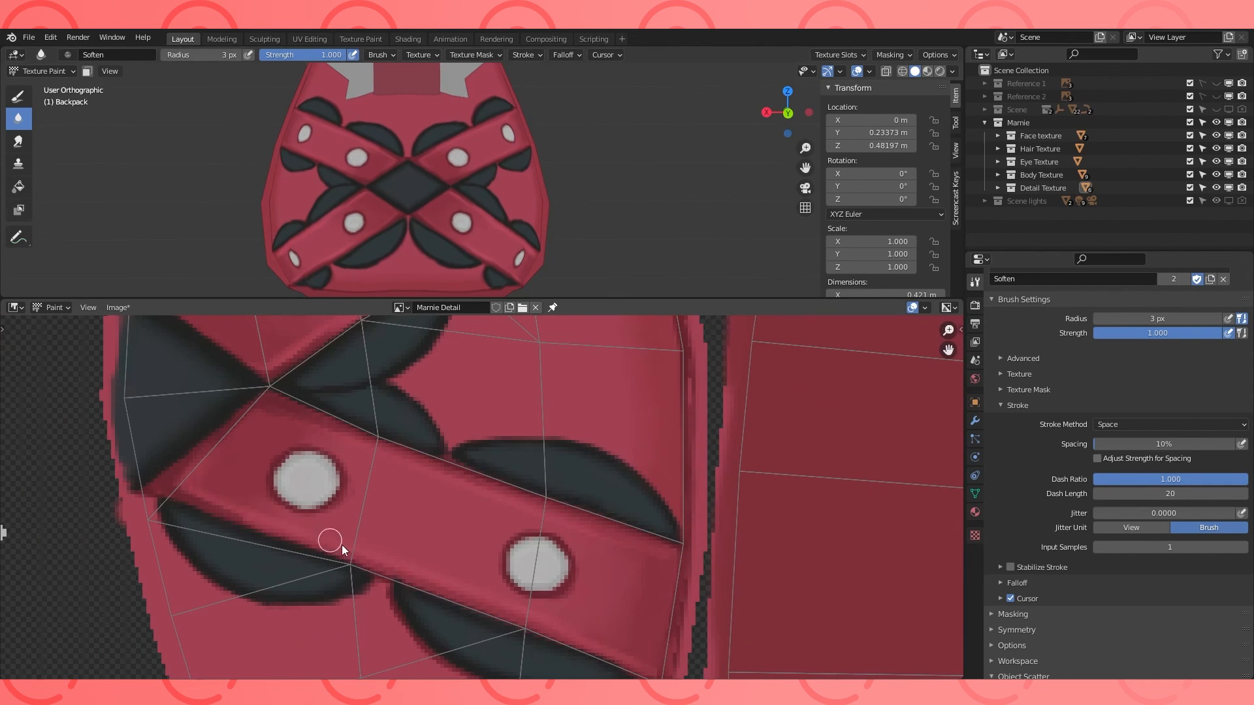
pyautogui.moveTo(366, 457); pyautogui.dragTo(381, 540, button='middle')
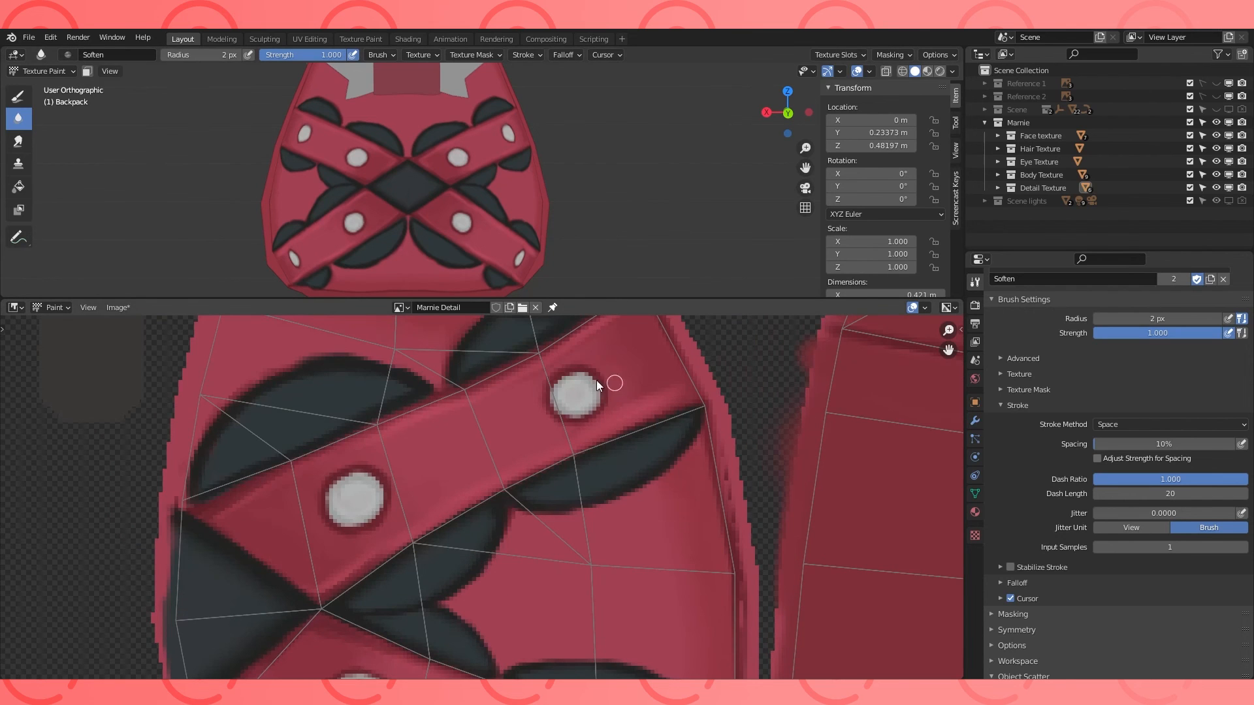
pyautogui.scroll(-2, 479, 534)
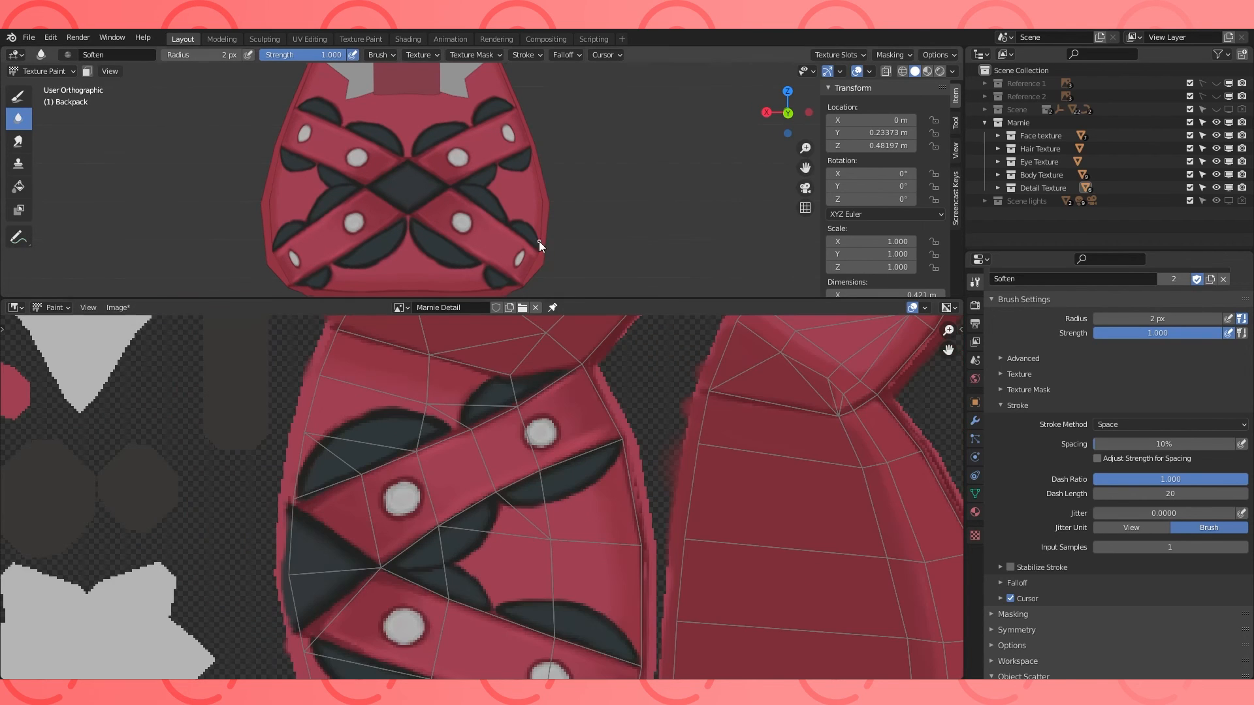
# Sample the red A14052, darken it to 8C3240, and paint shadows around the folds beneath the lower band at 2 px.
pyautogui.moveTo(562, 212); pyautogui.dragTo(546, 196, button='middle')
pyautogui.moveTo(405, 642); pyautogui.dragTo(477, 537, button='middle')
pyautogui.scroll(1, 477, 538)
pyautogui.click(18, 97)
pyautogui.press('s')
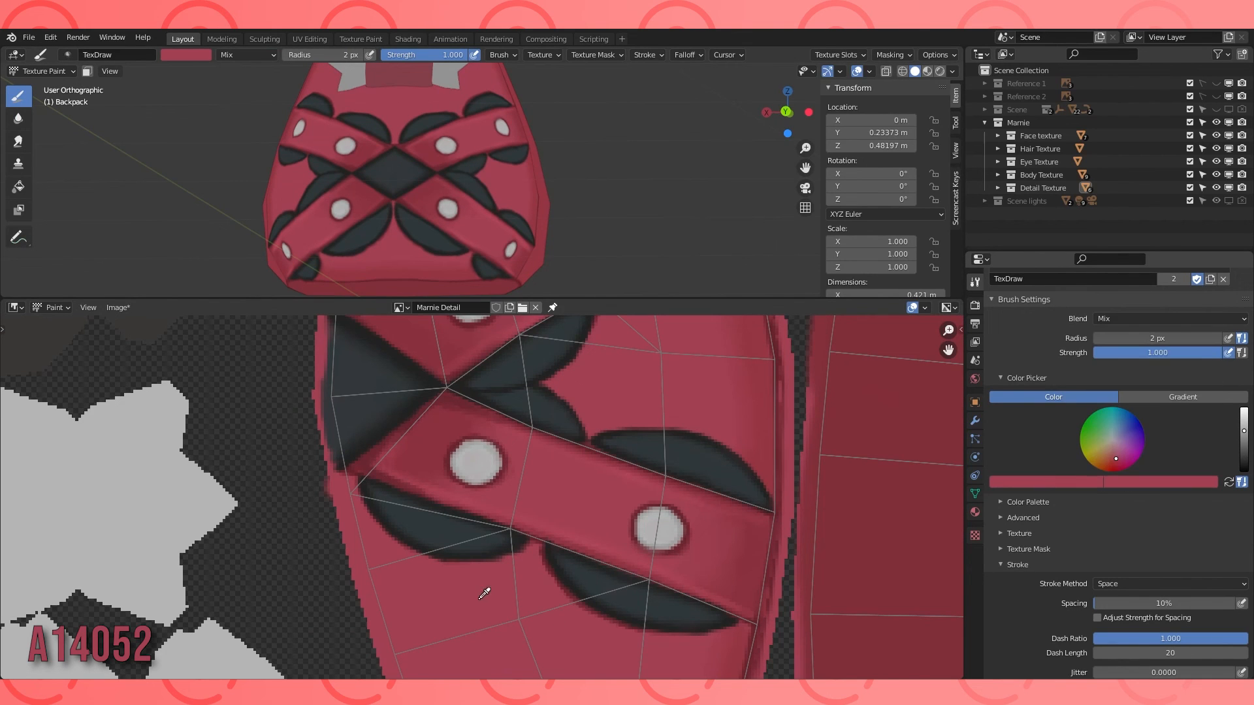
pyautogui.click(1106, 484)
pyautogui.click(1100, 437)
pyautogui.click(400, 580)
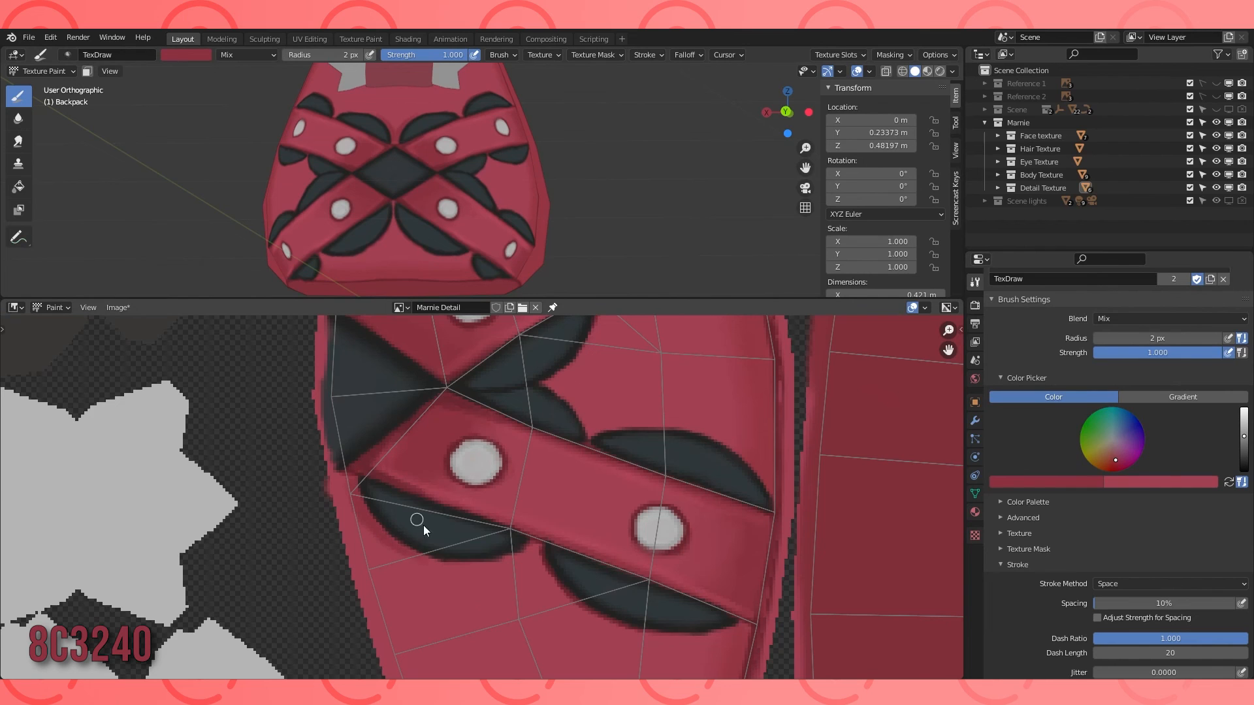
pyautogui.moveTo(591, 614); pyautogui.dragTo(736, 635)
# Paint 8C3240 shadows around the upper band's folds, including along the undersides of those beneath it.
pyautogui.moveTo(542, 318)
pyautogui.mouseDown(button='middle')
pyautogui.moveTo(528, 447)
pyautogui.moveTo(553, 525)
pyautogui.mouseUp(button='middle')
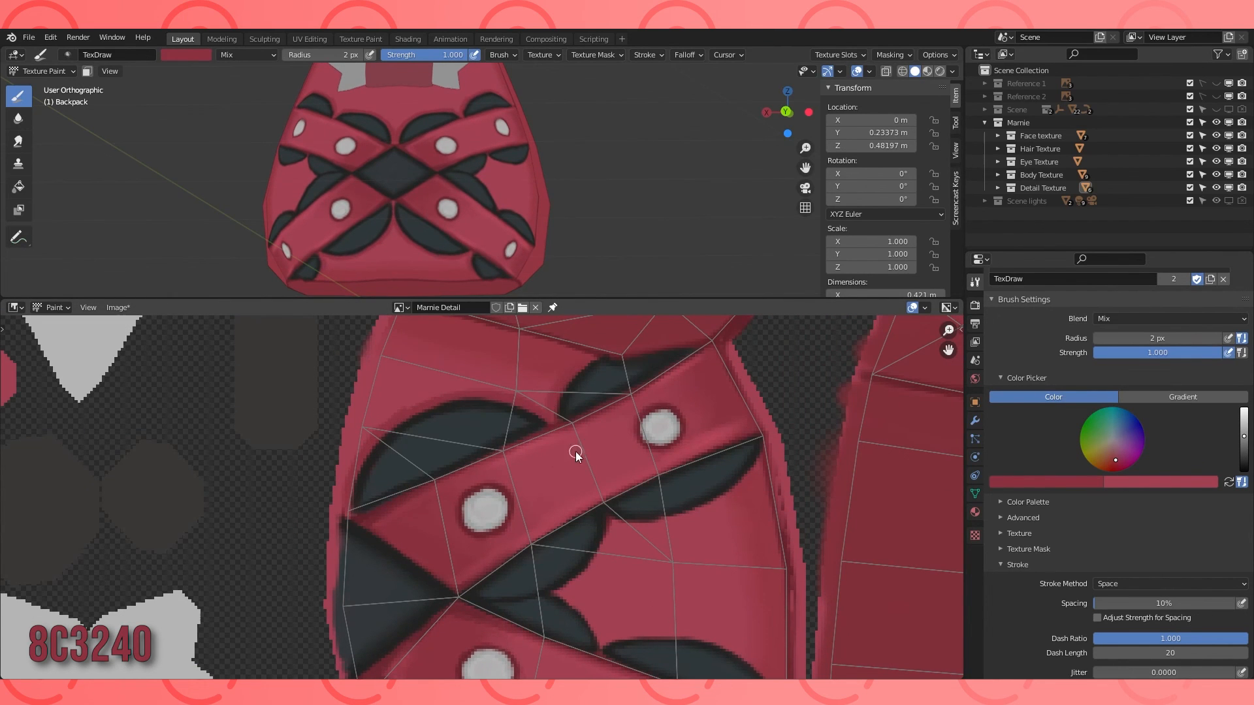
pyautogui.moveTo(621, 477); pyautogui.dragTo(527, 339, button='middle')
pyautogui.scroll(1, 527, 339)
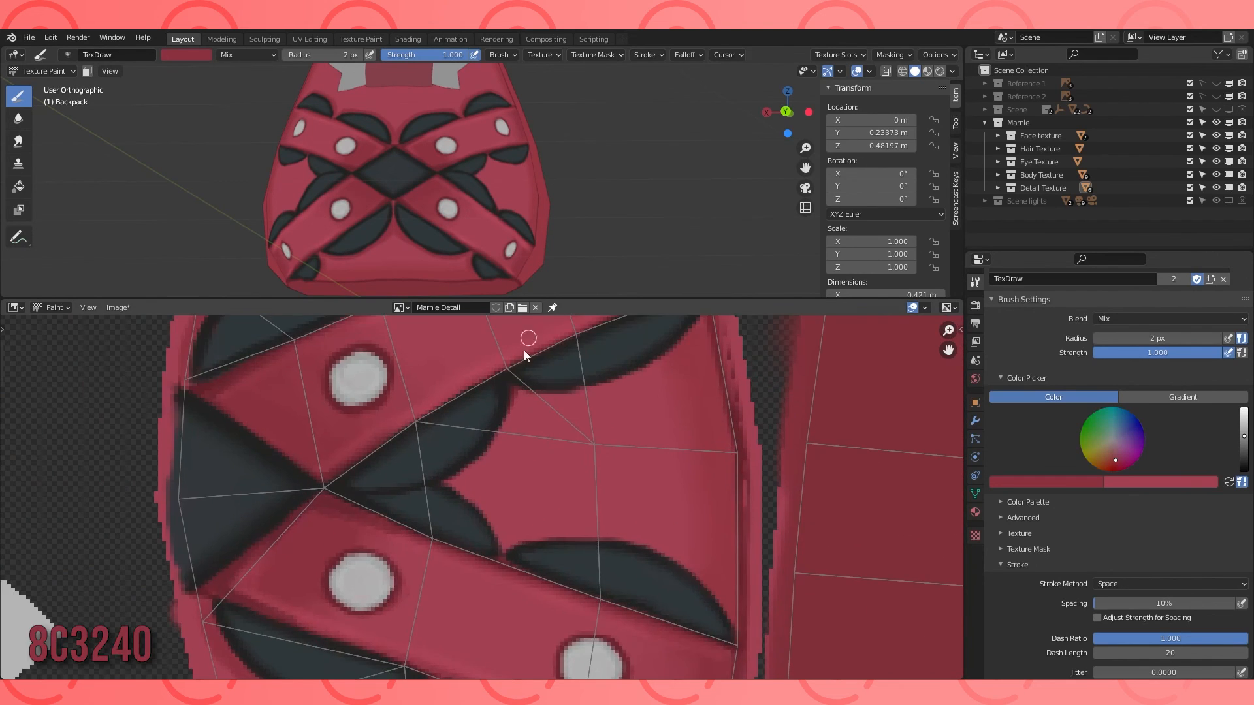
pyautogui.scroll(3, 525, 387)
pyautogui.moveTo(509, 459); pyautogui.dragTo(520, 516, button='middle')
pyautogui.moveTo(428, 580)
pyautogui.mouseDown()
pyautogui.moveTo(484, 526)
pyautogui.moveTo(510, 454)
pyautogui.mouseUp()
pyautogui.moveTo(543, 453)
pyautogui.mouseDown()
pyautogui.moveTo(684, 437)
pyautogui.moveTo(799, 353)
pyautogui.mouseUp()
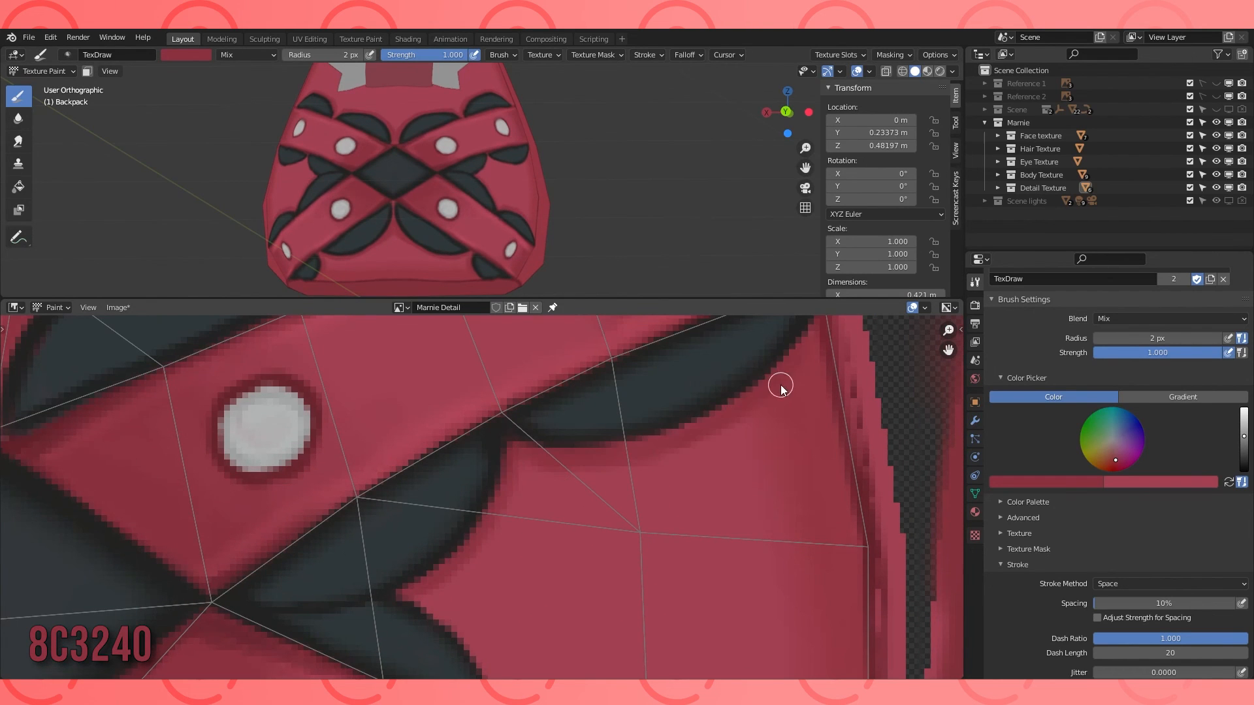
# Paint 8C3240 shadows along the upper sides of the folds above the lower band.
pyautogui.moveTo(661, 614); pyautogui.dragTo(627, 464, button='middle')
pyautogui.moveTo(405, 460); pyautogui.dragTo(460, 531)
pyautogui.moveTo(467, 543)
pyautogui.mouseDown()
pyautogui.moveTo(686, 543)
pyautogui.moveTo(799, 631)
pyautogui.mouseUp()
pyautogui.scroll(-2, 536, 205)
pyautogui.moveTo(665, 424)
pyautogui.mouseDown(button='middle')
pyautogui.moveTo(604, 461)
pyautogui.moveTo(577, 560)
pyautogui.mouseUp(button='middle')
# Soften the shadows around the folds above the lower band directly on the model at 17 px.
pyautogui.click(18, 119)
pyautogui.scroll(4, 549, 196)
pyautogui.moveTo(556, 147); pyautogui.dragTo(512, 162, button='middle')
pyautogui.scroll(5, 512, 162)
pyautogui.press('f')
pyautogui.click(429, 231)
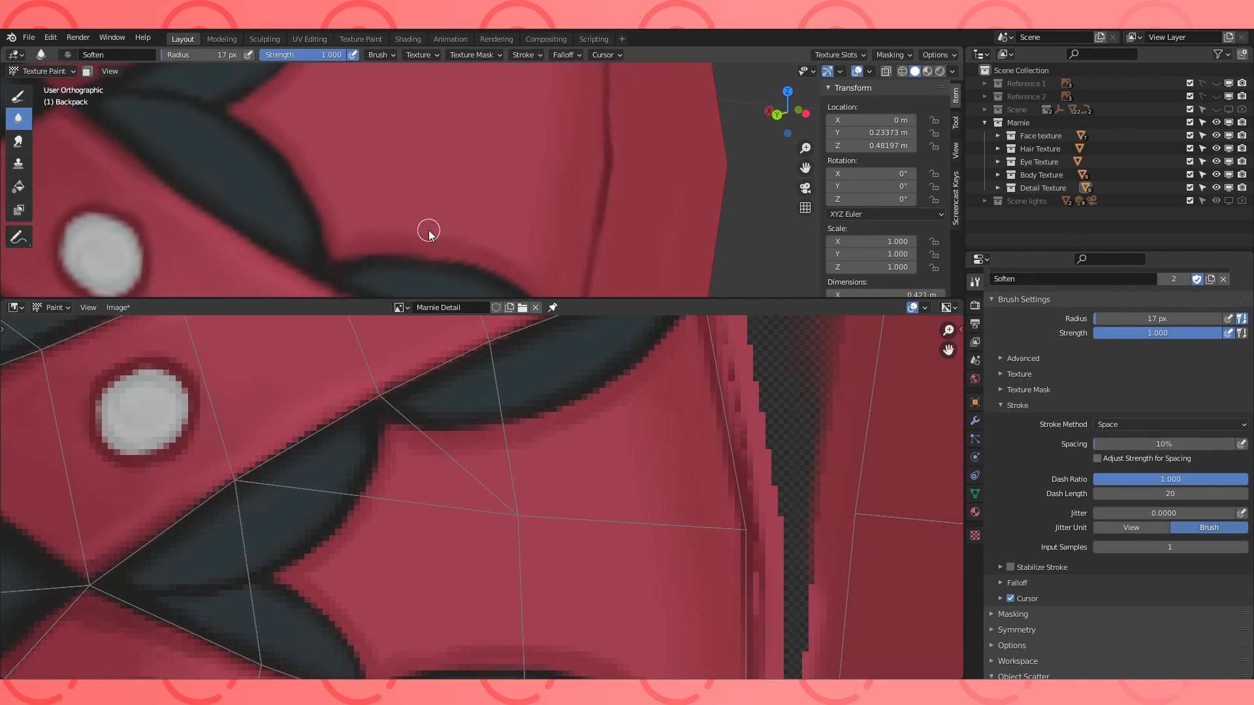
# Soften the shadows above the upper folds at 31 px and around the lower folds at 14 px.
pyautogui.scroll(-2, 535, 267)
pyautogui.keyDown('shift'); pyautogui.moveTo(454, 129); pyautogui.dragTo(301, 185, button='middle'); pyautogui.keyUp('shift')
pyautogui.keyDown('shift'); pyautogui.moveTo(548, 92); pyautogui.dragTo(535, 138, button='middle'); pyautogui.keyUp('shift')
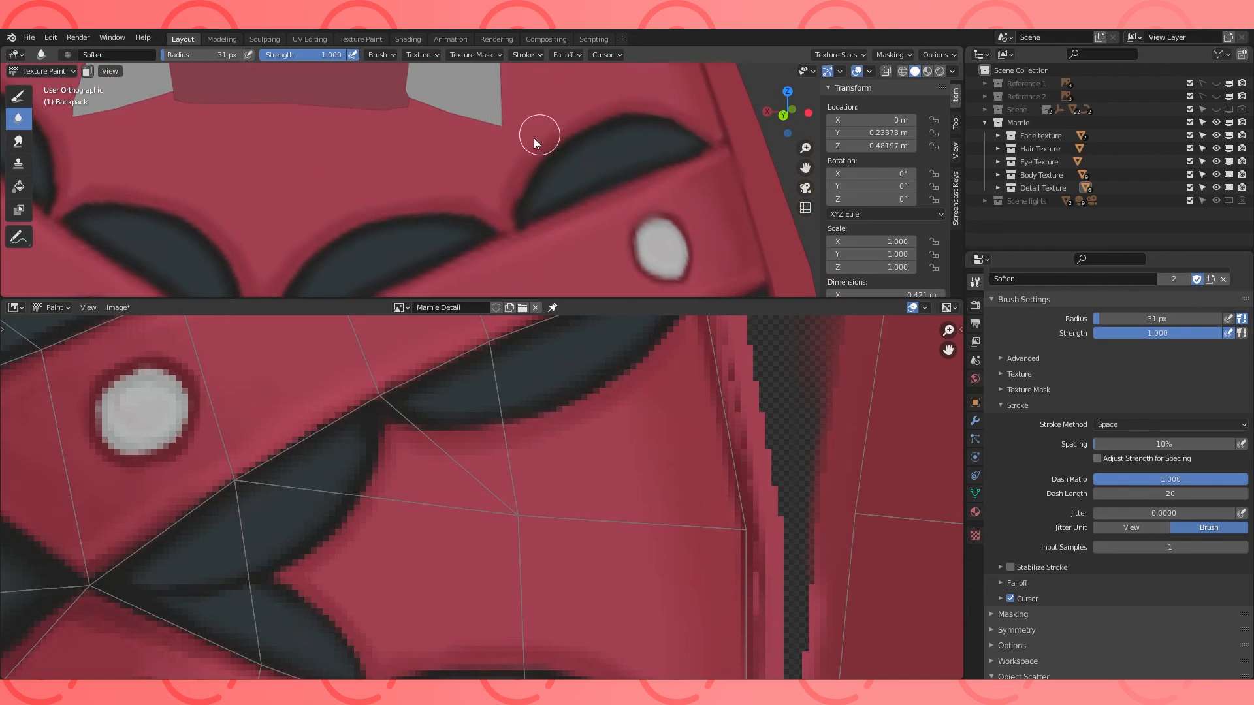
pyautogui.scroll(-6, 328, 226)
pyautogui.scroll(3, 480, 170)
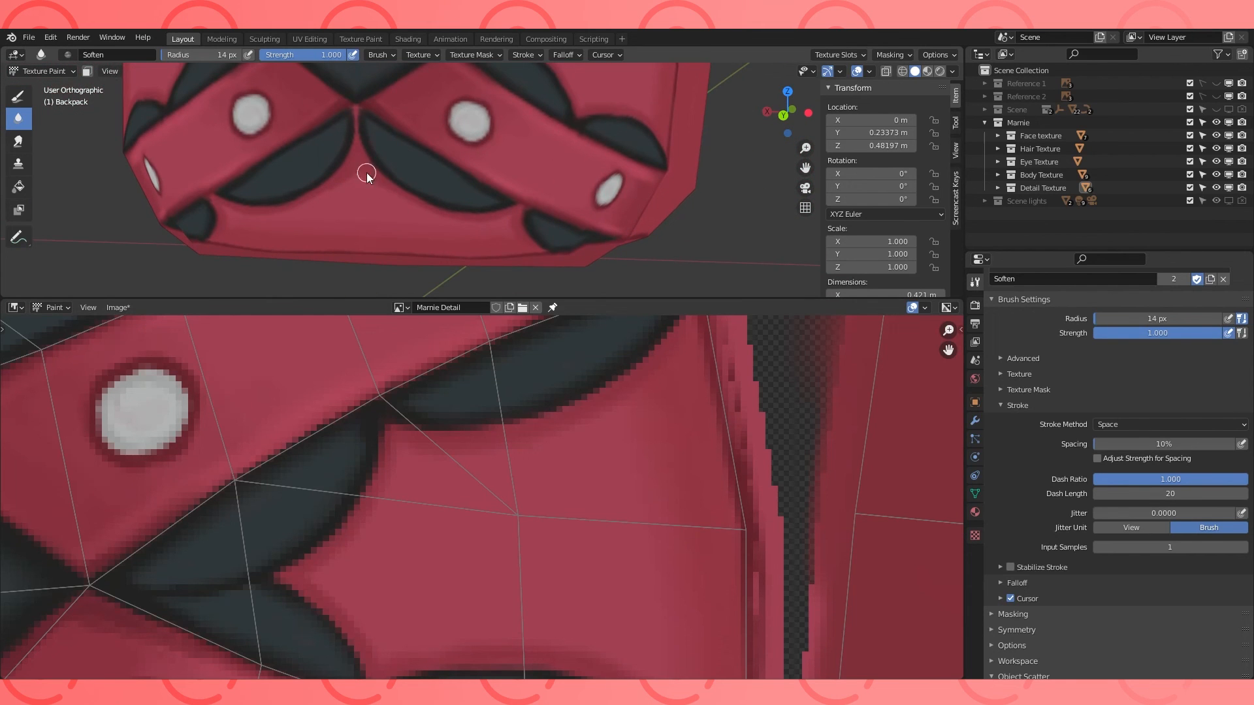
pyautogui.keyDown('shift'); pyautogui.moveTo(631, 139); pyautogui.dragTo(563, 237, button='middle'); pyautogui.keyUp('shift')
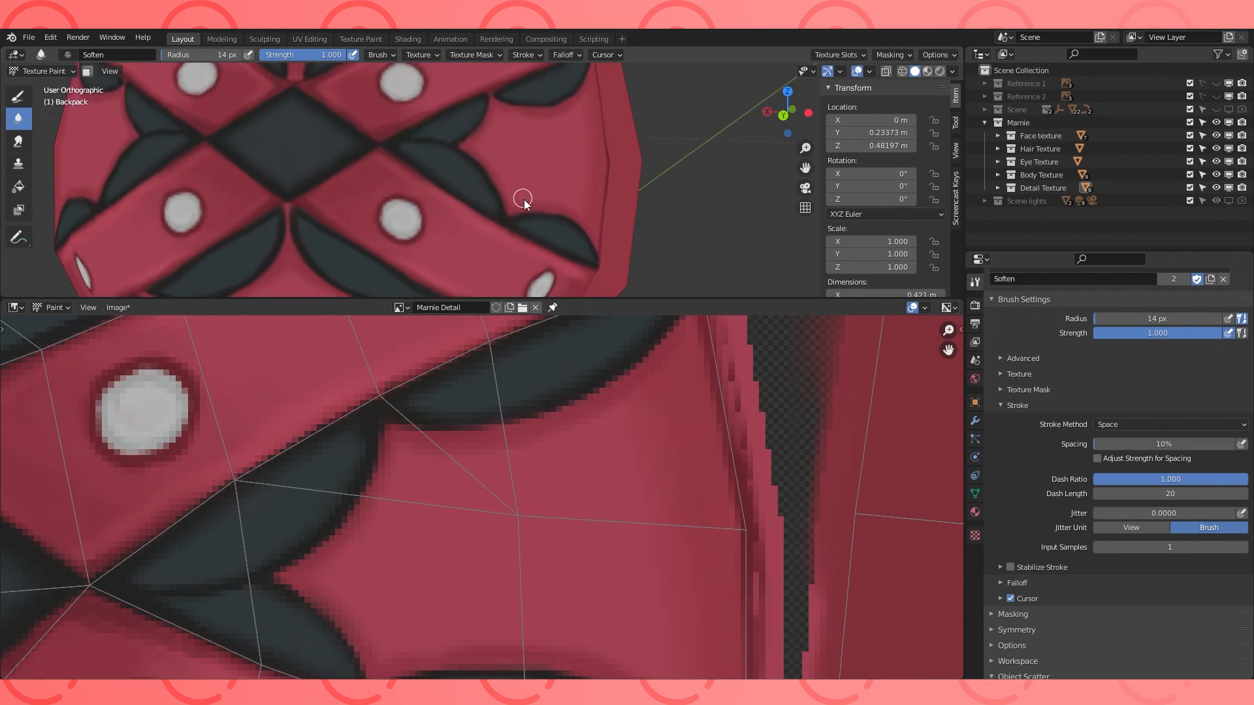
# Paint the backpack's bottom edge with 7C2C39 at 9 px and soften it at 13 px.
pyautogui.scroll(-6, 489, 91)
pyautogui.moveTo(483, 175); pyautogui.dragTo(504, 178, button='middle')
pyautogui.moveTo(504, 178)
pyautogui.keyDown('shift'); pyautogui.mouseDown(button='middle')
pyautogui.moveTo(509, 218)
pyautogui.moveTo(495, 191)
pyautogui.mouseUp(button='middle'); pyautogui.keyUp('shift')
pyautogui.scroll(4, 476, 204)
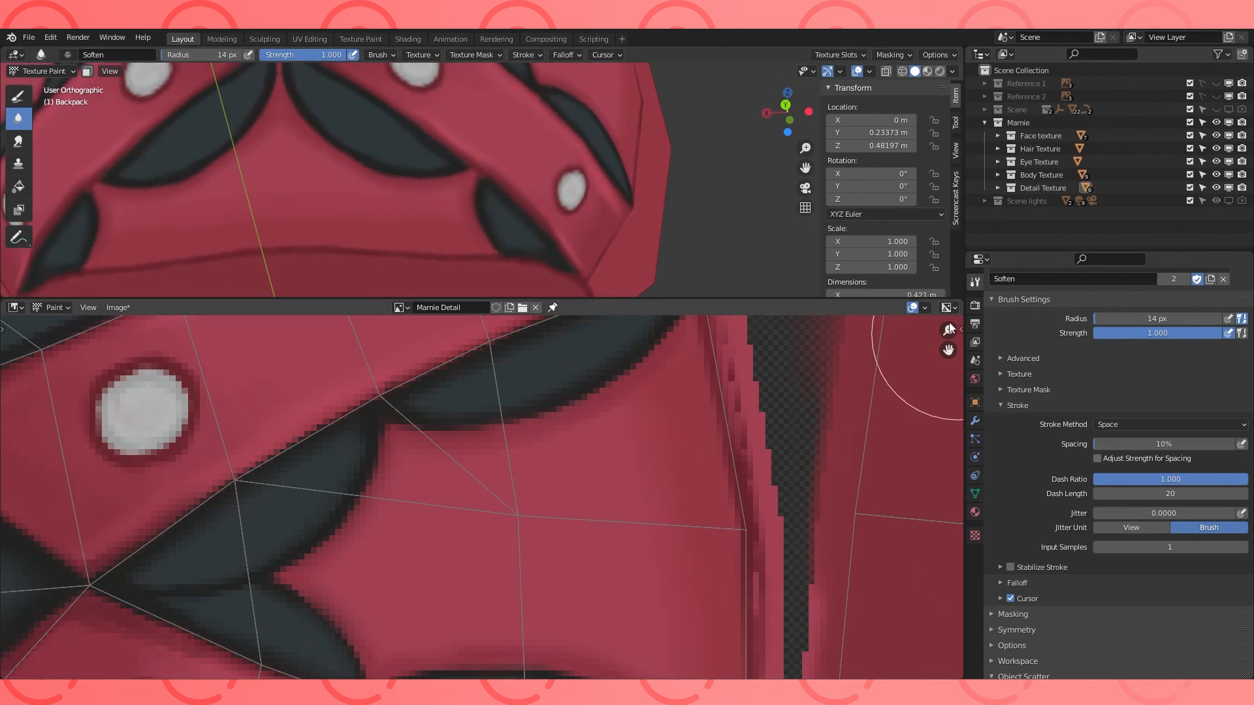
pyautogui.scroll(3, 599, 224)
pyautogui.press('f')
pyautogui.click(260, 279)
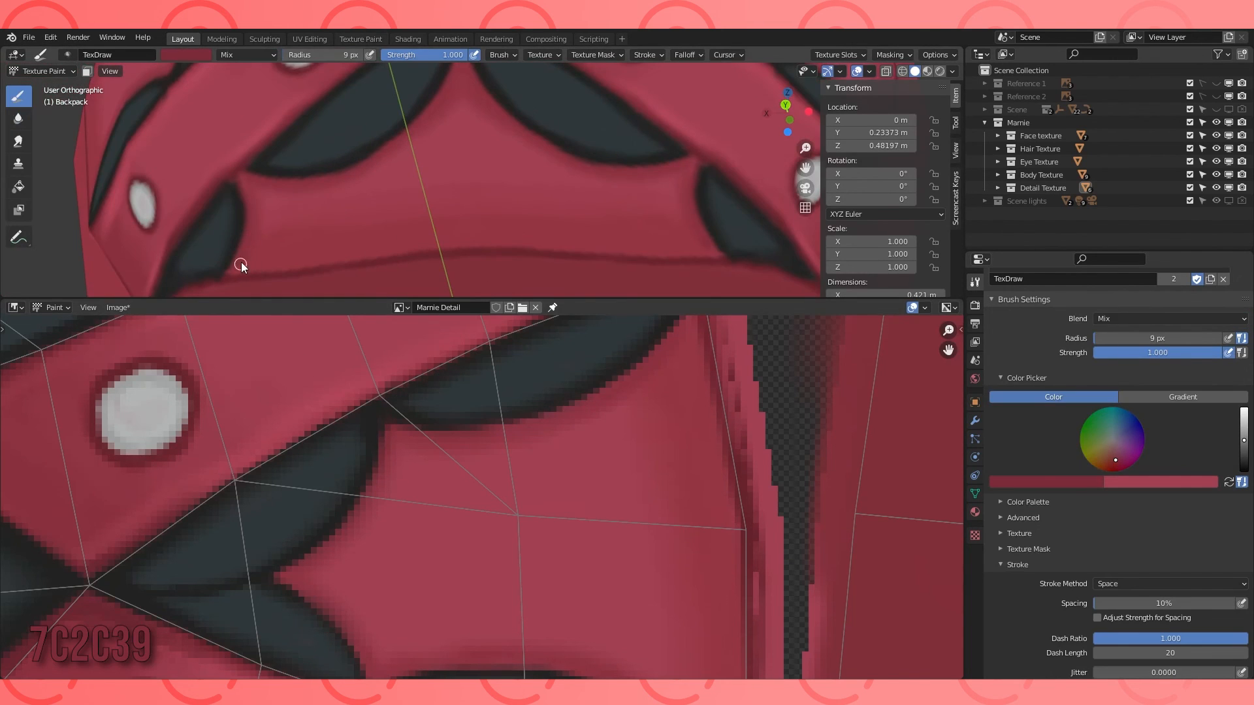
pyautogui.moveTo(345, 257); pyautogui.dragTo(540, 242)
pyautogui.click(18, 119)
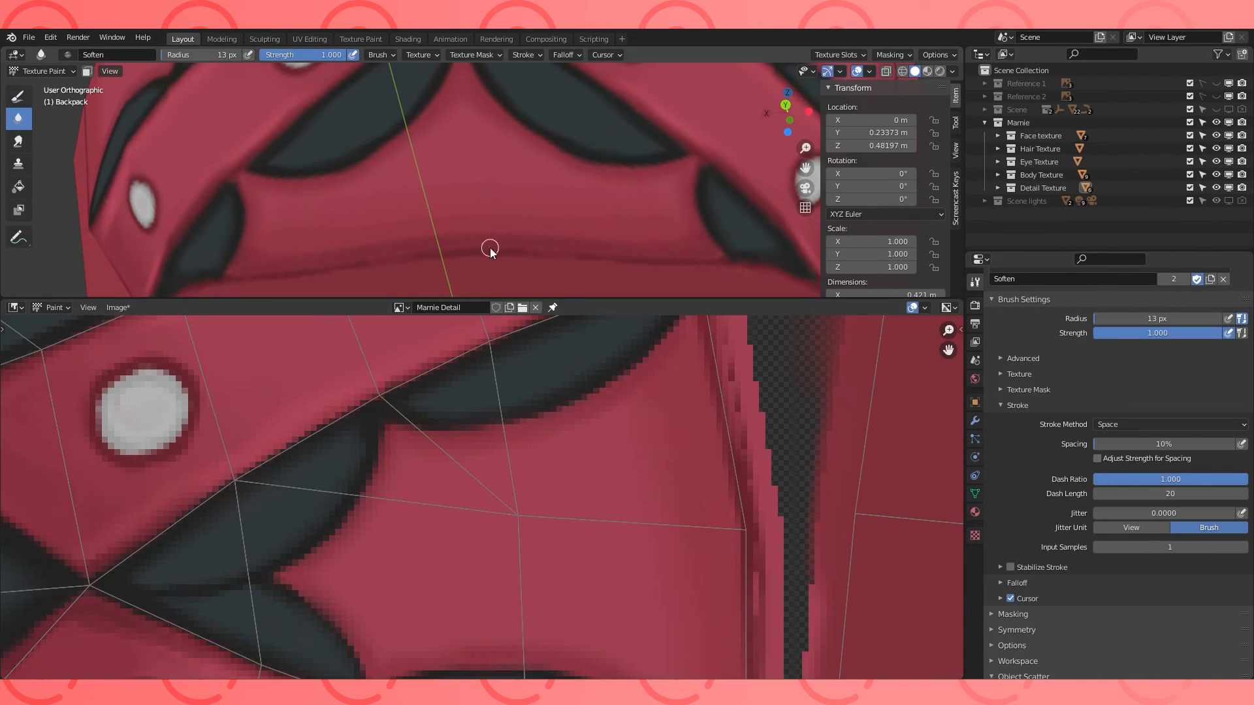
pyautogui.scroll(-5, 432, 249)
pyautogui.moveTo(431, 250)
pyautogui.mouseDown(button='middle')
pyautogui.moveTo(496, 263)
pyautogui.moveTo(616, 242)
pyautogui.mouseUp(button='middle')
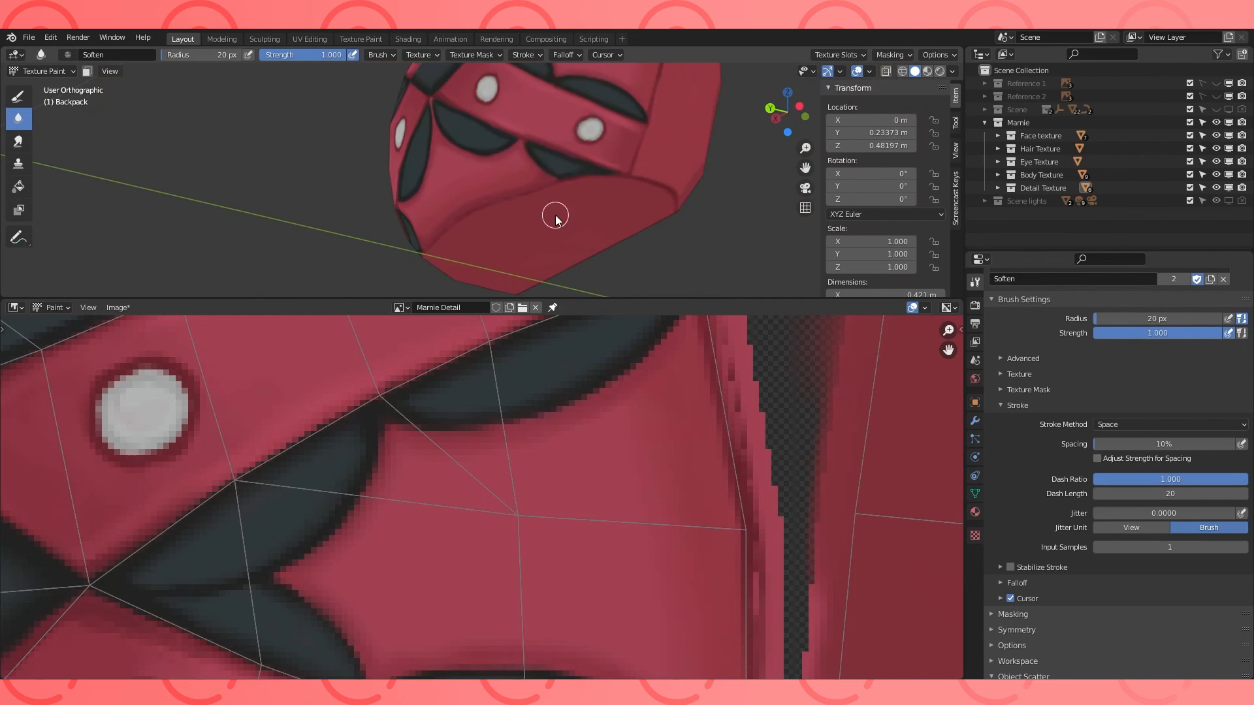
# Shade the area above the bottom edge with 802F39 at 20 px and 0.356 strength, and blend it with Soften.
pyautogui.click(19, 96)
pyautogui.click(1057, 483)
pyautogui.scroll(5, 577, 194)
pyautogui.moveTo(679, 209)
pyautogui.mouseDown(button='middle')
pyautogui.moveTo(588, 196)
pyautogui.moveTo(602, 168)
pyautogui.mouseUp(button='middle')
pyautogui.moveTo(461, 55); pyautogui.dragTo(405, 55)
pyautogui.moveTo(460, 234); pyautogui.dragTo(493, 232, button='middle')
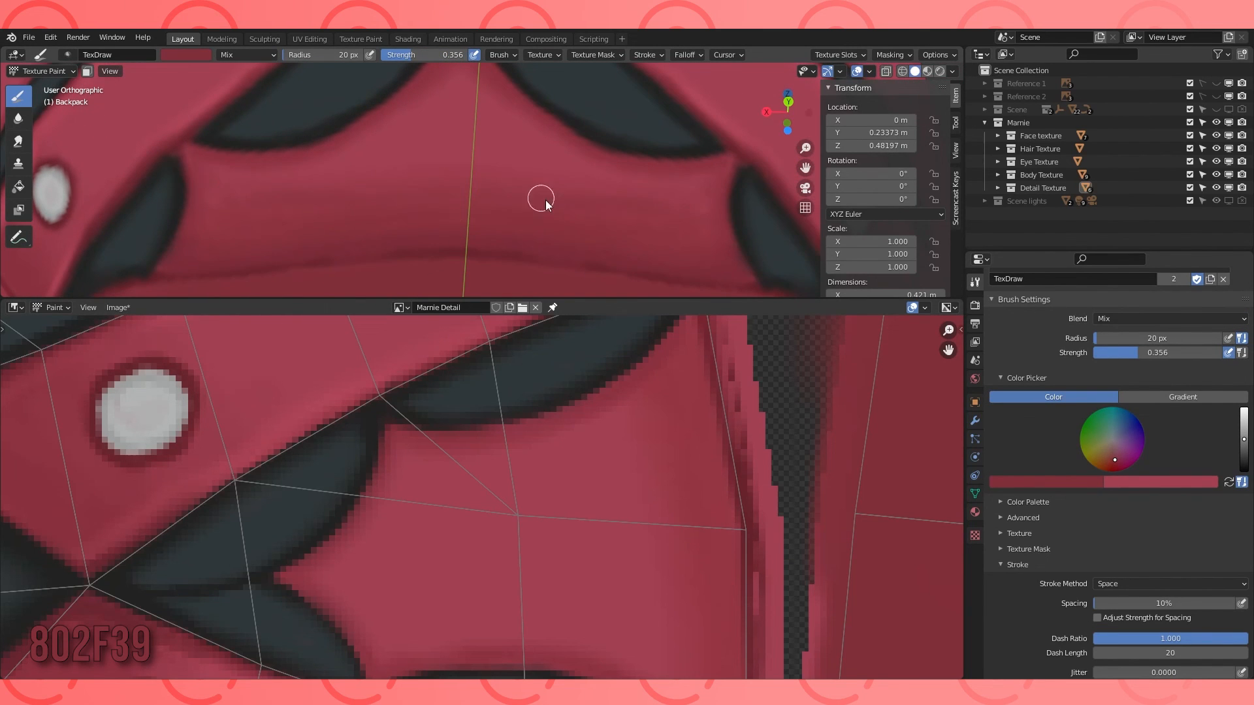
pyautogui.click(18, 119)
# Shade the side area between the bands with 802F39 at 28 px and 0.156 strength, and soften it at 28 and 9 px.
pyautogui.scroll(-5, 232, 223)
pyautogui.moveTo(644, 196); pyautogui.dragTo(551, 157, button='middle')
pyautogui.click(18, 96)
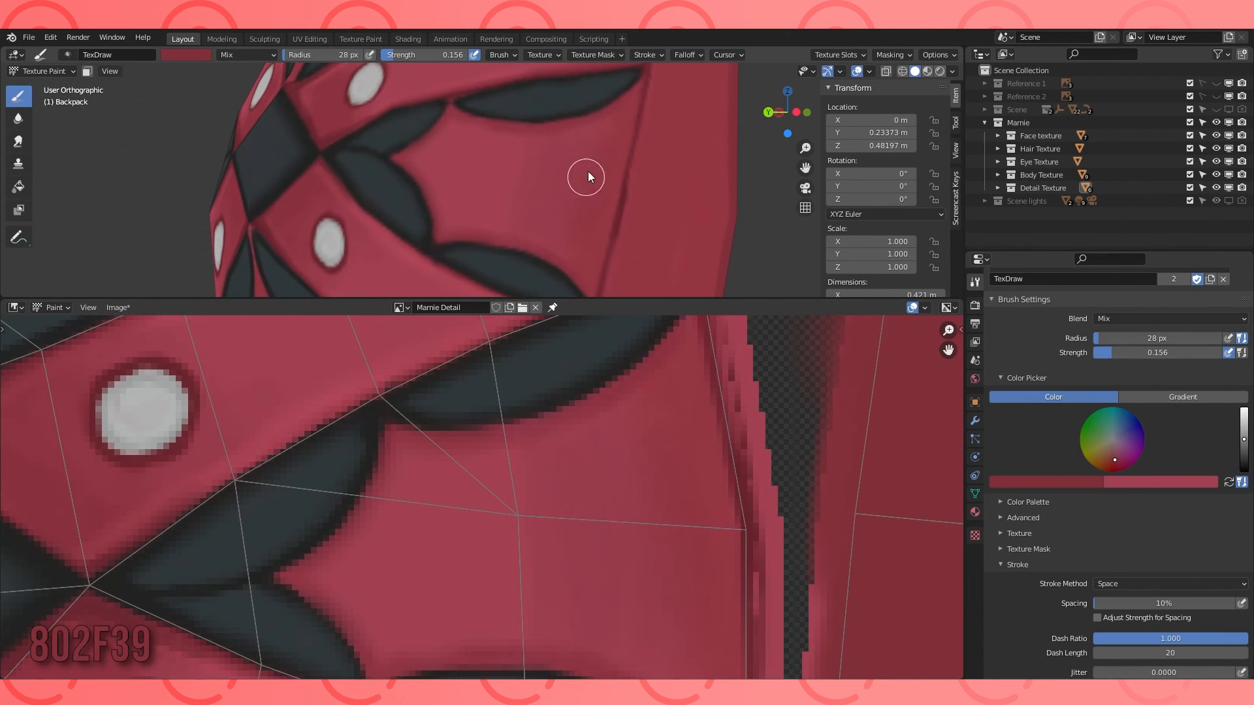
pyautogui.click(18, 119)
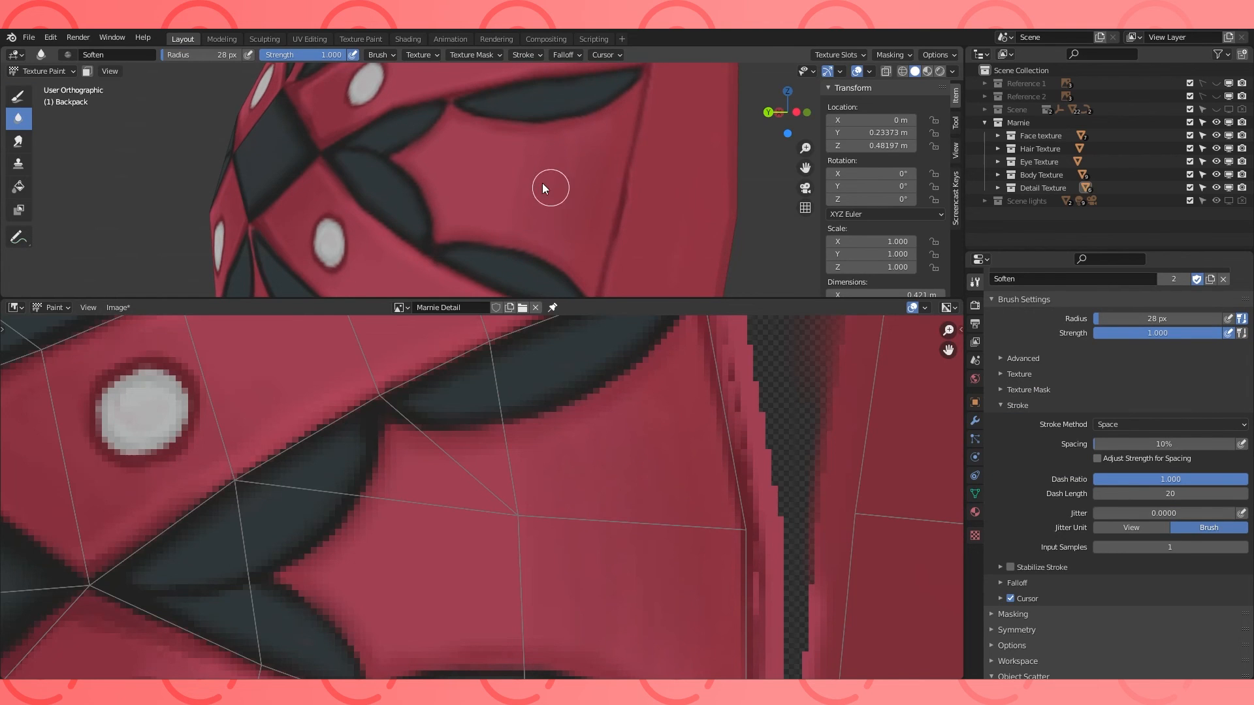
pyautogui.scroll(-4, 549, 177)
pyautogui.moveTo(575, 141); pyautogui.dragTo(728, 157, button='middle')
pyautogui.scroll(-3, 630, 558)
pyautogui.press('f')
pyautogui.click(418, 494)
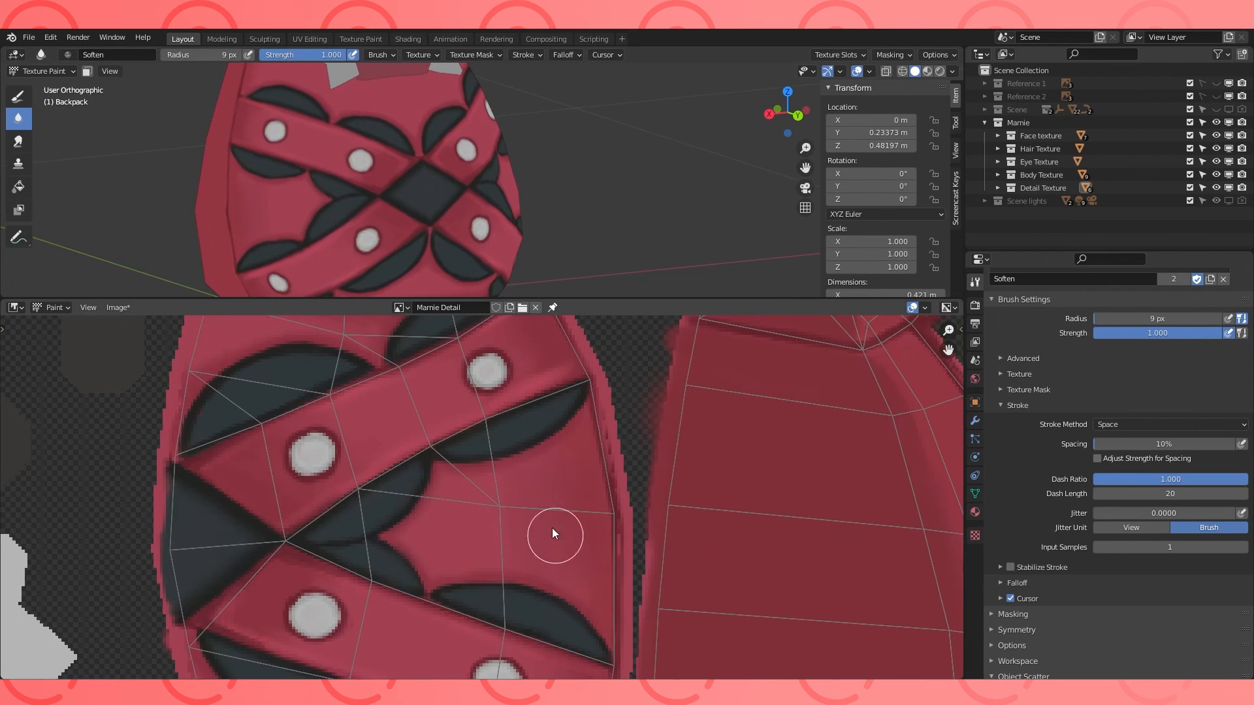
# Paint A43F50 over the upper band near the crossing at 7 px and 0.252 strength, and save the texture image.
pyautogui.scroll(3, 493, 163)
pyautogui.scroll(3, 415, 172)
pyautogui.moveTo(492, 163)
pyautogui.mouseDown(button='middle')
pyautogui.moveTo(416, 171)
pyautogui.moveTo(574, 176)
pyautogui.mouseUp(button='middle')
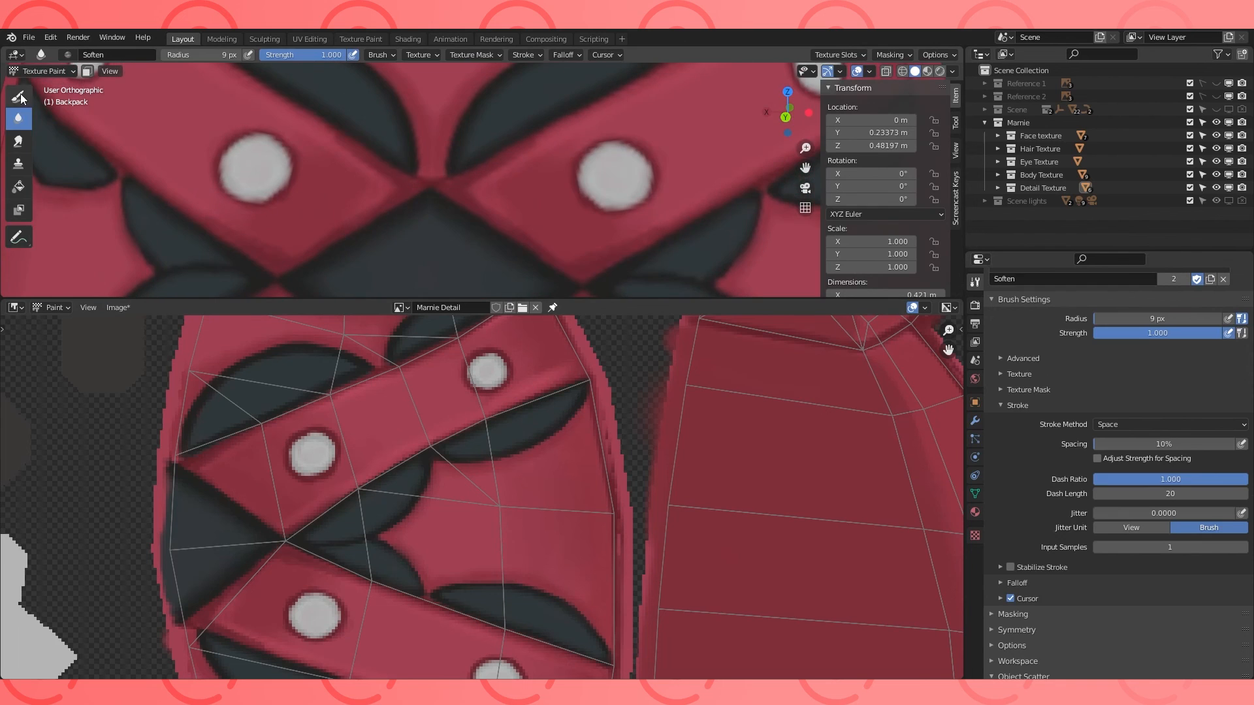
pyautogui.click(19, 97)
pyautogui.press('e')
pyautogui.click(548, 145)
pyautogui.moveTo(548, 145)
pyautogui.keyDown('shift'); pyautogui.mouseDown()
pyautogui.moveTo(617, 185)
pyautogui.moveTo(526, 228)
pyautogui.moveTo(537, 234)
pyautogui.mouseUp(); pyautogui.keyUp('shift')
pyautogui.hotkey('shift', 'f')
pyautogui.click(579, 200)
pyautogui.hotkey('shift', 'f')
pyautogui.click(567, 237)
pyautogui.keyDown('shift'); pyautogui.moveTo(580, 263); pyautogui.dragTo(505, 212, button='middle'); pyautogui.keyUp('shift')
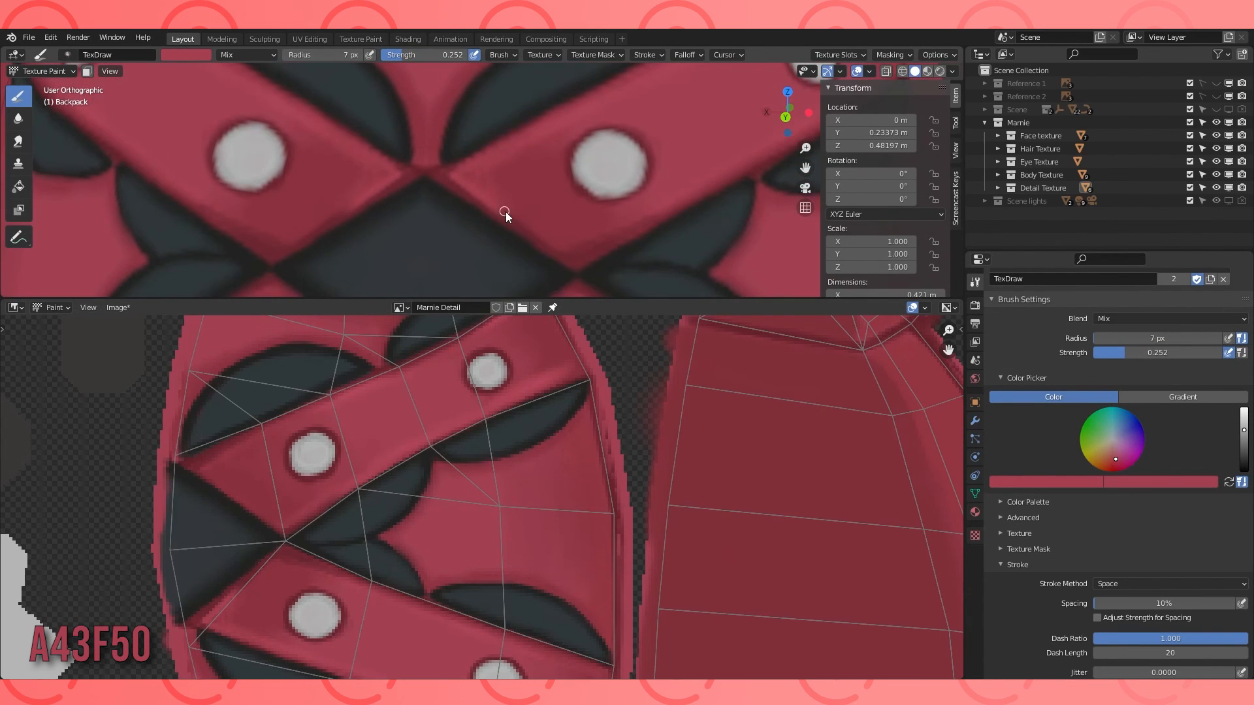
pyautogui.hotkey('alt', 's')
pyautogui.scroll(-5, 526, 591)
pyautogui.moveTo(526, 592); pyautogui.dragTo(553, 560, button='middle')
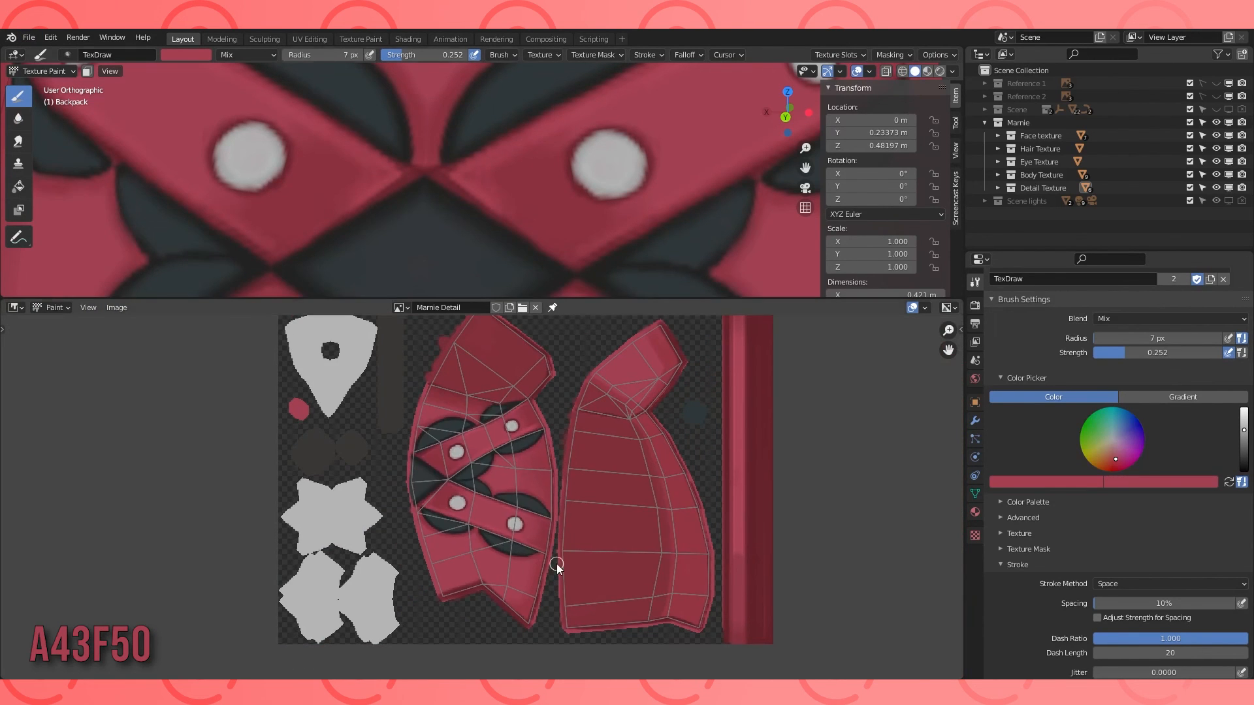
# Sample 65232B and paint the backpack's side seam beside the upper band's end at 7 px and full strength.
pyautogui.scroll(-9, 505, 204)
pyautogui.moveTo(506, 203); pyautogui.dragTo(622, 156, button='middle')
pyautogui.scroll(5, 621, 157)
pyautogui.moveTo(622, 157)
pyautogui.keyDown('shift'); pyautogui.mouseDown(button='middle')
pyautogui.moveTo(553, 200)
pyautogui.moveTo(489, 193)
pyautogui.moveTo(556, 162)
pyautogui.mouseUp(button='middle'); pyautogui.keyUp('shift')
pyautogui.scroll(2, 489, 193)
pyautogui.scroll(5, 1037, 514)
pyautogui.scroll(-3, 1037, 515)
pyautogui.press('e')
pyautogui.click(521, 592)
pyautogui.scroll(3, 536, 208)
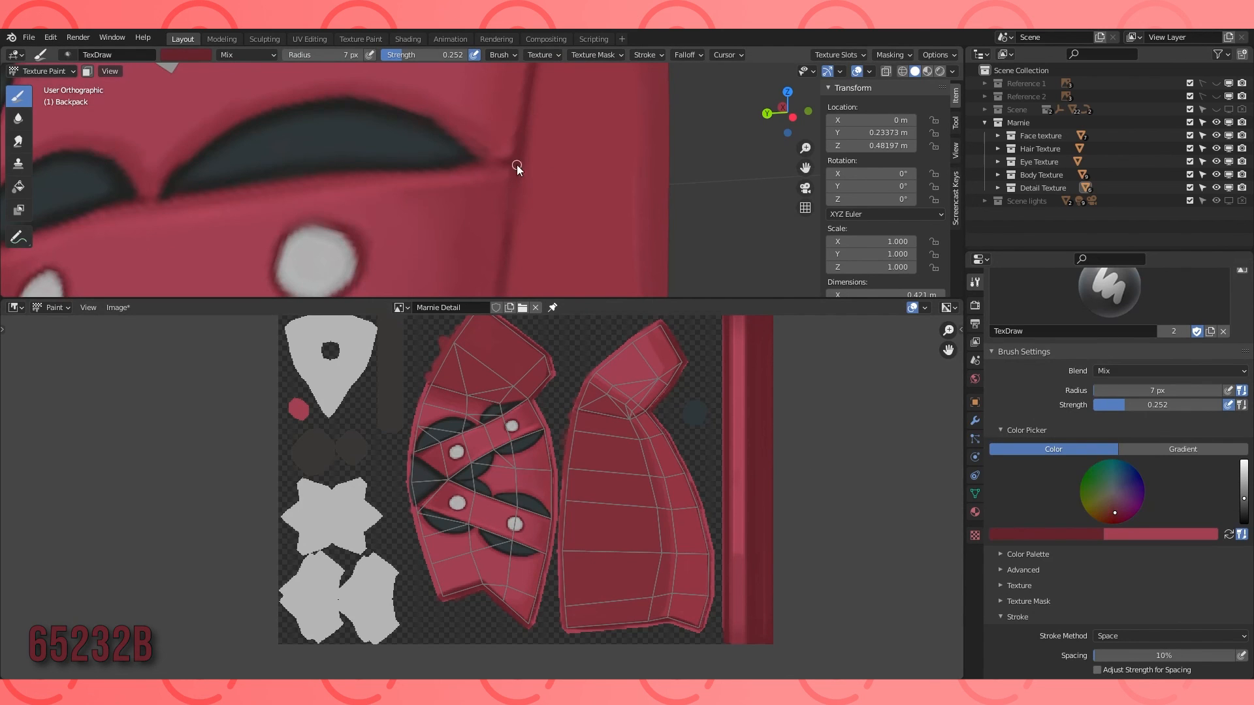
pyautogui.moveTo(410, 55); pyautogui.dragTo(475, 55)
pyautogui.moveTo(516, 167); pyautogui.dragTo(509, 281)
# Darken the brush colour to 531D23 and paint the seams where the side meets the backpack's top.
pyautogui.scroll(-5, 510, 274)
pyautogui.moveTo(513, 196); pyautogui.dragTo(538, 198, button='middle')
pyautogui.keyDown('shift'); pyautogui.moveTo(539, 176); pyautogui.dragTo(542, 268, button='middle'); pyautogui.keyUp('shift')
pyautogui.click(1041, 534)
pyautogui.moveTo(1101, 418); pyautogui.dragTo(1088, 426)
pyautogui.scroll(6, 499, 178)
pyautogui.keyDown('shift'); pyautogui.moveTo(500, 178); pyautogui.dragTo(555, 239, button='middle'); pyautogui.keyUp('shift')
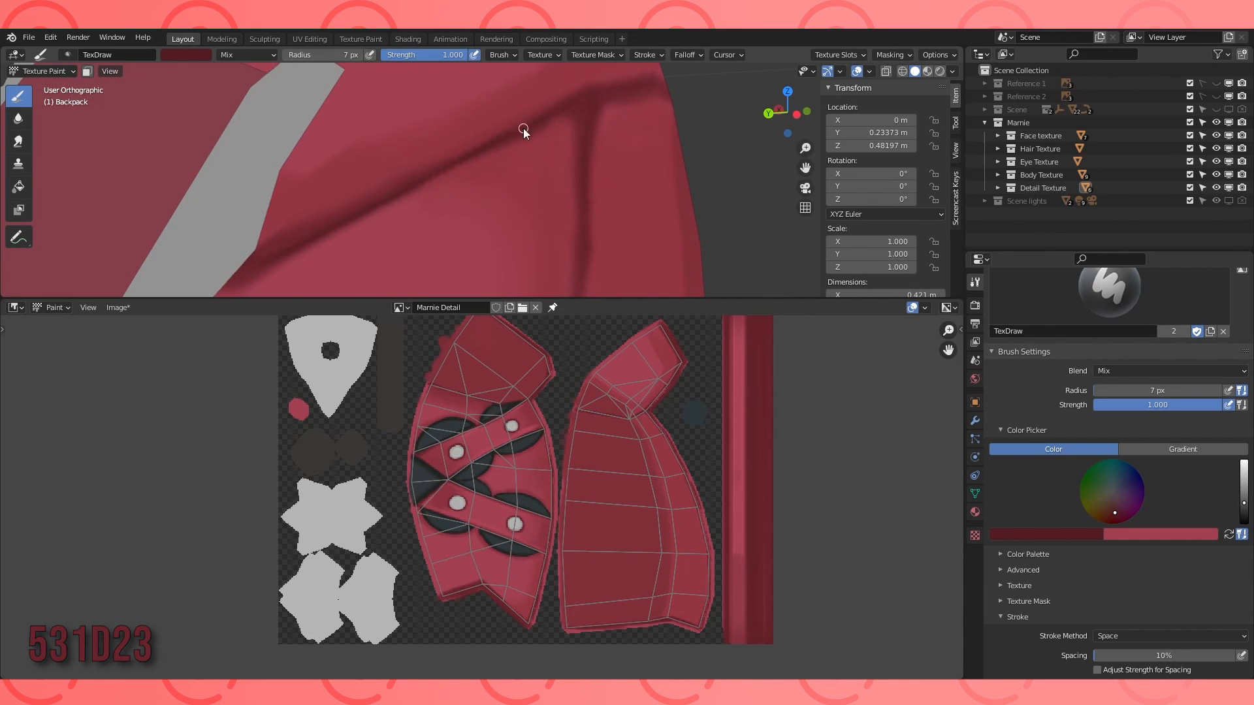
# Paint the opposite side seam beside the upper band's end with 531D23 at 7 px.
pyautogui.scroll(-5, 471, 184)
pyautogui.moveTo(471, 185); pyautogui.dragTo(394, 148, button='middle')
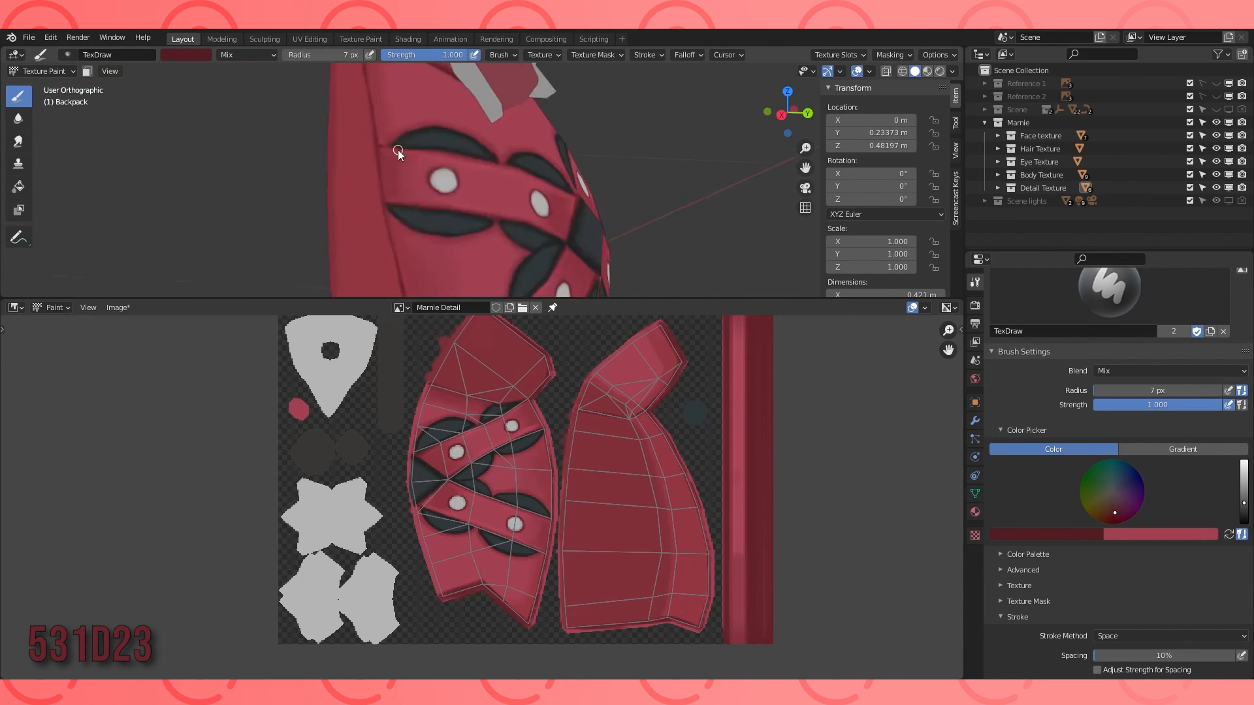
pyautogui.scroll(6, 523, 180)
pyautogui.moveTo(436, 125); pyautogui.dragTo(455, 281)
pyautogui.keyDown('shift'); pyautogui.moveTo(433, 248); pyautogui.dragTo(426, 171, button='middle'); pyautogui.keyUp('shift')
pyautogui.scroll(-6, 476, 213)
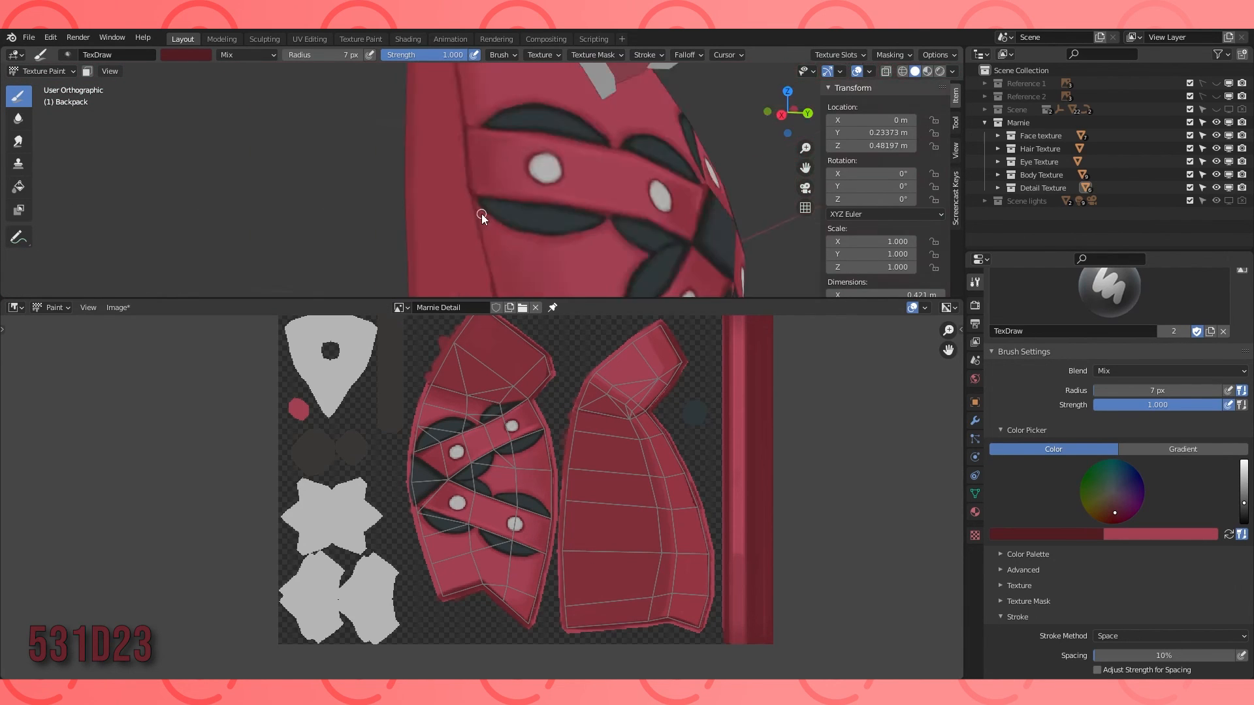
# Touch up the side seam beneath the upper band's end with 531D23.
pyautogui.scroll(7, 475, 208)
pyautogui.scroll(-8, 472, 245)
pyautogui.moveTo(604, 229); pyautogui.dragTo(513, 226, button='middle')
pyautogui.scroll(-2, 512, 226)
pyautogui.scroll(3, 700, 162)
pyautogui.moveTo(735, 166); pyautogui.dragTo(701, 162, button='middle')
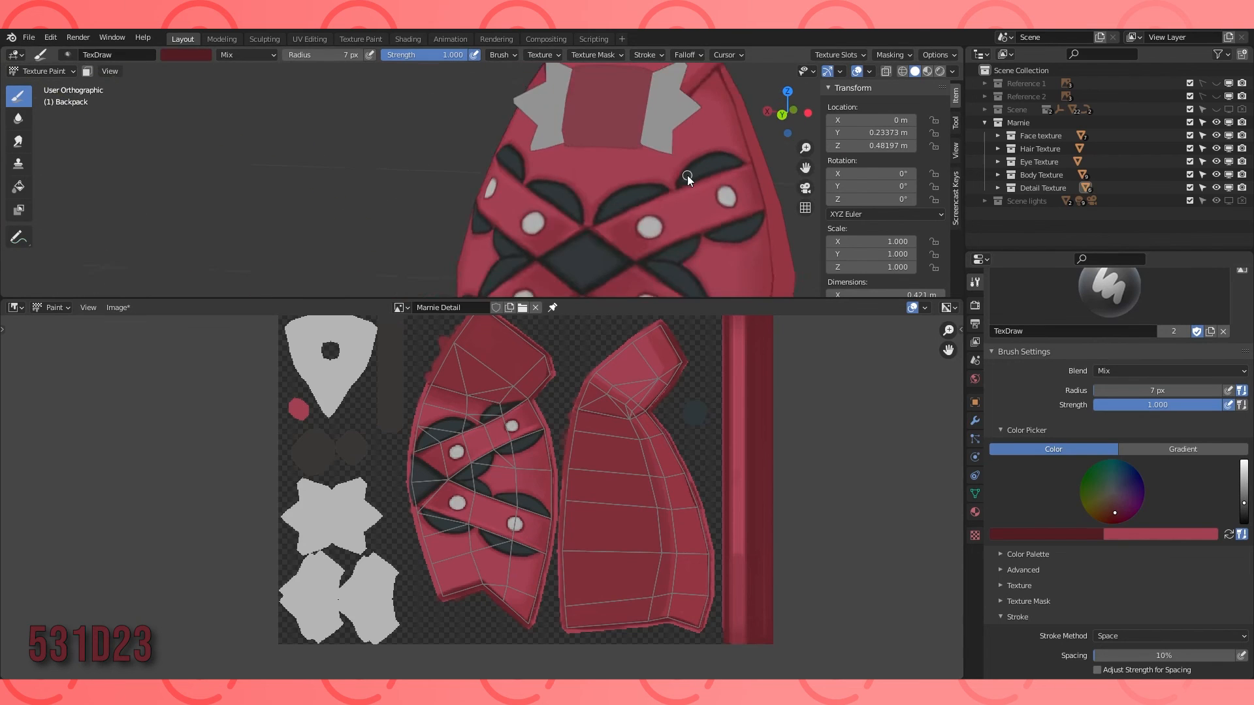
# Switch to the lighter red at 13 px and 0.230 strength and blend the fabric around the backpack's upper dark patches.
pyautogui.scroll(1, 700, 162)
pyautogui.click(1230, 535)
pyautogui.click(1077, 534)
pyautogui.scroll(4, 483, 150)
pyautogui.moveTo(465, 56); pyautogui.dragTo(400, 56)
pyautogui.press('f')
pyautogui.click(476, 270)
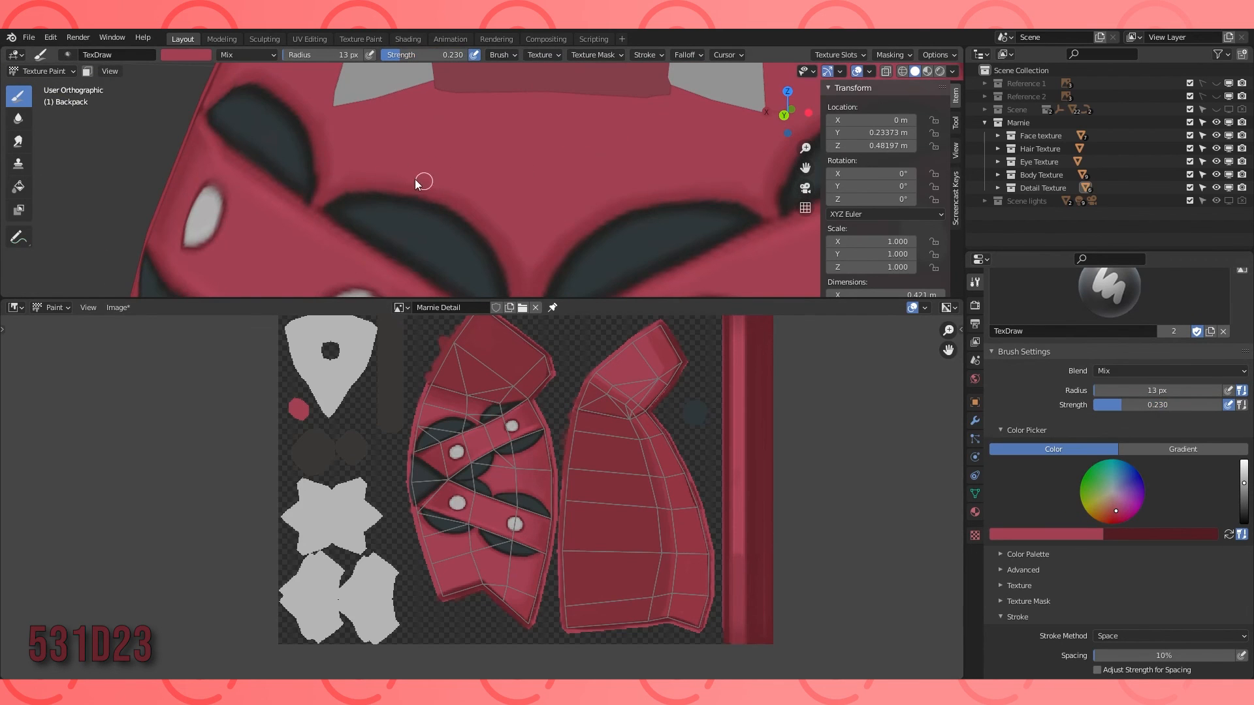
pyautogui.moveTo(537, 245); pyautogui.dragTo(555, 188, button='middle')
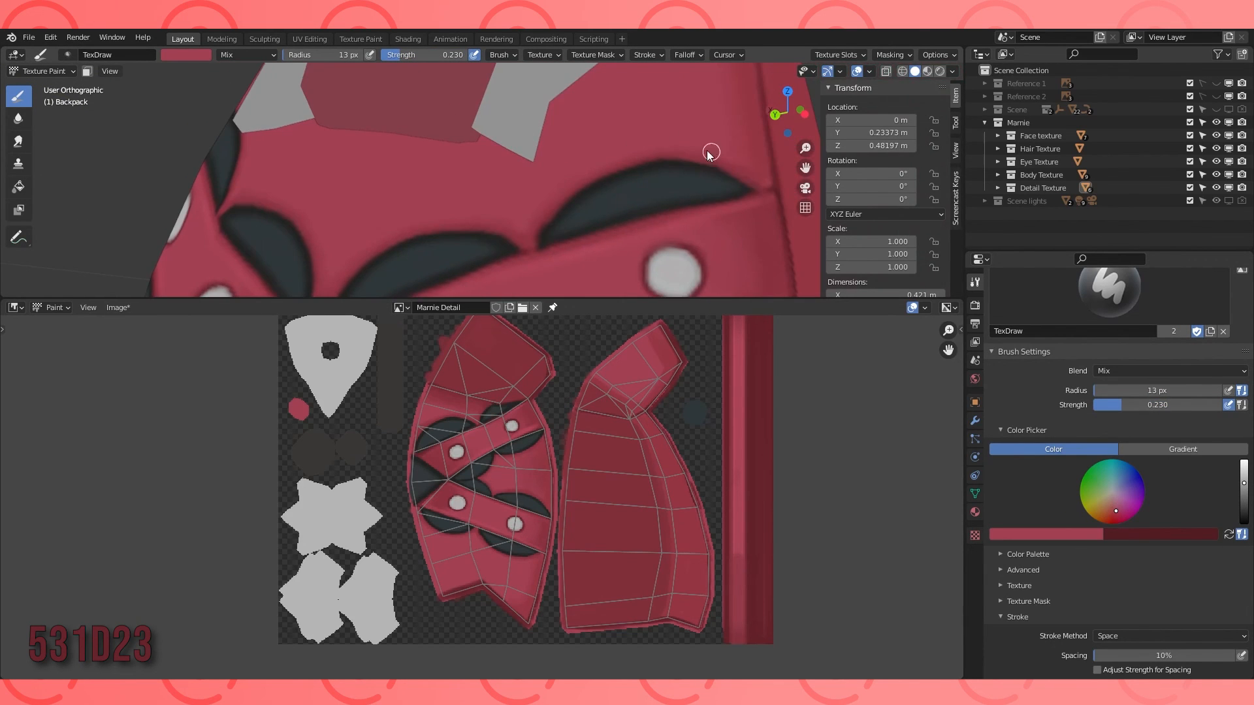
pyautogui.scroll(-3, 493, 202)
pyautogui.scroll(4, 471, 151)
pyautogui.scroll(-5, 562, 255)
pyautogui.moveTo(546, 226)
pyautogui.mouseDown(button='middle')
pyautogui.moveTo(469, 218)
pyautogui.moveTo(506, 173)
pyautogui.mouseUp(button='middle')
pyautogui.scroll(4, 450, 221)
# Sample 212221 and repaint the outline of the dark patch above the upper band at 8 px and full strength.
pyautogui.press('2')
pyautogui.scroll(2, 446, 205)
pyautogui.press('1')
pyautogui.click(1050, 534)
pyautogui.press('s')
pyautogui.keyDown('shift'); pyautogui.moveTo(378, 196); pyautogui.dragTo(463, 210, button='middle'); pyautogui.keyUp('shift')
pyautogui.scroll(2, 418, 209)
pyautogui.press('f')
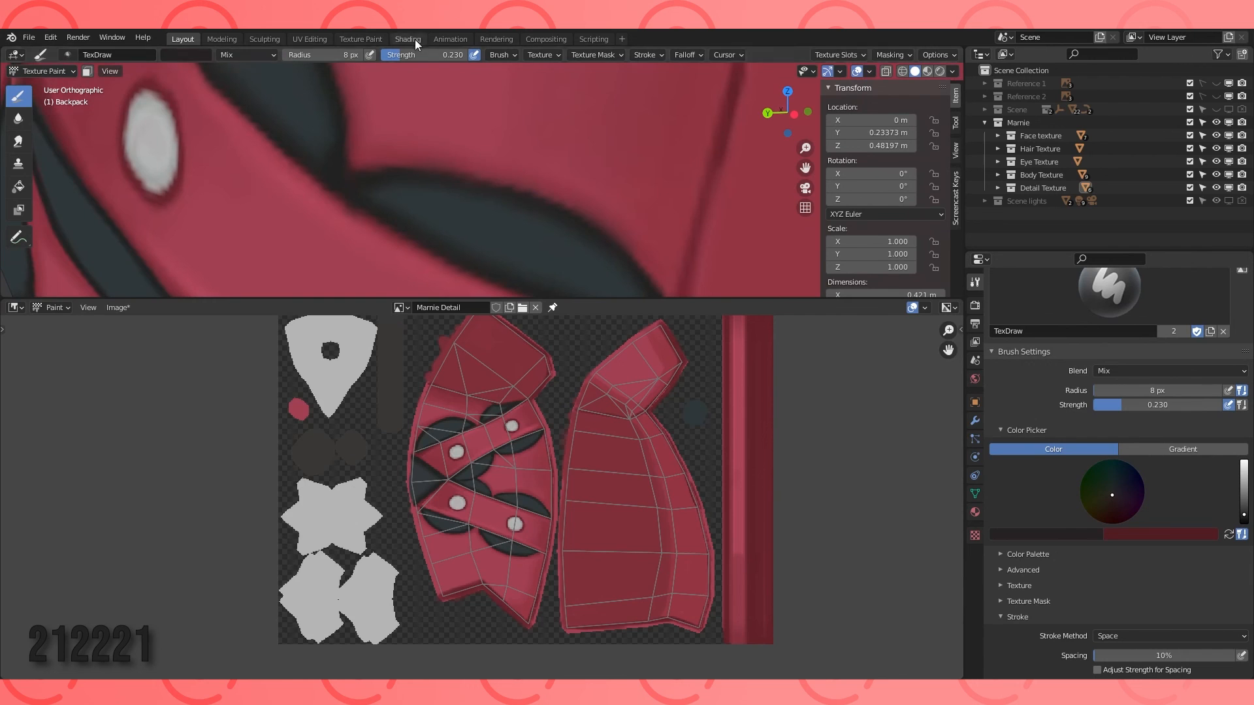
pyautogui.hotkey('shift', 'f')
pyautogui.click(472, 171)
pyautogui.moveTo(460, 177); pyautogui.dragTo(521, 199)
# Sharpen the outlines of the dark patches beneath the band with 212221, out to the side seam.
pyautogui.scroll(-7, 521, 200)
pyautogui.moveTo(457, 221); pyautogui.dragTo(516, 196, button='middle')
pyautogui.scroll(7, 473, 183)
pyautogui.moveTo(380, 183); pyautogui.dragTo(414, 198)
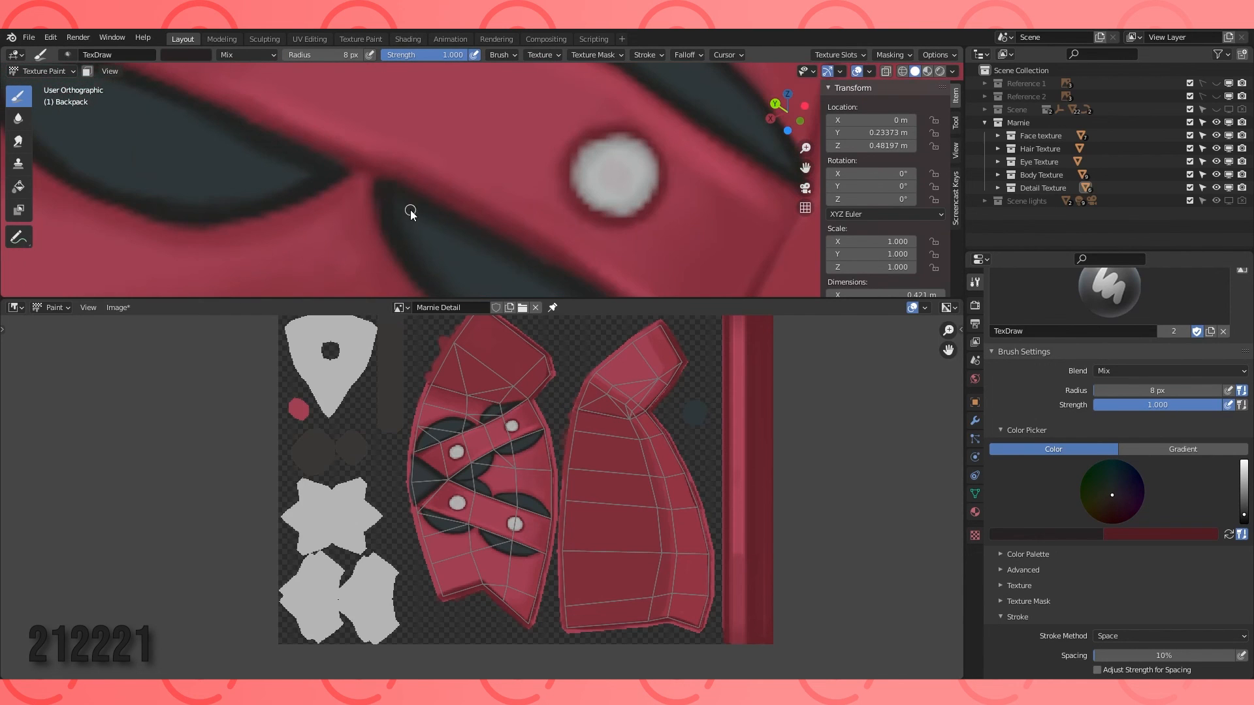
pyautogui.moveTo(568, 278); pyautogui.dragTo(555, 213, button='middle')
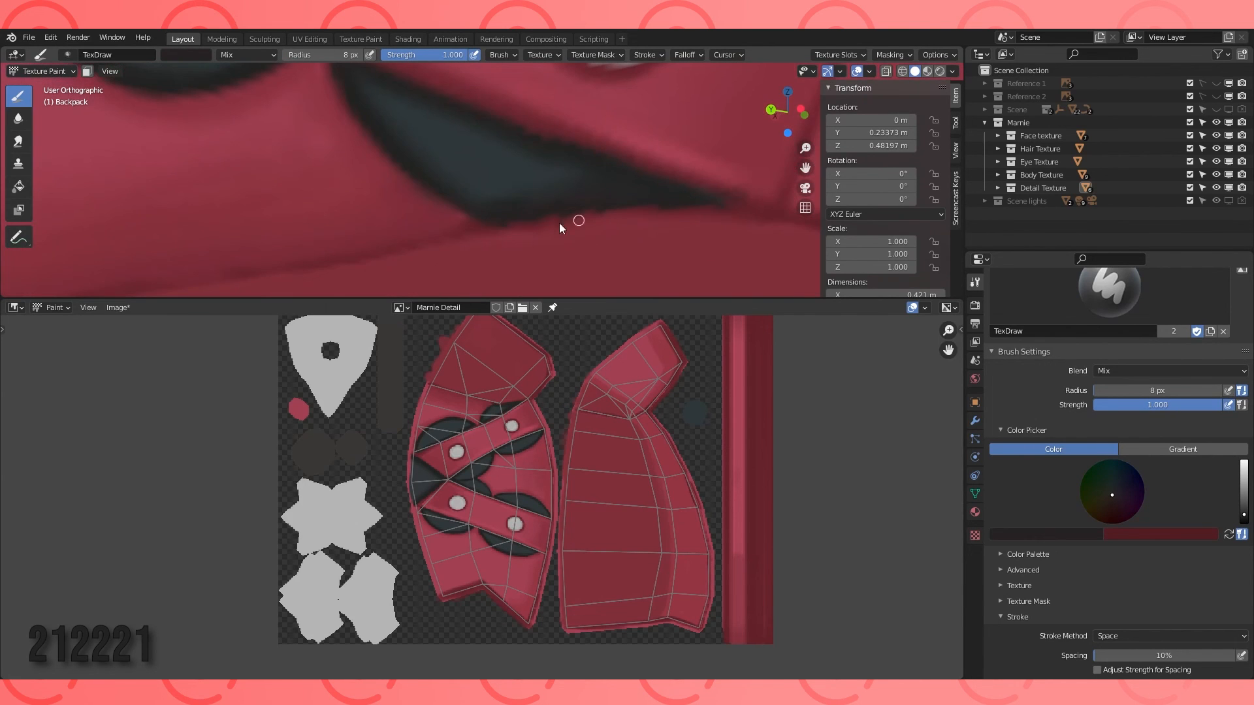
pyautogui.scroll(-5, 667, 197)
pyautogui.scroll(5, 440, 196)
# Sample 531D23, touch up the side seam beside the dark patch beneath the band, and save the texture image.
pyautogui.press('s')
pyautogui.scroll(-5, 760, 271)
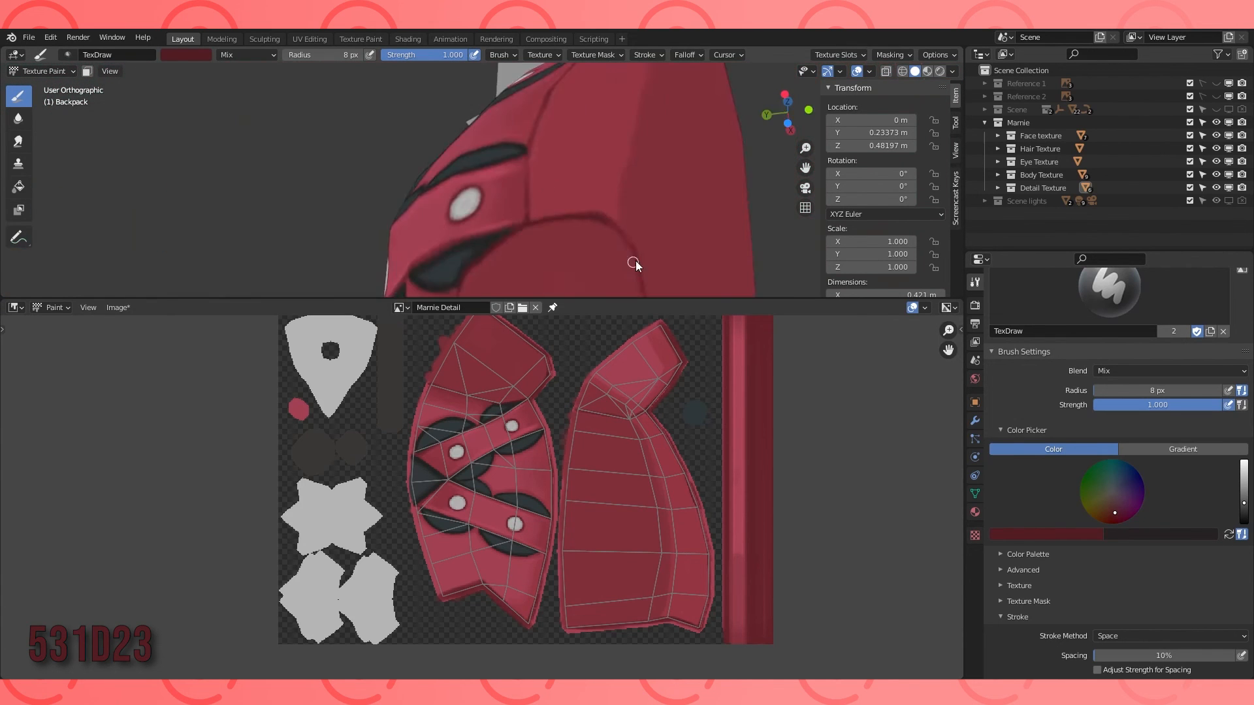
pyautogui.scroll(5, 552, 162)
pyautogui.scroll(-6, 539, 186)
pyautogui.moveTo(538, 186); pyautogui.dragTo(550, 232, button='middle')
pyautogui.click(117, 308)
pyautogui.click(134, 409)
pyautogui.scroll(-1, 401, 109)
# Select the ribbon detail on the backpack, show its UV layout in Edit Mode, and switch it to Texture Paint mode.
pyautogui.click(483, 190)
pyautogui.press('Tab')
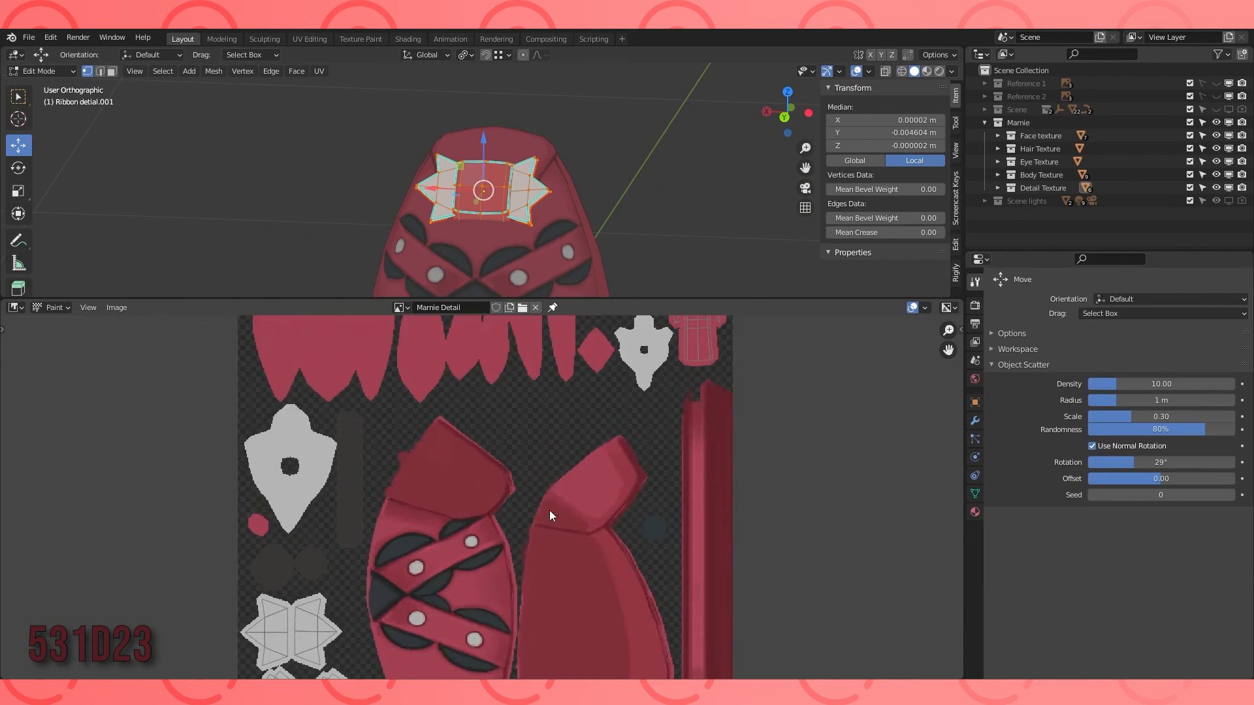
pyautogui.moveTo(693, 338); pyautogui.dragTo(457, 510, button='middle')
pyautogui.scroll(5, 457, 511)
pyautogui.scroll(-2, 457, 510)
pyautogui.click(49, 71)
pyautogui.click(52, 151)
# Sample the dark red 632129 and paint the border of the ribbon's centre piece in the texture.
pyautogui.click(1047, 560)
pyautogui.click(1101, 515)
pyautogui.click(491, 566)
pyautogui.moveTo(449, 449); pyautogui.dragTo(462, 526, button='middle')
pyautogui.moveTo(510, 455)
pyautogui.mouseDown()
pyautogui.moveTo(504, 390)
pyautogui.moveTo(501, 446)
pyautogui.mouseUp()
pyautogui.moveTo(427, 407)
pyautogui.mouseDown()
pyautogui.moveTo(420, 448)
pyautogui.moveTo(448, 520)
pyautogui.moveTo(417, 401)
pyautogui.moveTo(493, 381)
pyautogui.mouseUp()
# Blend 632129 across the upper part of the ribbon's centre piece at 6 px and 0.178 strength.
pyautogui.moveTo(454, 56); pyautogui.dragTo(396, 56)
pyautogui.scroll(3, 481, 184)
pyautogui.scroll(3, 408, 424)
pyautogui.press('f')
pyautogui.moveTo(573, 503); pyautogui.dragTo(463, 504)
pyautogui.moveTo(495, 242); pyautogui.dragTo(538, 264, button='middle')
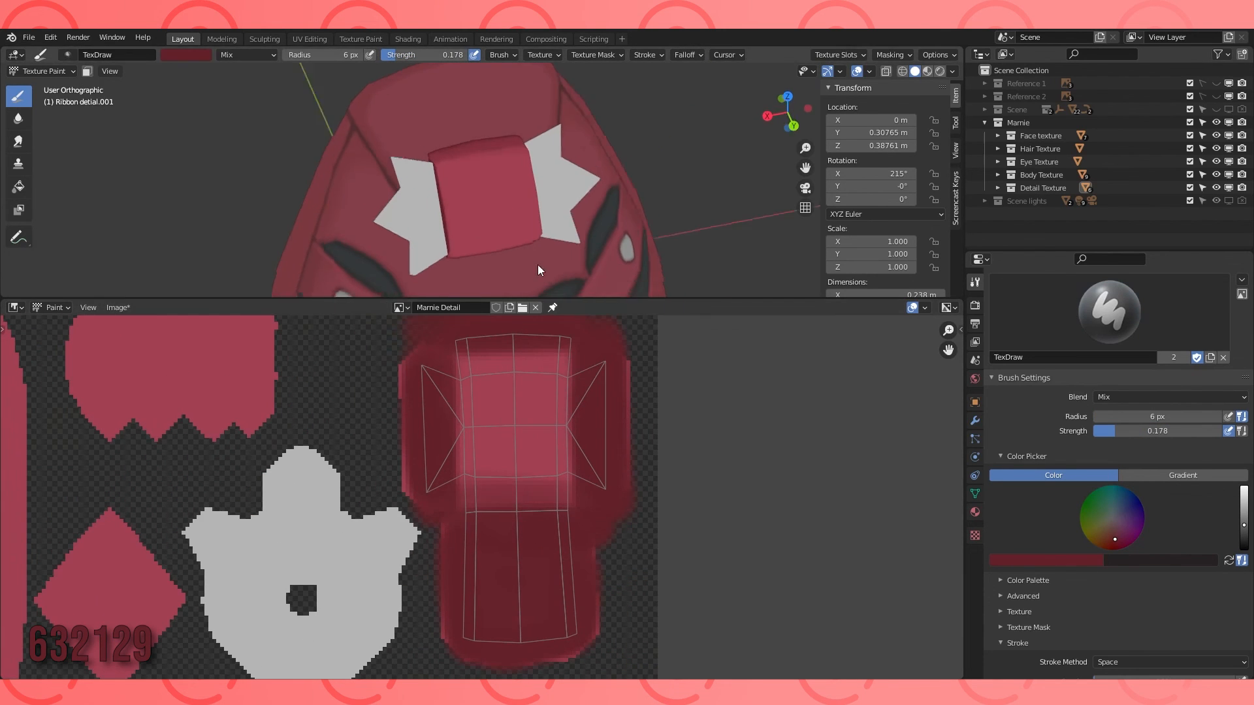
pyautogui.moveTo(534, 348); pyautogui.dragTo(552, 401, button='middle')
pyautogui.moveTo(480, 405); pyautogui.dragTo(601, 408)
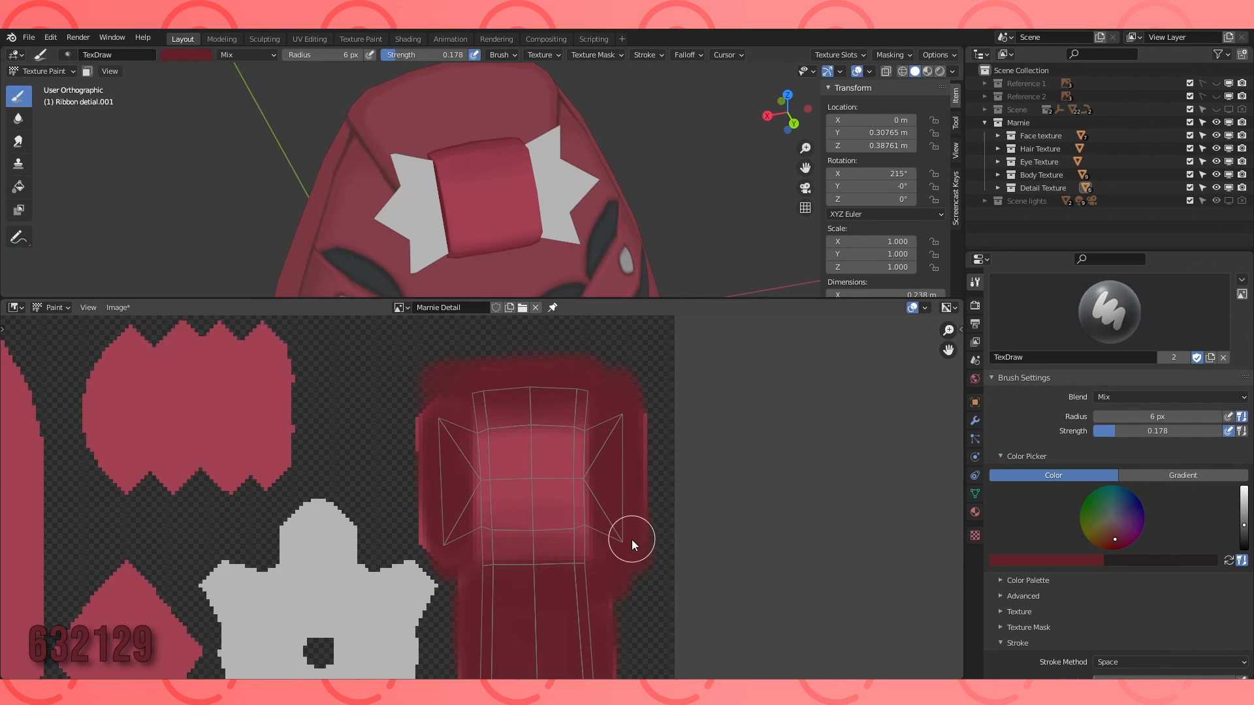
# Brighten the sampled red to E75C76 and paint highlights along the ribbon centre's edges at 8 px and 0.178 strength.
pyautogui.click(19, 119)
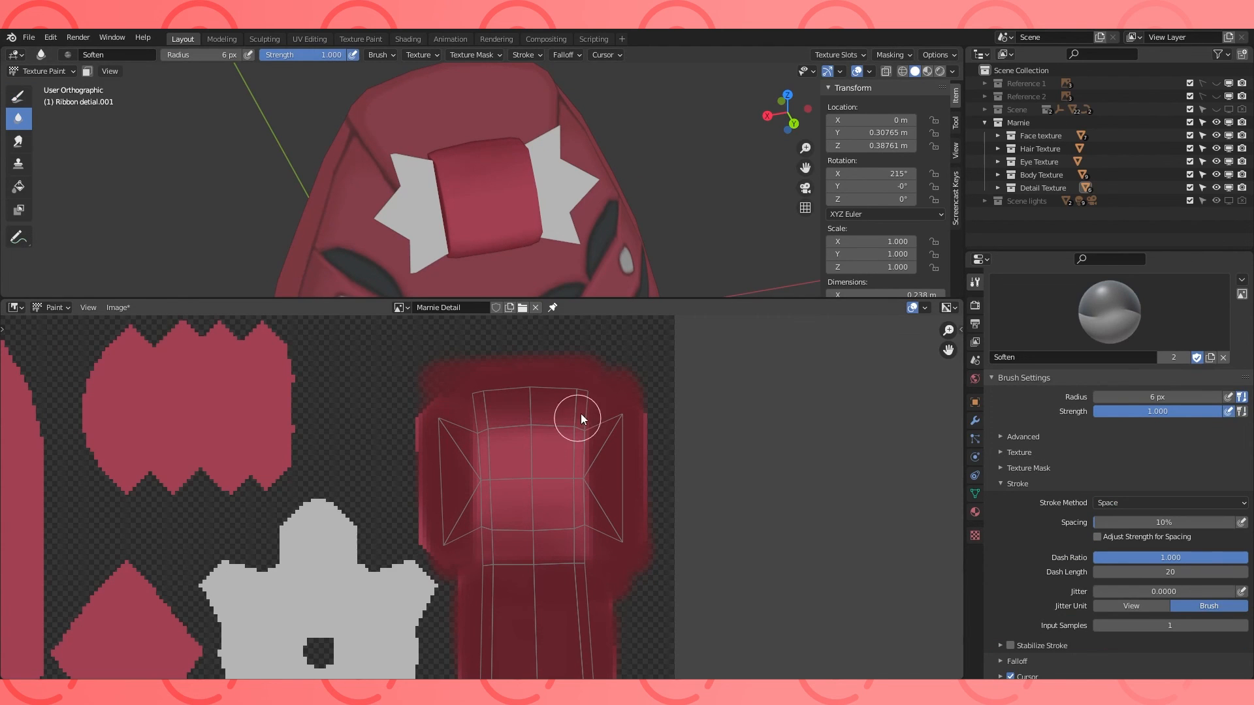
pyautogui.click(18, 96)
pyautogui.scroll(-2, 497, 496)
pyautogui.press('f')
pyautogui.click(1058, 562)
pyautogui.press('s')
pyautogui.click(1053, 560)
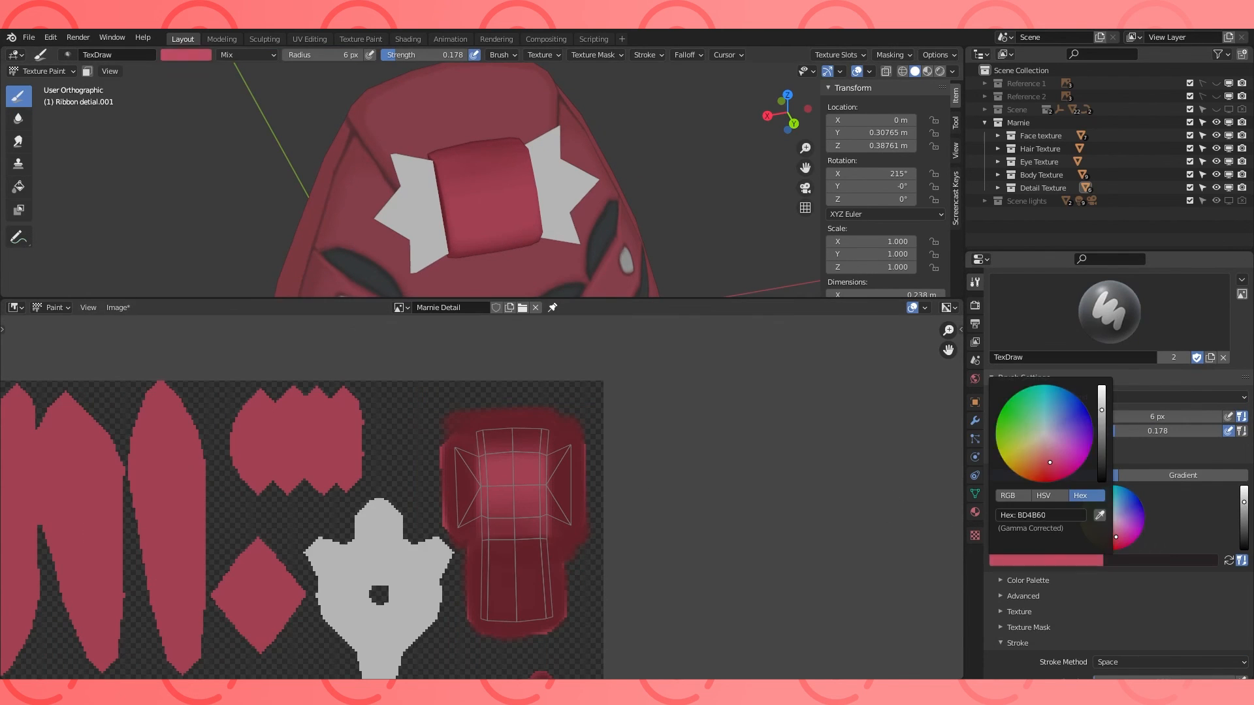
pyautogui.moveTo(1103, 418); pyautogui.dragTo(1104, 394)
pyautogui.scroll(3, 467, 169)
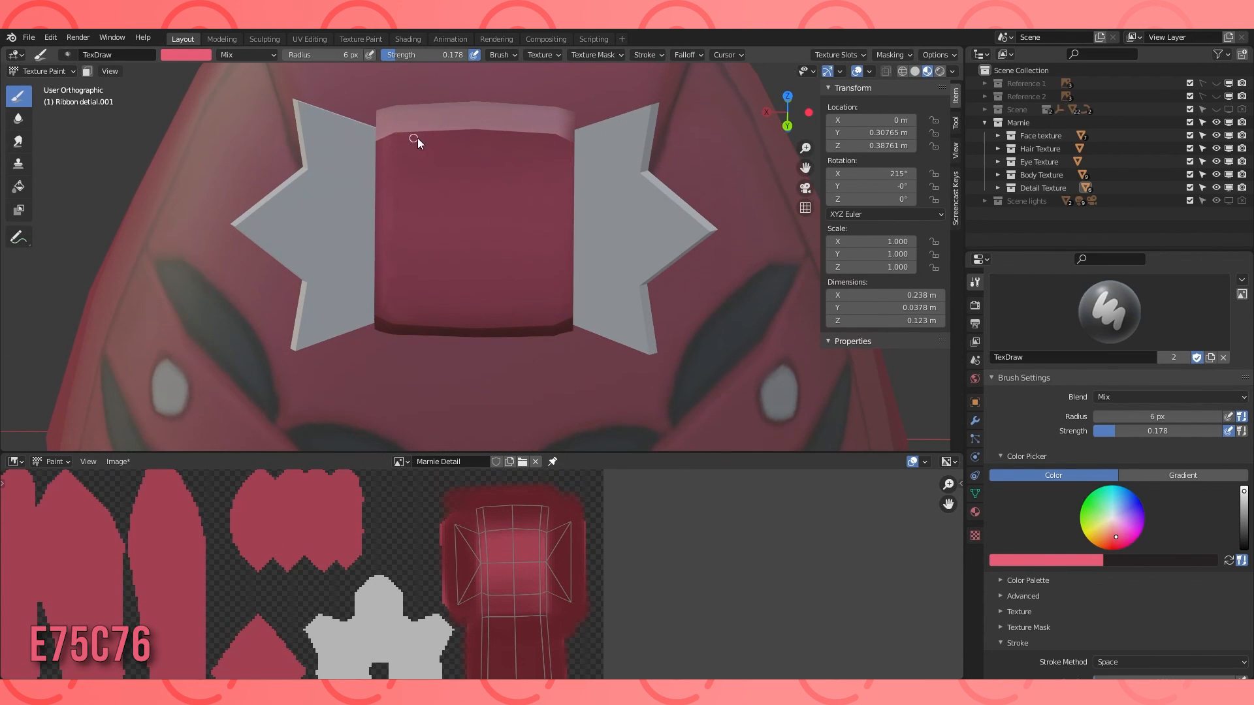
pyautogui.click(914, 71)
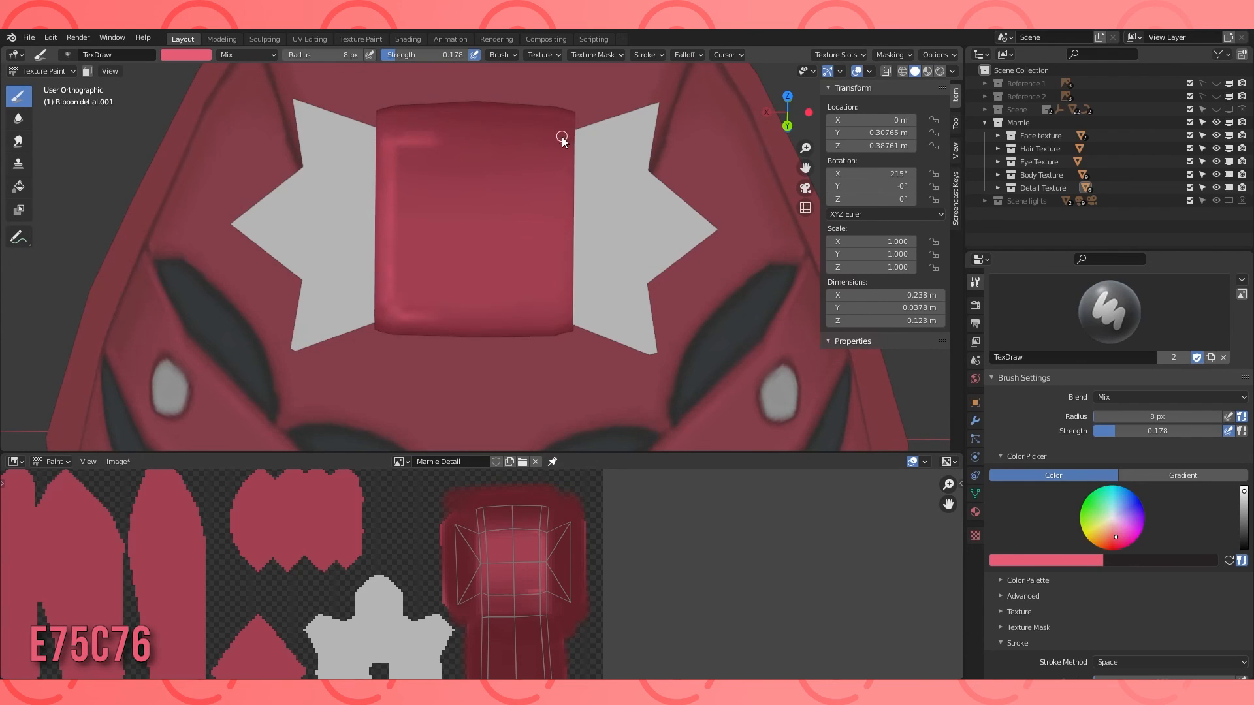
pyautogui.moveTo(501, 331); pyautogui.dragTo(565, 216, button='middle')
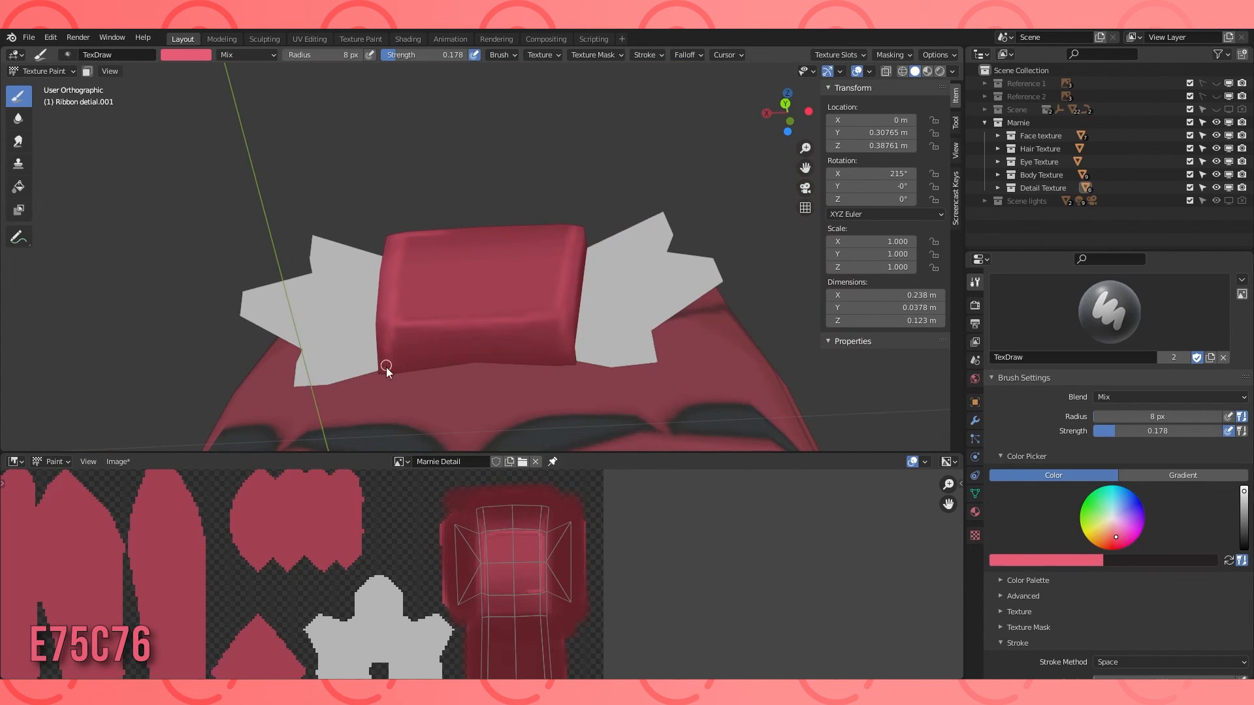
pyautogui.moveTo(566, 347)
pyautogui.mouseDown(button='middle')
pyautogui.moveTo(660, 205)
pyautogui.moveTo(588, 246)
pyautogui.mouseUp(button='middle')
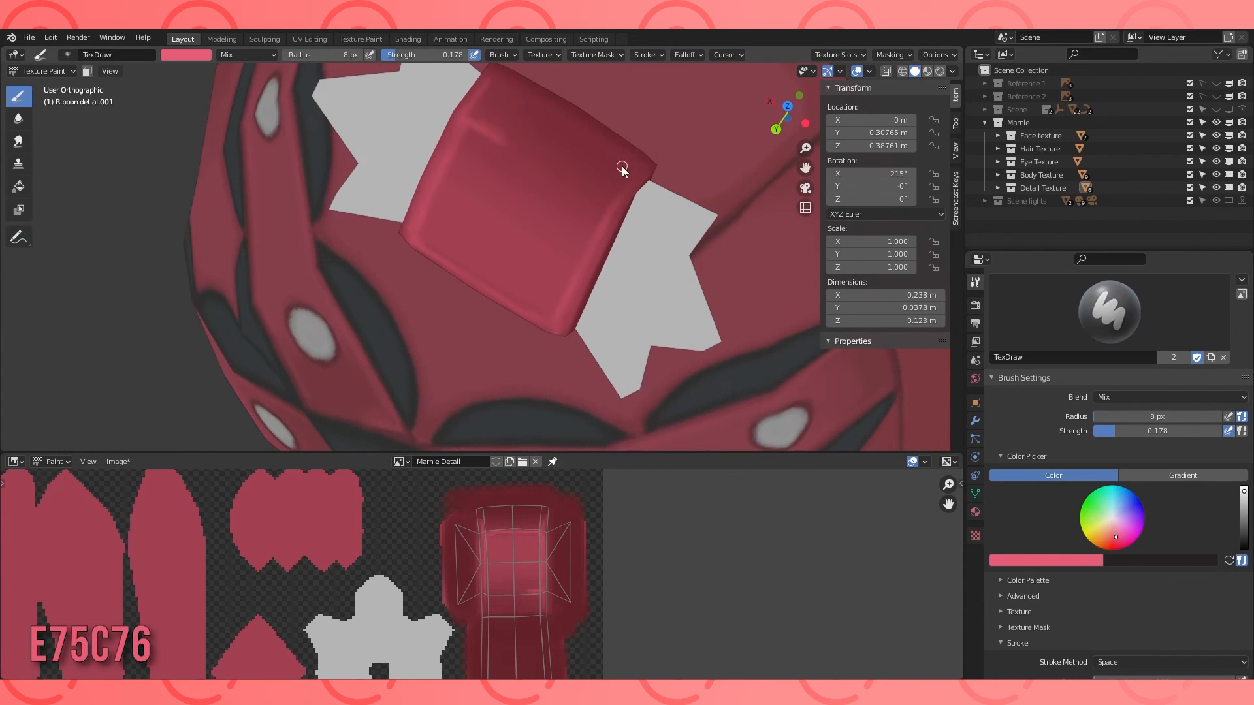
# Soften the highlights on the ribbon's centre piece with the Soften brush at 37 px and 20 px.
pyautogui.click(18, 117)
pyautogui.press('f')
pyautogui.click(495, 153)
pyautogui.moveTo(498, 138)
pyautogui.mouseDown()
pyautogui.moveTo(502, 129)
pyautogui.moveTo(480, 159)
pyautogui.mouseUp()
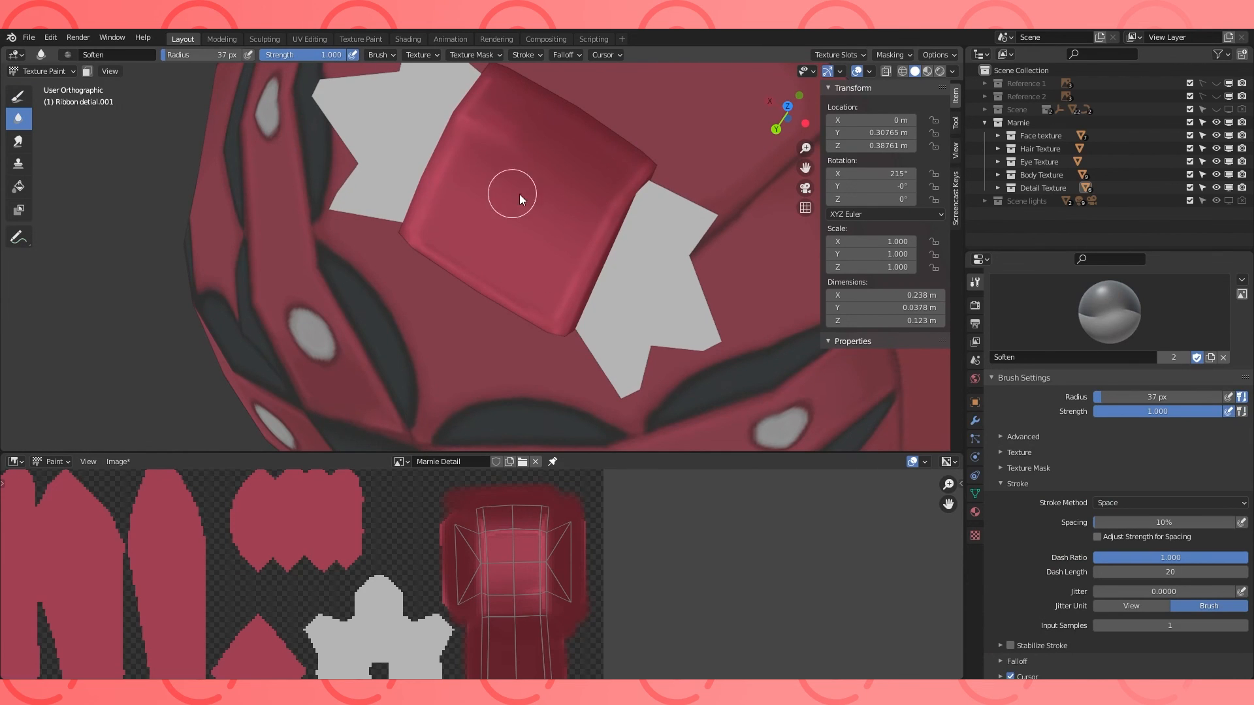
pyautogui.scroll(-5, 507, 153)
pyautogui.moveTo(508, 156); pyautogui.dragTo(537, 98, button='middle')
pyautogui.scroll(5, 537, 98)
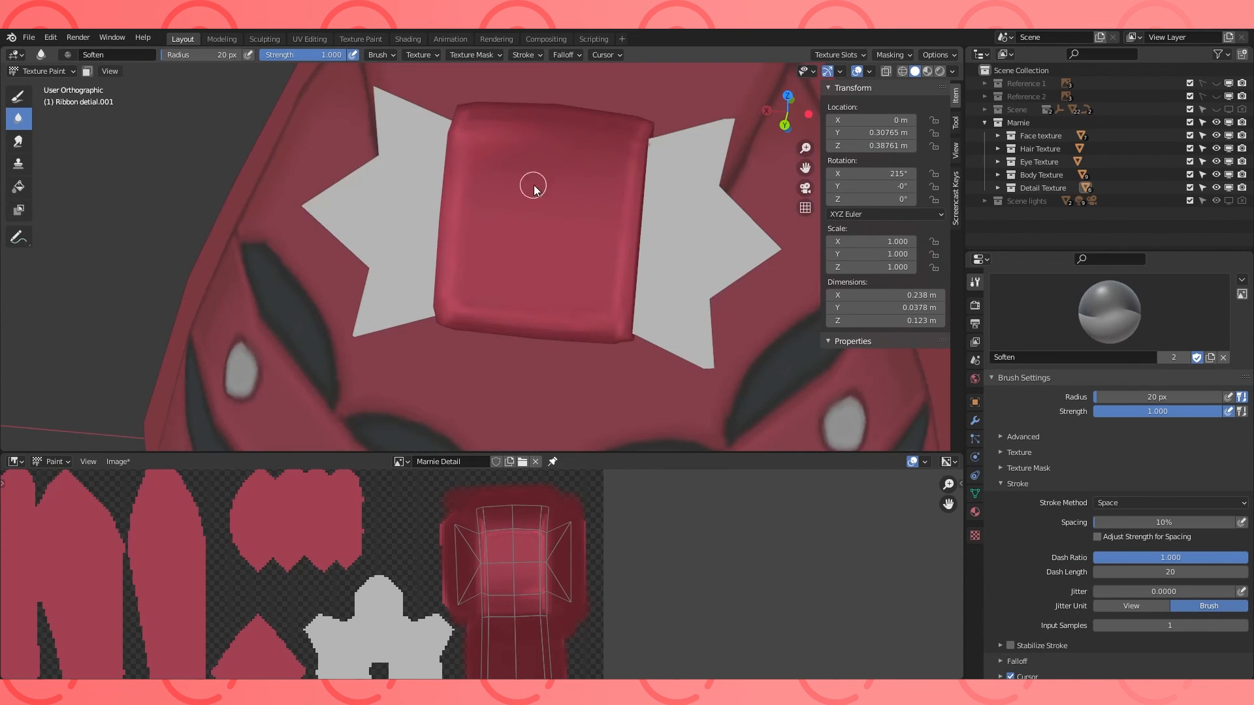
# Blend the ribbon centre's front face with 9F3F51 at 20 px and 0.178 strength, and sample 66232B from its border.
pyautogui.click(18, 96)
pyautogui.press('s')
pyautogui.moveTo(534, 189)
pyautogui.mouseDown(button='middle')
pyautogui.moveTo(532, 217)
pyautogui.moveTo(535, 189)
pyautogui.mouseUp(button='middle')
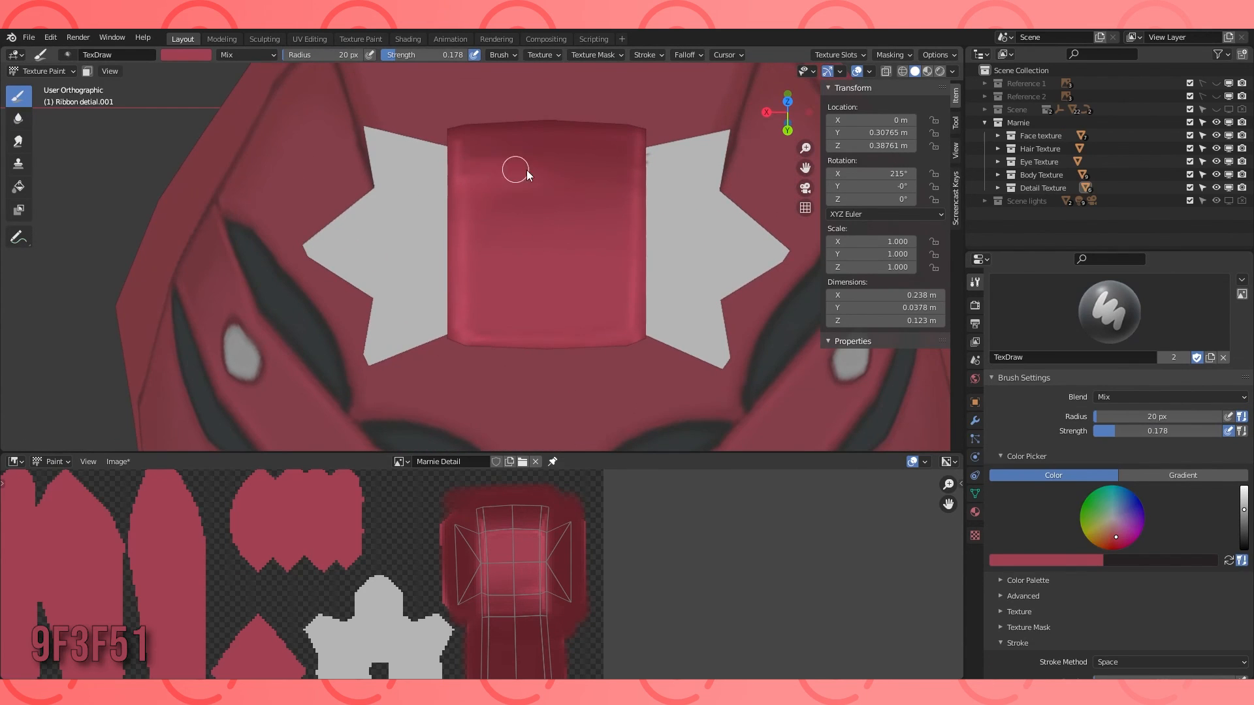
pyautogui.click(1087, 560)
pyautogui.click(1098, 515)
pyautogui.click(555, 584)
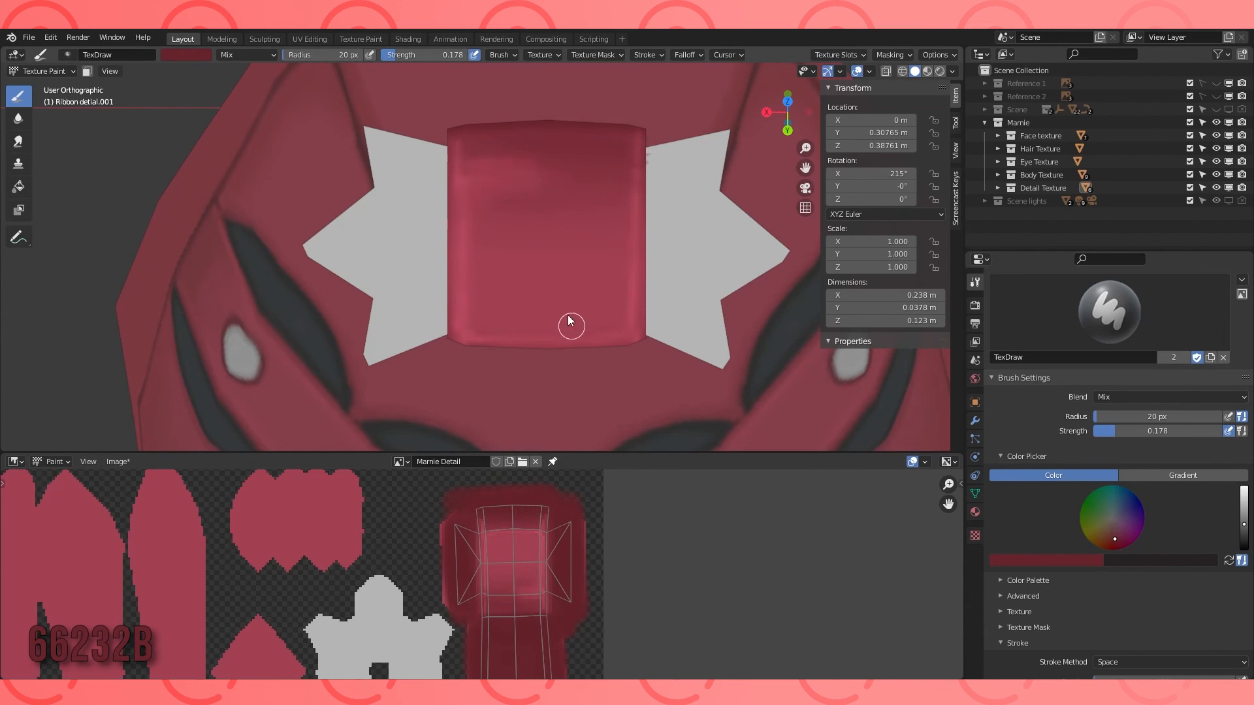
# Soften the shading transitions across the ribbon's centre piece and its folded edge, using a 16 px Soften brush.
pyautogui.click(18, 119)
pyautogui.moveTo(478, 168); pyautogui.dragTo(631, 149)
pyautogui.moveTo(631, 149)
pyautogui.mouseDown(button='middle')
pyautogui.moveTo(589, 294)
pyautogui.moveTo(548, 262)
pyautogui.moveTo(497, 281)
pyautogui.mouseUp(button='middle')
pyautogui.scroll(-5, 548, 262)
pyautogui.scroll(6, 496, 281)
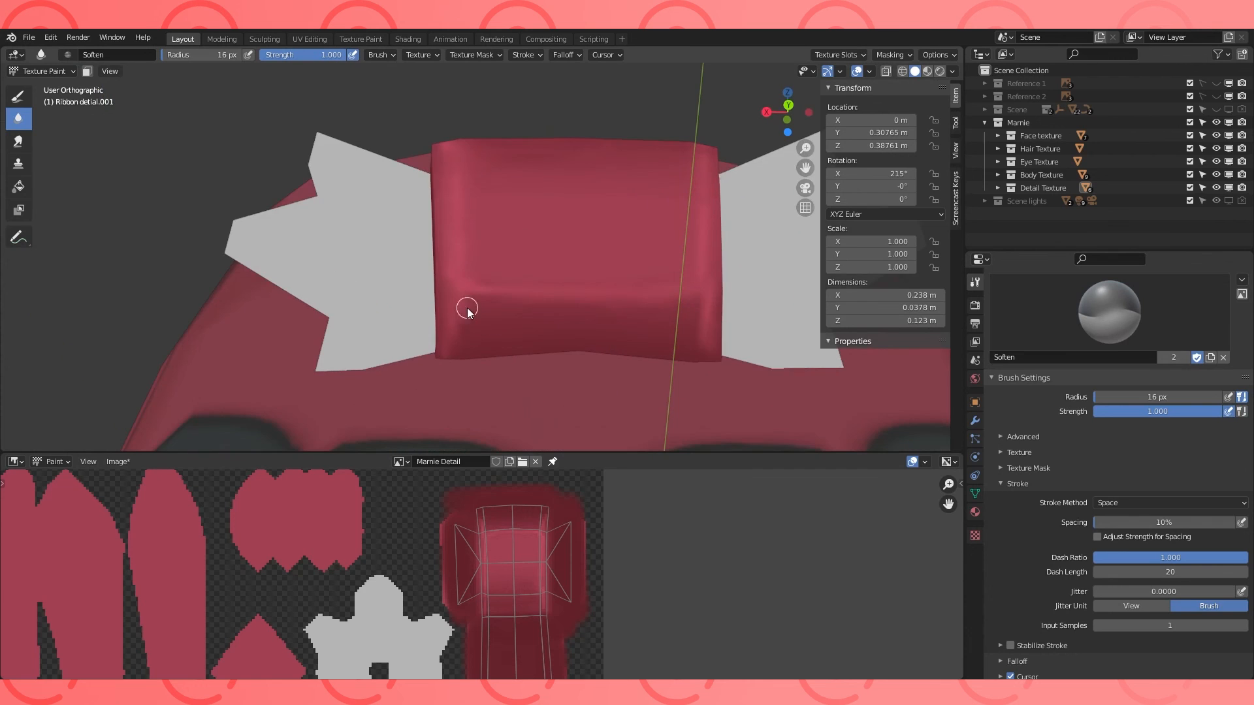
pyautogui.moveTo(465, 360); pyautogui.dragTo(558, 370, button='middle')
pyautogui.scroll(-4, 557, 370)
pyautogui.moveTo(418, 587); pyautogui.dragTo(527, 546, button='middle')
pyautogui.scroll(1, 527, 546)
# Return to the TexDraw brush and sample B4B4B4 from the ribbon's grey ends for both brush colours.
pyautogui.click(18, 96)
pyautogui.click(1046, 560)
pyautogui.click(1176, 561)
pyautogui.click(395, 535)
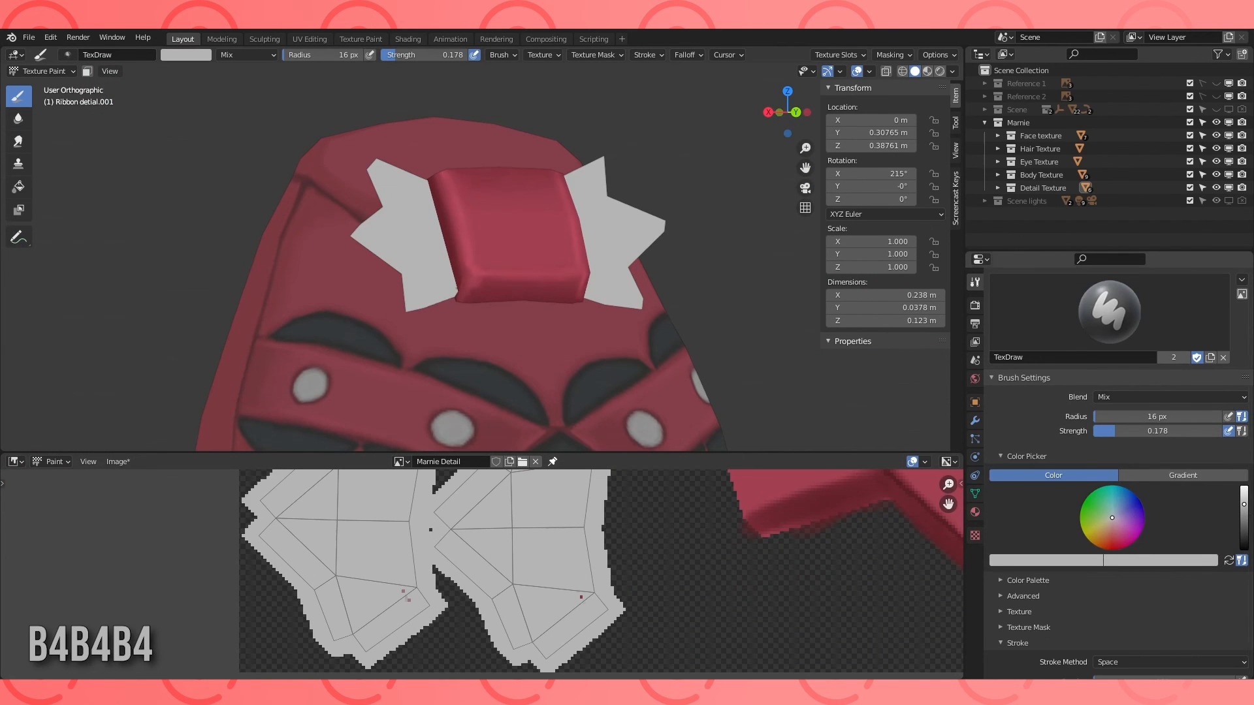
# Darken one brush colour to 757575 and cover the stray red spots on the ribbon ends with B4B4B4 at 6 px and full strength.
pyautogui.click(1047, 561)
pyautogui.moveTo(1105, 411); pyautogui.dragTo(1105, 435)
pyautogui.click(1229, 560)
pyautogui.scroll(2, 481, 573)
pyautogui.moveTo(327, 55); pyautogui.dragTo(483, 55)
pyautogui.moveTo(759, 452); pyautogui.dragTo(759, 304)
pyautogui.click(361, 534)
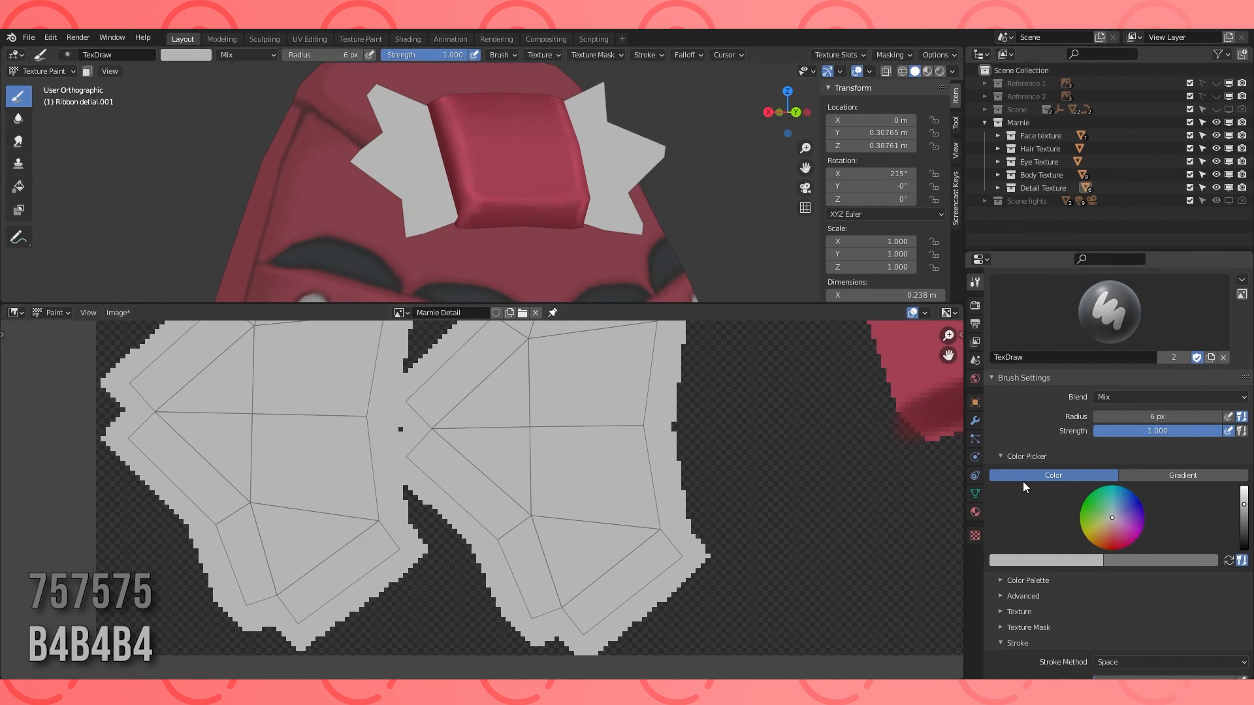
# Paint 757575 along the outer edges of both ribbon ends in the texture at 6 px and full strength.
pyautogui.press('x')
pyautogui.moveTo(400, 444)
pyautogui.mouseDown()
pyautogui.moveTo(491, 520)
pyautogui.moveTo(729, 556)
pyautogui.mouseUp()
pyautogui.moveTo(640, 376); pyautogui.dragTo(579, 498, button='middle')
pyautogui.moveTo(347, 534); pyautogui.dragTo(482, 338)
pyautogui.moveTo(513, 334); pyautogui.dragTo(614, 411)
pyautogui.moveTo(60, 530)
pyautogui.mouseDown()
pyautogui.moveTo(155, 447)
pyautogui.moveTo(206, 332)
pyautogui.mouseUp()
pyautogui.moveTo(239, 328); pyautogui.dragTo(345, 414)
pyautogui.moveTo(362, 438); pyautogui.dragTo(616, 411, button='middle')
pyautogui.moveTo(309, 522); pyautogui.dragTo(399, 611)
pyautogui.moveTo(332, 528); pyautogui.dragTo(344, 409, button='middle')
pyautogui.moveTo(410, 489)
pyautogui.mouseDown()
pyautogui.moveTo(434, 512)
pyautogui.moveTo(453, 595)
pyautogui.mouseUp()
pyautogui.moveTo(506, 597); pyautogui.dragTo(617, 524)
pyautogui.scroll(-2, 574, 485)
pyautogui.moveTo(705, 459); pyautogui.dragTo(625, 511, button='middle')
# Try 757575 shading strokes along the inner edges of both ribbon ends, undoing the unwanted strokes.
pyautogui.moveTo(506, 554); pyautogui.dragTo(495, 520)
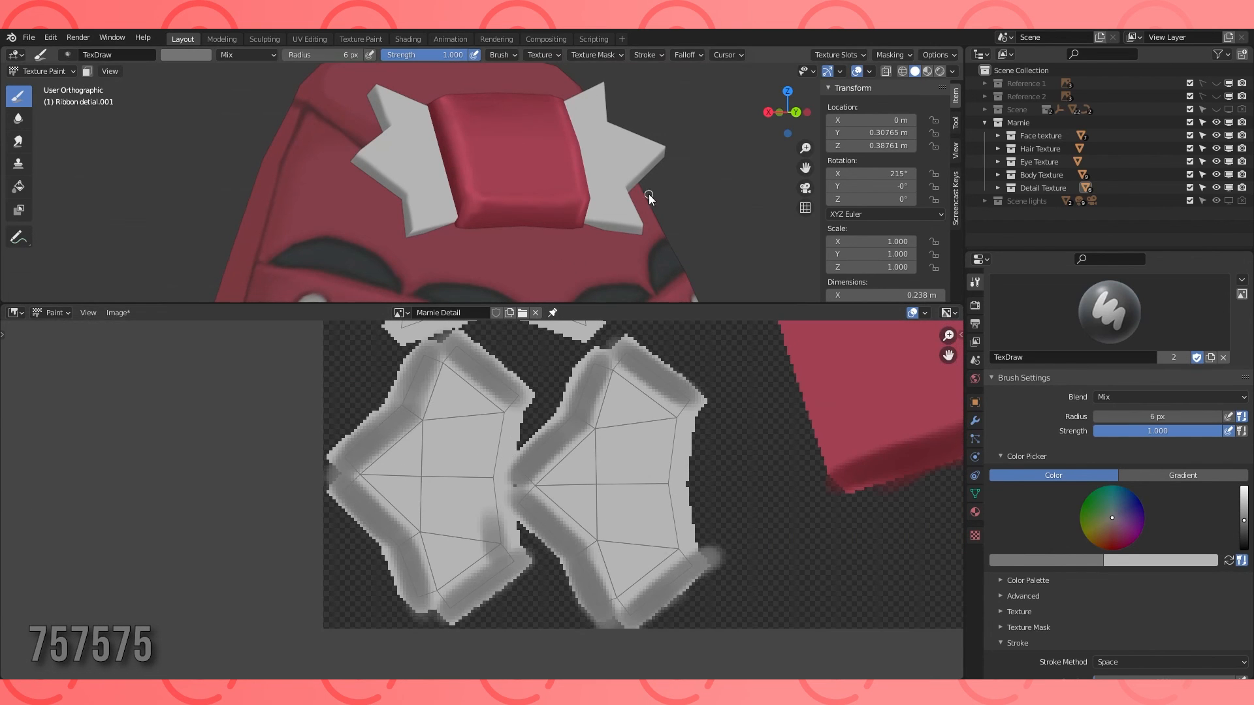
pyautogui.moveTo(649, 196); pyautogui.dragTo(621, 250, button='middle')
pyautogui.hotkey('ctrl', 'z')
pyautogui.moveTo(512, 406); pyautogui.dragTo(492, 518)
pyautogui.moveTo(679, 555); pyautogui.dragTo(669, 501)
pyautogui.hotkey('ctrl', 'z')
# Lower the brush strength to 0.437 and shade both ribbon ends with 757575 where they meet the centre piece.
pyautogui.hotkey('shift', 'f')
pyautogui.click(645, 439)
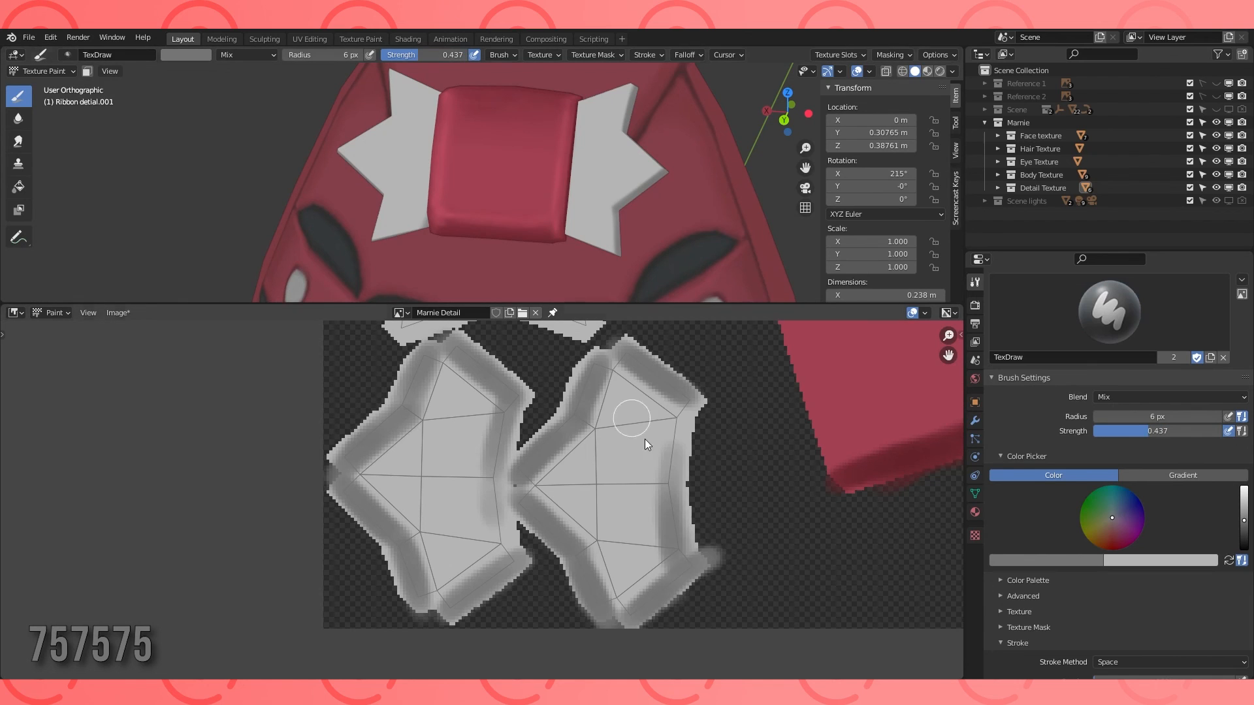
pyautogui.moveTo(662, 555); pyautogui.dragTo(672, 510)
pyautogui.hotkey('ctrl', 'z')
pyautogui.moveTo(661, 460); pyautogui.dragTo(660, 520)
pyautogui.moveTo(482, 516); pyautogui.dragTo(487, 393)
pyautogui.moveTo(499, 496); pyautogui.dragTo(500, 548)
pyautogui.moveTo(684, 417); pyautogui.dragTo(686, 548)
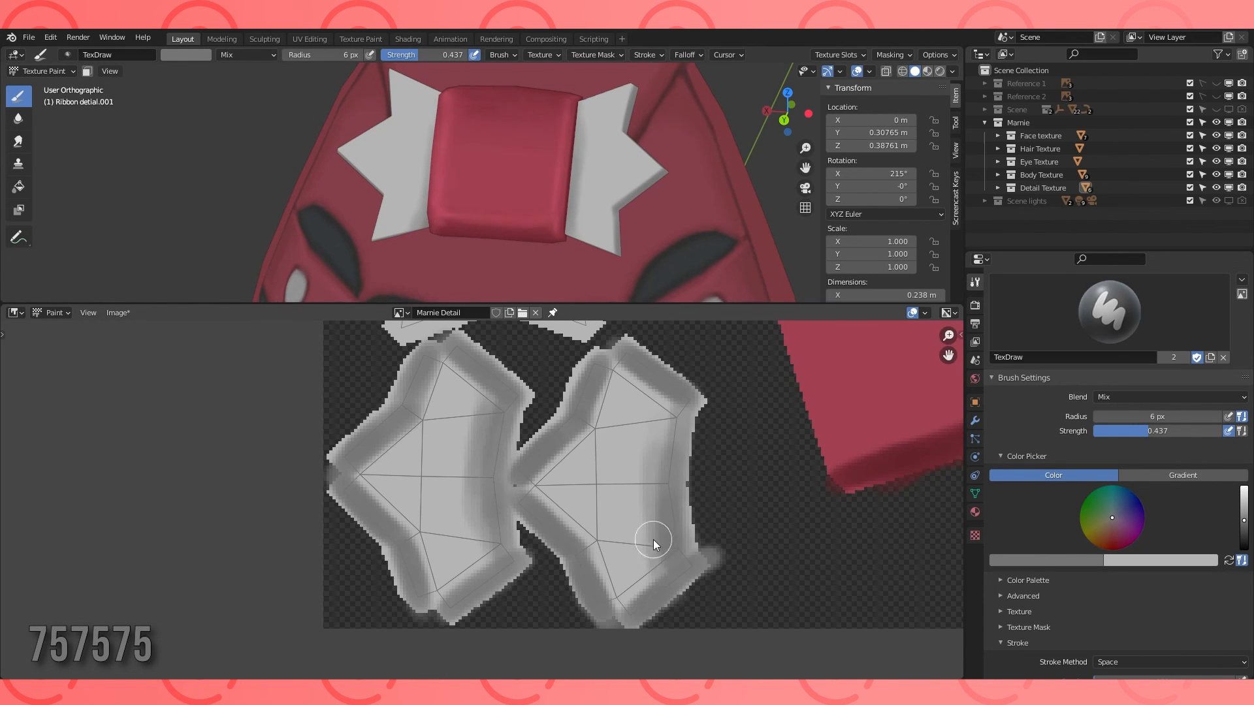
# Set the brush to FFFFFF at 1 px and paint thin highlights inside the pointed edges of both ribbon ends.
pyautogui.moveTo(617, 262); pyautogui.dragTo(629, 262, button='middle')
pyautogui.press('x')
pyautogui.scroll(2, 429, 191)
pyautogui.moveTo(429, 191)
pyautogui.keyDown('shift'); pyautogui.mouseDown(button='middle')
pyautogui.moveTo(537, 171)
pyautogui.moveTo(541, 213)
pyautogui.mouseUp(button='middle'); pyautogui.keyUp('shift')
pyautogui.scroll(-3, 570, 225)
pyautogui.click(1229, 560)
pyautogui.click(1071, 561)
pyautogui.moveTo(1103, 434); pyautogui.dragTo(1108, 385)
pyautogui.scroll(3, 451, 242)
pyautogui.keyDown('shift'); pyautogui.moveTo(451, 242); pyautogui.dragTo(455, 209, button='middle'); pyautogui.keyUp('shift')
pyautogui.press('f')
pyautogui.click(451, 377)
pyautogui.moveTo(454, 163)
pyautogui.mouseDown()
pyautogui.moveTo(445, 205)
pyautogui.moveTo(477, 195)
pyautogui.mouseUp()
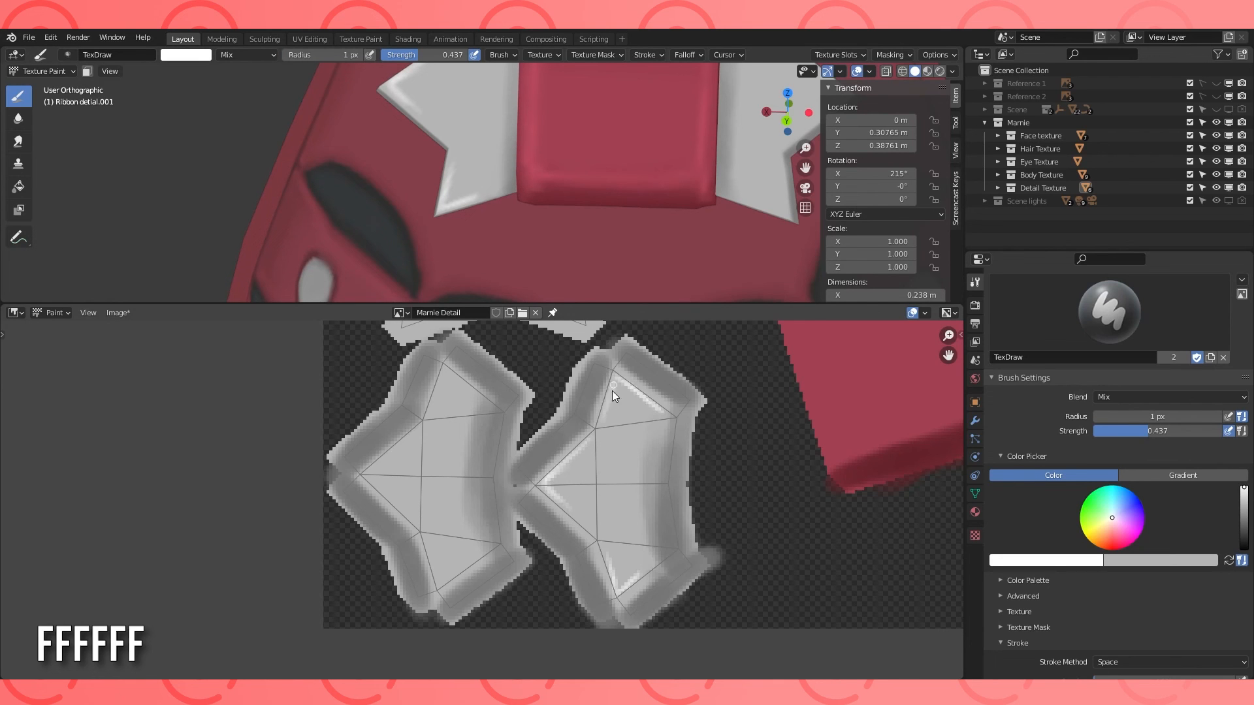
pyautogui.scroll(-2, 578, 172)
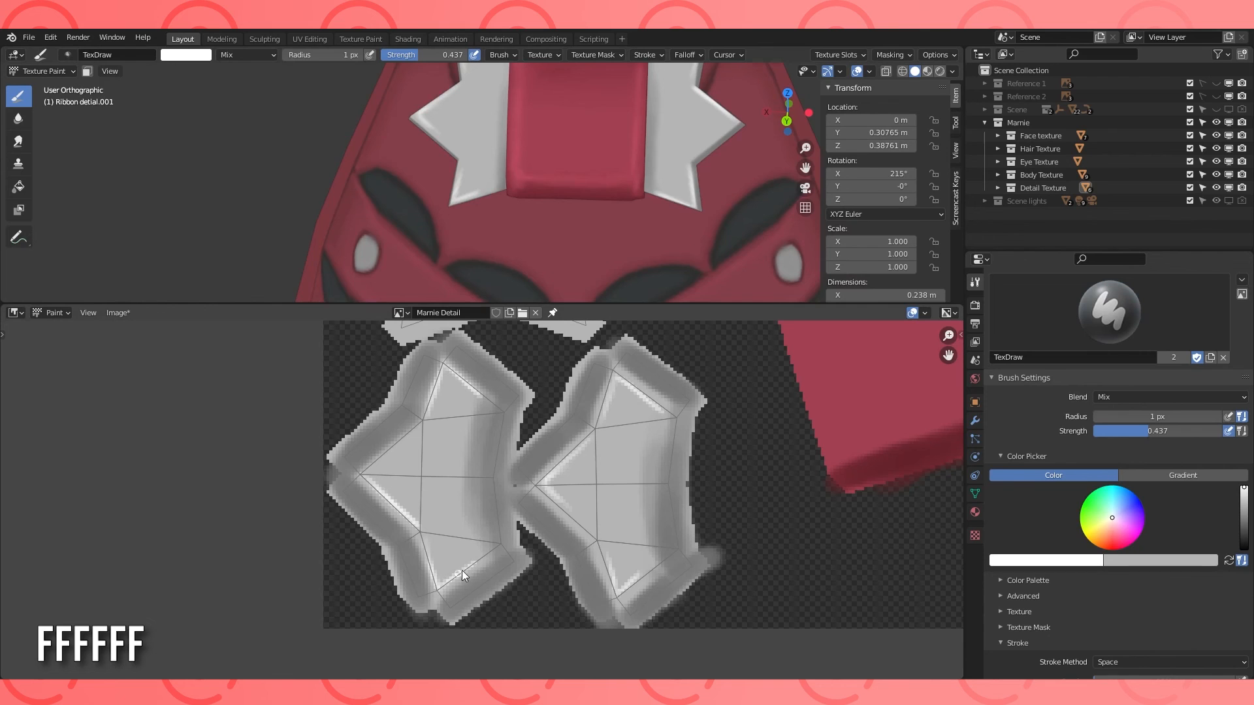
# Save the Marnie Detail texture image and turn the view to the side of the backpack.
pyautogui.scroll(-8, 620, 176)
pyautogui.click(117, 313)
pyautogui.click(130, 419)
pyautogui.scroll(-6, 486, 487)
pyautogui.scroll(4, 533, 450)
pyautogui.scroll(2, 551, 148)
pyautogui.moveTo(551, 148); pyautogui.dragTo(647, 147, button='middle')
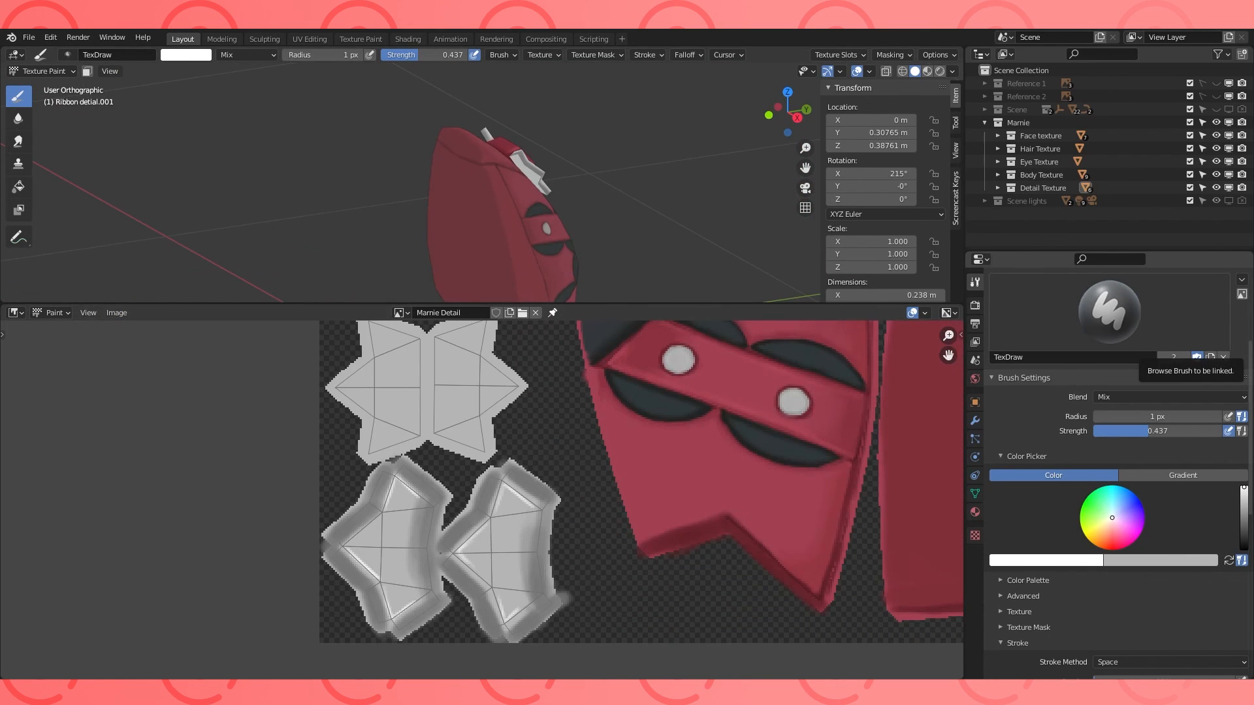
# Swap the brush colours and set the secondary colour to 757575.
pyautogui.click(1228, 561)
pyautogui.click(1153, 561)
pyautogui.write('757575')
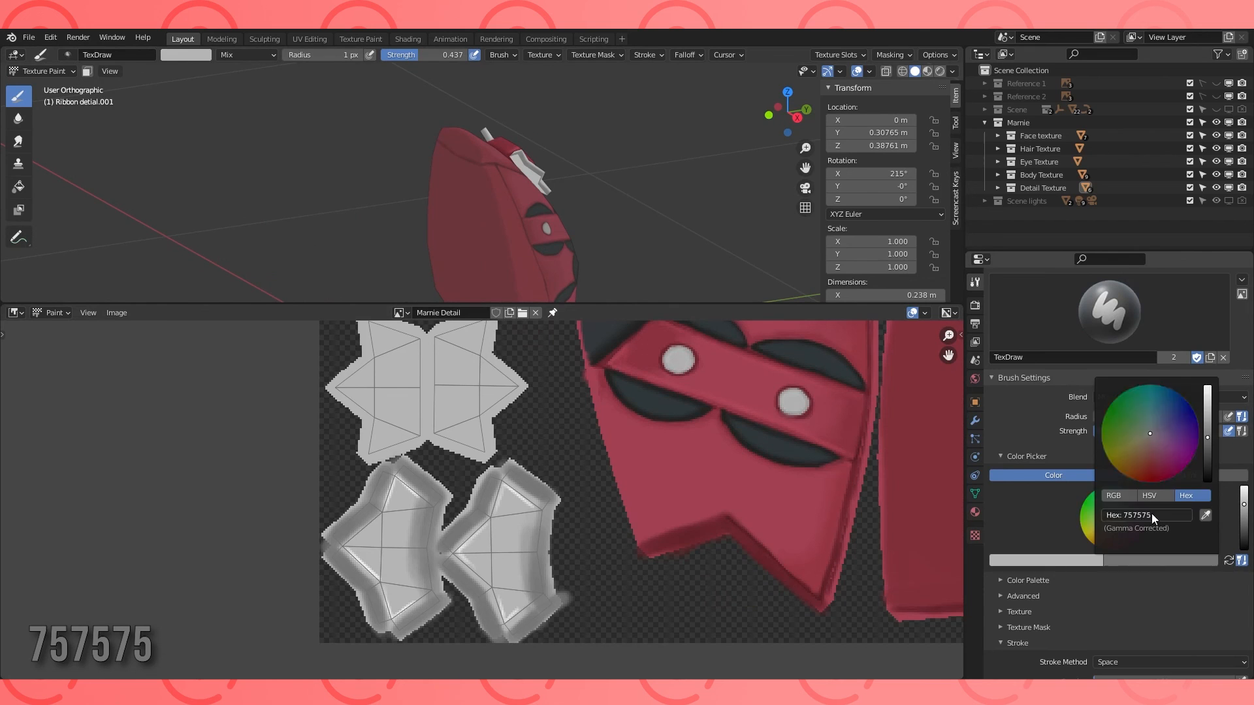
# Raise the brush strength to 1.000 and darken the ribbon ends' outer borders with 757575, using a 3 px and then 2 px brush.
pyautogui.moveTo(443, 363); pyautogui.dragTo(462, 434, button='middle')
pyautogui.moveTo(393, 410)
pyautogui.mouseDown()
pyautogui.moveTo(418, 505)
pyautogui.moveTo(523, 457)
pyautogui.moveTo(433, 503)
pyautogui.mouseUp()
pyautogui.moveTo(424, 55); pyautogui.dragTo(475, 55)
pyautogui.moveTo(375, 466)
pyautogui.mouseDown()
pyautogui.moveTo(401, 425)
pyautogui.moveTo(480, 506)
pyautogui.moveTo(421, 500)
pyautogui.mouseUp()
pyautogui.scroll(5, 546, 167)
pyautogui.moveTo(556, 168); pyautogui.dragTo(546, 168, button='middle')
pyautogui.scroll(2, 412, 598)
pyautogui.moveTo(410, 602); pyautogui.dragTo(443, 393, button='middle')
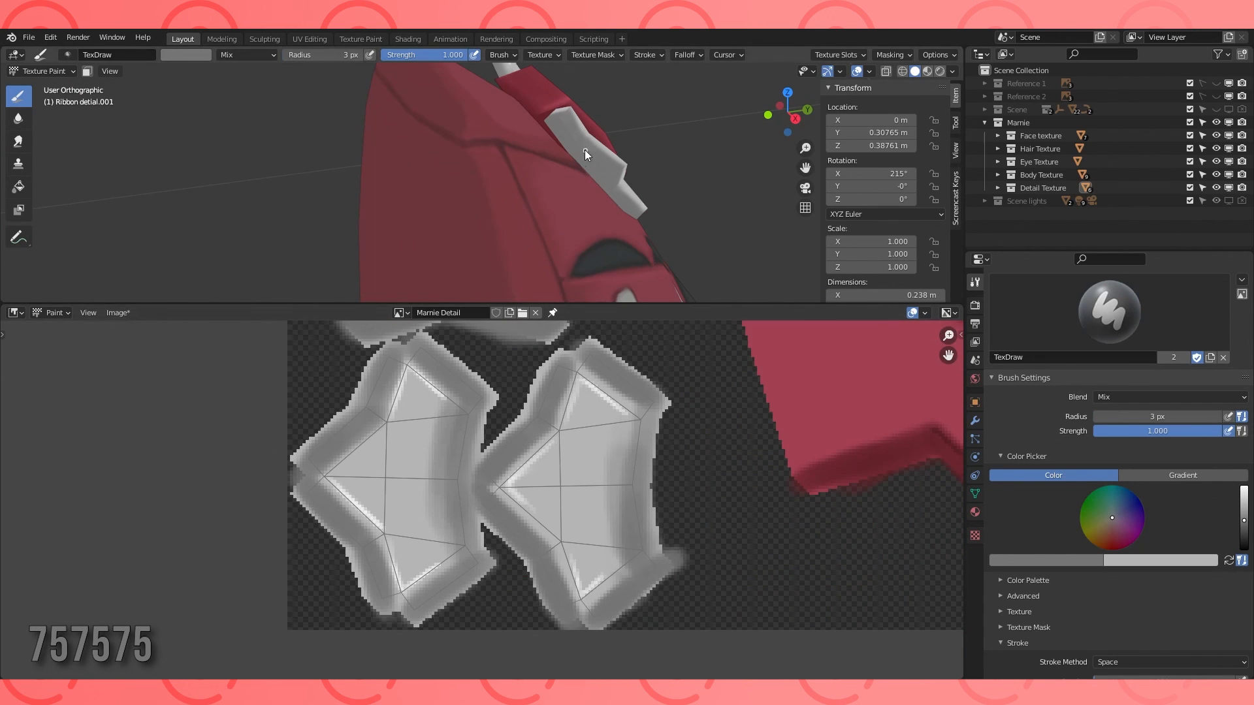
pyautogui.press('[')
pyautogui.moveTo(652, 390); pyautogui.dragTo(588, 348)
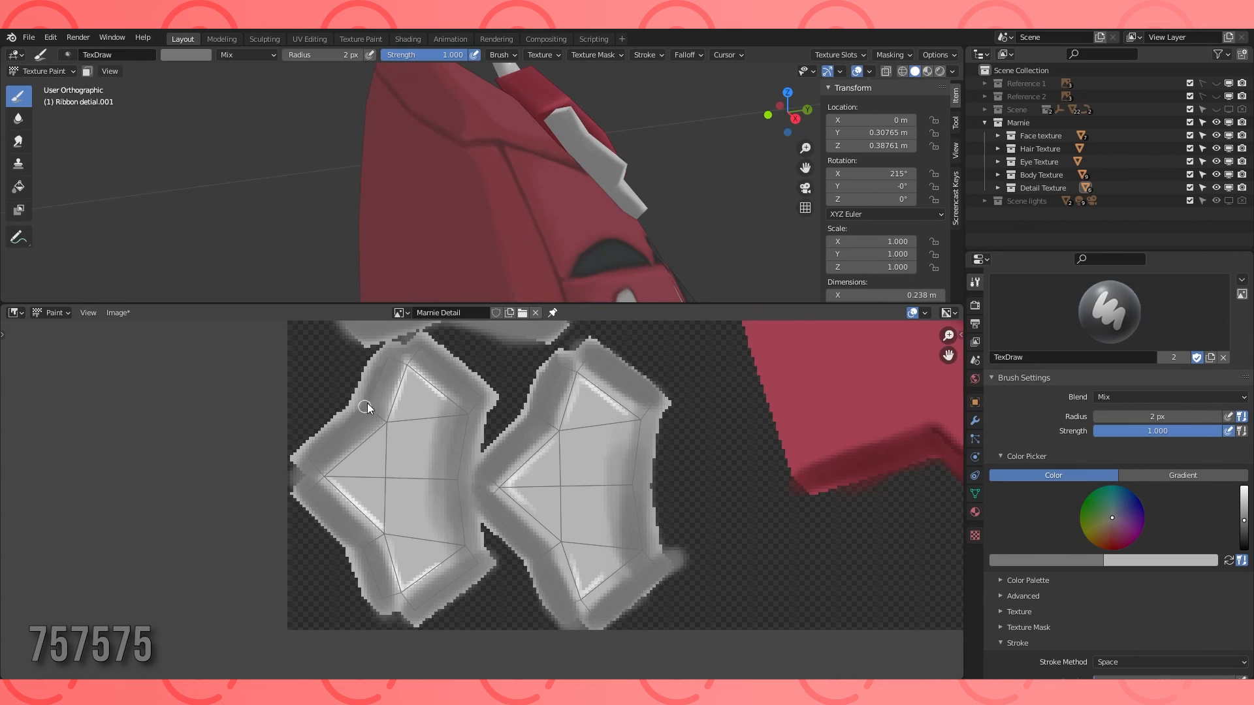
# Save the Marnie Detail texture image and look at the backpack from the front.
pyautogui.moveTo(522, 189); pyautogui.dragTo(391, 196, button='middle')
pyautogui.scroll(-4, 418, 196)
pyautogui.click(118, 313)
pyautogui.click(128, 411)
pyautogui.moveTo(581, 176); pyautogui.dragTo(564, 179, button='middle')
pyautogui.scroll(-5, 565, 179)
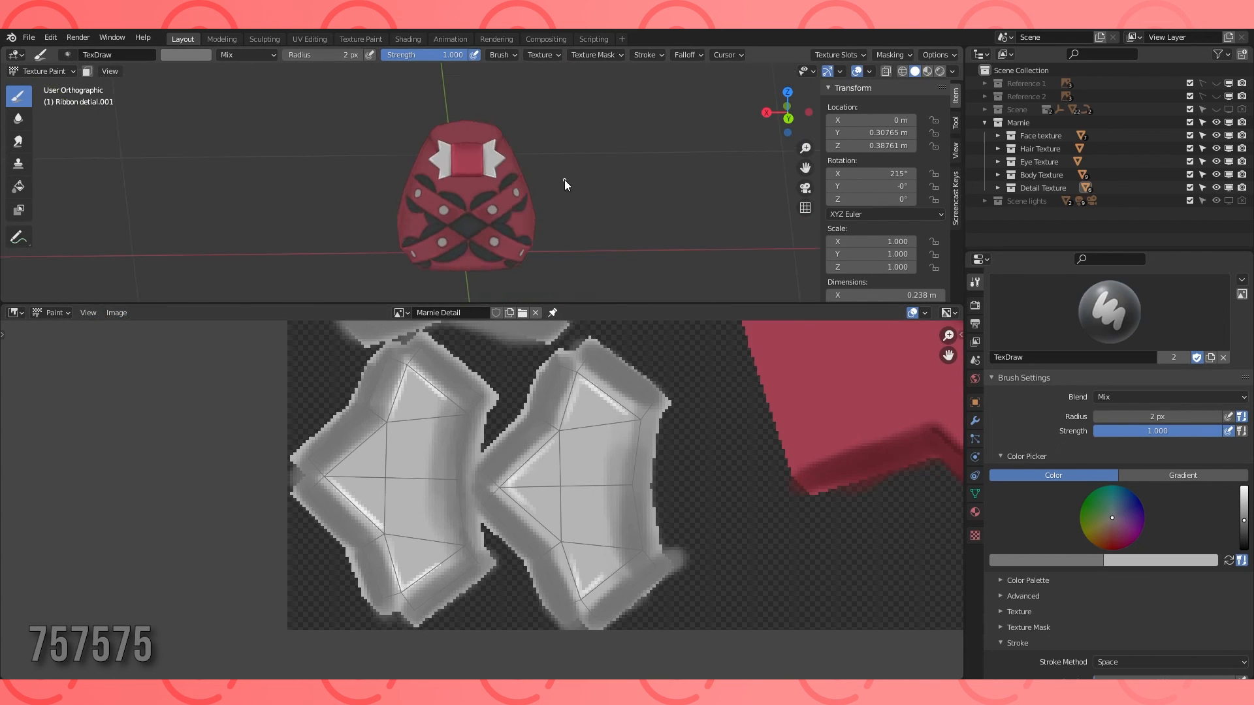
# Return to Object Mode, leave local view and select the necklace on the full character.
pyautogui.click(49, 71)
pyautogui.click(49, 87)
pyautogui.press('/')
pyautogui.scroll(-2, 650, 184)
pyautogui.moveTo(392, 304); pyautogui.dragTo(398, 591)
pyautogui.scroll(2, 392, 340)
pyautogui.moveTo(294, 335)
pyautogui.mouseDown(button='middle')
pyautogui.moveTo(569, 315)
pyautogui.moveTo(522, 287)
pyautogui.mouseUp(button='middle')
pyautogui.scroll(6, 418, 183)
pyautogui.click(473, 229)
# Isolate the necklace in local view, switch it to Texture Paint mode and give its texture image more room.
pyautogui.click(46, 71)
pyautogui.click(49, 151)
pyautogui.click(46, 71)
pyautogui.click(49, 86)
pyautogui.press('/')
pyautogui.click(49, 71)
pyautogui.click(57, 158)
pyautogui.press('Tab')
pyautogui.click(49, 71)
pyautogui.click(57, 158)
pyautogui.moveTo(392, 591); pyautogui.dragTo(405, 160)
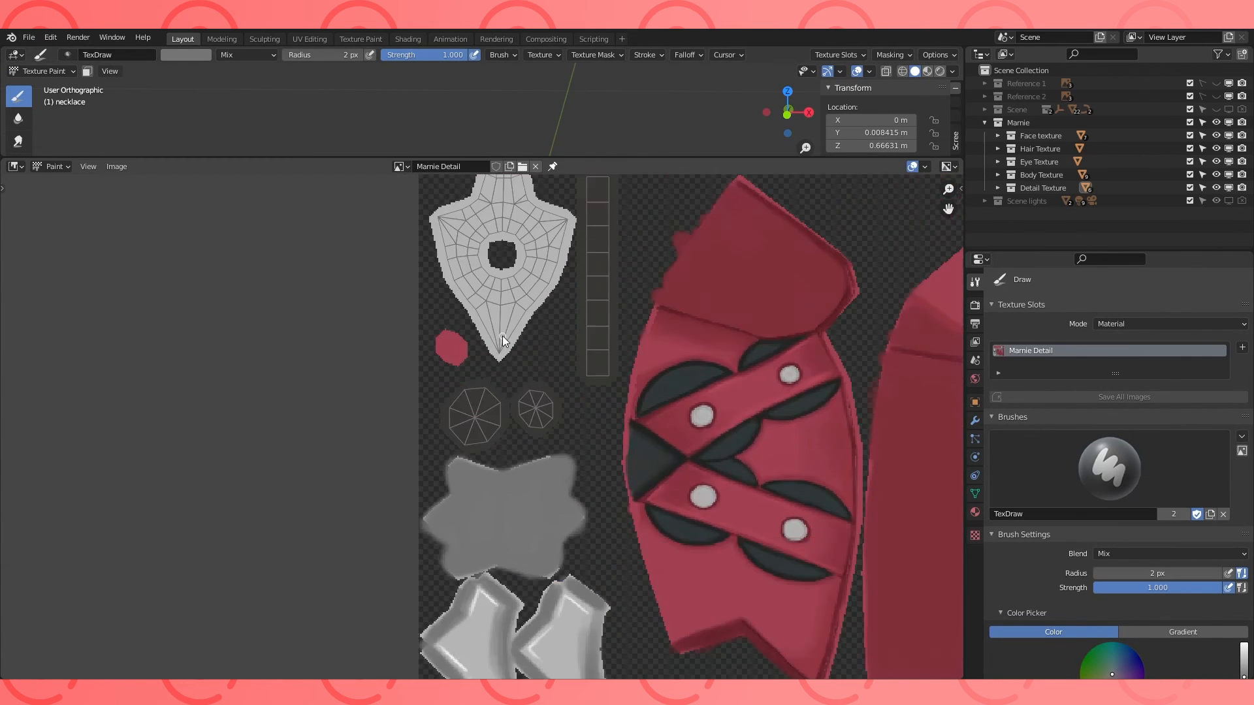
# Enlarge the brush to 10 px and cover the back side of the necklace pendant with 757575.
pyautogui.moveTo(523, 161); pyautogui.dragTo(523, 364)
pyautogui.scroll(2, 575, 235)
pyautogui.scroll(-2, 1134, 616)
pyautogui.scroll(3, 485, 421)
pyautogui.moveTo(392, 281); pyautogui.dragTo(643, 258, button='middle')
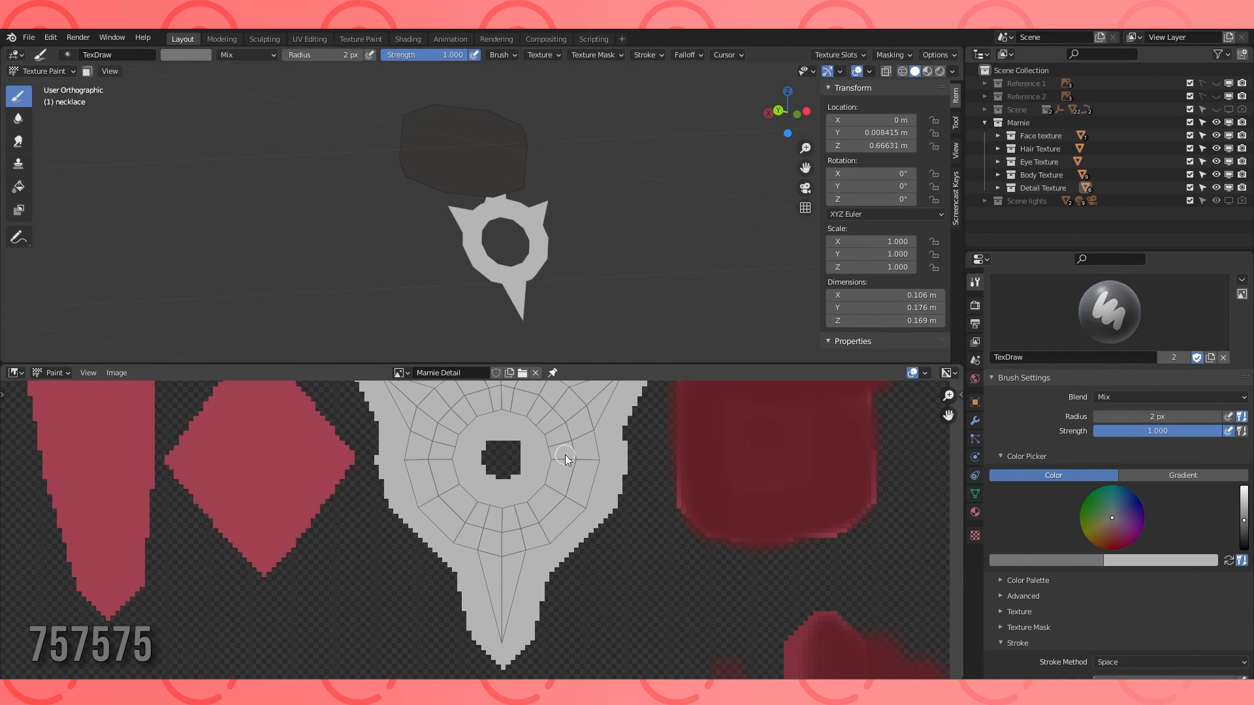
pyautogui.scroll(-2, 566, 455)
pyautogui.moveTo(566, 455); pyautogui.dragTo(456, 551, button='middle')
pyautogui.press('f')
pyautogui.click(473, 536)
pyautogui.moveTo(366, 509)
pyautogui.mouseDown()
pyautogui.moveTo(442, 573)
pyautogui.moveTo(418, 510)
pyautogui.mouseUp()
# Fill the round centre of the necklace's front side with 757575.
pyautogui.moveTo(627, 254); pyautogui.dragTo(385, 271, button='middle')
pyautogui.scroll(-4, 475, 541)
pyautogui.moveTo(308, 621); pyautogui.dragTo(451, 529, button='middle')
pyautogui.scroll(5, 444, 529)
pyautogui.moveTo(437, 522); pyautogui.dragTo(425, 531)
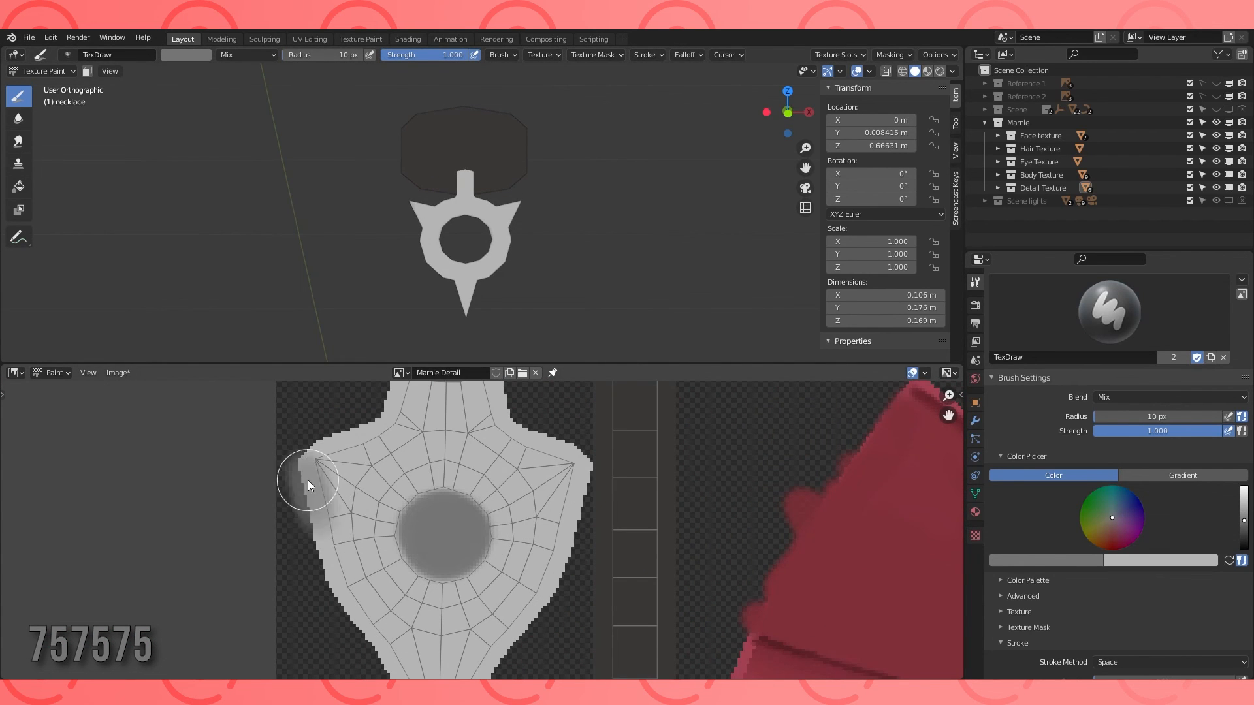
# Shade the outer edges of the necklace's front with 757575, reducing the brush to 6 px.
pyautogui.moveTo(302, 469); pyautogui.dragTo(317, 604)
pyautogui.press('[')
pyautogui.scroll(-3, 467, 460)
pyautogui.moveTo(477, 555); pyautogui.dragTo(513, 466)
pyautogui.moveTo(469, 420); pyautogui.dragTo(513, 458)
pyautogui.moveTo(392, 458)
pyautogui.mouseDown()
pyautogui.moveTo(425, 448)
pyautogui.moveTo(451, 405)
pyautogui.mouseUp()
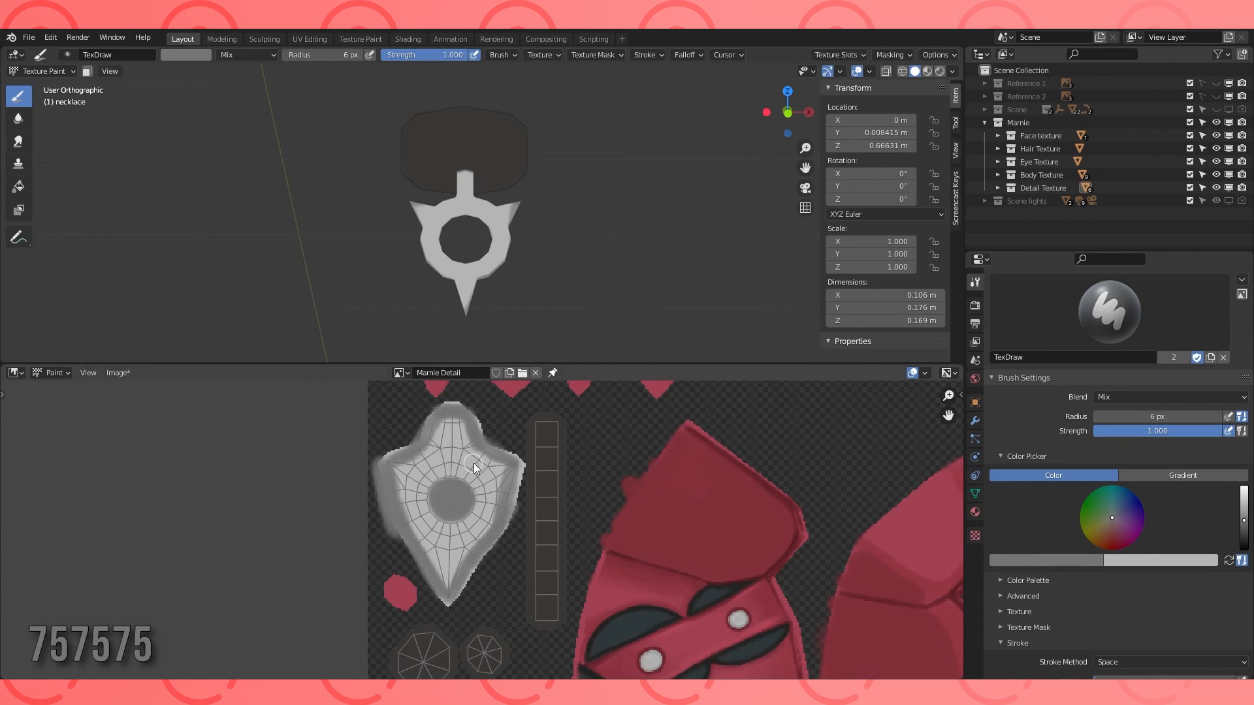
# Set the brush colour to 949594 at 2 px and shade the bevels along both lower sides of the necklace.
pyautogui.click(1049, 560)
pyautogui.write('949594')
pyautogui.scroll(3, 418, 501)
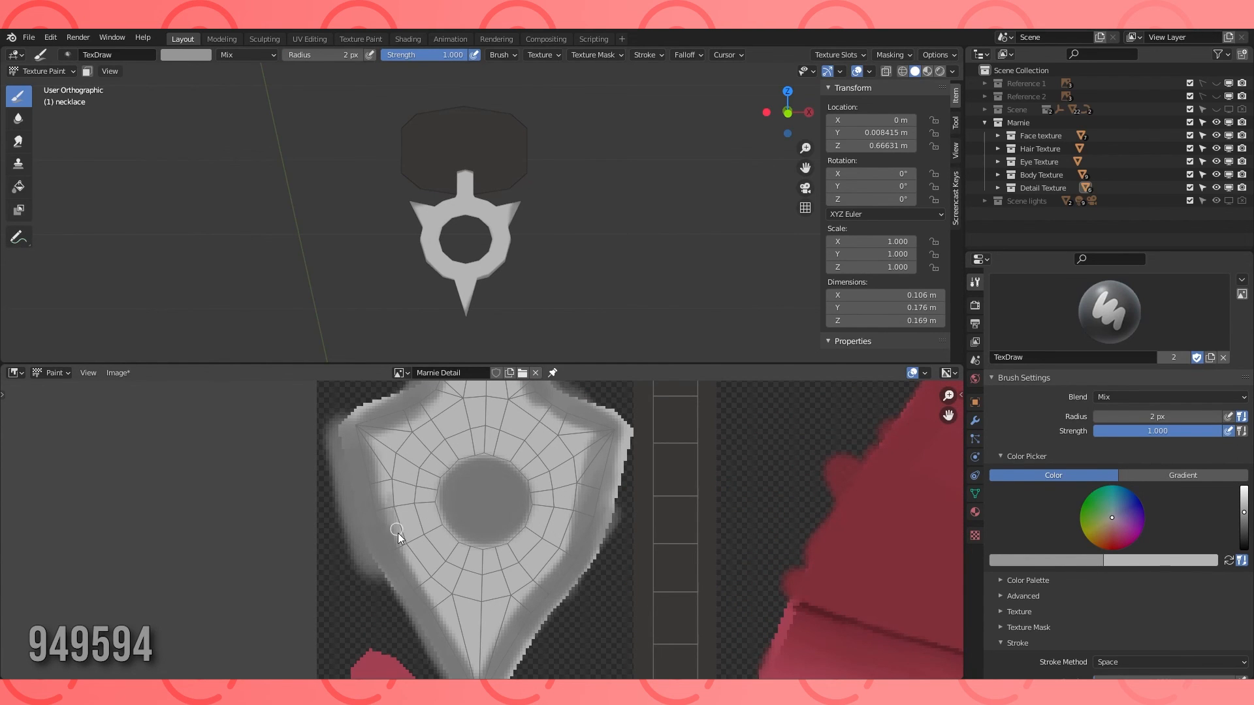
pyautogui.moveTo(472, 364); pyautogui.dragTo(472, 168)
pyautogui.scroll(2, 472, 455)
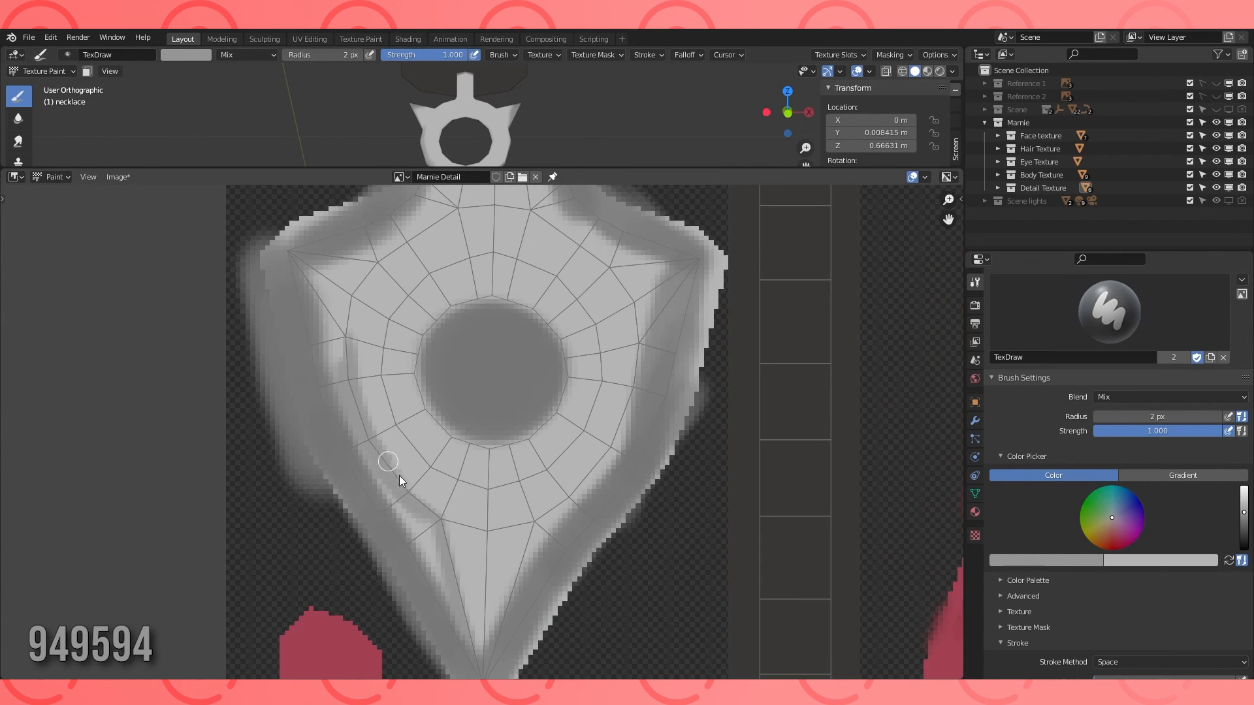
pyautogui.moveTo(464, 601)
pyautogui.mouseDown()
pyautogui.moveTo(331, 371)
pyautogui.moveTo(332, 336)
pyautogui.mouseUp()
pyautogui.moveTo(531, 527)
pyautogui.mouseDown()
pyautogui.moveTo(510, 592)
pyautogui.moveTo(661, 359)
pyautogui.mouseUp()
# Shade the bevels of the necklace's upper stem and side spikes with 949594.
pyautogui.moveTo(683, 290); pyautogui.dragTo(512, 400, button='middle')
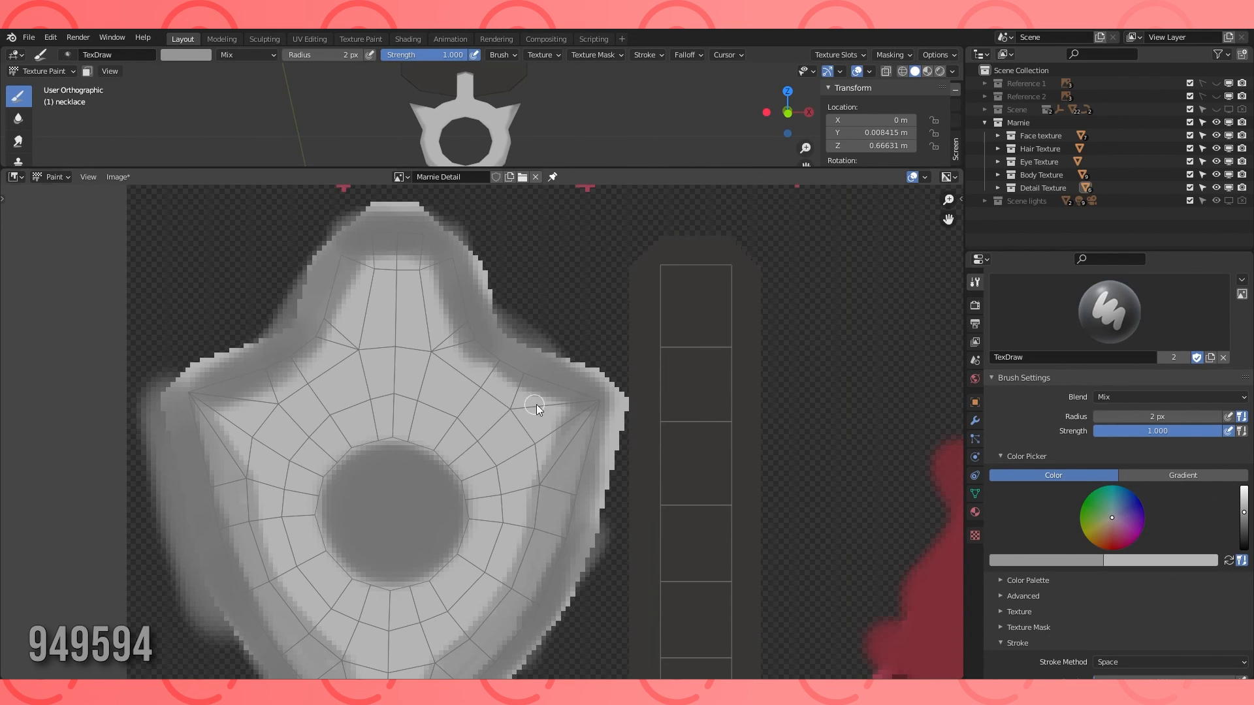
pyautogui.moveTo(433, 356); pyautogui.dragTo(581, 410)
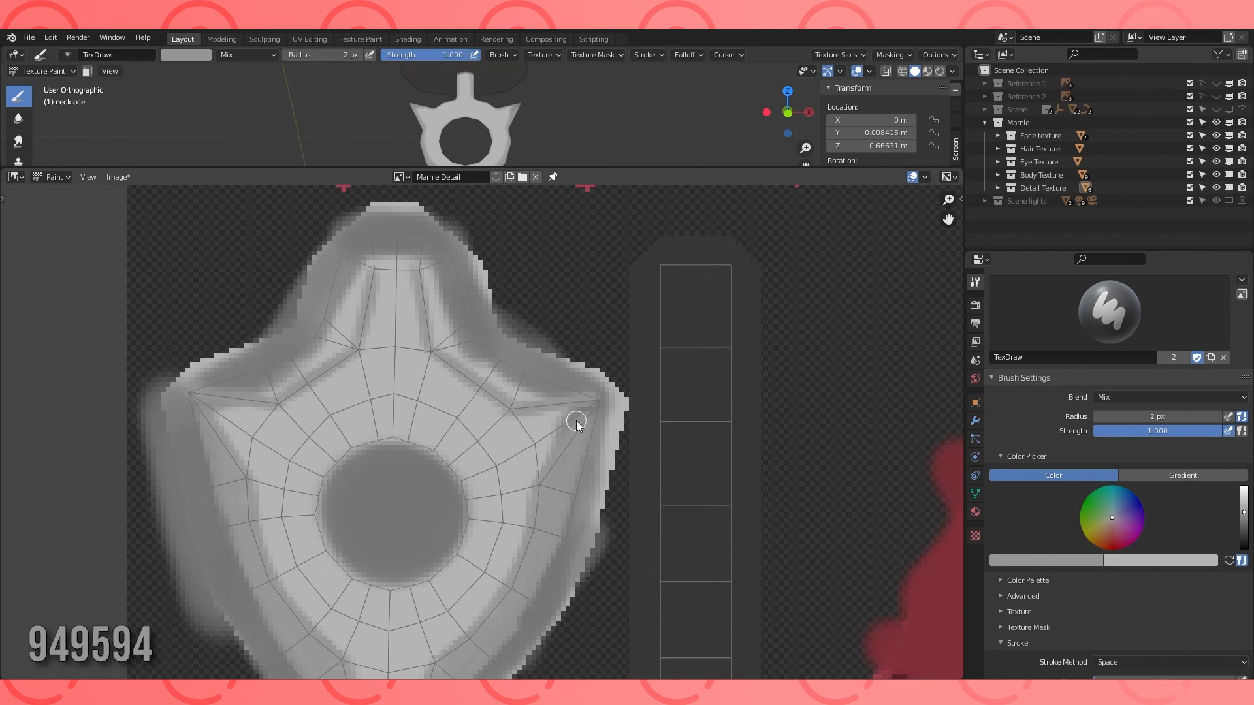
pyautogui.moveTo(453, 257); pyautogui.dragTo(472, 337)
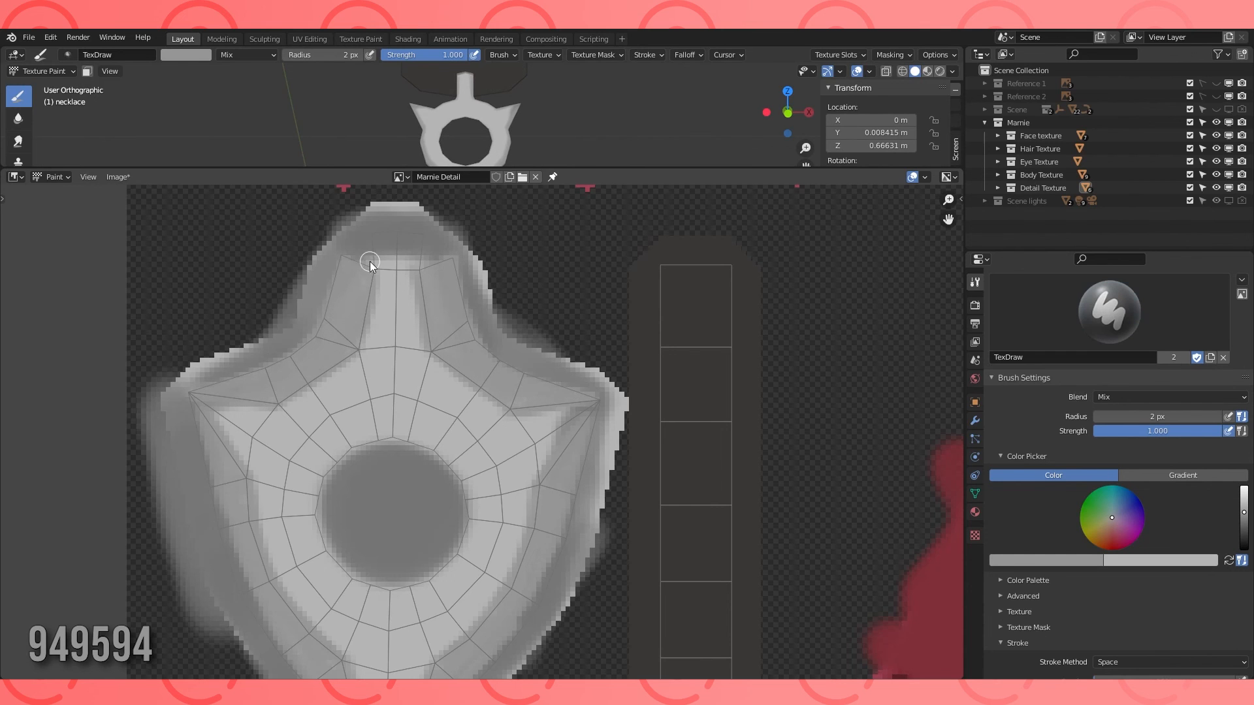
pyautogui.moveTo(436, 240); pyautogui.dragTo(447, 249)
# Swap the brush colour to B4B4B4 and clean up the light area beside the upper bevels.
pyautogui.click(1229, 561)
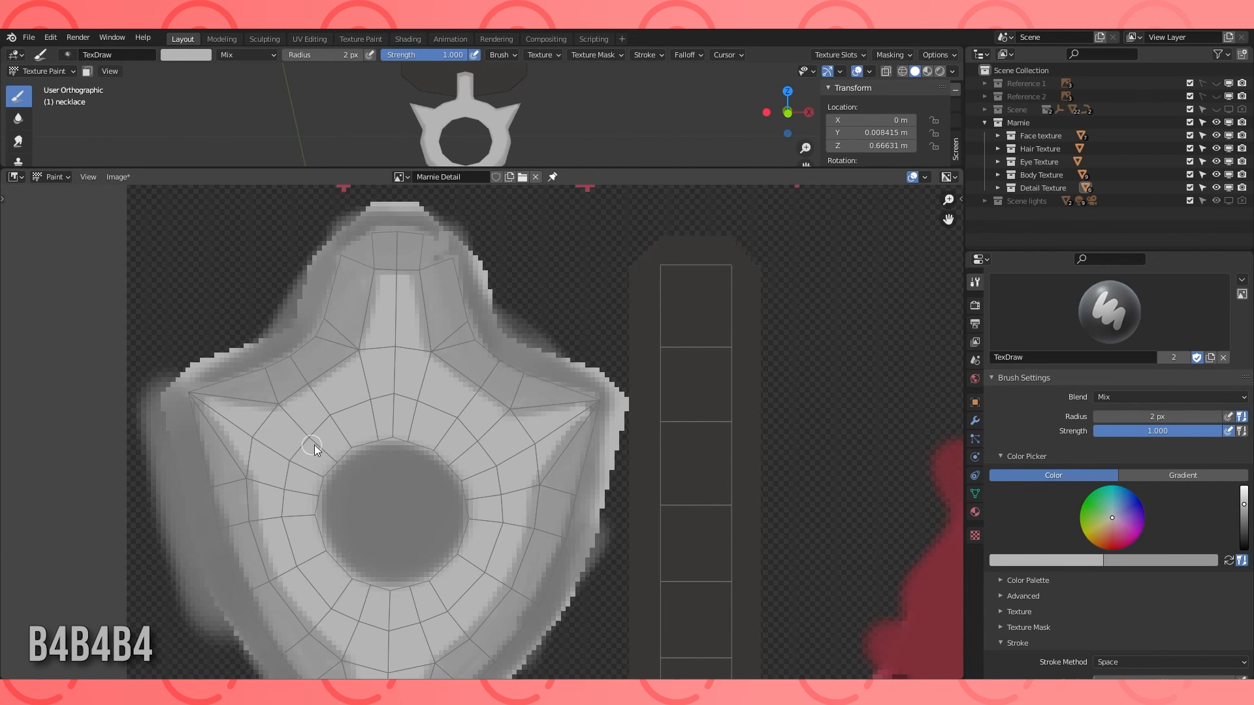
pyautogui.moveTo(608, 389); pyautogui.dragTo(586, 316, button='middle')
pyautogui.scroll(2, 586, 317)
pyautogui.moveTo(521, 310); pyautogui.dragTo(493, 361)
pyautogui.scroll(-4, 491, 392)
pyautogui.moveTo(407, 535); pyautogui.dragTo(409, 513, button='middle')
# Swap back to 949594 and paint the full inner ring around the necklace's round centre.
pyautogui.click(1229, 561)
pyautogui.scroll(2, 355, 419)
pyautogui.moveTo(354, 419); pyautogui.dragTo(408, 432, button='middle')
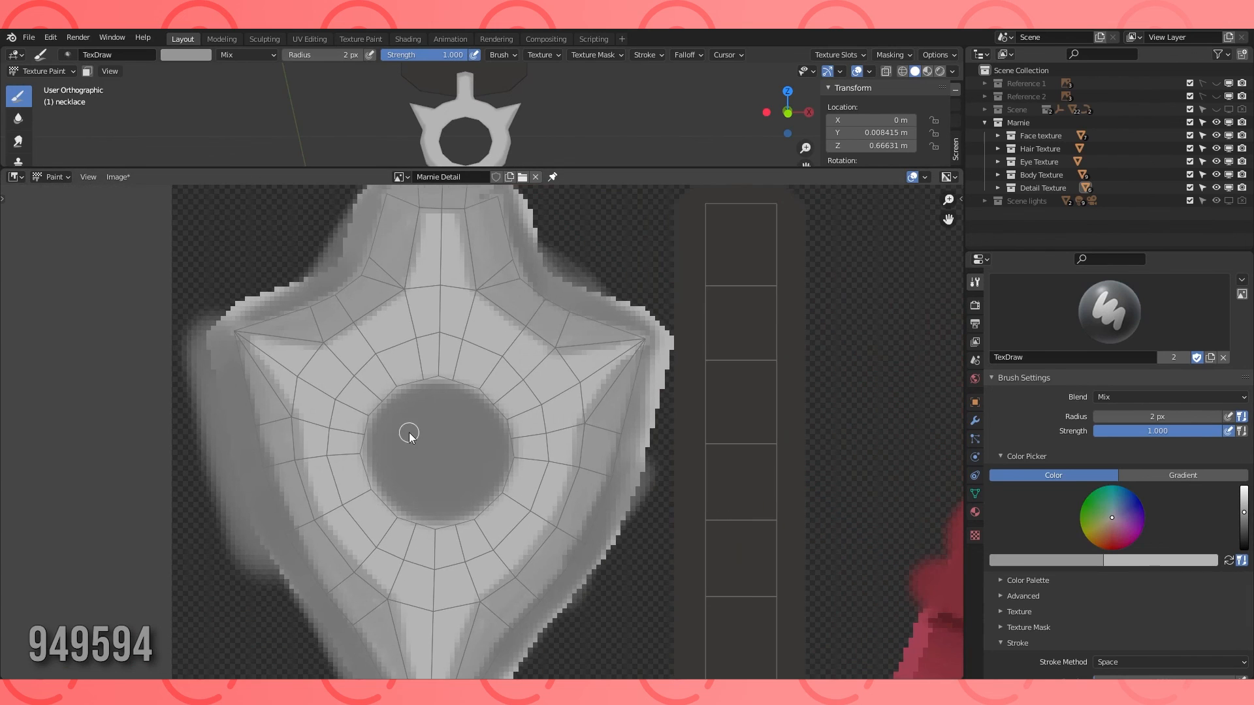
pyautogui.moveTo(440, 346); pyautogui.dragTo(550, 435)
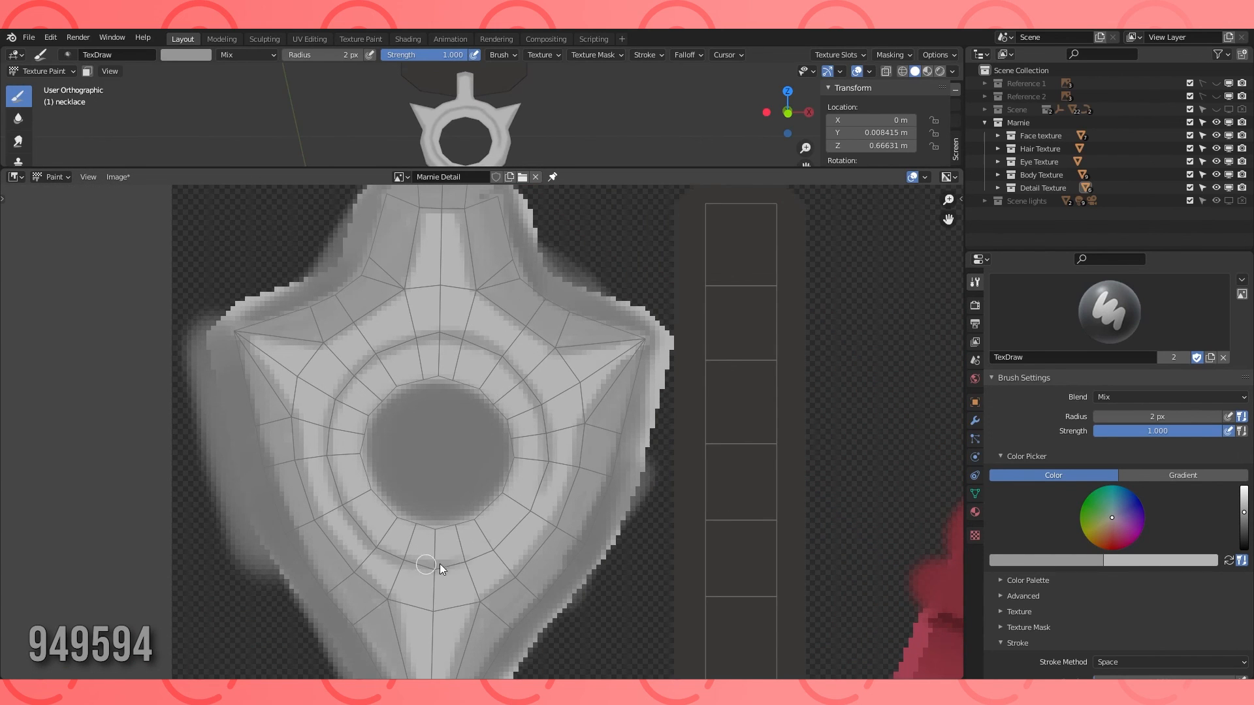
pyautogui.moveTo(367, 417); pyautogui.dragTo(508, 483)
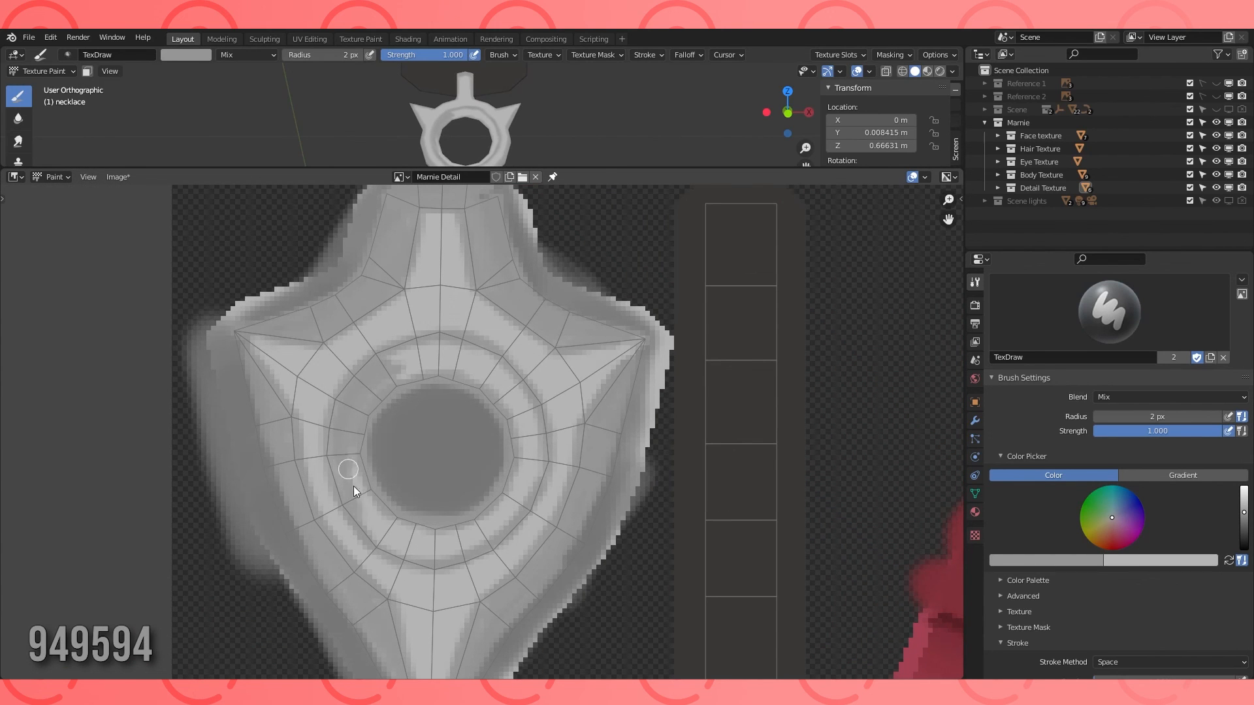
pyautogui.moveTo(354, 486); pyautogui.dragTo(456, 529)
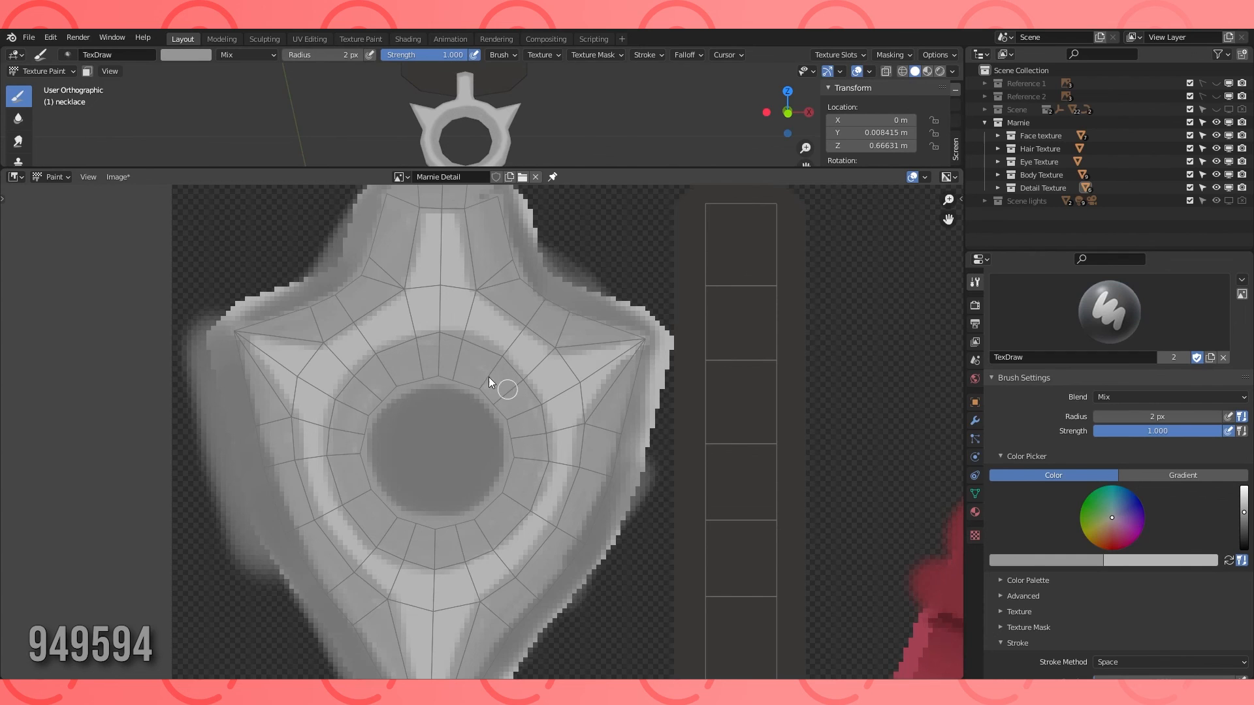
# Refine the boundary of the necklace's inner ring by alternating between B4B4B4 and 949594.
pyautogui.scroll(1, 555, 469)
pyautogui.moveTo(597, 168); pyautogui.dragTo(591, 322)
pyautogui.scroll(3, 586, 141)
pyautogui.moveTo(583, 130); pyautogui.dragTo(588, 163, button='middle')
pyautogui.moveTo(466, 555); pyautogui.dragTo(475, 466, button='middle')
pyautogui.scroll(1, 475, 466)
pyautogui.click(1230, 560)
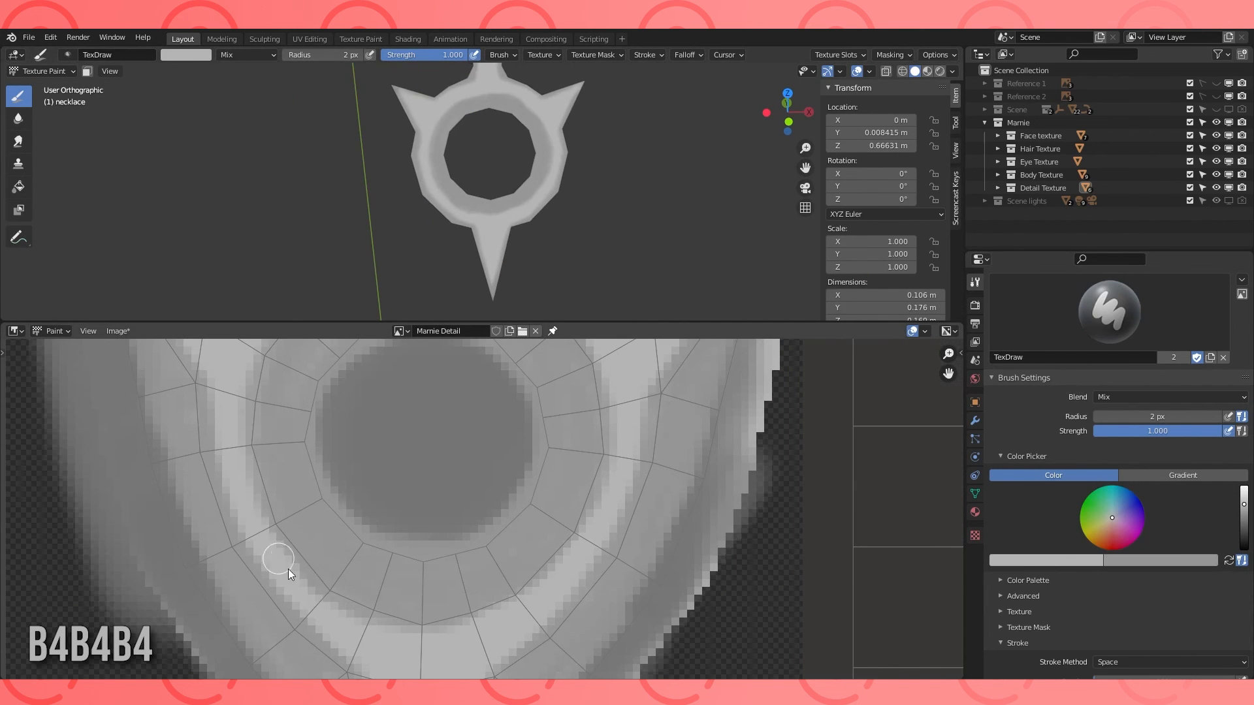
pyautogui.click(1244, 512)
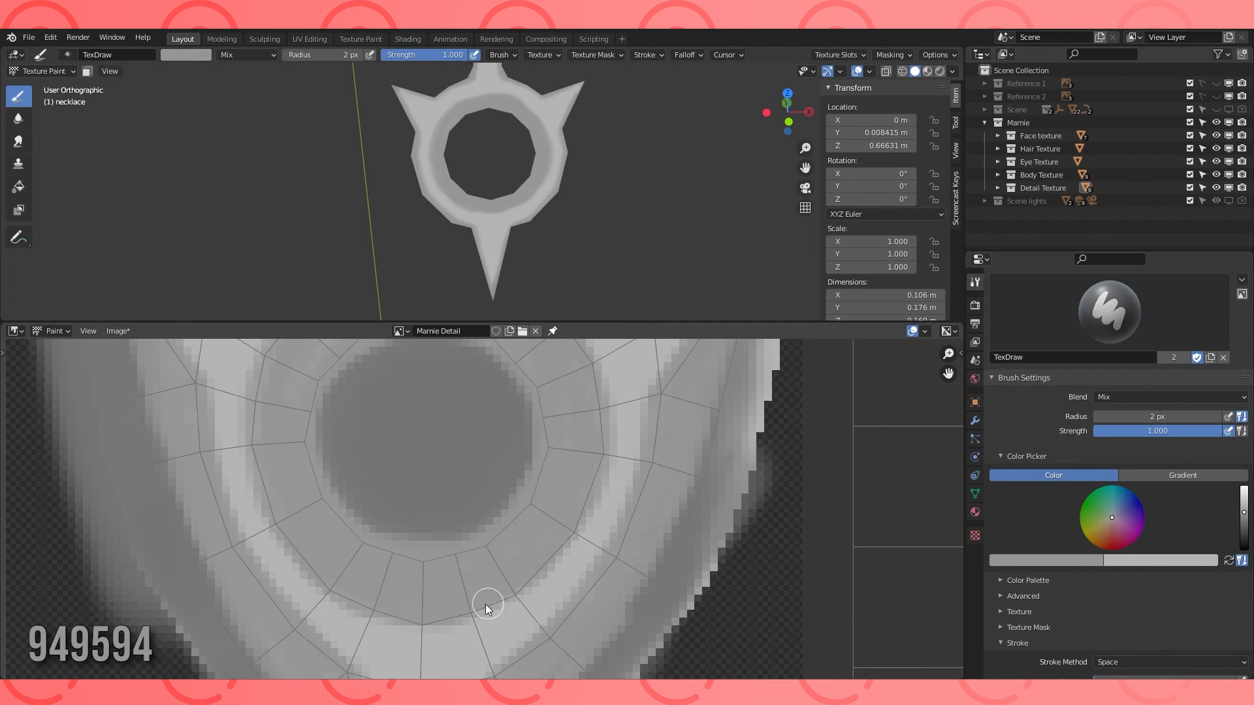
pyautogui.scroll(-2, 548, 537)
pyautogui.moveTo(552, 472); pyautogui.dragTo(518, 546, button='middle')
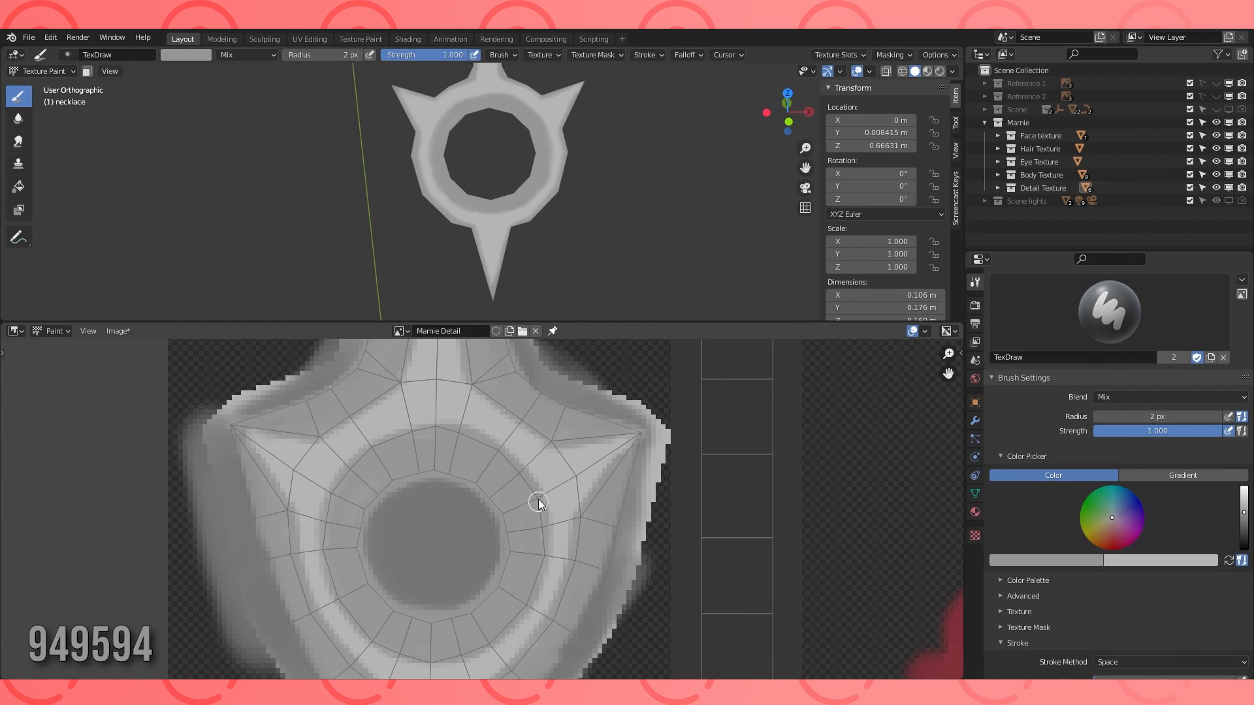
pyautogui.click(1228, 562)
pyautogui.moveTo(440, 420); pyautogui.dragTo(537, 481)
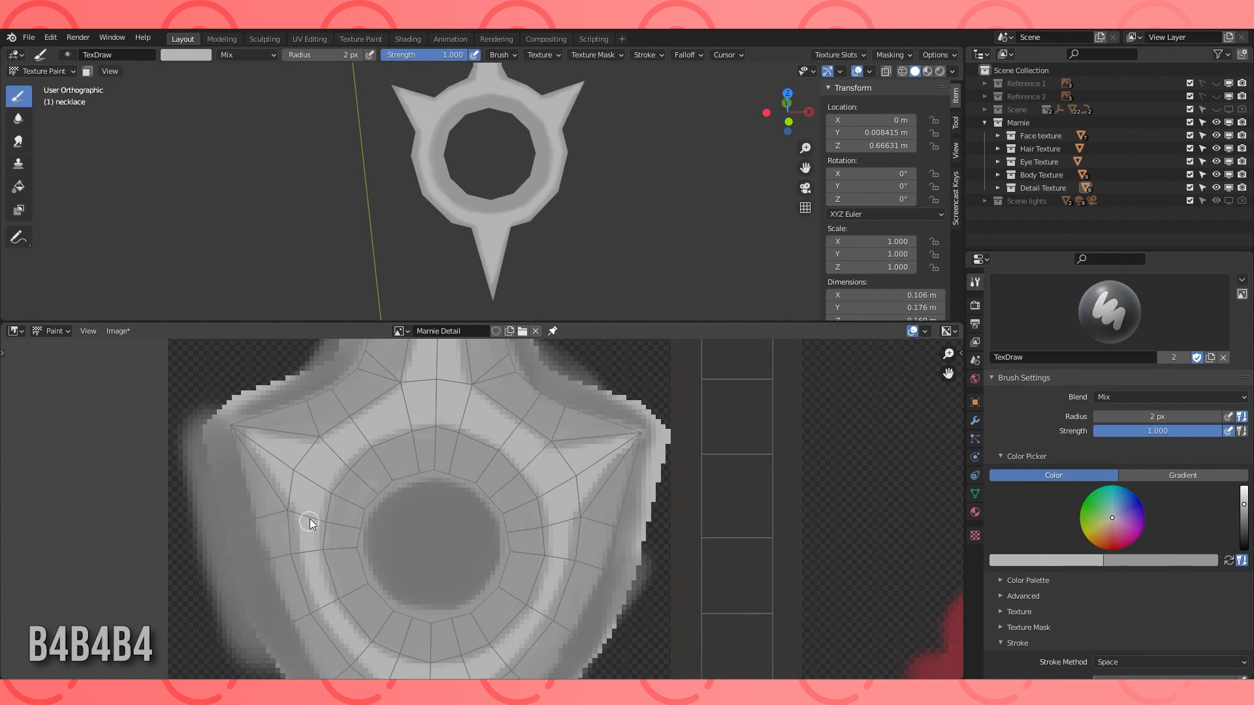
# Set the brush to 9ED7E1 at strength 0.452 and paint a blue reflection along the necklace's lower spike and ring.
pyautogui.click(1084, 563)
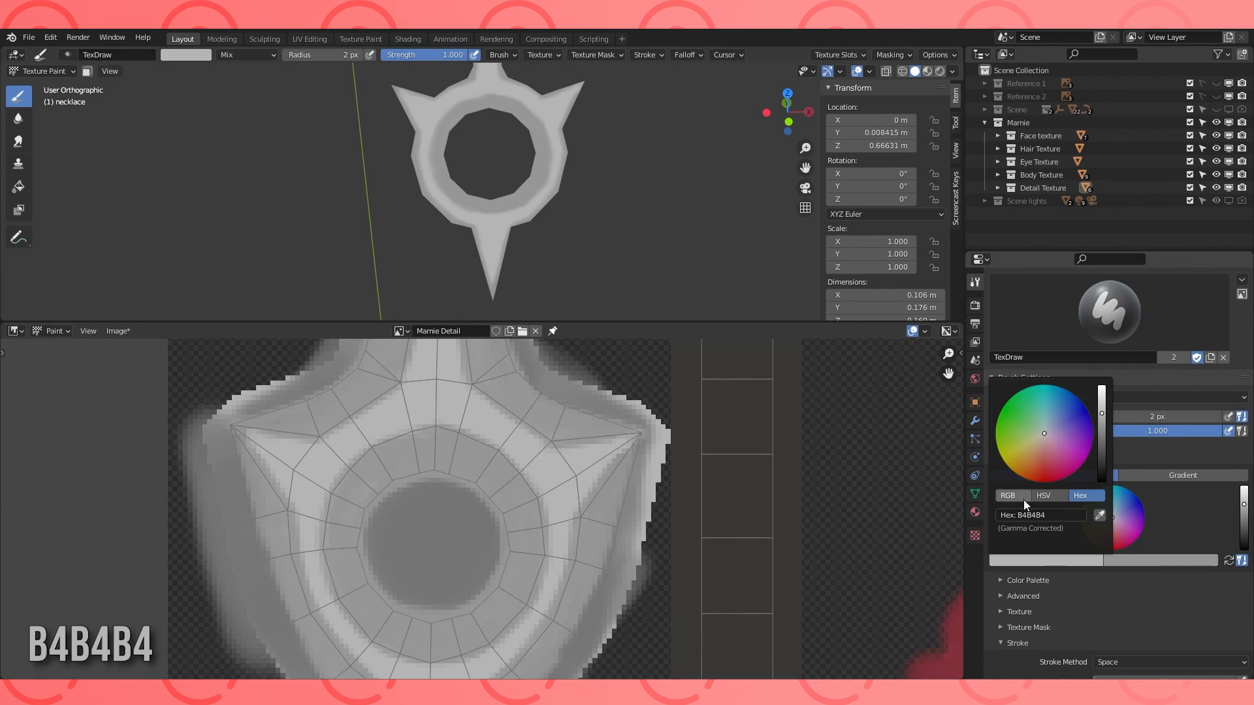
pyautogui.click(1019, 498)
pyautogui.moveTo(1059, 539); pyautogui.dragTo(1082, 527)
pyautogui.moveTo(557, 572)
pyautogui.mouseDown(button='middle')
pyautogui.moveTo(601, 466)
pyautogui.moveTo(590, 378)
pyautogui.mouseUp(button='middle')
pyautogui.moveTo(476, 563); pyautogui.dragTo(495, 493)
pyautogui.moveTo(1189, 431); pyautogui.dragTo(1118, 431)
pyautogui.moveTo(539, 465); pyautogui.dragTo(468, 584)
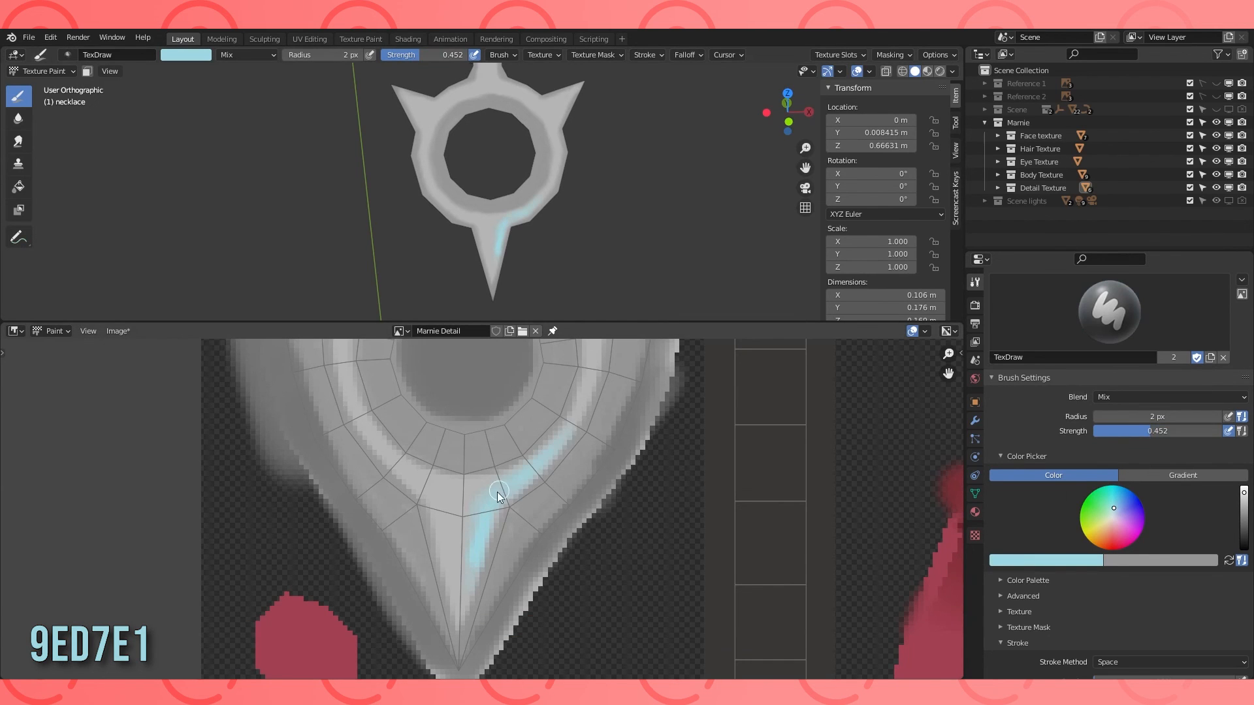
# Paint matching 9ED7E1 reflections on the necklace's two side spikes.
pyautogui.moveTo(573, 433); pyautogui.dragTo(512, 610, button='middle')
pyautogui.moveTo(596, 432); pyautogui.dragTo(555, 467)
pyautogui.moveTo(229, 432); pyautogui.dragTo(265, 469)
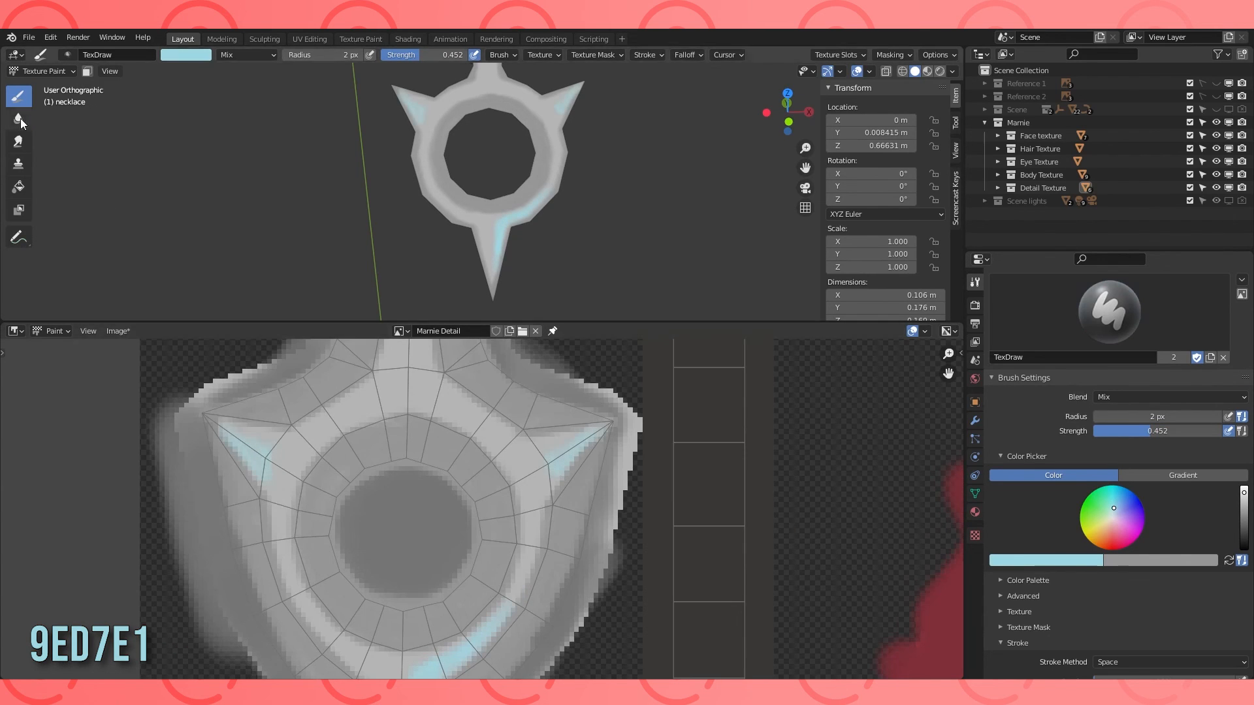
# Blend the blue reflection on the lower spike and ring into the grey with the Soften brush at 2 px.
pyautogui.click(19, 119)
pyautogui.moveTo(514, 439); pyautogui.dragTo(484, 485, button='middle')
pyautogui.moveTo(492, 477); pyautogui.dragTo(536, 446)
pyautogui.moveTo(452, 549); pyautogui.dragTo(451, 533)
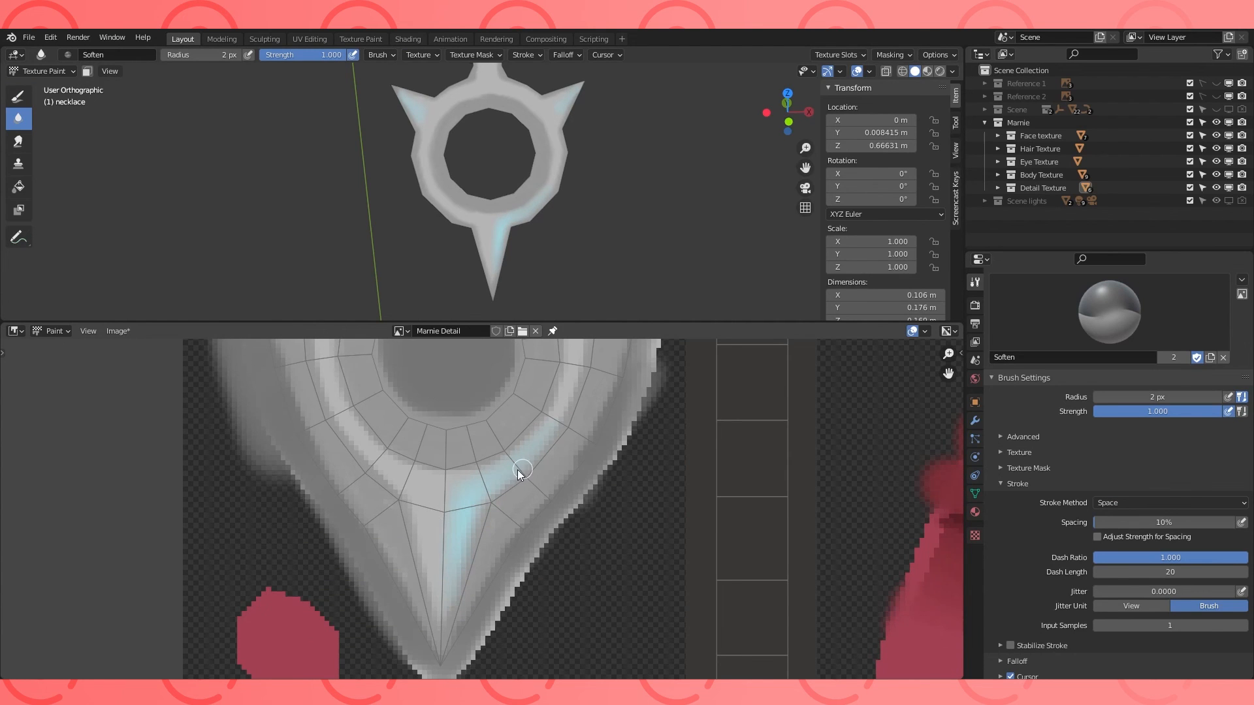
pyautogui.press('[')
pyautogui.scroll(-4, 483, 503)
# With the Draw brush at strength 1.000, repaint the outer edges of the necklace's upper stem with 757575.
pyautogui.moveTo(483, 241)
pyautogui.mouseDown(button='middle')
pyautogui.moveTo(640, 181)
pyautogui.moveTo(640, 201)
pyautogui.mouseUp(button='middle')
pyautogui.moveTo(497, 444); pyautogui.dragTo(461, 572, button='middle')
pyautogui.click(19, 97)
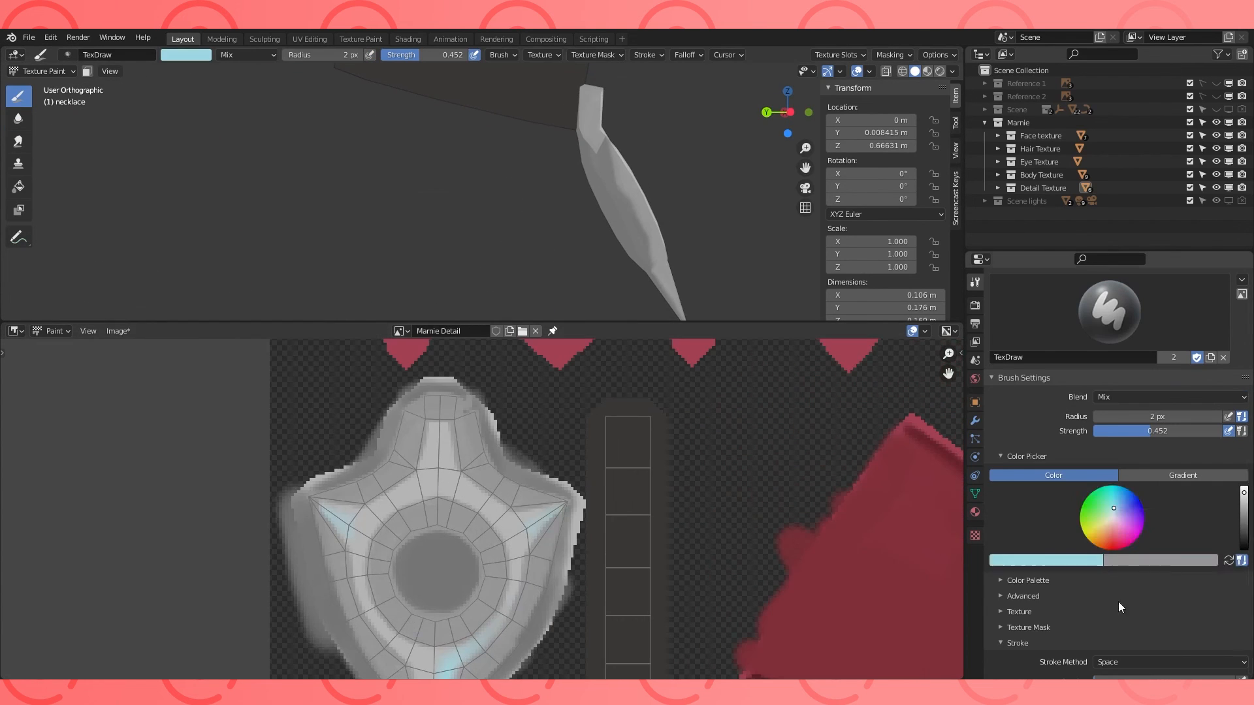
pyautogui.scroll(-2, 543, 419)
pyautogui.press('s')
pyautogui.moveTo(588, 457); pyautogui.dragTo(477, 470, button='middle')
pyautogui.click(1228, 560)
pyautogui.scroll(3, 482, 484)
pyautogui.scroll(2, 299, 508)
pyautogui.moveTo(299, 509); pyautogui.dragTo(476, 507, button='middle')
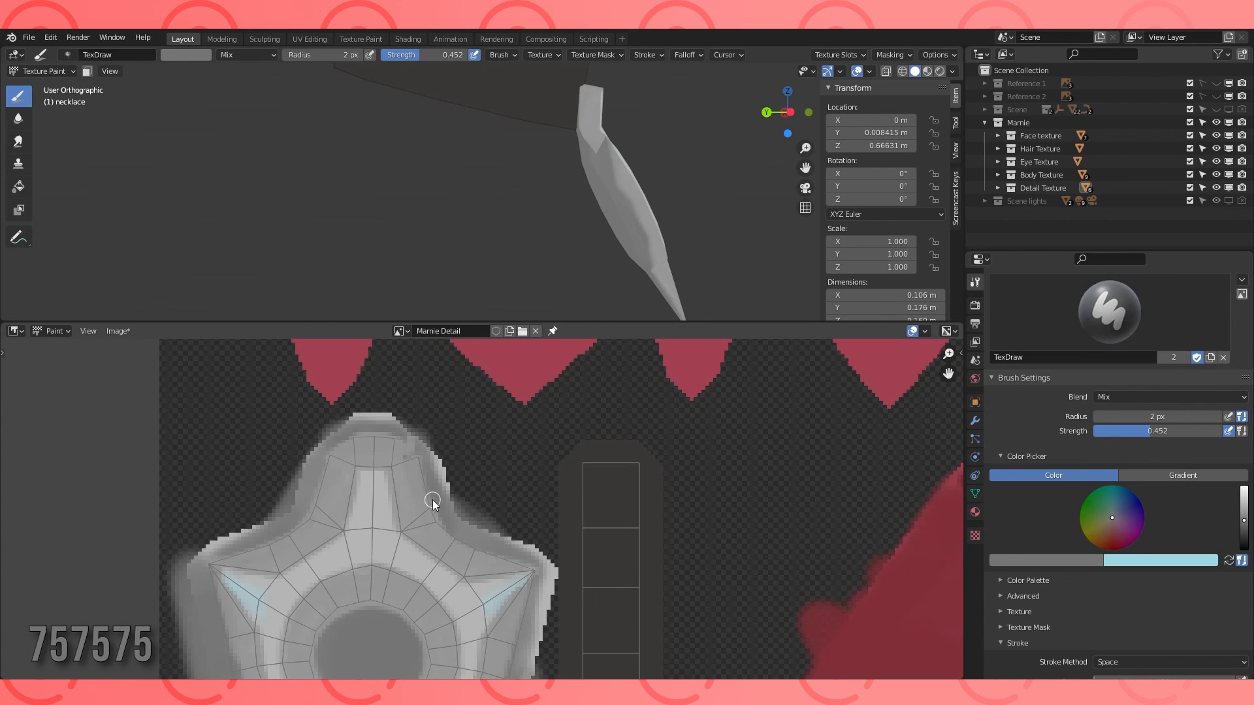
pyautogui.moveTo(421, 458); pyautogui.dragTo(451, 530)
pyautogui.moveTo(441, 55); pyautogui.dragTo(476, 55)
pyautogui.moveTo(331, 456); pyautogui.dragTo(449, 530)
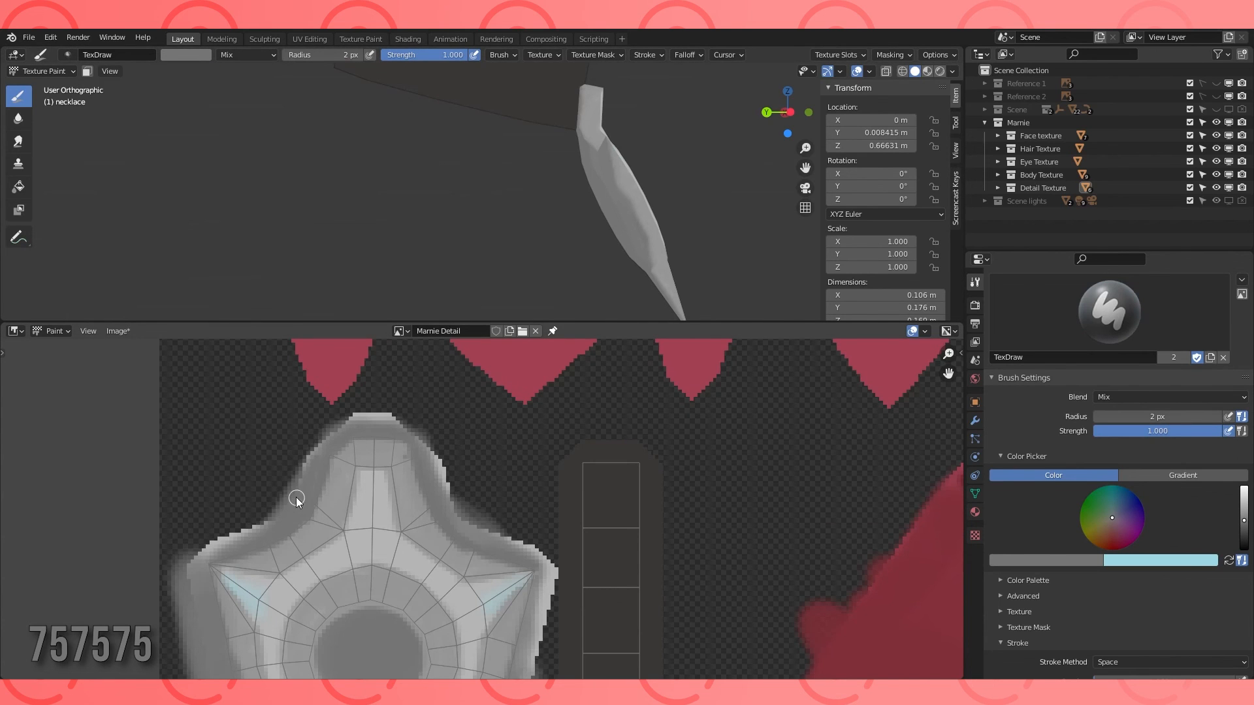
# Save the Marnie Detail texture image with the finished necklace pendant shading.
pyautogui.moveTo(300, 503); pyautogui.dragTo(415, 372, button='middle')
pyautogui.moveTo(498, 175); pyautogui.dragTo(523, 208, button='middle')
pyautogui.scroll(-5, 520, 207)
pyautogui.click(118, 331)
pyautogui.click(129, 436)
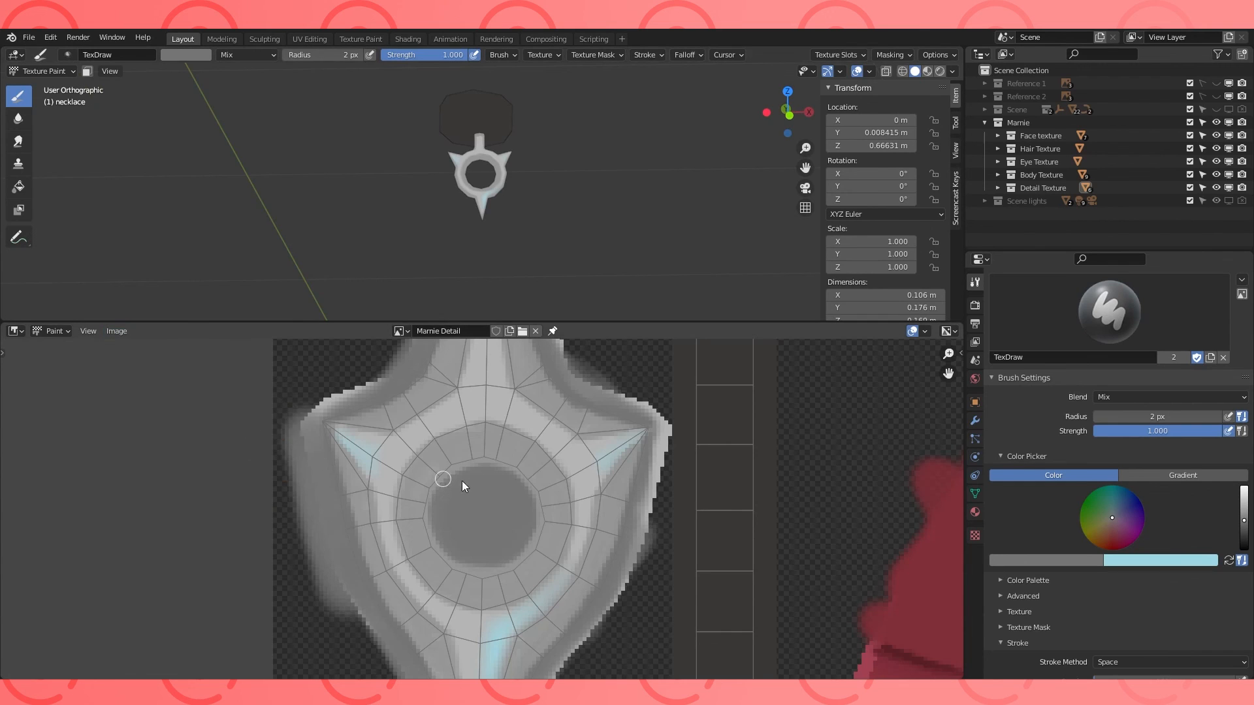
# Sample a near-black colour, resize the brush and fill the two small round islands below the pendant.
pyautogui.scroll(-4, 257, 442)
pyautogui.scroll(2, 638, 482)
pyautogui.press('s')
pyautogui.moveTo(470, 646); pyautogui.dragTo(587, 366, button='middle')
pyautogui.scroll(3, 564, 462)
pyautogui.moveTo(563, 462); pyautogui.dragTo(434, 514, button='middle')
pyautogui.press('f')
pyautogui.click(428, 503)
pyautogui.moveTo(400, 474)
pyautogui.mouseDown()
pyautogui.moveTo(540, 525)
pyautogui.moveTo(487, 496)
pyautogui.mouseUp()
pyautogui.moveTo(651, 455); pyautogui.dragTo(664, 479)
# Set the brush to 2 px with the Line stroke method and draw near-black lines along the narrow strip's long edges.
pyautogui.scroll(-4, 663, 479)
pyautogui.moveTo(664, 478); pyautogui.dragTo(458, 598, button='middle')
pyautogui.moveTo(539, 405)
pyautogui.mouseDown(button='middle')
pyautogui.moveTo(532, 452)
pyautogui.moveTo(554, 432)
pyautogui.mouseUp(button='middle')
pyautogui.press('f')
pyautogui.click(549, 450)
pyautogui.scroll(-4, 1126, 587)
pyautogui.click(1126, 559)
pyautogui.click(1123, 638)
pyautogui.scroll(1, 712, 467)
pyautogui.moveTo(652, 322); pyautogui.dragTo(621, 162)
pyautogui.moveTo(541, 279); pyautogui.dragTo(473, 304, button='middle')
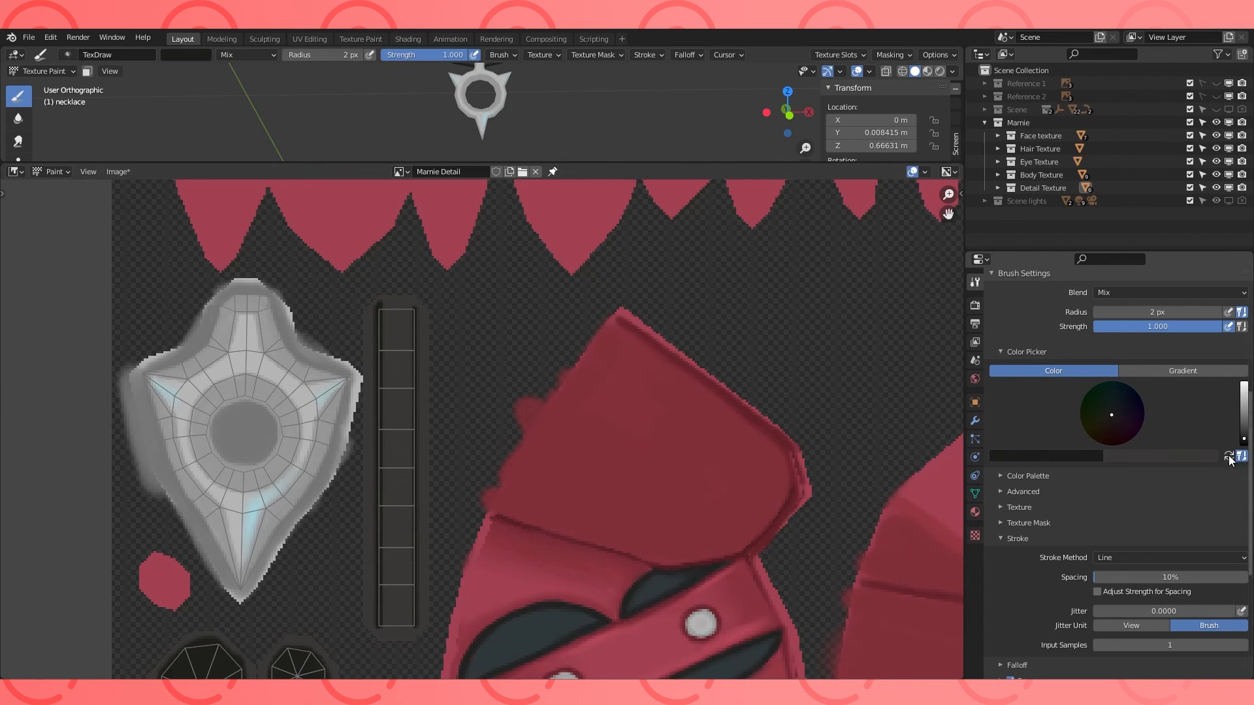
# Swap the brush colours and draw a thin 1 px lighter line inside the strip's edge, using 393736 and 4B4847.
pyautogui.click(1229, 456)
pyautogui.click(1160, 456)
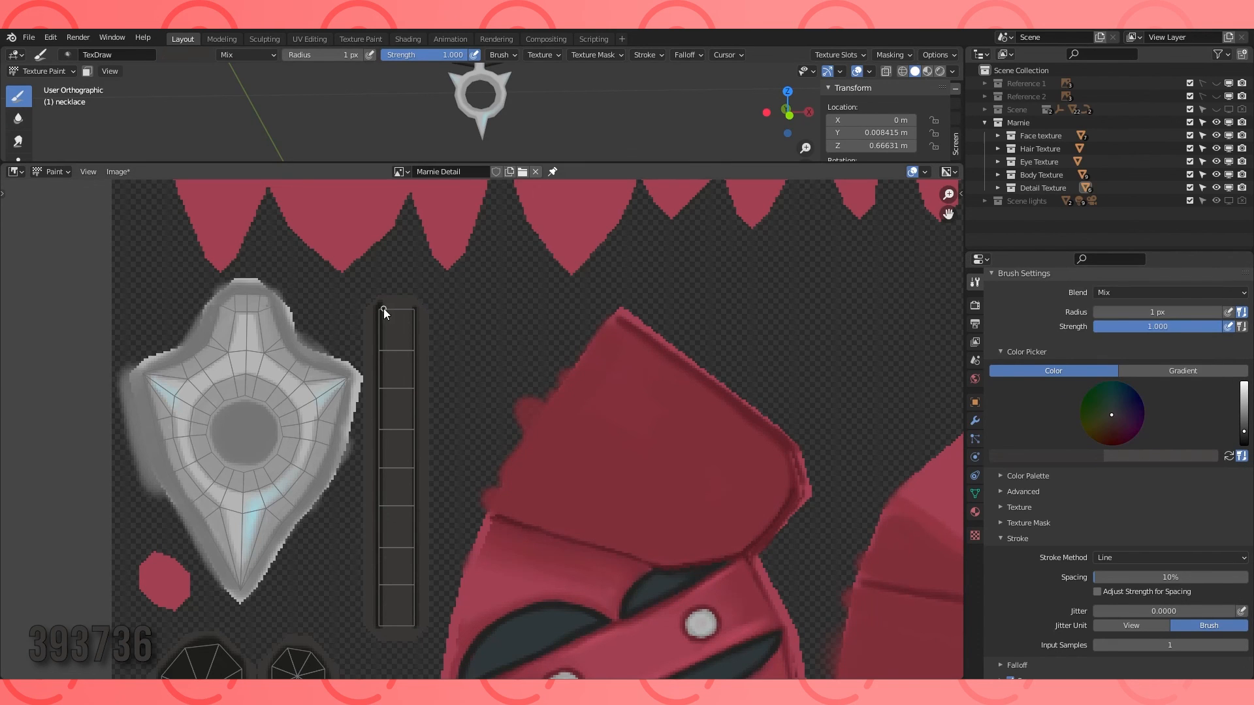
pyautogui.moveTo(383, 307); pyautogui.dragTo(388, 625)
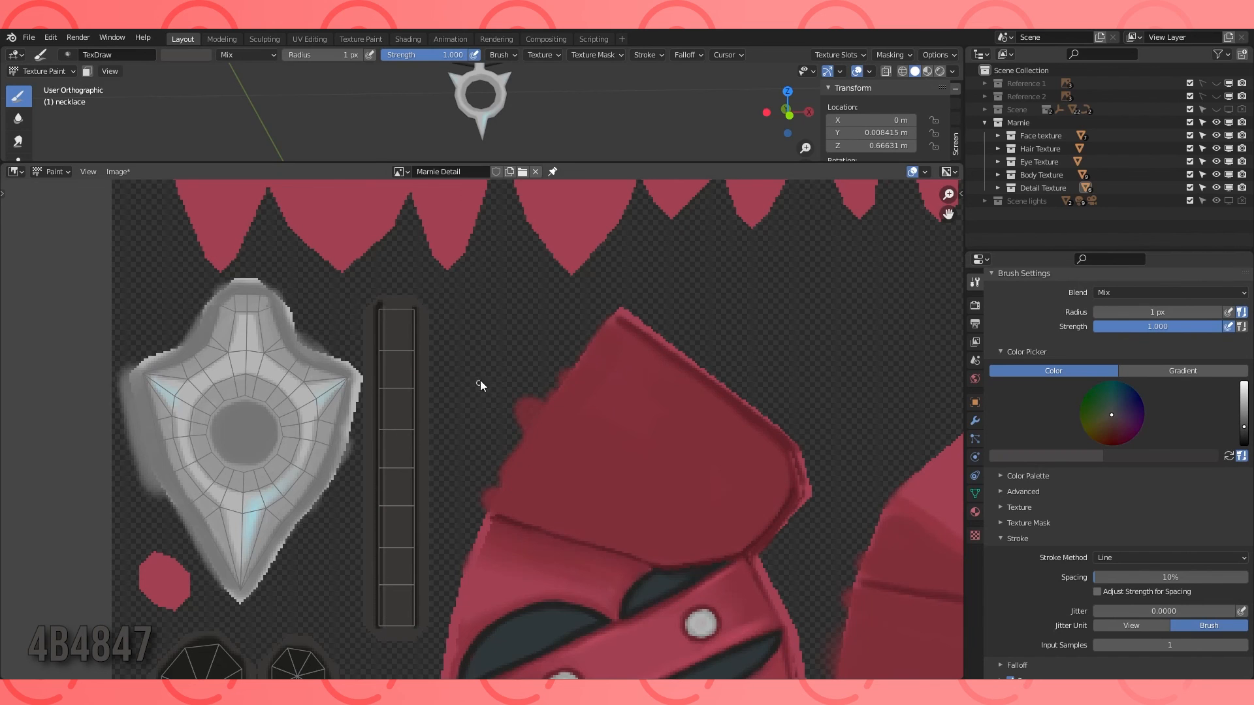
# Switch to the Soften brush at 5 px and blend the lines along the narrow strip.
pyautogui.click(18, 119)
pyautogui.scroll(-3, 391, 117)
pyautogui.scroll(1, 411, 392)
pyautogui.moveTo(405, 388); pyautogui.dragTo(461, 391, button='middle')
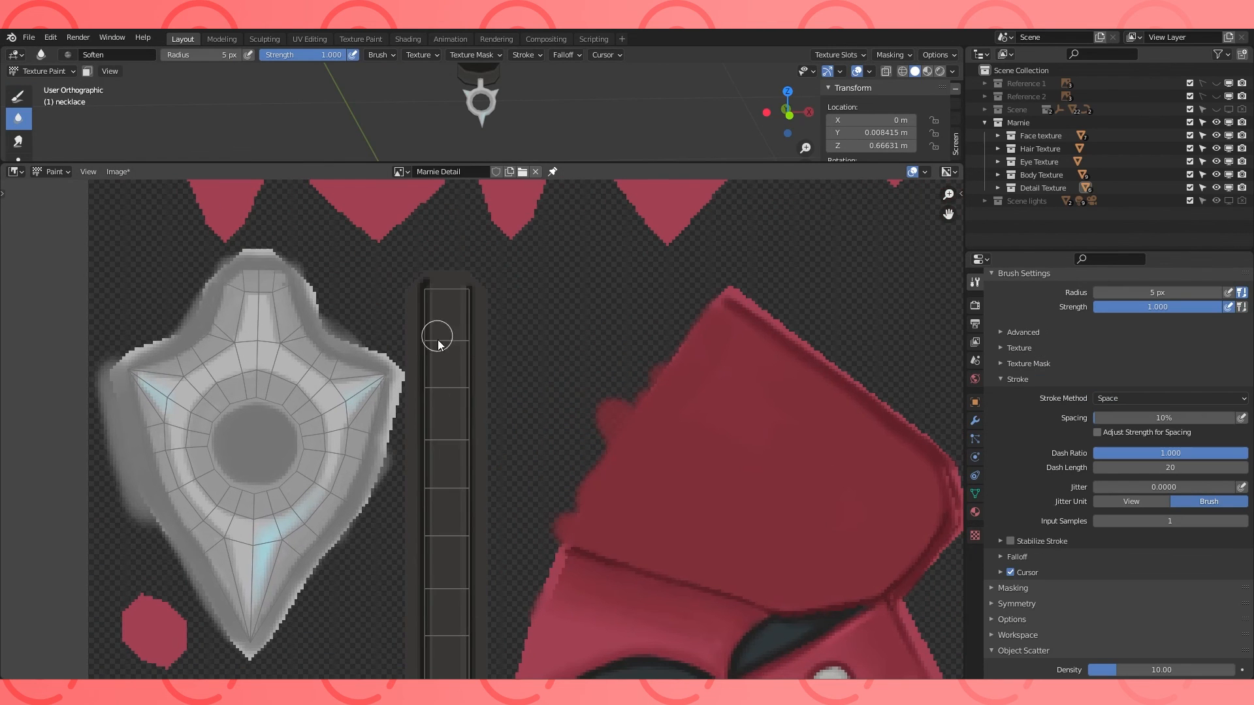
pyautogui.moveTo(478, 558); pyautogui.dragTo(488, 434, button='middle')
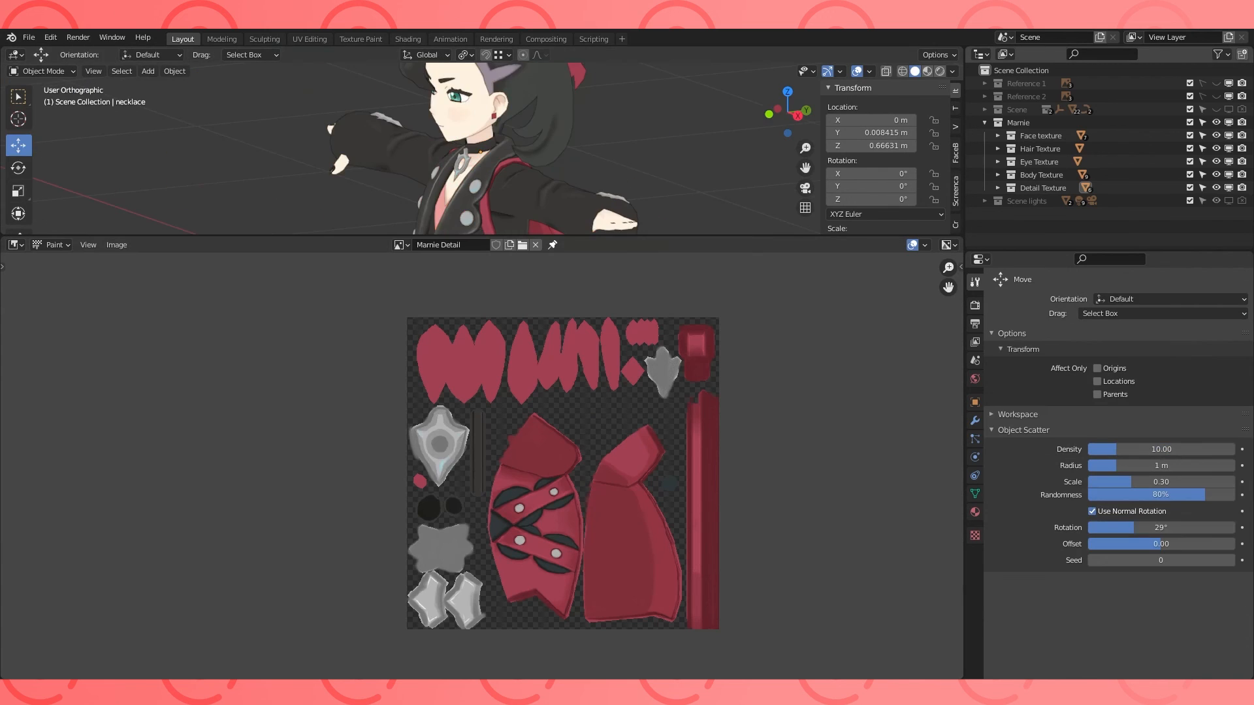
# Select the square earring, enlarge the 3D viewport over the image editor and put the earring in Texture Paint mode.
pyautogui.moveTo(555, 150)
pyautogui.mouseDown(button='middle')
pyautogui.moveTo(392, 170)
pyautogui.moveTo(562, 130)
pyautogui.mouseUp(button='middle')
pyautogui.scroll(4, 562, 131)
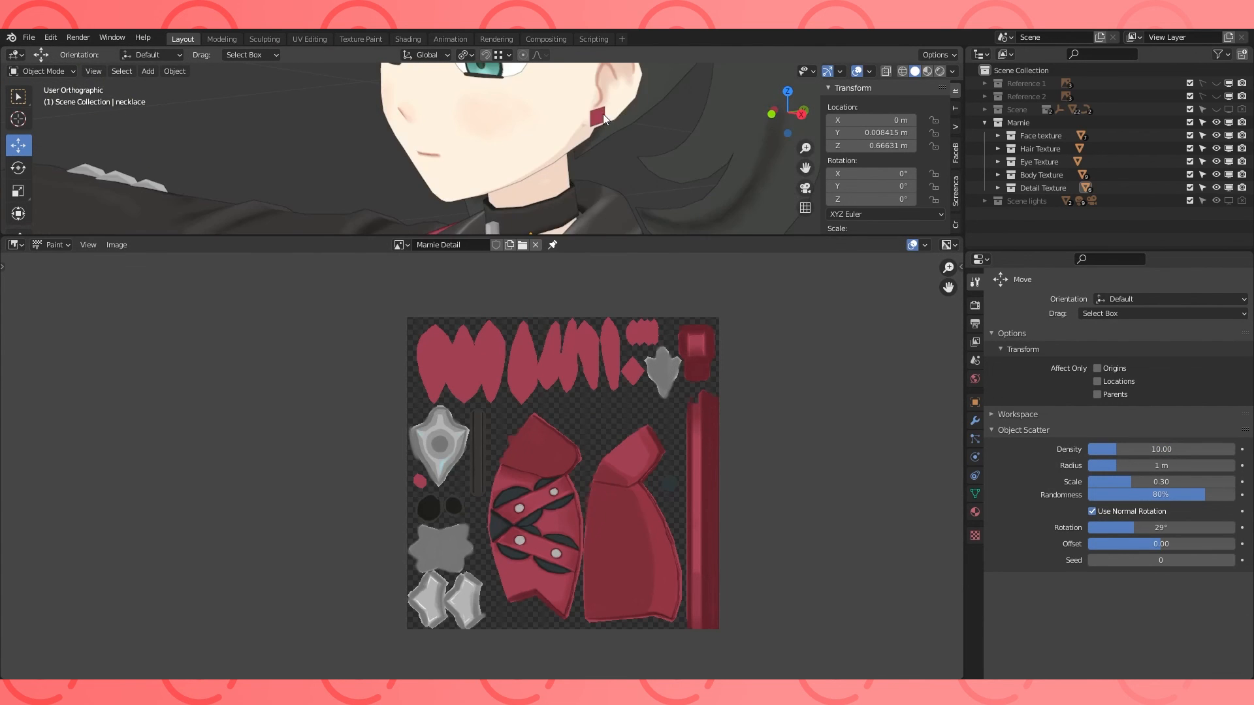
pyautogui.click(619, 116)
pyautogui.press('Tab')
pyautogui.scroll(1, 482, 466)
pyautogui.moveTo(418, 144); pyautogui.dragTo(483, 147, button='middle')
pyautogui.moveTo(74, 238); pyautogui.dragTo(73, 386)
pyautogui.click(39, 70)
pyautogui.click(53, 154)
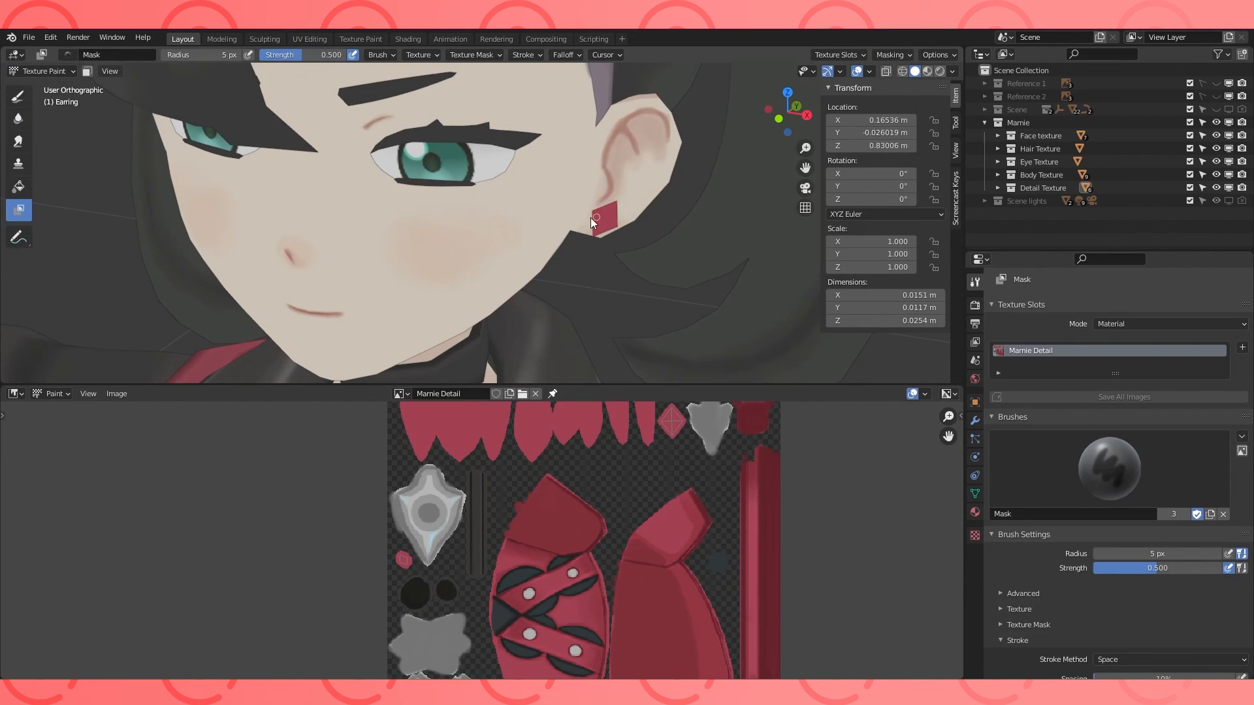
# Restrict painting to the earring's upper triangular face and set the Draw brush to the lighter pink DB5770.
pyautogui.scroll(4, 664, 436)
pyautogui.moveTo(663, 436); pyautogui.dragTo(542, 538, button='middle')
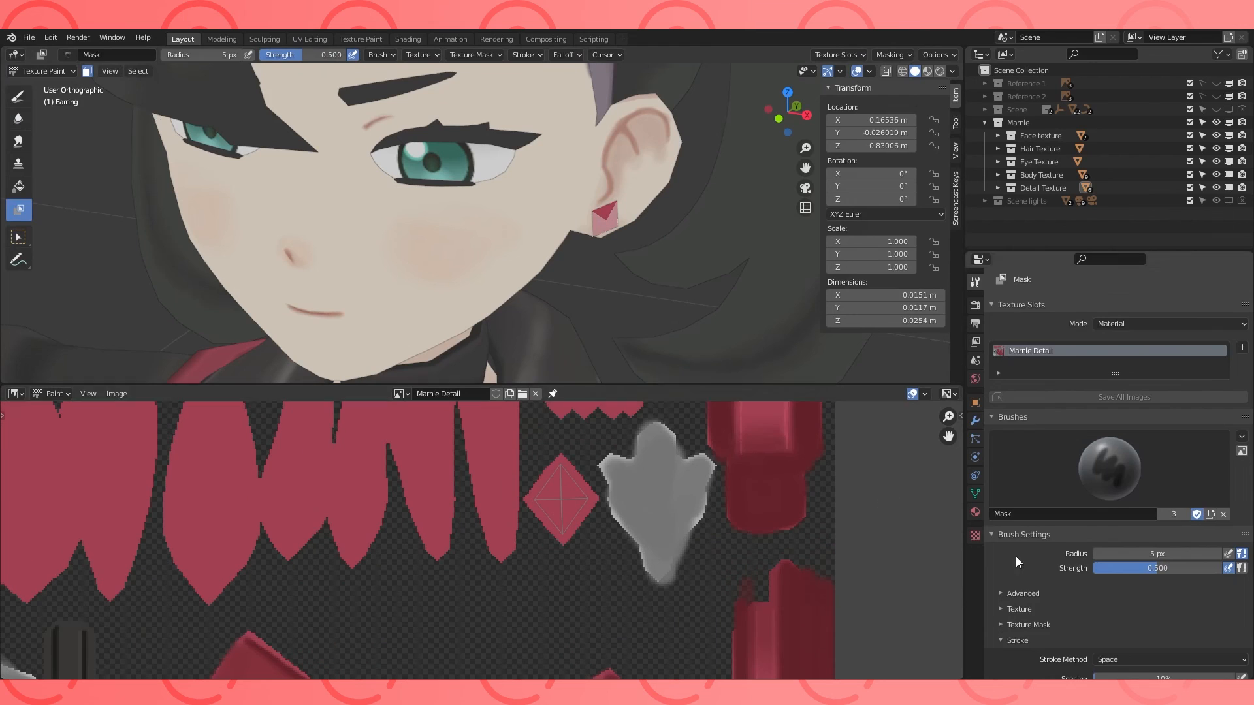
pyautogui.scroll(-6, 1040, 536)
pyautogui.click(18, 96)
pyautogui.press('s')
pyautogui.click(1037, 562)
pyautogui.scroll(3, 1038, 566)
pyautogui.scroll(2, 607, 552)
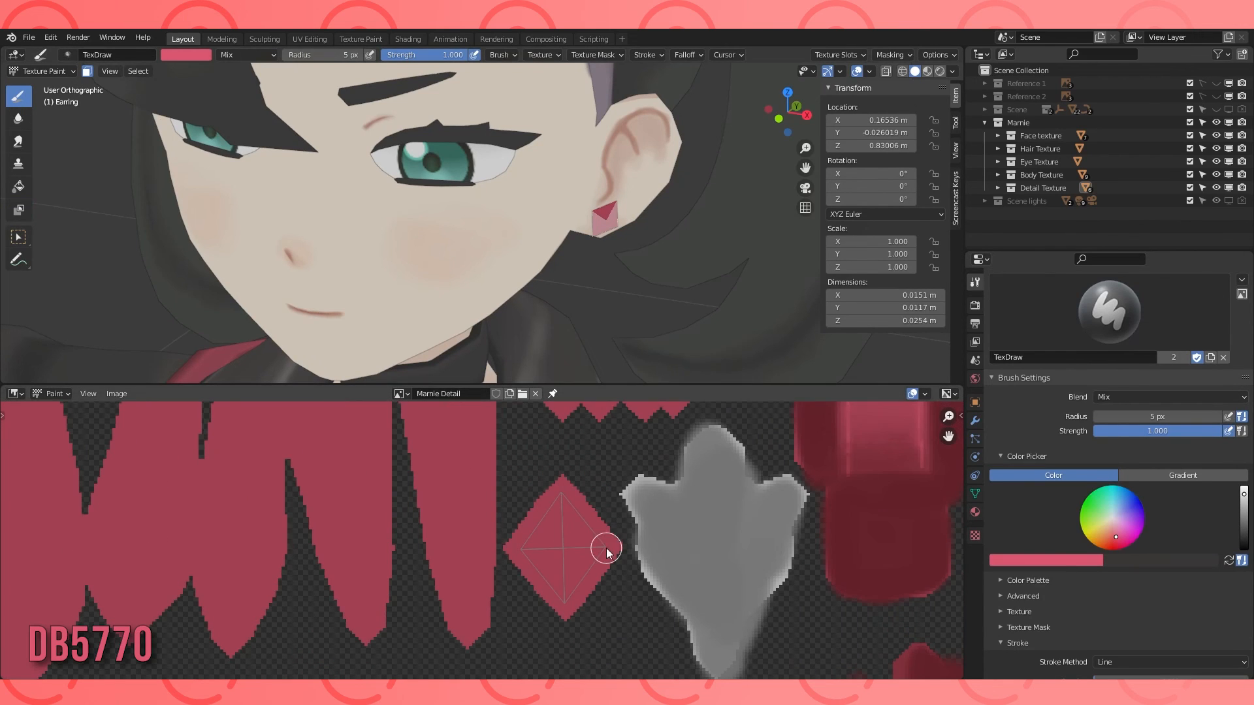
# Undo the last stroke, enlarge the brush to 45 px and paint lighter pink onto the earring's upper triangular face.
pyautogui.hotkey('ctrl', 'z')
pyautogui.scroll(5, 691, 210)
pyautogui.keyDown('shift'); pyautogui.moveTo(691, 209); pyautogui.dragTo(480, 247, button='middle'); pyautogui.keyUp('shift')
pyautogui.press('f')
pyautogui.click(614, 248)
pyautogui.click(590, 250)
pyautogui.click(591, 249)
# Brighten the earring's upper face with F3617C, using strength 0.370, a 9 px radius and the Space stroke method.
pyautogui.click(1044, 562)
pyautogui.scroll(2, 1044, 561)
pyautogui.moveTo(448, 58); pyautogui.dragTo(408, 58)
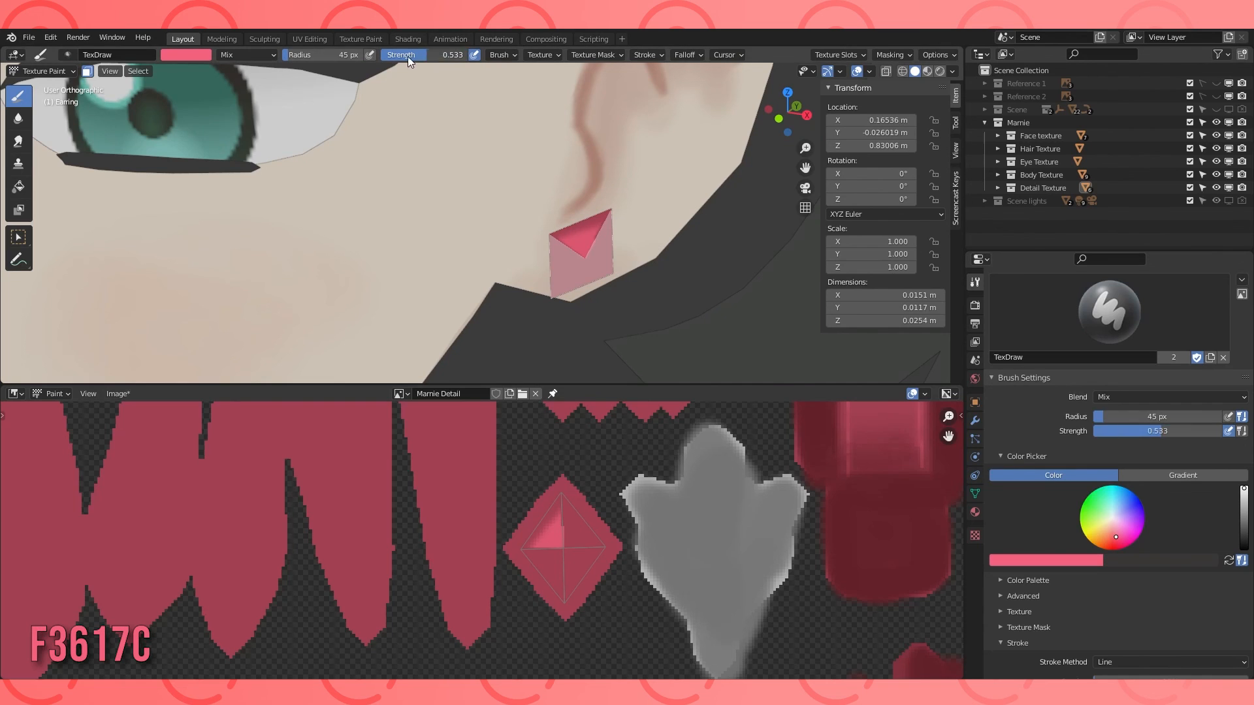
pyautogui.press('f')
pyautogui.click(580, 256)
pyautogui.scroll(-5, 1227, 574)
pyautogui.click(1176, 532)
pyautogui.click(1162, 586)
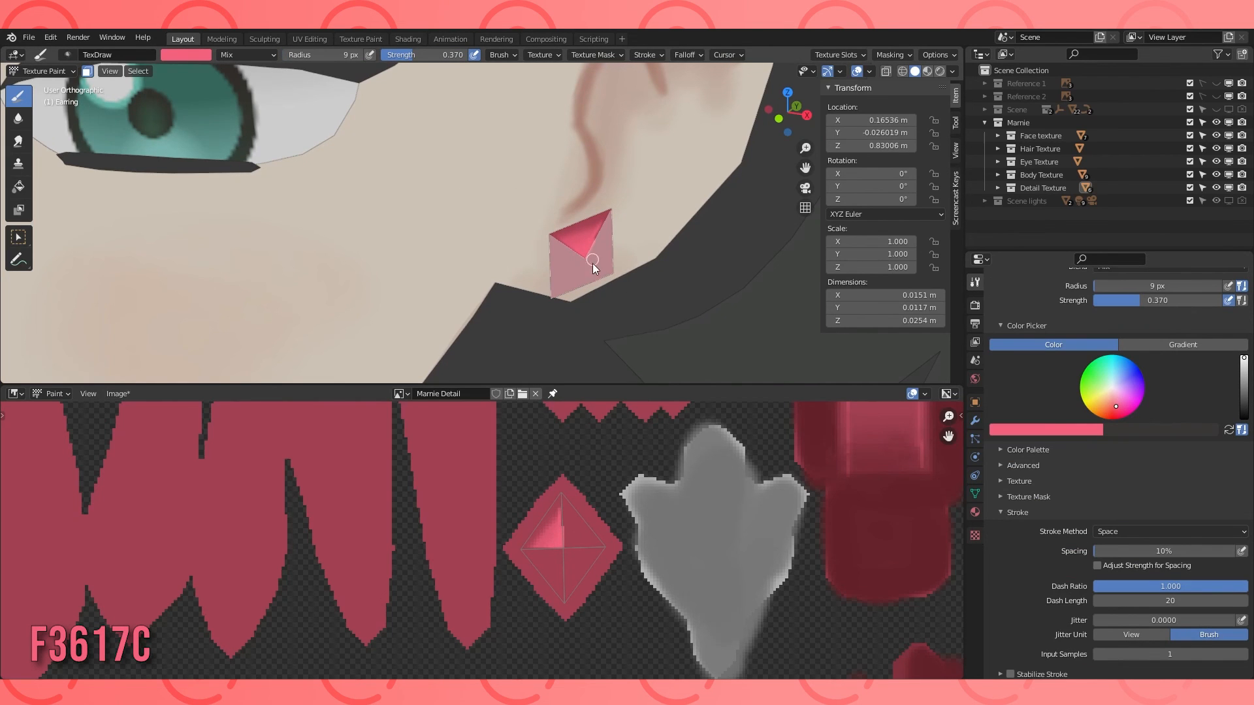
# Blend the earring's highlight edges with the Soften brush at 9 px and save the Marnie Detail image.
pyautogui.click(18, 118)
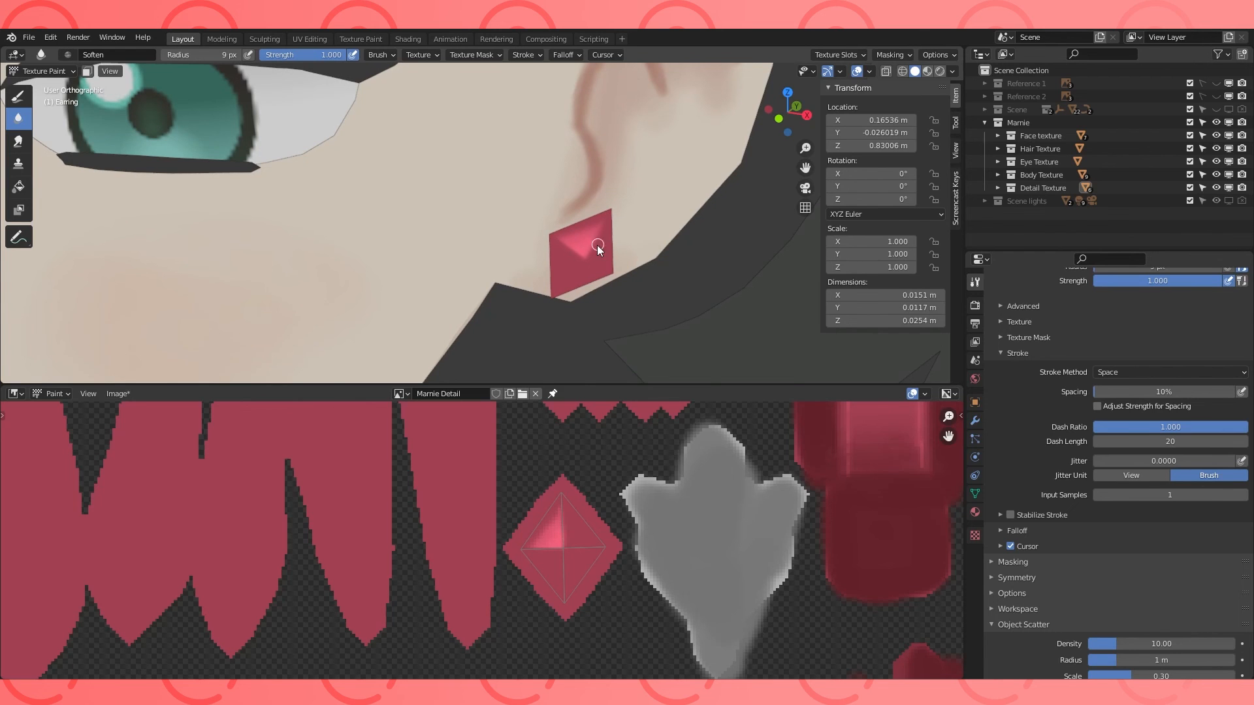
pyautogui.scroll(-8, 556, 279)
pyautogui.click(118, 393)
pyautogui.moveTo(588, 387); pyautogui.dragTo(588, 600)
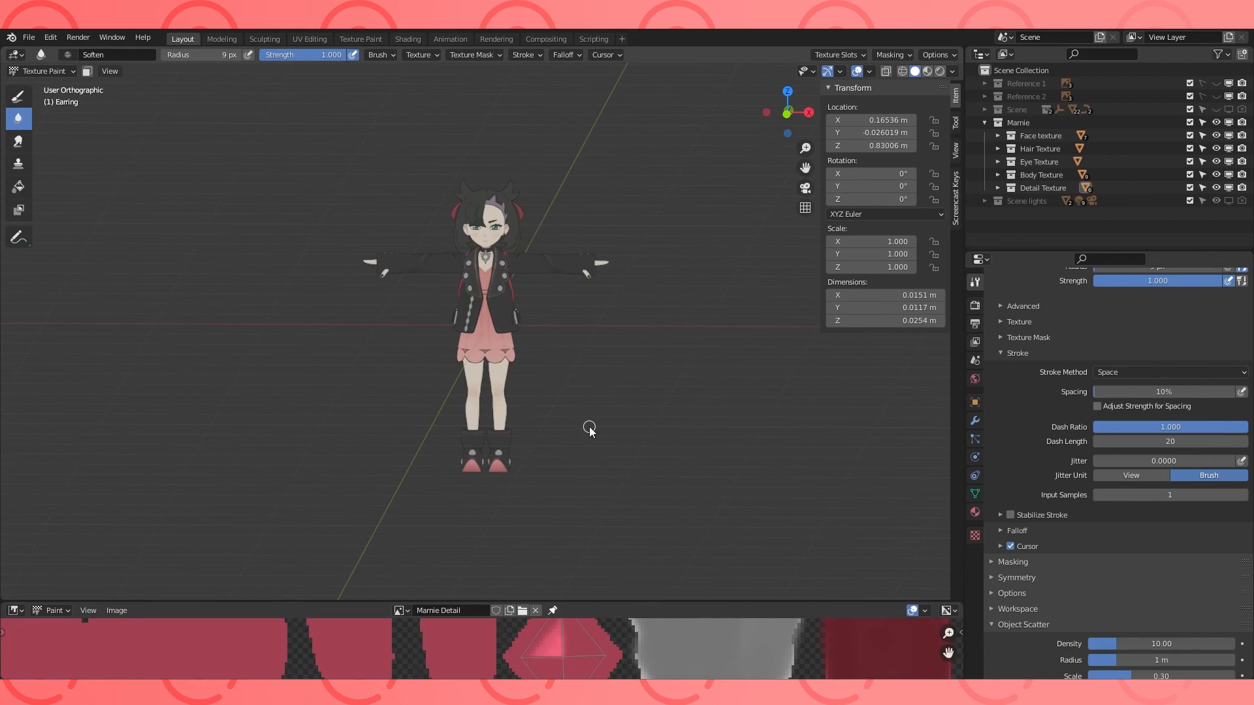